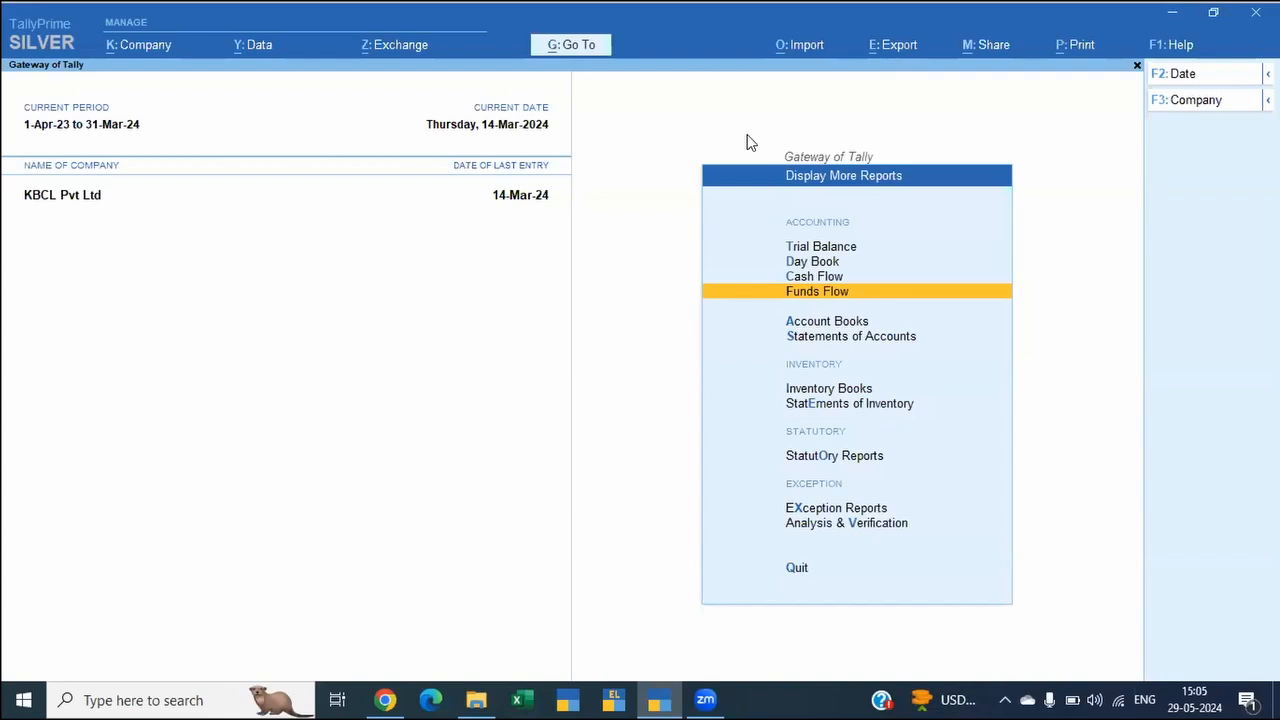
Step: Open the company features and choose Yes for Set/Alter Company GST Rate and Other Details to reach those details
key("F11")
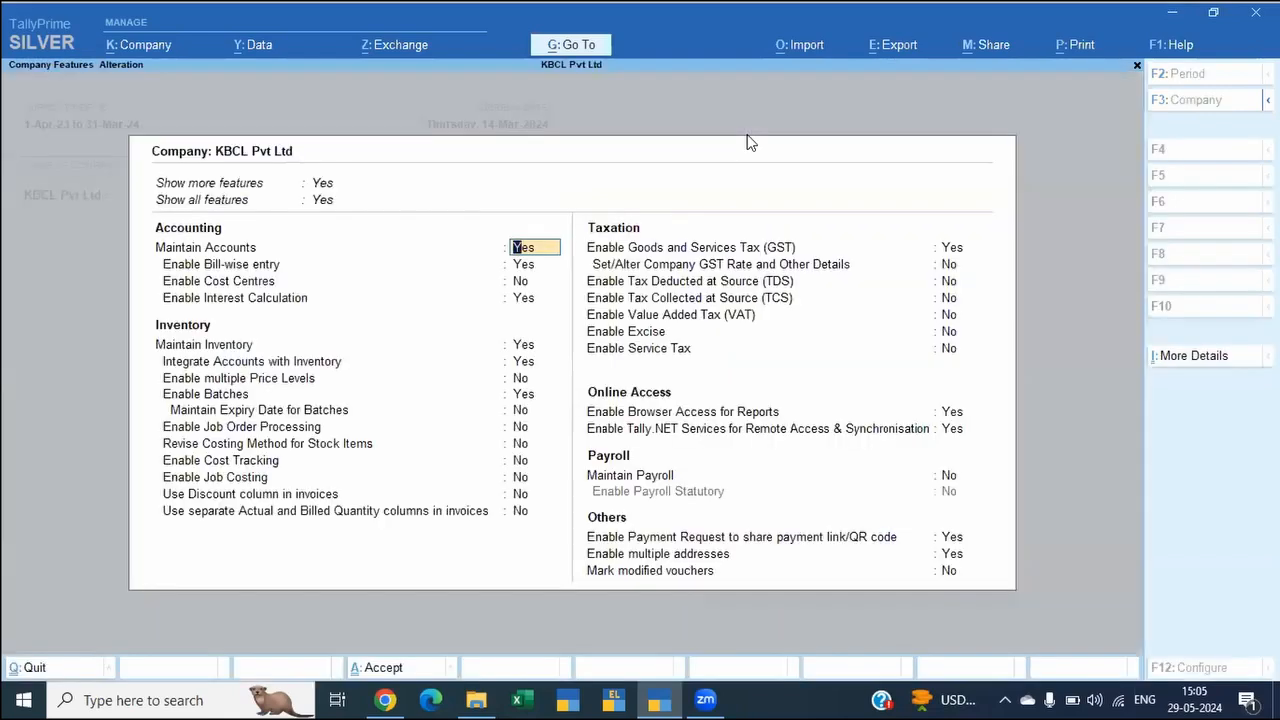
left_click(948, 267)
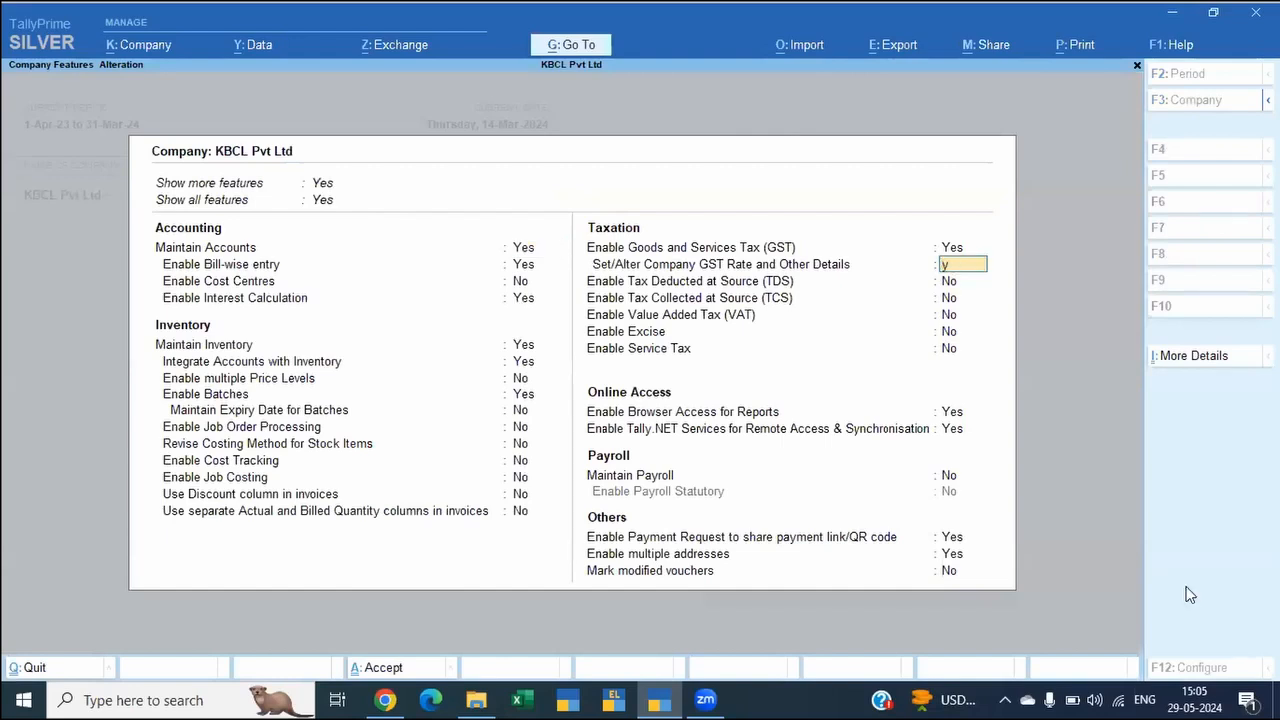
type("y")
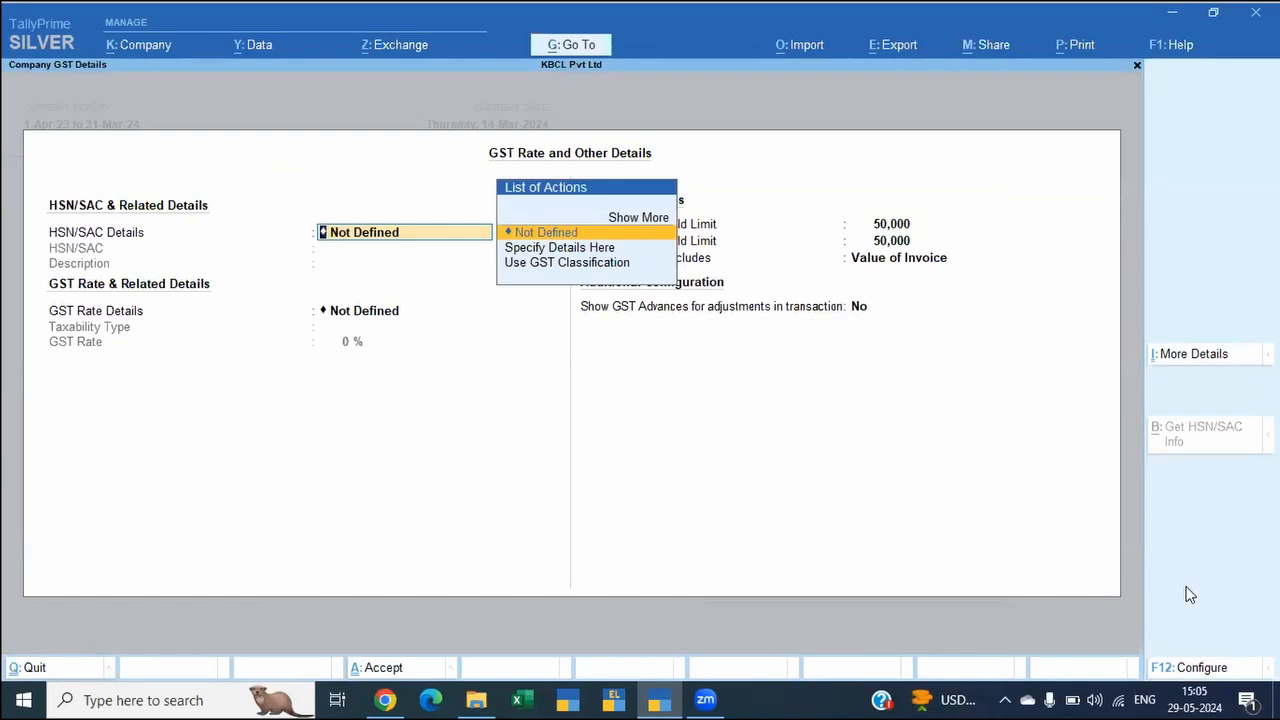
Step: Expand the list of additional GST company details, view the GST - HSN/SAC & Related Details (History), and quit it
key("ctrl")
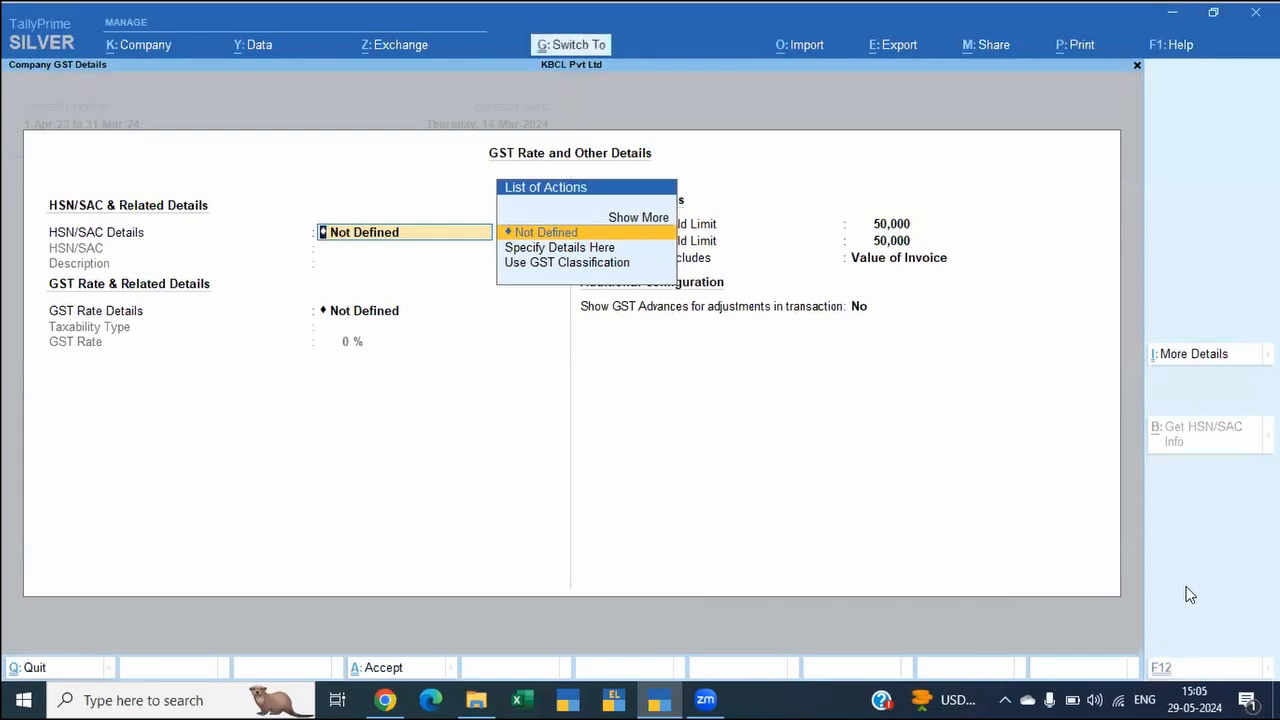
key("ctrl+i")
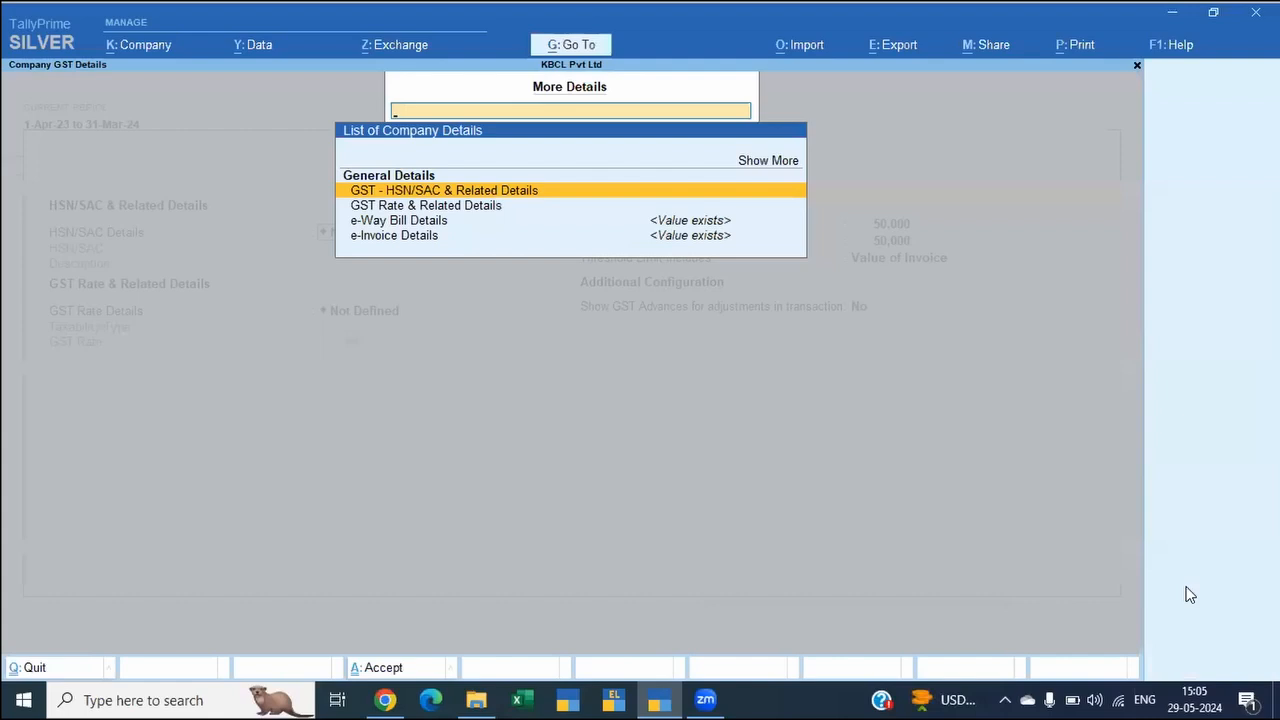
key("Up")
key("Return")
key("Down")
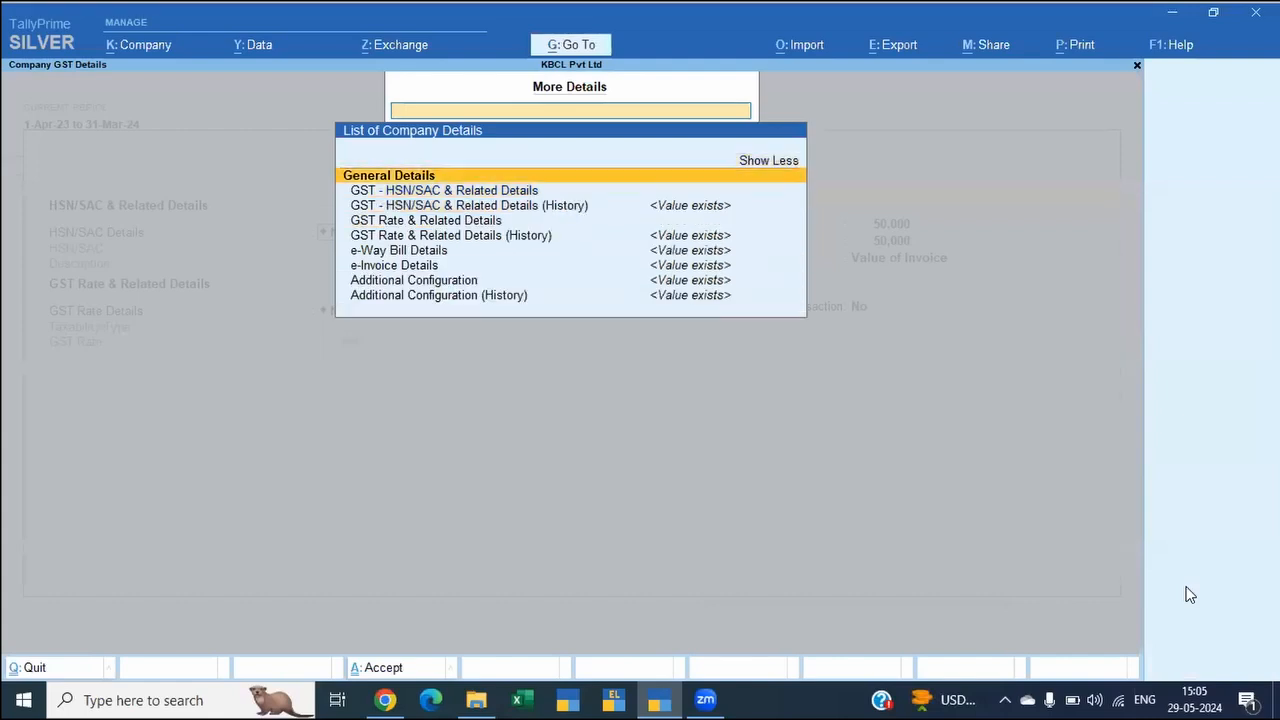
key("Down")
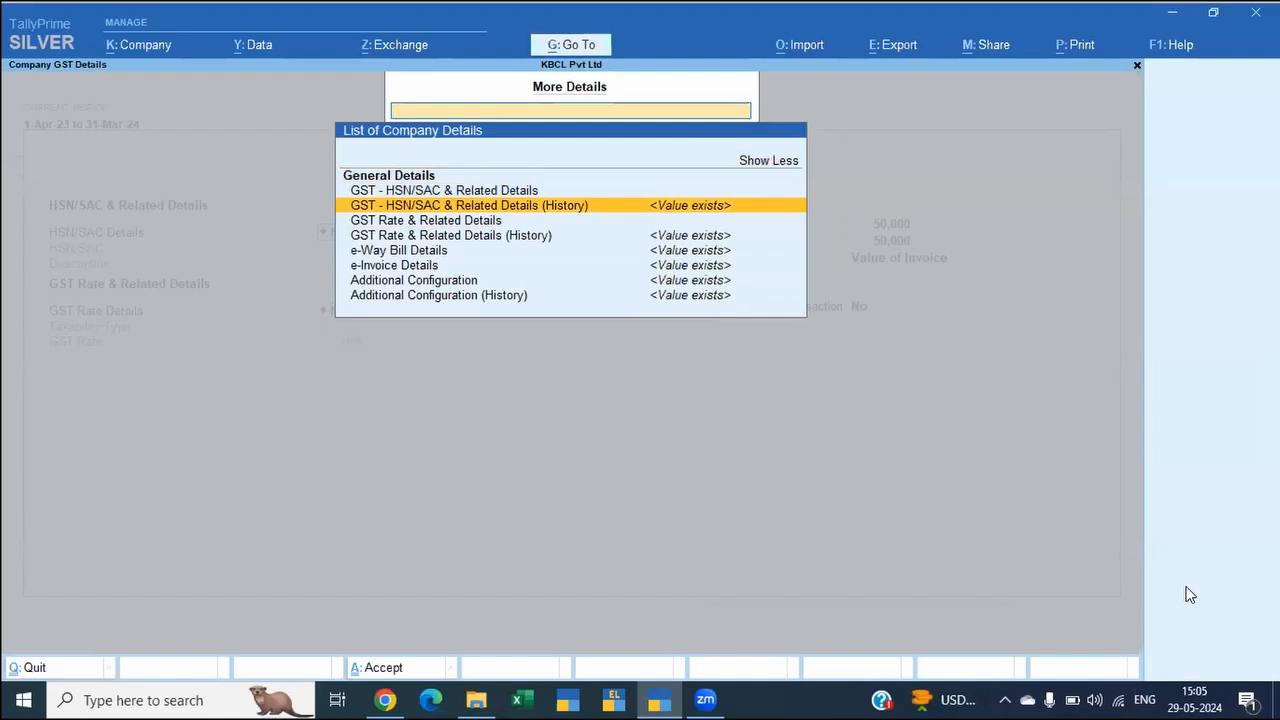
key("Return")
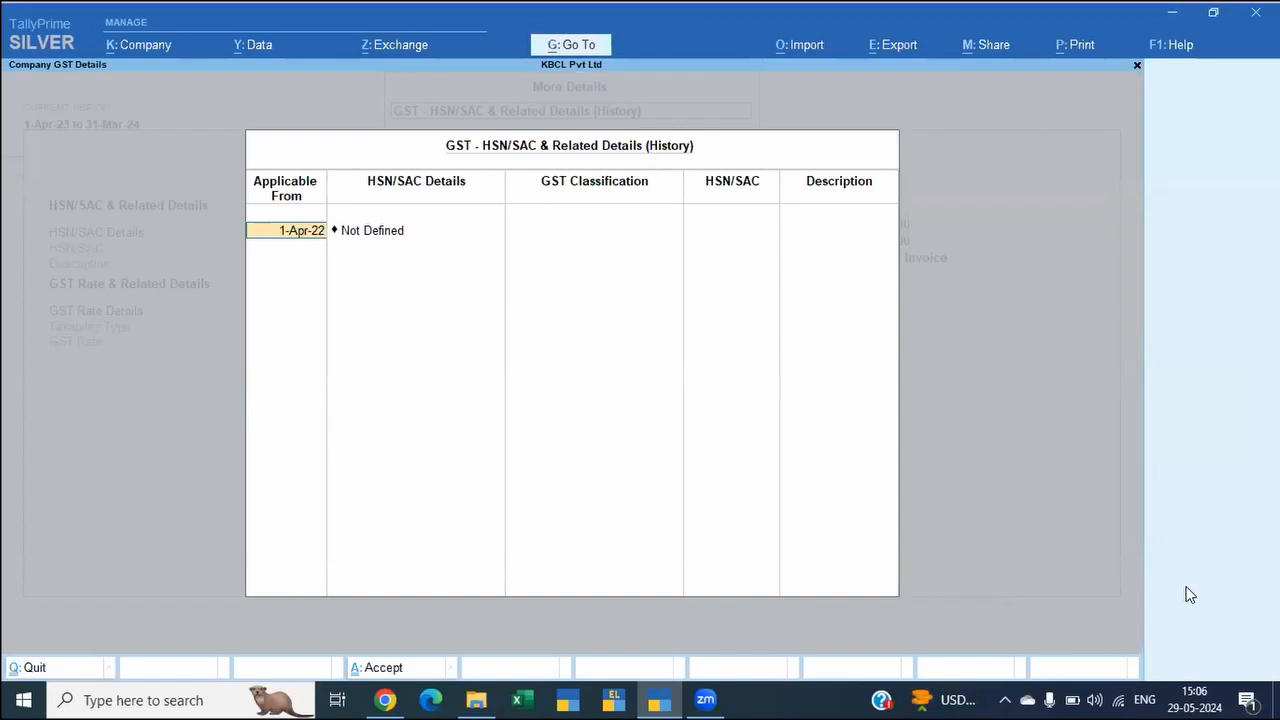
key("Escape")
key("y")
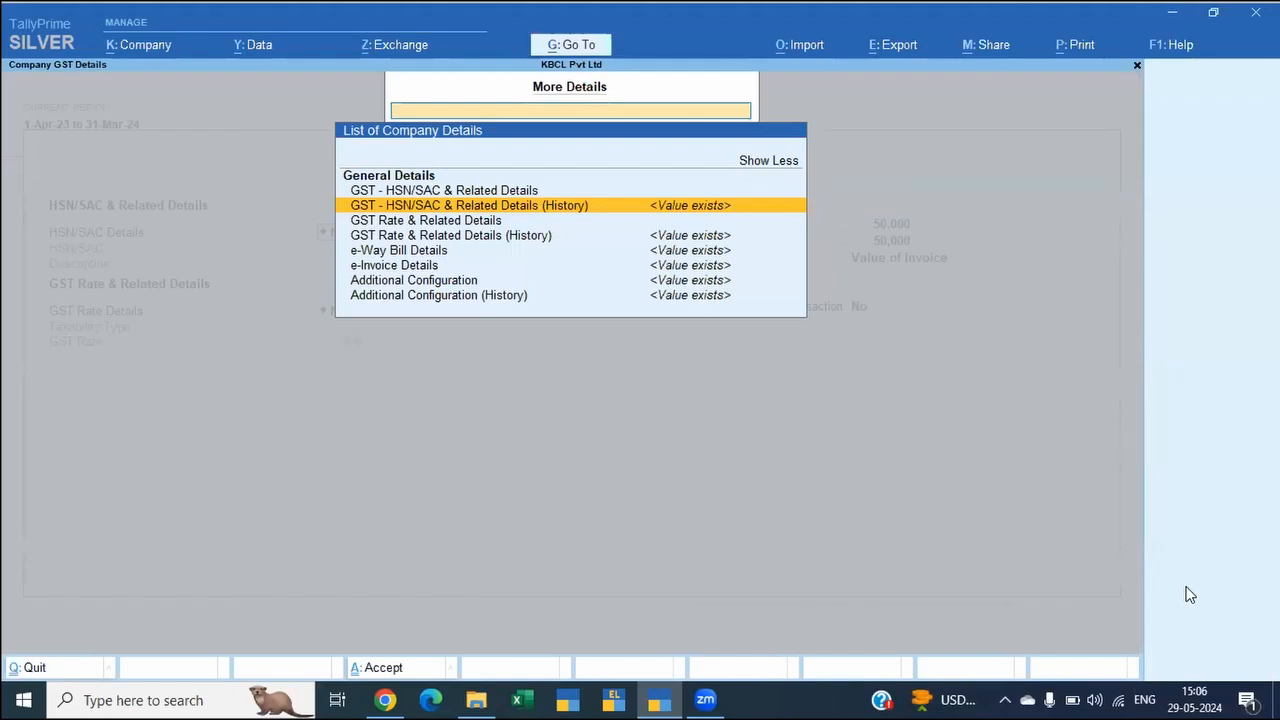
Step: Open Additional Configuration (History) and review the sources of GST rate and HSN/SAC details used in transactions
key("Down")
key("Down")
key("Down")
key("Down")
key("Down")
key("Down")
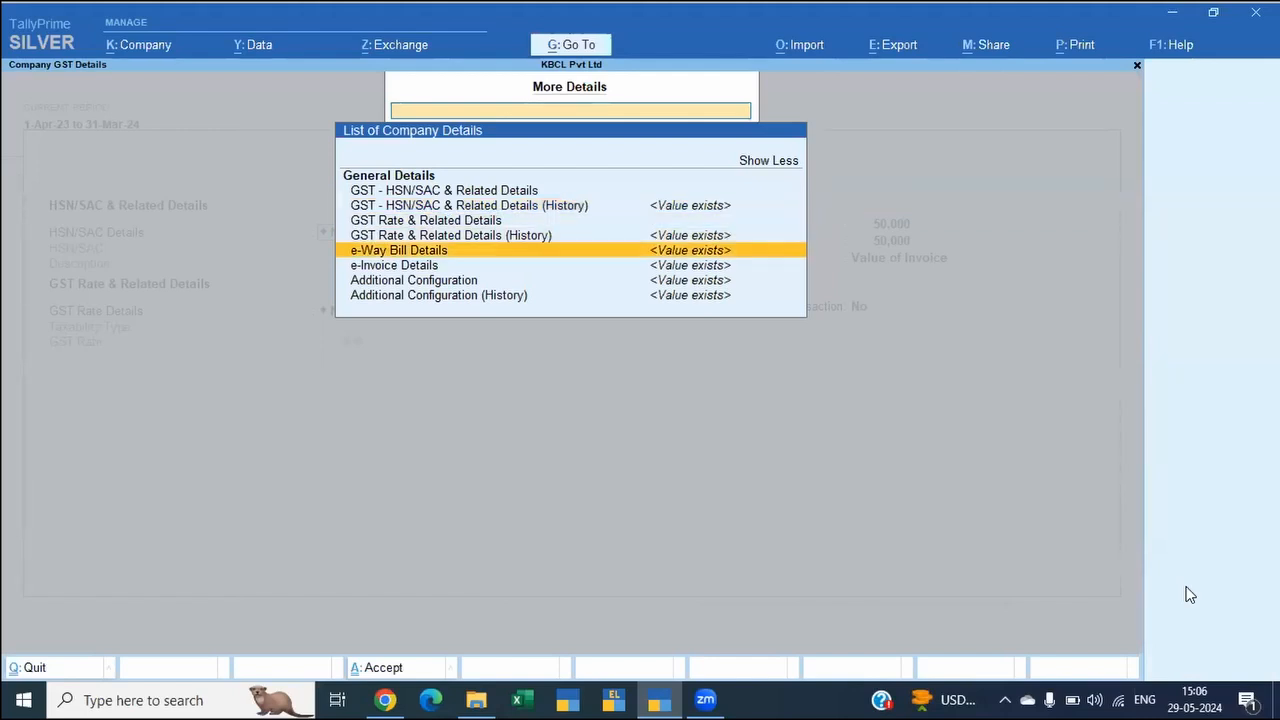
key("Return")
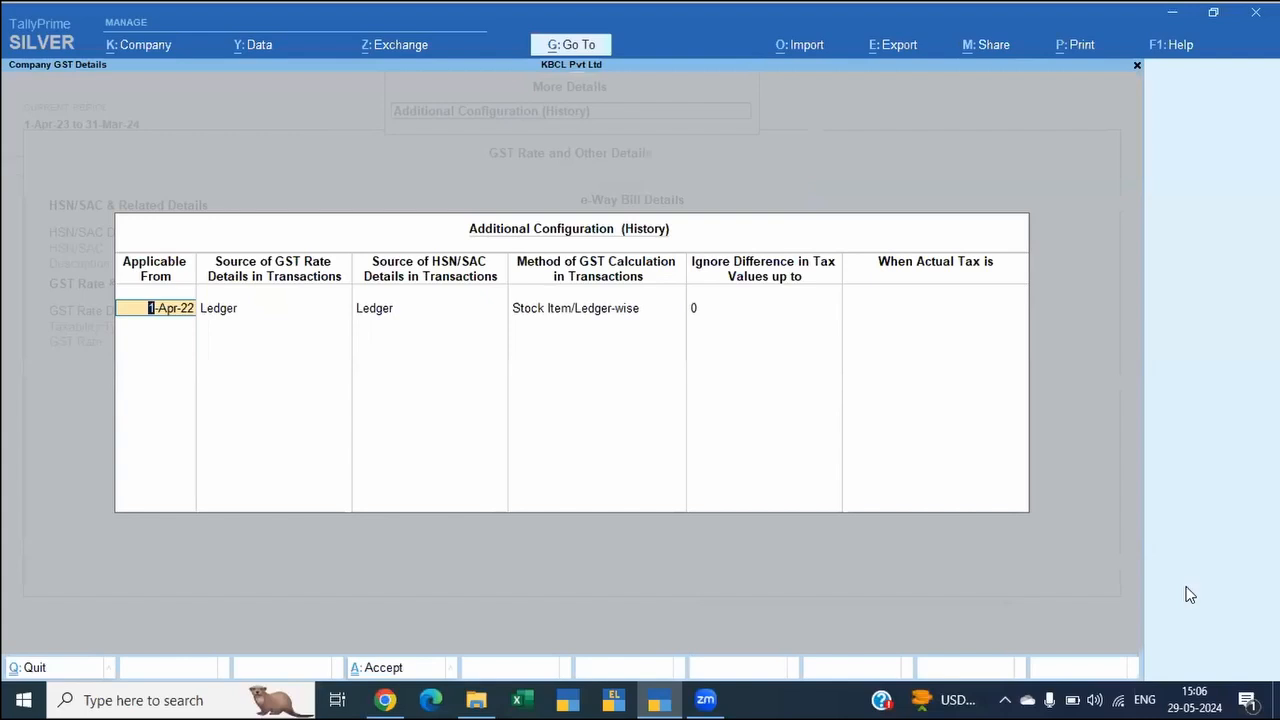
key("Return")
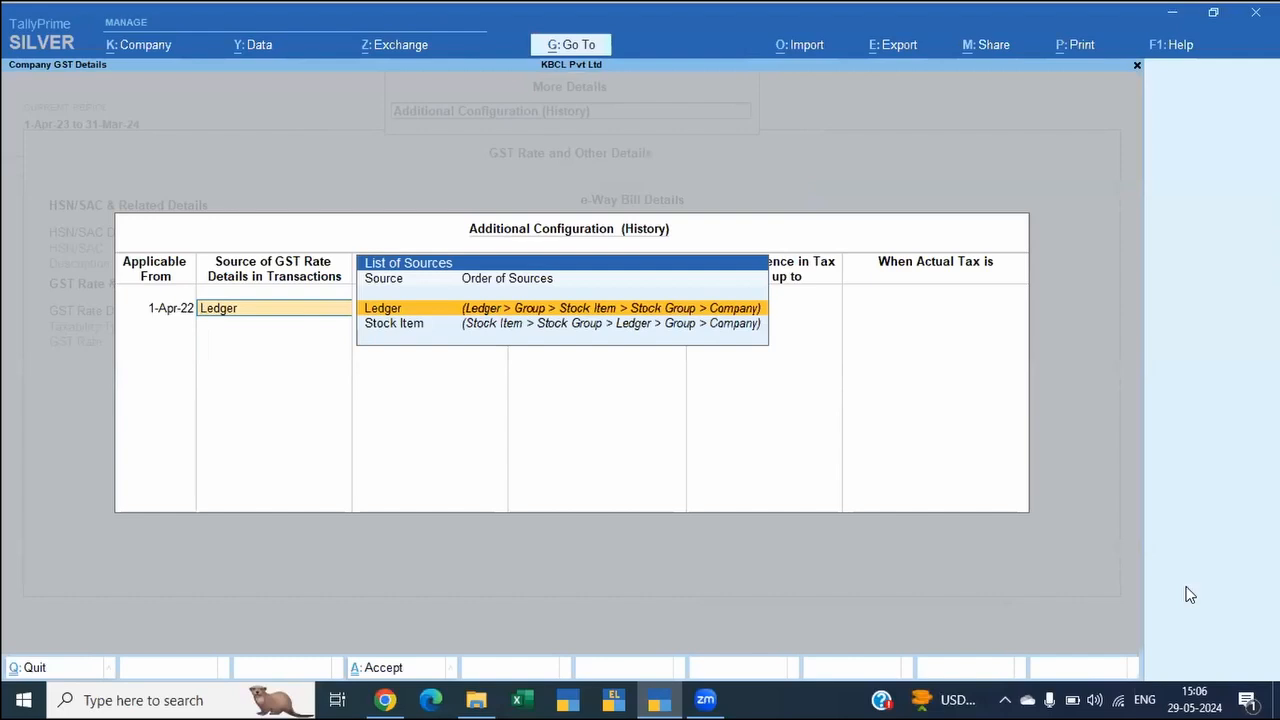
key("Return")
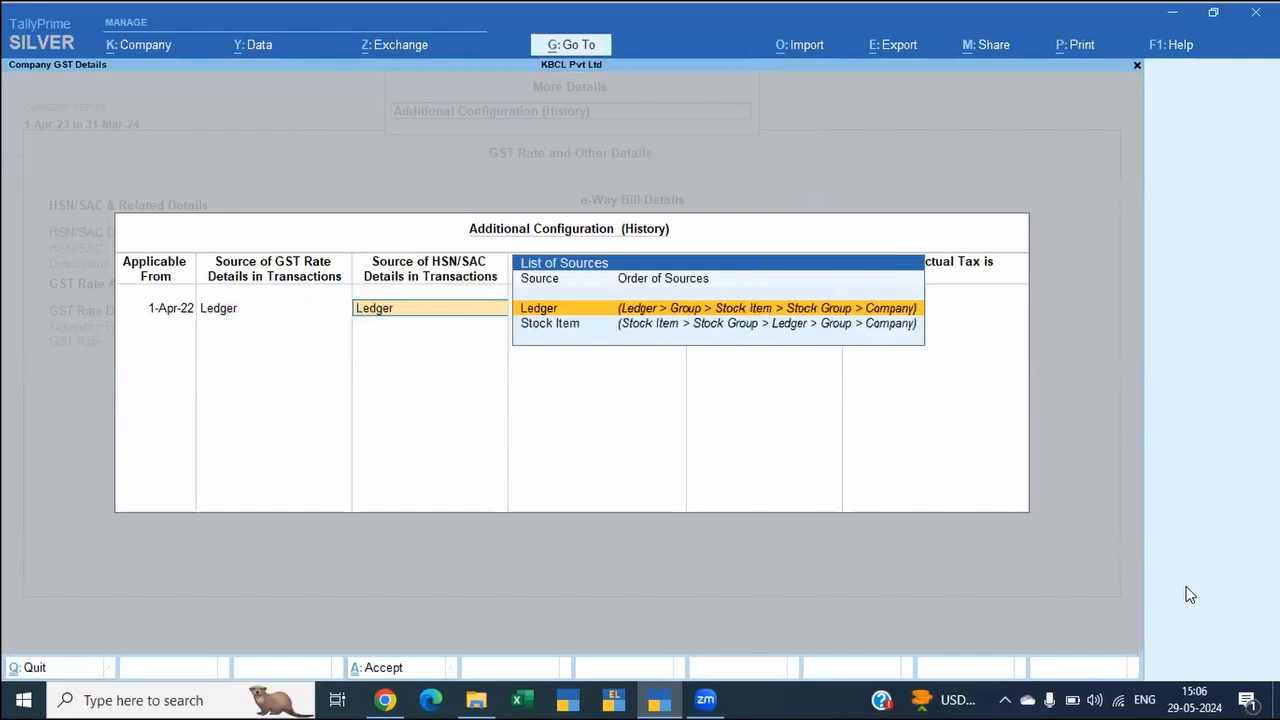
key("Return")
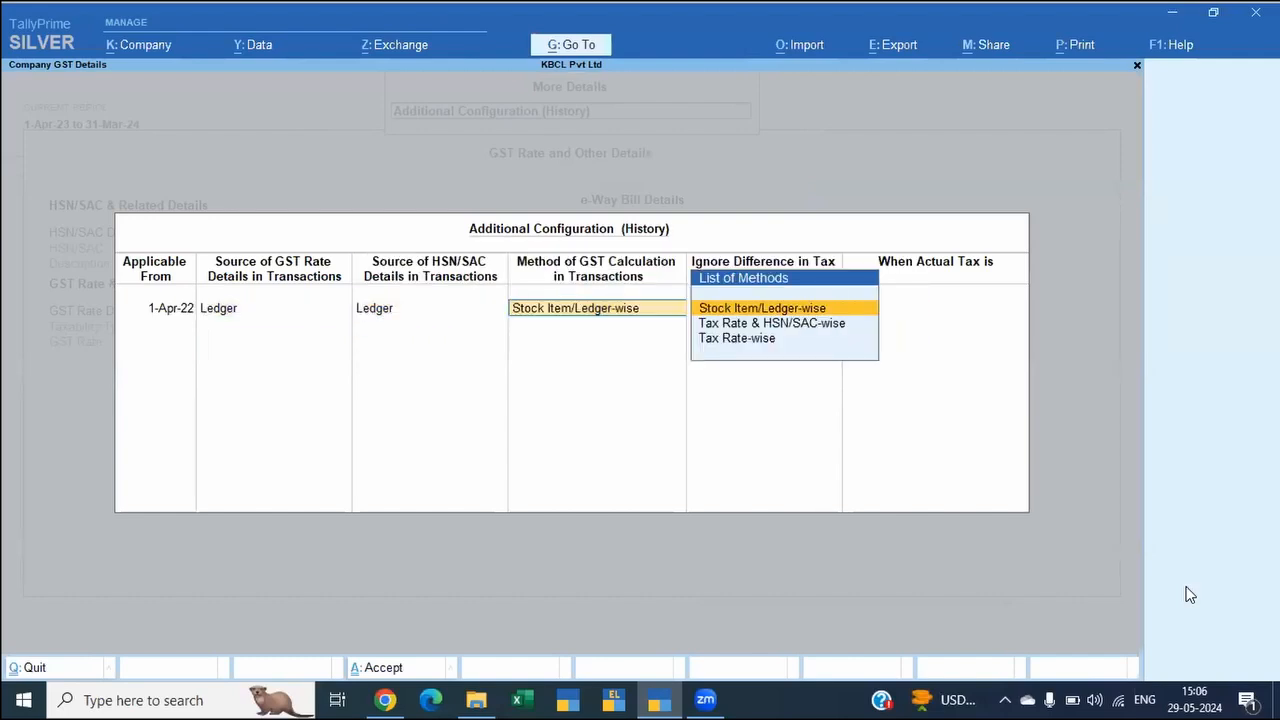
Step: Review the GST calculation method and the ignored tax difference, and quit the GST rate details without saving
key("BackSpace")
key("BackSpace")
key("Return")
key("Return")
key("Return")
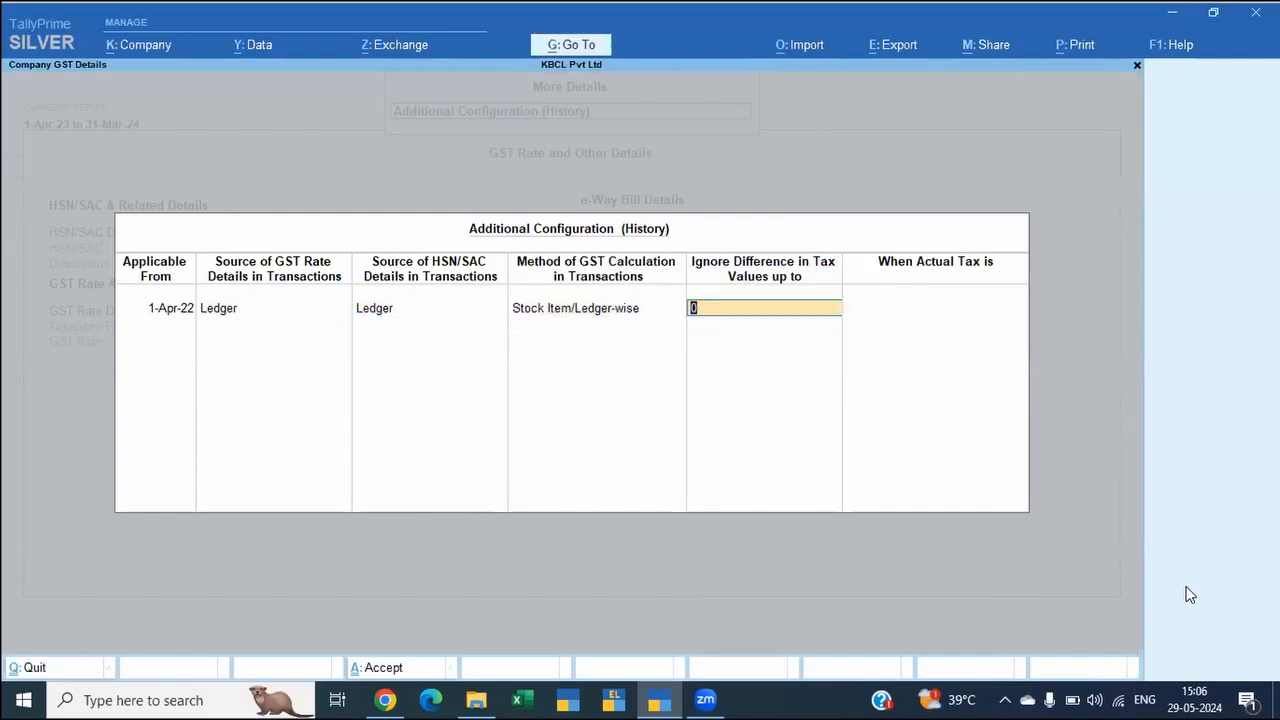
key("Return")
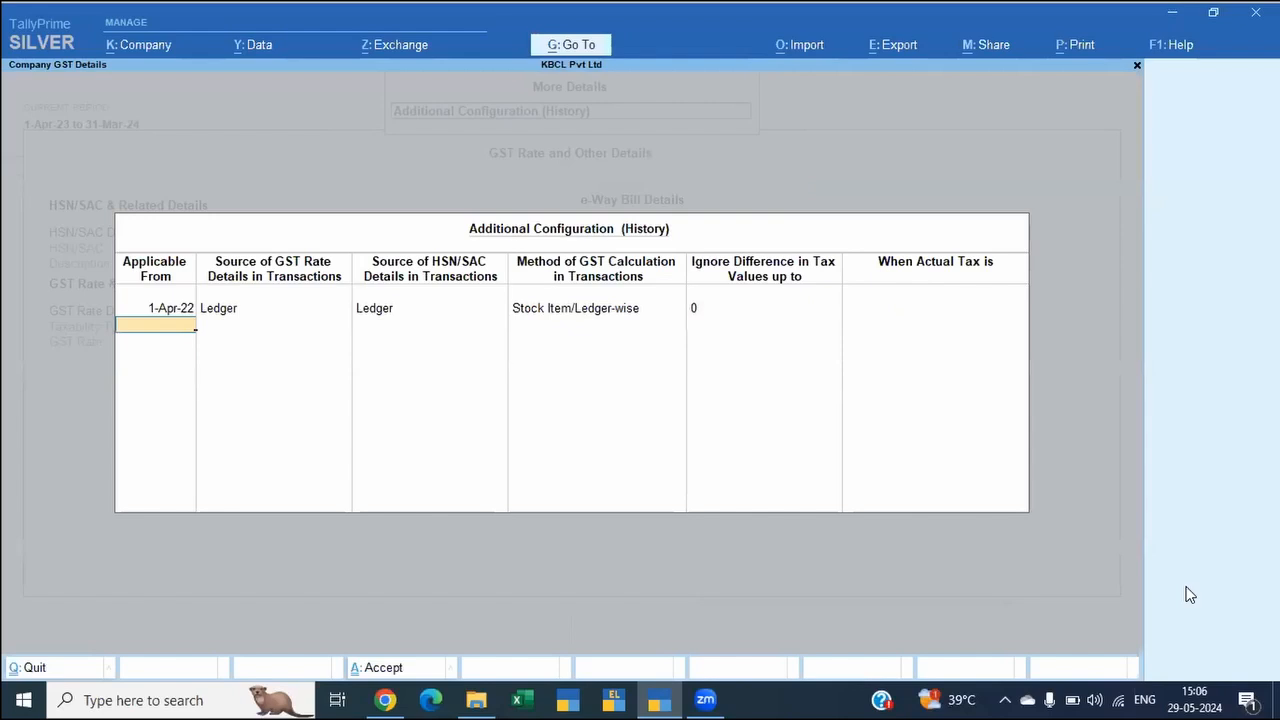
key("Escape")
key("Escape")
key("Escape")
key("Escape")
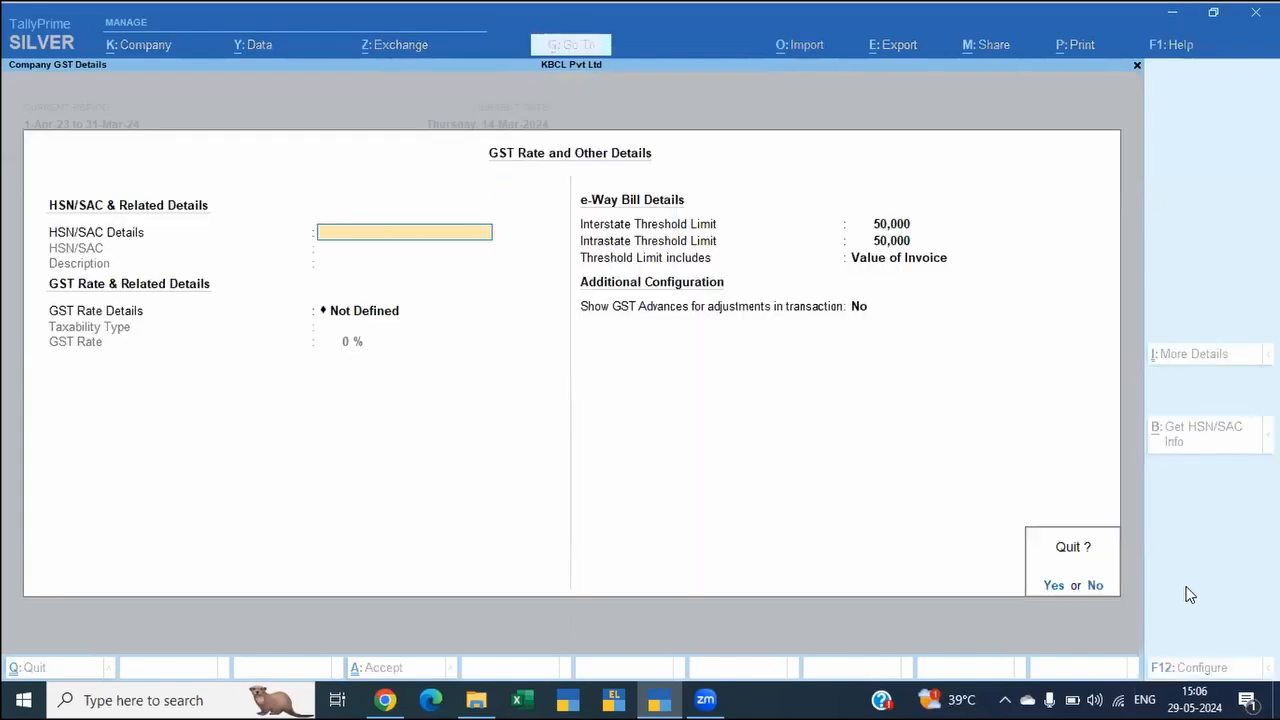
key("y")
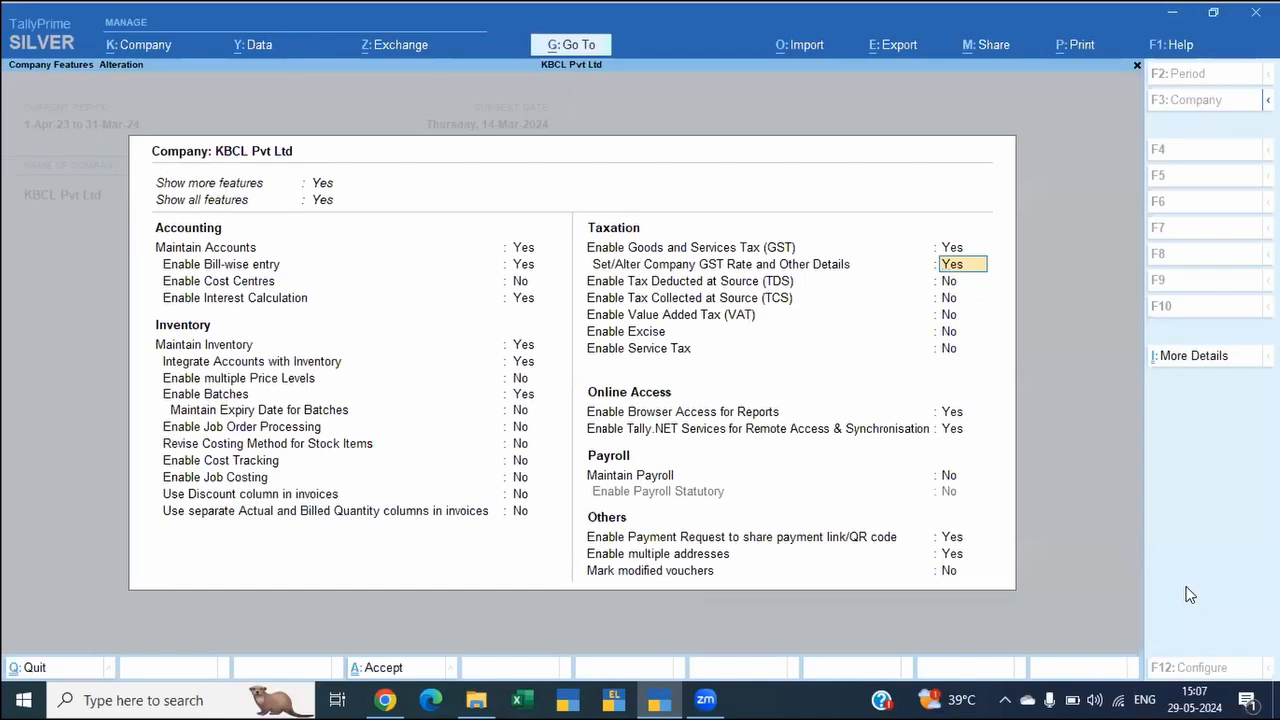
Step: Quit the company features without saving any changes
left_click(521, 693)
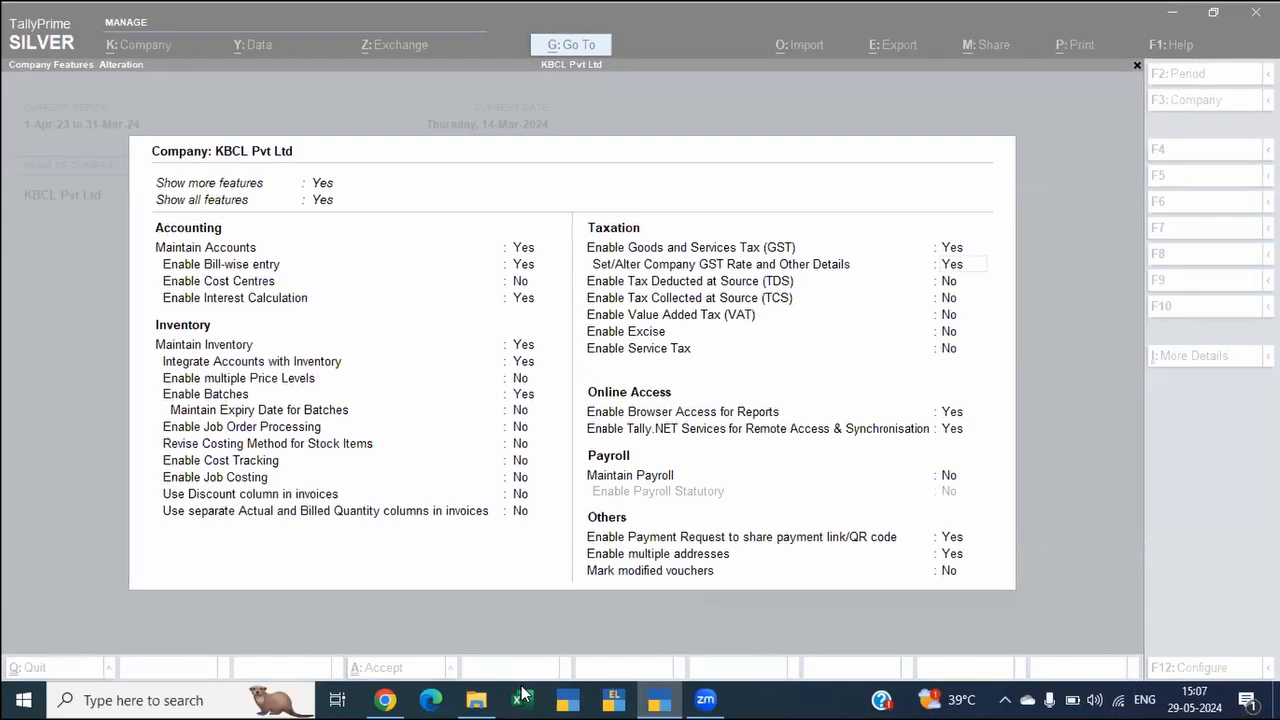
left_click(673, 360)
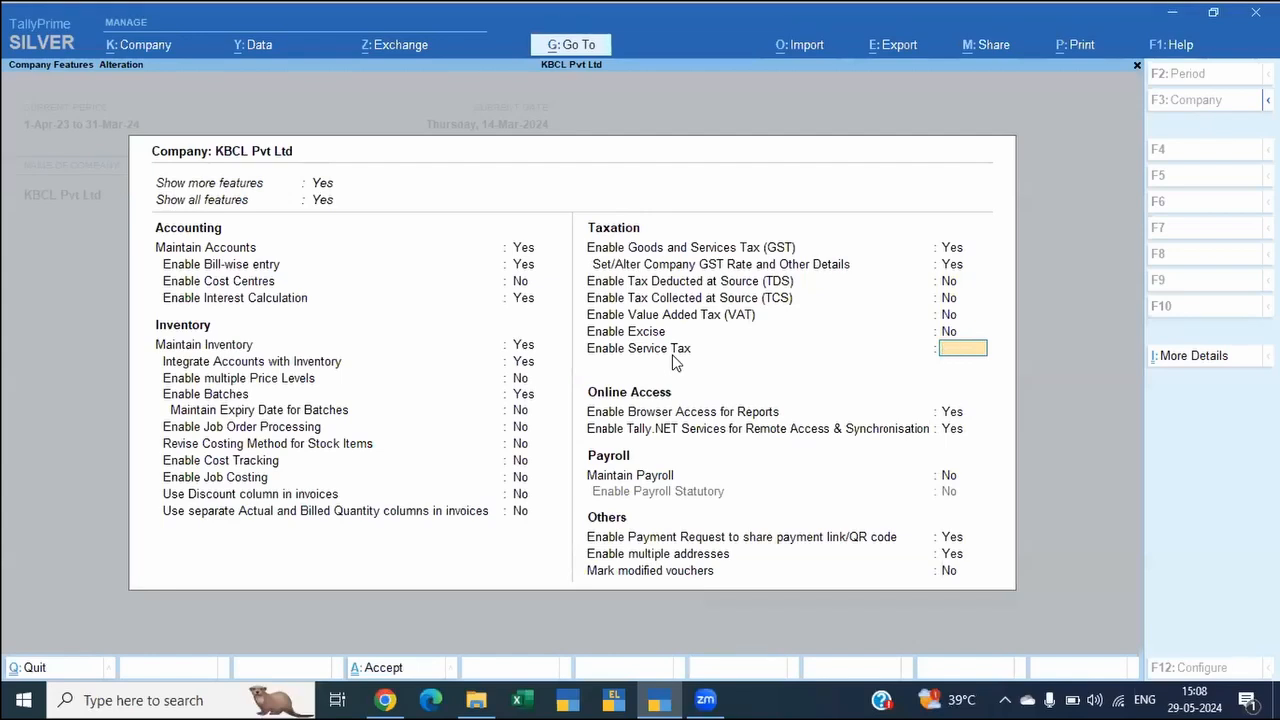
key("Escape")
key("y")
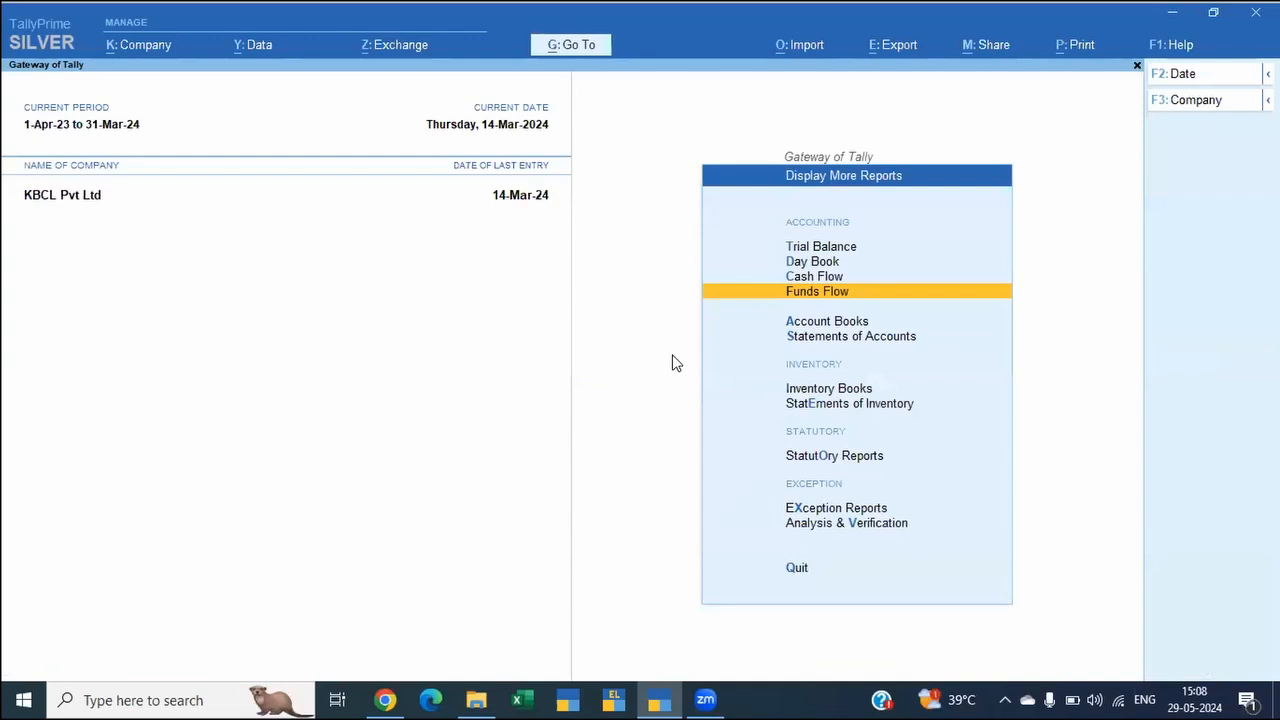
Step: Go to the saved view Sales Extract, based on the Voucher Register
key("alt+g")
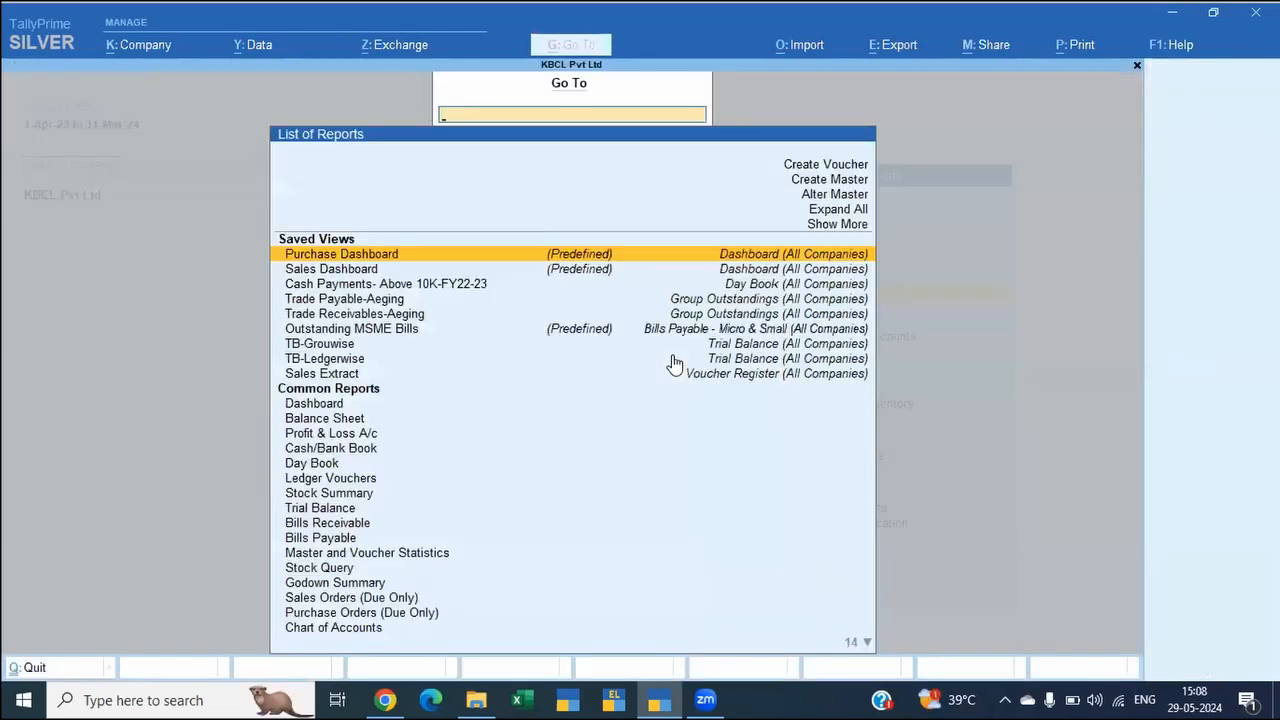
key("Down")
key("Down")
key("Down")
key("Down")
key("Down")
key("Down")
key("Down")
key("Down")
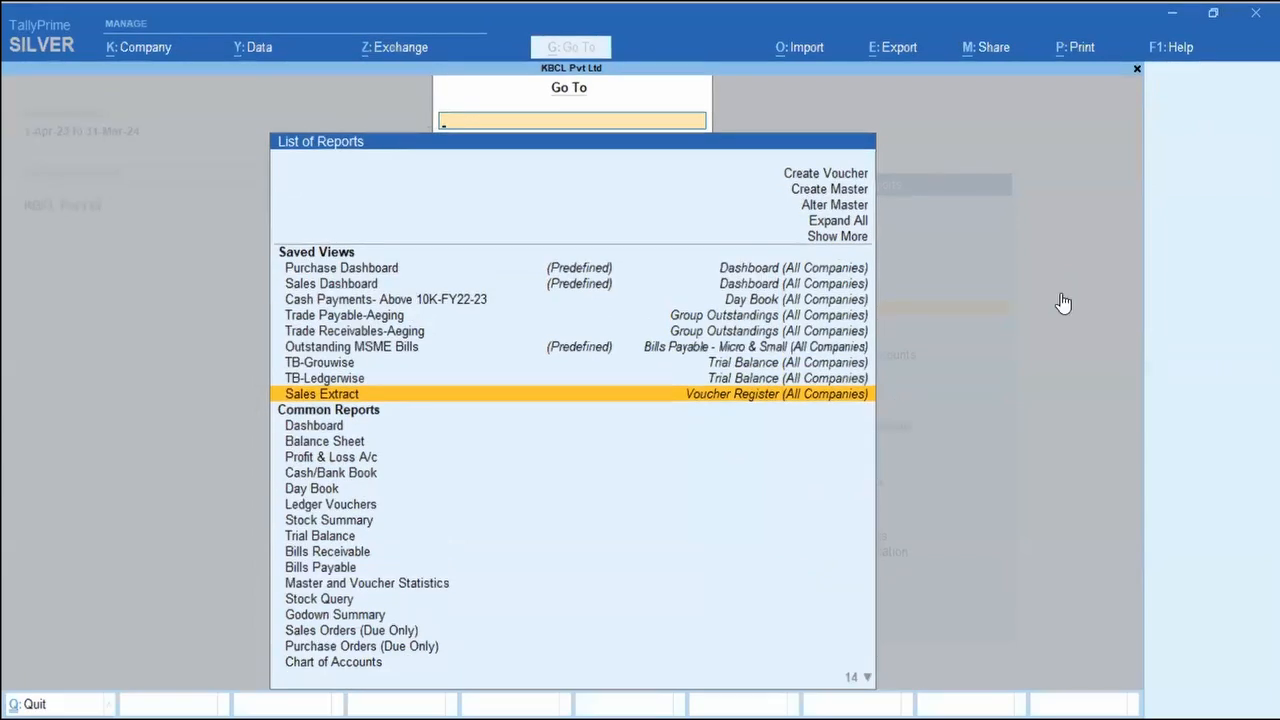
key("Return")
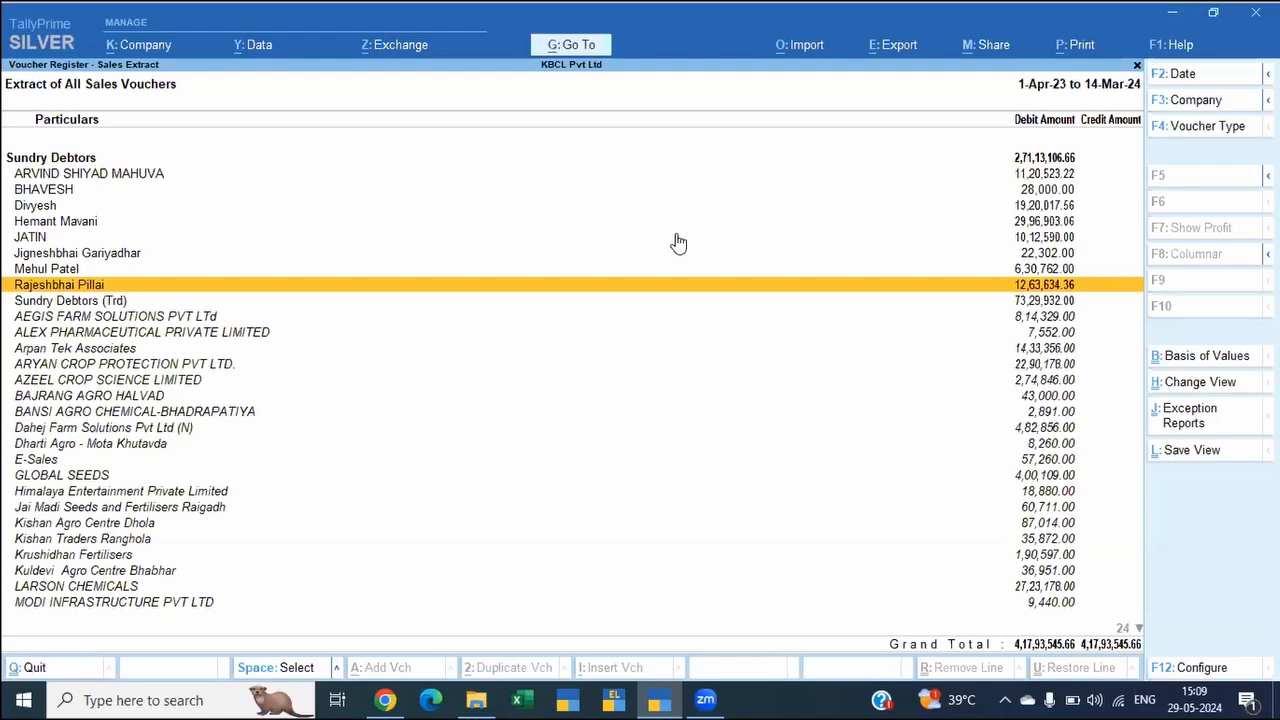
Step: Collapse the Sundry Debtors group in the sales extract to hide its individual parties
key("Up")
key("Up")
key("Up")
key("Up")
key("Up")
key("Up")
key("Up")
key("Up")
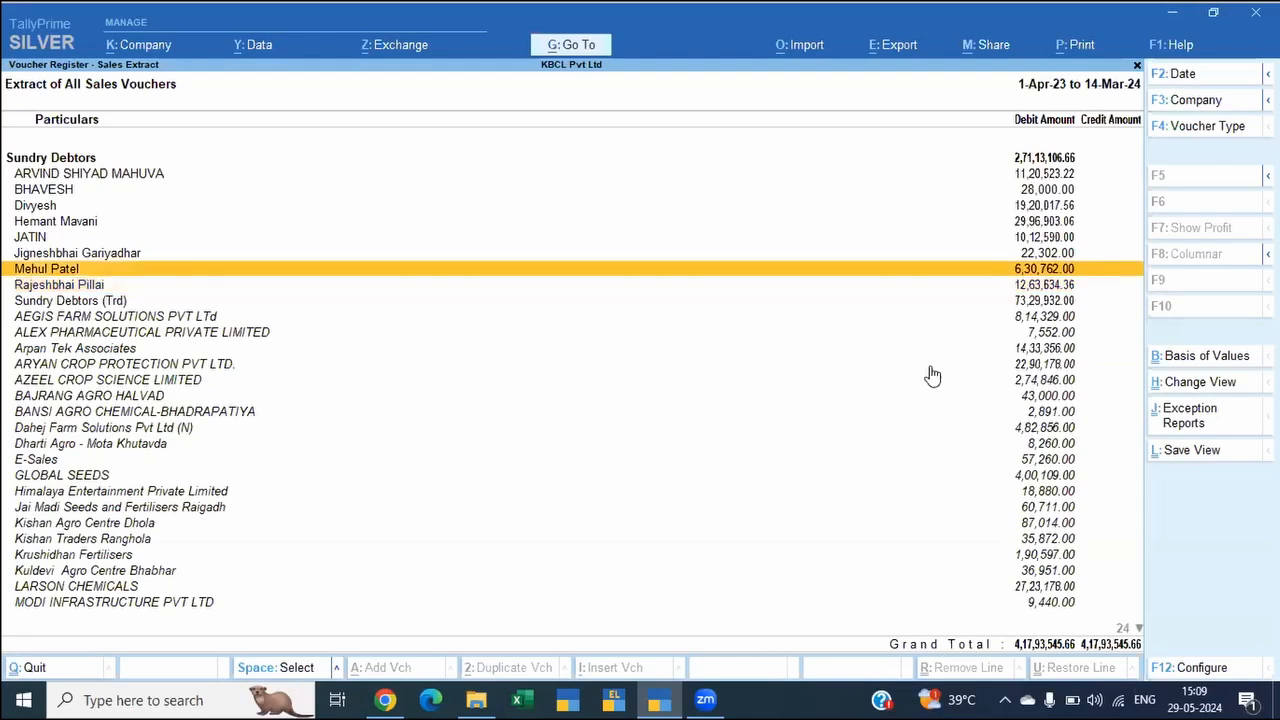
key("shift+Return")
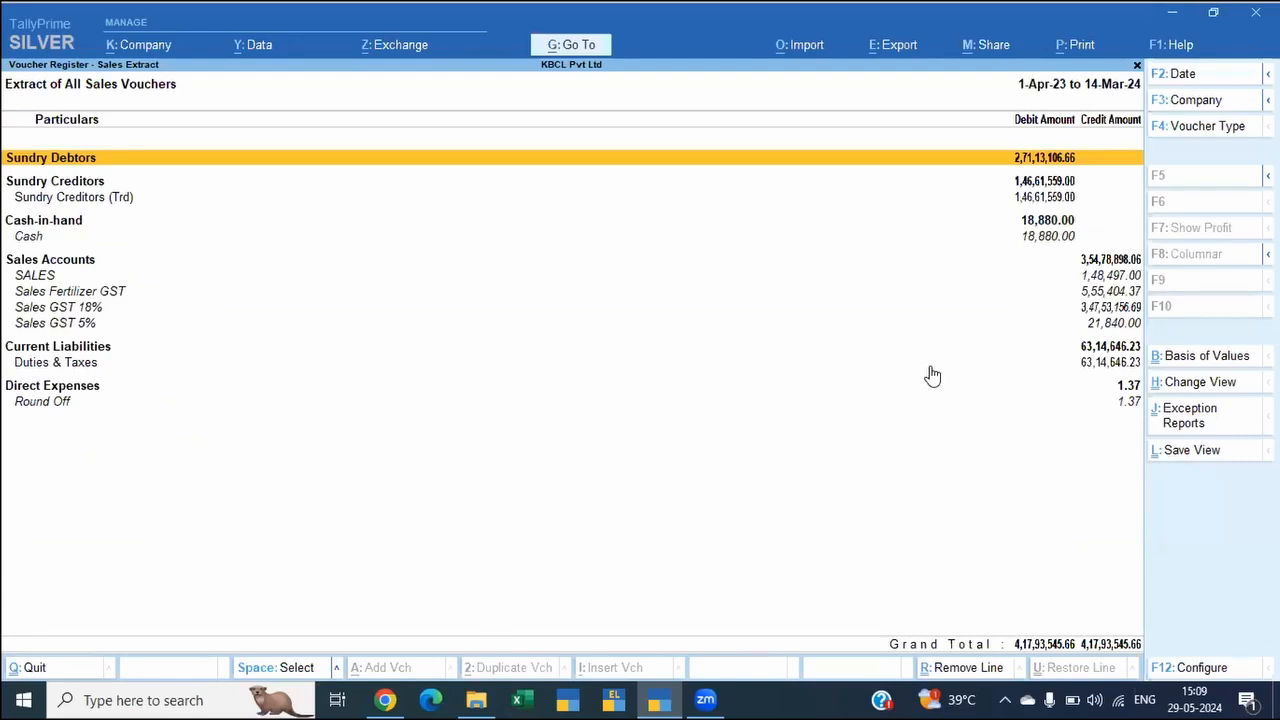
Step: Expand Duties & Taxes under Current Liabilities in the sales extract to list its tax ledgers
key("Down")
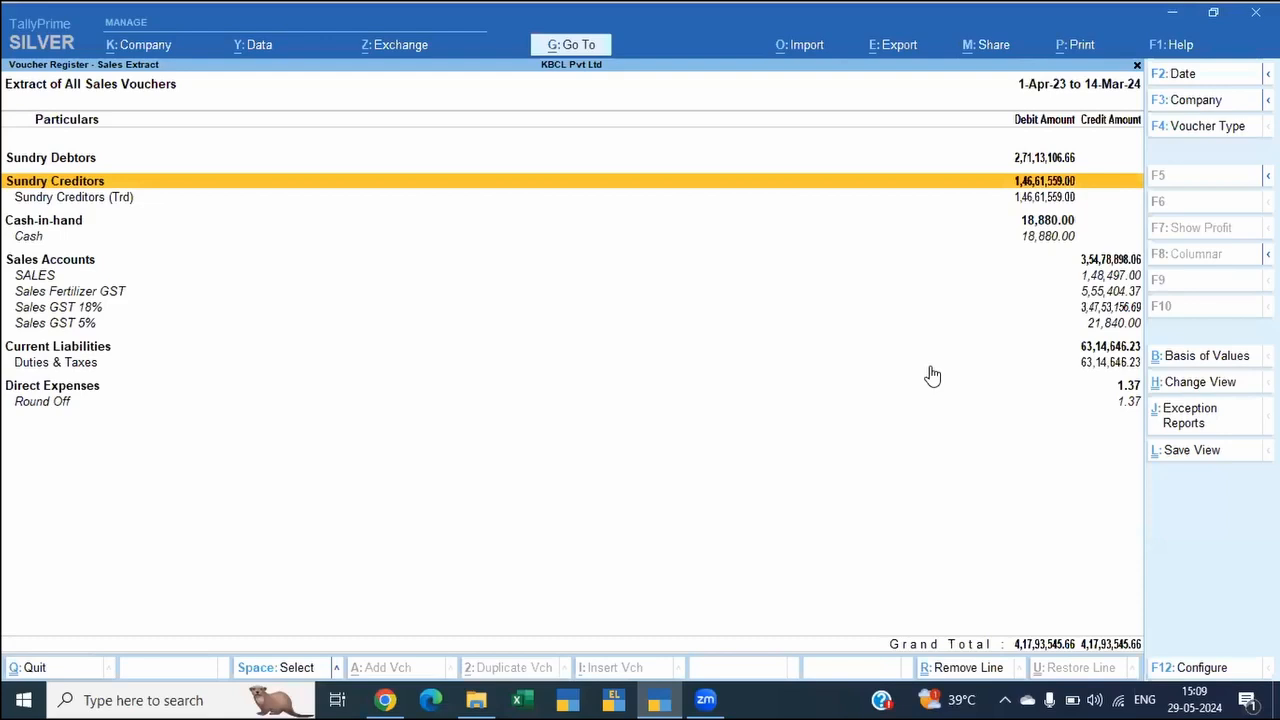
key("Up")
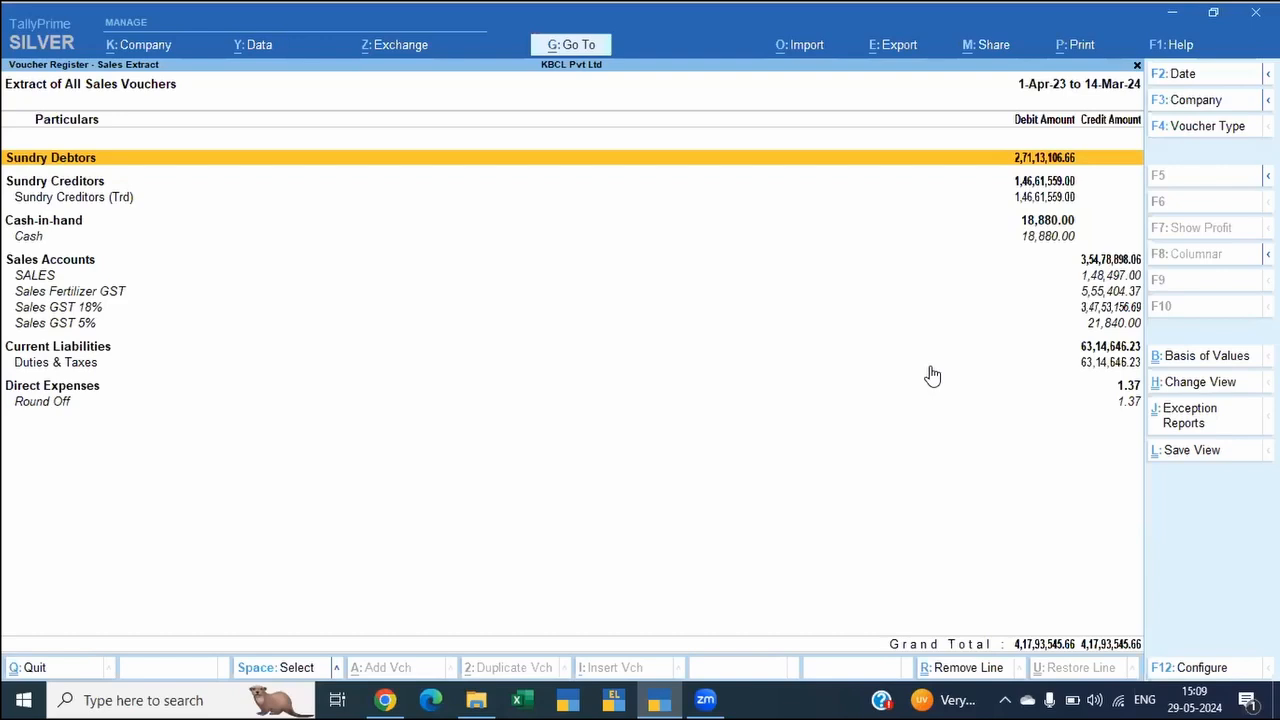
key("Down")
key("Down")
key("Down")
key("Down")
key("Down")
key("Down")
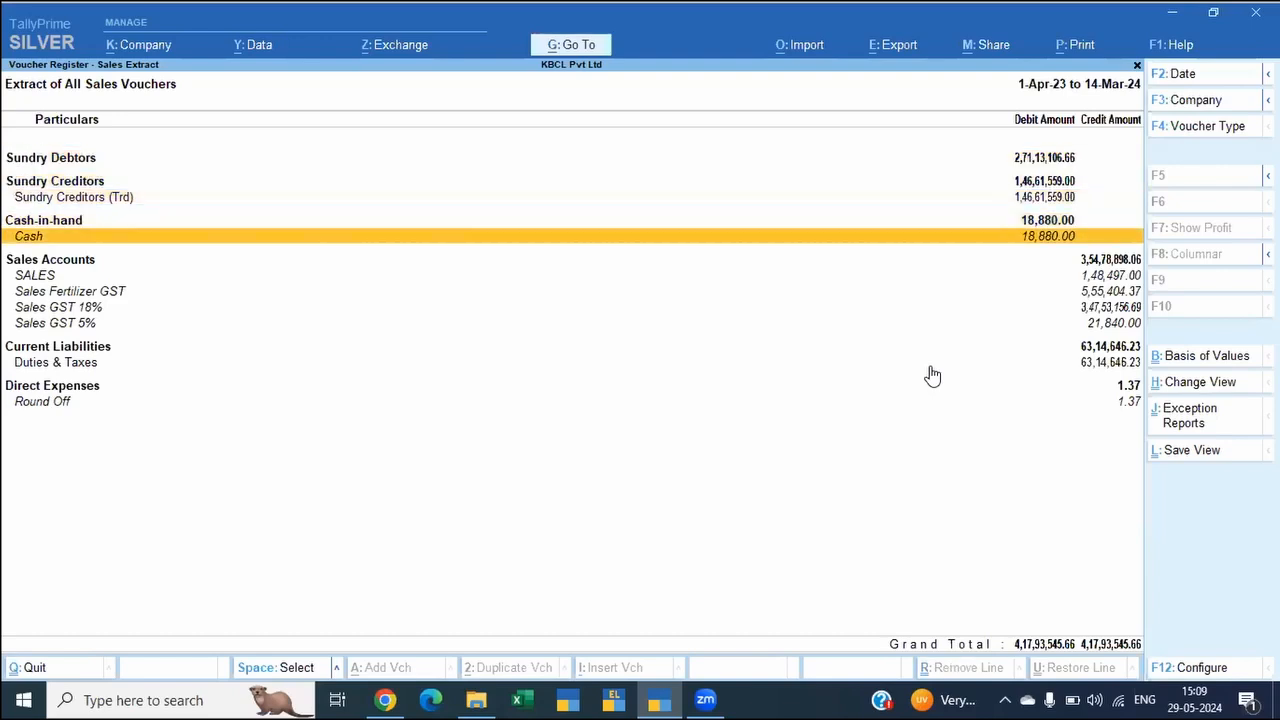
key("Up")
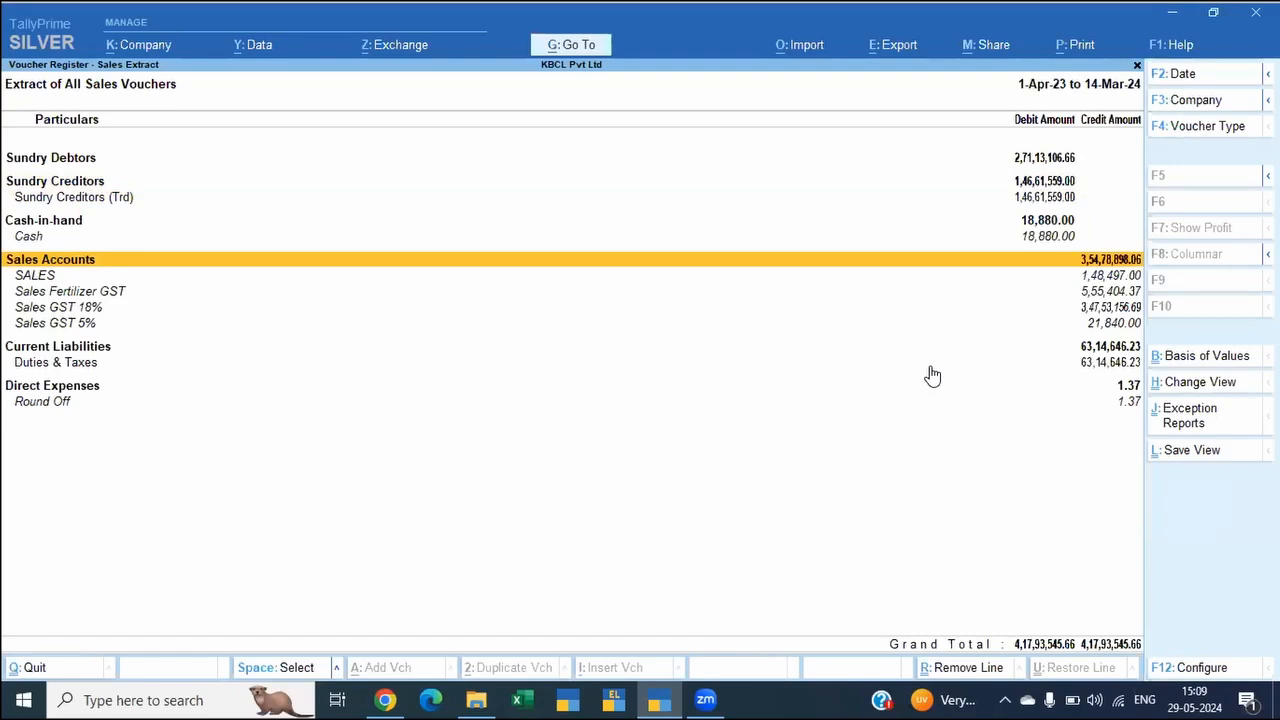
key("Down")
key("Down")
key("Down")
key("Down")
key("Down")
key("Down")
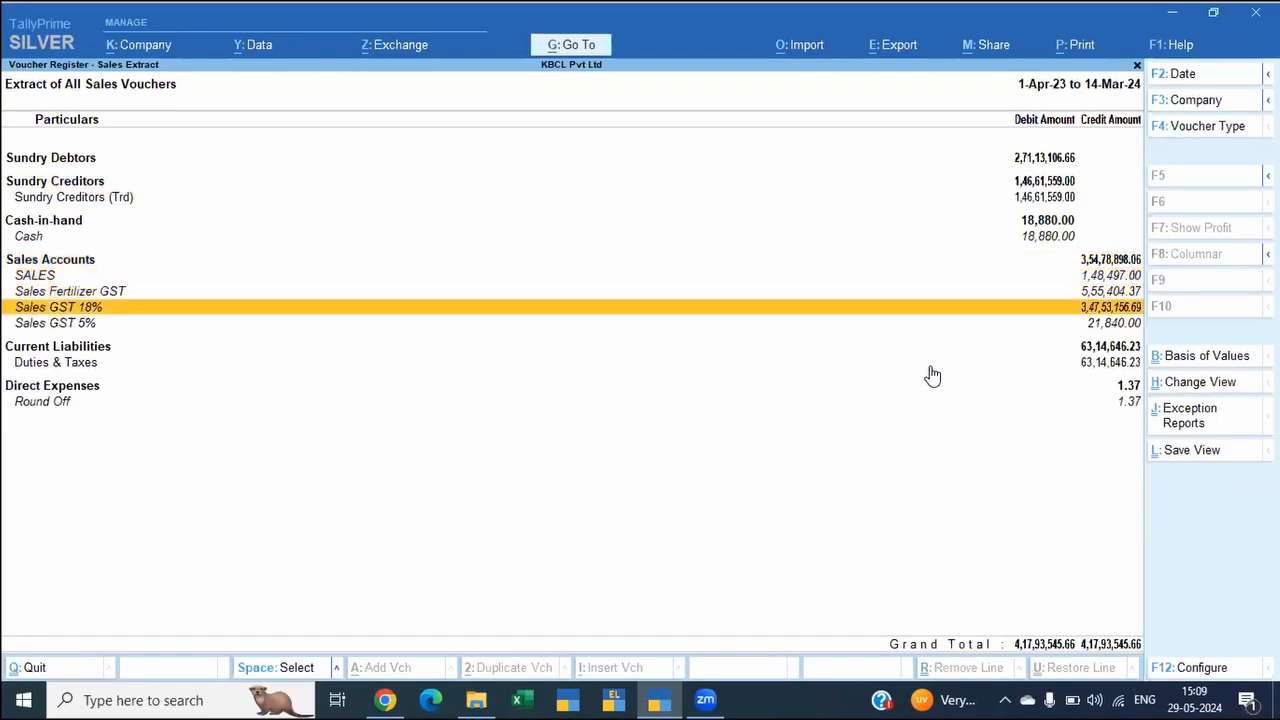
key("shift+Return")
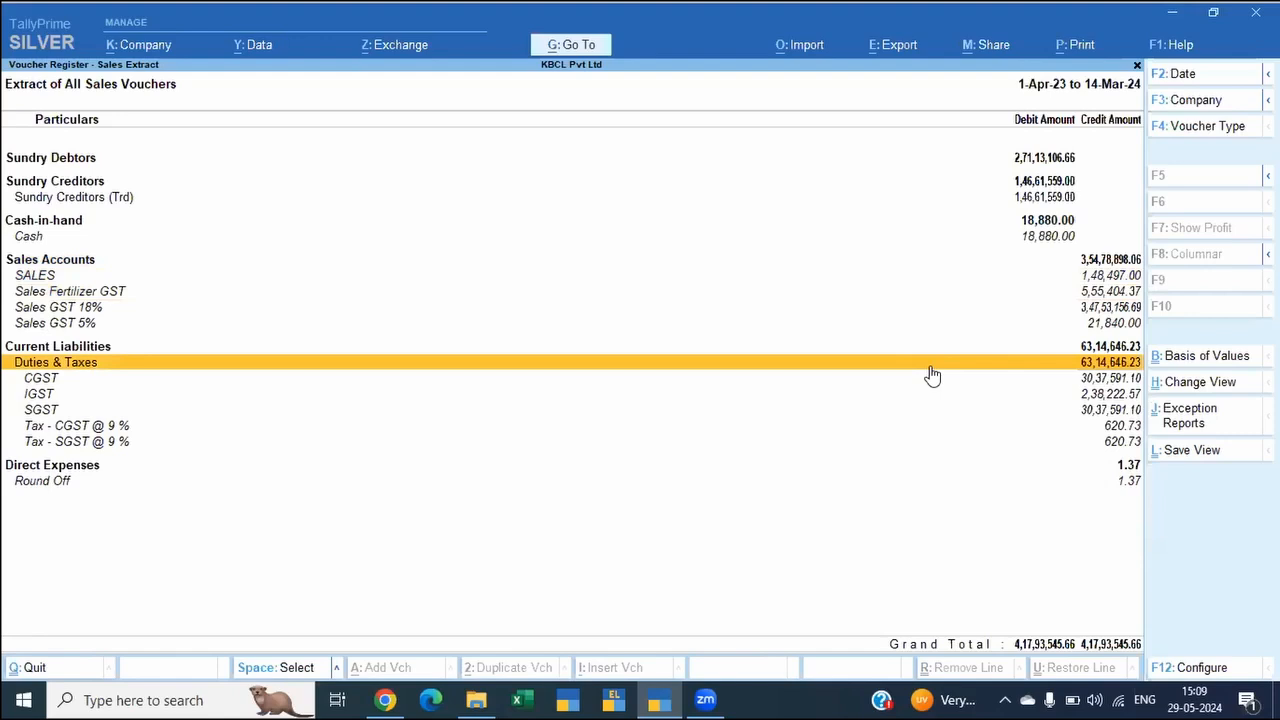
Step: Examine the individual sales ledgers under Sales Accounts, moving up to the group heading
key("Up")
key("Up")
key("Up")
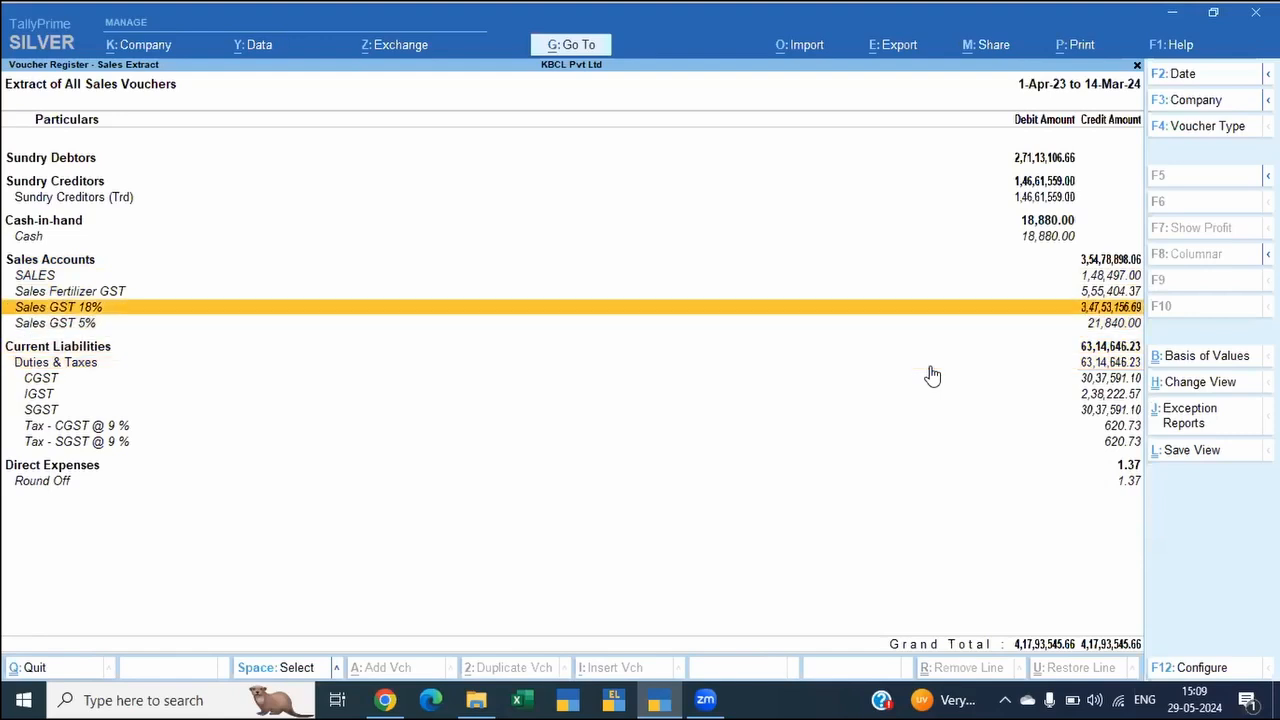
key("Up")
key("Up")
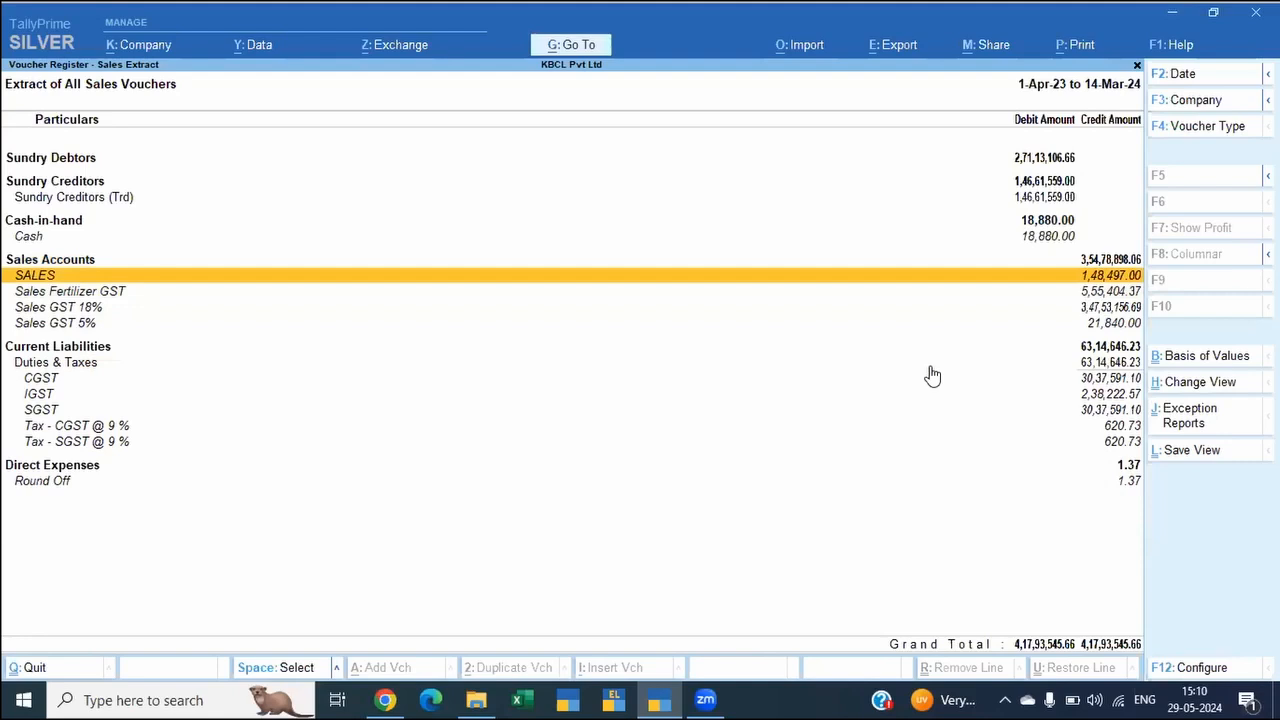
key("Up")
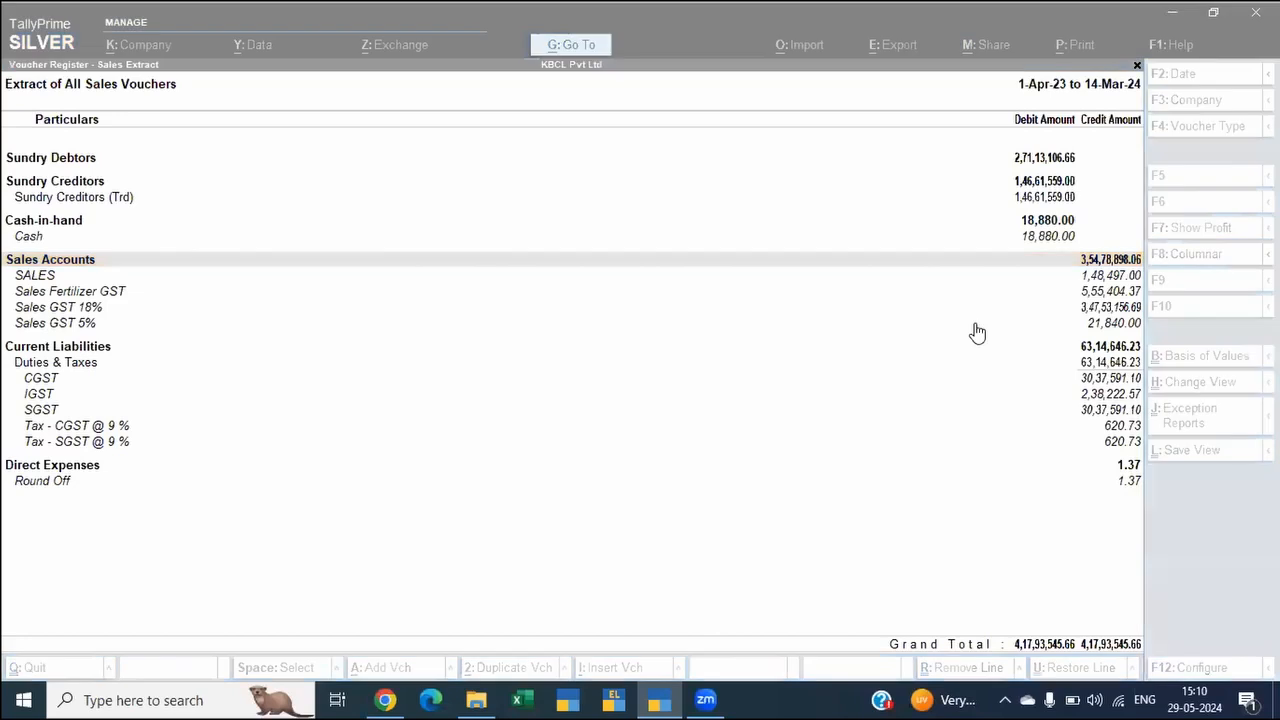
Step: Review the Sales GST 5%, SALES and Sales GST 18% ledgers in the sales extract and leave the report
left_click(976, 323)
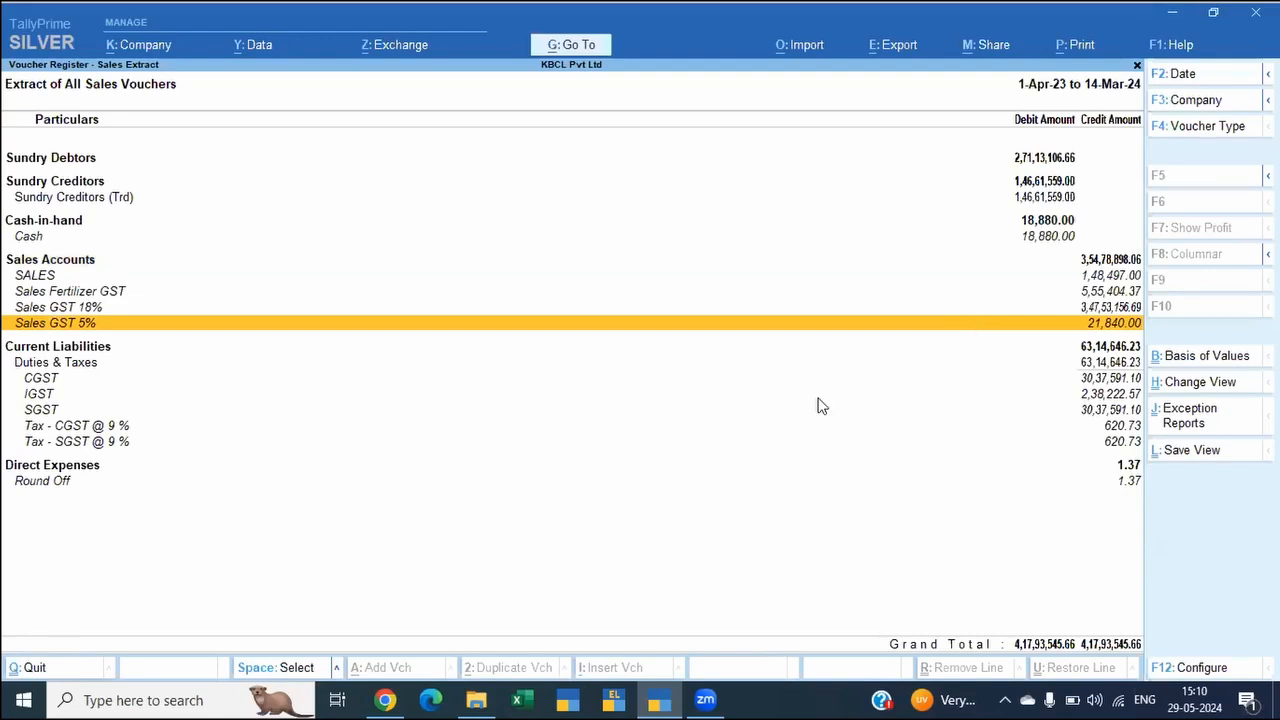
key("Return")
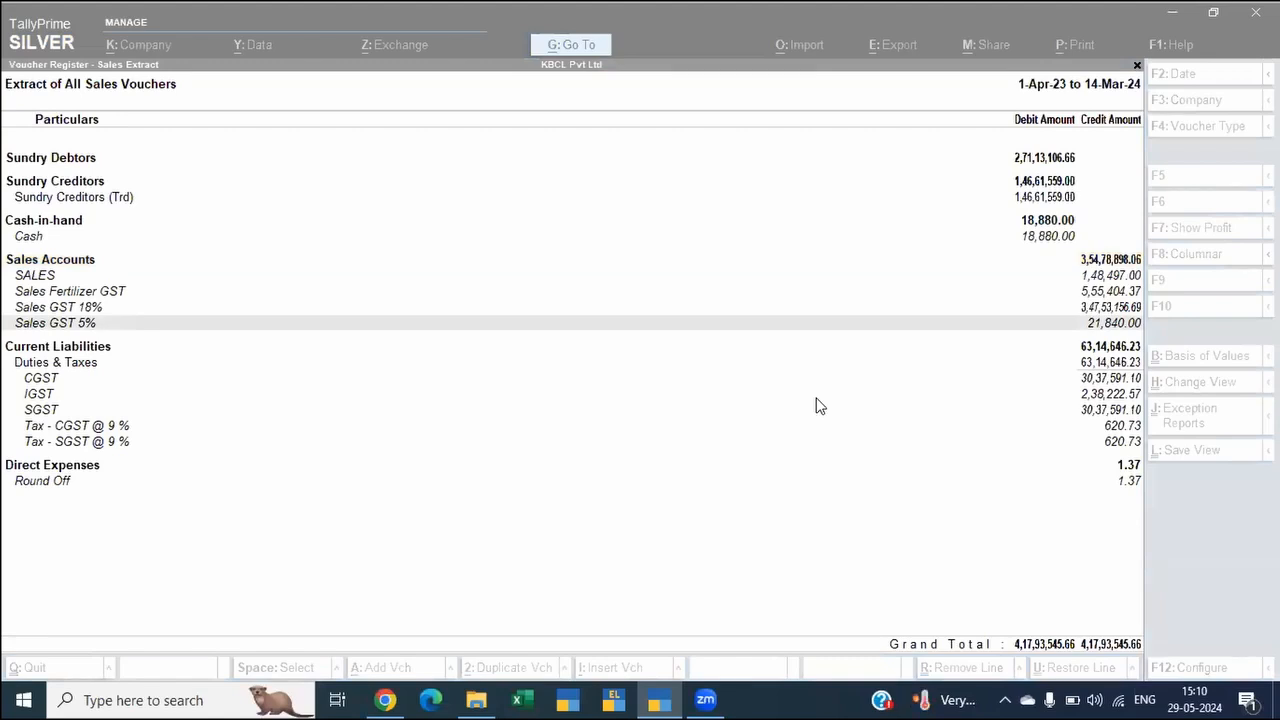
left_click(876, 278)
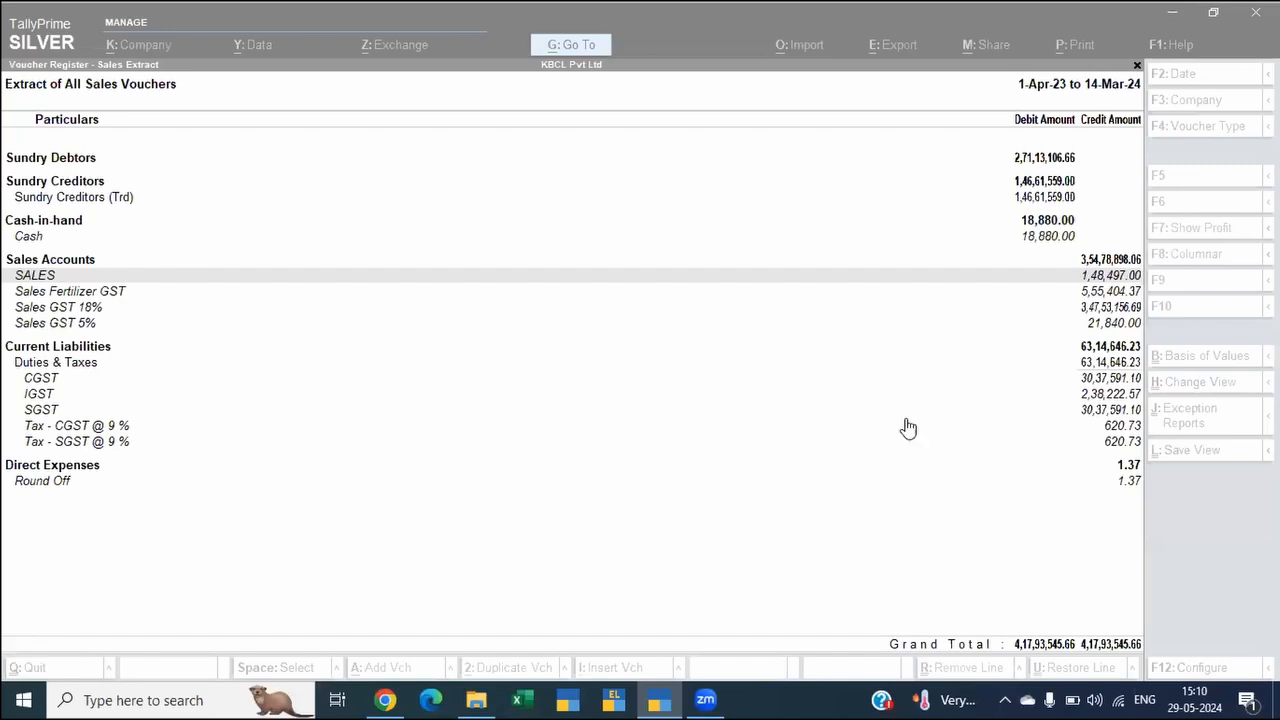
left_click(543, 313)
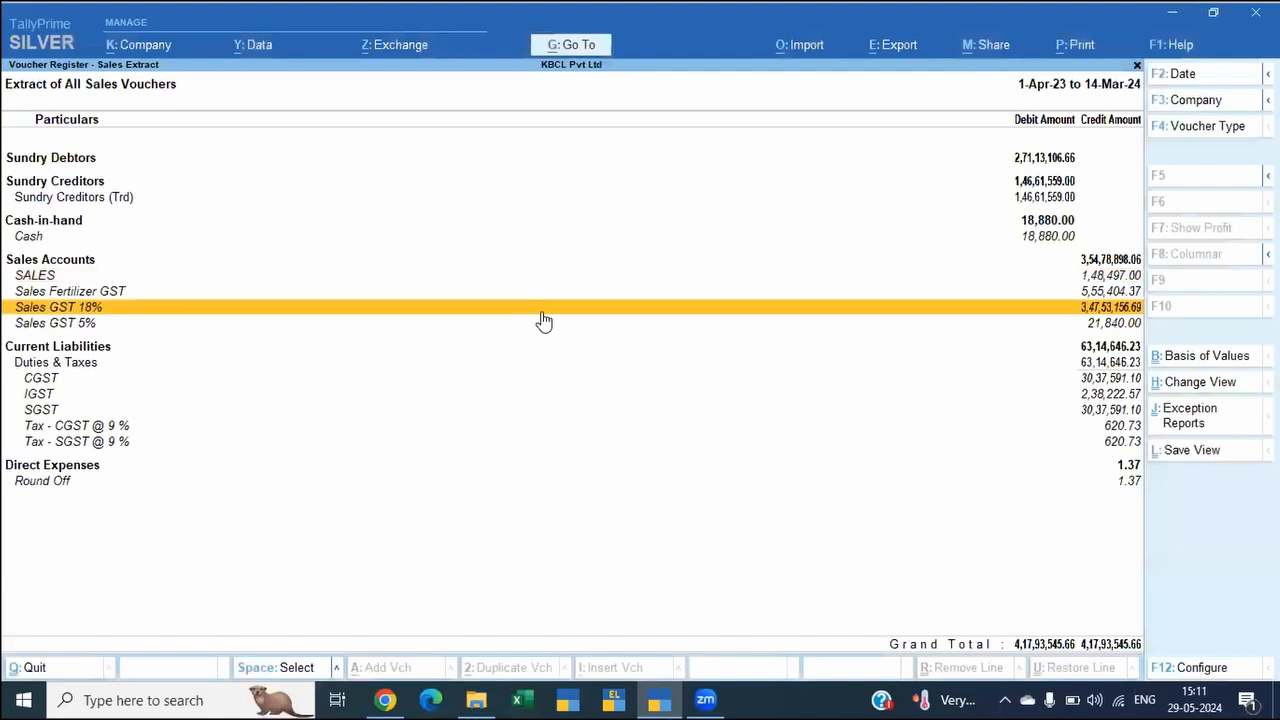
key("Up")
key("Escape")
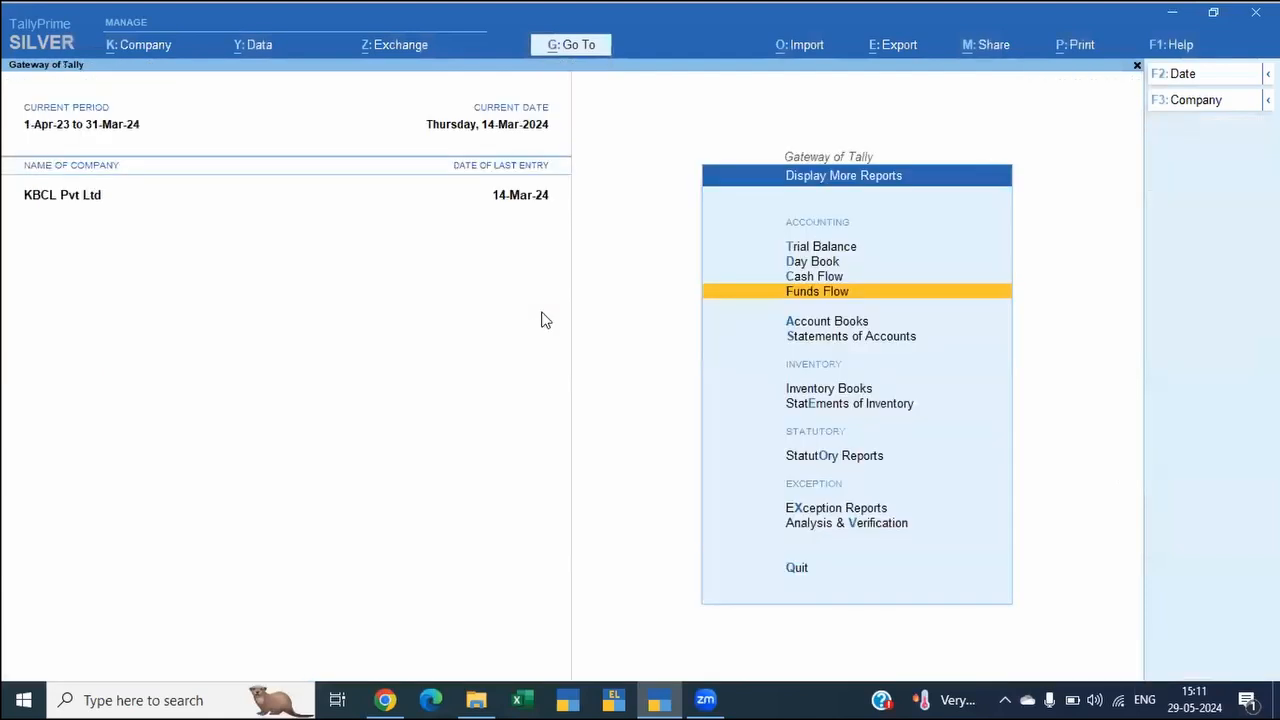
Step: Go to the GSTR-1 report rather than the GSTR-1 Reconciliation
key("alt+g")
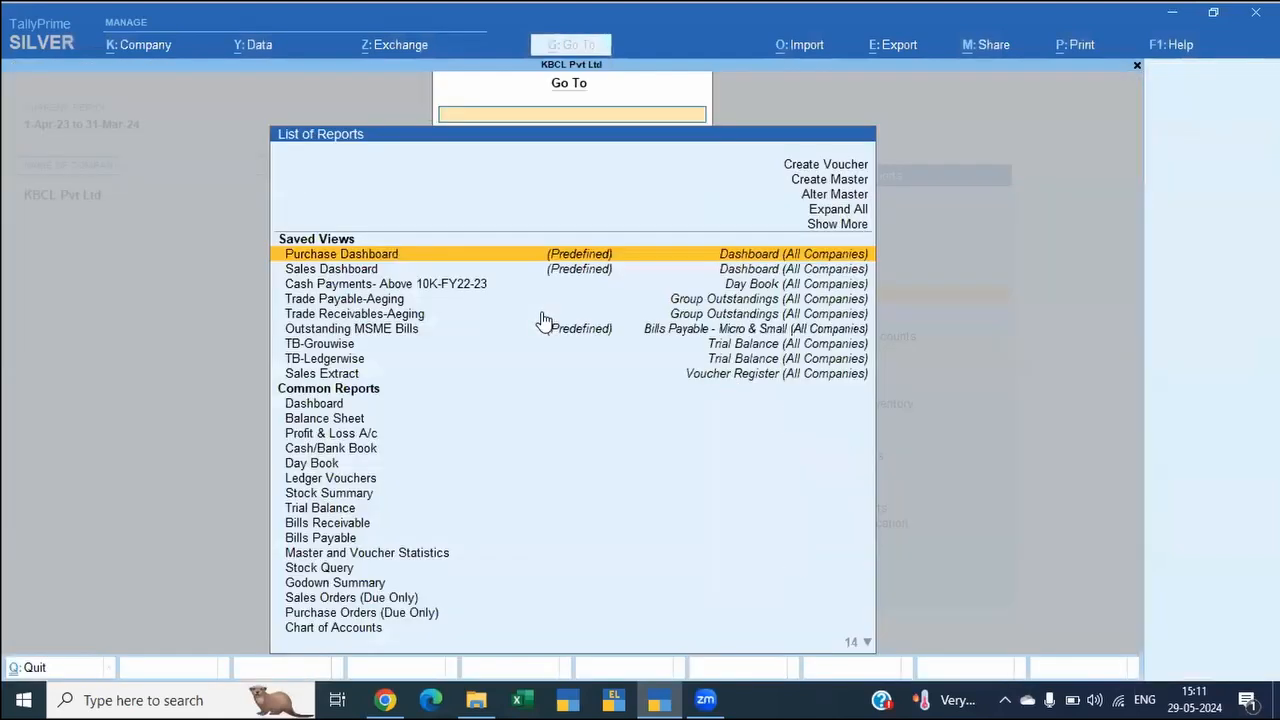
type("Gstr1")
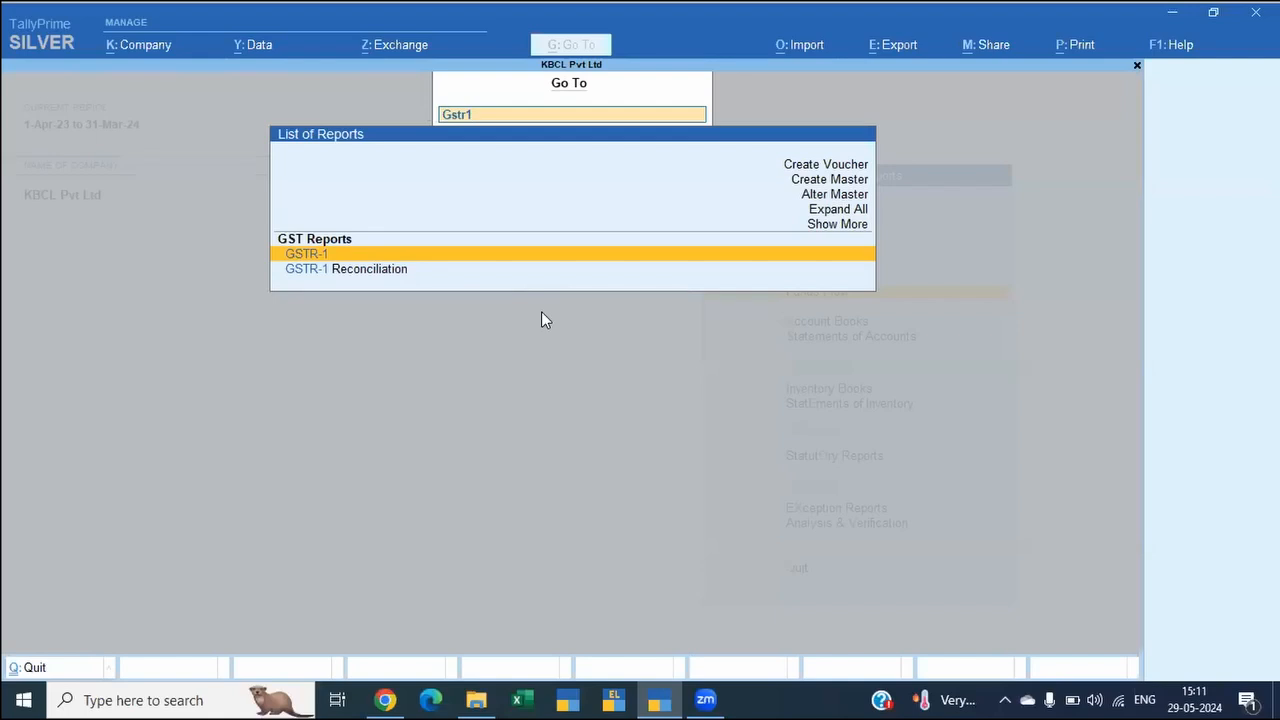
key("Down")
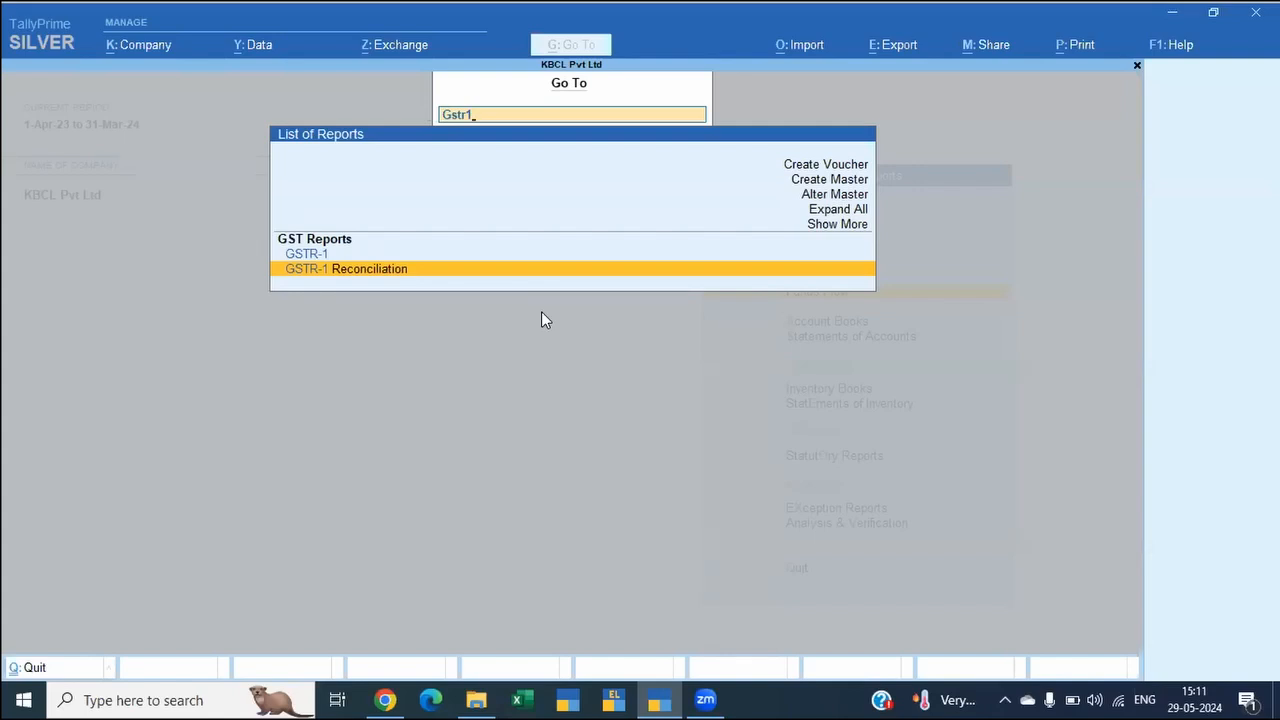
key("Up")
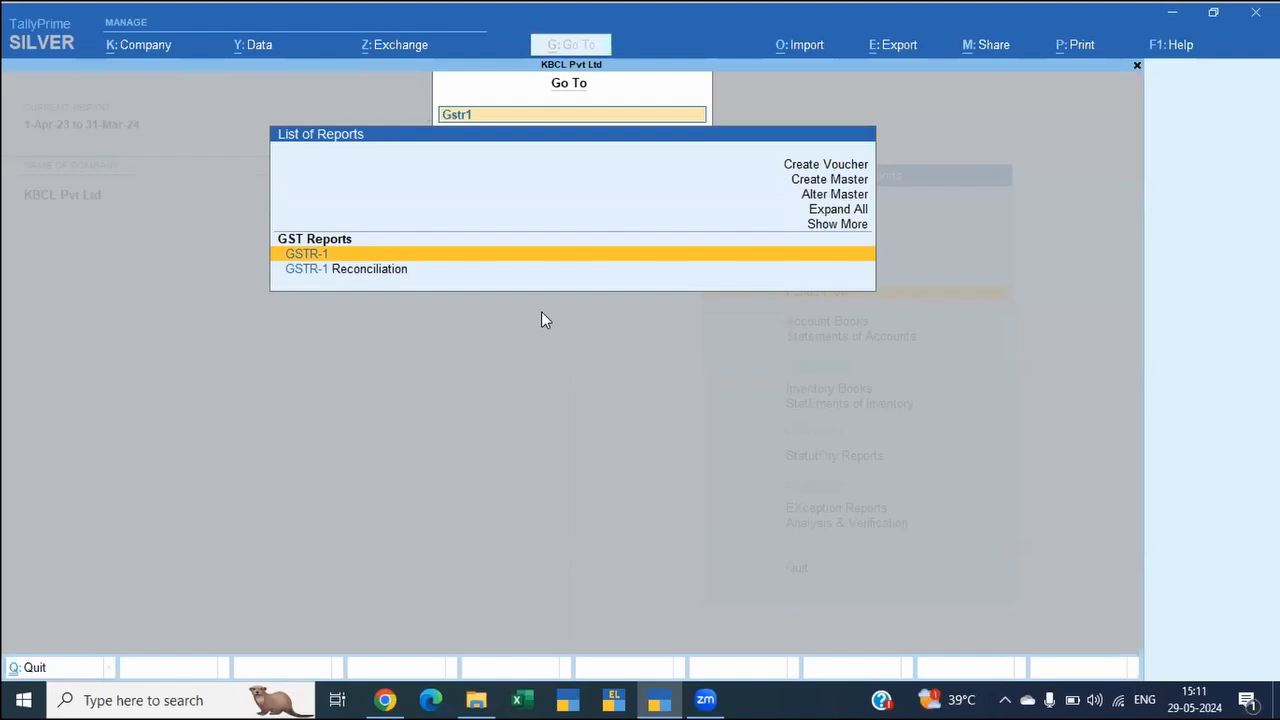
key("Return")
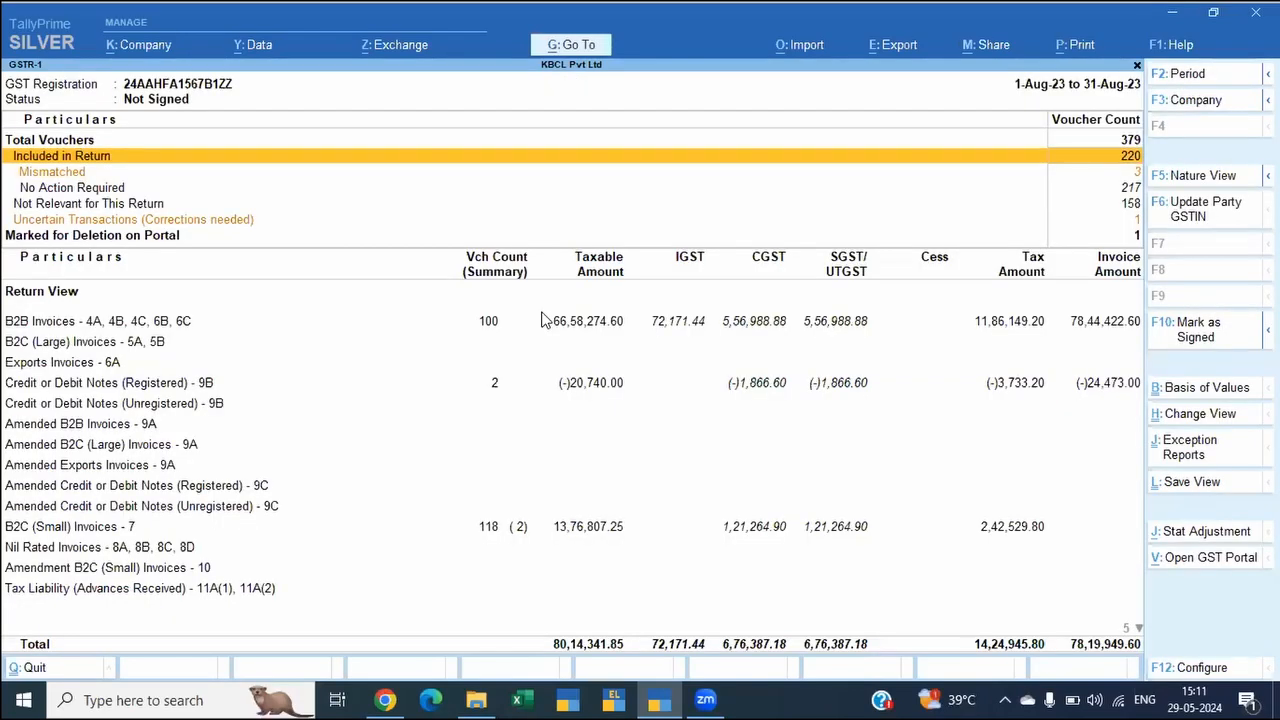
Step: Examine the GSTR-1 voucher summary for August 2023, comparing total, included, mismatched and not relevant vouchers
key("Down")
key("Down")
key("Down")
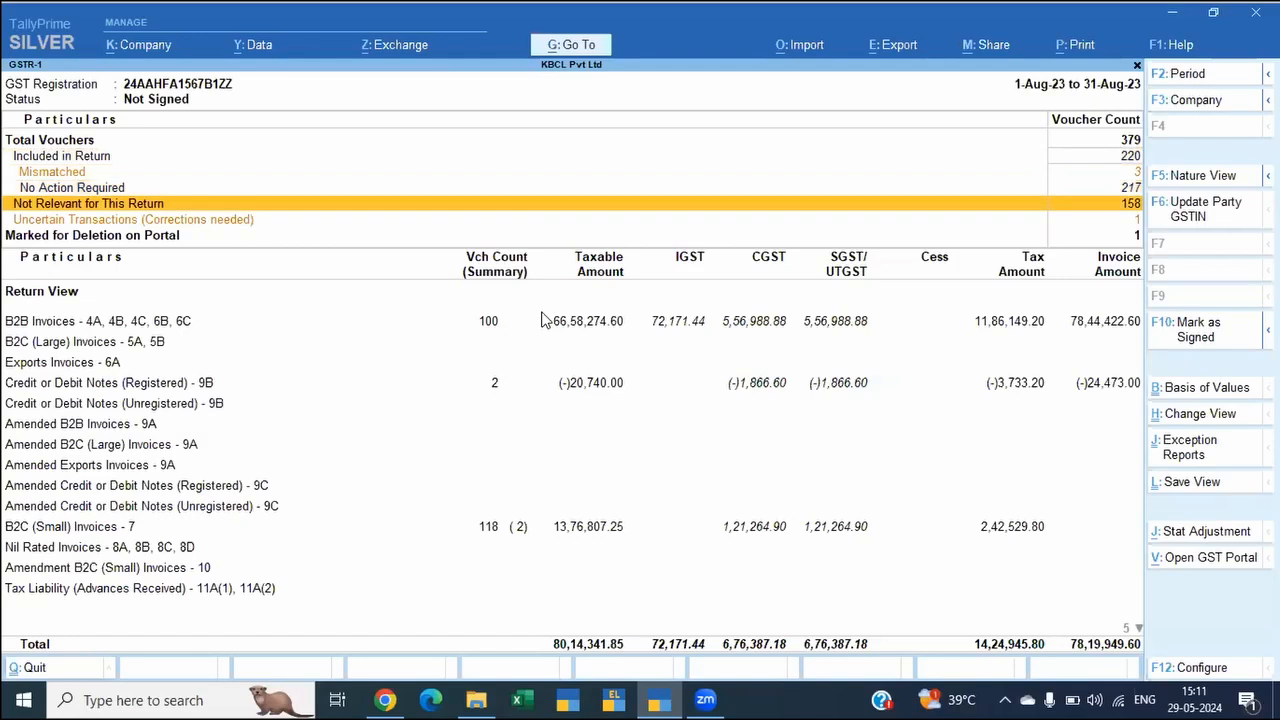
key("Up")
key("Up")
key("Up")
key("Up")
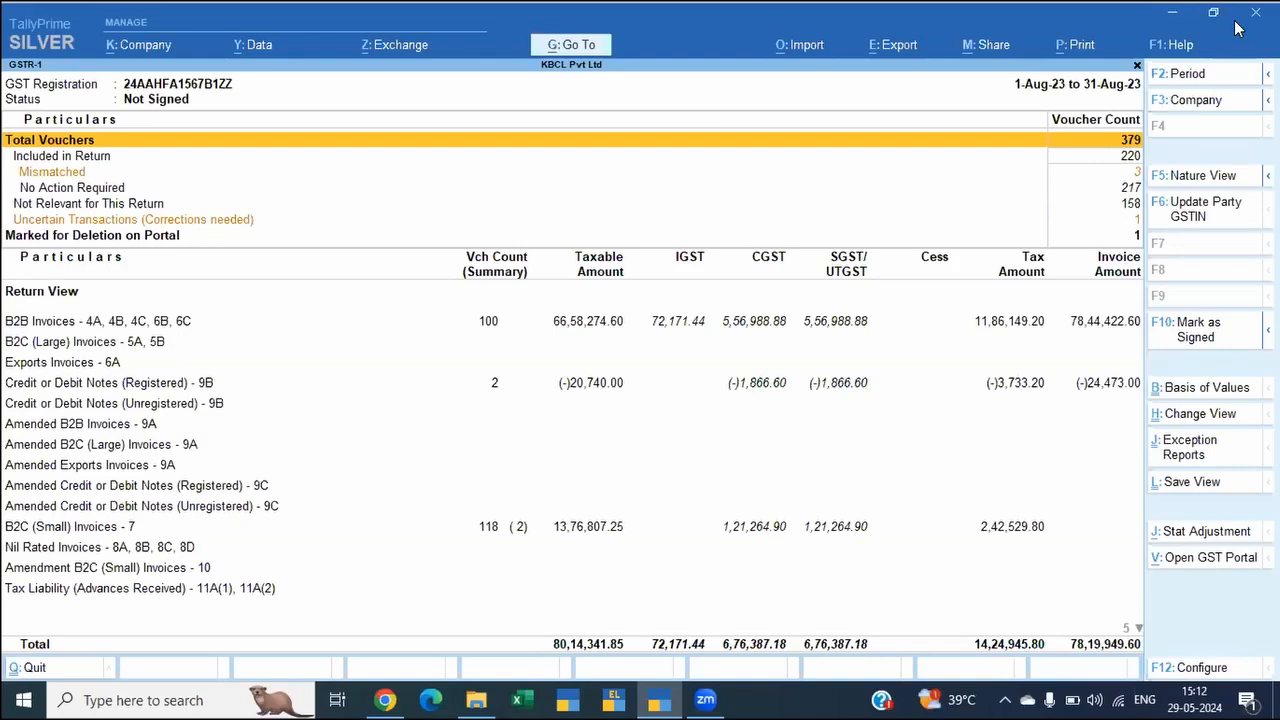
key("Down")
key("Down")
key("Up")
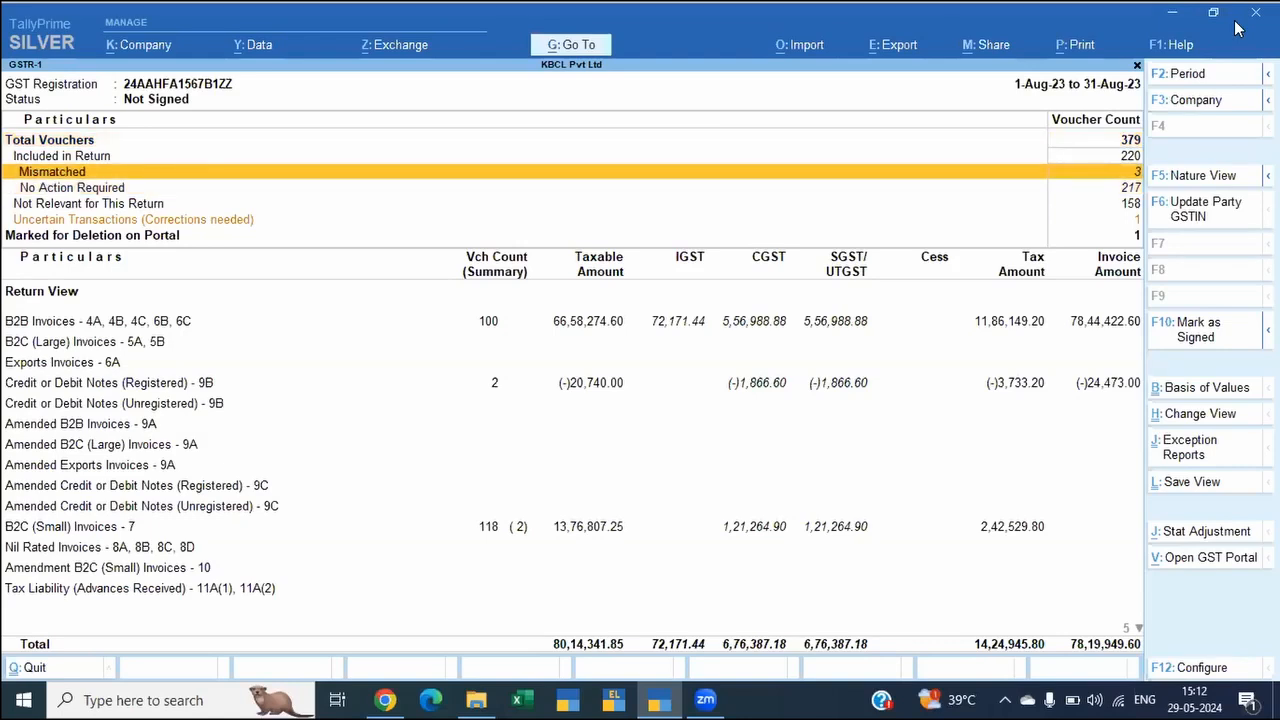
key("Up")
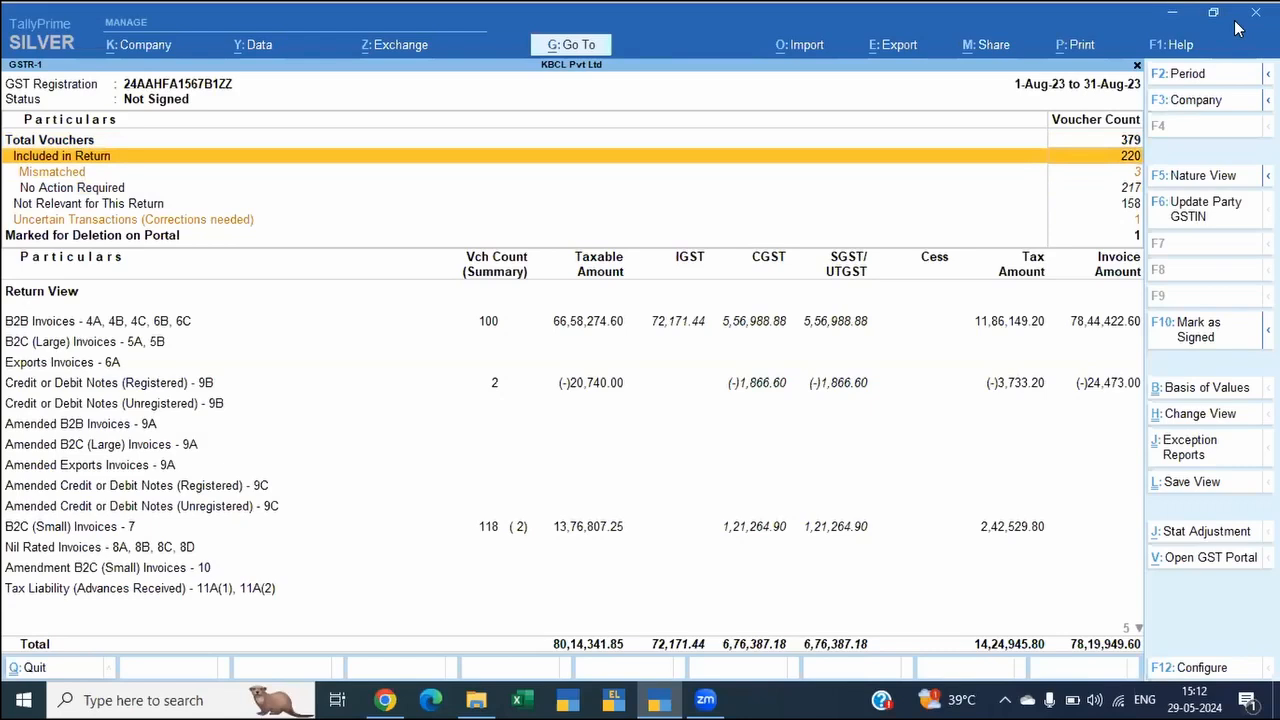
key("Up")
key("Down")
key("Up")
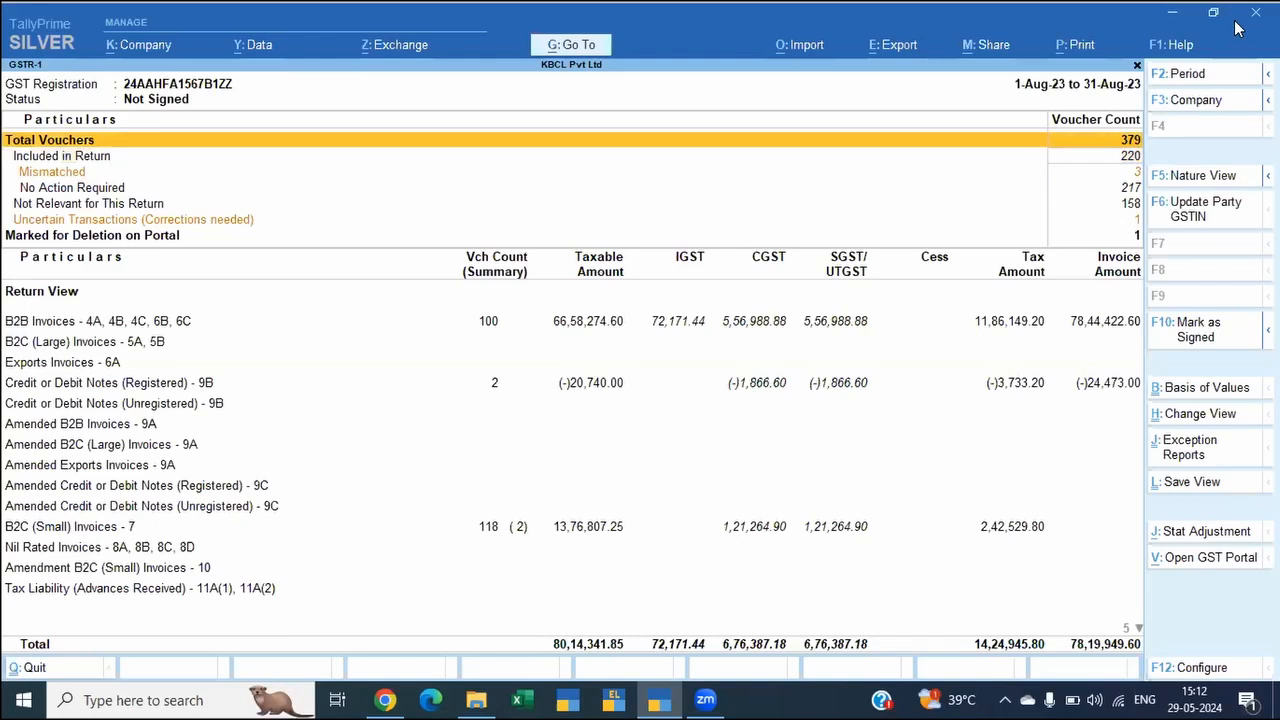
Step: Change the GSTR-1 report period to July 2023
key("alt")
key("F2")
type("jul")
key("Return")
type("jul")
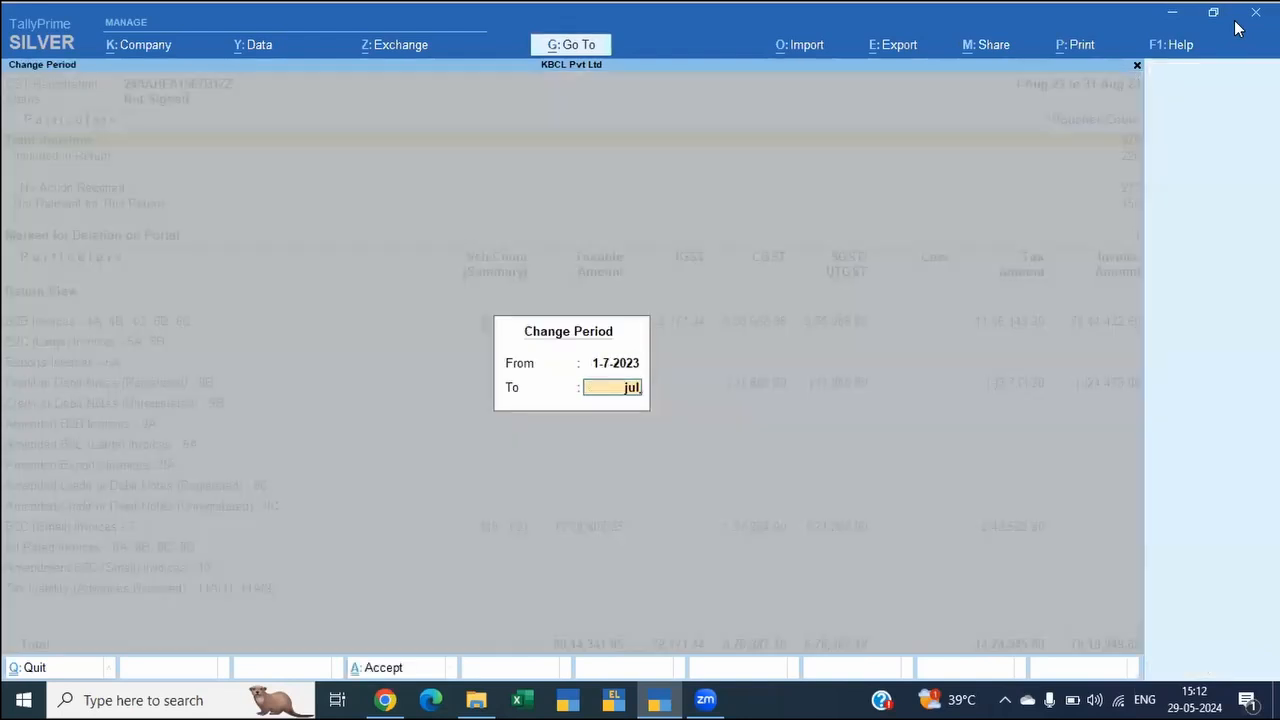
key("Return")
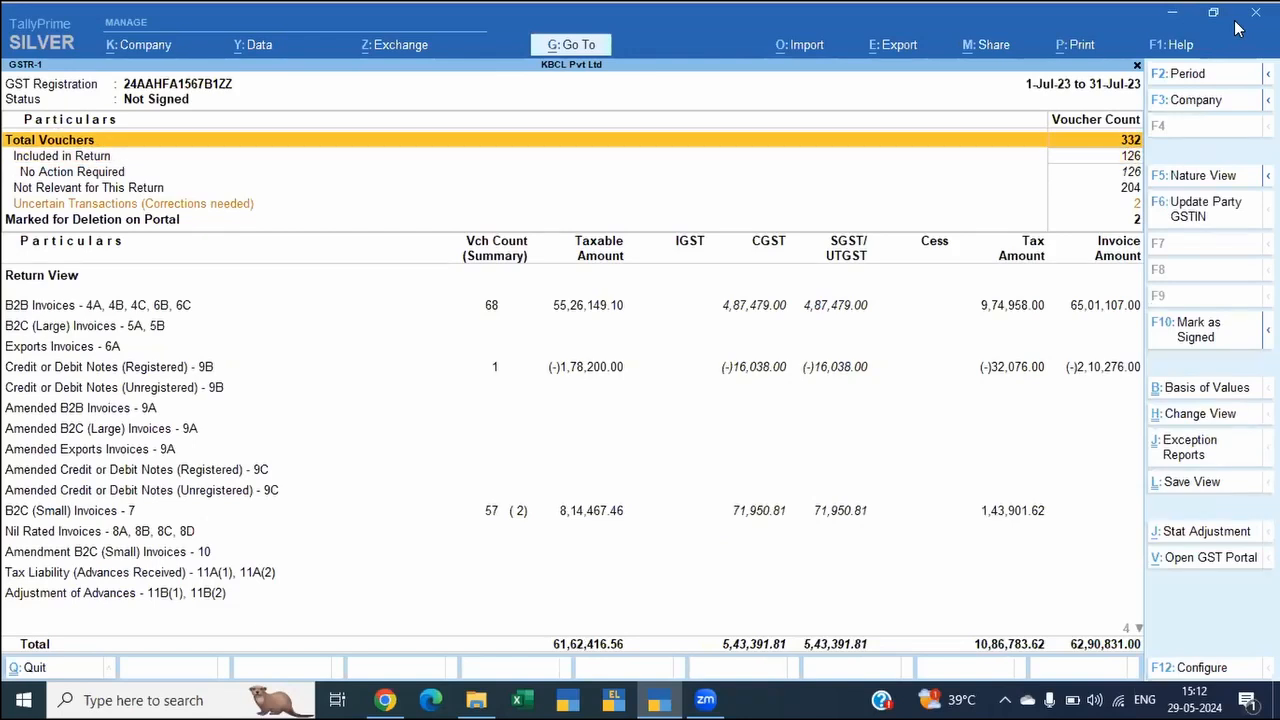
Step: Add the July included and not relevant voucher counts, 126+204, in the built-in calculator and return to the report
key("Down")
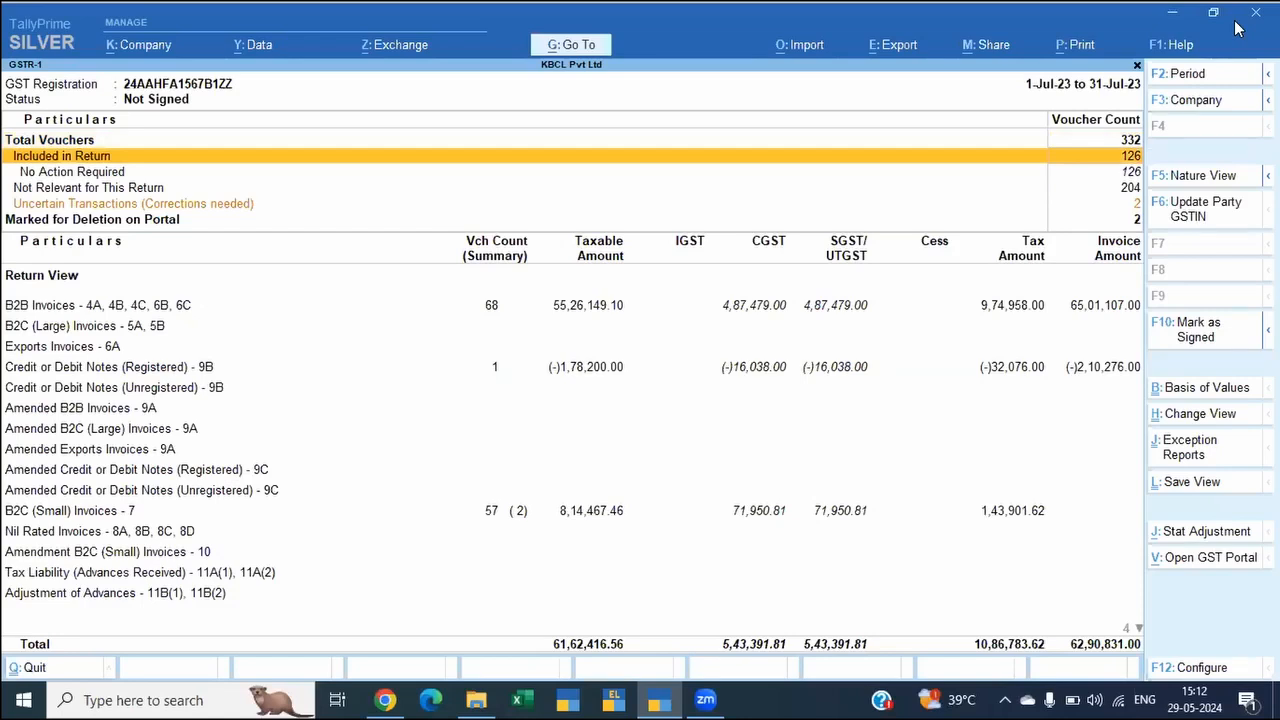
key("Down")
key("Down")
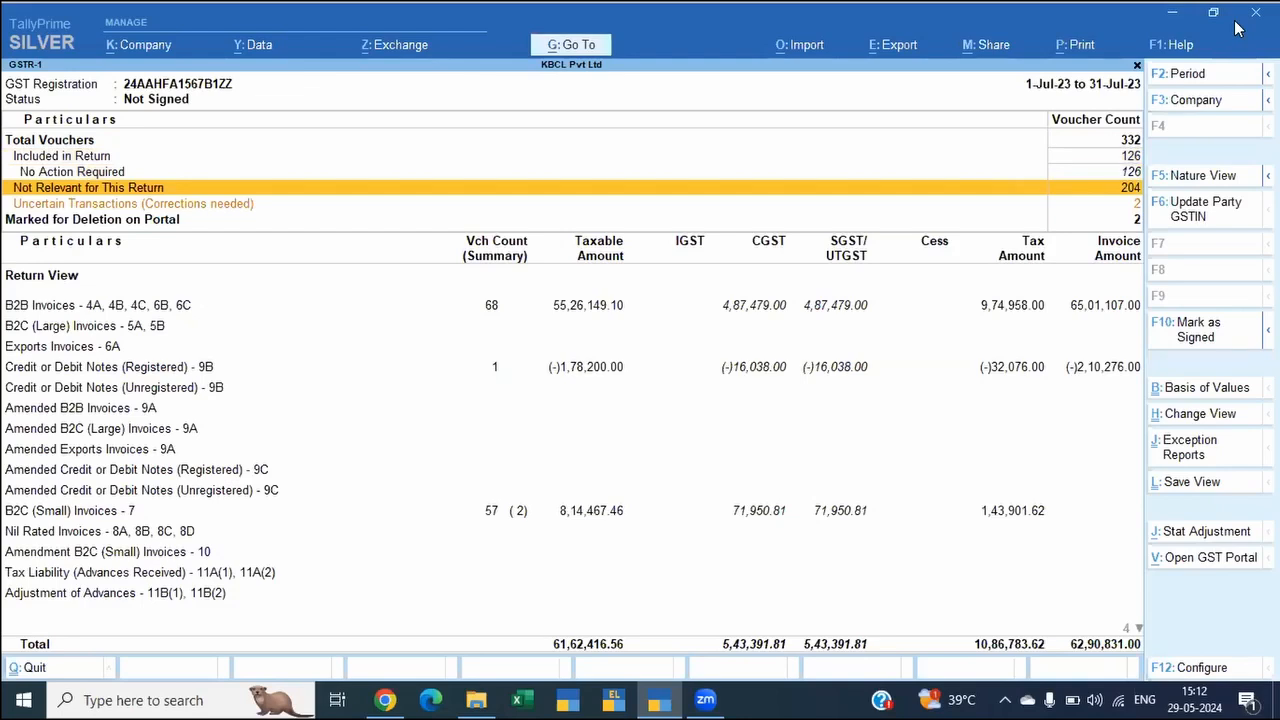
key("ctrl")
key("ctrl+n")
type("126+204")
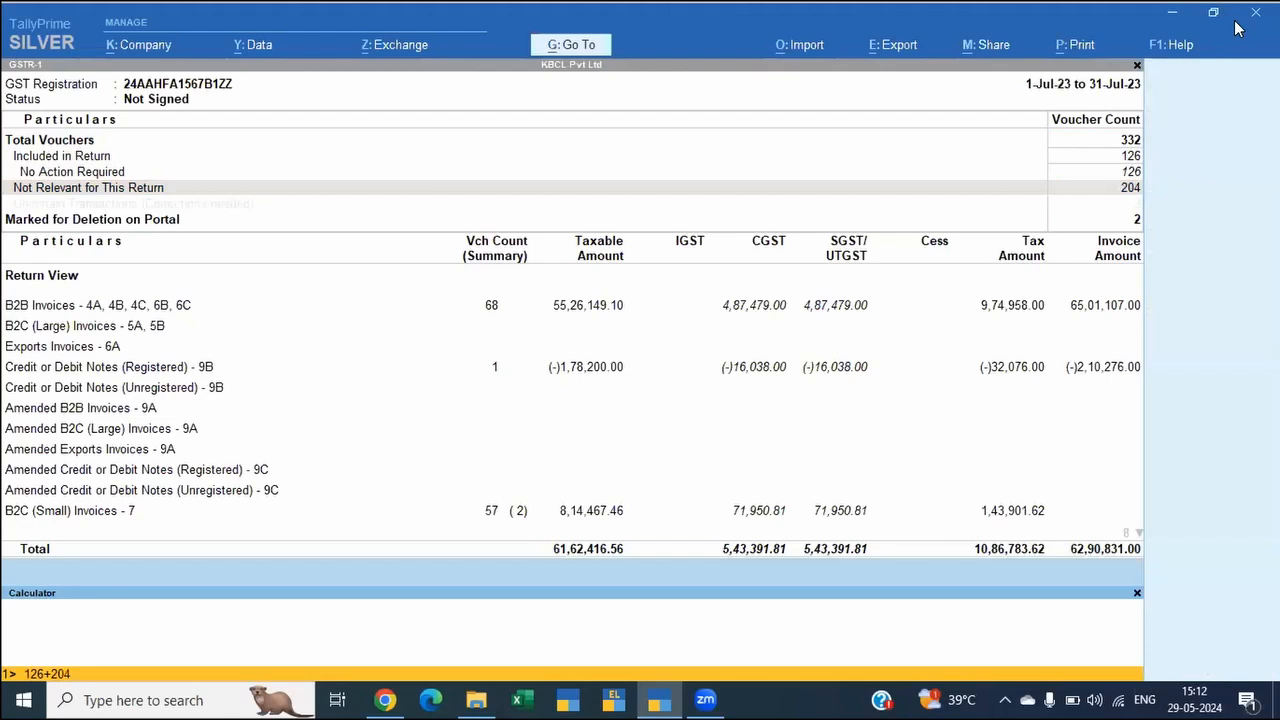
key("Return")
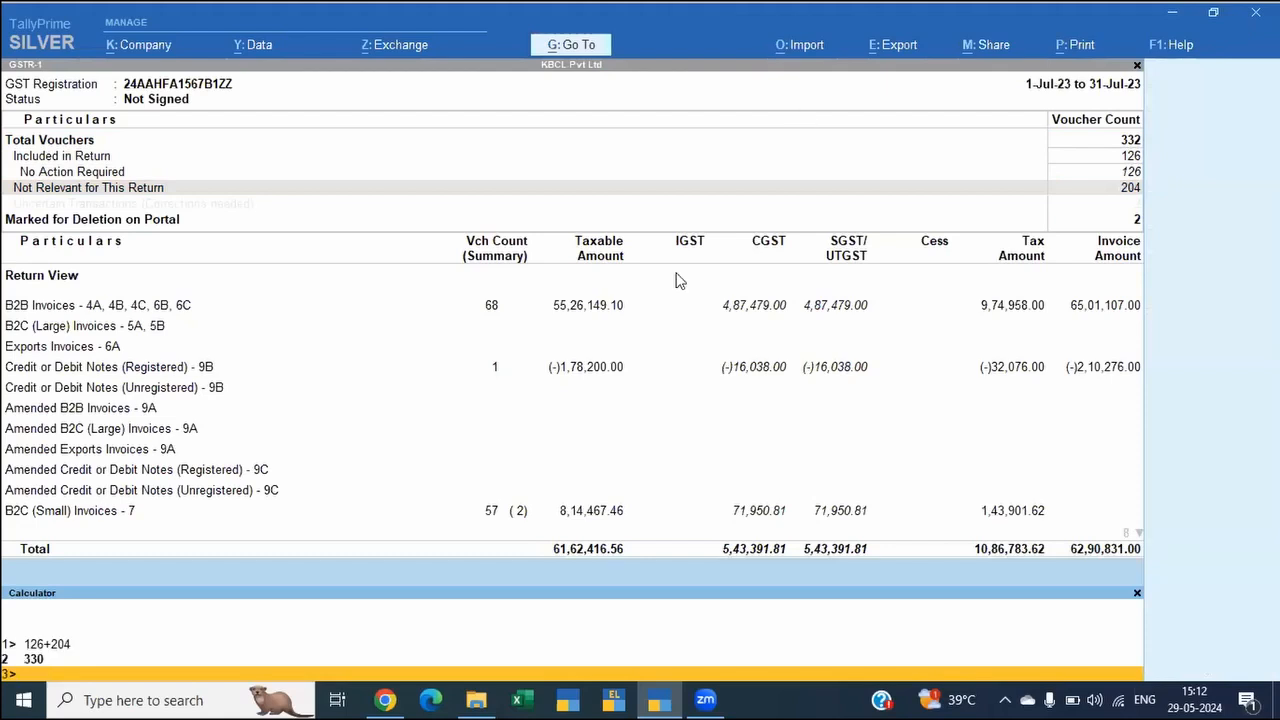
key("Escape")
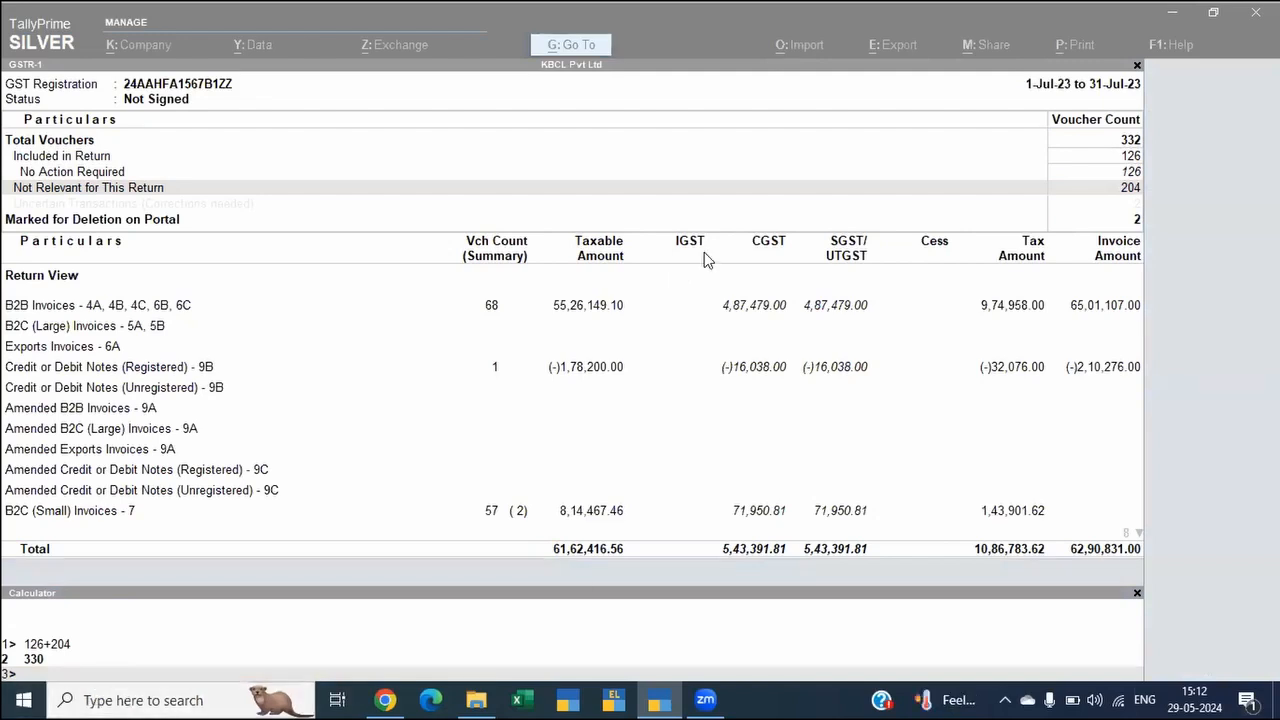
left_click(679, 202)
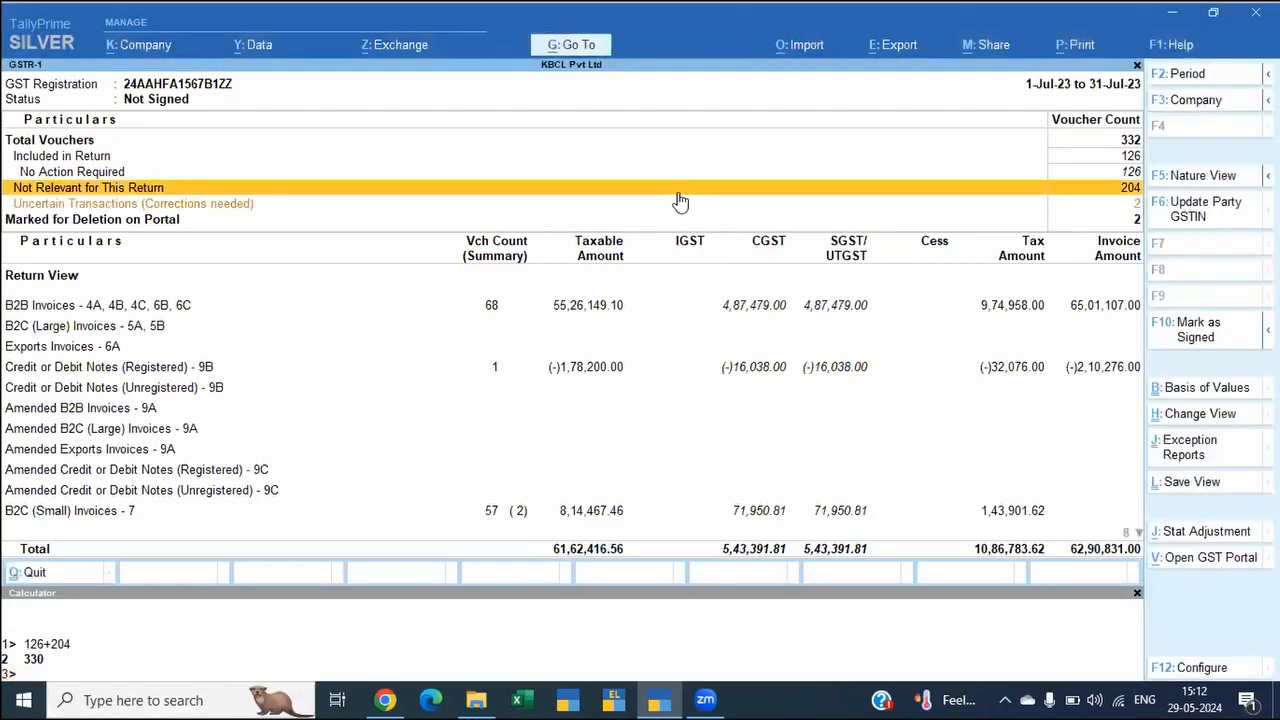
Step: Open the details of the Uncertain Transactions (Corrections needed) in the July GSTR-1 summary
key("Down")
key("Down")
key("Up")
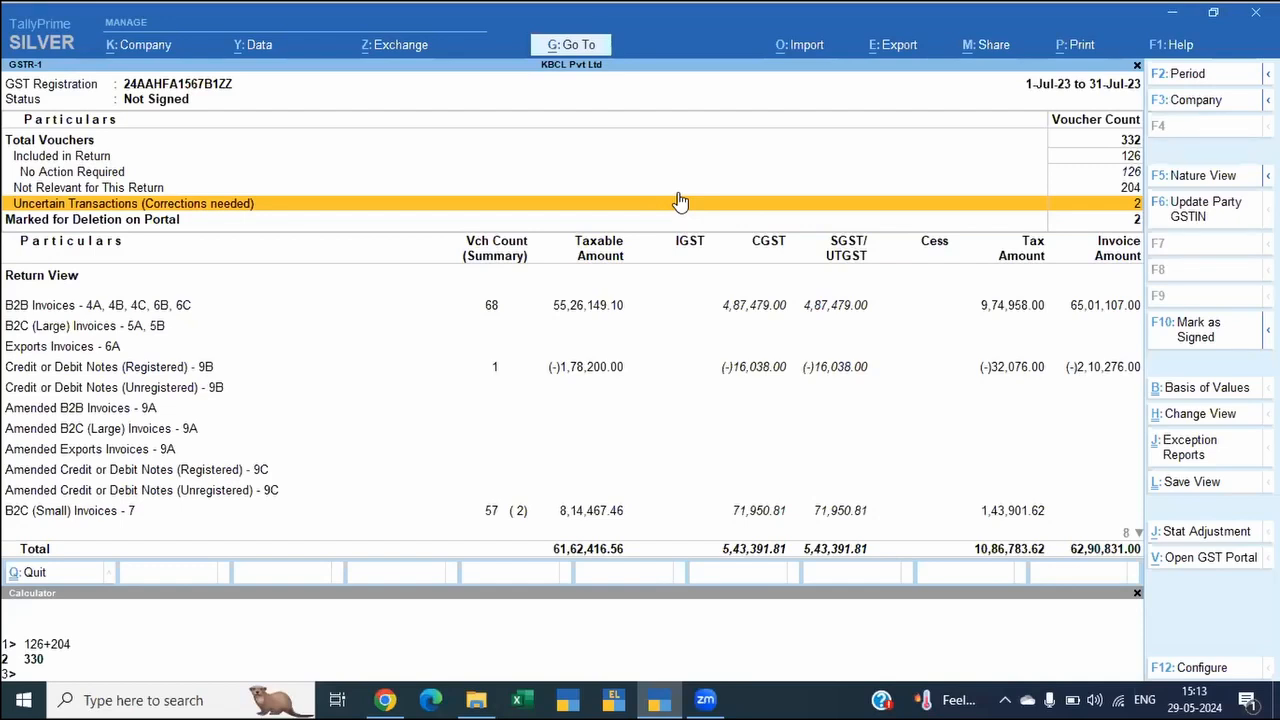
key("Up")
key("Up")
key("Down")
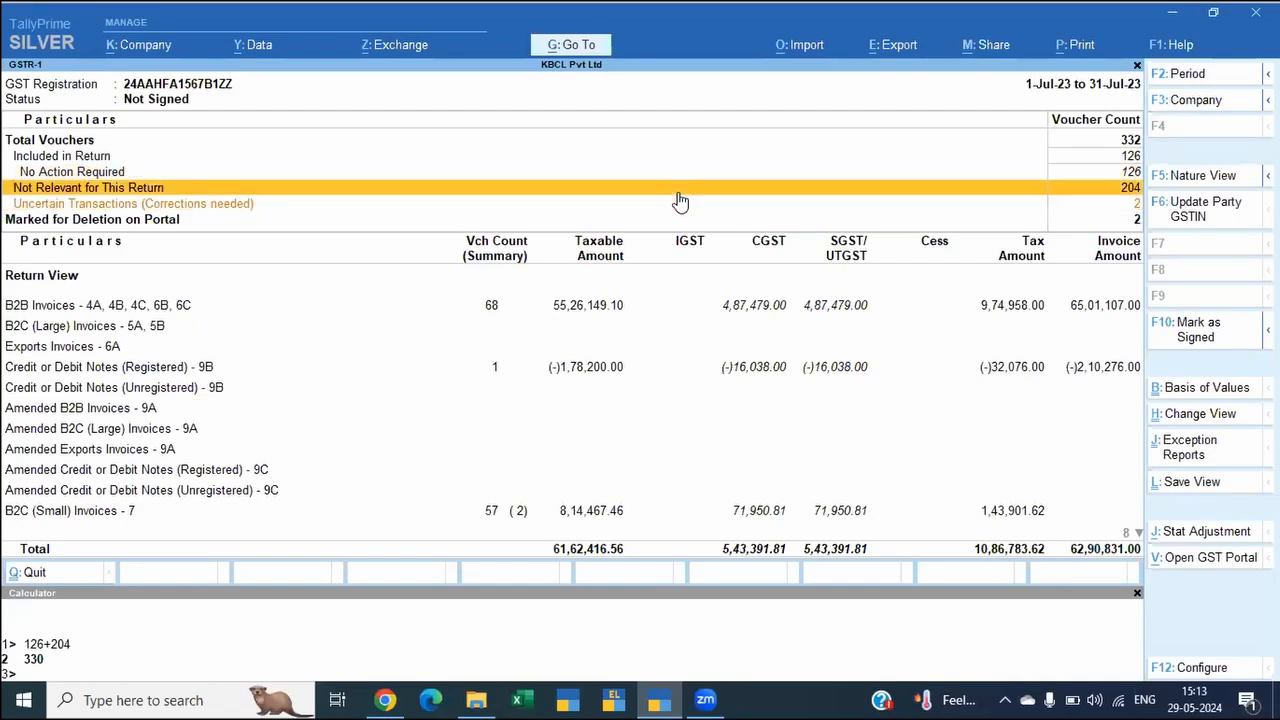
key("Down")
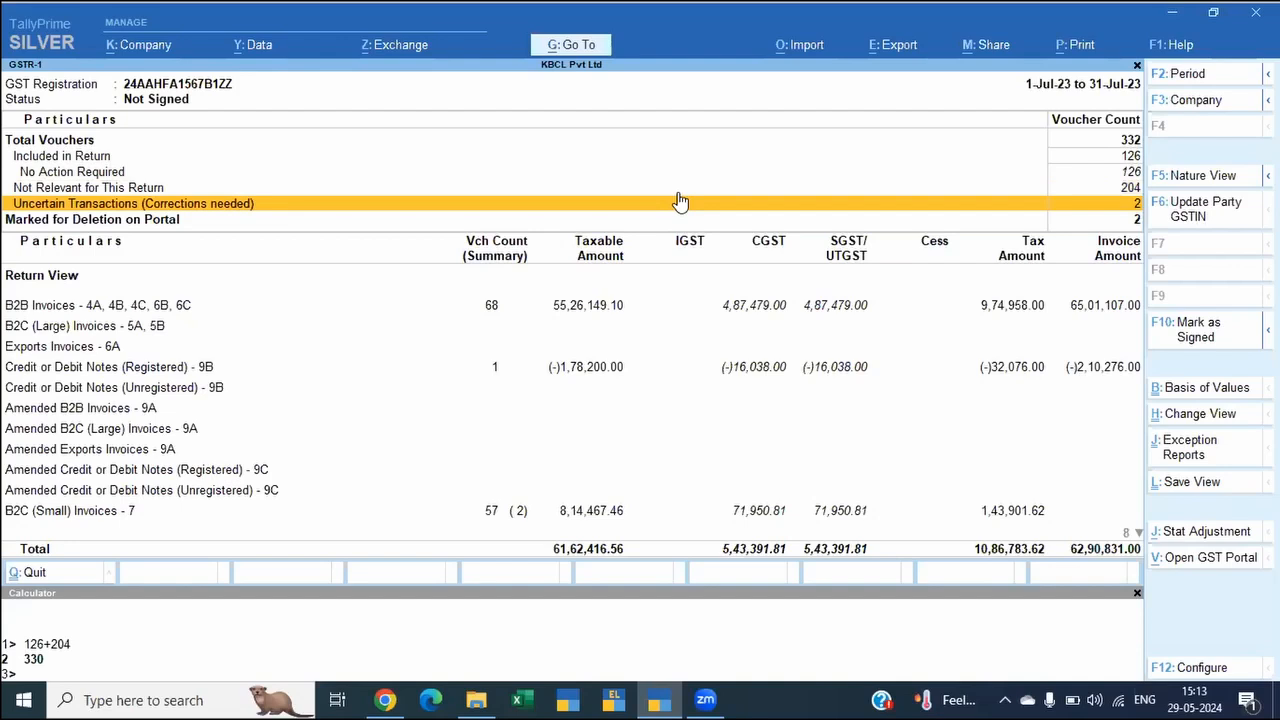
key("Return")
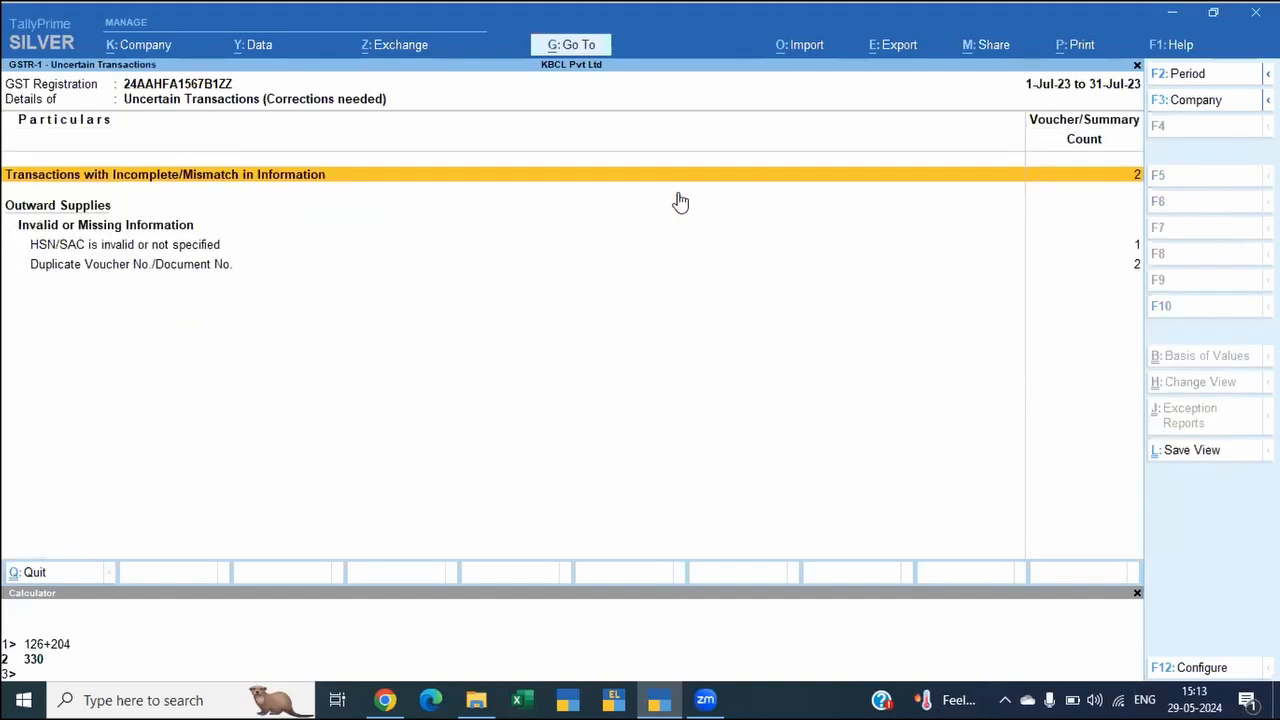
Step: Open the vouchers listed under "HSN/SAC is invalid or not specified" among the uncertain outward supplies
key("Down")
key("Down")
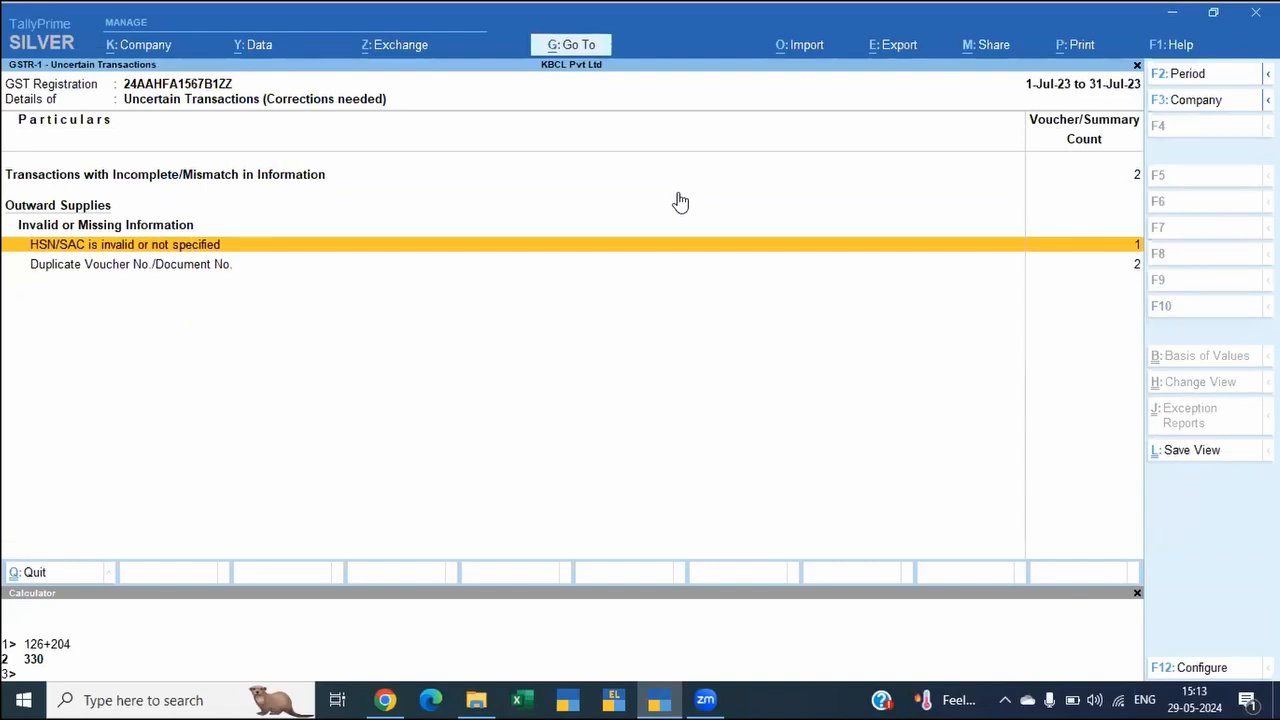
key("Down")
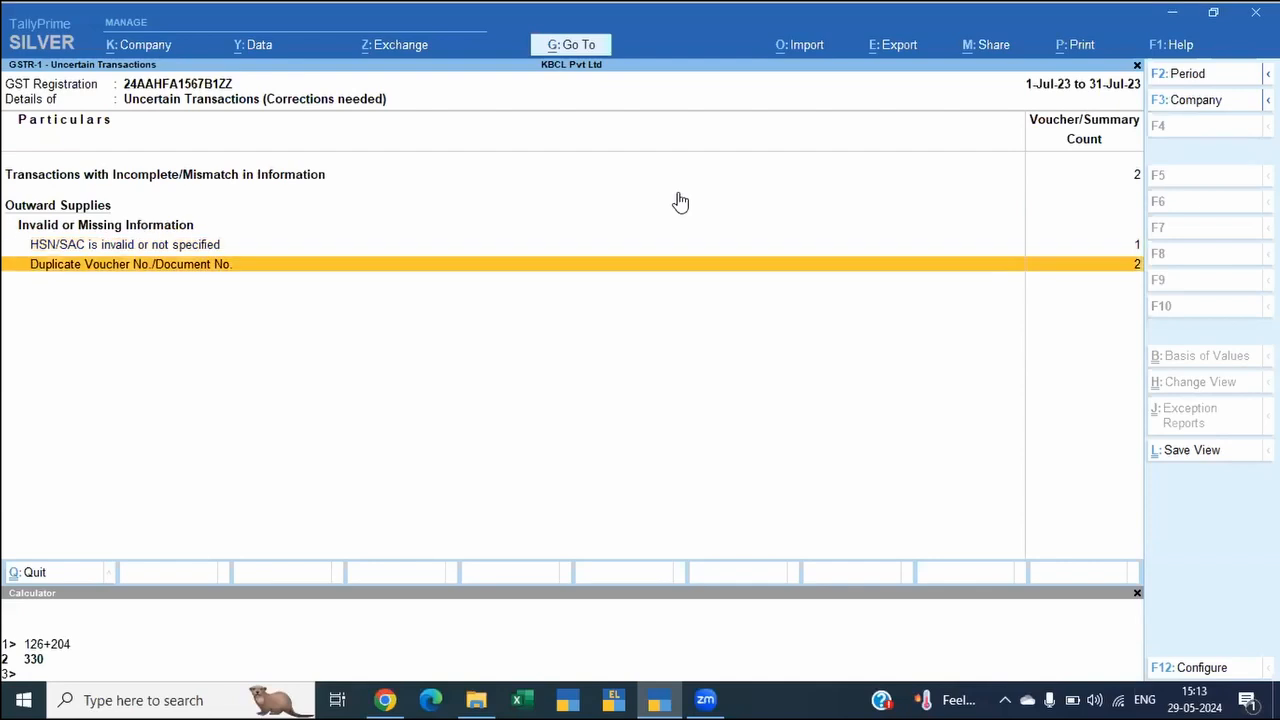
key("Up")
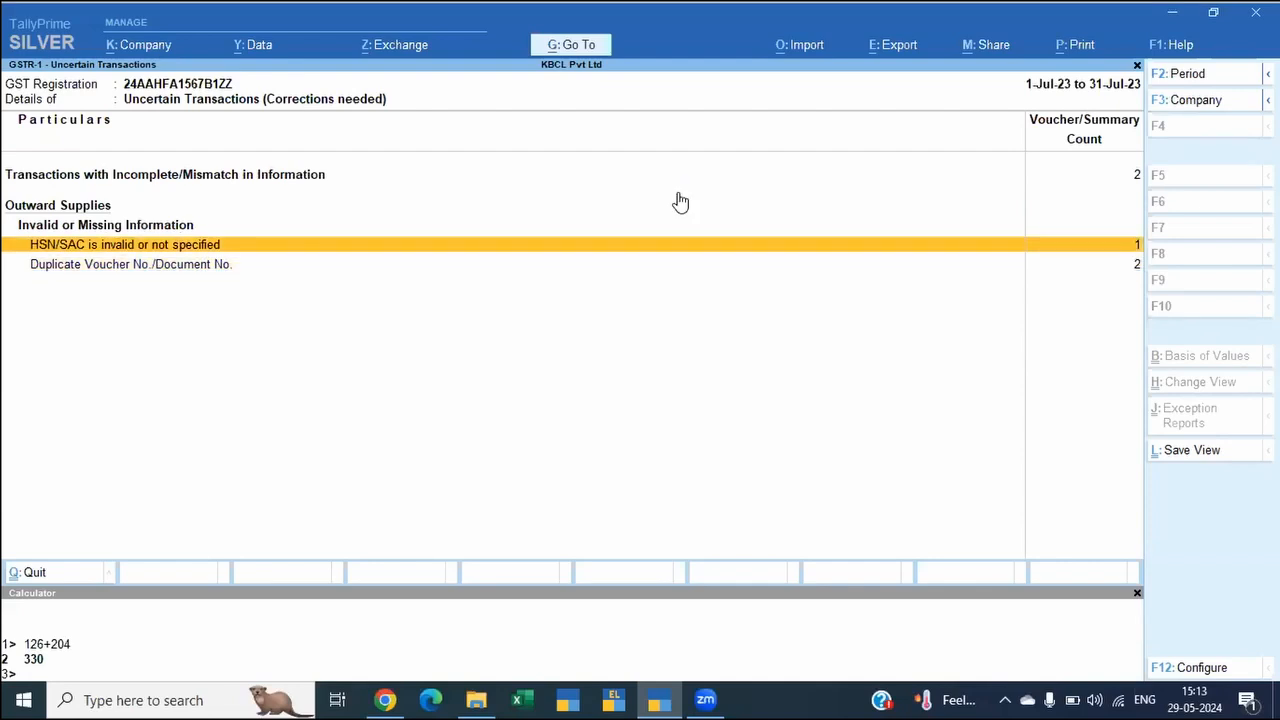
key("Return")
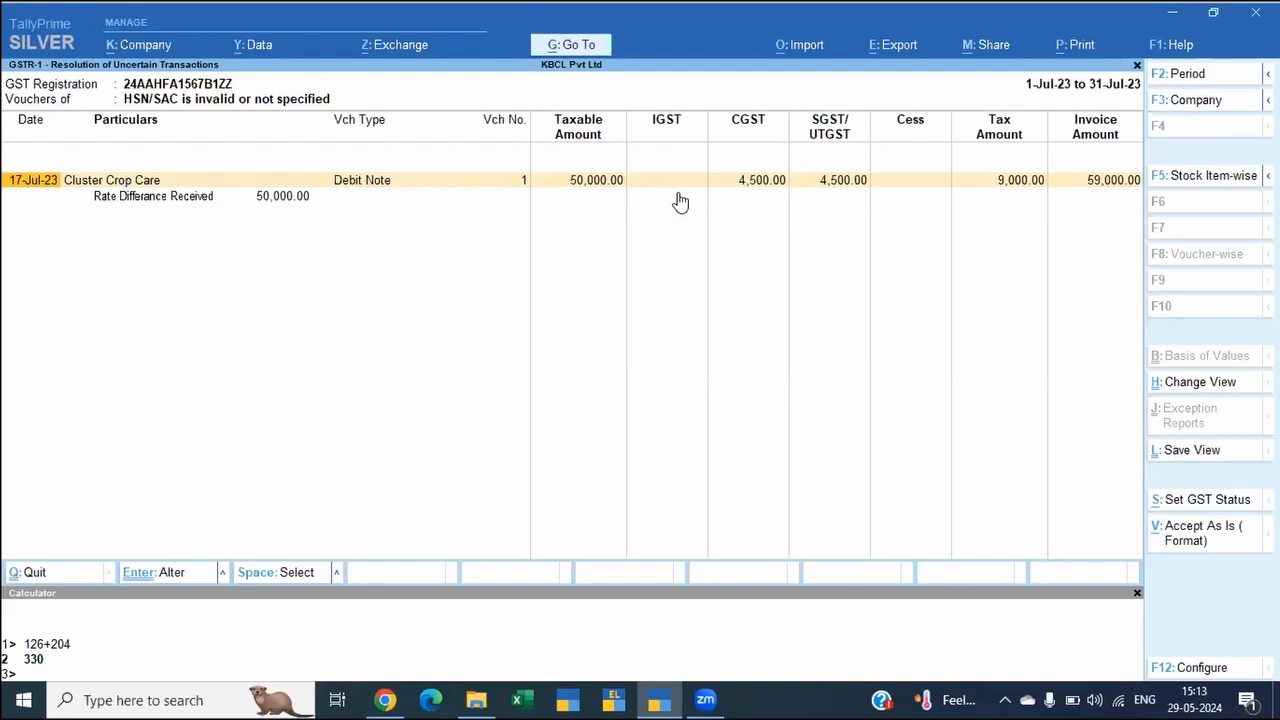
key("Escape")
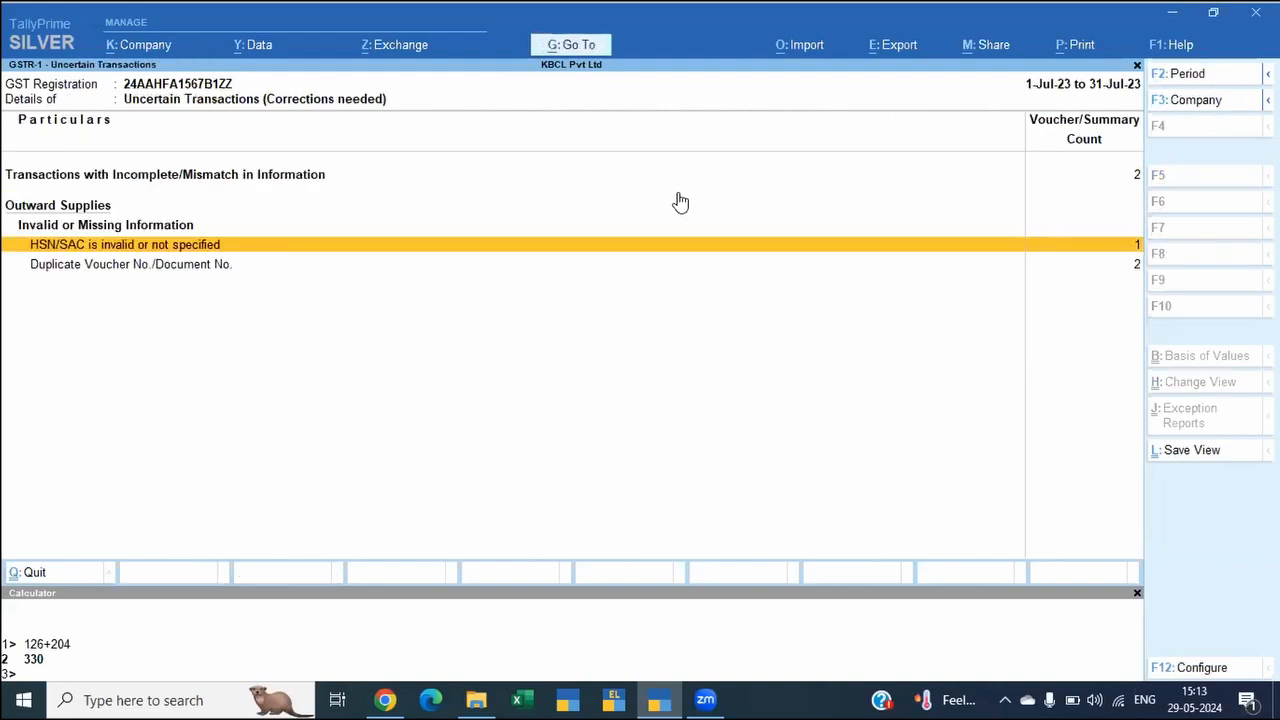
key("Return")
Step: Open the Cluster Crop Care debit note of 17-Jul-23 for alteration and go through its dispatch and party details
key("ctrl")
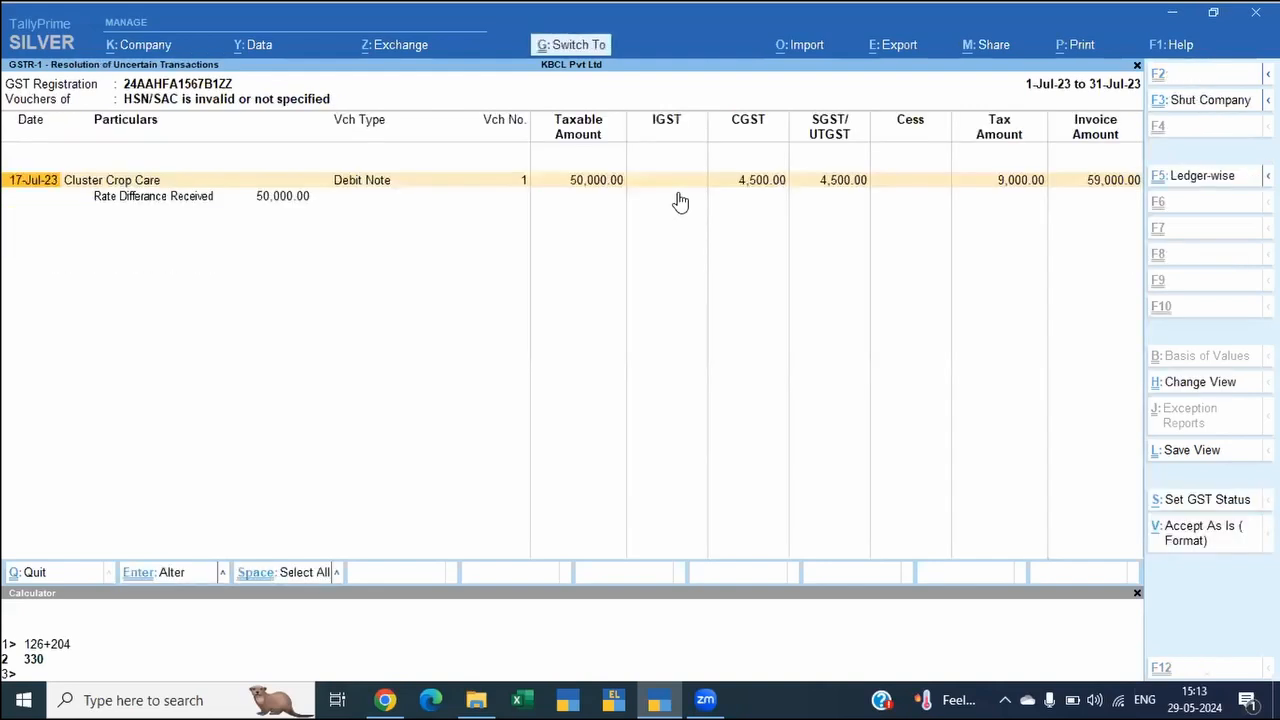
key("Return")
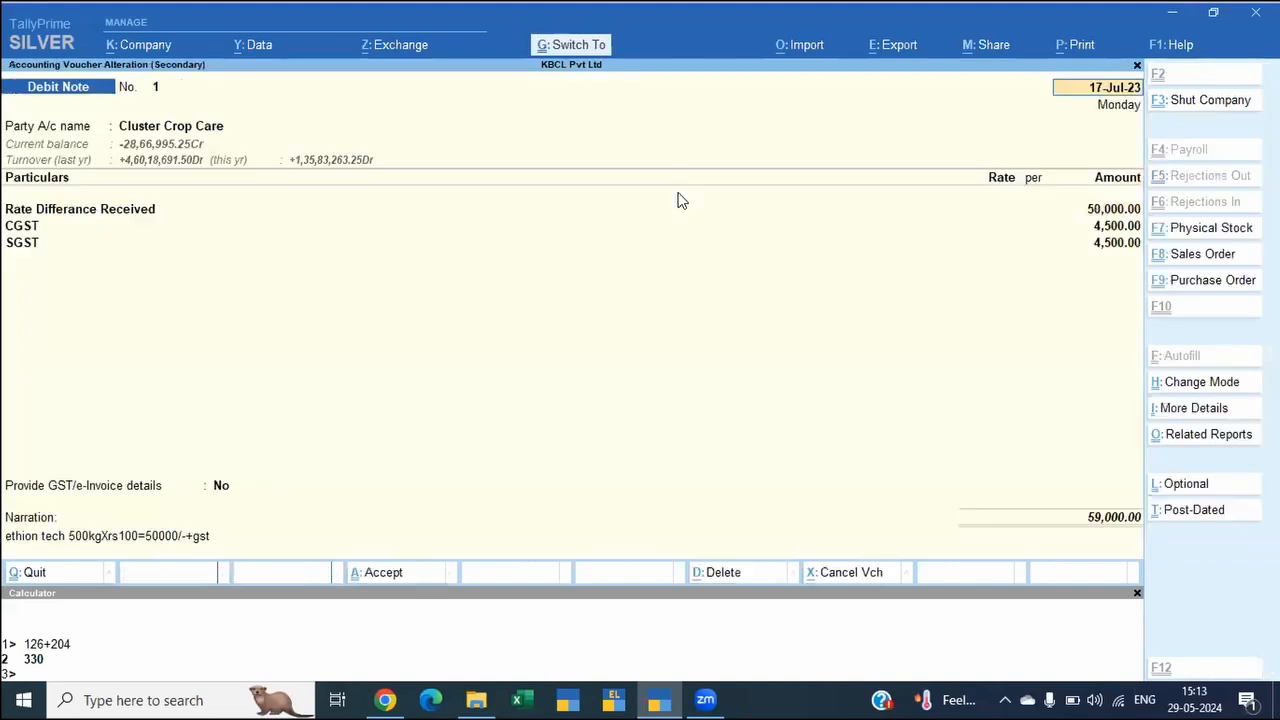
key("Return")
key("Return")
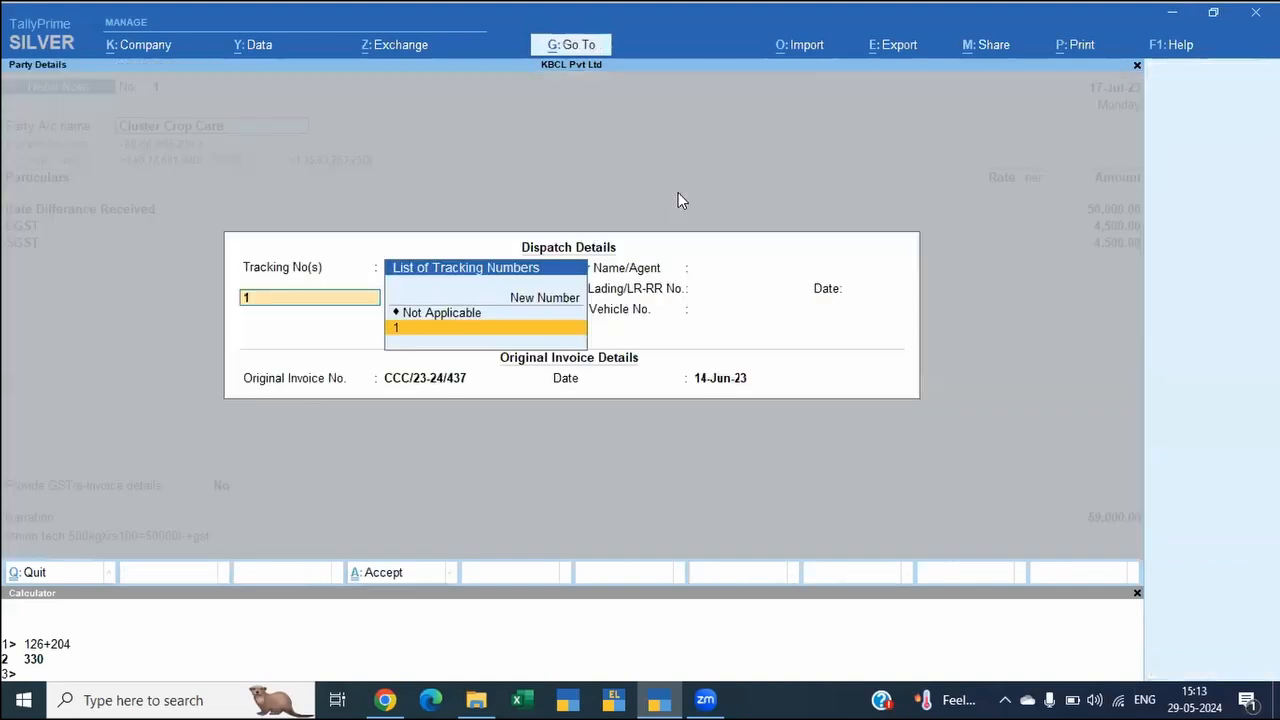
key("Return")
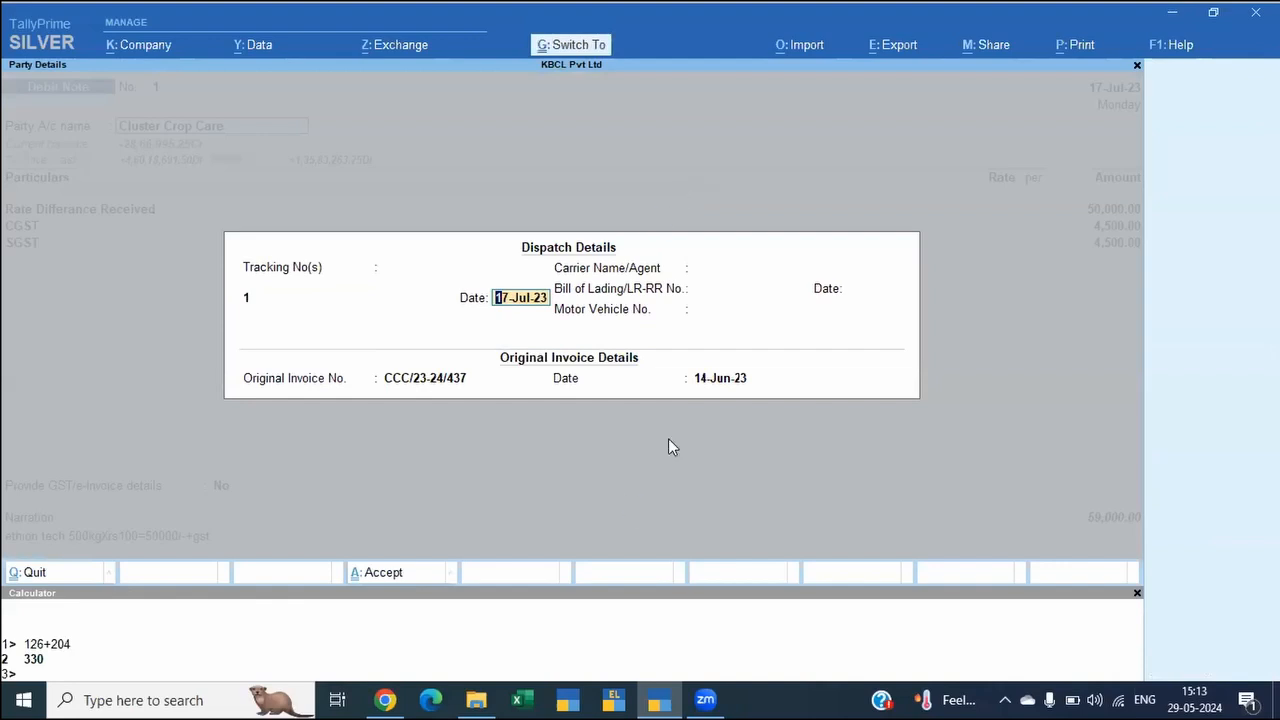
key("Escape")
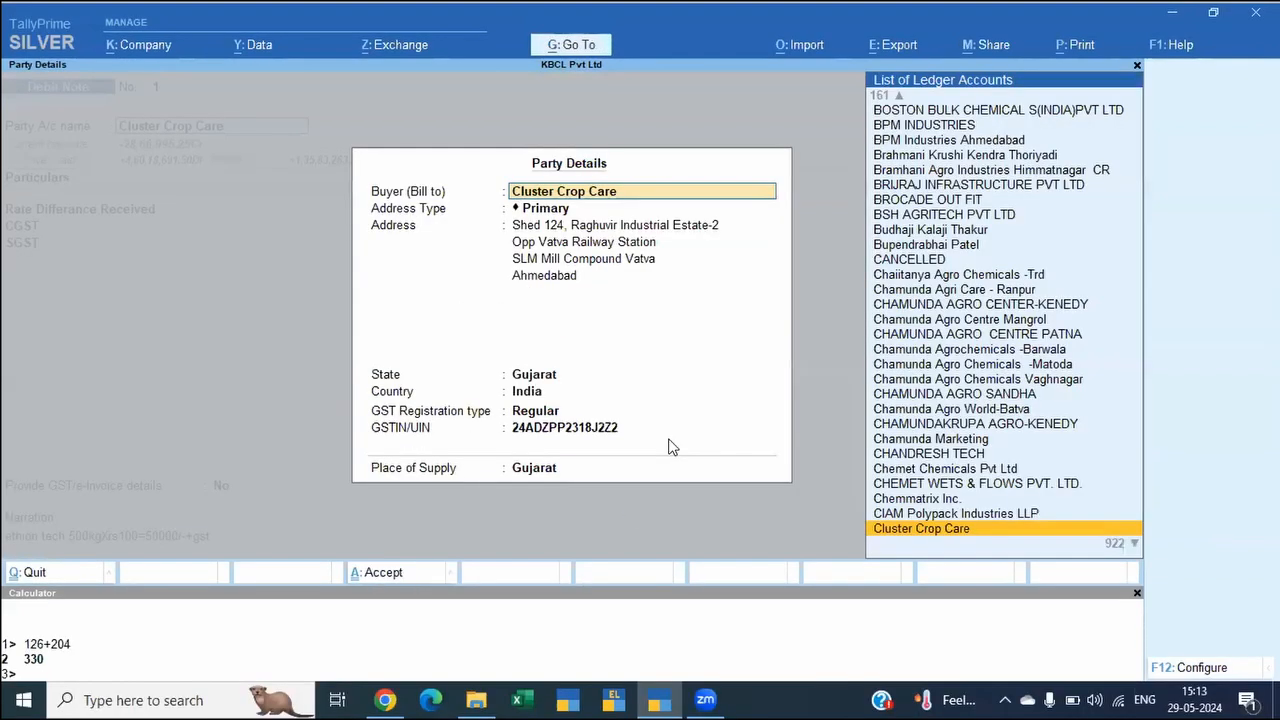
key("Escape")
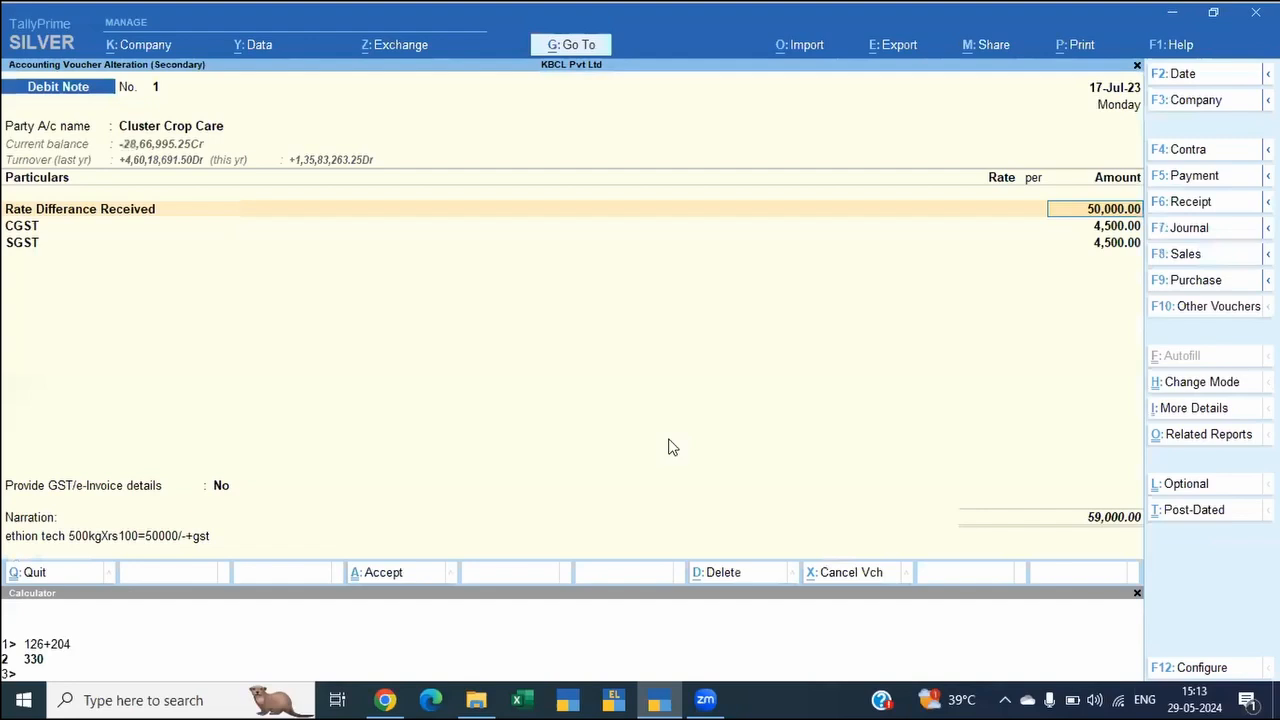
Step: Set the HSN/SAC details of the Rate Differance Received line to Use GST Classification and start creating a new classification
key("Return")
key("Return")
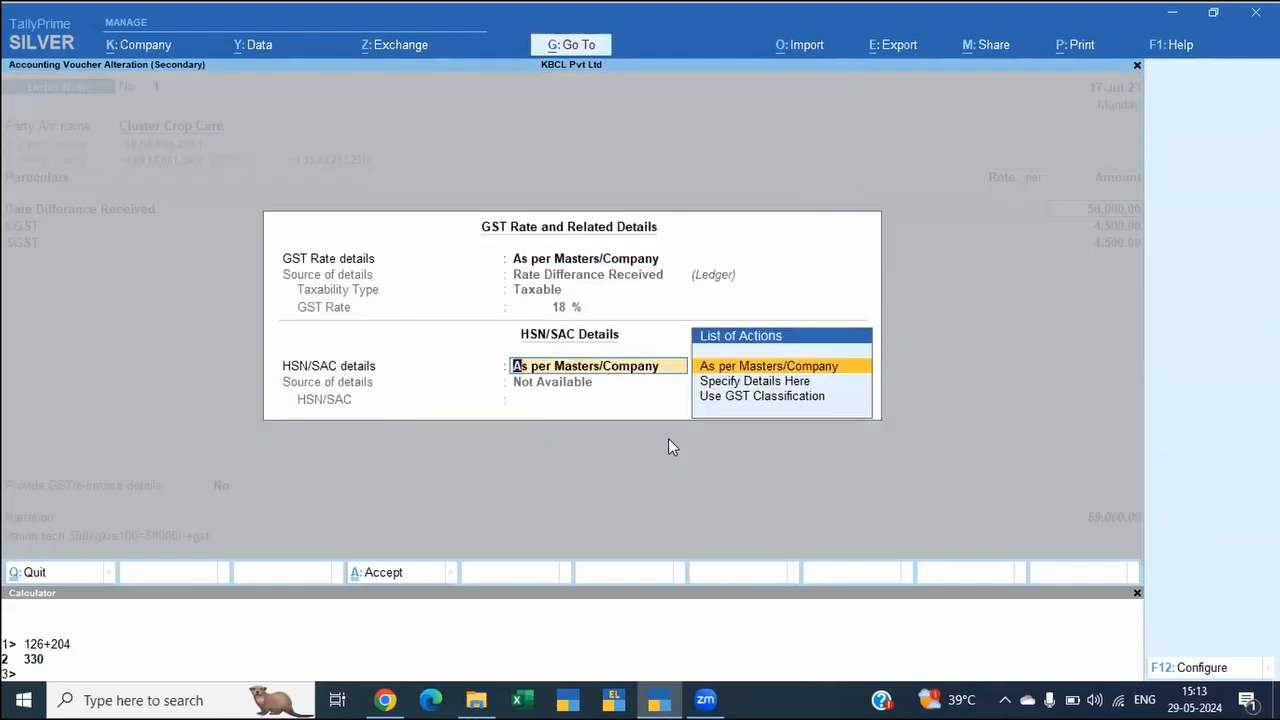
key("Down")
key("Down")
key("Return")
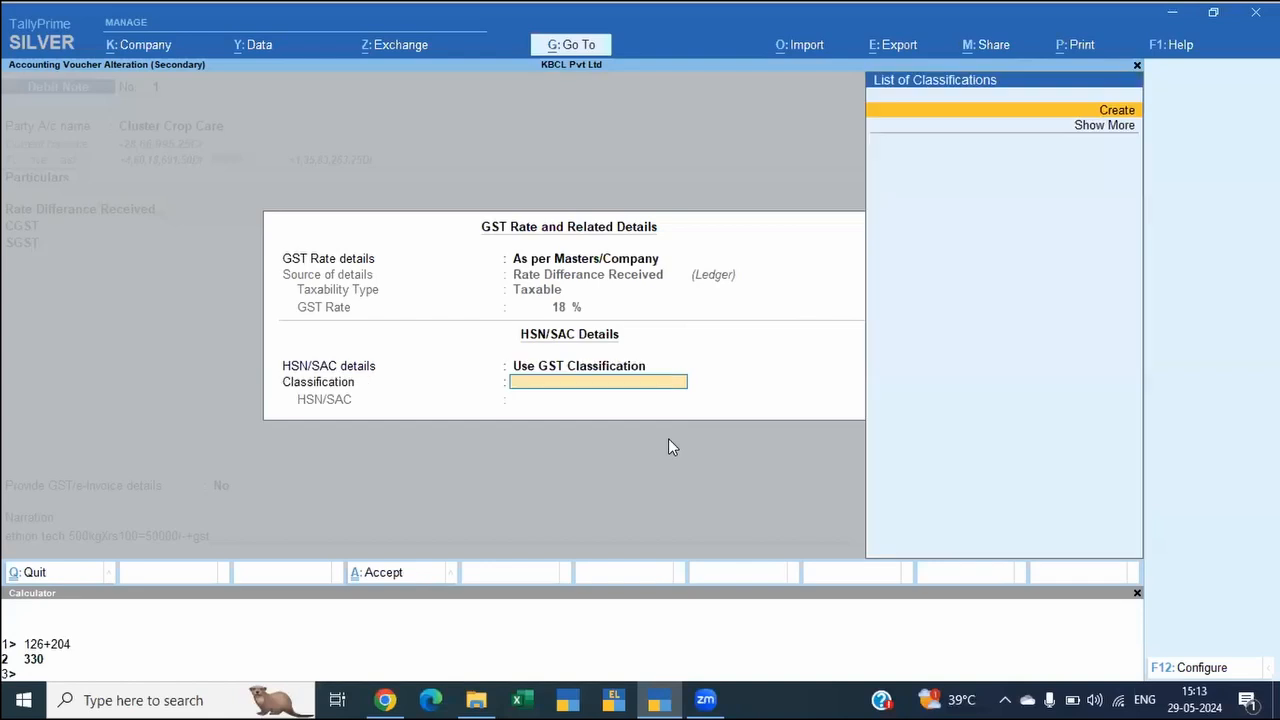
key("BackSpace")
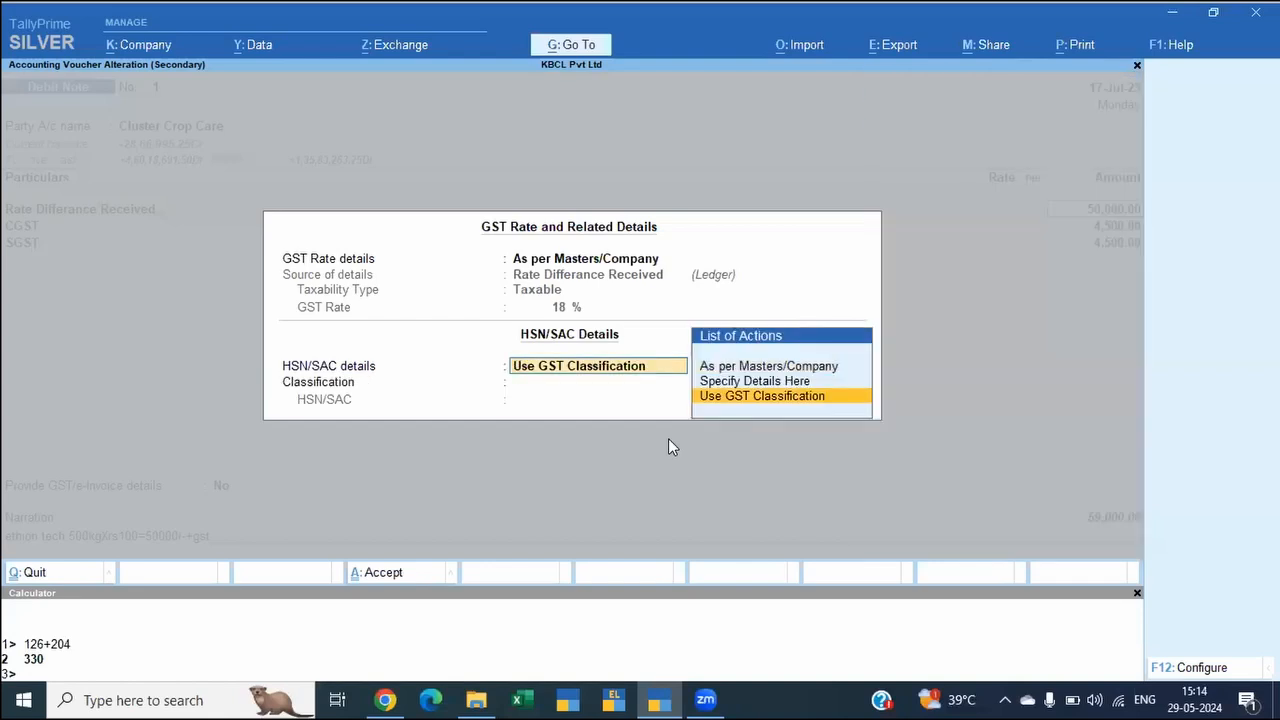
key("Return")
key("Return")
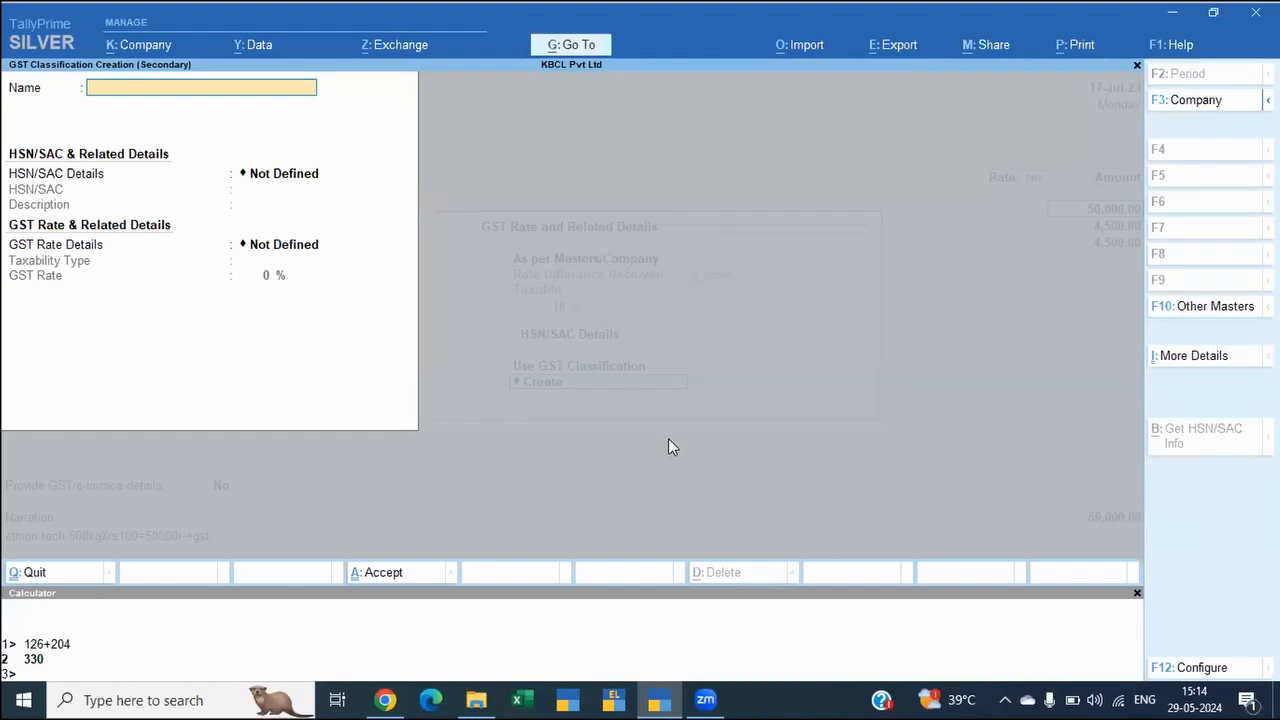
Step: Create the GST classification "Service" with HSN/SAC details specified here as 9999, and apply it to the debit note line
type("Service")
key("Return")
key("Return")
key("BackSpace")
key("Down")
key("Return")
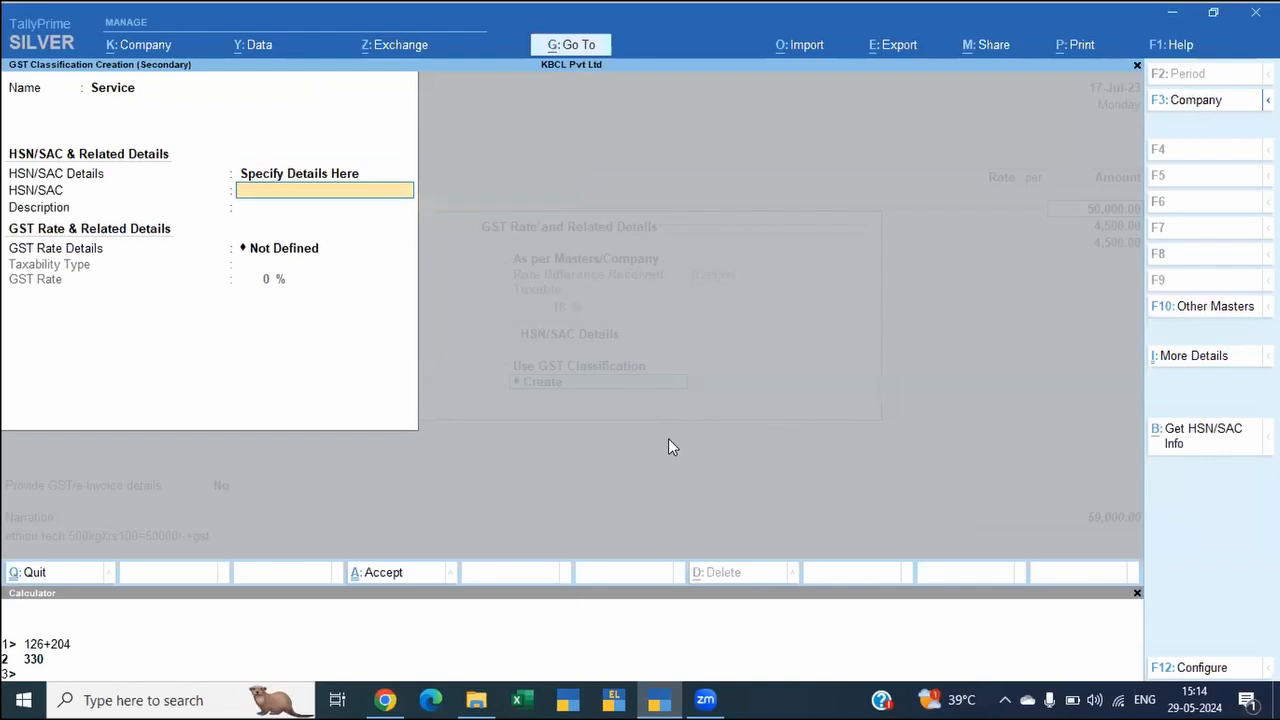
type("9999")
key("Return")
key("Return")
key("Return")
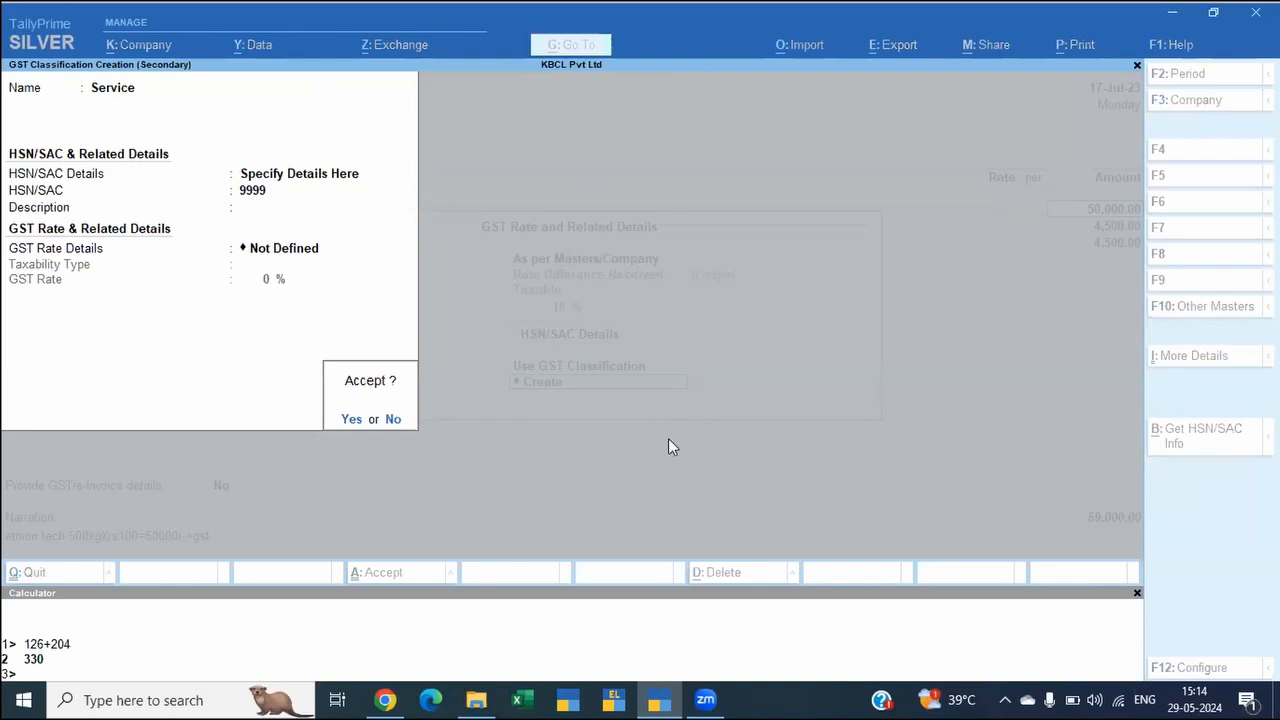
key("Return")
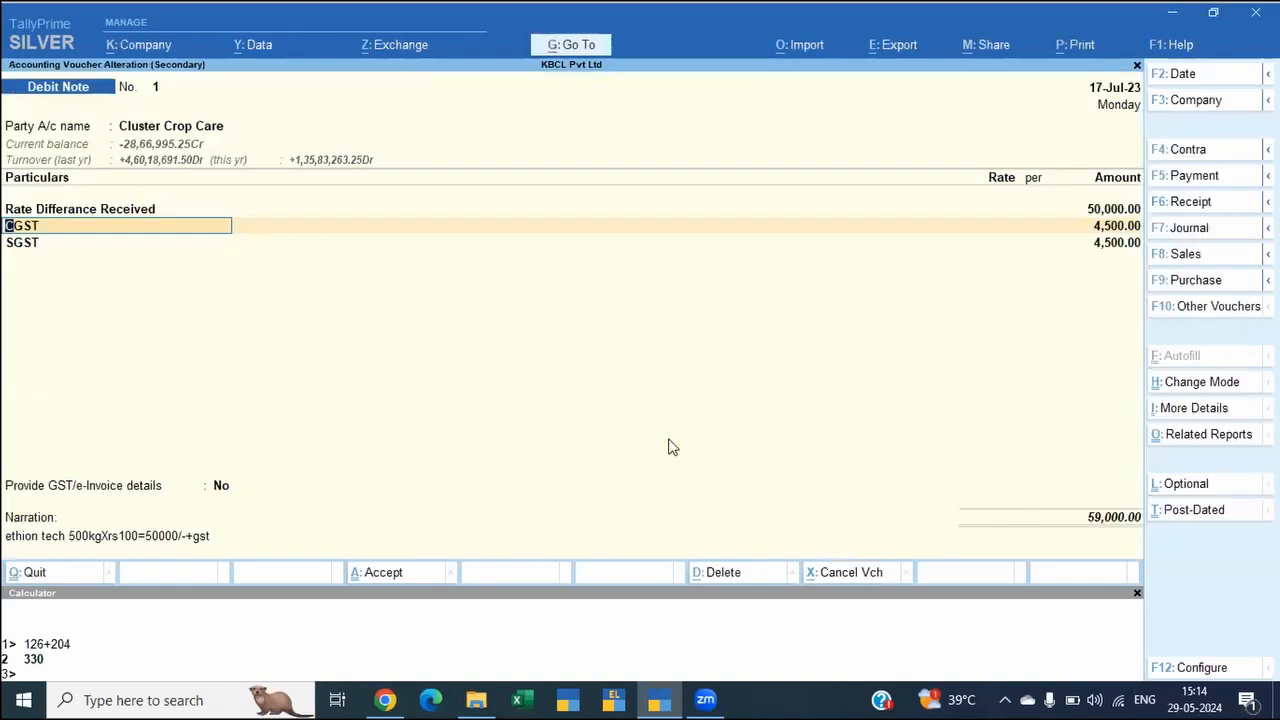
Step: Accept the debit note with its conflicts kept for resolving and decline generating an e-Invoice
key("ctrl")
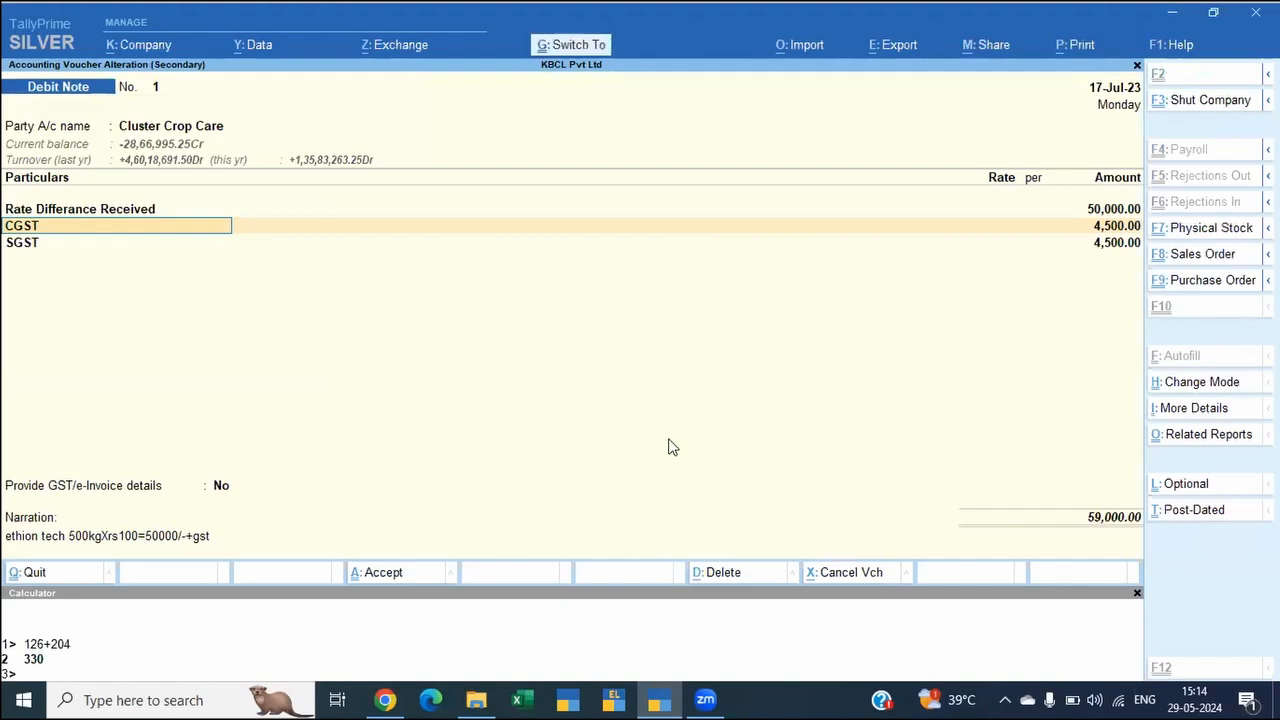
key("ctrl+a")
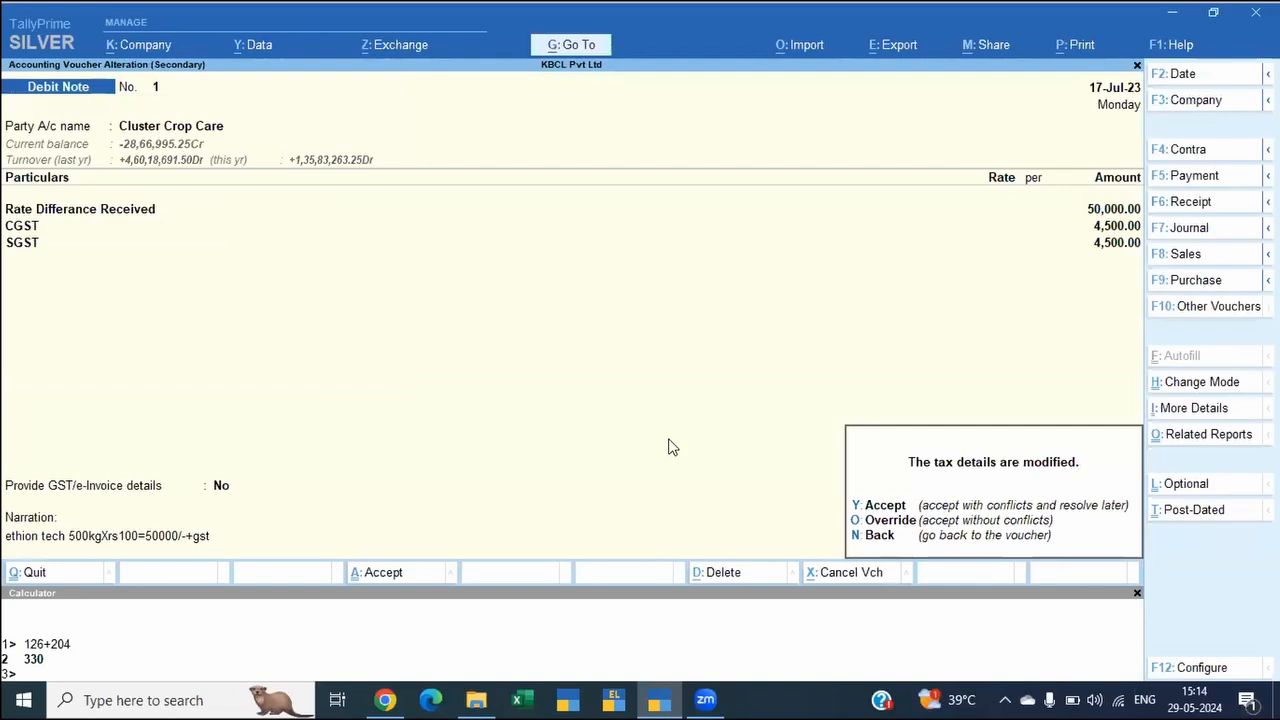
key("y")
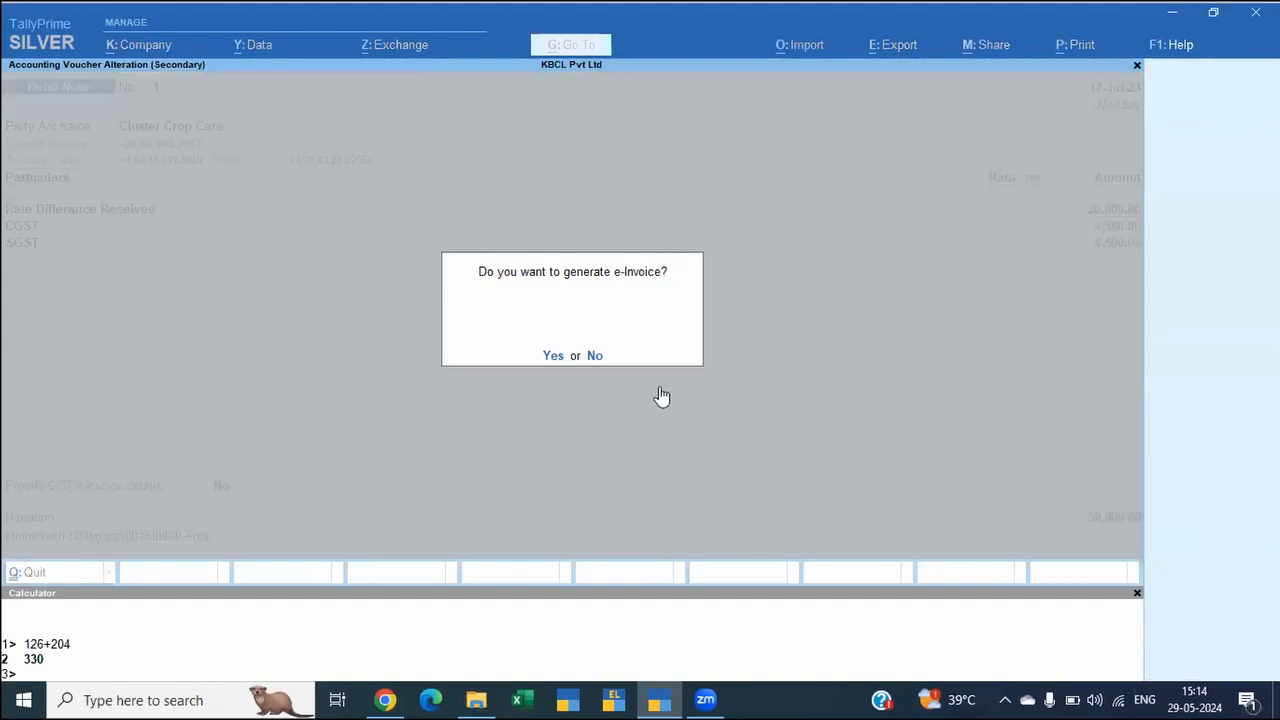
key("n")
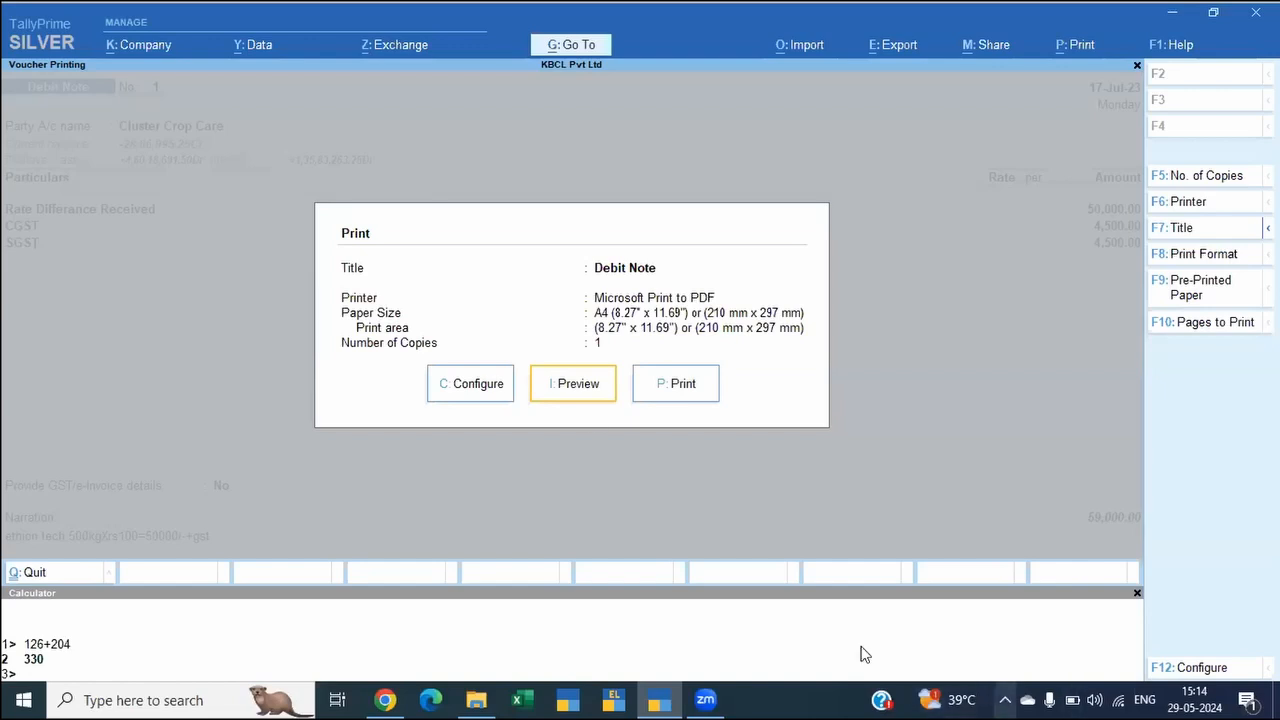
left_click(1119, 699)
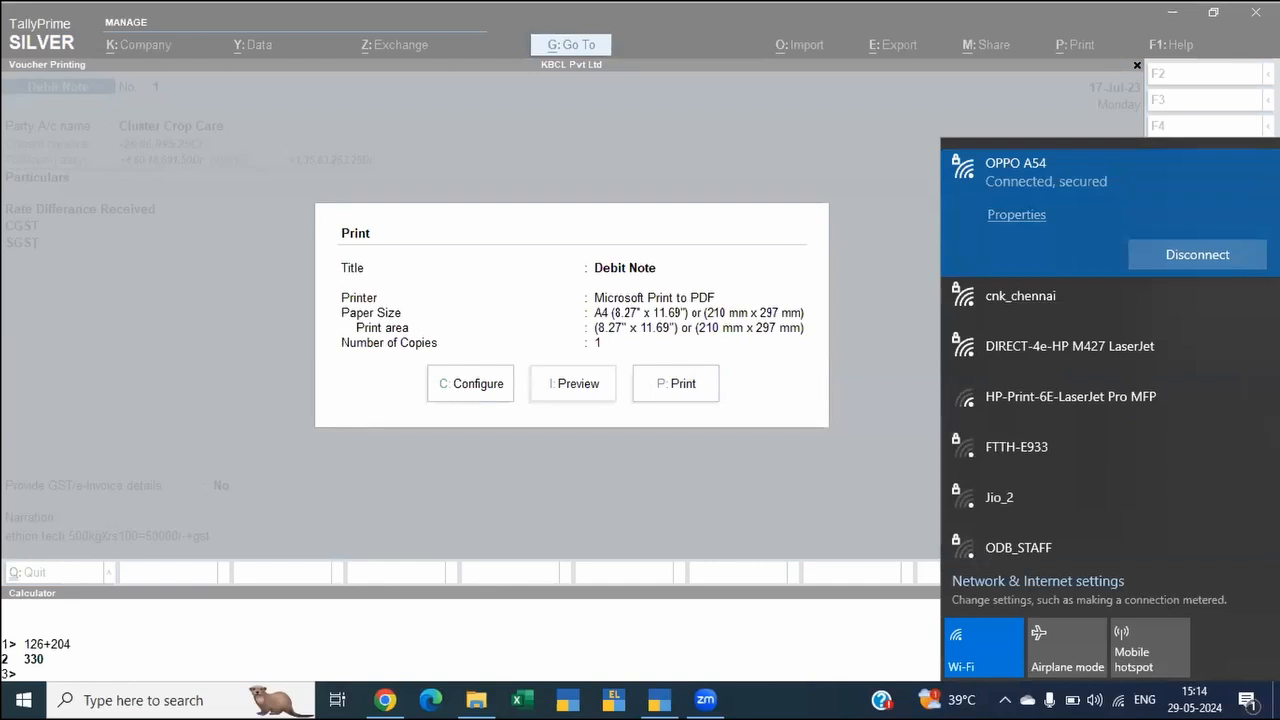
left_click(151, 132)
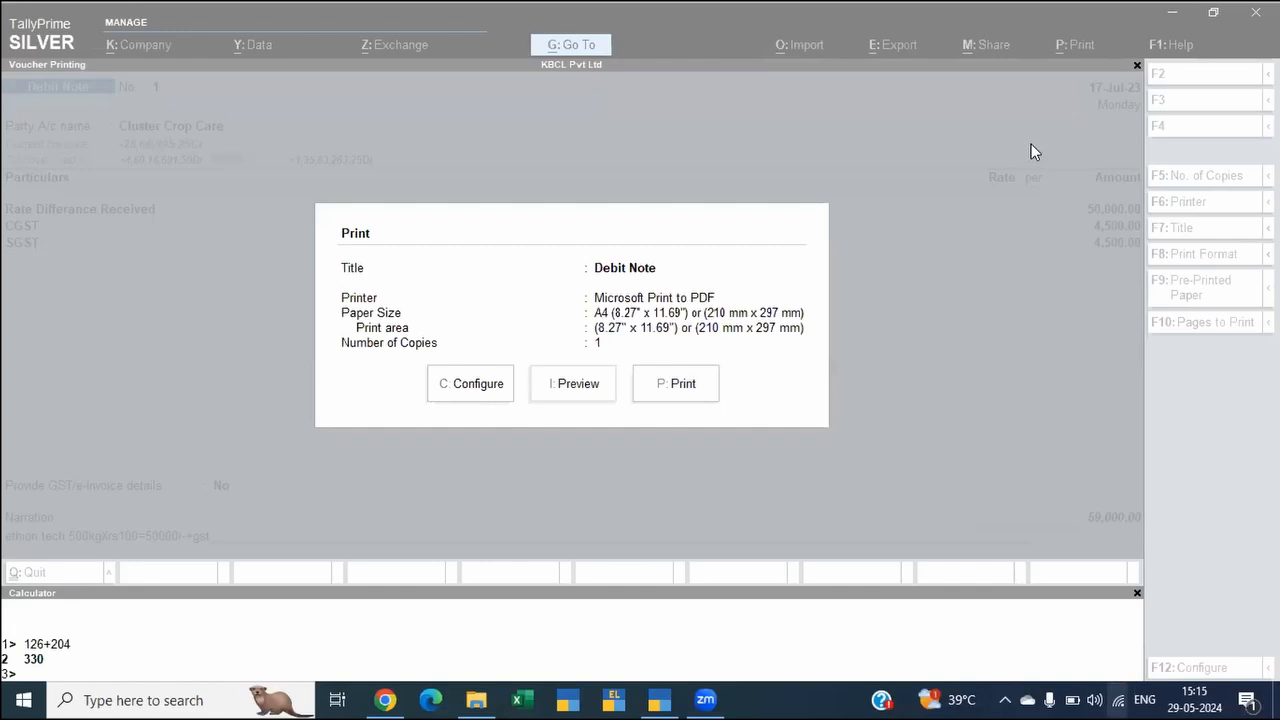
left_click(1119, 701)
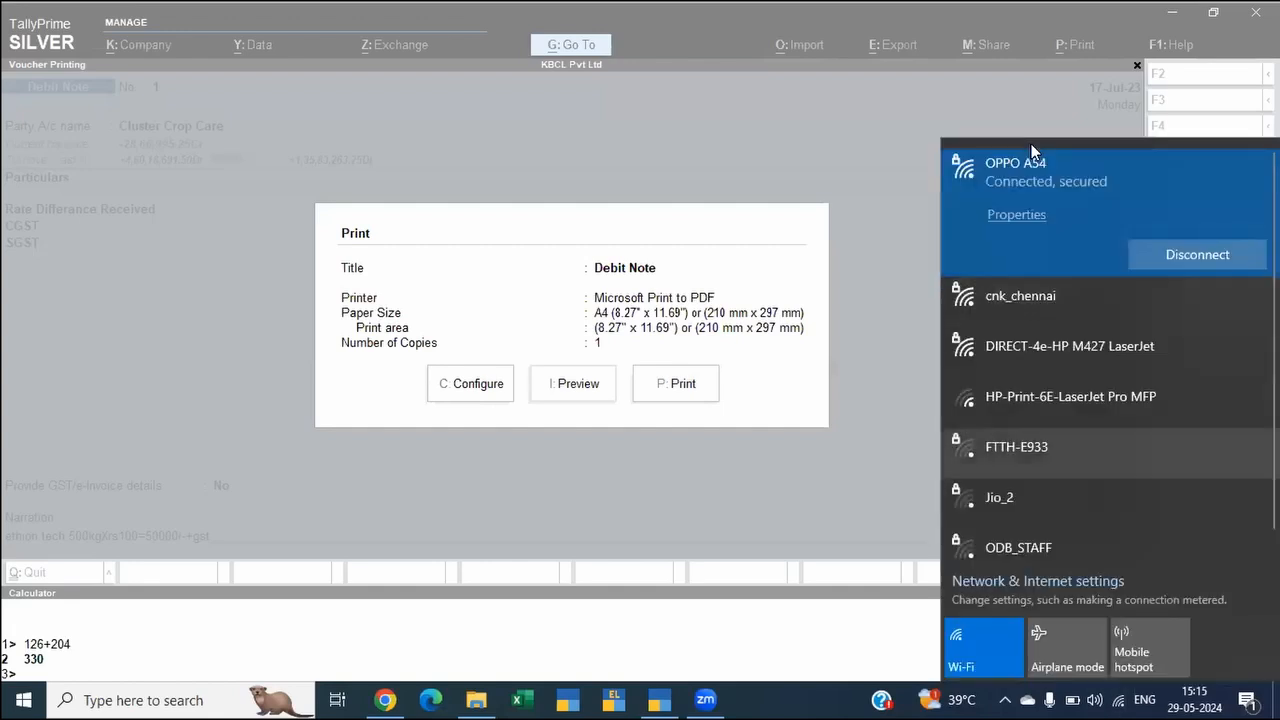
key("Escape")
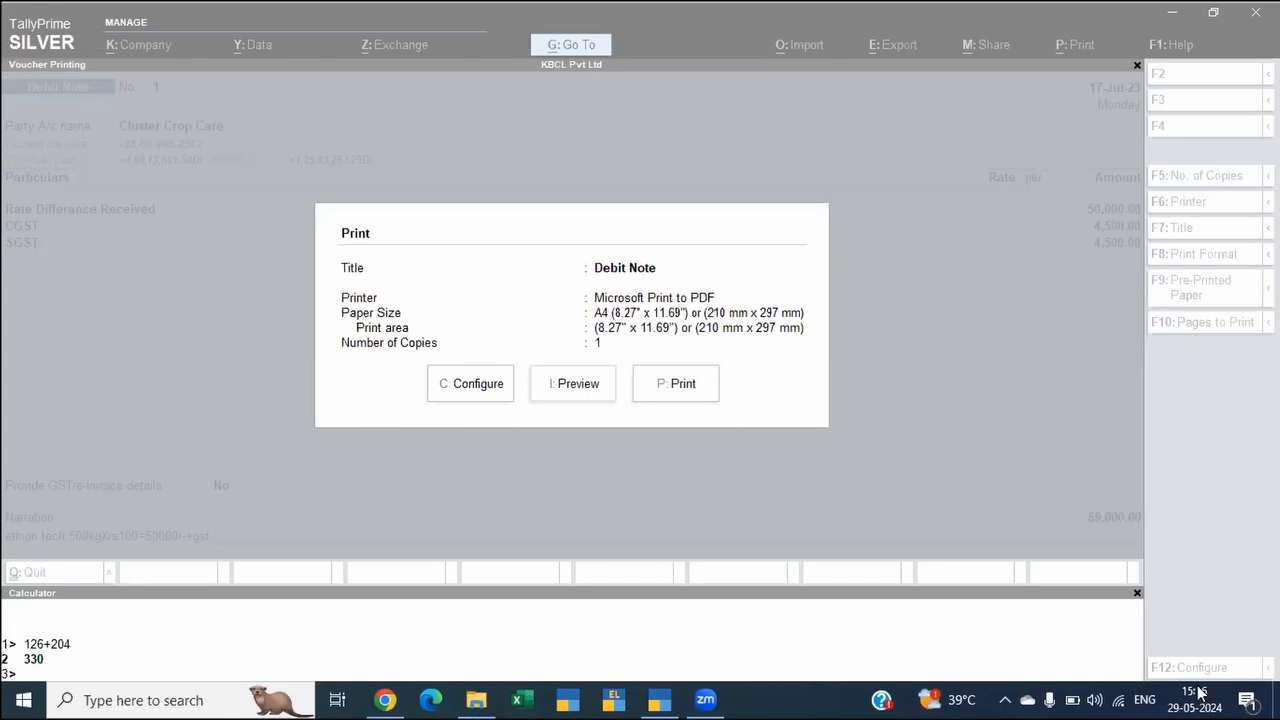
Step: Connect the computer to the "PUC - New" Wi-Fi network and return to the debit note's print dialog
left_click(1119, 699)
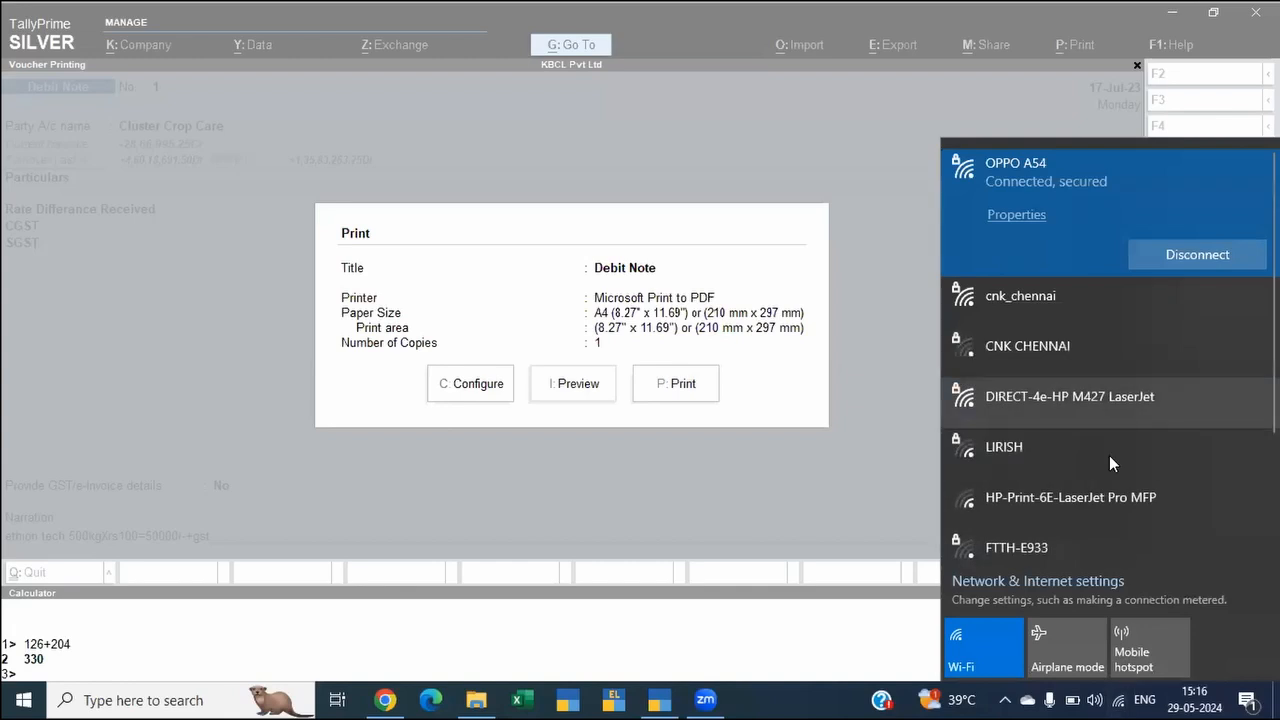
left_click_drag(1270, 340, 1270, 454)
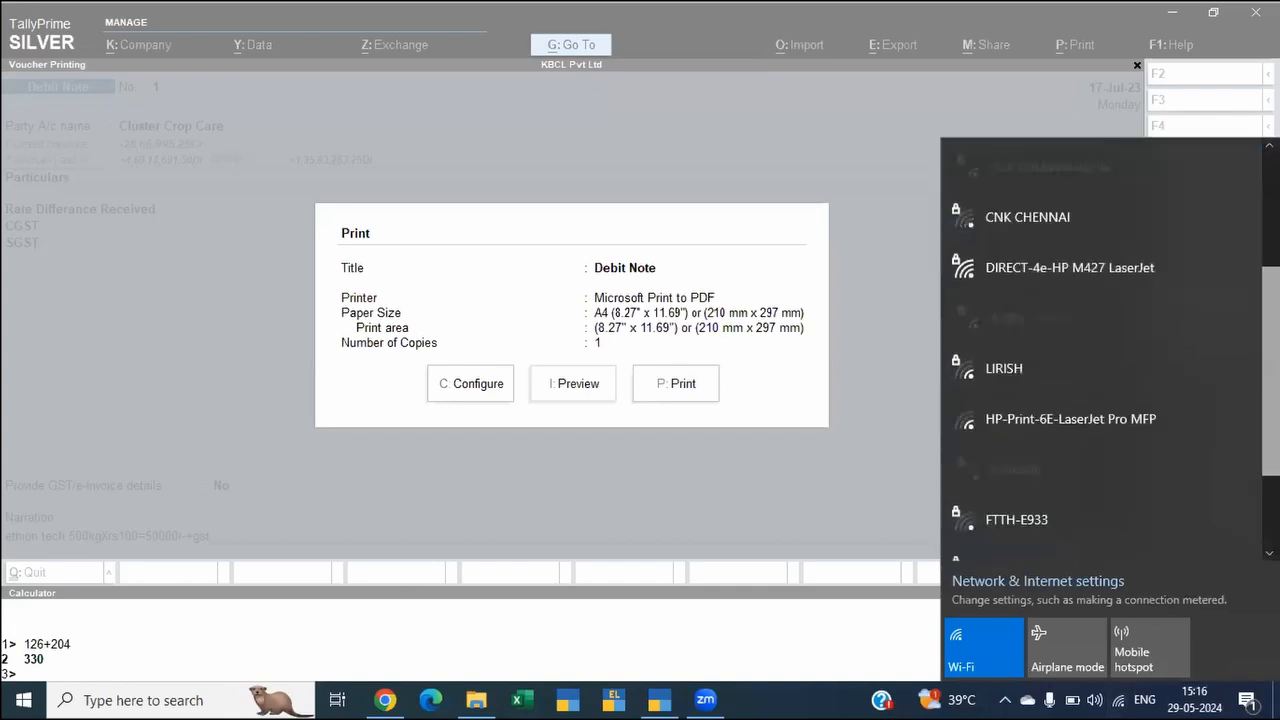
left_click_drag(1270, 454, 1270, 338)
left_click(980, 314)
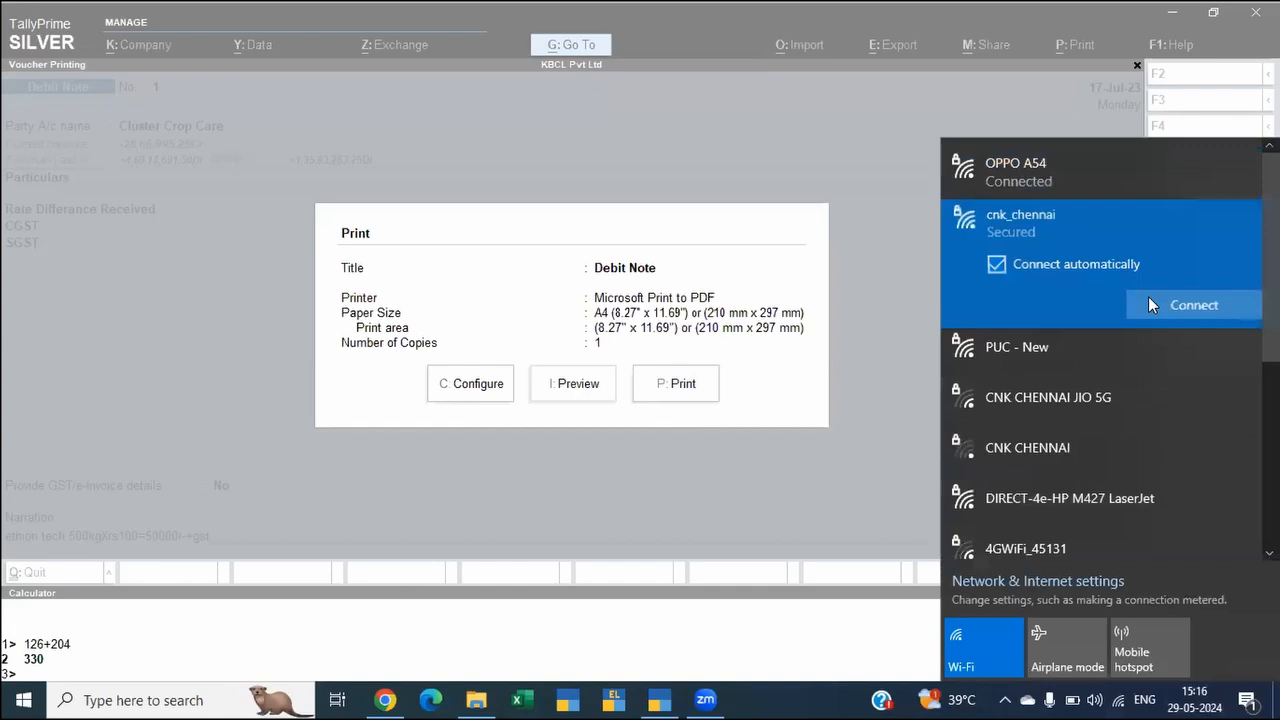
left_click(1148, 296)
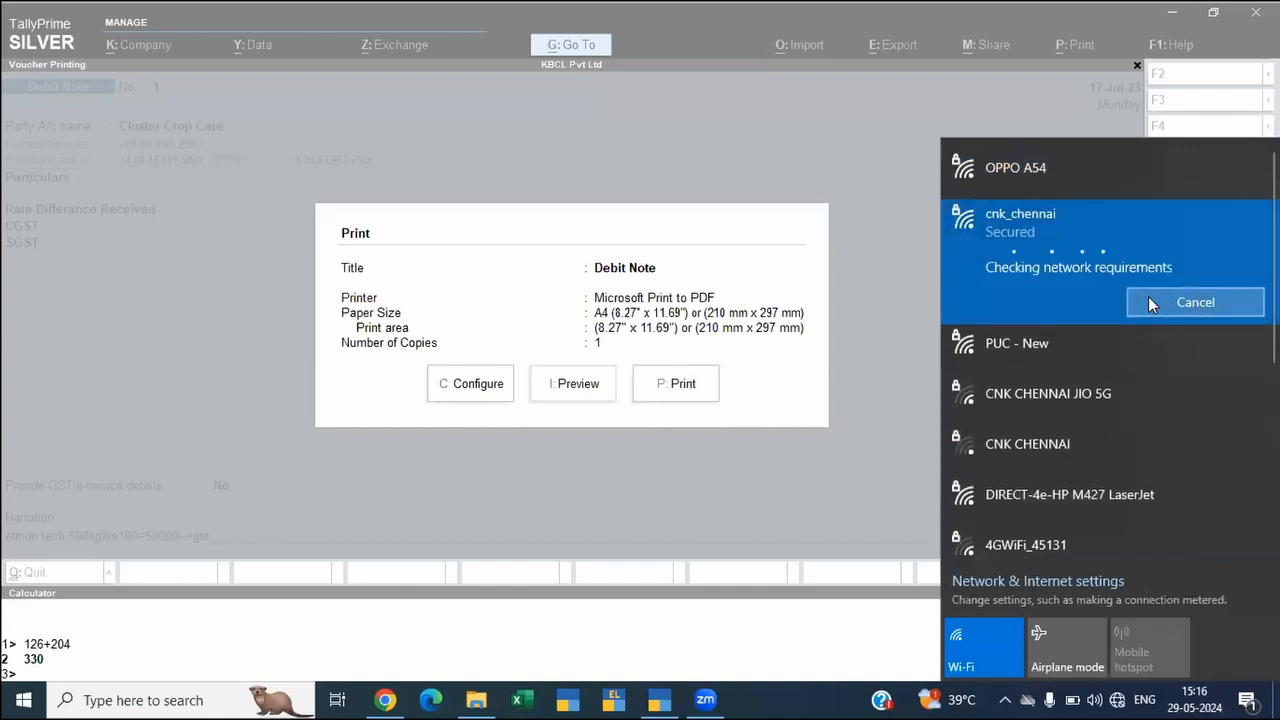
left_click(1173, 351)
left_click(1173, 351)
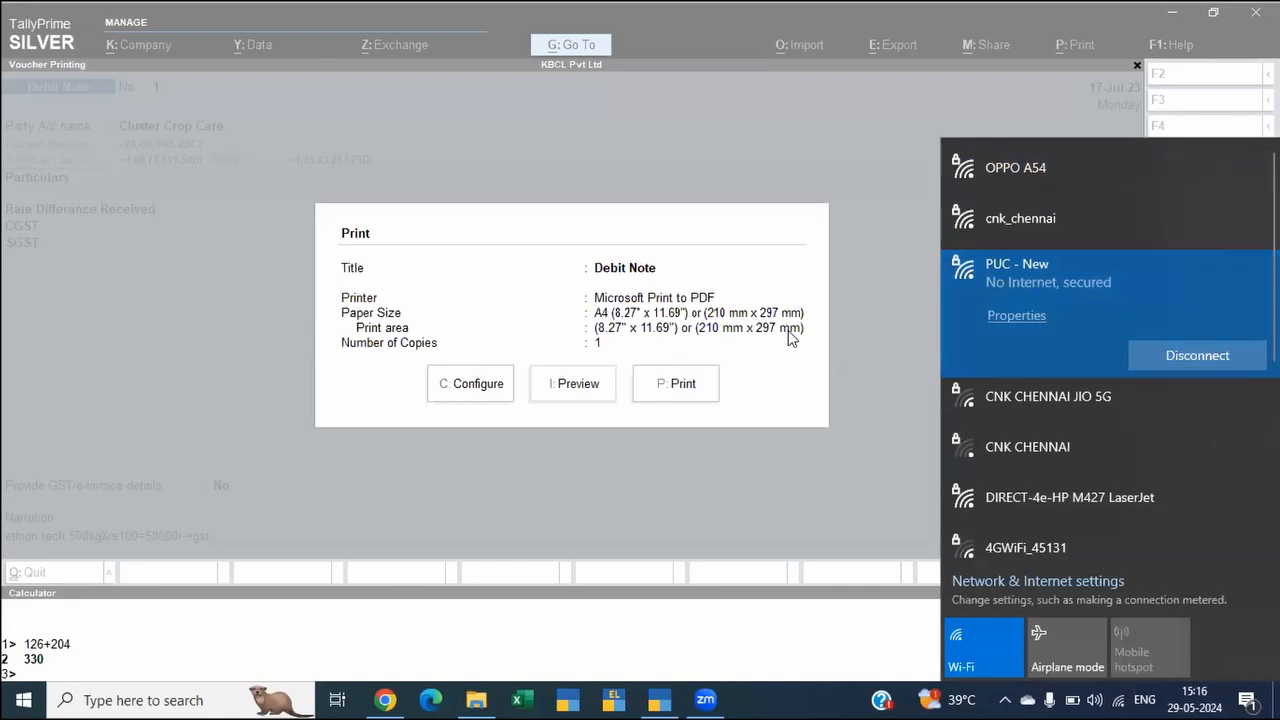
left_click(743, 118)
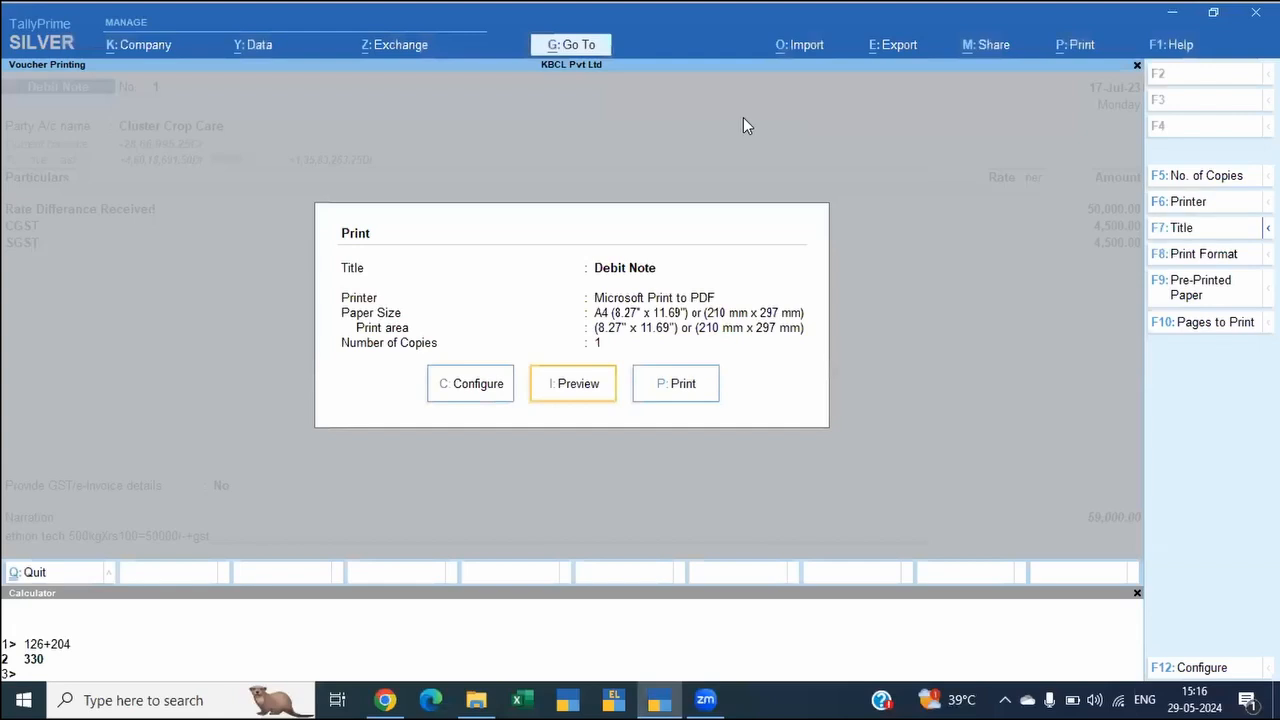
Step: Try to print and preview the debit note, return to the voucher and save it
key("p")
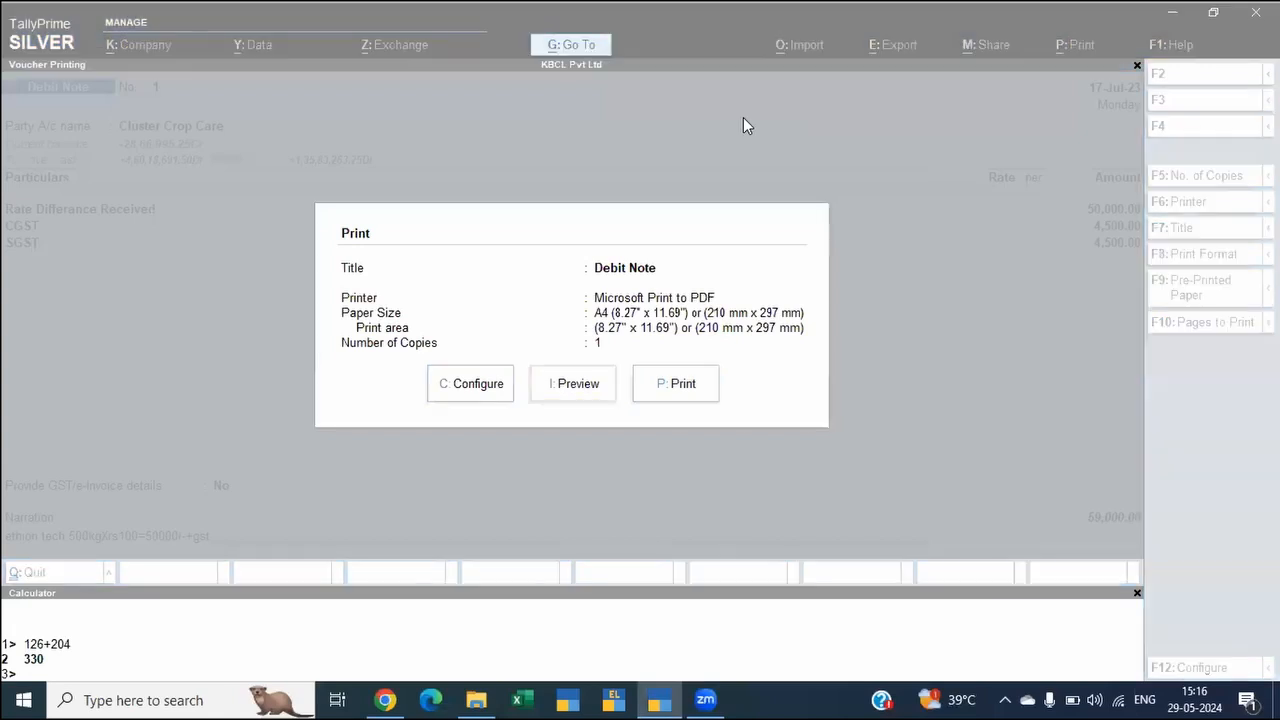
left_click(887, 172)
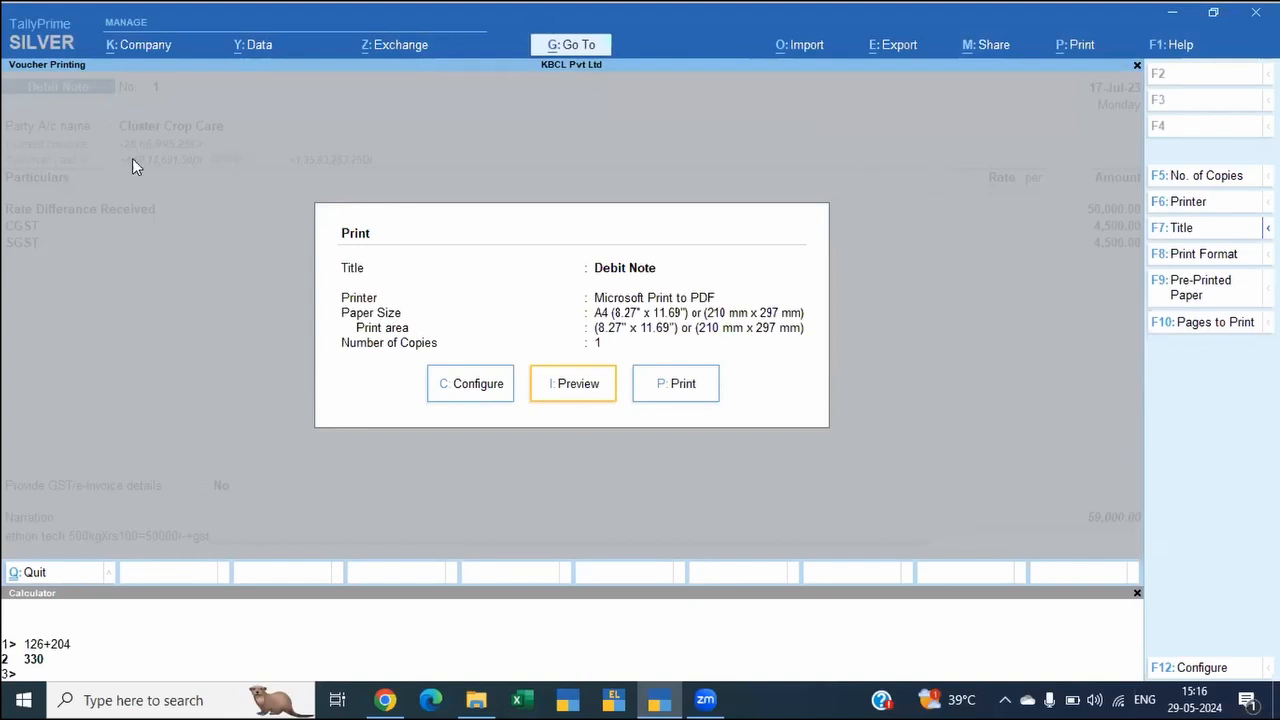
key("i")
left_click(565, 380)
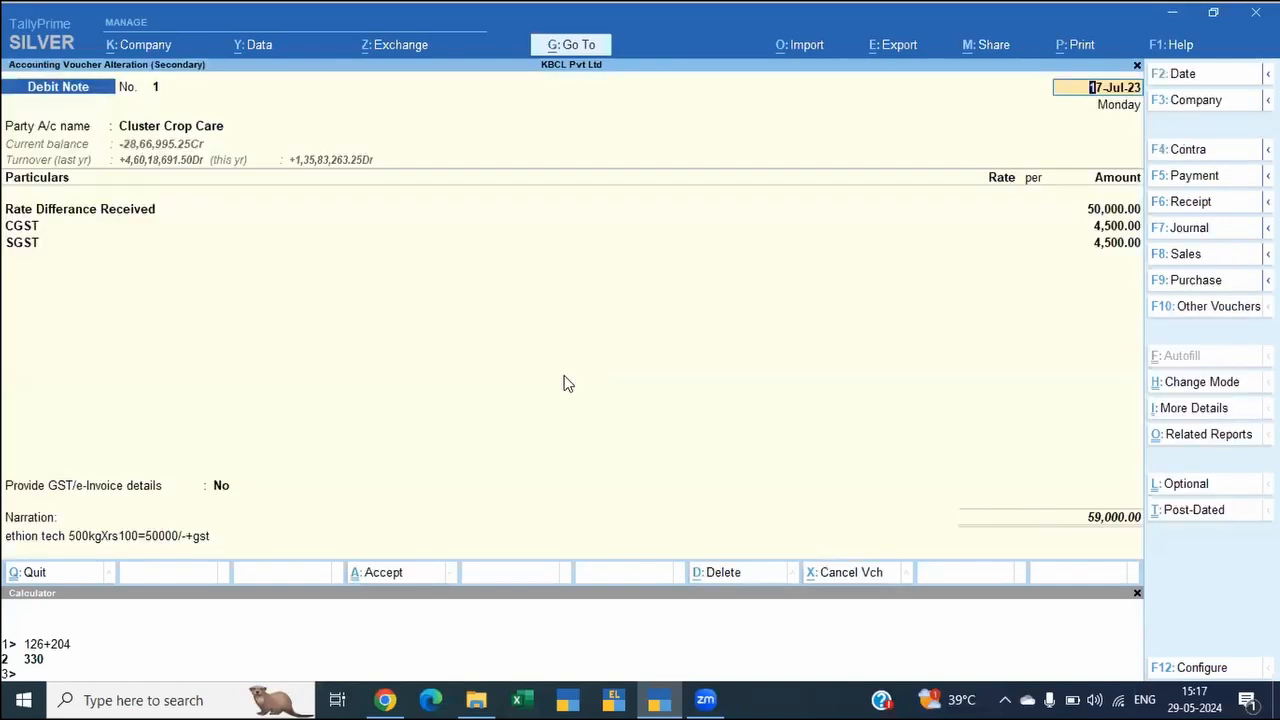
key("ctrl+a")
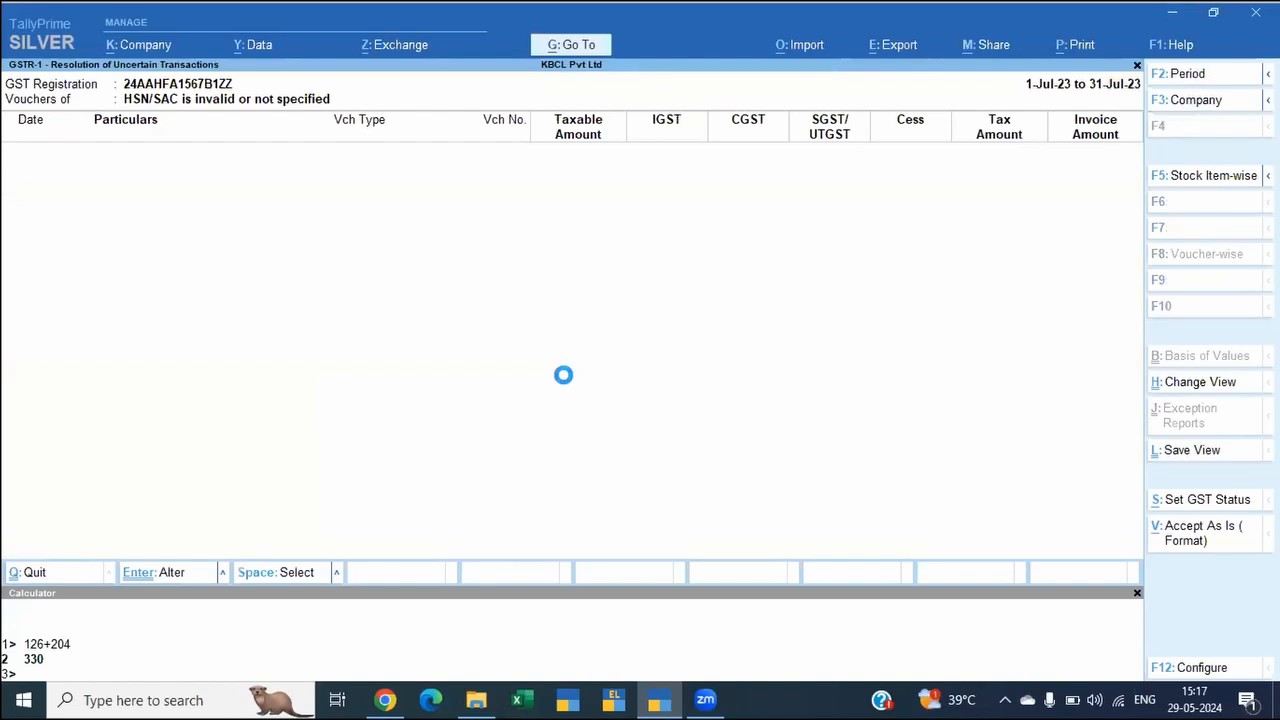
Step: Open the vouchers listed under "HSN/SAC Details are overridden in transaction" among the uncertain outward supplies
key("Escape")
key("Down")
key("Down")
key("Down")
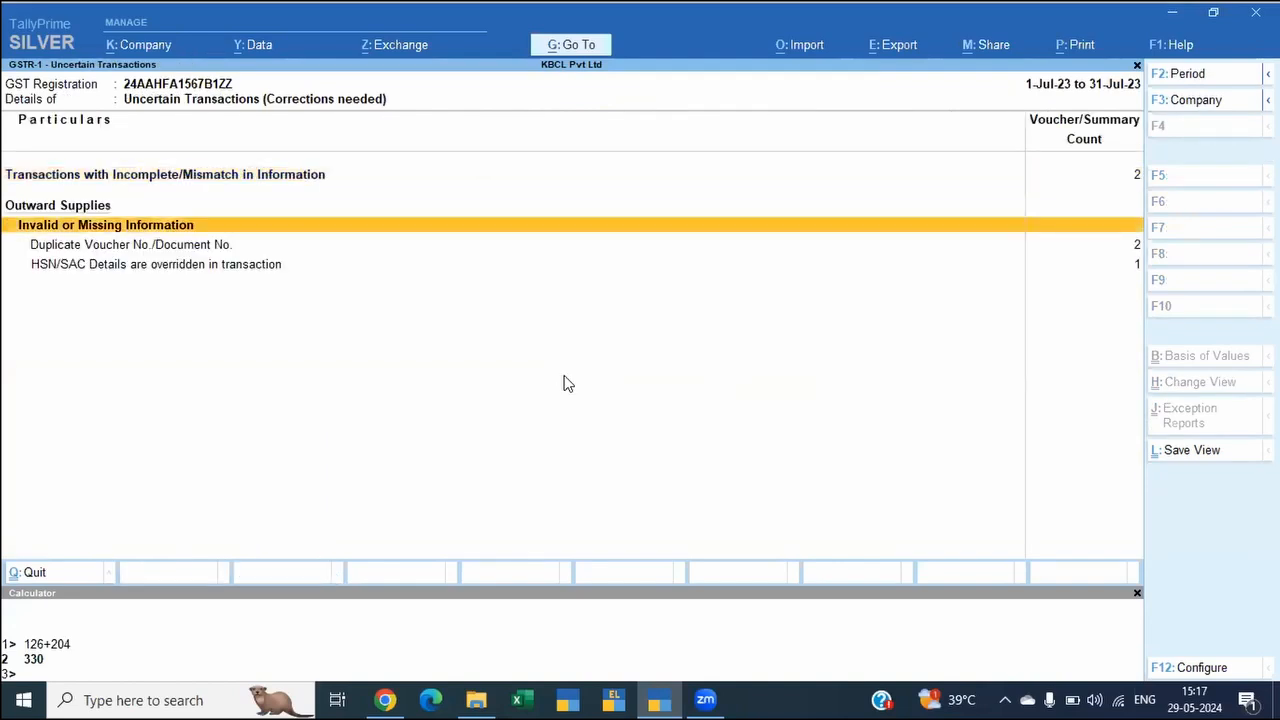
key("Return")
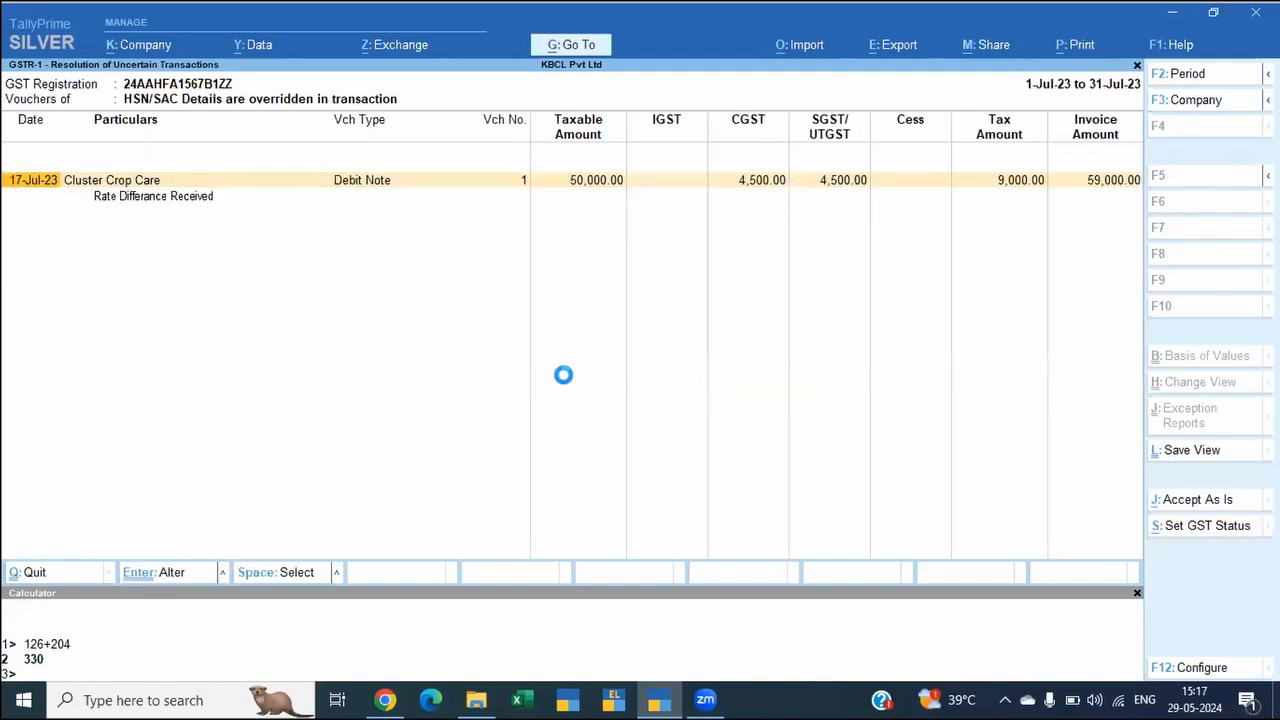
key("Escape")
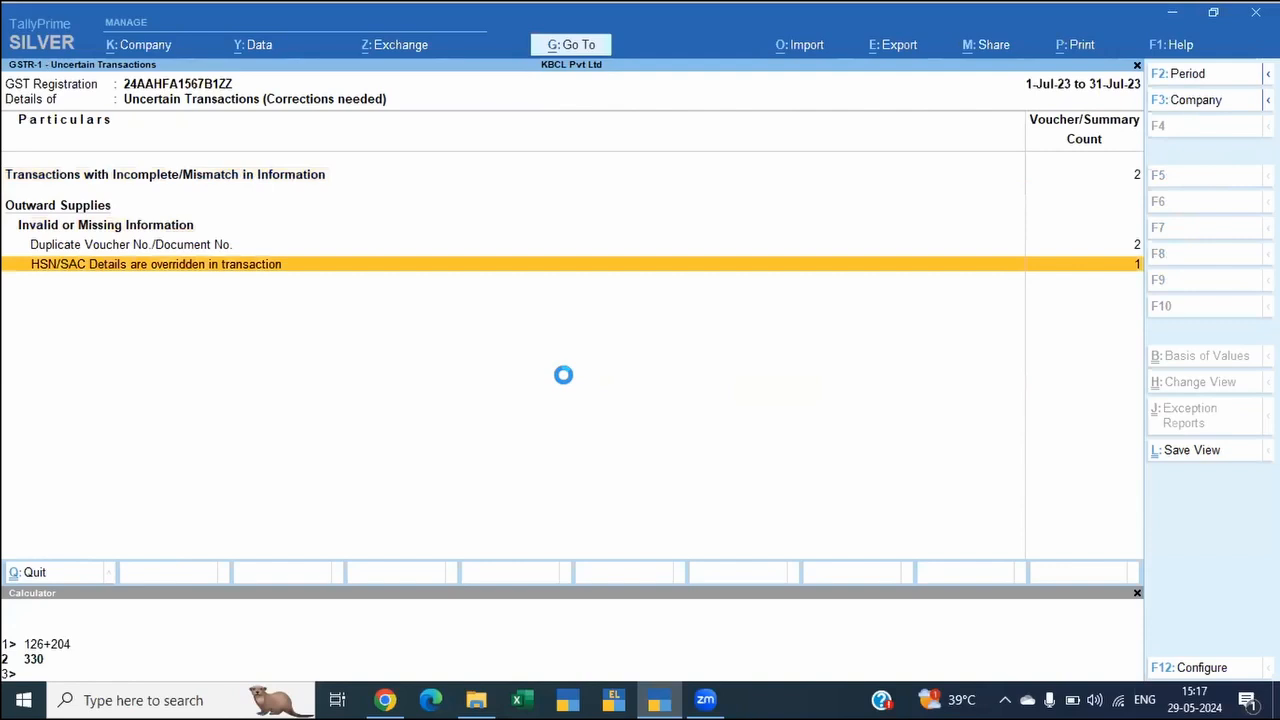
key("Return")
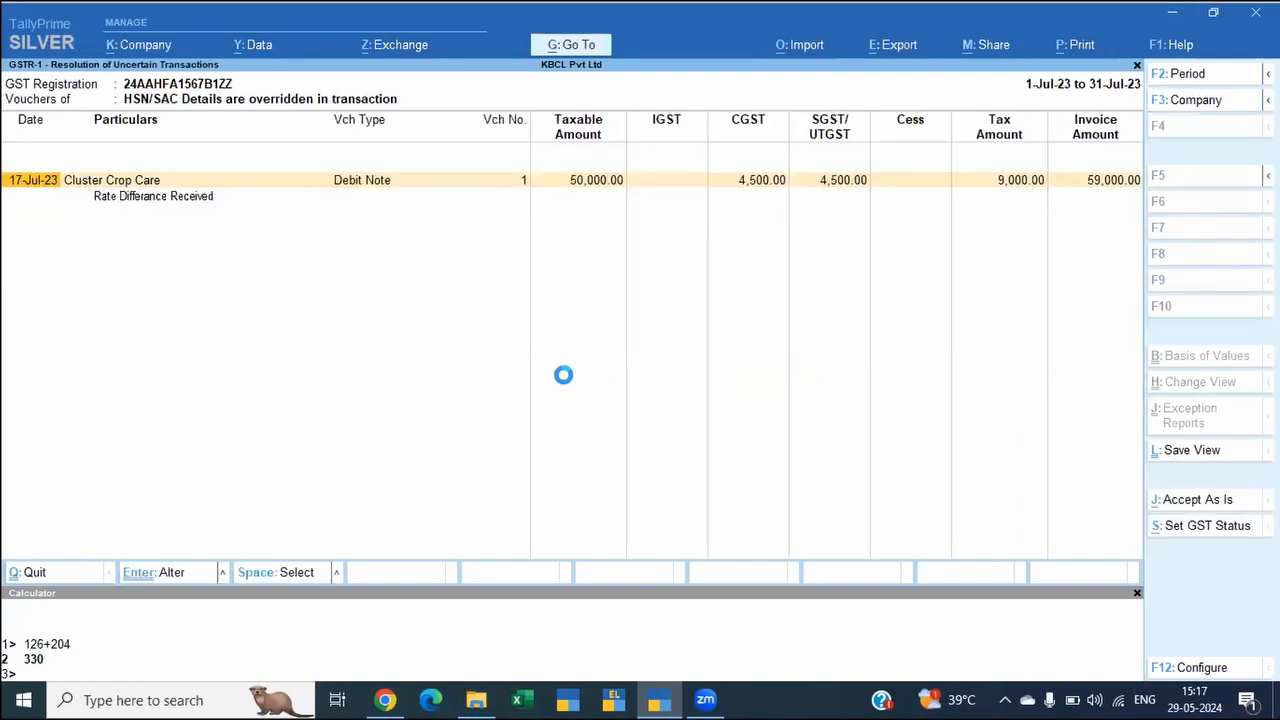
Step: Check the available GST return statuses for the Cluster Crop Care debit note and keep it at System Inferred
key("alt+s")
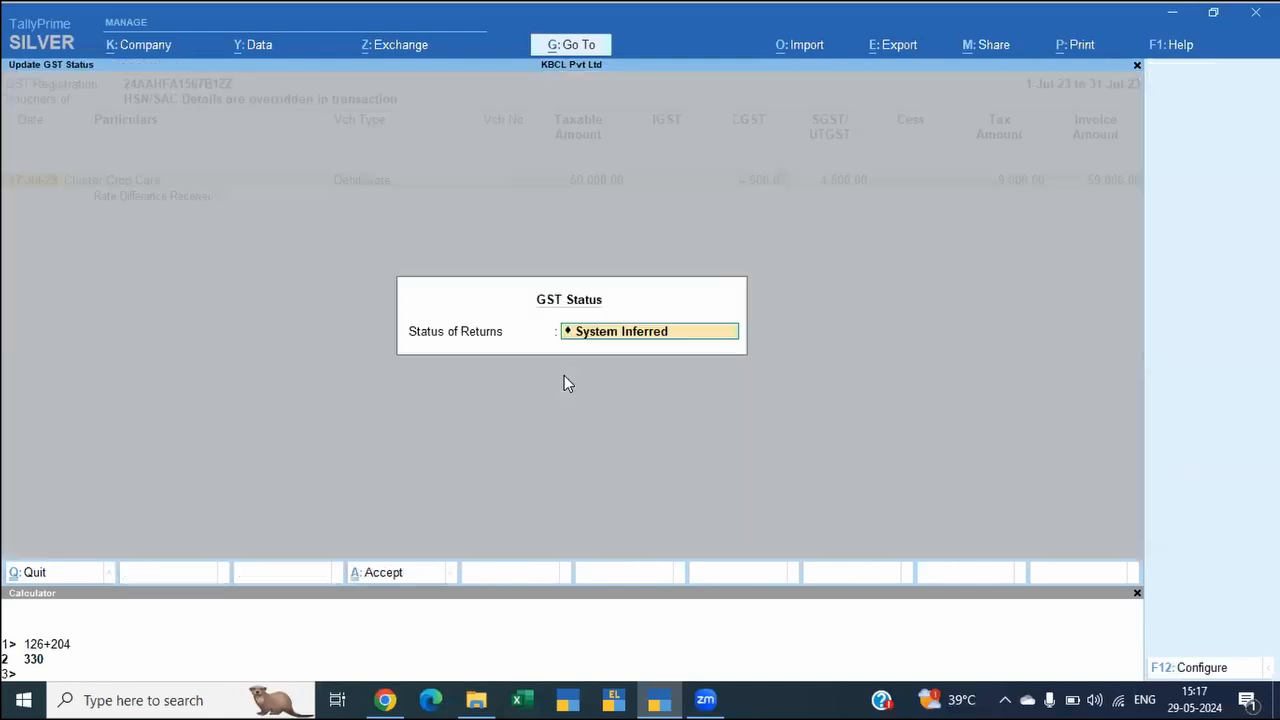
key("BackSpace")
key("BackSpace")
key("BackSpace")
key("BackSpace")
key("BackSpace")
key("BackSpace")
key("BackSpace")
key("BackSpace")
key("BackSpace")
key("BackSpace")
key("BackSpace")
key("BackSpace")
key("BackSpace")
key("BackSpace")
key("BackSpace")
key("BackSpace")
key("BackSpace")
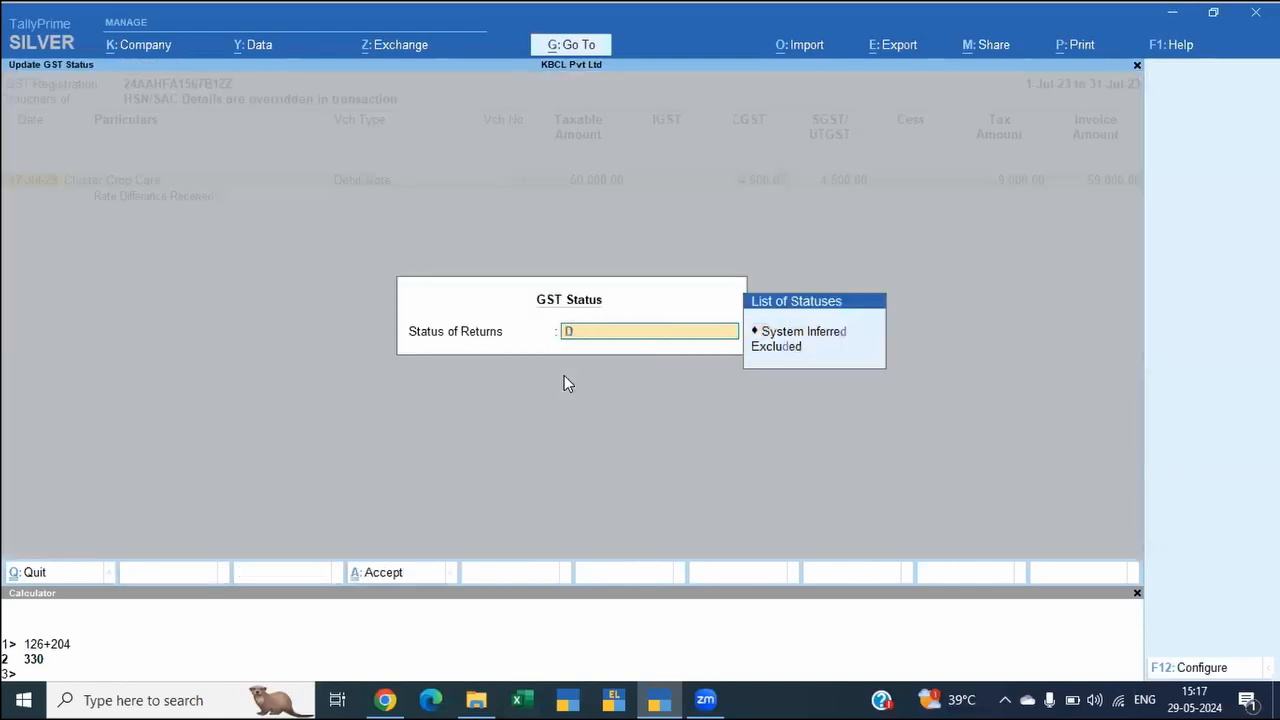
key("Down")
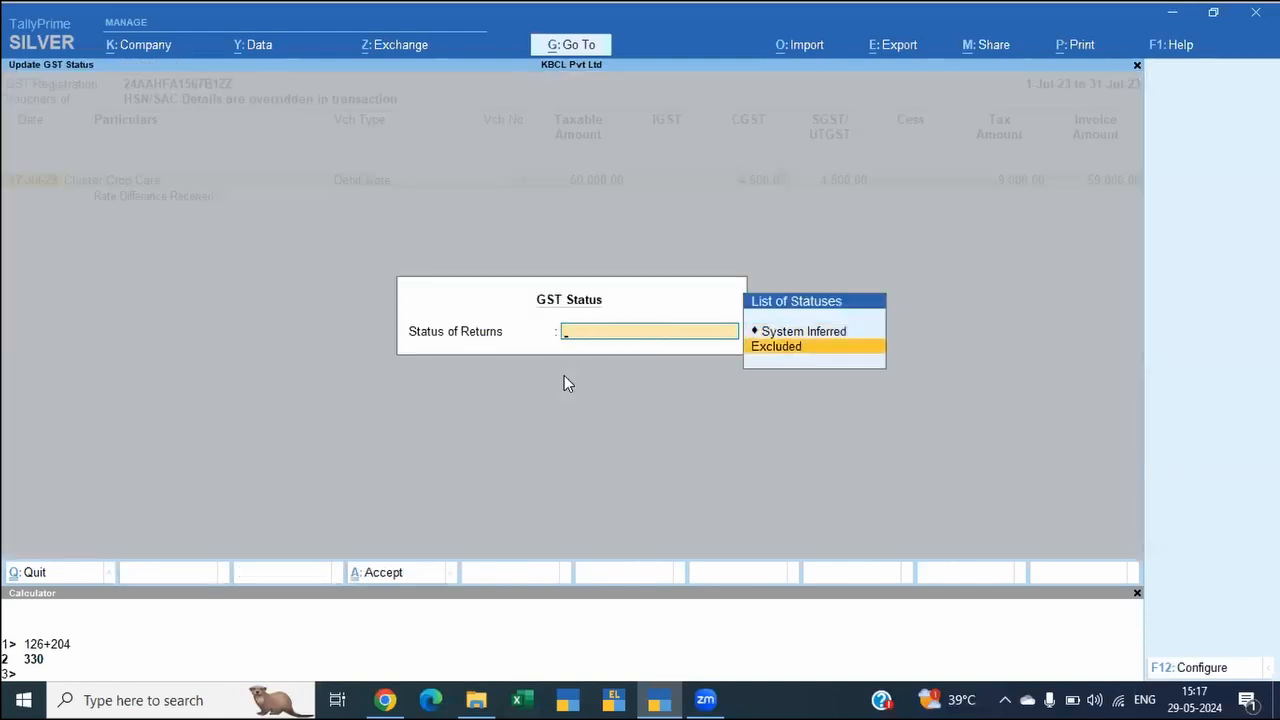
key("Up")
key("Return")
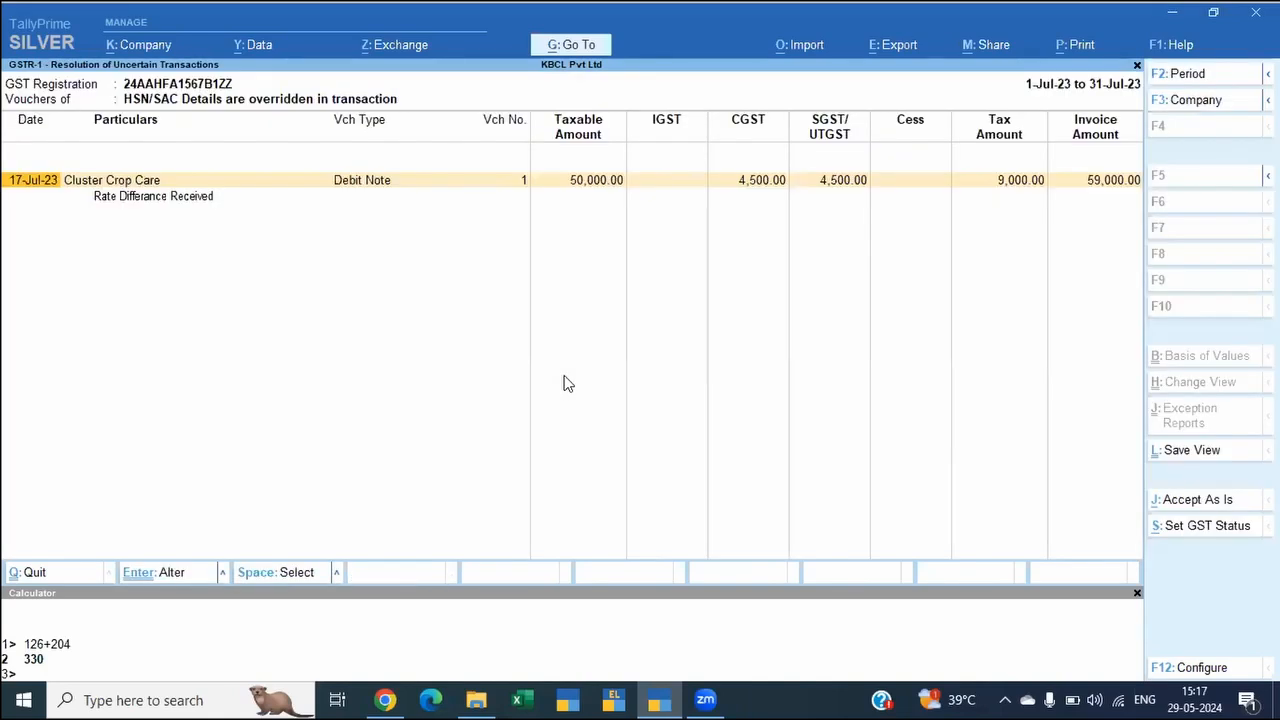
Step: Accept the debit note's HSN/SAC exception as is and open the vouchers under "Duplicate Voucher No./Document No."
key("alt+j")
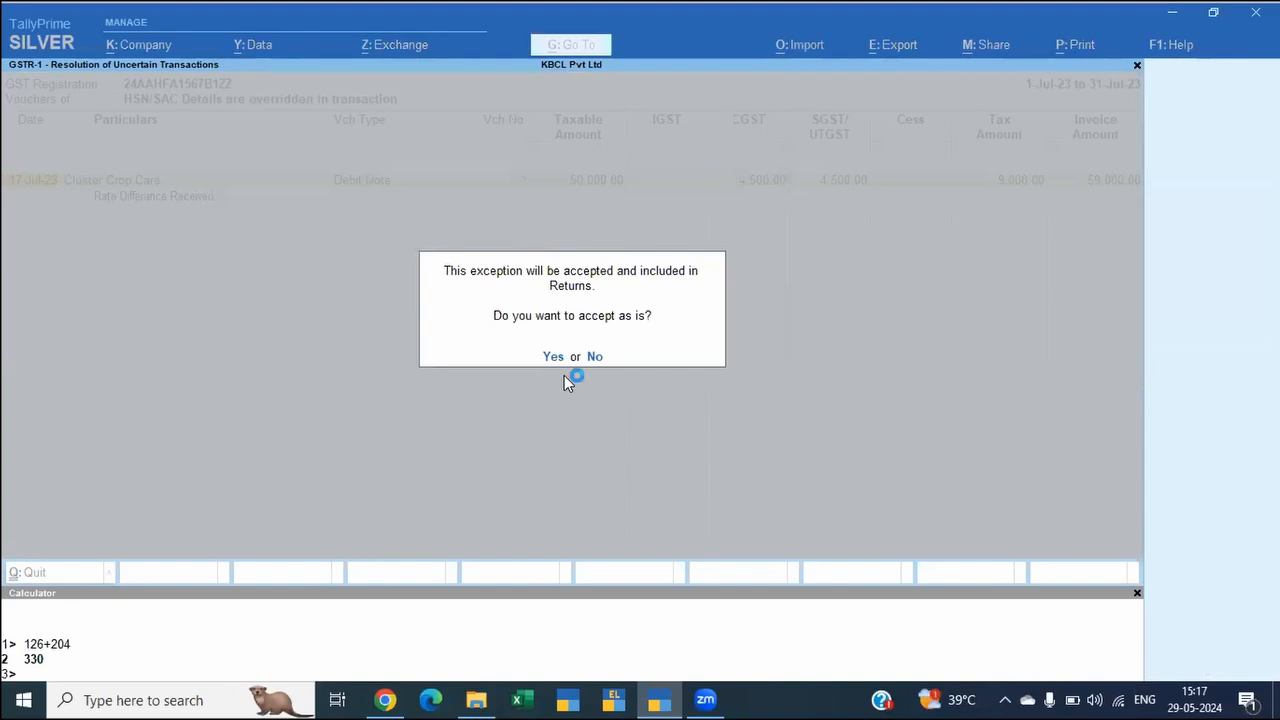
key("y")
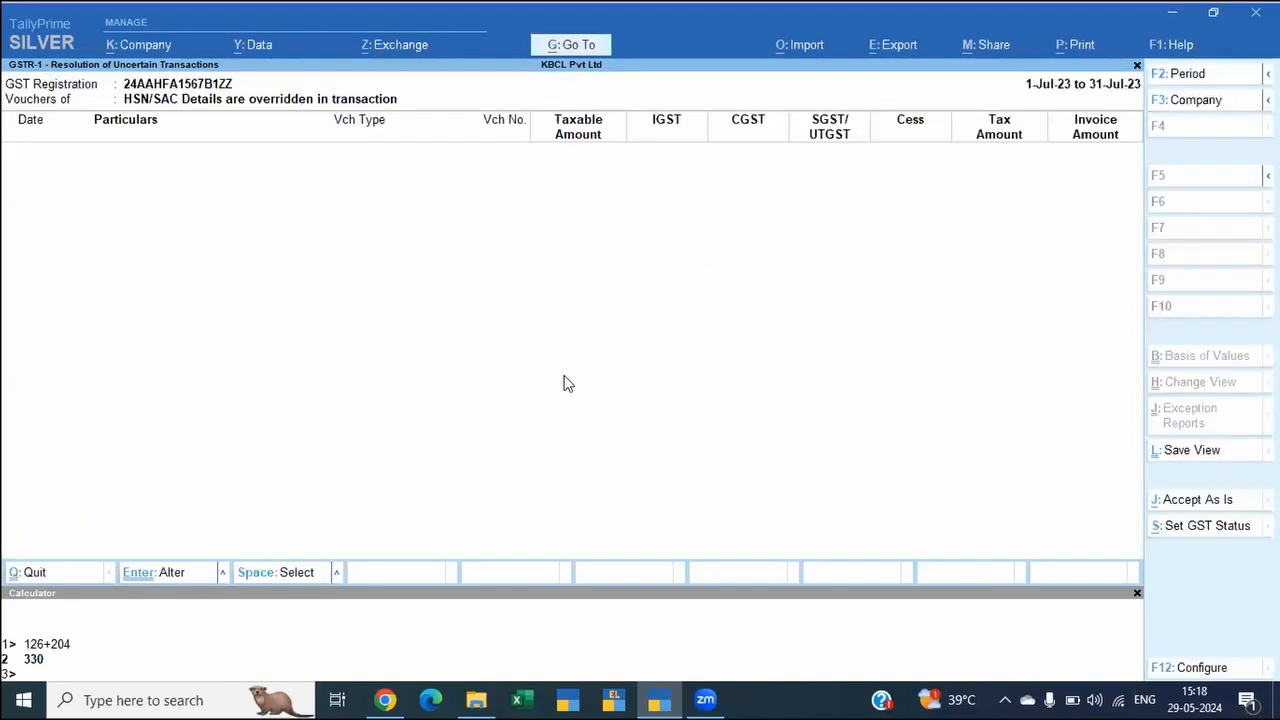
key("Escape")
key("Down")
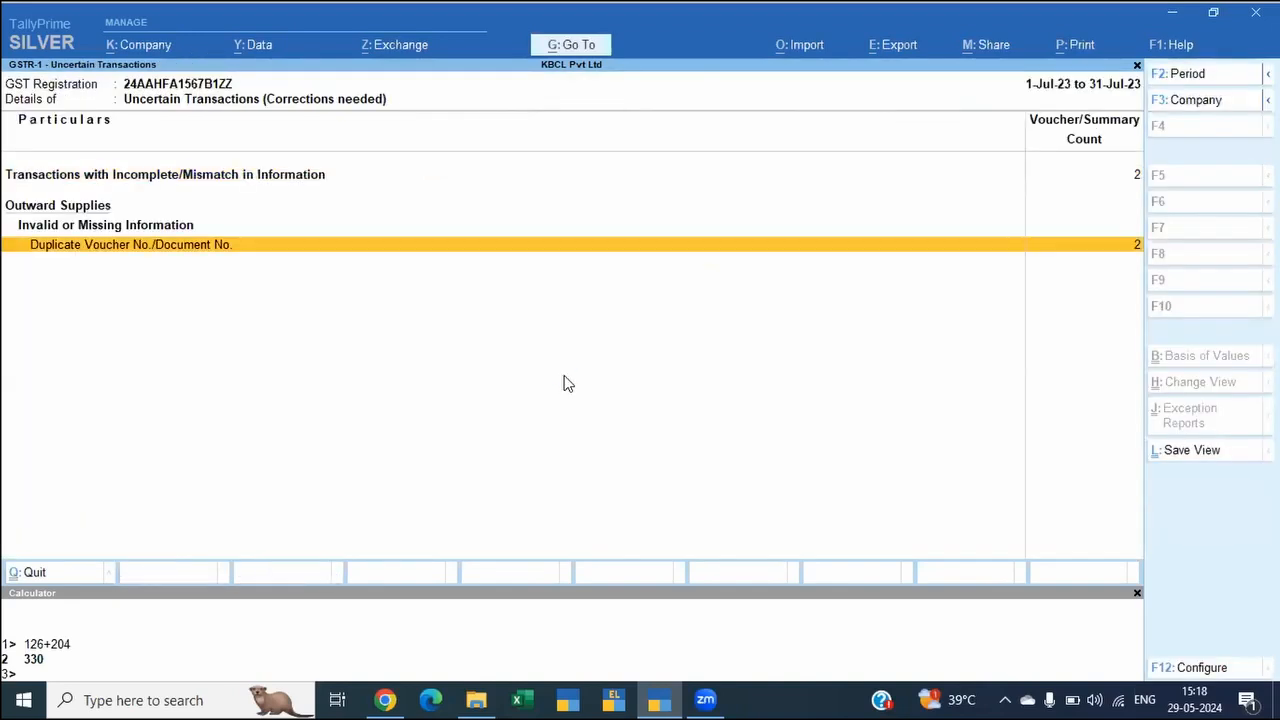
key("Return")
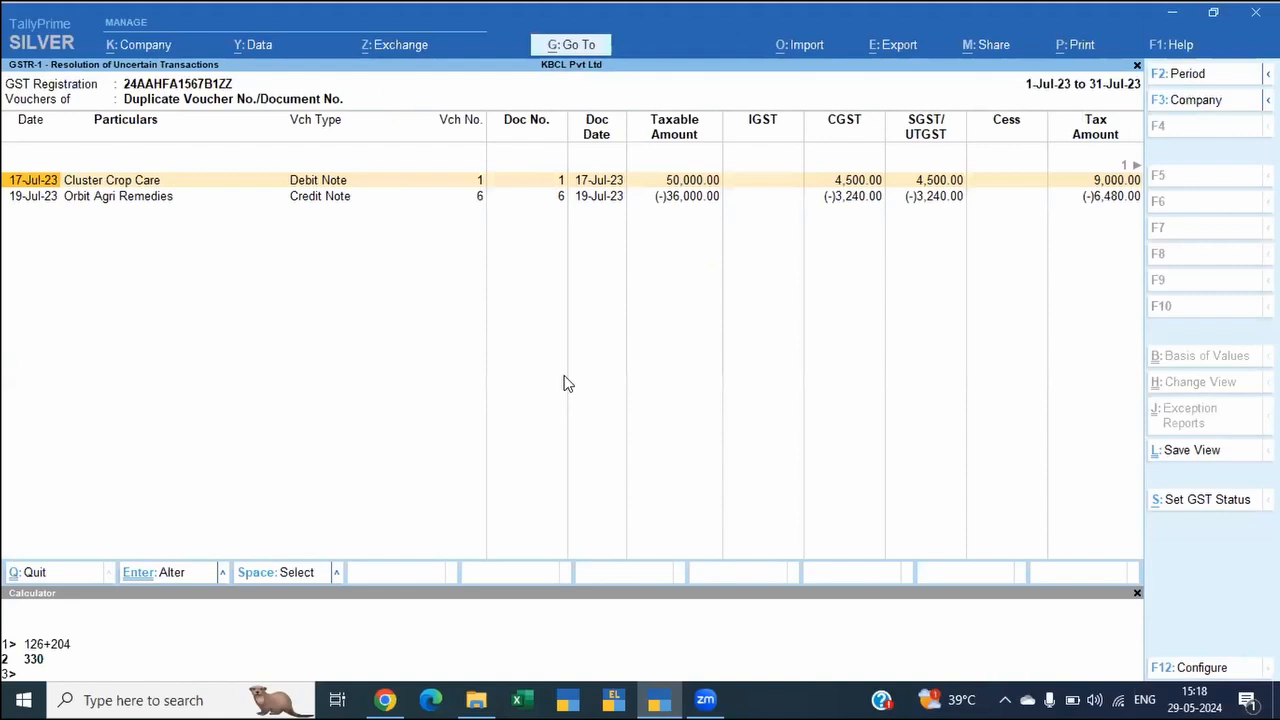
Step: Delete the 17-Jul-23 Cluster Crop Care debit note from the duplicate voucher number list
key("space")
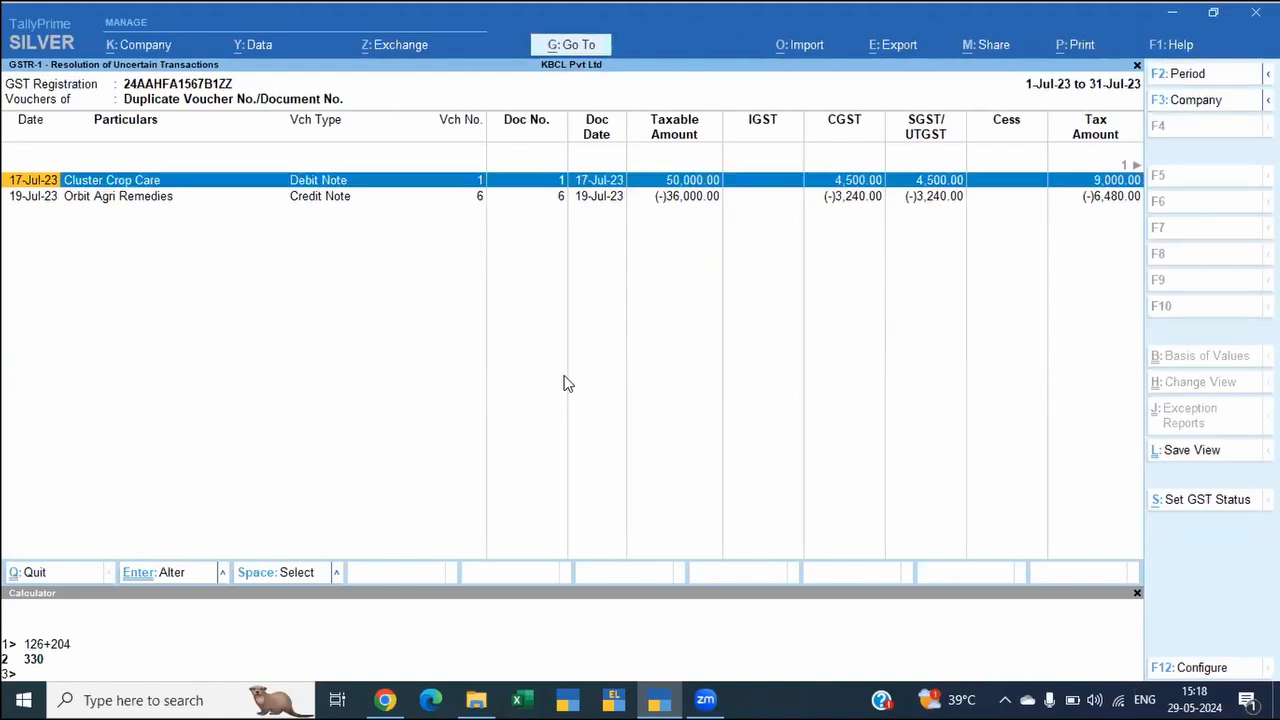
key("alt")
key("Down")
key("Up")
key("space")
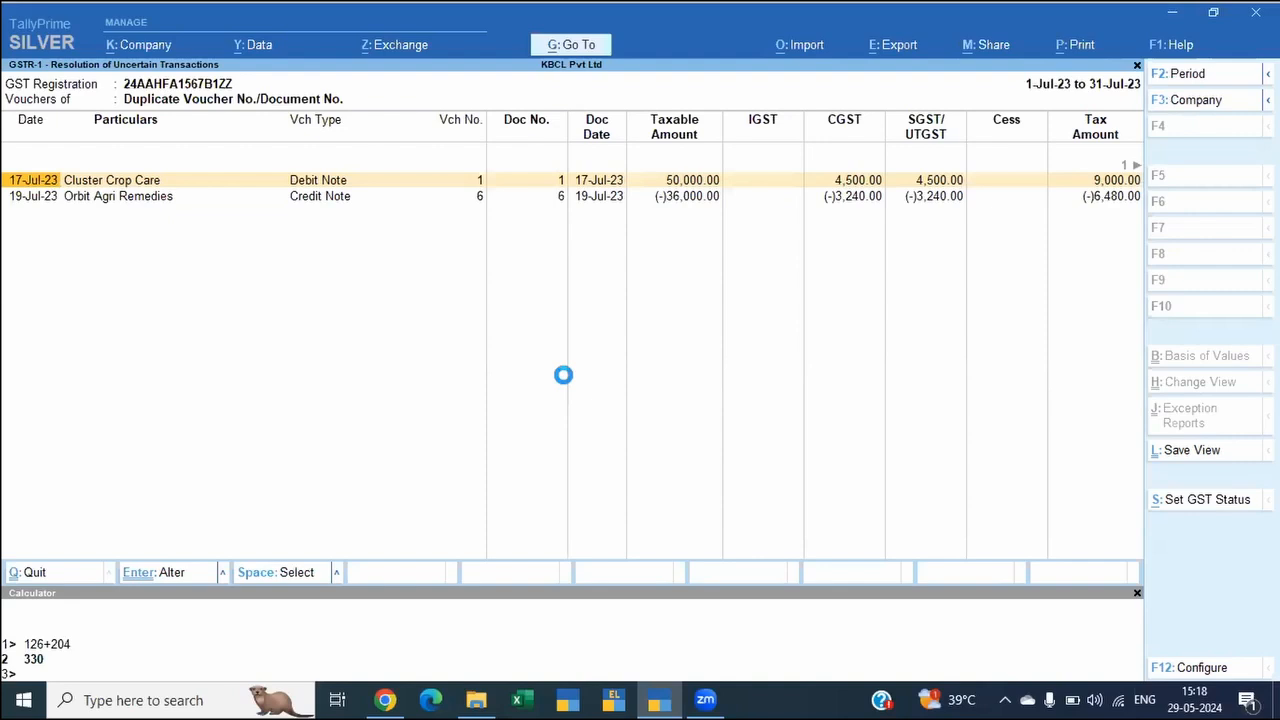
key("alt+d")
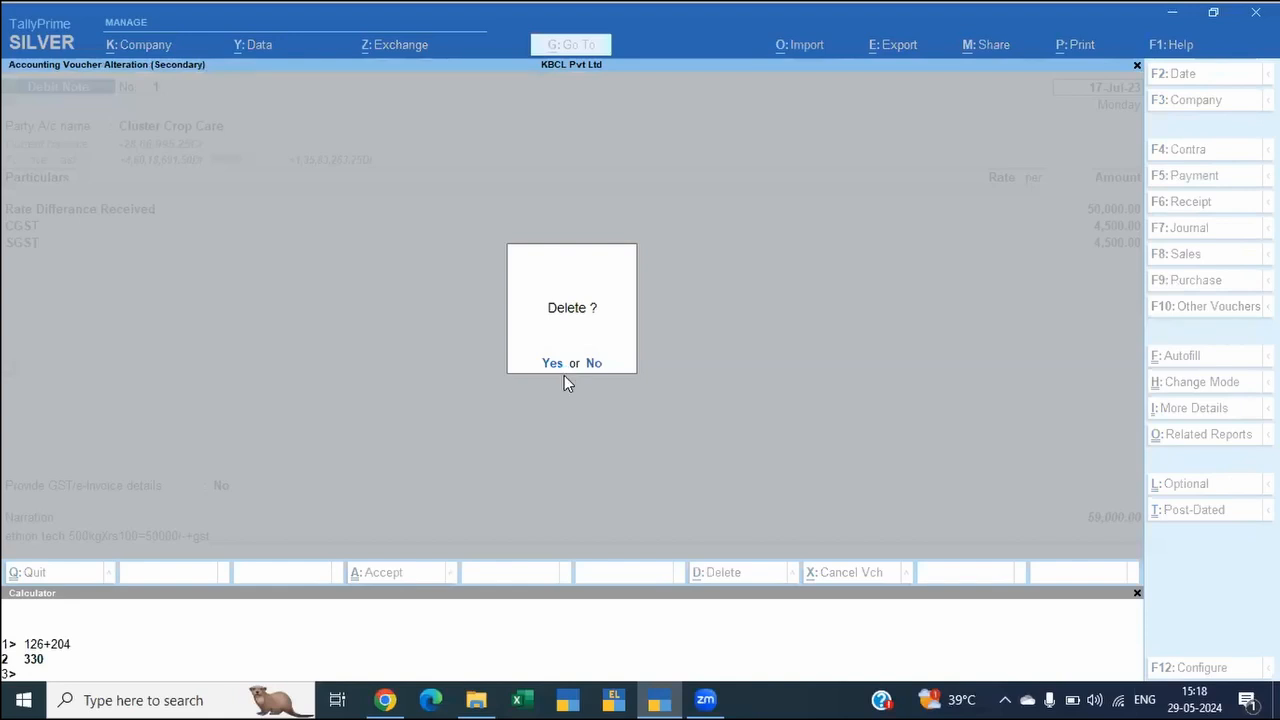
key("Return")
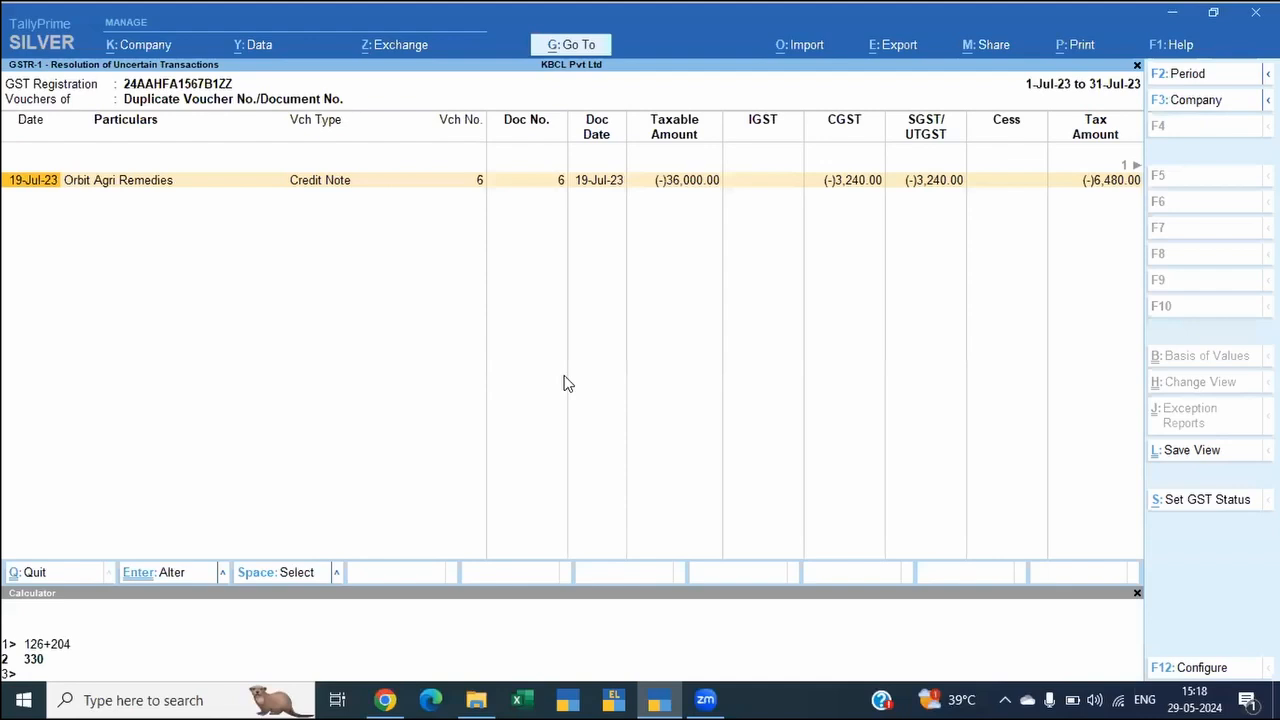
Step: Delete the 19-Jul-23 Orbit Agri Remedies credit note and return to the GSTR-1 report
key("Right")
key("Right")
key("Right")
key("Right")
key("Right")
key("Right")
key("Right")
key("Right")
key("Right")
key("Right")
key("Right")
key("Right")
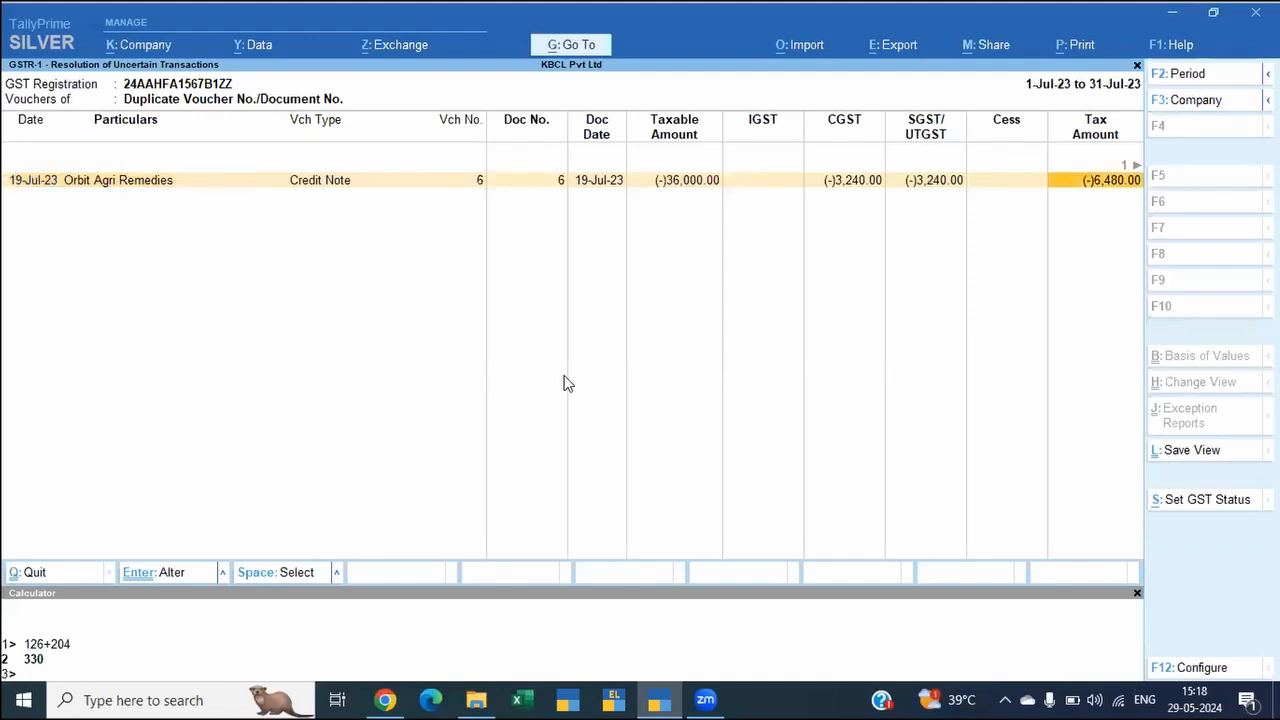
key("Left")
key("Left")
key("Left")
key("Left")
key("Left")
key("Left")
key("Left")
key("Left")
key("Left")
key("Left")
key("Left")
key("Left")
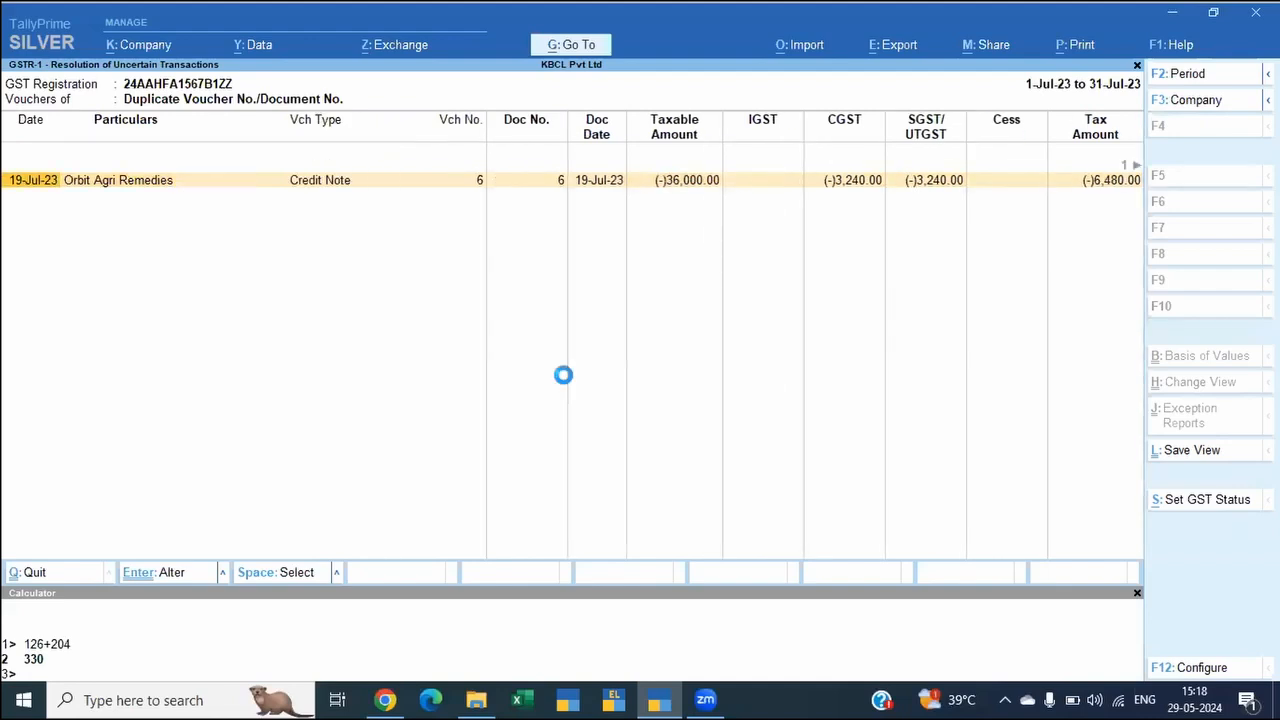
key("ctrl")
key("Return")
key("alt+d")
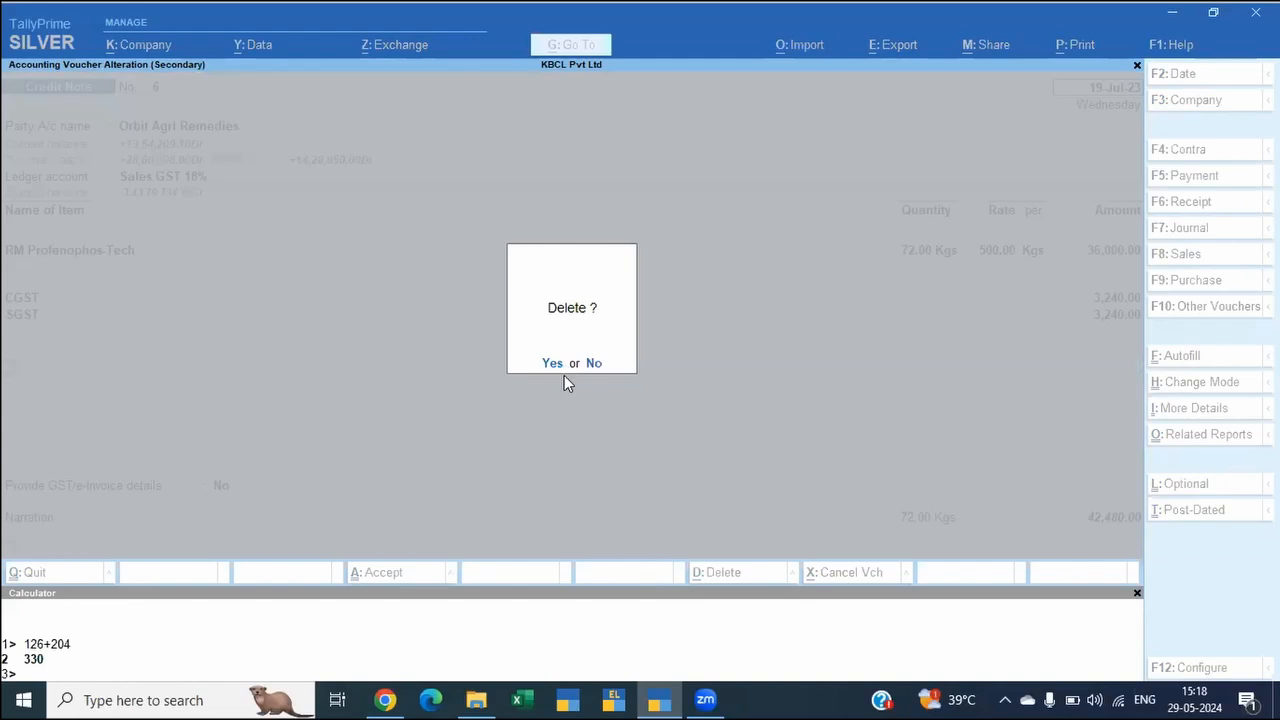
left_click(564, 377)
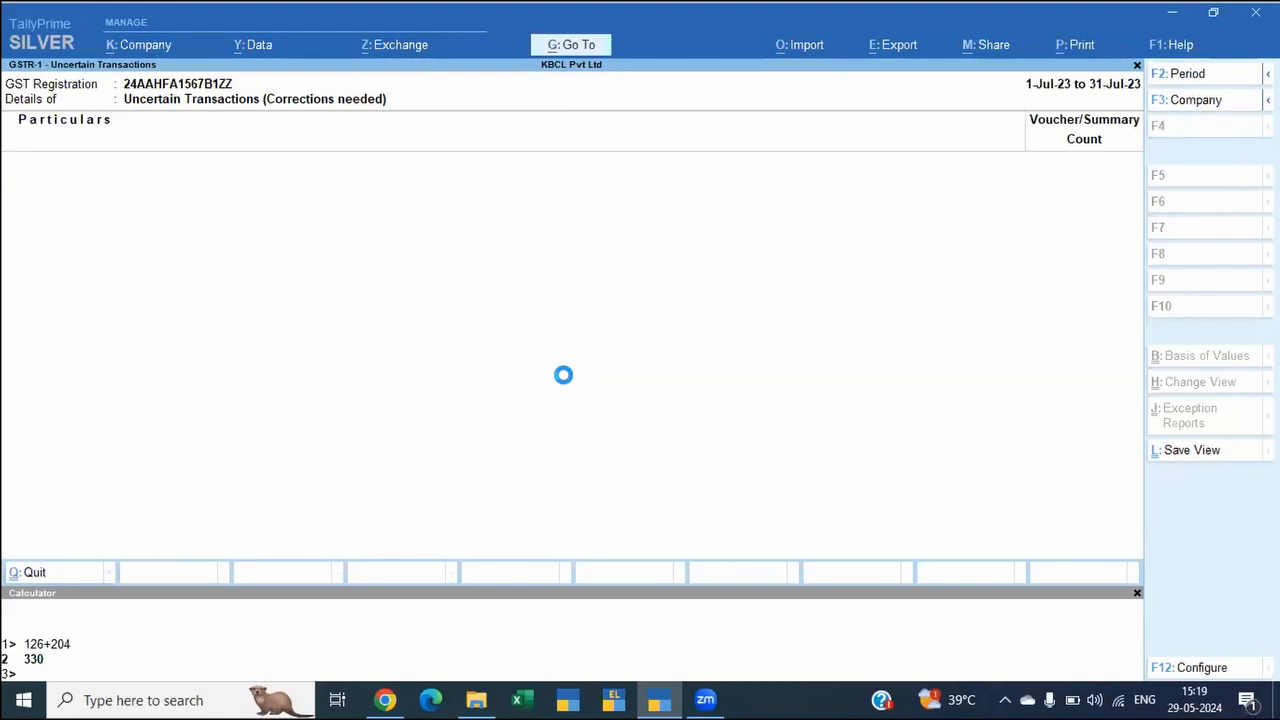
key("Escape")
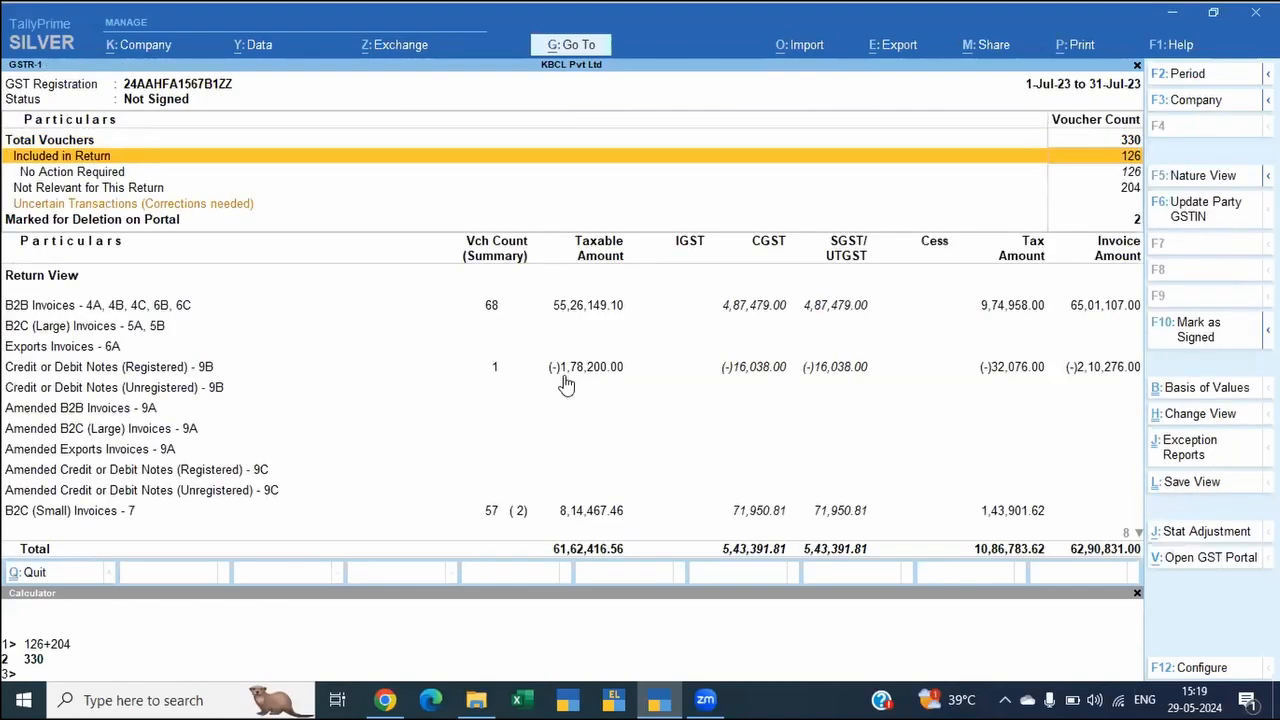
Step: Examine the vouchers under "Marked for Deletion on Portal" and return to the GSTR-1 report
key("Down")
key("Down")
key("Down")
key("Down")
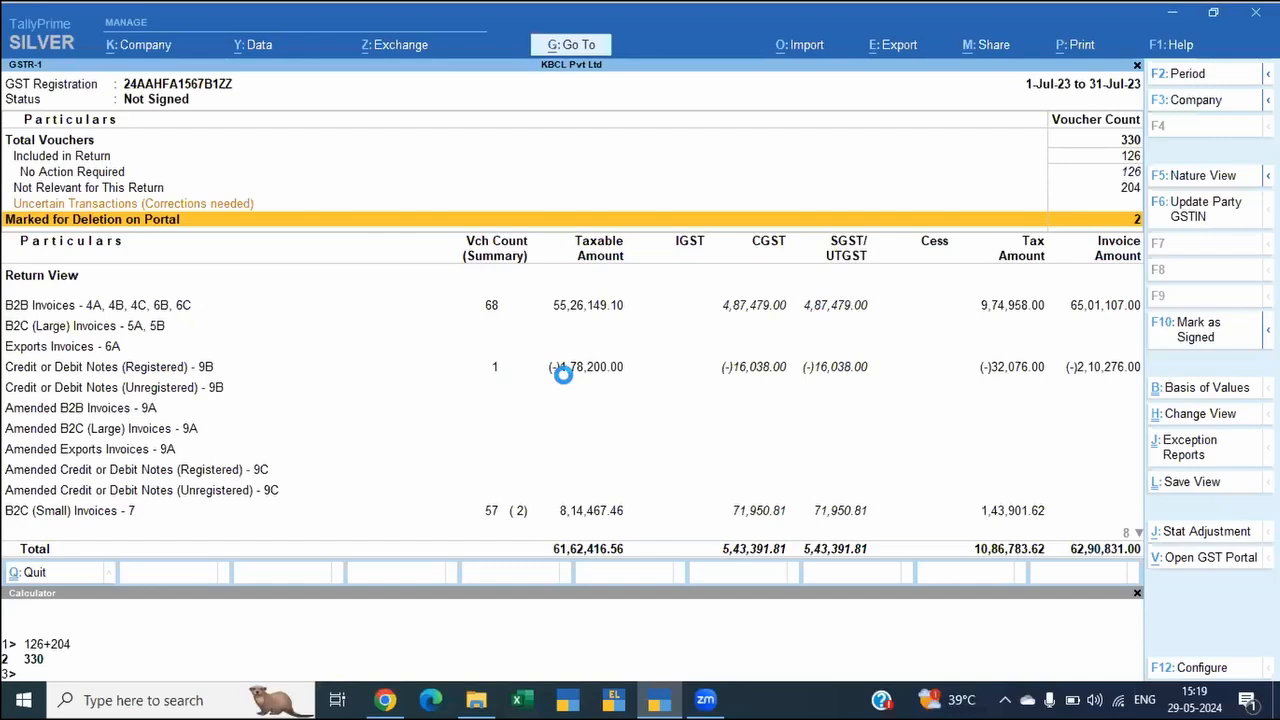
key("Return")
key("Up")
key("Down")
key("Up")
key("Escape")
Step: Look over the GSTR-1 summary and return view sections, ending with "Not Relevant for This Return" opened
key("Up")
key("Up")
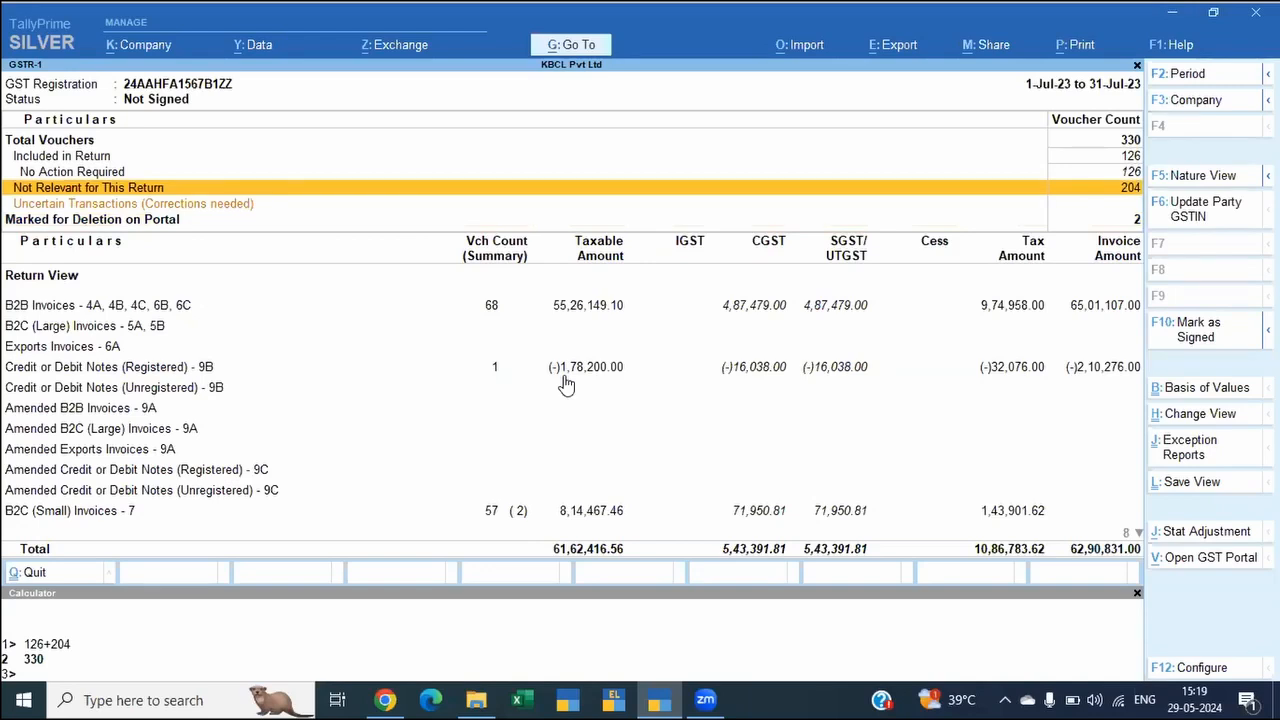
key("Down")
key("Down")
key("Down")
key("Down")
key("Down")
key("Down")
key("Down")
key("Down")
key("Down")
key("Down")
key("Down")
key("Down")
key("Down")
key("Down")
key("Down")
key("Down")
key("Down")
key("Down")
key("Down")
key("Down")
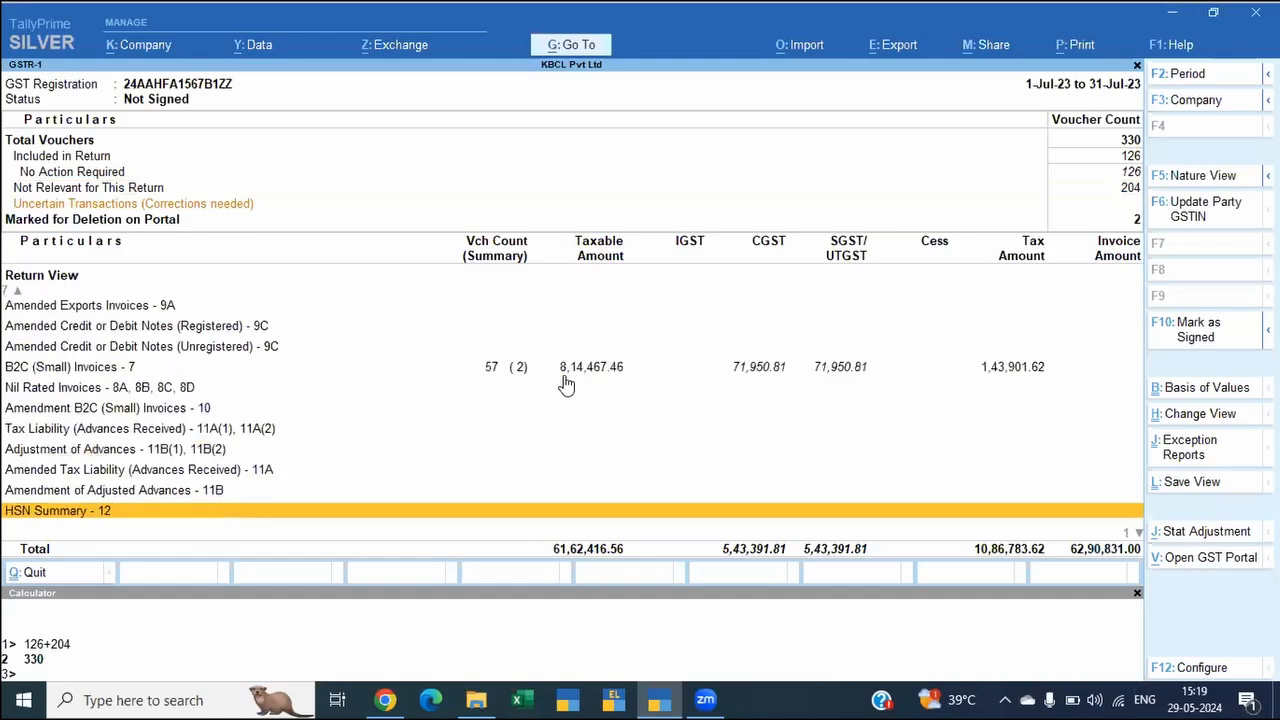
key("Down")
key("Down")
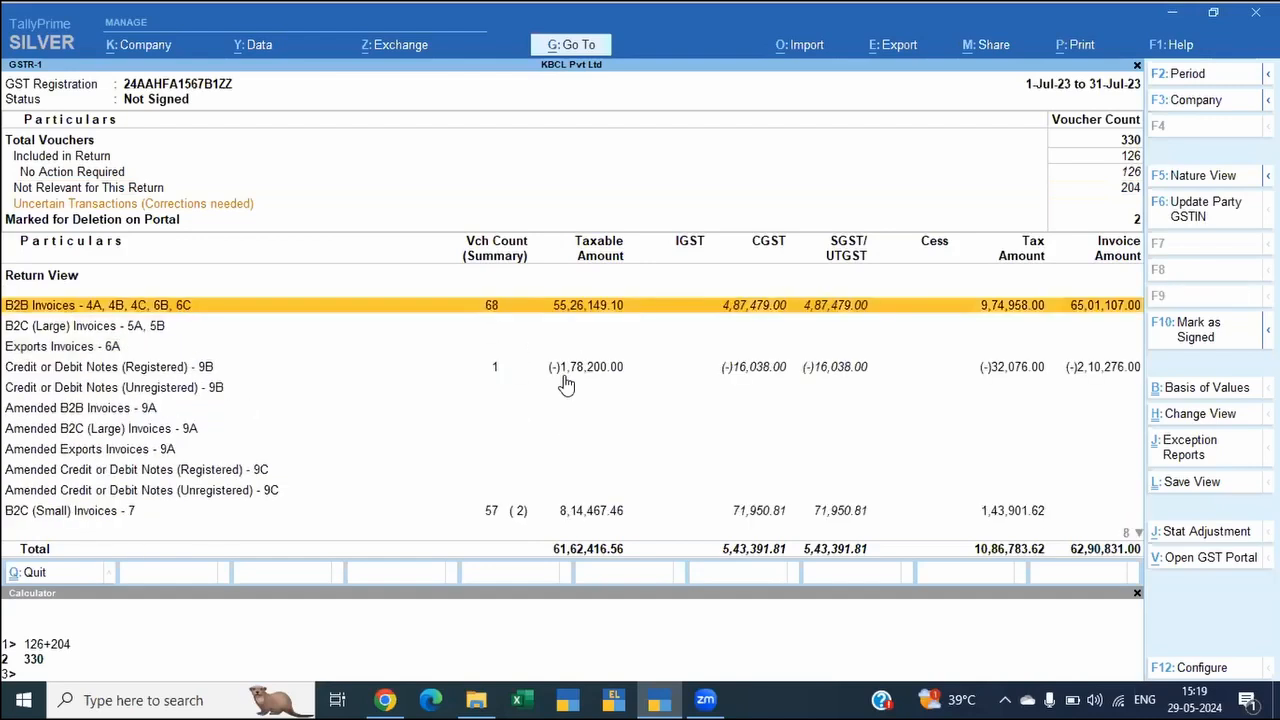
key("Up")
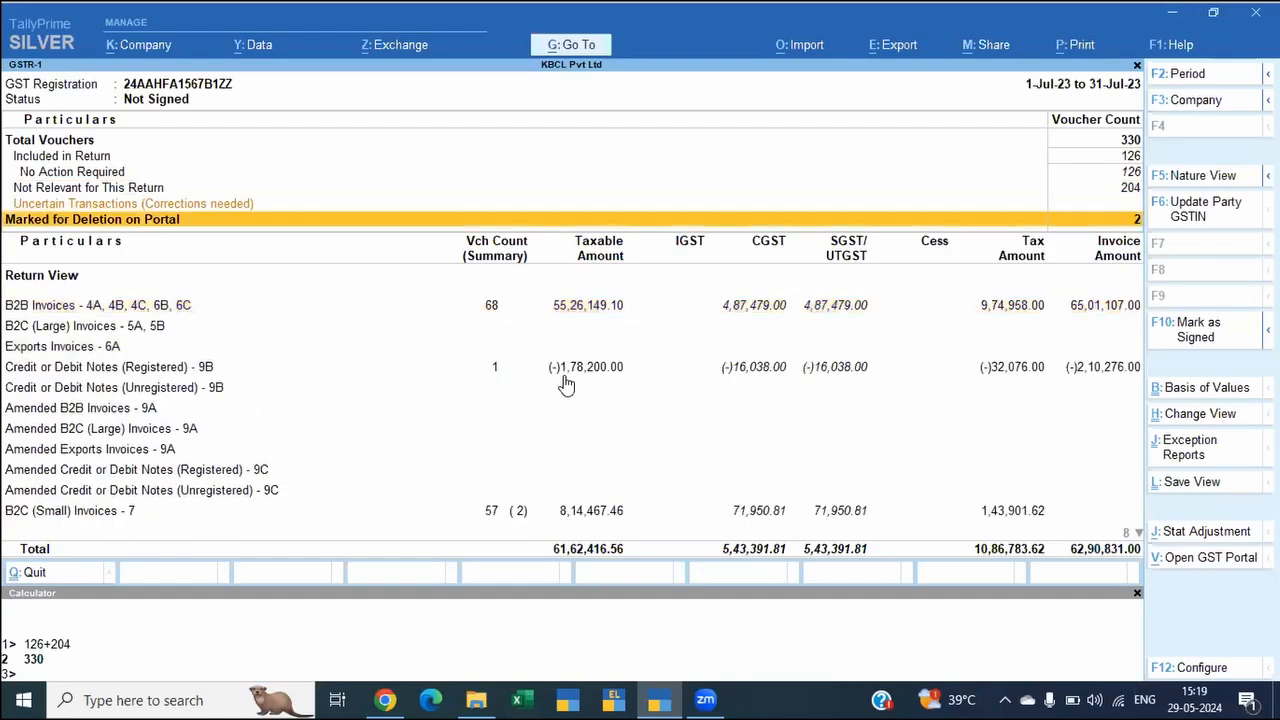
key("Up")
key("Up")
key("Up")
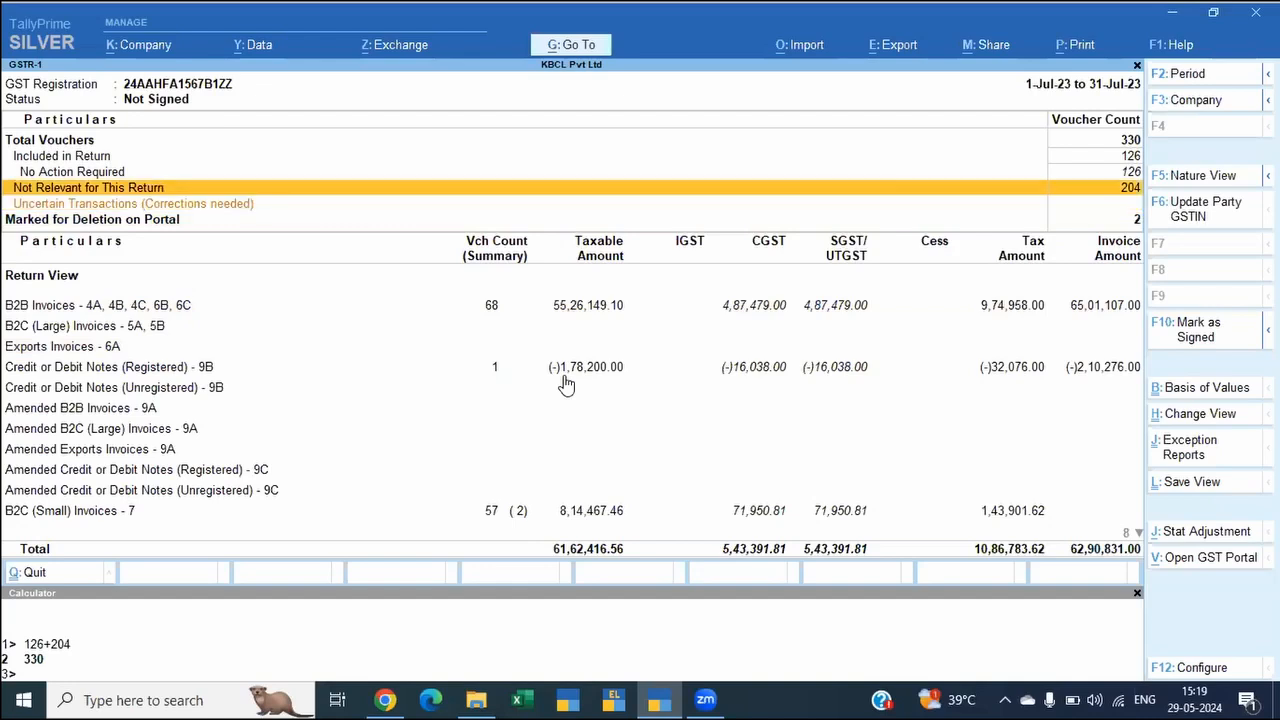
key("Down")
left_click(563, 376)
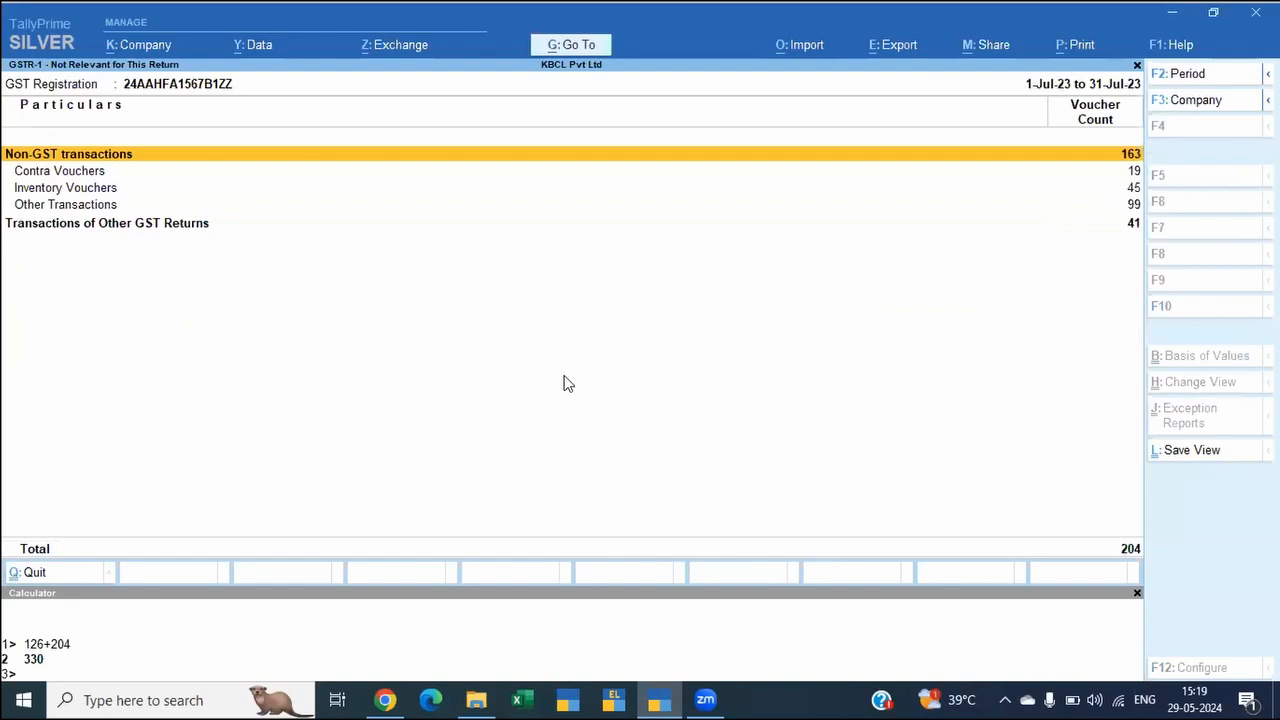
Step: Look through the non-GST categories, view the Contra Vouchers and return to the category breakdown
key("Down")
key("Down")
key("Down")
key("Up")
key("Up")
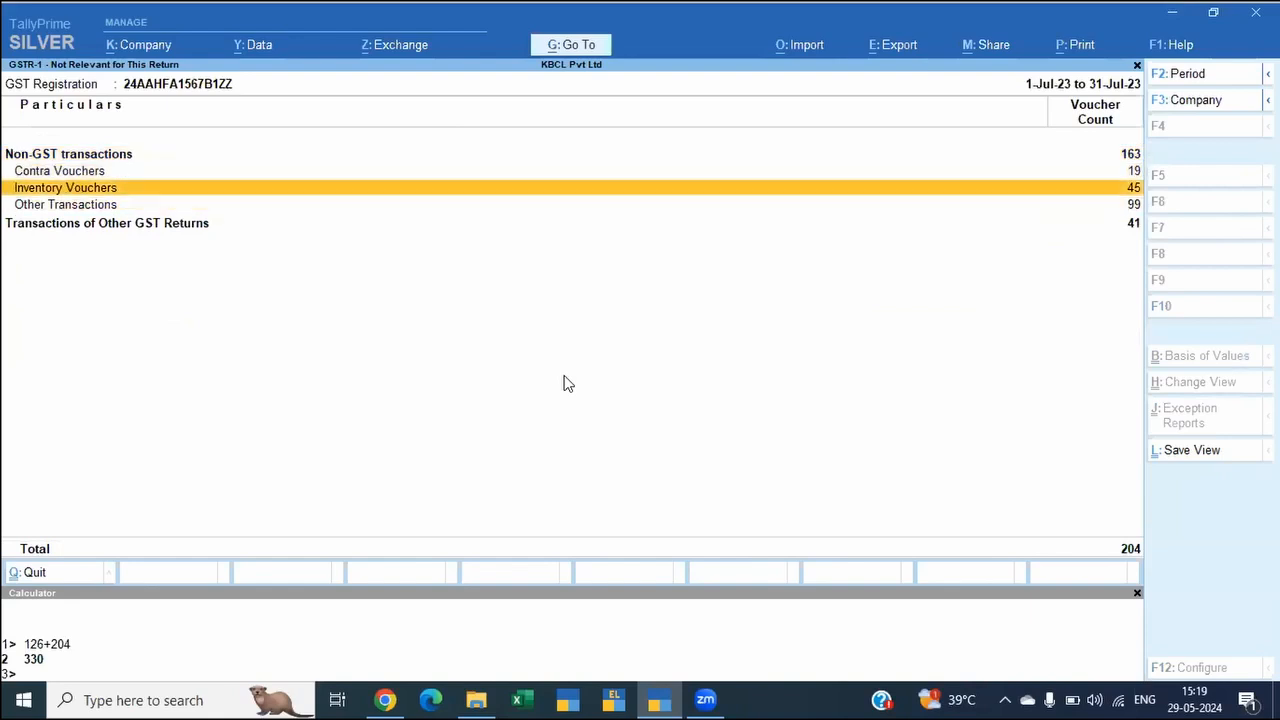
key("Return")
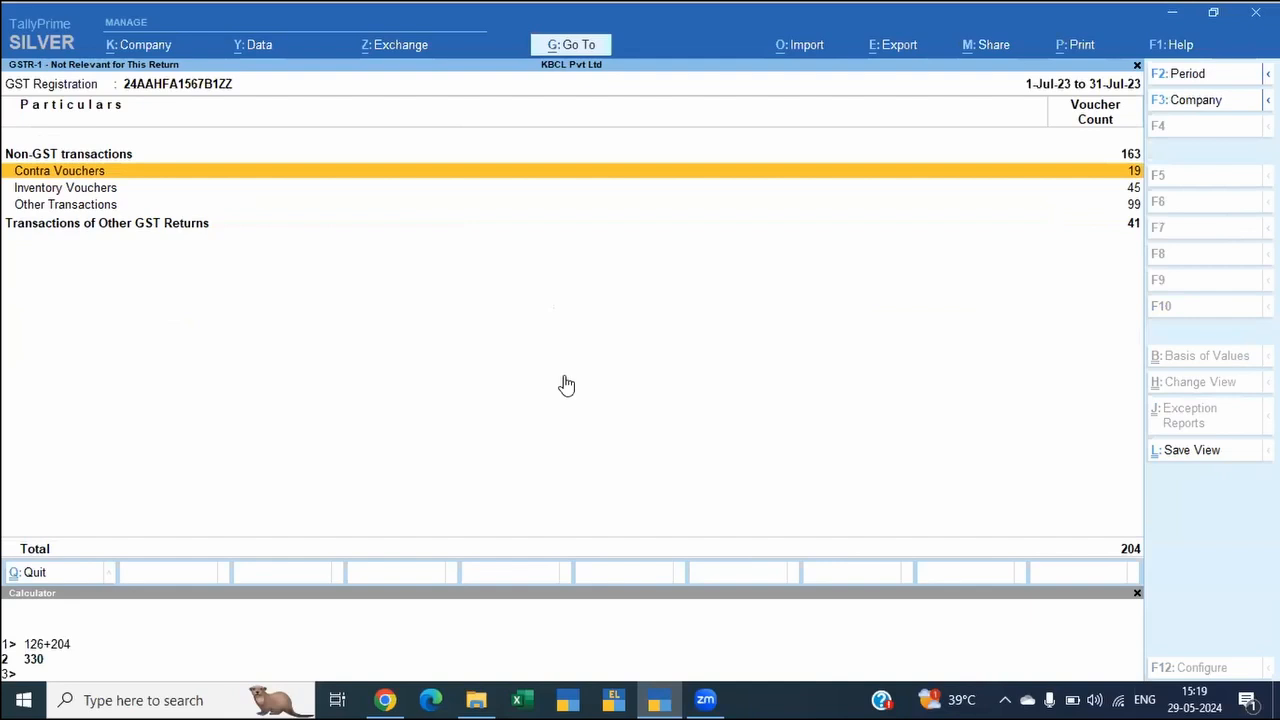
key("Escape")
Step: Examine the Stock Transfer & Mfg. Journal register under Inventory Vouchers to its end and return to the category breakdown
key("Down")
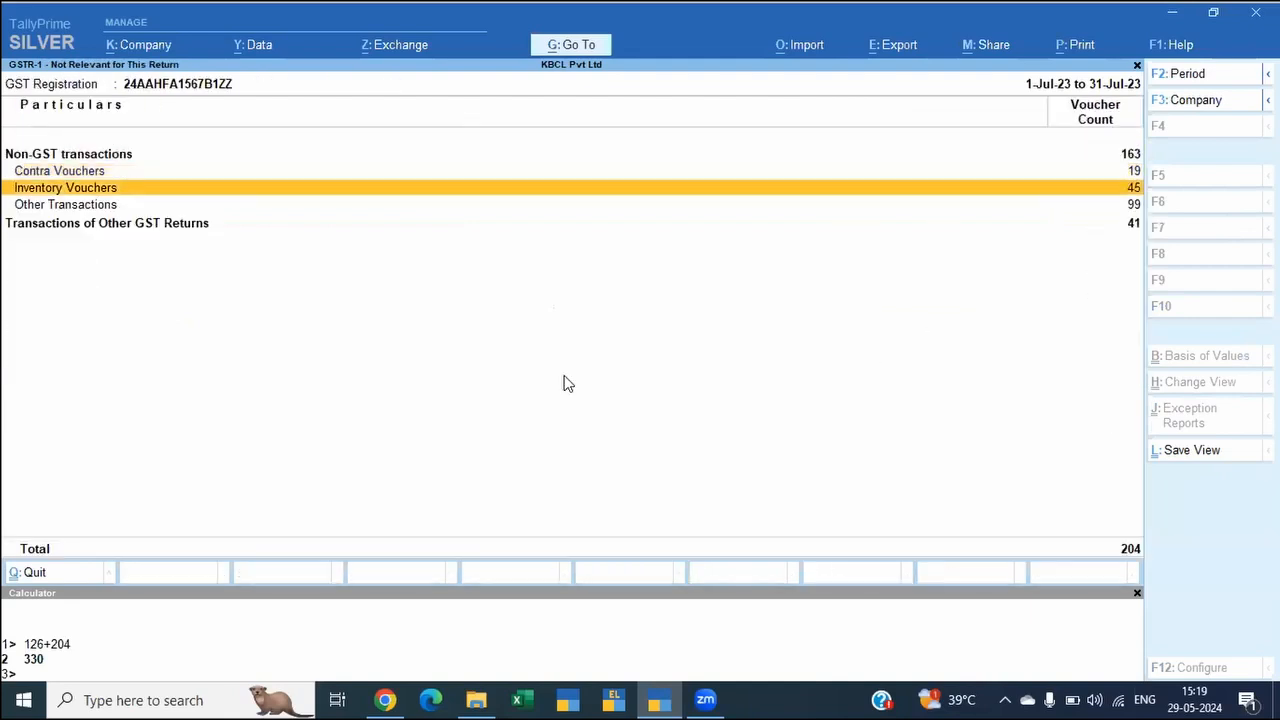
key("Down")
key("Up")
key("Return")
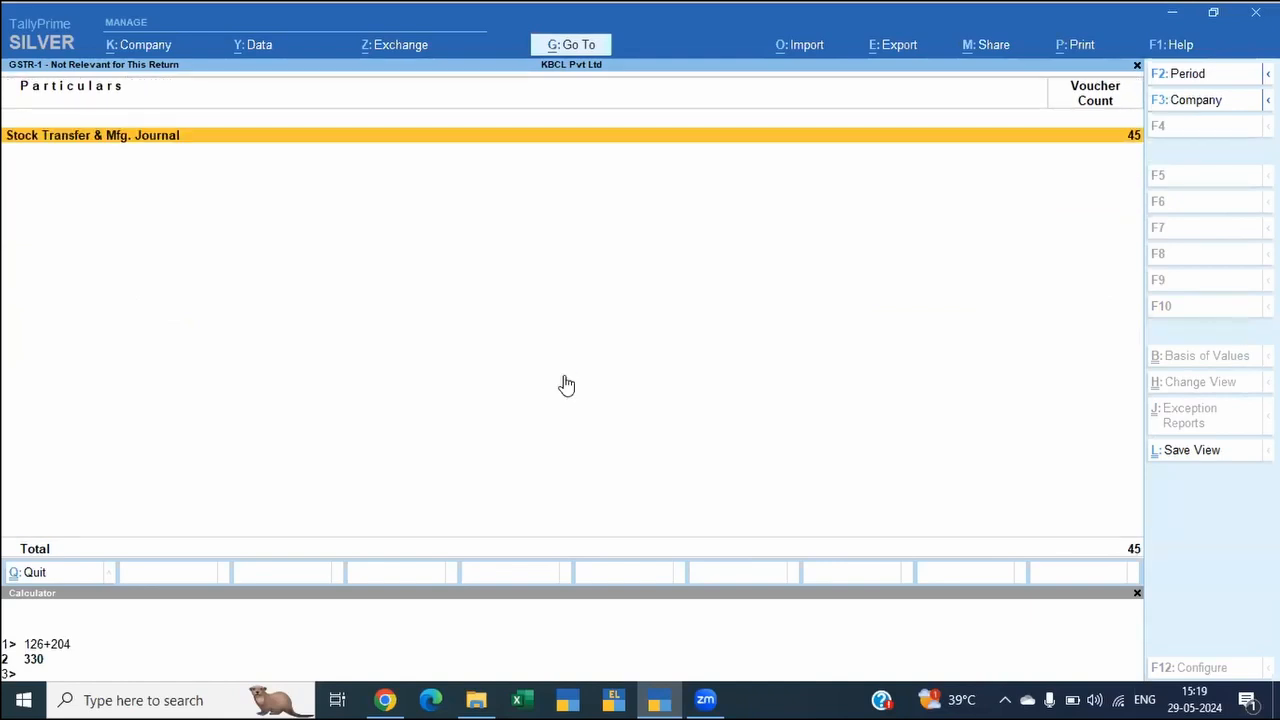
key("Return")
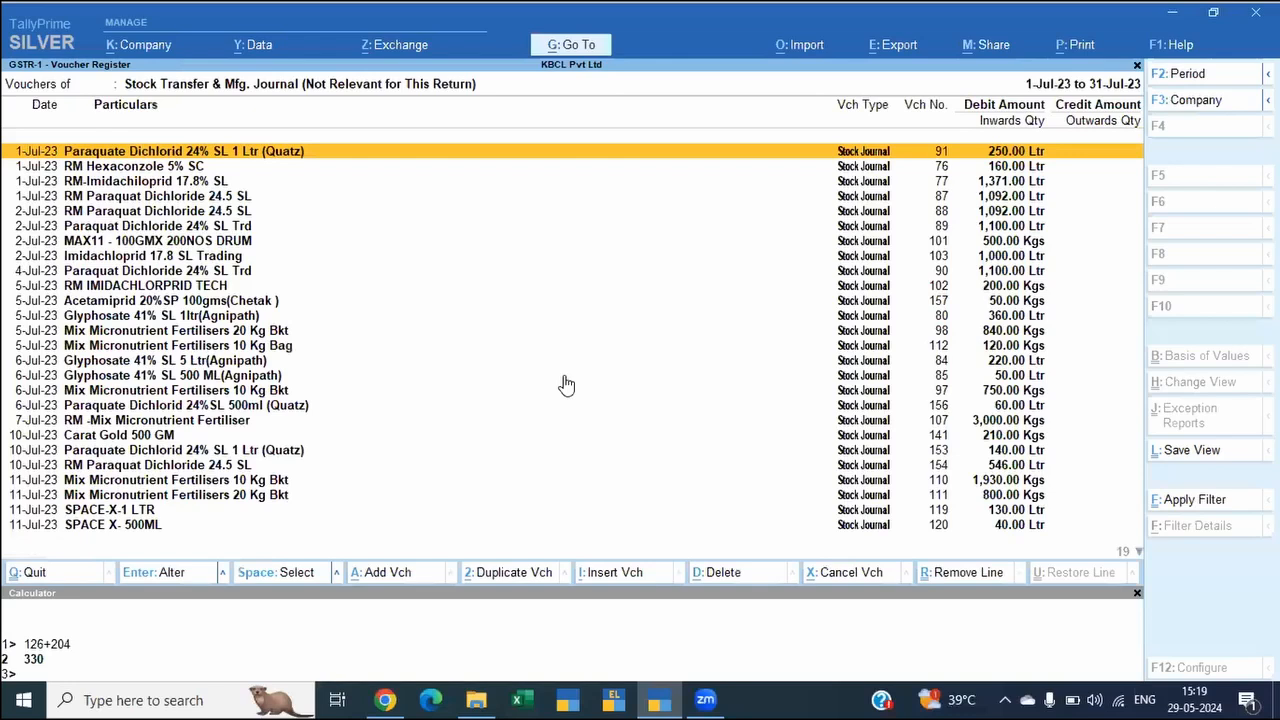
key("End")
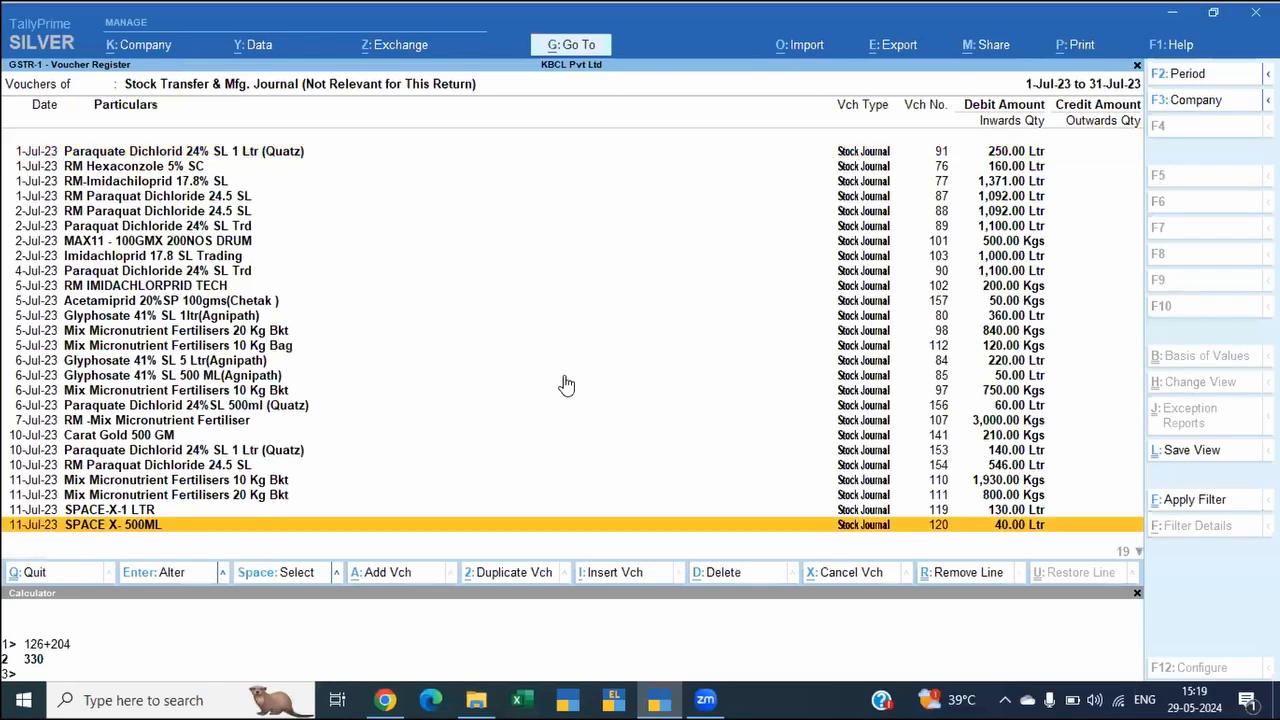
key("Page_Down")
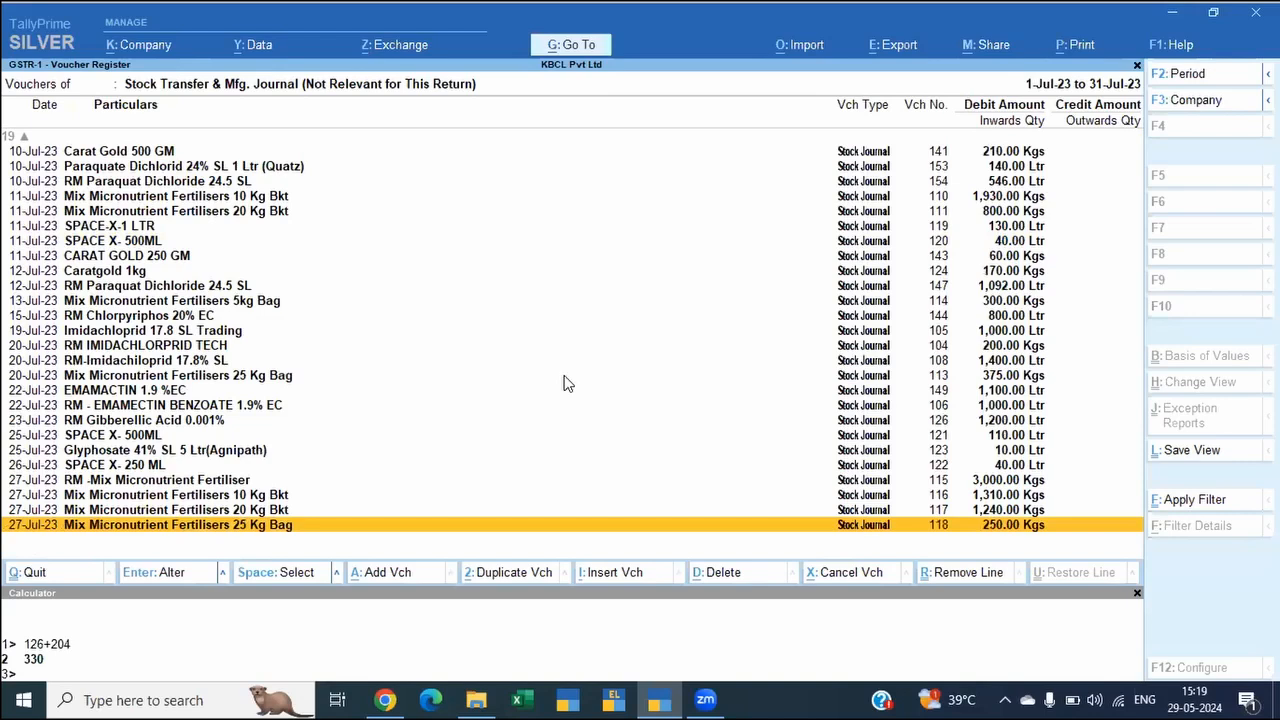
key("Escape")
key("Escape")
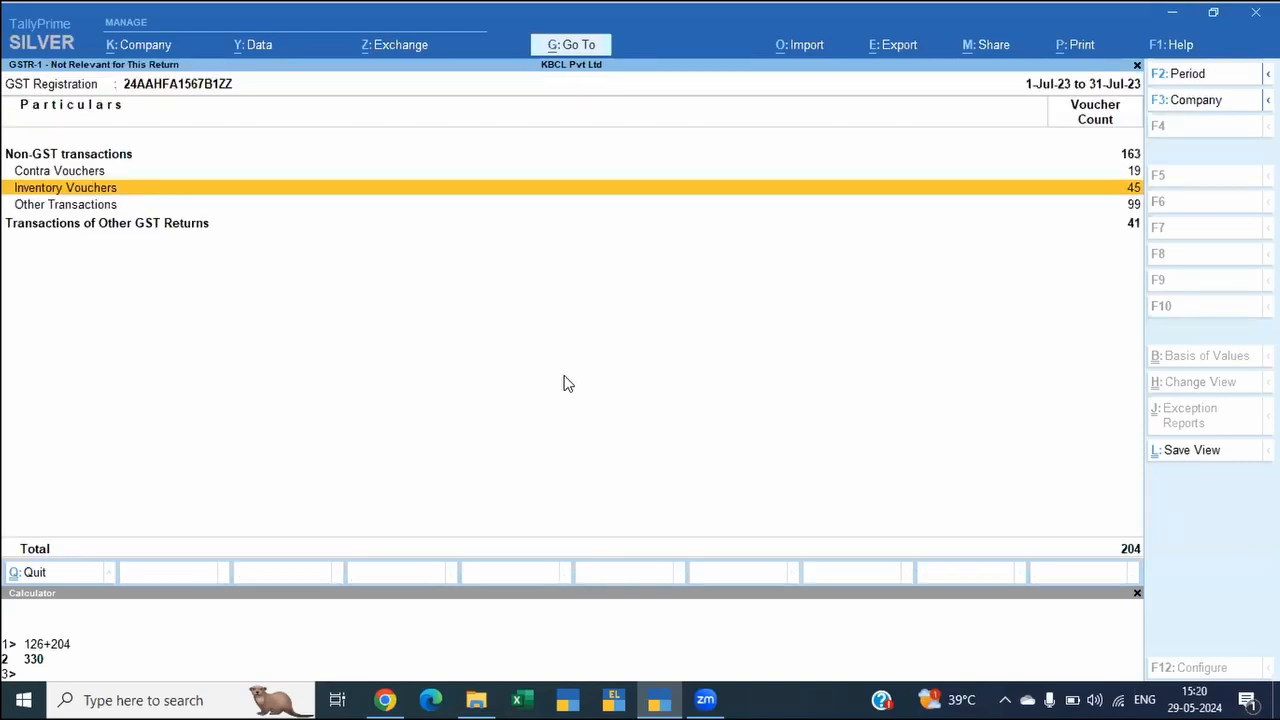
Step: Open Other Transactions among the non-GST transactions and examine its payment, purchase, receipt and sales voucher types
key("Down")
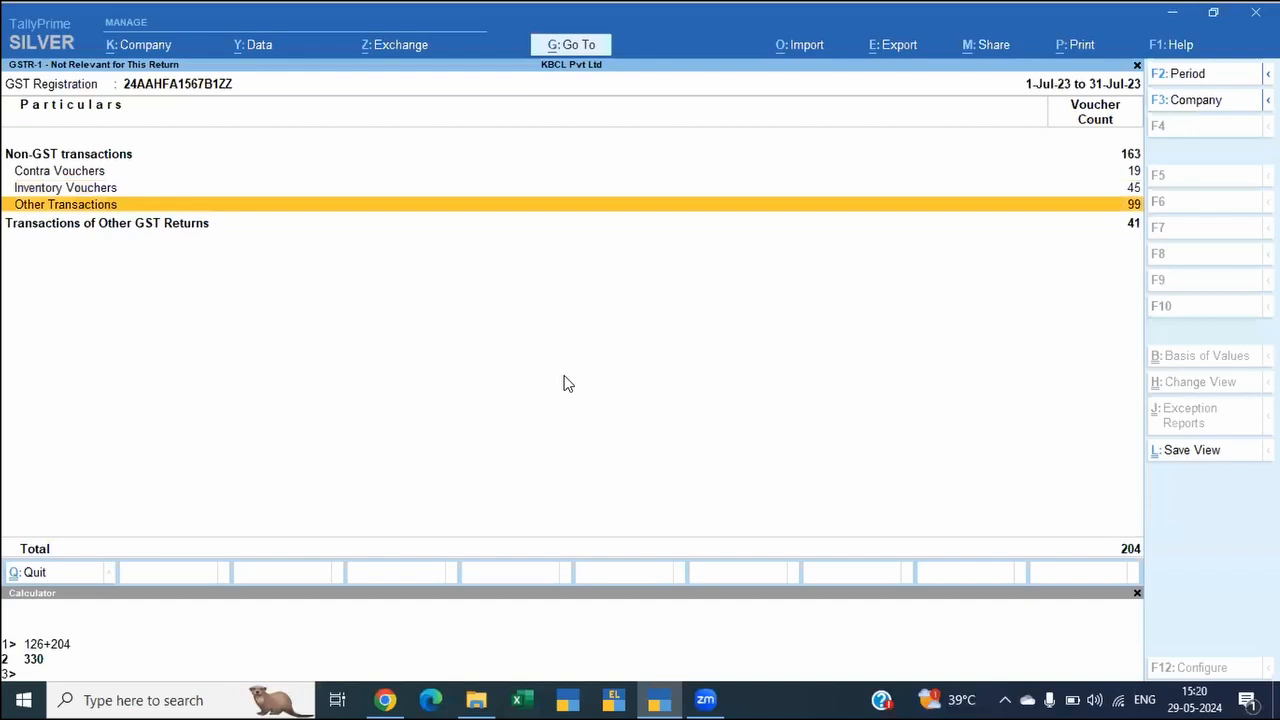
key("Return")
key("Down")
key("Down")
key("Up")
key("Up")
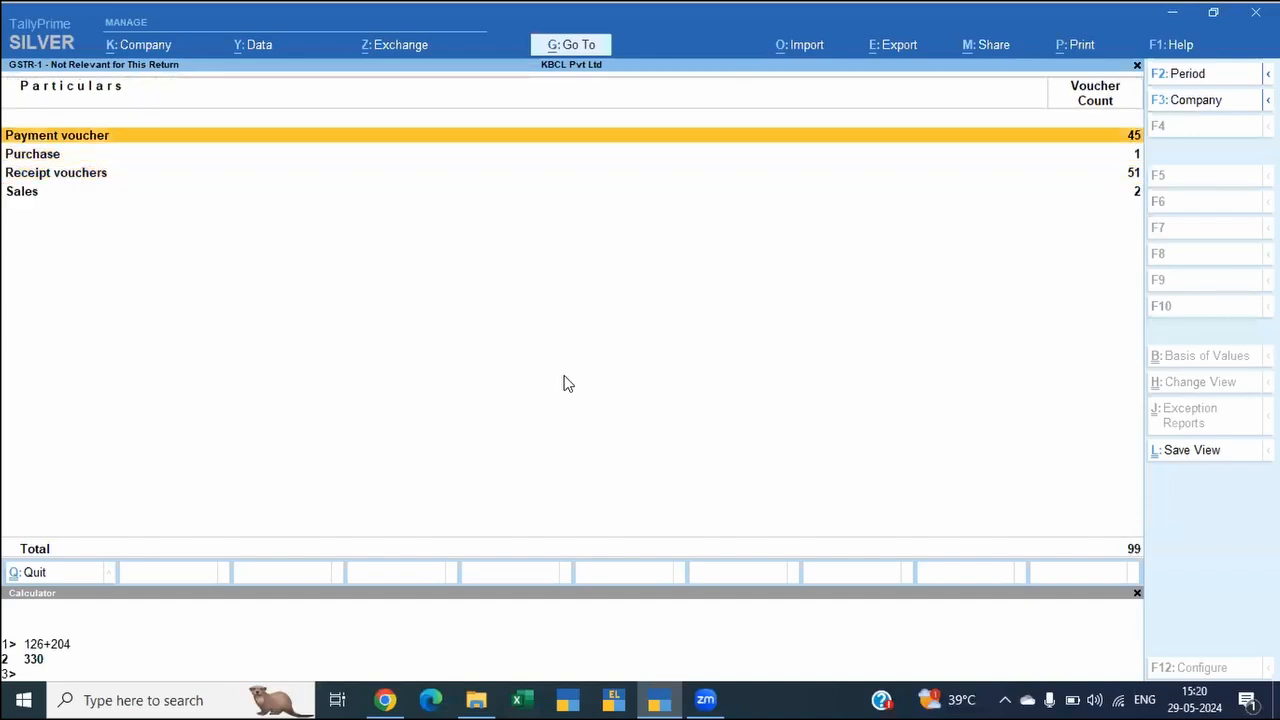
key("Down")
key("Down")
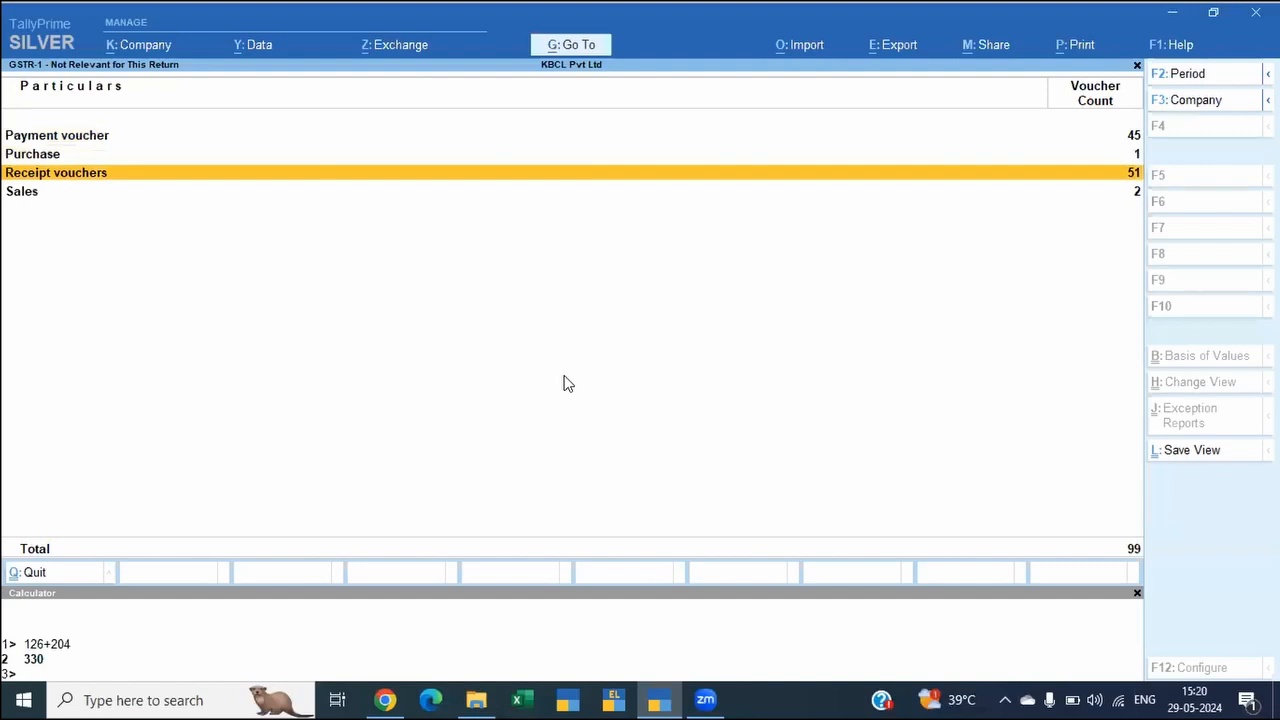
Step: View the Sales vouchers not relevant for this return and return to the GSTR-1 summary
key("Up")
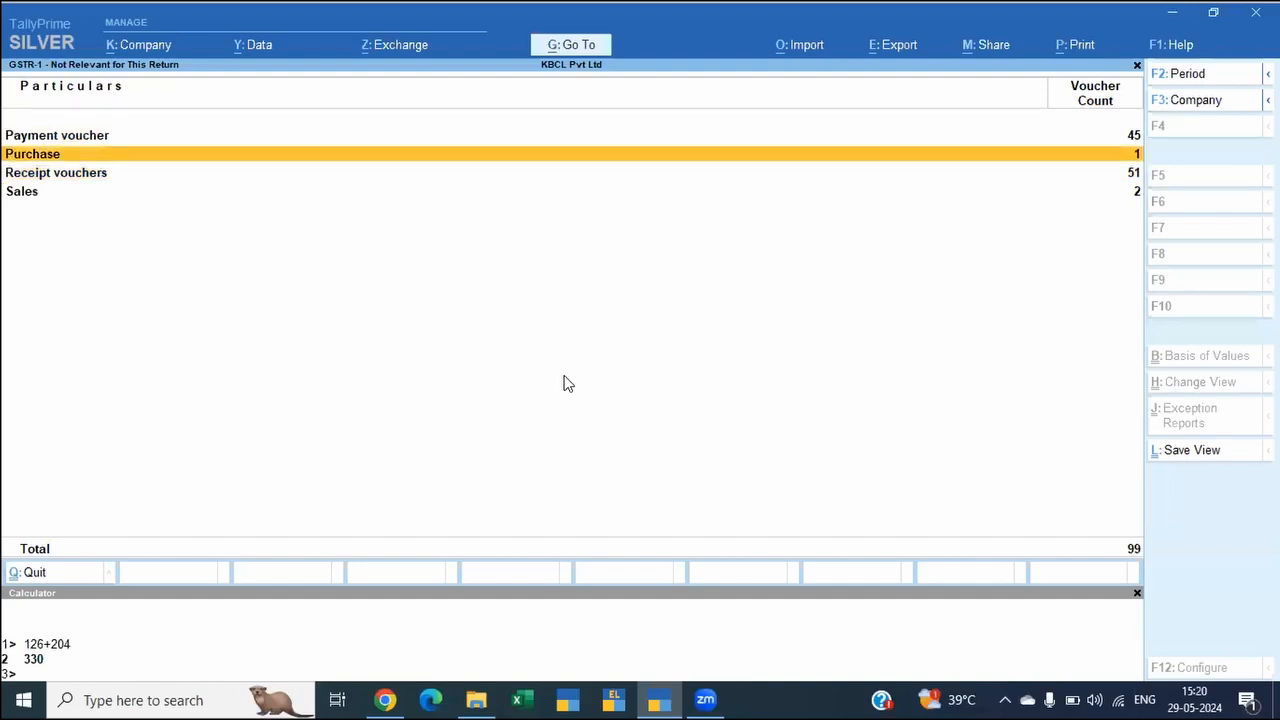
key("Down")
key("Down")
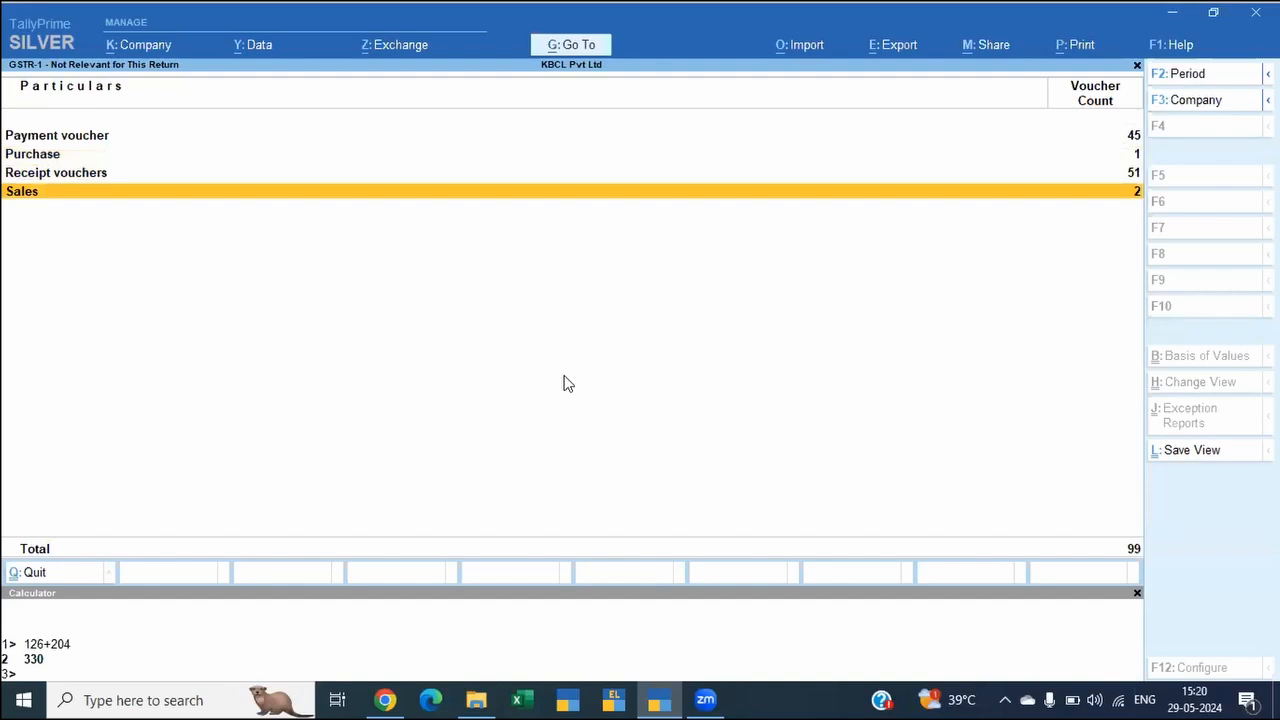
key("Return")
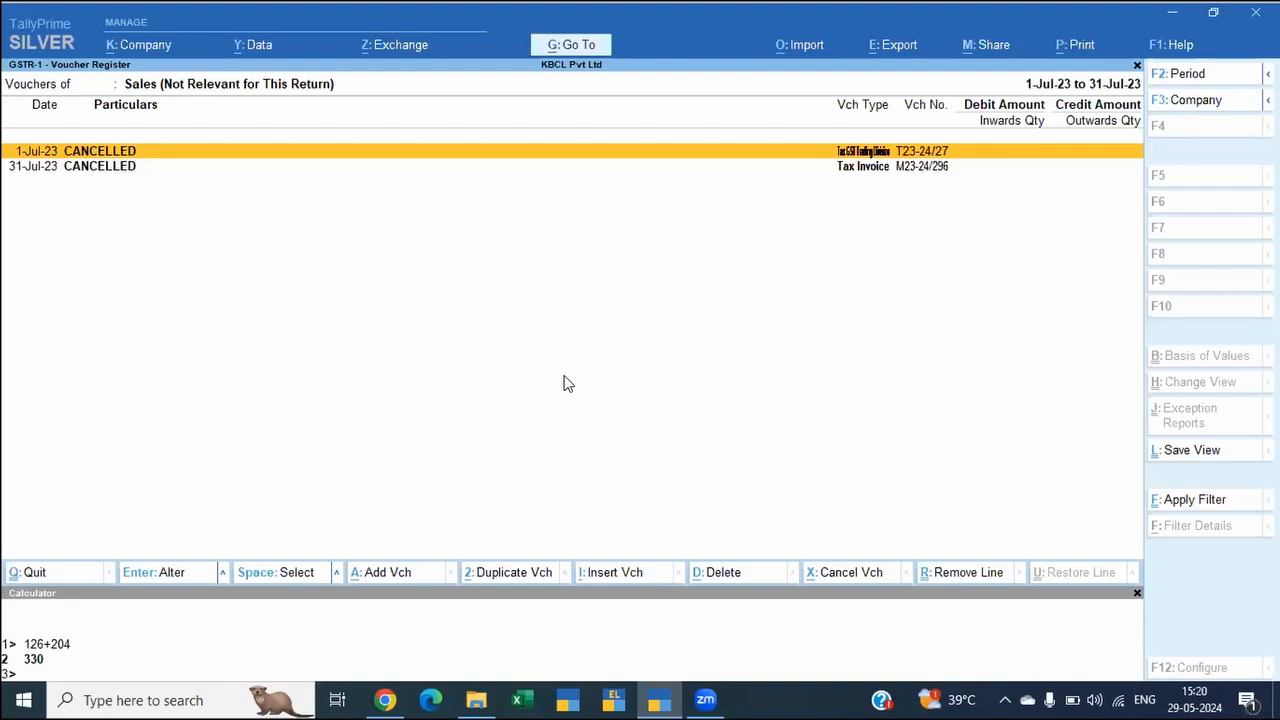
key("Escape")
key("Escape")
key("Escape")
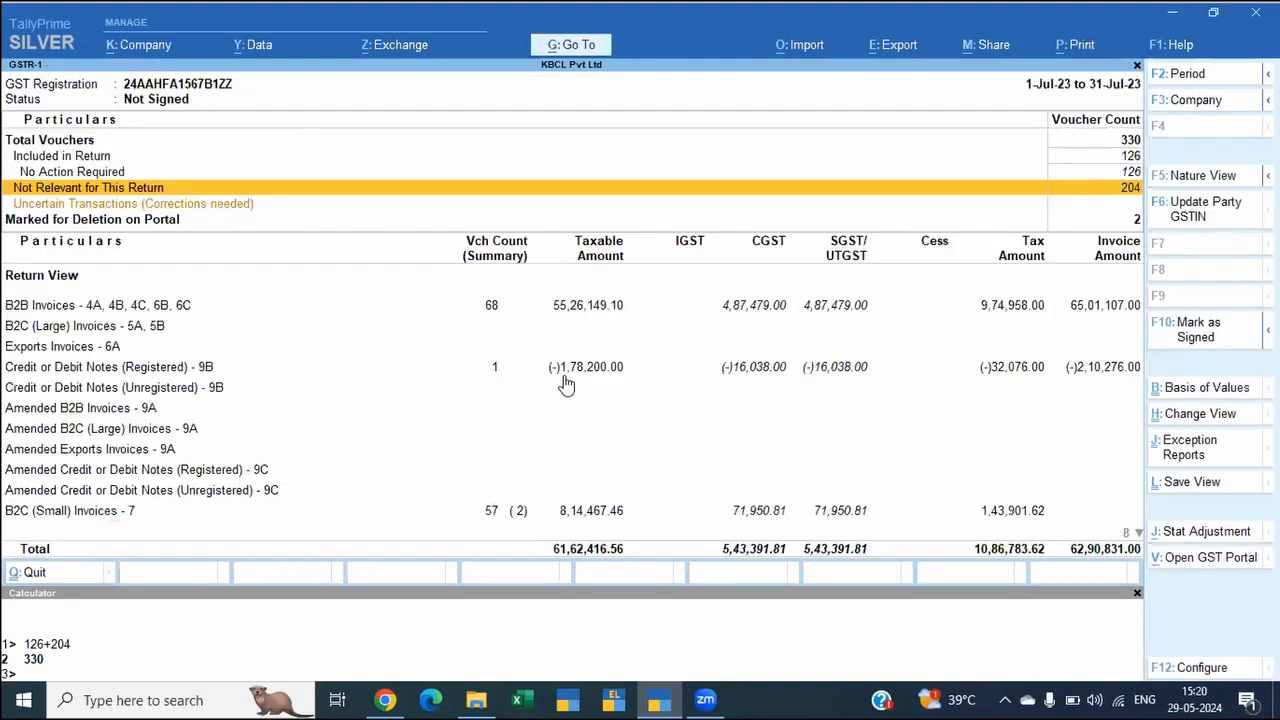
Step: Open the B2B Invoices section and drill down to the vouchers of Gujarat State Co Op MKTG Fed Ltd
key("Down")
key("Down")
key("Down")
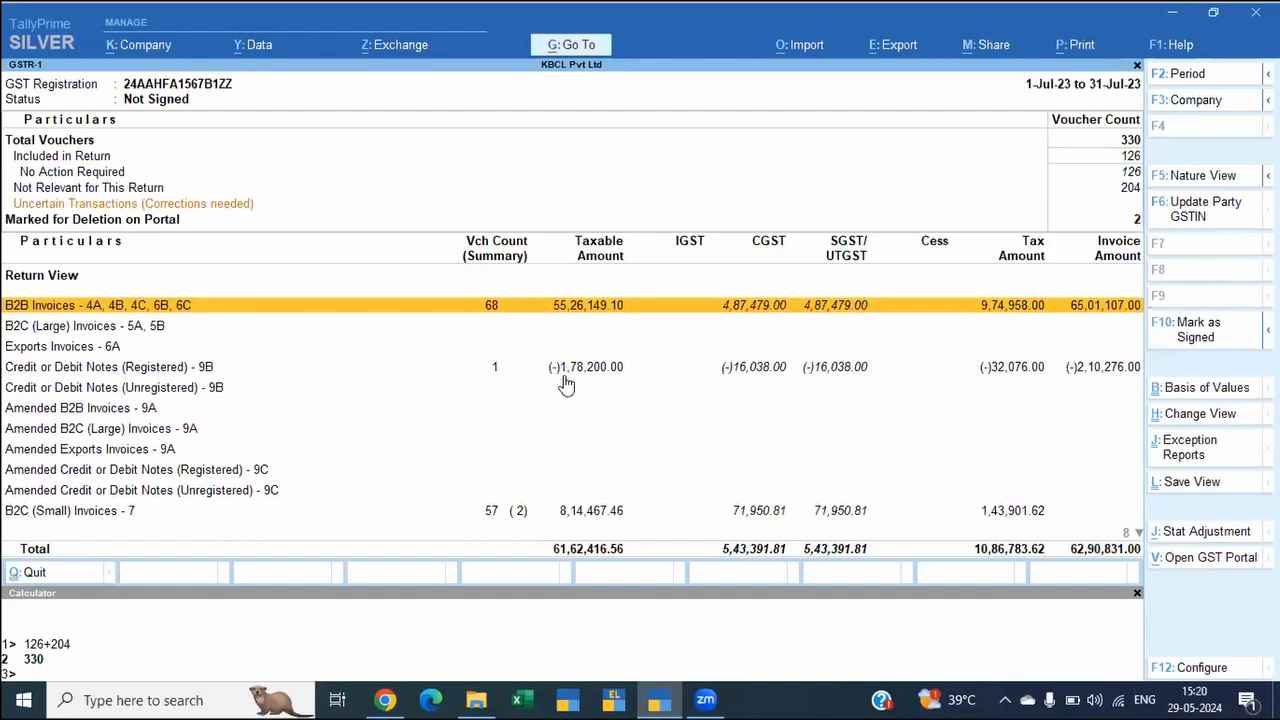
key("Return")
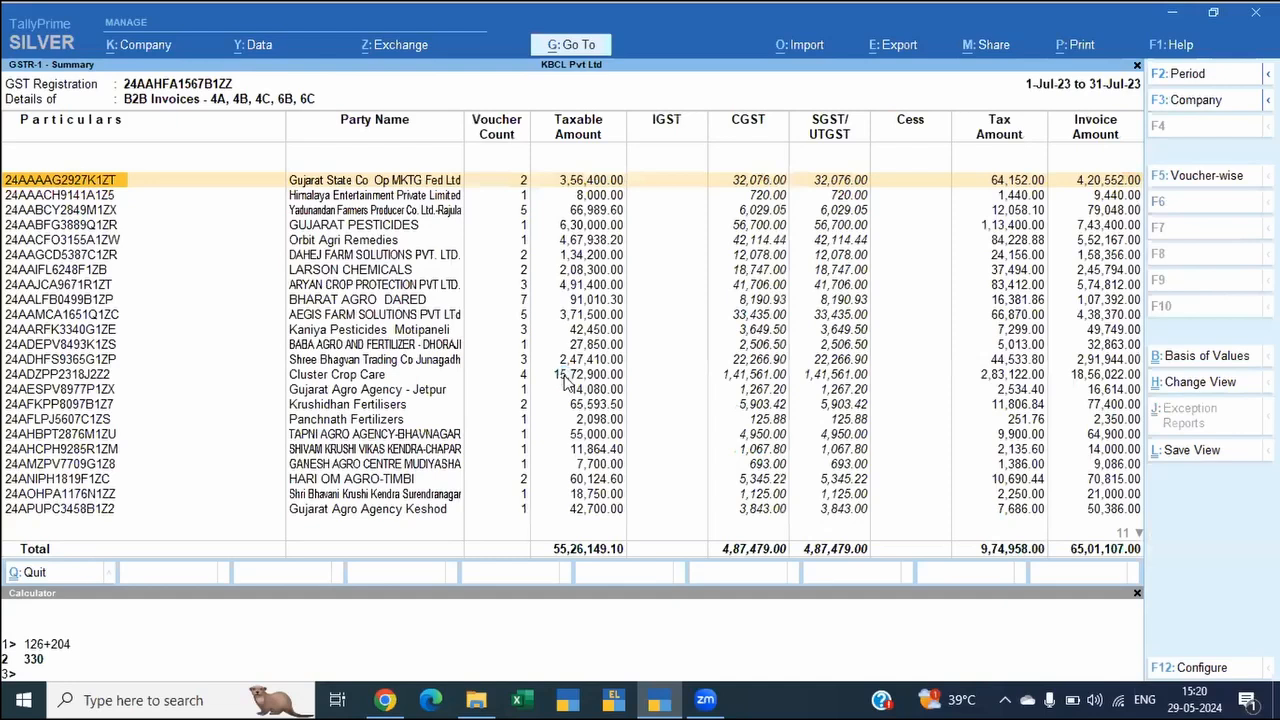
key("Return")
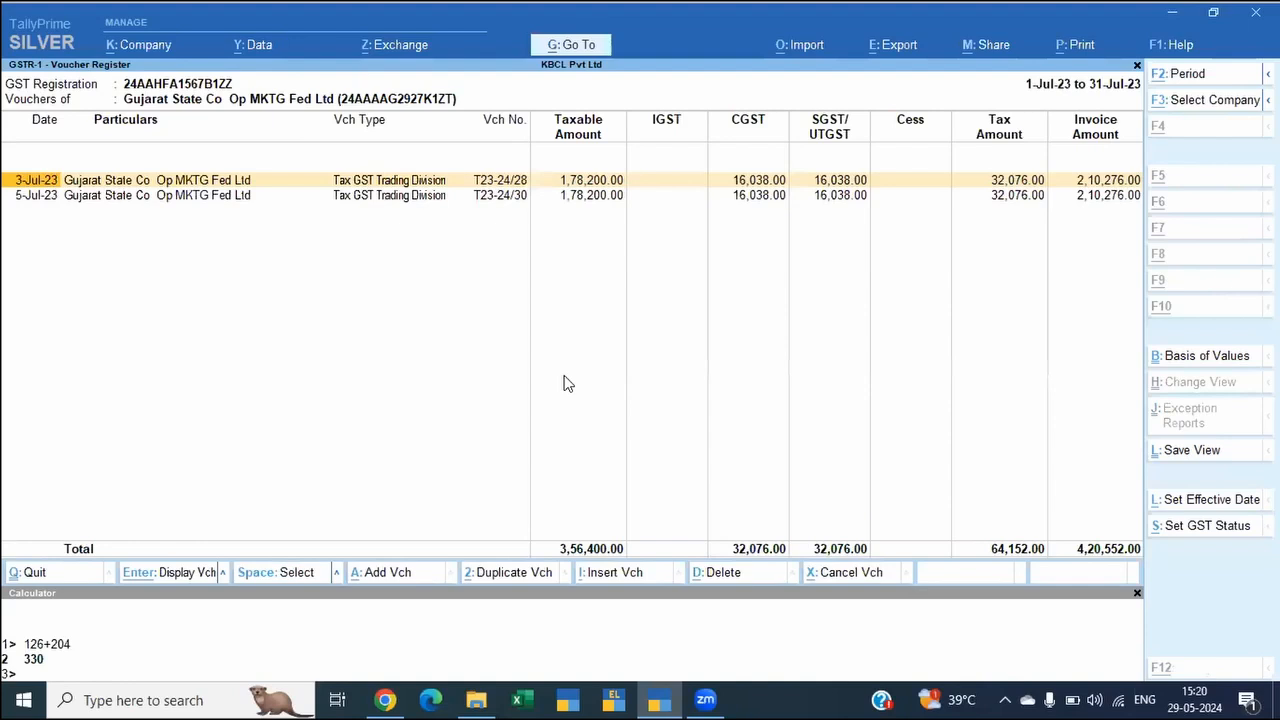
Step: Set the GST status of the party's 3-Jul-23 voucher to Excluded
key("alt+s")
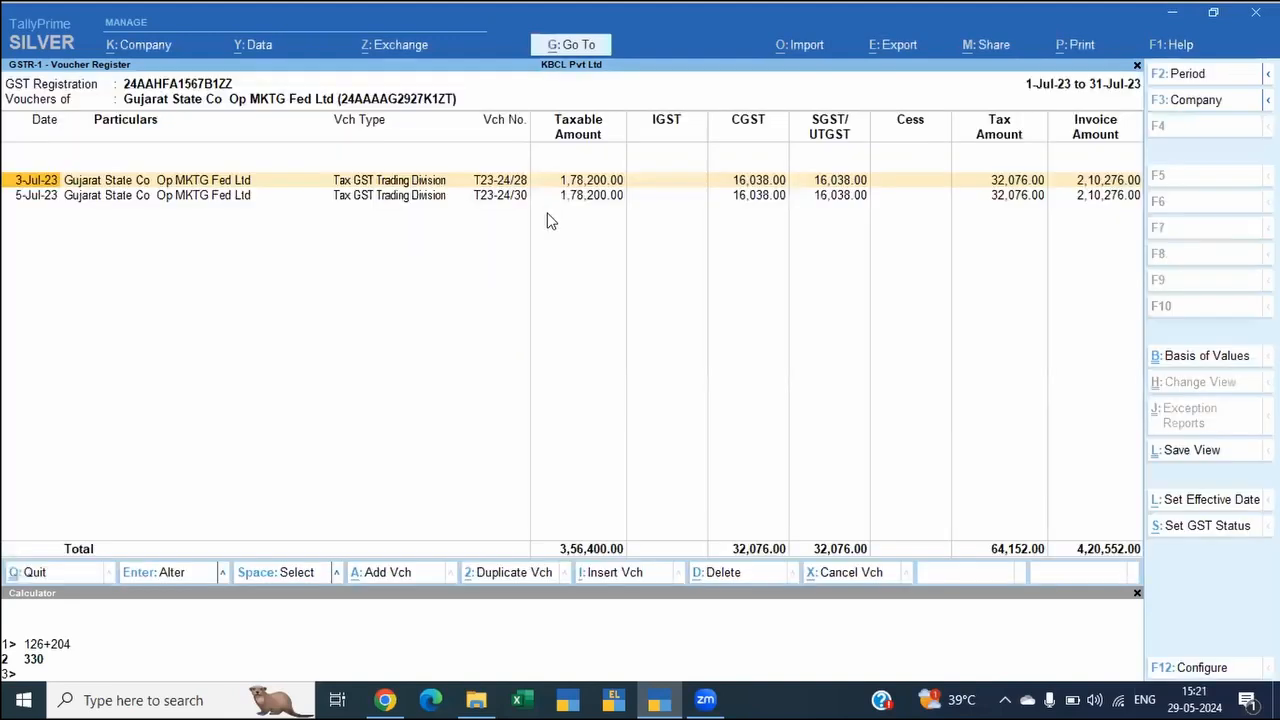
key("space")
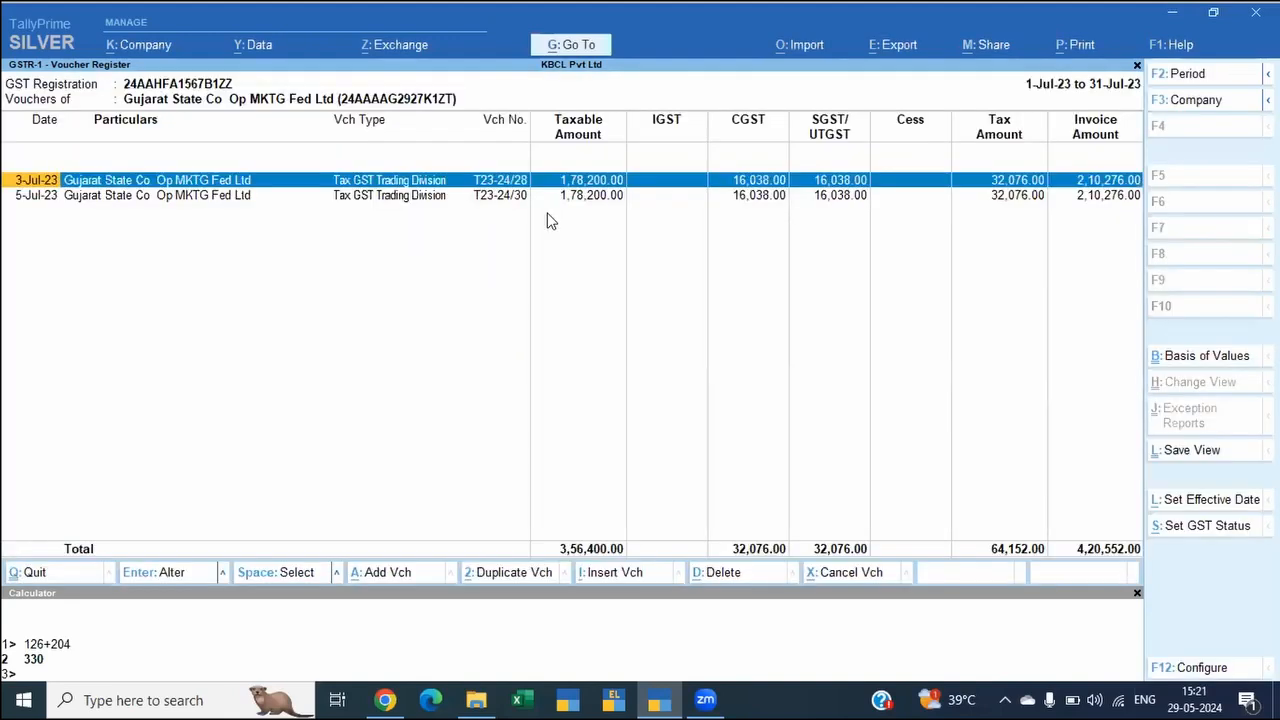
key("alt+s")
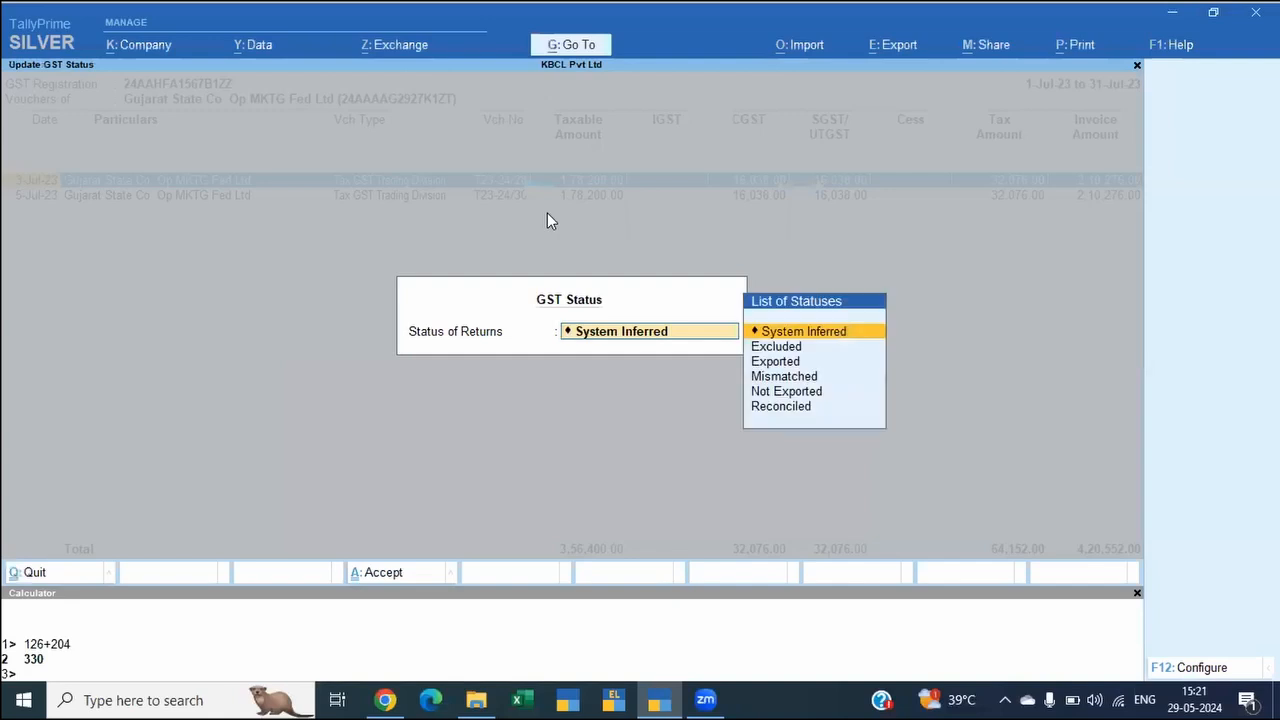
key("Down")
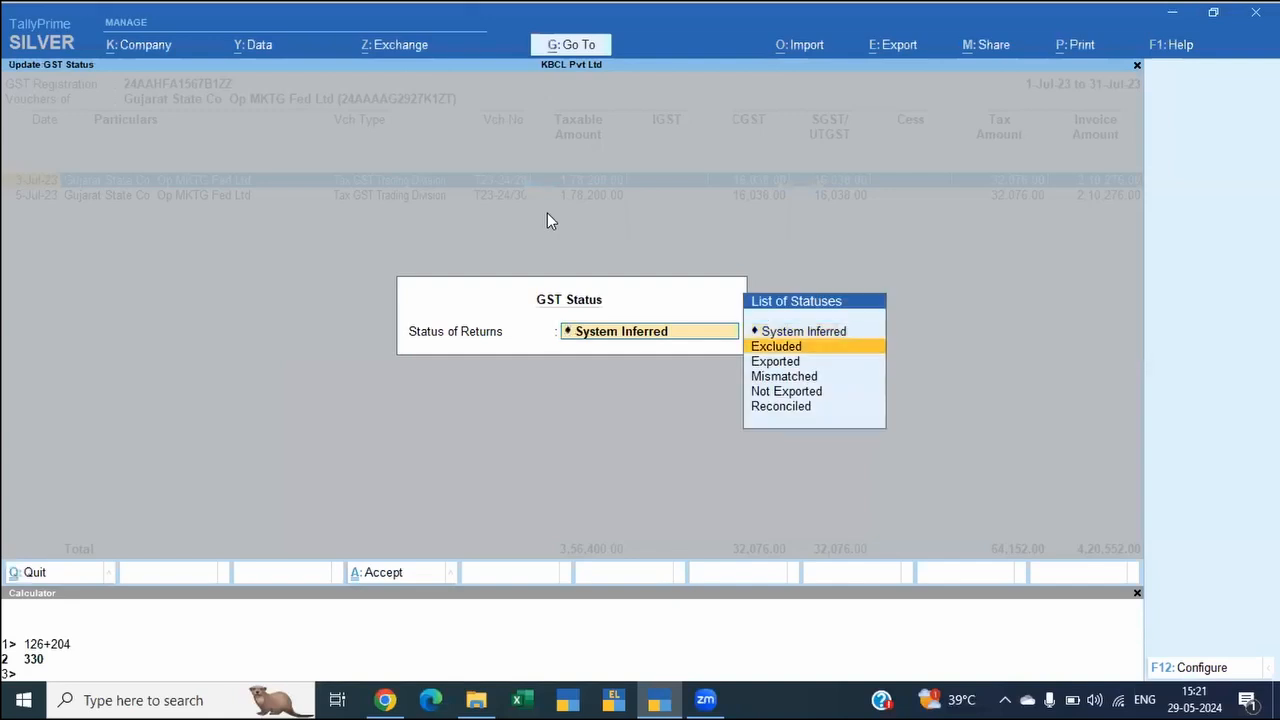
key("Return")
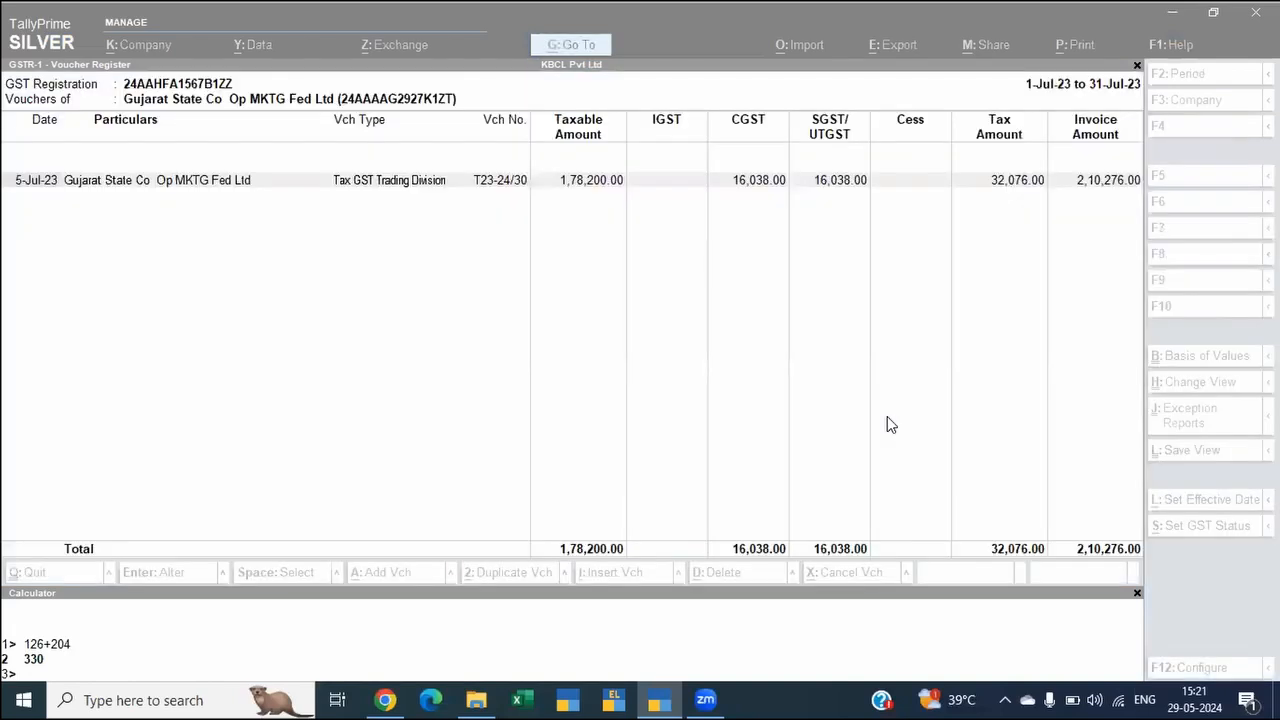
left_click(395, 351)
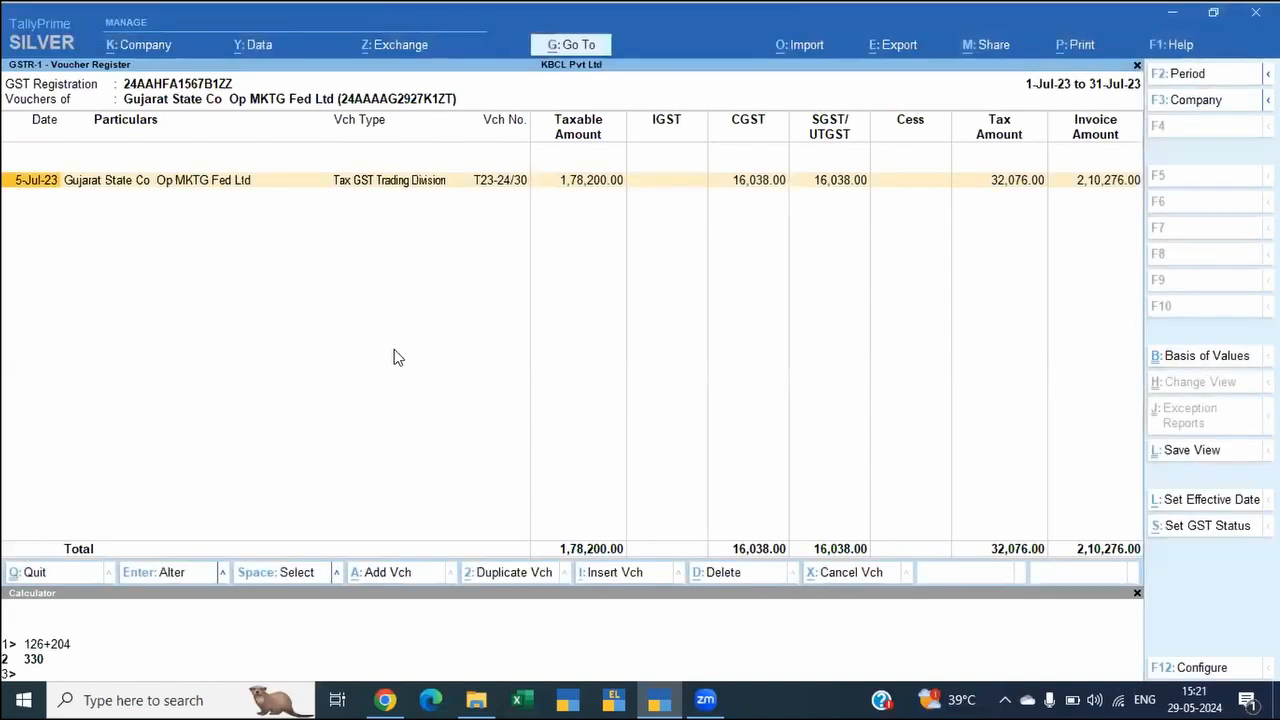
Step: Return to the GSTR-1 summary and look over the vouchers marked for deletion on the portal
key("alt+Tab")
left_click(377, 222)
key("Escape")
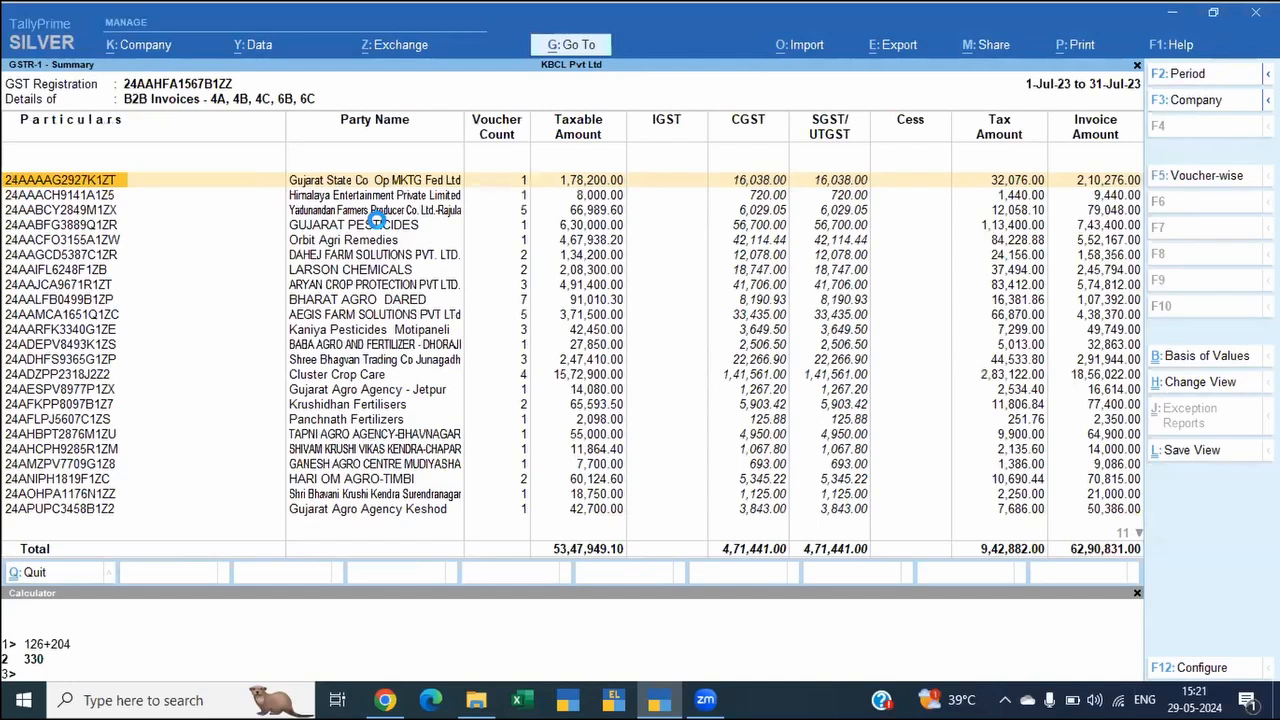
key("Escape")
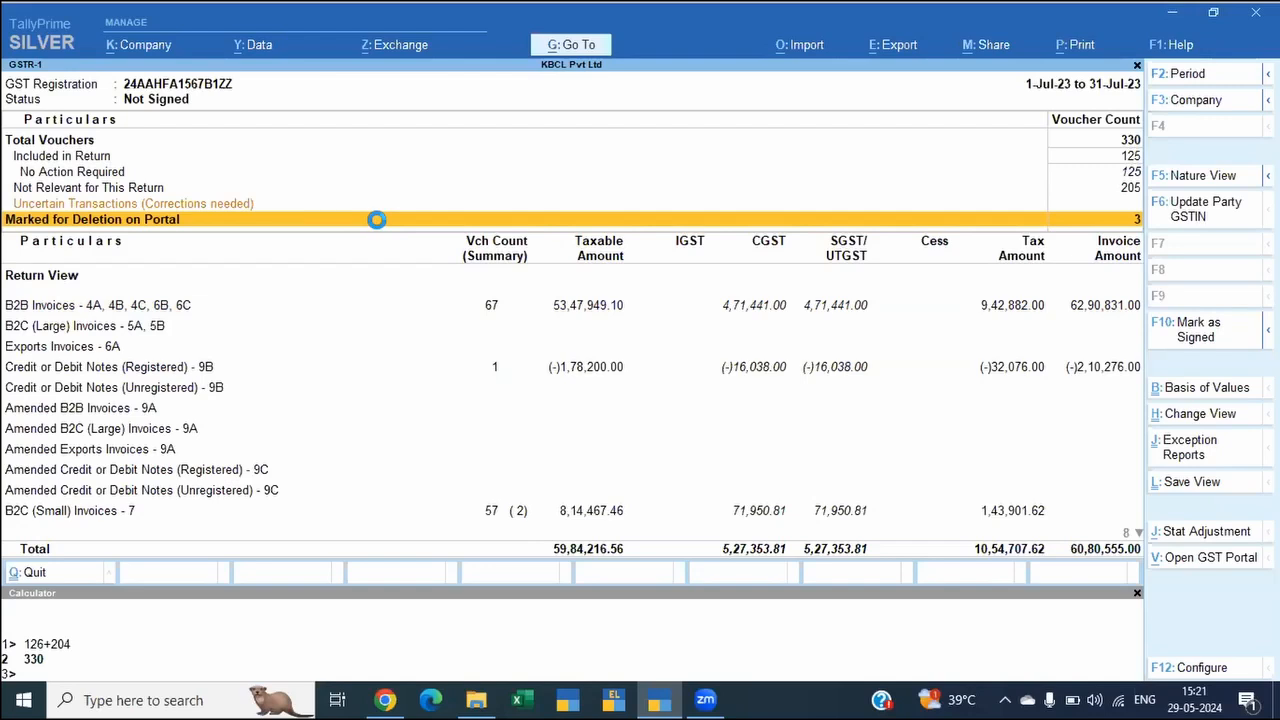
left_click(377, 219)
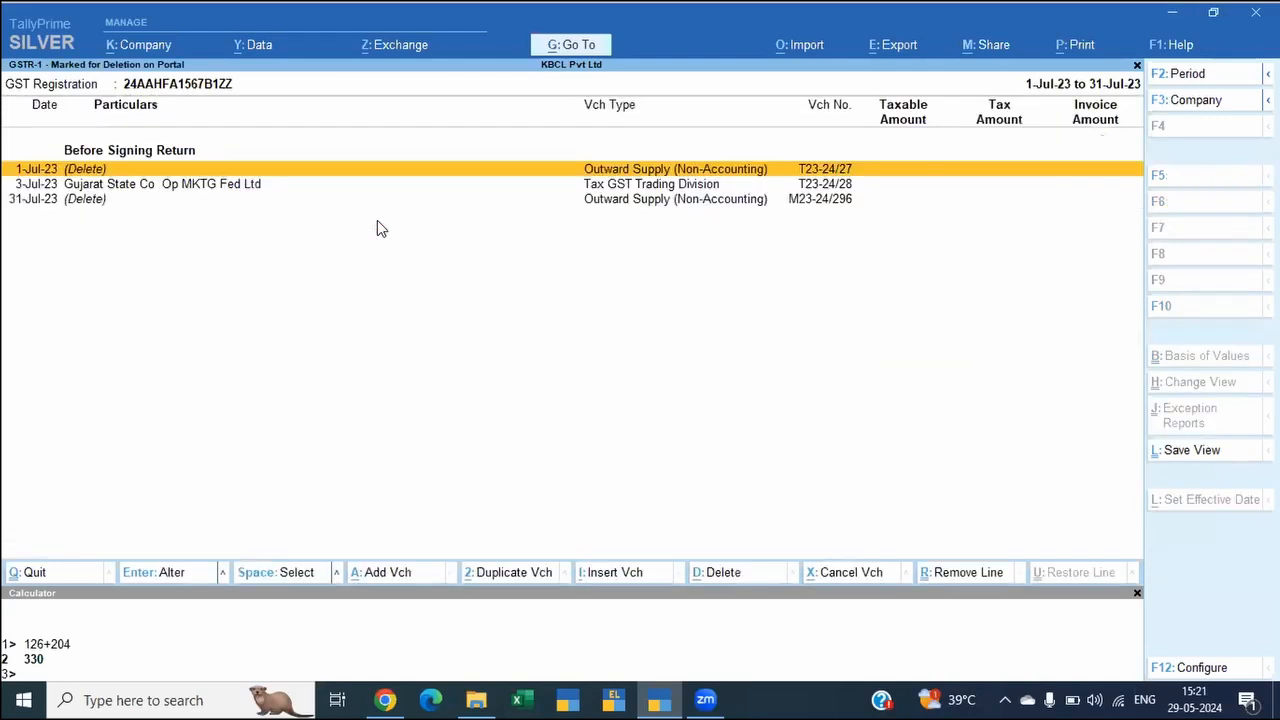
key("Down")
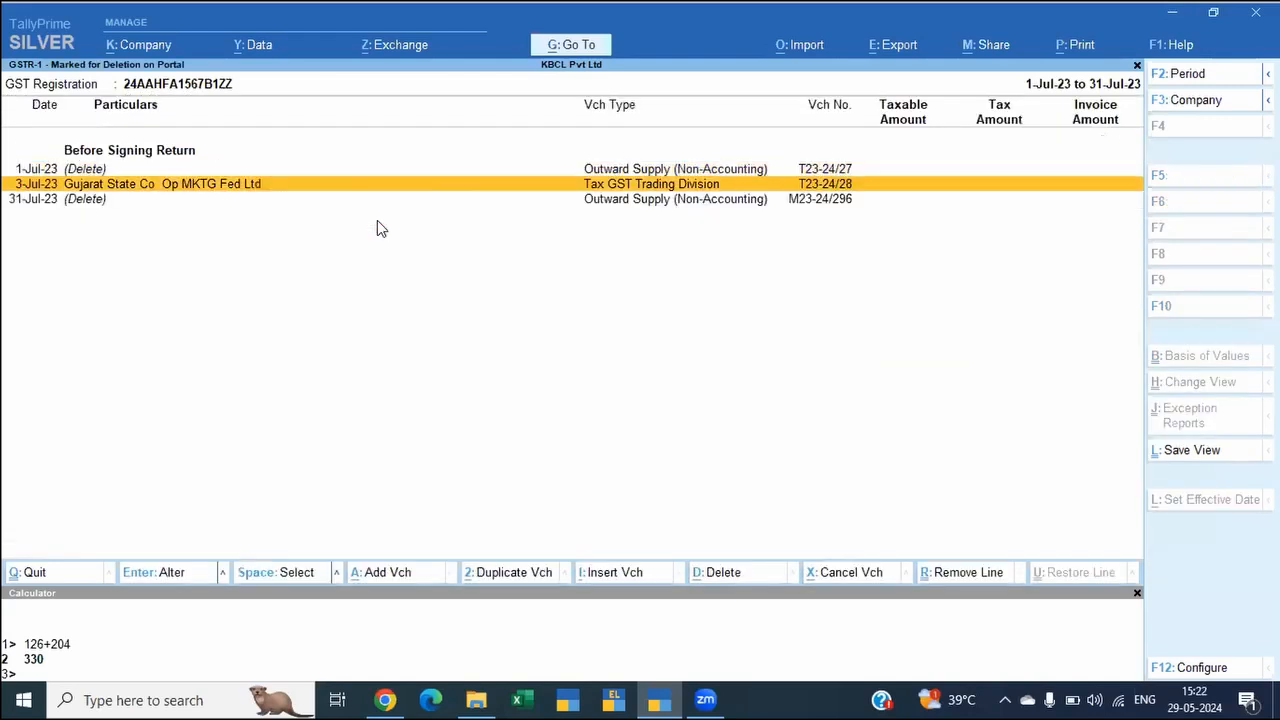
key("Escape")
Step: Open Other Transactions under Not Relevant for This Return and look through its voucher types to Sales
key("Up")
key("Up")
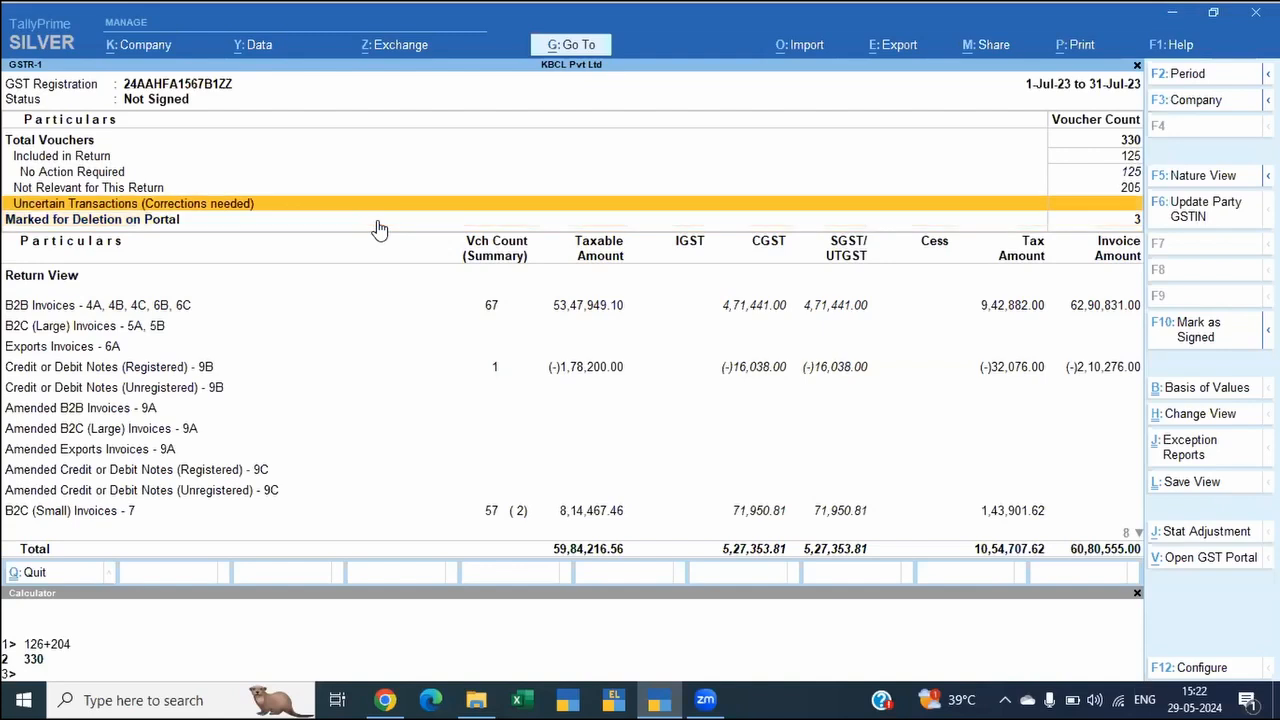
left_click(376, 219)
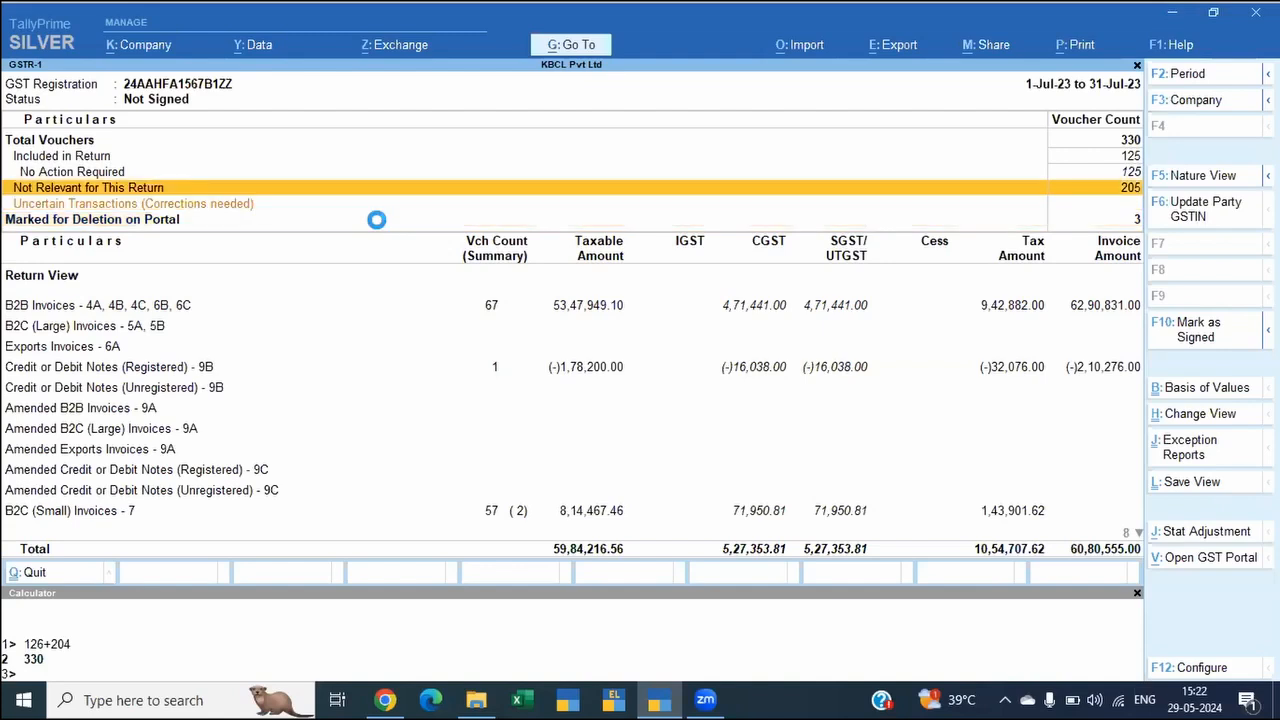
key("Down")
key("Down")
key("Down")
key("Down")
left_click(379, 229)
key("Down")
key("Down")
key("Down")
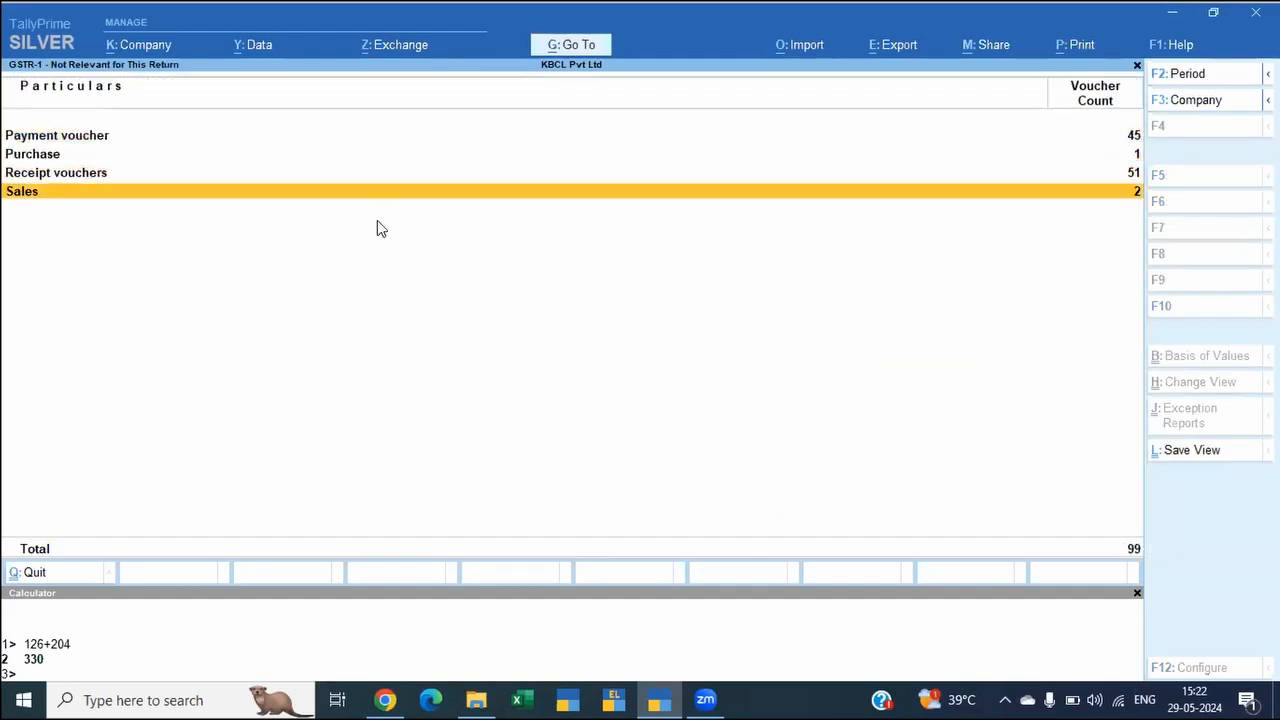
Step: View the Manually Excluded Transactions with the voucher's tax details shown, and return to the GSTR-1 summary
key("Escape")
key("Up")
key("Up")
key("Up")
key("Up")
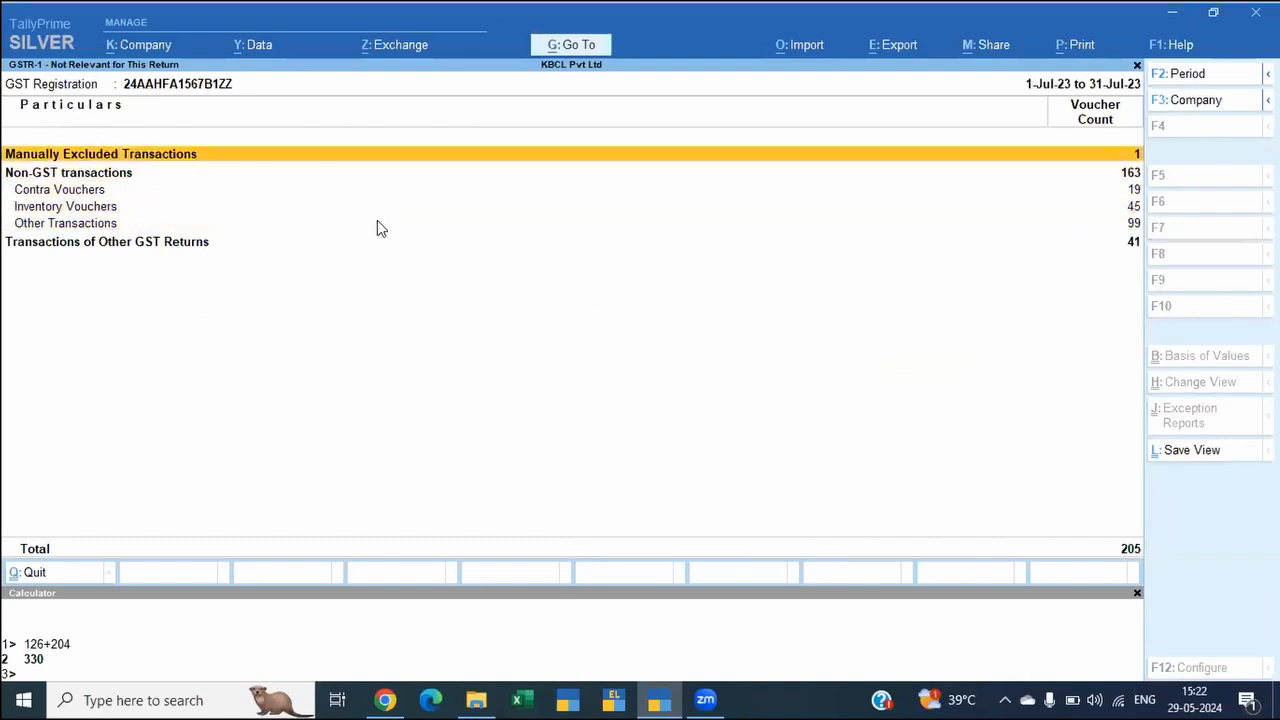
key("Return")
key("alt+F5")
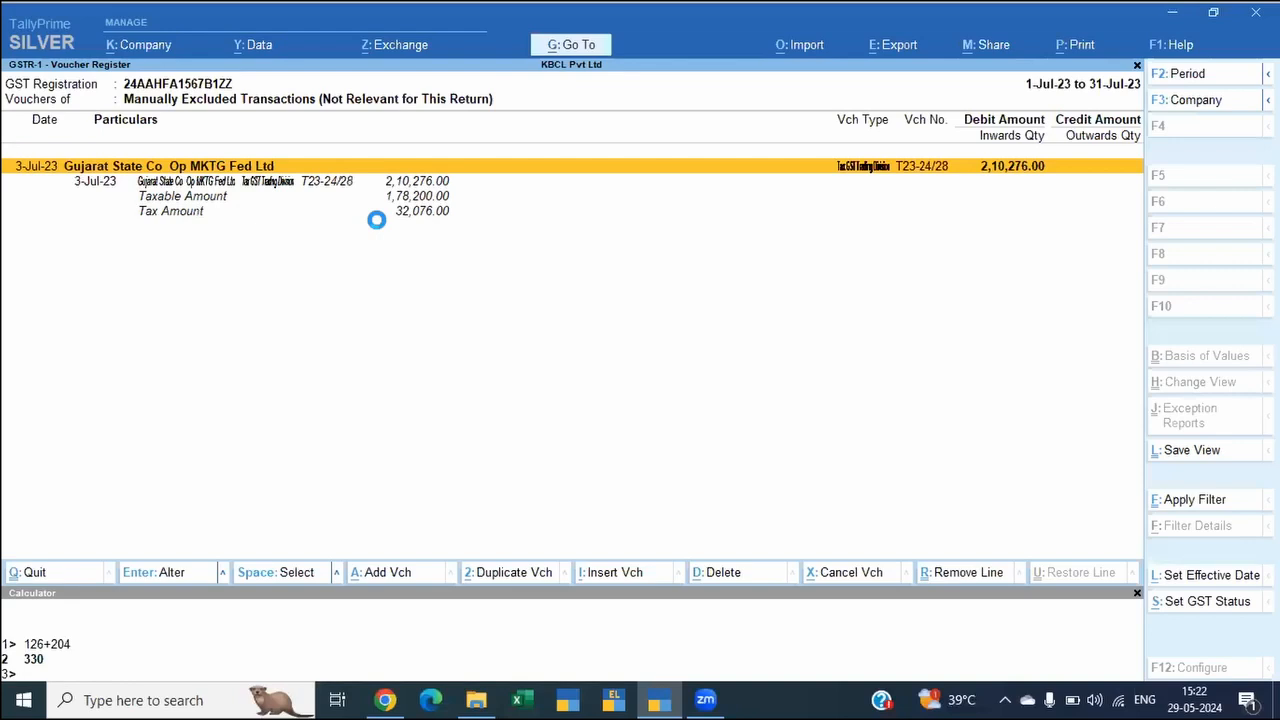
key("Escape")
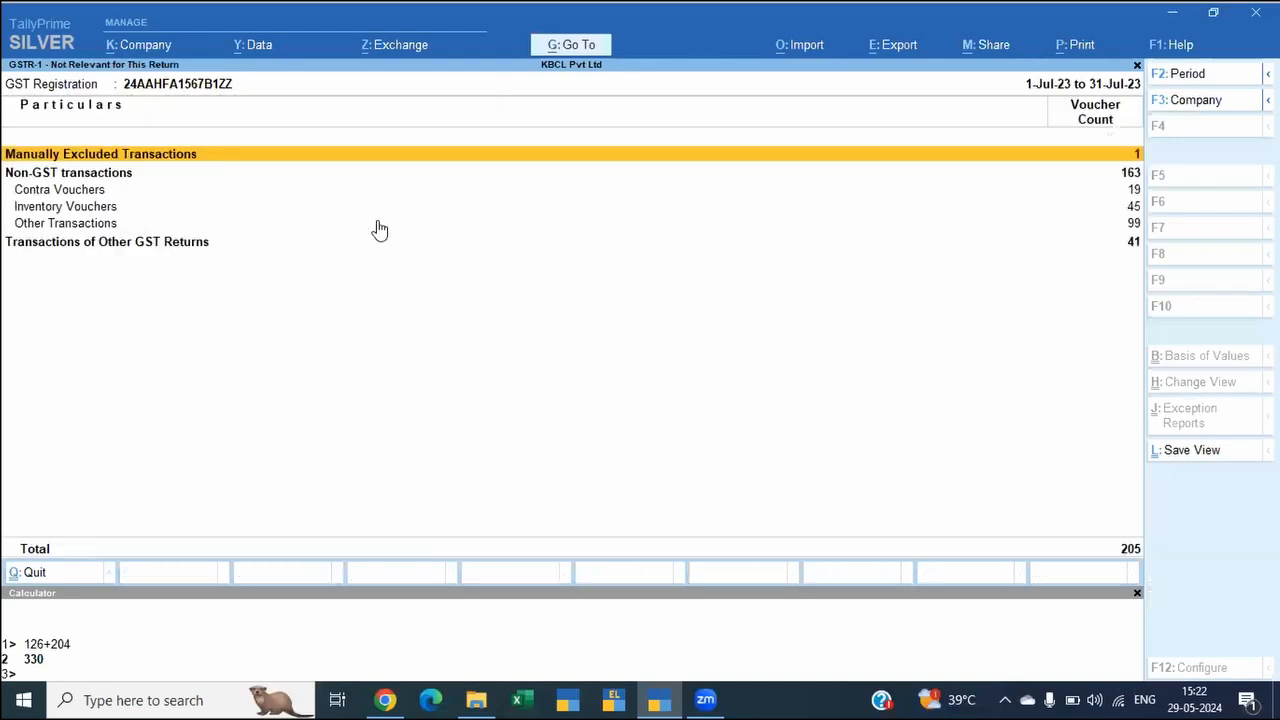
key("Escape")
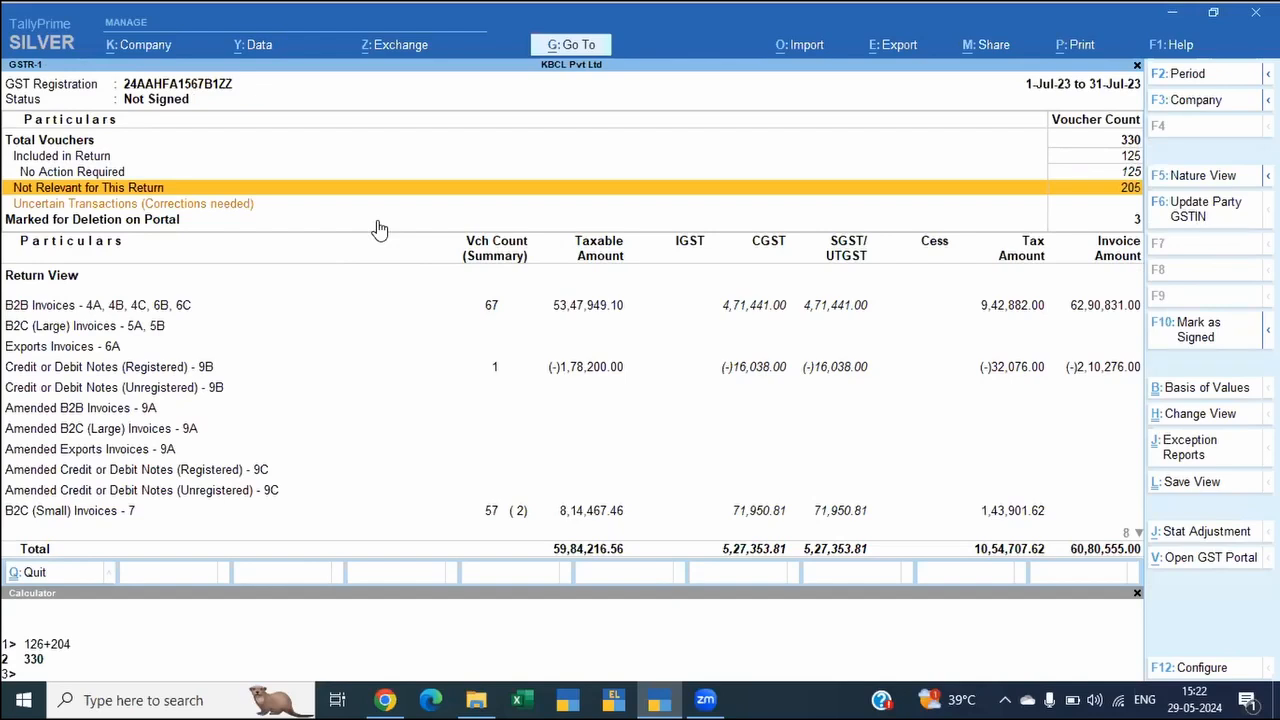
Step: Set the GST status of the manually excluded 3-Jul-23 voucher back to System Inferred and return to the category breakdown
key("Return")
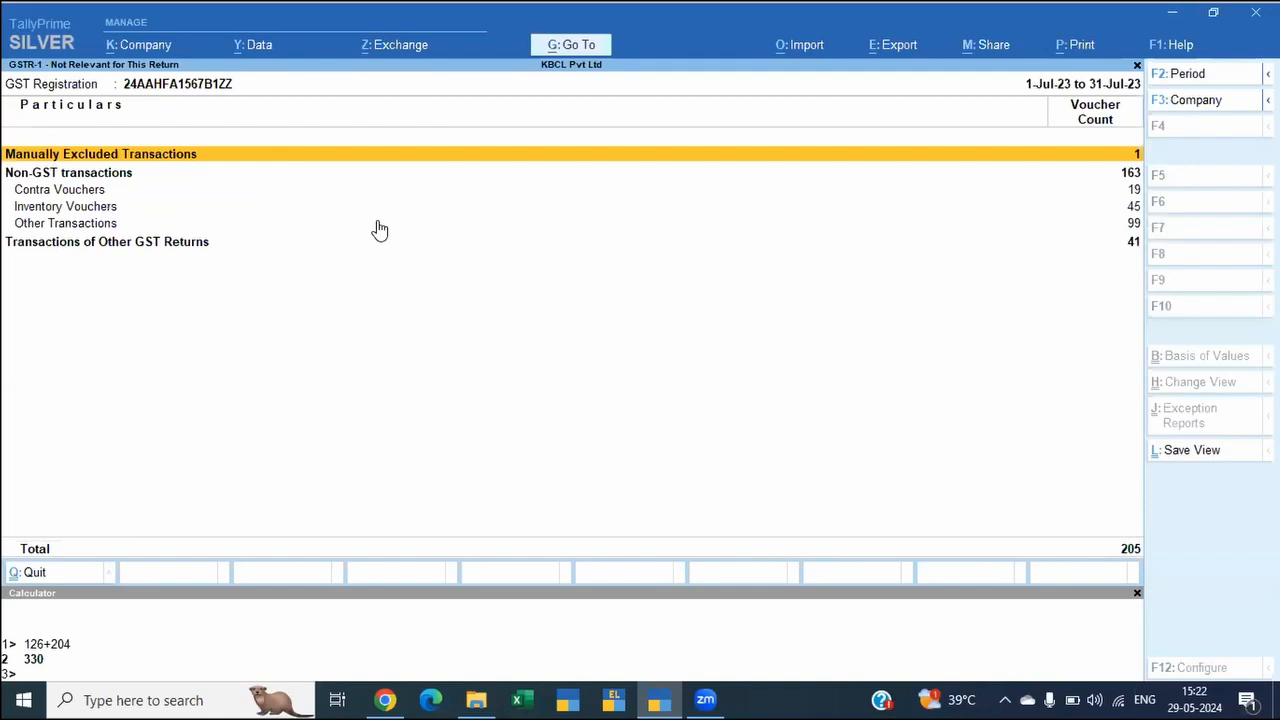
key("Return")
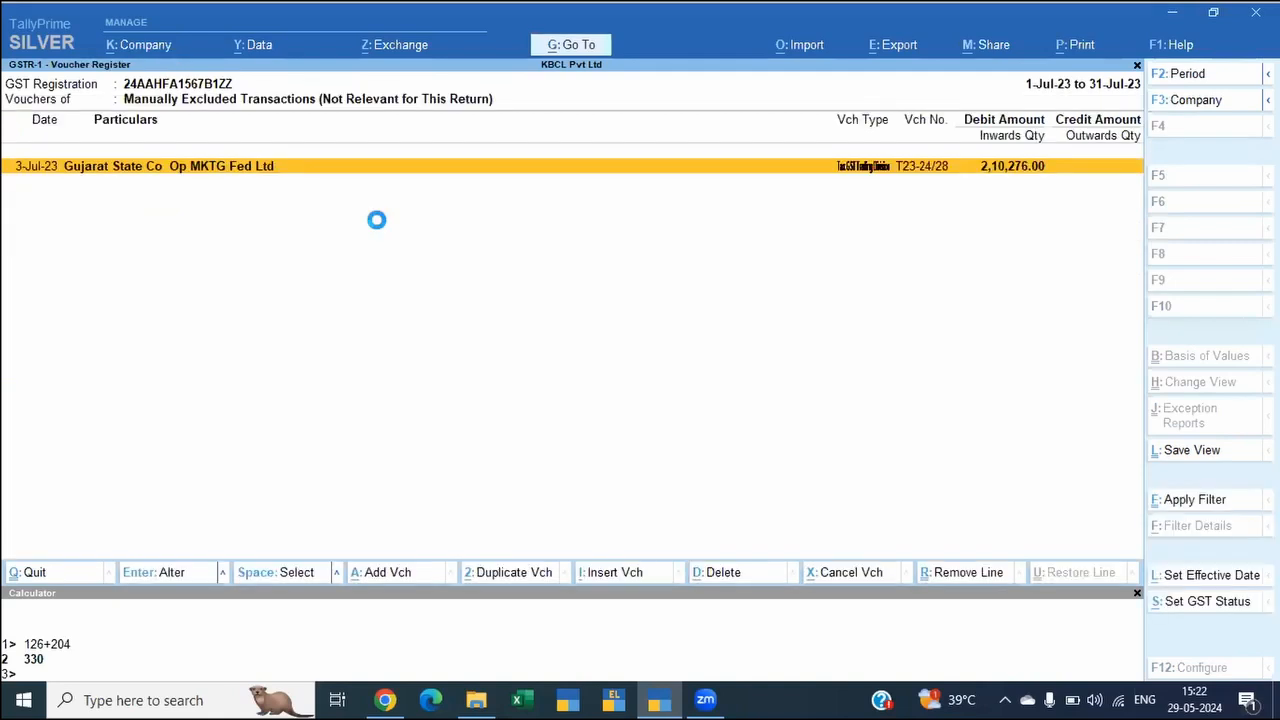
key("alt+s")
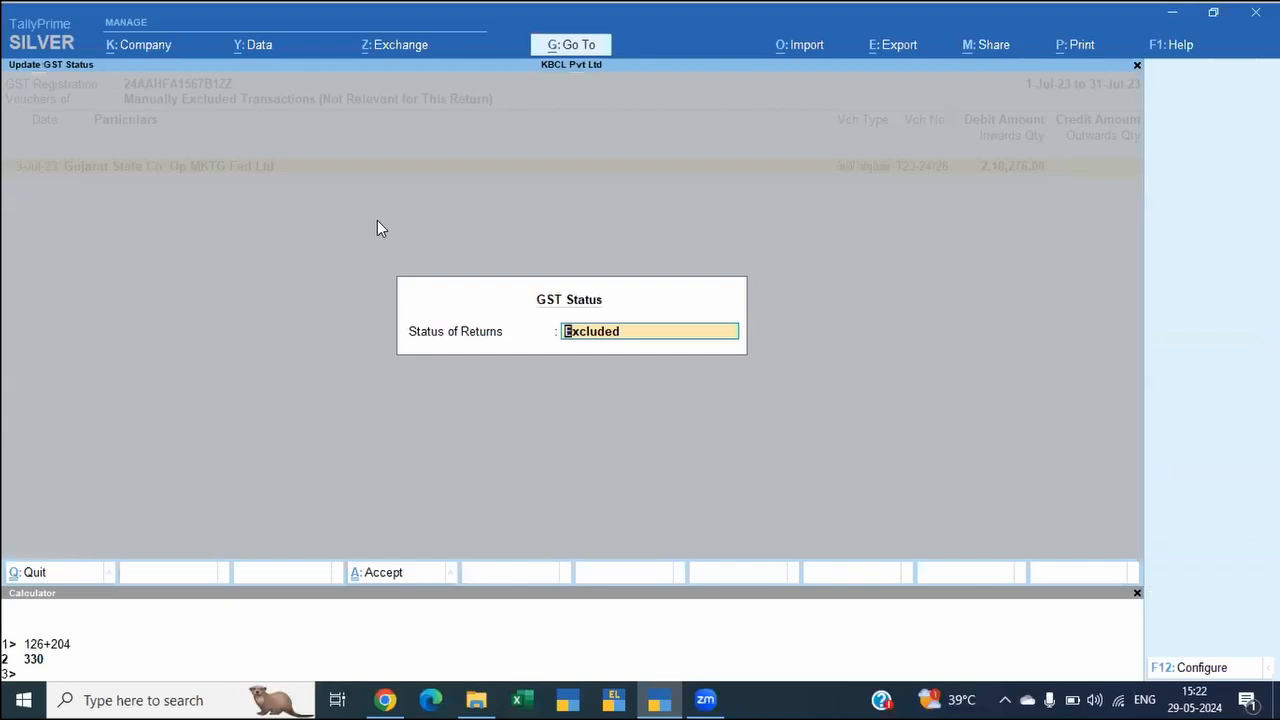
key("Up")
key("Return")
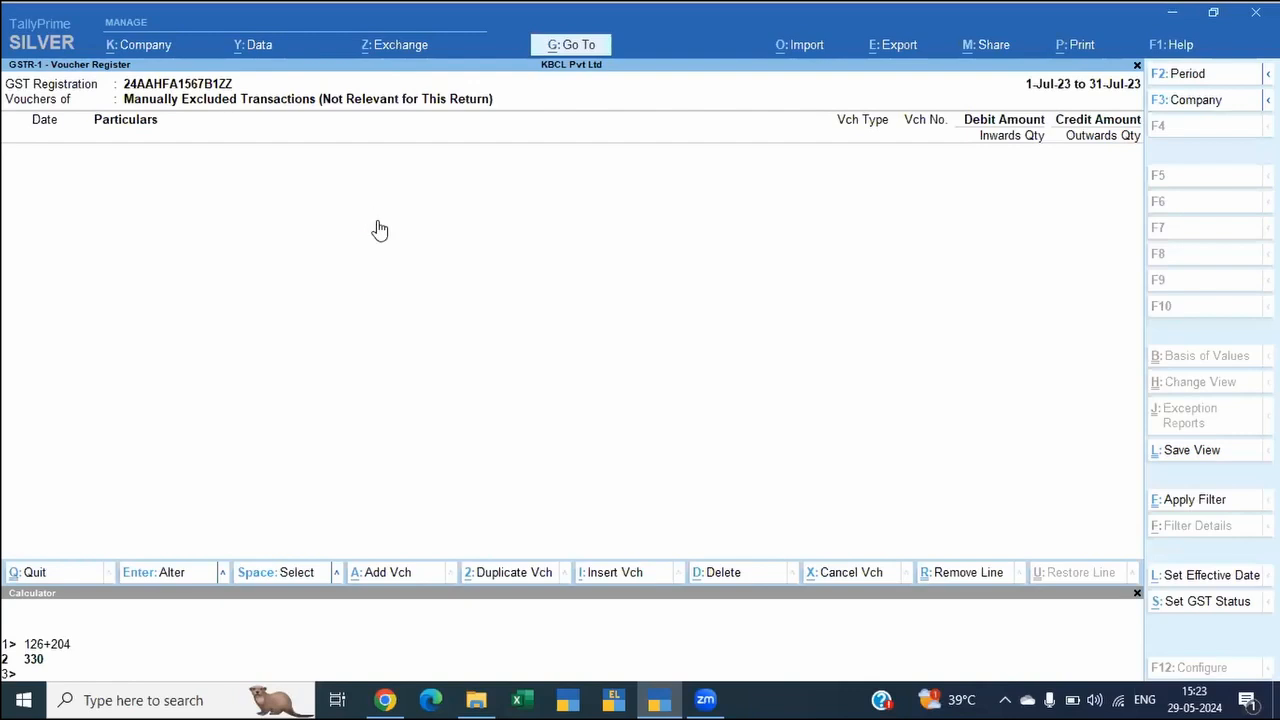
key("Escape")
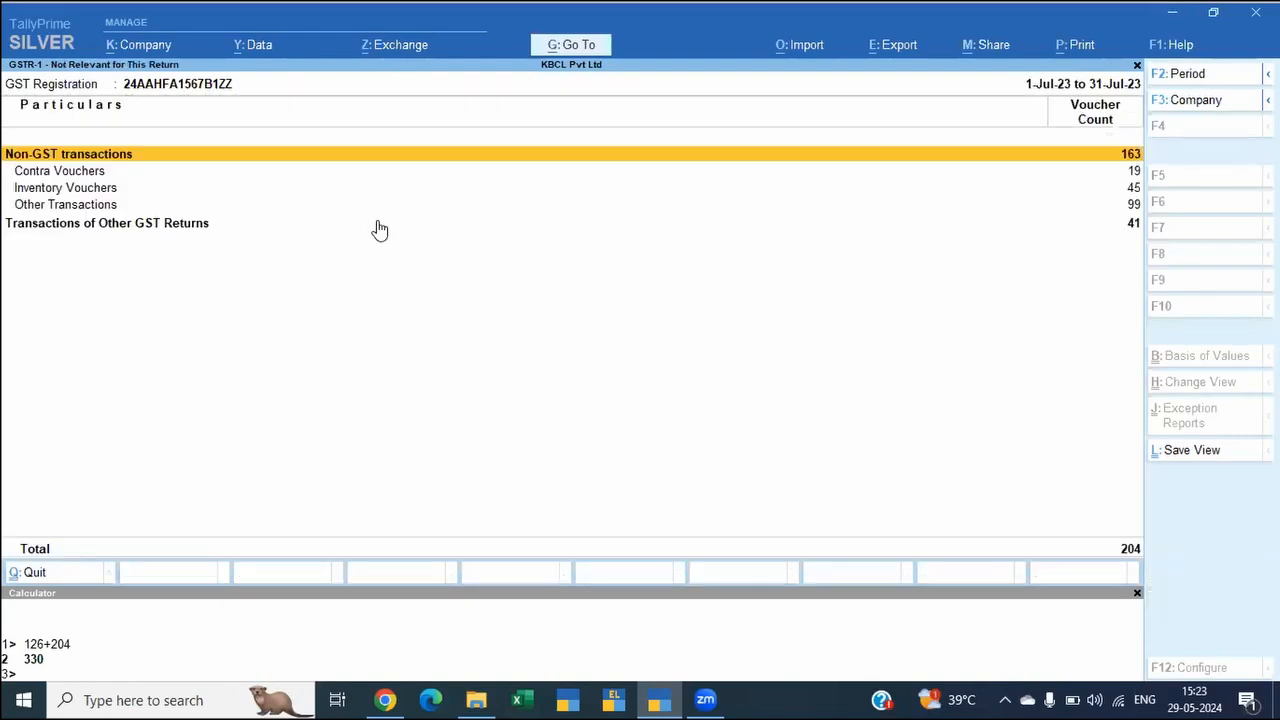
Step: Examine the register for Transactions of Other GST Returns from start to end and return to the category breakdown
key("Down")
key("Down")
key("Down")
key("Down")
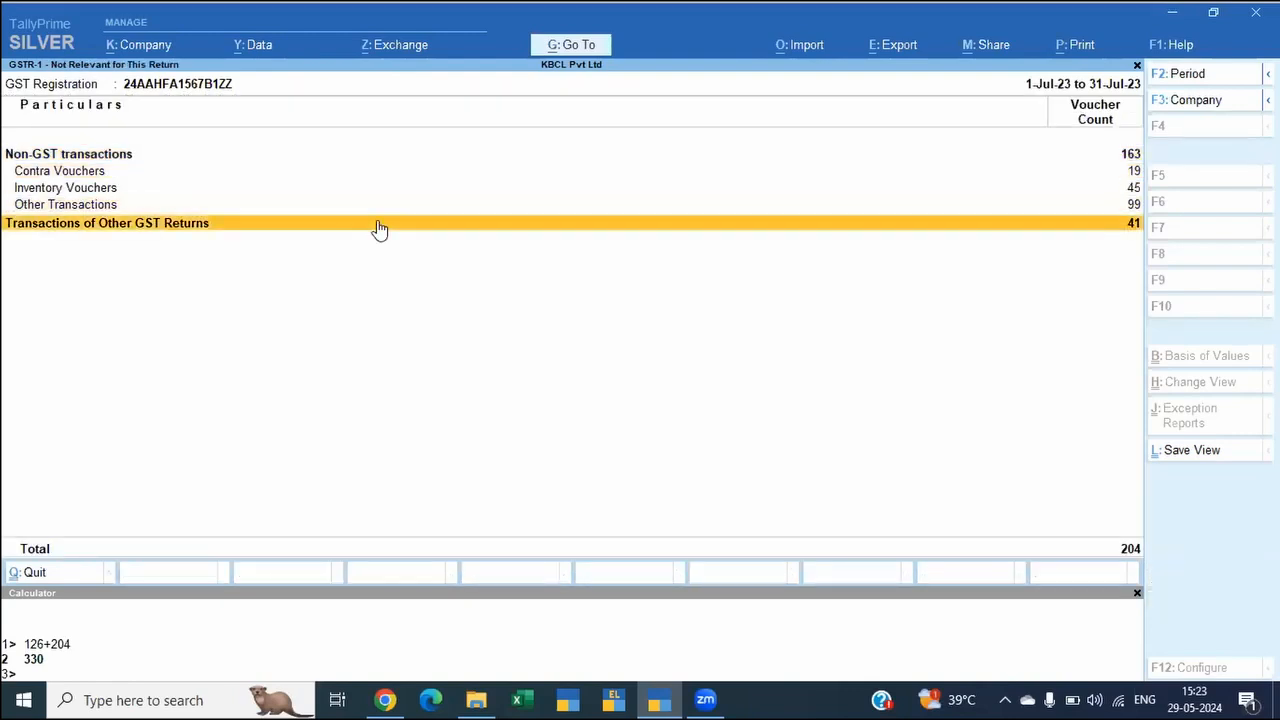
key("Return")
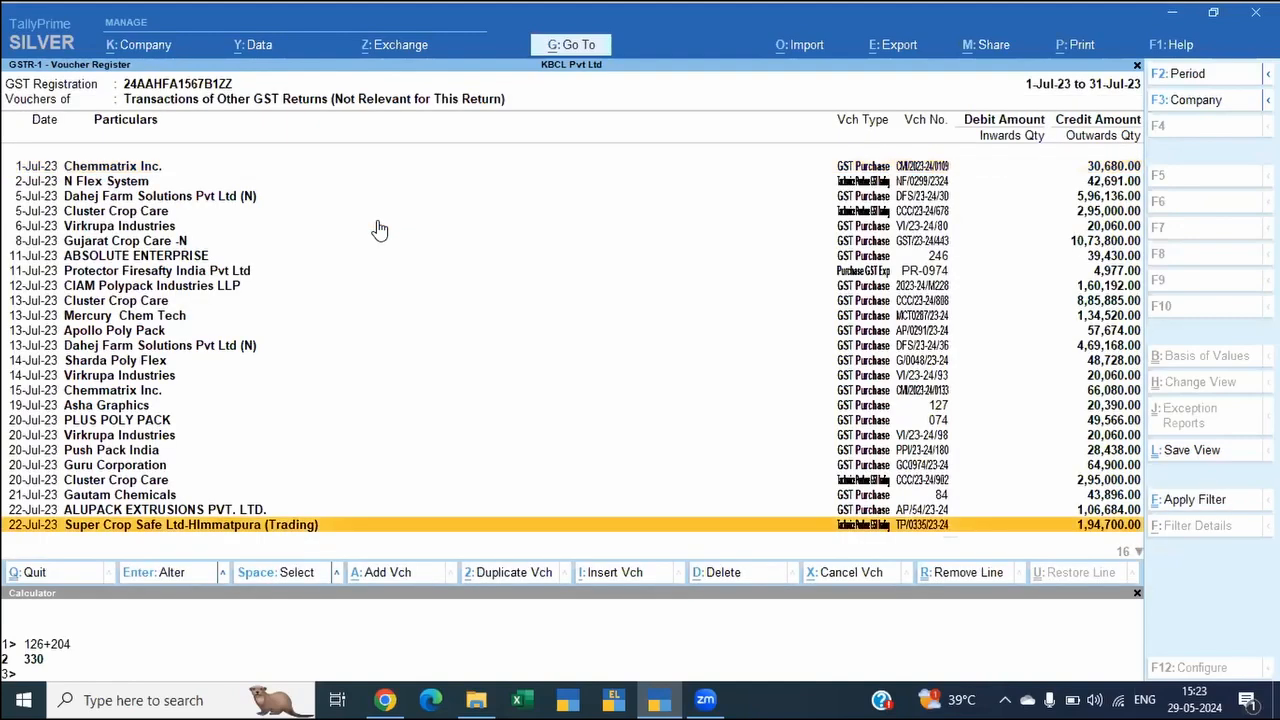
key("Page_Down")
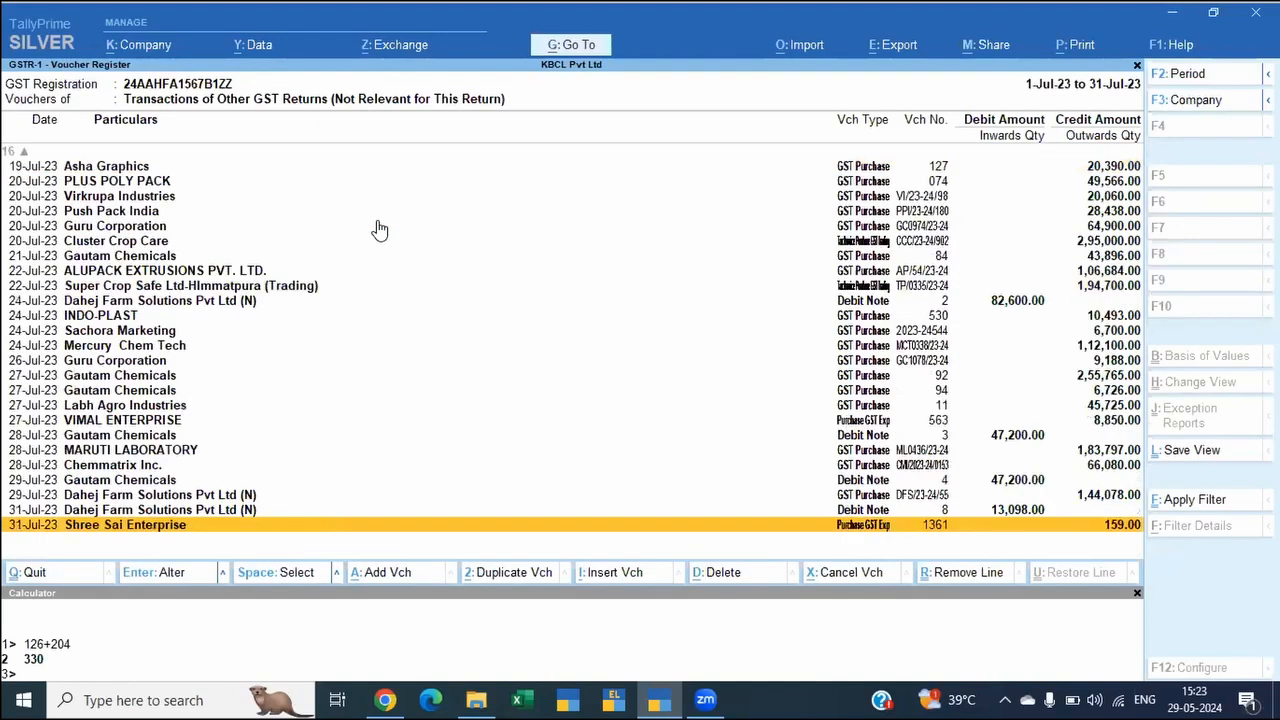
key("Page_Up")
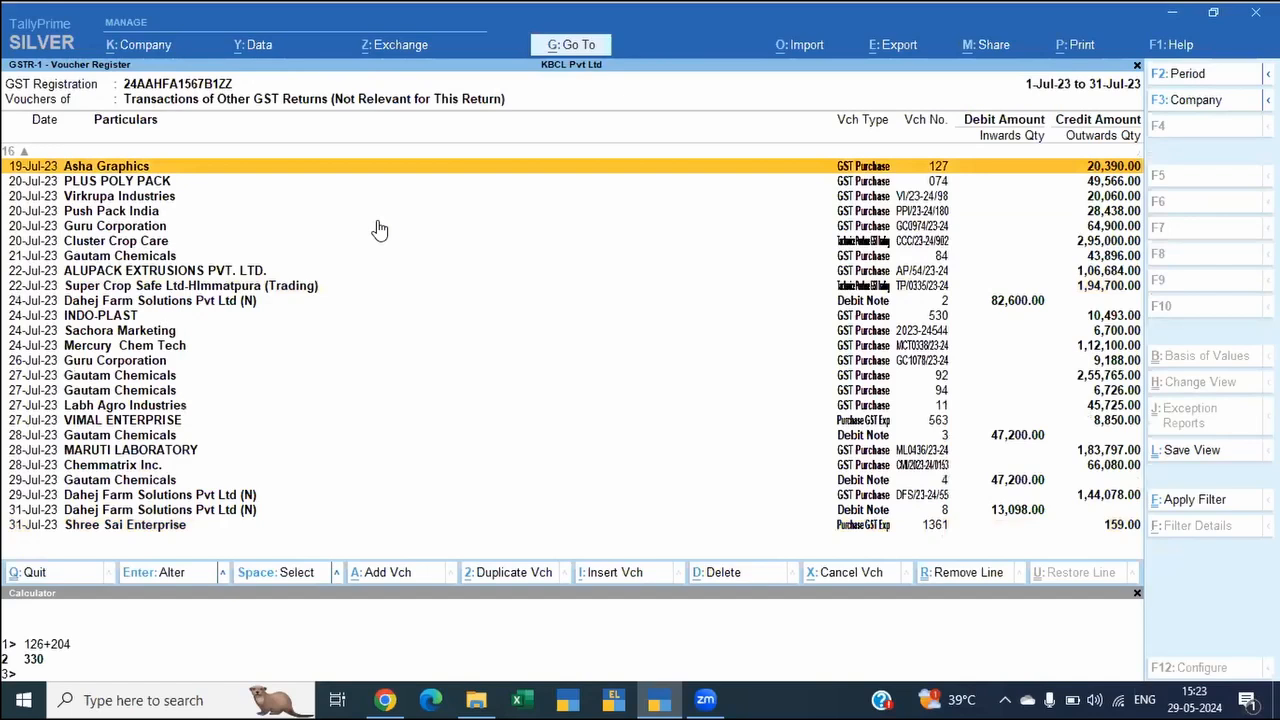
key("Page_Up")
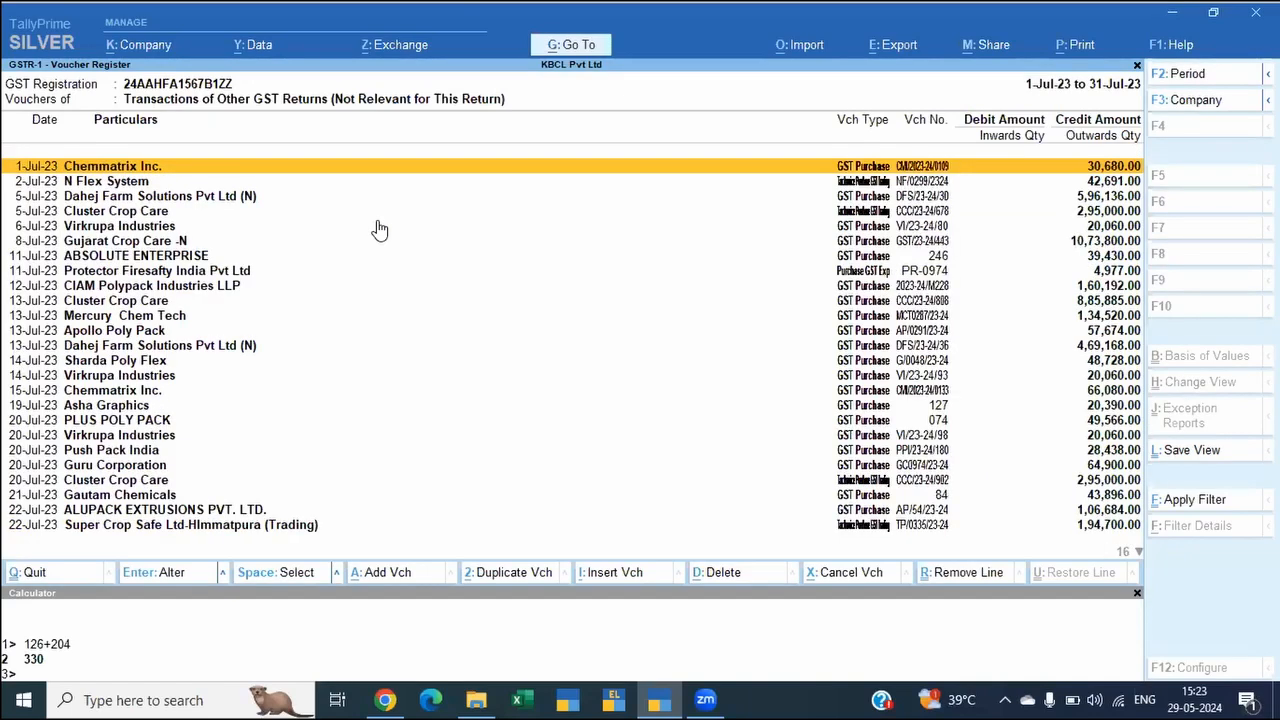
key("Escape")
left_click(376, 221)
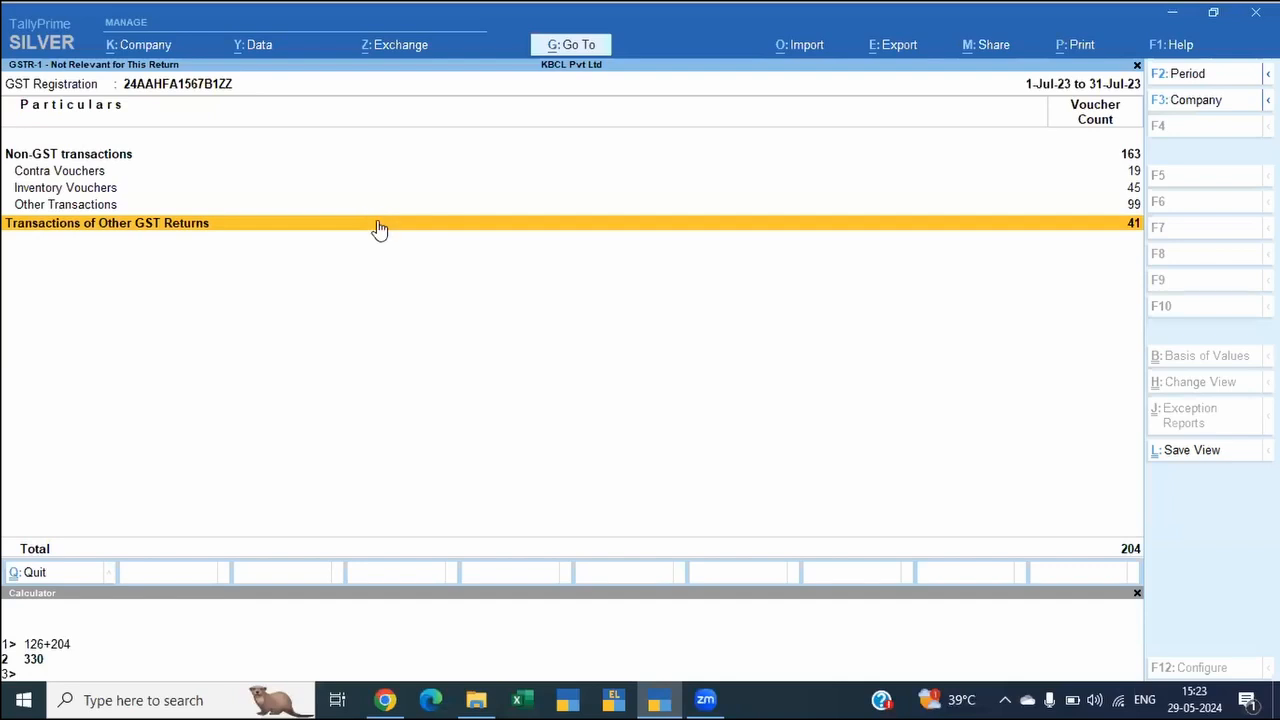
Step: Return to the GSTR-1 summary and look through its rows down to Document Summary - 13
key("Escape")
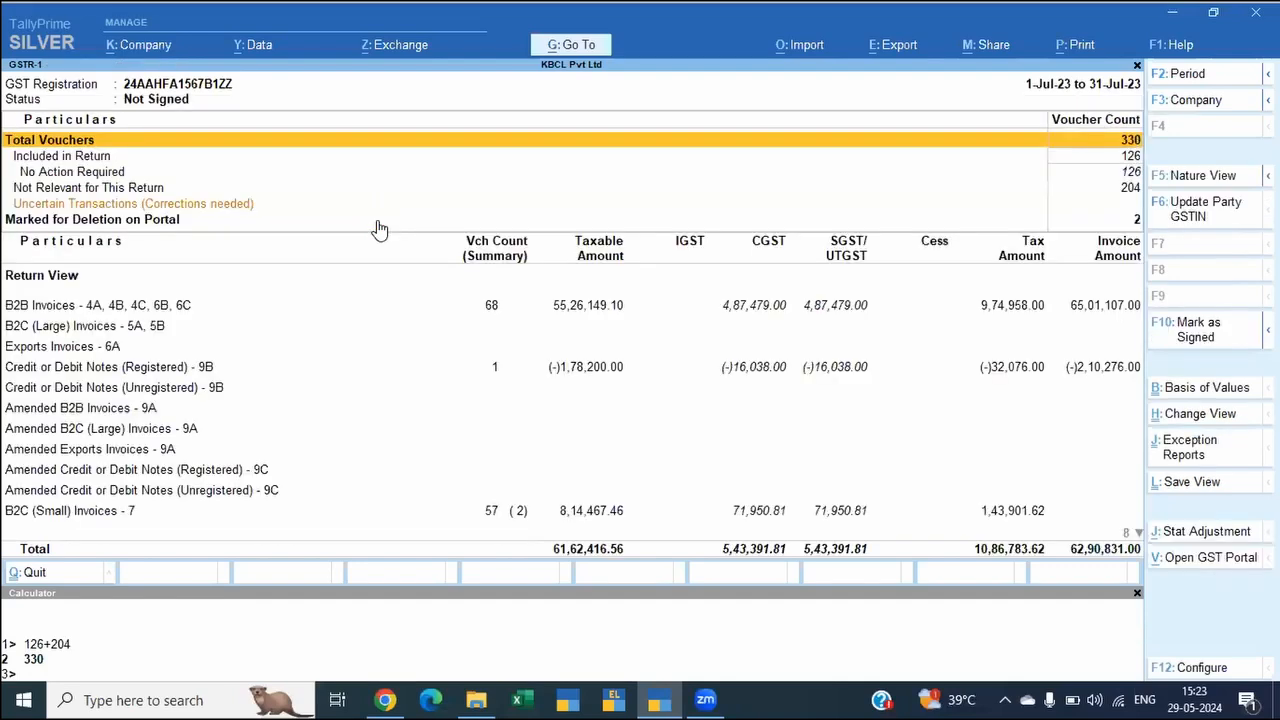
key("Down")
key("Down")
key("Down")
key("Down")
key("Down")
key("Down")
key("Down")
key("Down")
key("Down")
key("Down")
key("Down")
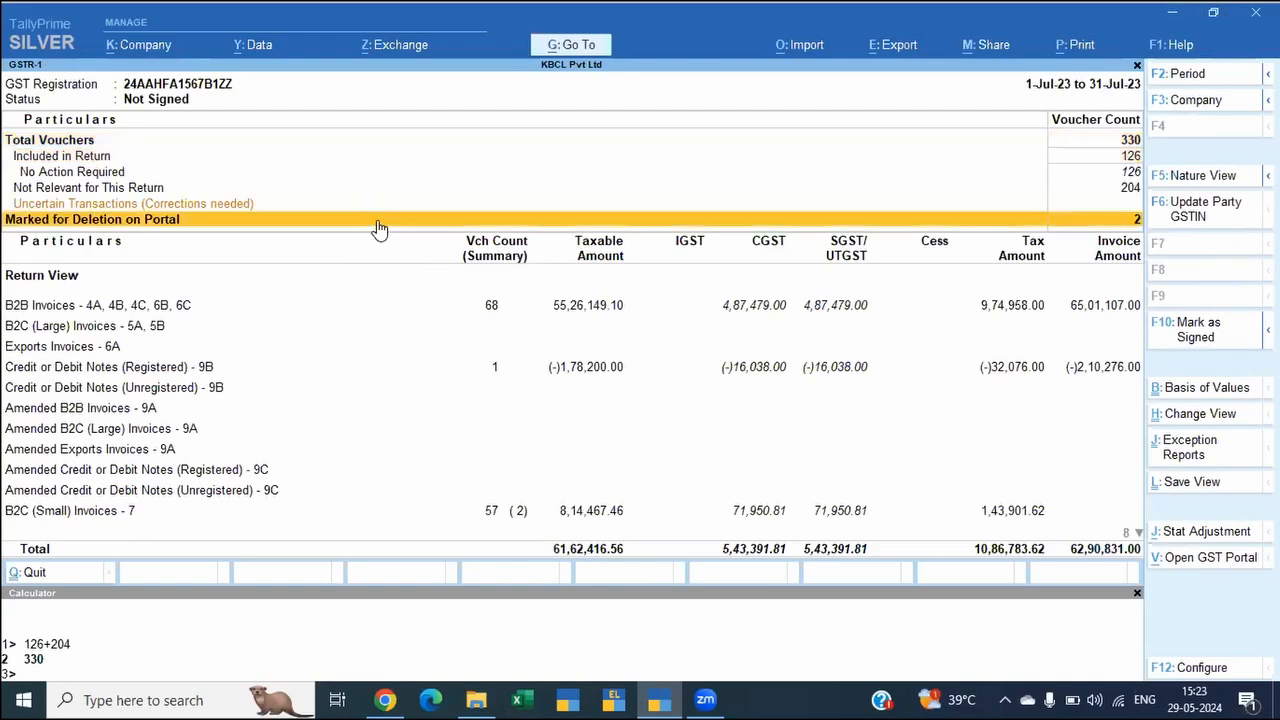
key("Down")
key("Down")
key("Down")
key("Down")
key("Down")
key("Down")
key("Down")
key("Down")
key("Down")
key("Down")
key("Down")
key("Down")
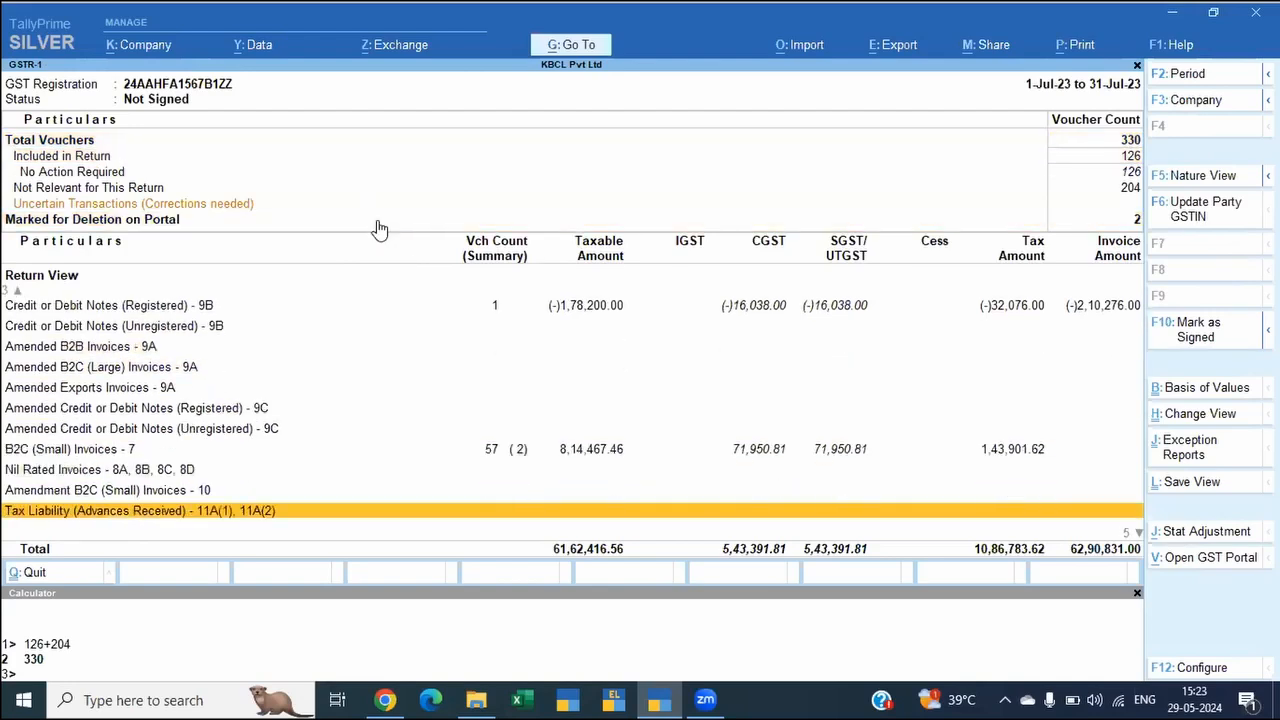
key("Down")
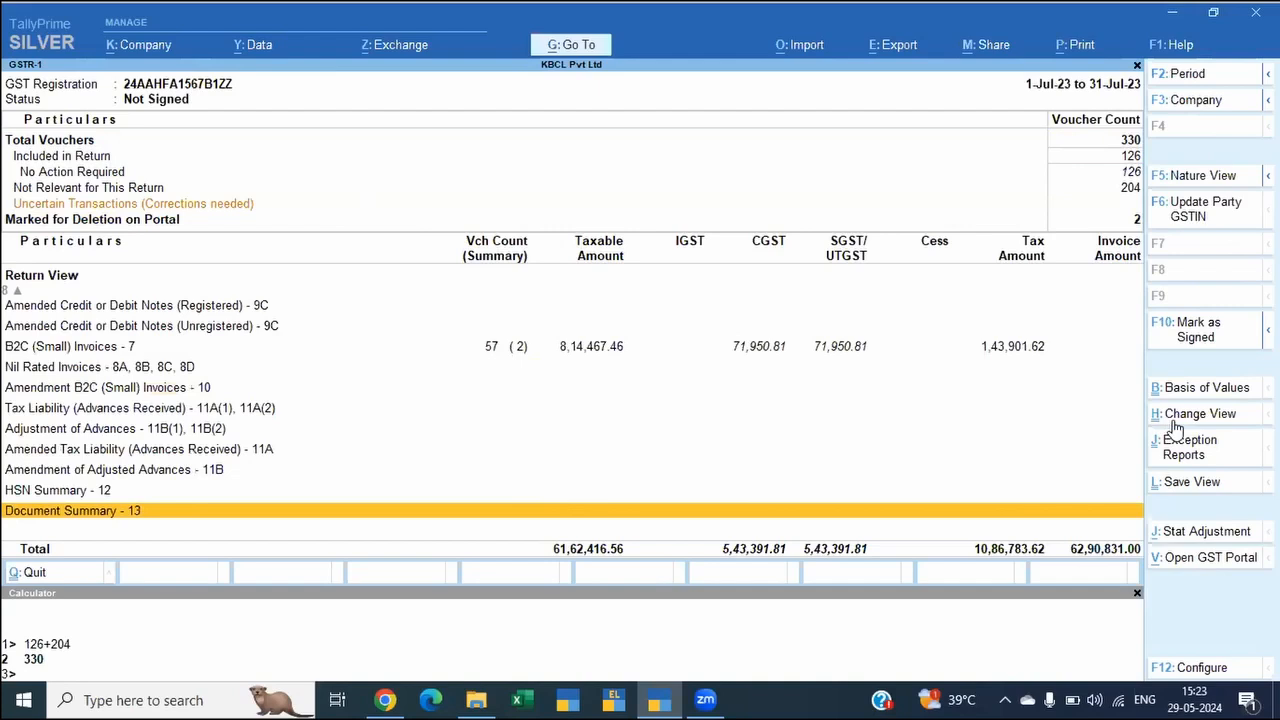
Step: View the Transactions Accepted as Valid exception report and return to the GSTR-1 summary
left_click(1169, 451)
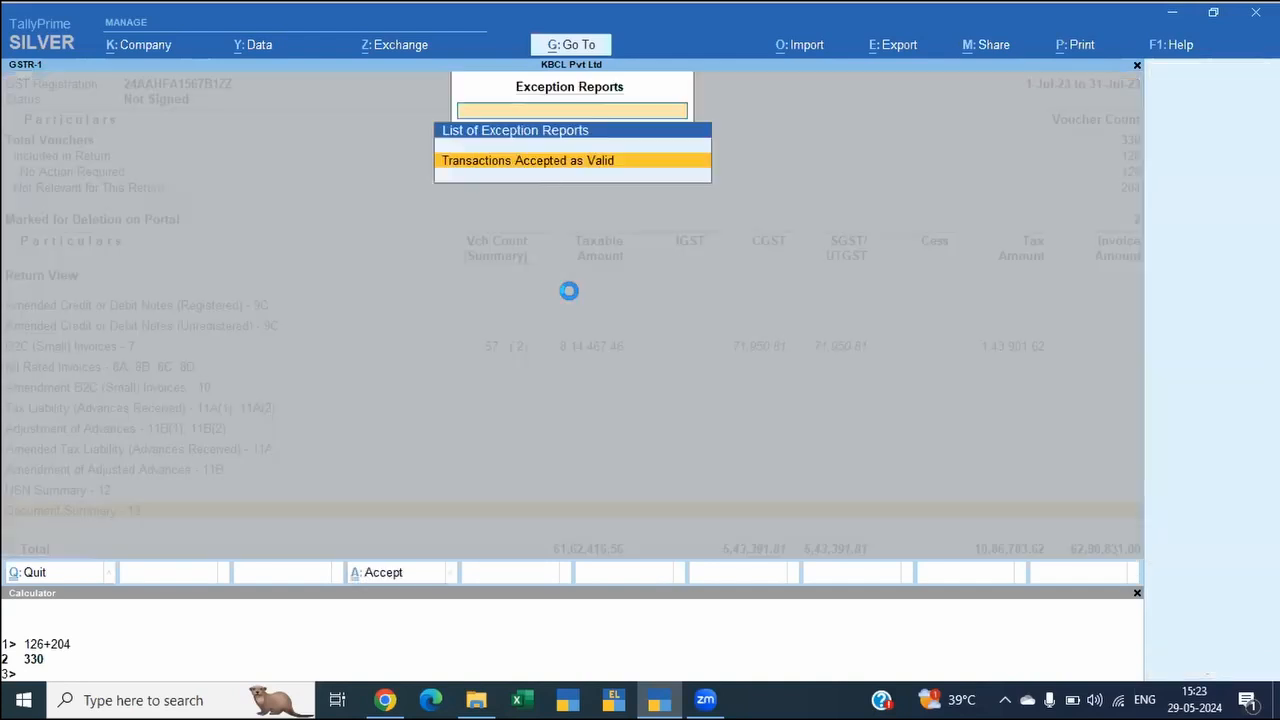
key("Escape")
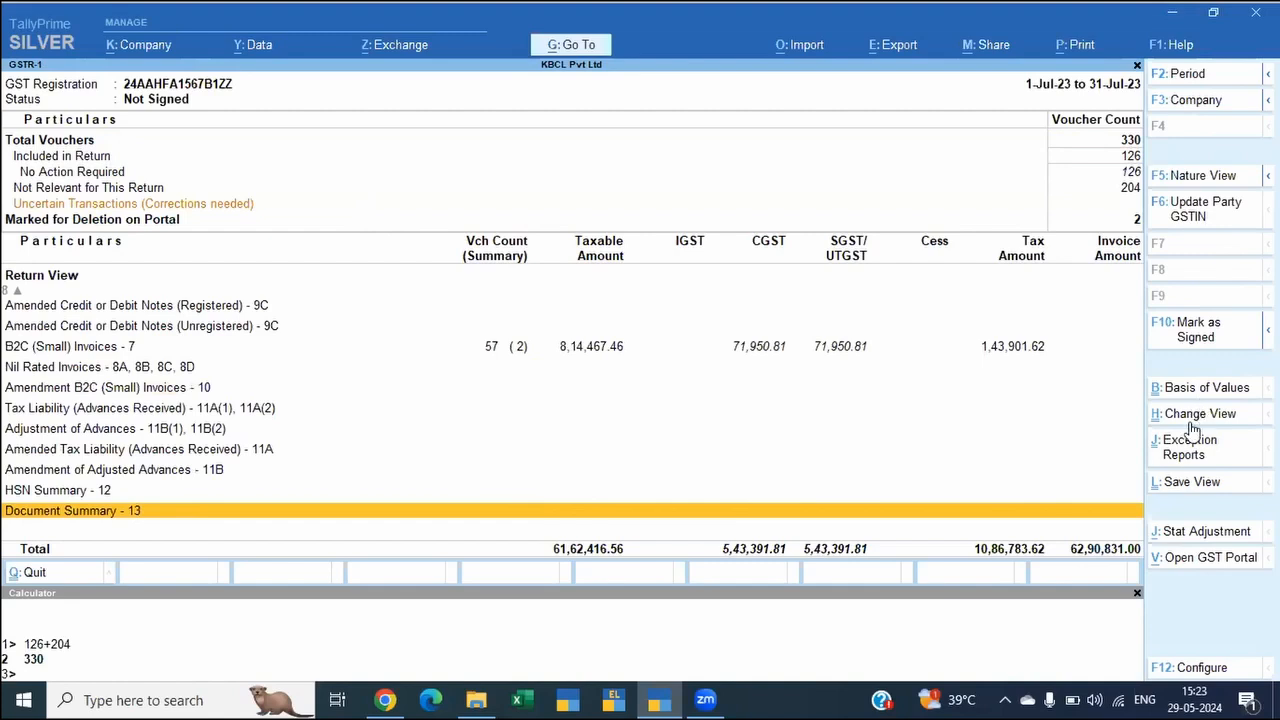
left_click(1169, 456)
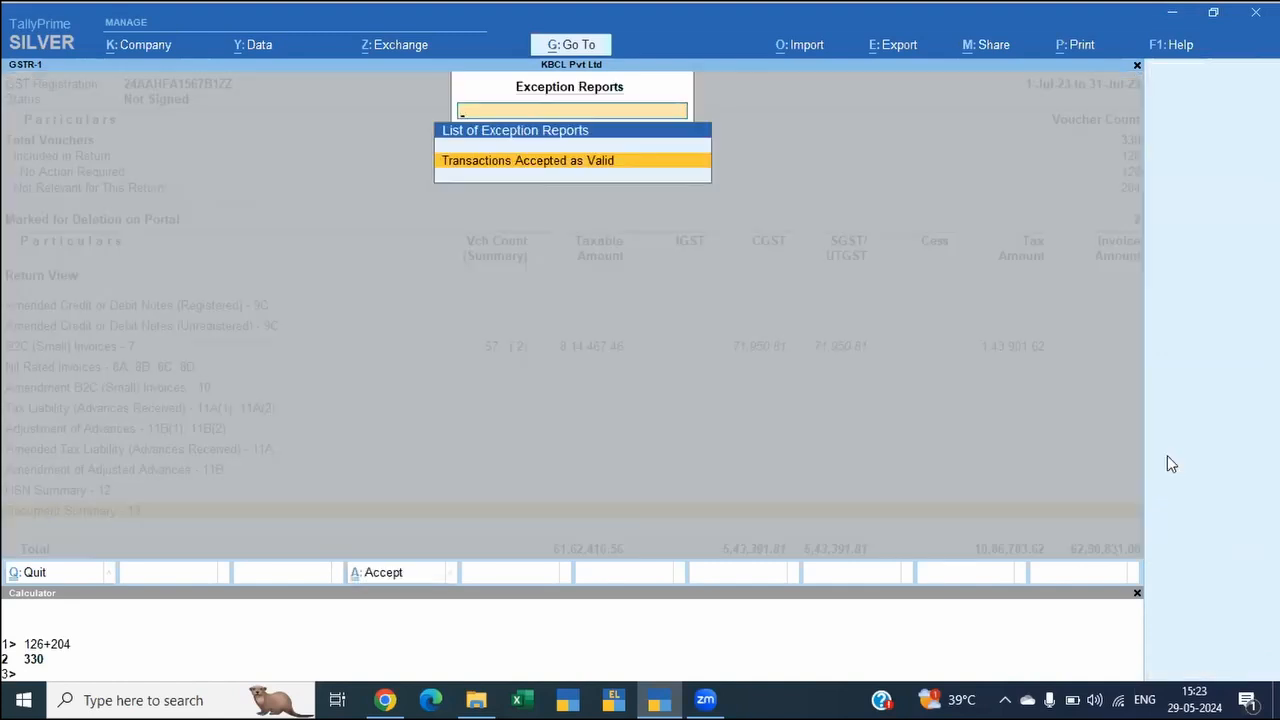
key("Return")
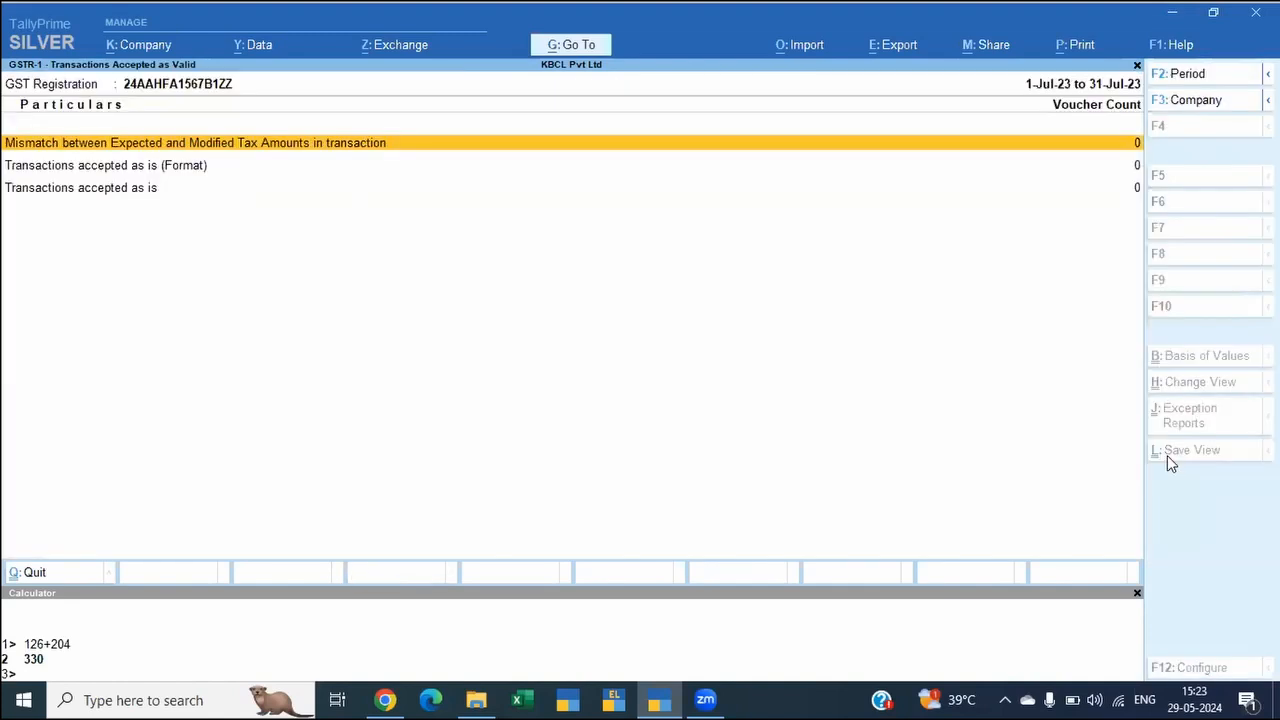
key("Escape")
Step: Look back up the GSTR-1 return sections and over the voucher count categories to Not Relevant for This Return
key("Up")
key("Up")
key("Up")
key("Up")
key("Up")
key("Up")
key("Up")
key("Up")
key("Up")
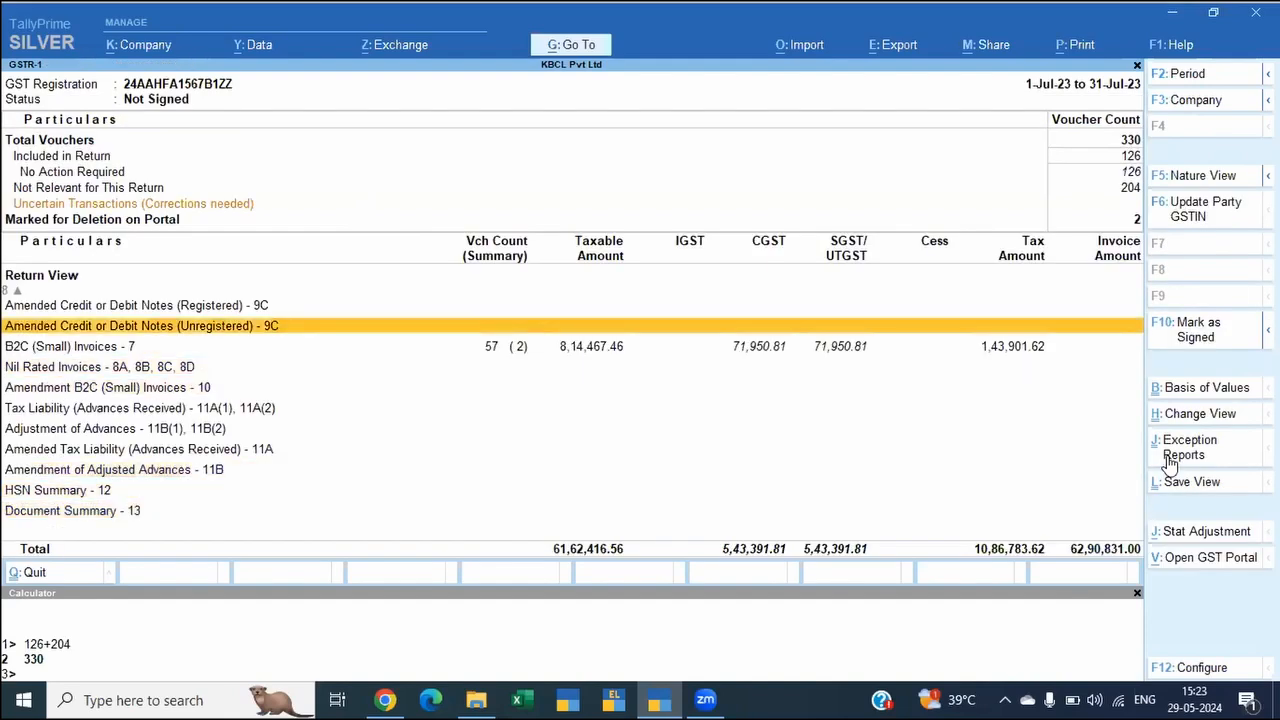
key("Up")
key("Up")
key("Up")
key("Up")
key("Up")
key("Up")
key("Up")
key("Up")
key("Up")
key("Up")
key("Up")
key("Up")
key("Up")
key("Up")
key("Up")
key("Down")
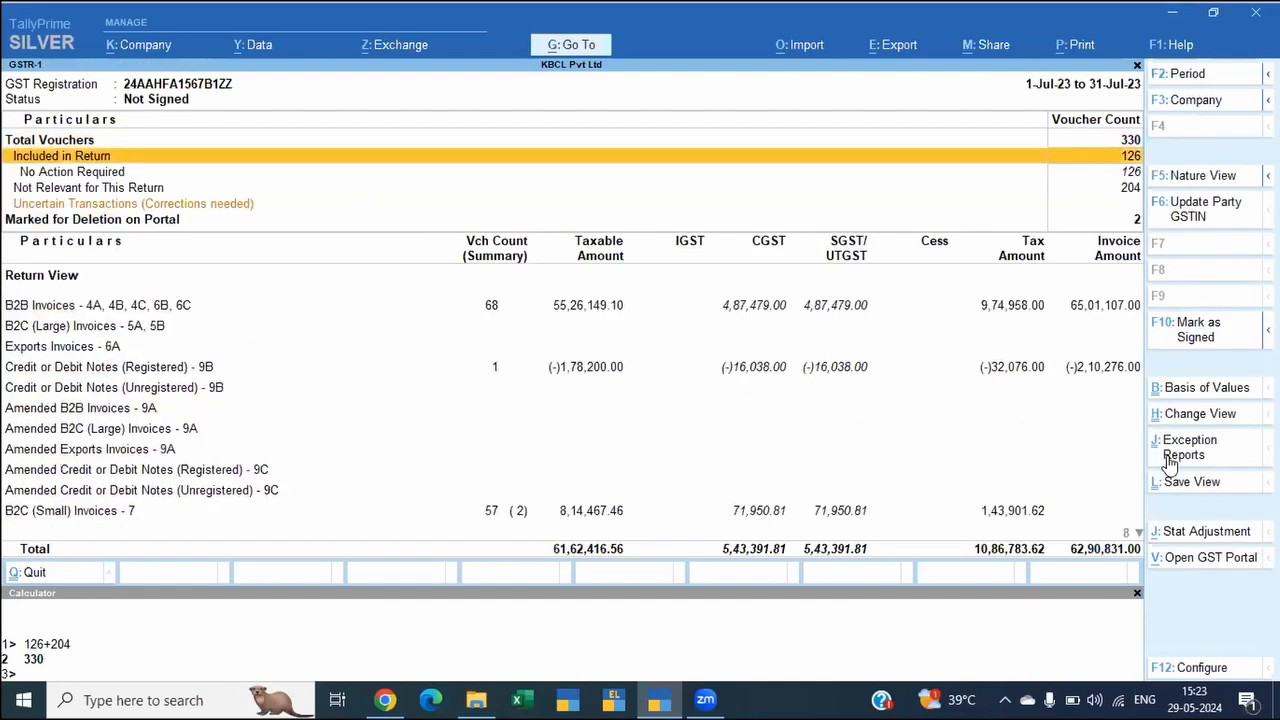
key("Down")
key("Down")
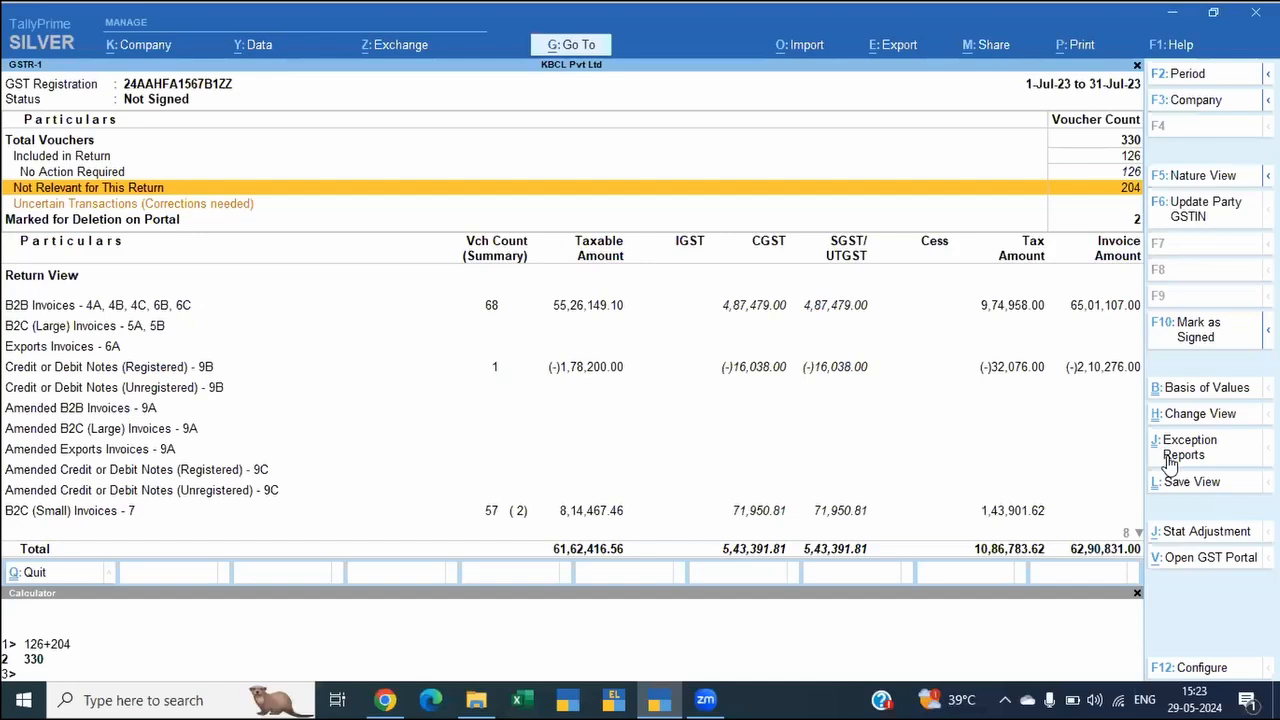
Step: Open Himalaya Entertainment Private Limited's 19-Jul-23 tax invoice for alteration from the B2B Invoices section
key("Down")
key("Down")
key("Down")
key("Return")
key("Down")
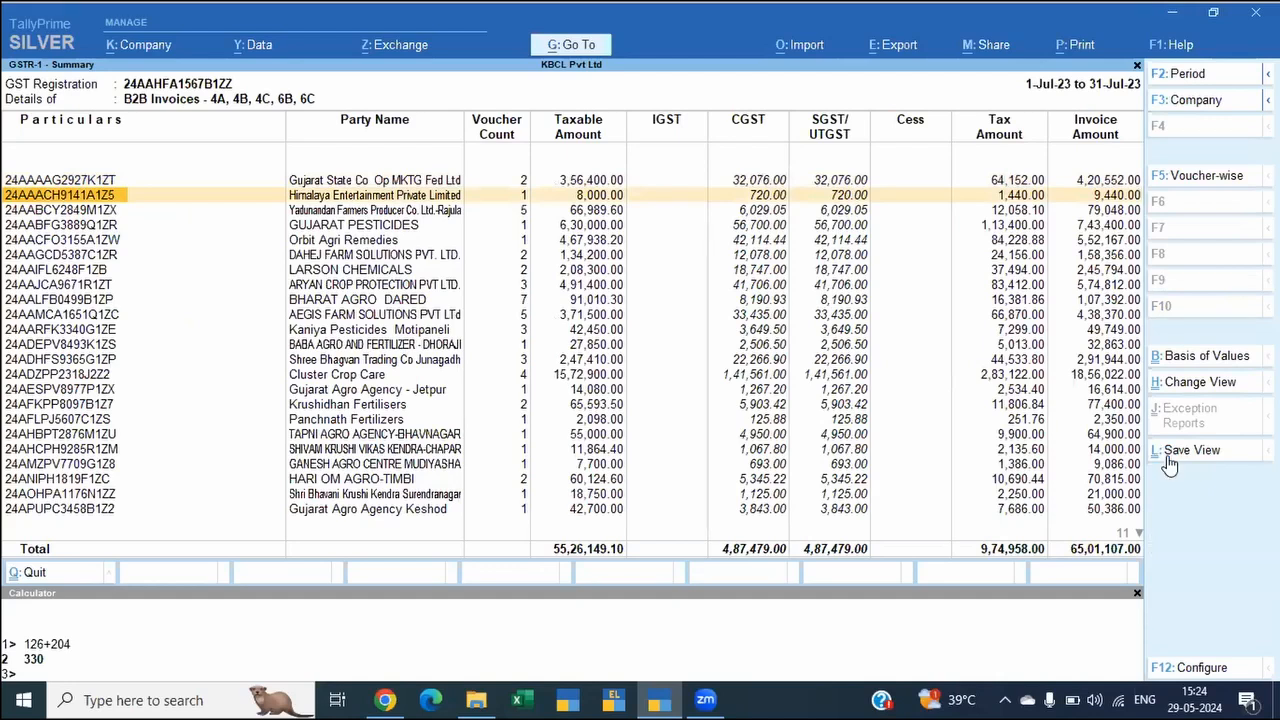
key("Return")
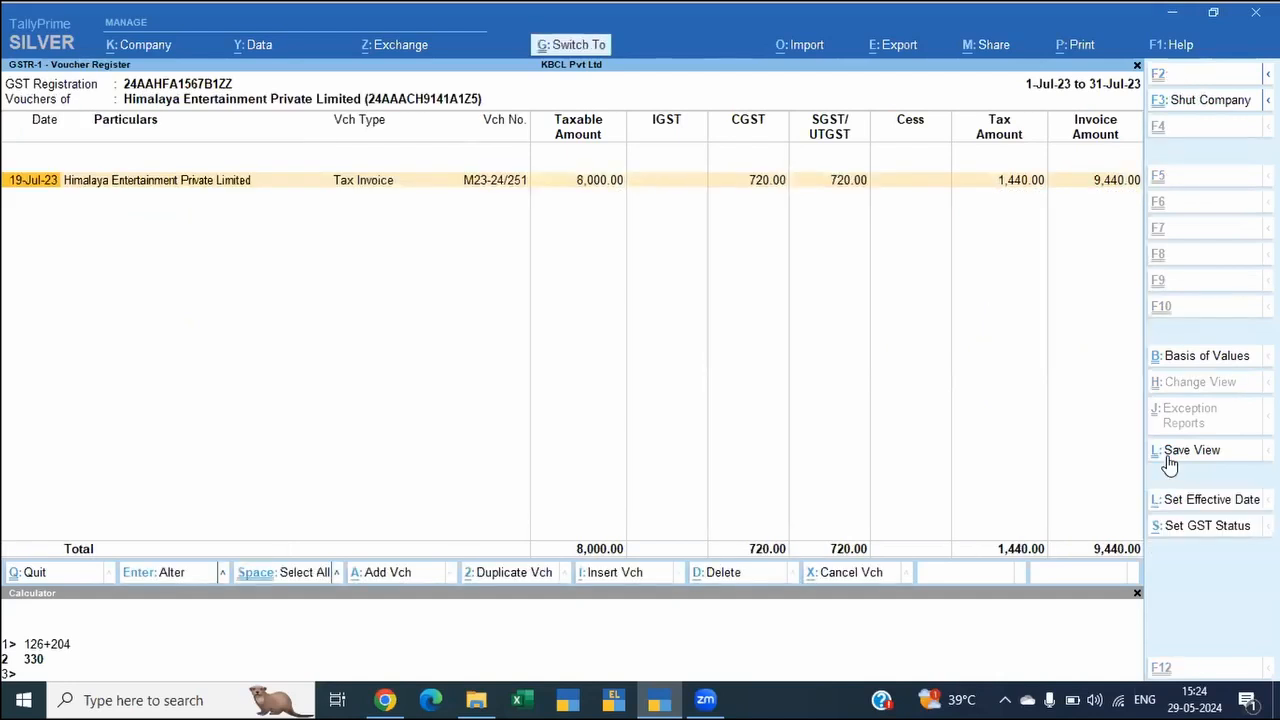
key("Return")
key("Return")
key("Return")
key("Return")
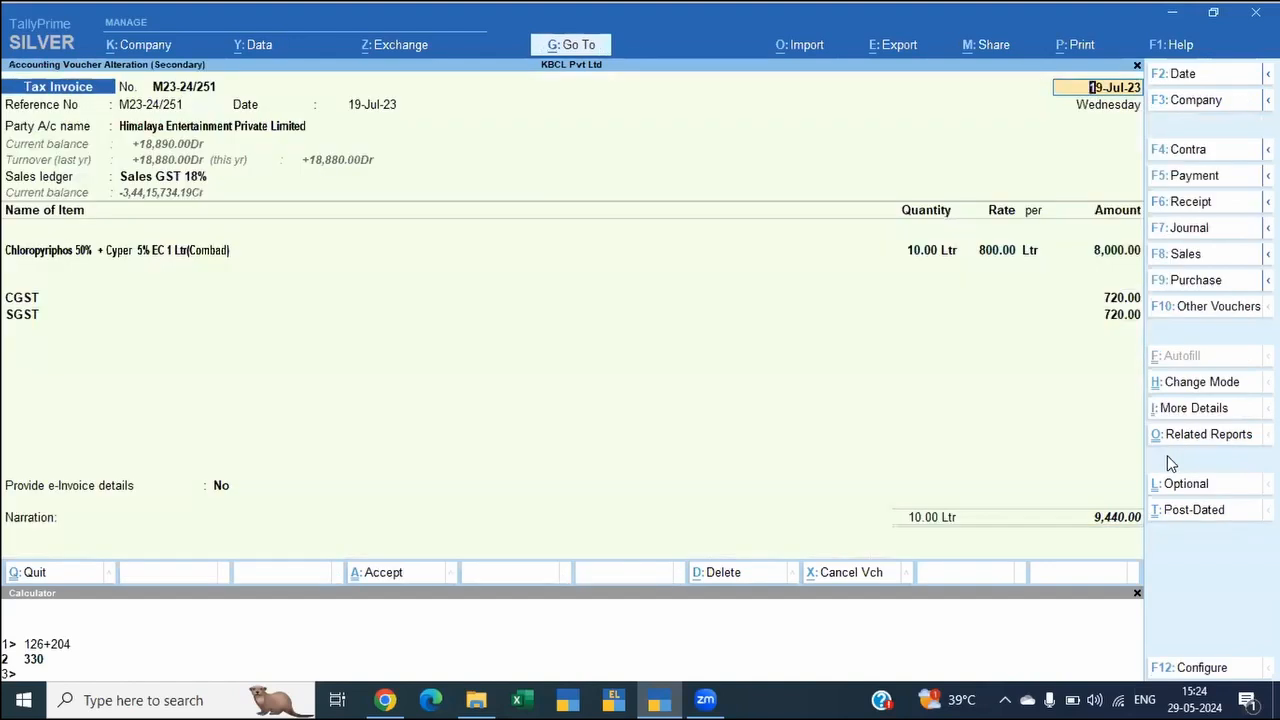
Step: Set both the CGST and SGST amounts of the Himalaya Entertainment invoice to 719 and save the voucher
key("Return")
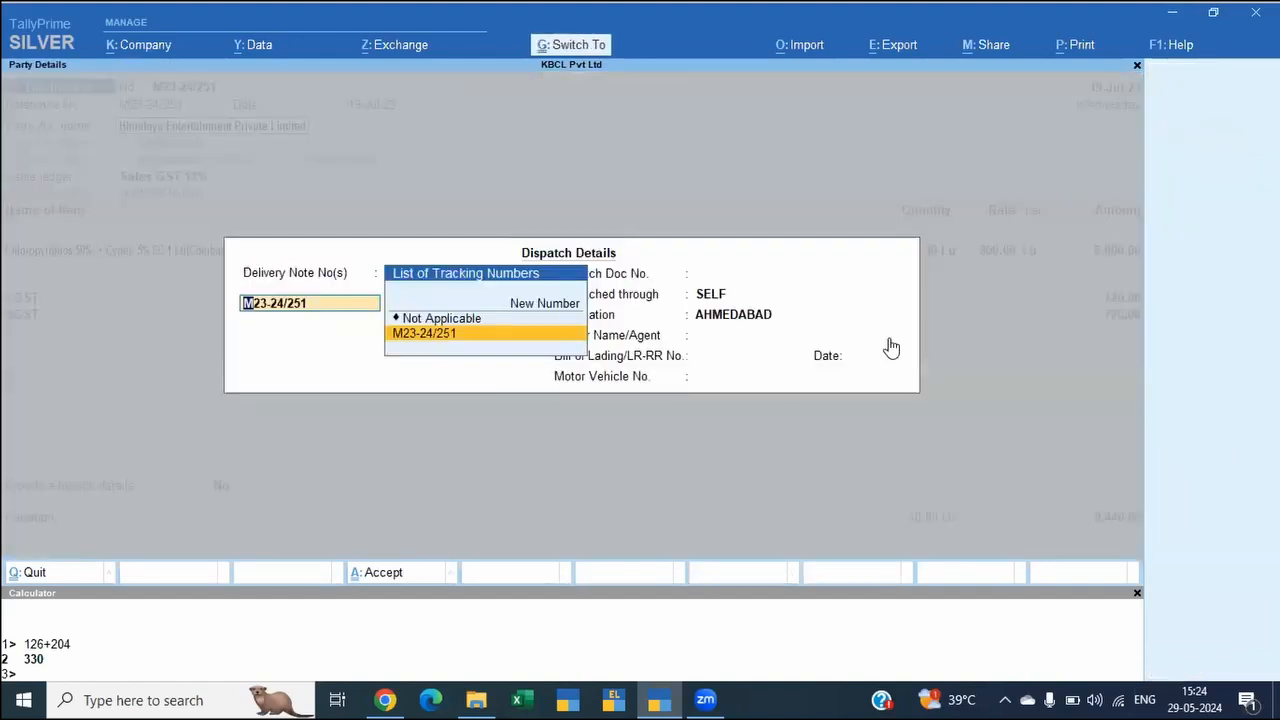
key("ctrl+a")
key("ctrl+a")
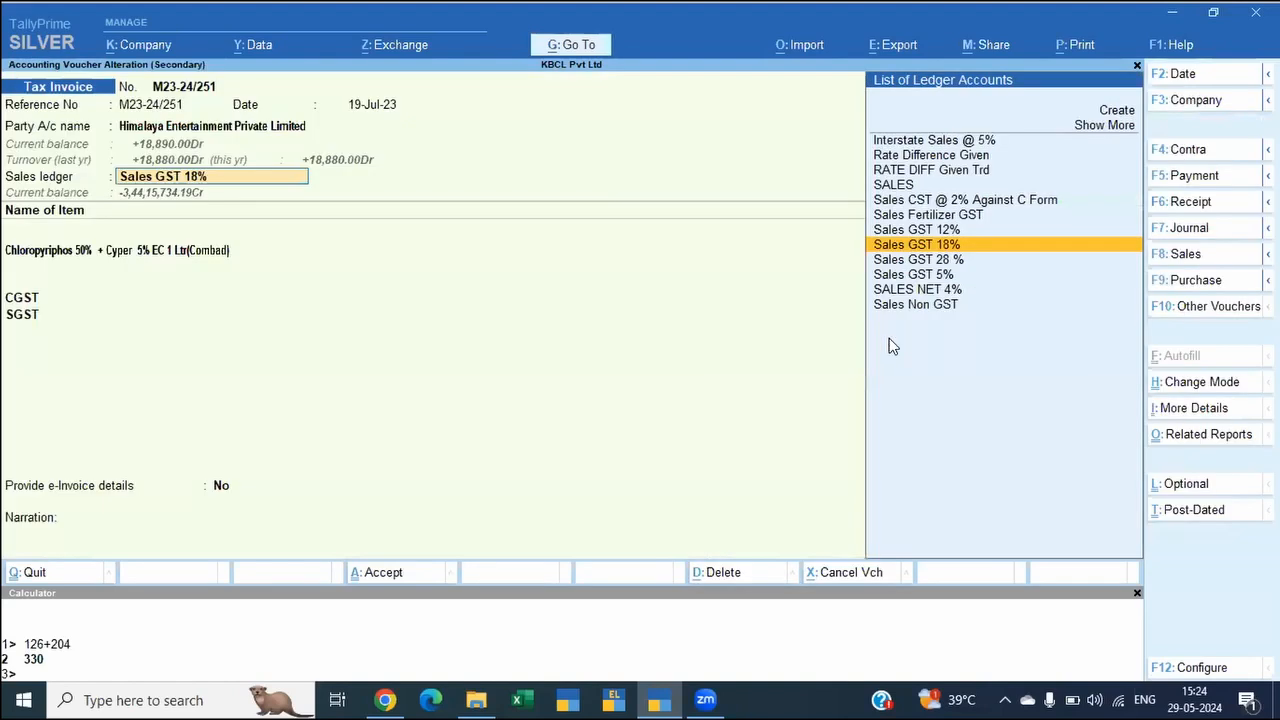
key("Return")
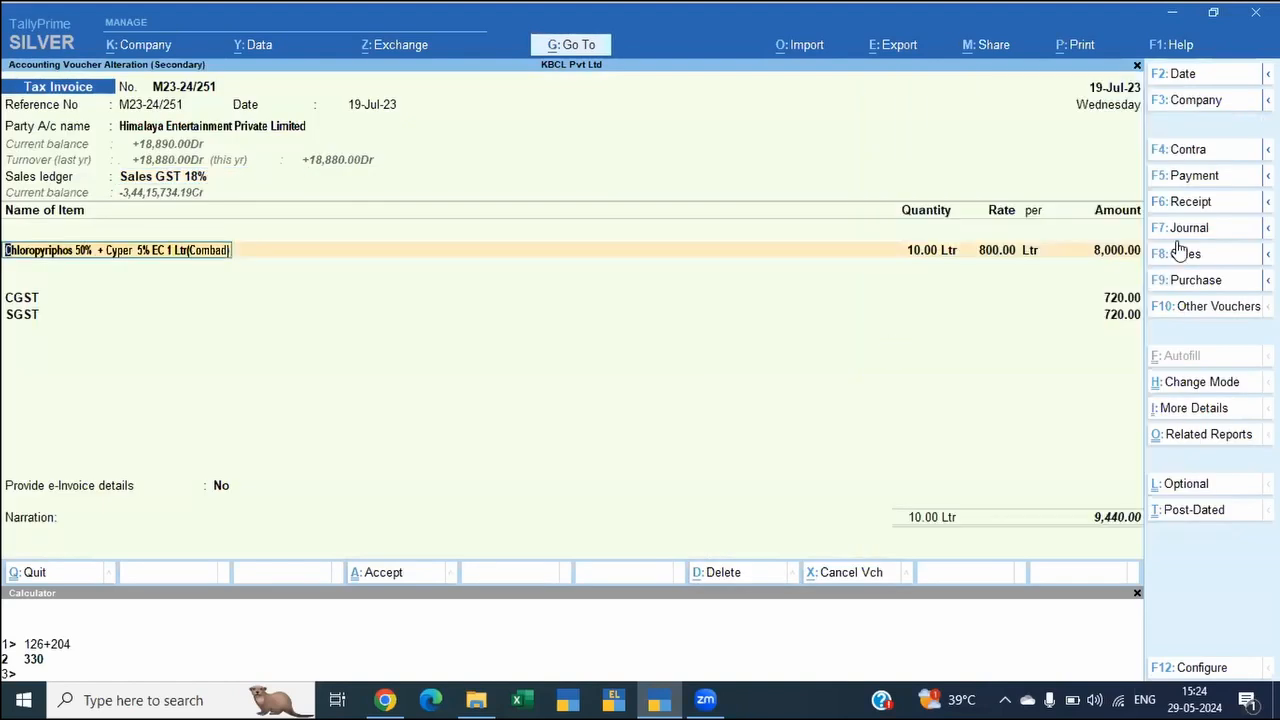
left_click(1105, 300)
type("719")
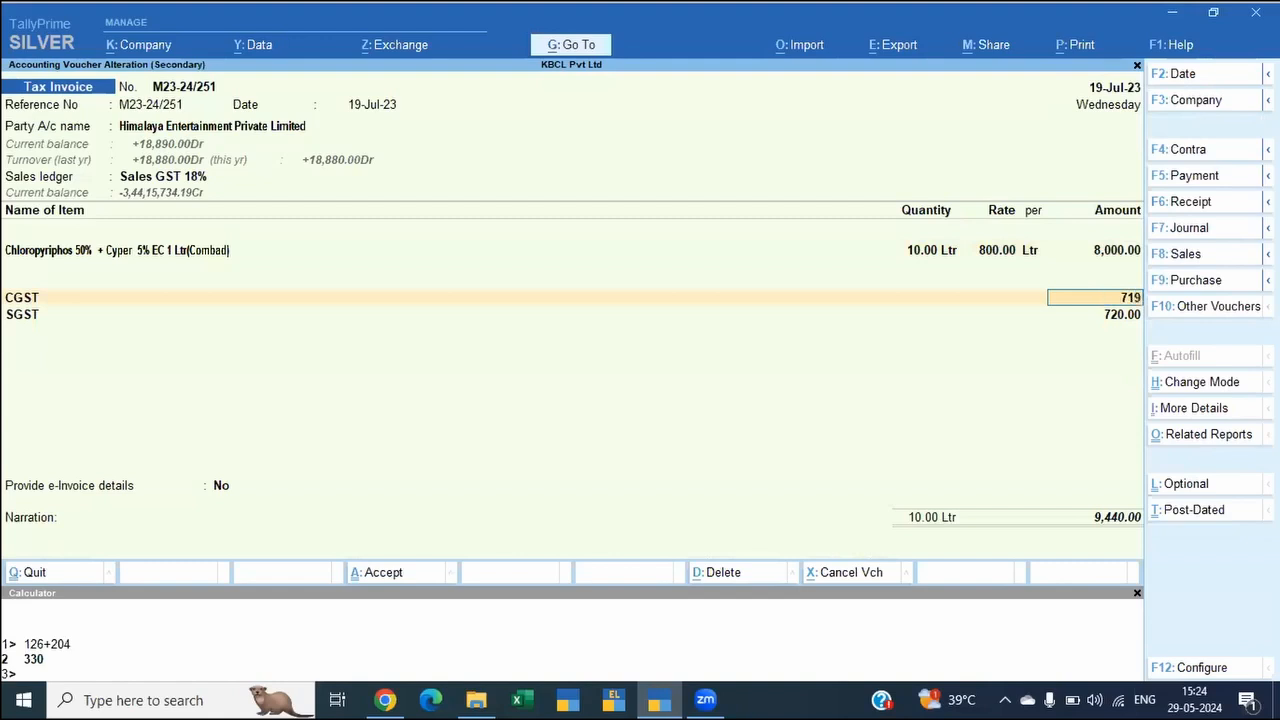
key("Return")
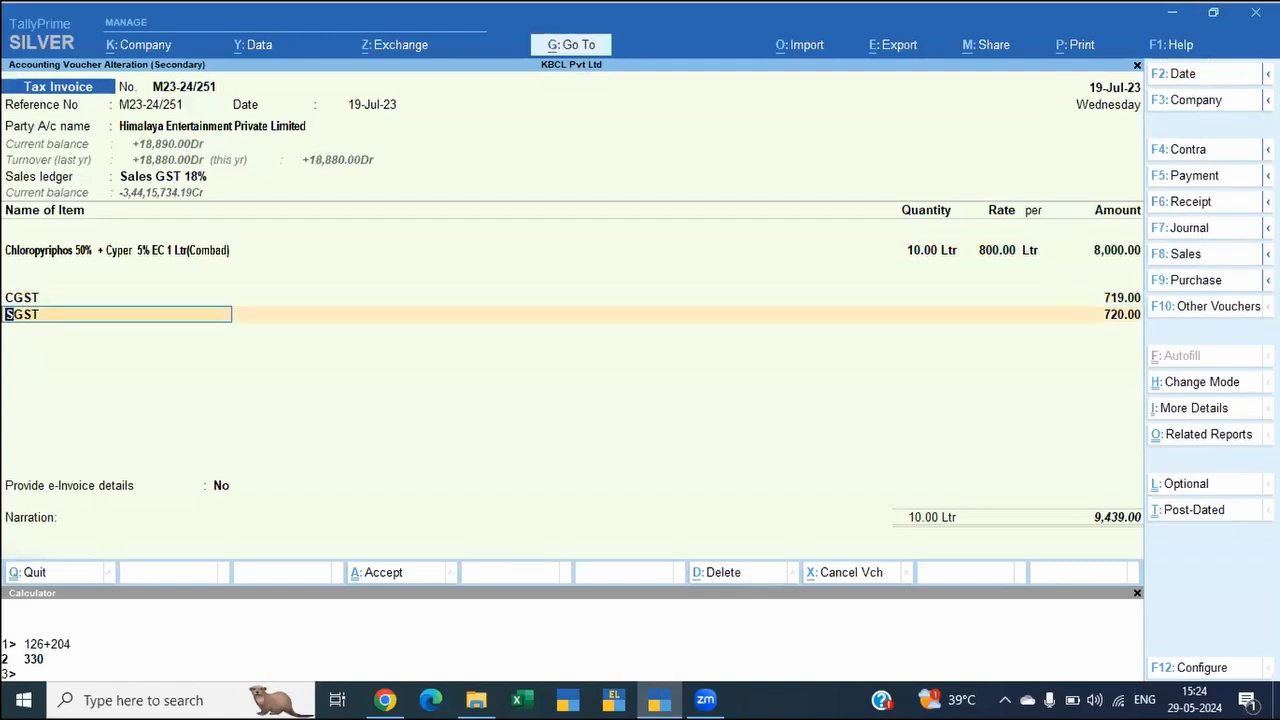
key("Return")
type("719")
key("Return")
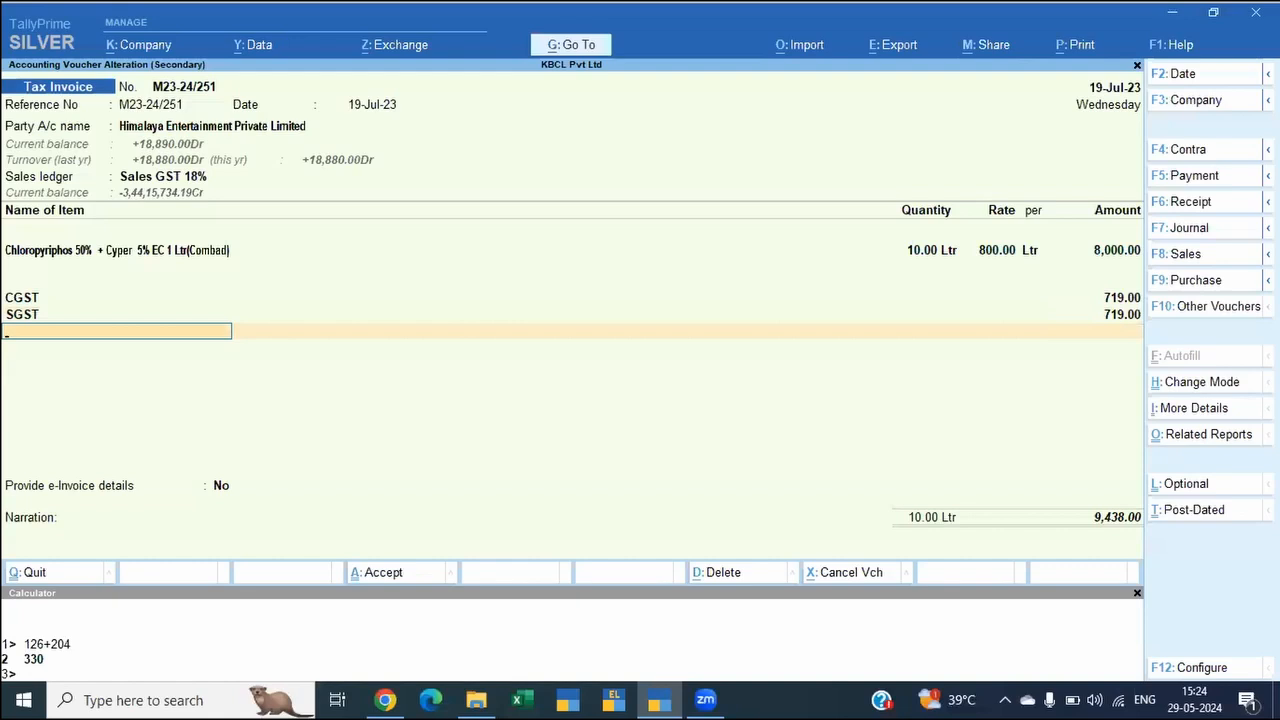
key("ctrl")
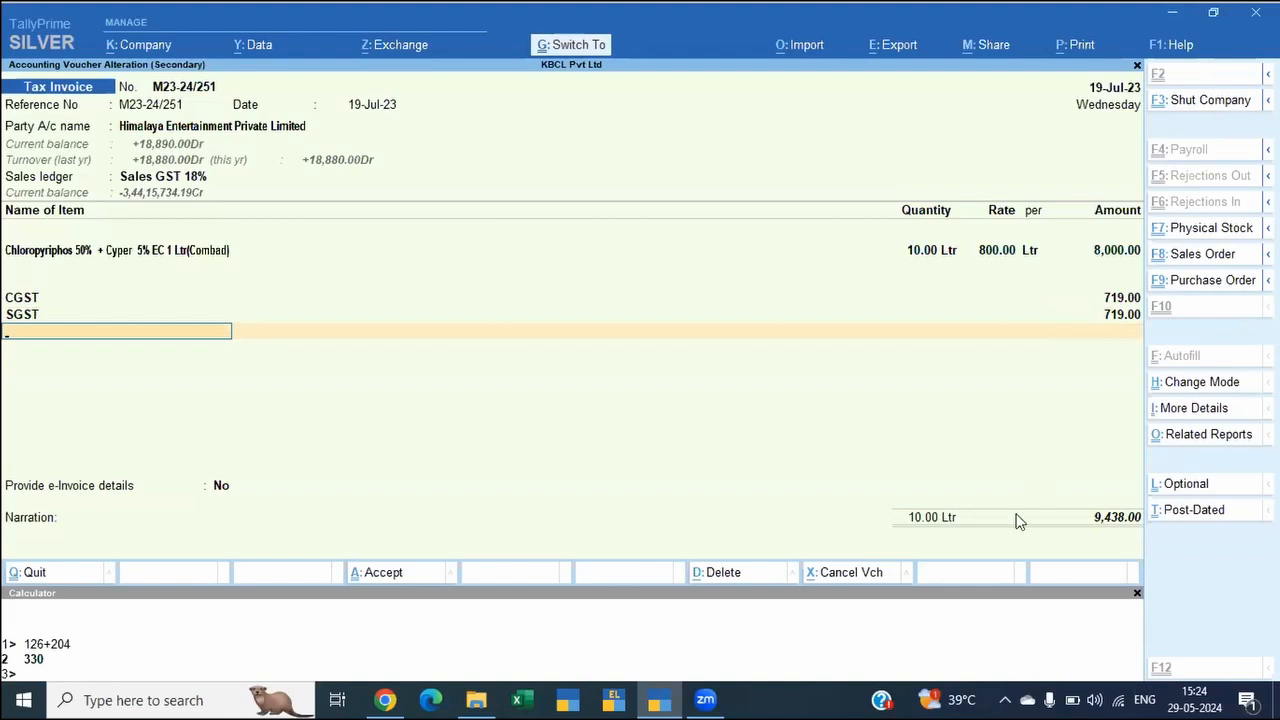
key("ctrl+a")
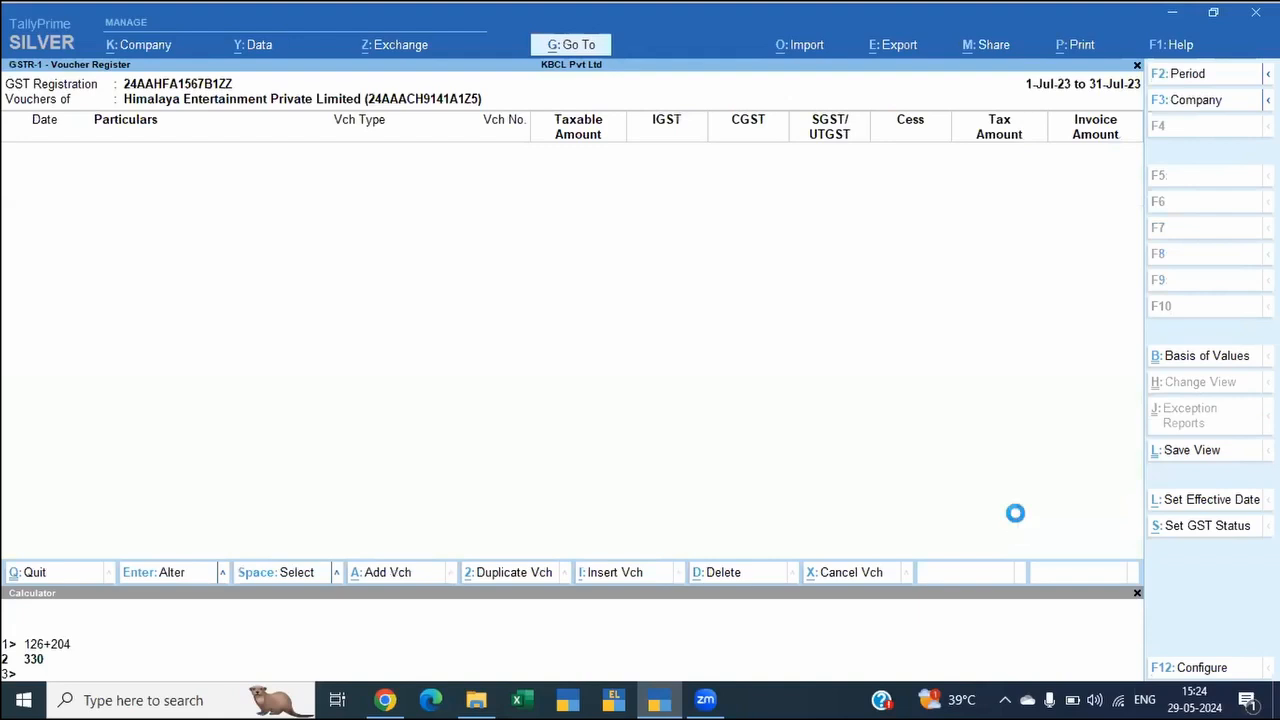
Step: Go back to the GSTR-1 summary and open the expected versus modified tax amount mismatch under Uncertain Transactions
key("Escape")
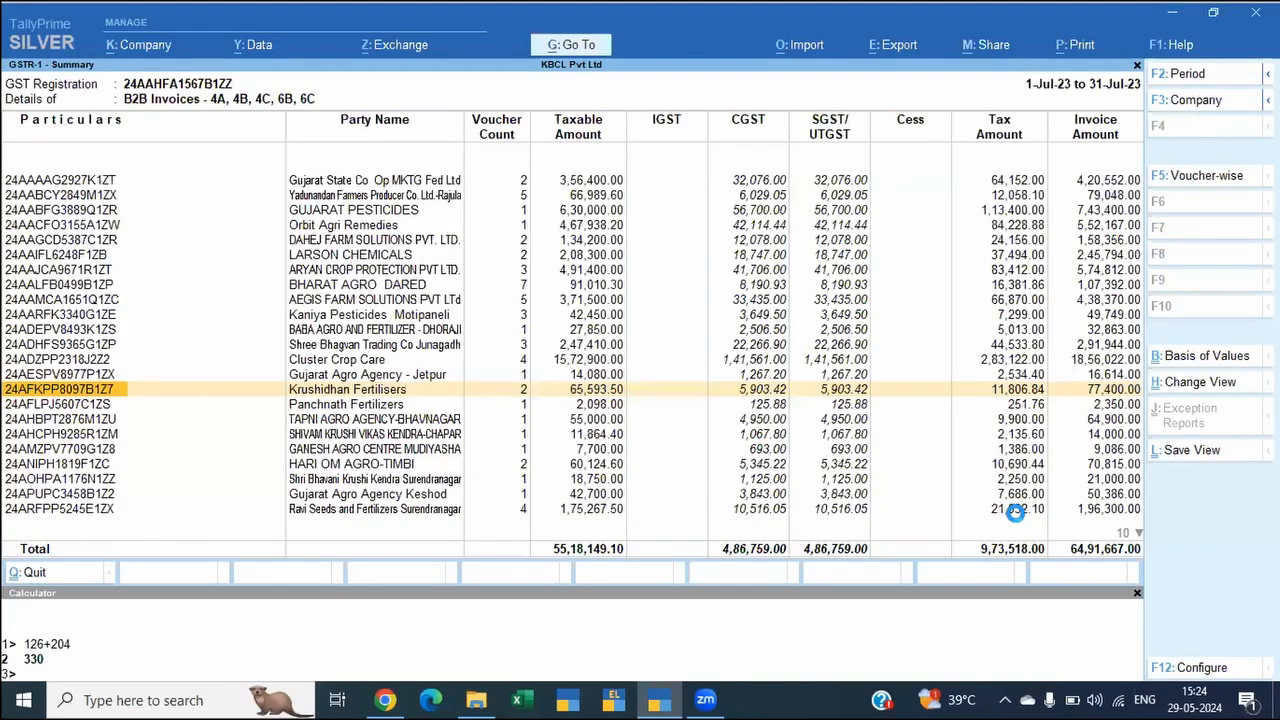
key("Escape")
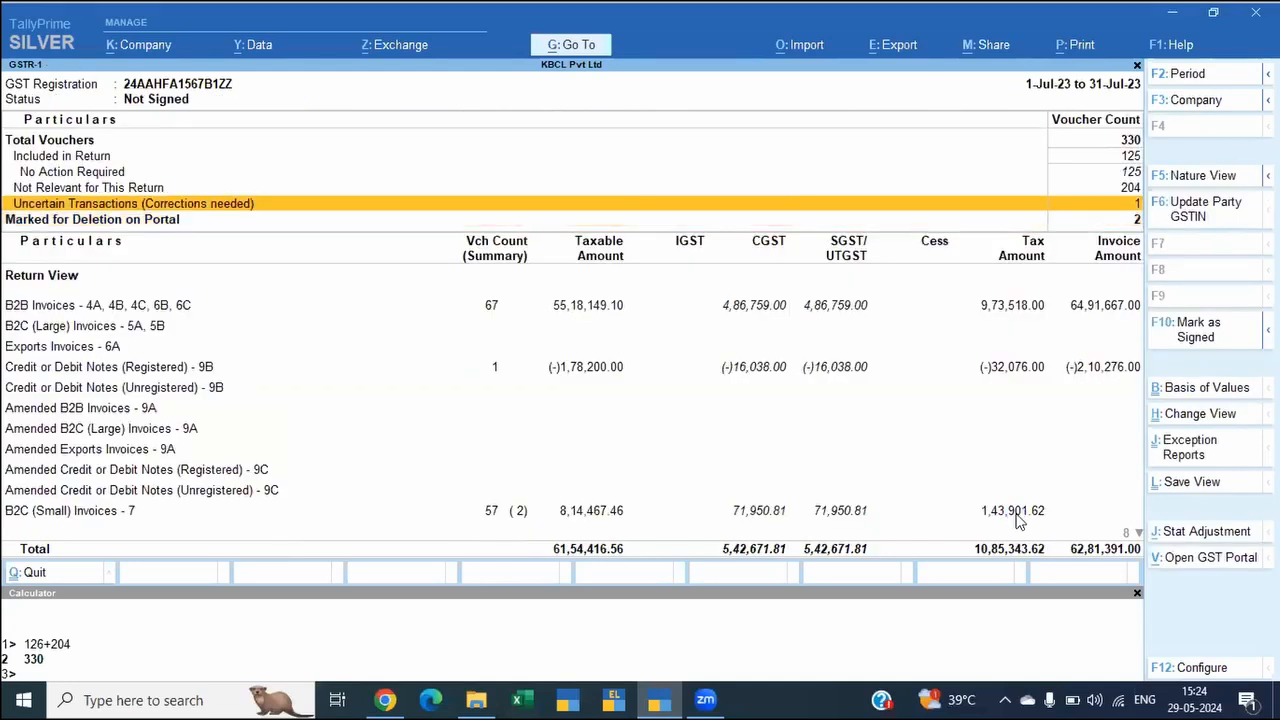
key("Return")
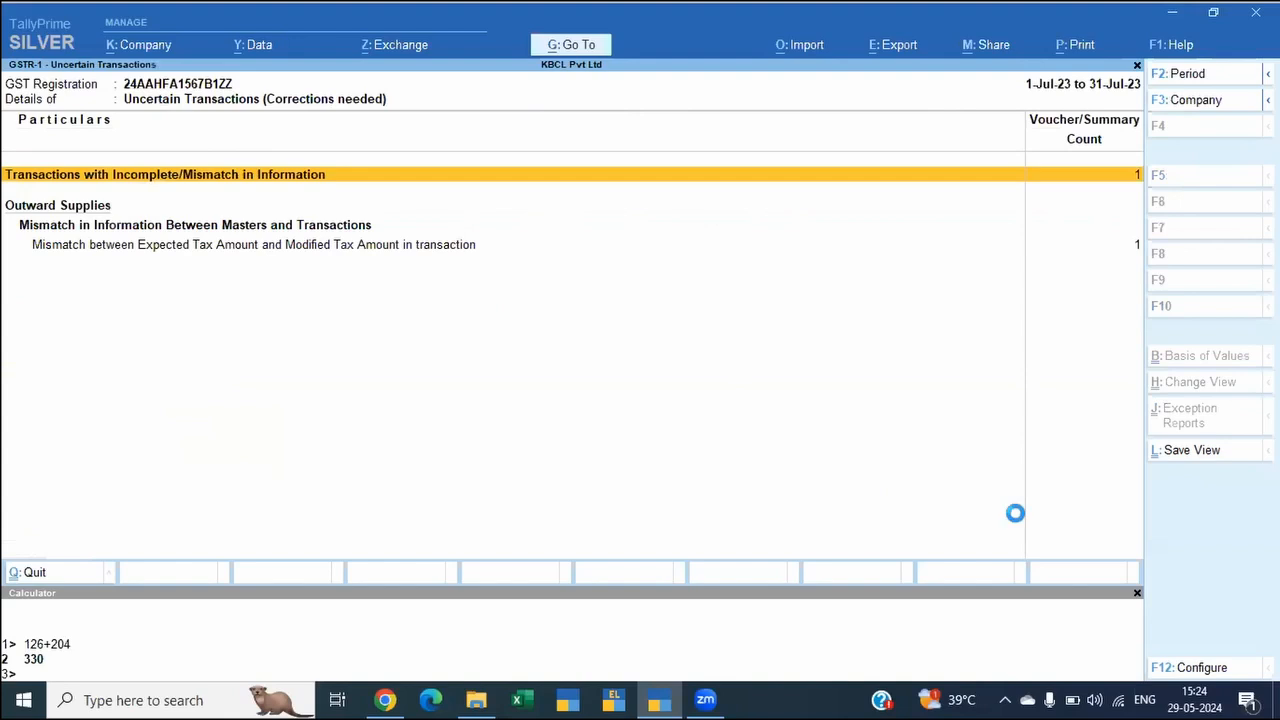
key("Down")
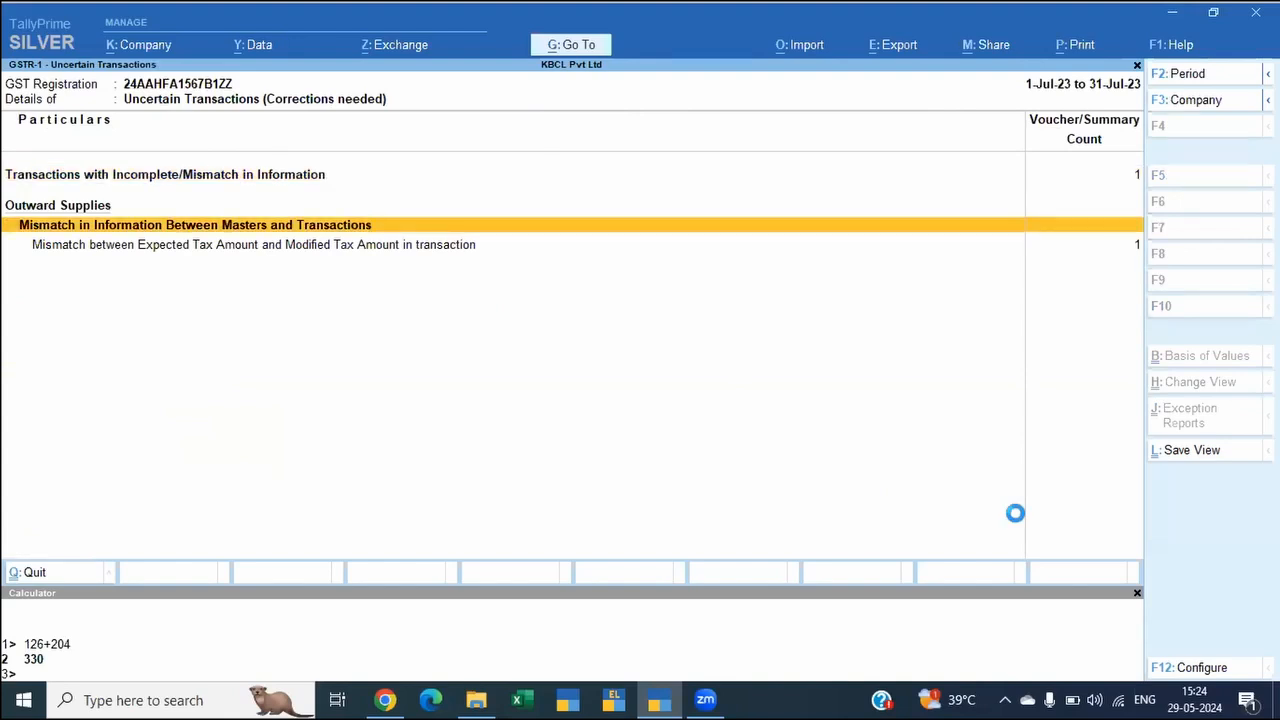
key("Down")
key("Return")
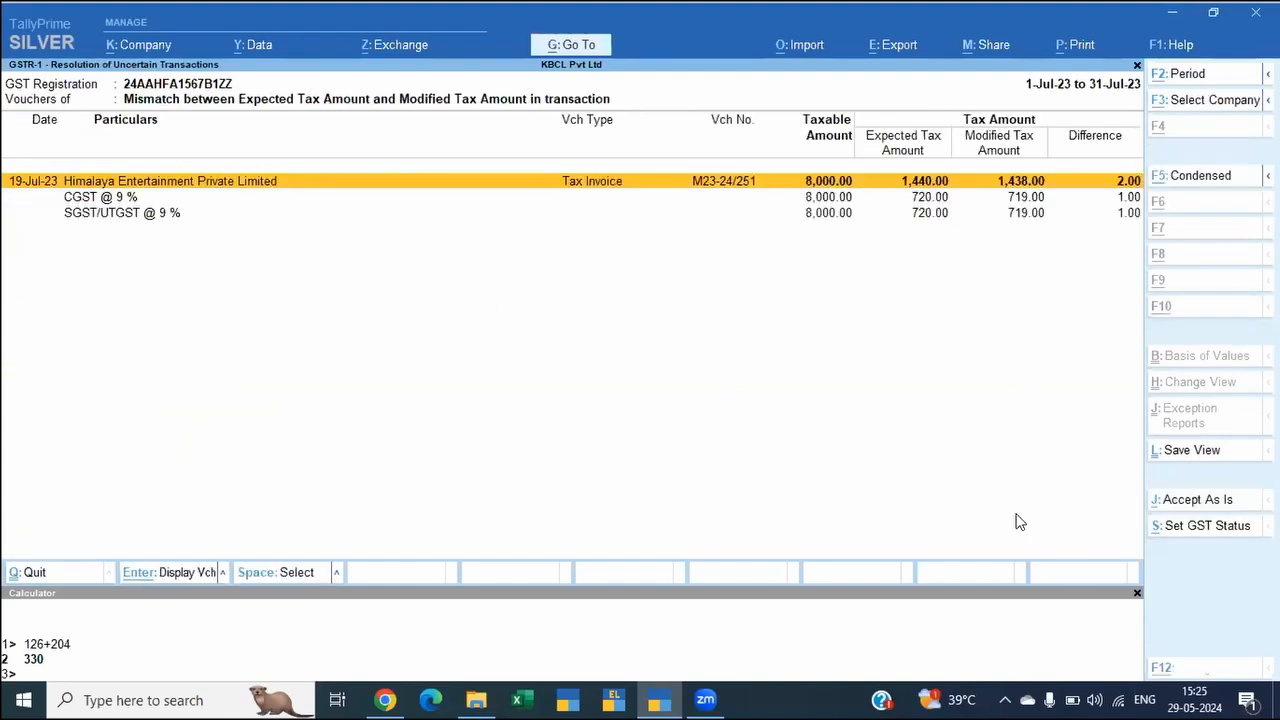
Step: Accept the 19-Jul-23 voucher's tax mismatch as is for inclusion in the return and go back to the GSTR-1 summary
key("ctrl+a")
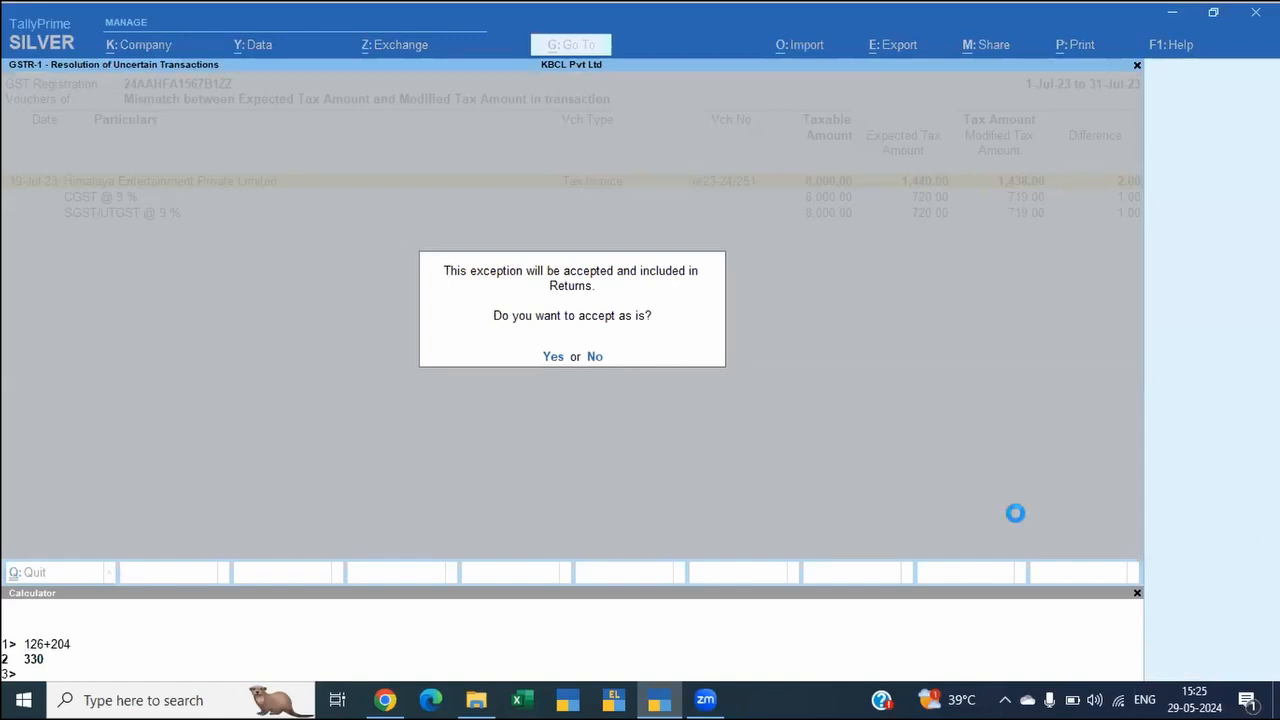
key("y")
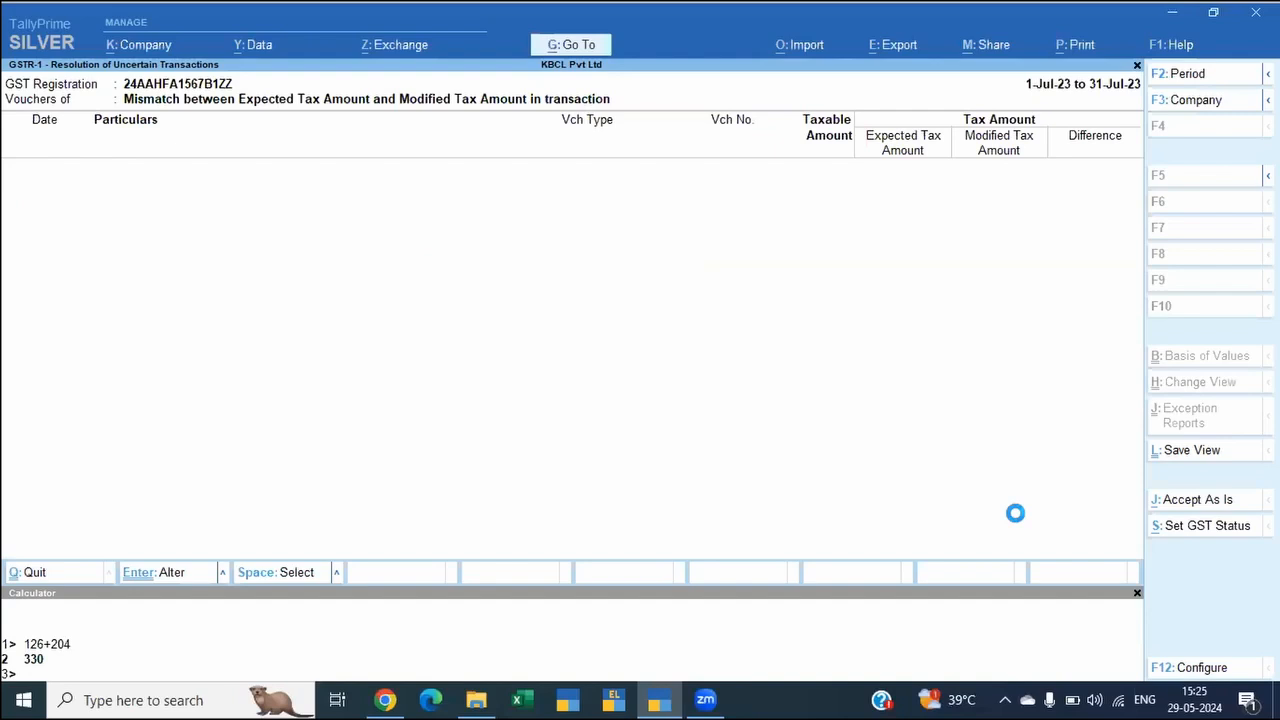
key("Escape")
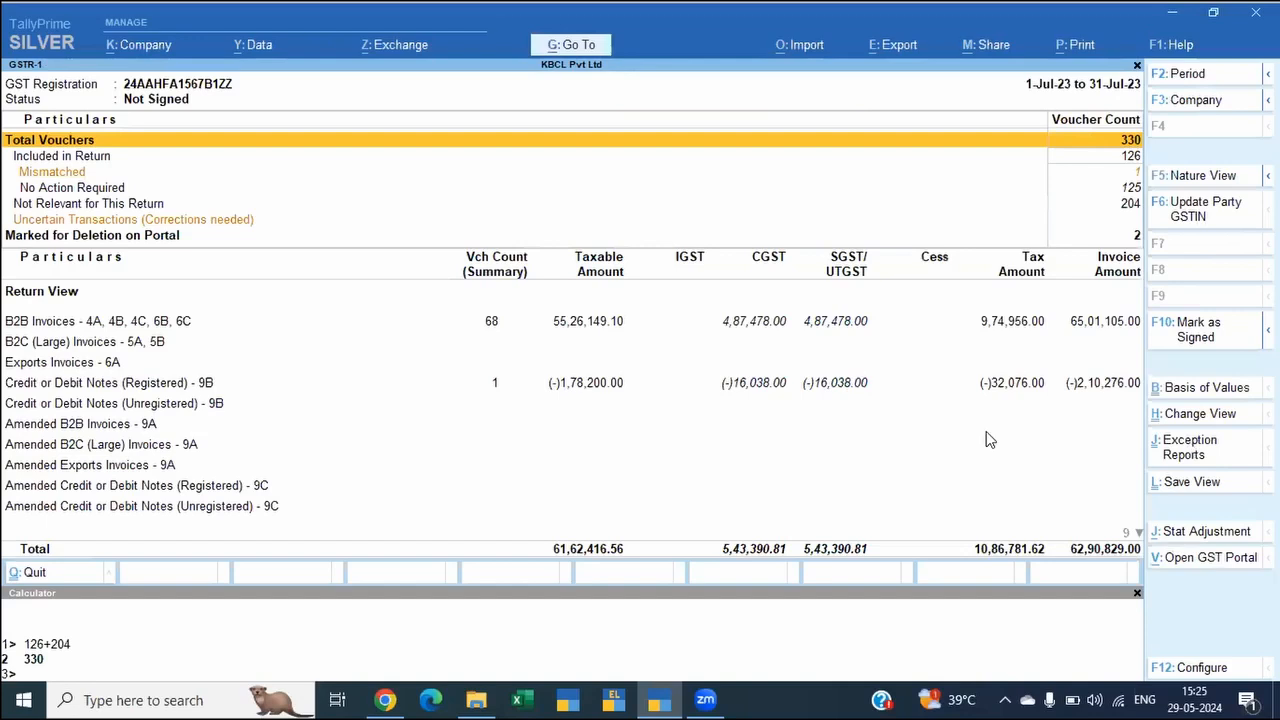
Step: Open the Transactions Accepted as Valid exception report and examine its tax amount mismatch and accepted-as-is categories
left_click(1188, 449)
key("Return")
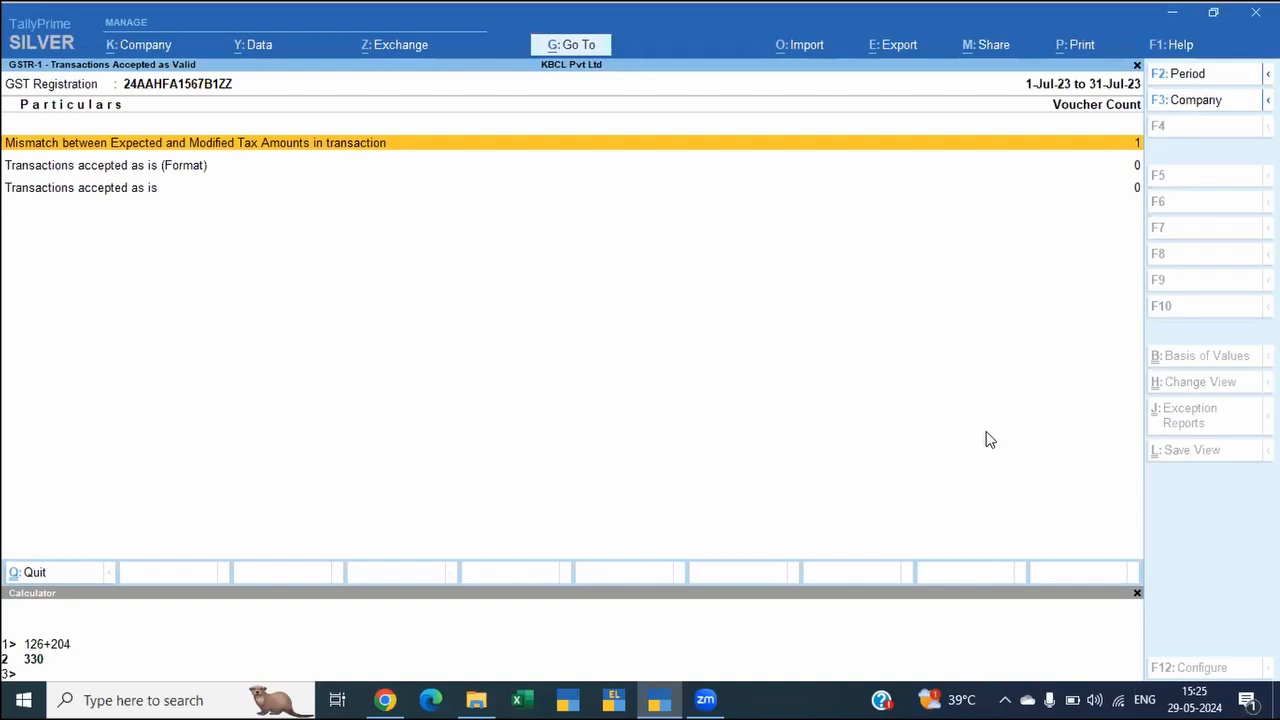
key("Down")
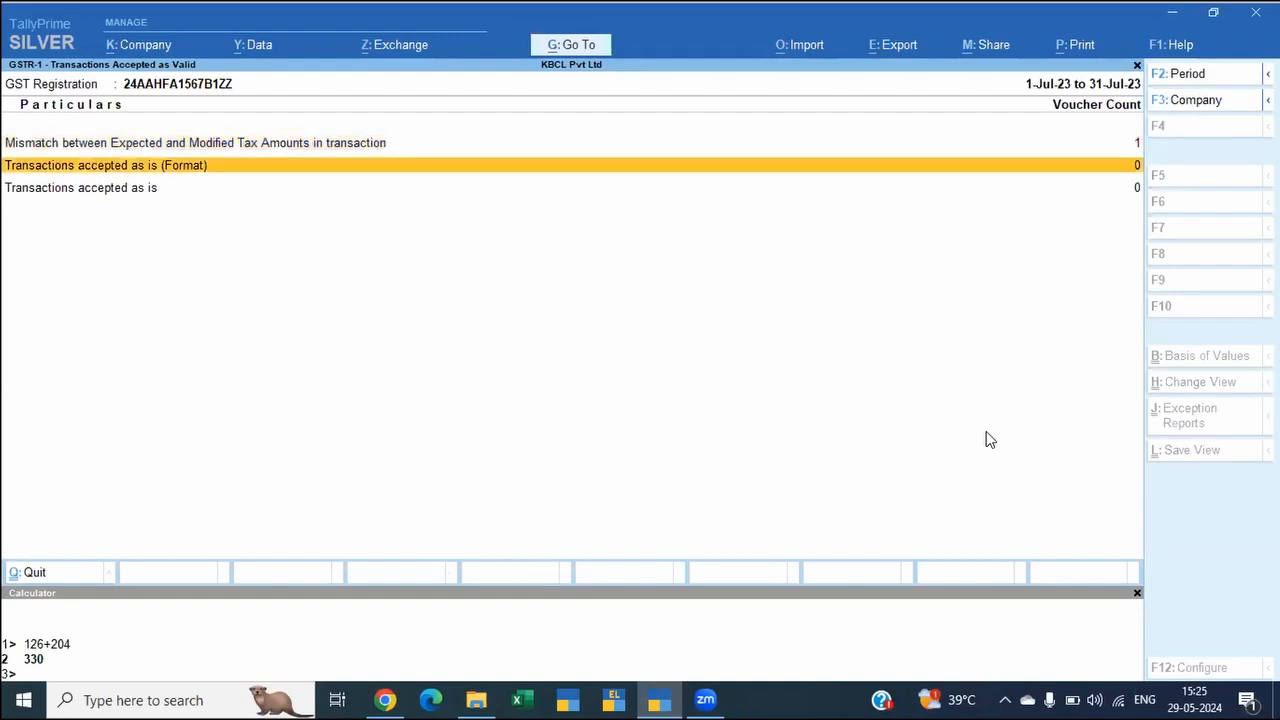
key("Down")
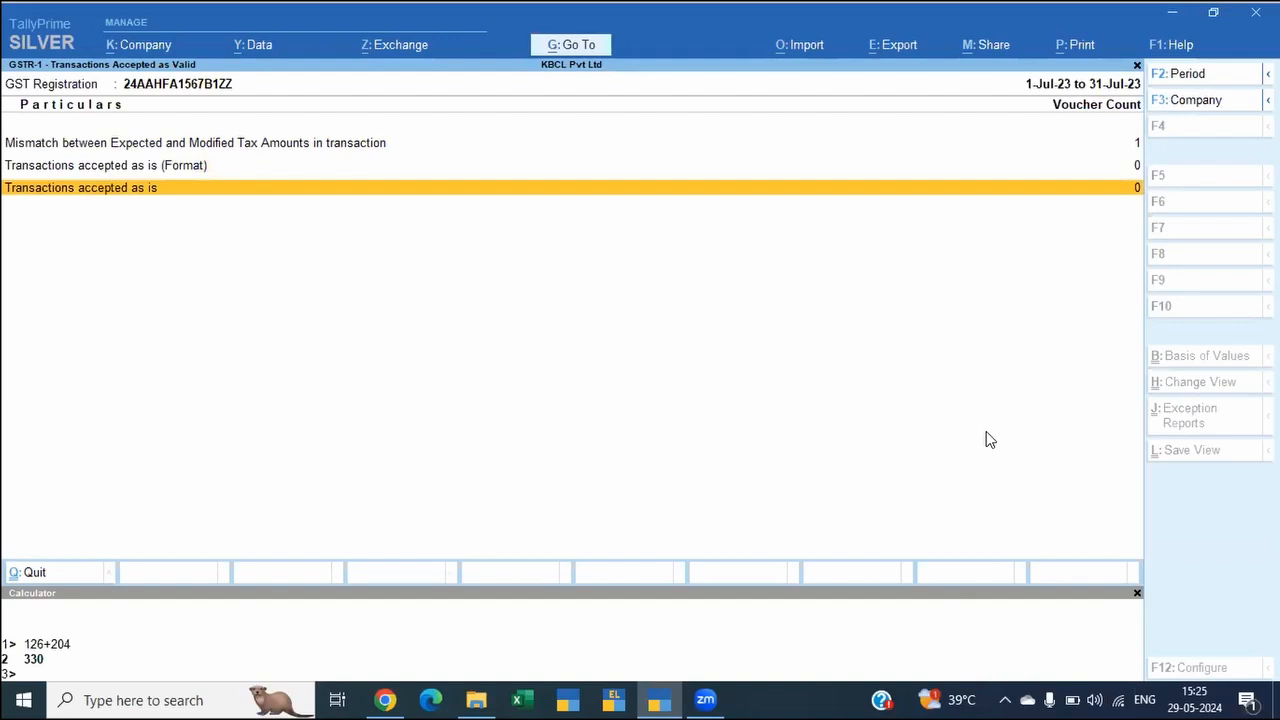
key("Up")
key("Up")
key("Down")
key("Down")
key("Up")
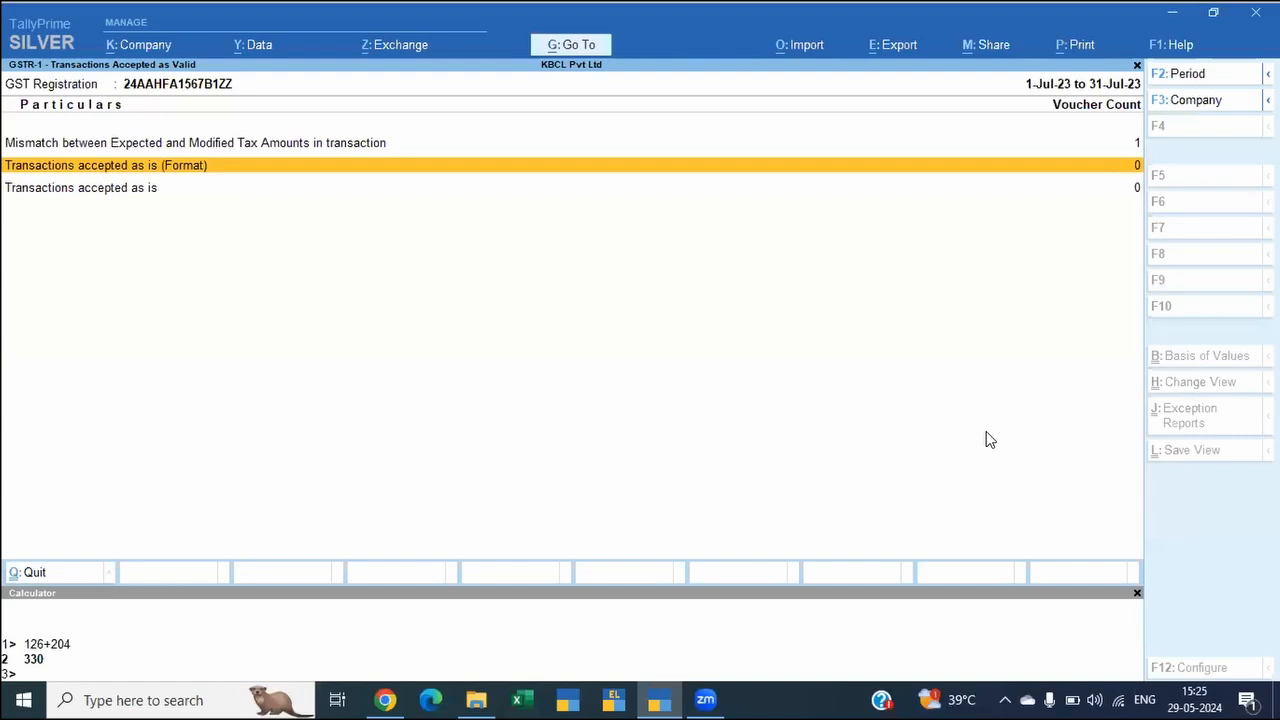
key("Up")
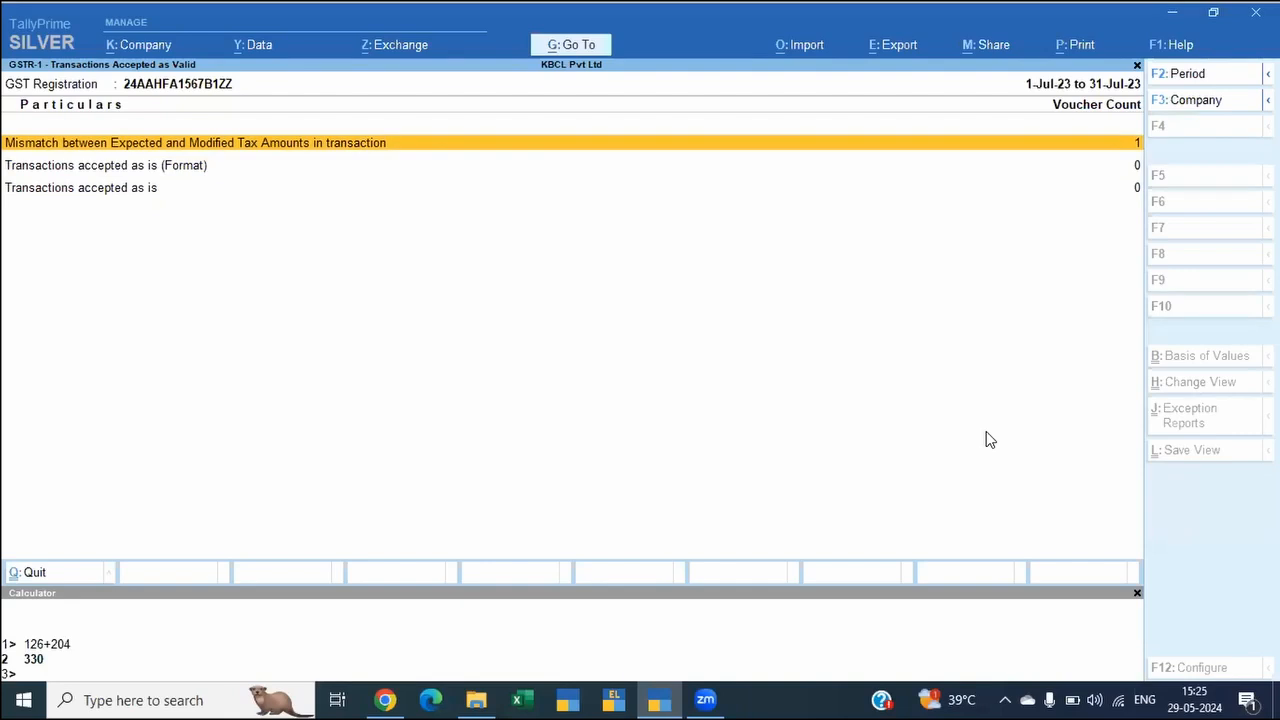
Step: Undo Accept As Is for the Himalaya Entertainment voucher under the accepted tax amount mismatch and go back to the GSTR-1 summary
key("Return")
key("Right")
key("Right")
key("Right")
key("Right")
key("Right")
key("Right")
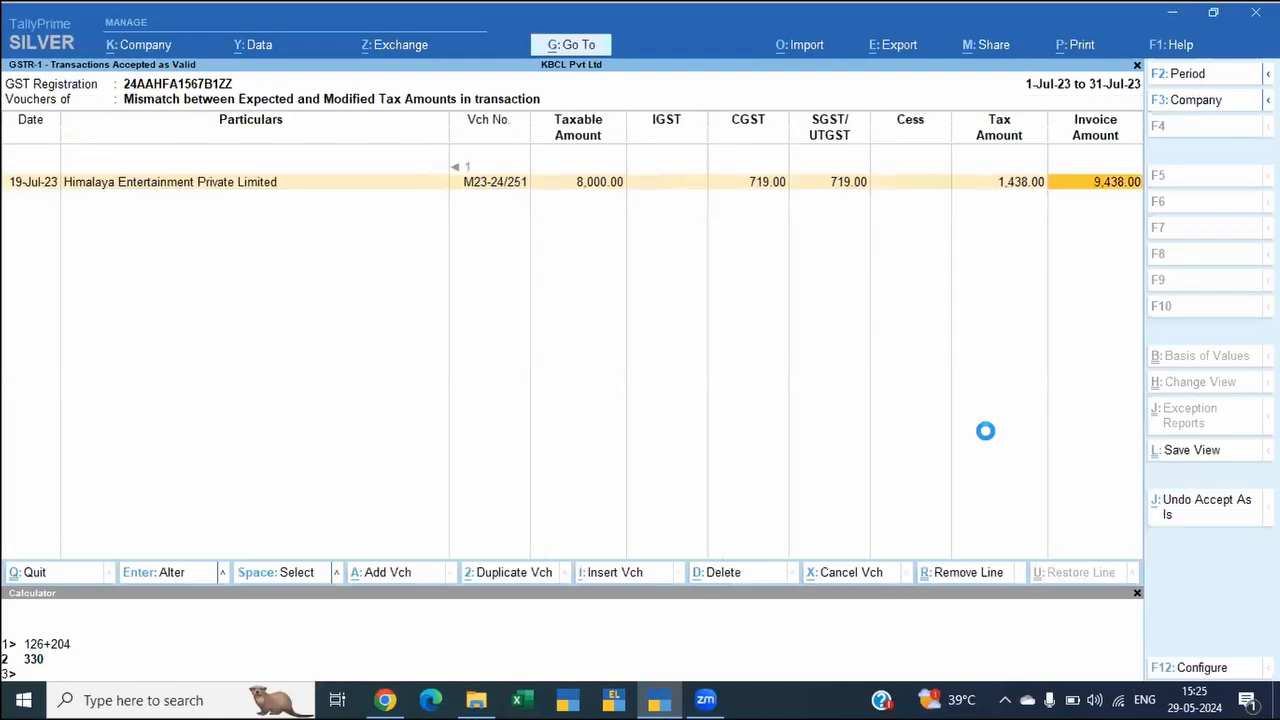
key("Left")
key("Left")
key("Left")
key("Left")
key("Left")
key("Left")
key("Left")
key("Left")
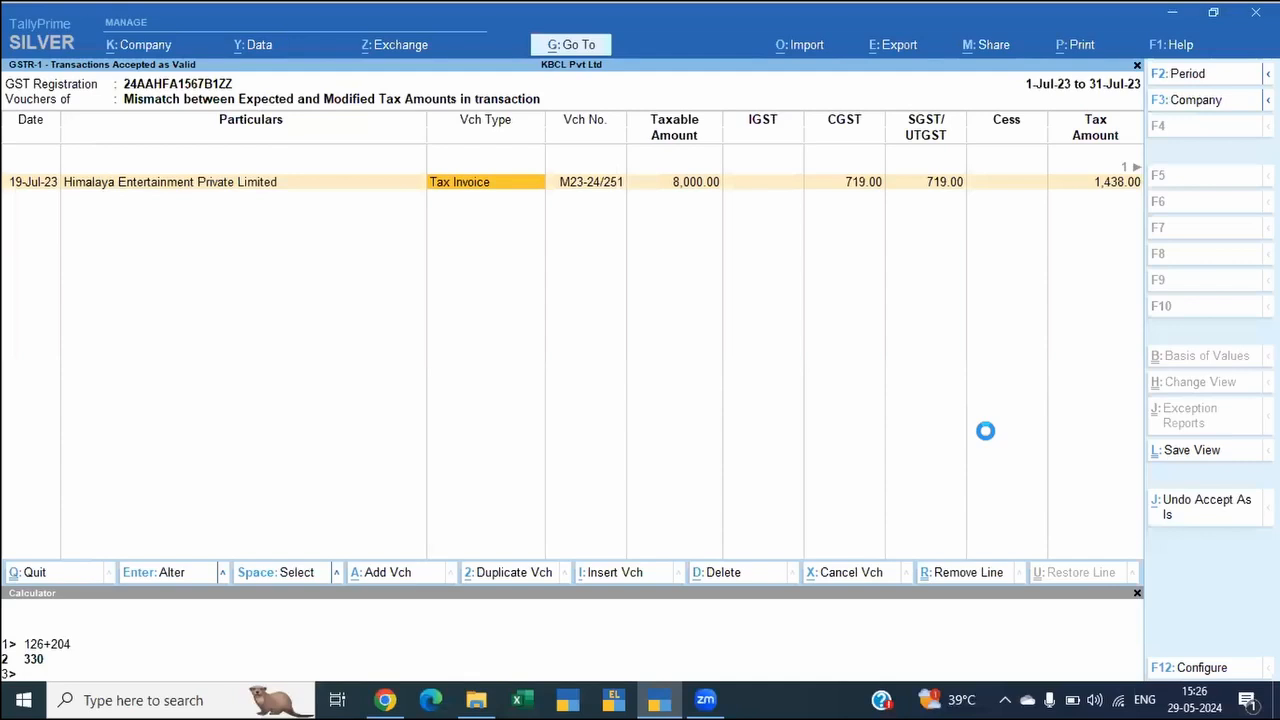
key("alt+j")
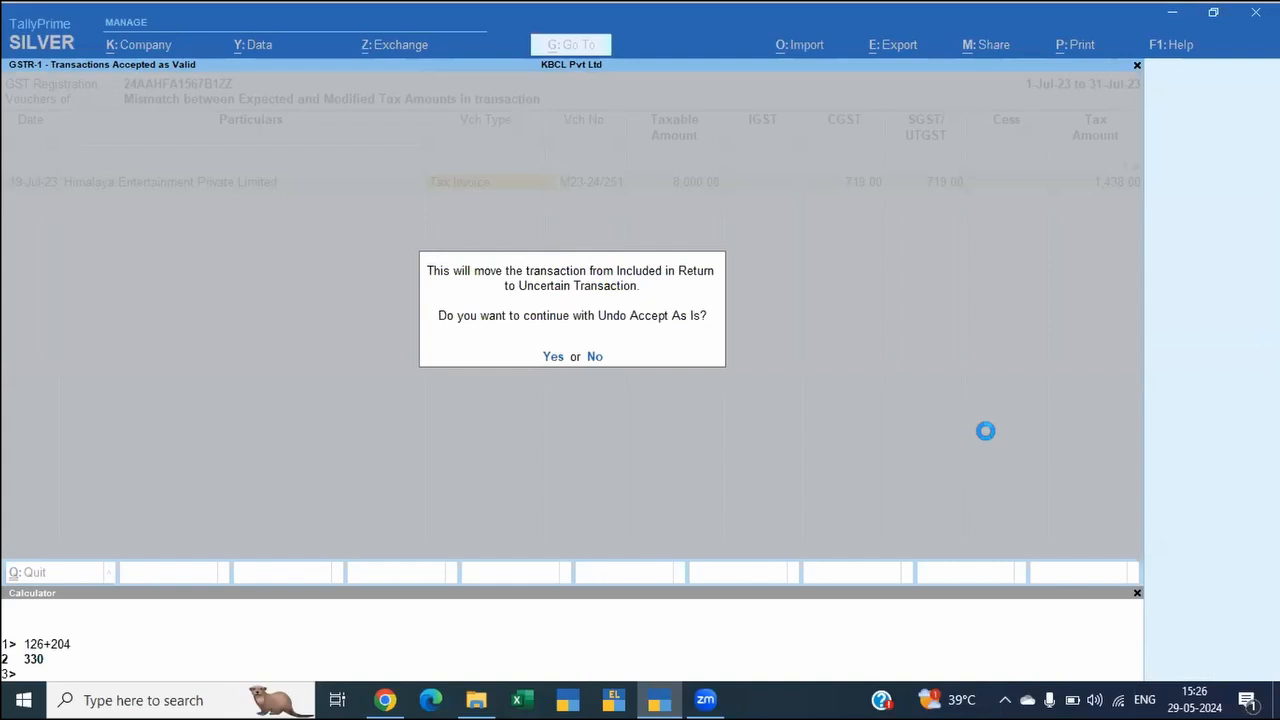
key("y")
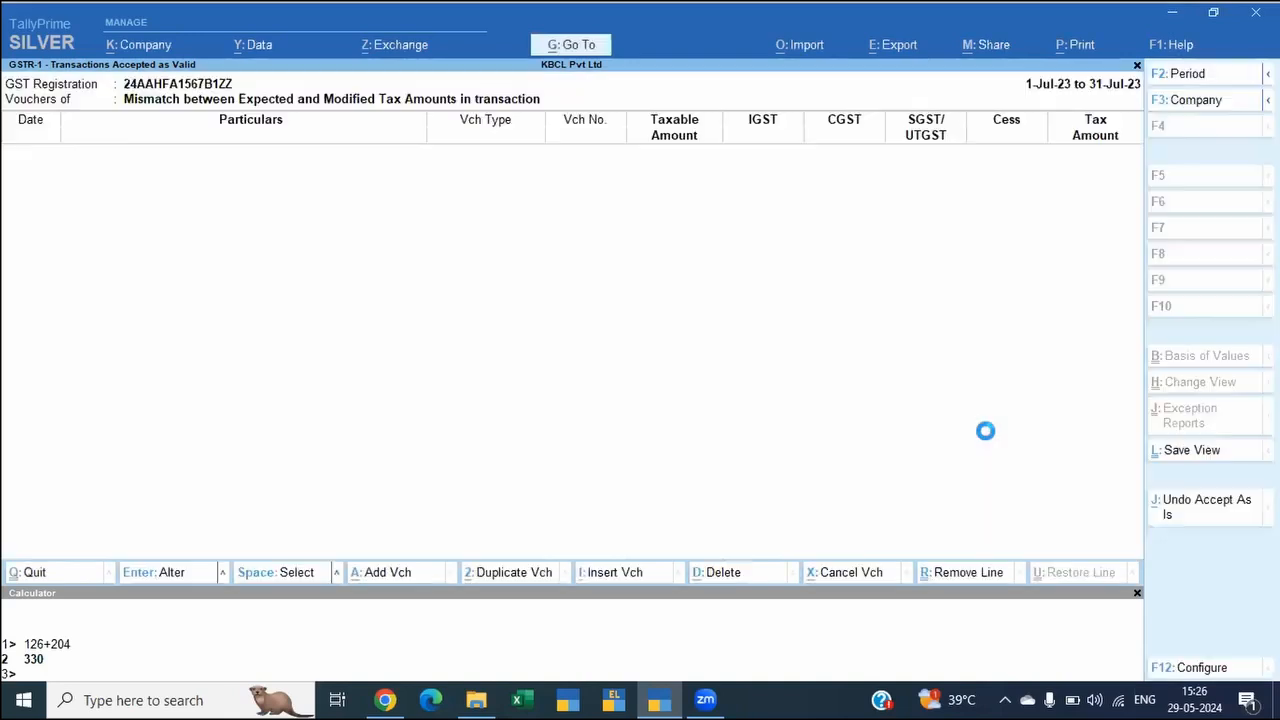
key("Escape")
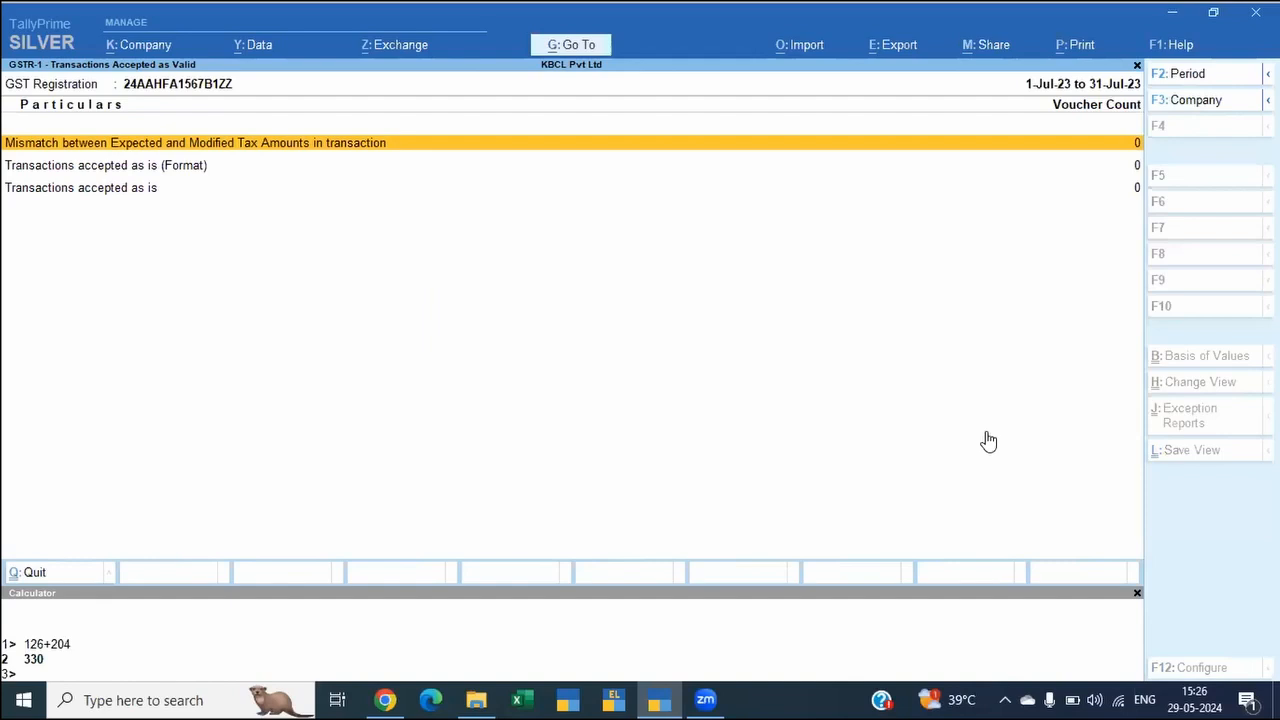
key("Escape")
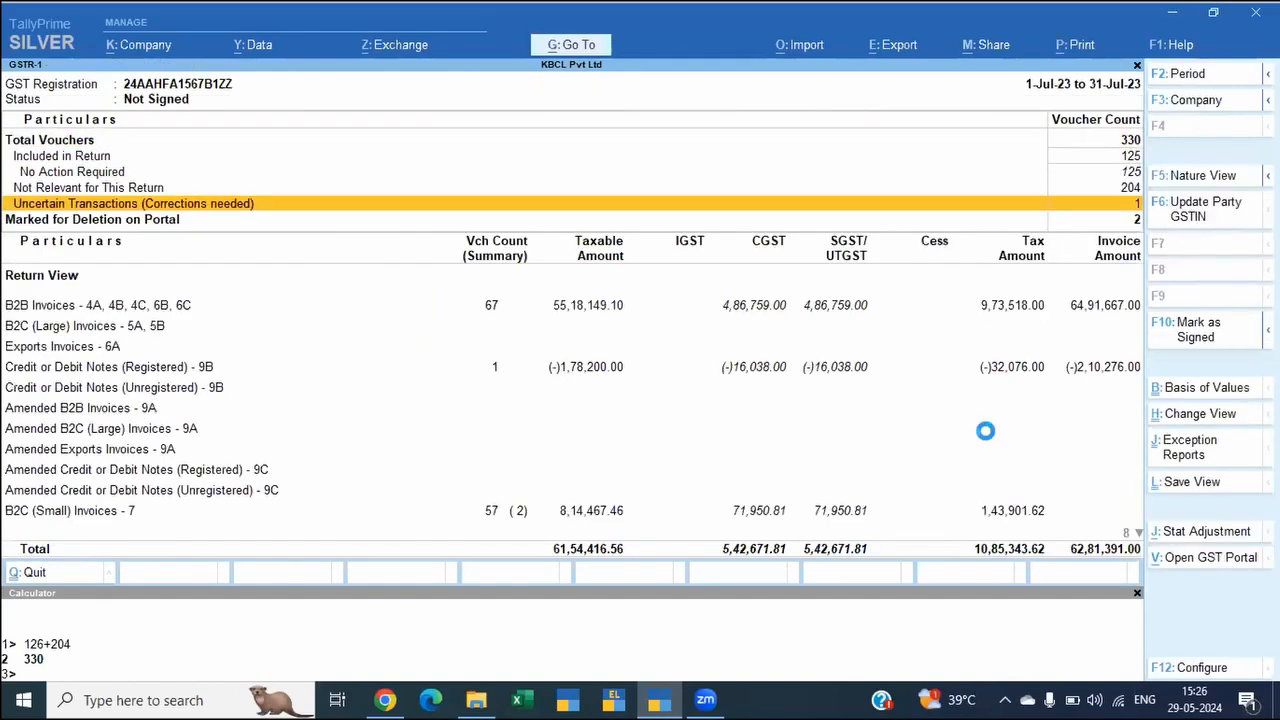
Step: Open Uncertain Transactions and its vouchers with a mismatch between expected and modified tax amount
key("Return")
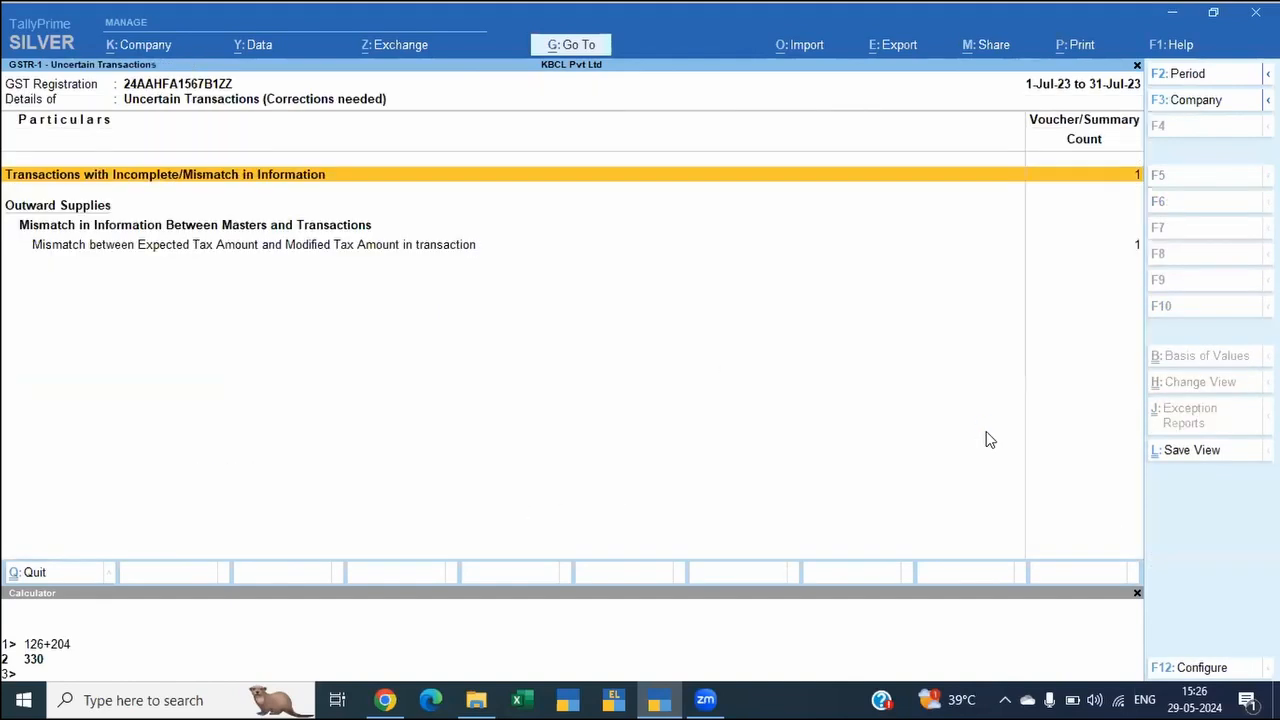
key("Down")
key("Down")
key("Return")
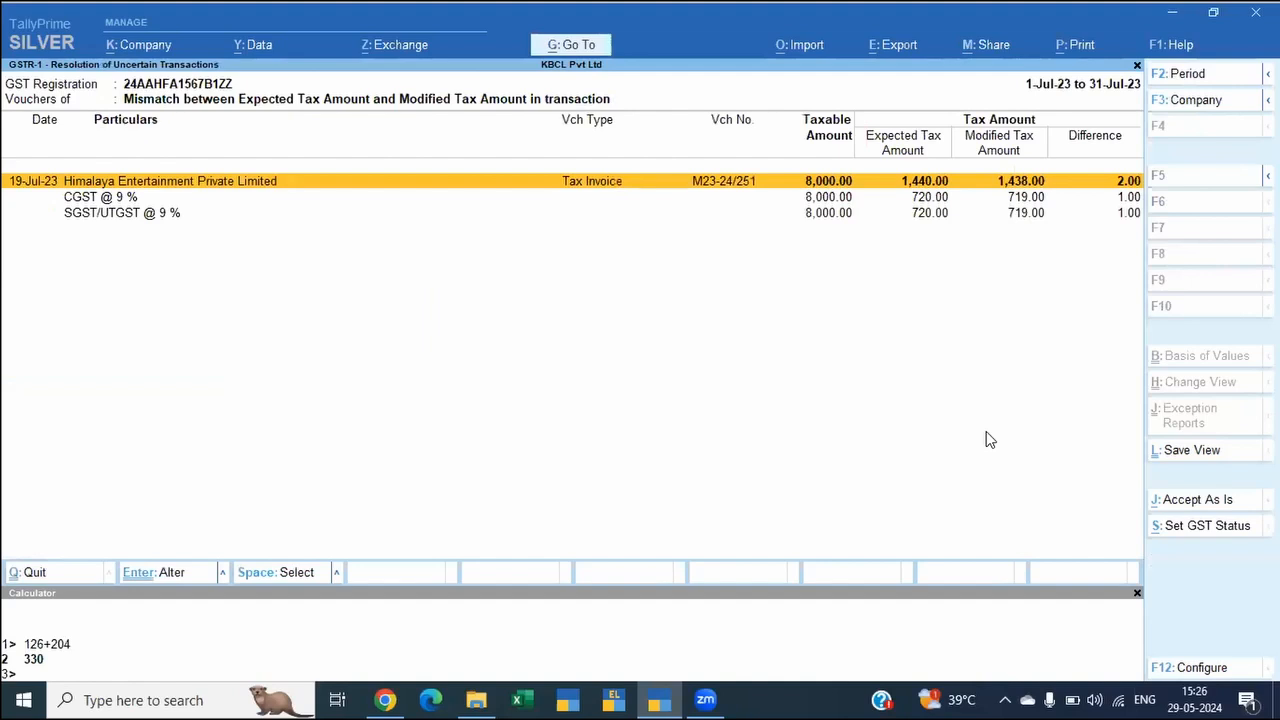
Step: Collapse the CGST and SGST breakdown of the mismatch voucher and keep Detailed as the format of the report
key("space")
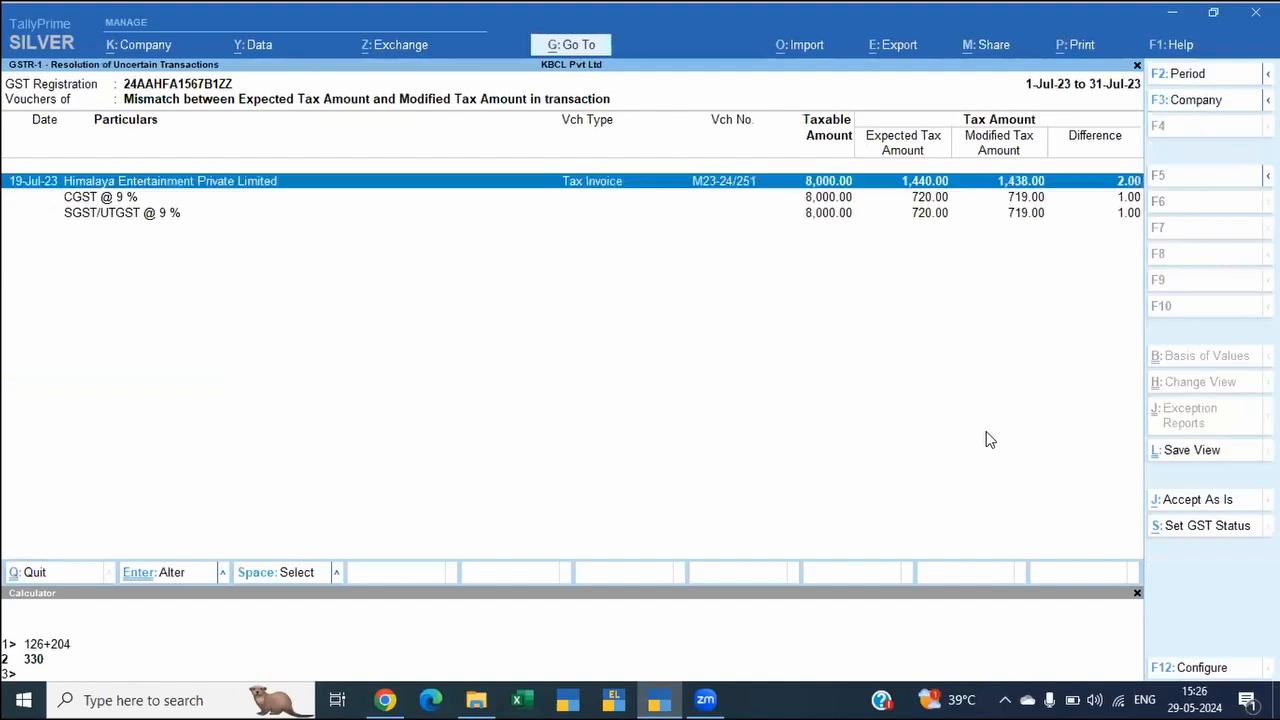
key("alt+F5")
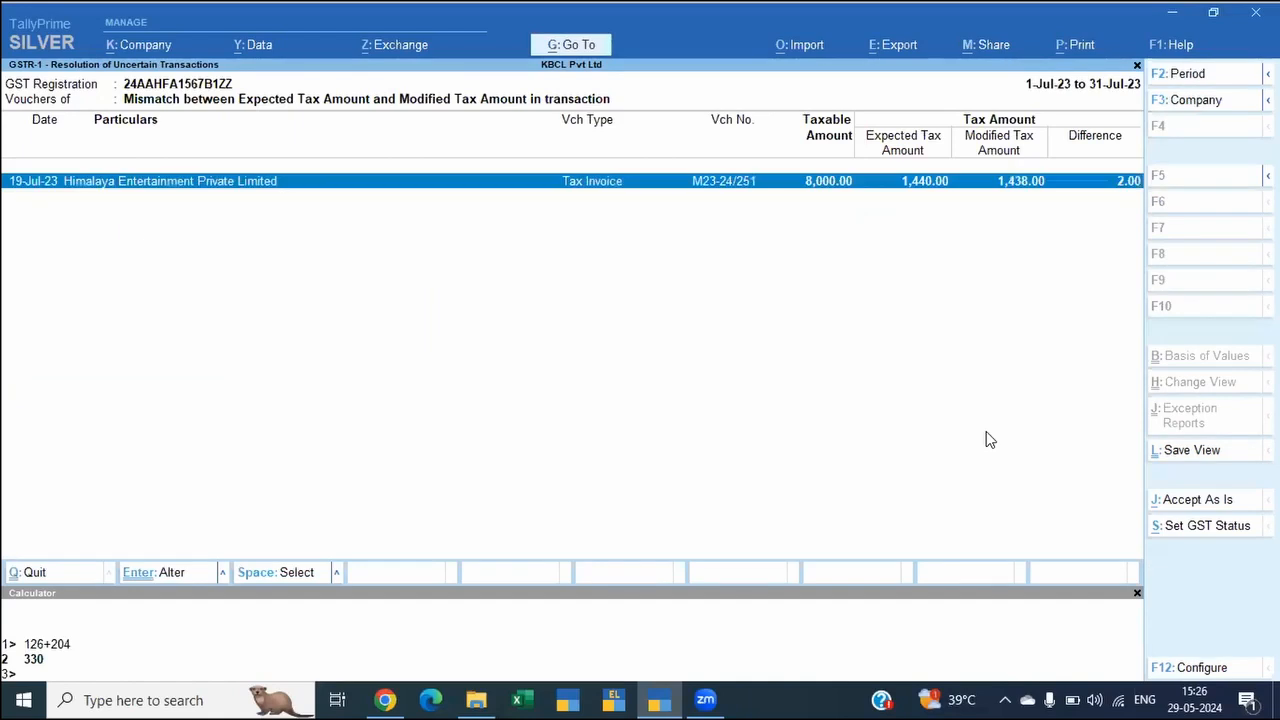
key("space")
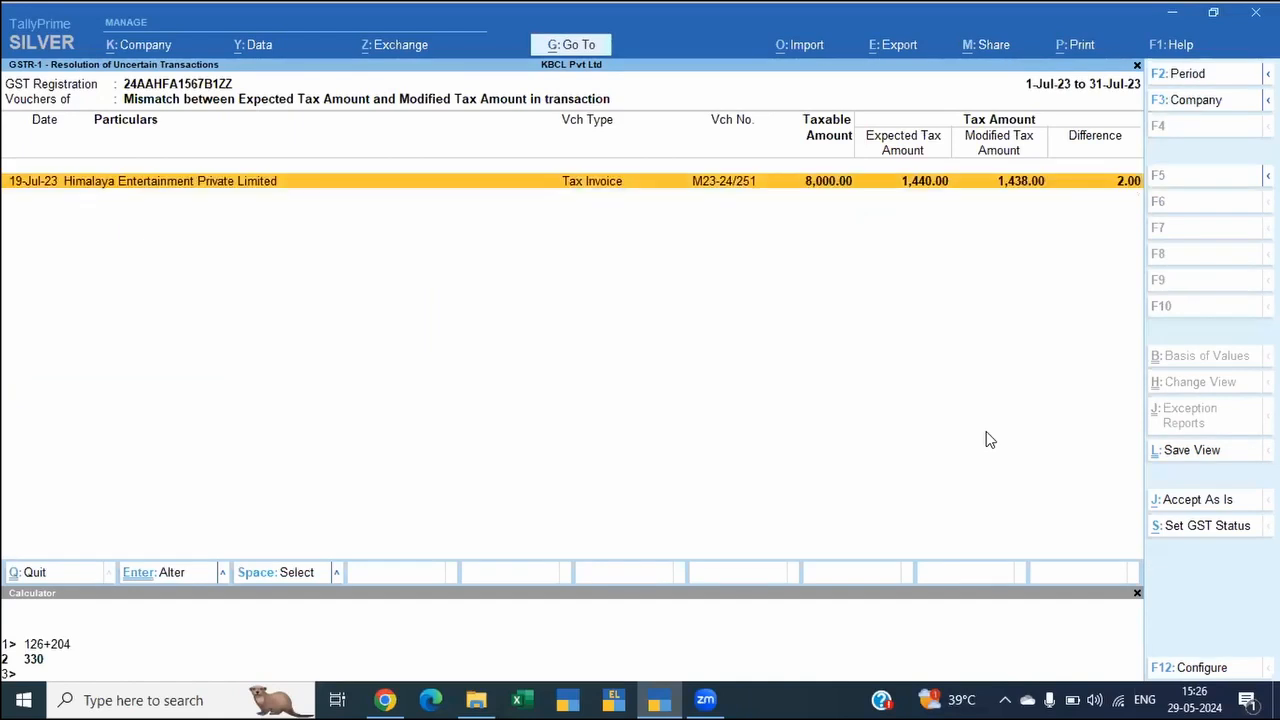
key("F12")
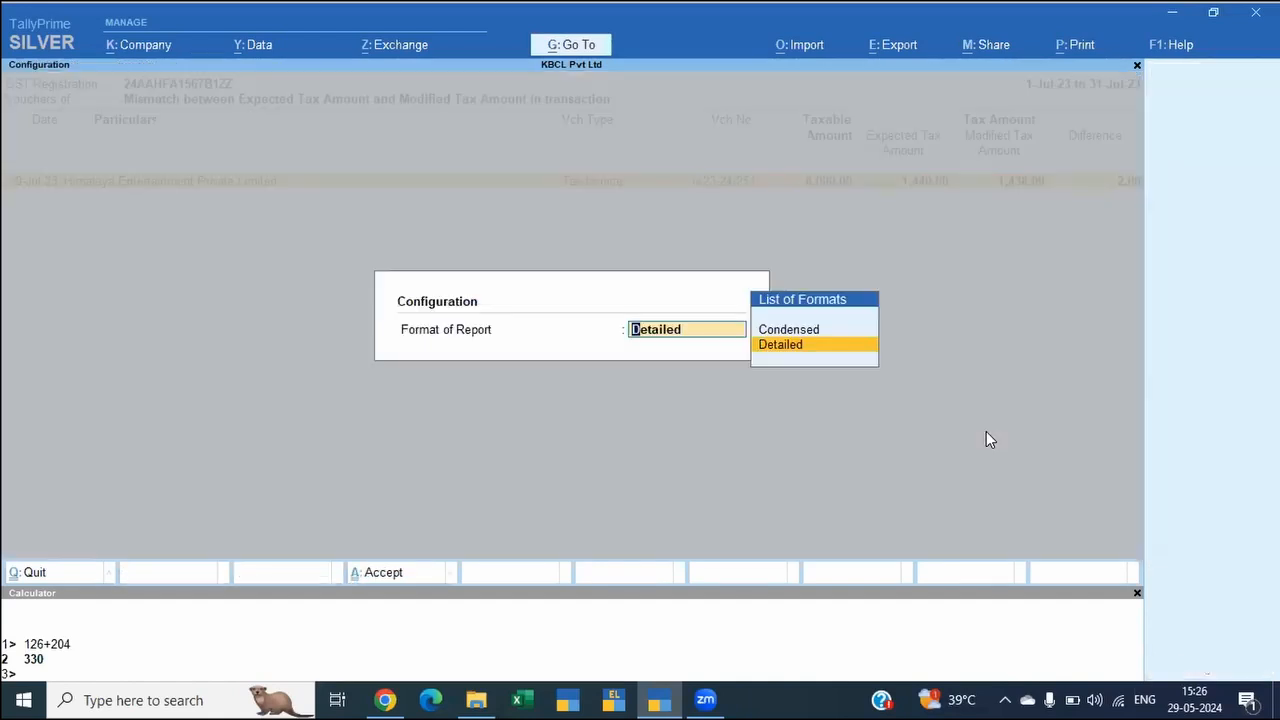
key("Up")
key("Down")
key("Return")
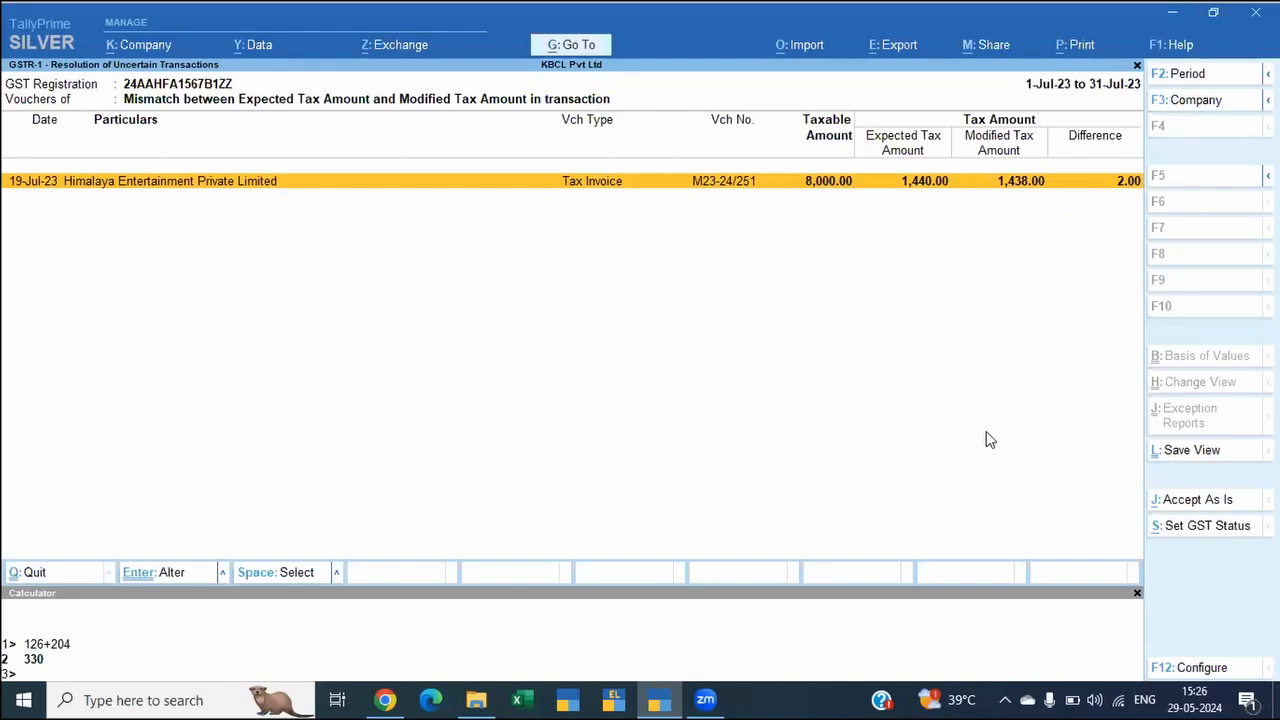
Step: Set both the CGST and SGST amounts of the Himalaya Entertainment invoice to 720 and save the voucher
key("Return")
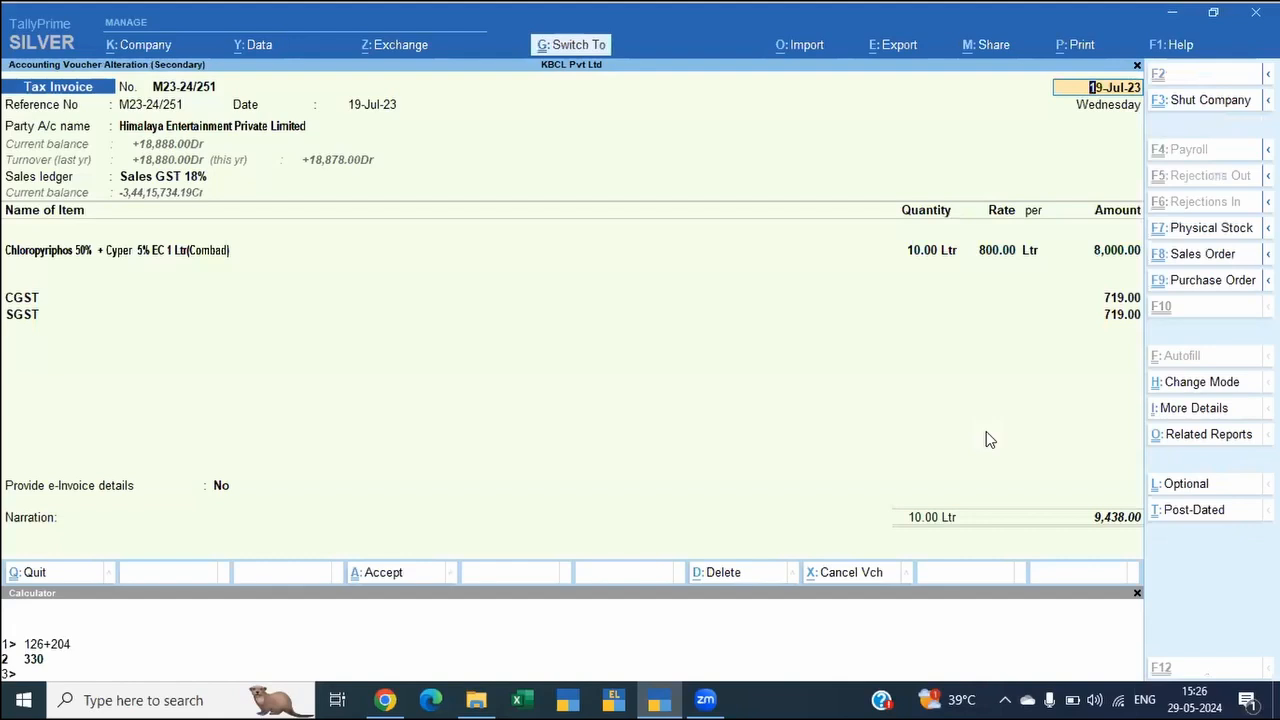
key("ctrl+a")
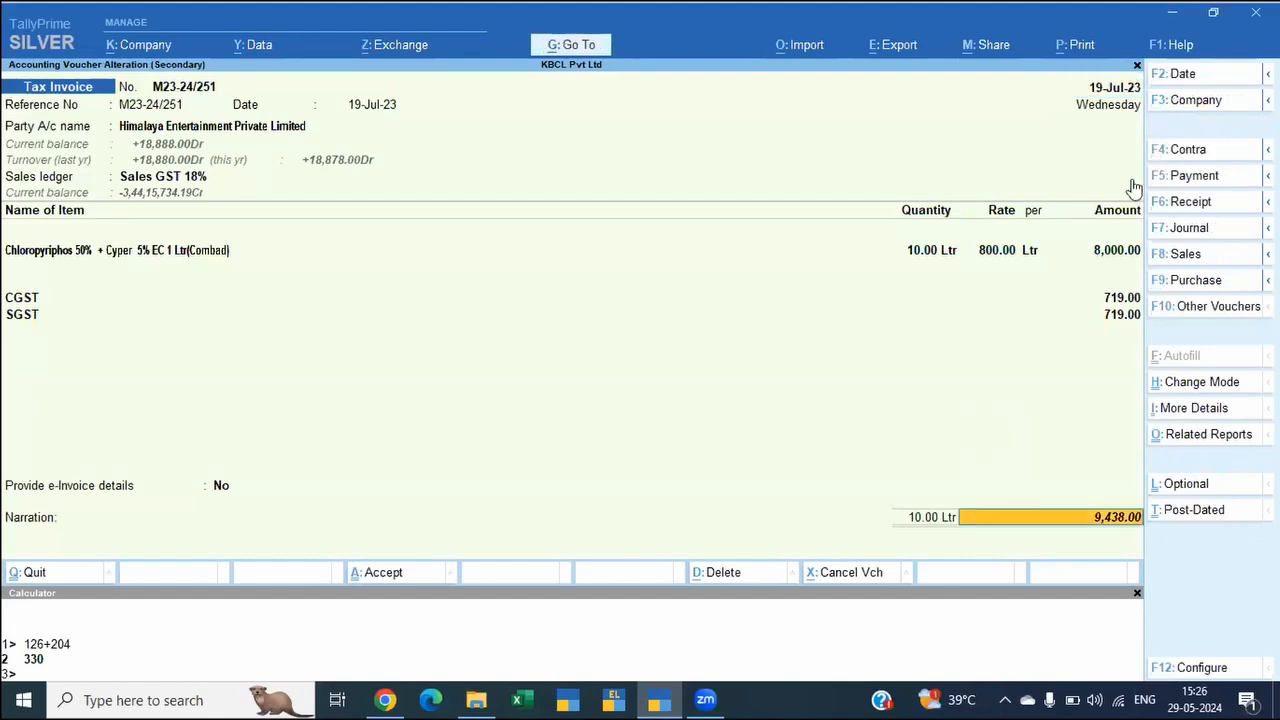
key("BackSpace")
key("BackSpace")
key("BackSpace")
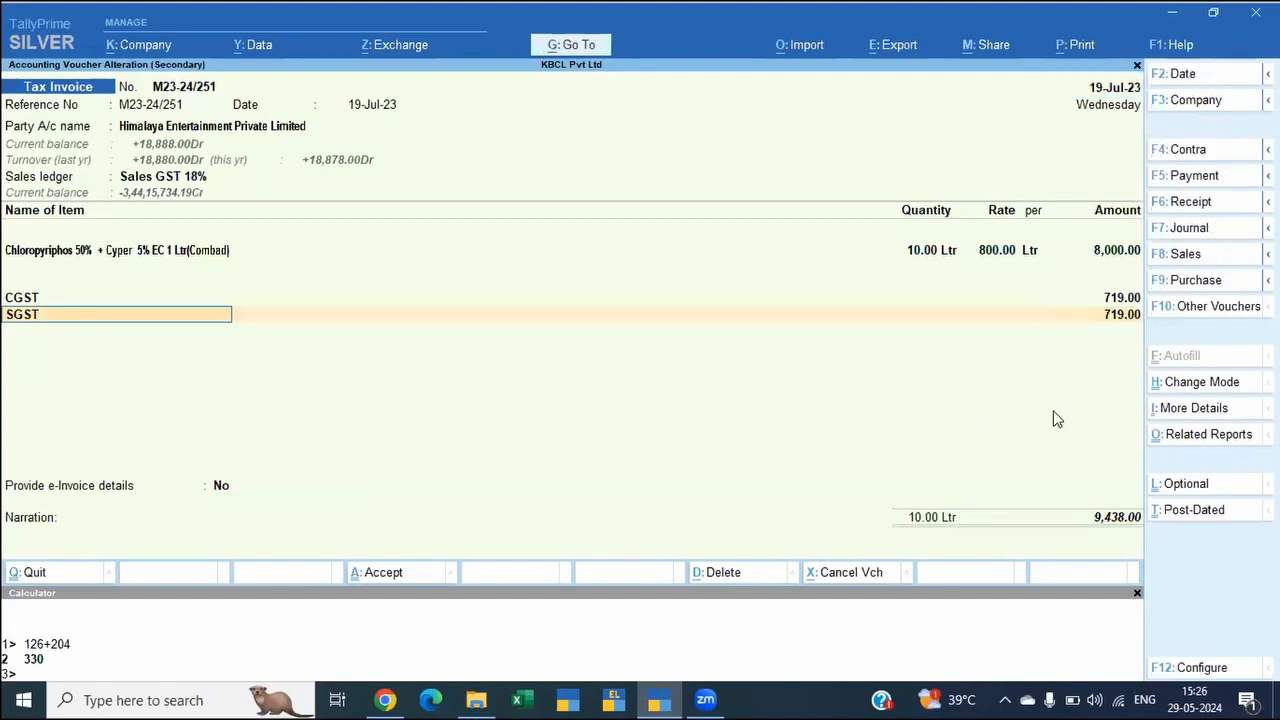
key("BackSpace")
type("720")
key("Return")
key("Return")
type("720")
key("Return")
key("Return")
key("Return")
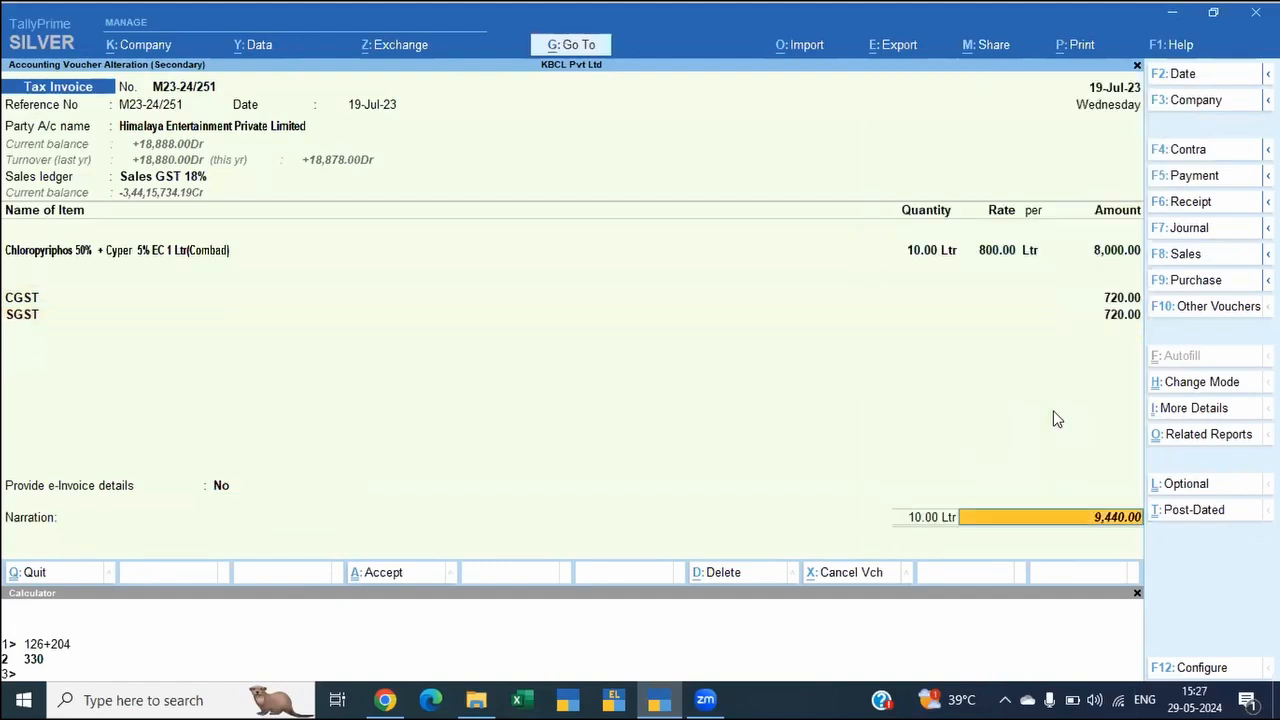
key("ctrl+a")
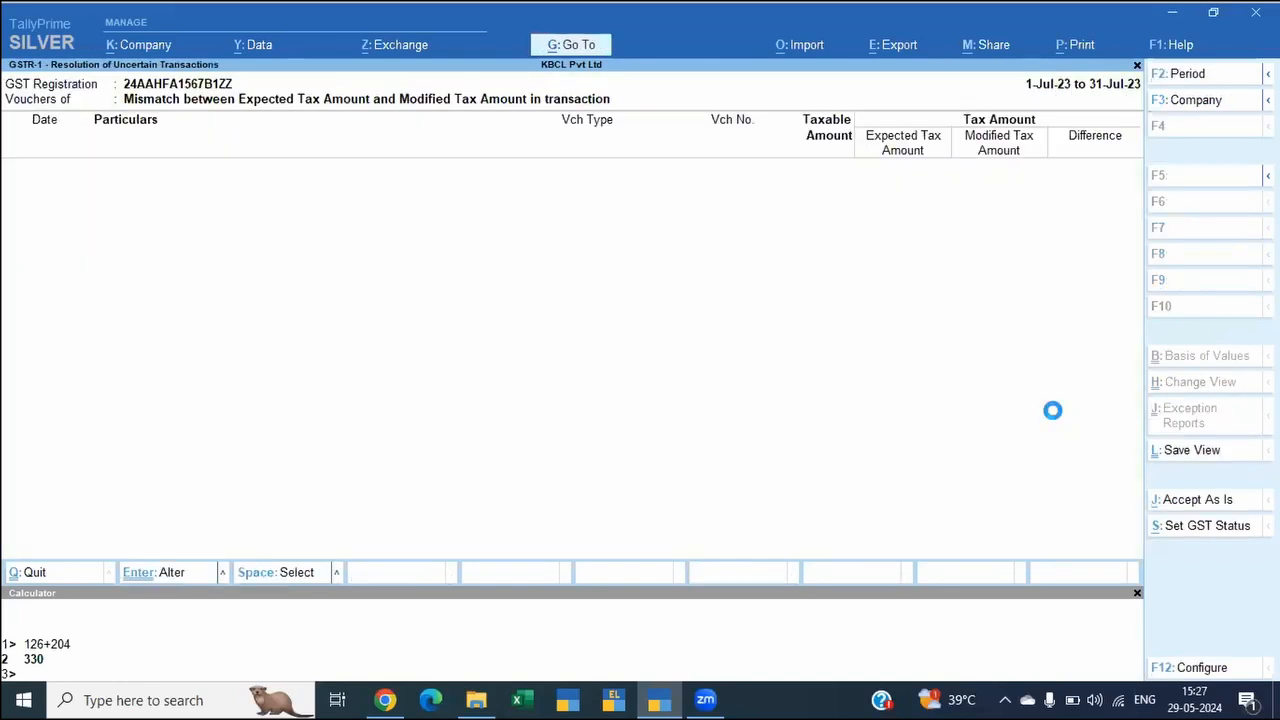
Step: Go back to the GSTR-1 summary and open the vouchers Marked for Deletion on Portal
key("Escape")
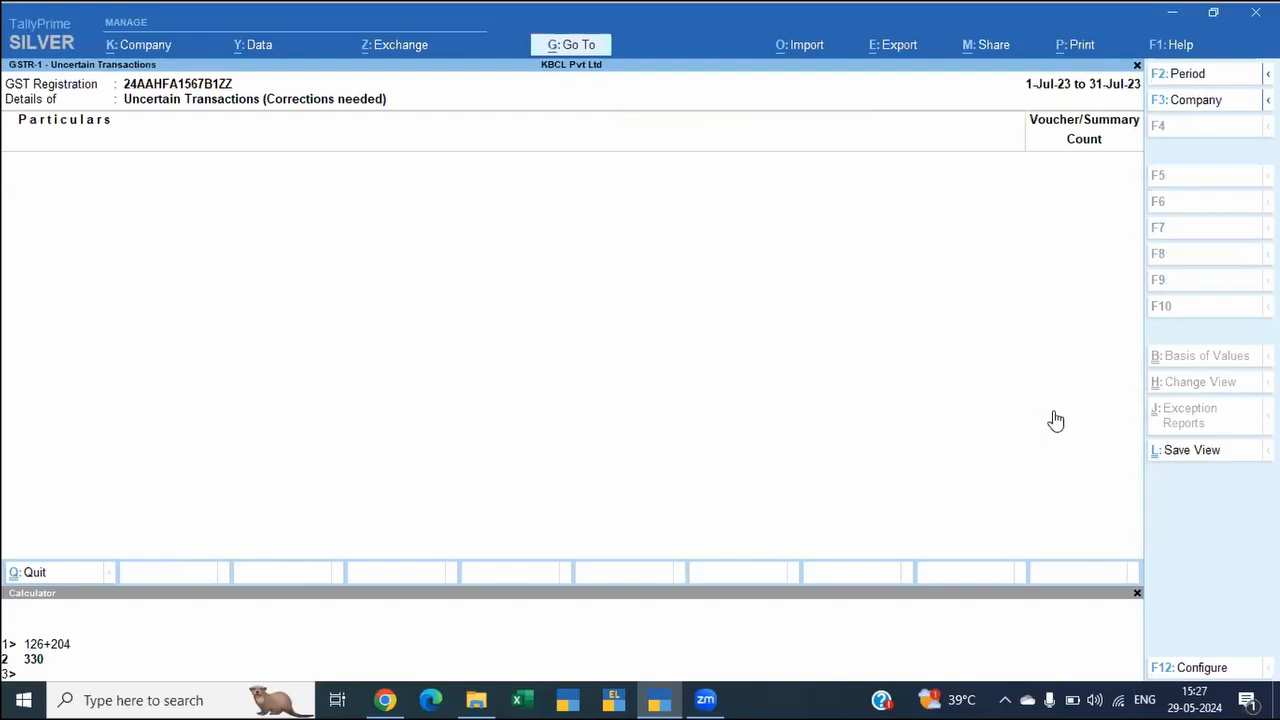
key("Escape")
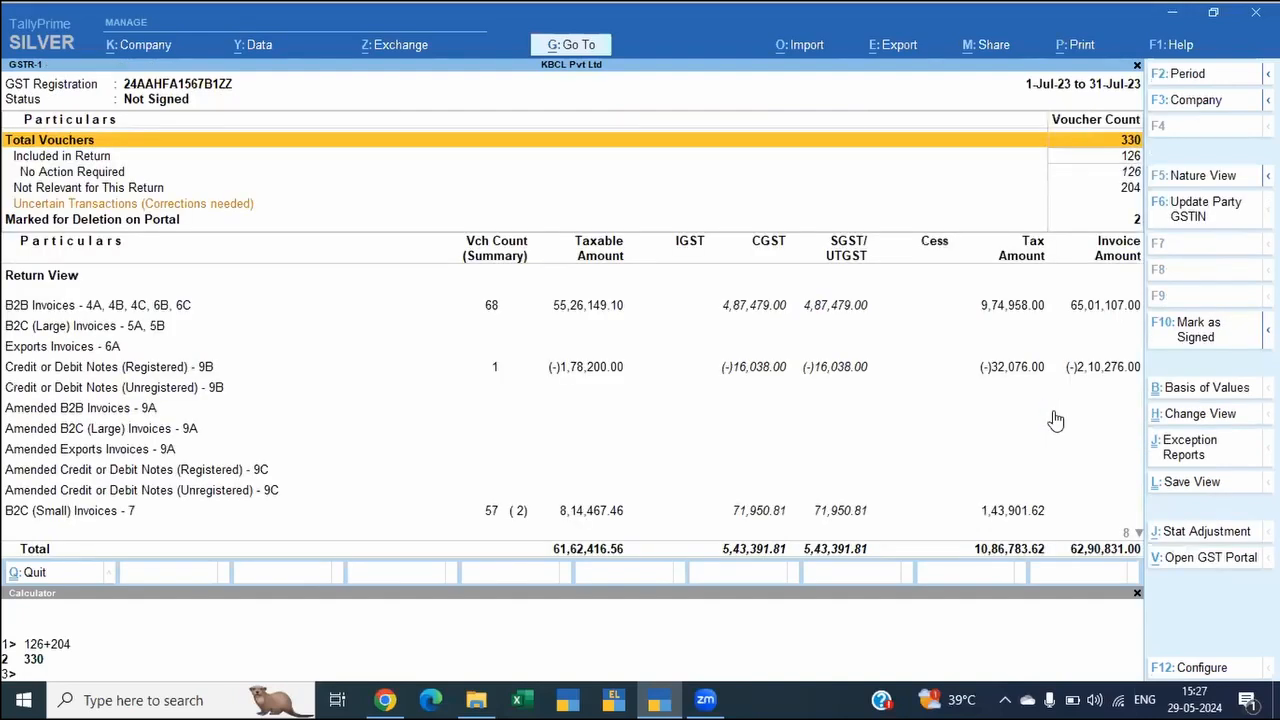
key("Down")
key("Down")
key("Down")
key("Down")
key("Down")
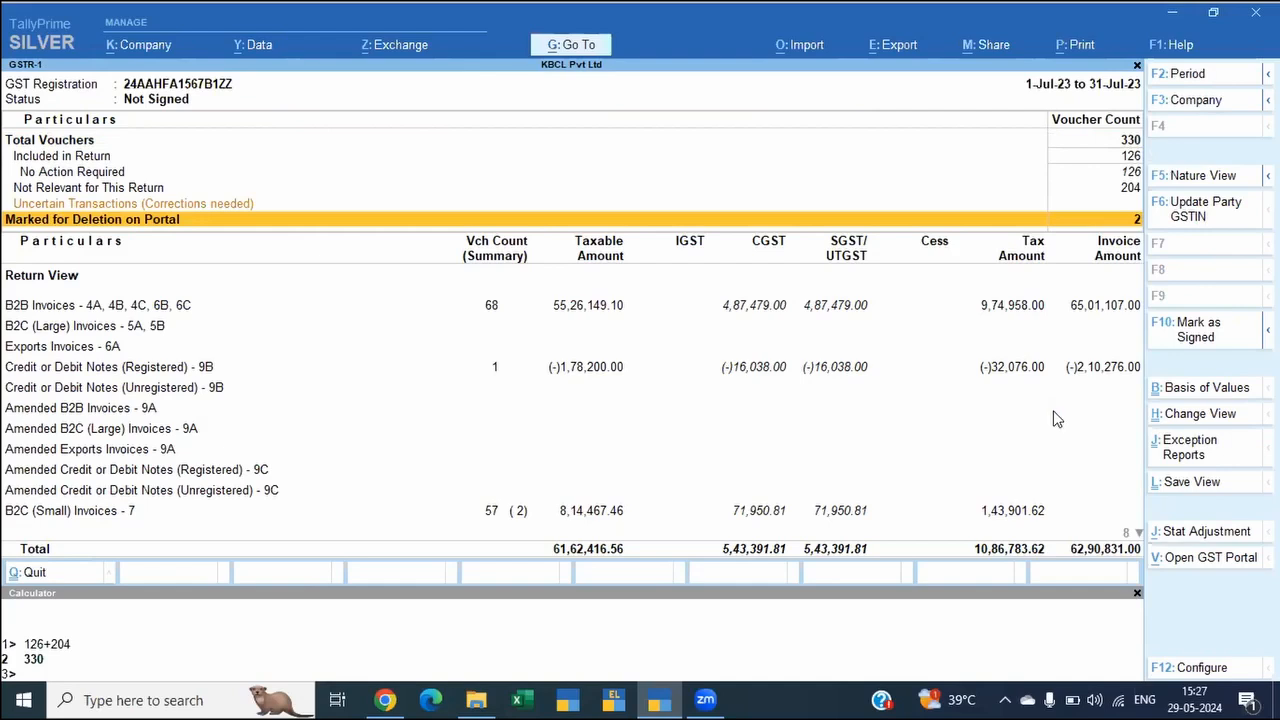
key("Down")
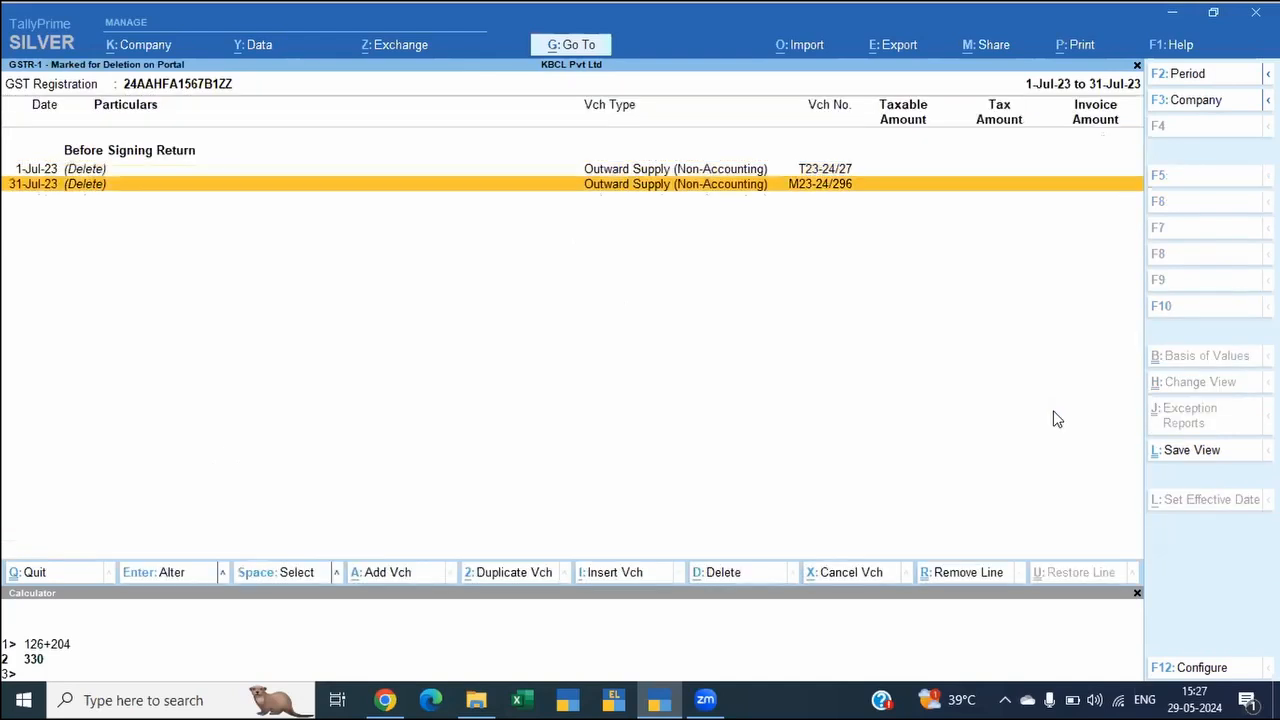
Step: Examine the 1-Jul-23 and 31-Jul-23 outward supply entries marked for deletion and go back to the GSTR-1 summary
key("Up")
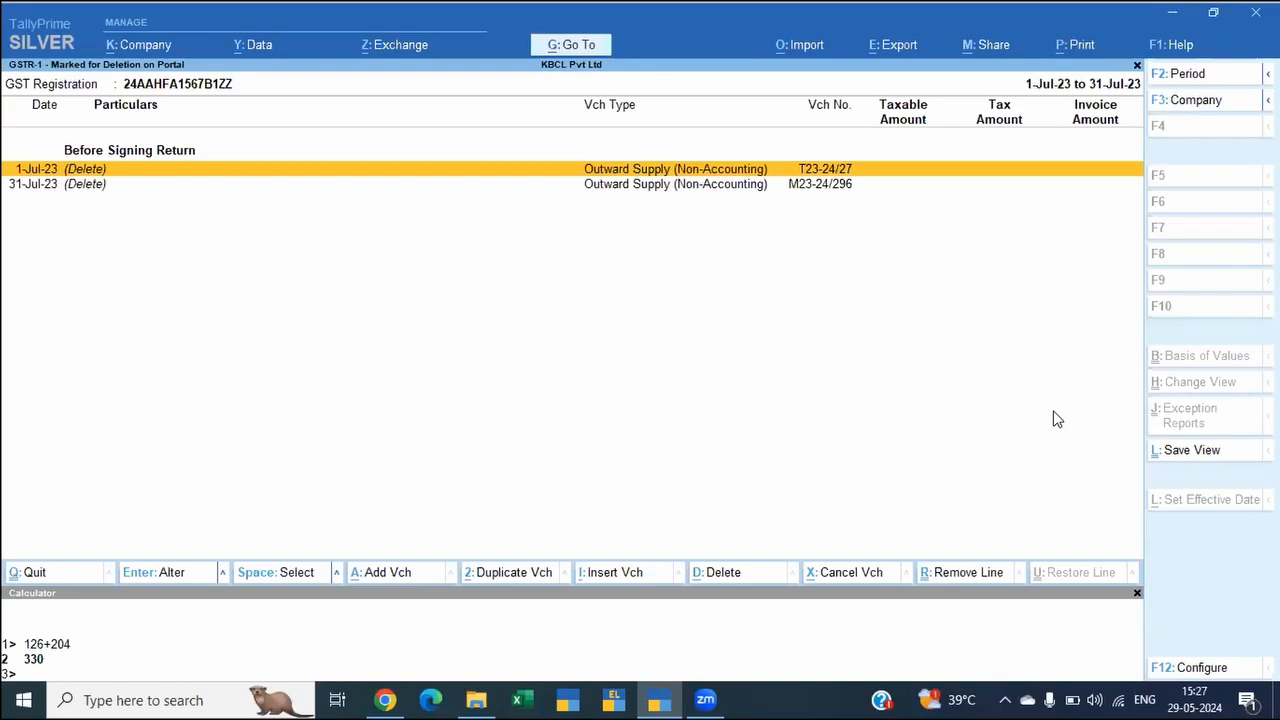
key("space")
key("Down")
key("space")
key("Up")
key("space")
key("Down")
key("space")
key("Up")
key("ctrl")
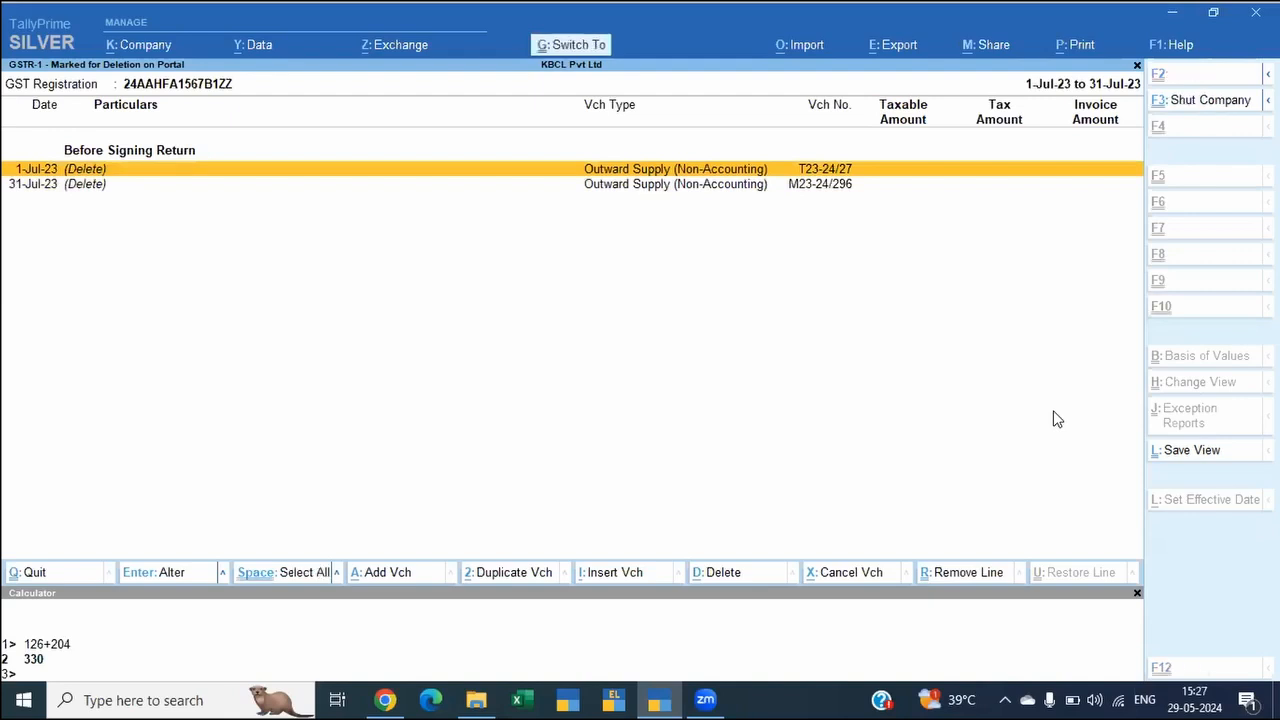
key("Down")
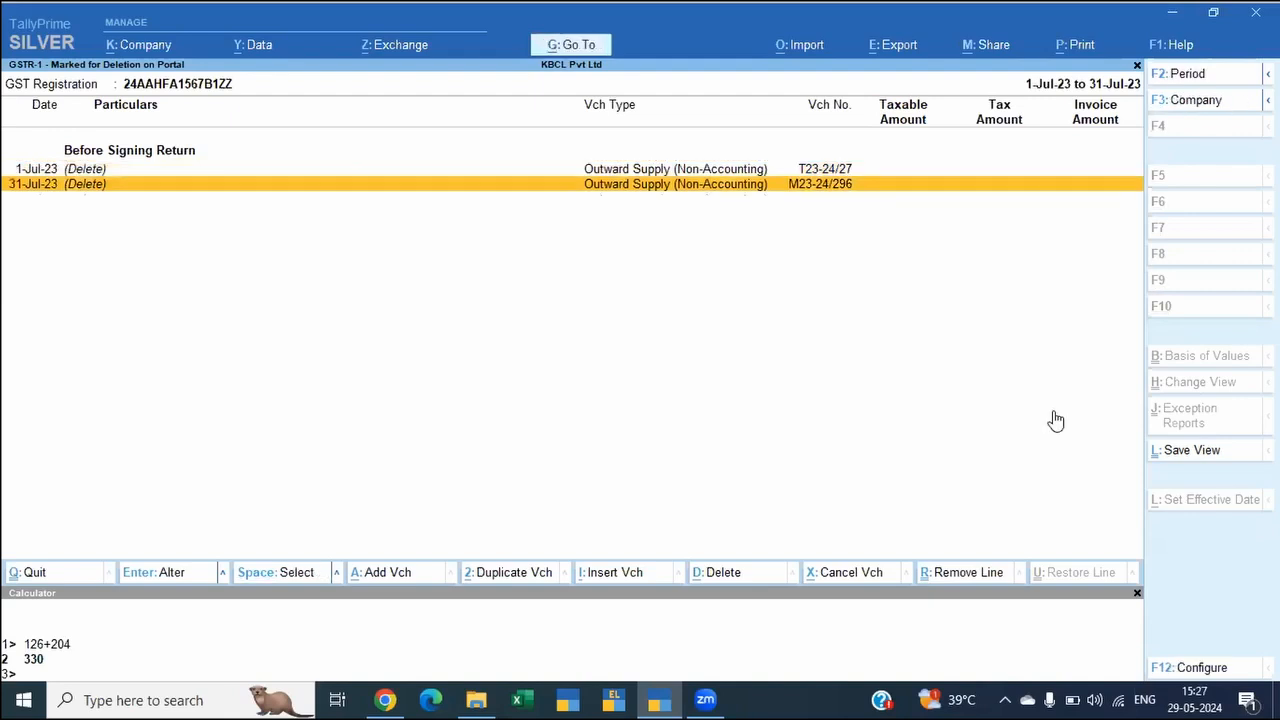
key("Escape")
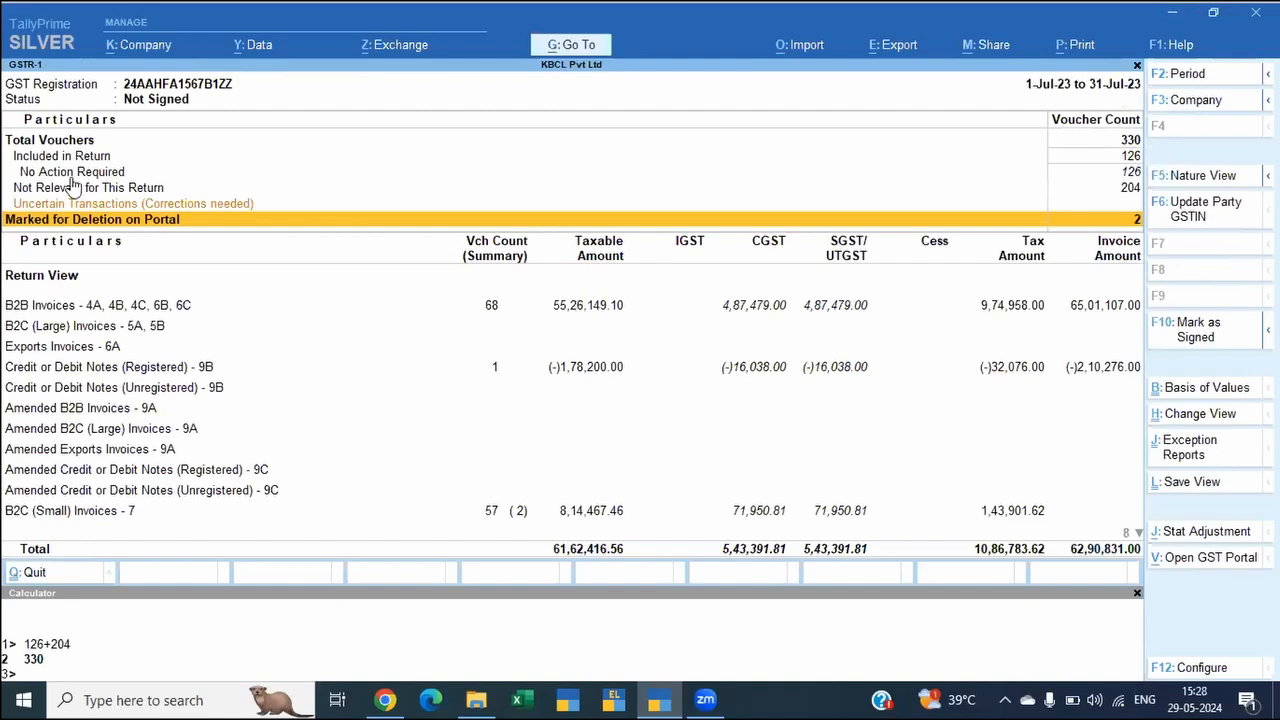
Step: Review the Not Relevant for This Return, Uncertain Transactions and Marked for Deletion on Portal categories in the summary
key("Up")
key("Up")
key("Up")
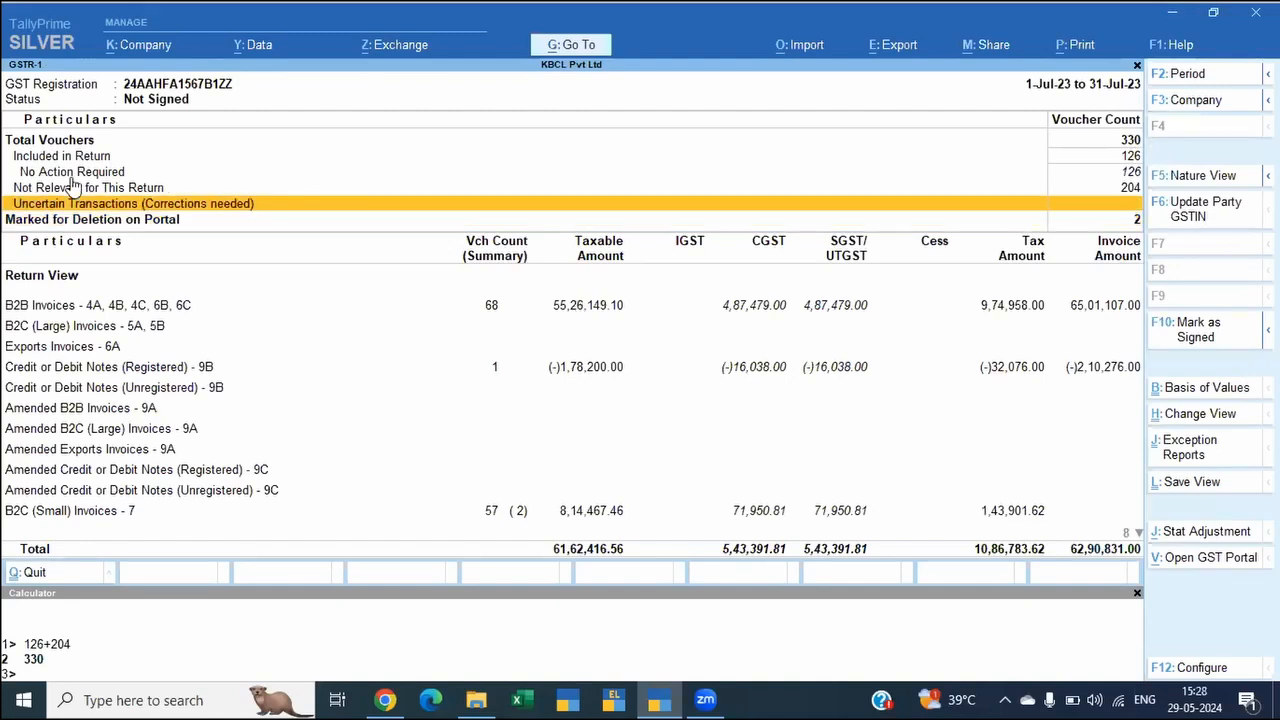
key("Down")
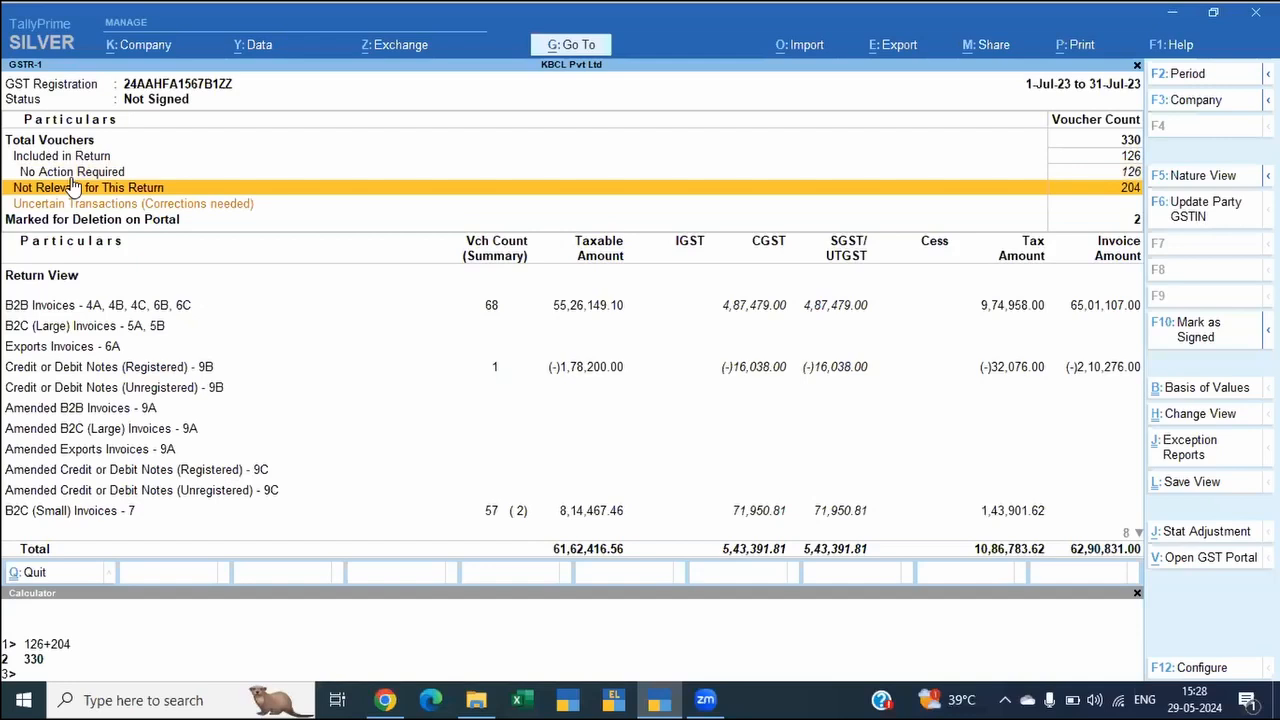
key("Down")
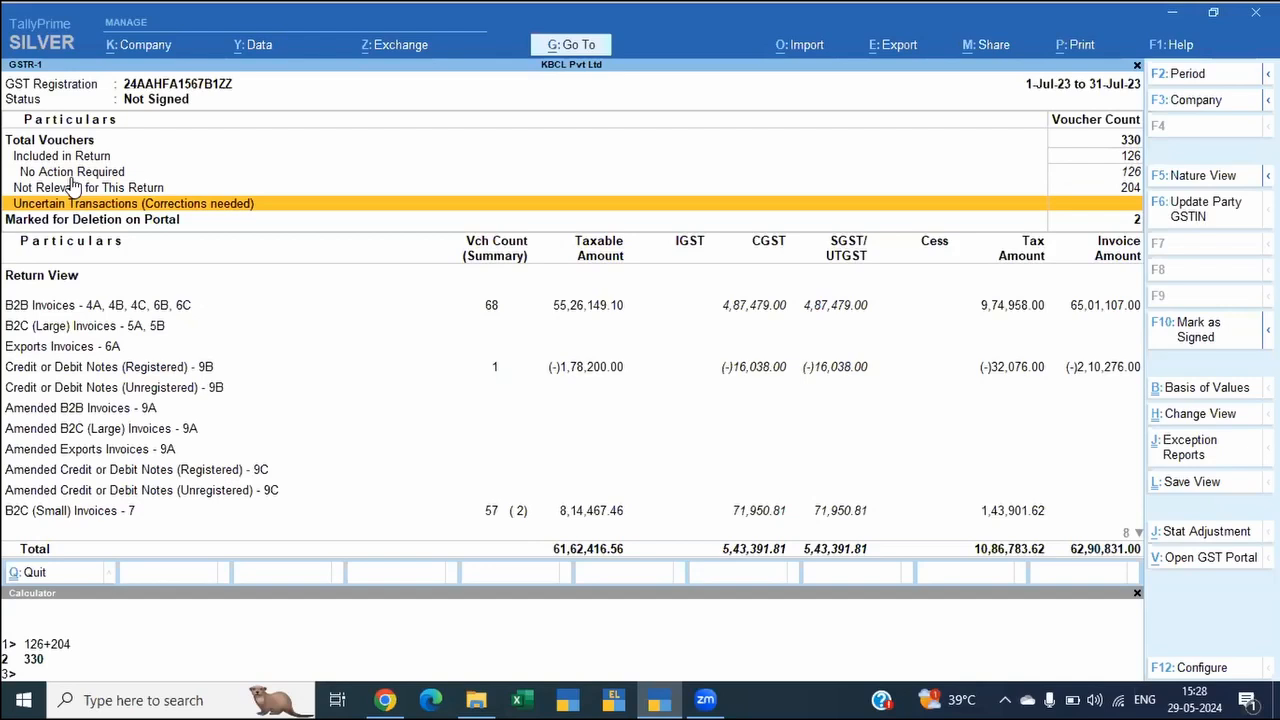
key("Up")
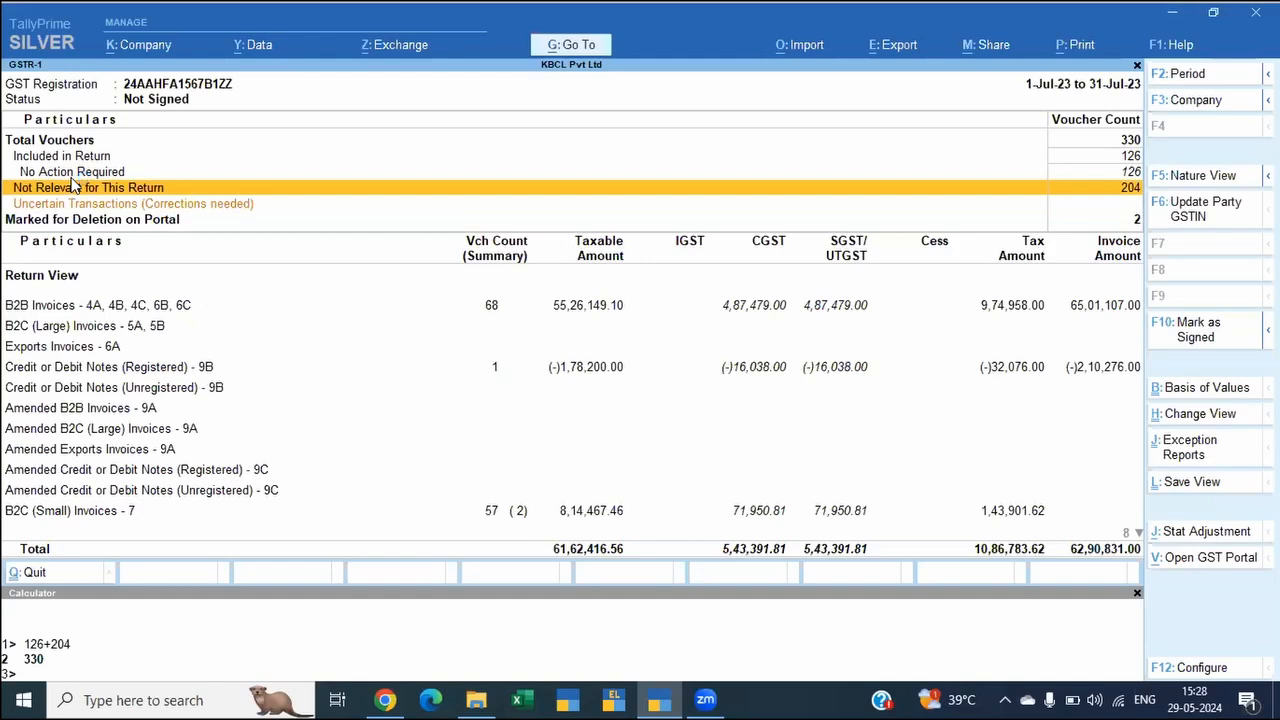
key("Down")
key("Down")
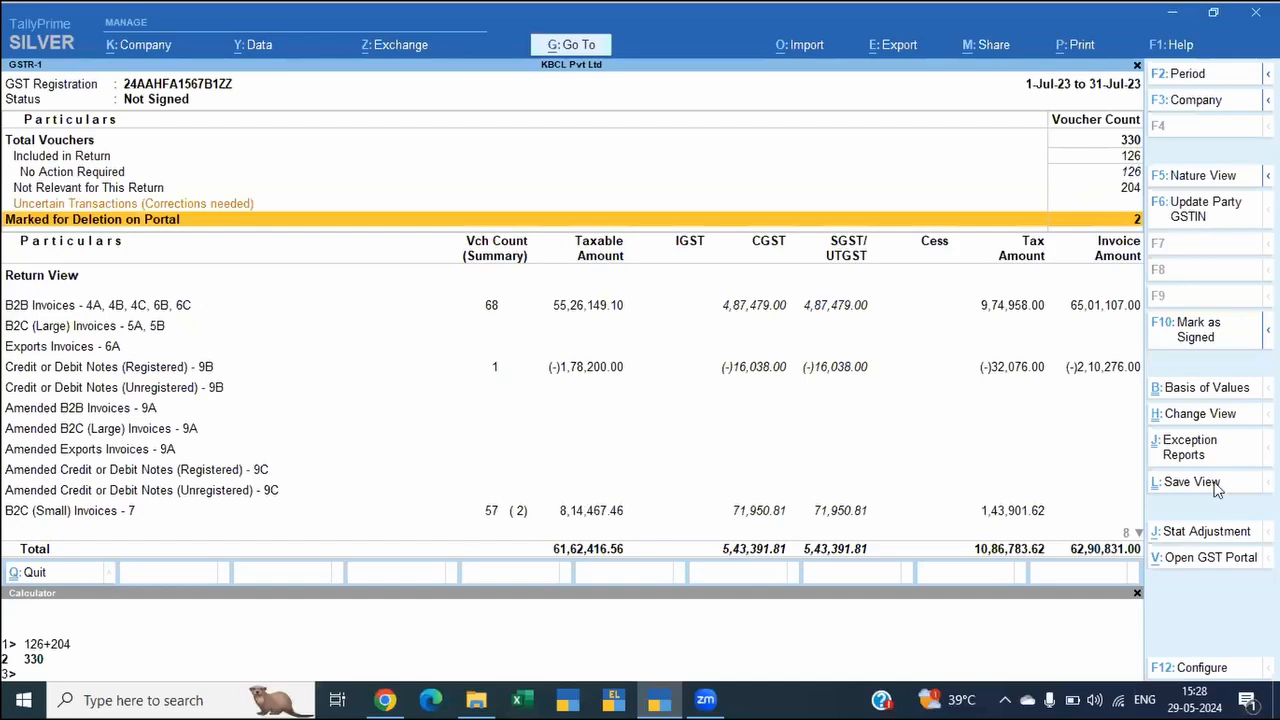
Step: Check the Transactions Accepted as Valid exception report, and select Not Relevant for This Return back in the GSTR-1 summary
left_click(1187, 462)
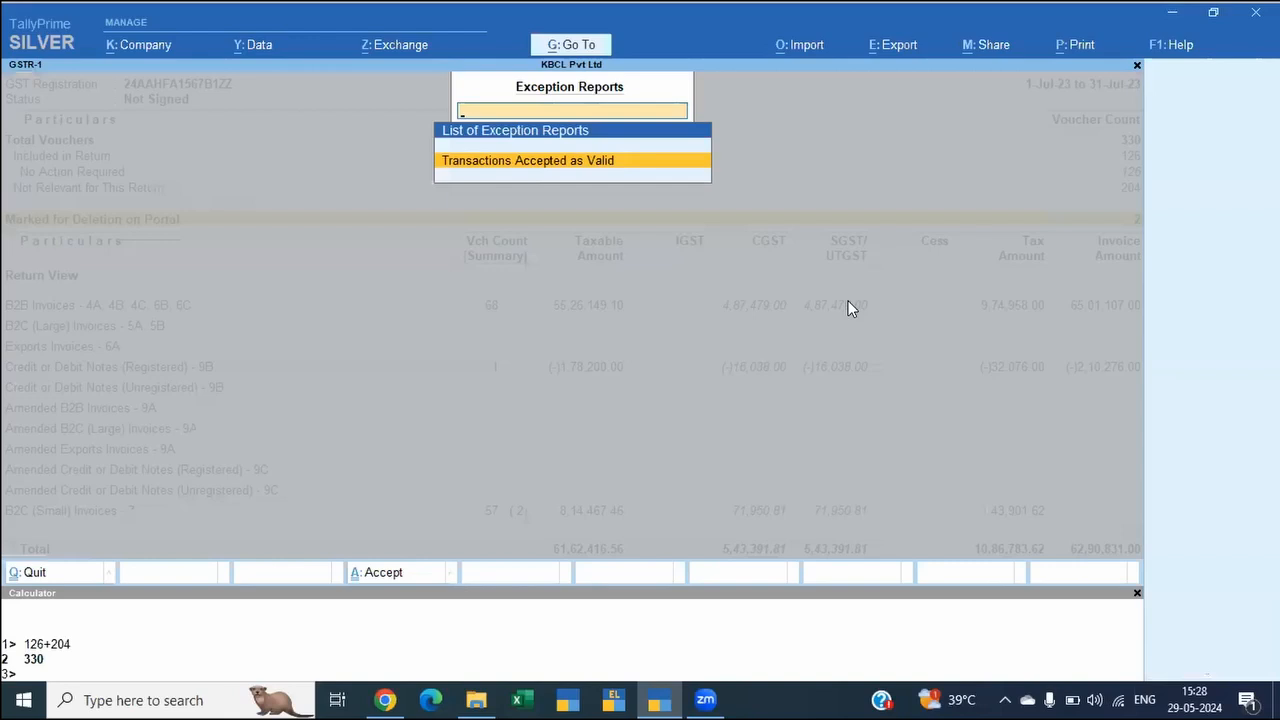
key("Return")
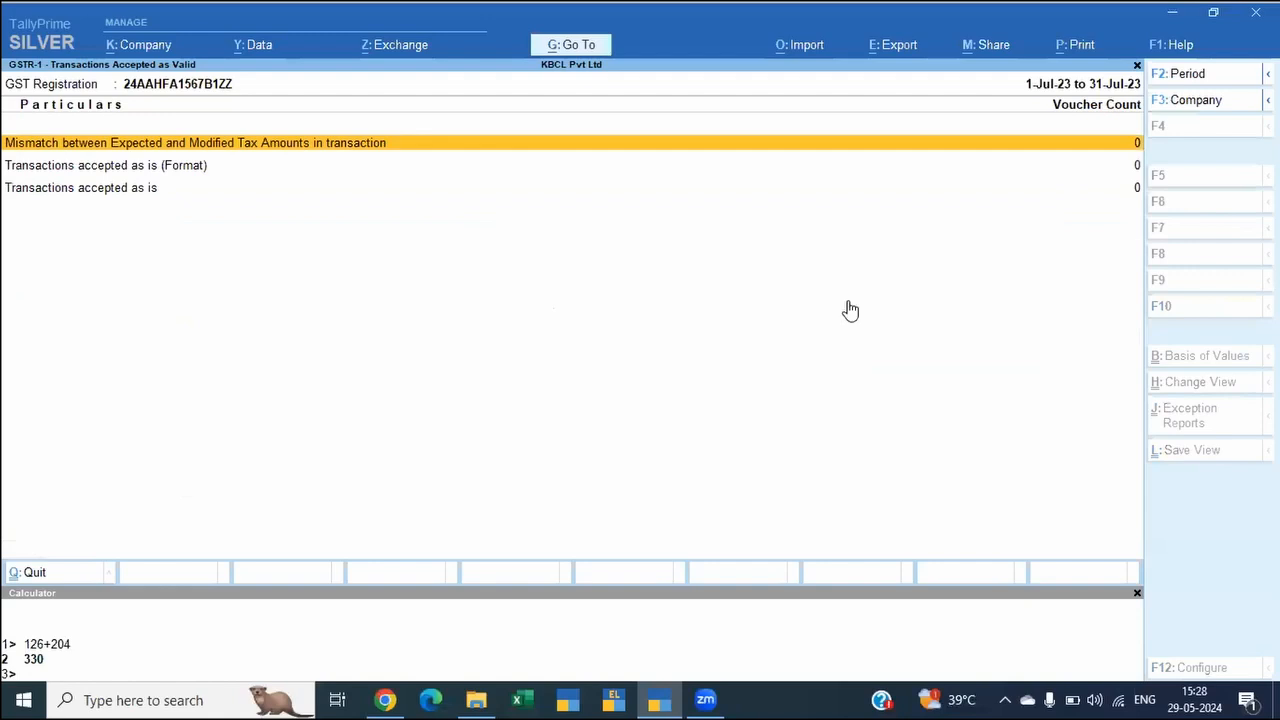
key("Escape")
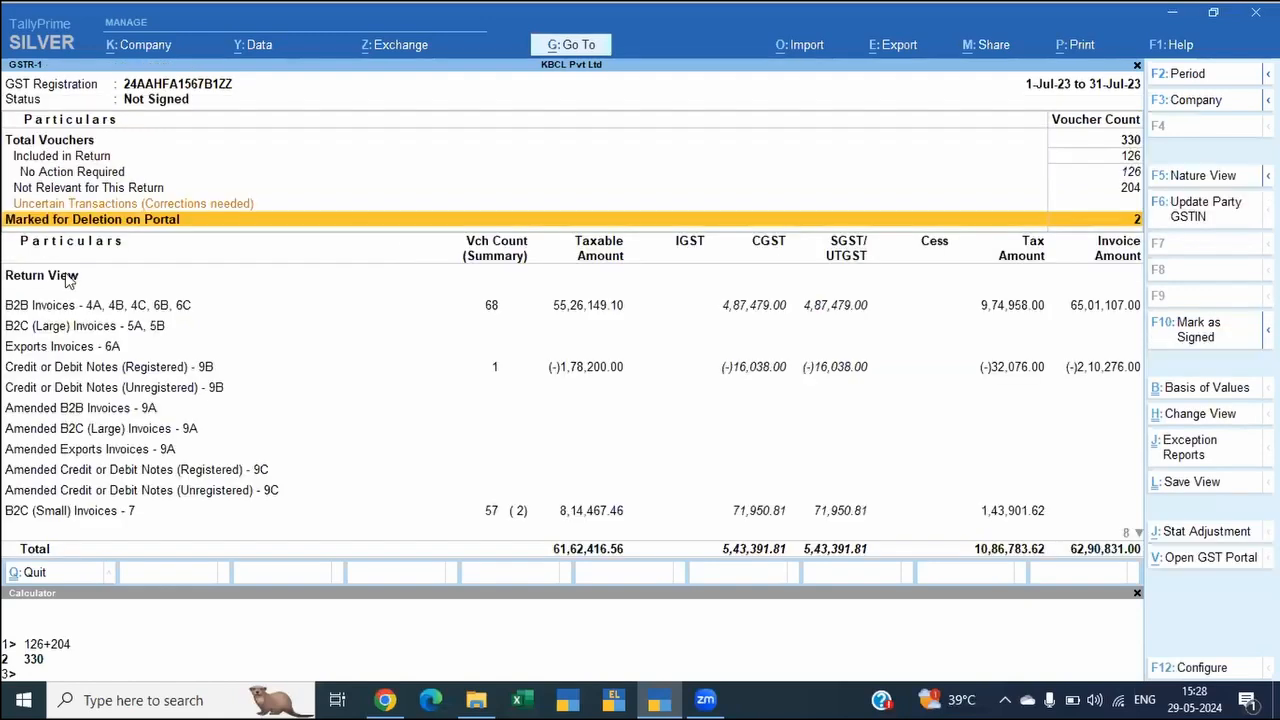
left_click(90, 188)
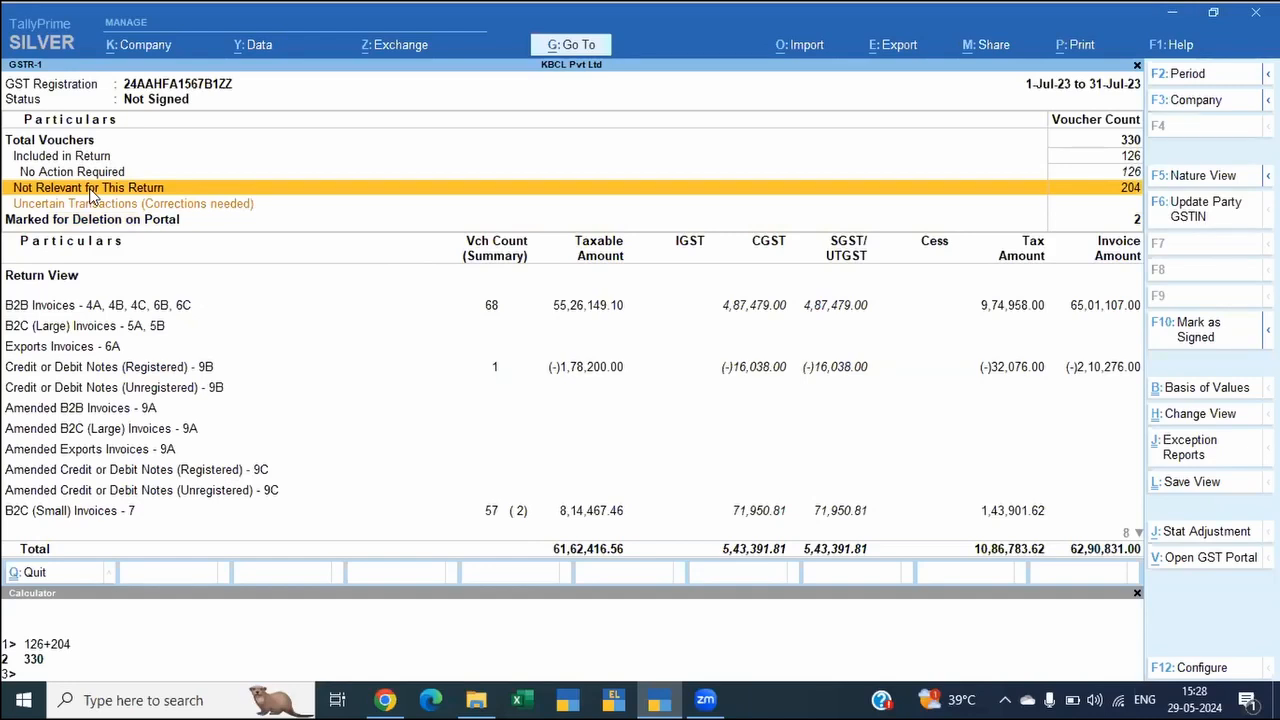
Step: Switch the July 2023 GSTR-1 report from Return View to Nature View
key("Down")
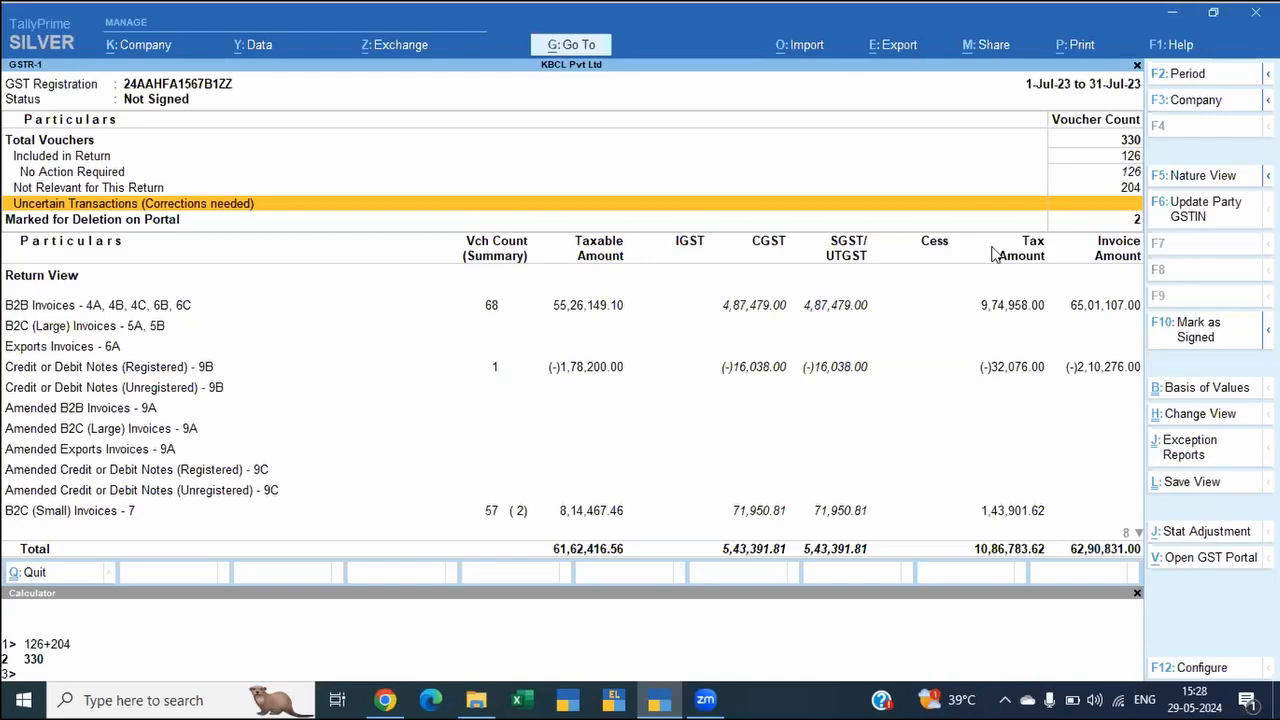
left_click(1200, 414)
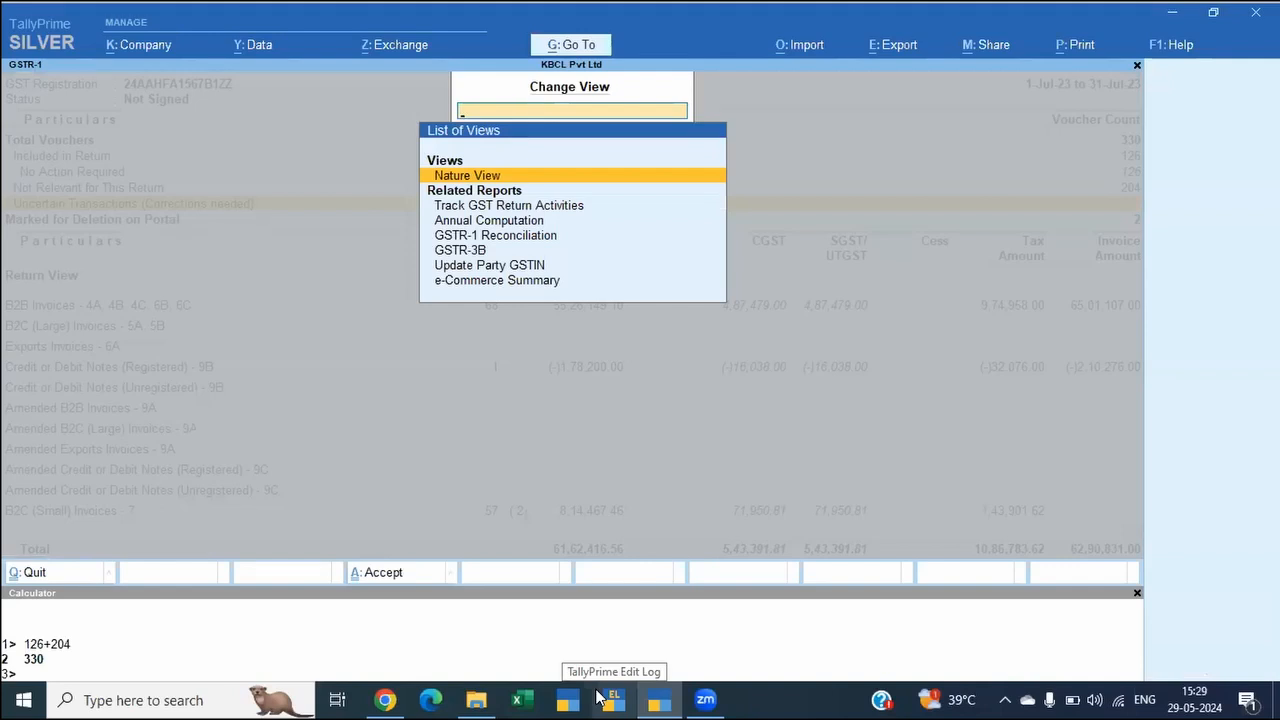
key("Return")
key("Down")
key("Down")
key("Down")
key("Down")
key("Down")
key("Down")
key("Up")
key("Up")
key("Up")
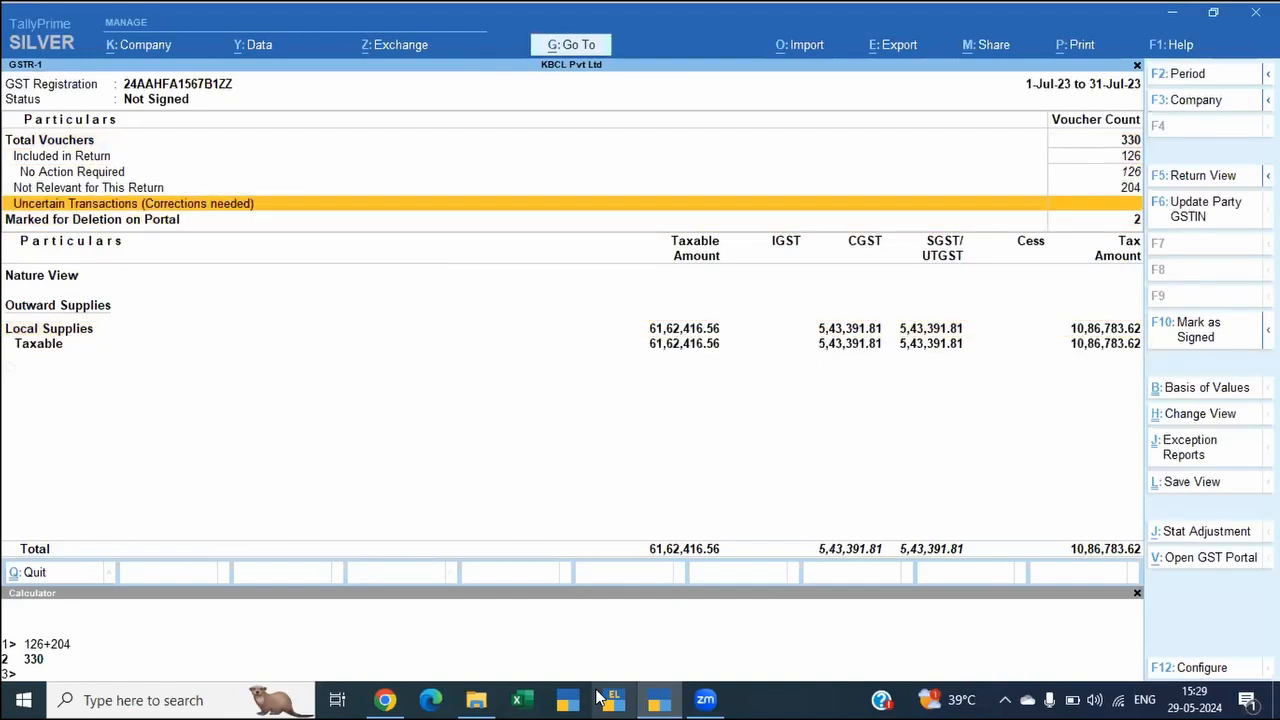
Step: Expand the Taxable row under Local Supplies in the outward supplies section
key("Down")
key("Down")
key("Down")
key("shift+Return")
key("shift+Return")
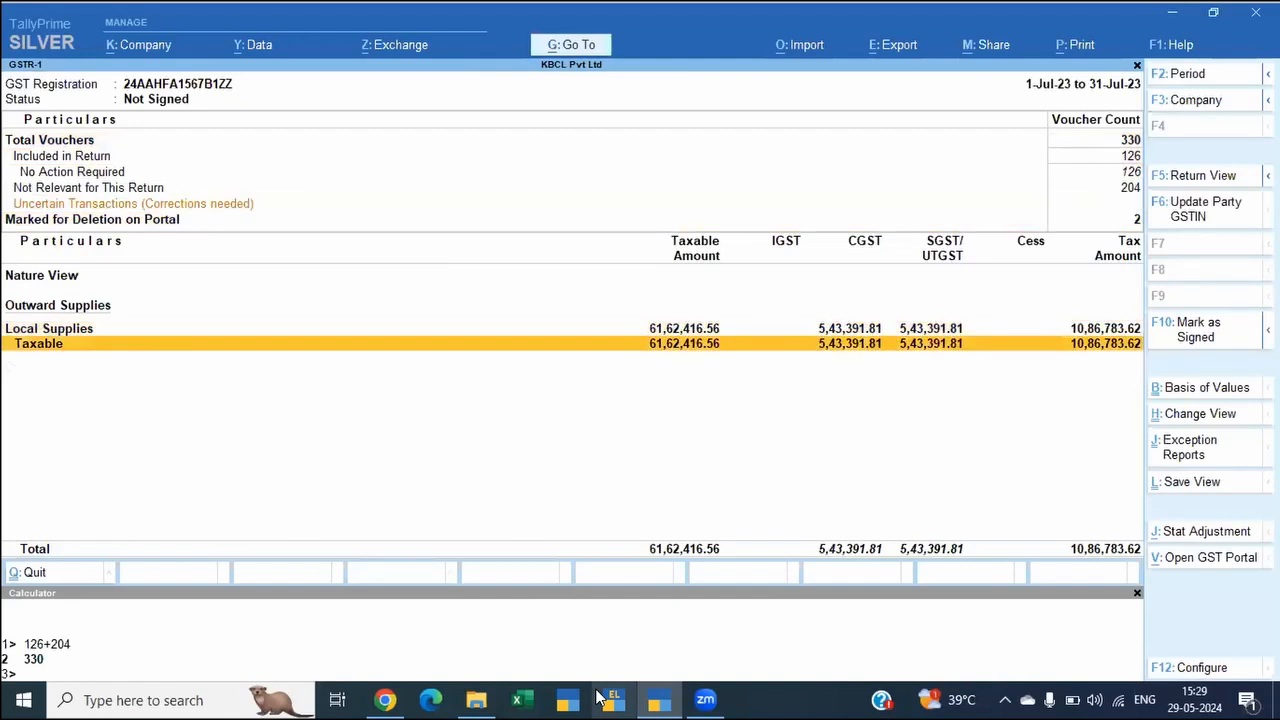
key("shift+Return")
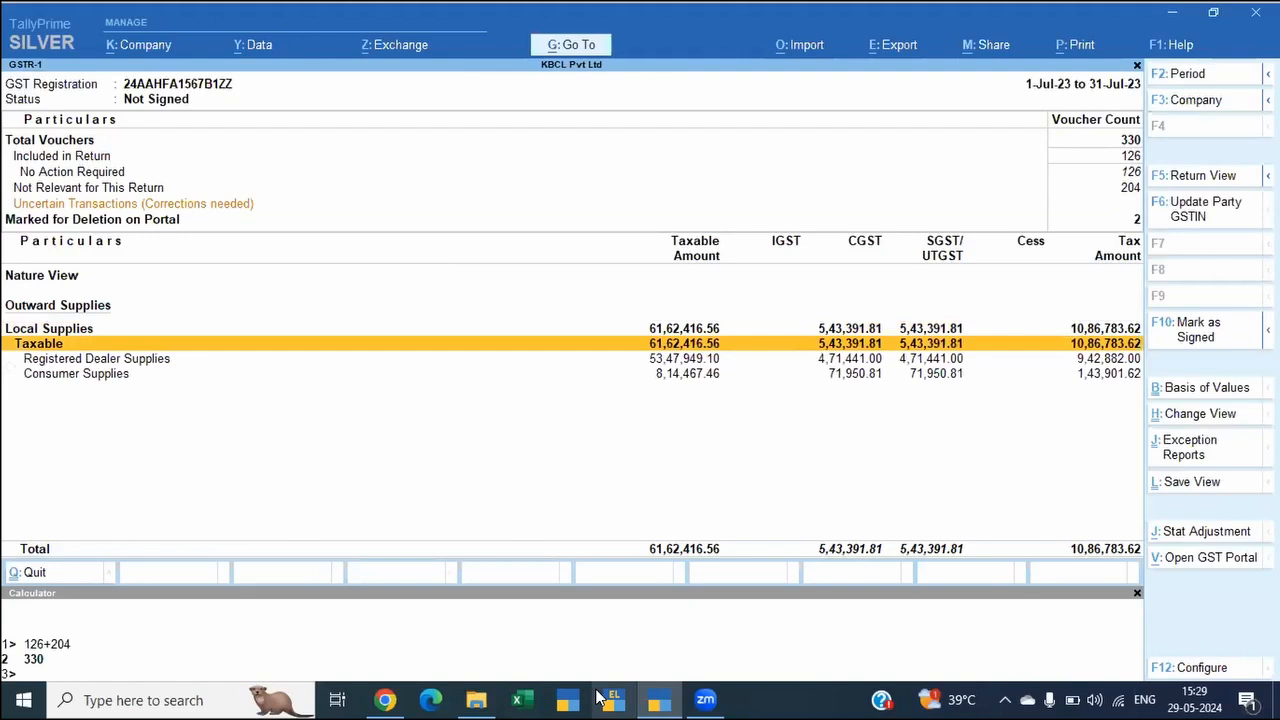
Step: Expand Registered Dealer Supplies and Consumer Supplies to list their Sales Taxable rows
key("Down")
key("Down")
key("Up")
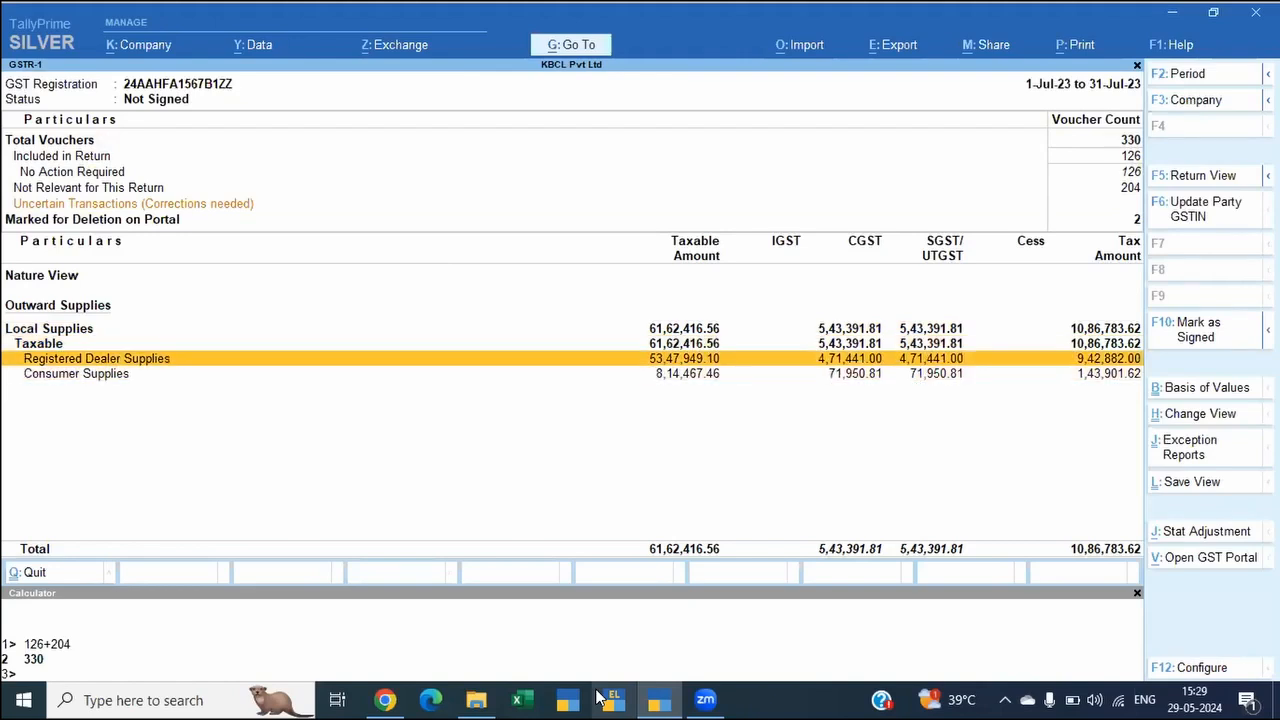
key("shift+Return")
key("Down")
key("Down")
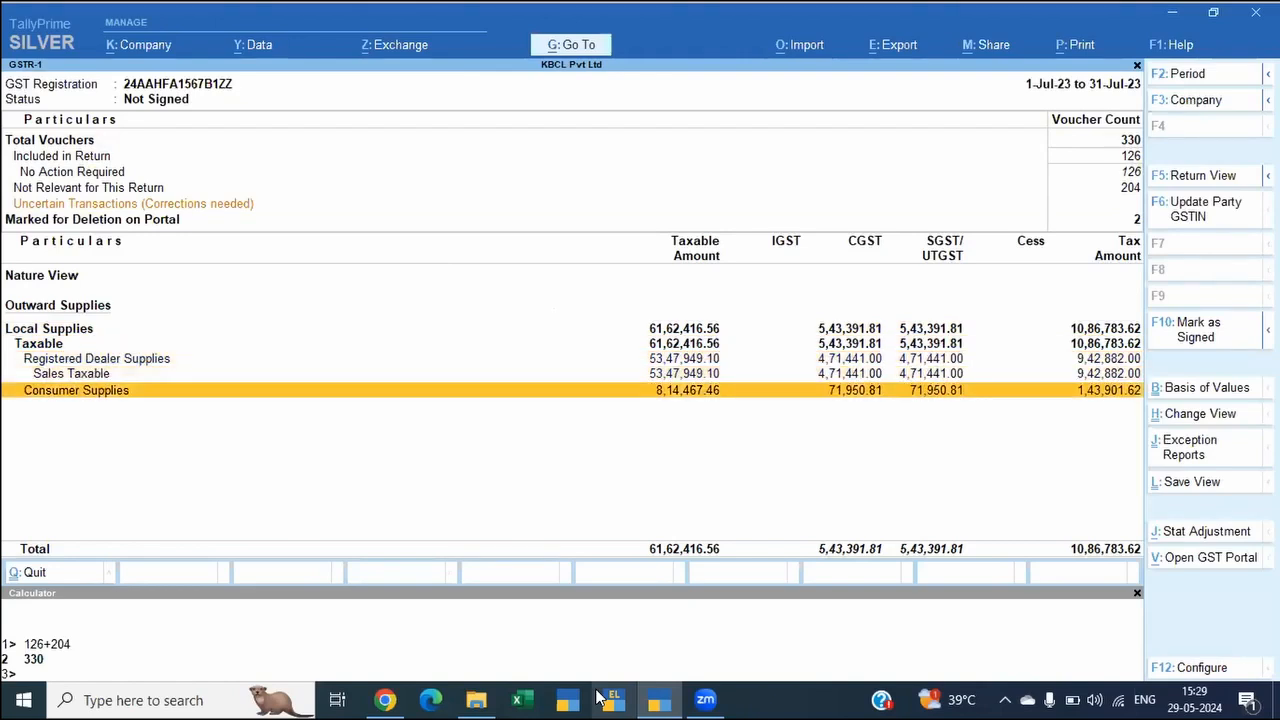
key("shift+Return")
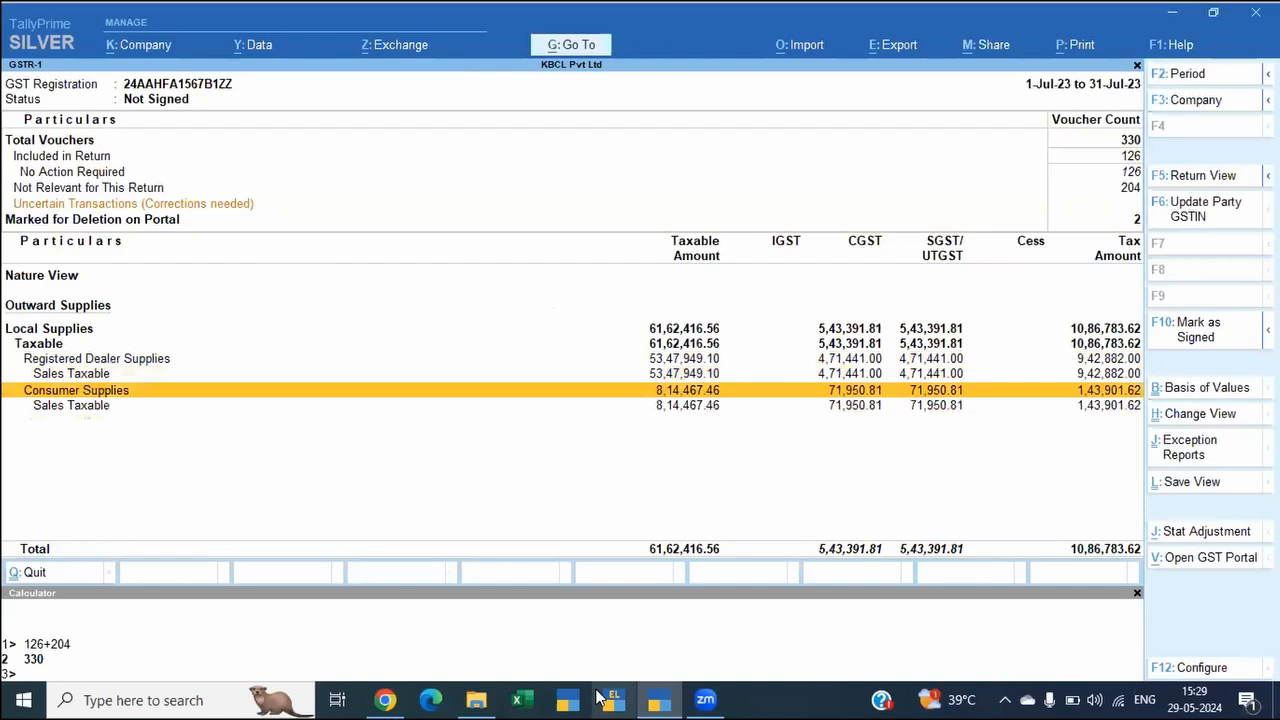
Step: Expand the Sales Taxable rows of both registered dealer and consumer supplies into their tax-rate rows
key("Up")
key("Up")
key("shift+Return")
key("Down")
key("Down")
key("shift+Return")
key("Down")
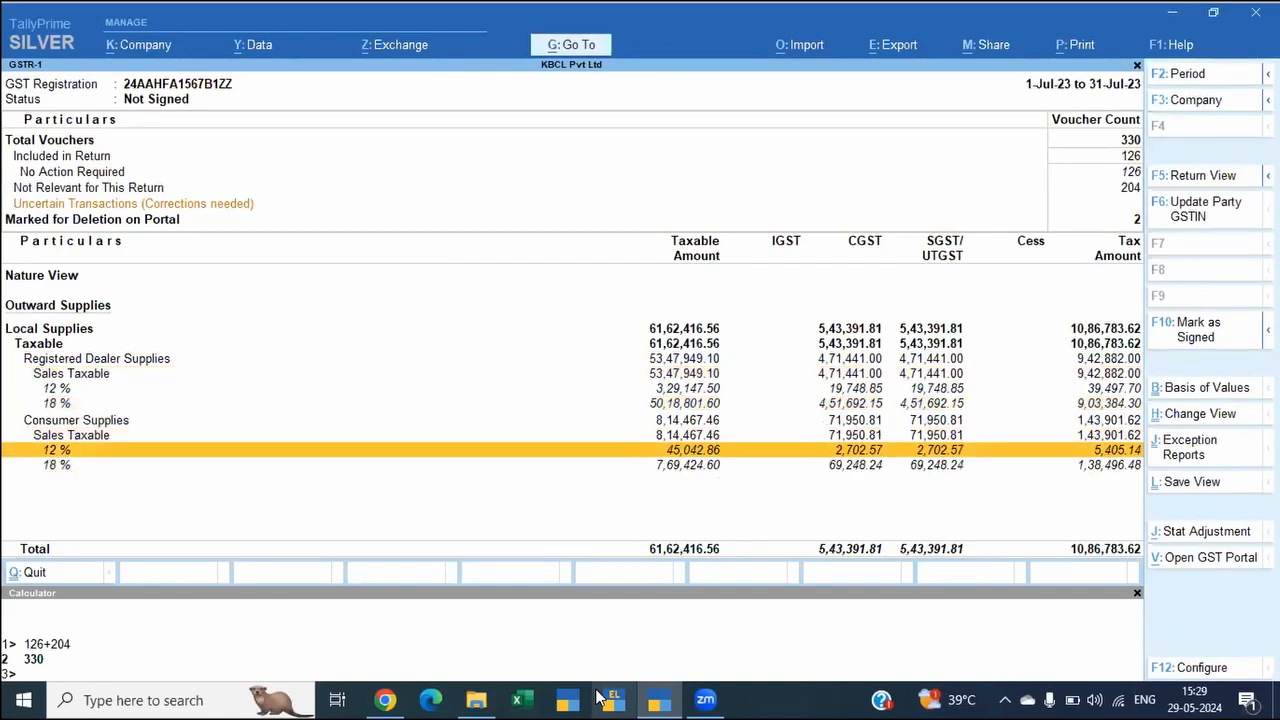
Step: Examine the taxable and tax amounts of the 12 % and 18 % rate rows for registered dealer supplies
key("Up")
key("Up")
key("Up")
key("Up")
key("Up")
key("Up")
key("Down")
key("Down")
key("Down")
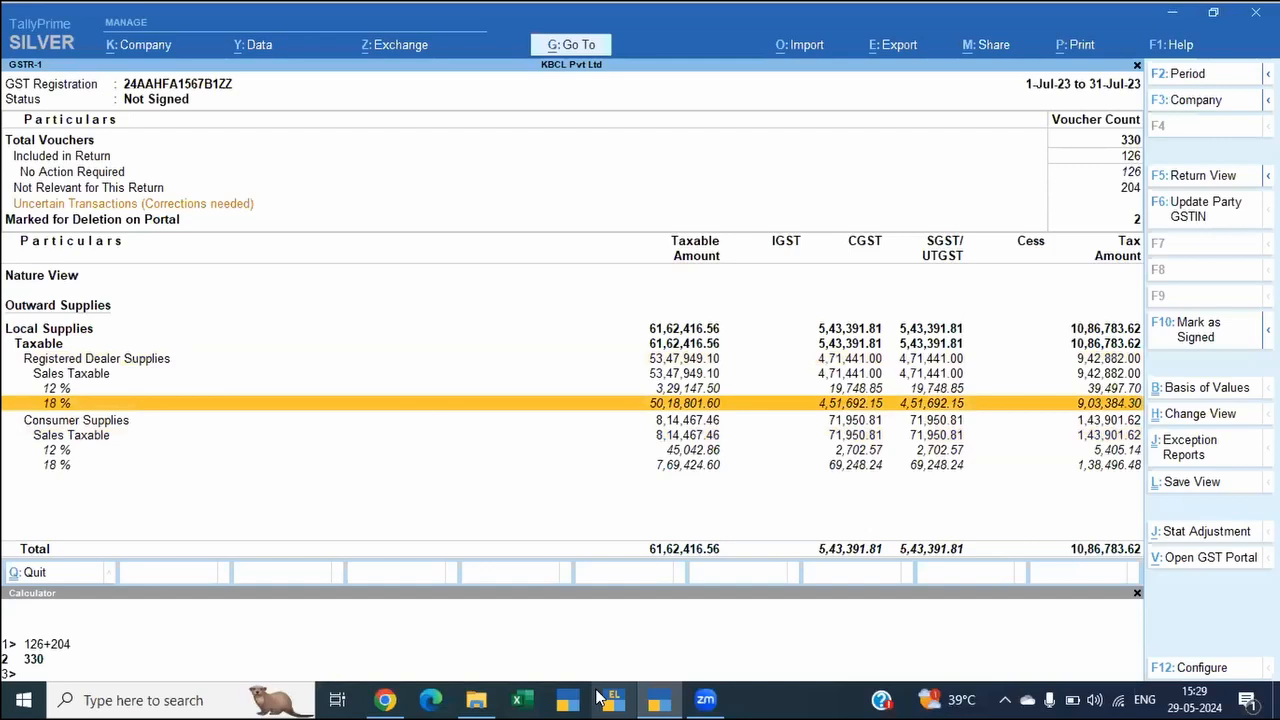
key("Down")
key("Down")
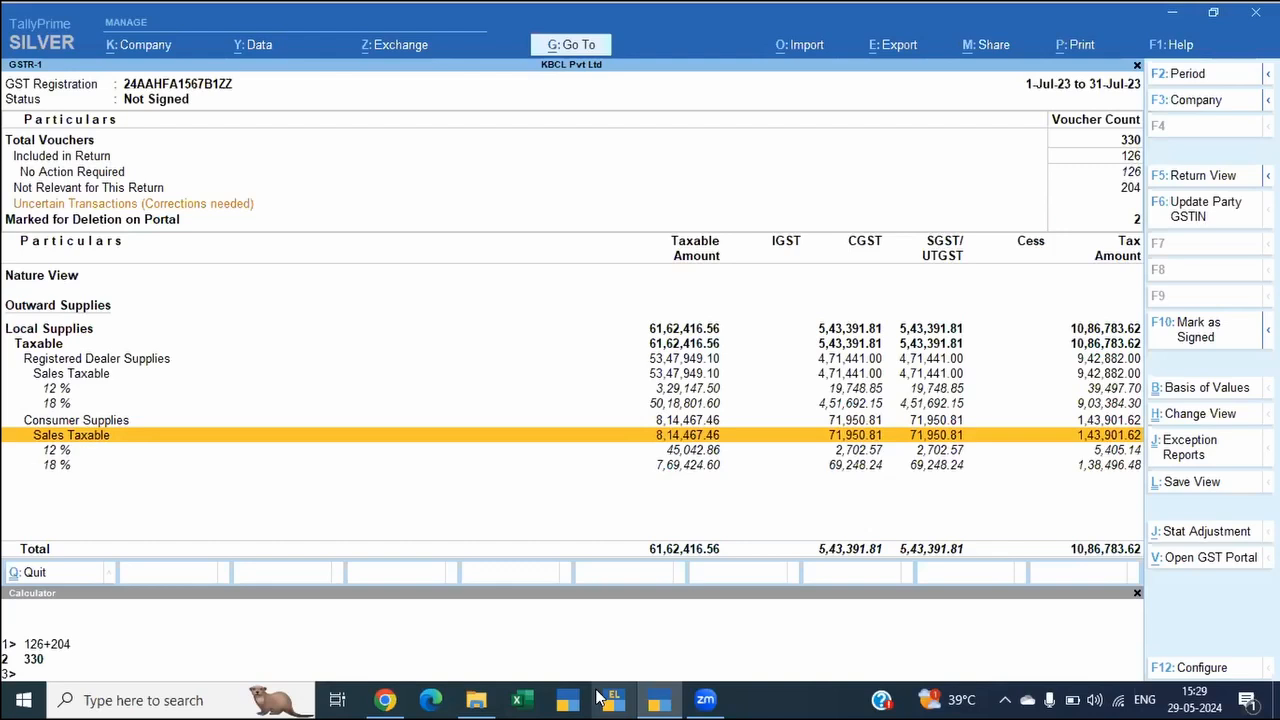
key("Up")
key("Up")
key("Up")
key("Down")
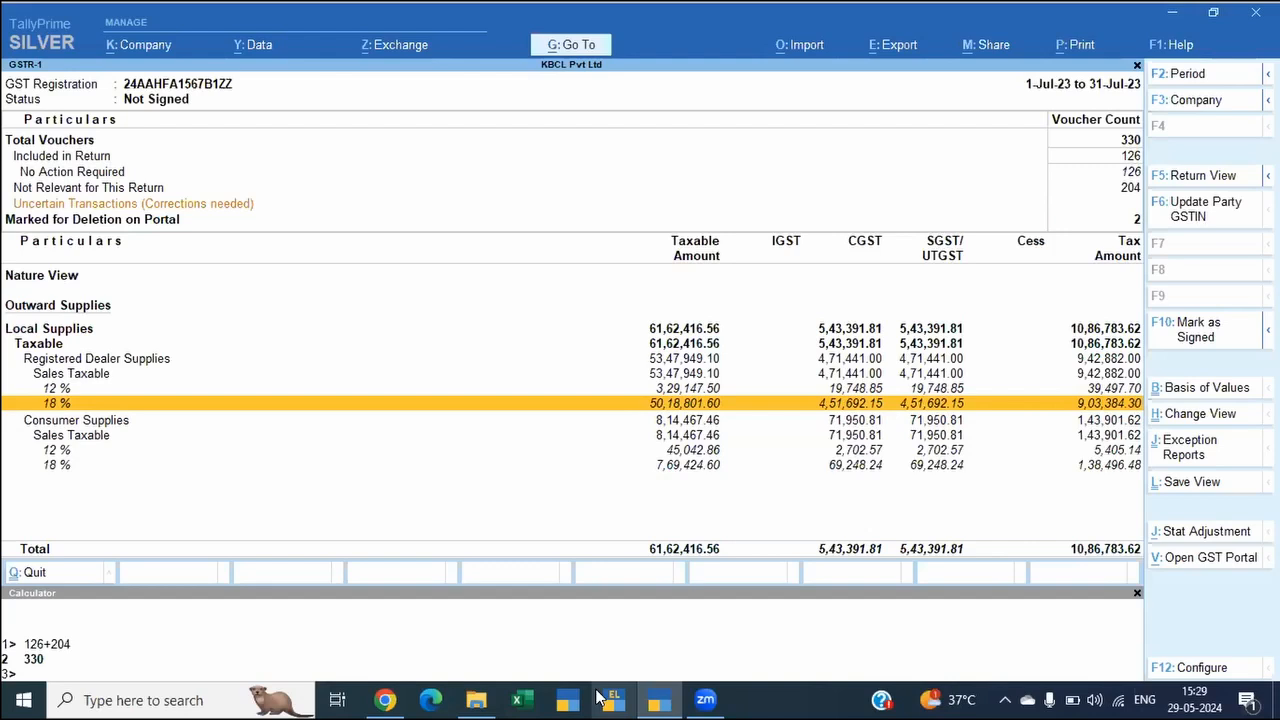
Step: Start saving the expanded Nature View and name it GSTR1-Naturewise
key("ctrl")
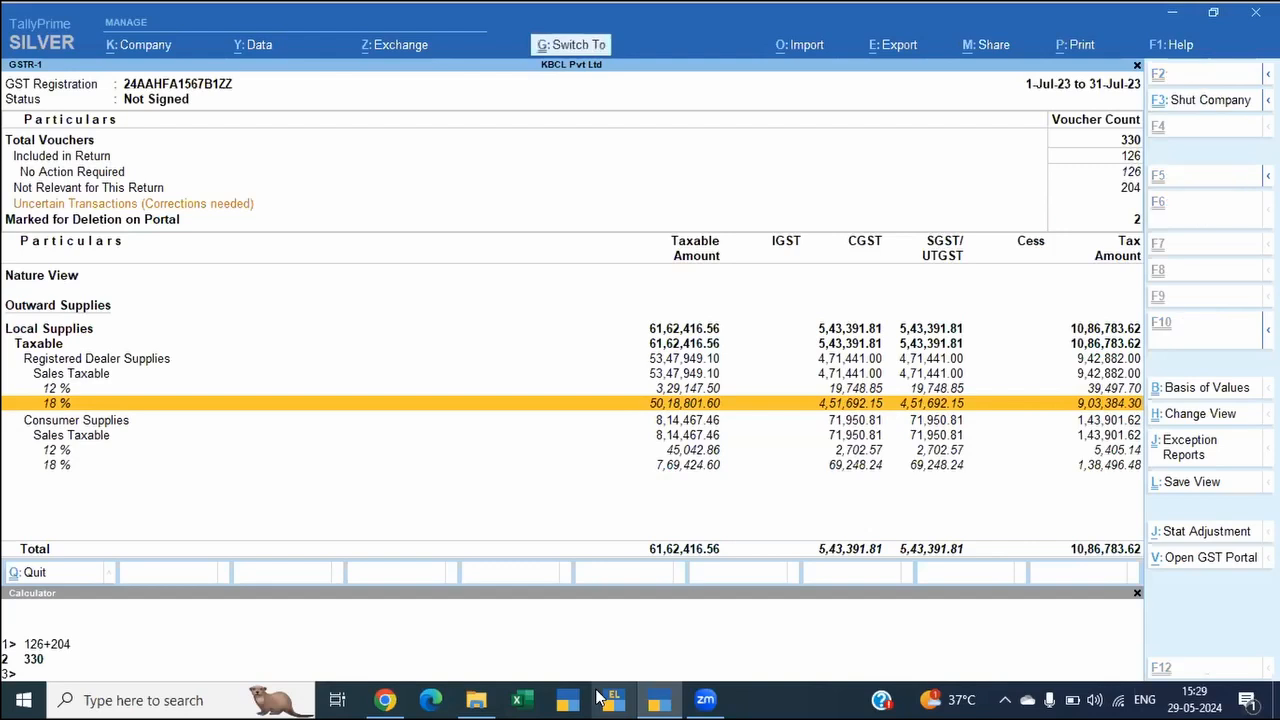
key("ctrl+l")
type("G")
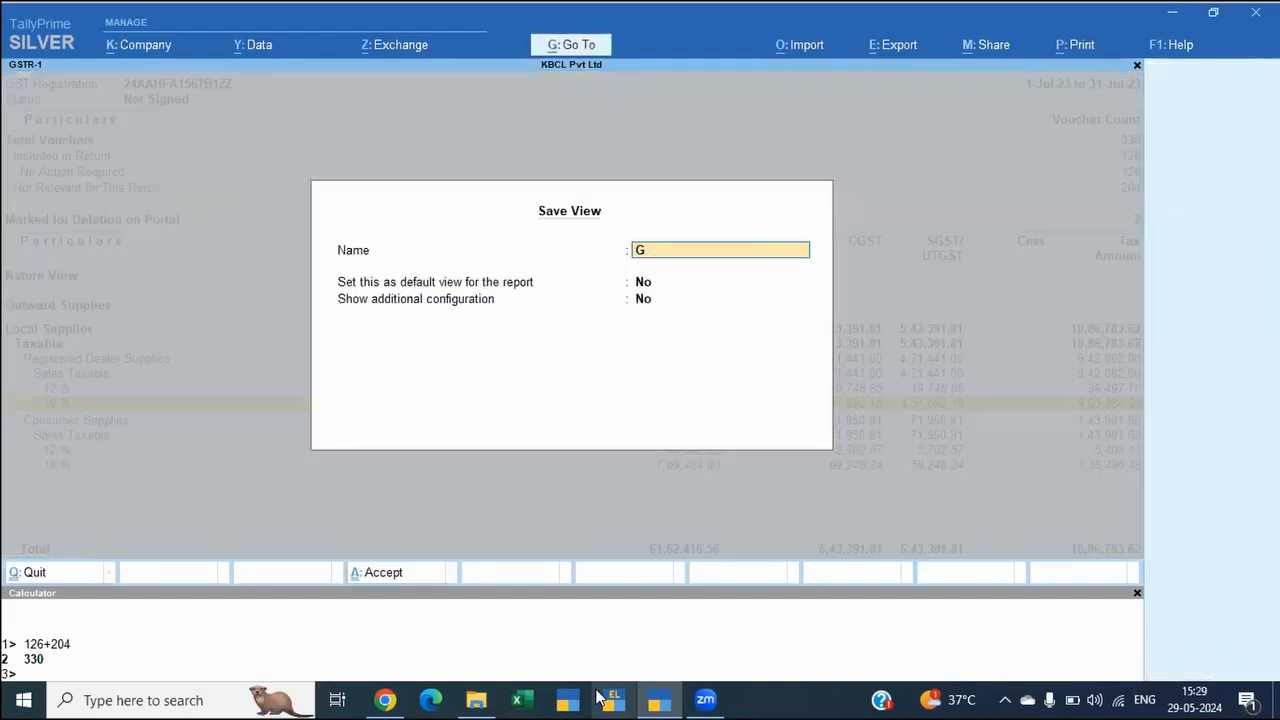
type("STR1-Naturewise")
key("Return")
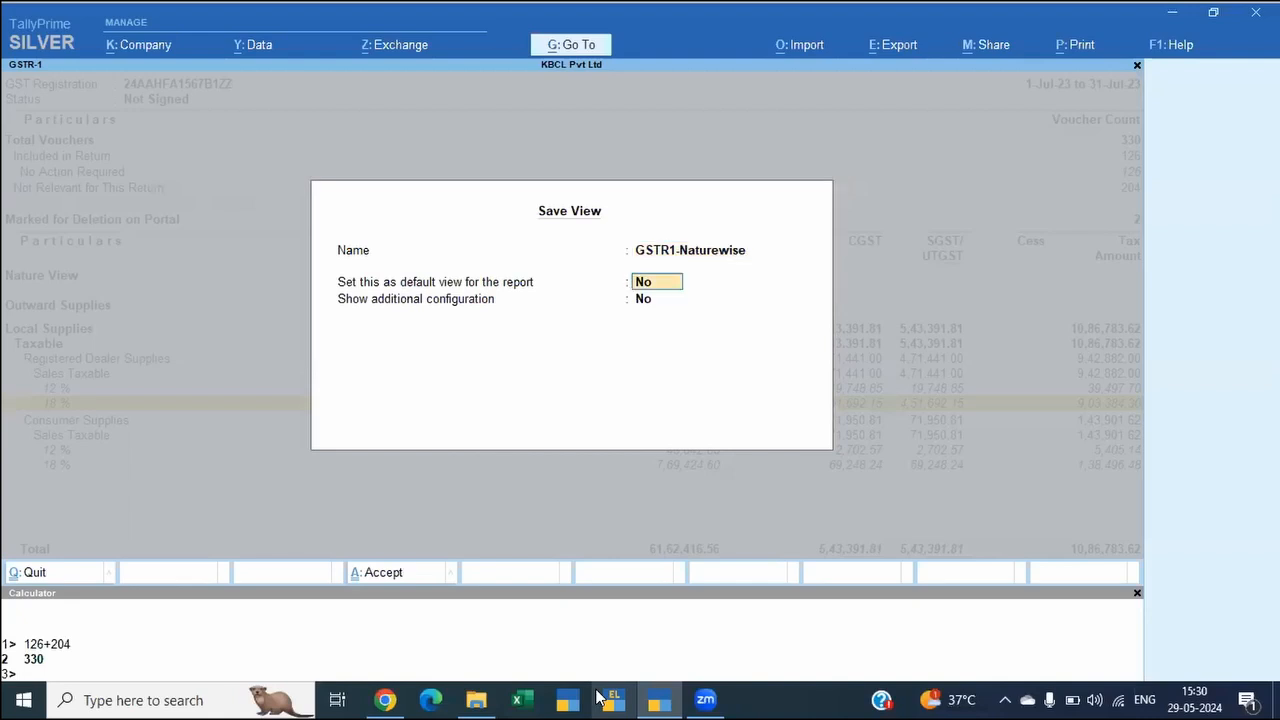
Step: Show the additional configuration and save the view for All Companies, without making it the default or keeping the selected period
key("Return")
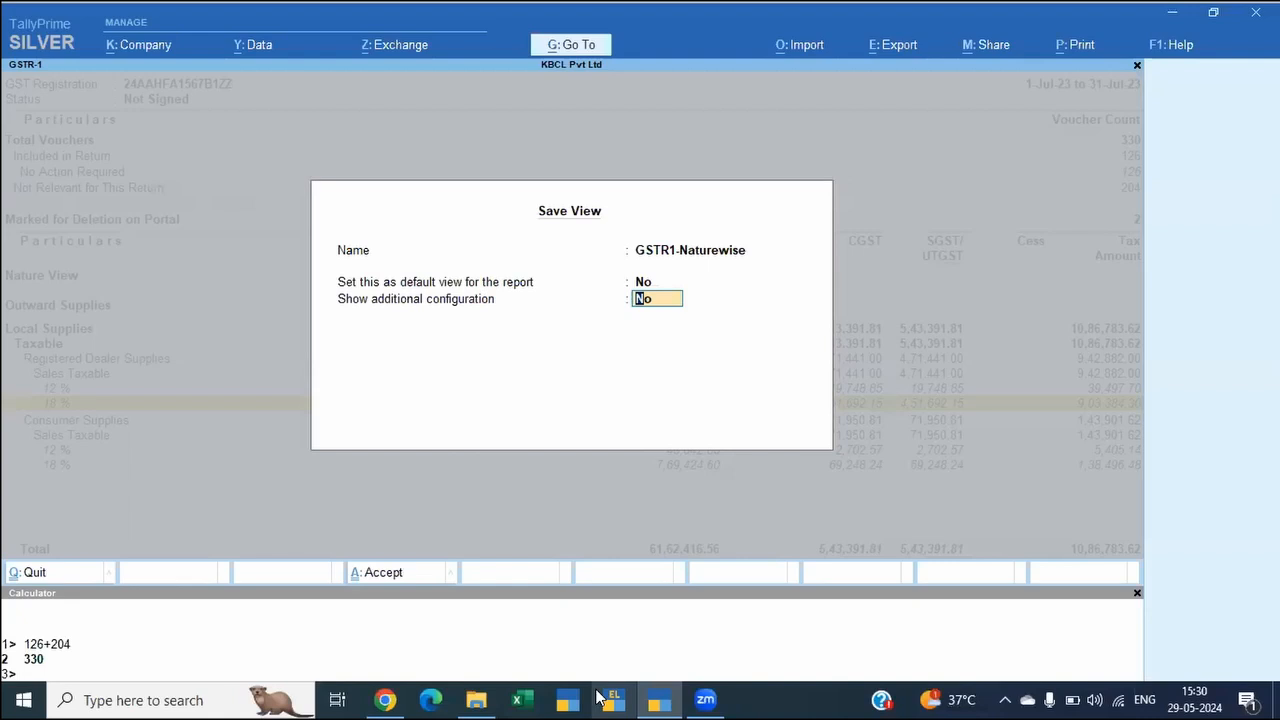
type("y")
key("Return")
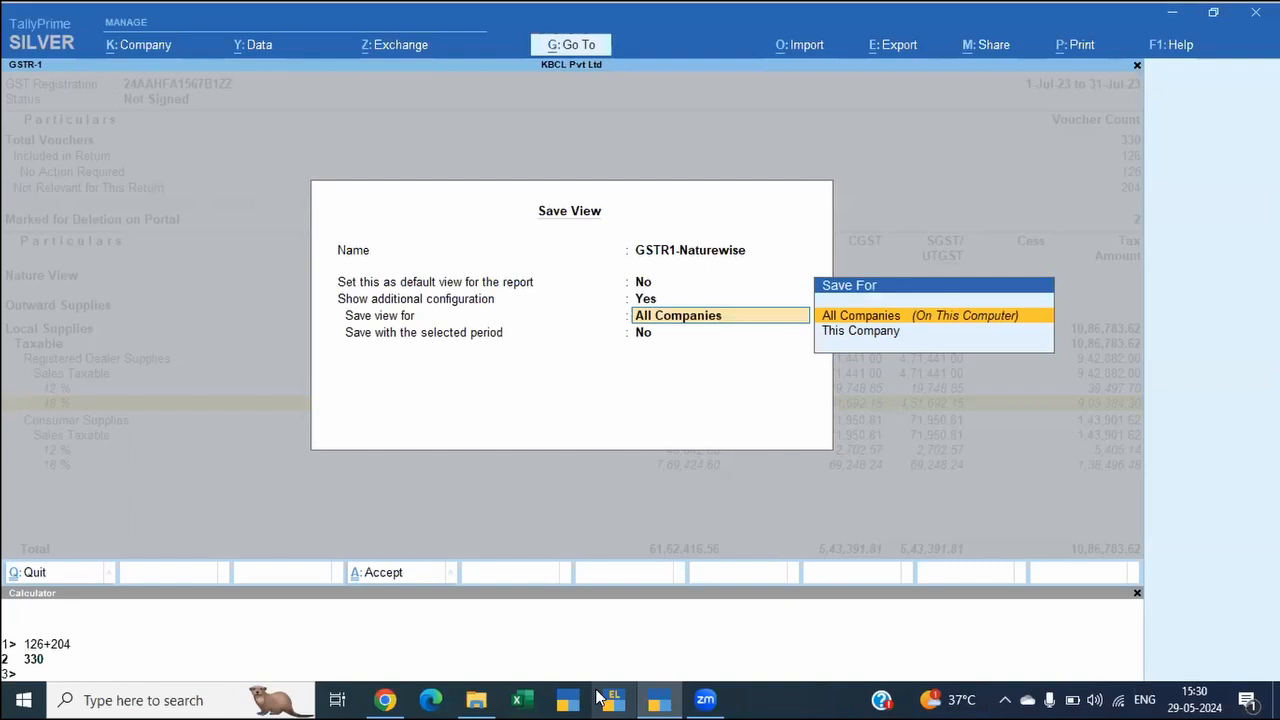
key("Return")
key("Return")
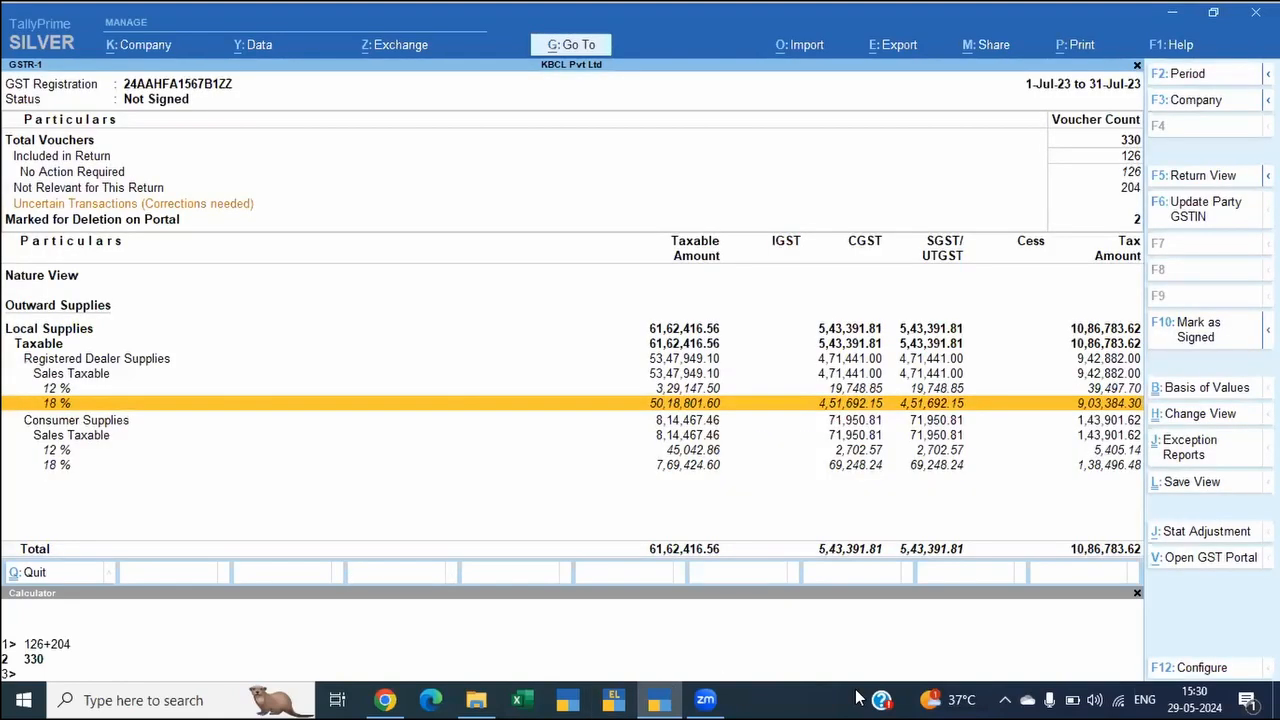
Step: Open the GST portal from the report in the browser and switch back to TallyPrime
key("Down")
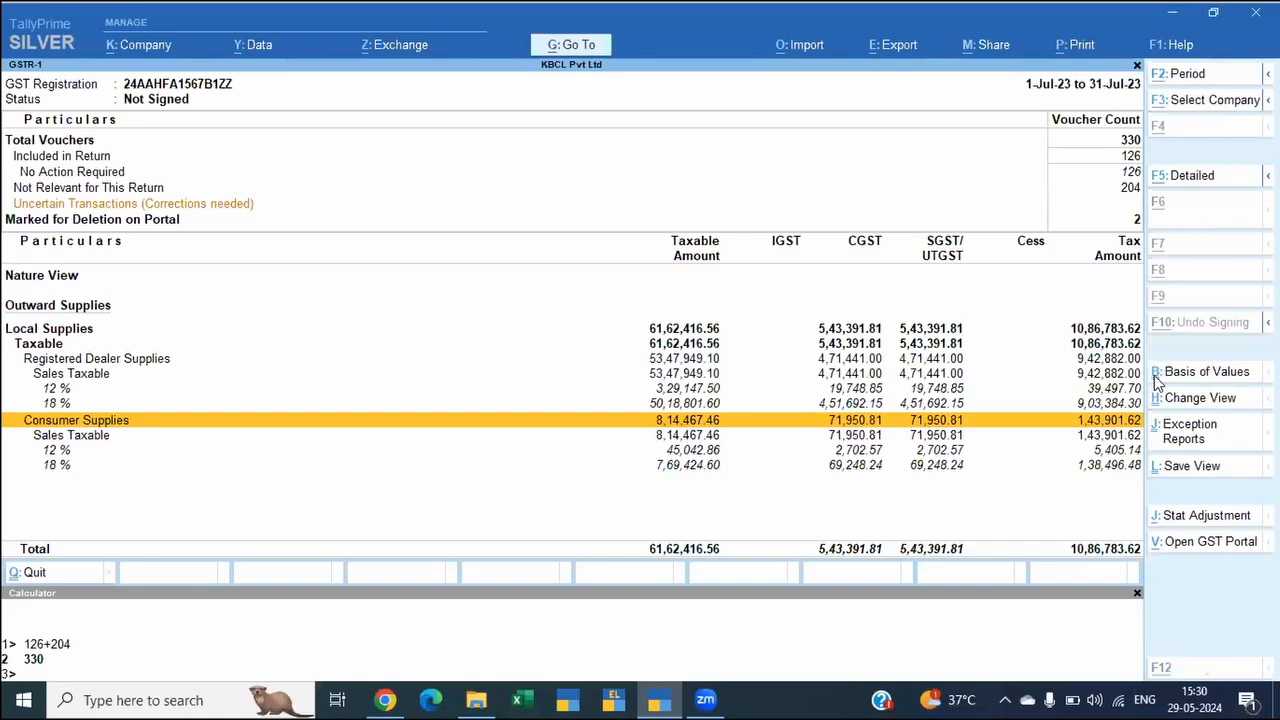
key("alt+v")
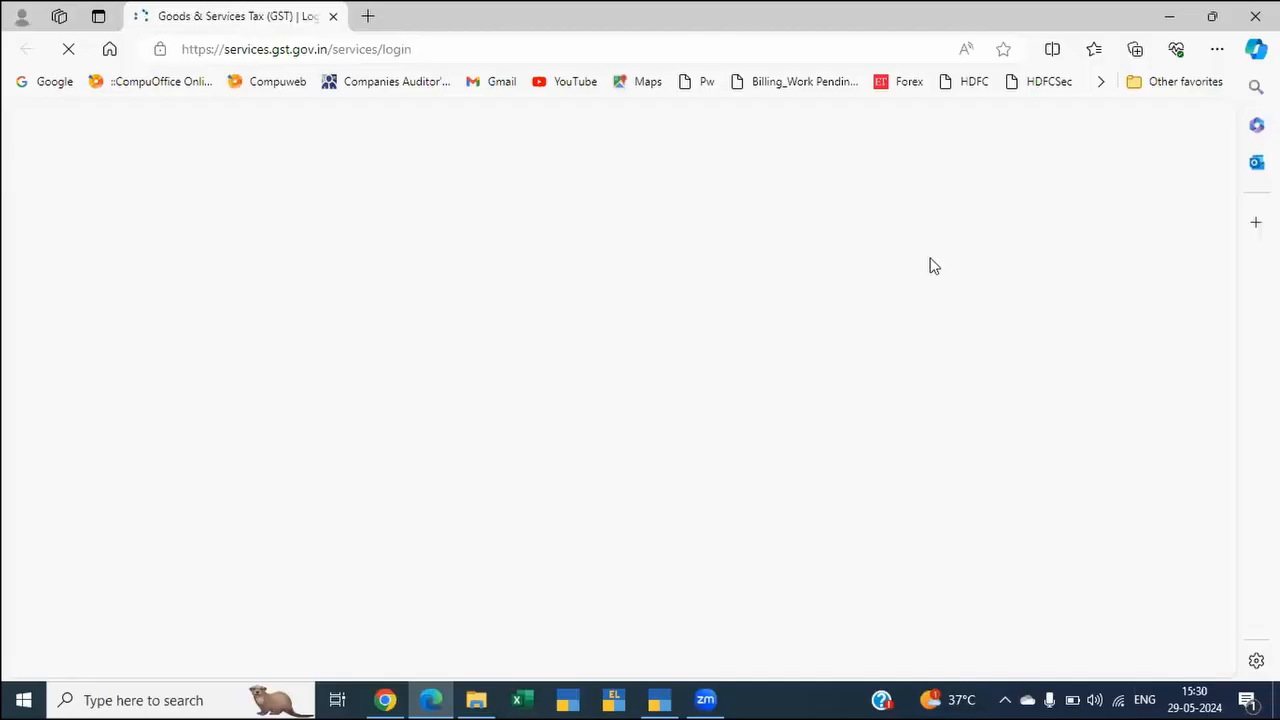
key("alt+Tab")
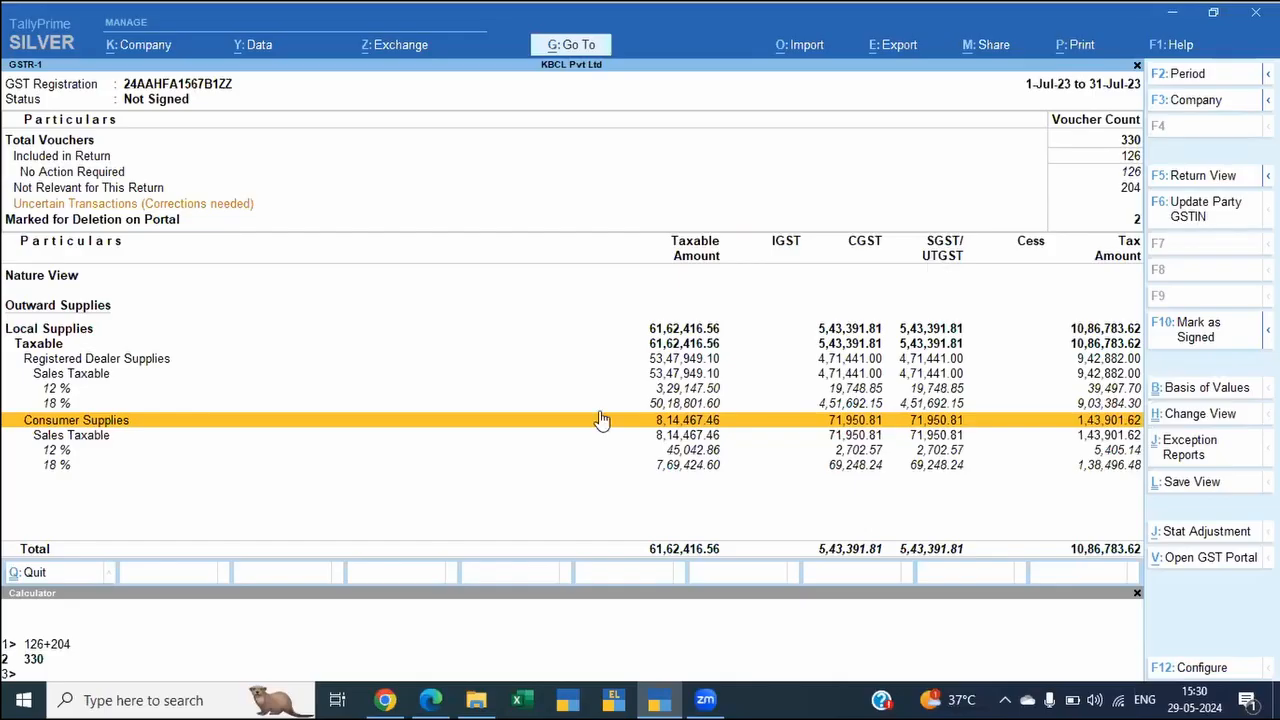
Step: Open the GSTR-1 export and review the HSN Summary and Document Summary entries under Gujarat Registration - Jul-23
key("alt")
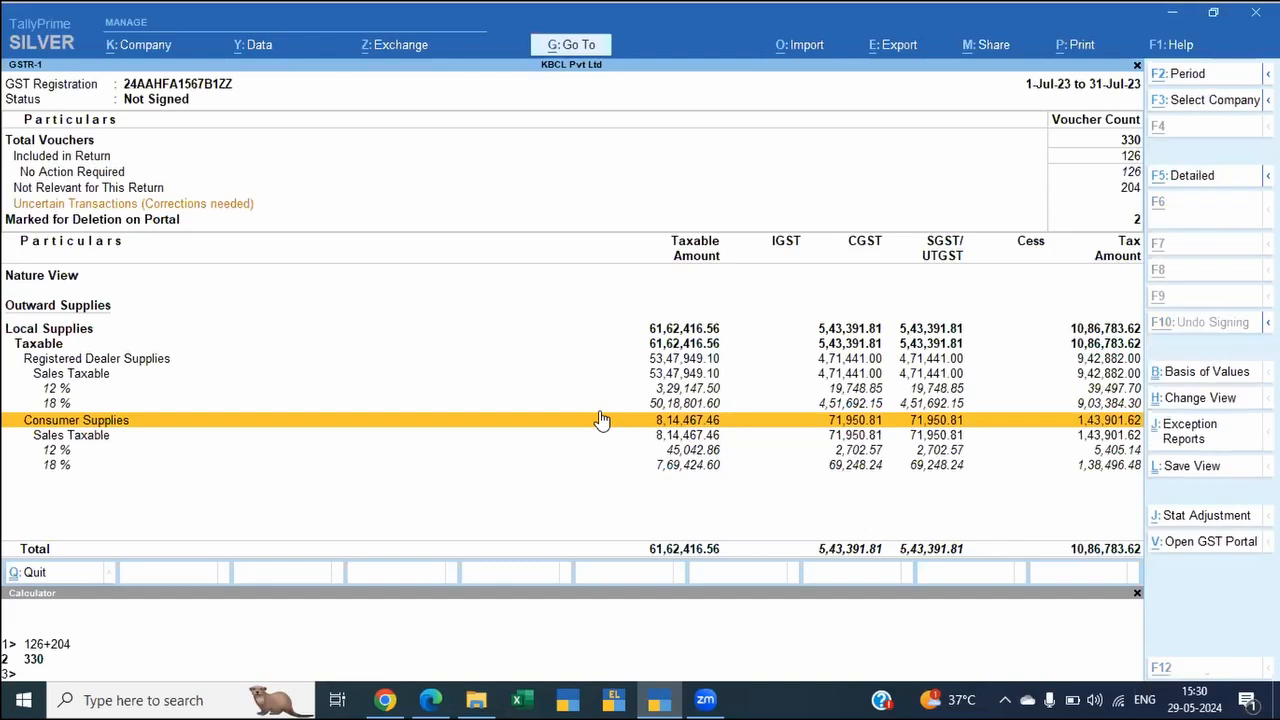
key("alt+e")
key("Down")
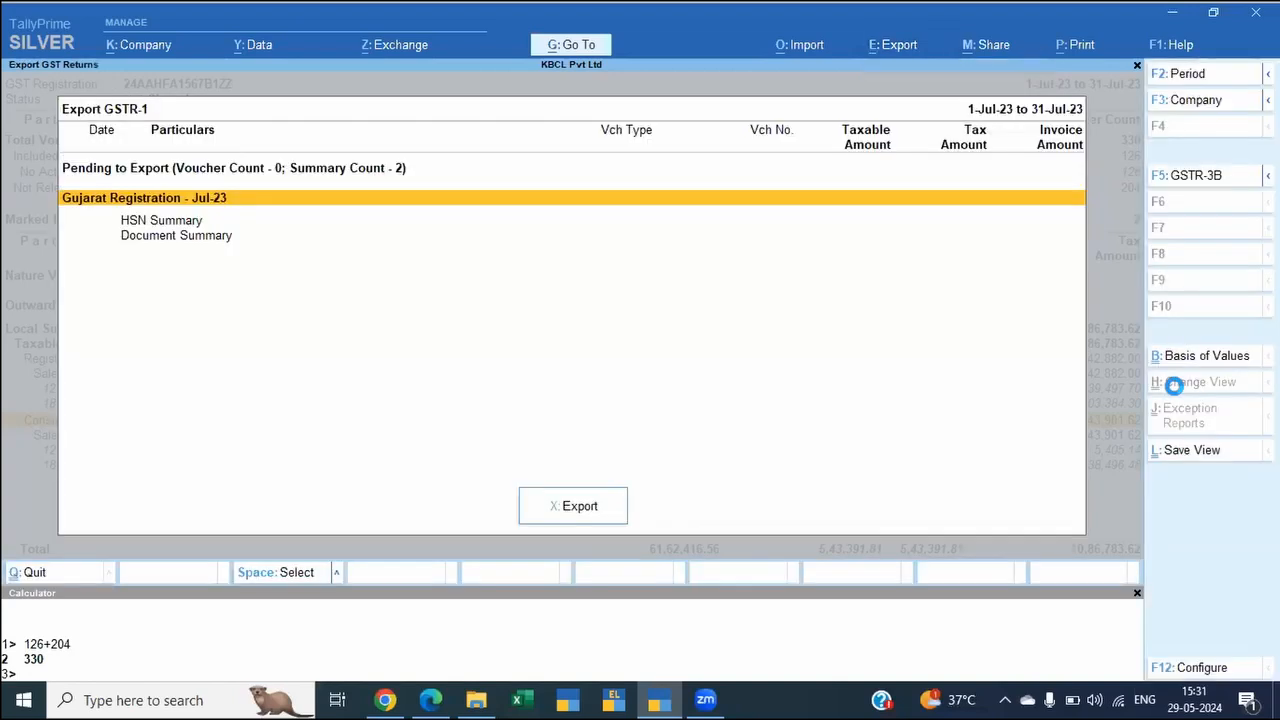
key("Down")
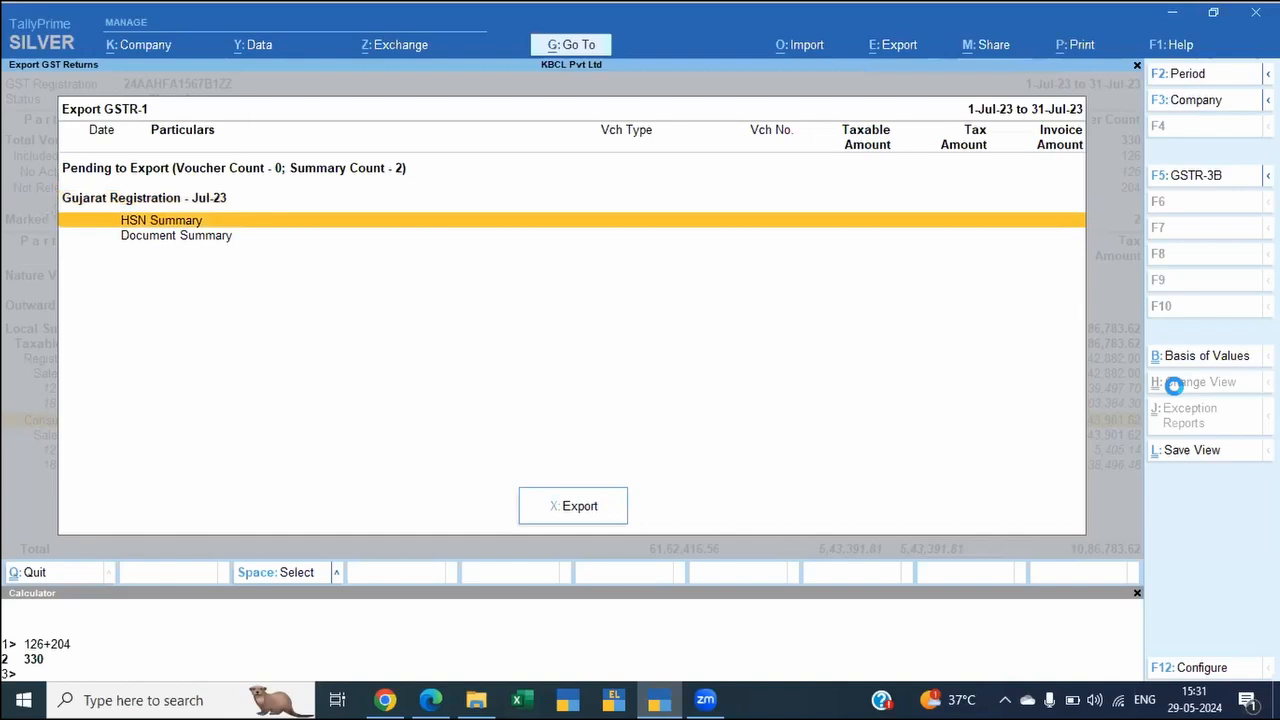
key("Down")
key("Up")
key("Up")
key("Down")
key("Down")
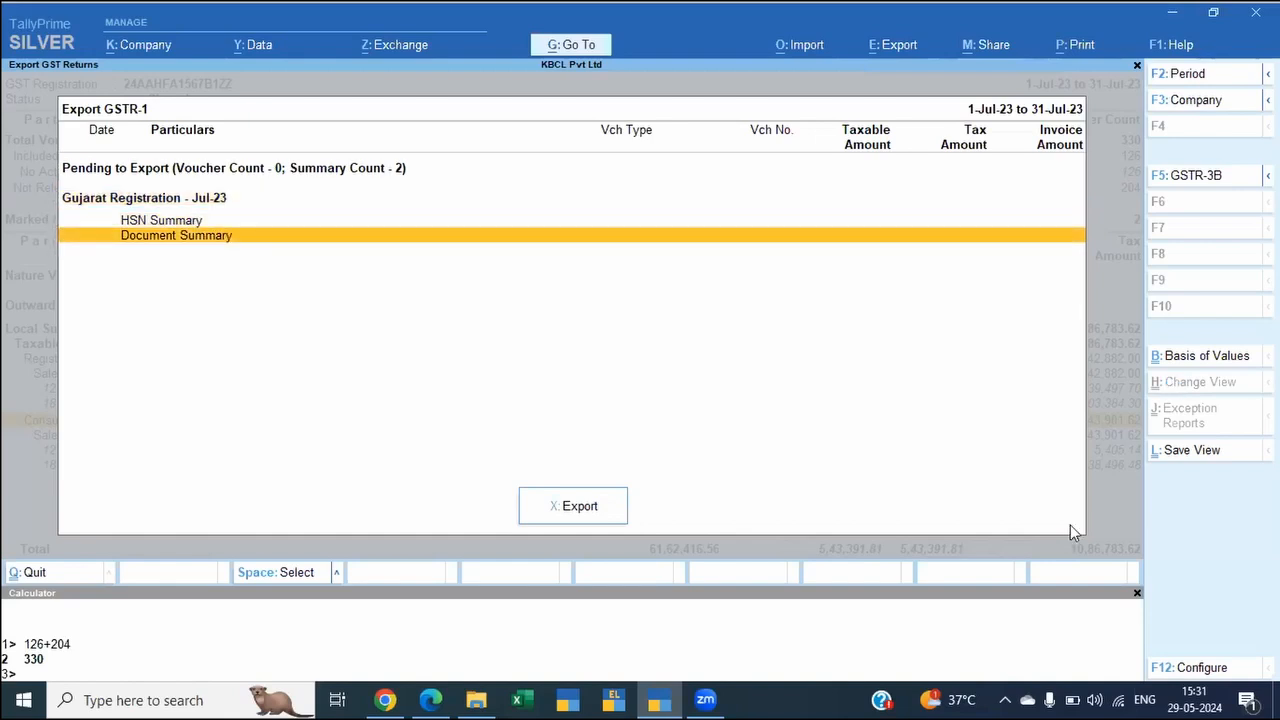
Step: Configure the export list to show Party GSTIN/UIN, Section and GST Status along with the invoice amount
left_click(580, 506)
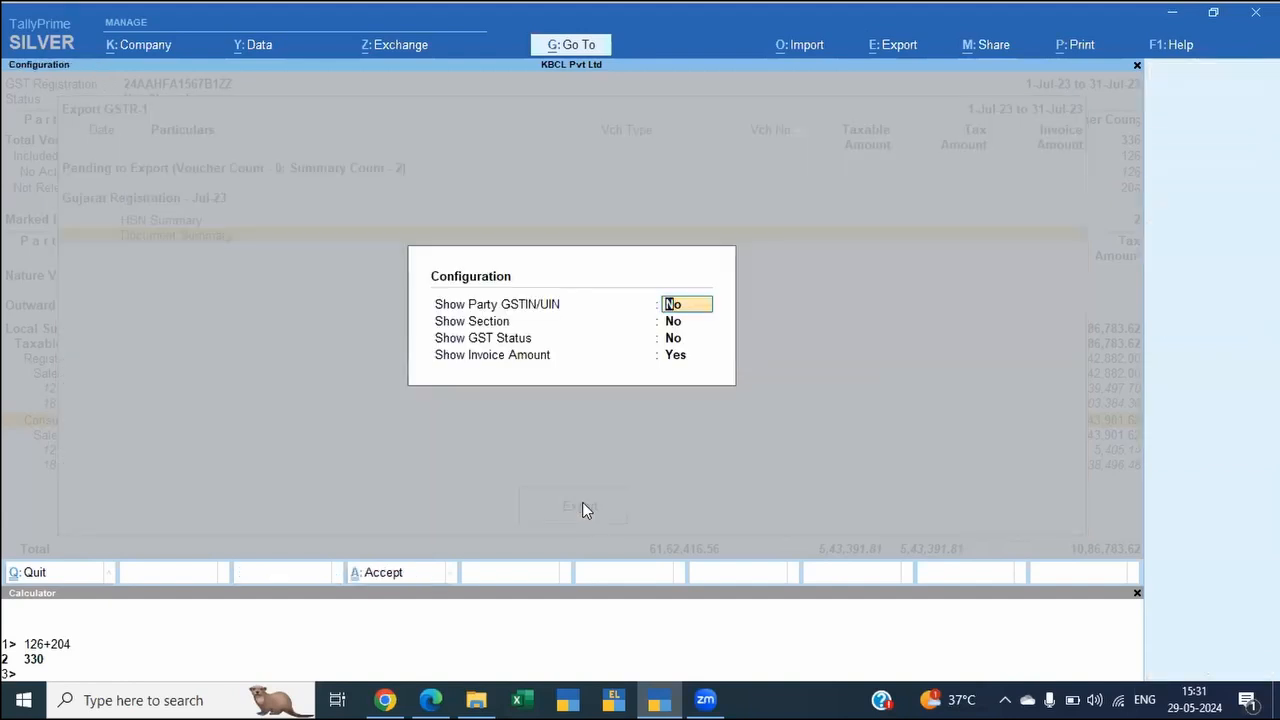
type("y")
key("Return")
type("y")
key("Return")
type("y")
key("Return")
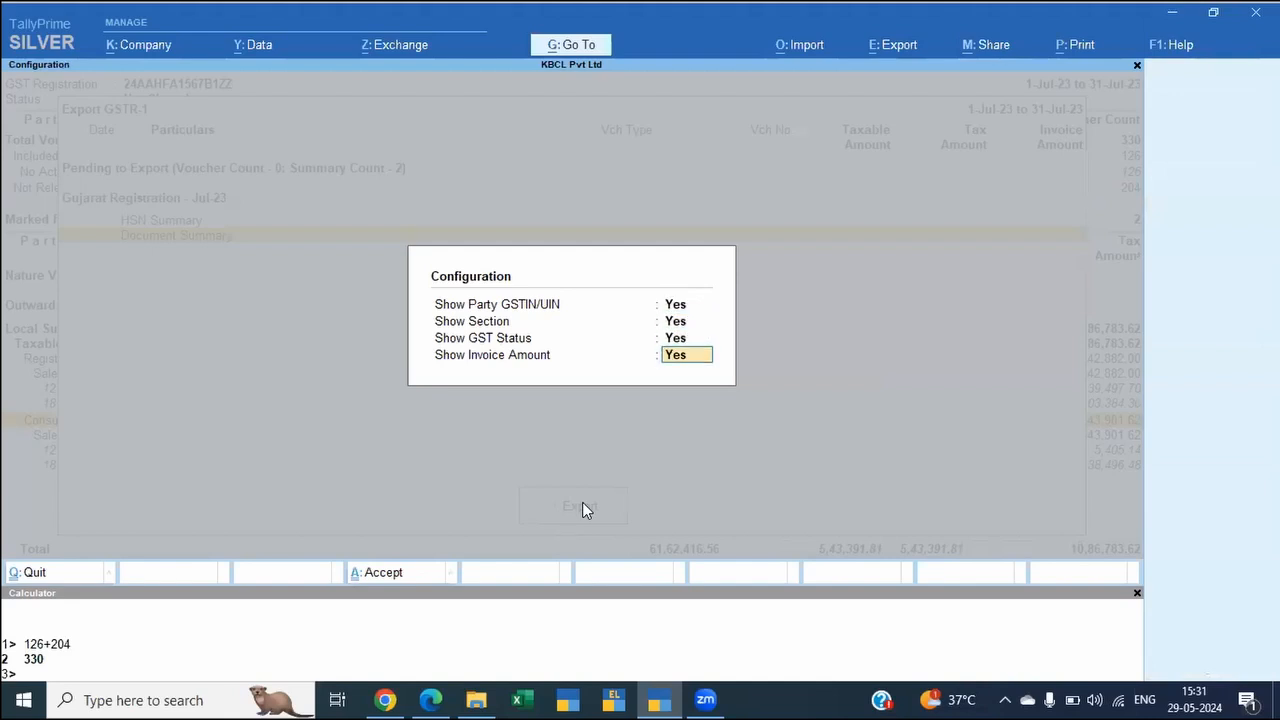
key("Return")
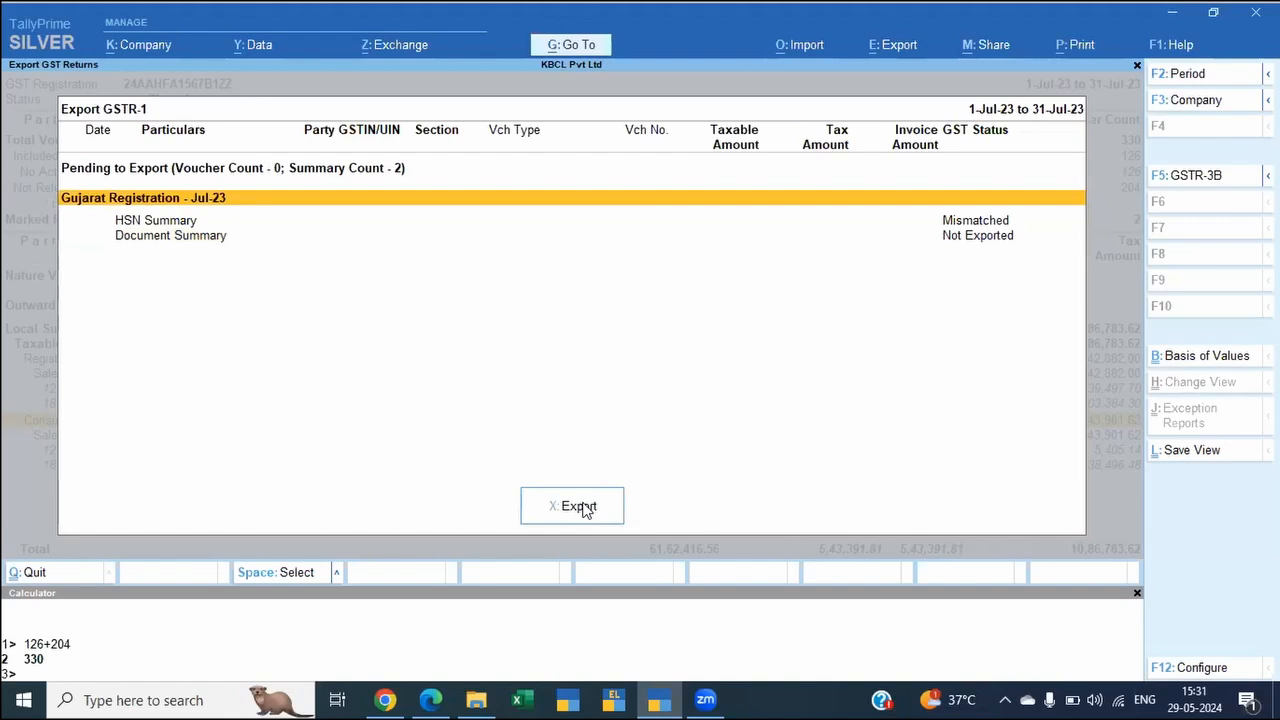
Step: Open the file format and folder path settings for exporting the GSTR-1 return
key("alt+e")
key("Escape")
left_click(578, 506)
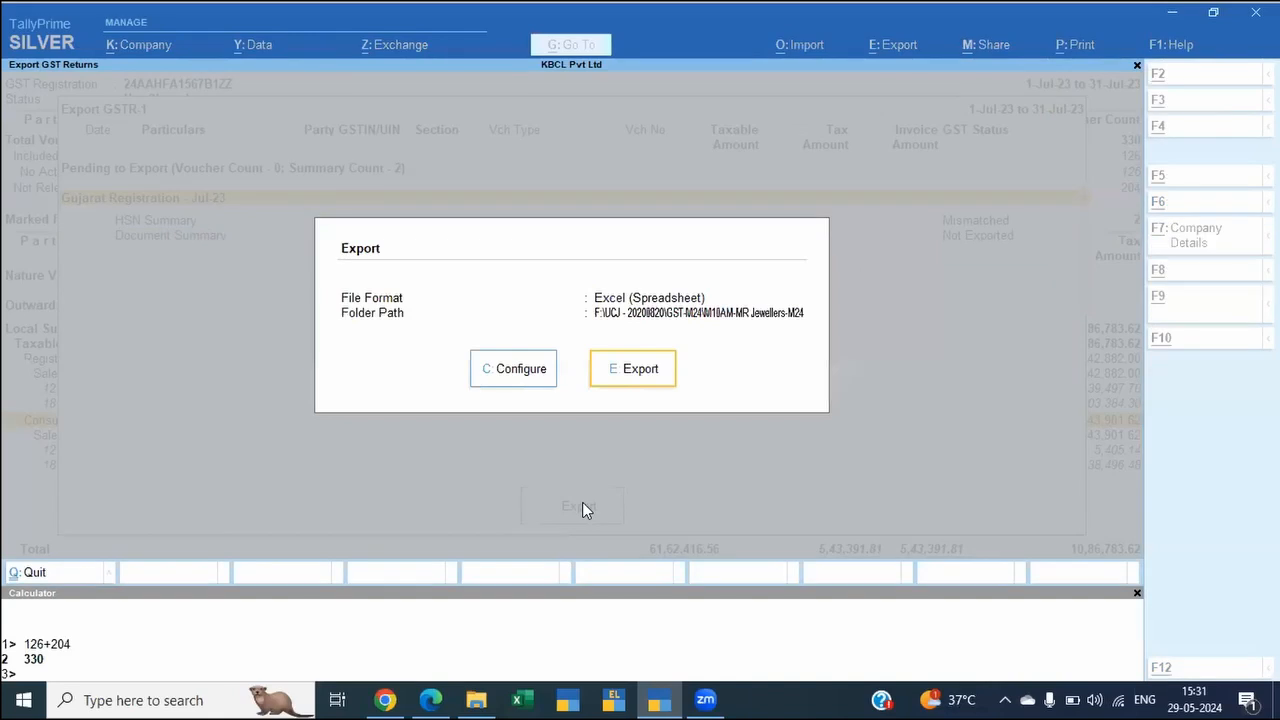
key("alt+Tab")
key("alt+Tab")
key("alt+Tab")
key("alt+Tab")
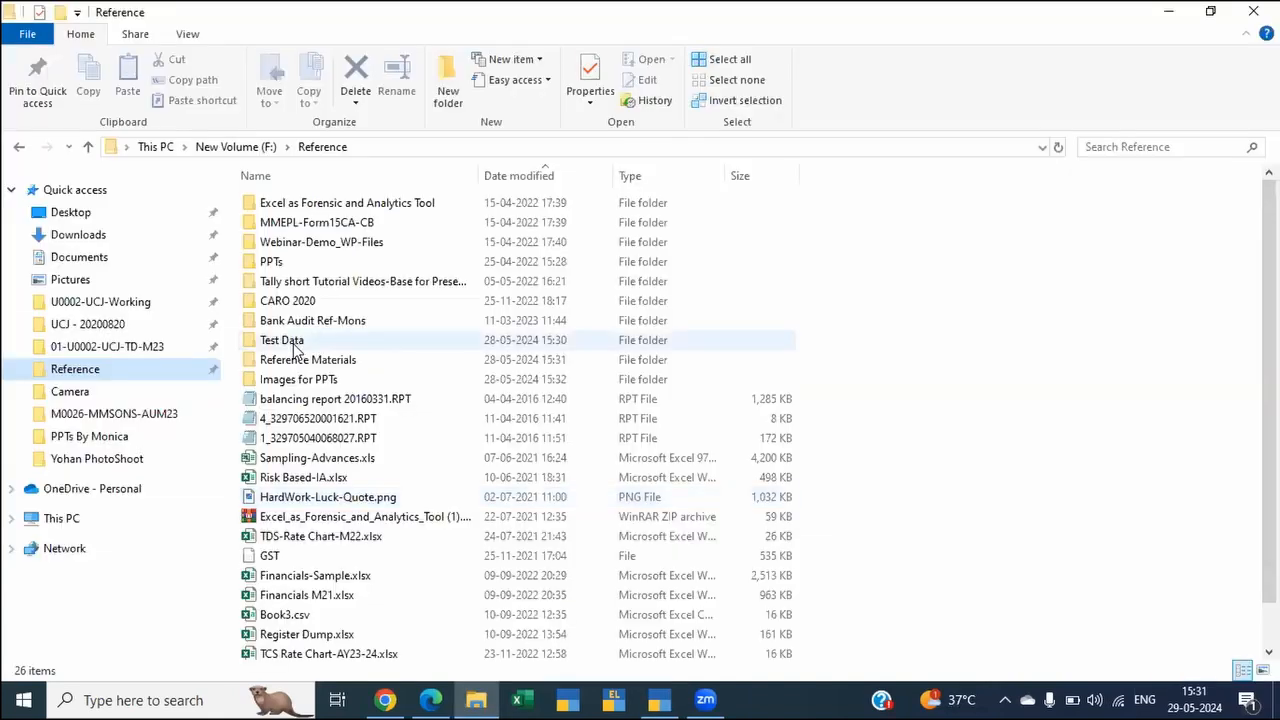
double_click(293, 343)
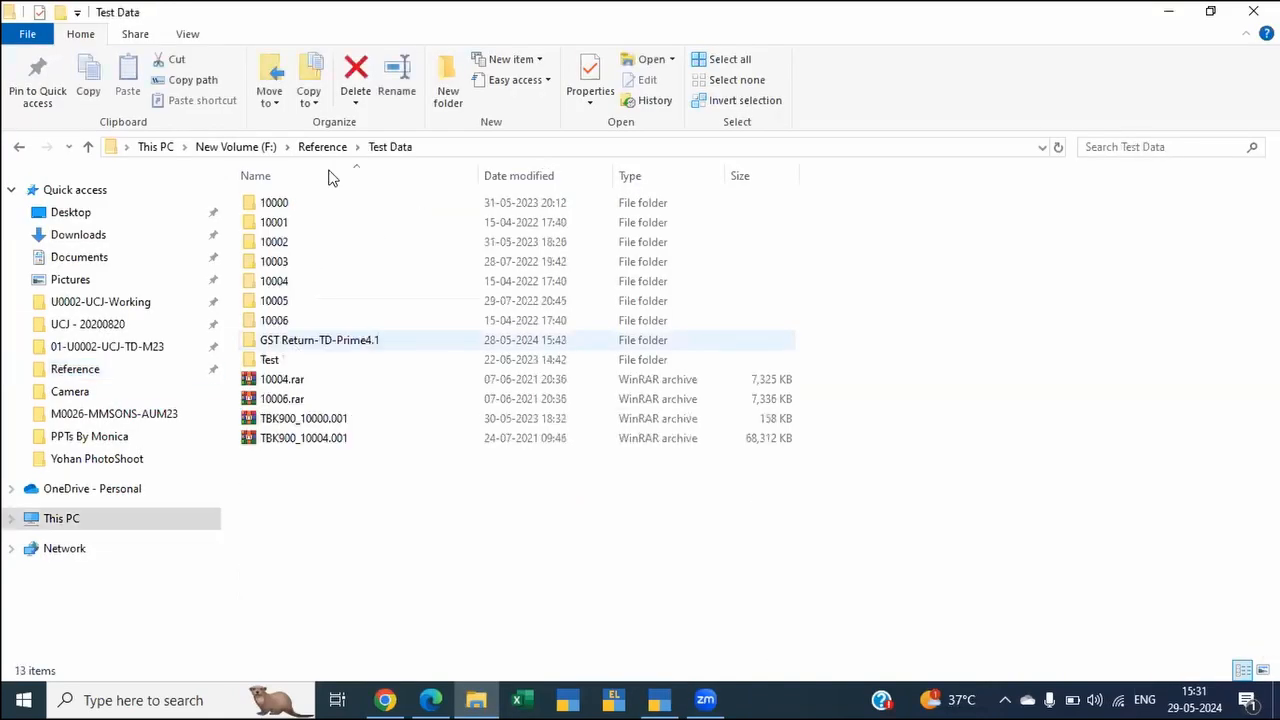
left_click(297, 345)
double_click(297, 343)
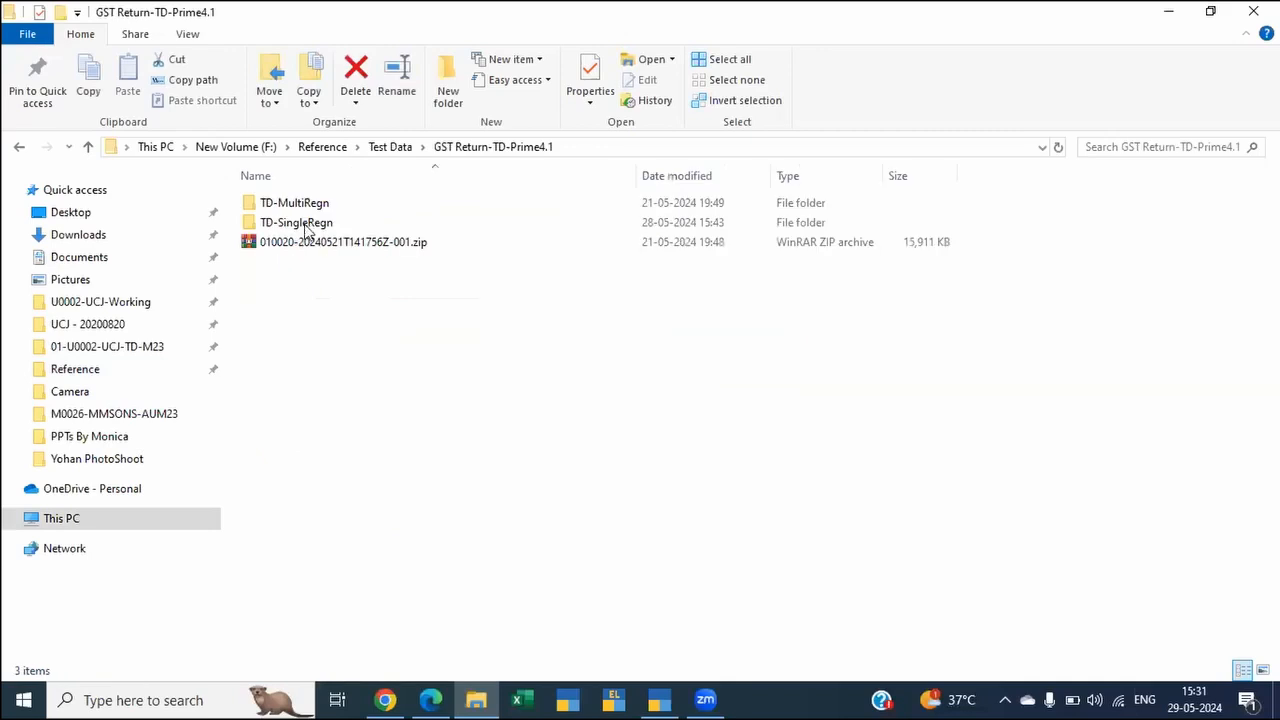
left_click(306, 228)
double_click(306, 225)
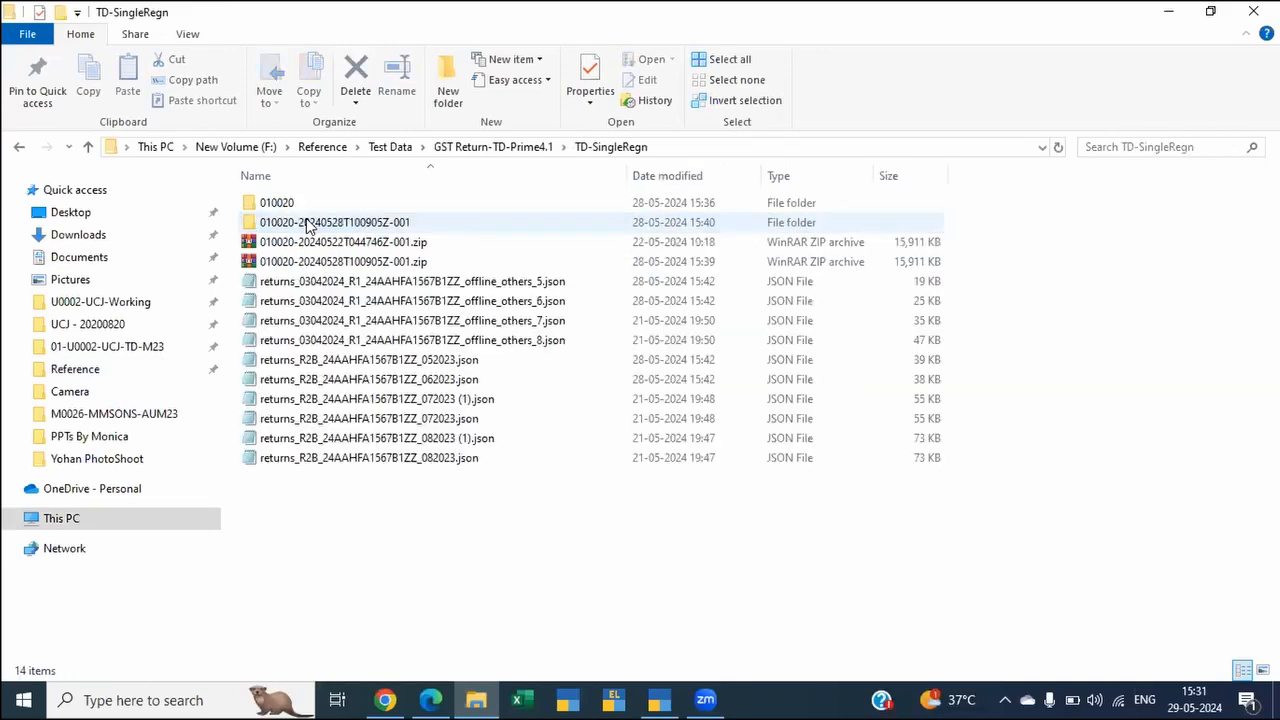
double_click(309, 224)
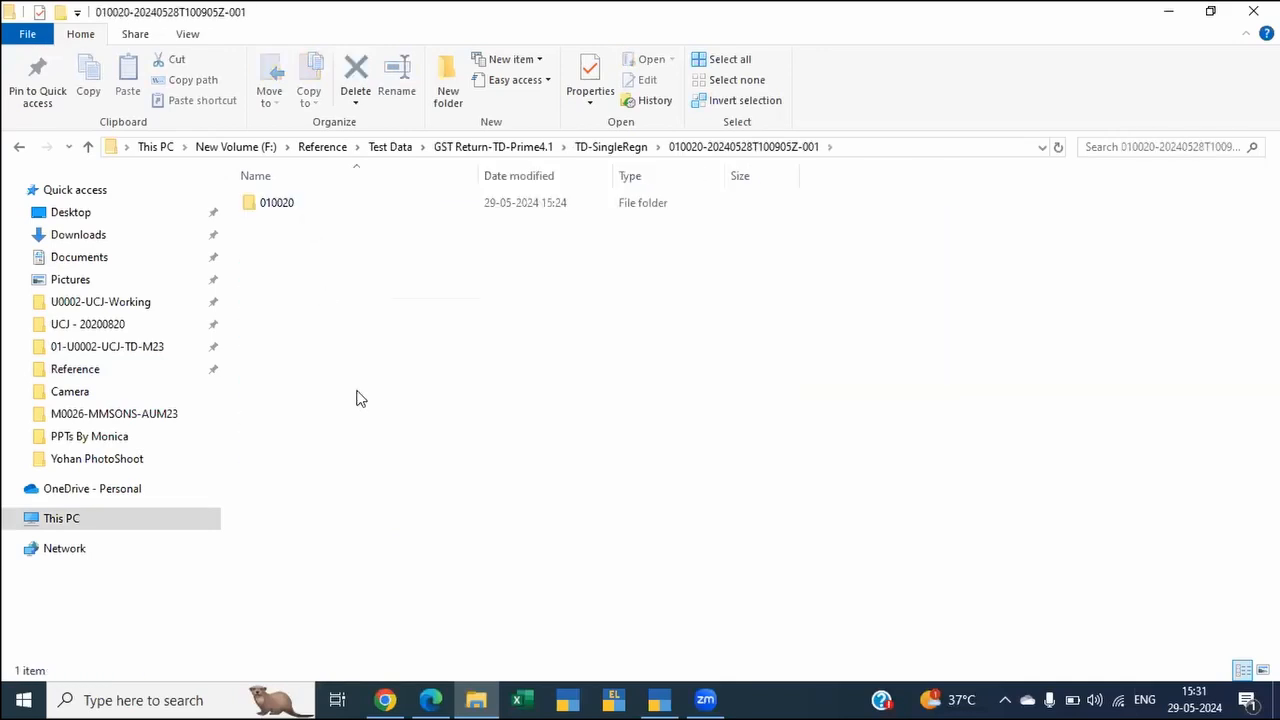
key("alt+d")
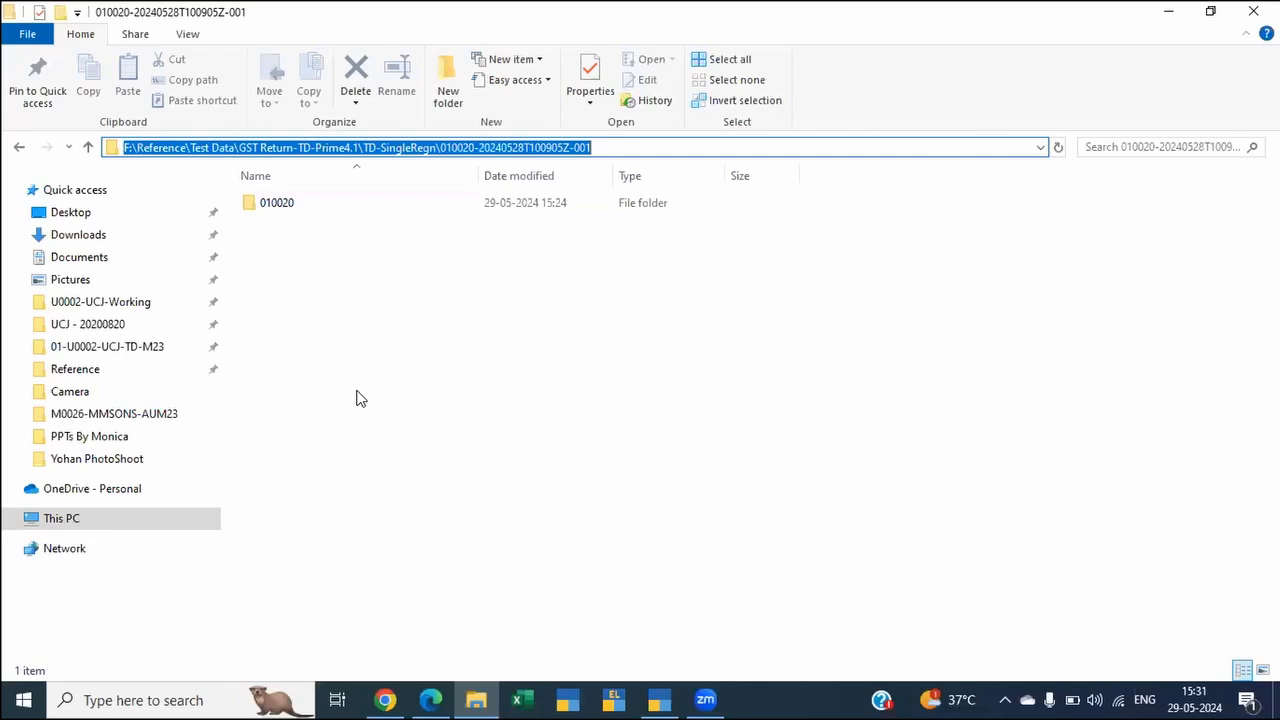
Step: Switch back to TallyPrime, show all export configuration options and set the file format to JSON (Data Interchange)
key("alt+Tab")
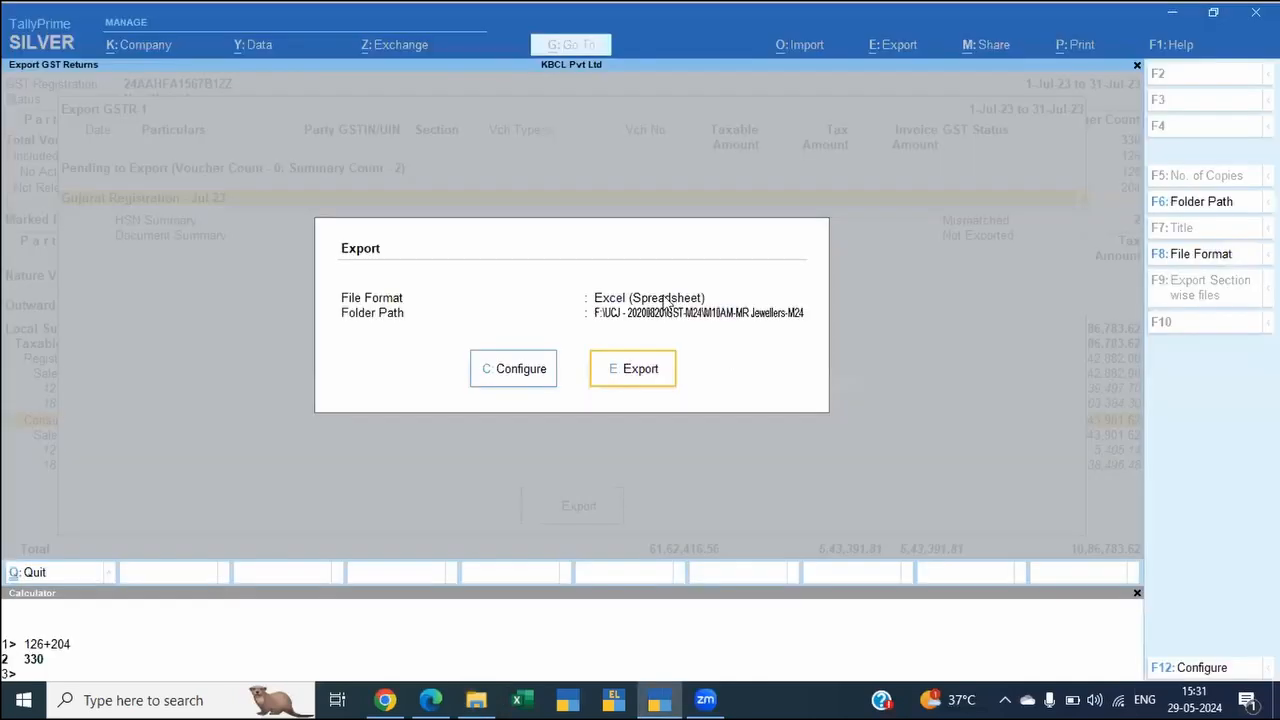
left_click(520, 372)
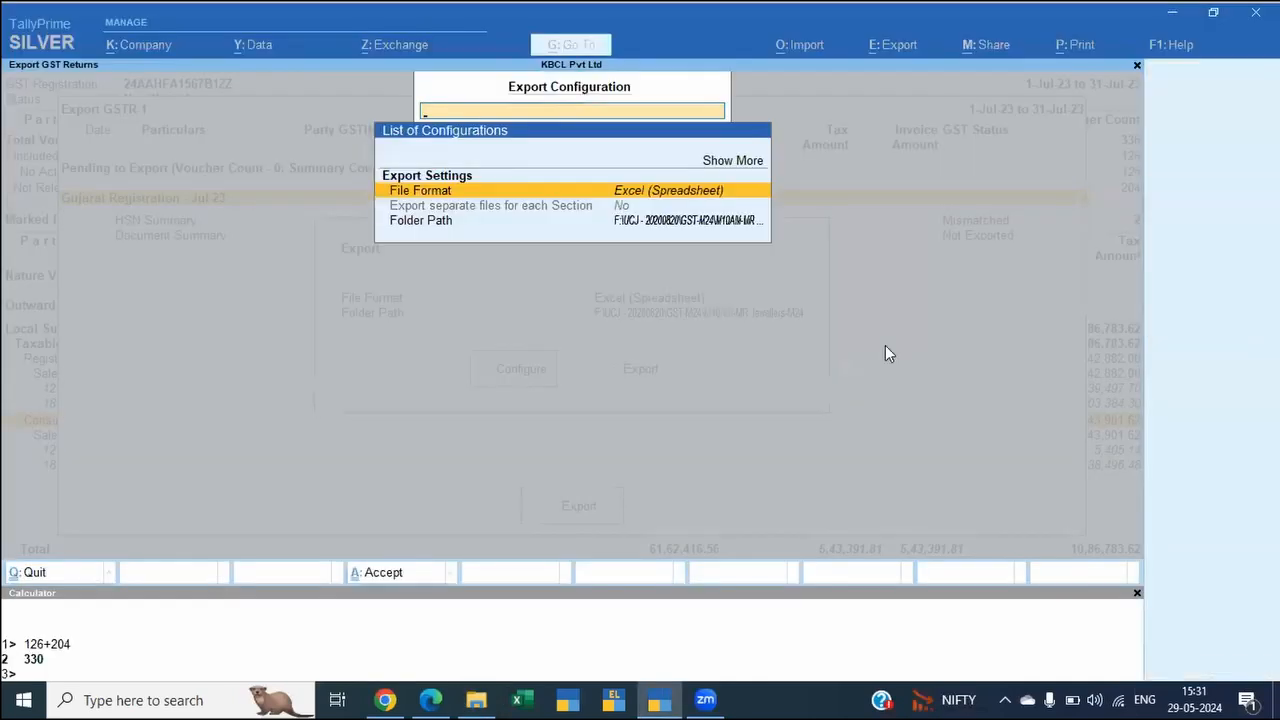
key("Up")
key("Up")
key("Return")
key("Down")
key("Return")
key("Down")
key("Return")
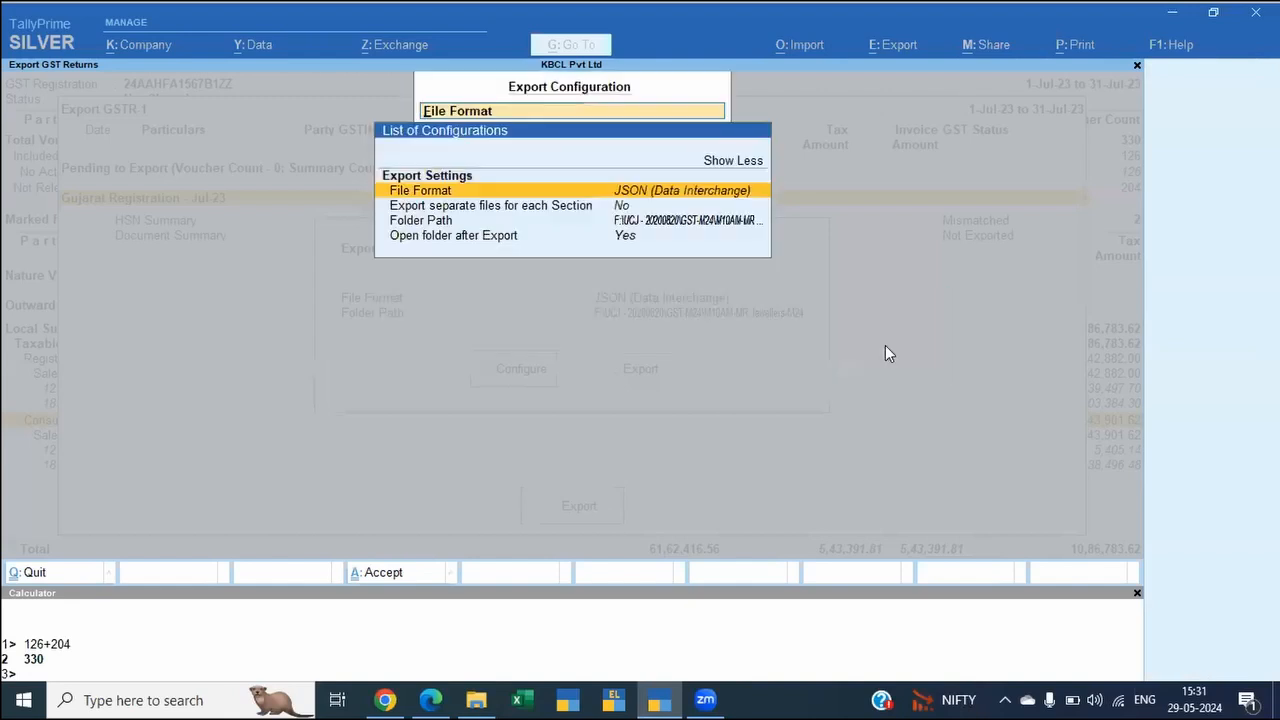
key("Down")
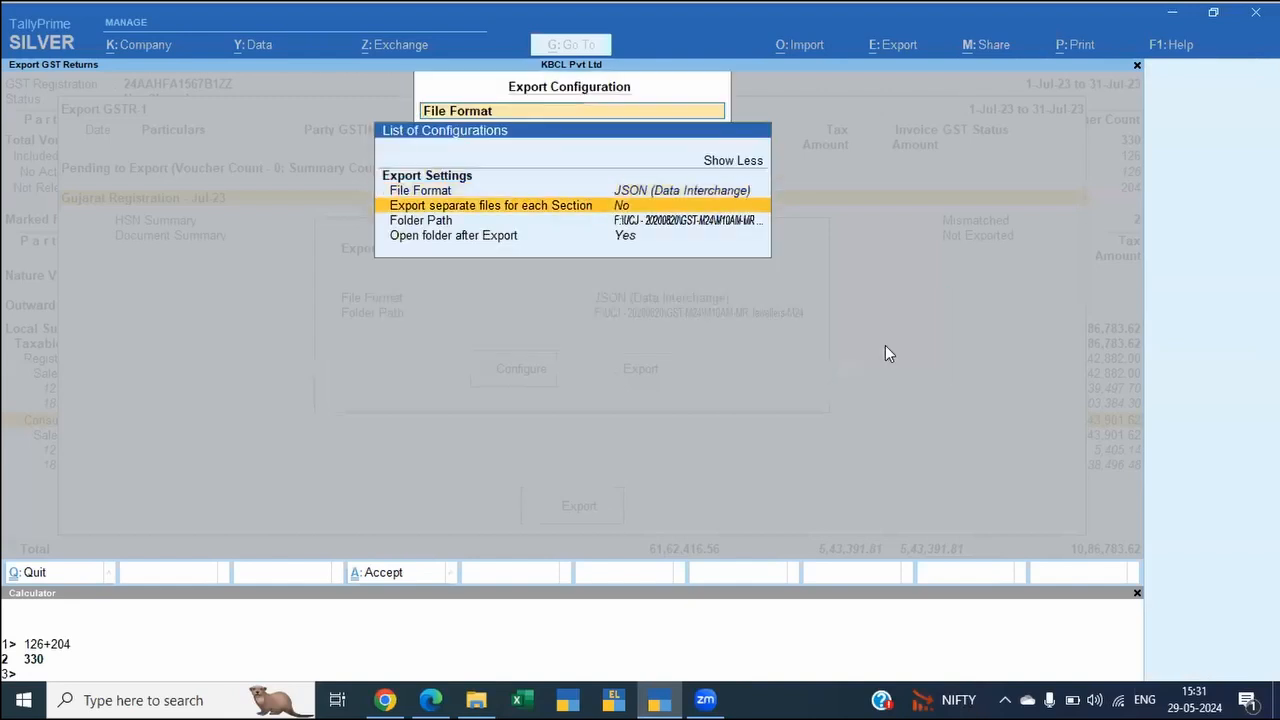
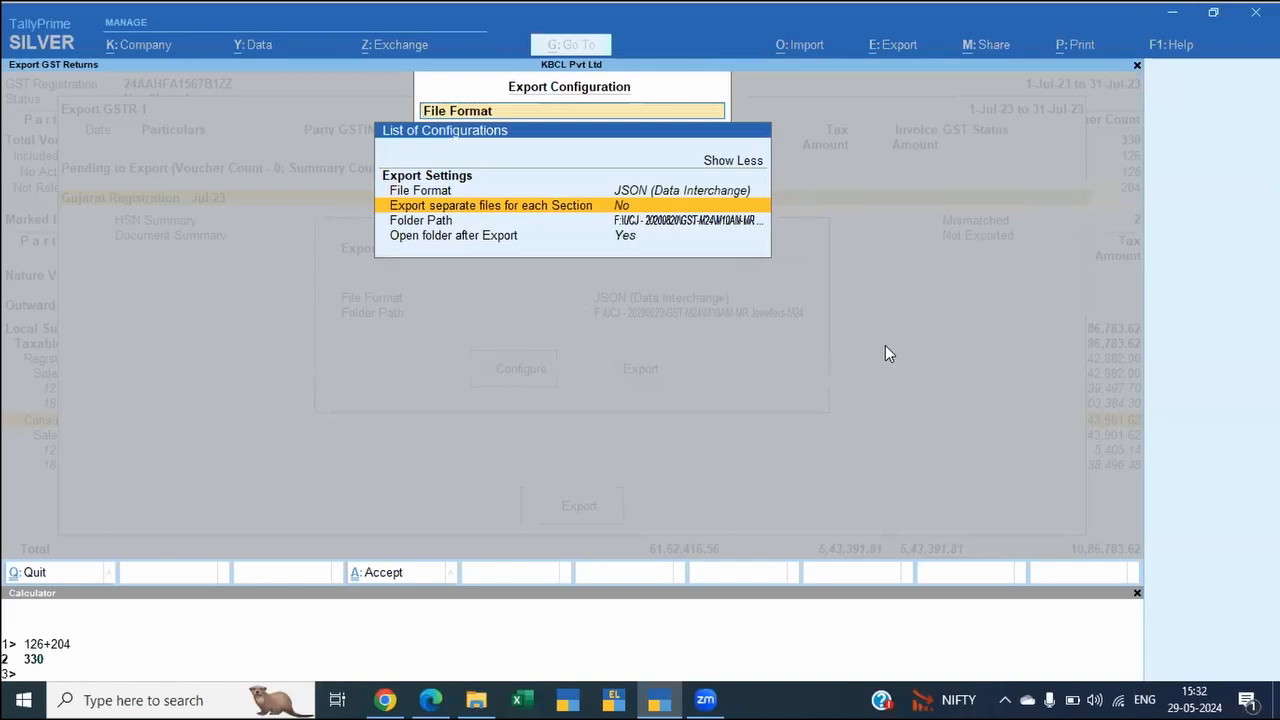
key("Return")
key("Return")
key("Down")
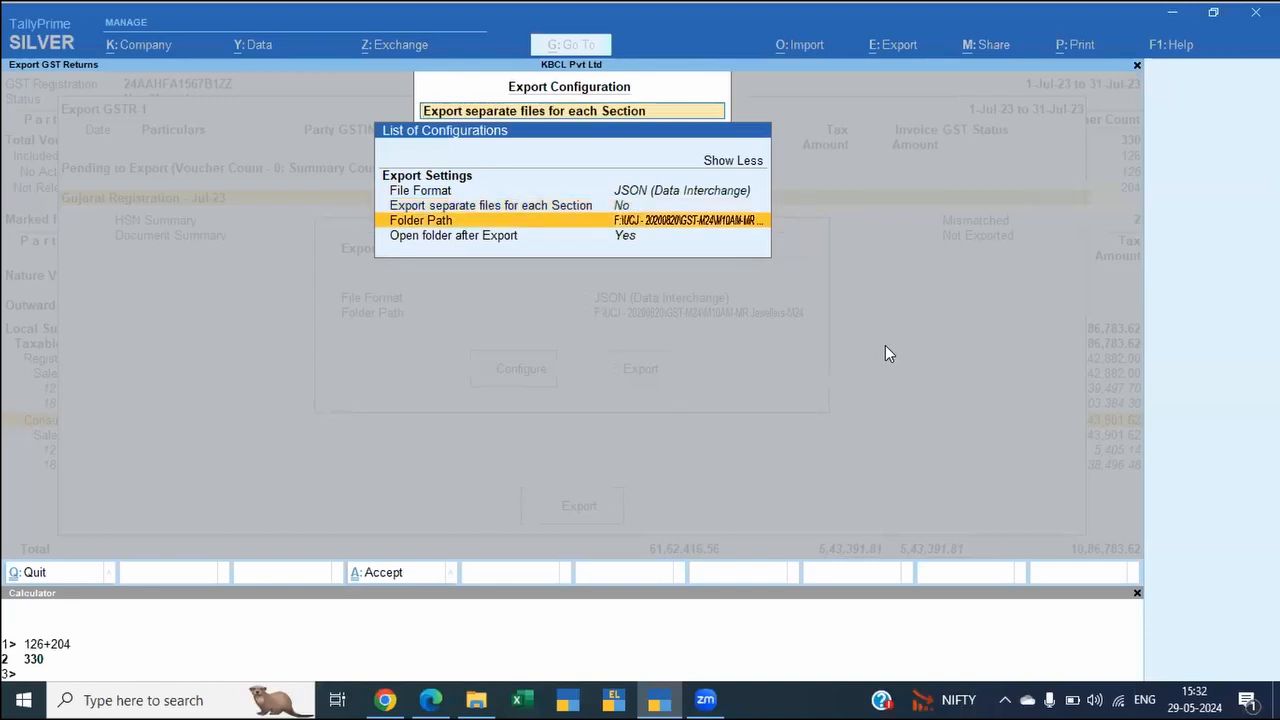
key("Return")
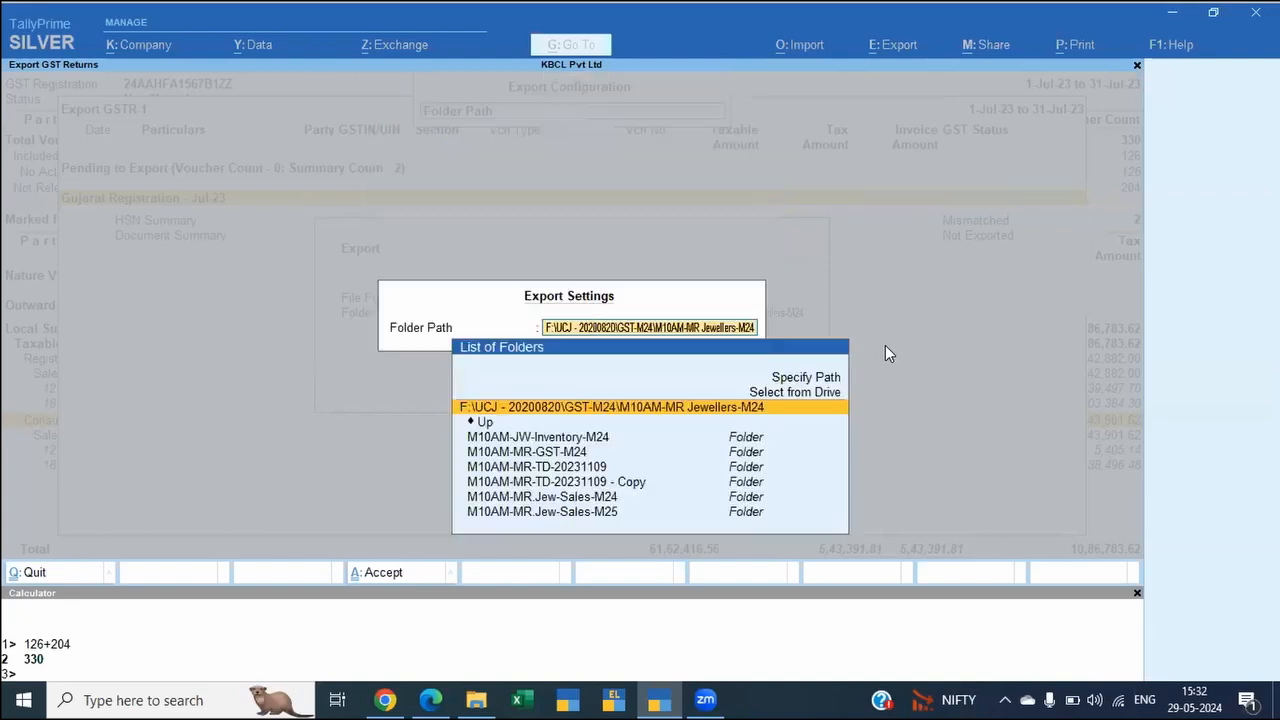
key("Return")
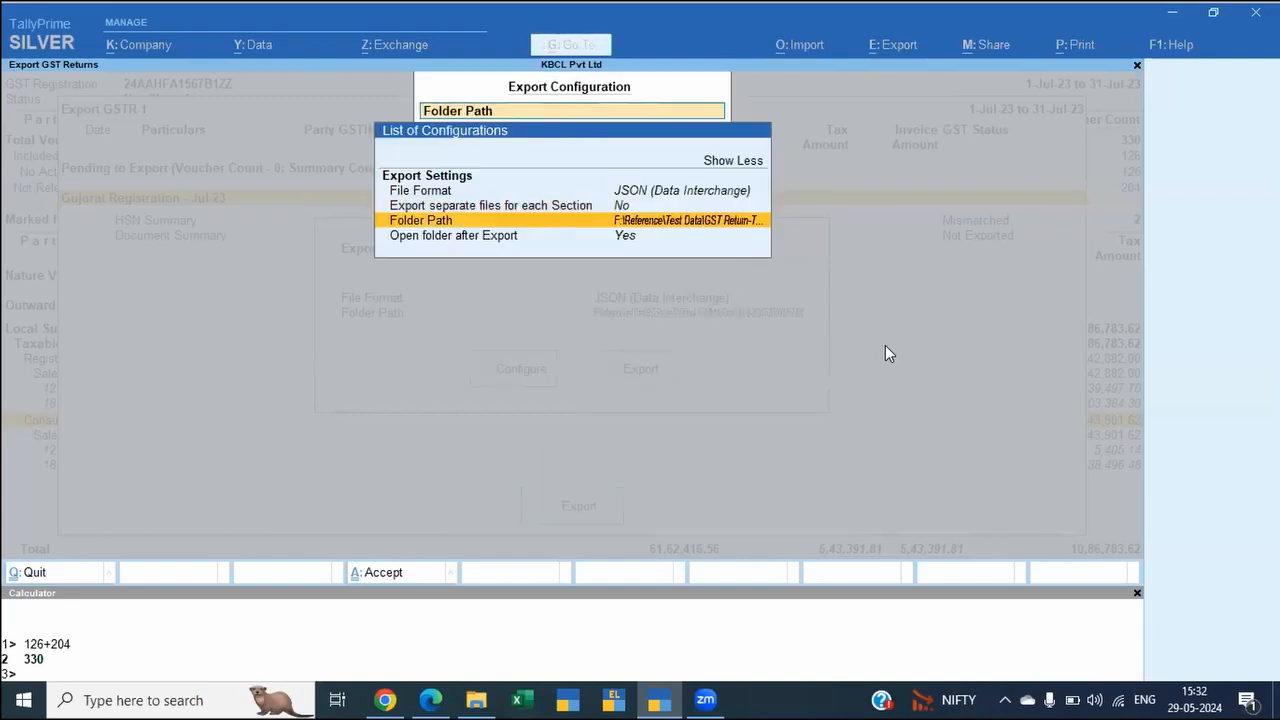
key("Down")
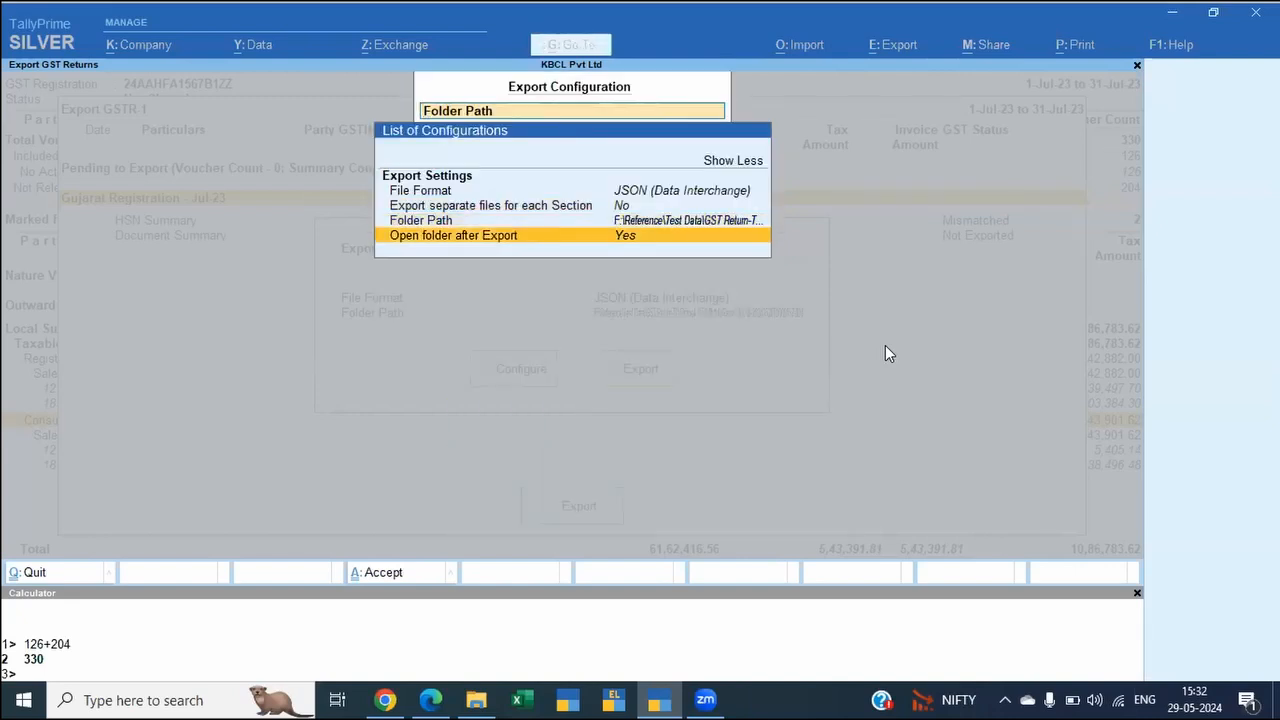
key("ctrl+a")
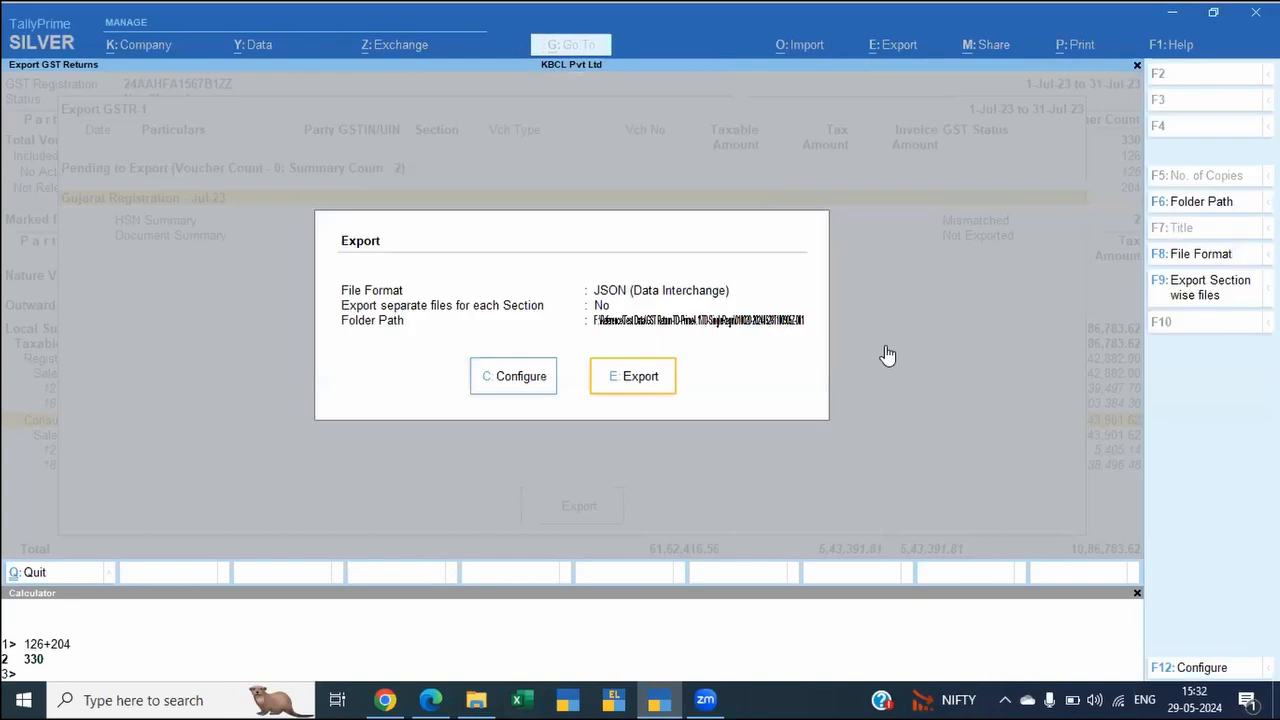
key("Return")
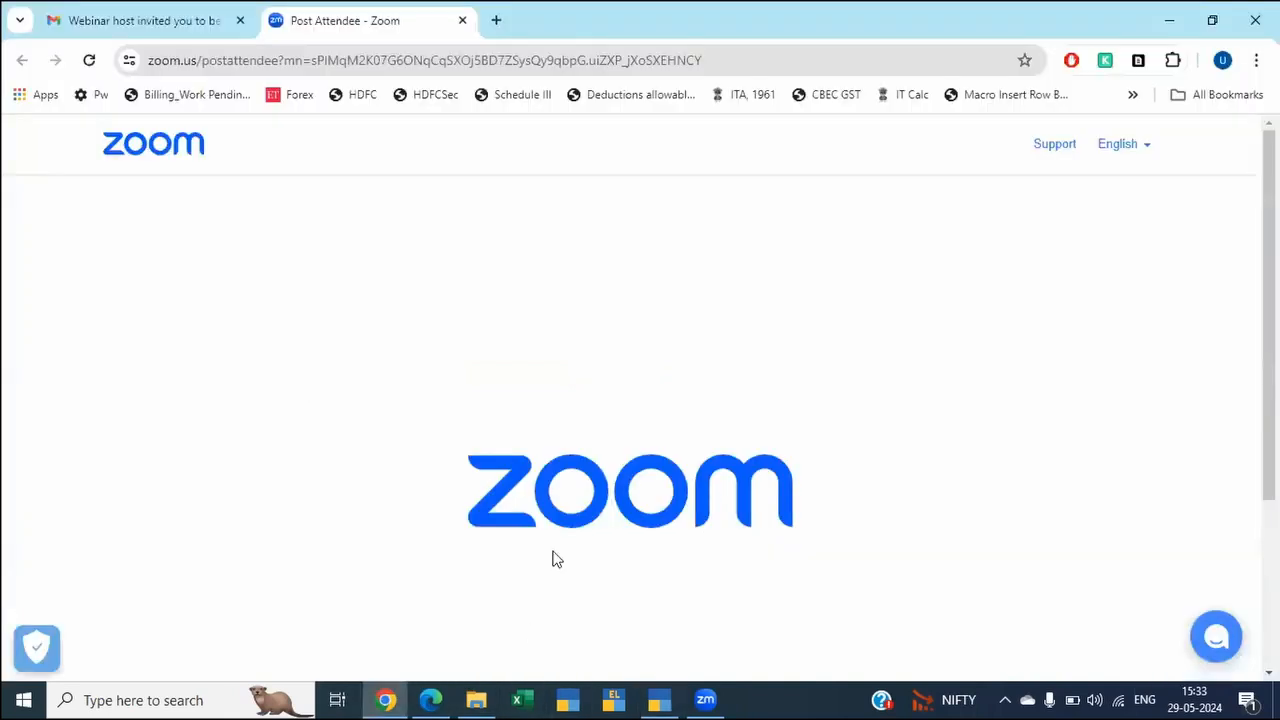
Step: Switch to File Explorer, maximize the export folder window and open the exported July 2023 GSTR-1 JSON file in Notepad
key("alt+Tab")
key("Tab")
key("Tab")
key("Tab")
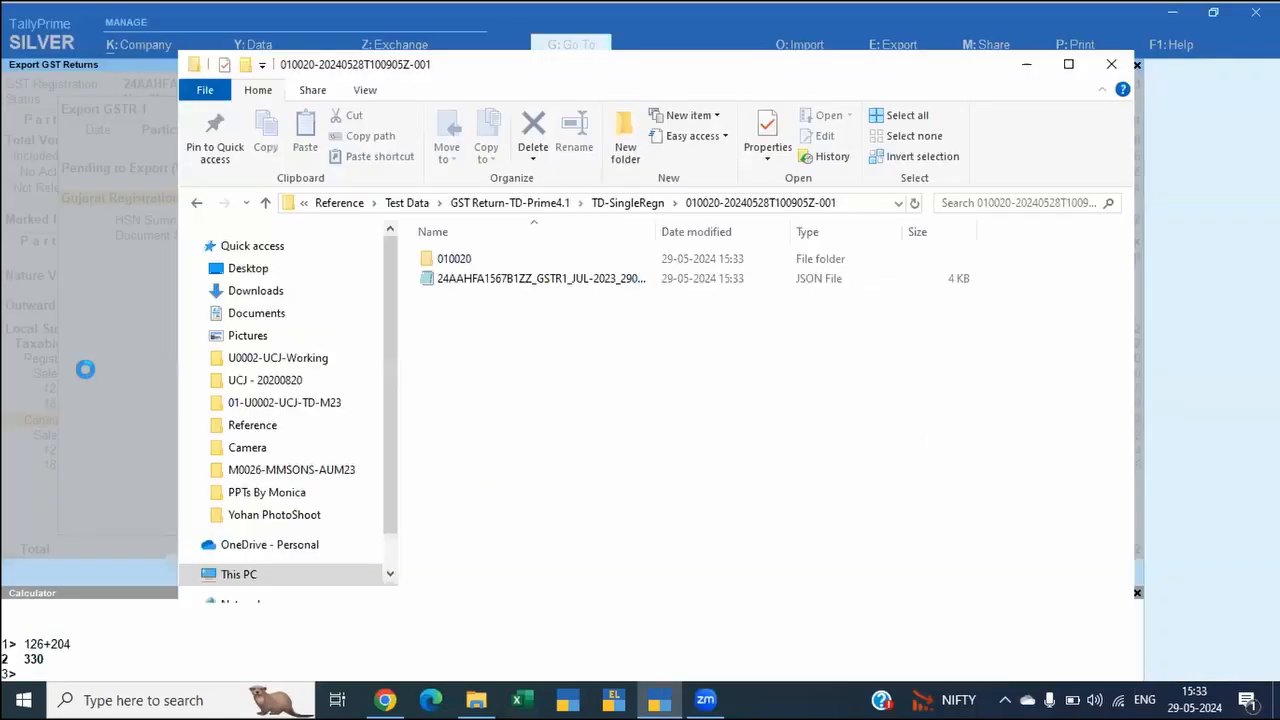
left_click(1068, 65)
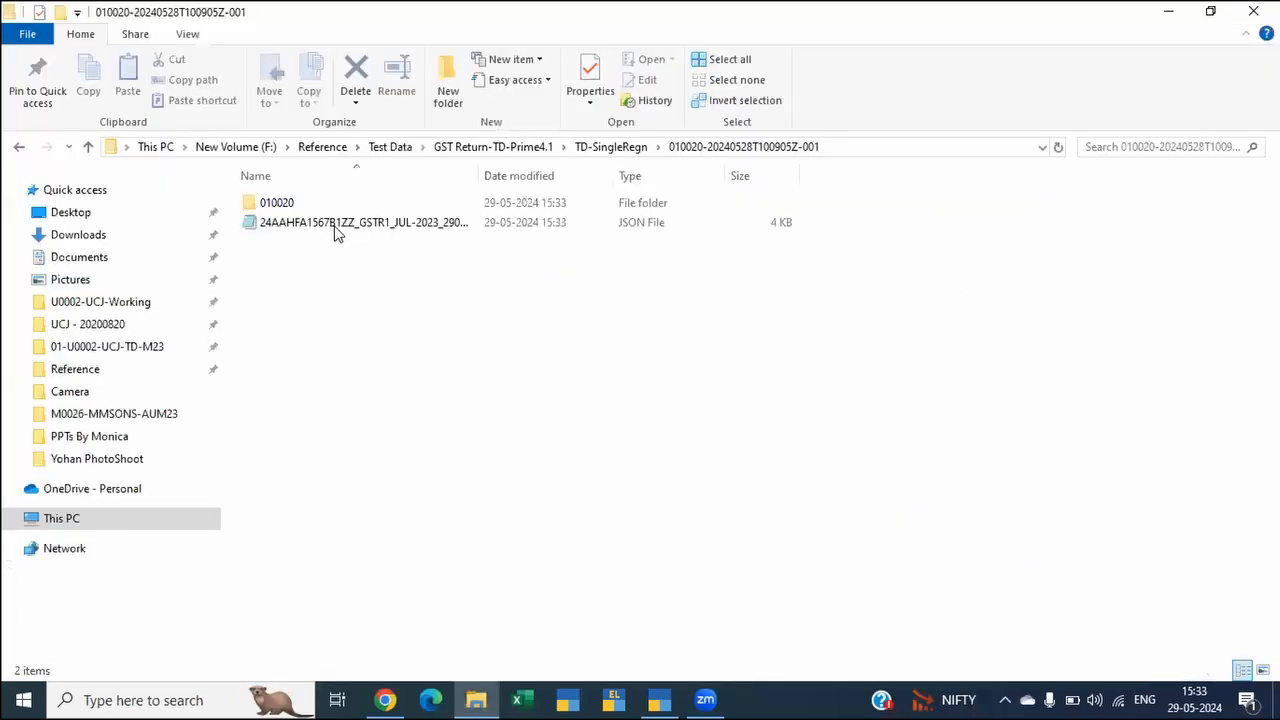
left_click(334, 222)
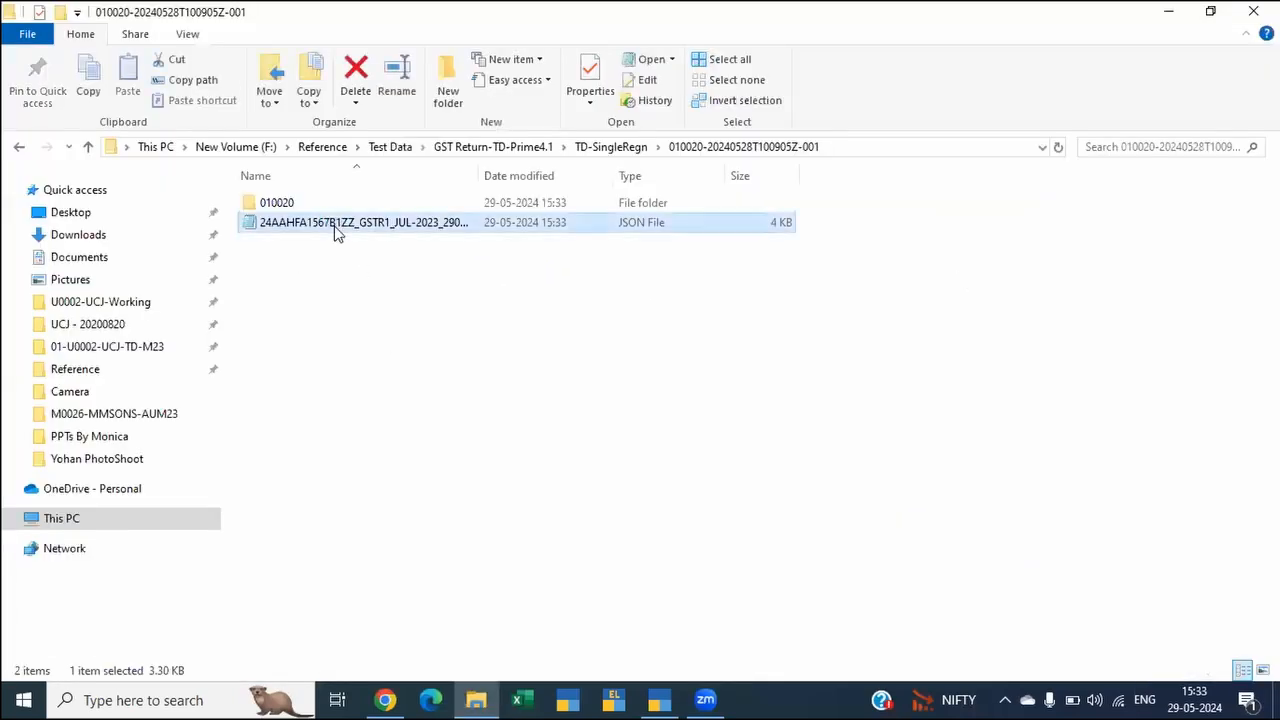
double_click(336, 224)
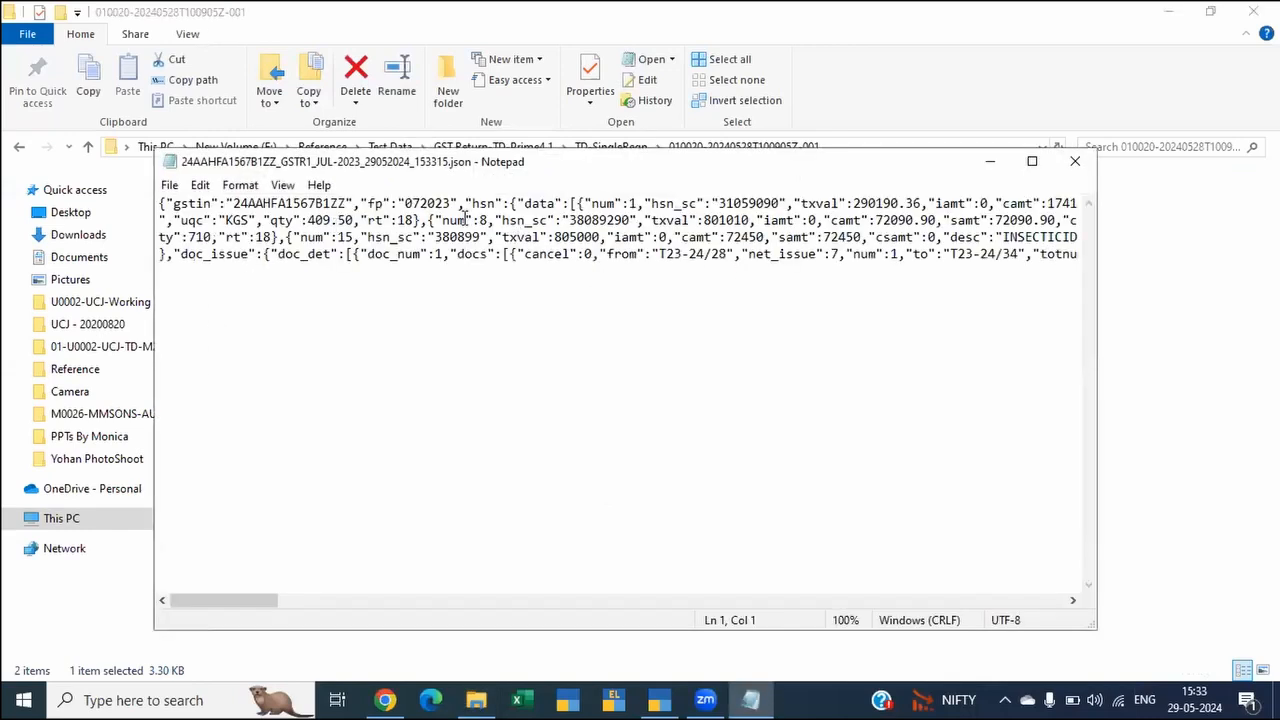
Step: Examine the HSN entries across the exported JSON text, including their codes, tax amounts and descriptions, and close the file
left_click(541, 204)
key("Down")
key("Down")
key("Left")
key("Down")
key("Left")
key("Left")
key("Left")
key("Left")
key("ctrl+shift+Left")
key("ctrl+shift+Left")
key("ctrl+shift+Left")
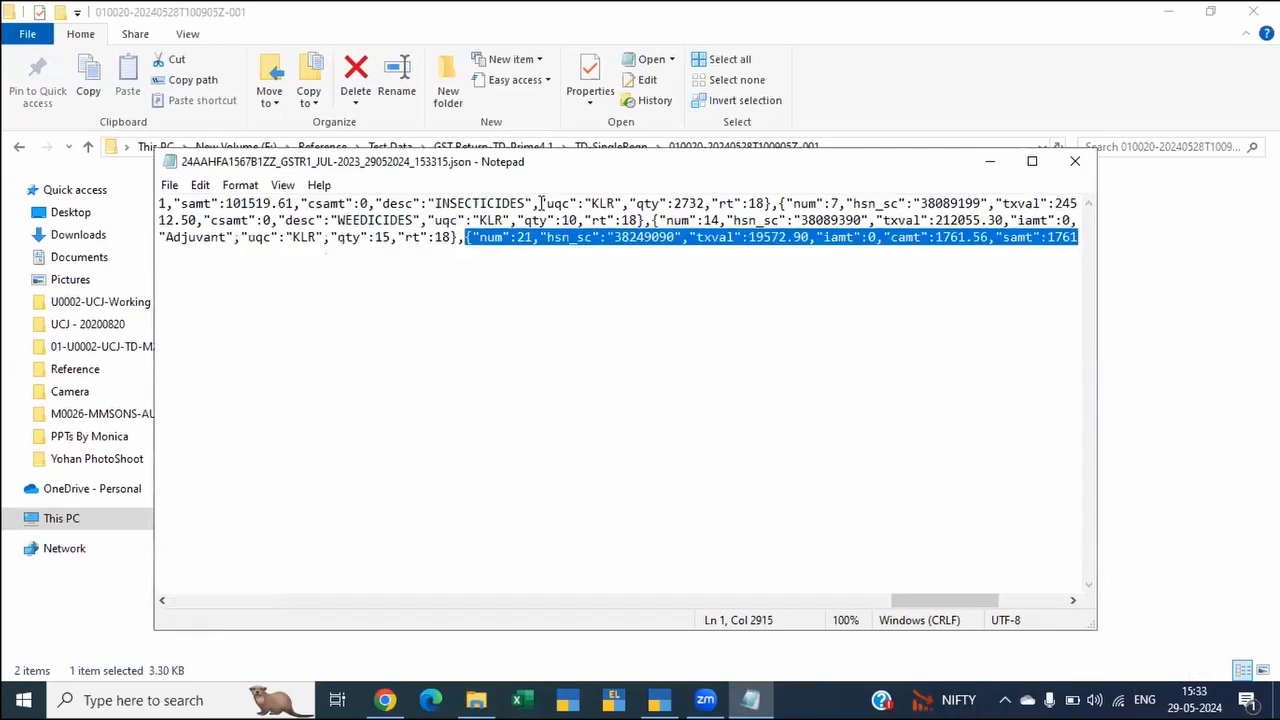
key("Up")
key("Up")
key("Down")
key("Left")
key("Left")
key("Left")
key("Left")
key("Left")
key("Left")
key("Left")
key("Left")
key("Left")
key("Left")
key("Left")
key("Left")
key("Left")
key("Left")
key("Left")
key("Left")
key("Left")
key("Left")
key("Left")
key("Left")
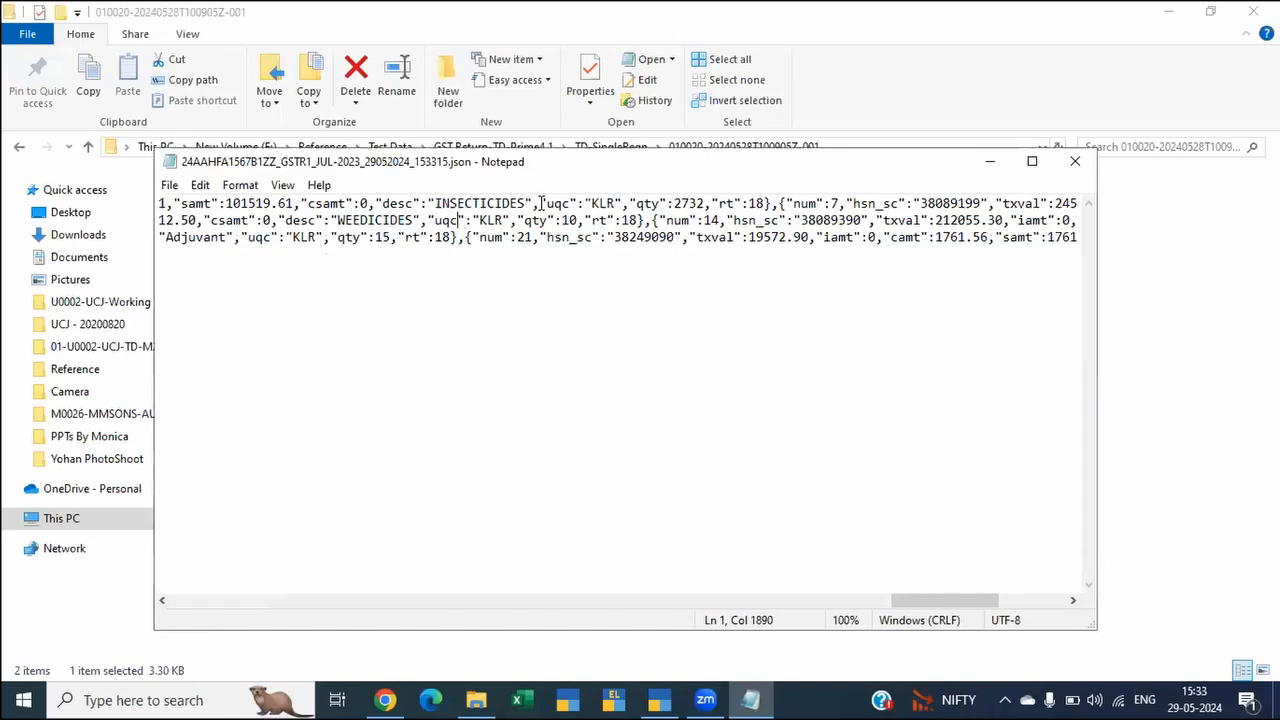
key("Left")
key("Left")
key("Left")
key("Left")
key("Left")
key("Left")
key("Right")
key("Right")
key("Right")
key("Right")
key("Right")
key("Right")
key("Right")
key("Right")
key("Right")
key("Right")
key("Right")
key("Right")
key("Right")
key("Right")
key("Right")
key("Right")
key("Right")
key("Right")
key("Right")
key("Right")
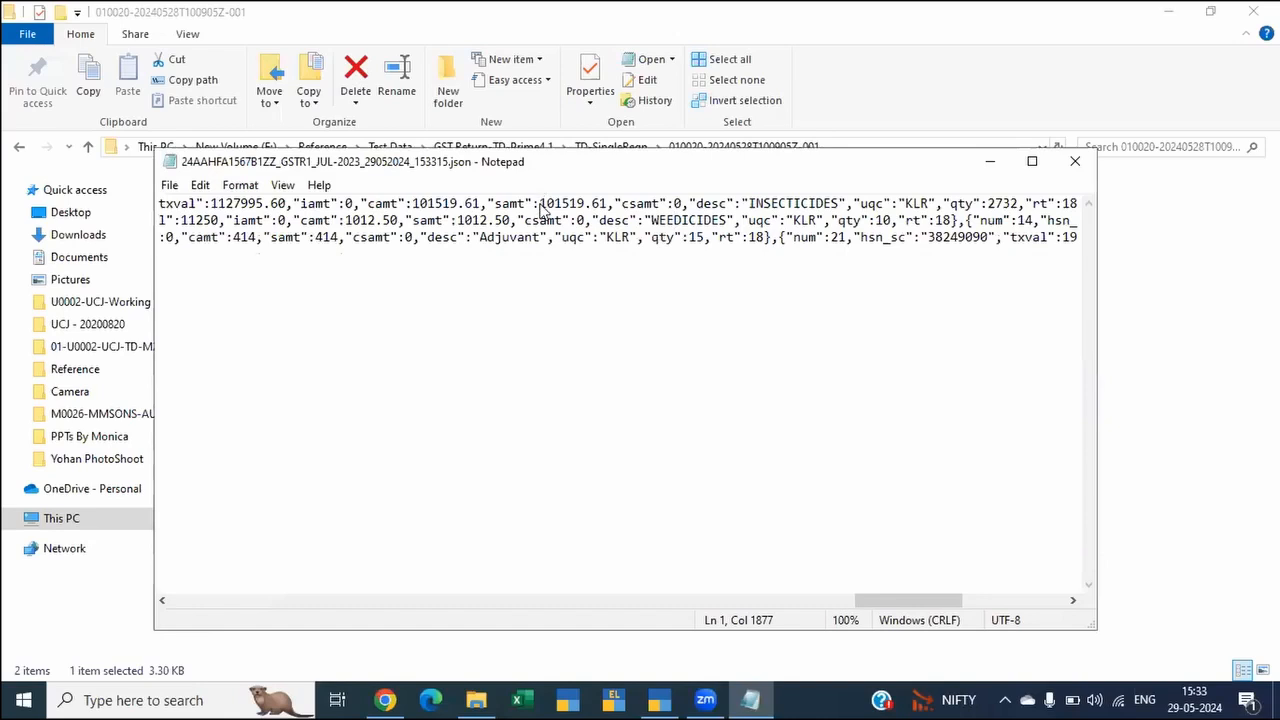
key("alt+F4")
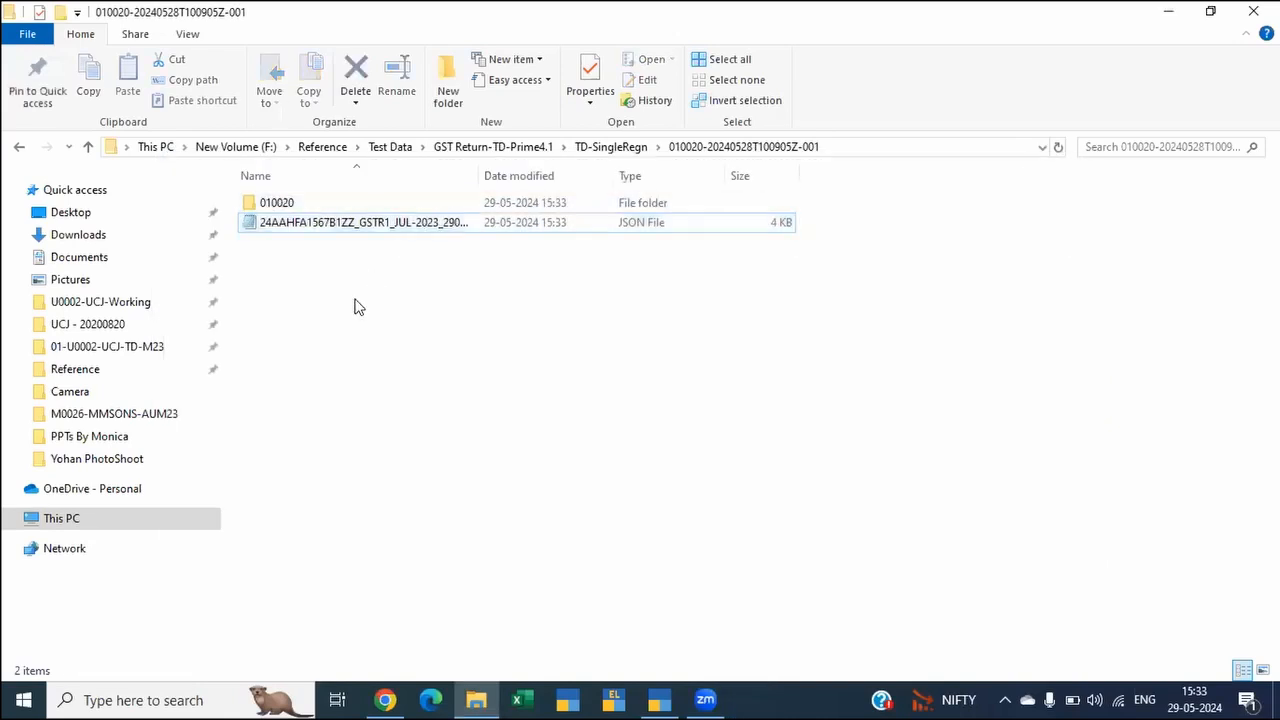
Step: Switch back to TallyPrime and review the mismatched HSN Summary that is still pending for export
key("Up")
key("Down")
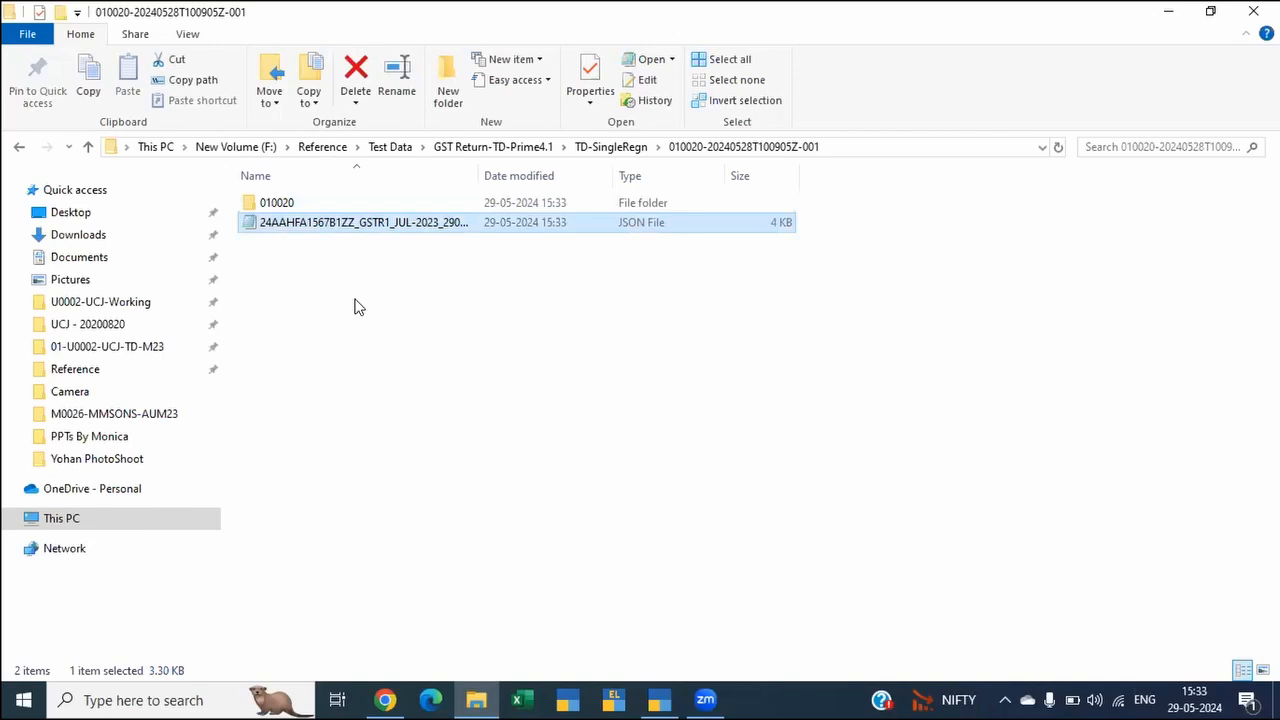
key("alt+Tab")
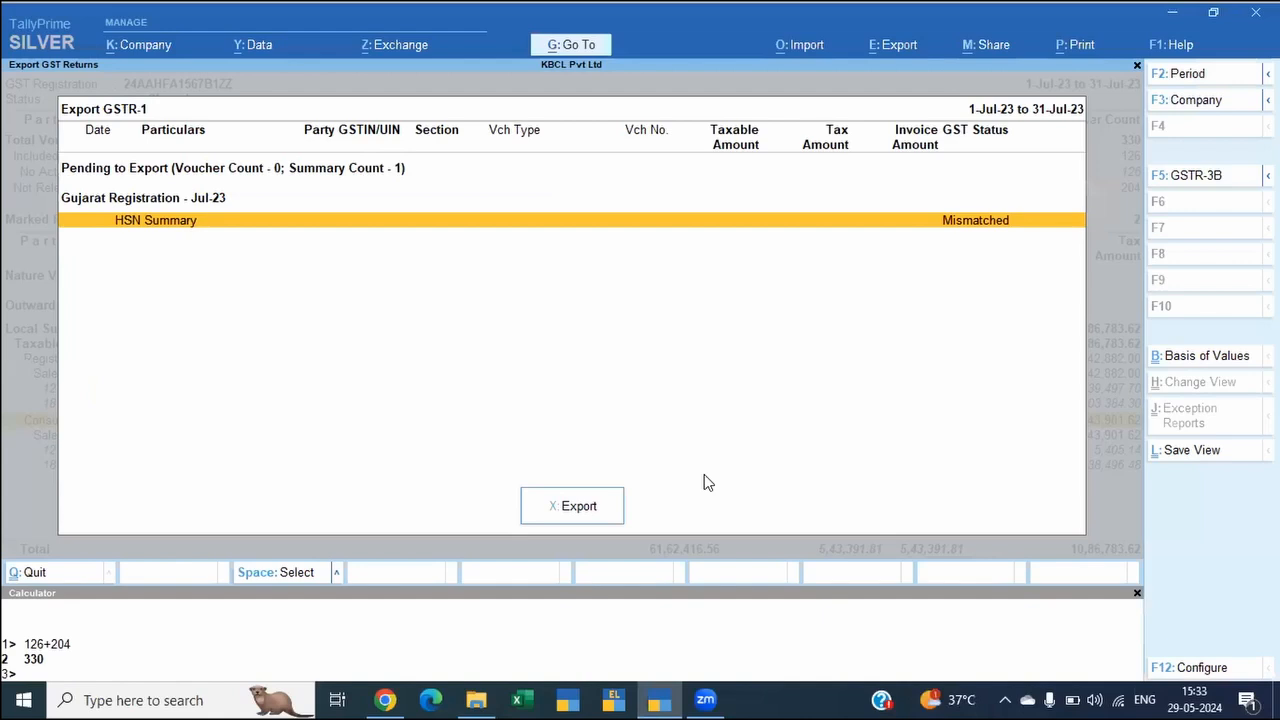
key("Return")
key("Up")
key("Up")
key("Up")
key("Up")
key("Up")
key("Up")
key("Up")
key("Up")
key("Up")
key("Up")
key("Up")
key("Up")
key("Up")
key("Up")
key("Up")
key("Up")
key("Up")
key("Up")
key("Up")
key("Up")
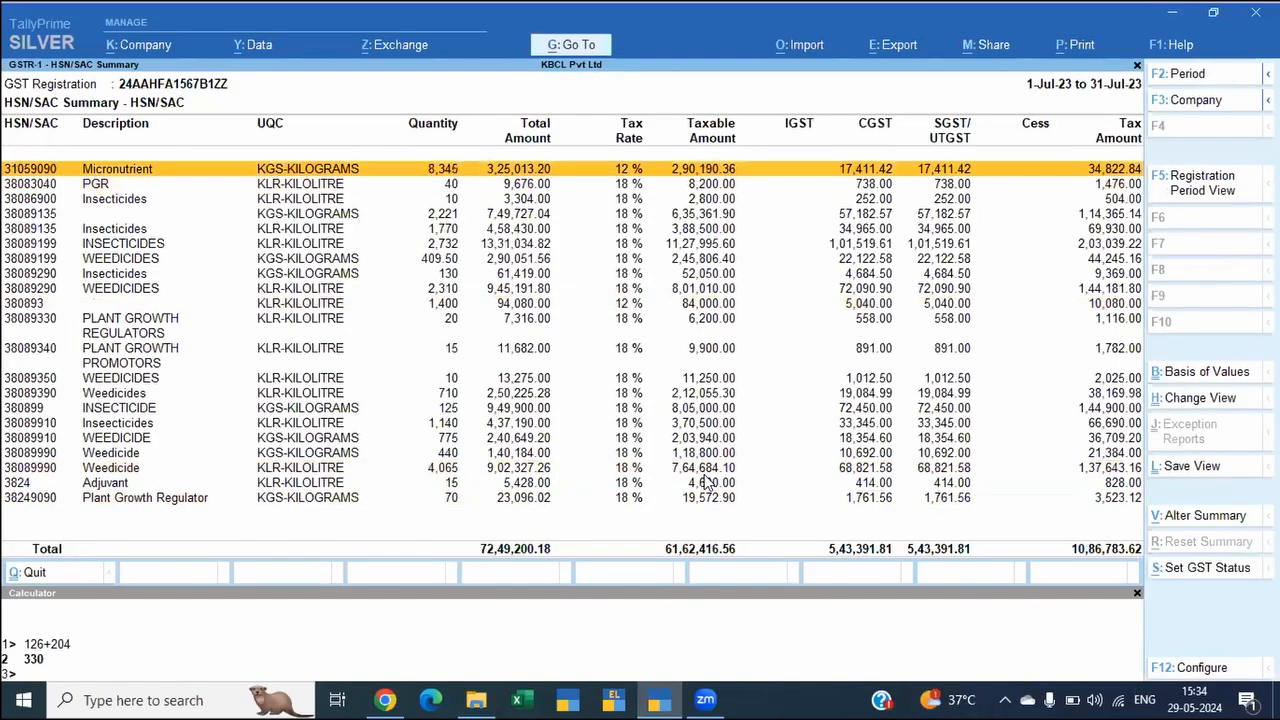
key("Escape")
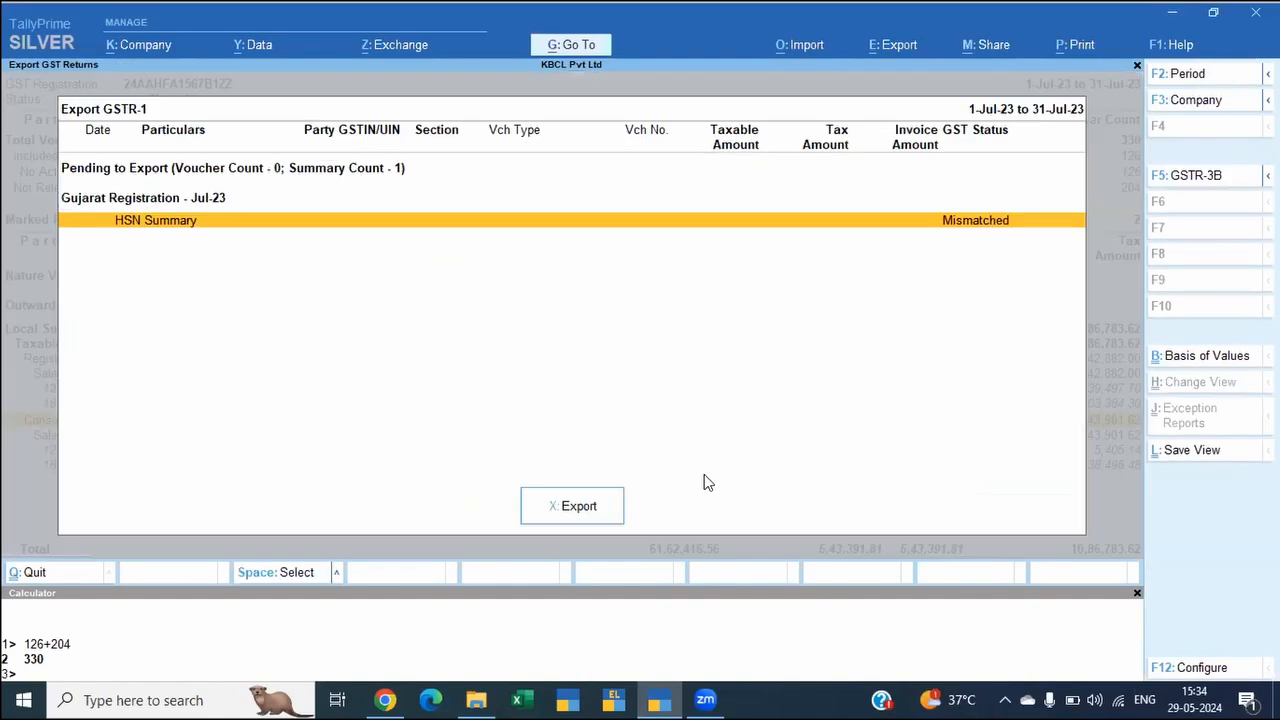
Step: Leave the export list, change the GSTR-1 report to Return View, and mark the current and previous returns as signed
key("Up")
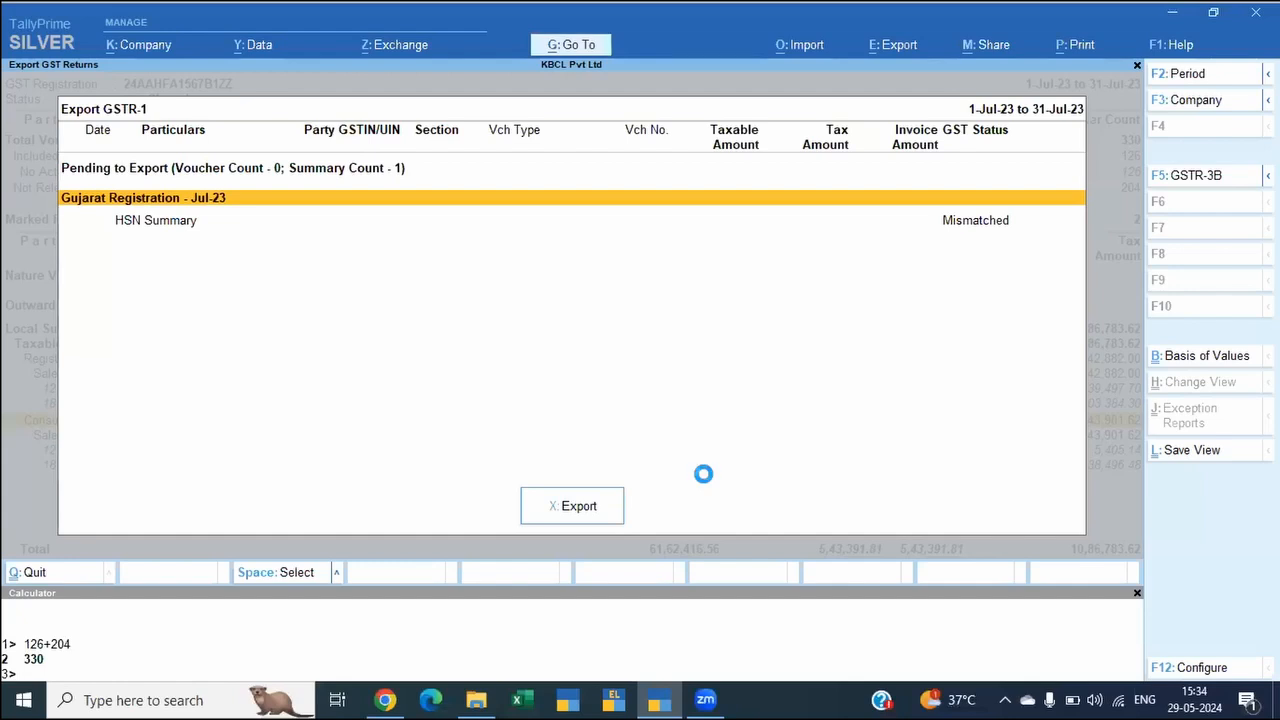
key("Escape")
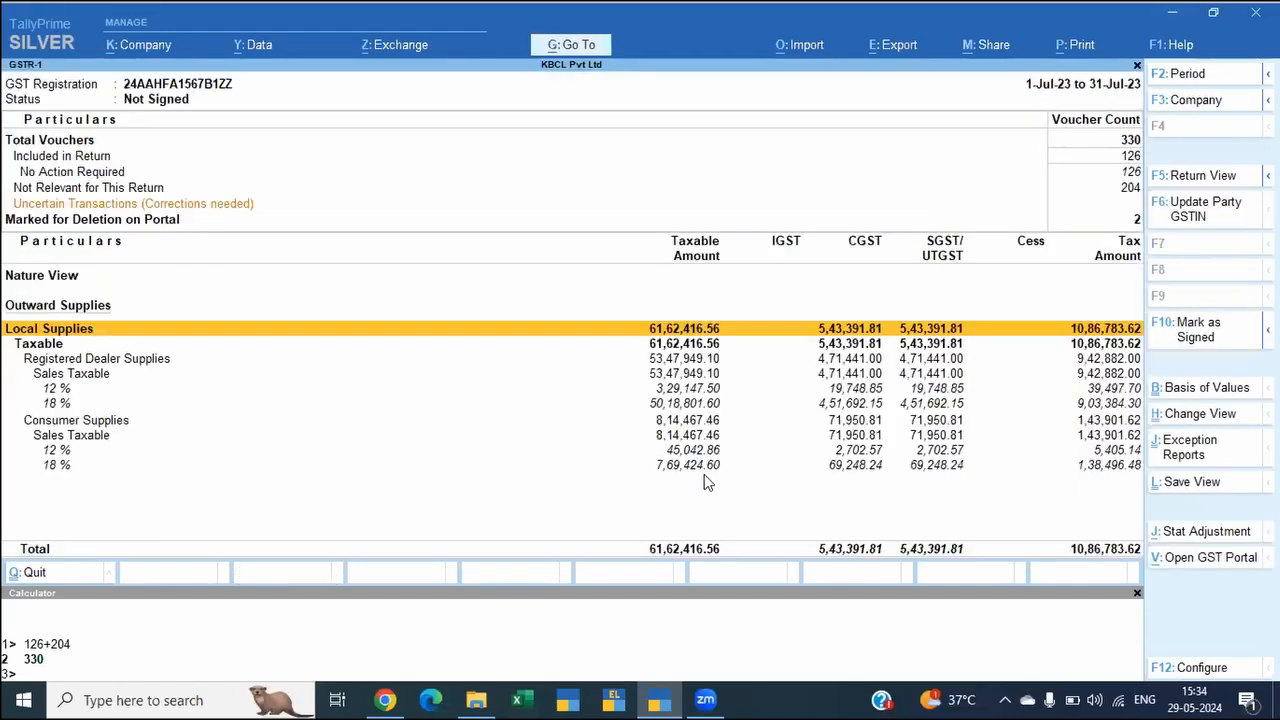
key("ctrl")
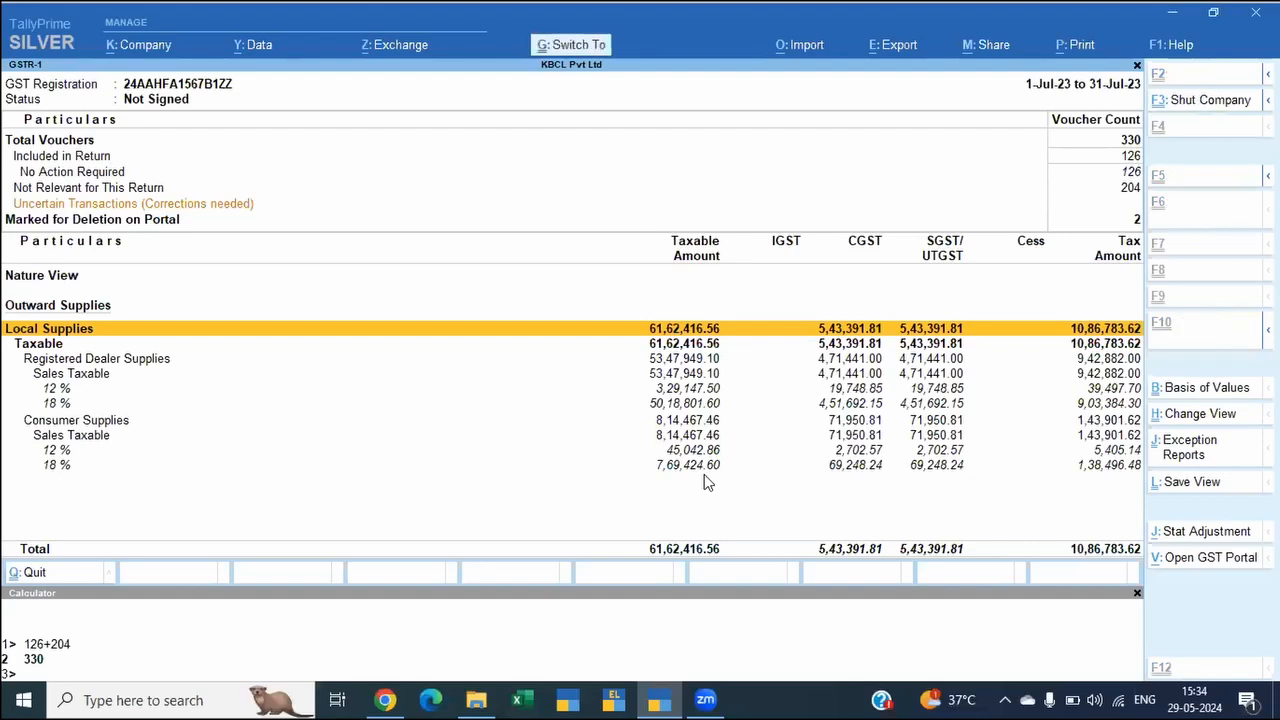
key("ctrl+h")
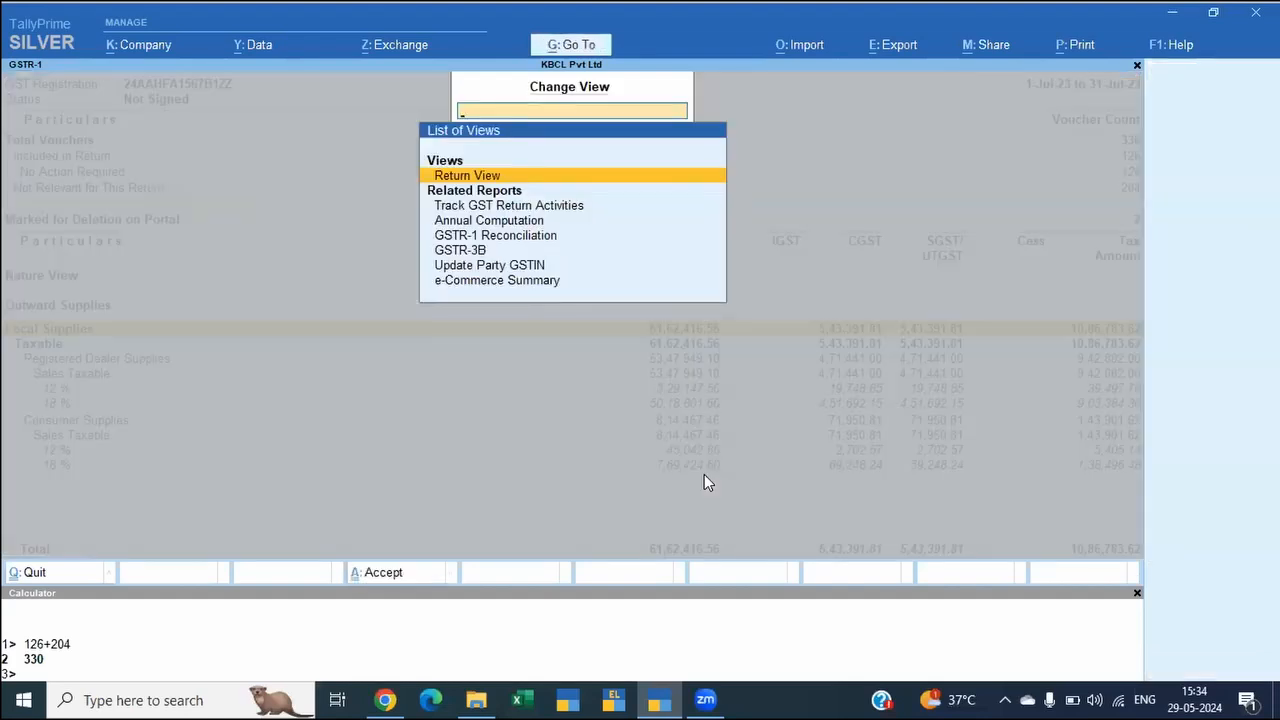
key("Return")
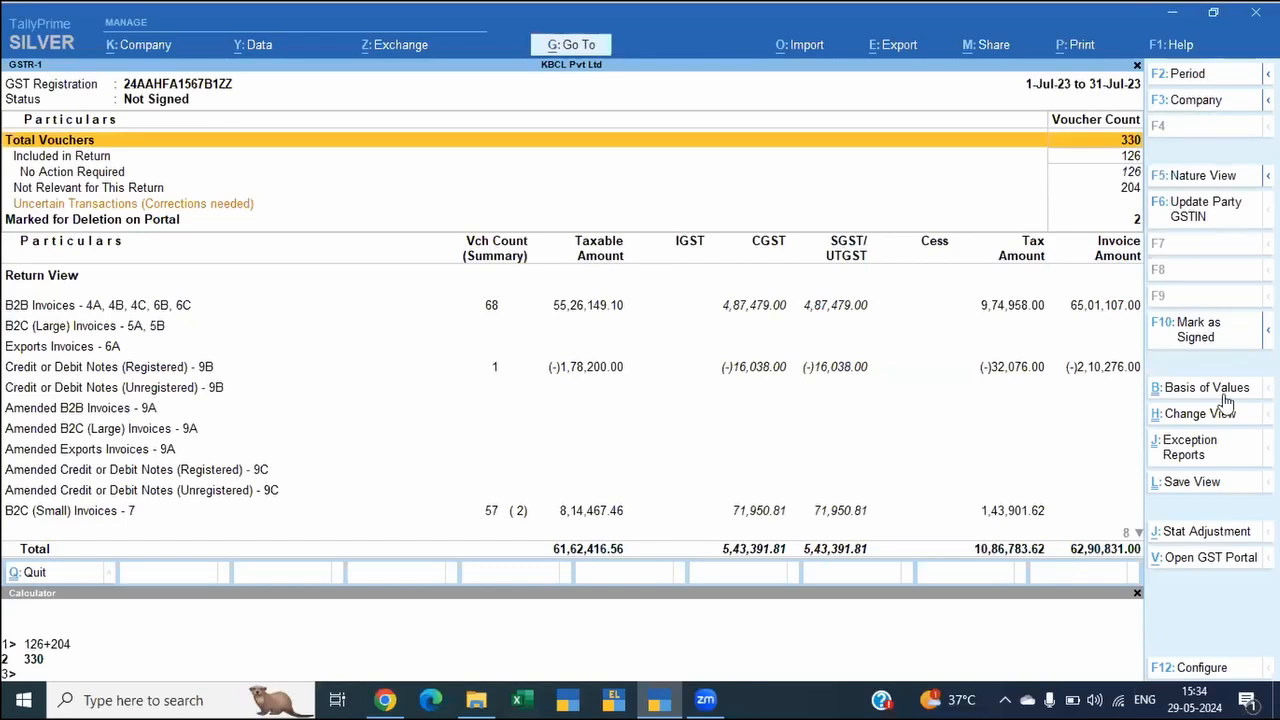
left_click(1197, 334)
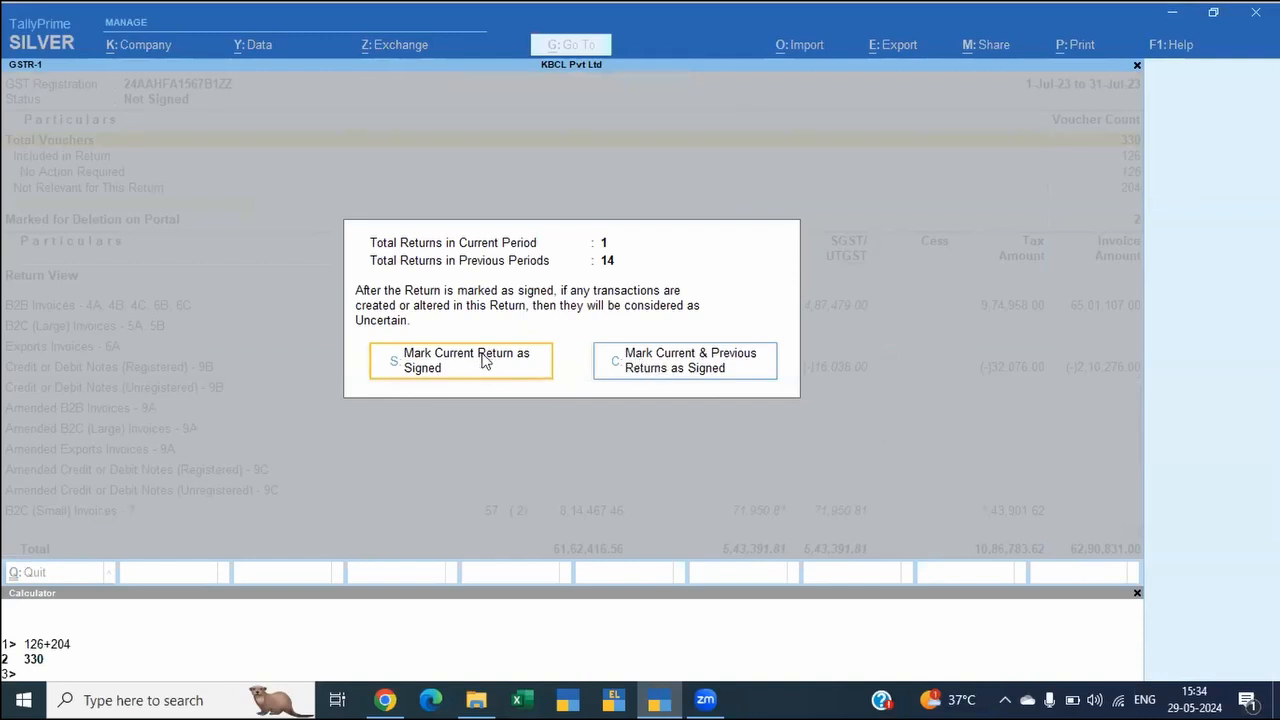
left_click(745, 362)
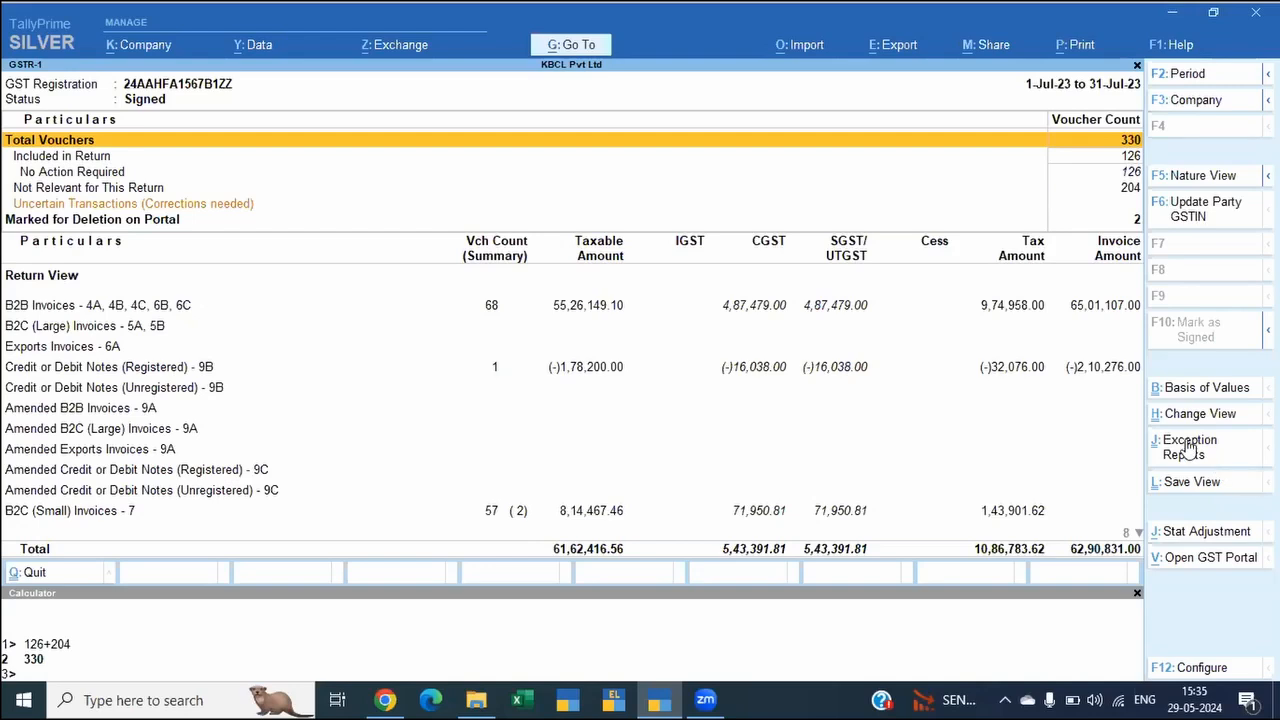
Step: Open the 19-Jul-23 tax invoice of Himalaya Entertainment Private Limited from the B2B Invoices section for alteration
left_click(541, 308)
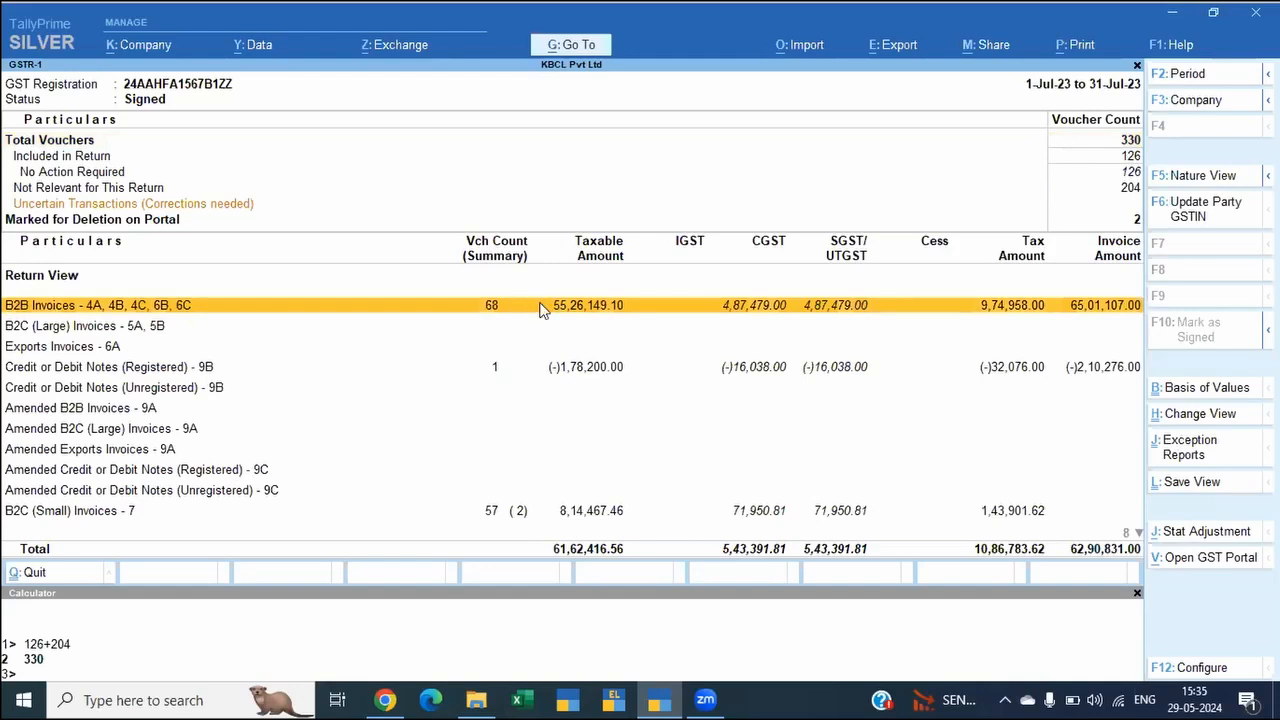
left_click(541, 308)
key("Down")
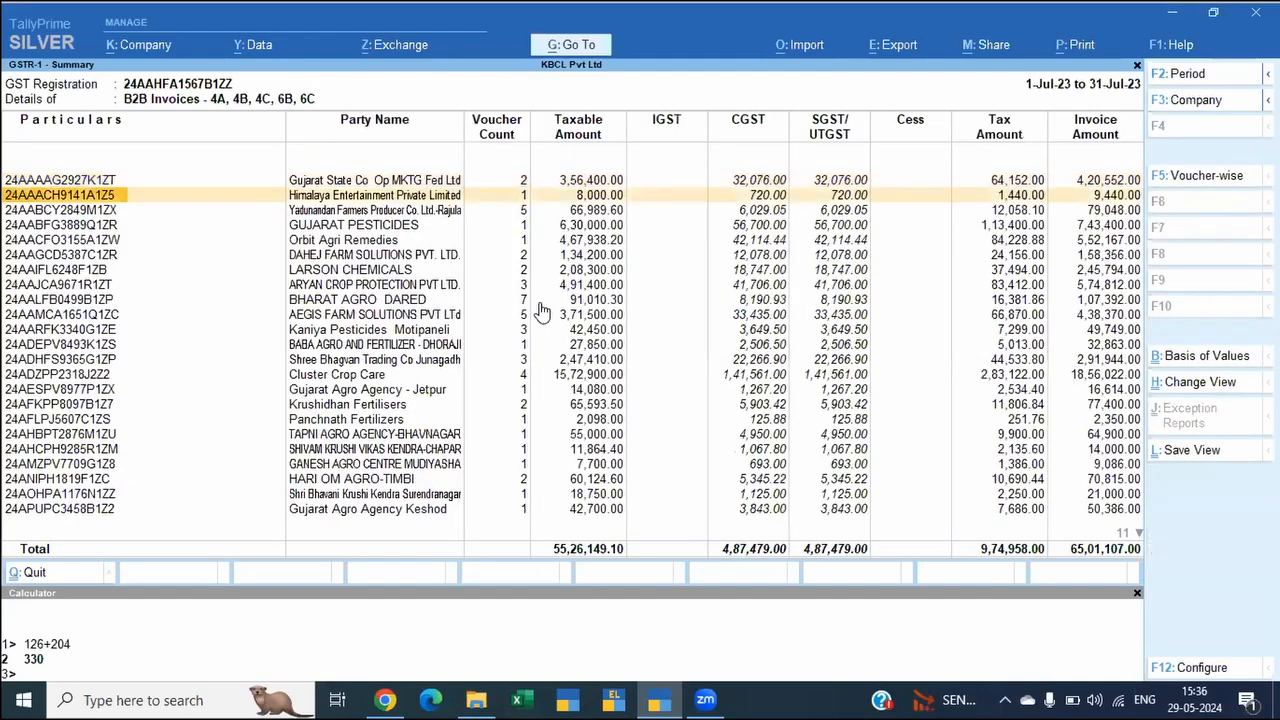
key("Return")
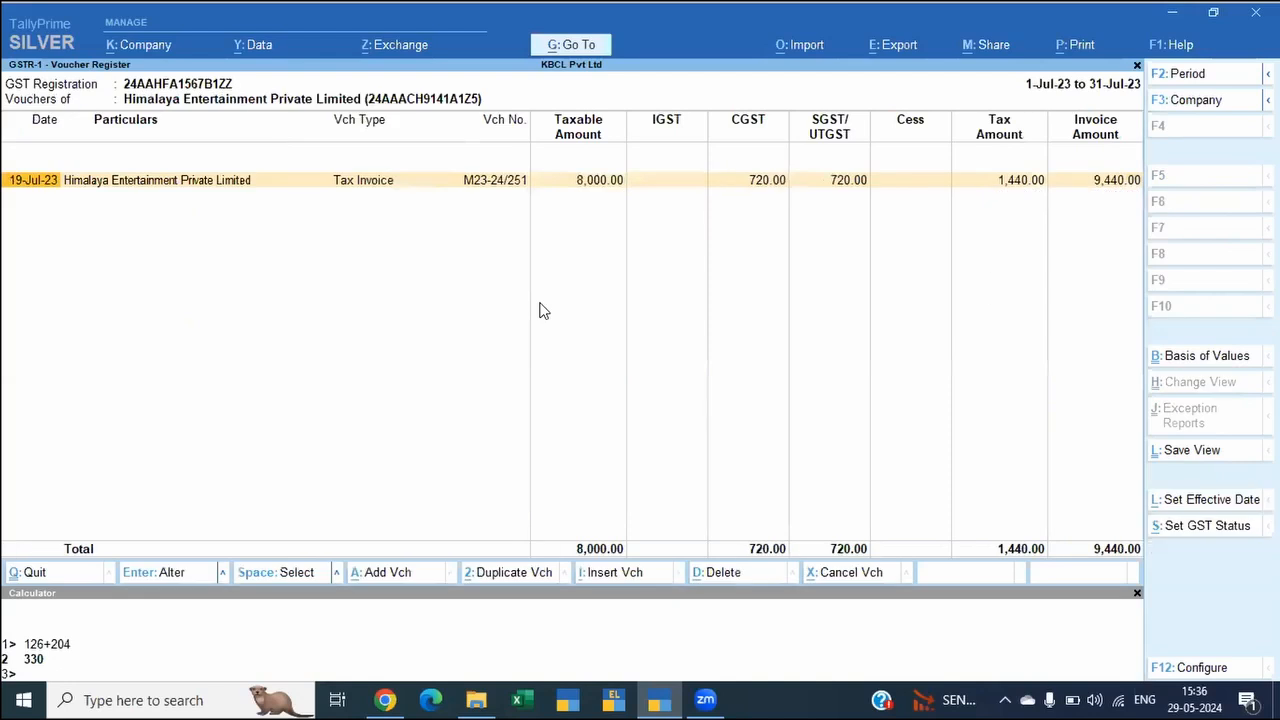
key("Return")
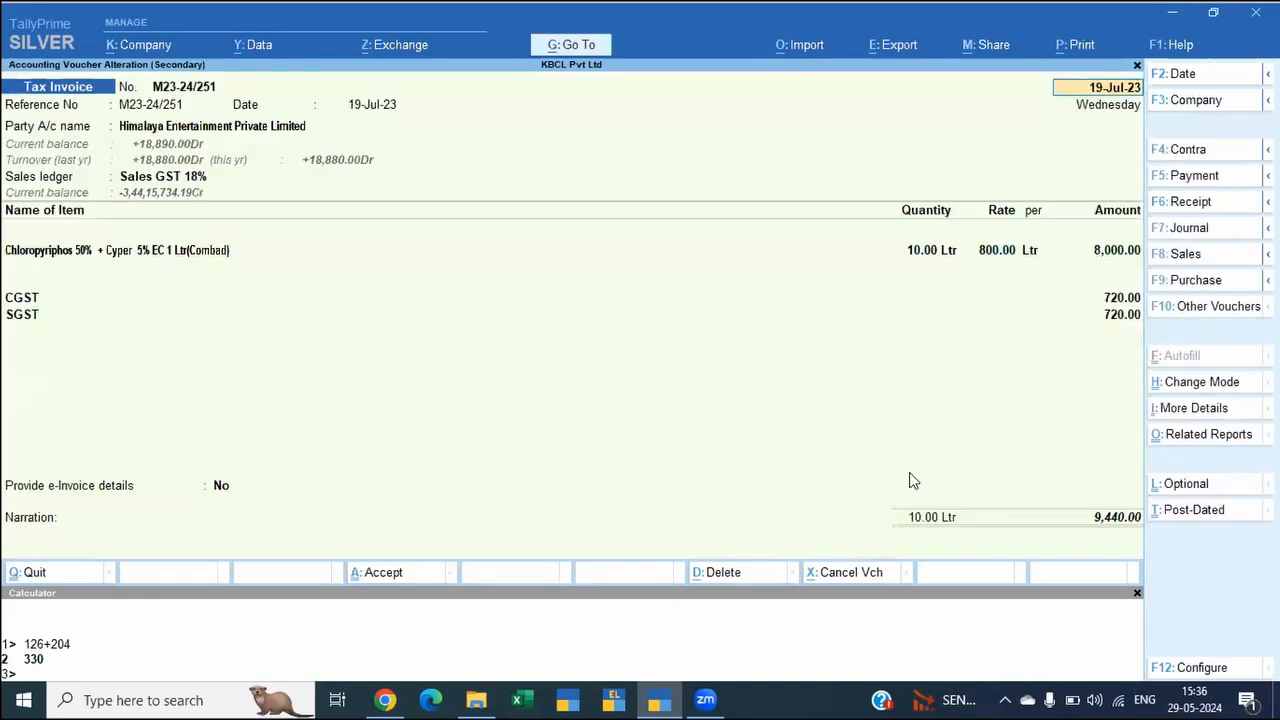
Step: Set the invoice's CGST and SGST amounts to 719 each, save the voucher and return to the GSTR-1 report
left_click(1108, 298)
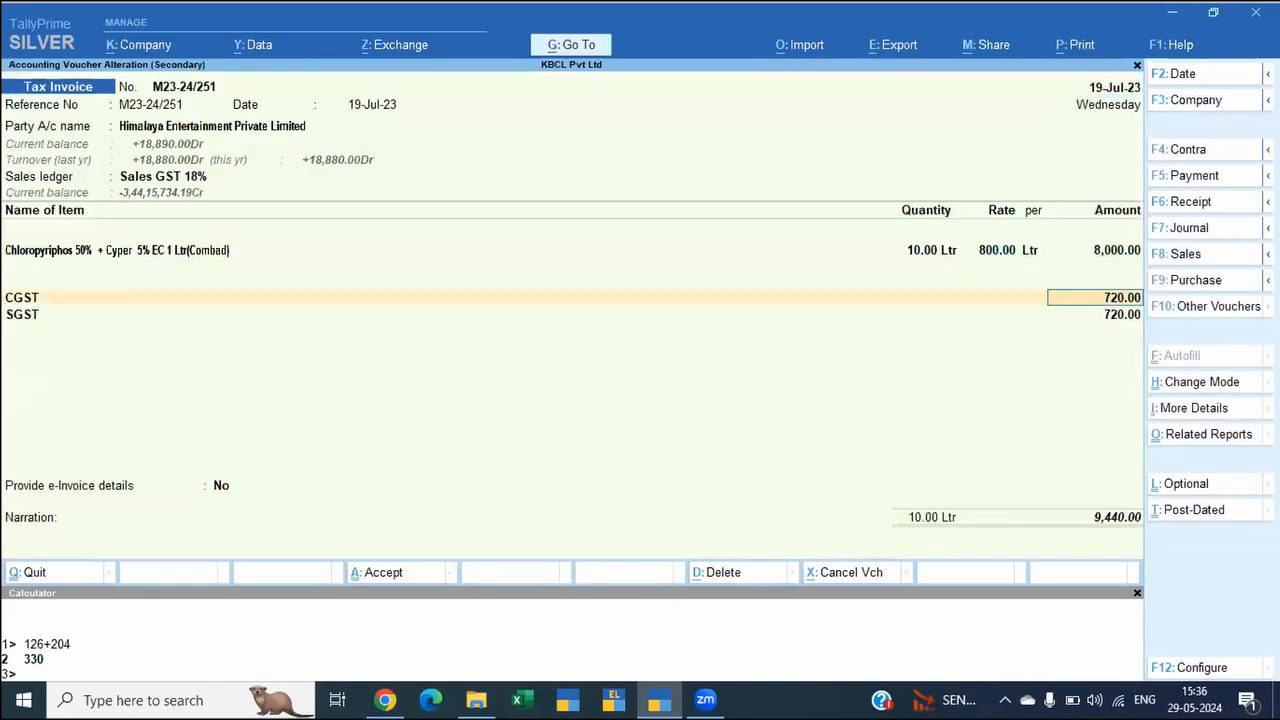
type("719")
key("Return")
type("719")
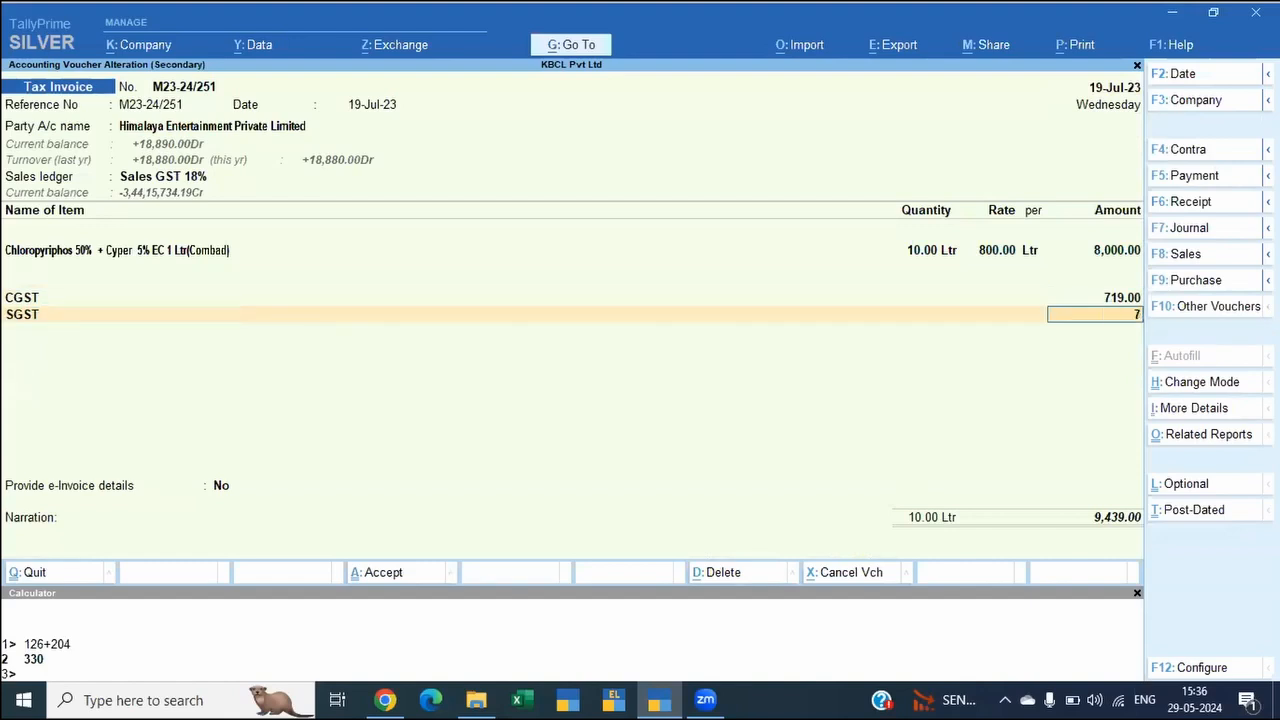
key("Return")
key("ctrl")
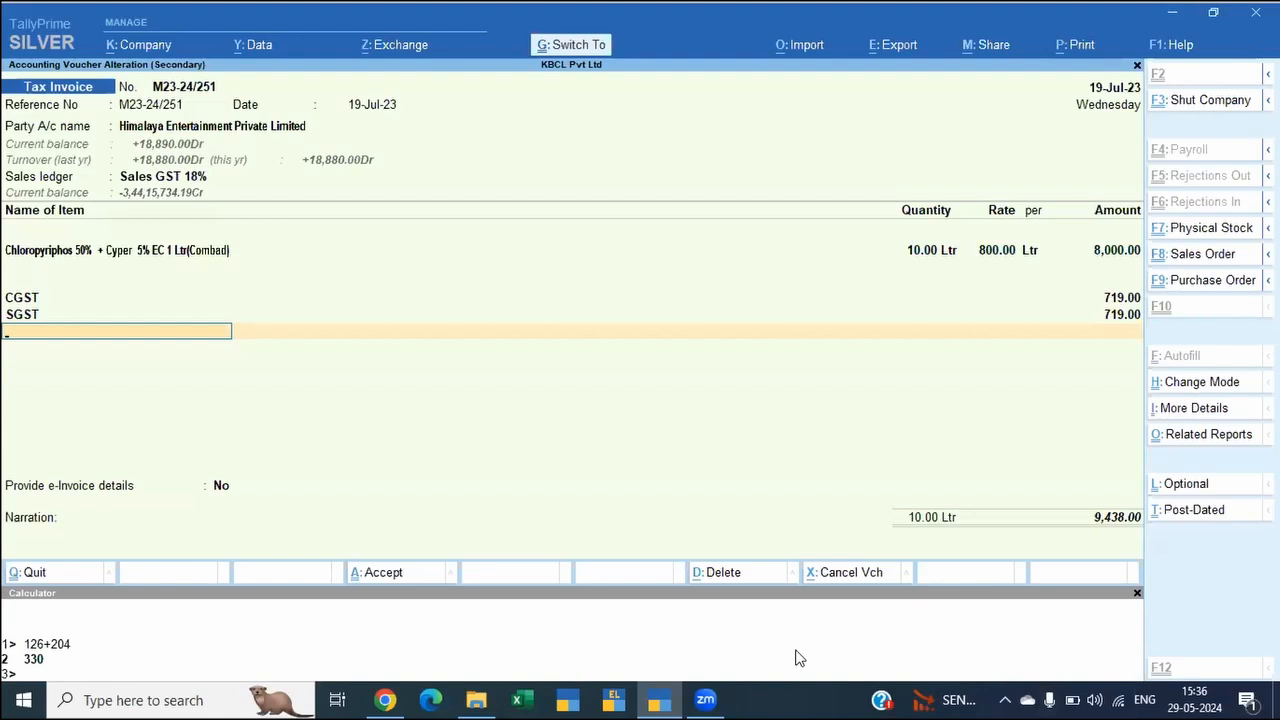
key("ctrl+a")
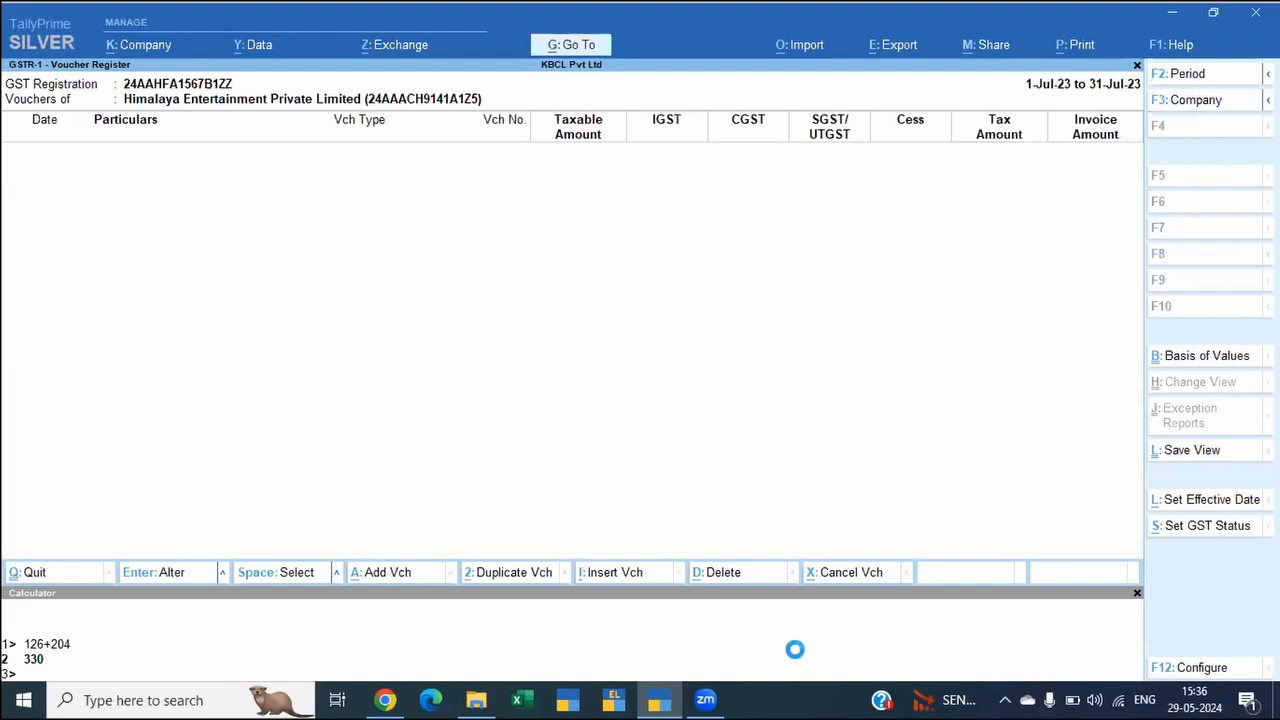
key("Escape")
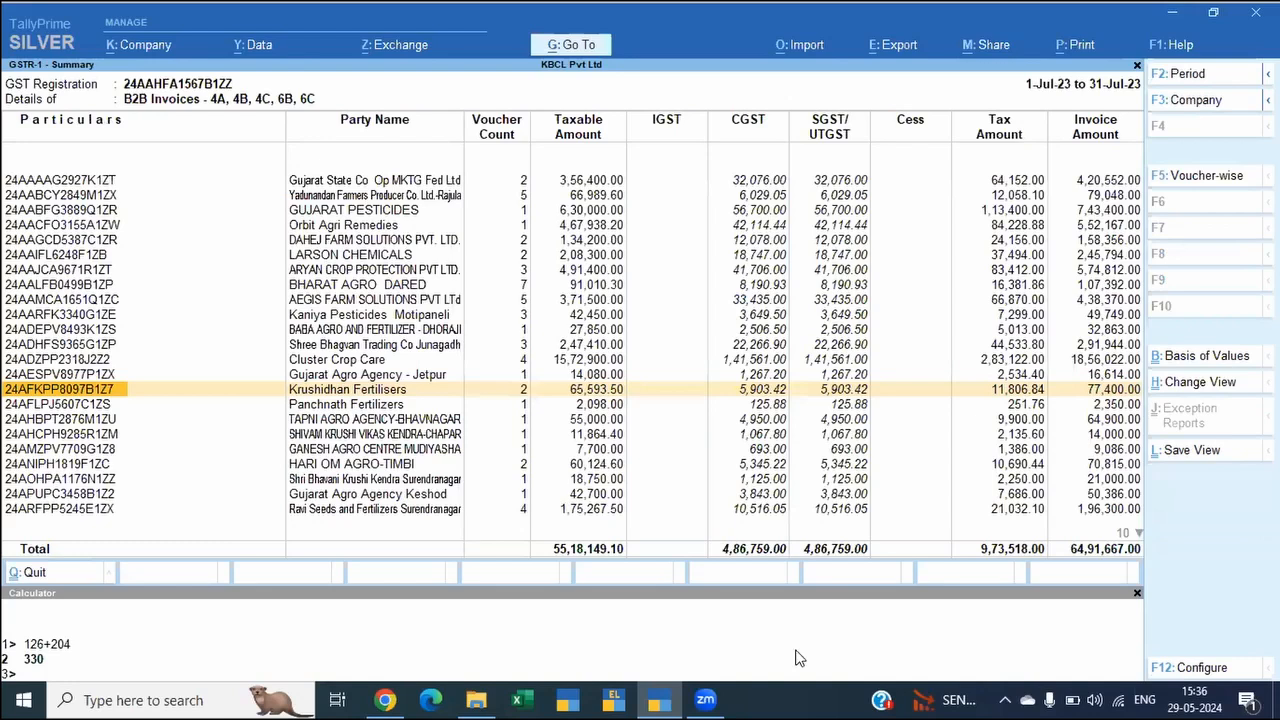
key("Escape")
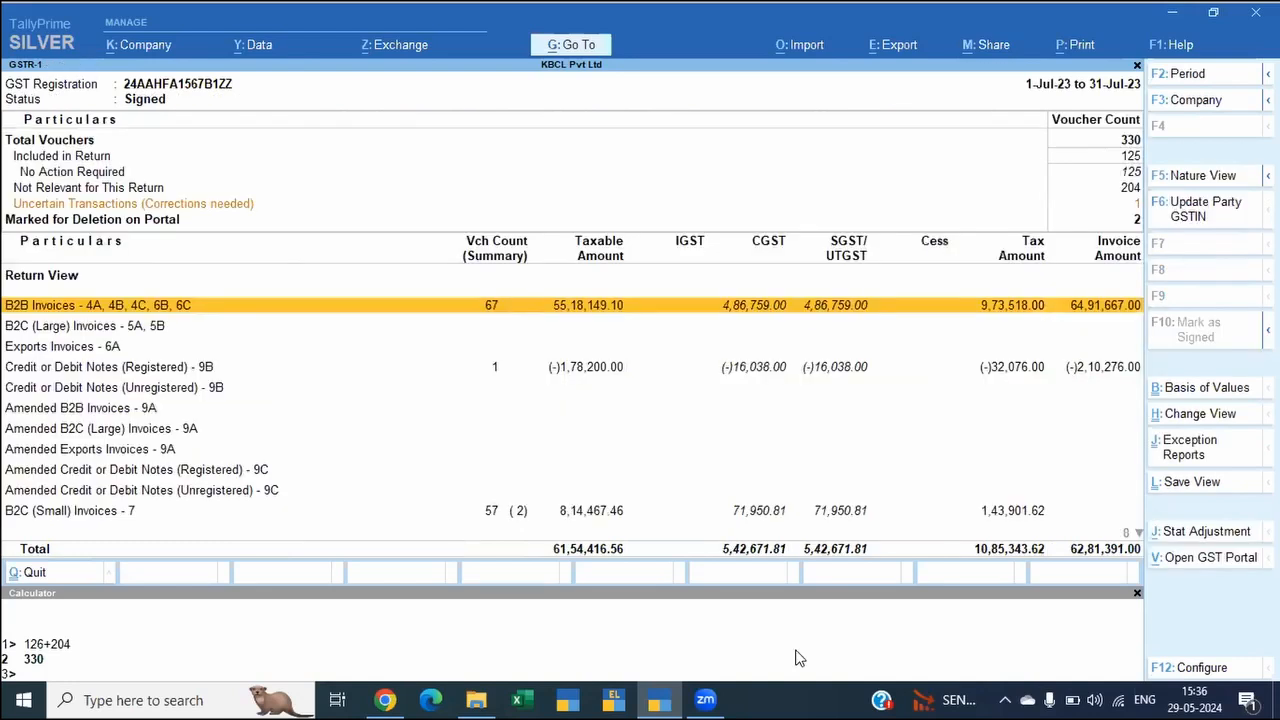
Step: Drill down from Uncertain Transactions to the Himalaya Entertainment Private Limited tax invoice with the tax amount mismatch, view it and return to the exception list
left_click(837, 205)
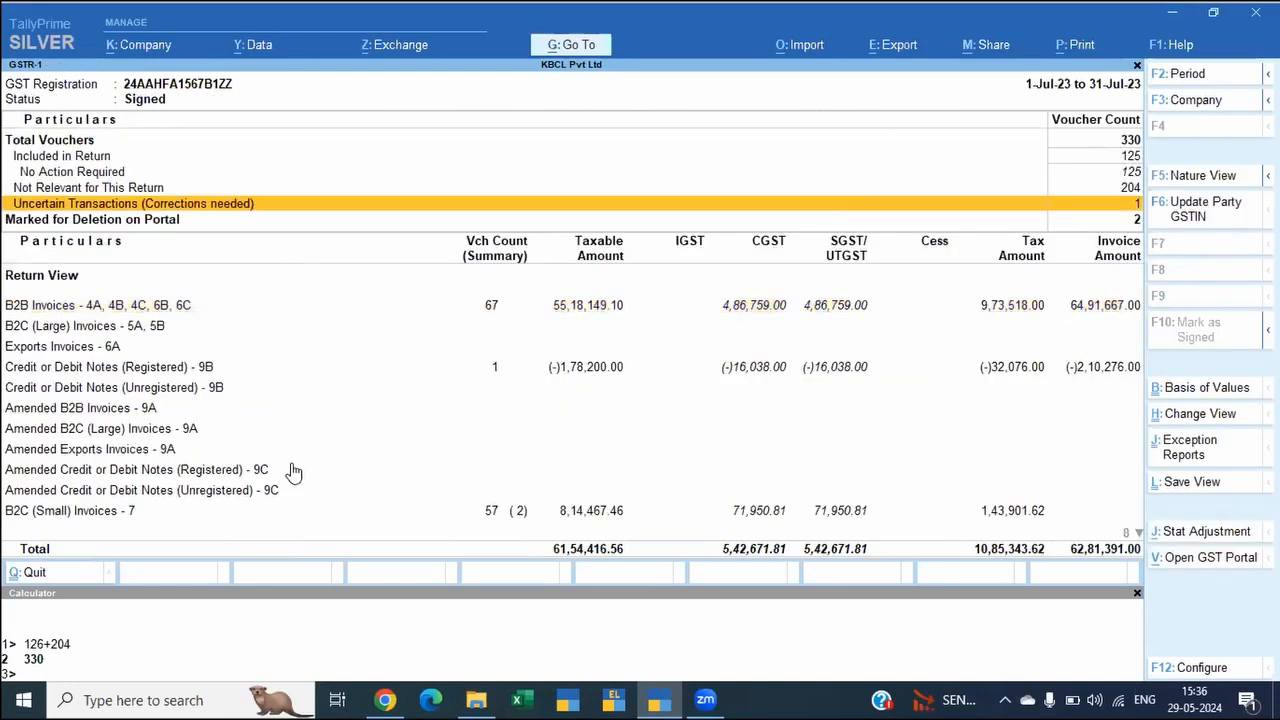
key("Return")
key("Down")
key("Down")
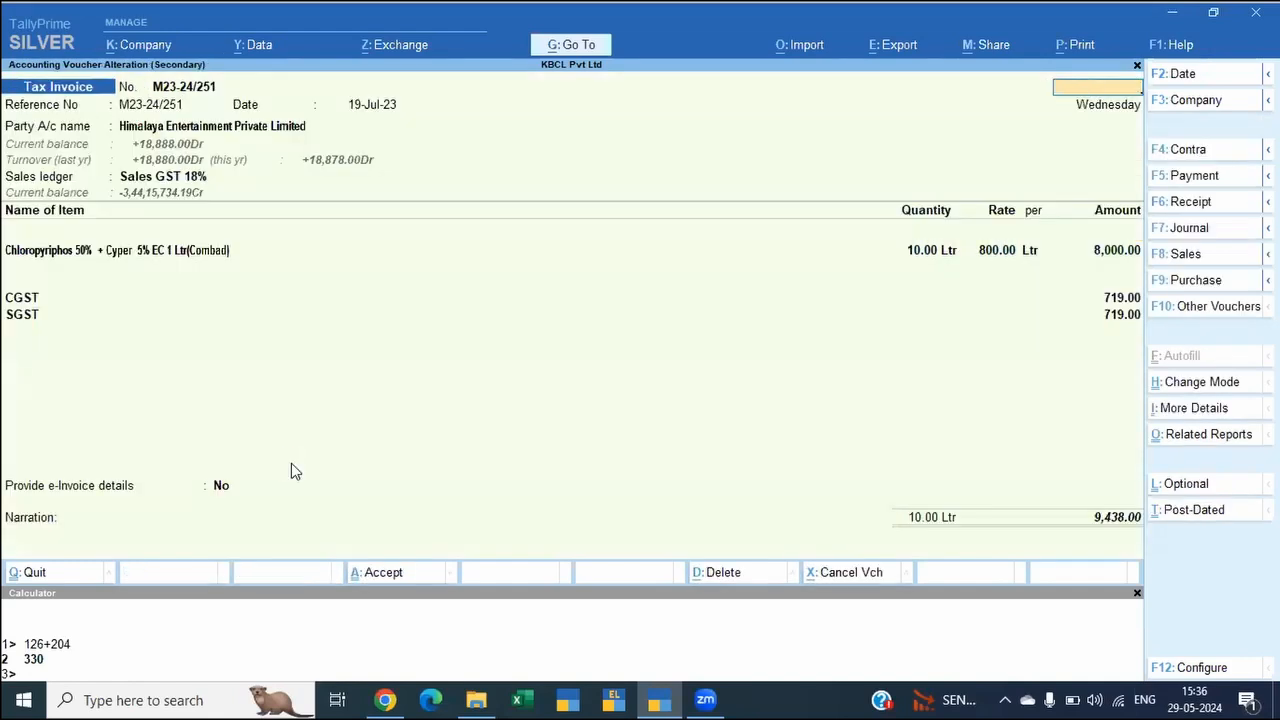
key("Escape")
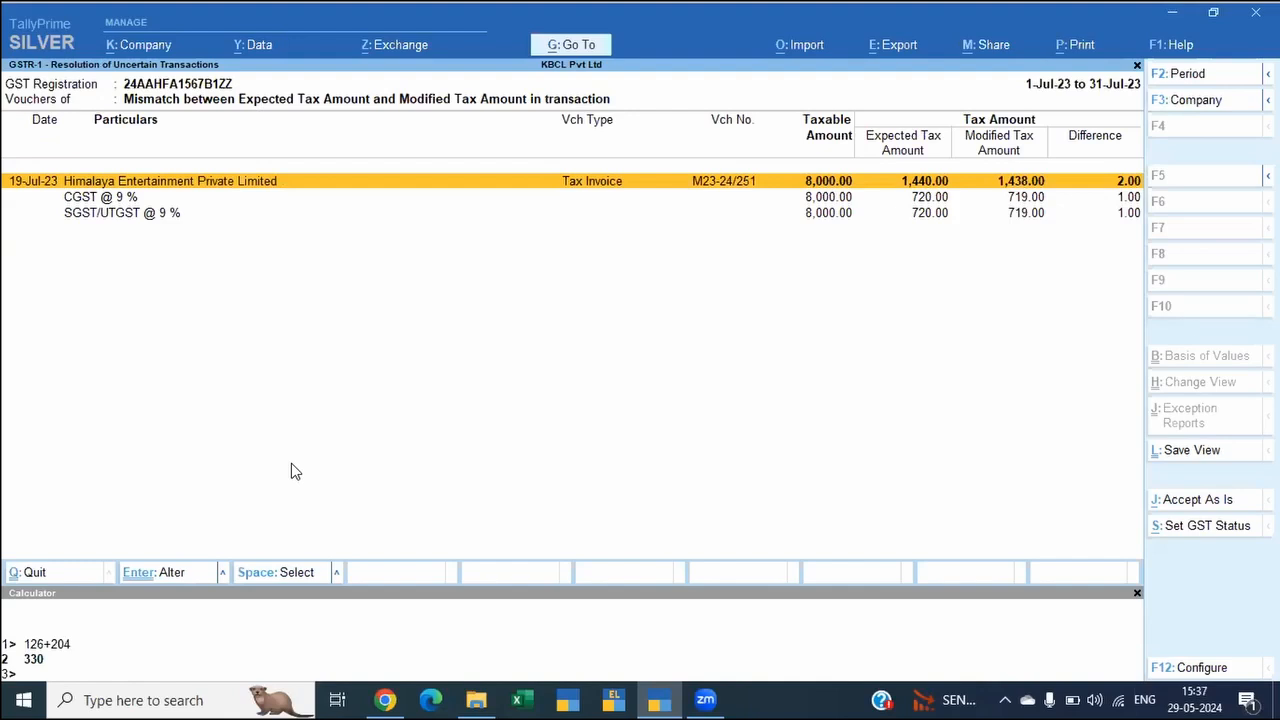
Step: Set the mismatched Himalaya Entertainment invoice's GST return status to Excluded and return to the GSTR-1 report
key("alt")
key("alt+s")
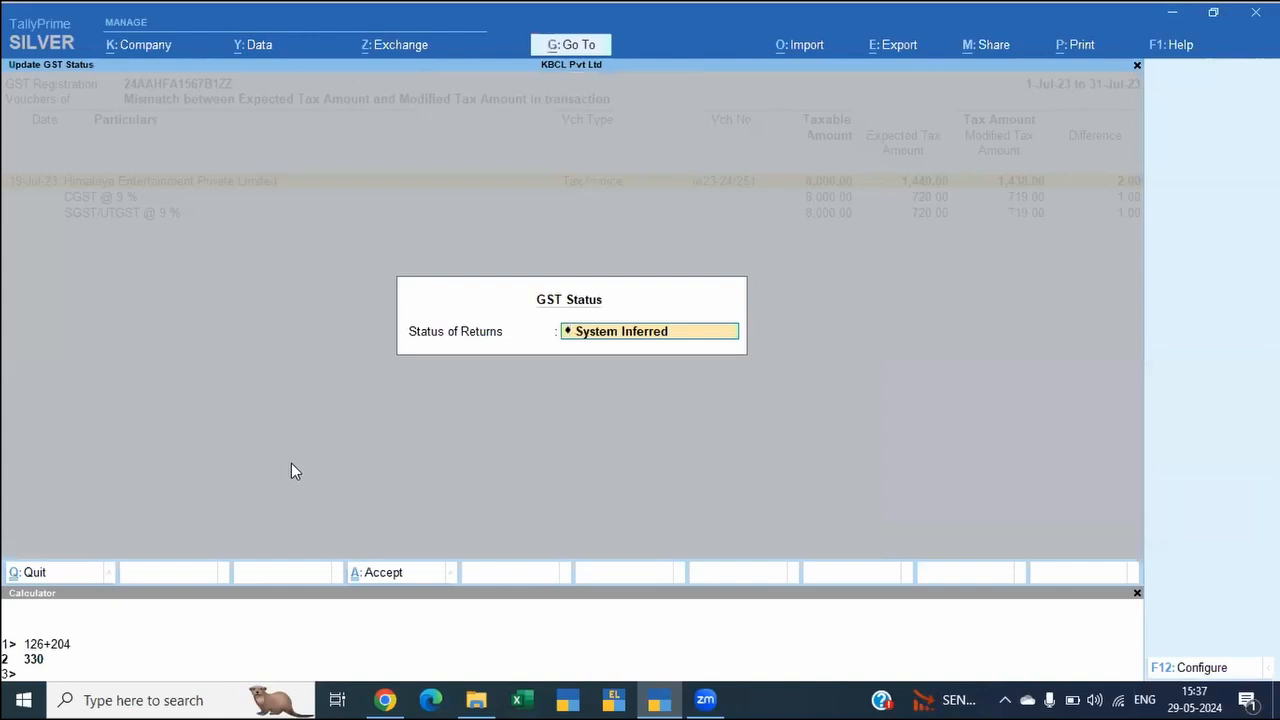
key("Return")
key("Down")
key("Return")
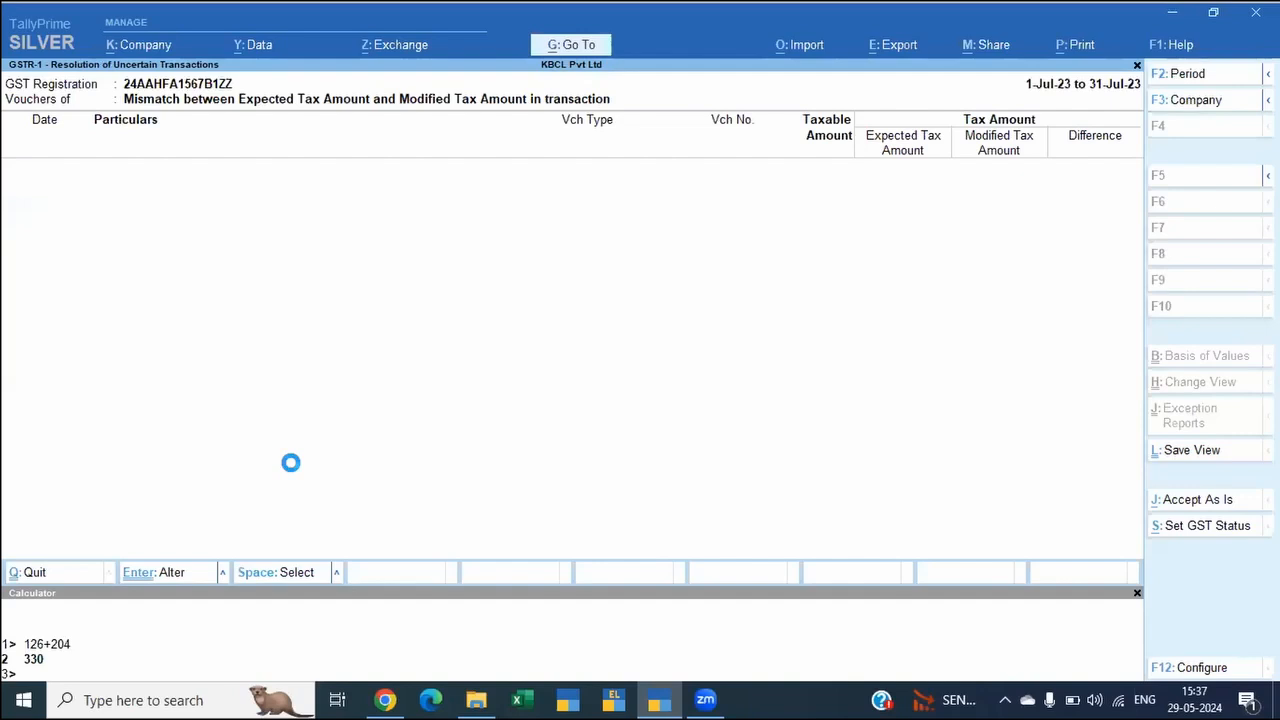
key("Escape")
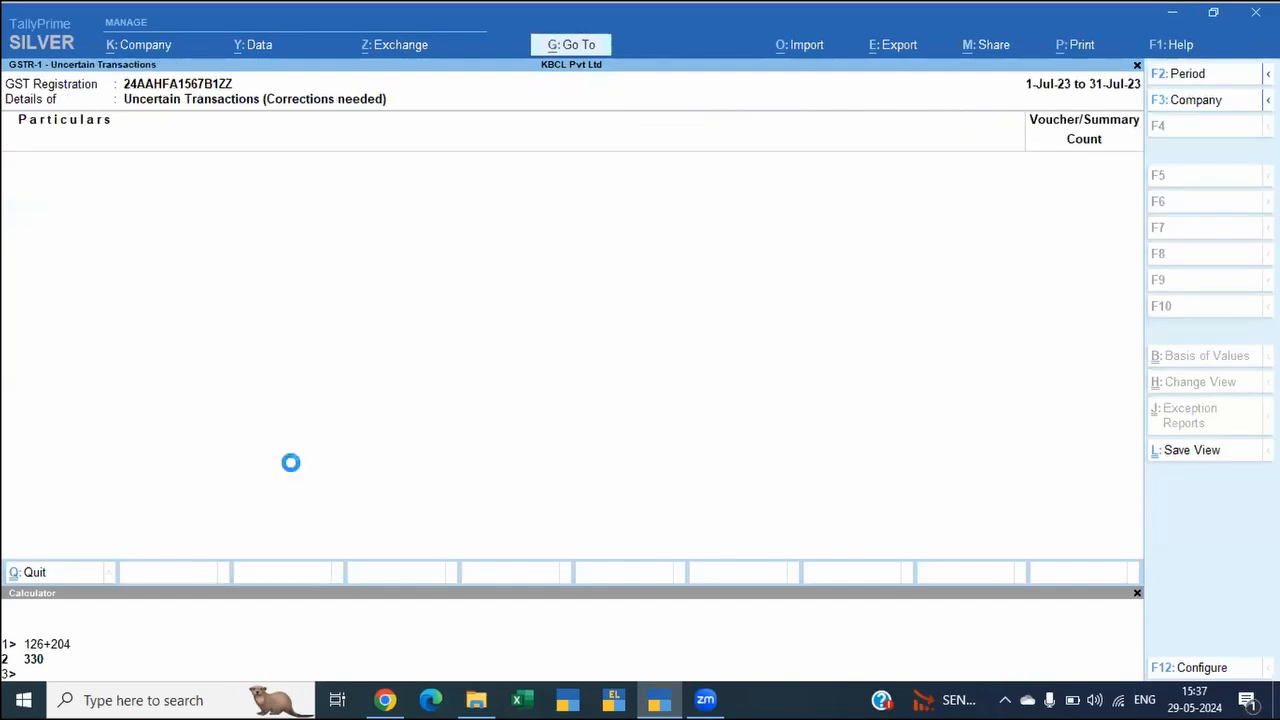
key("Escape")
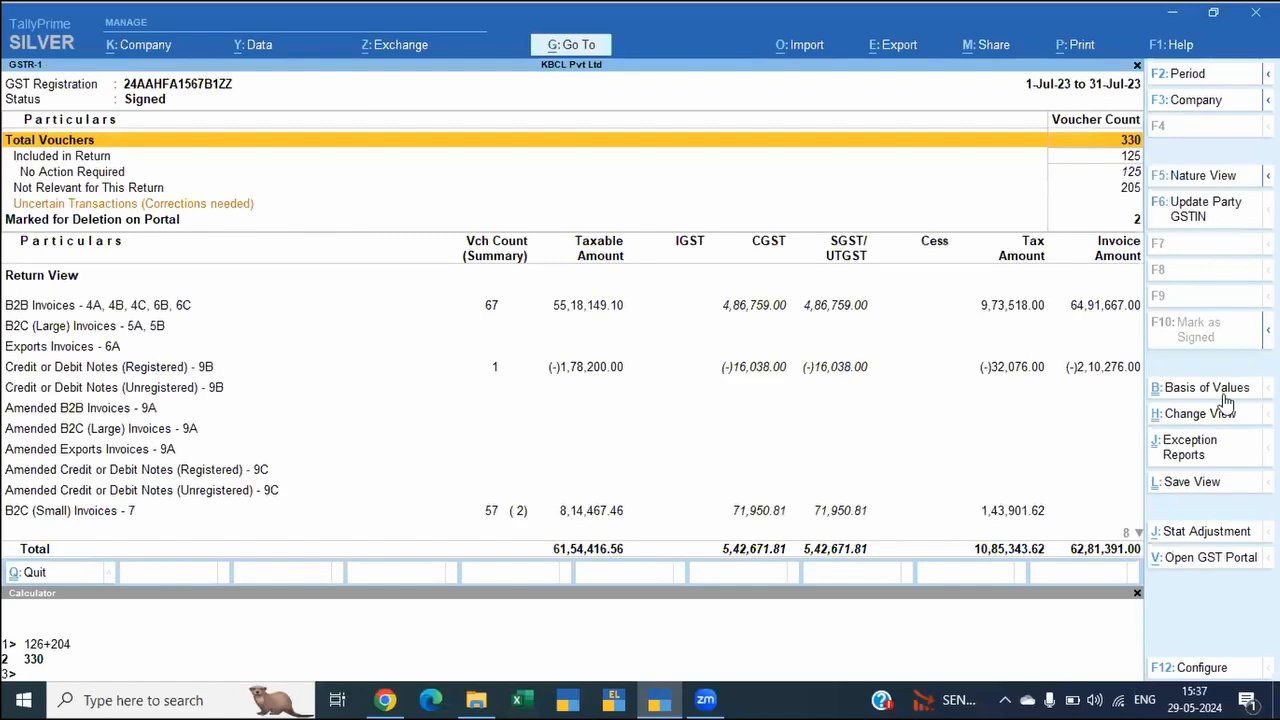
Step: Check the Transactions Accepted as Valid exception report for tax amount mismatches and transactions accepted as is
left_click(1182, 450)
key("Return")
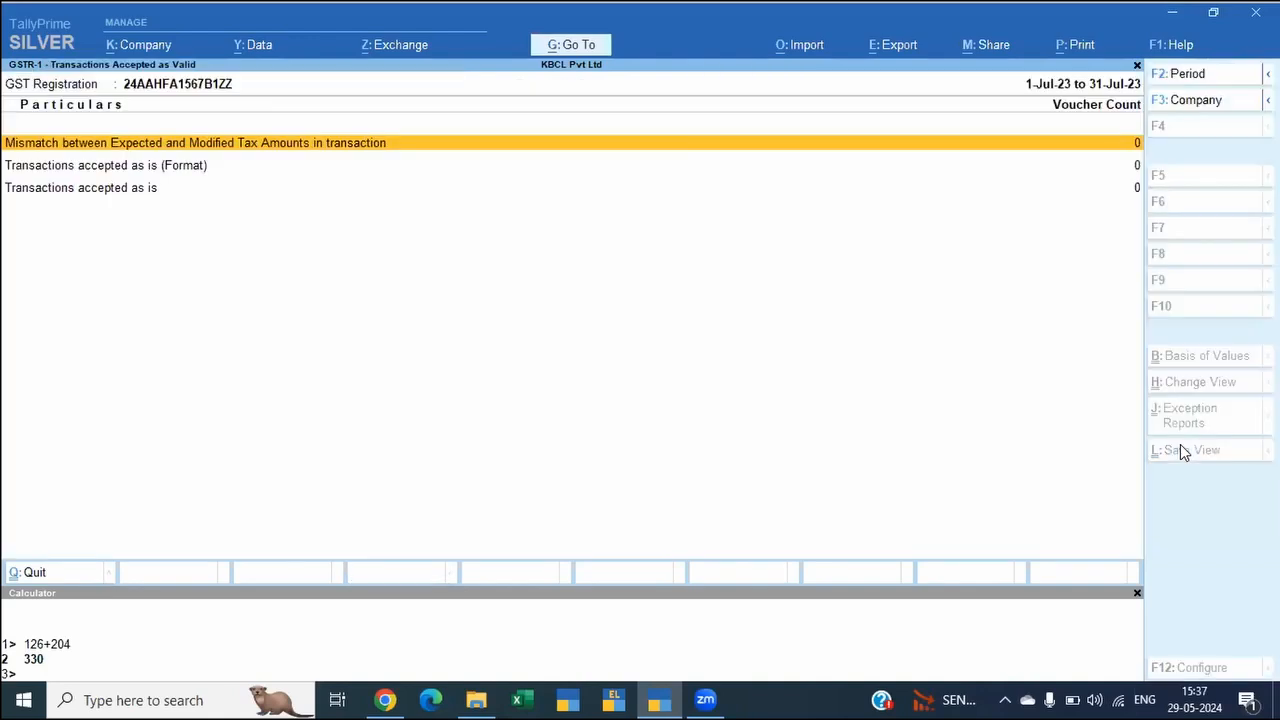
key("Down")
key("Up")
key("Escape")
key("Down")
key("Down")
key("Down")
key("Down")
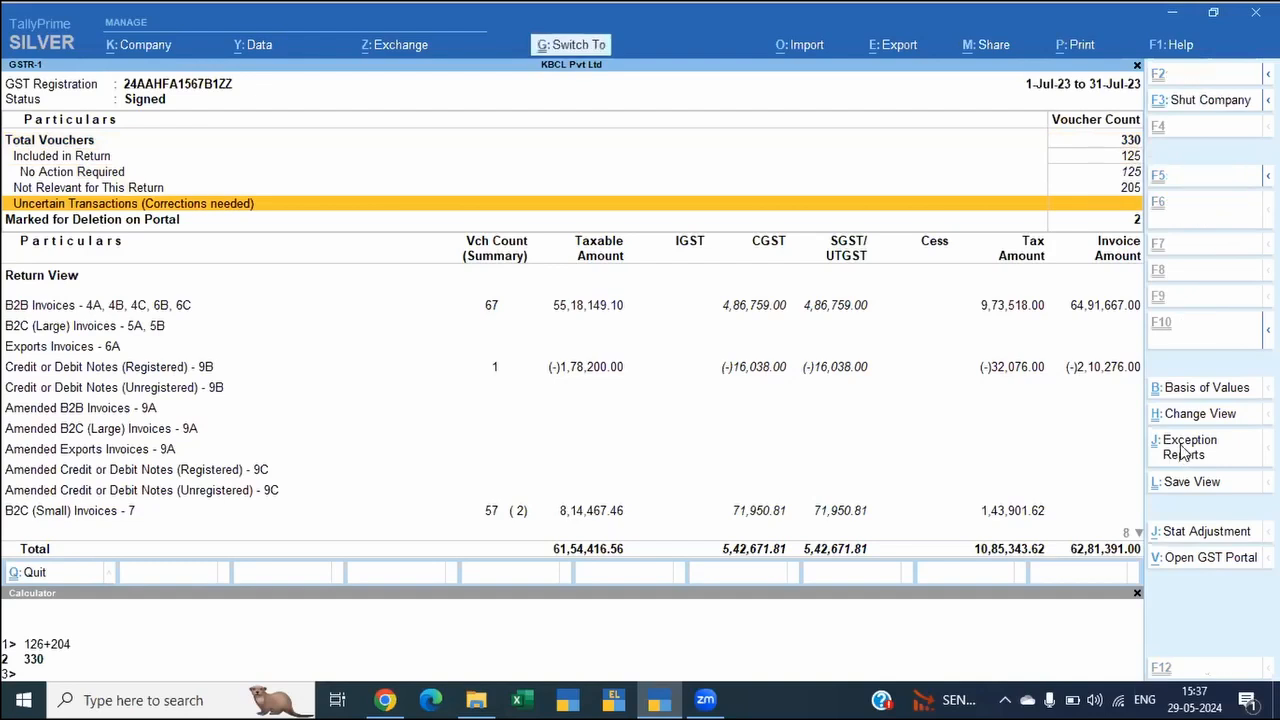
left_click(1182, 450)
key("Return")
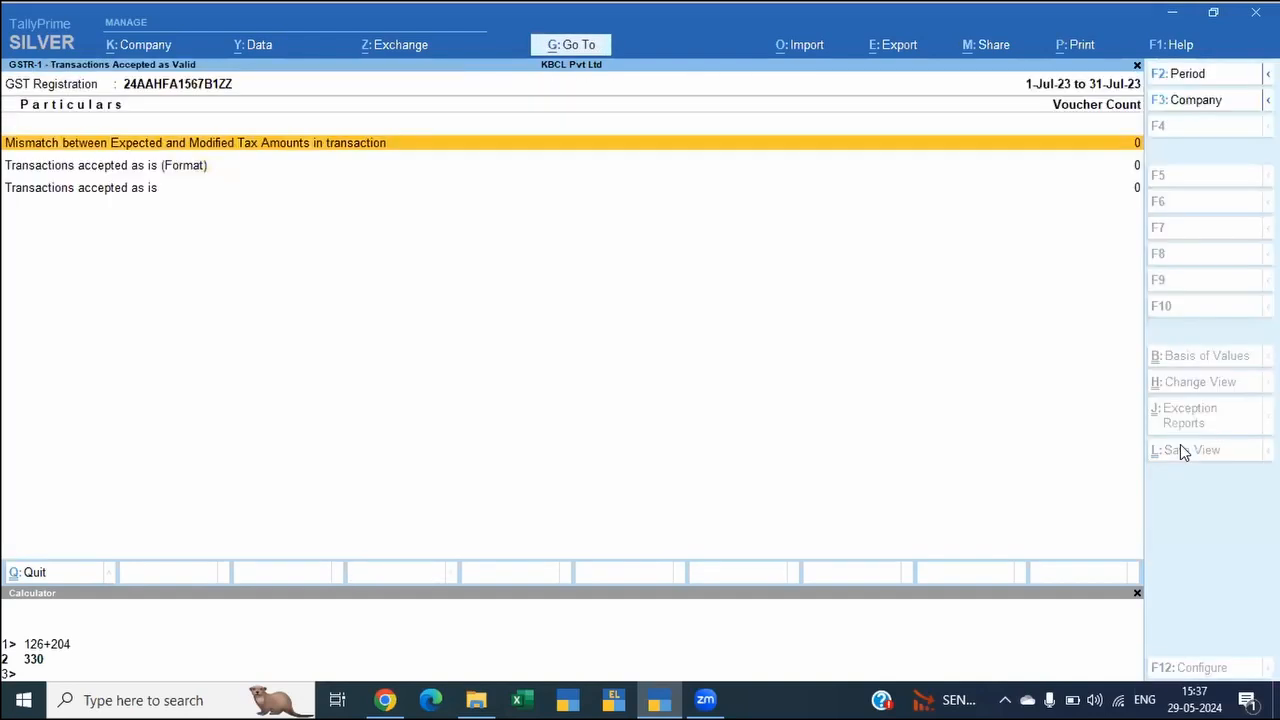
key("Escape")
Step: Open the manually excluded transactions under Not Relevant for This Return and view the Himalaya Entertainment invoice
key("Up")
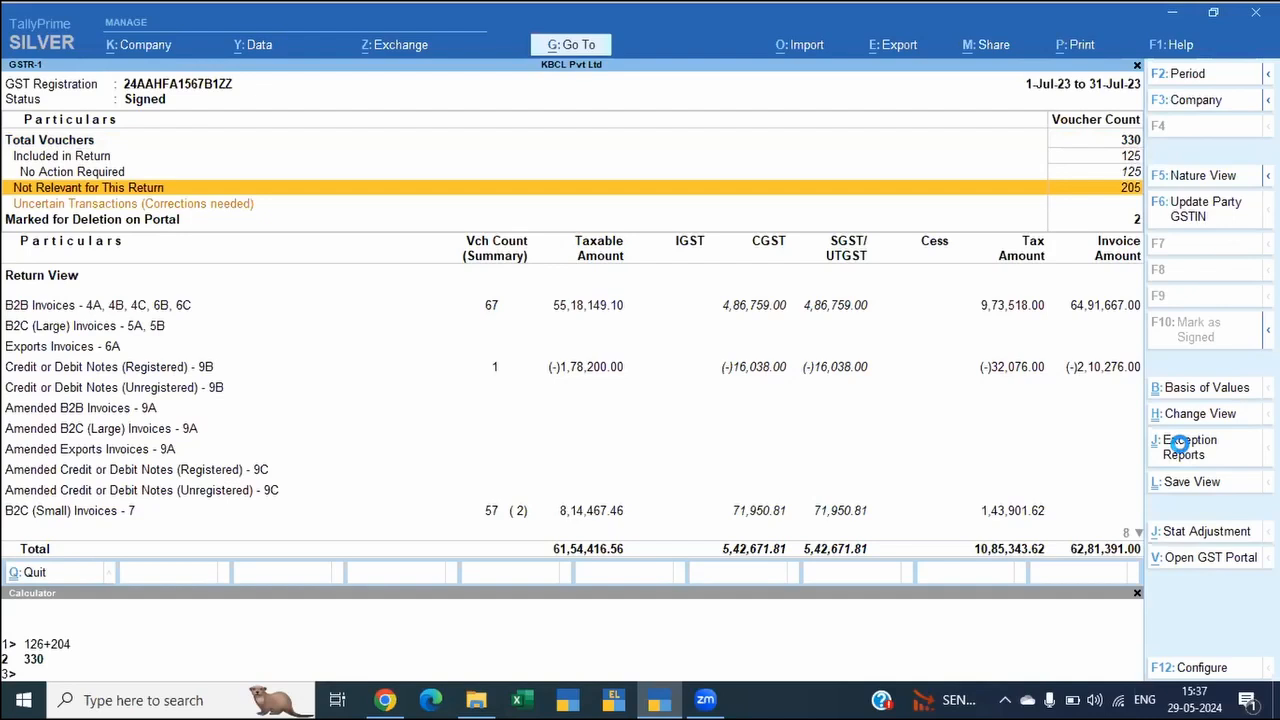
key("Return")
key("Down")
key("Up")
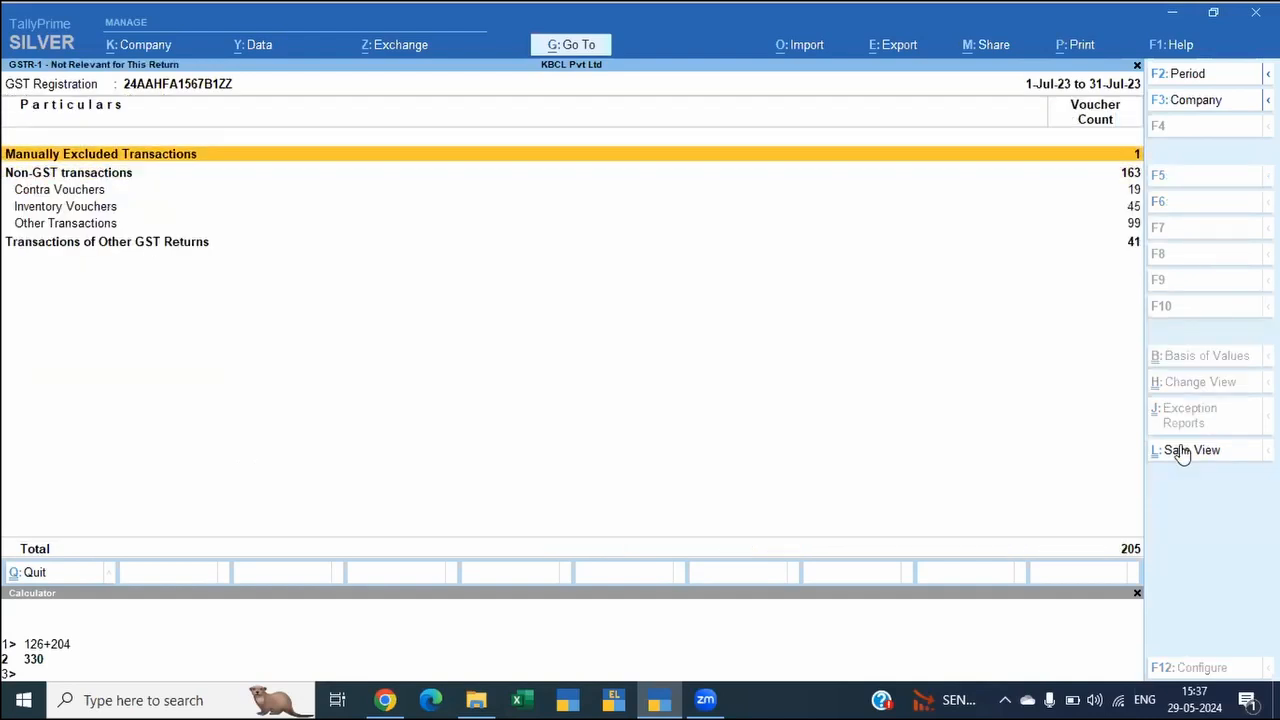
key("Return")
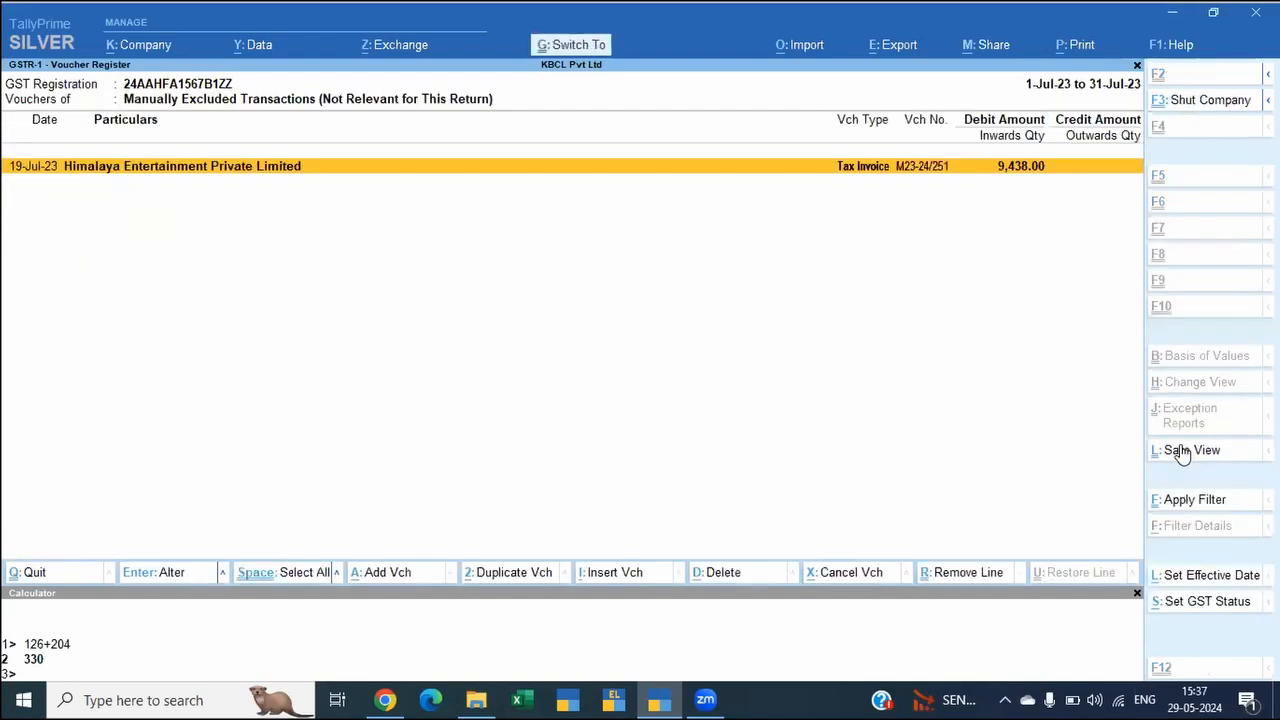
key("Return")
key("Escape")
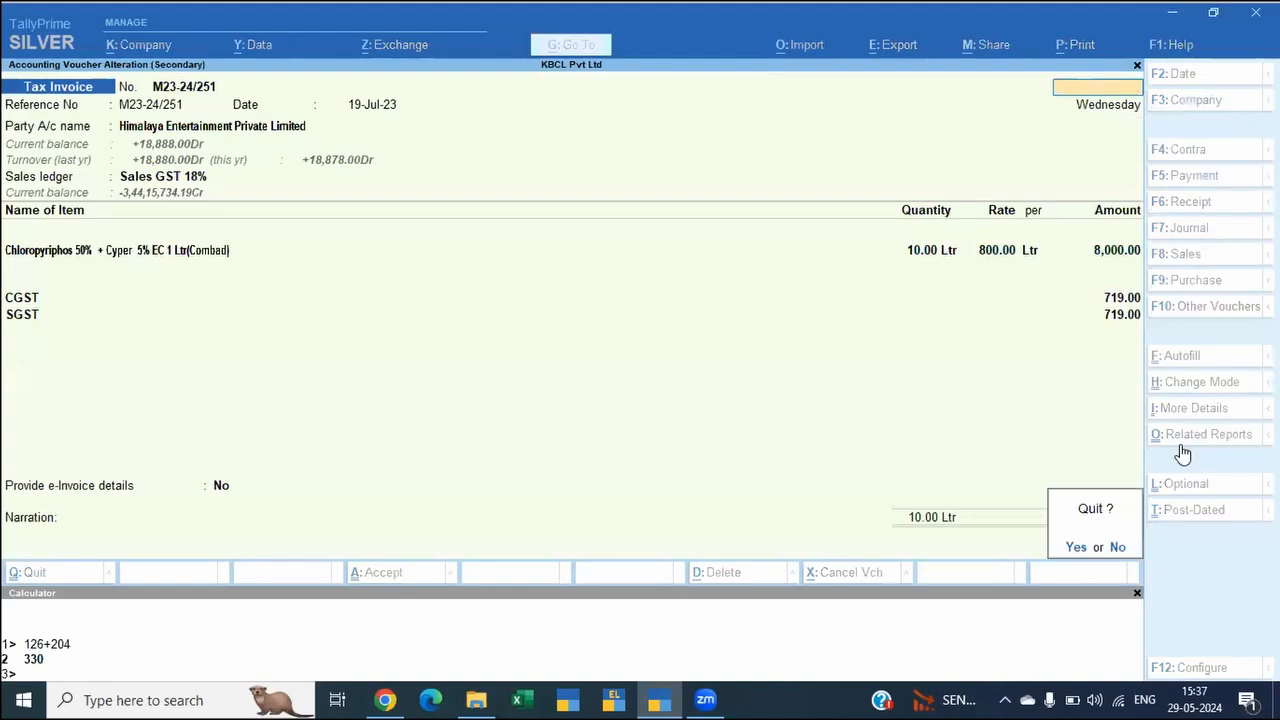
key("y")
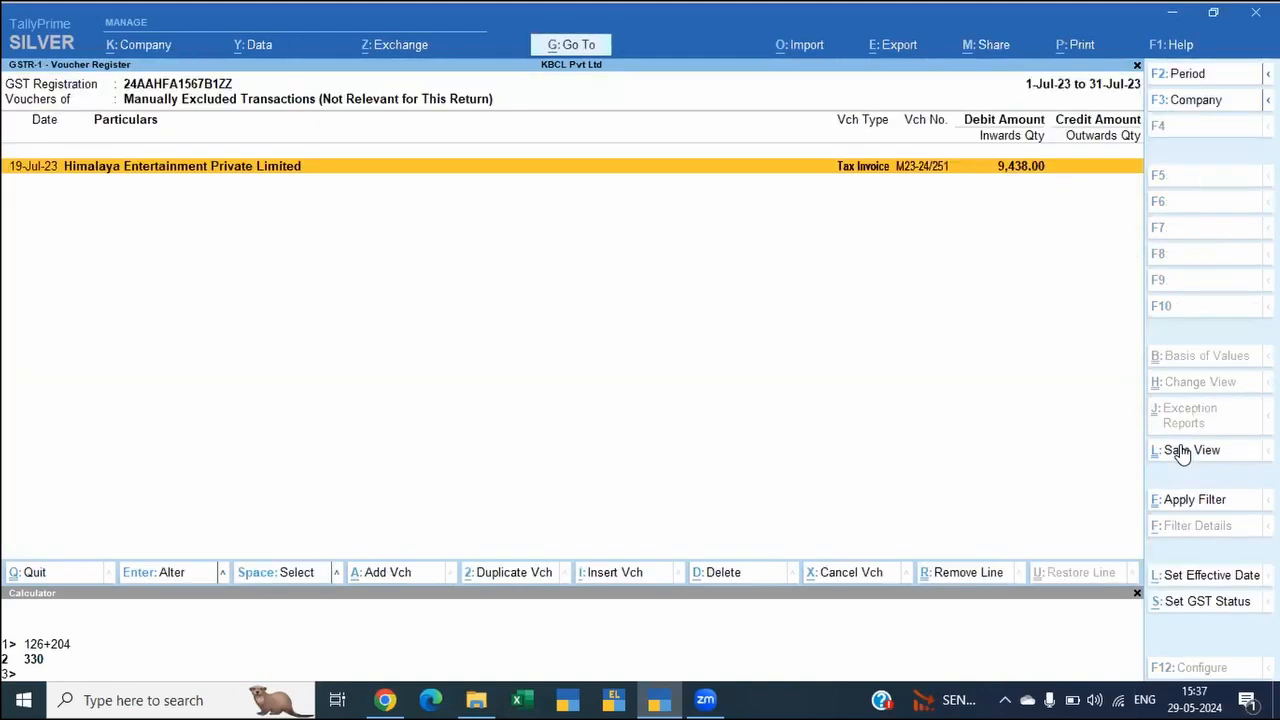
Step: Clear the Excluded GSTR-1 status of the Himalaya Entertainment invoice and return to the GSTR-1 report
key("alt+s")
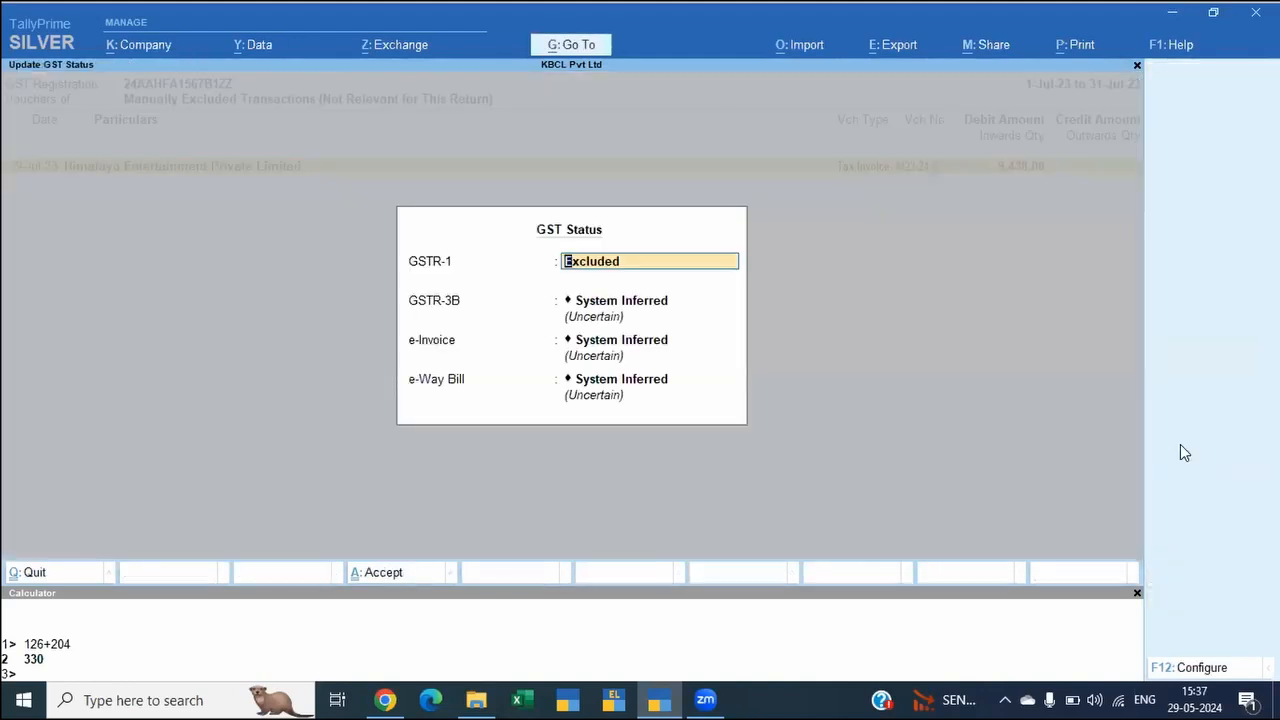
key("BackSpace")
key("BackSpace")
key("BackSpace")
key("BackSpace")
key("BackSpace")
key("BackSpace")
key("BackSpace")
key("BackSpace")
key("BackSpace")
key("Return")
key("ctrl+a")
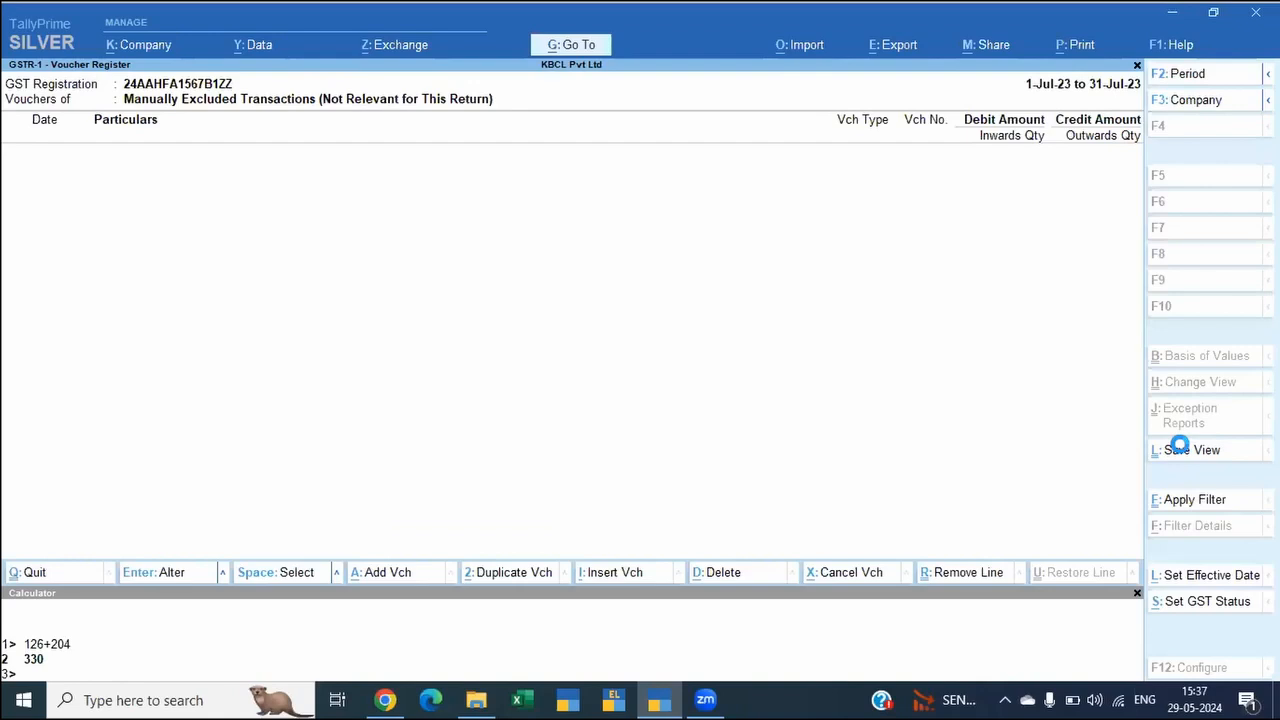
key("Escape")
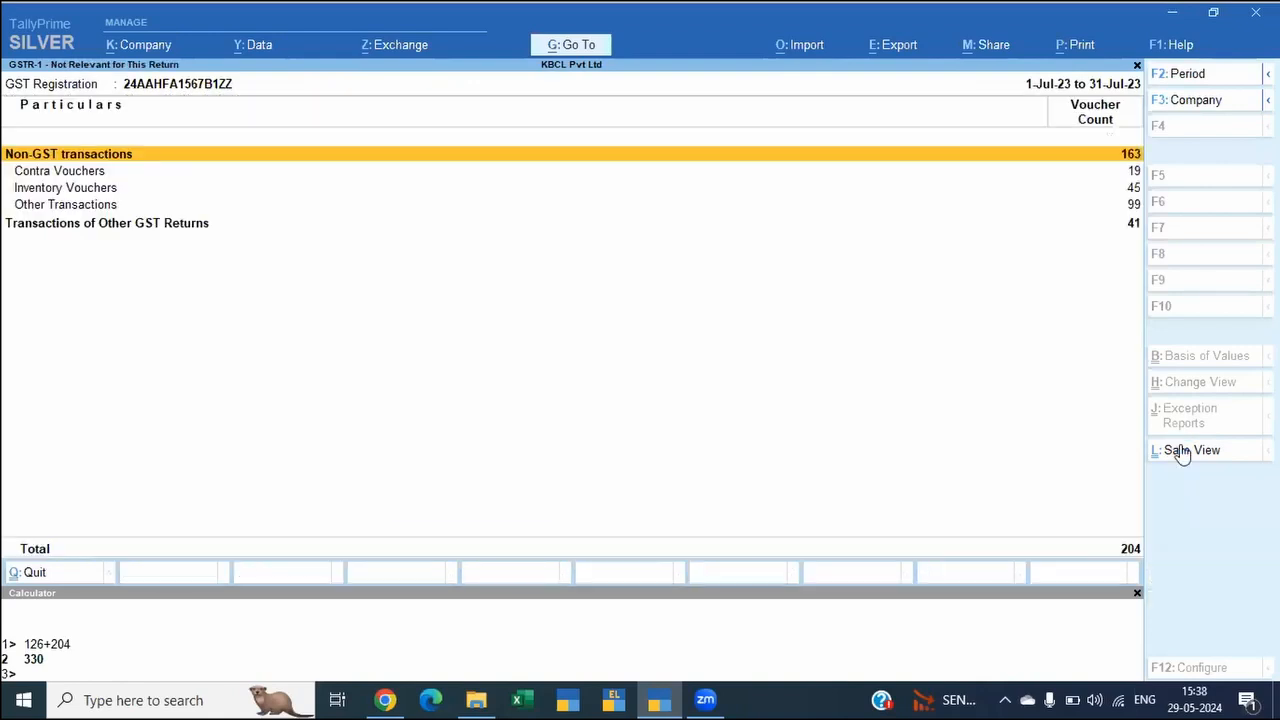
key("Escape")
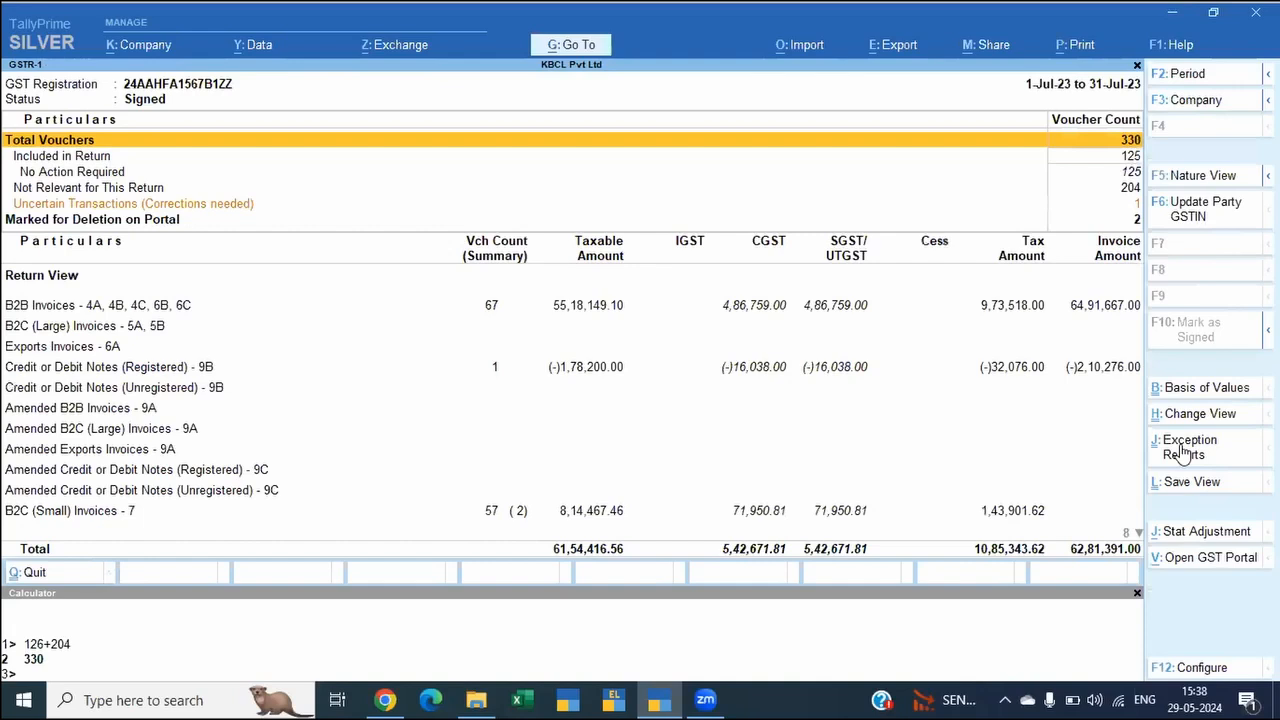
Step: Open the uncertain transactions with incomplete or mismatched information and accept the 19-Jul-23 Himalaya Entertainment invoice as is
key("Down")
key("Down")
key("Down")
key("Down")
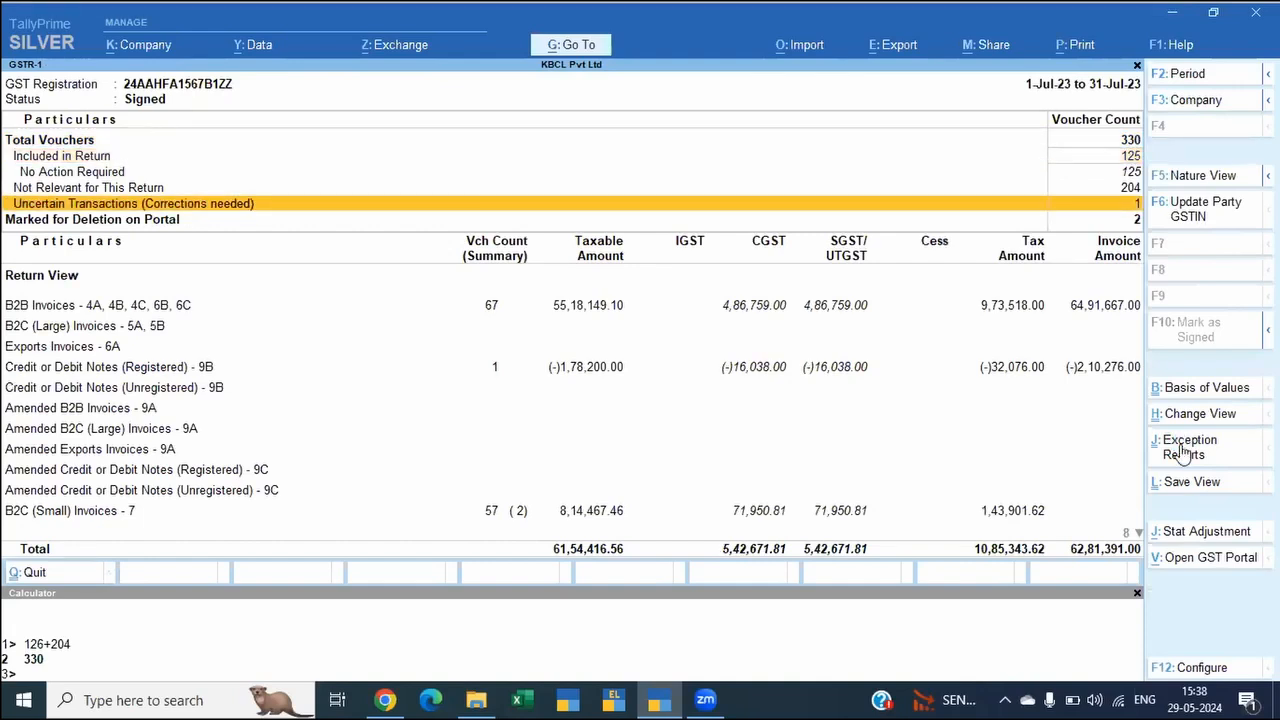
key("Return")
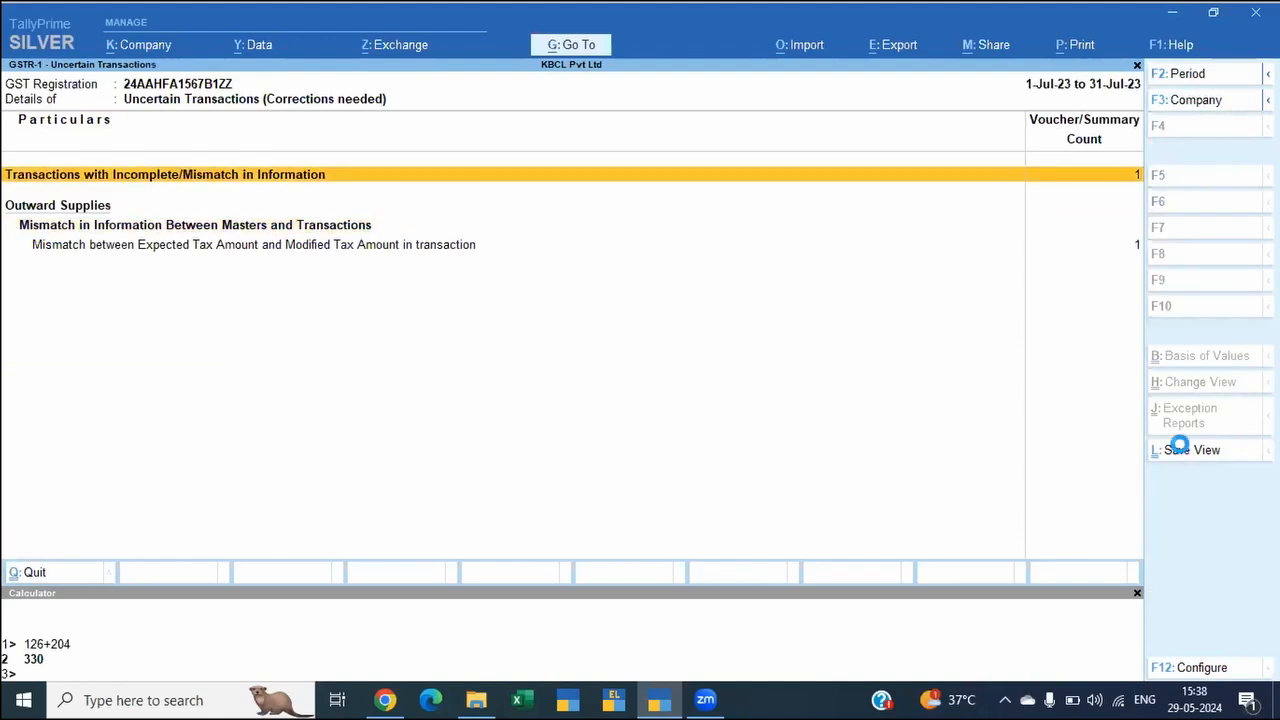
key("Return")
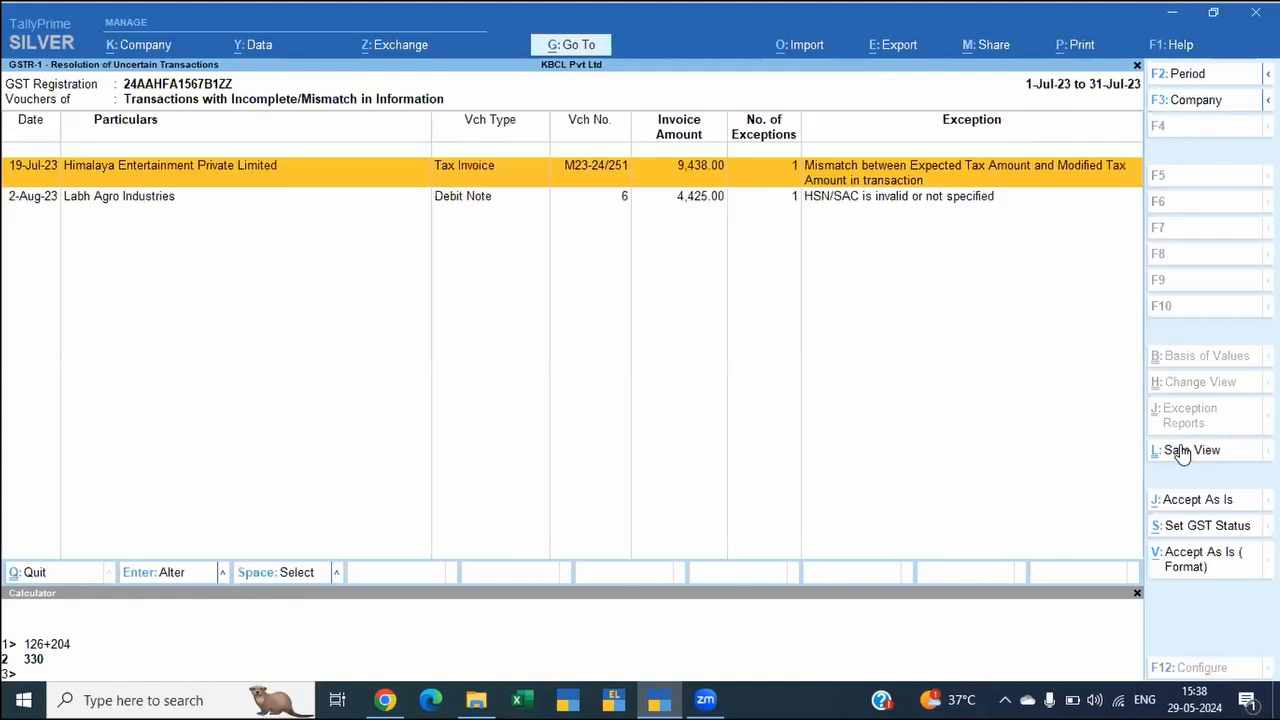
key("Down")
key("Up")
key("ctrl")
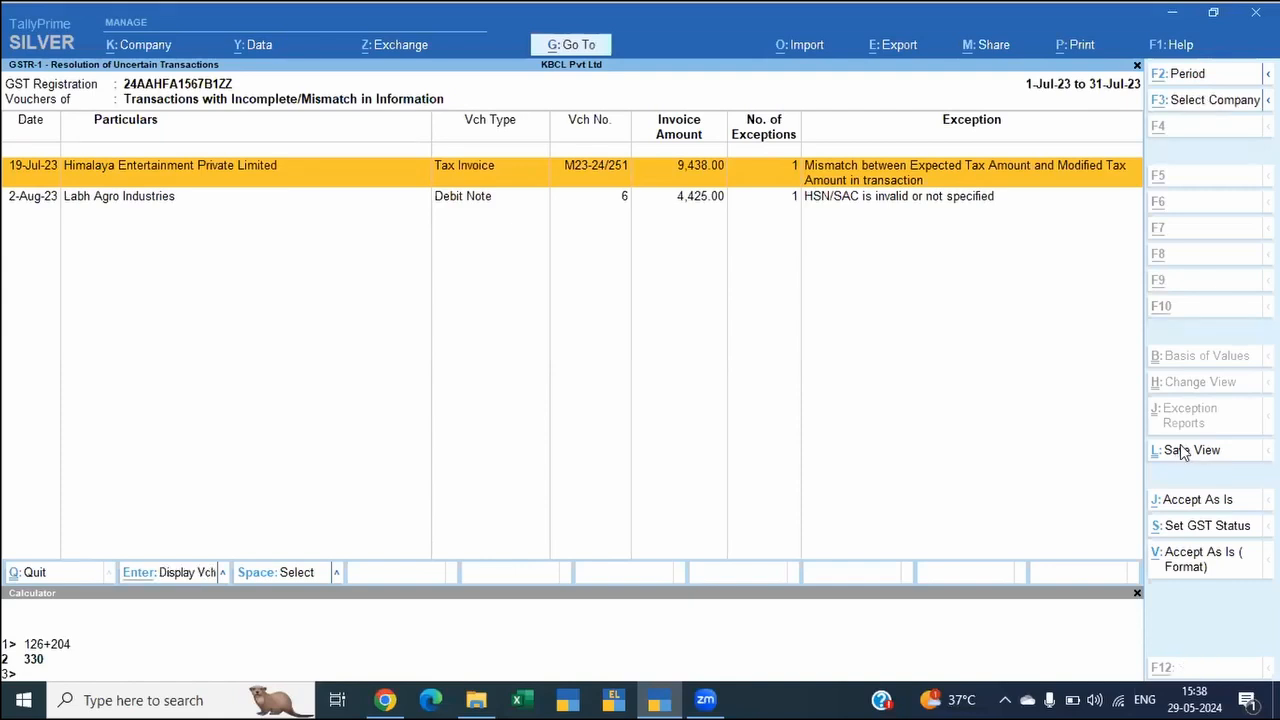
key("alt+j")
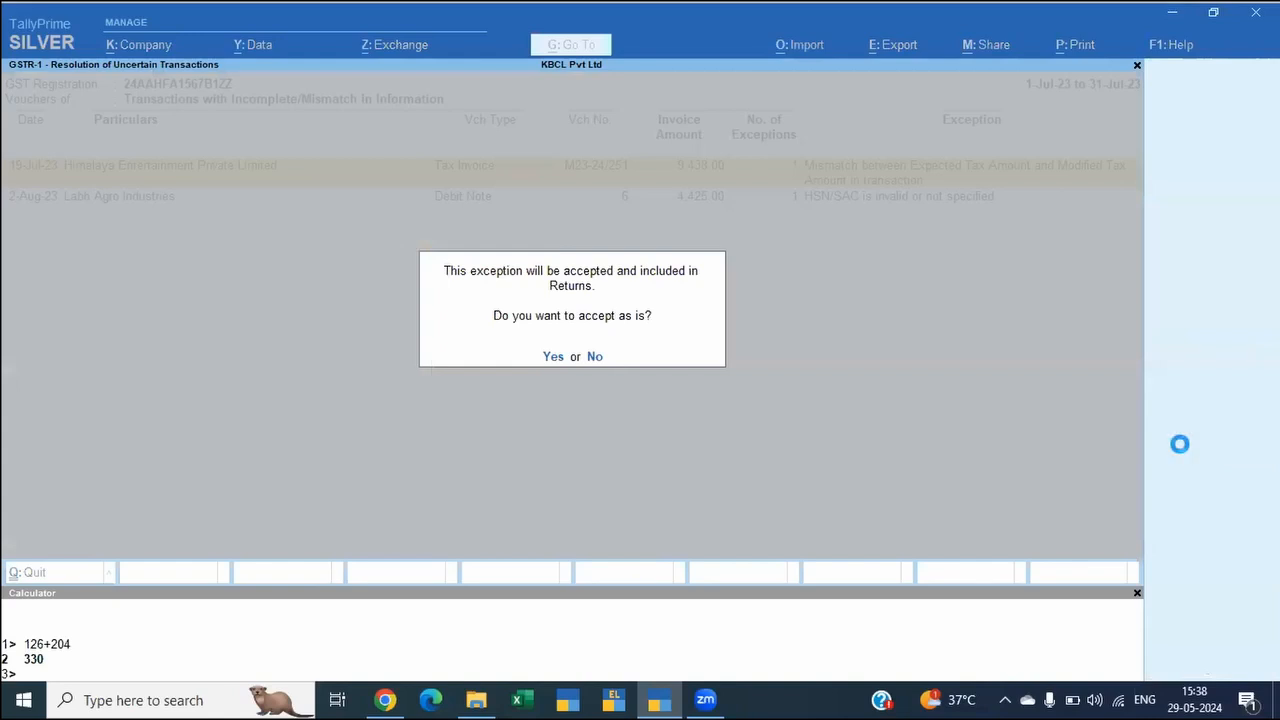
key("y")
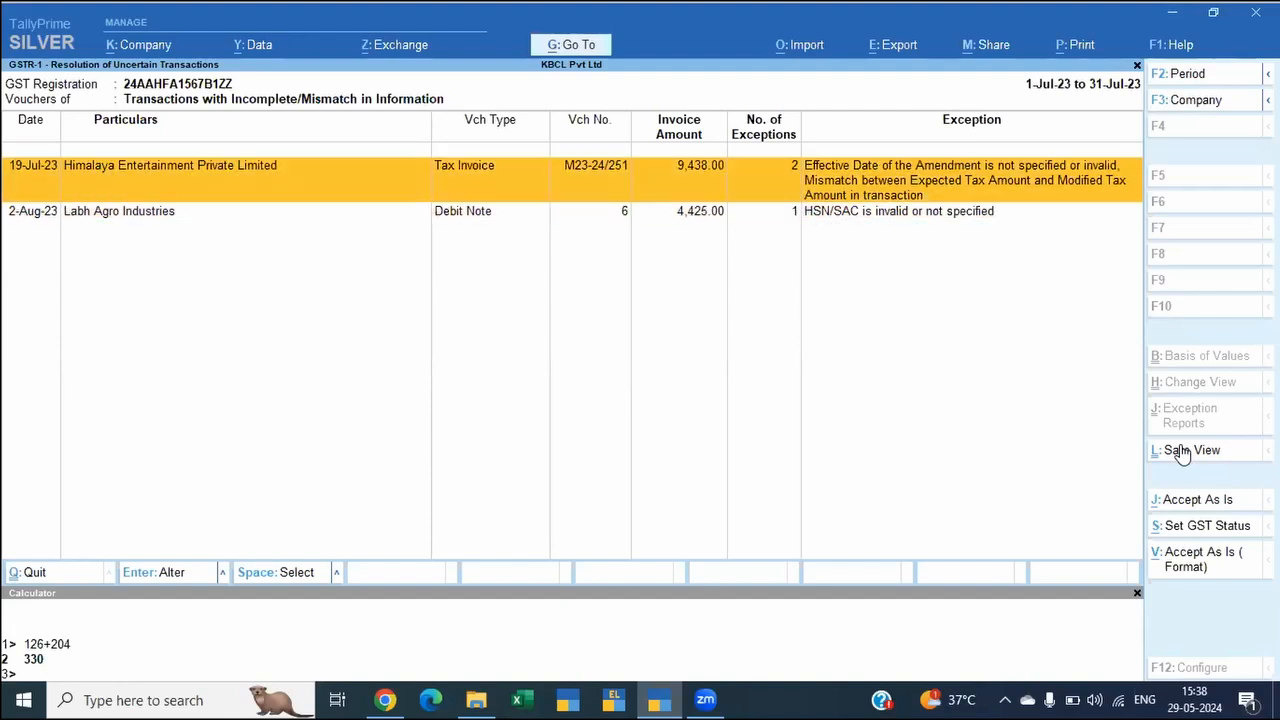
Step: View the Himalaya Entertainment invoice, then select it in the exception list and try to accept it as is again
key("Return")
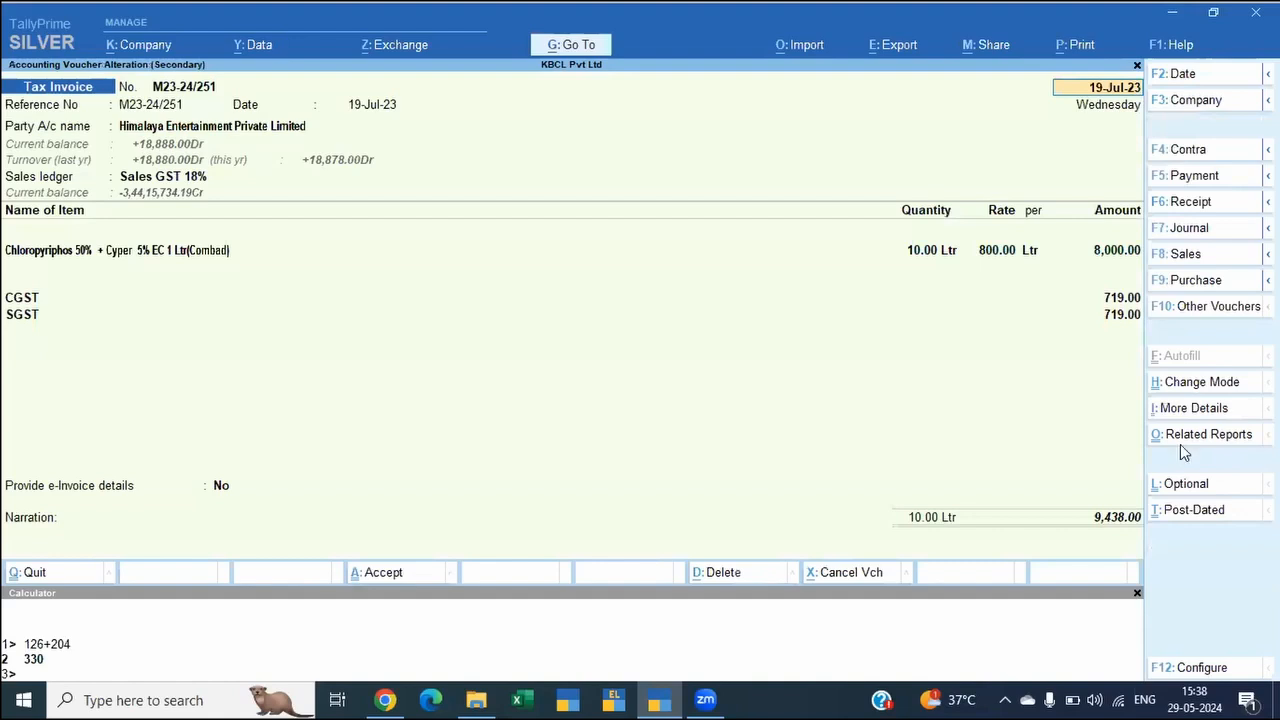
key("Escape")
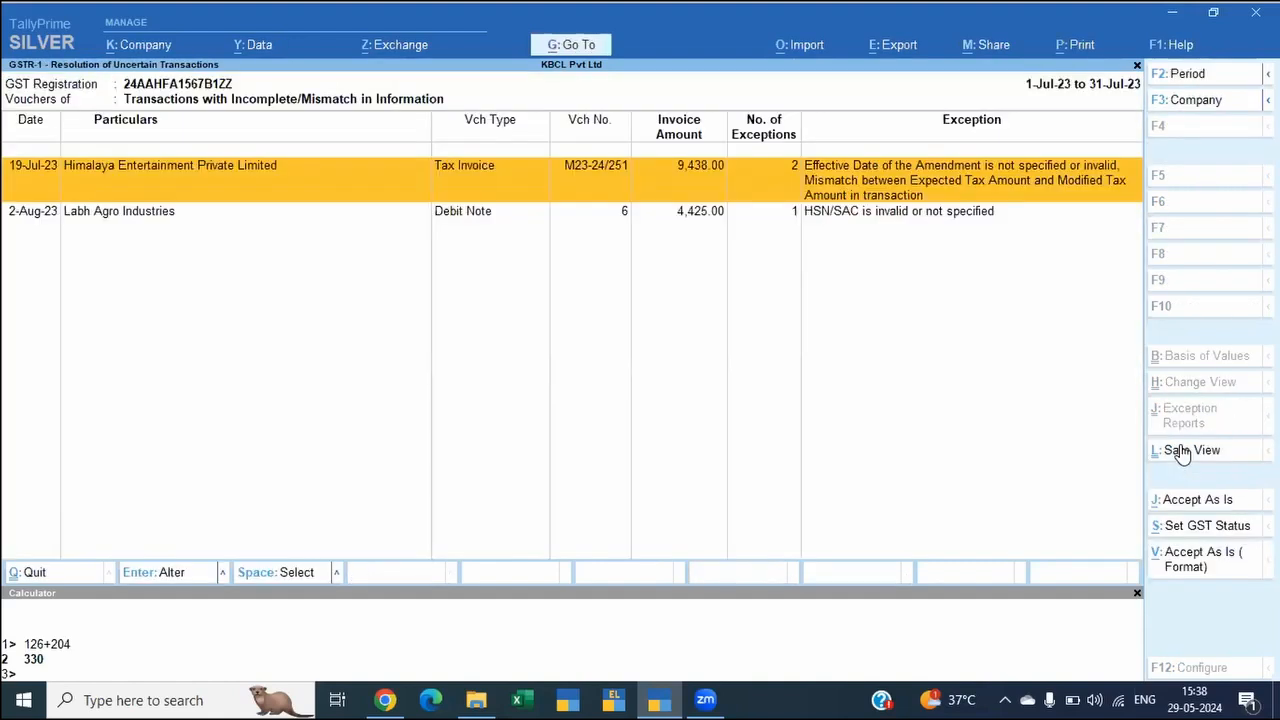
key("space")
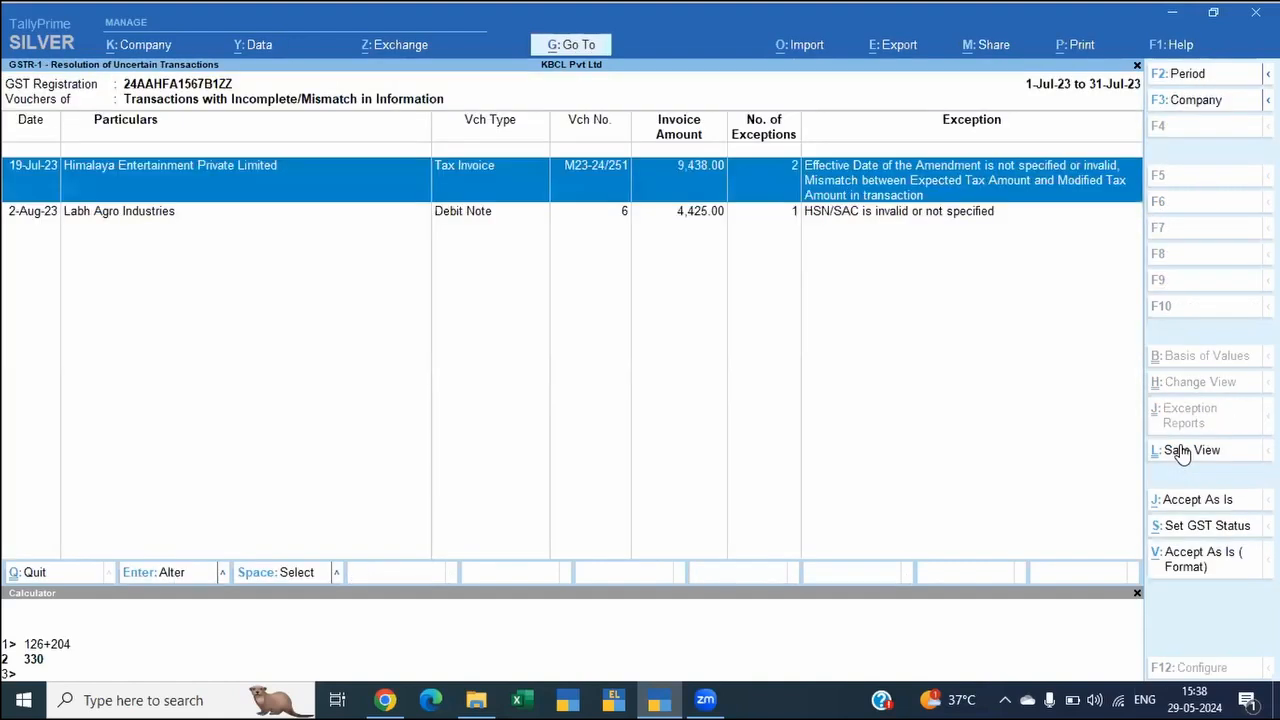
key("Down")
key("Up")
key("alt")
left_click(1168, 503)
left_click(688, 193)
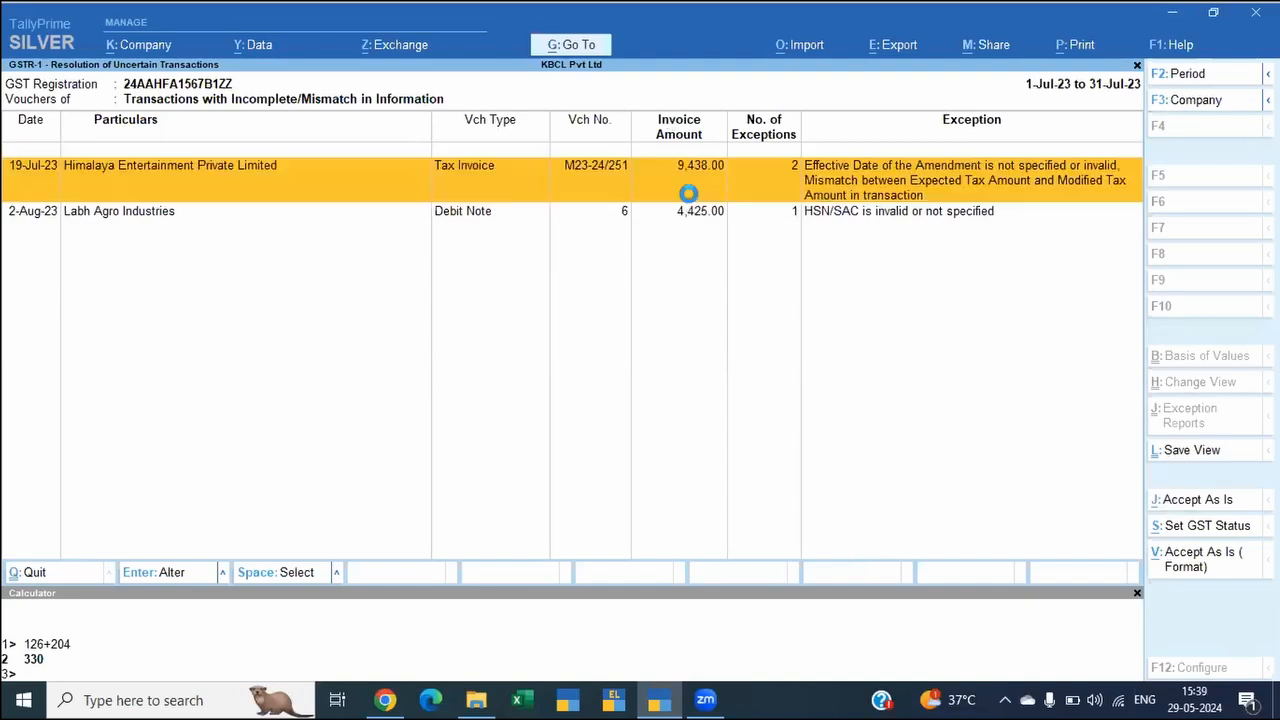
Step: Open the uncertain invoice with the invalid amendment effective date and confirm 19-Jul-23 as its GSTR-1 and GSTR-3B effective date
key("Escape")
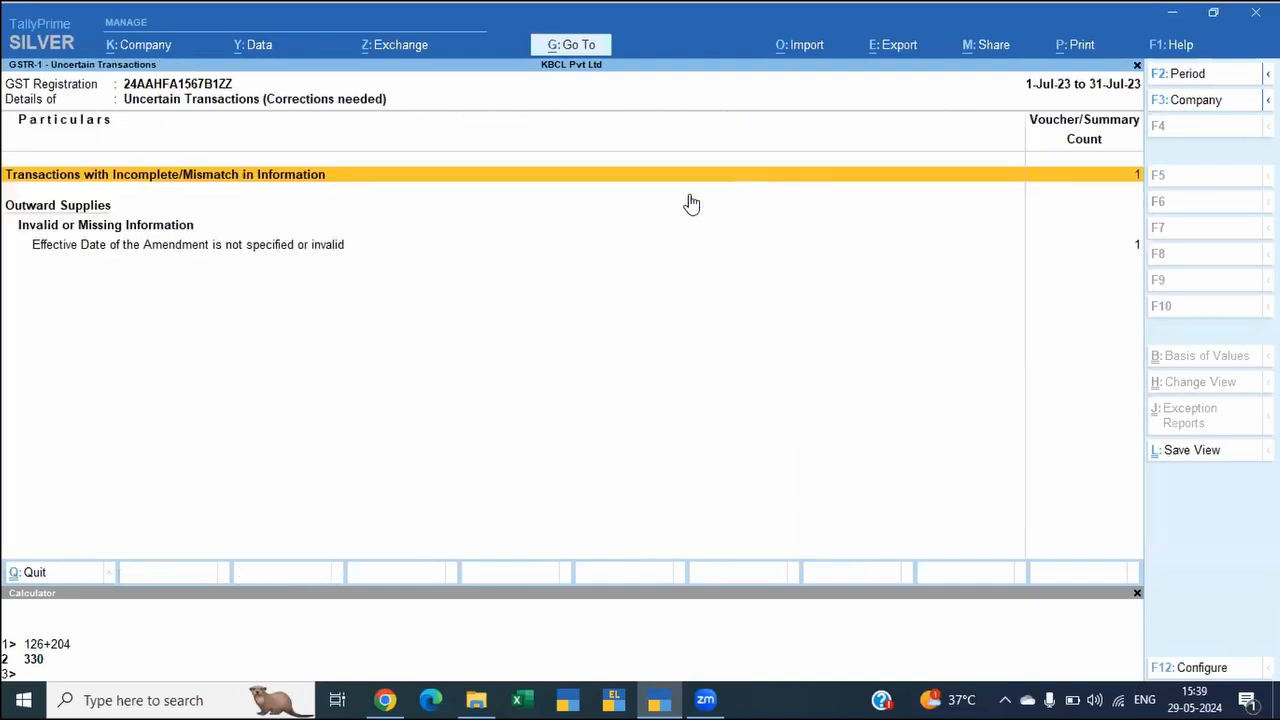
key("Escape")
key("Down")
key("Down")
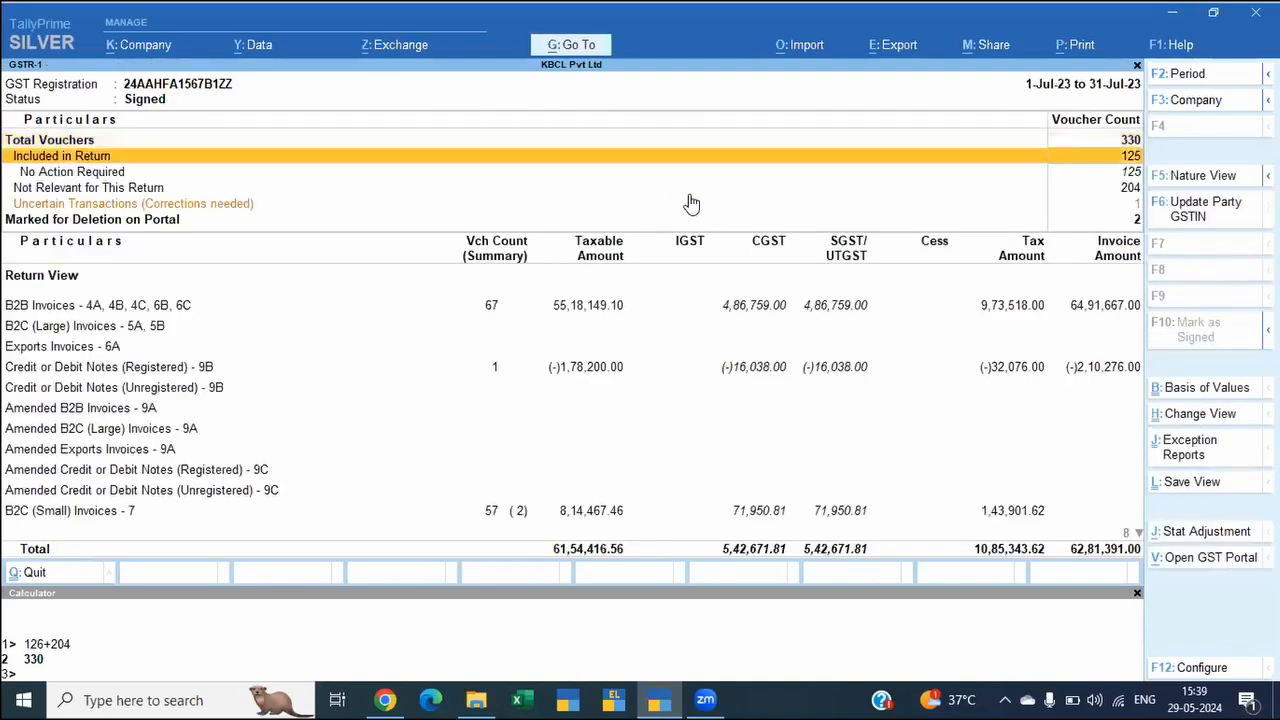
key("Down")
key("Down")
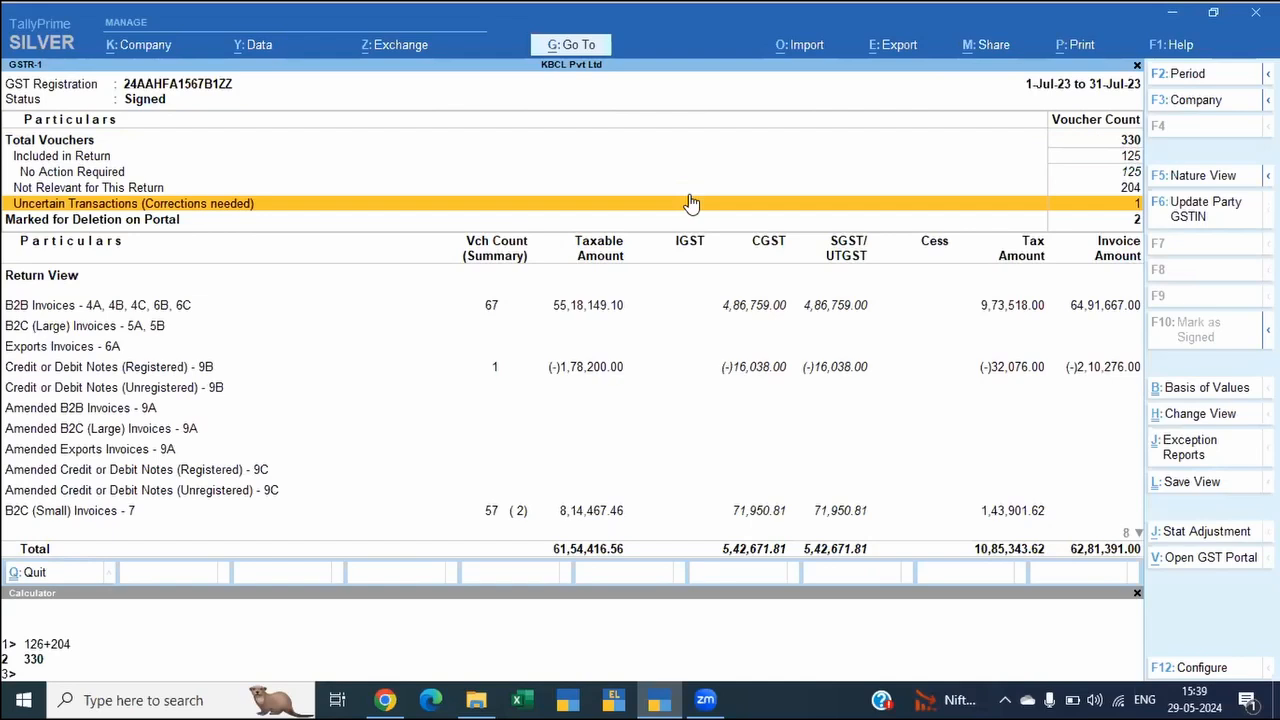
left_click(690, 203)
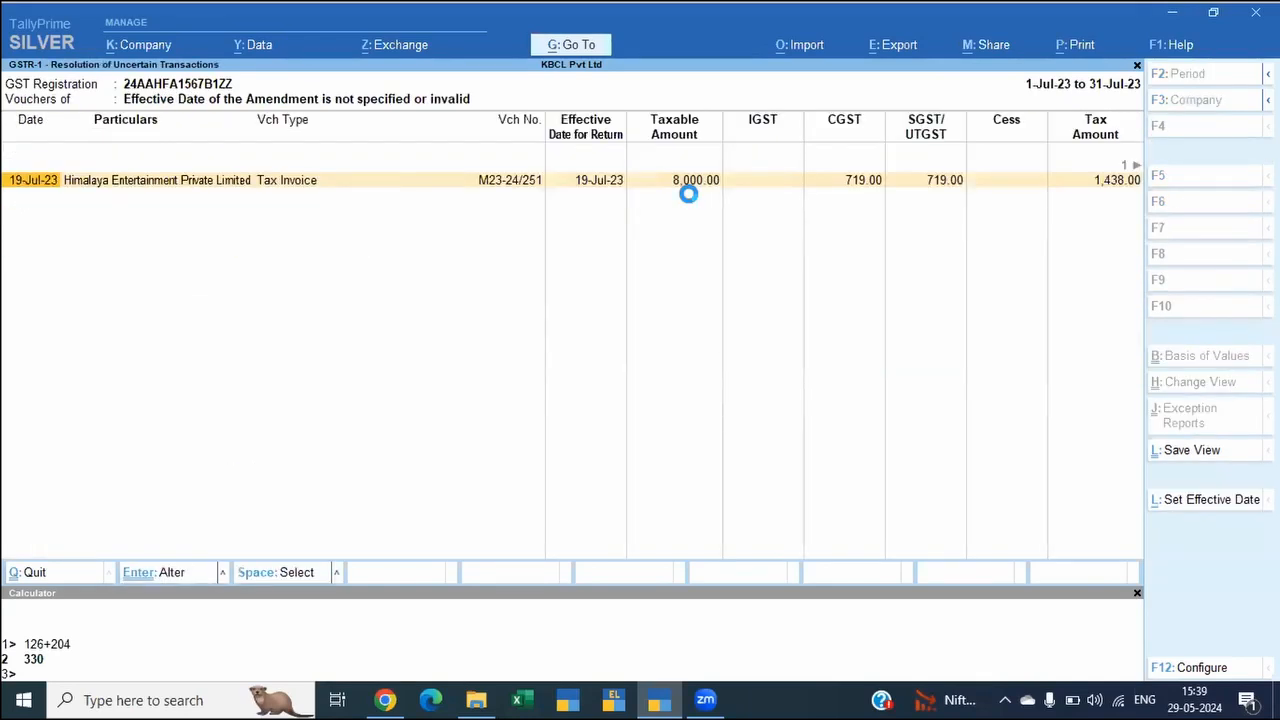
key("alt+l")
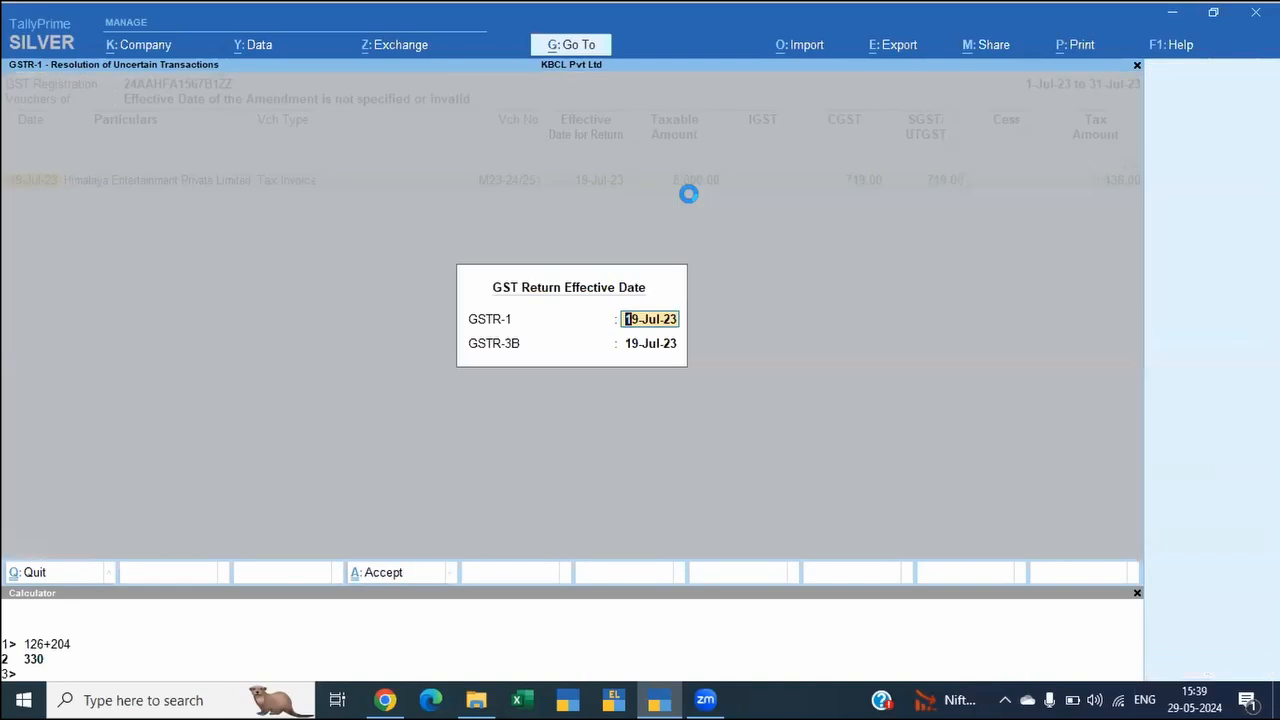
key("ctrl+a")
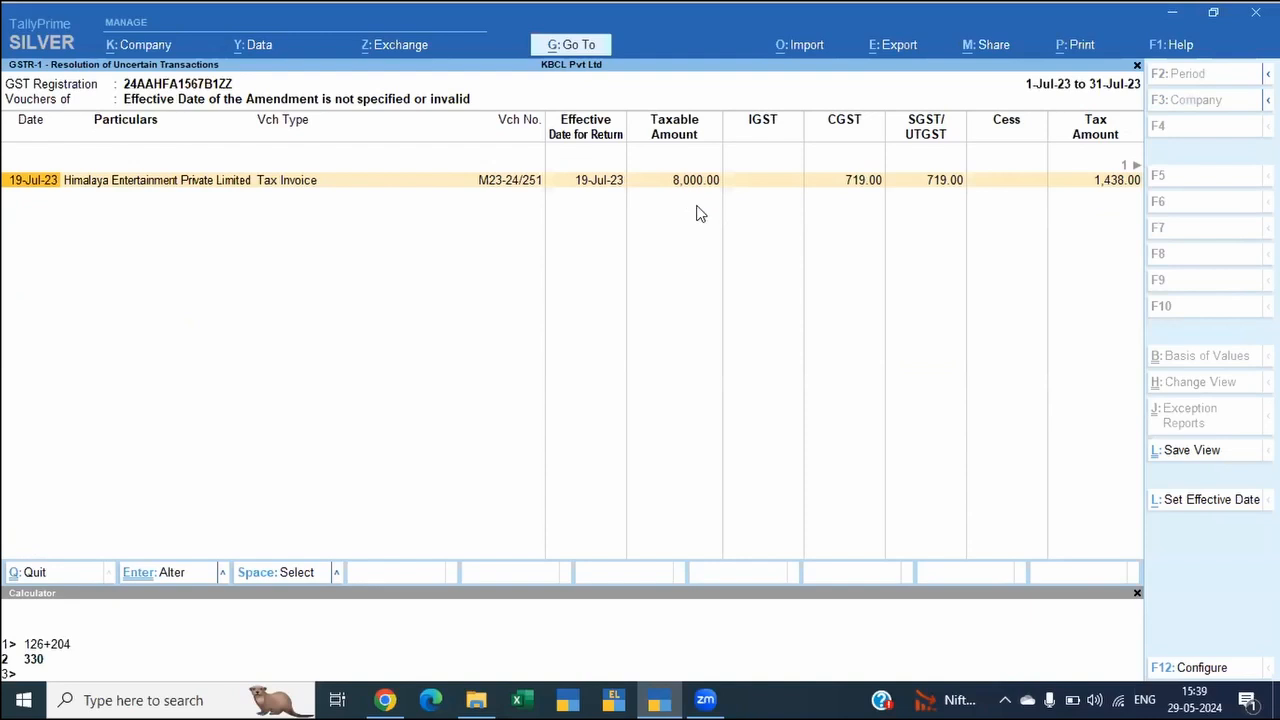
Step: Return to the GSTR-1 report and undo the signing of the July 2023 return through its exception reports
key("Escape")
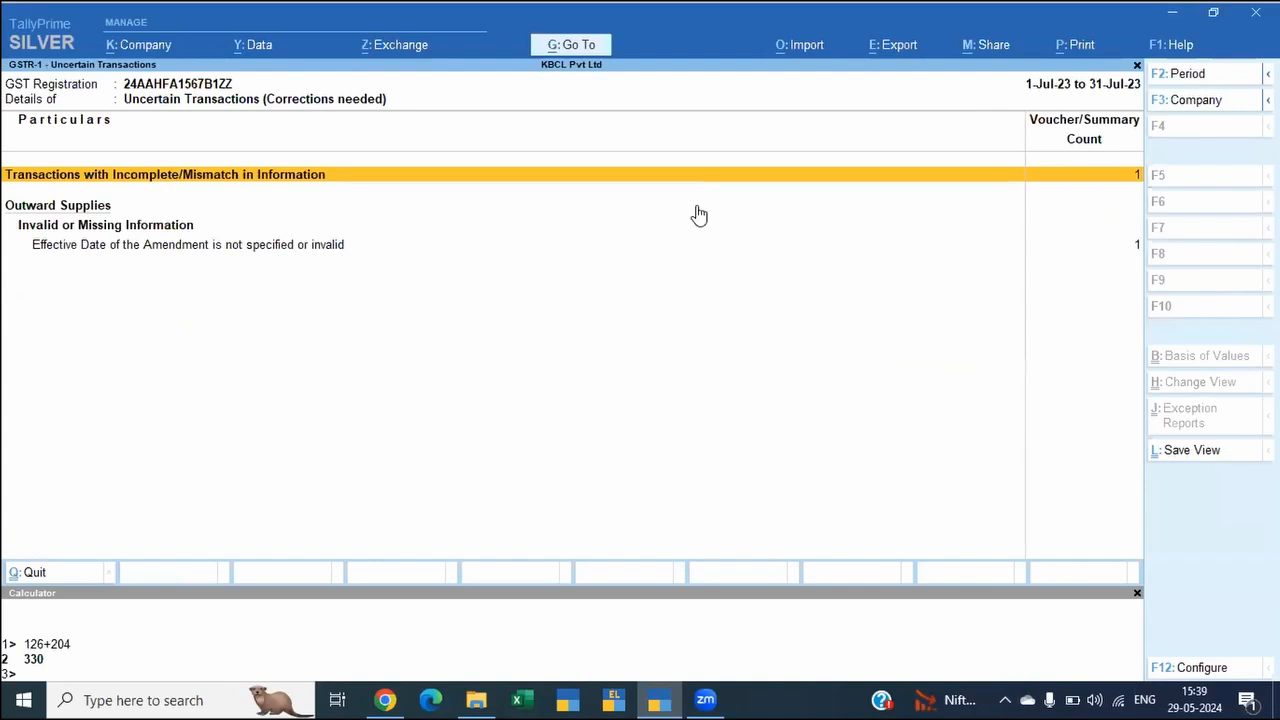
key("Escape")
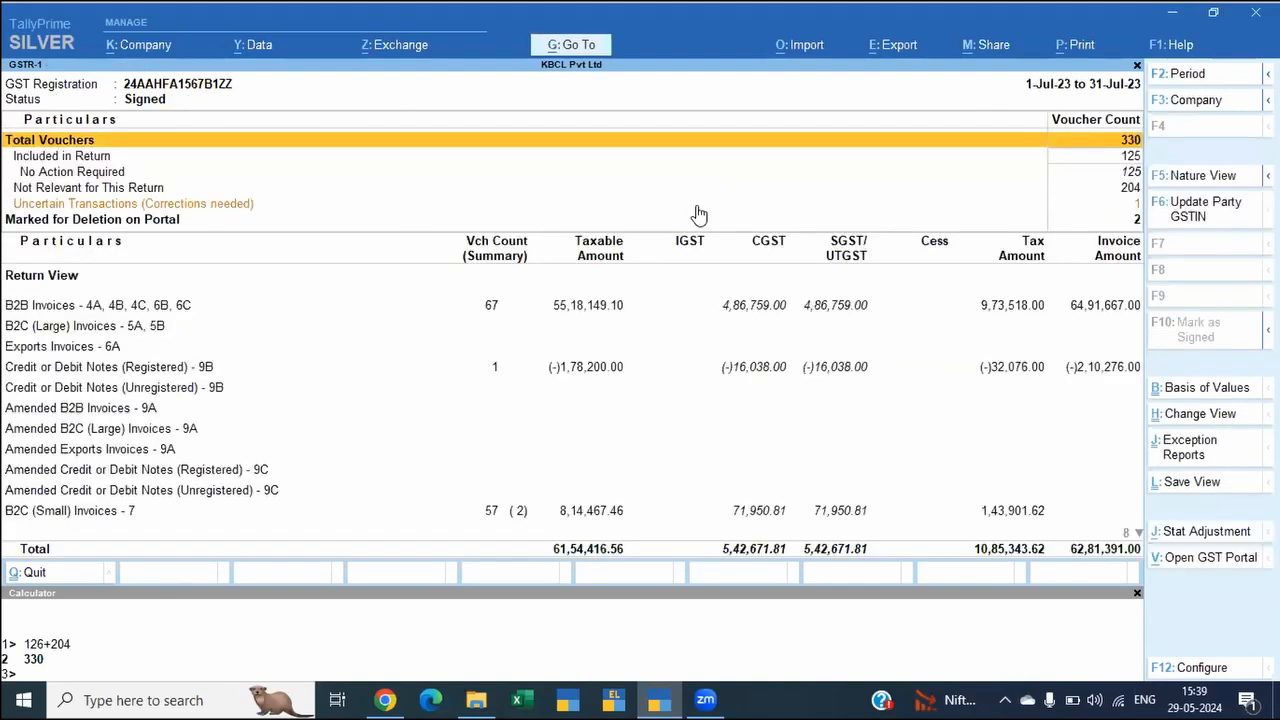
key("Down")
key("Down")
key("Down")
key("Down")
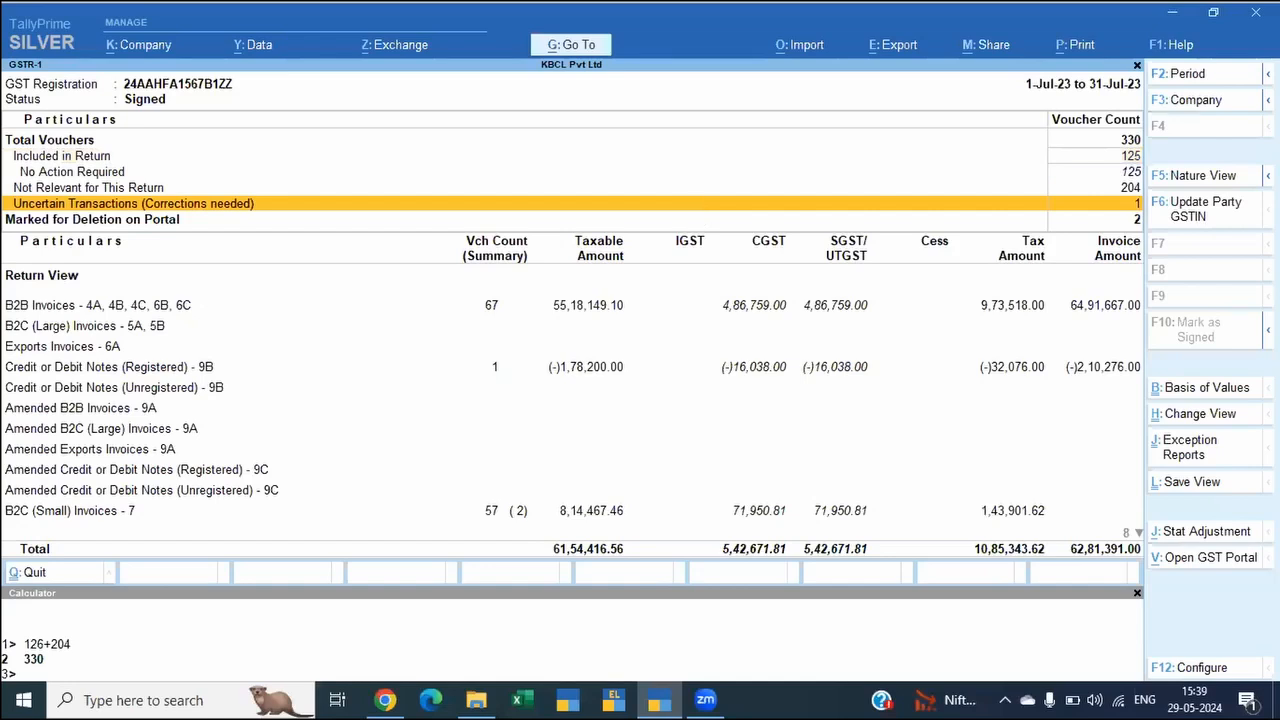
left_click(1185, 447)
key("Return")
key("Escape")
mouse_move(1267, 330)
left_click(1072, 368)
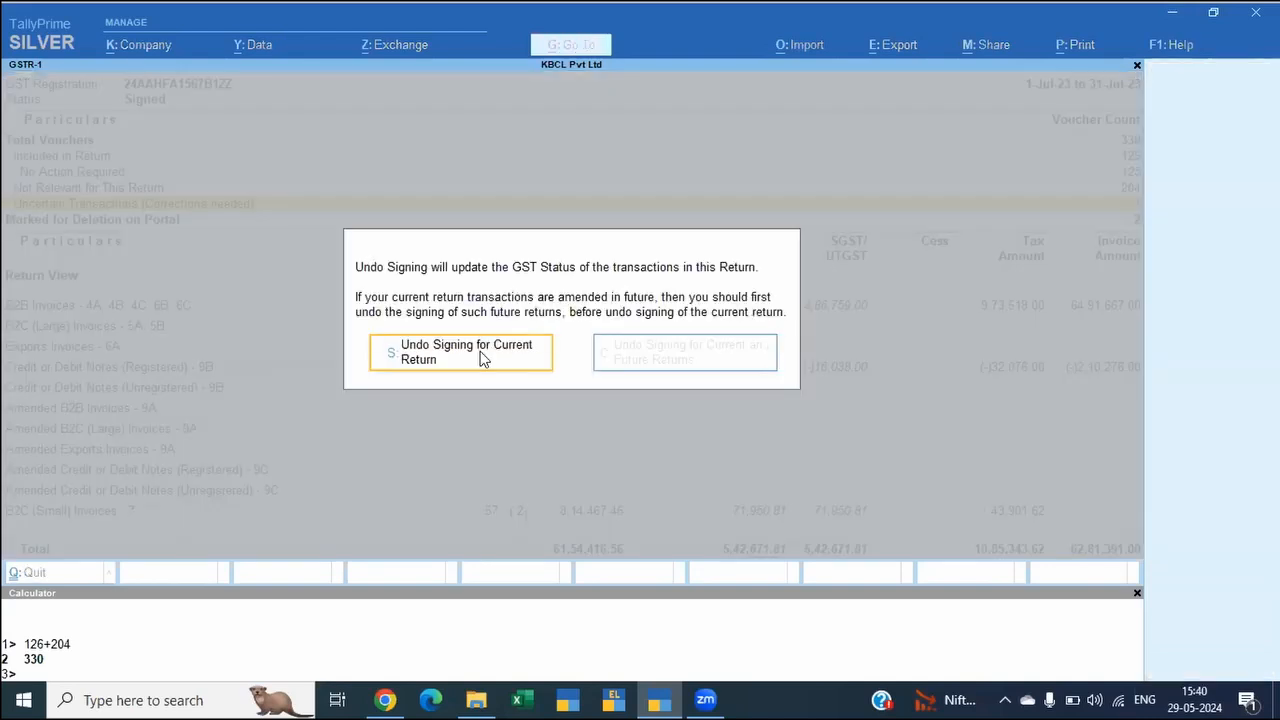
left_click(480, 360)
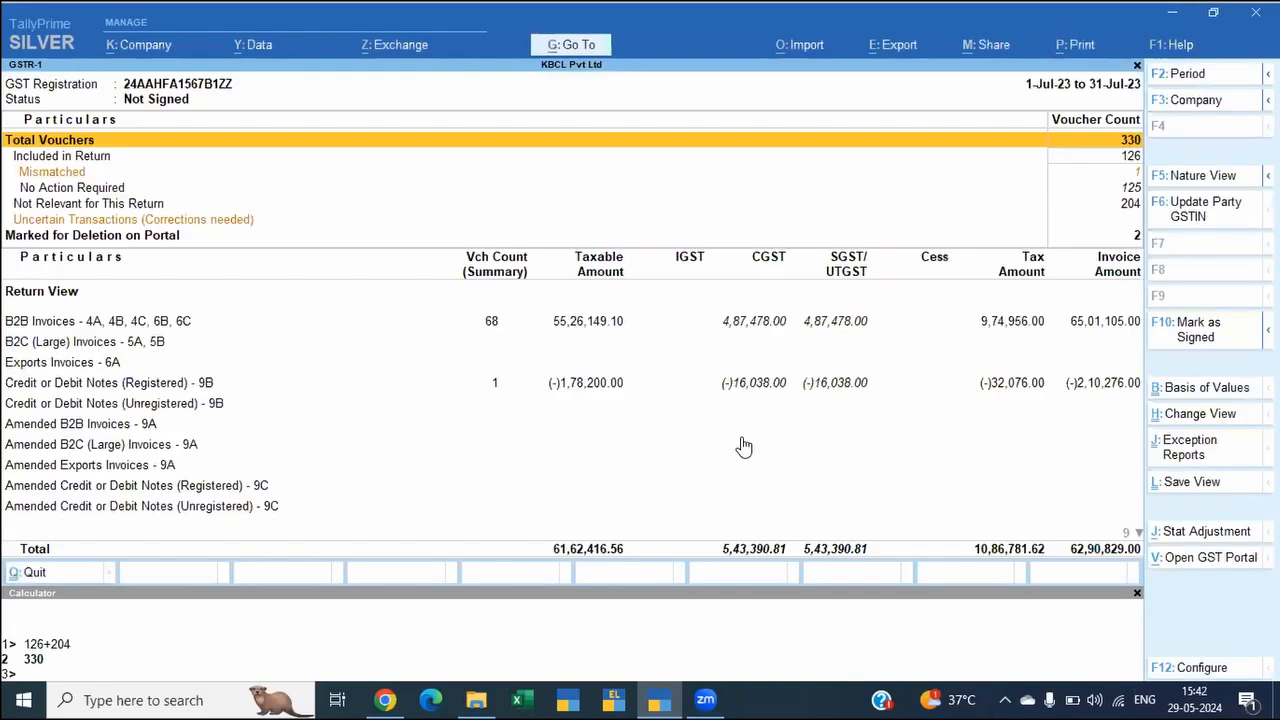
Step: Open the Nil Rated Invoices summary from the GSTR-1 return view, then go back to the report
key("Down")
key("Down")
key("Down")
key("Down")
key("Down")
key("Down")
key("Down")
key("Down")
key("Down")
key("Down")
key("Down")
key("Down")
key("Down")
key("Down")
key("Down")
key("Down")
key("Down")
key("Down")
key("Return")
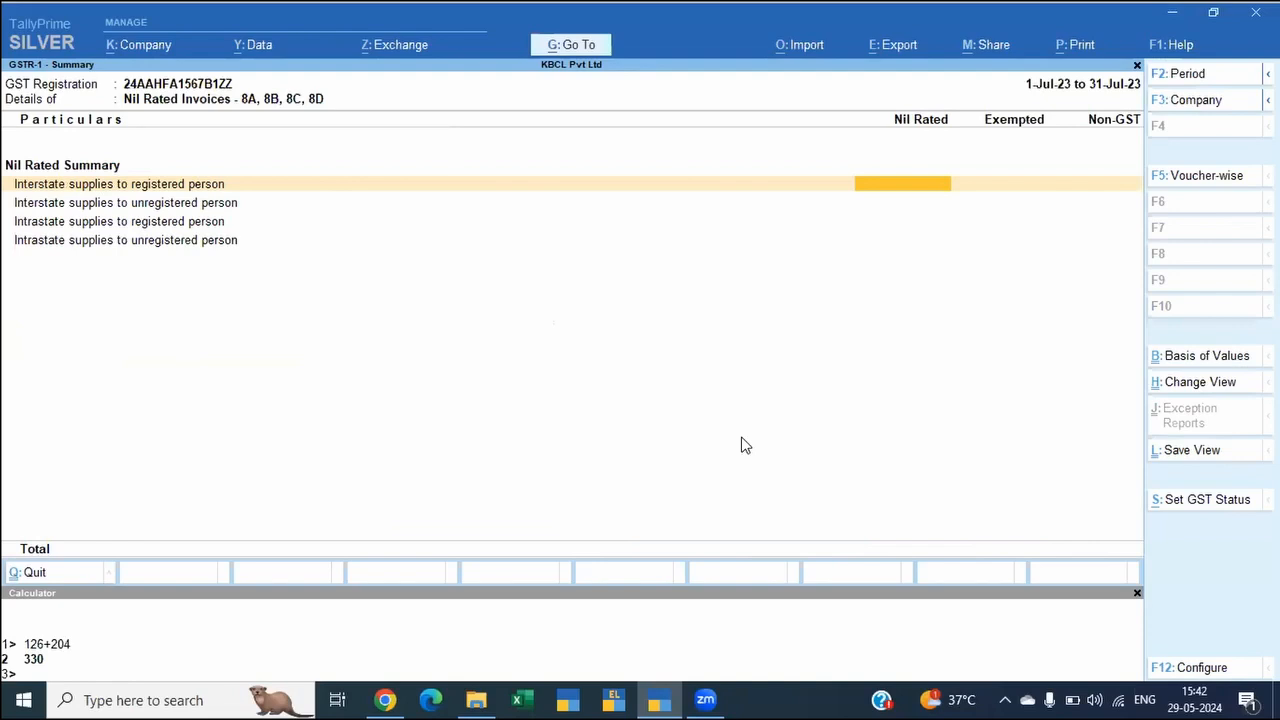
key("Escape")
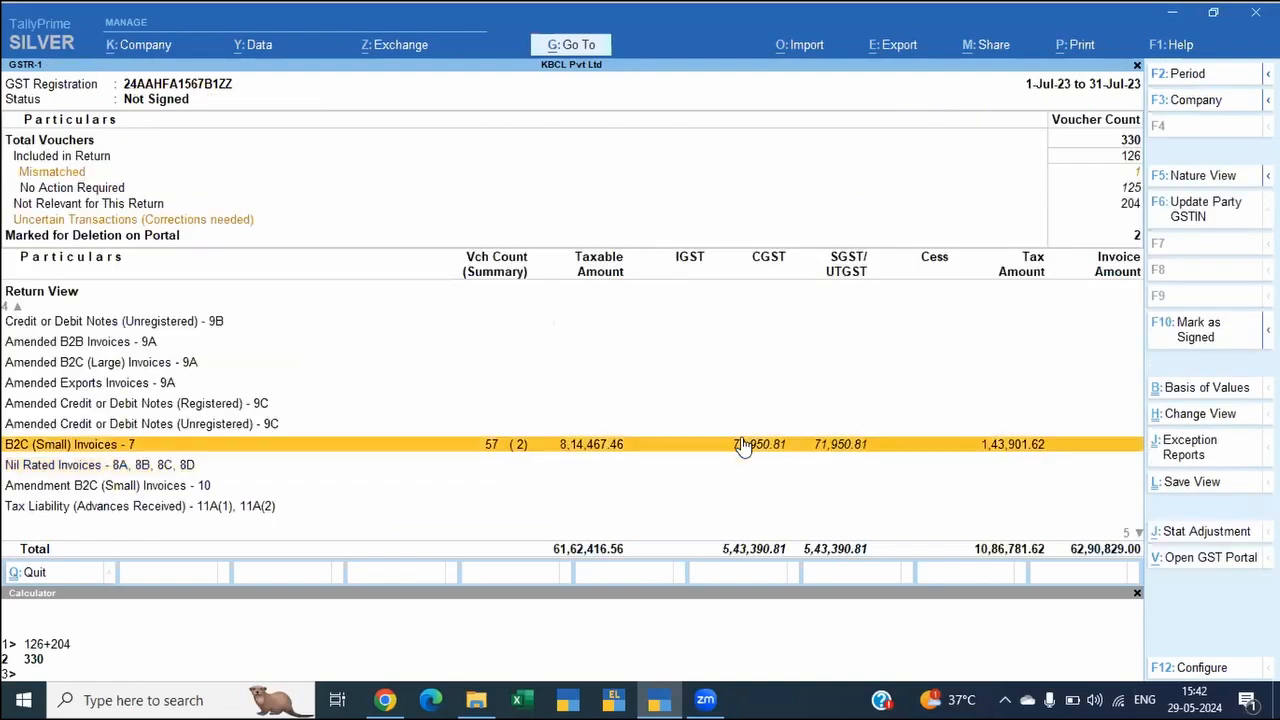
key("Down")
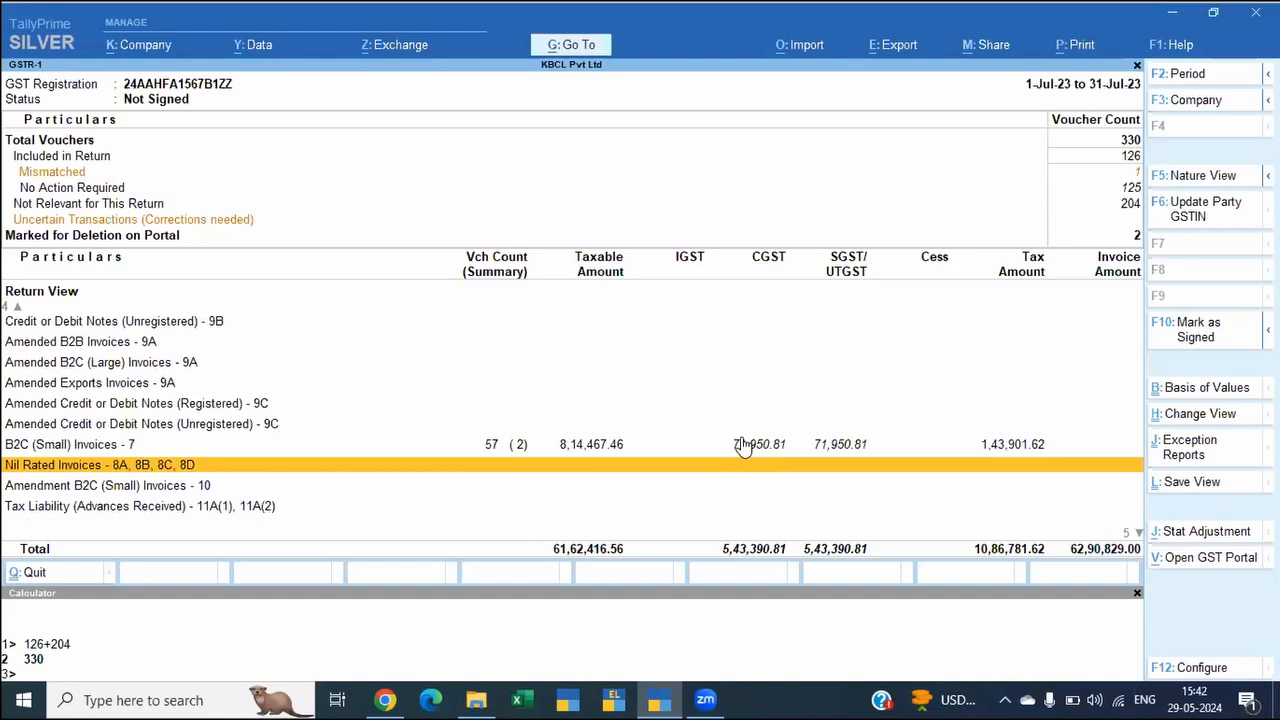
left_click(743, 444)
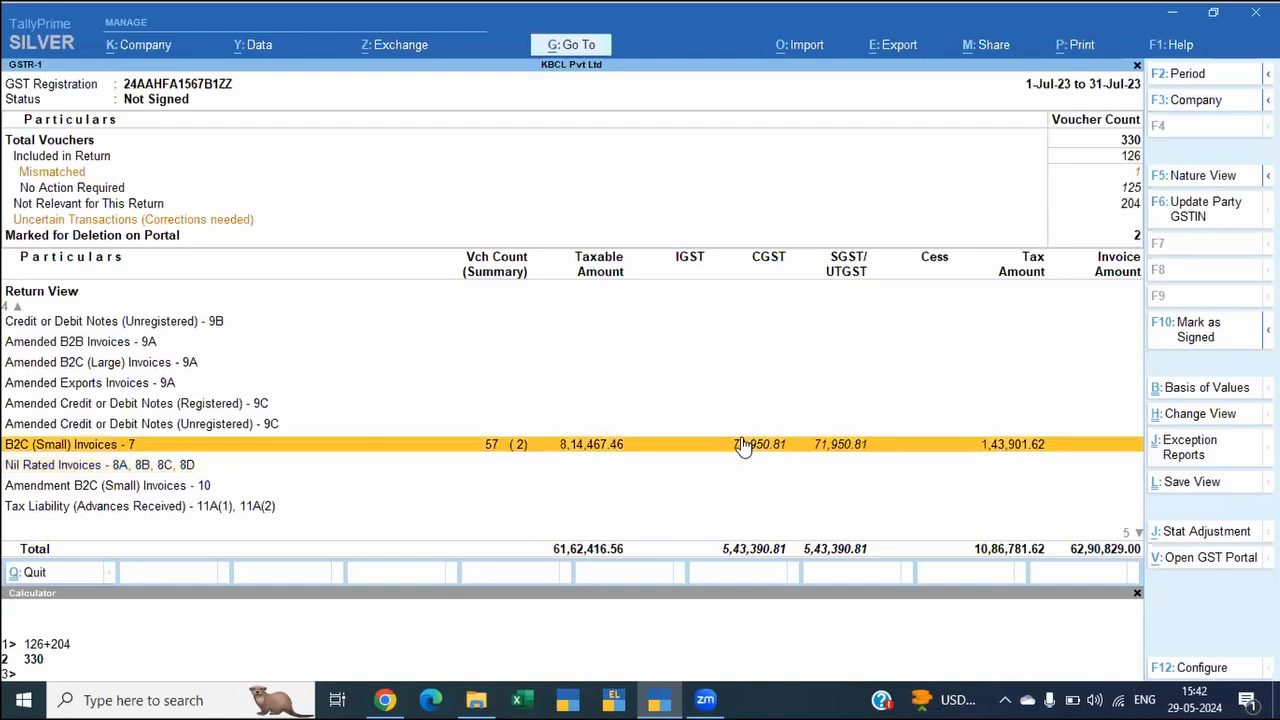
Step: Open the sales vouchers listed under Mismatched in the July 2023 GSTR-1 report
key("Home")
key("Down")
key("Down")
key("Down")
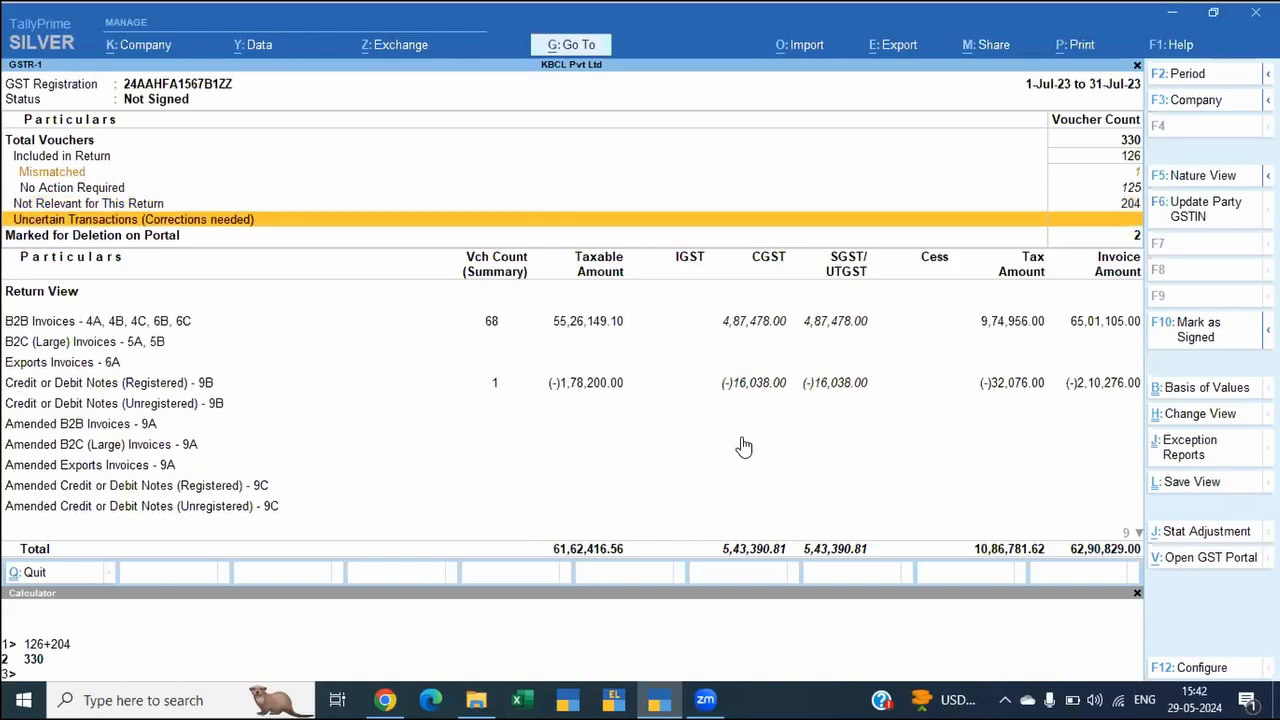
key("Up")
key("Up")
key("Up")
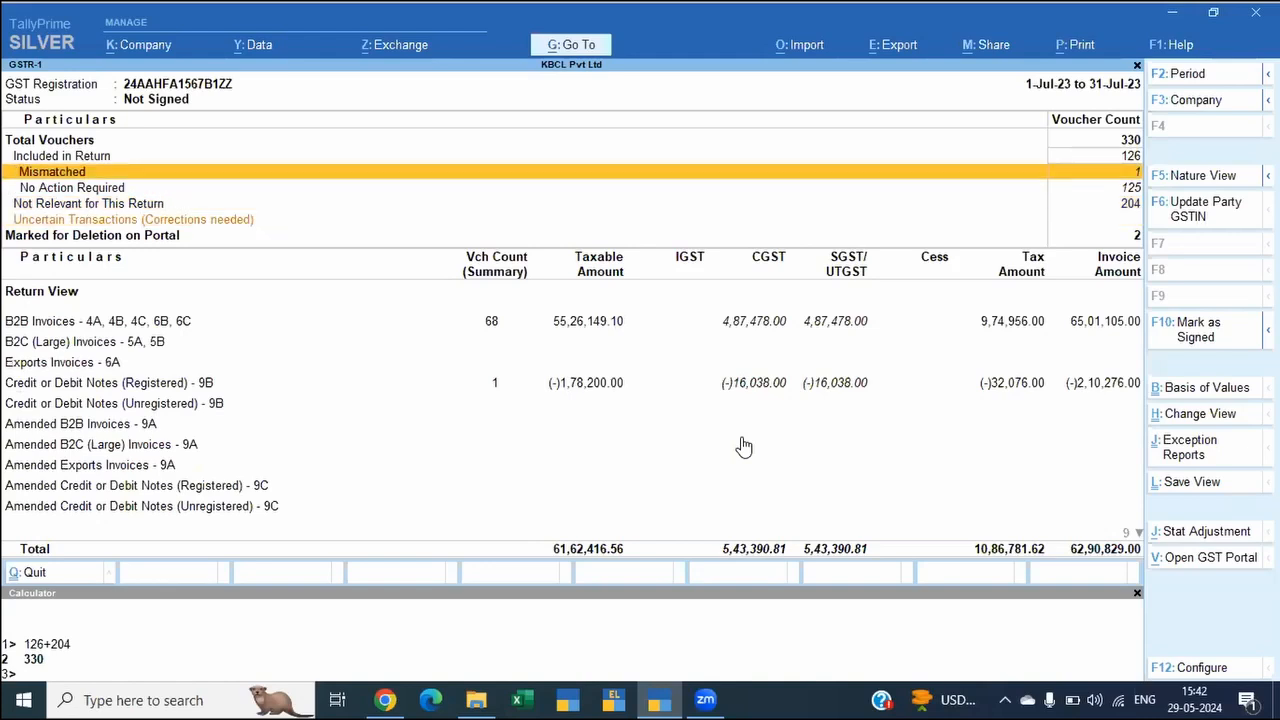
key("Down")
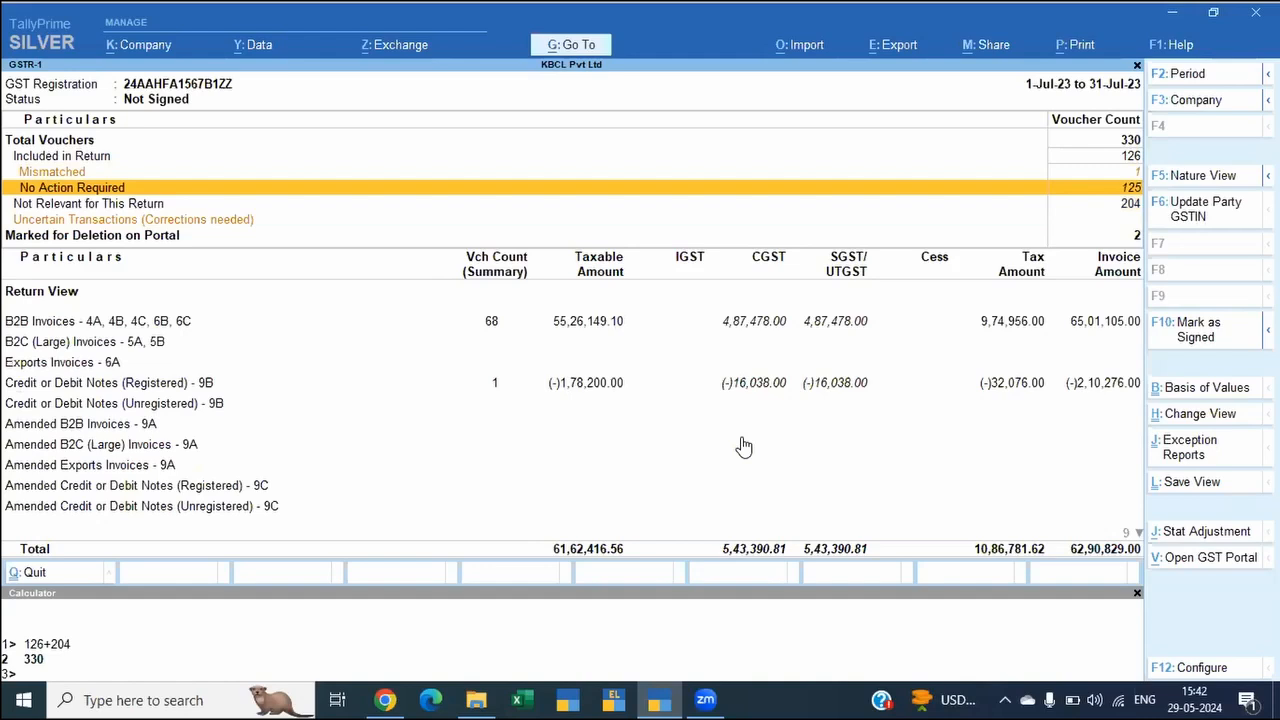
key("Up")
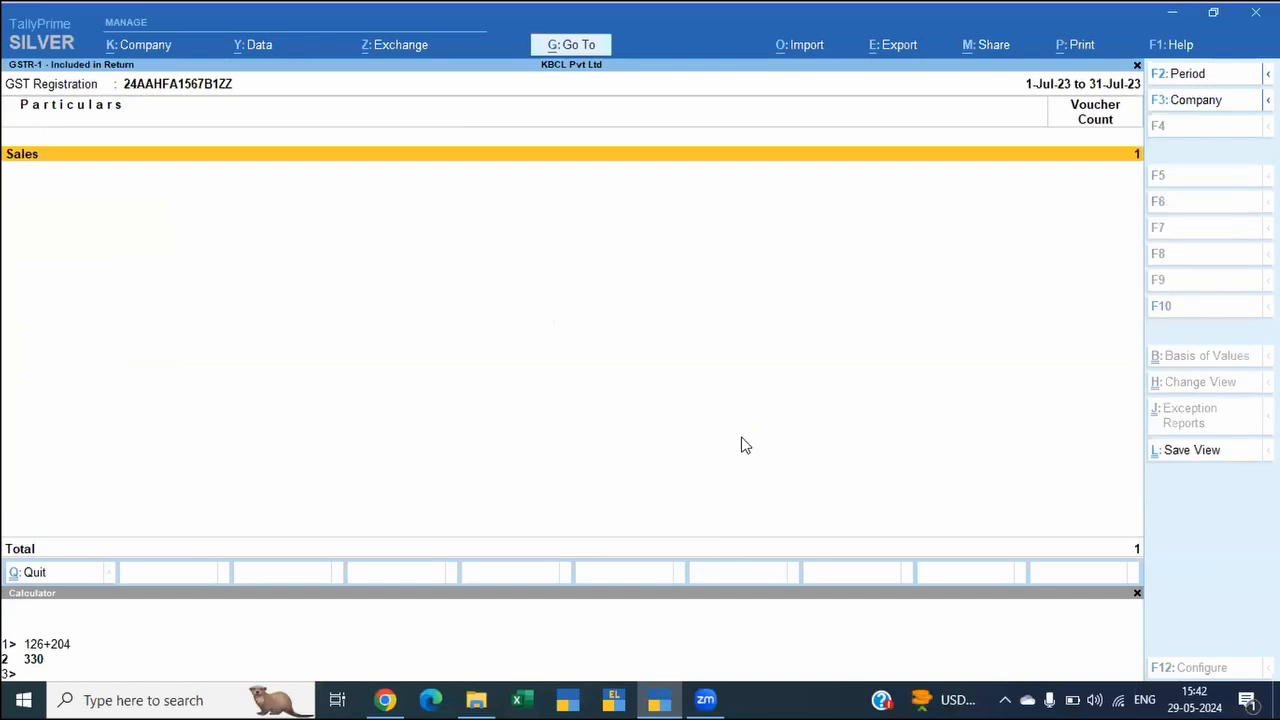
key("Return")
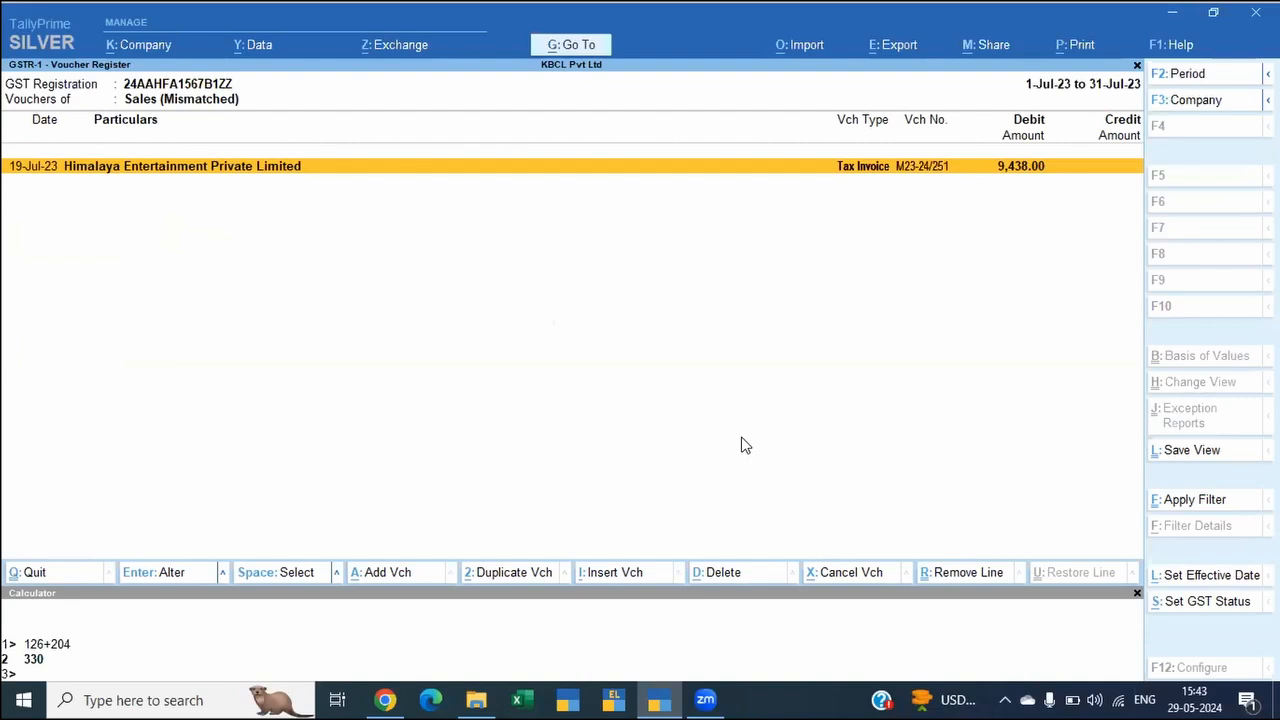
key("alt+s")
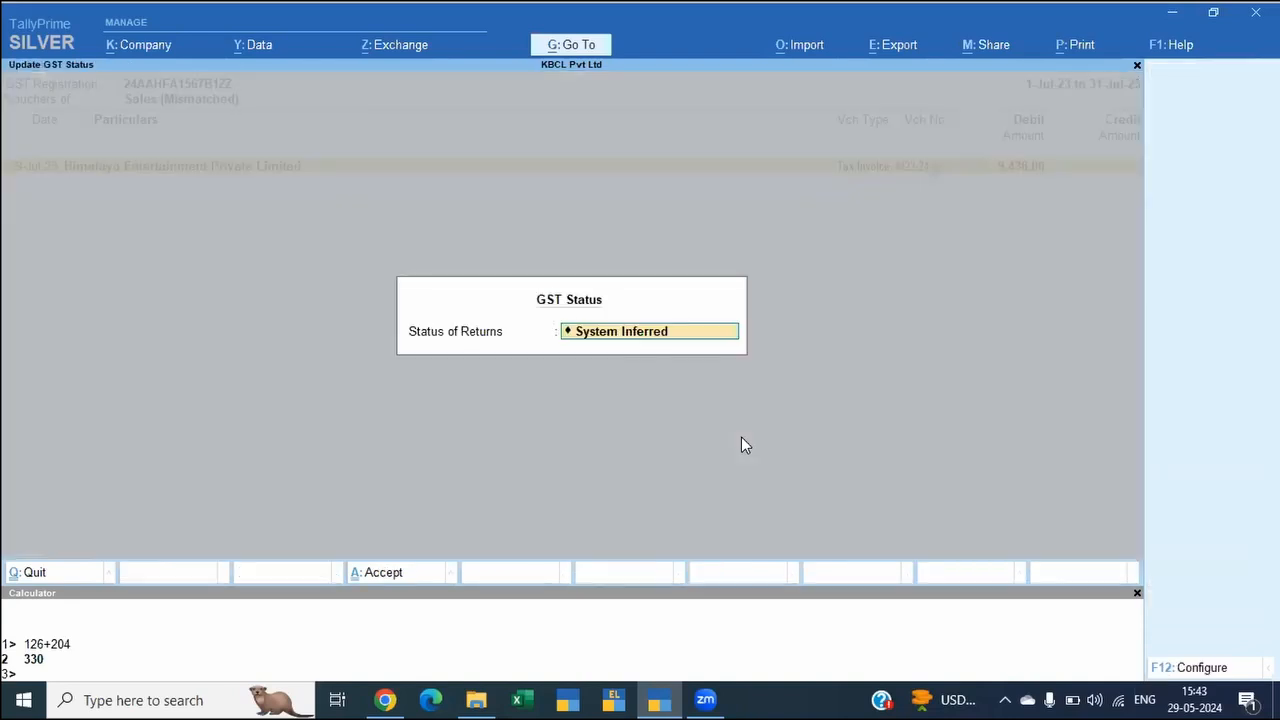
key("Return")
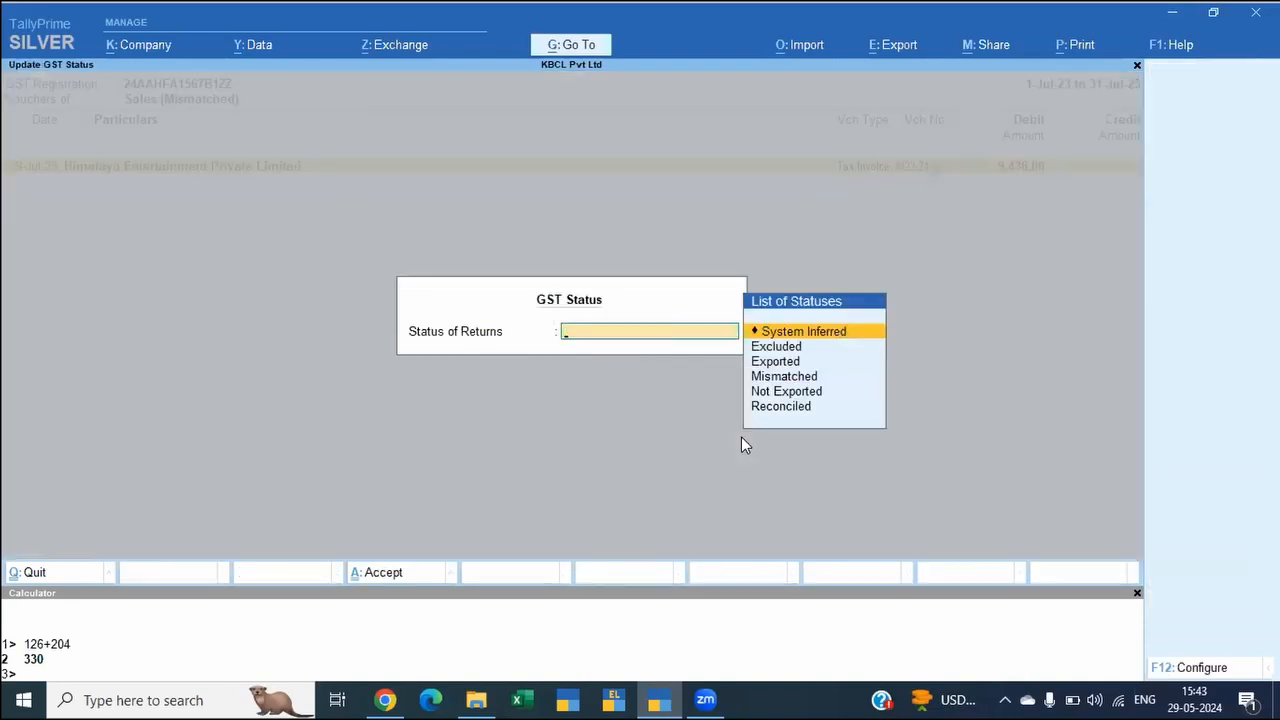
key("Down")
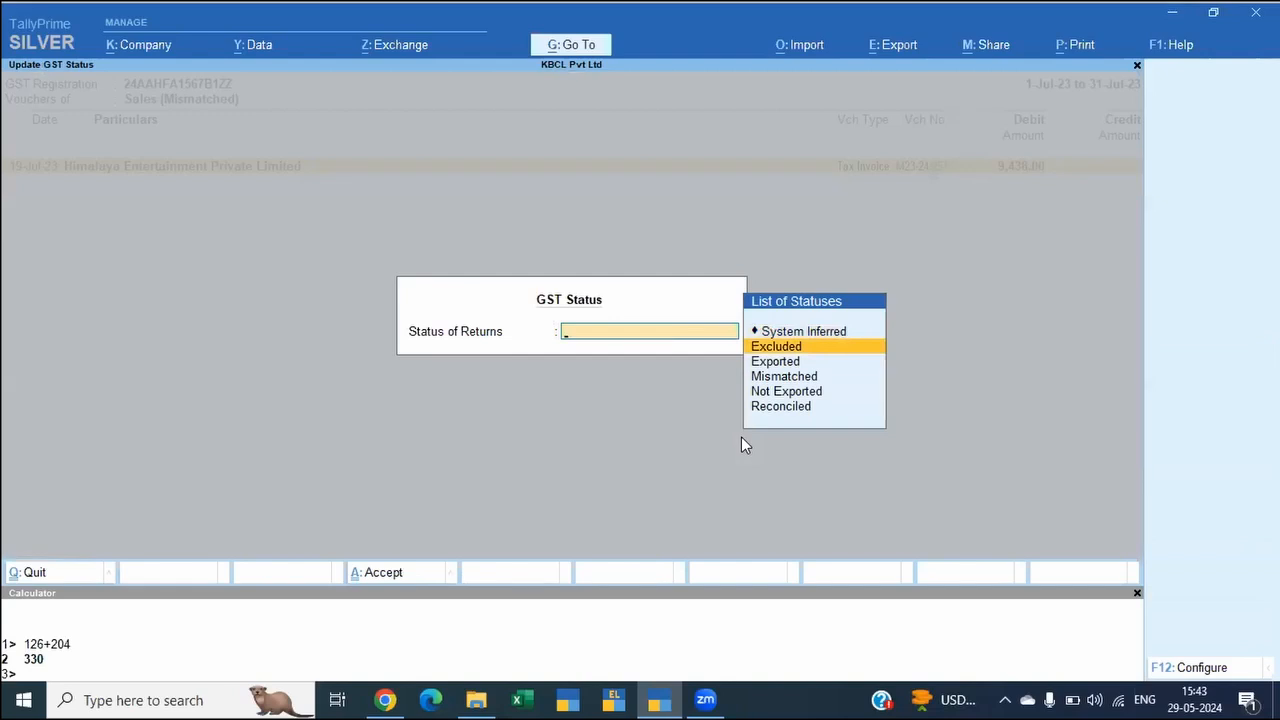
key("Escape")
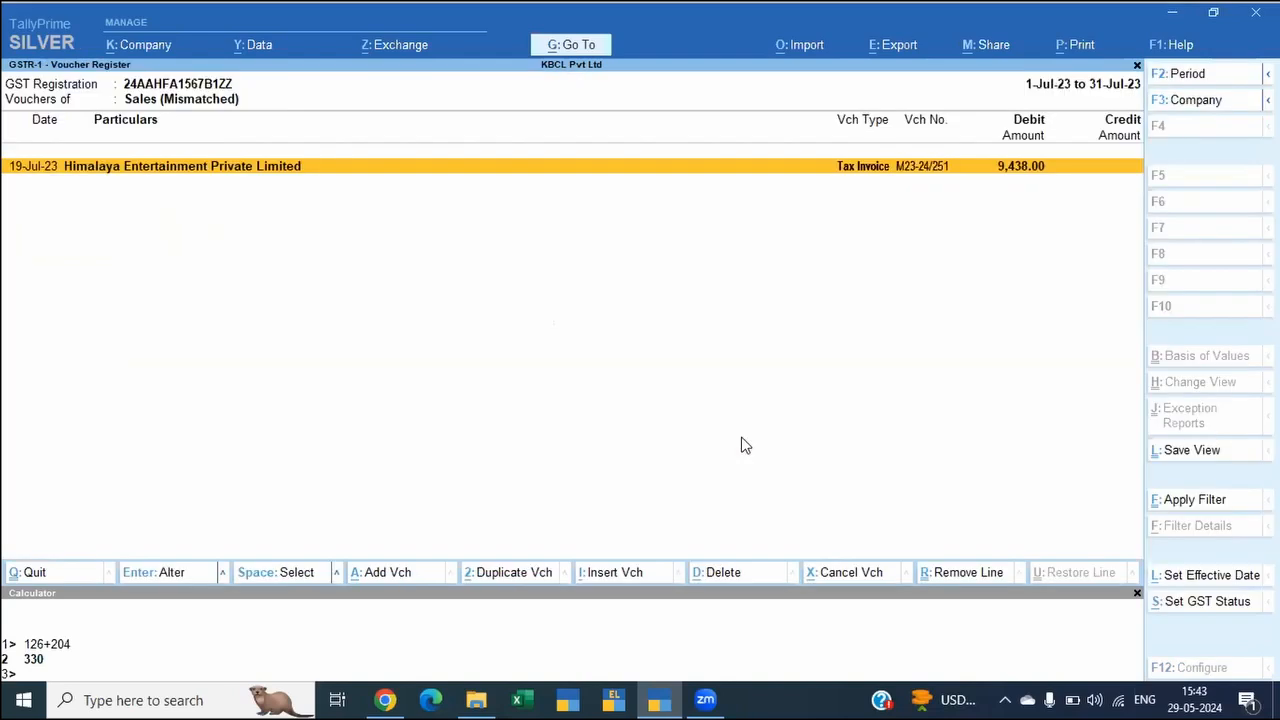
Step: Open the mismatched Himalaya Entertainment invoice, re-save it without changes, and return to the GSTR-1 report
key("Return")
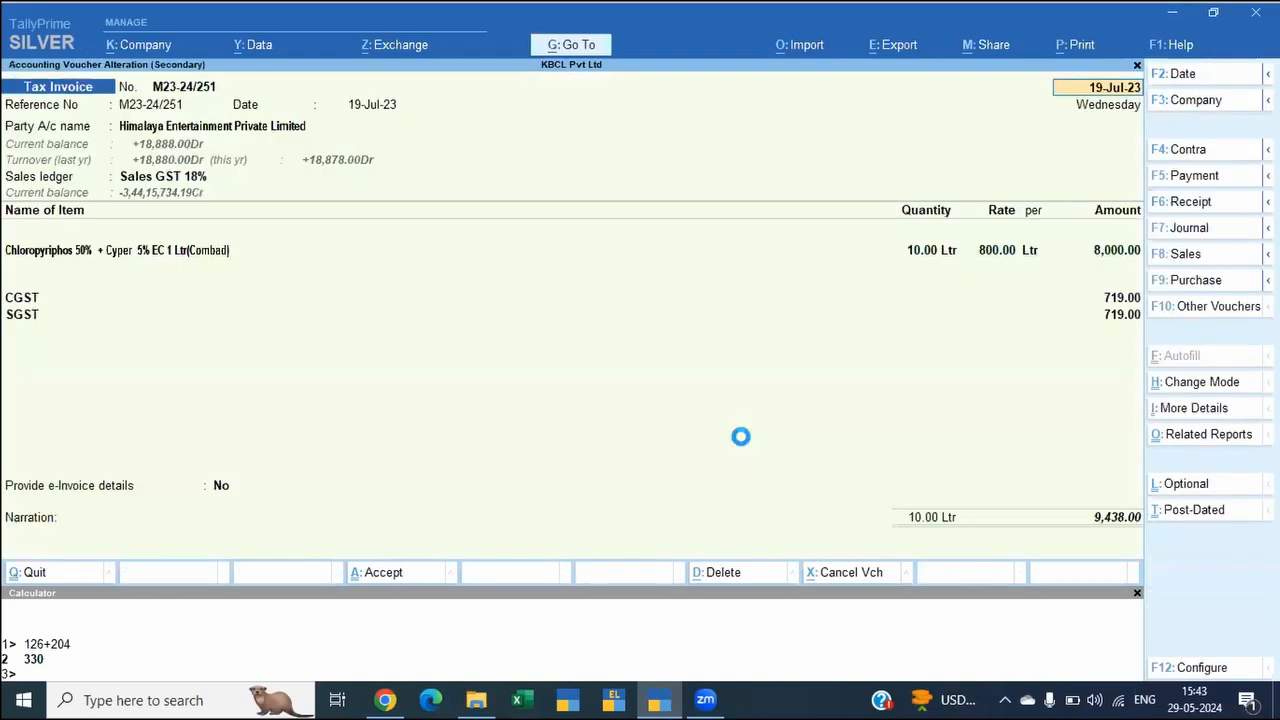
key("ctrl")
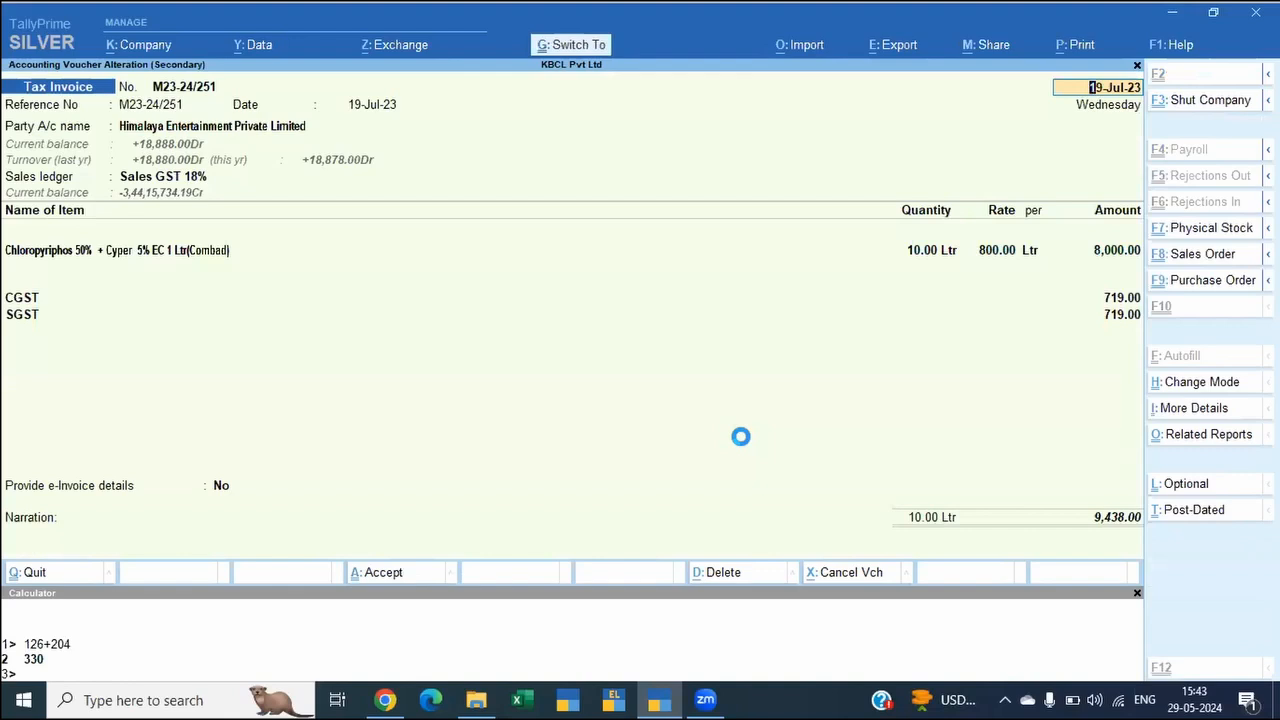
key("ctrl+a")
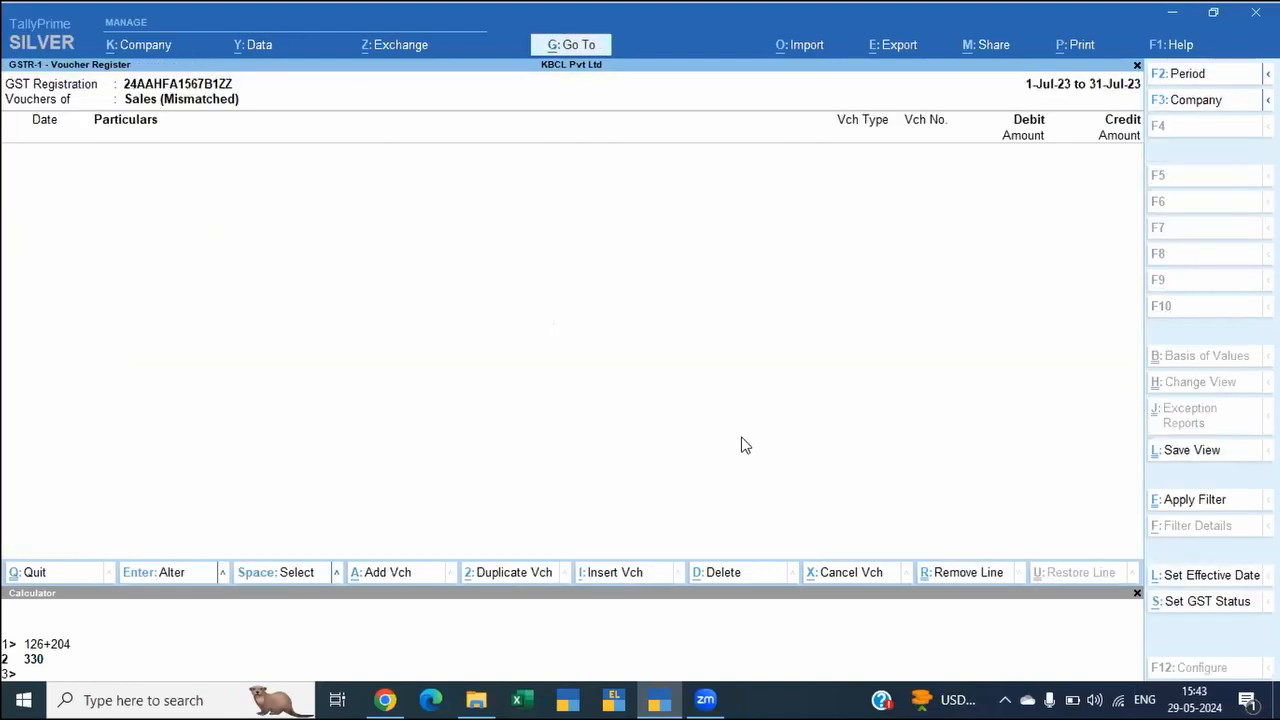
key("Escape")
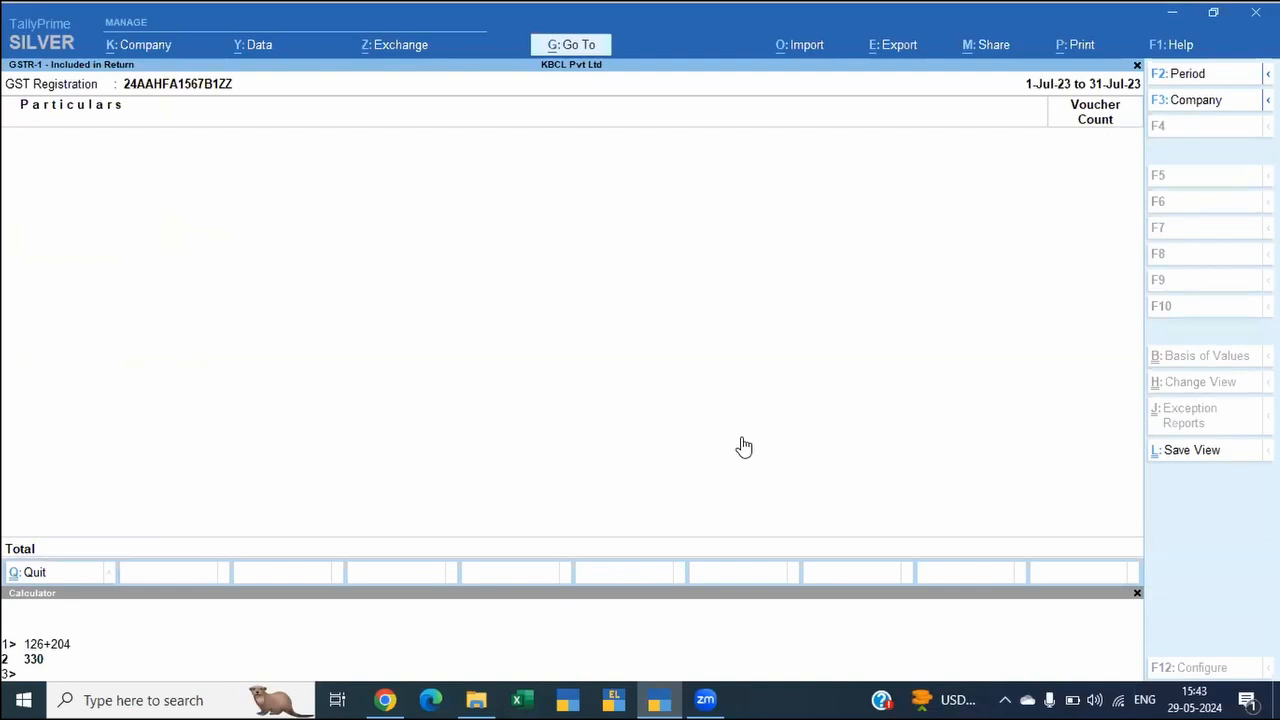
key("Escape")
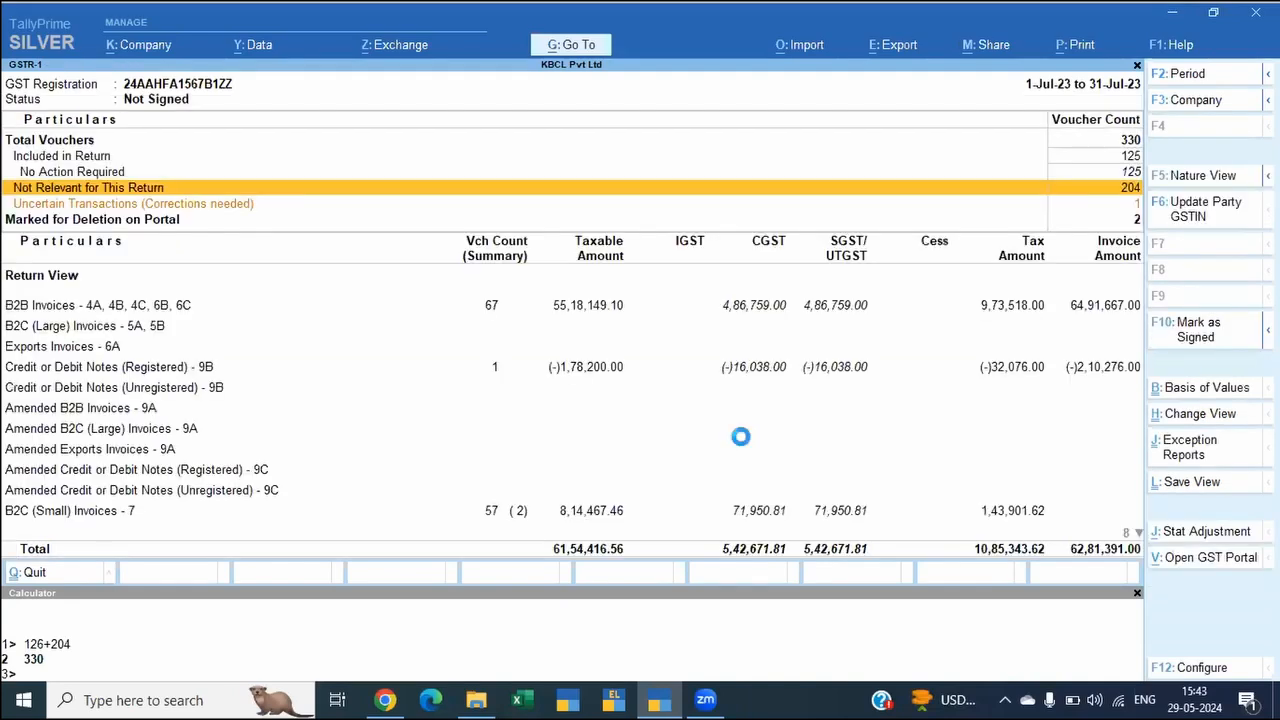
Step: Open the uncertain transactions with an expected versus modified tax amount mismatch and accept the Himalaya Entertainment invoice as is
key("Down")
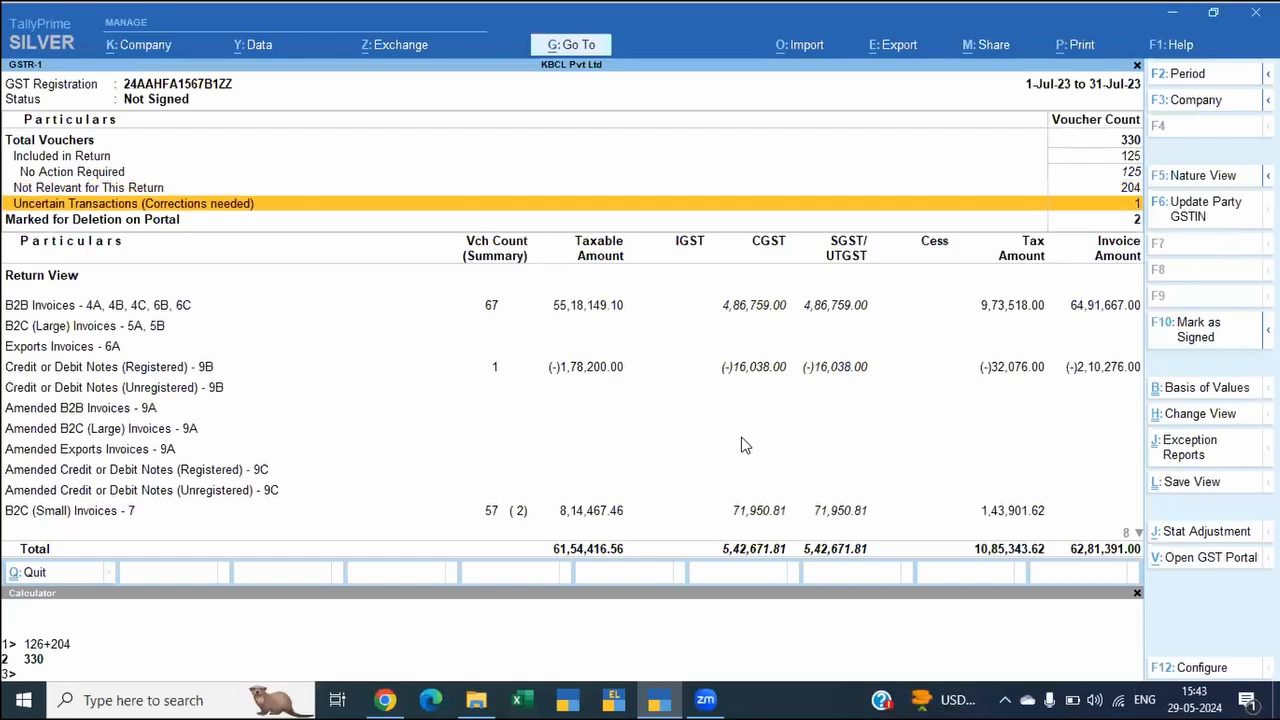
key("Return")
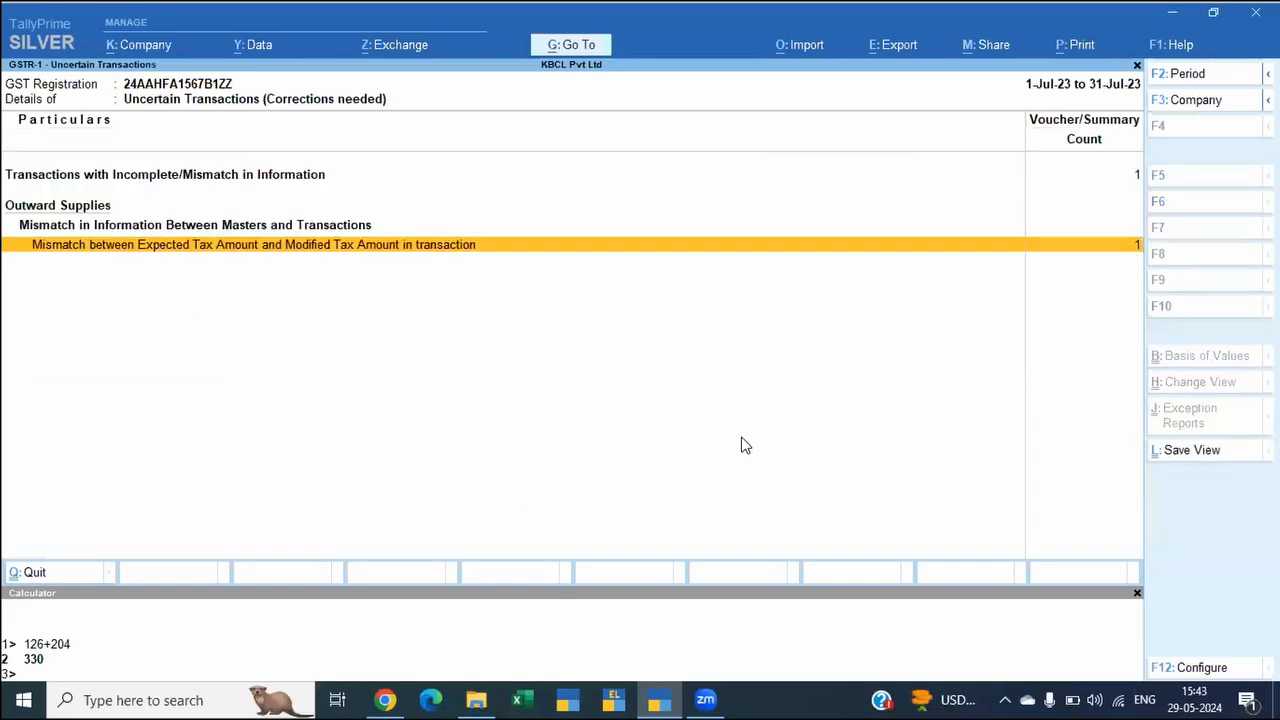
key("Return")
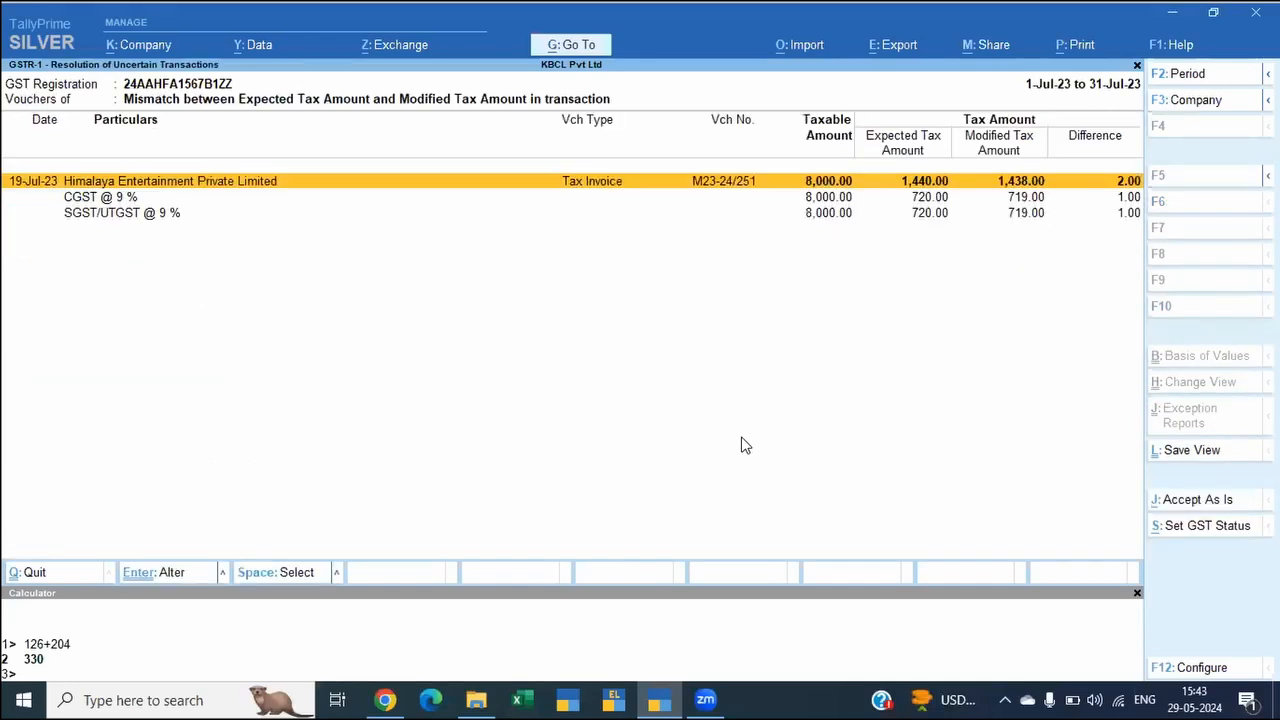
key("alt+j")
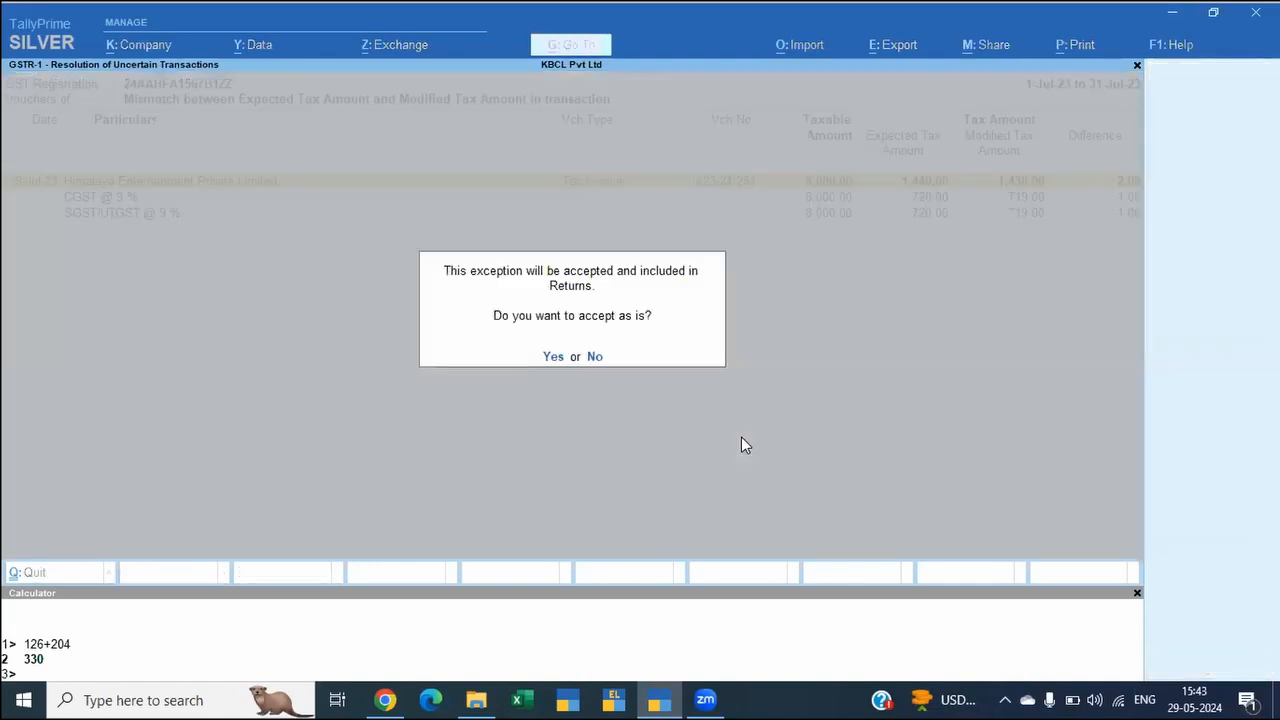
key("y")
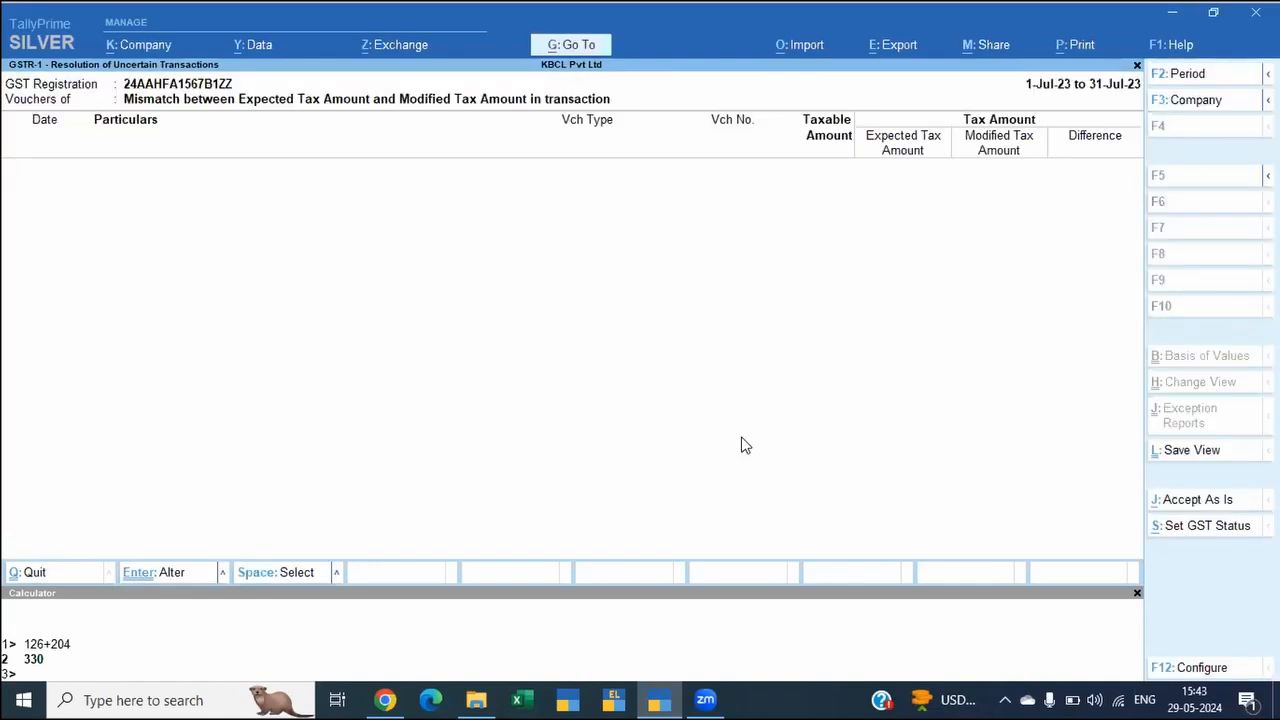
key("Escape")
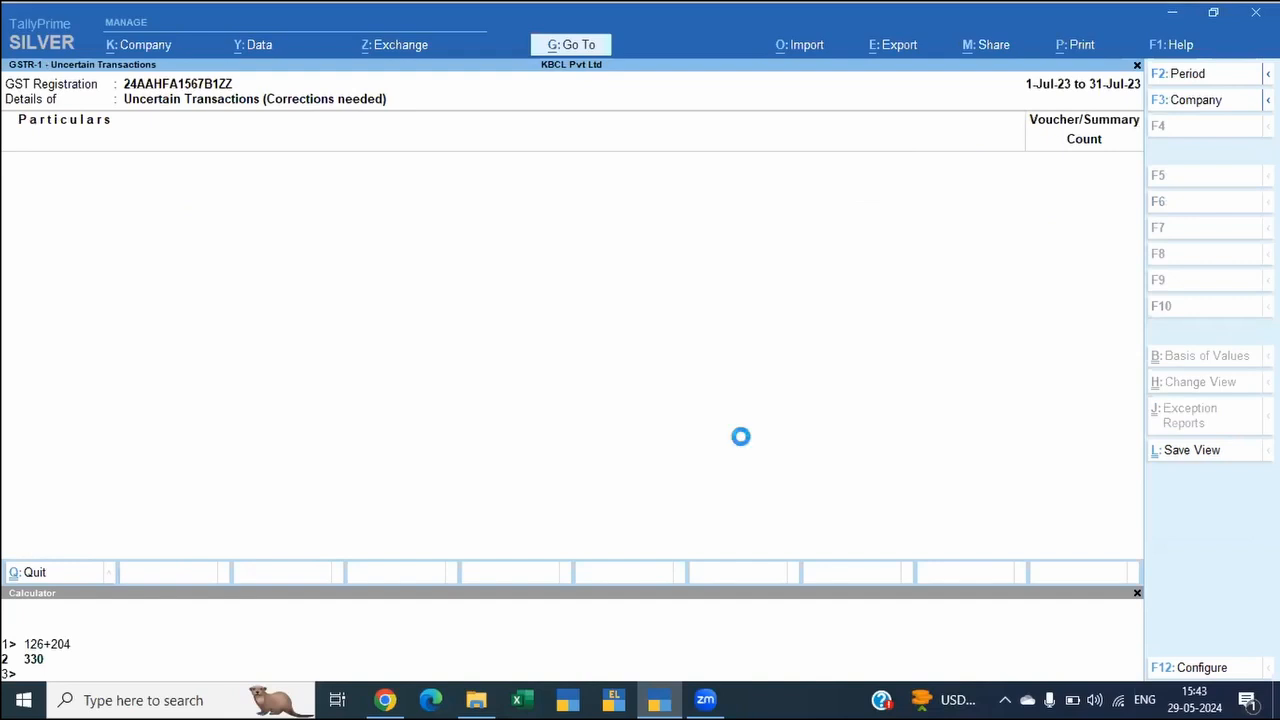
key("Escape")
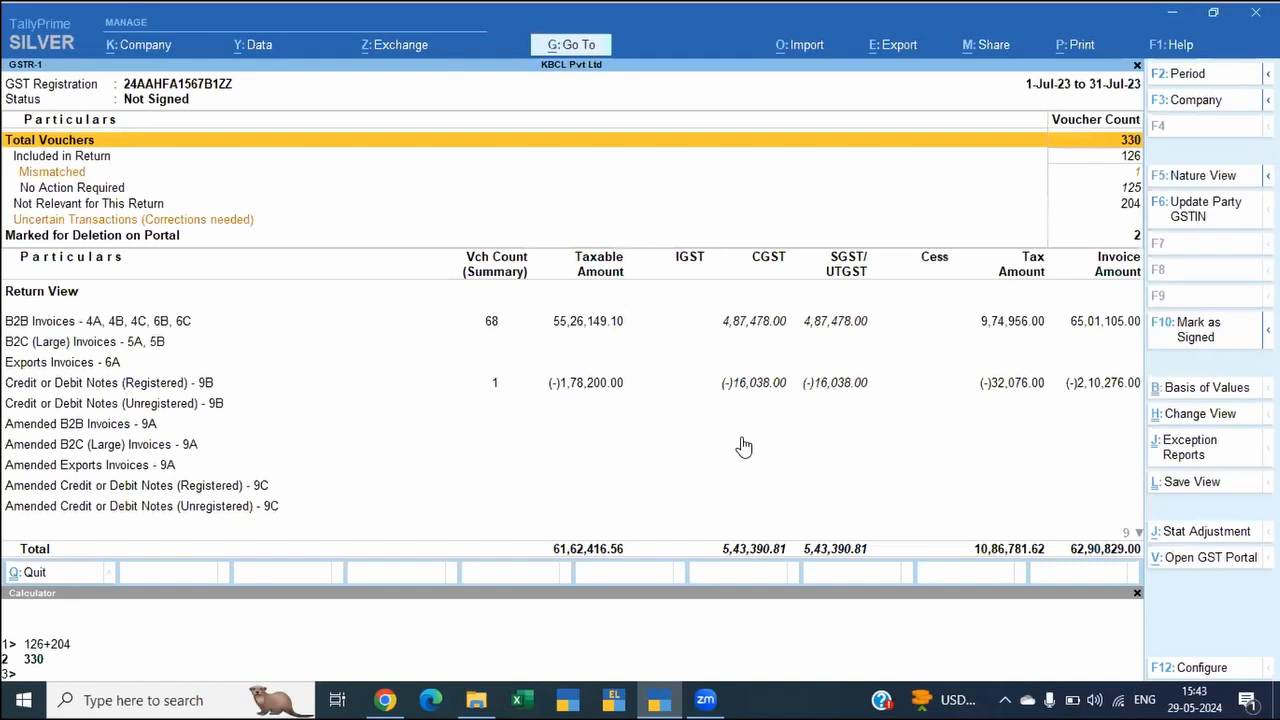
Step: Examine the Mismatched entry and the return view sections of the GSTR-1 report down to the HSN and document summaries
key("Down")
key("Down")
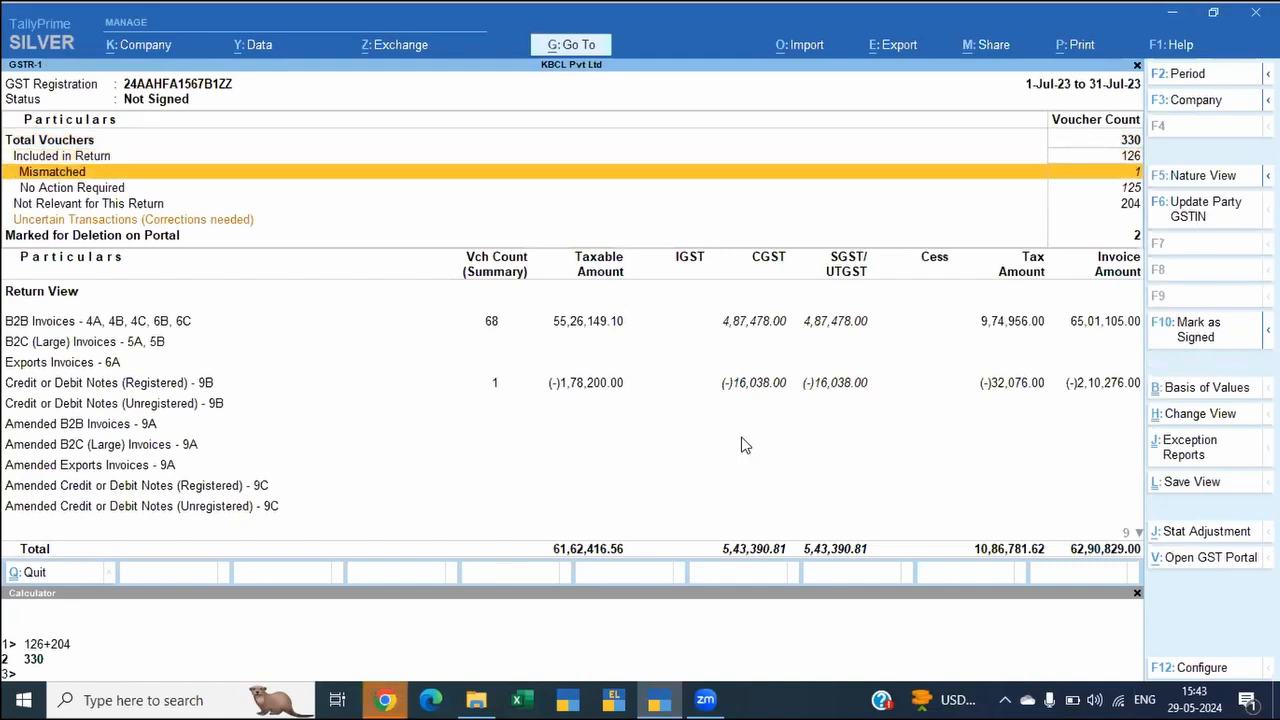
key("Return")
key("Escape")
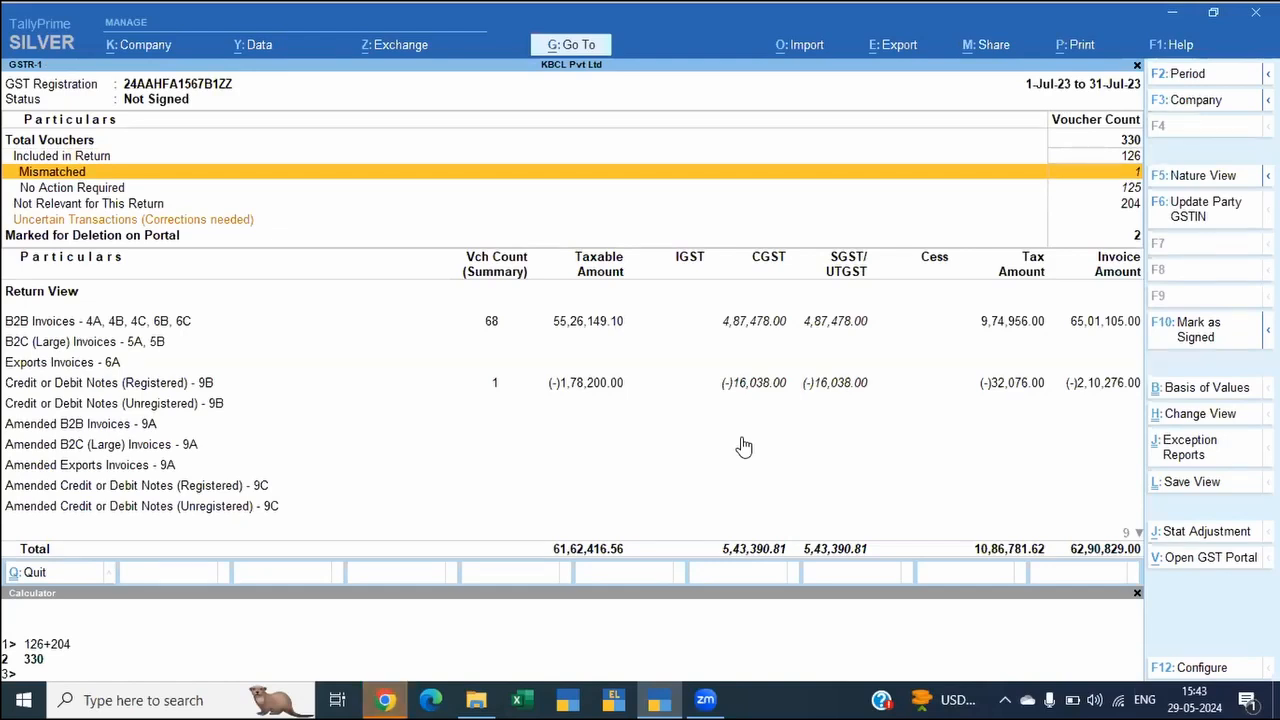
key("Down")
key("Page_Down")
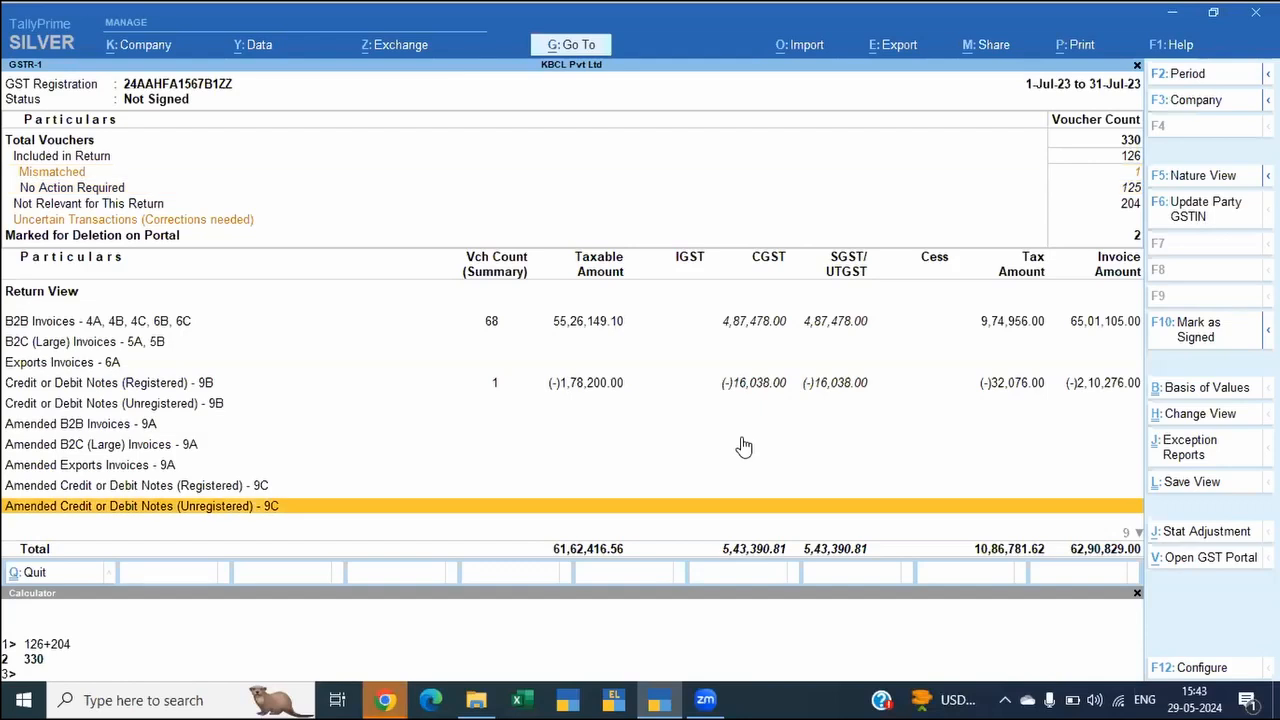
key("Page_Down")
key("Up")
key("Up")
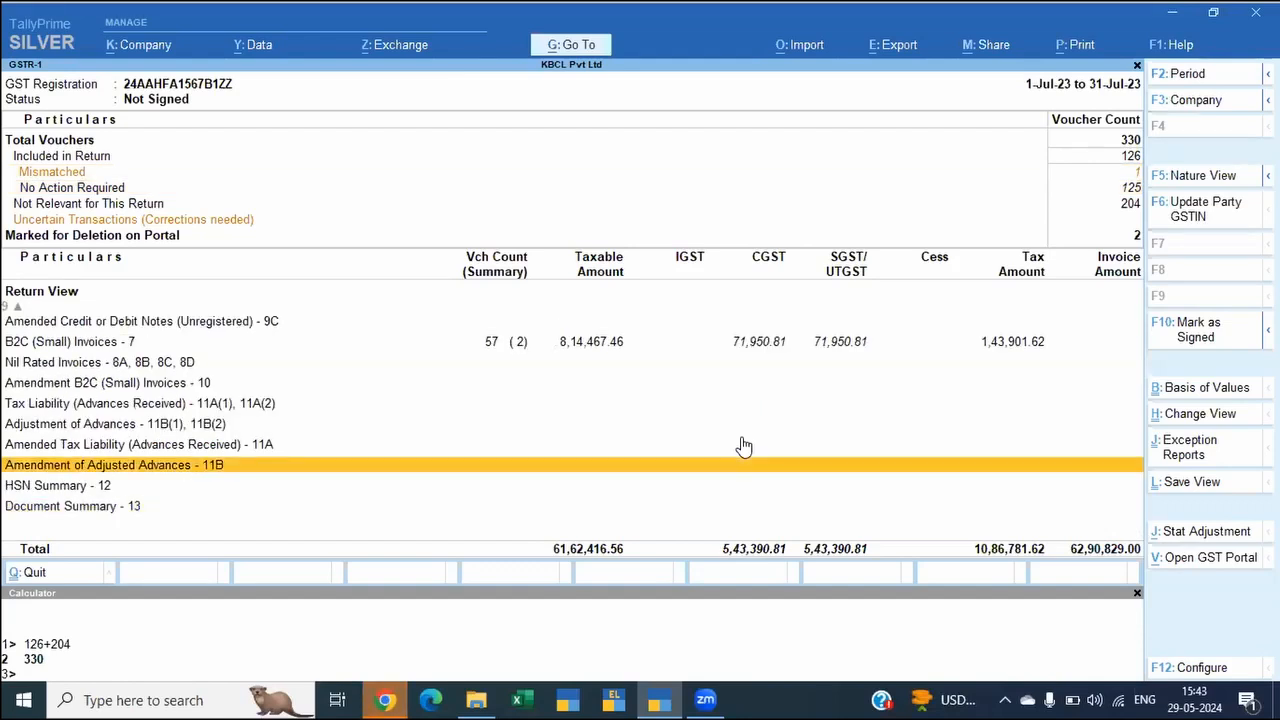
key("Down")
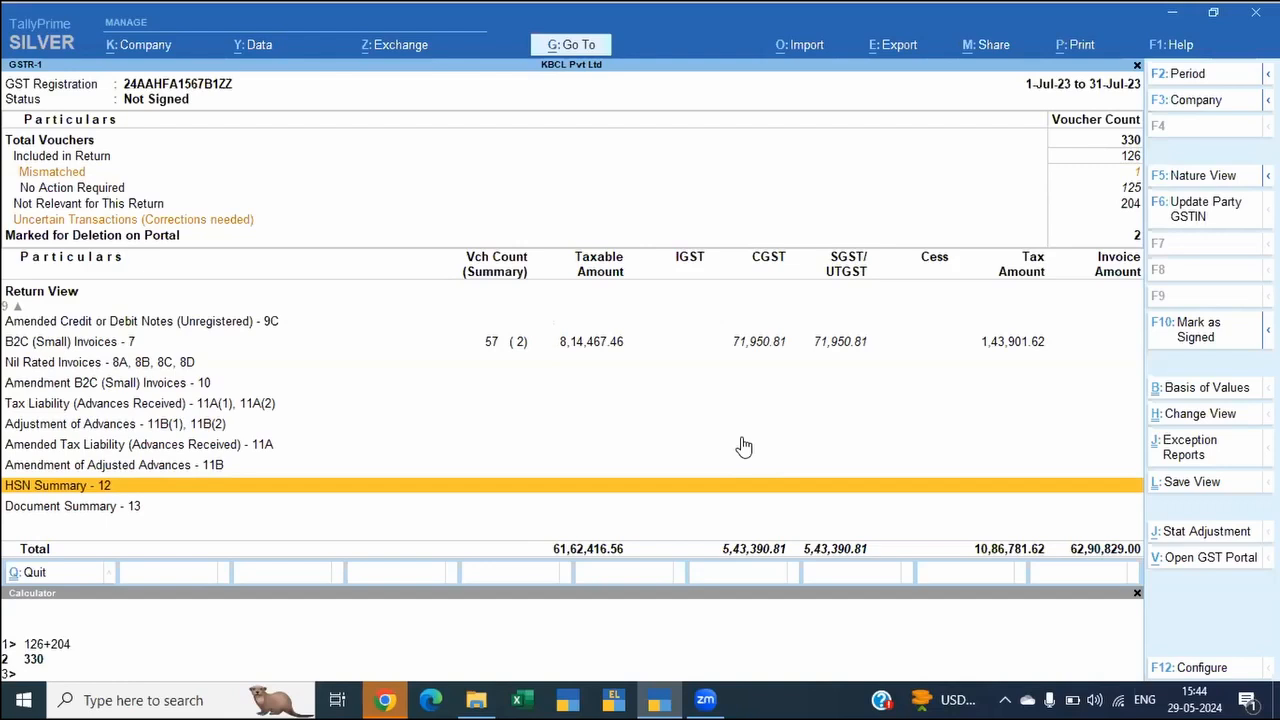
key("Up")
key("Up")
key("Up")
key("Up")
key("Up")
key("Up")
key("Up")
key("Up")
key("Up")
key("Up")
key("Up")
key("Up")
key("Up")
key("Up")
key("Up")
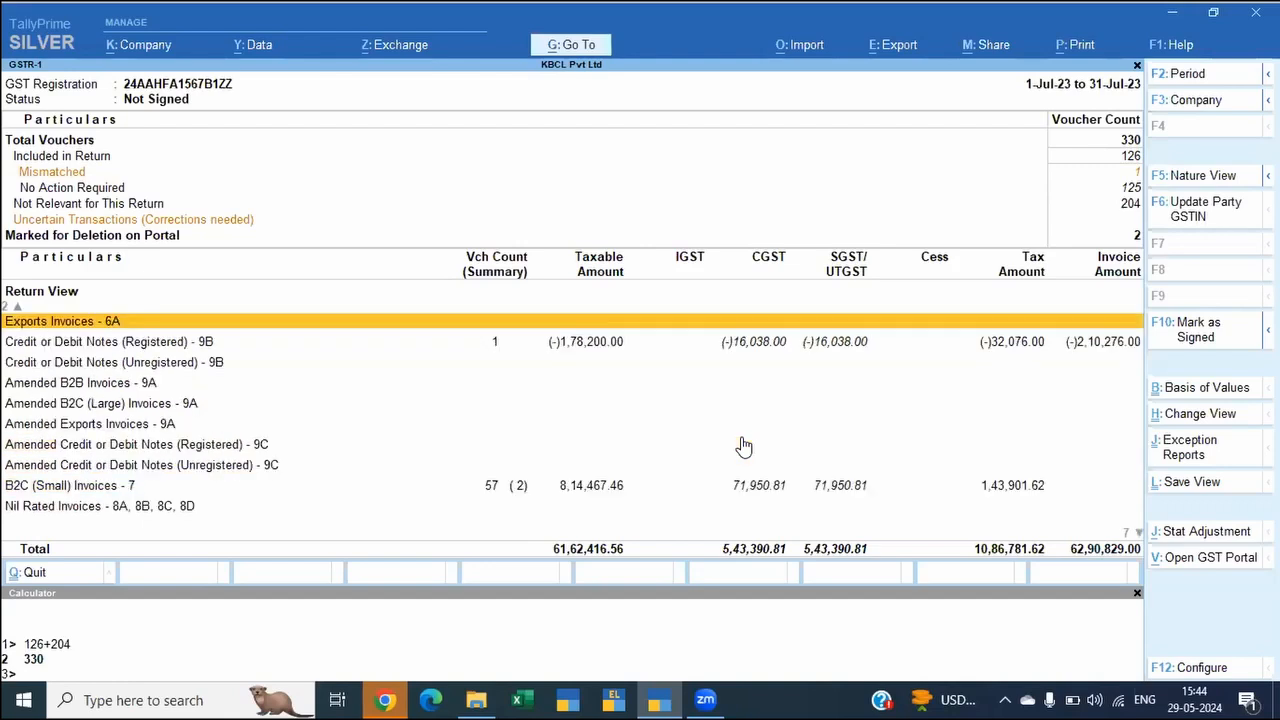
Step: Open the Transactions Accepted as Valid exception report and its vouchers with mismatched expected and modified tax amounts
key("Up")
key("Up")
key("Up")
key("Up")
key("Up")
key("Up")
key("Up")
key("Up")
key("Up")
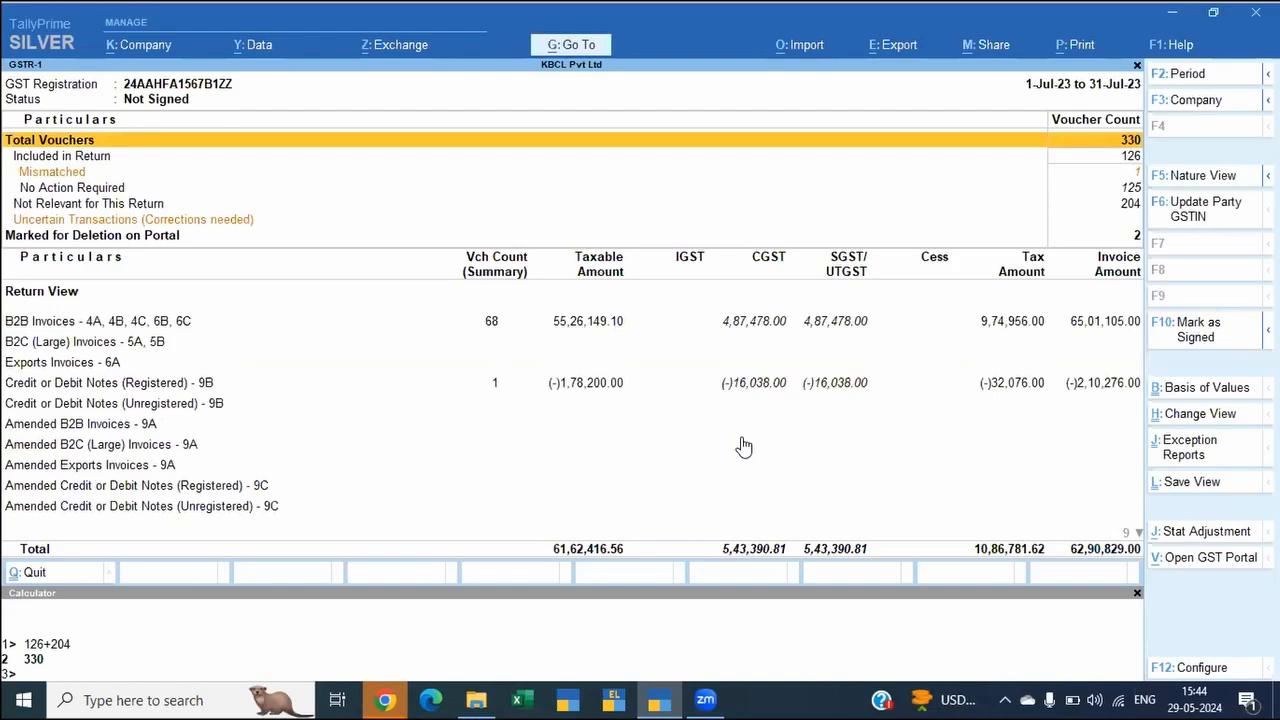
key("Down")
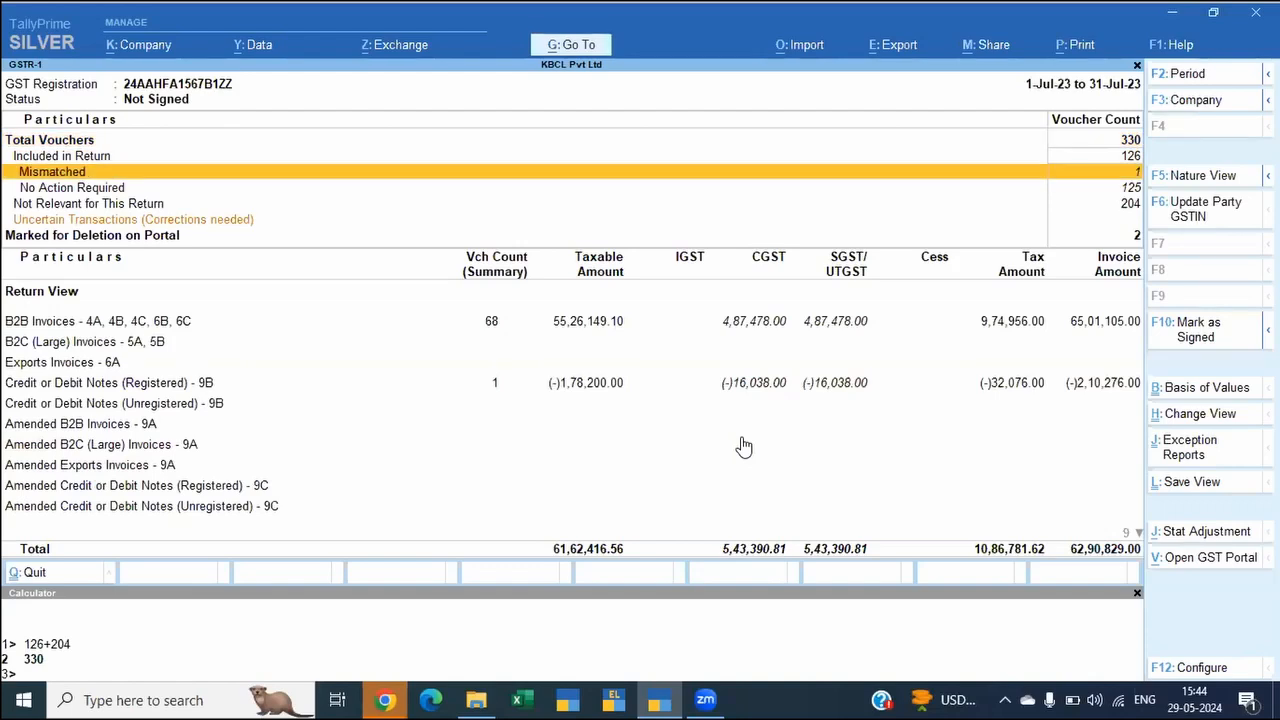
left_click(1190, 447)
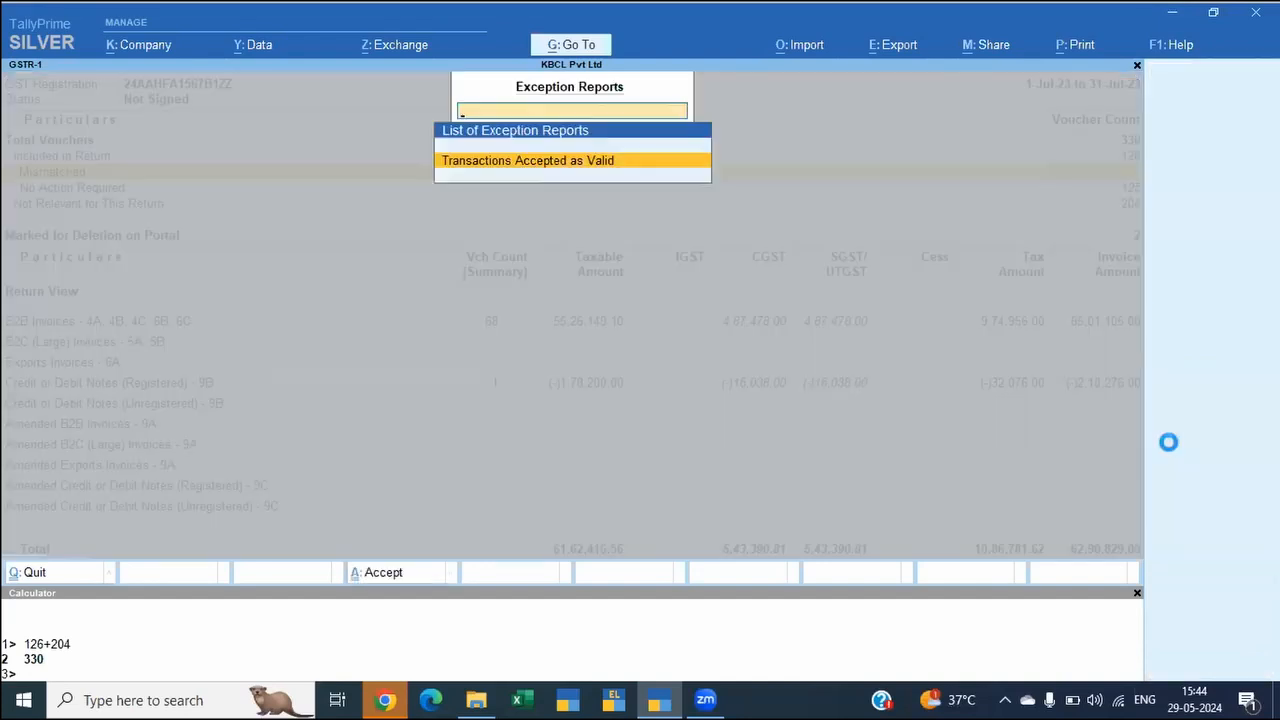
key("Return")
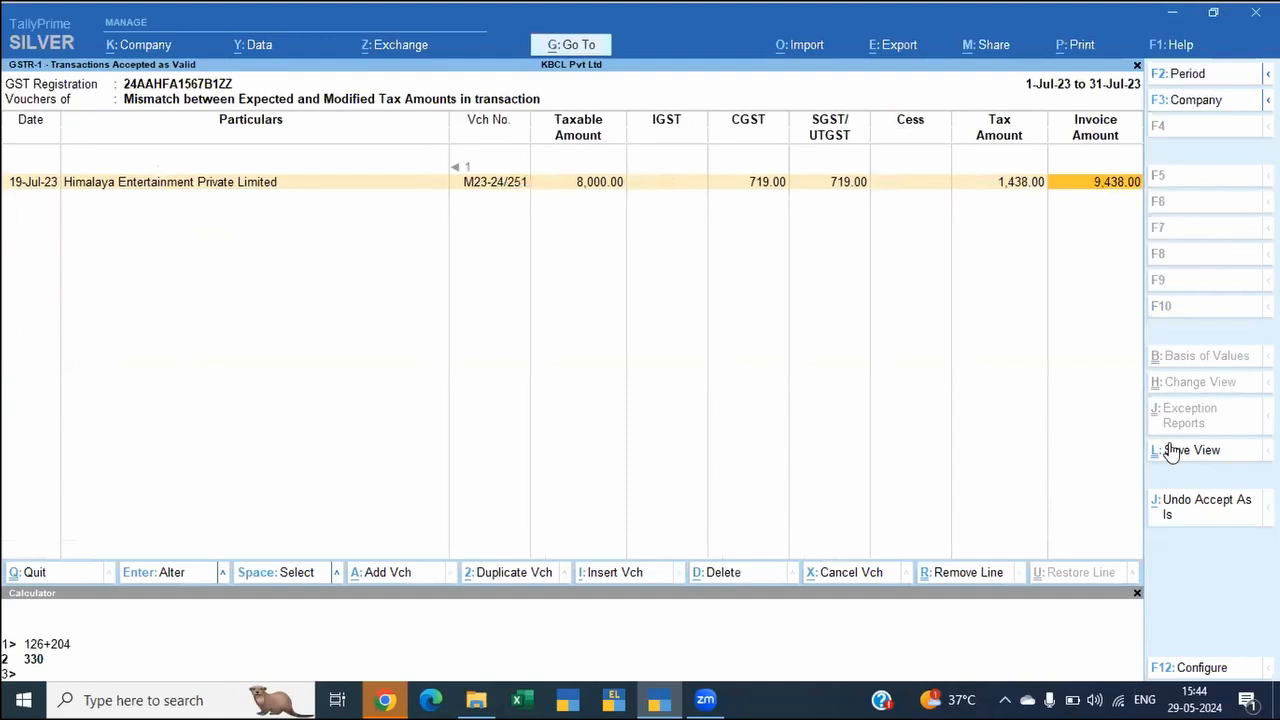
Step: Examine the tax and invoice amount columns of the accepted Himalaya Entertainment invoice
key("Left")
key("Left")
key("Left")
key("Left")
key("Left")
key("Left")
key("Left")
key("Left")
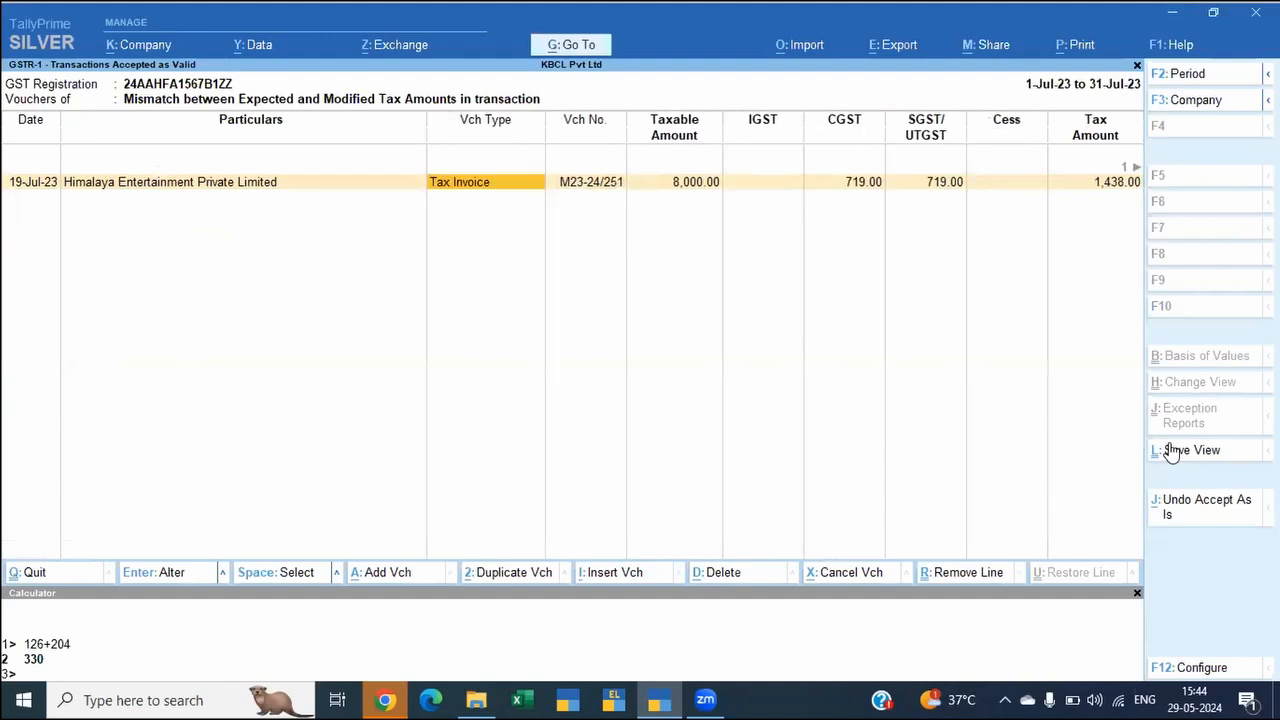
key("Right")
key("Right")
key("Right")
key("Right")
key("Right")
key("Right")
key("Right")
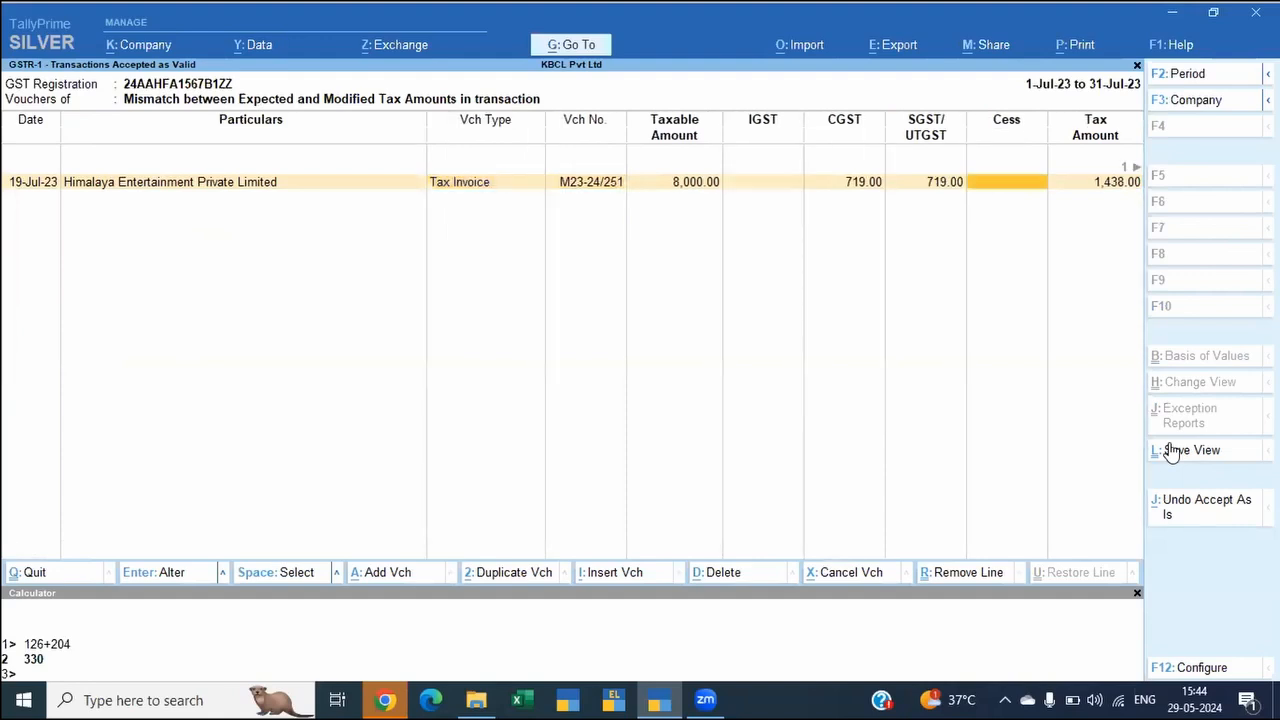
key("Right")
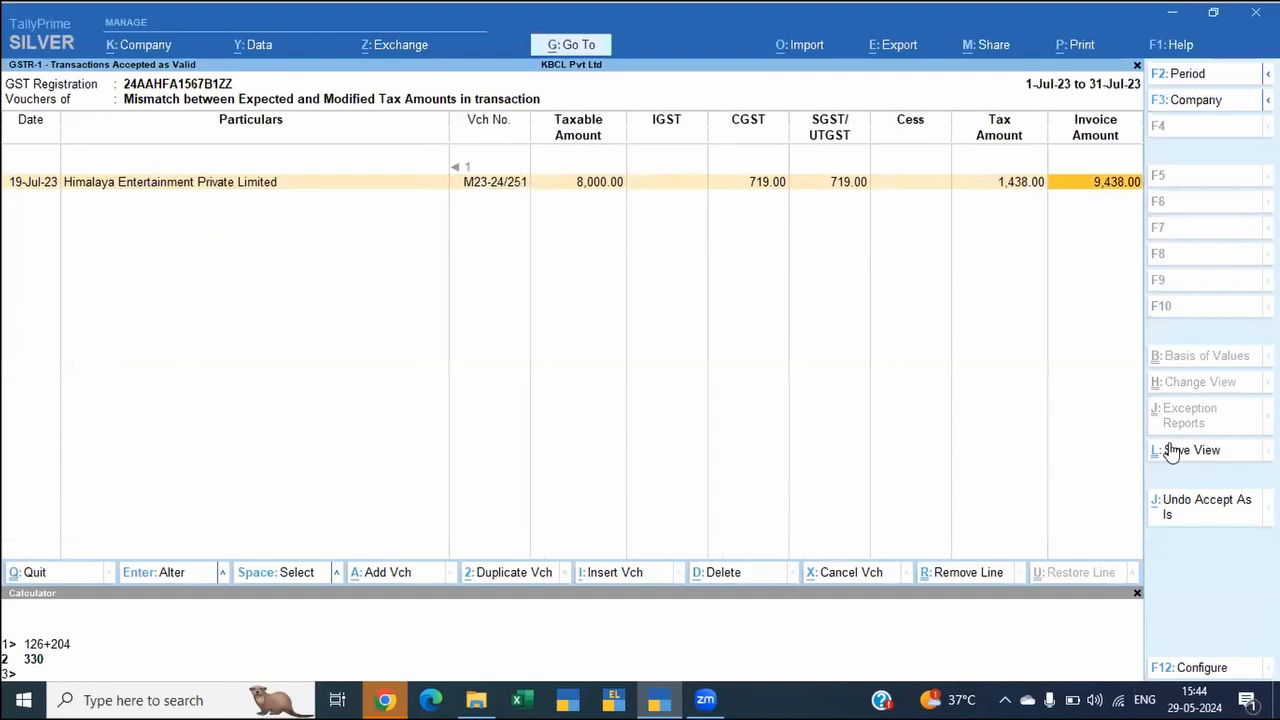
key("Escape")
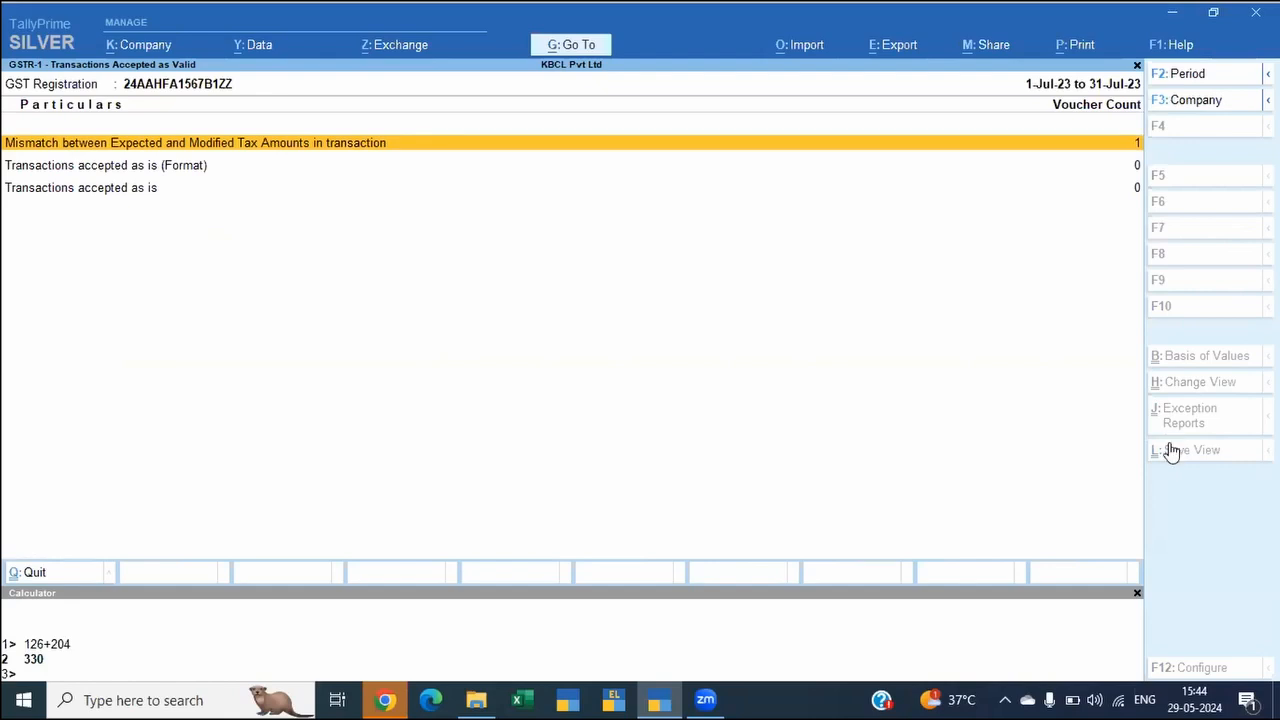
Step: Undo Accept As Is for the Himalaya Entertainment invoice and return to the GSTR-1 report
key("Return")
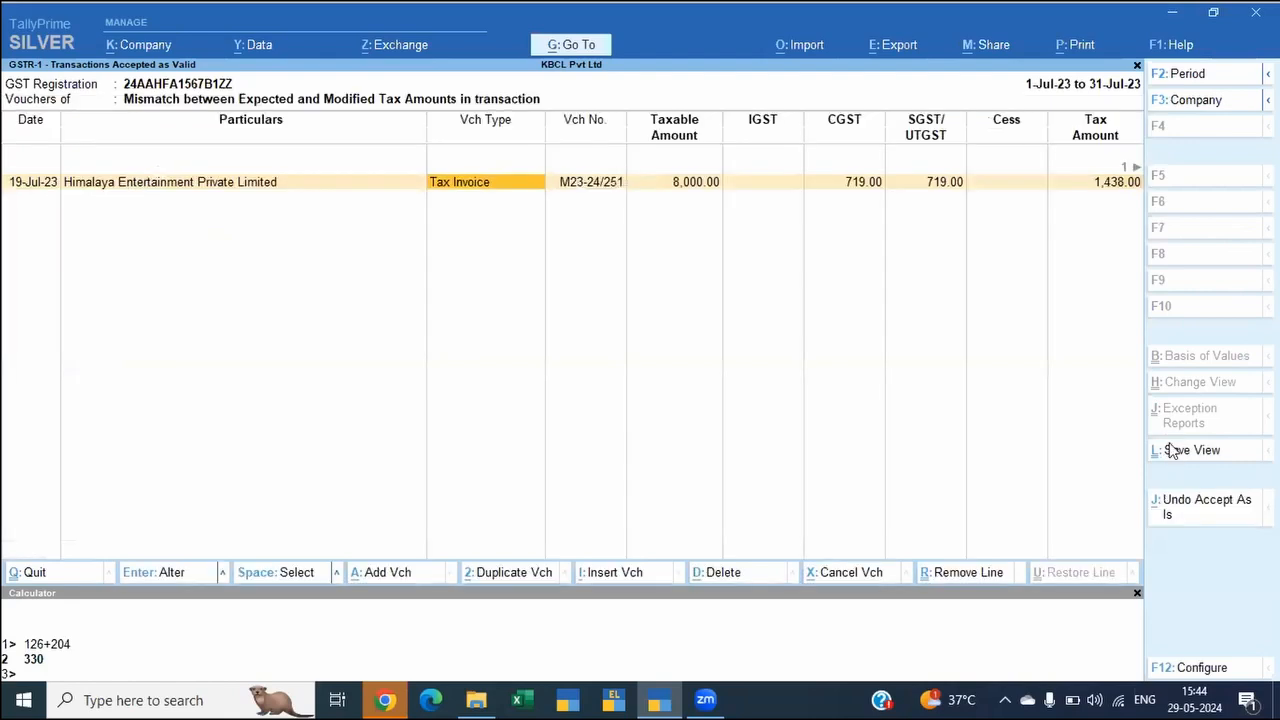
key("alt+j")
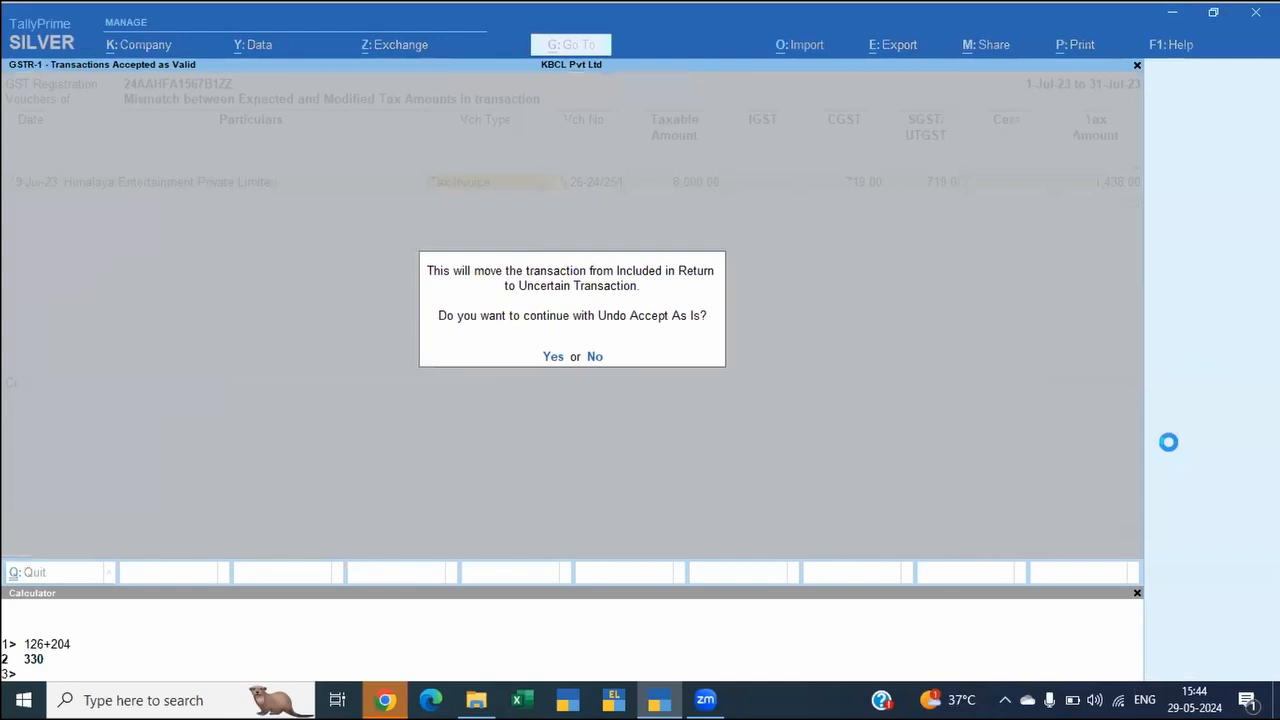
key("y")
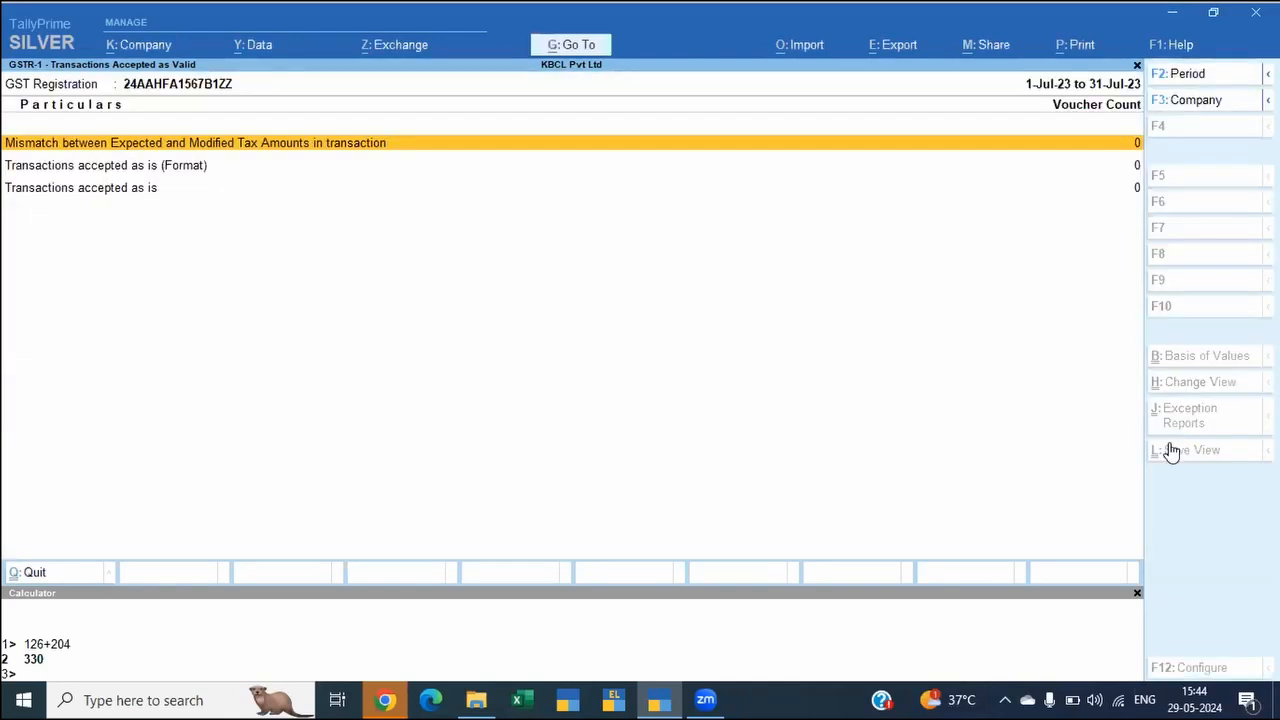
key("Escape")
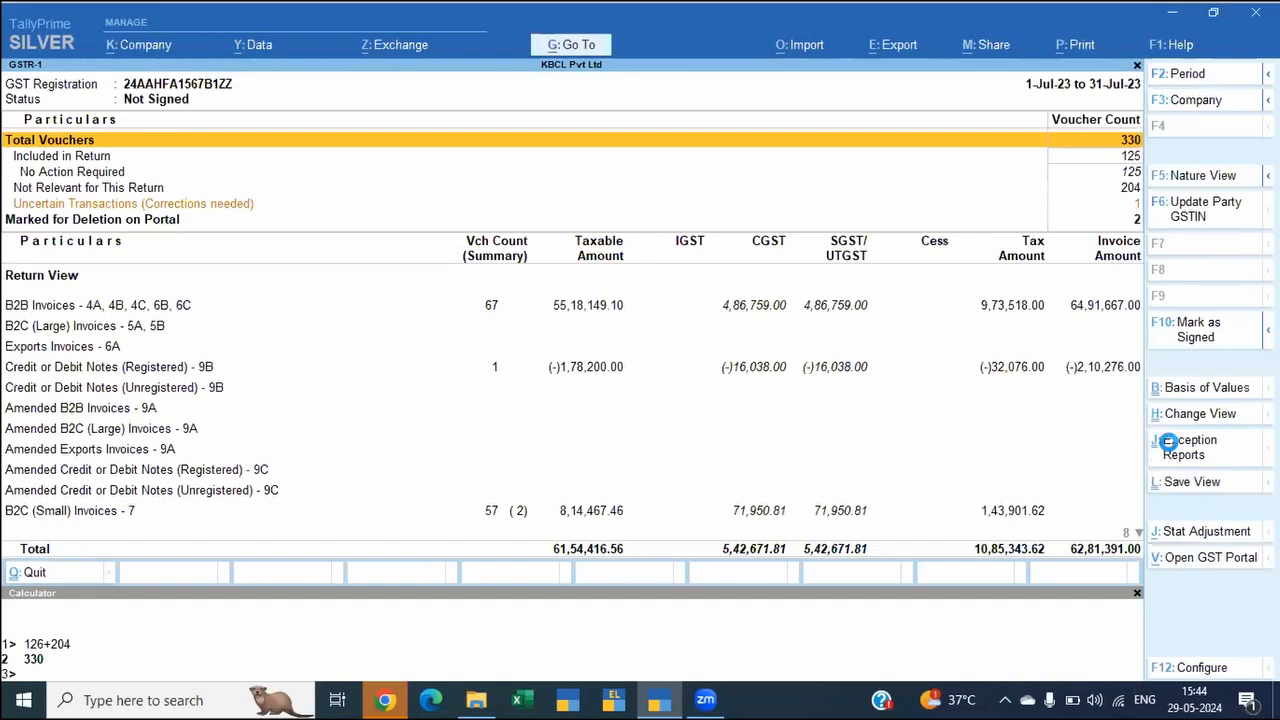
Step: Open the Himalaya Entertainment invoice for alteration from the uncertain transactions with incomplete or mismatched information
key("Down")
key("Down")
key("Down")
key("Down")
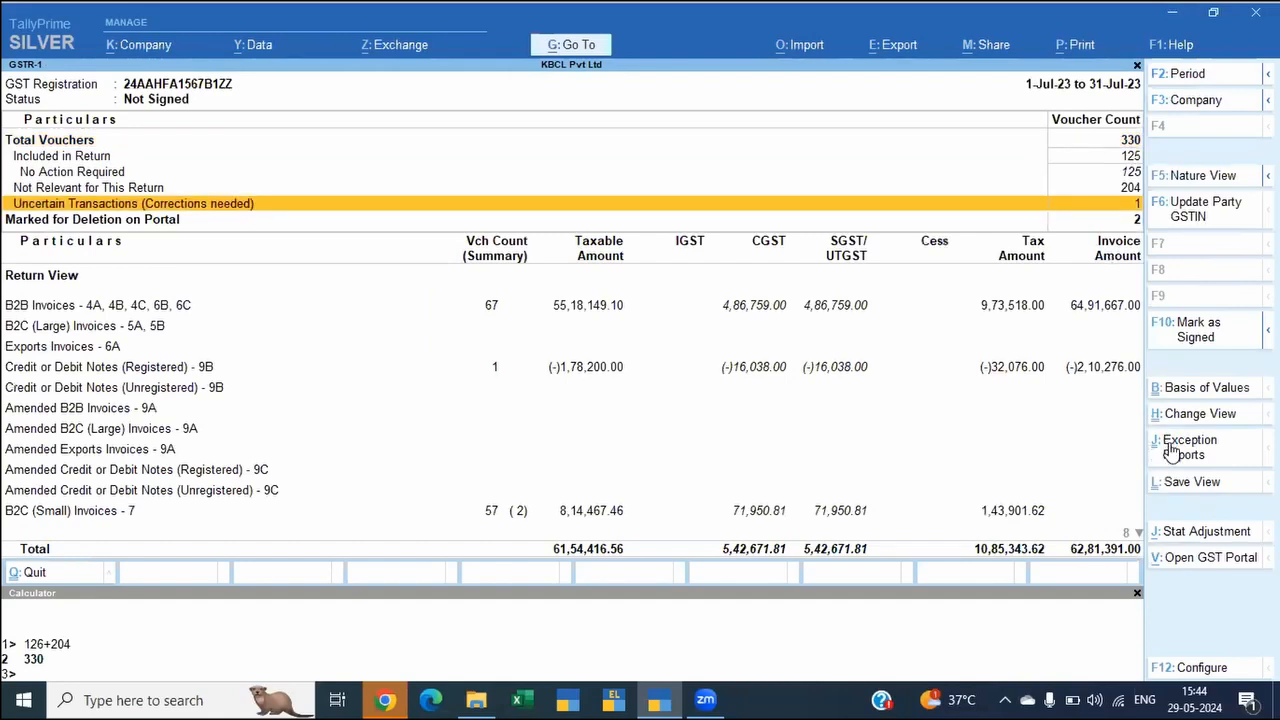
key("Return")
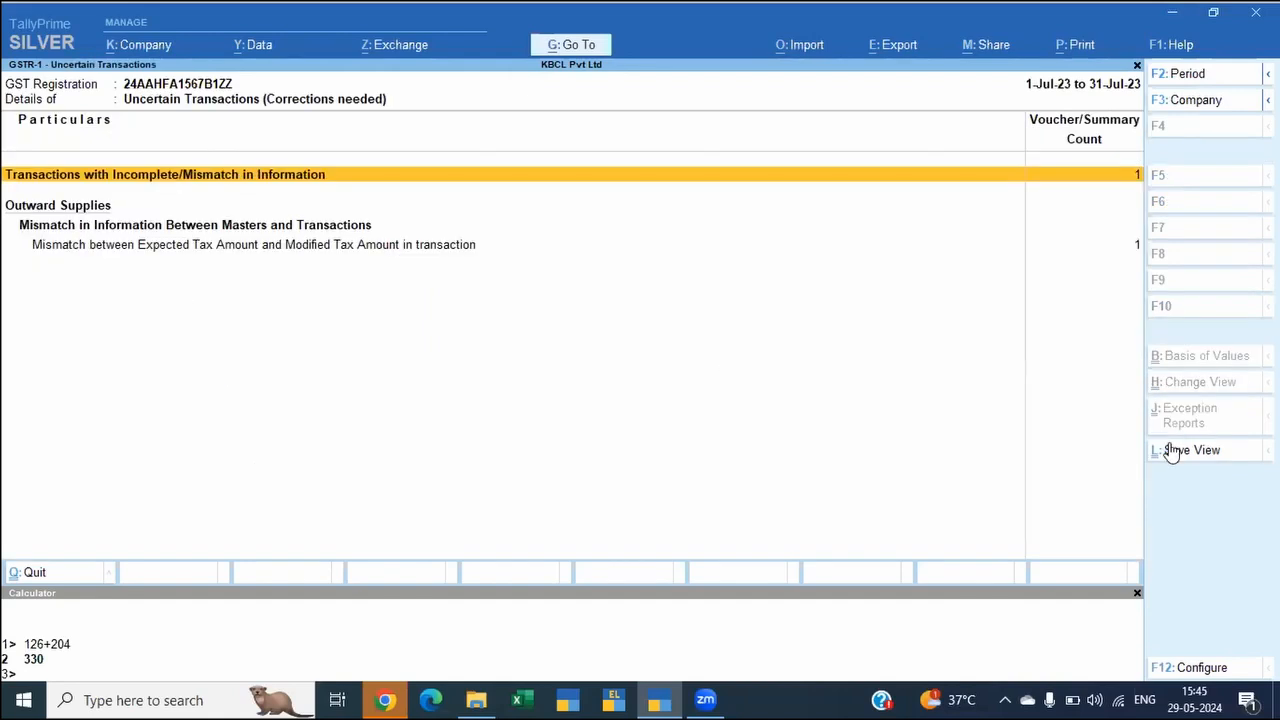
key("Return")
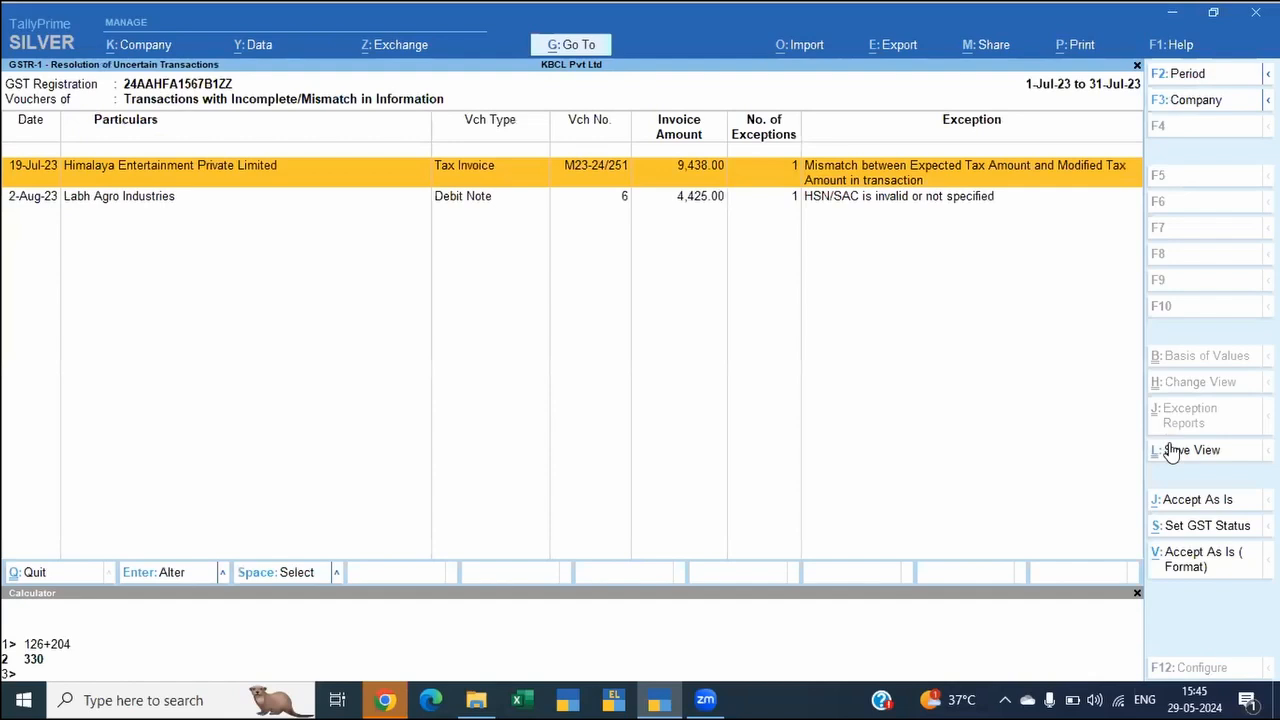
key("Return")
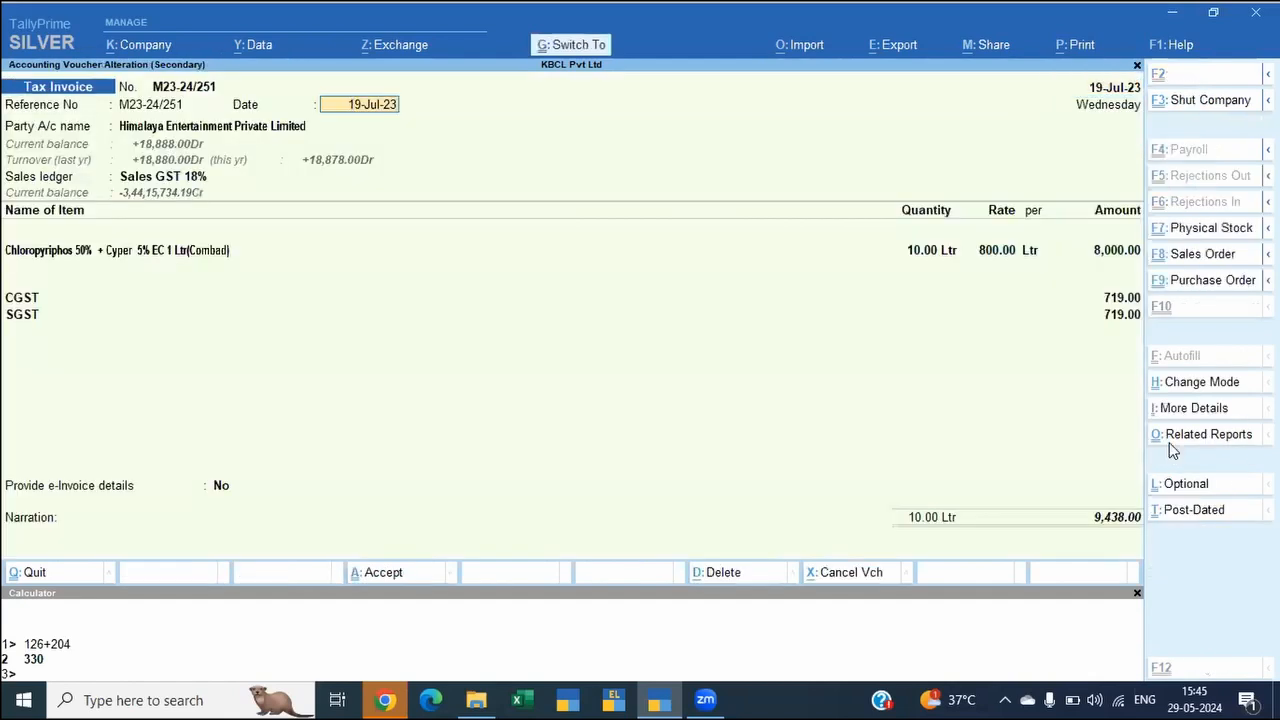
Step: Set both CGST and SGST on the Himalaya Entertainment invoice to 720, save it, and return to the GSTR-1 report
key("Up")
key("Up")
key("Up")
key("Up")
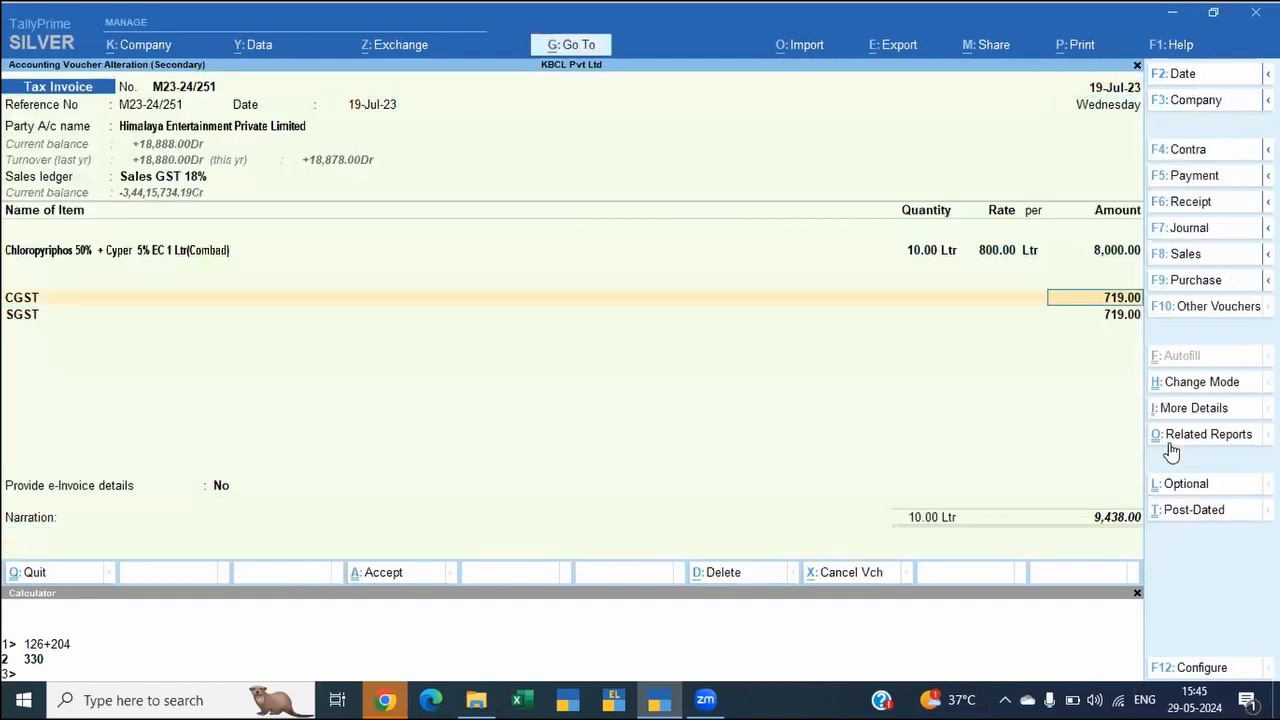
type("720")
key("Return")
key("Return")
type("720")
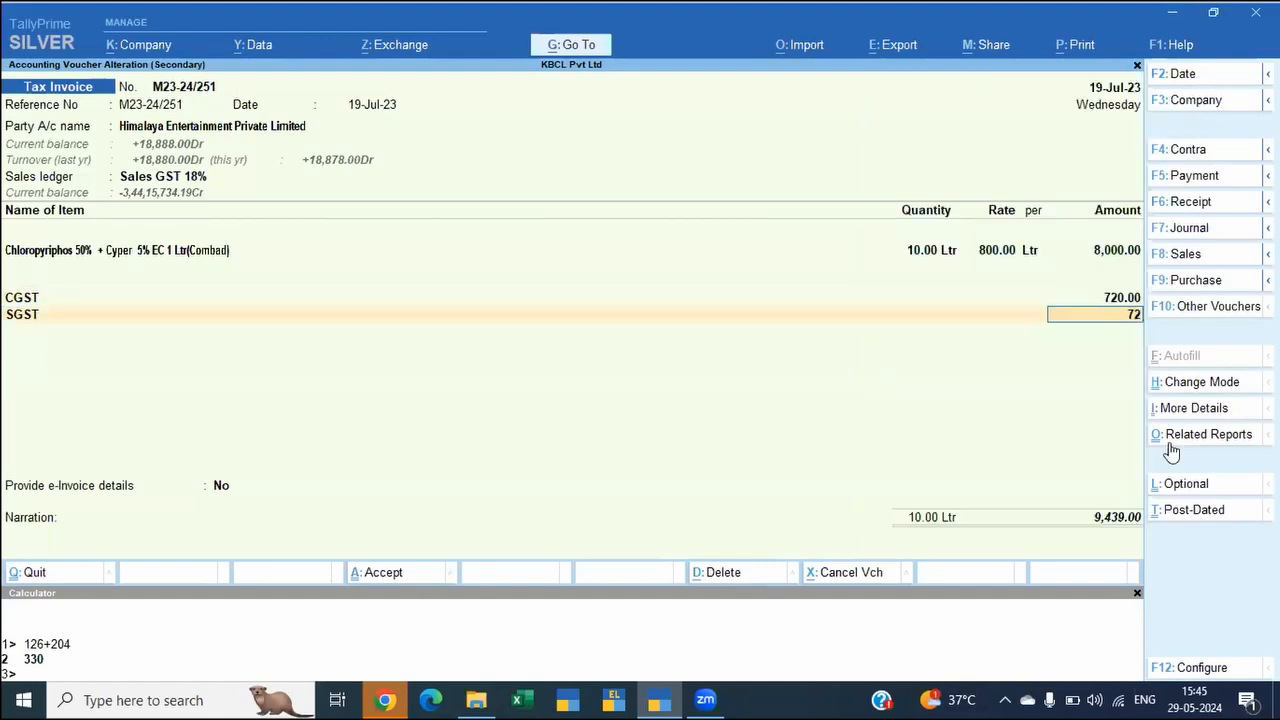
key("Return")
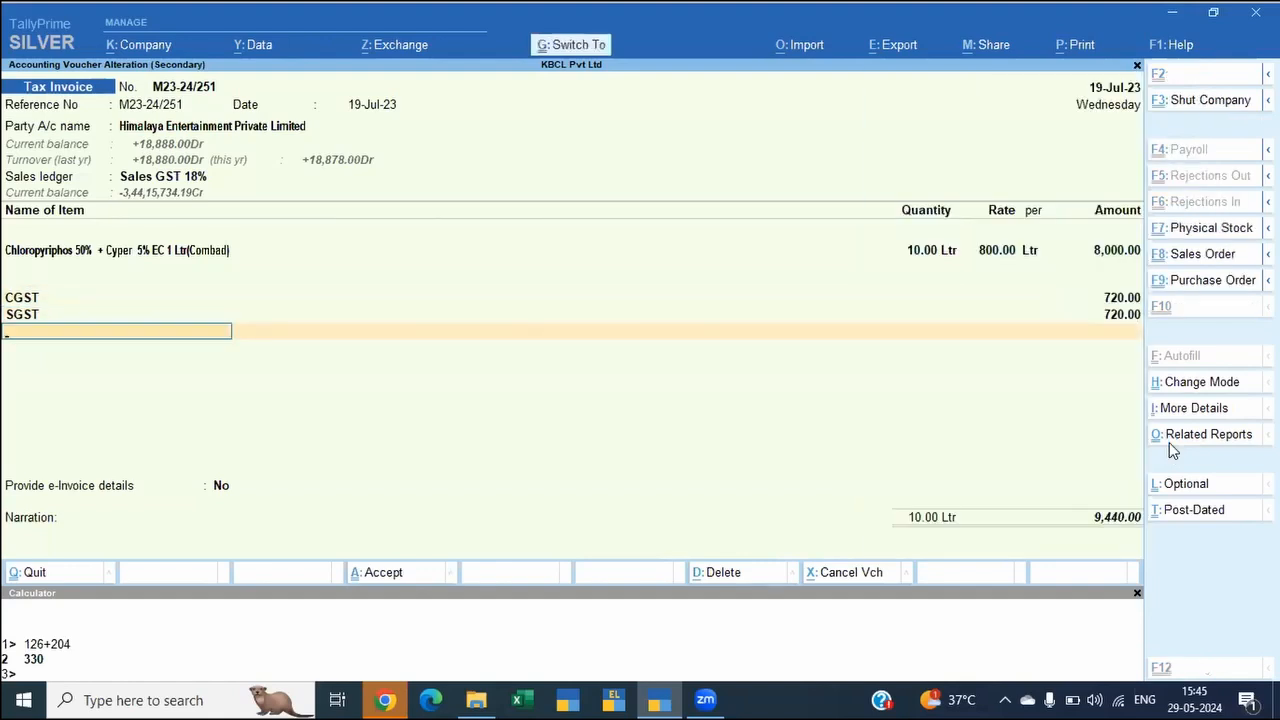
key("ctrl+a")
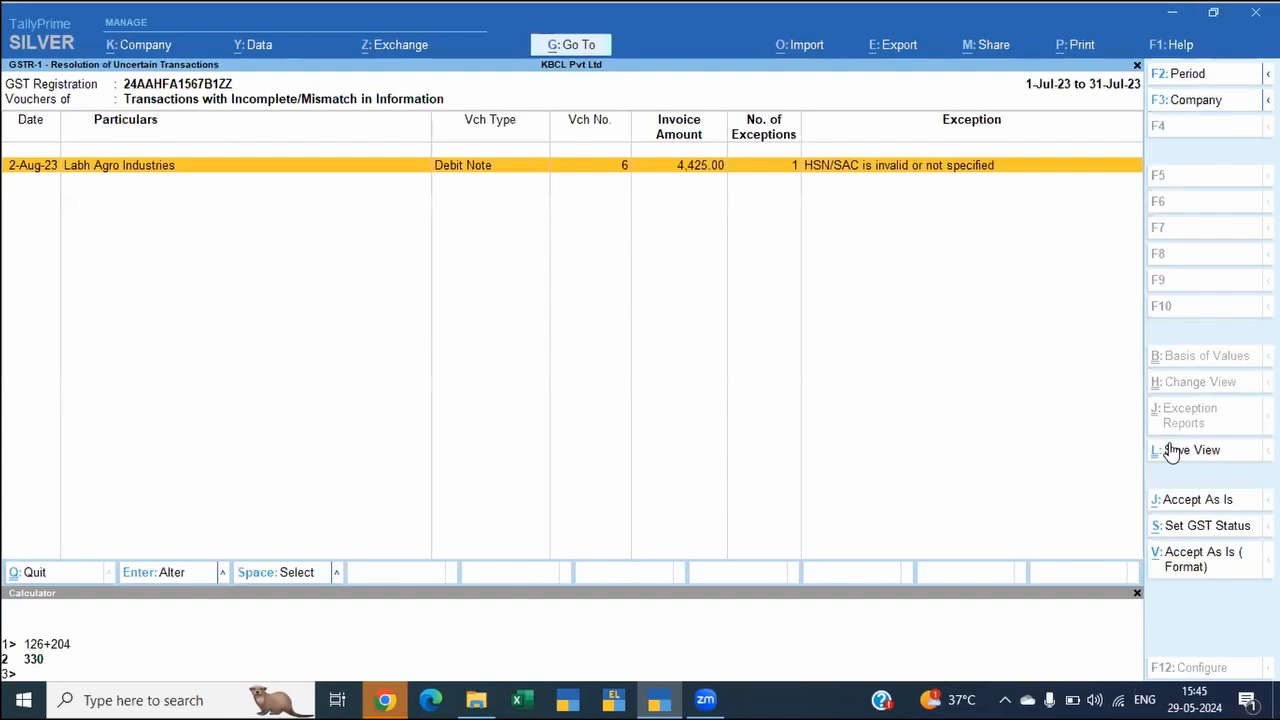
key("Escape")
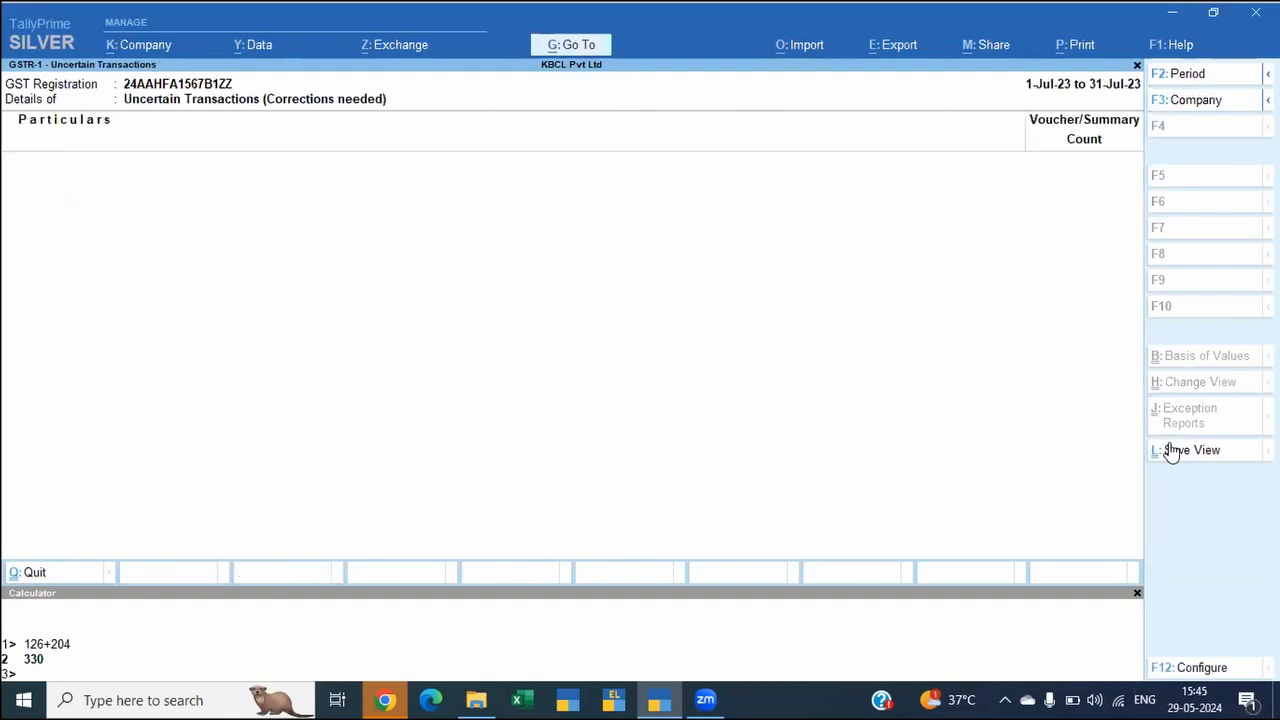
key("Escape")
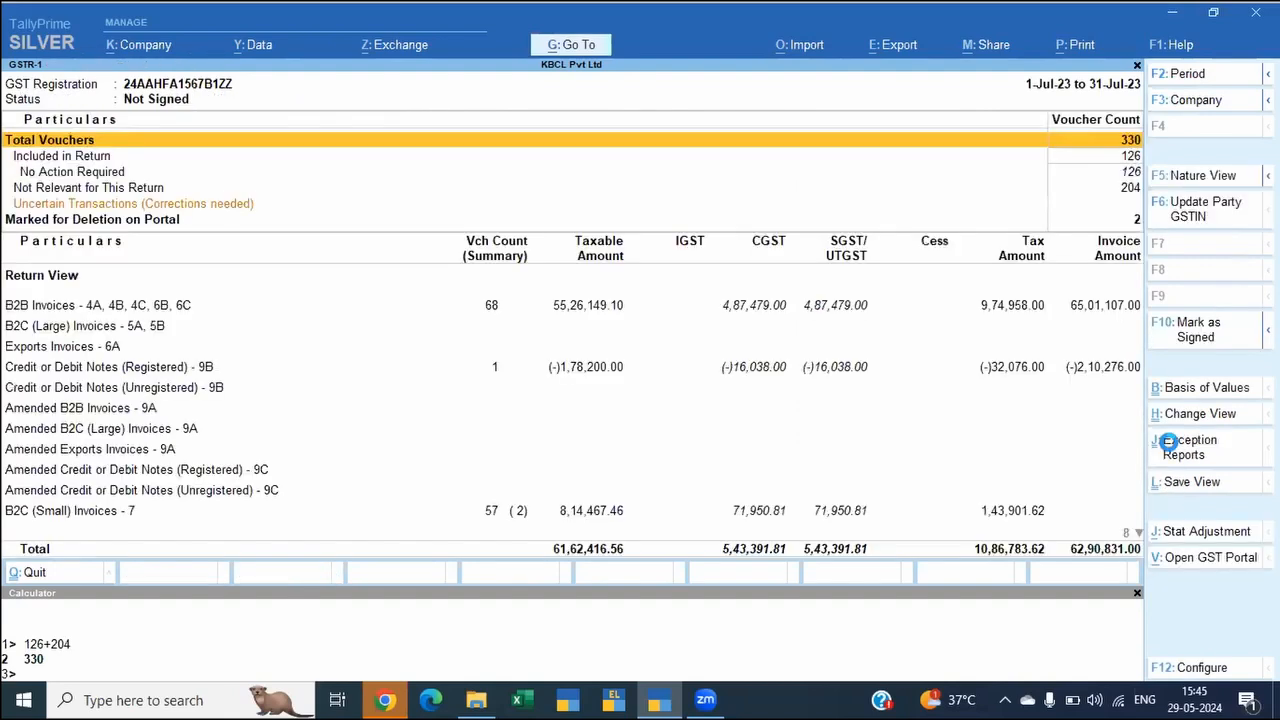
Step: Mark only the current July 2023 GSTR-1 return as signed
key("Down")
key("Down")
key("Down")
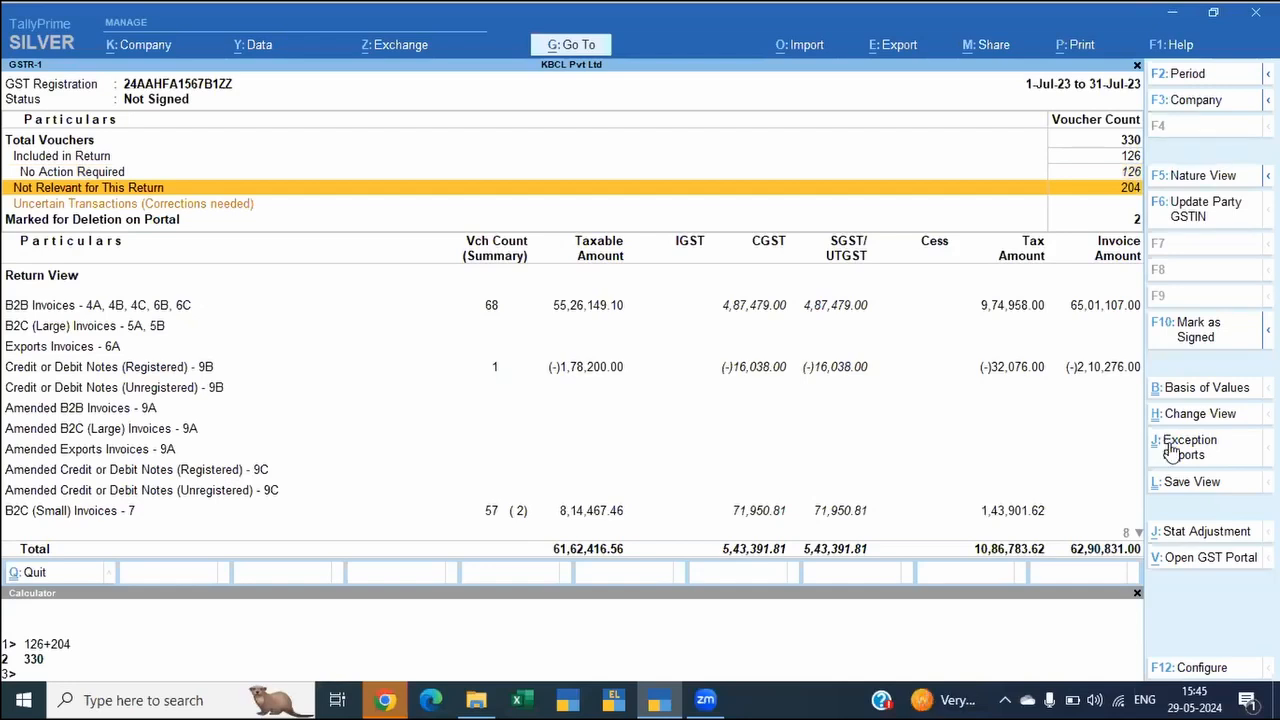
key("Down")
key("Down")
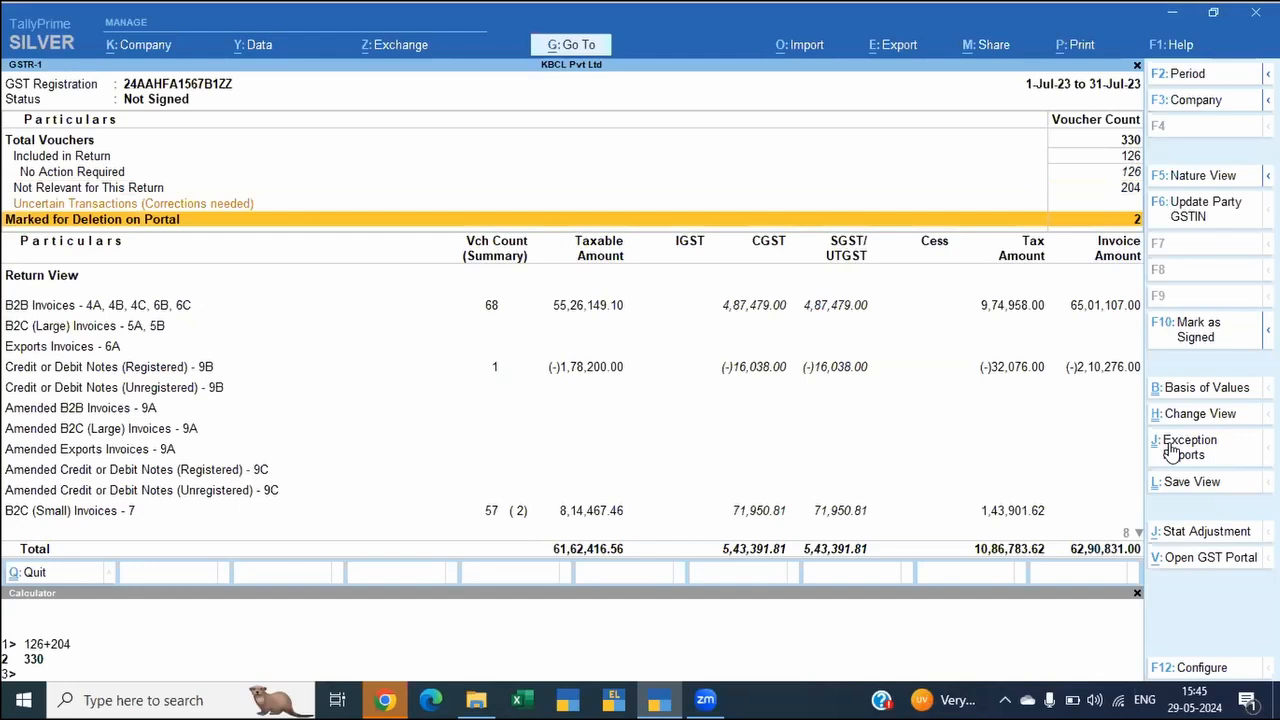
key("Down")
key("Down")
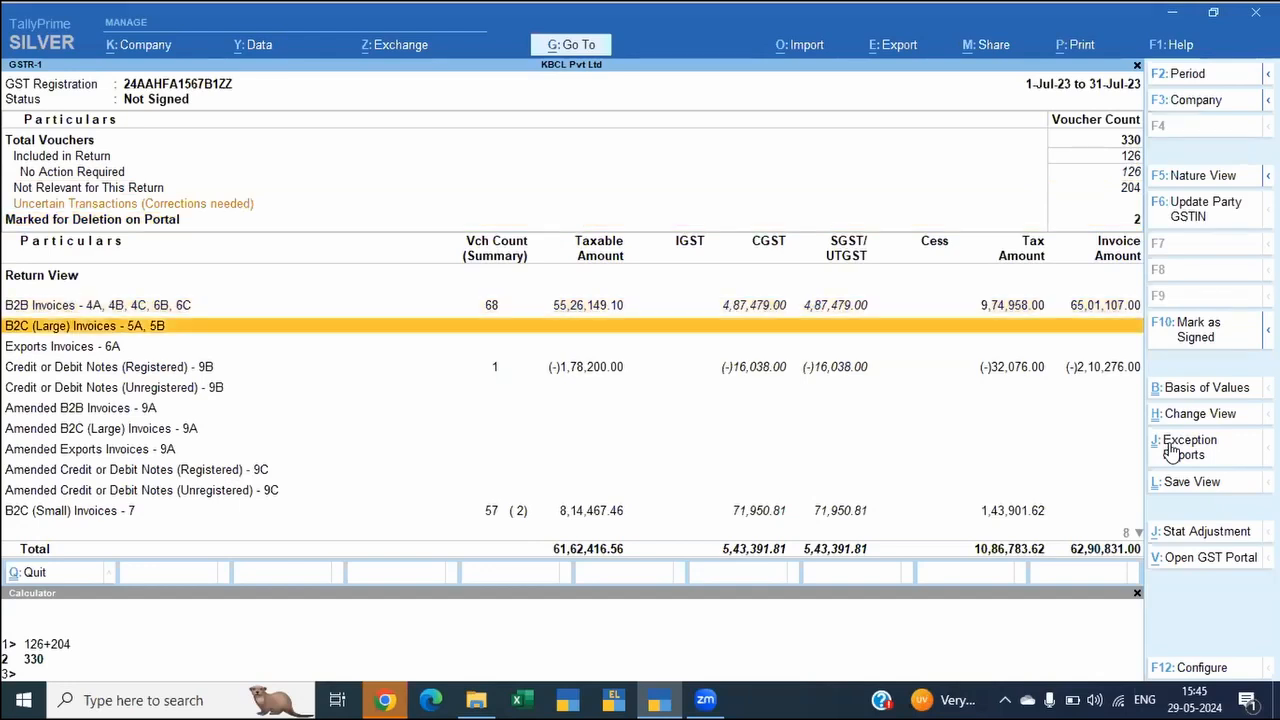
key("Down")
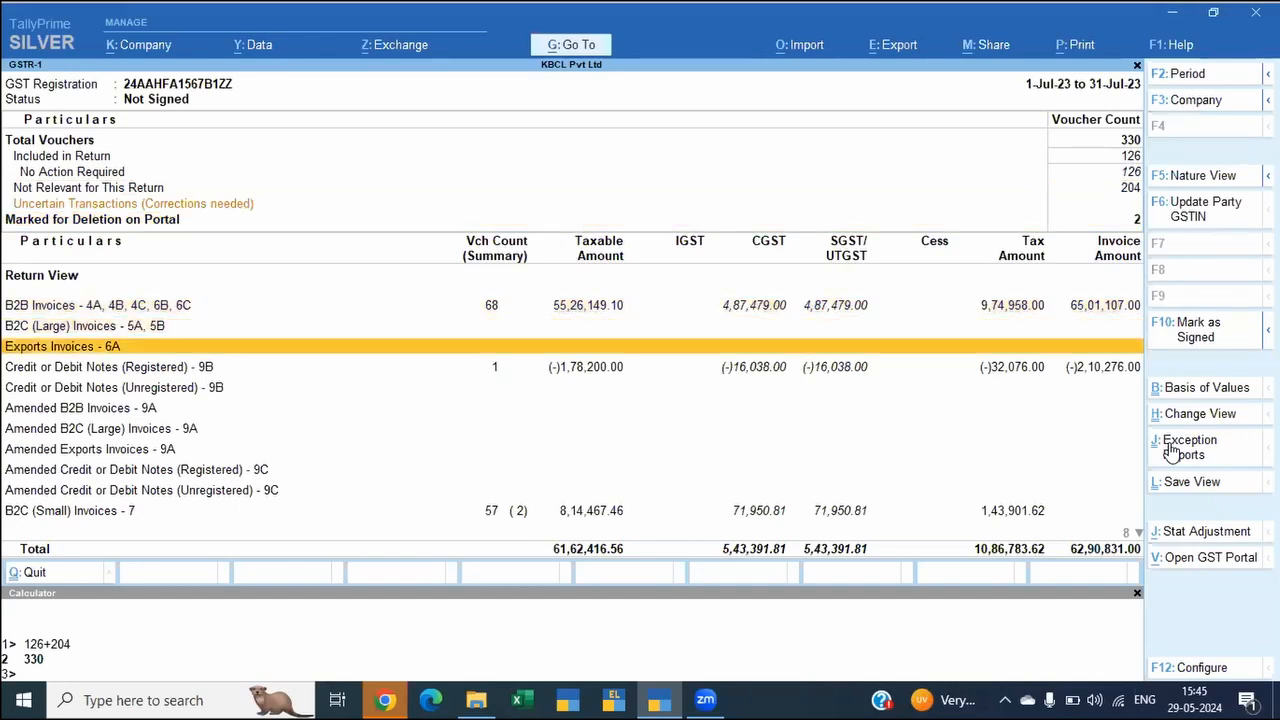
left_click(1210, 333)
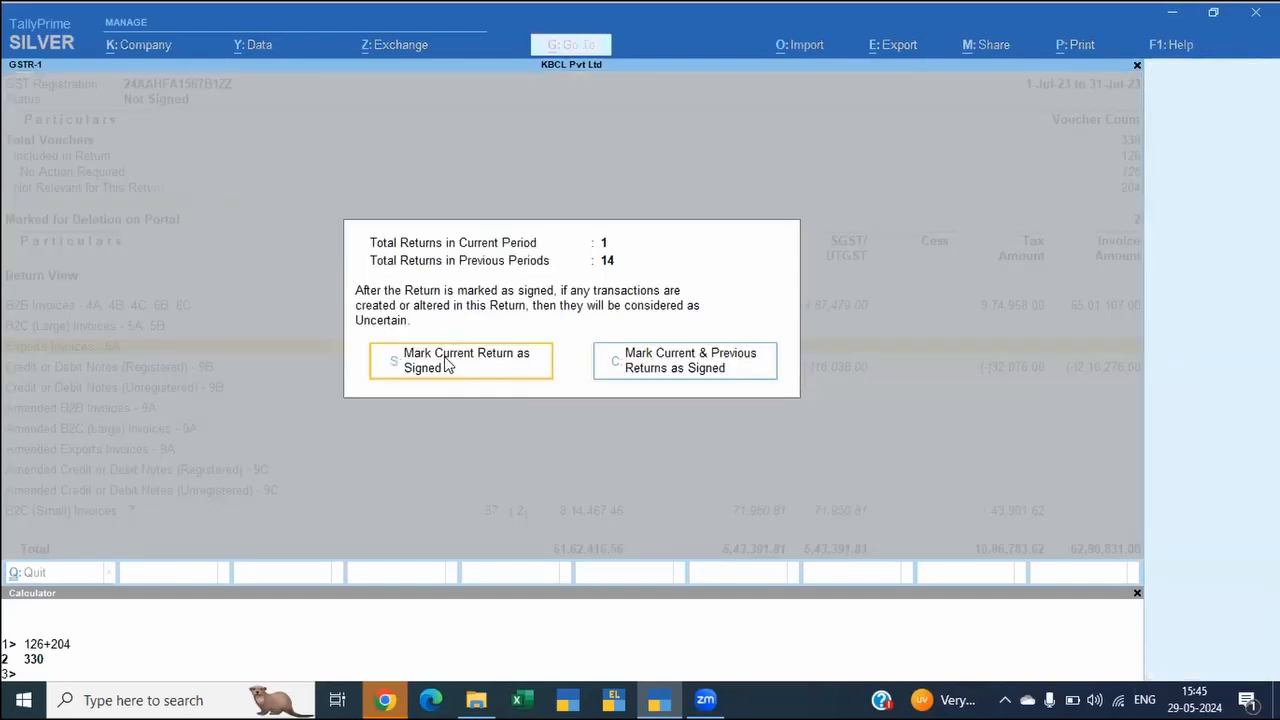
left_click(446, 365)
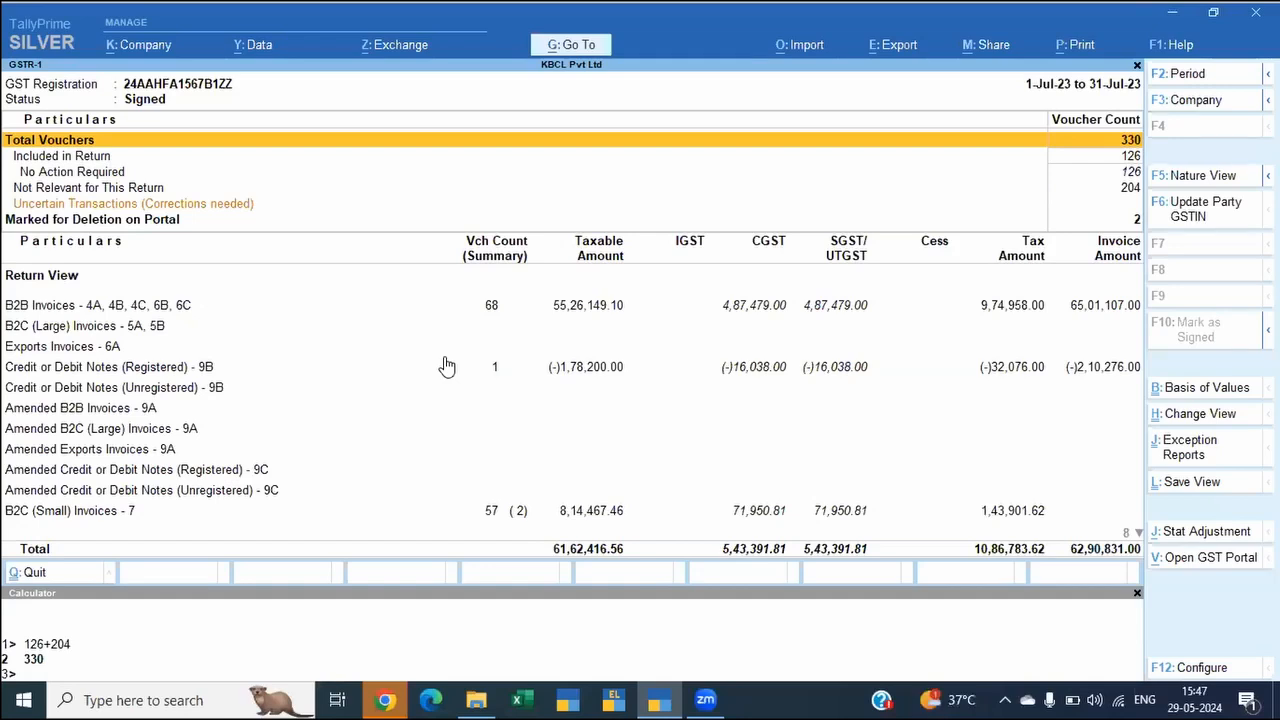
Step: Open the voucher register for Orbit Agri Remedies from the B2B Invoices section of the signed return
left_click(522, 343)
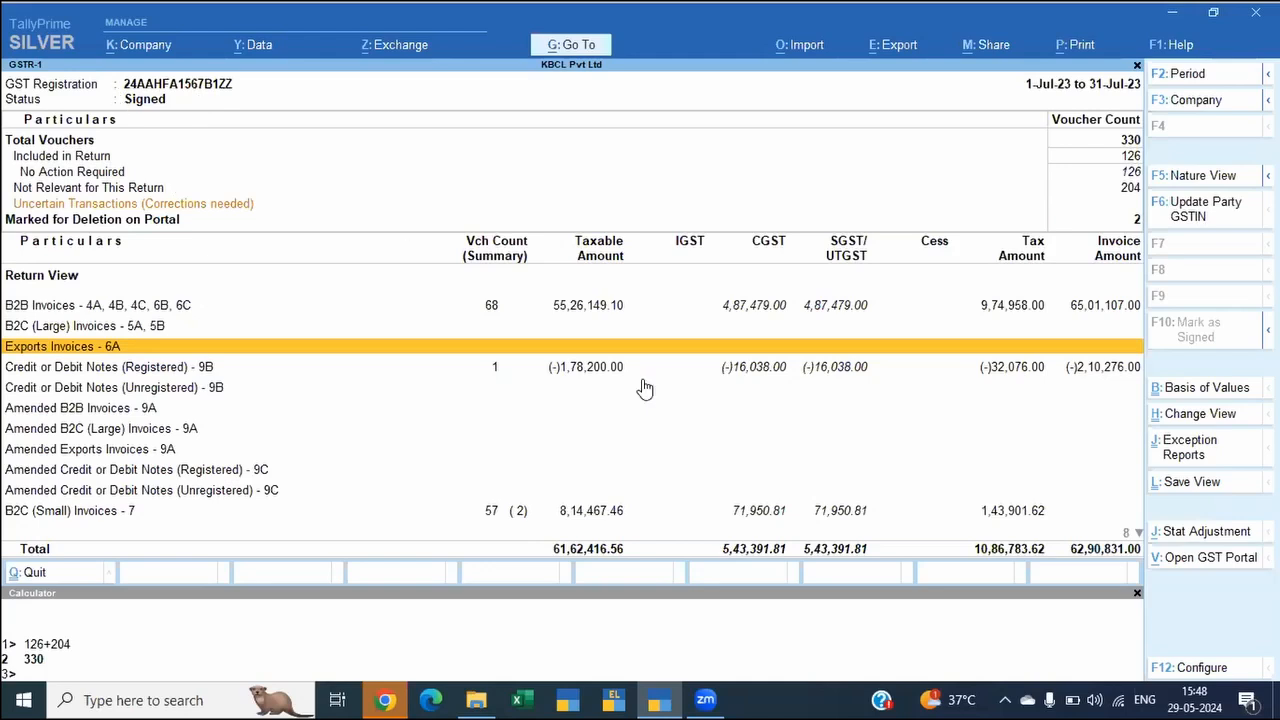
key("Up")
key("Up")
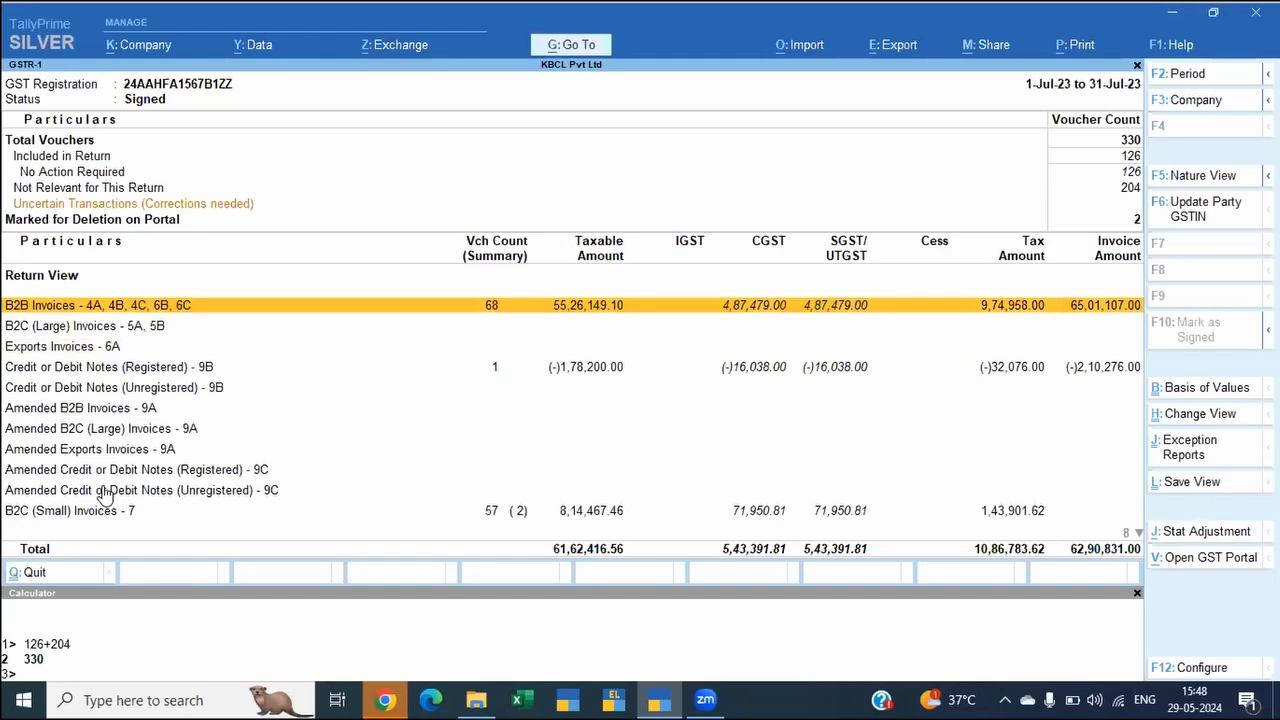
key("Return")
key("Down")
key("Down")
key("Down")
key("Down")
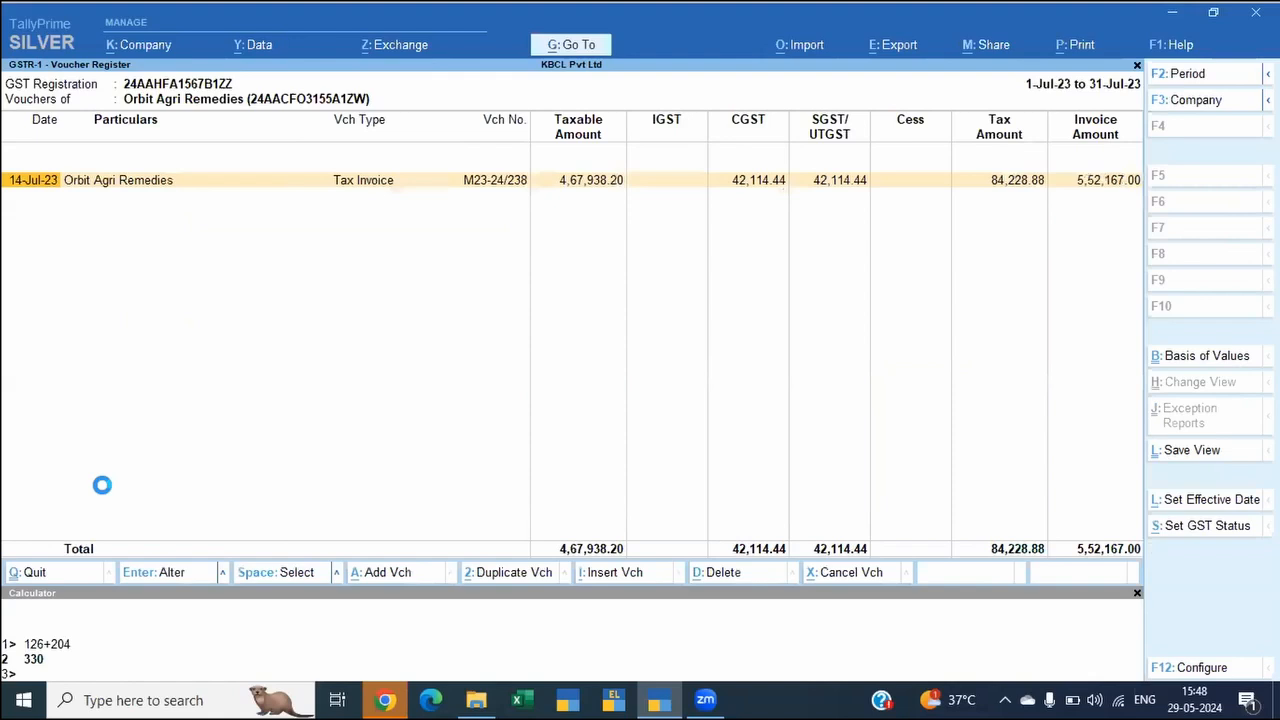
key("ctrl")
key("Return")
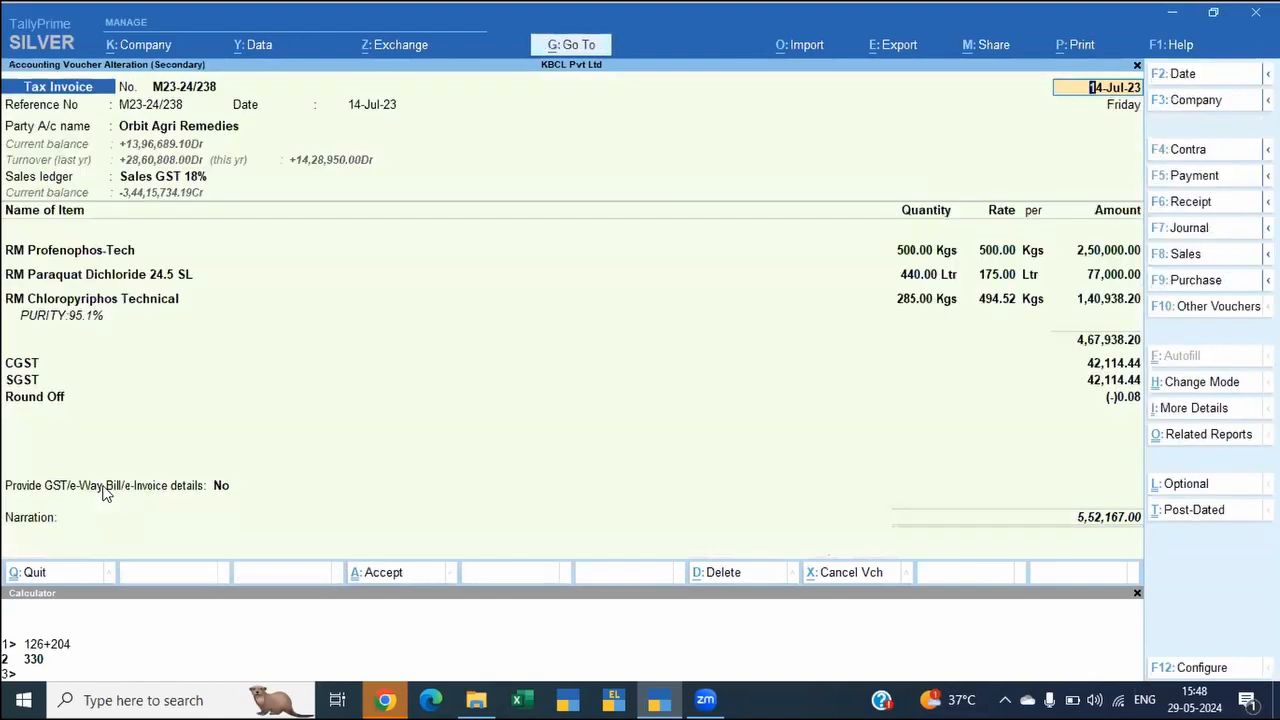
key("Escape")
key("y")
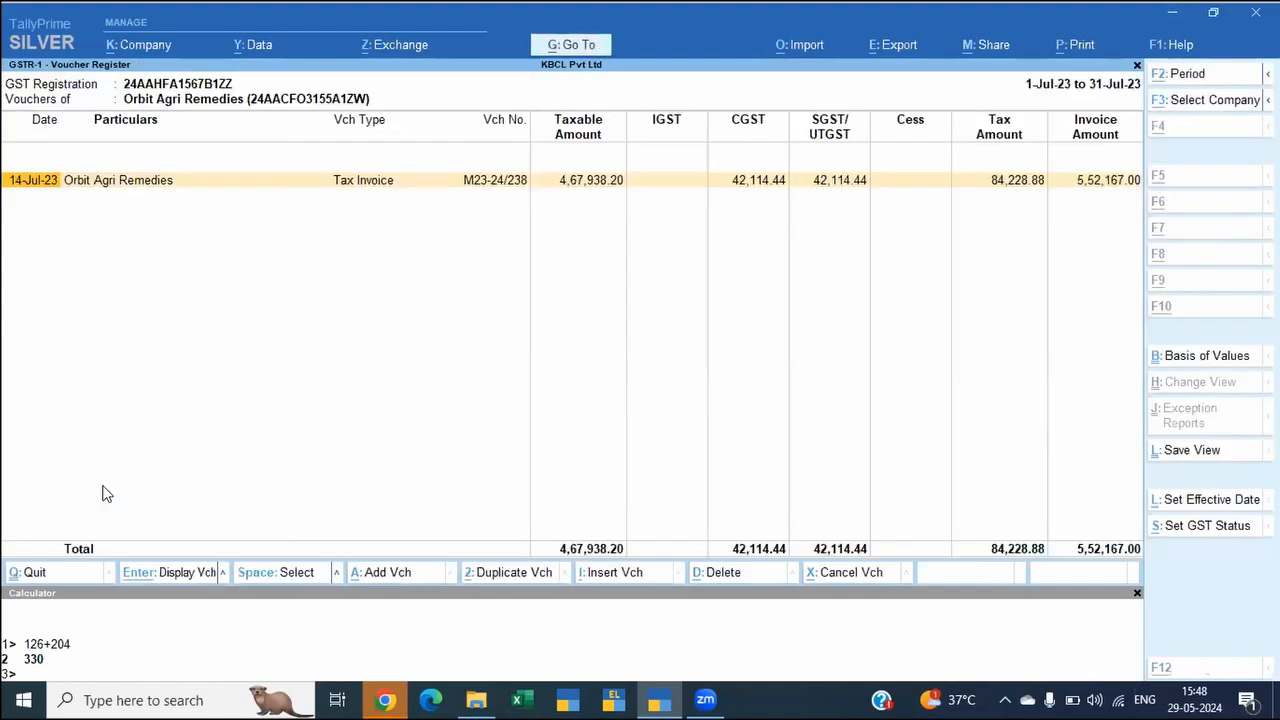
Step: Start a duplicate of the Orbit Agri Remedies tax invoice dated 14-Jul-23 and set its reference number to M23-24/530
key("alt+2")
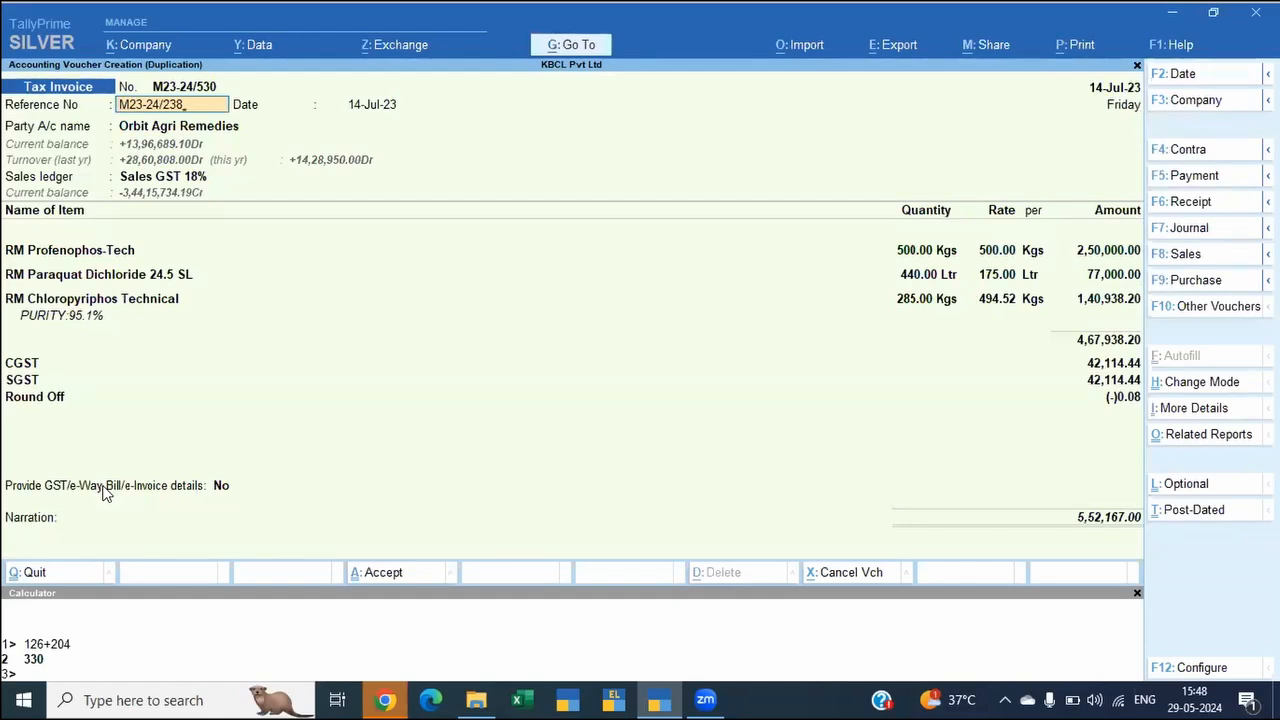
key("BackSpace")
key("BackSpace")
key("BackSpace")
type("530")
key("BackSpace")
key("BackSpace")
key("BackSpace")
type("530")
key("Return")
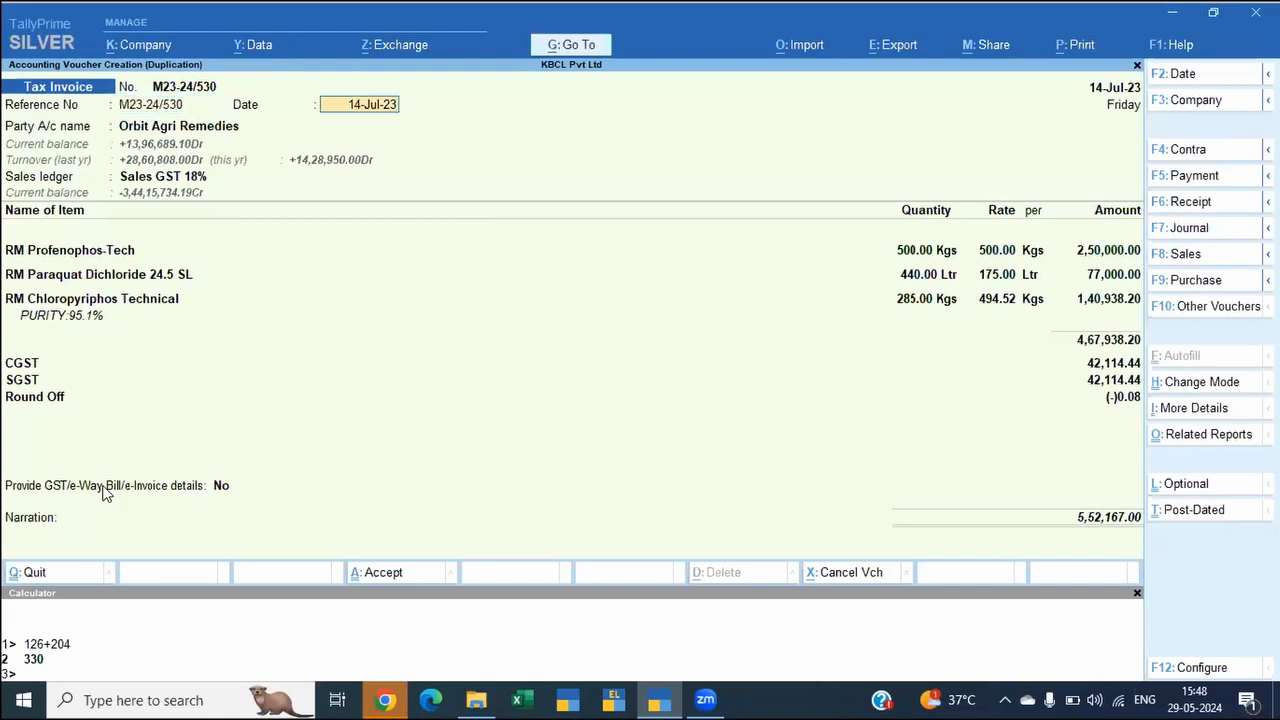
Step: Set the delivery note to Not Applicable in the duplicate invoice's dispatch details and accept those details
key("Return")
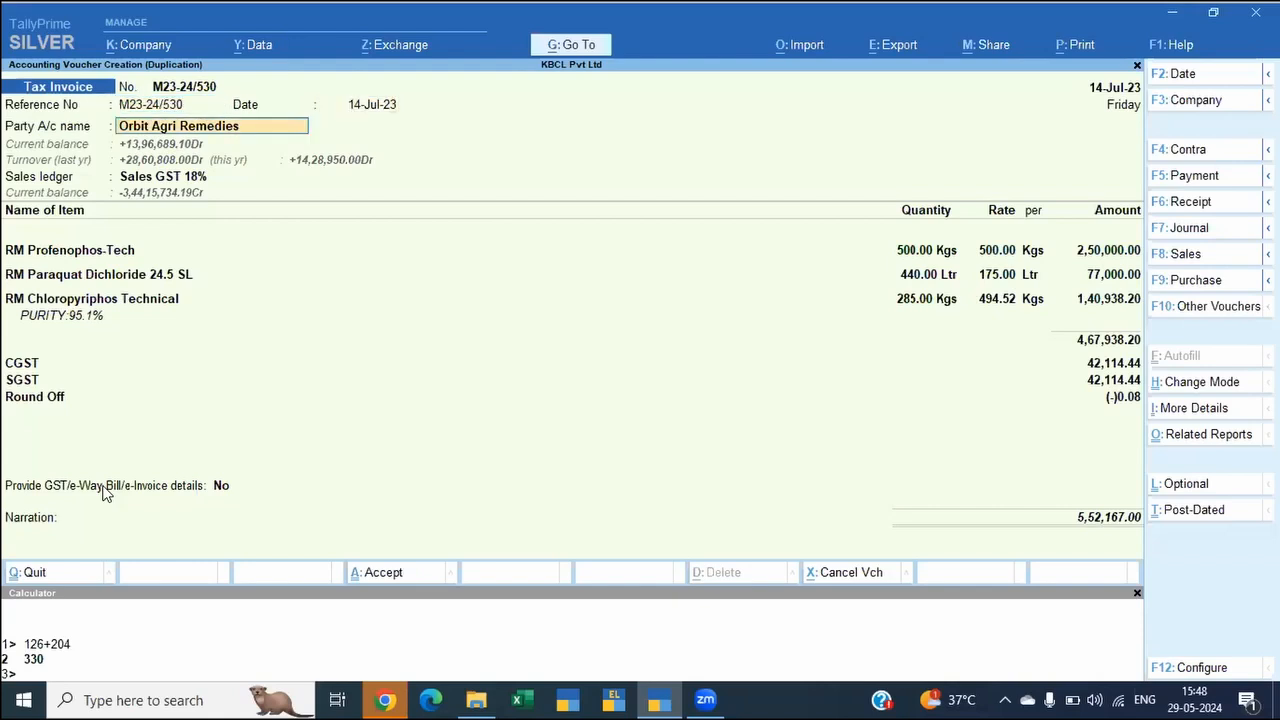
key("Return")
key("Return")
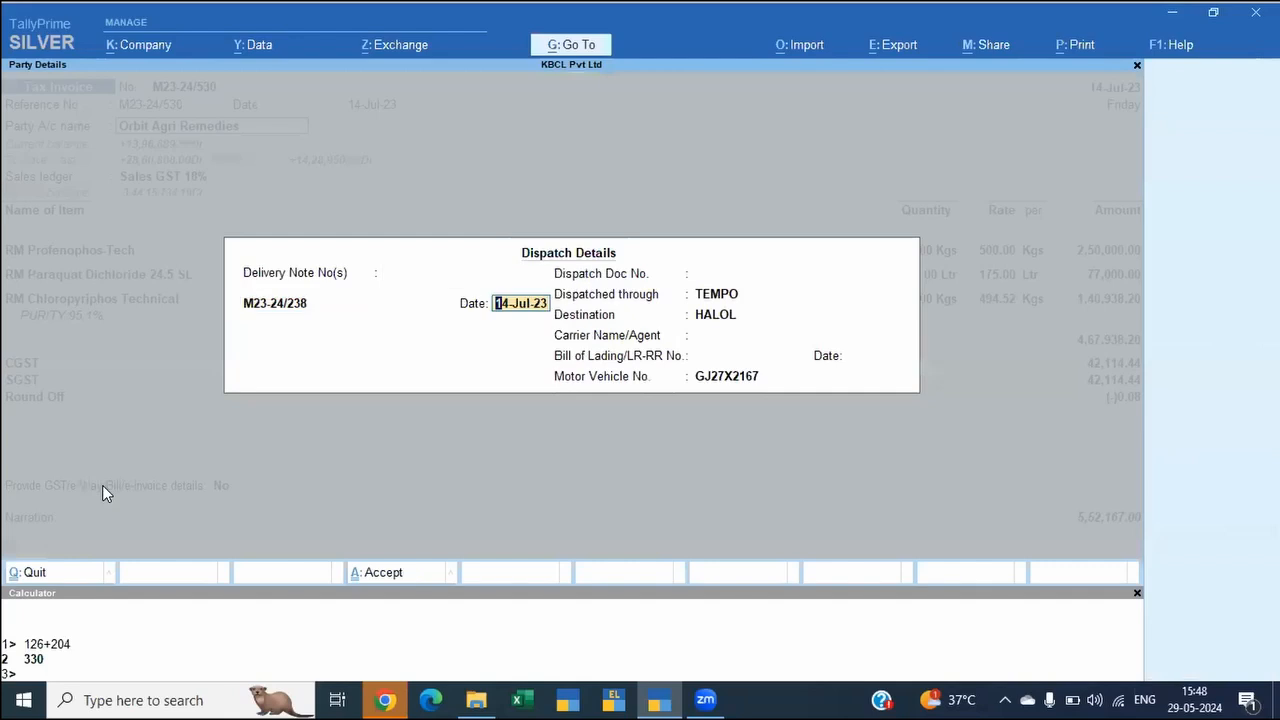
key("BackSpace")
key("Up")
key("Return")
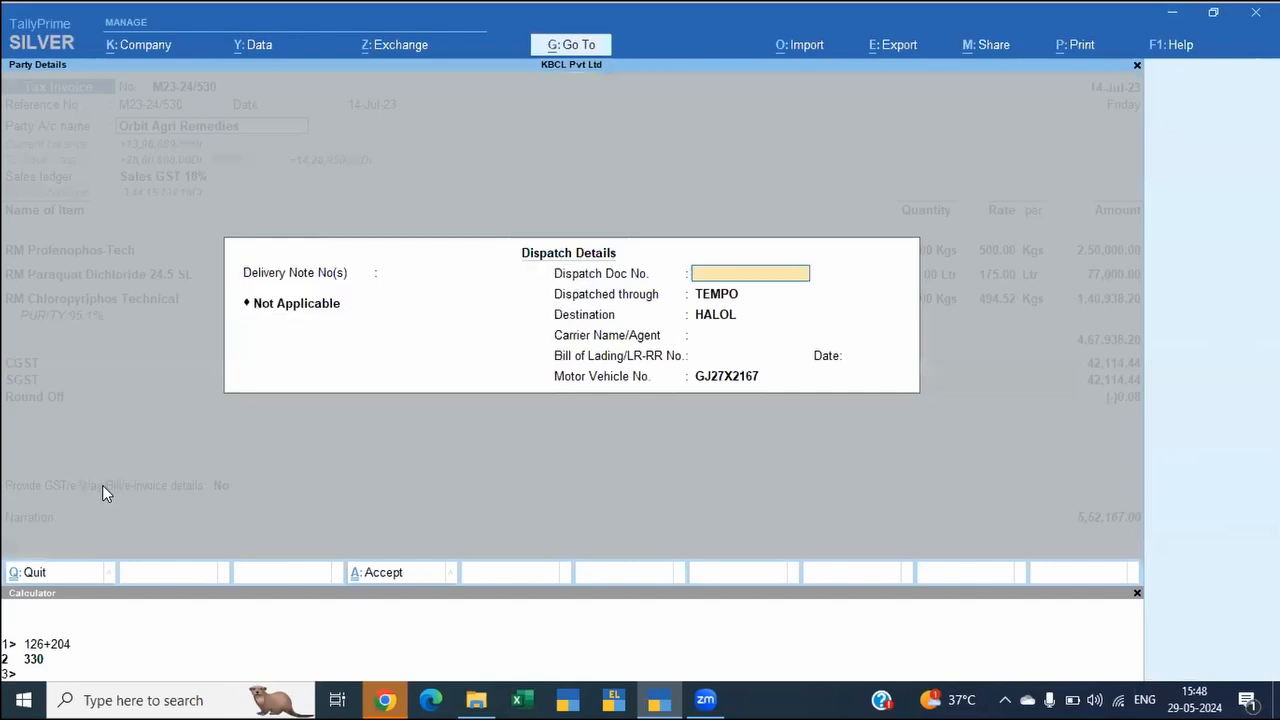
key("ctrl+a")
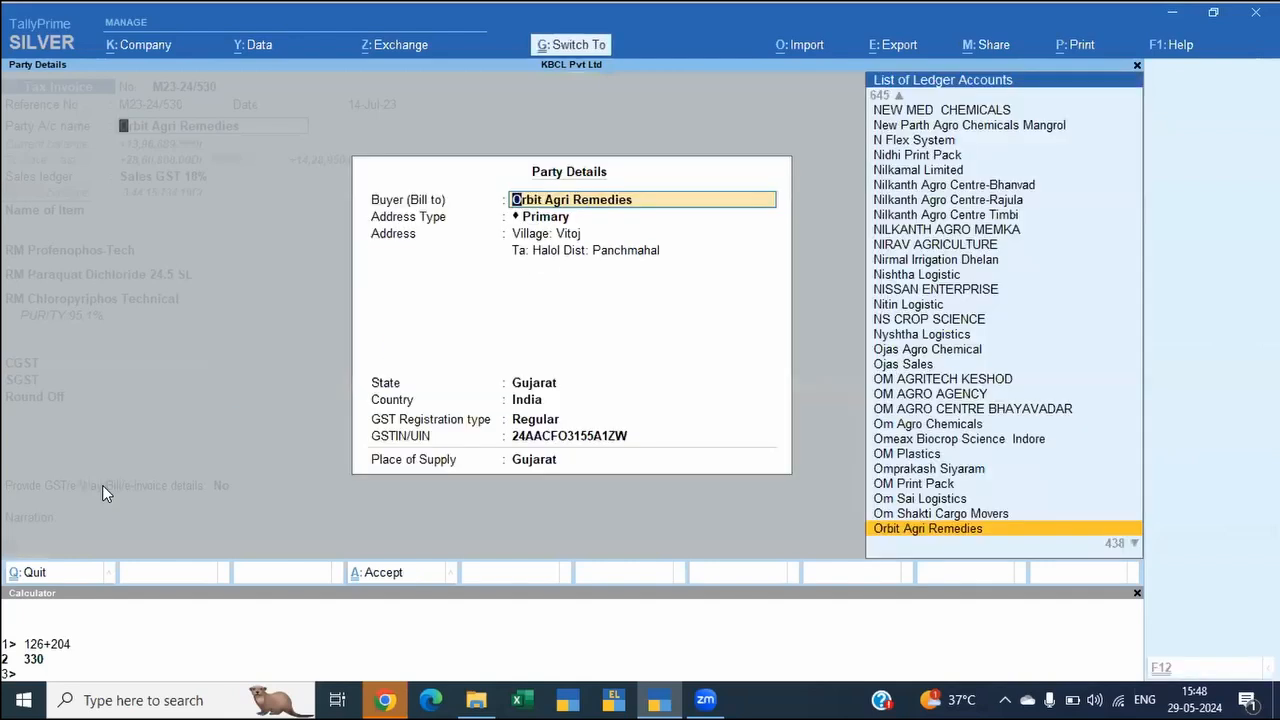
Step: Accept the party details and save the duplicate invoice without sending it for e-Invoice and e-Way Bill generation
key("ctrl+a")
key("ctrl")
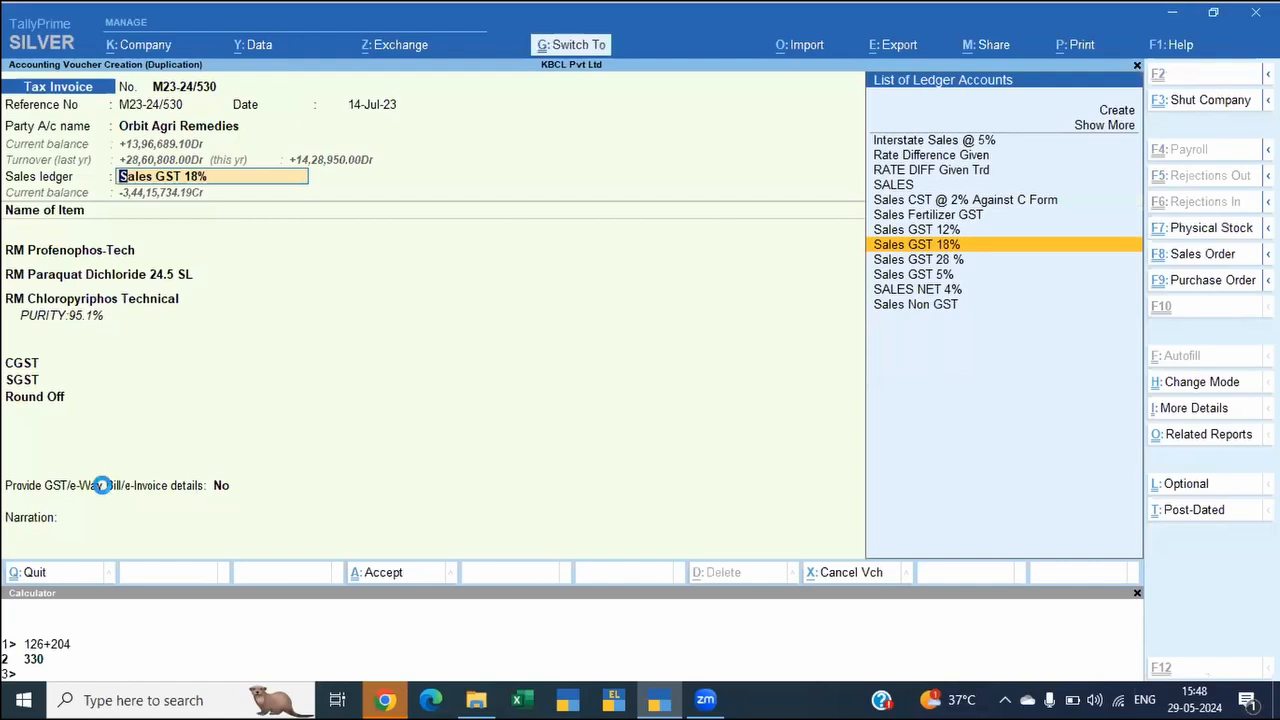
key("ctrl+a")
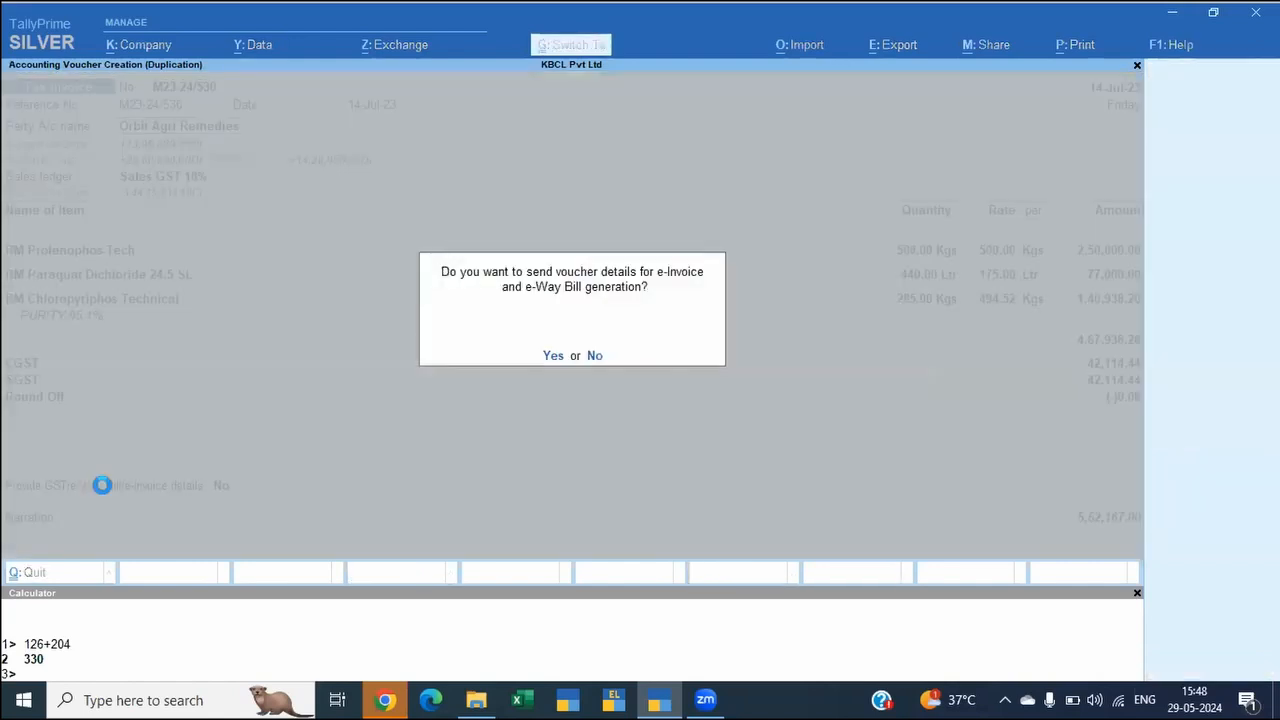
key("n")
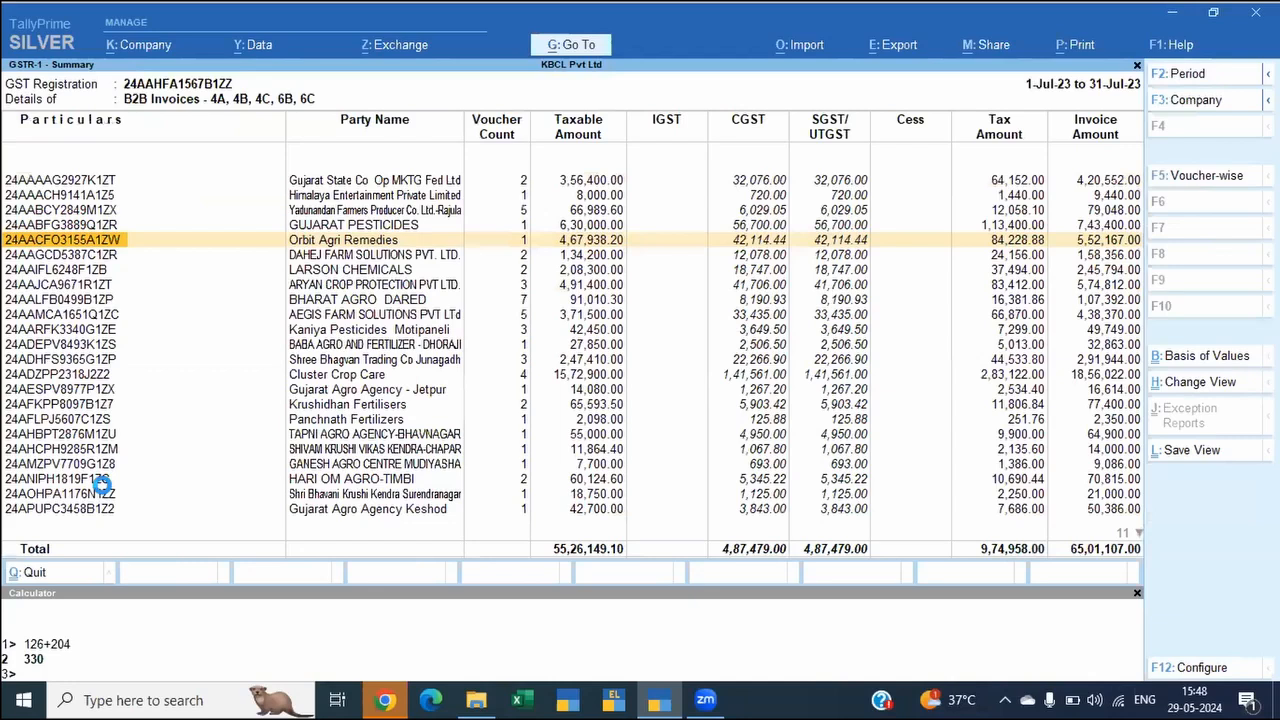
Step: From the GSTR-1 report's Uncertain Transactions, open the vouchers that cannot be added because the return is signed
key("Escape")
key("Return")
key("Return")
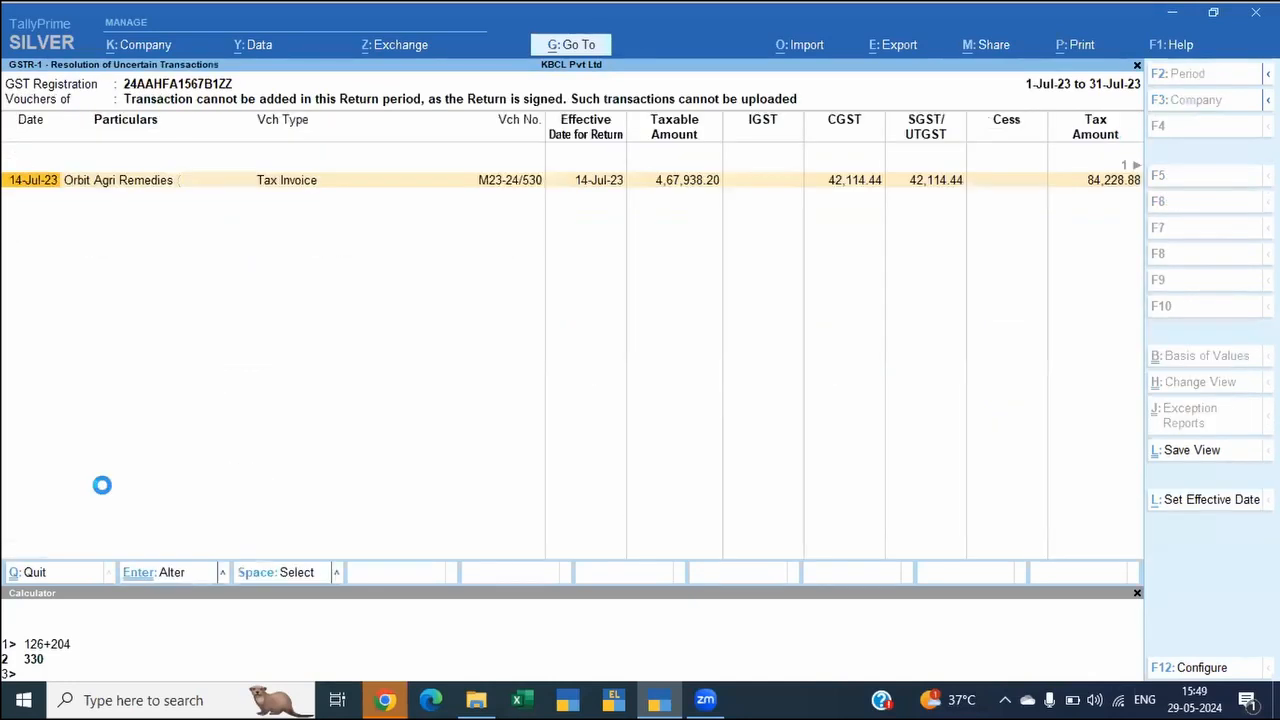
key("Escape")
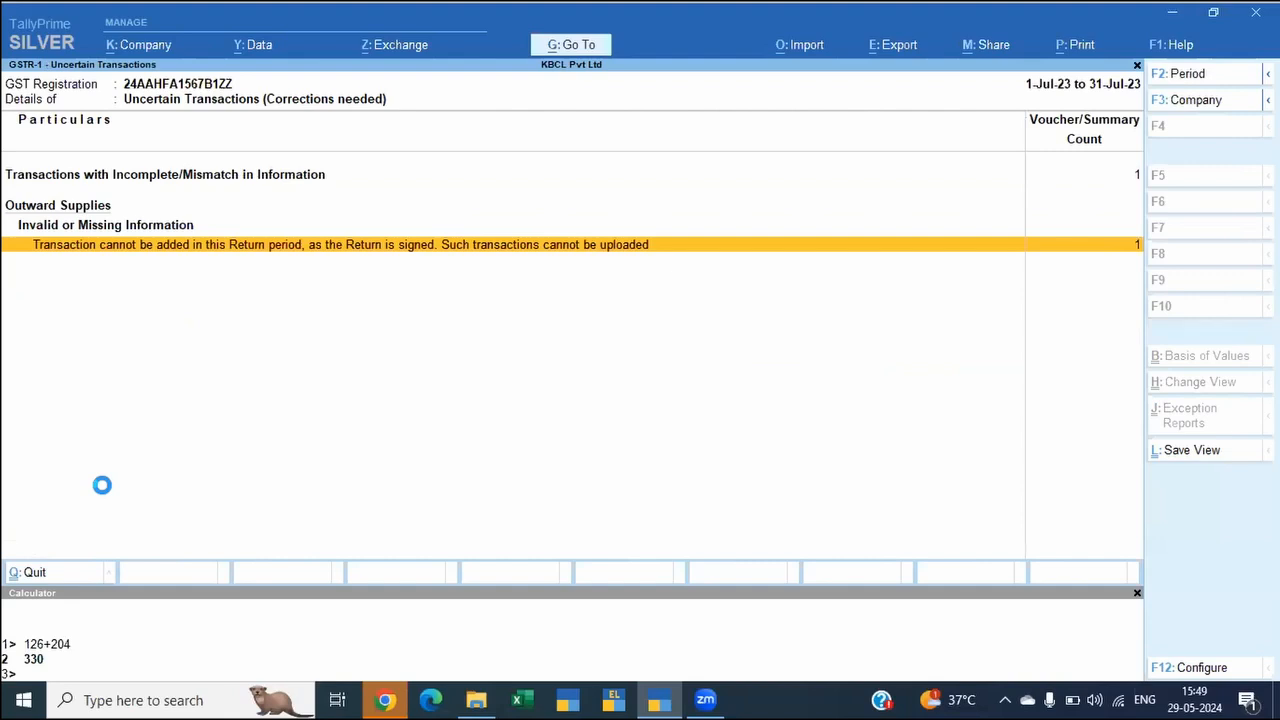
key("Return")
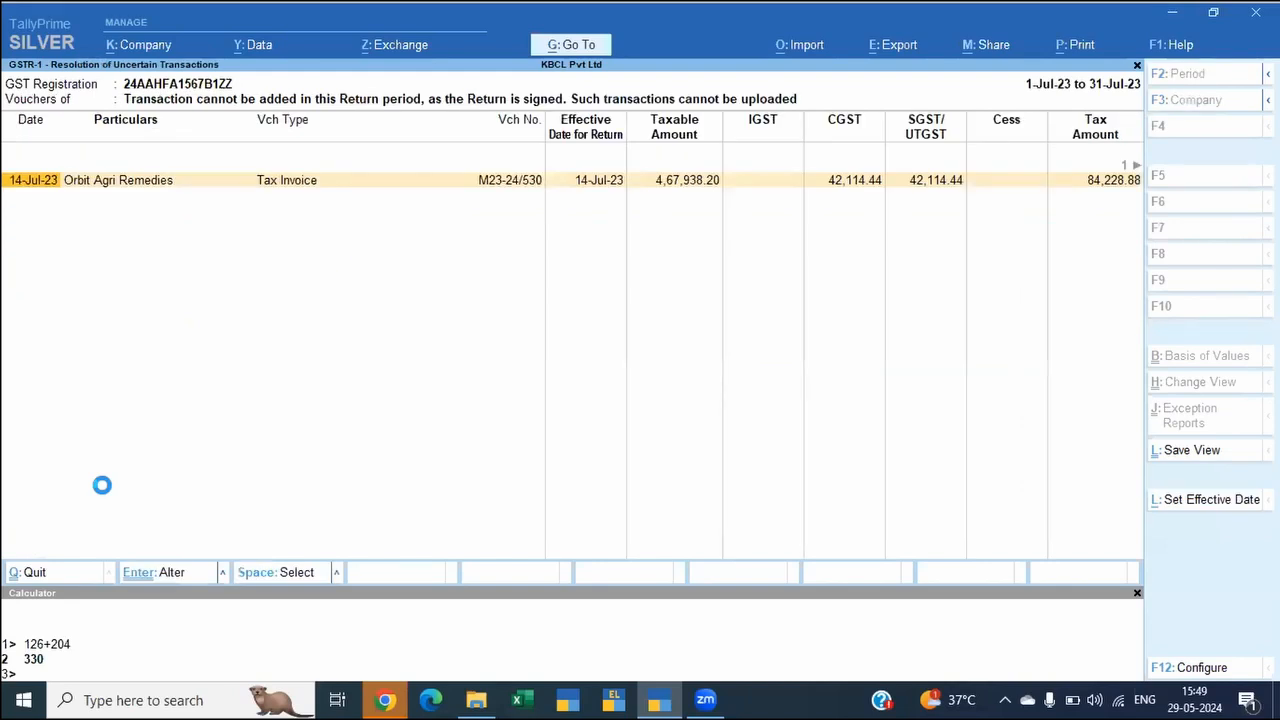
Step: Set the GSTR-1 effective date of the Orbit Agri Remedies invoice to 1-Aug-23, keep its GSTR-3B date, and return to the GSTR-1 report
key("alt+l")
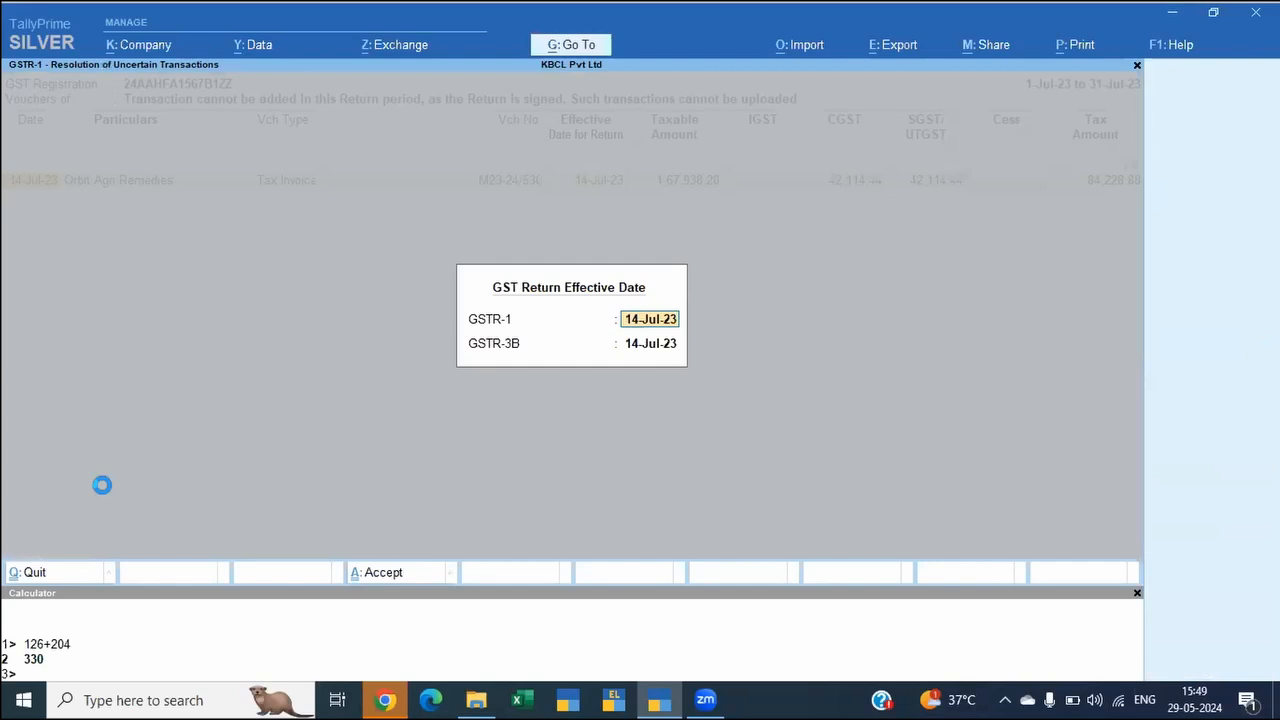
type("1/8/23")
key("Return")
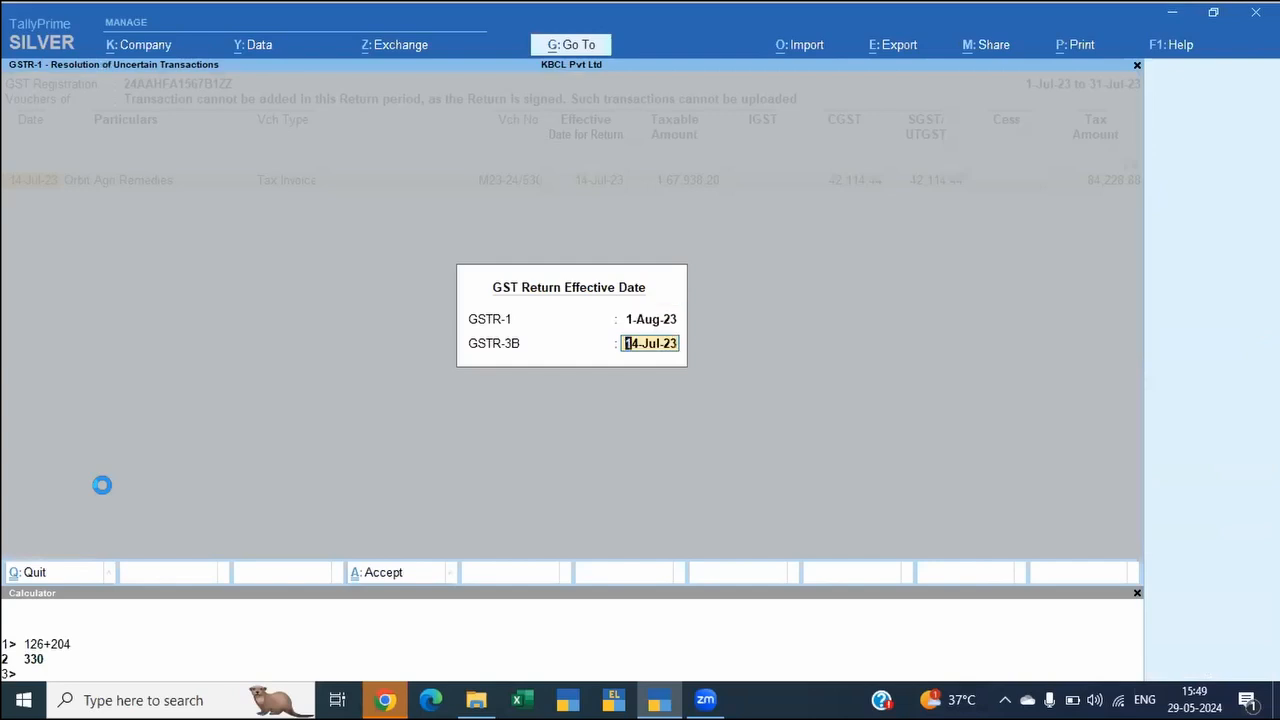
key("Return")
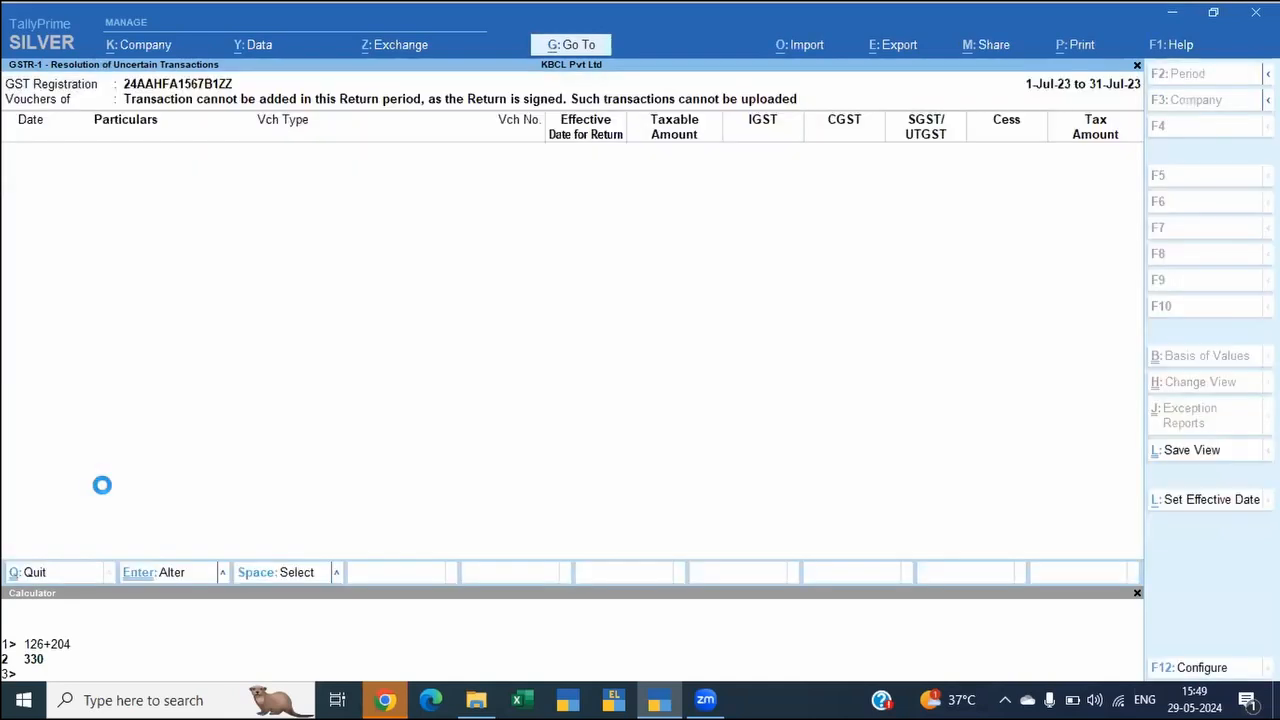
key("Escape")
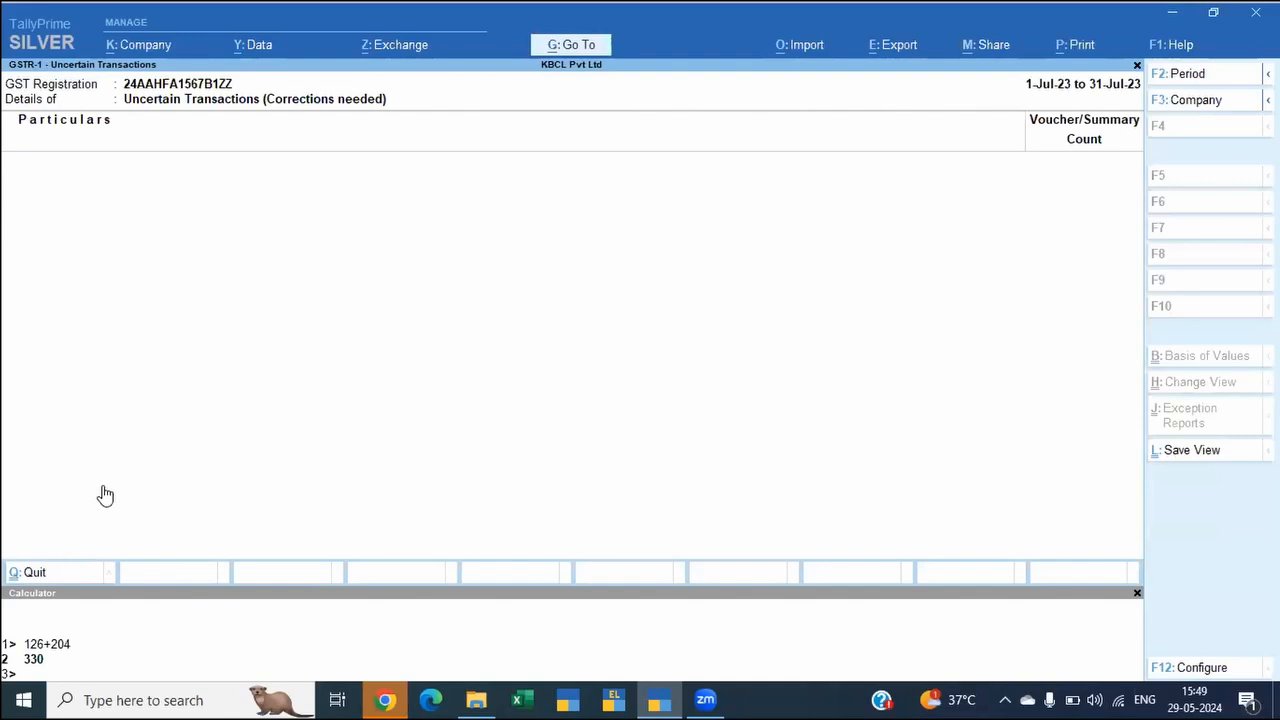
key("Escape")
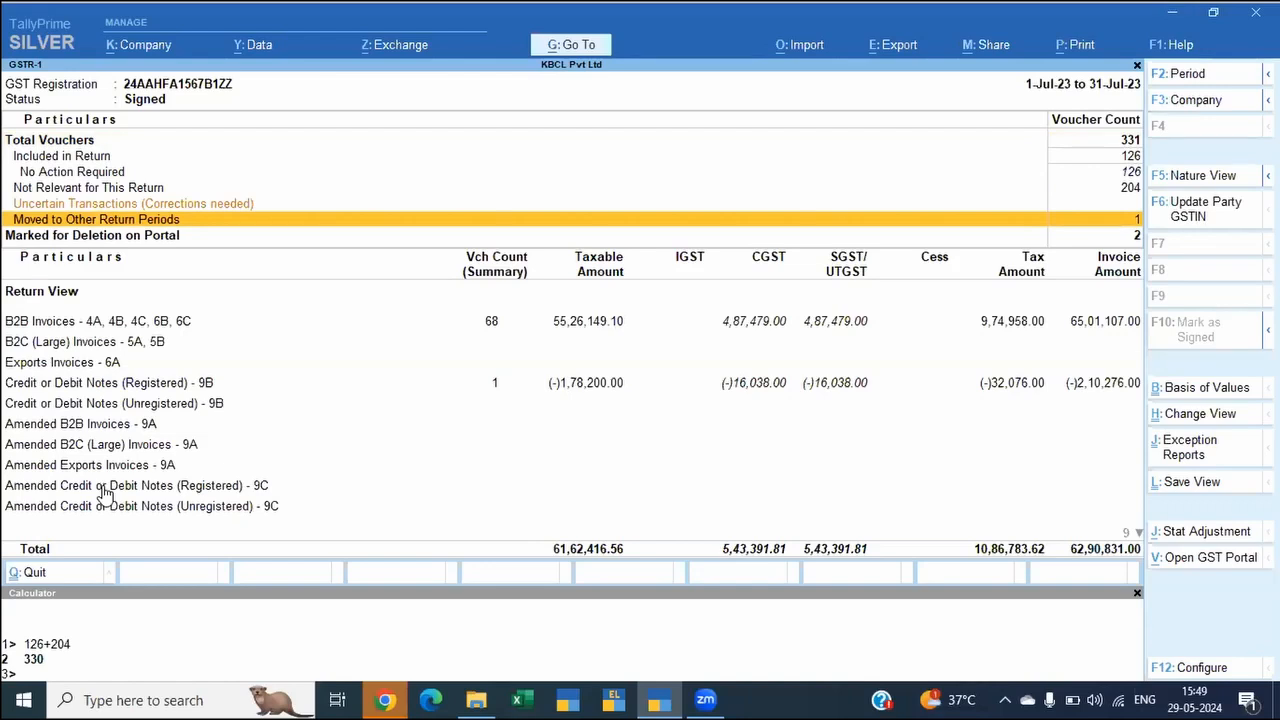
Step: View the vouchers moved to other return periods and return to the GSTR-1 report
left_click(101, 485)
key("Return")
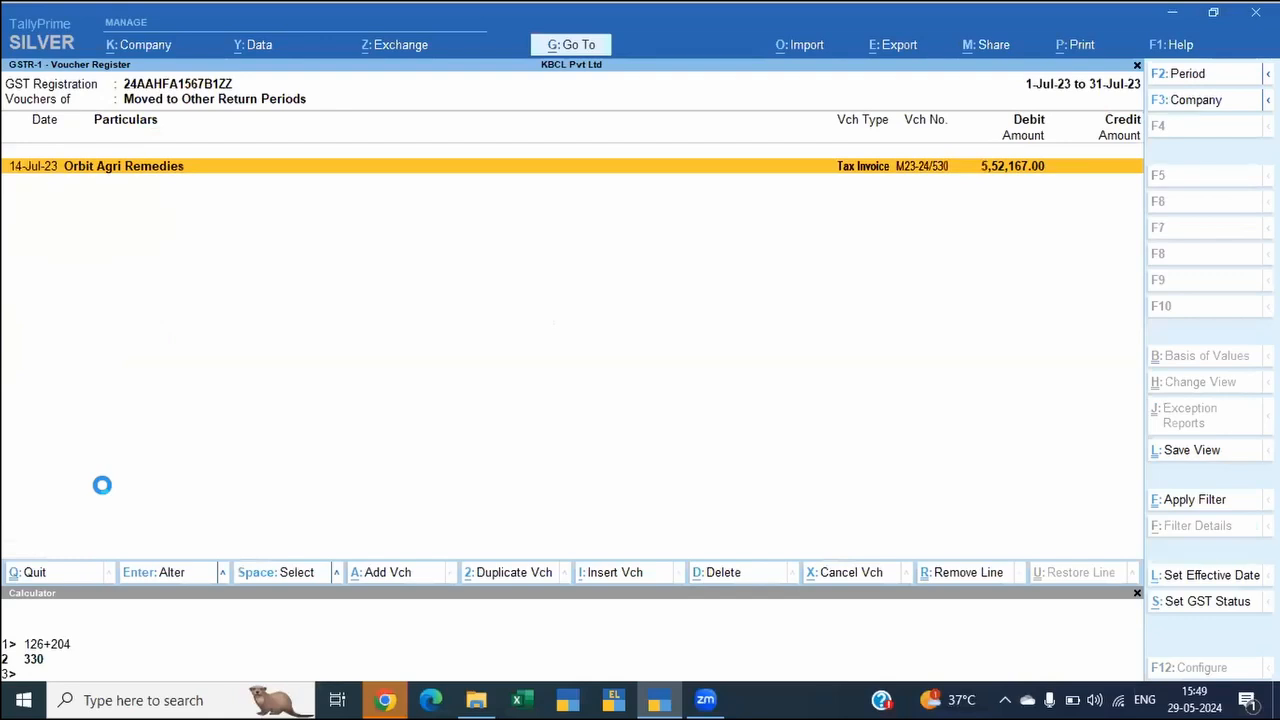
key("Escape")
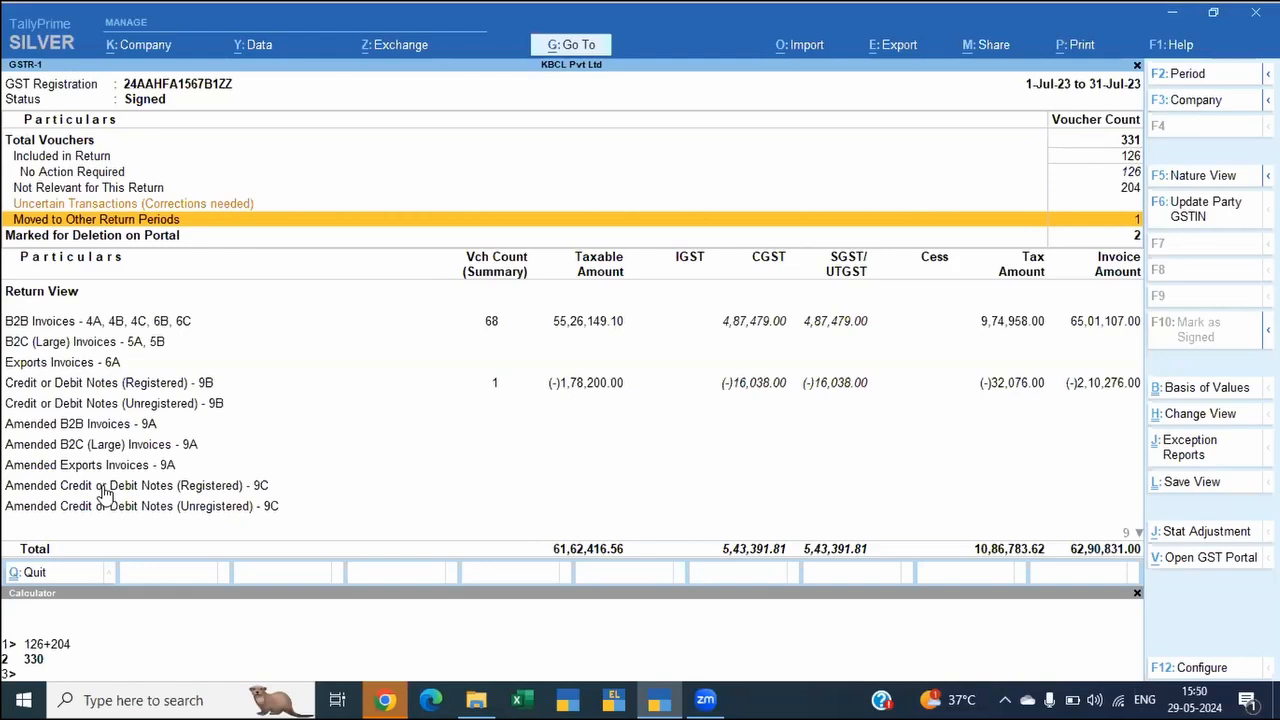
Step: Open the GSTR-1 Reconciliation report
key("alt")
key("alt+g")
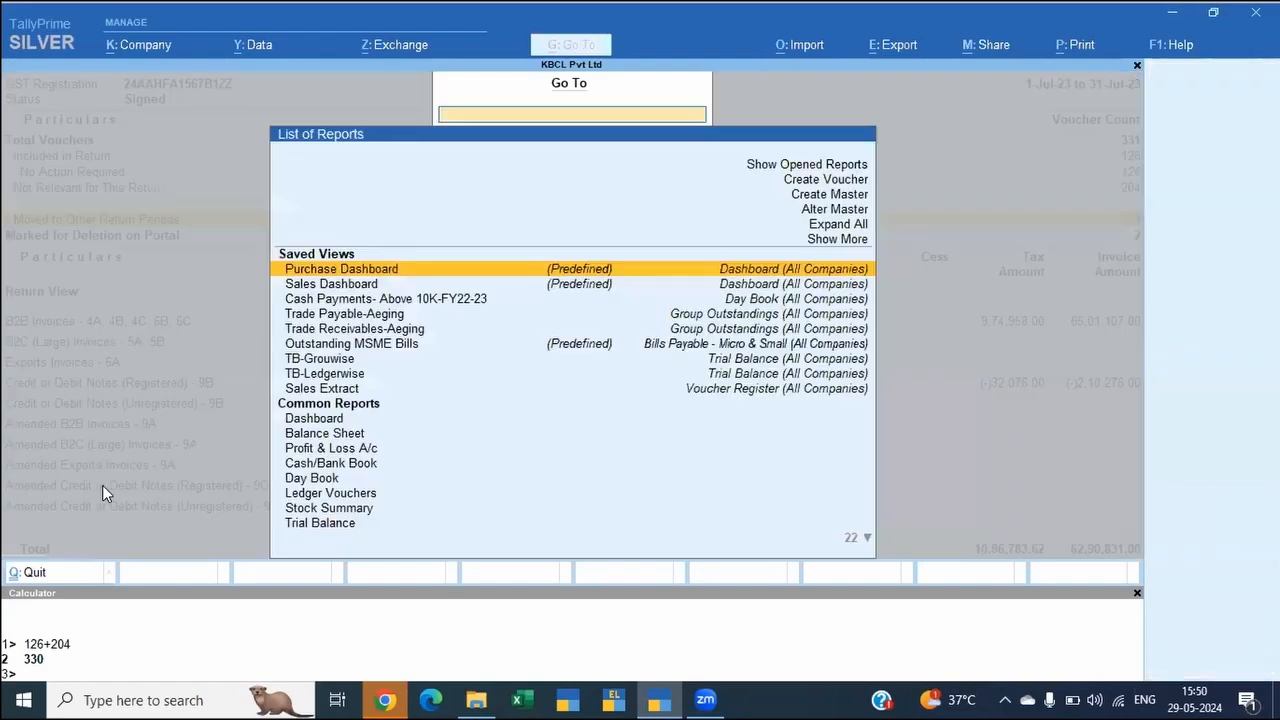
type("Gstr1")
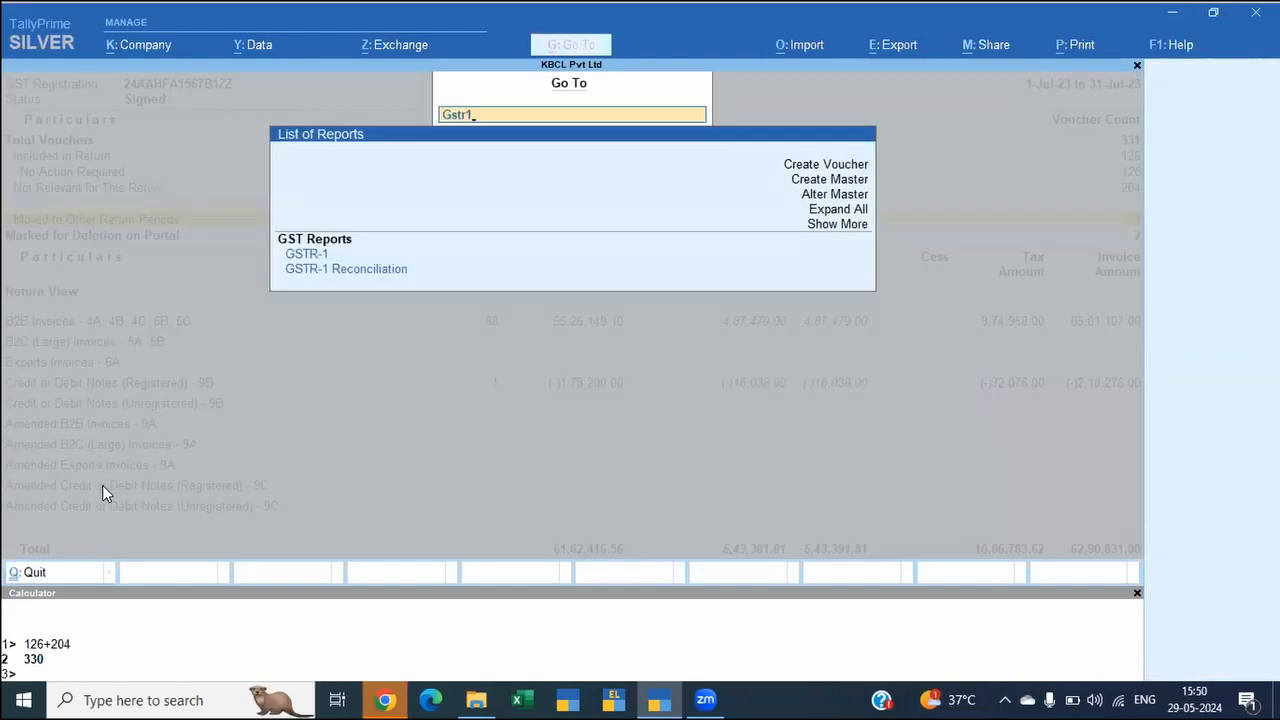
key("Down")
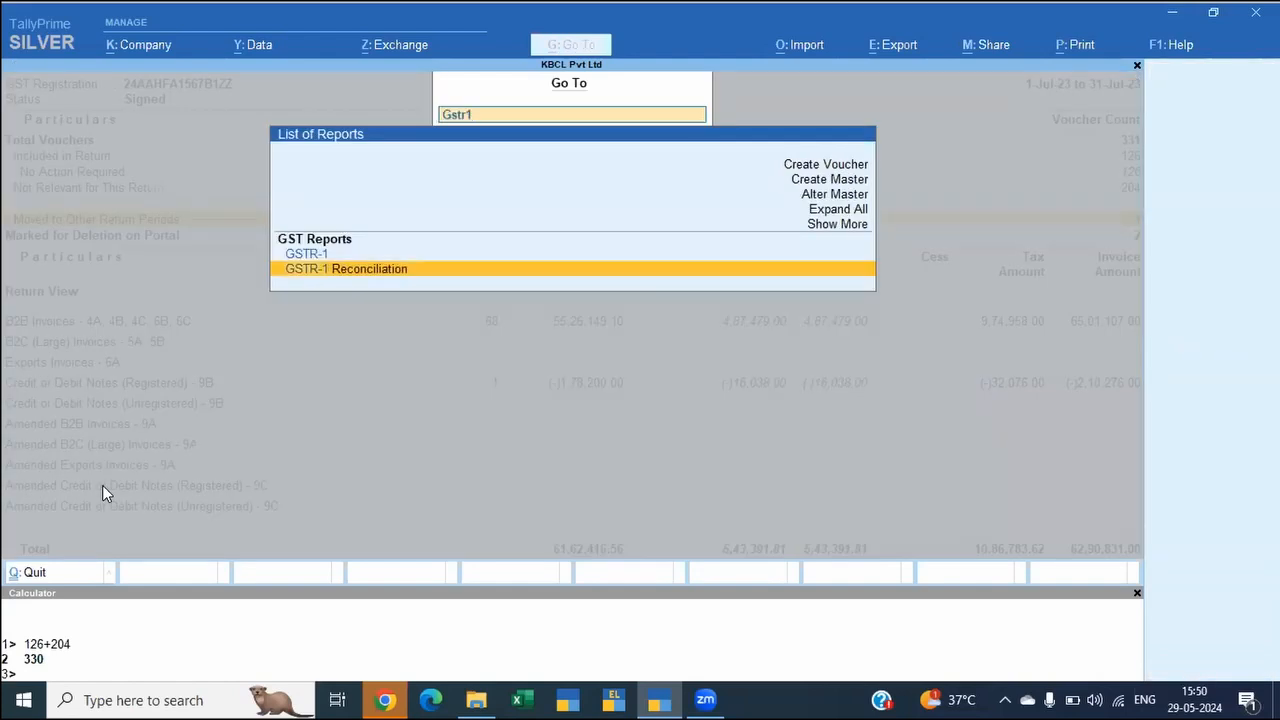
key("Return")
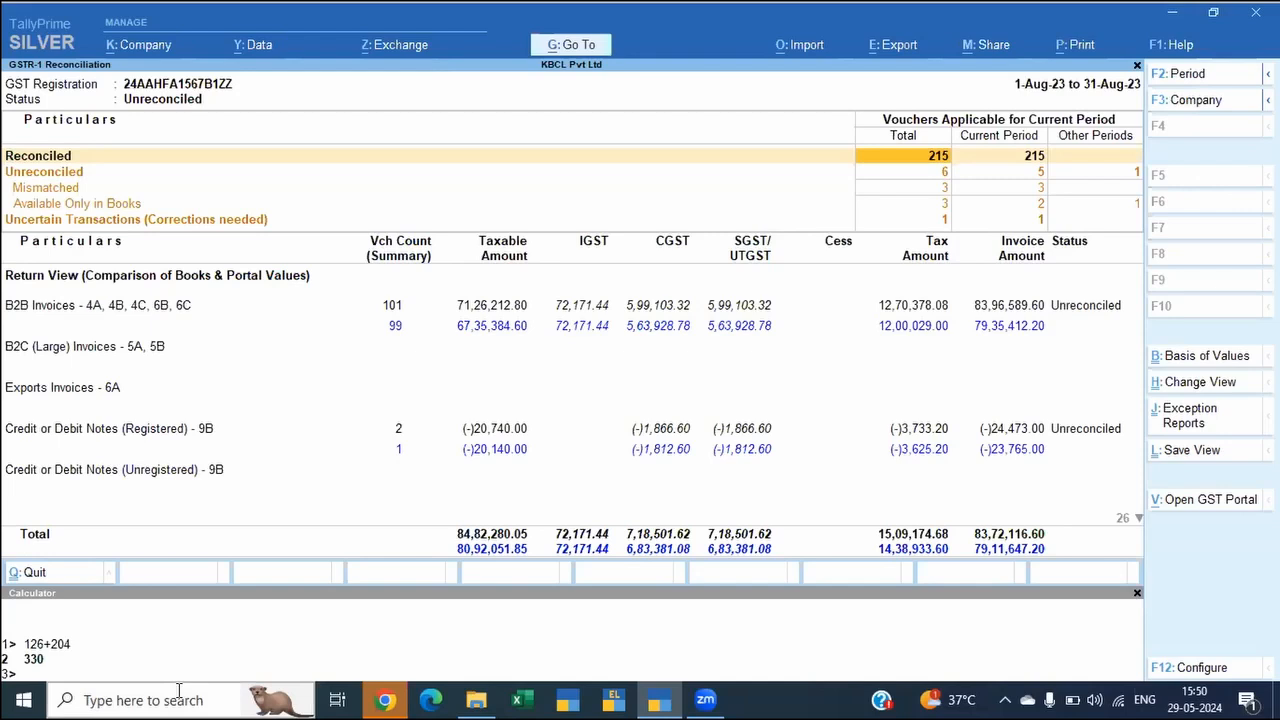
Step: Start a GSTR-1 return import with the file path F:\Reference\Test Data\GST Return-TD-Prime4.1\TD-SingleRegn, copied from File Explorer
key("alt")
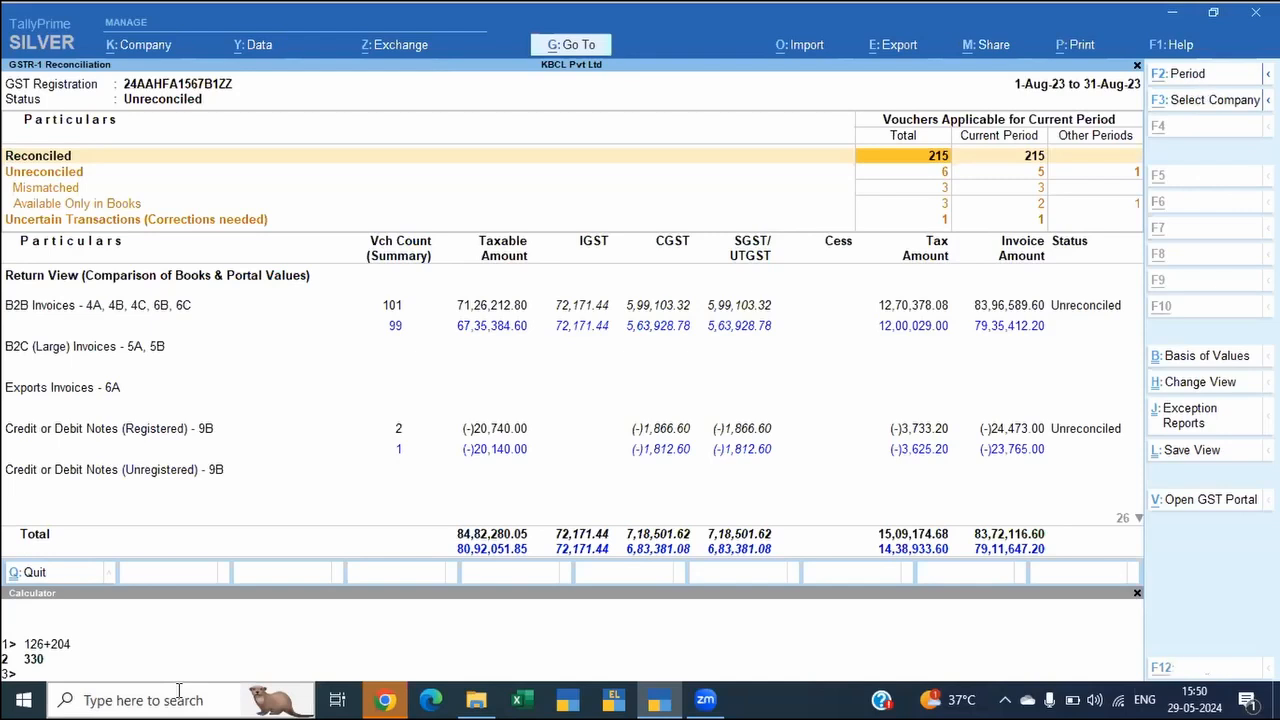
key("alt+o")
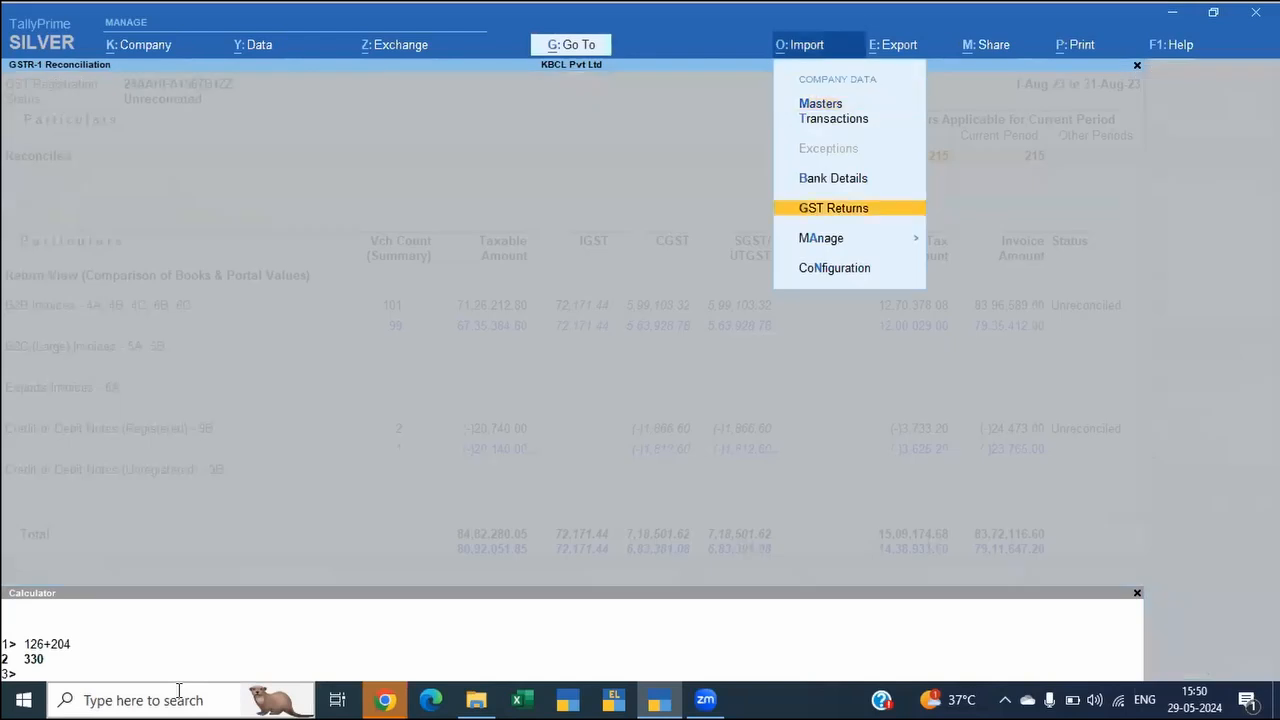
key("Return")
key("alt+Tab")
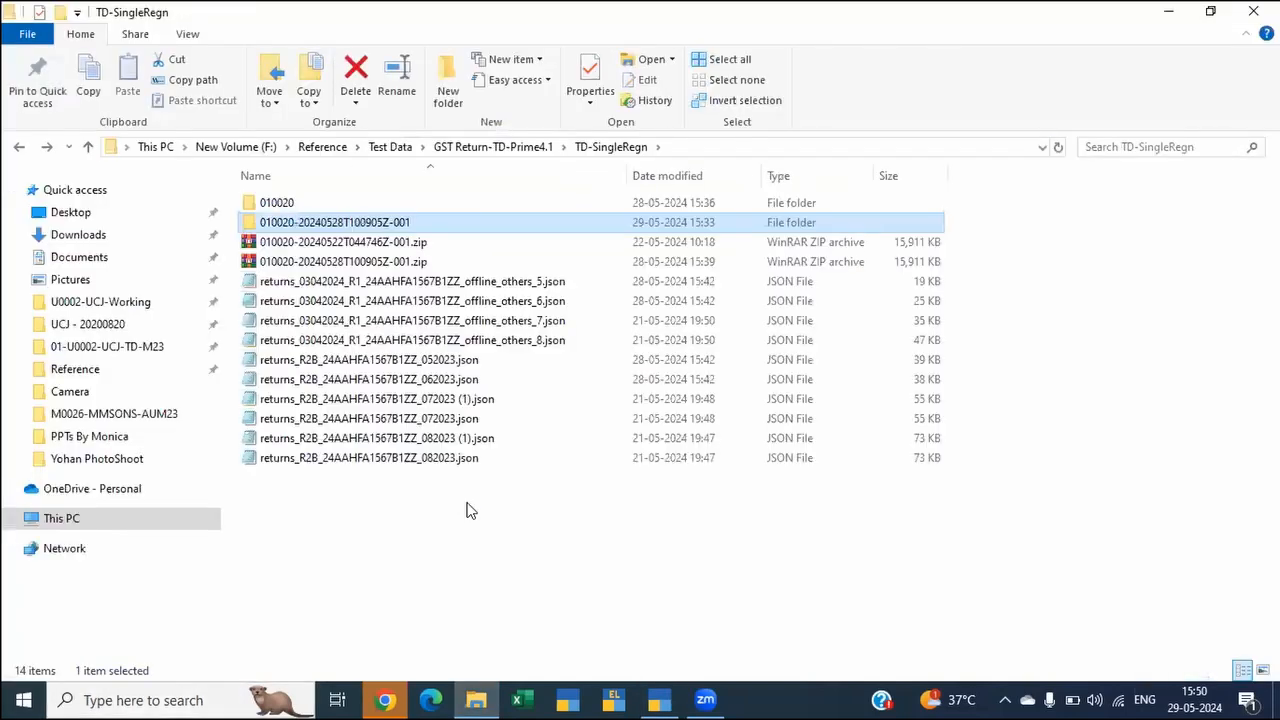
key("alt+d")
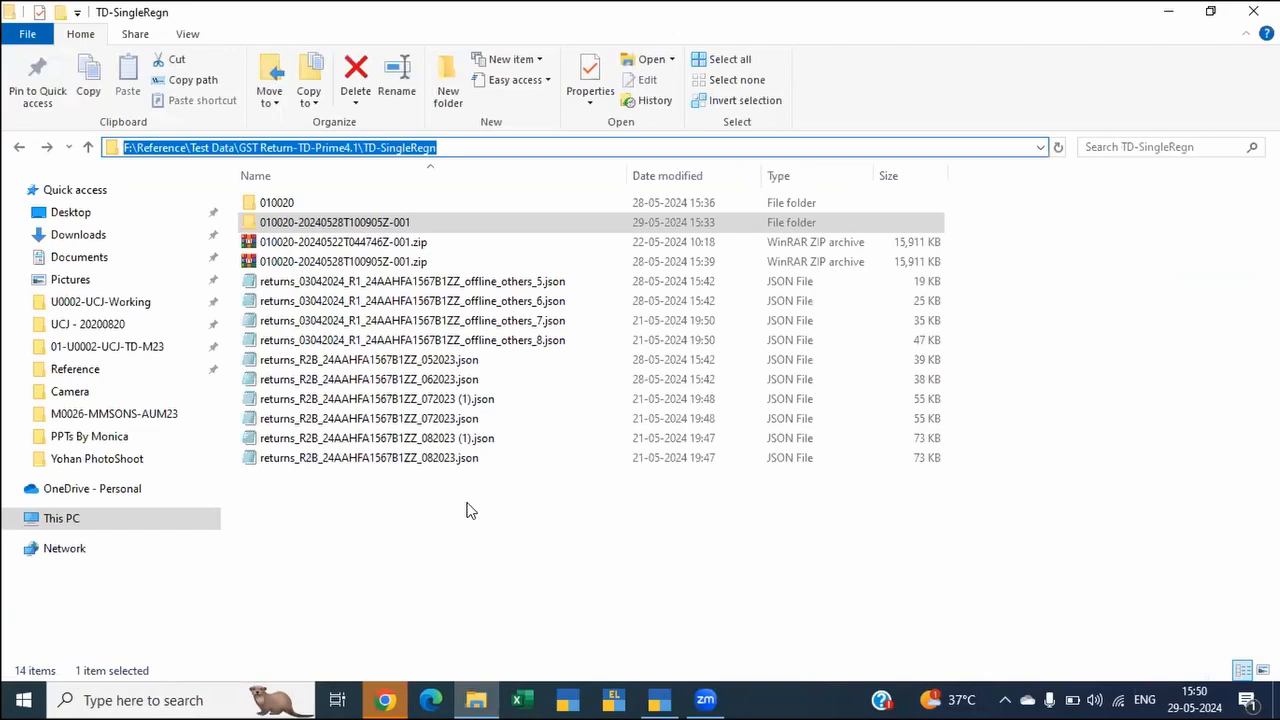
key("ctrl+c")
key("alt+Tab")
key("ctrl+v")
key("Return")
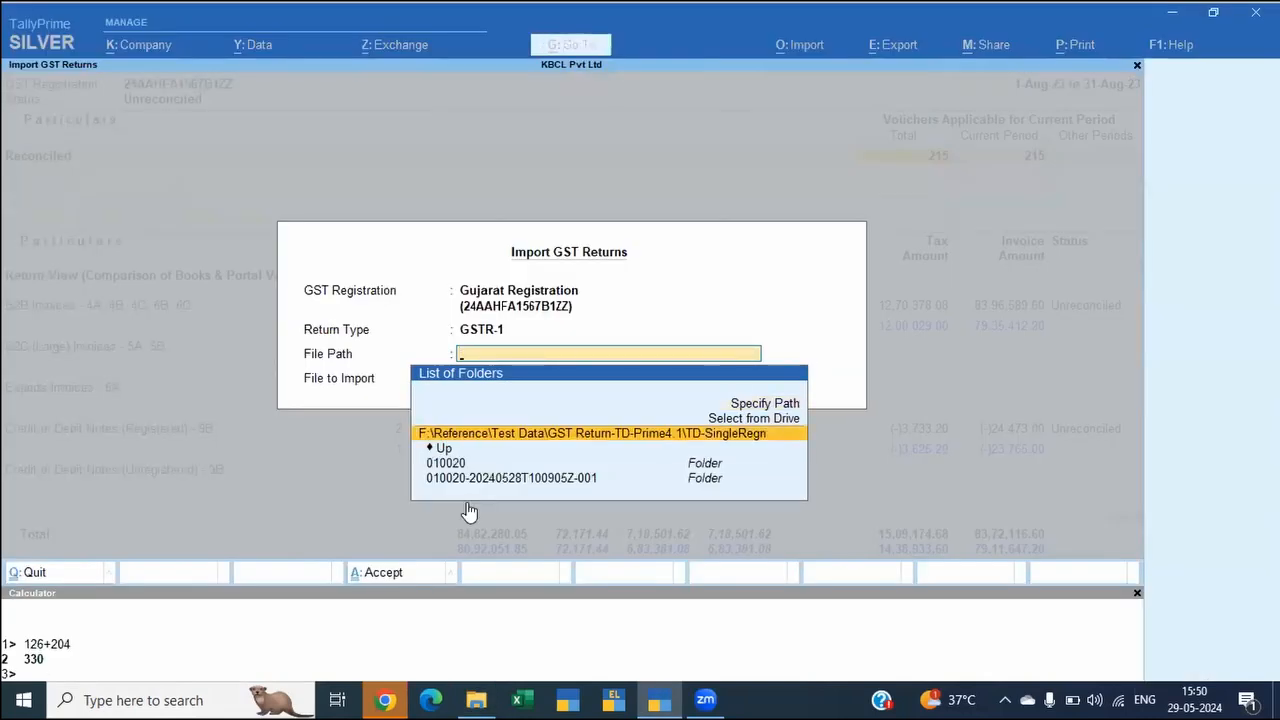
key("Return")
Step: Import the 07/2023 GSTR-1 JSON file ending in offline_others_7 and dismiss the import summary
key("Down")
key("Down")
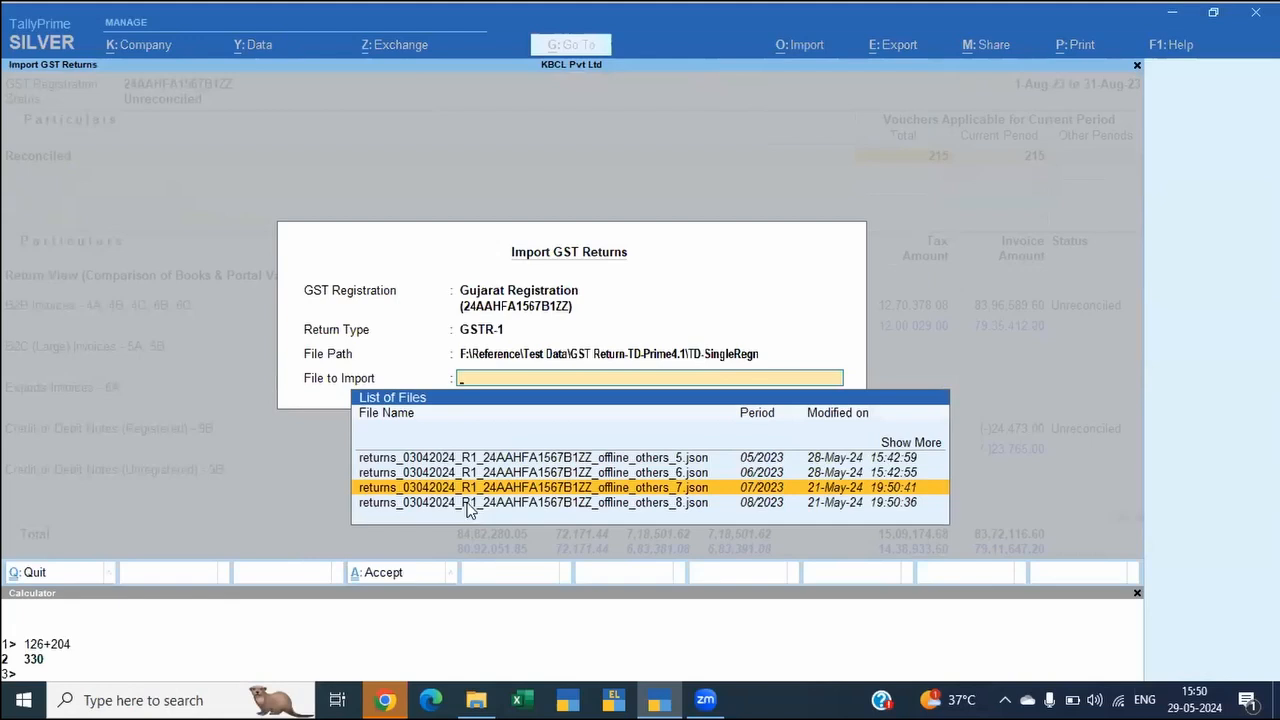
key("Return")
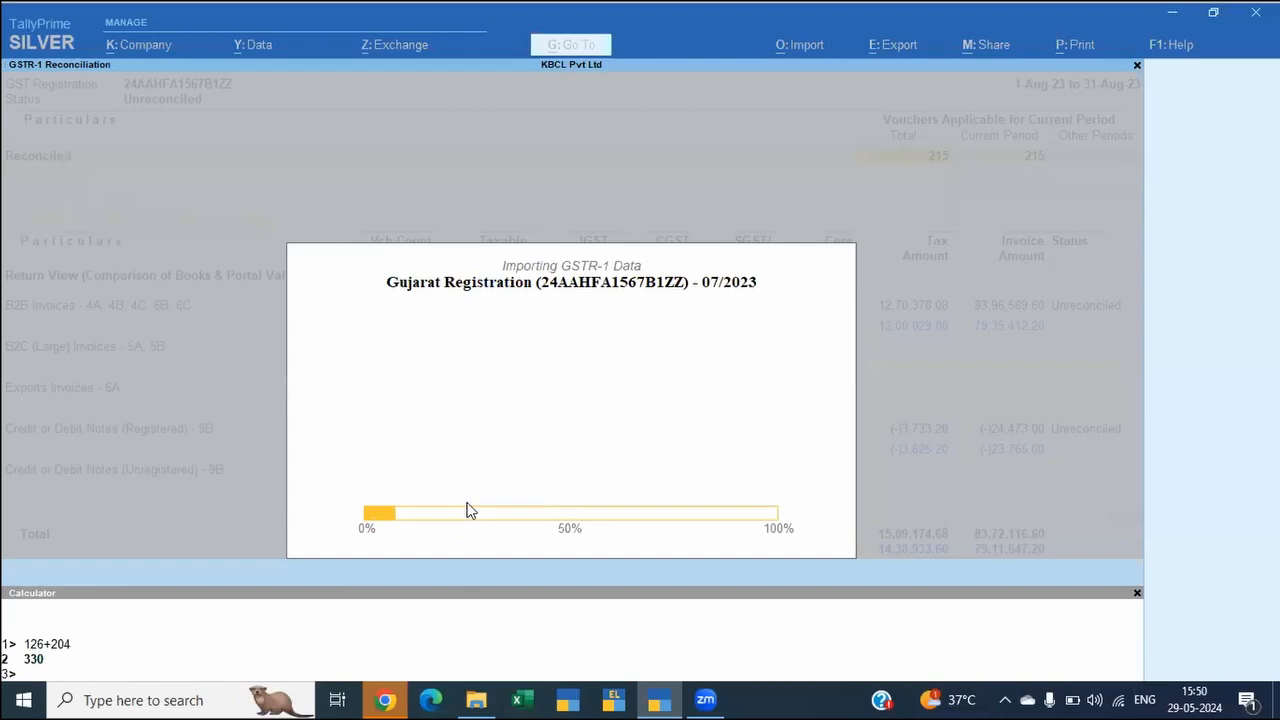
key("alt+Tab")
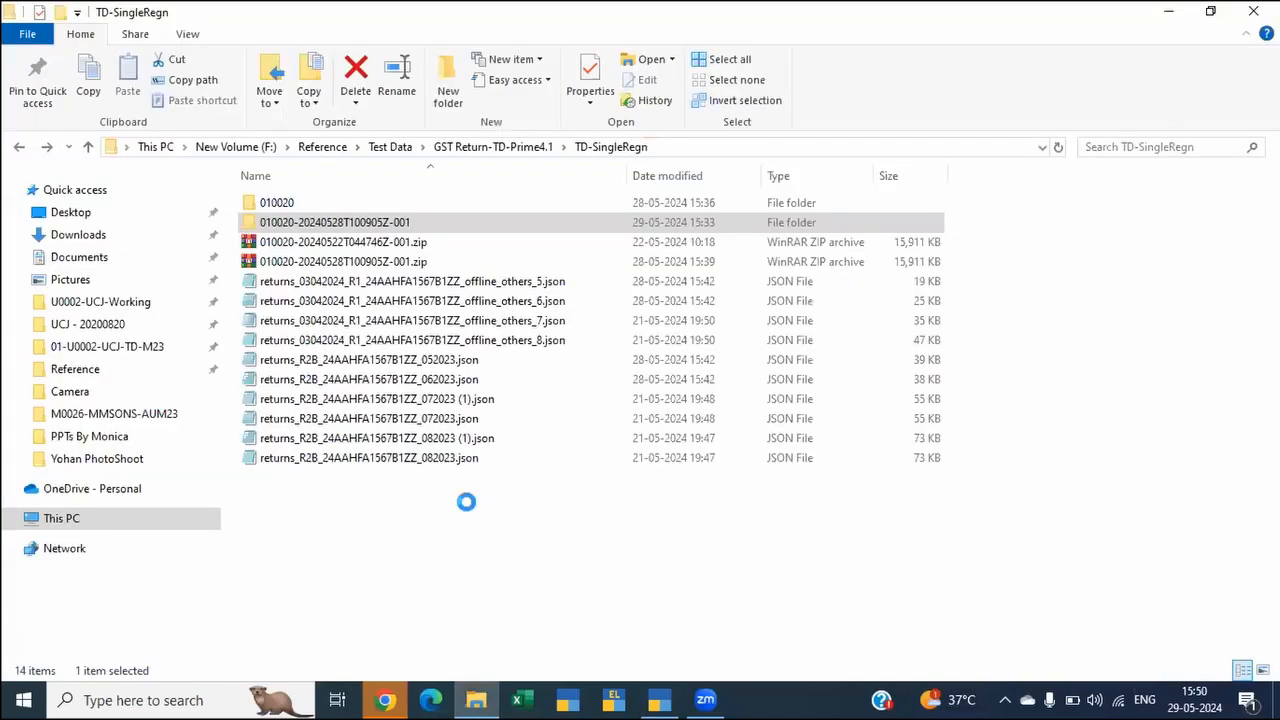
key("alt+Tab")
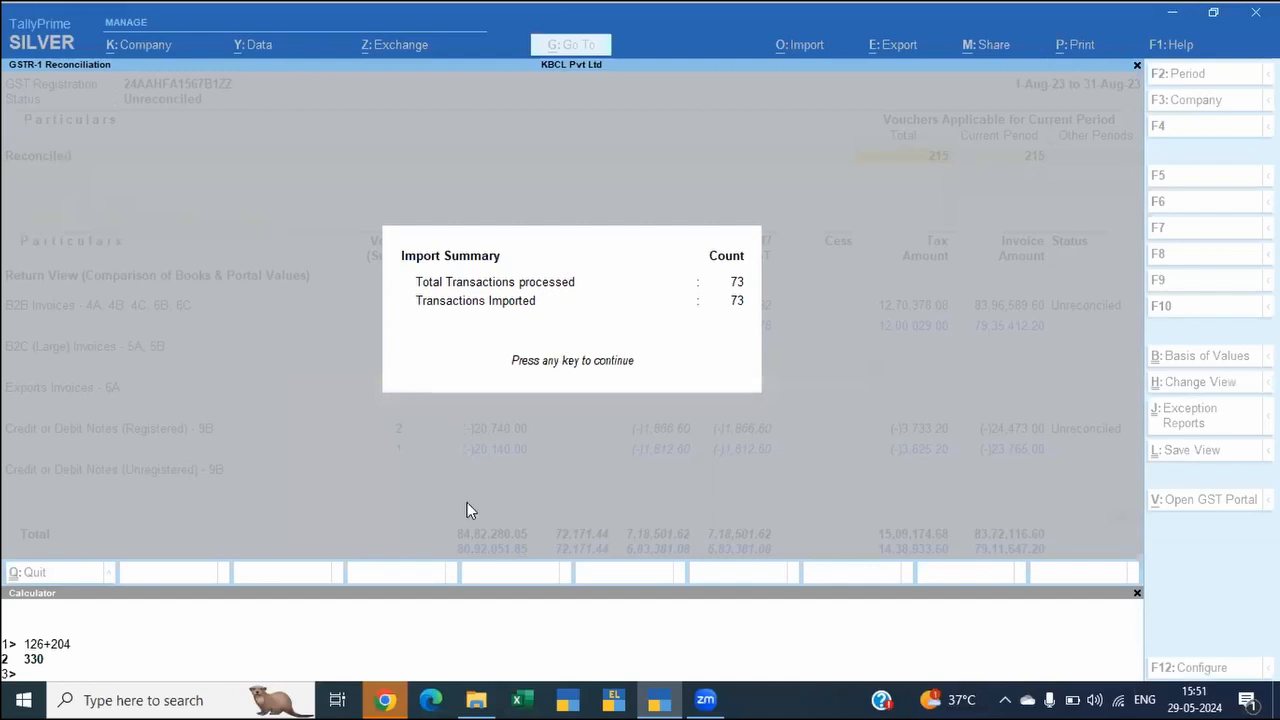
key("Return")
key("Down")
key("Down")
key("Down")
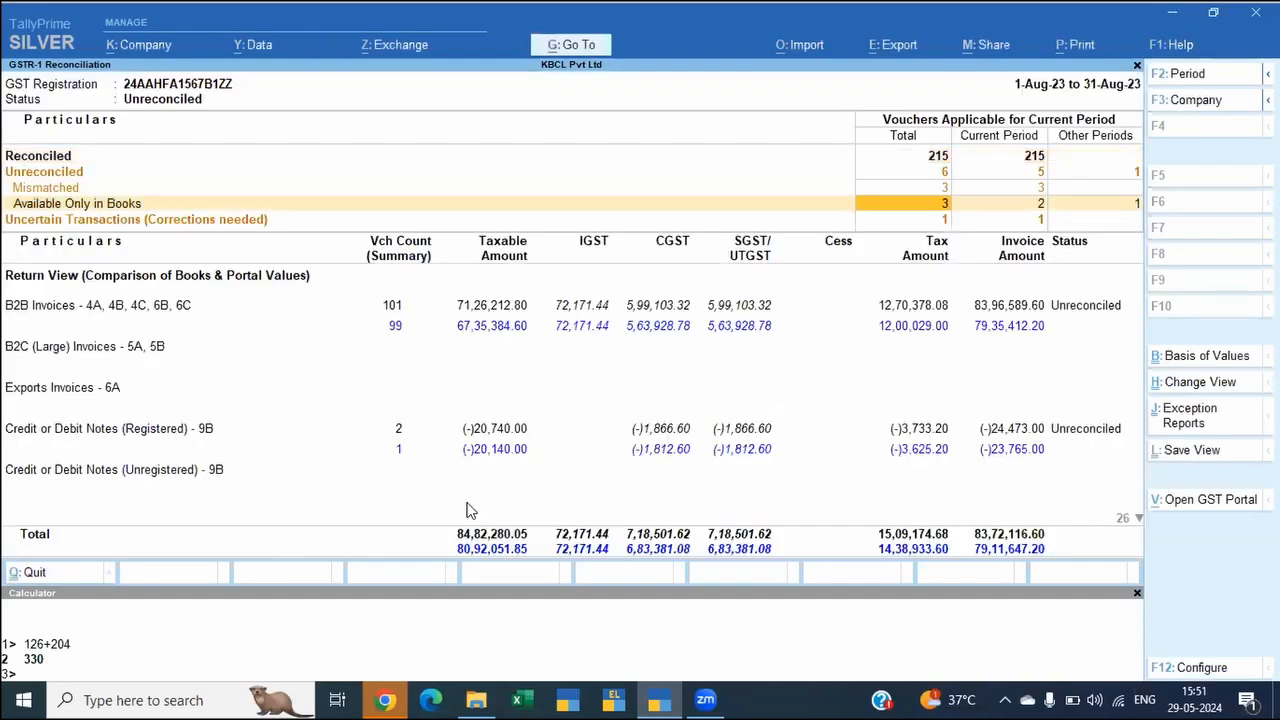
key("F2")
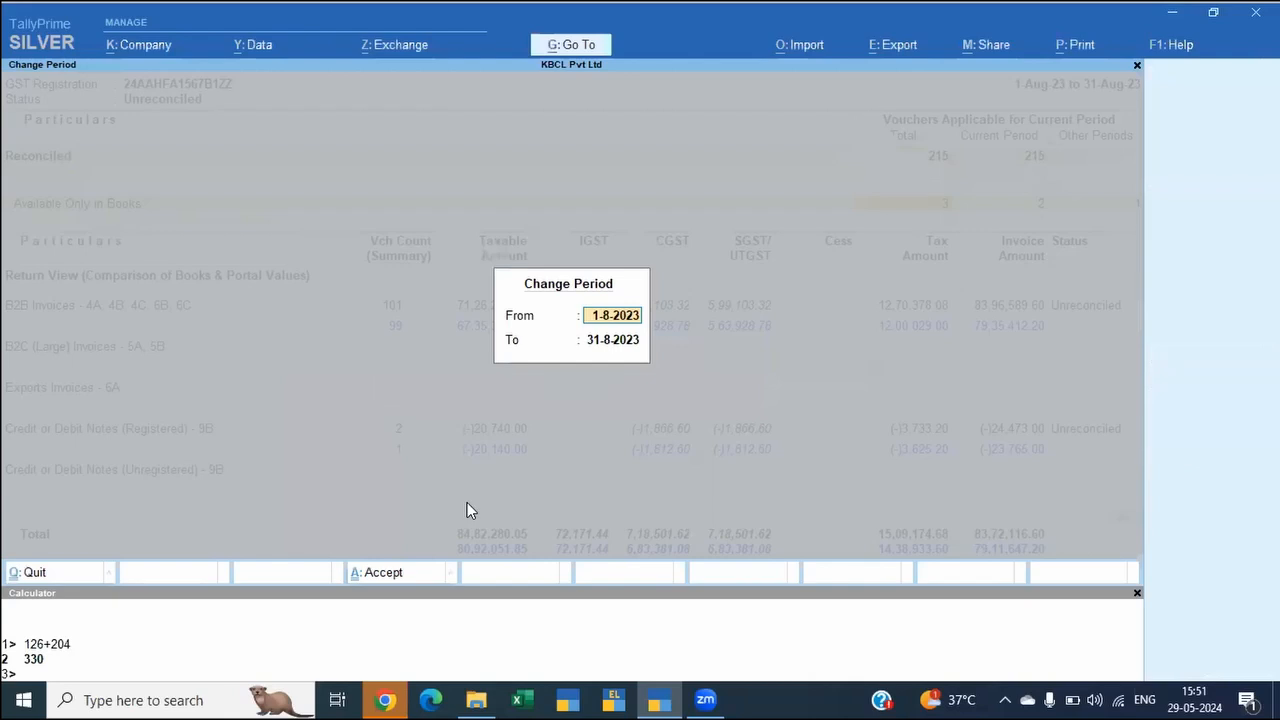
key("Return")
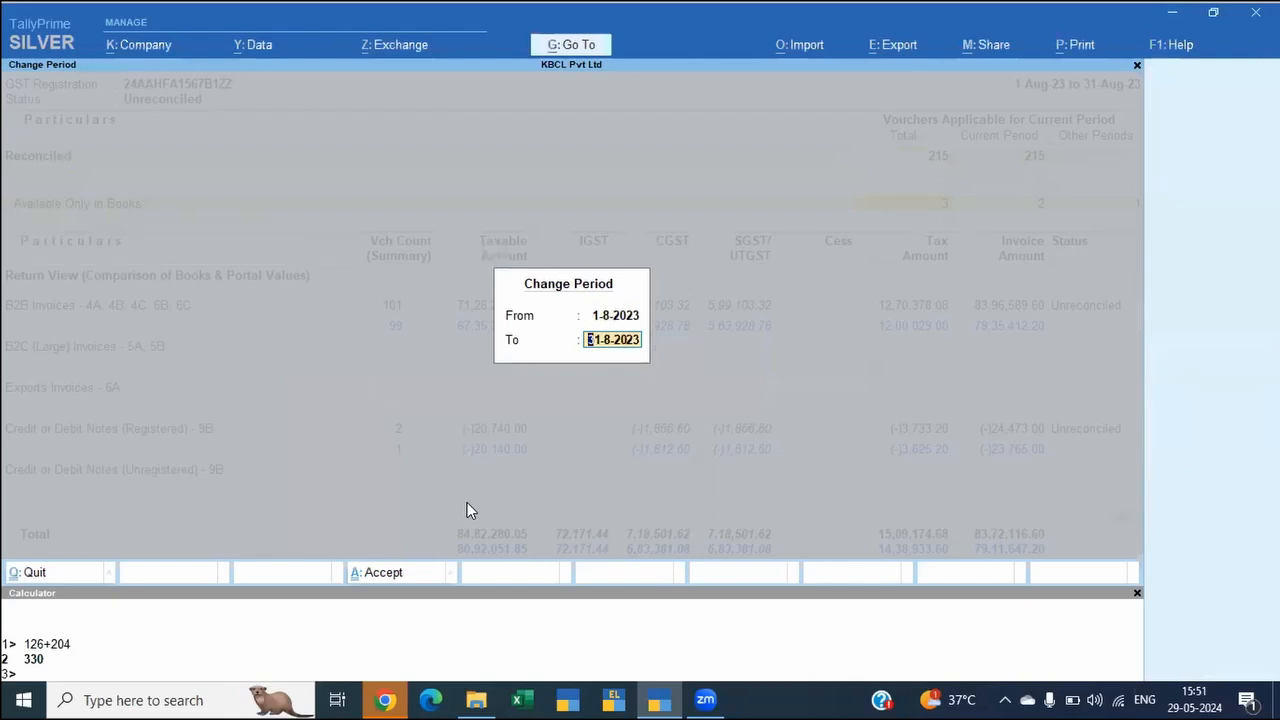
key("Return")
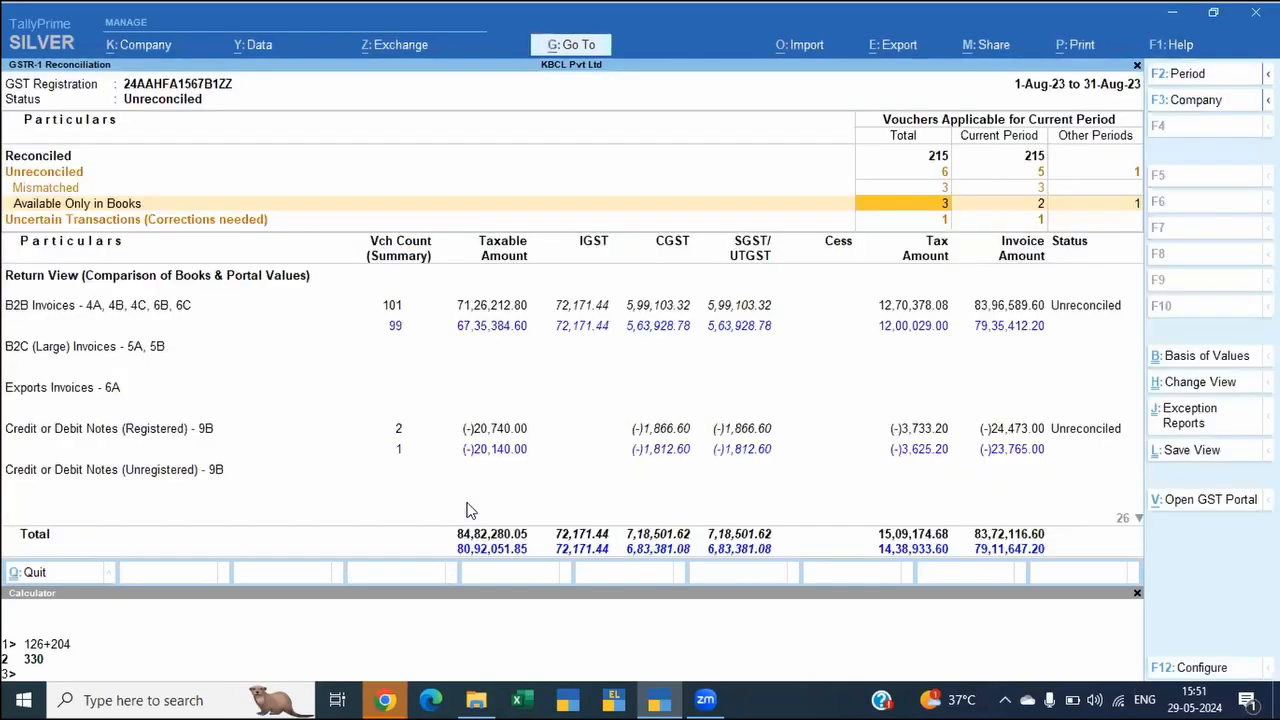
Step: Change the GSTR-1 Reconciliation period to July 2023
key("F2")
type("jul")
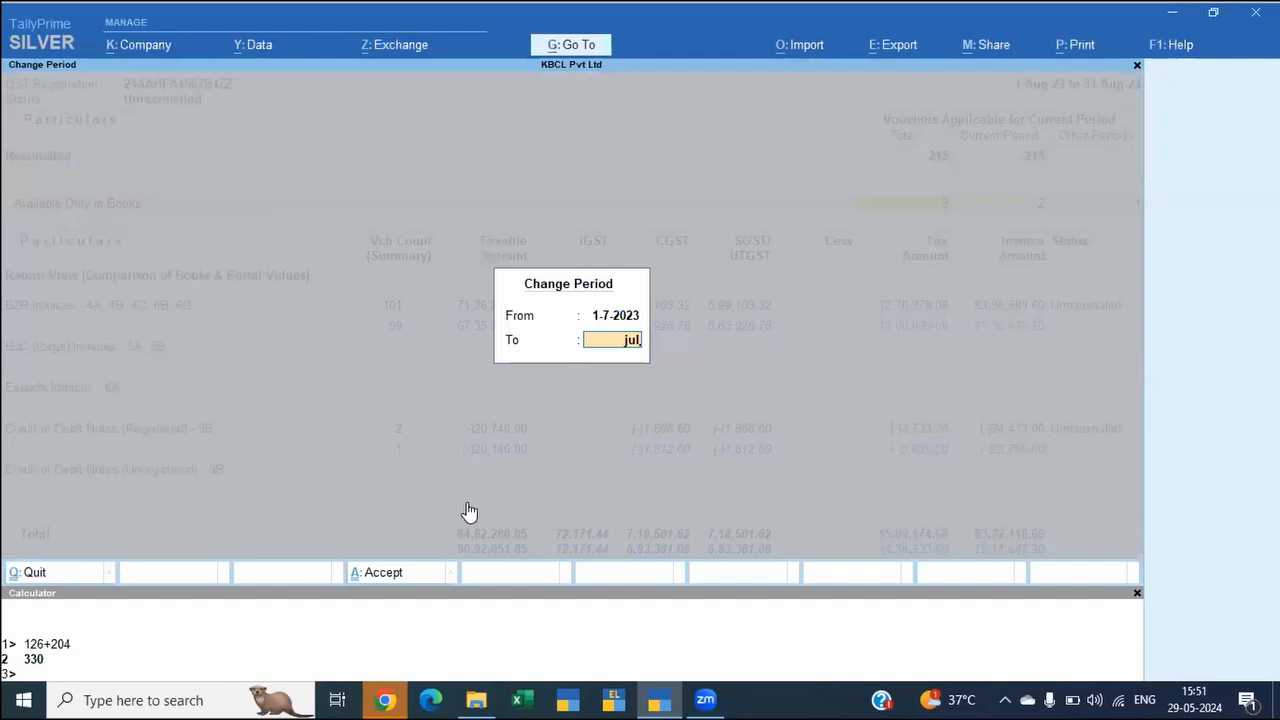
key("Return")
Step: Review the party-wise book and portal values under Credit or Debit Notes (Registered) - 9B, and return to the reconciliation report
key("Down")
key("Down")
key("Down")
key("Down")
key("Down")
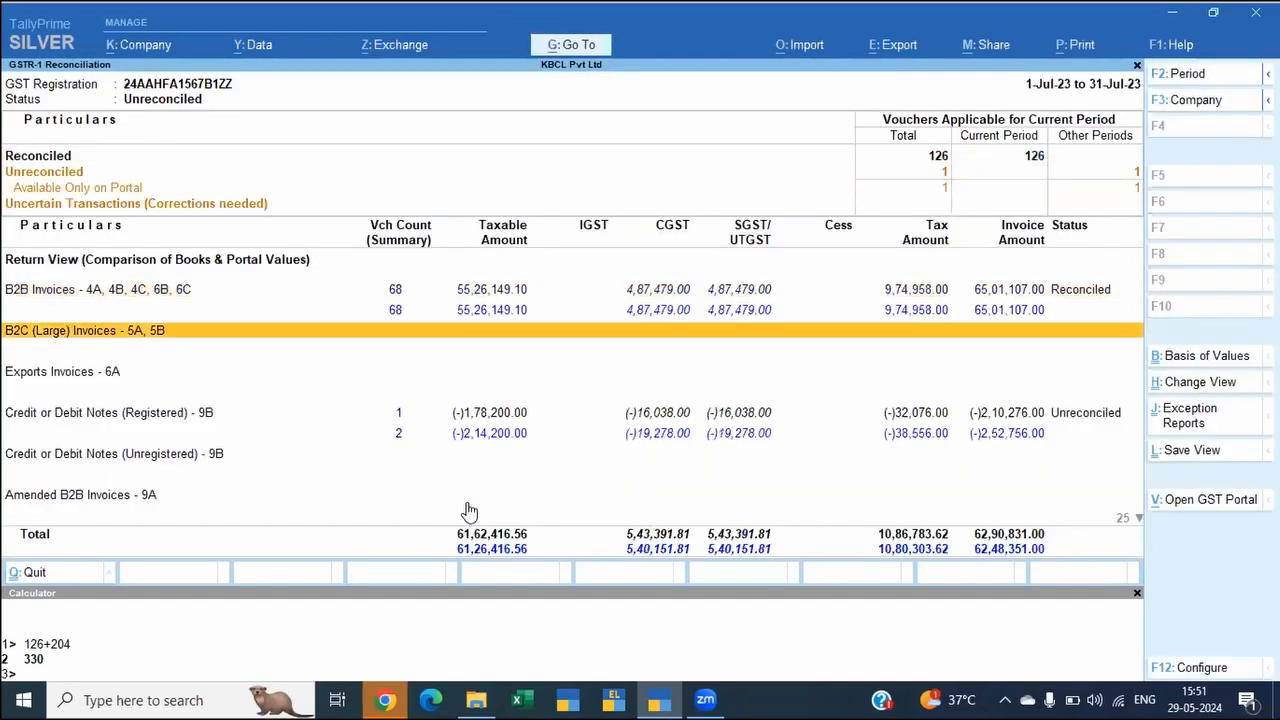
key("Down")
key("Up")
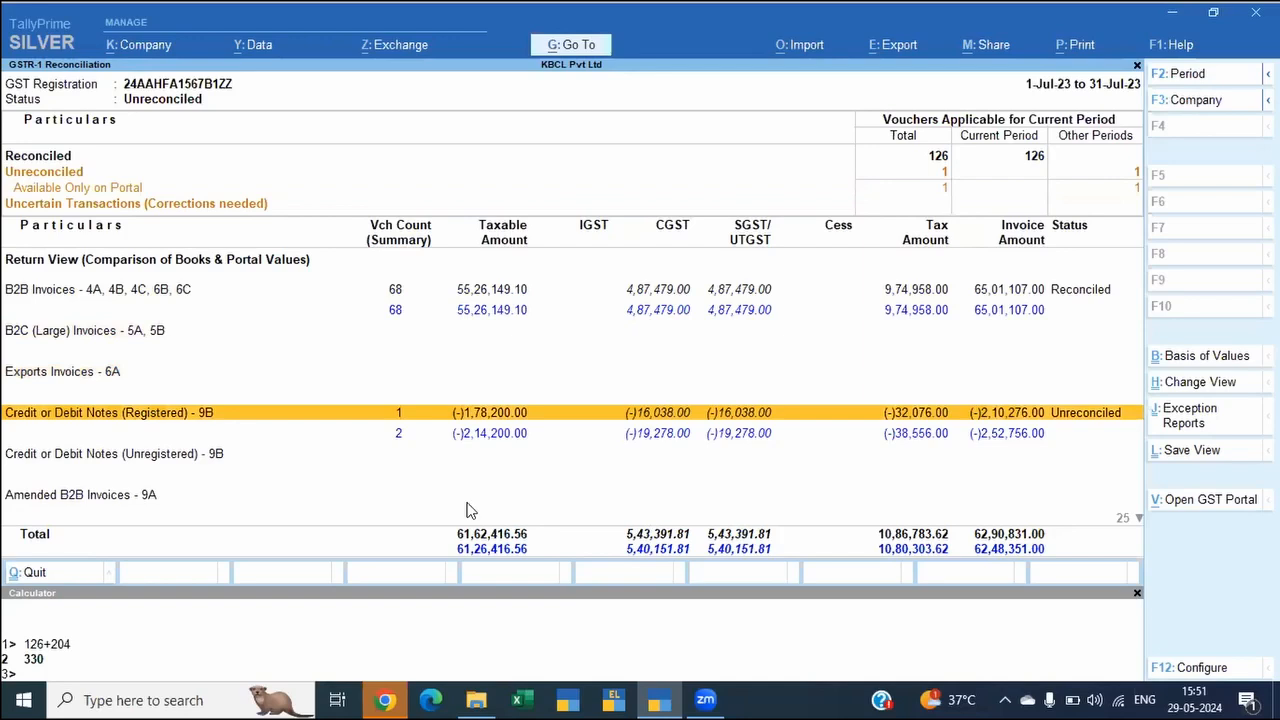
key("Return")
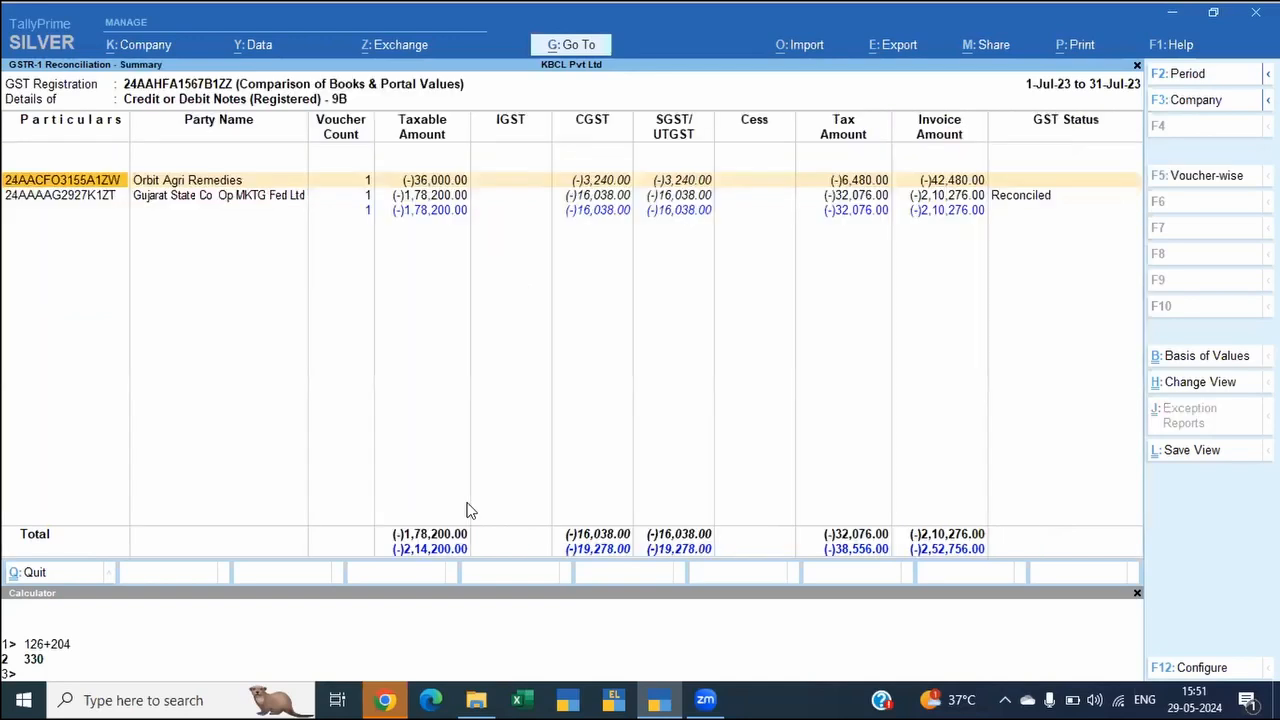
key("Down")
key("Up")
key("Right")
key("Right")
key("Right")
key("Left")
key("Left")
key("Left")
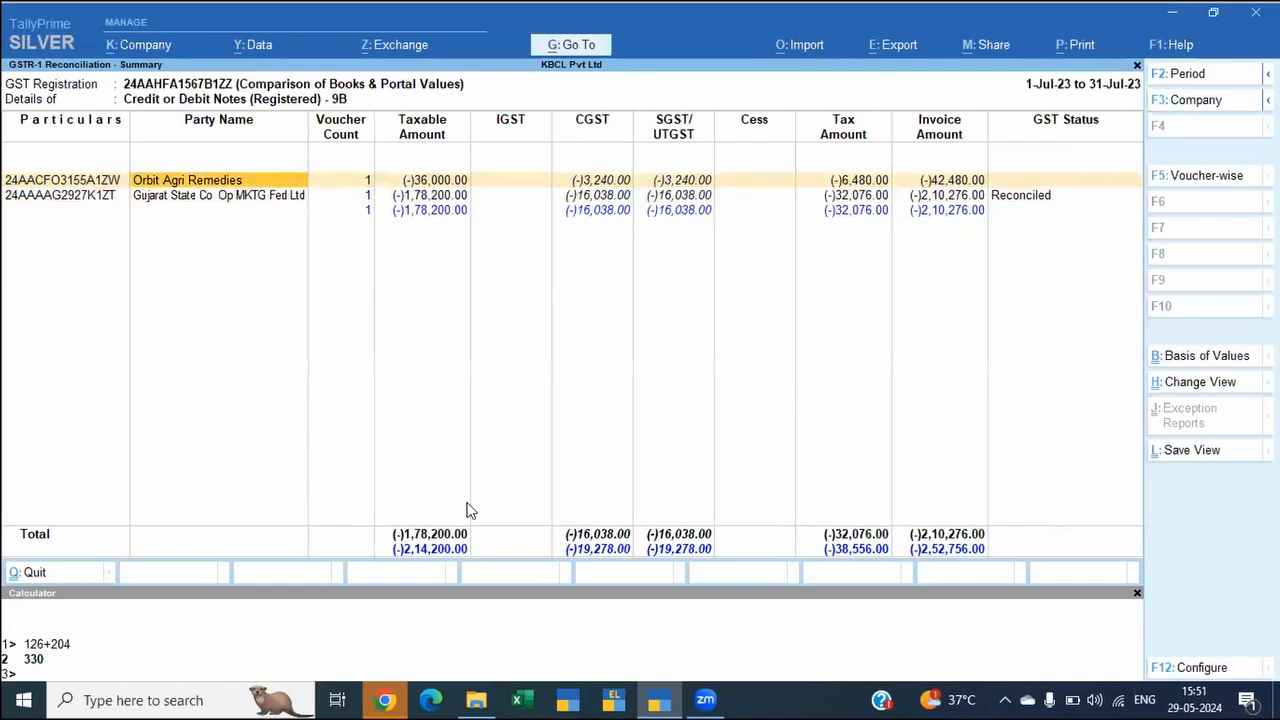
key("Left")
key("Escape")
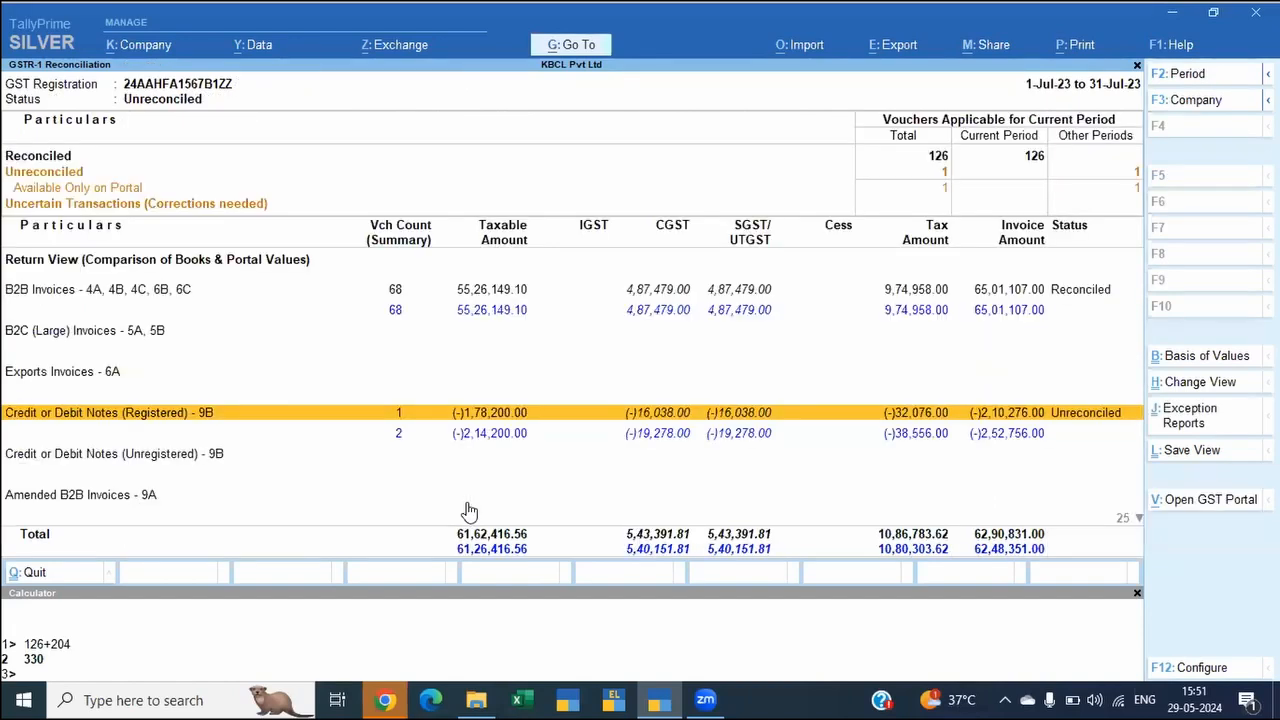
Step: Drill down from Credit or Debit Notes (Registered) - 9B through Orbit Agri Remedies to the portal view of its 2-Aug-23 debit note
key("Down")
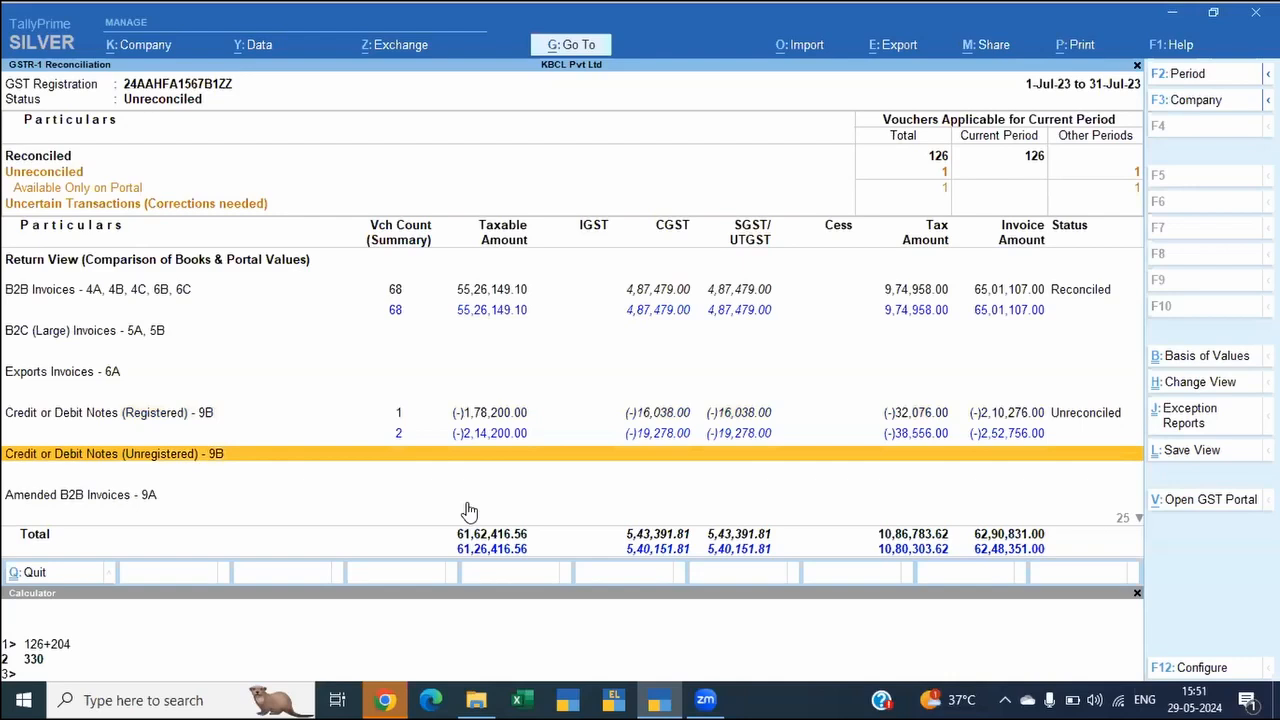
key("Up")
key("Return")
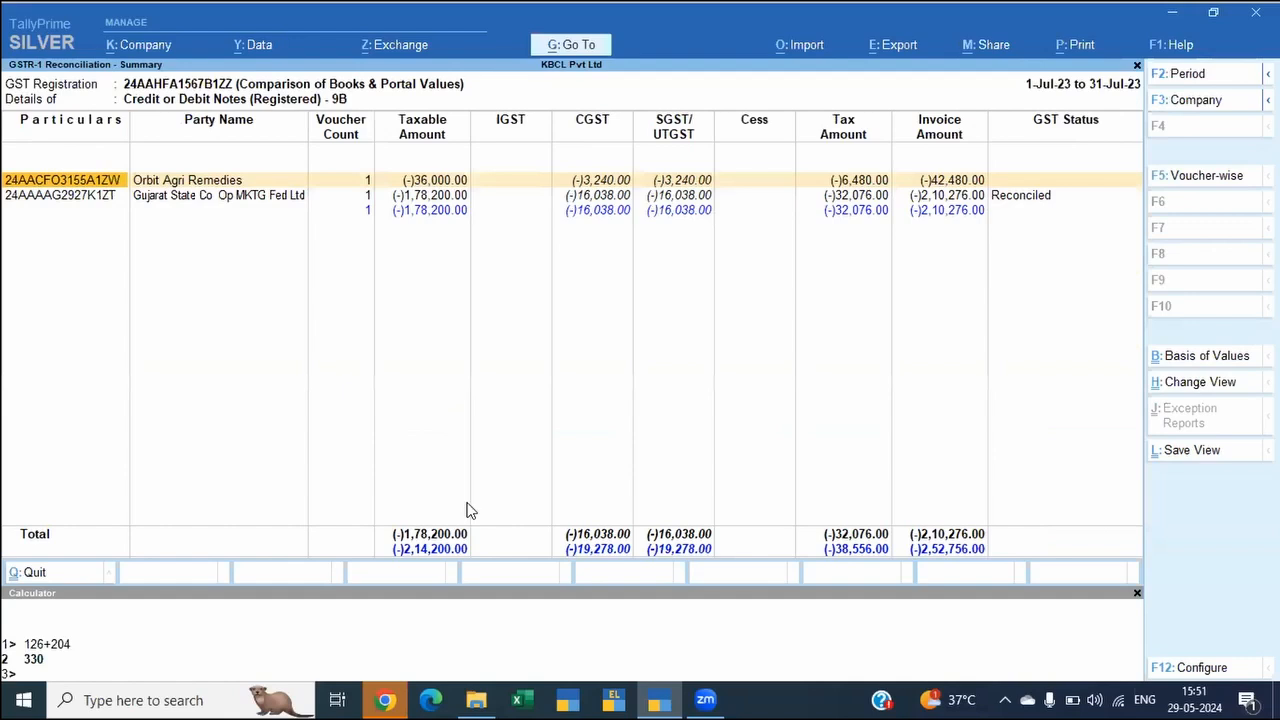
key("Return")
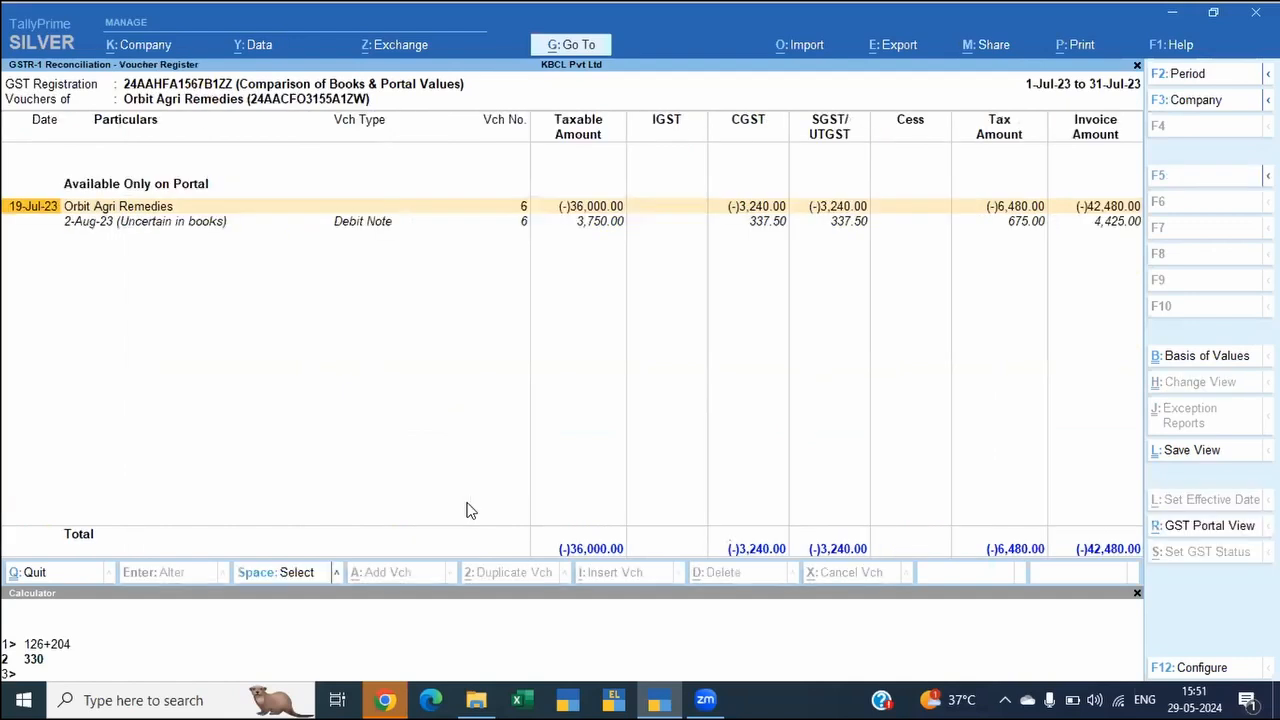
key("Down")
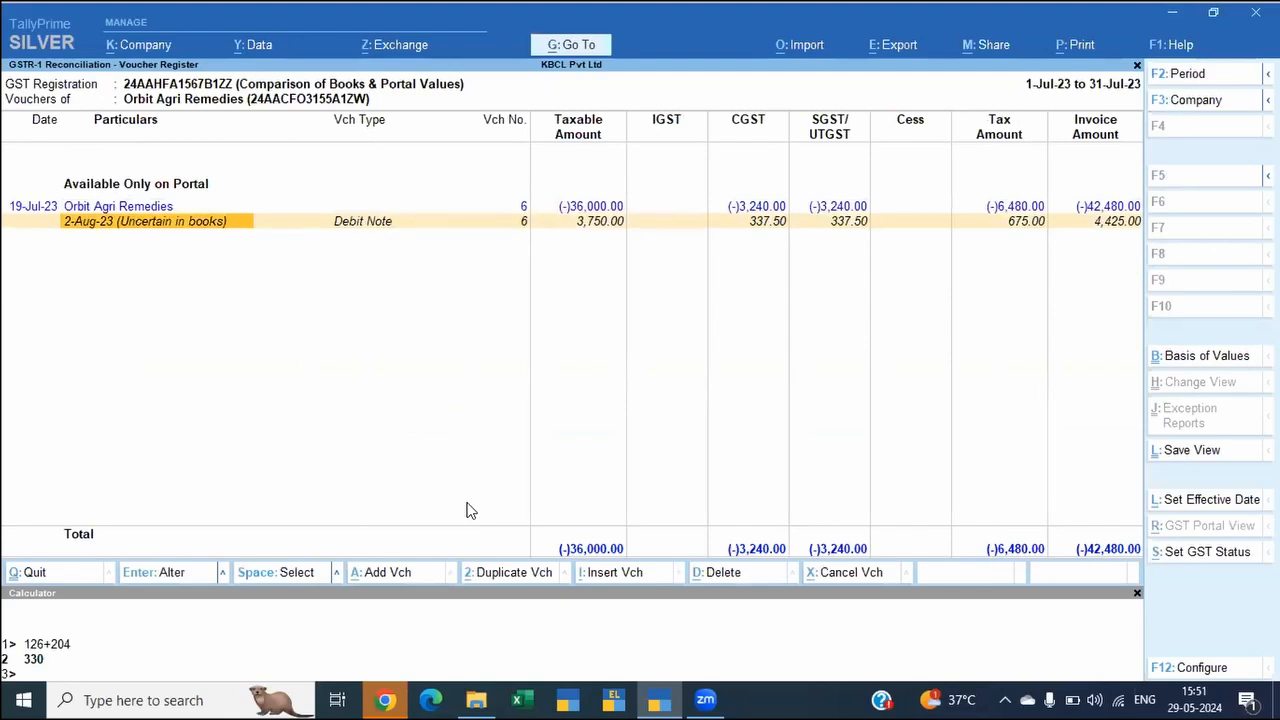
key("Return")
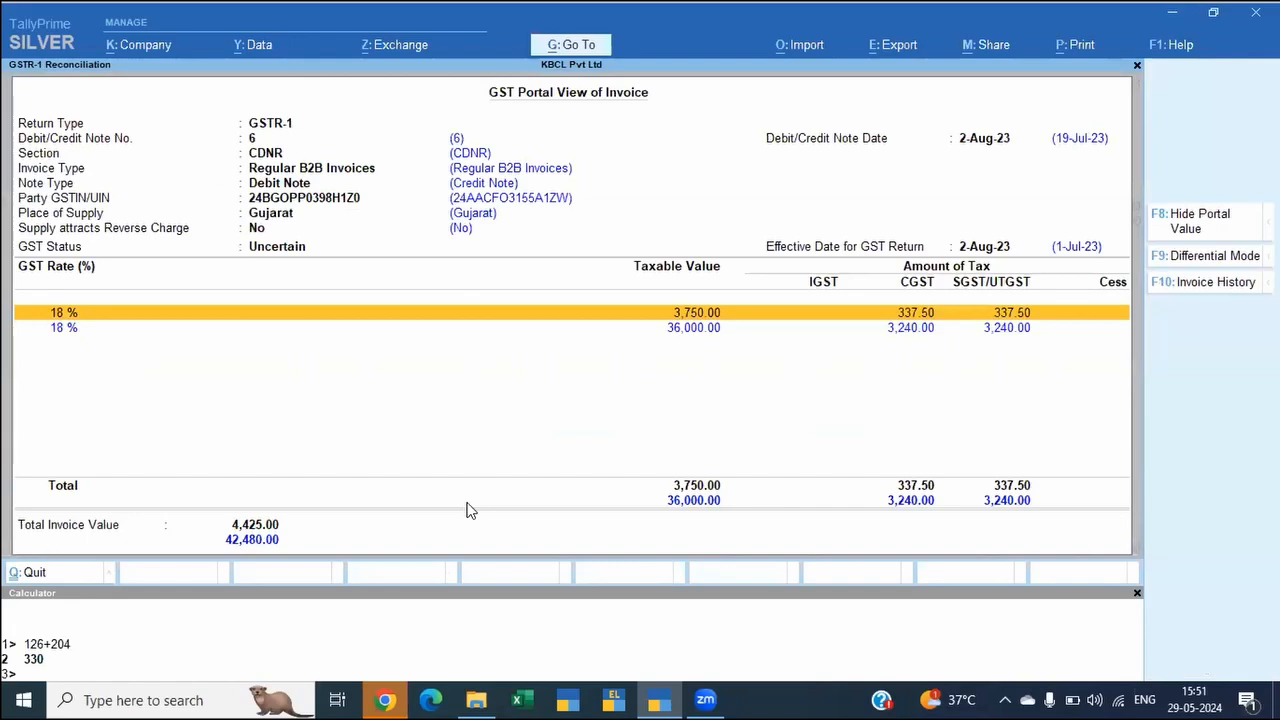
Step: Compare the debit note's book and portal amounts in both Differential Mode and Comparison Mode
key("F9")
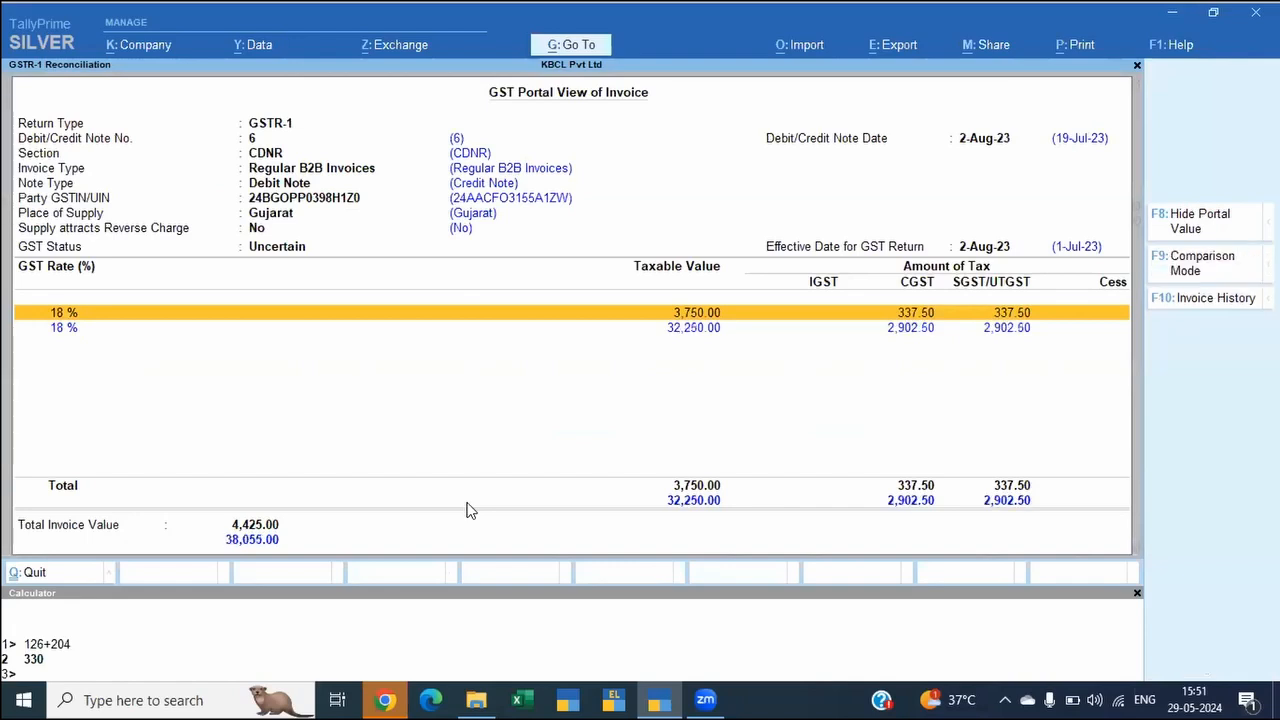
key("F9")
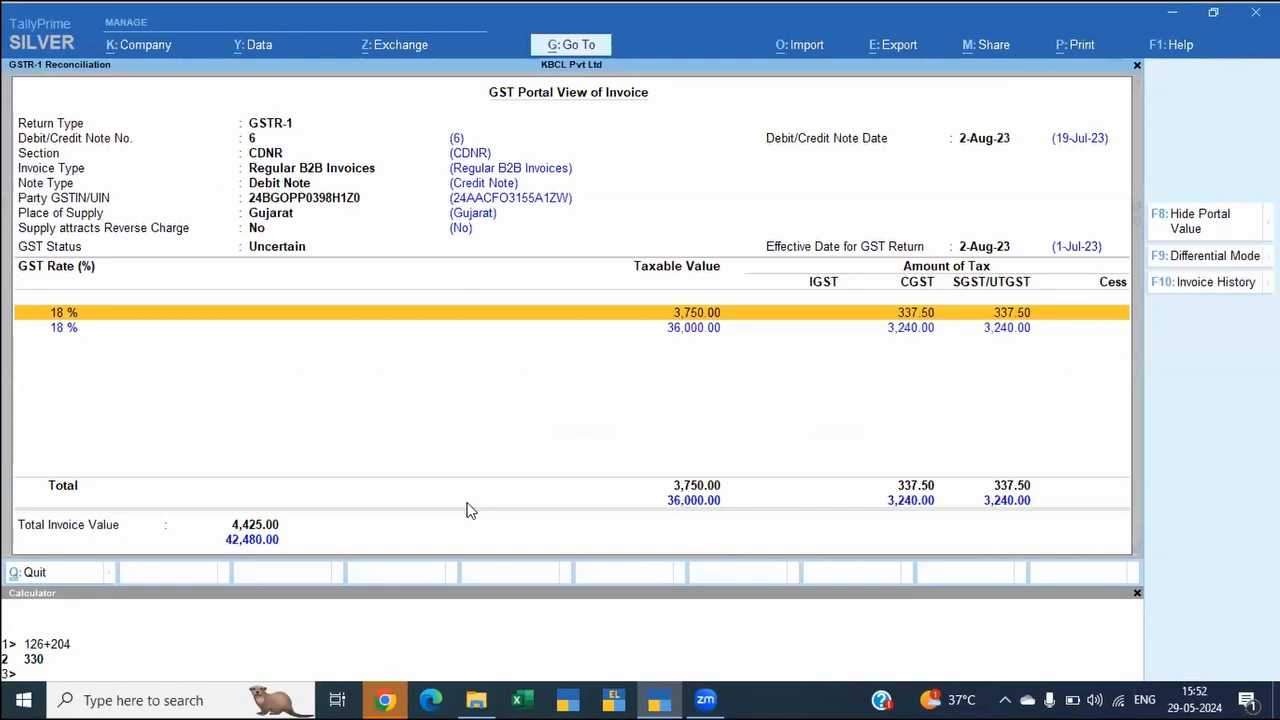
key("F9")
key("F9")
Step: Look up the note's invoice history, choose the 19-Jul-23 entry, and return to the GSTR-1 Reconciliation report
left_click(1198, 285)
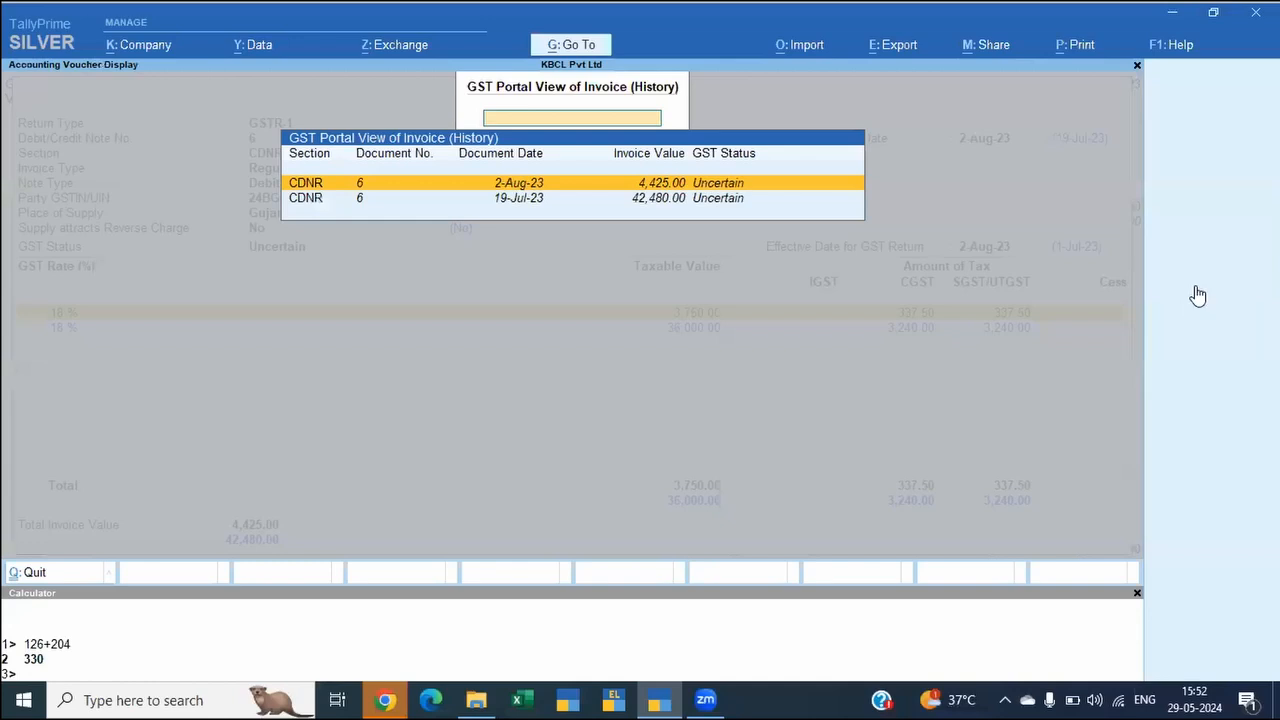
key("Down")
key("Return")
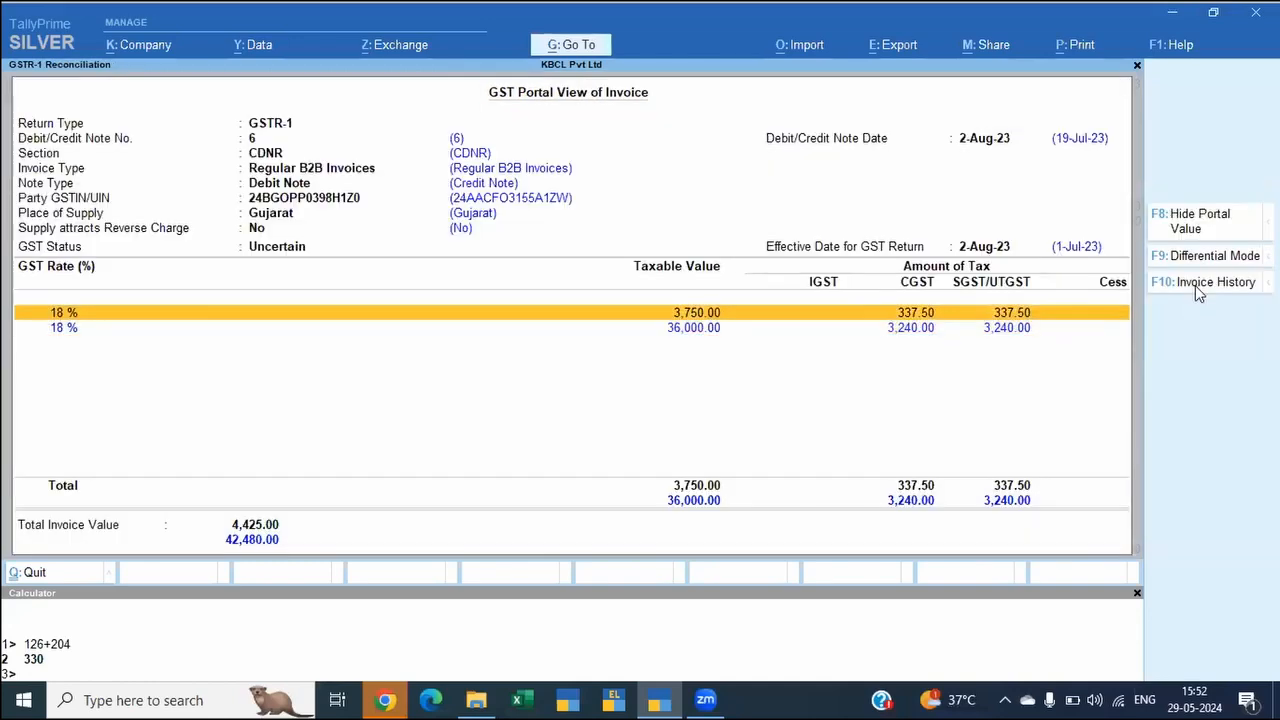
key("Escape")
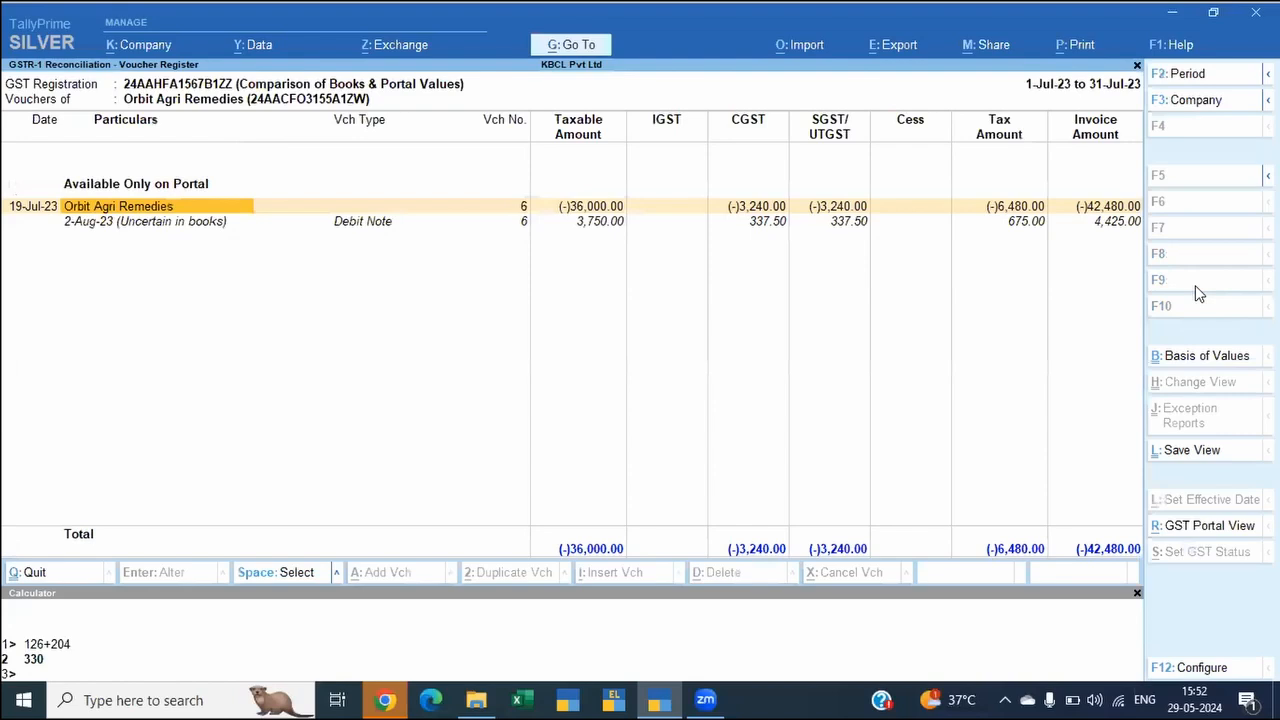
key("Escape")
key("Escape")
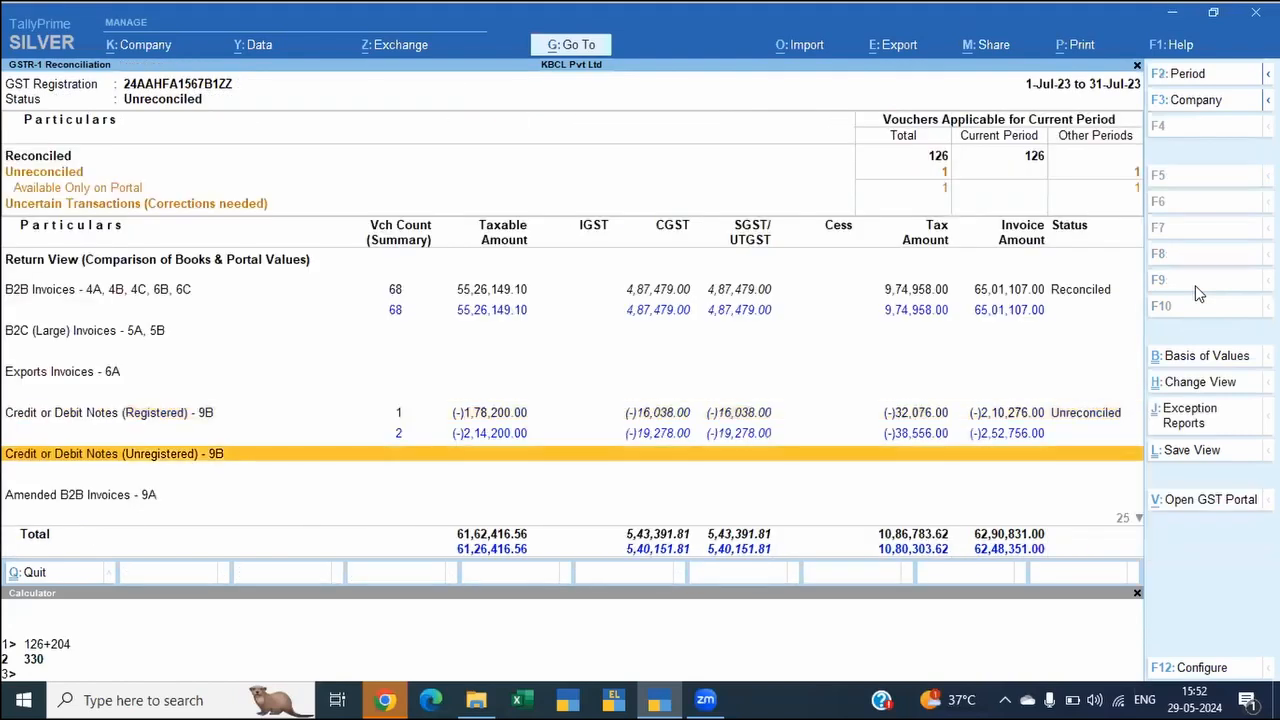
Step: Examine the return view sections of the July reconciliation down to HSN Summary - 12 and back to B2B Invoices
key("Down")
key("Down")
key("Down")
key("Down")
key("Down")
key("Down")
key("Down")
key("Down")
key("Down")
key("Down")
key("Down")
key("Down")
key("Down")
key("Down")
key("Down")
key("Down")
key("Down")
key("Down")
key("Down")
key("Down")
key("Down")
key("Down")
key("Down")
key("Down")
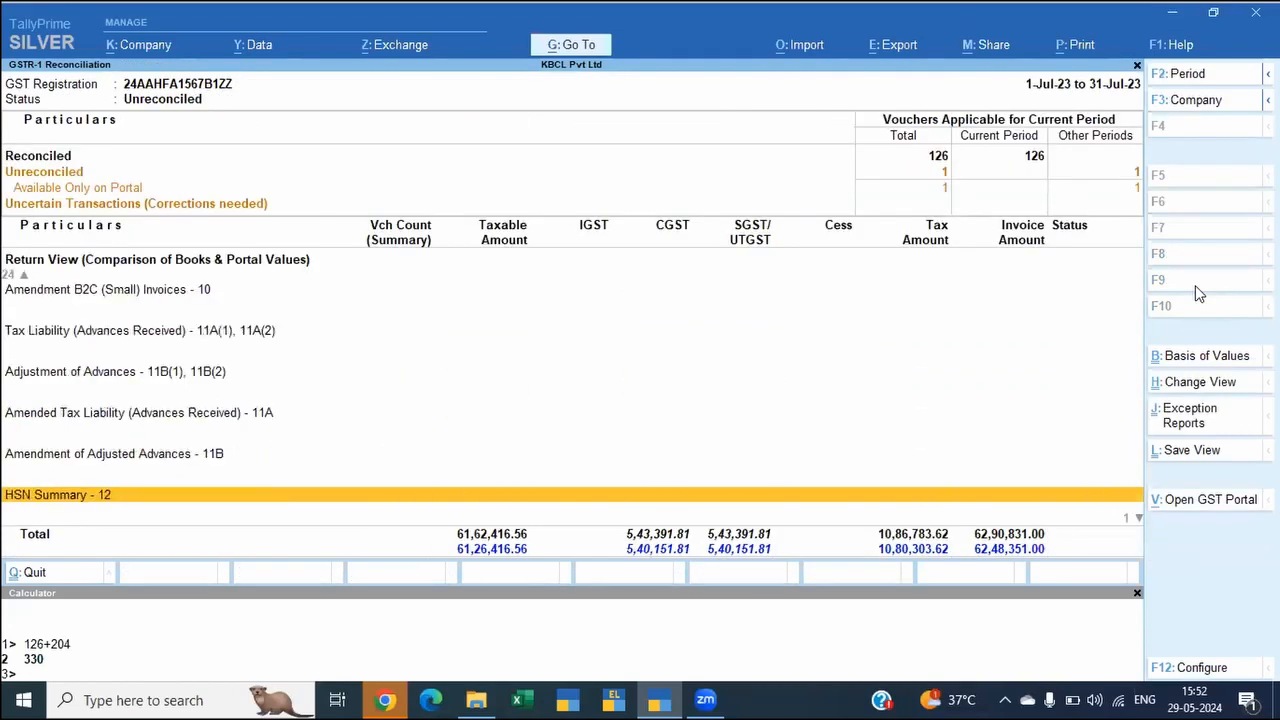
key("Up")
key("Up")
key("Up")
key("Up")
key("Up")
key("Up")
key("Up")
key("Up")
key("Up")
key("Up")
key("Up")
key("Up")
key("Up")
key("Up")
key("Up")
key("Up")
key("Up")
key("Up")
key("Up")
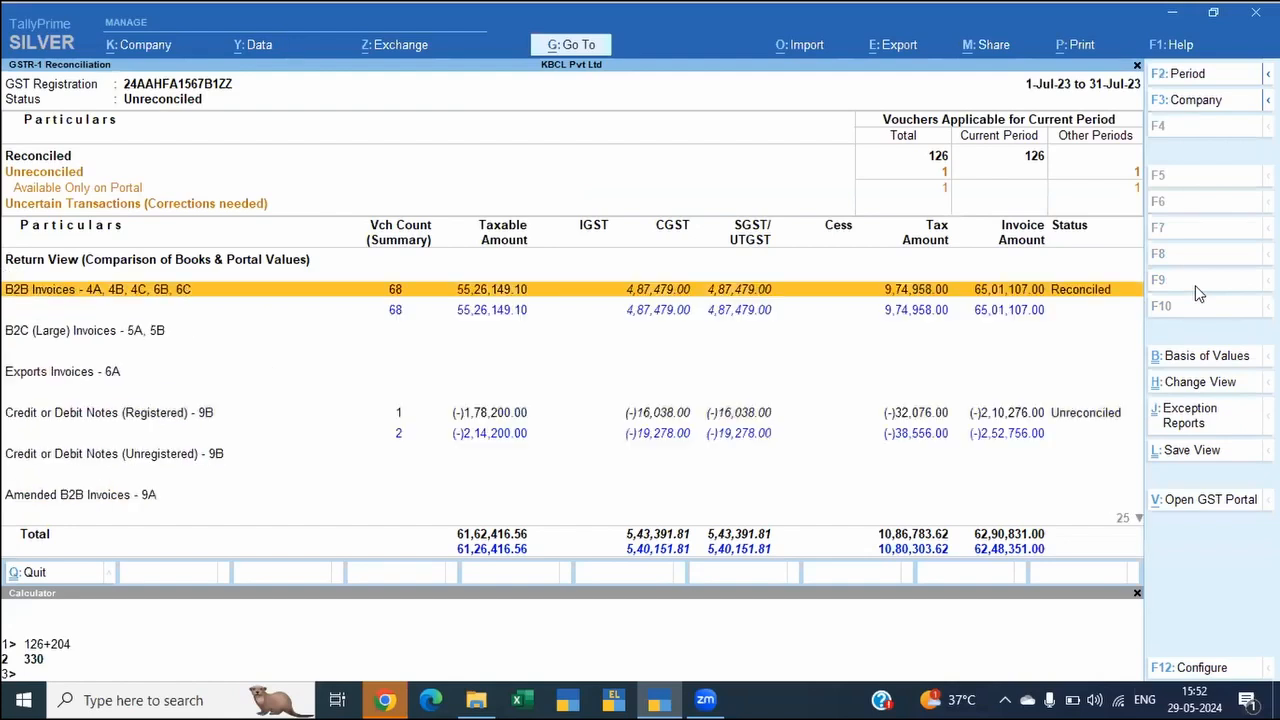
Step: List the vouchers Available Only on Portal and open the GST portal view of the 19-Jul-23 Orbit Agri Remedies note
key("Left")
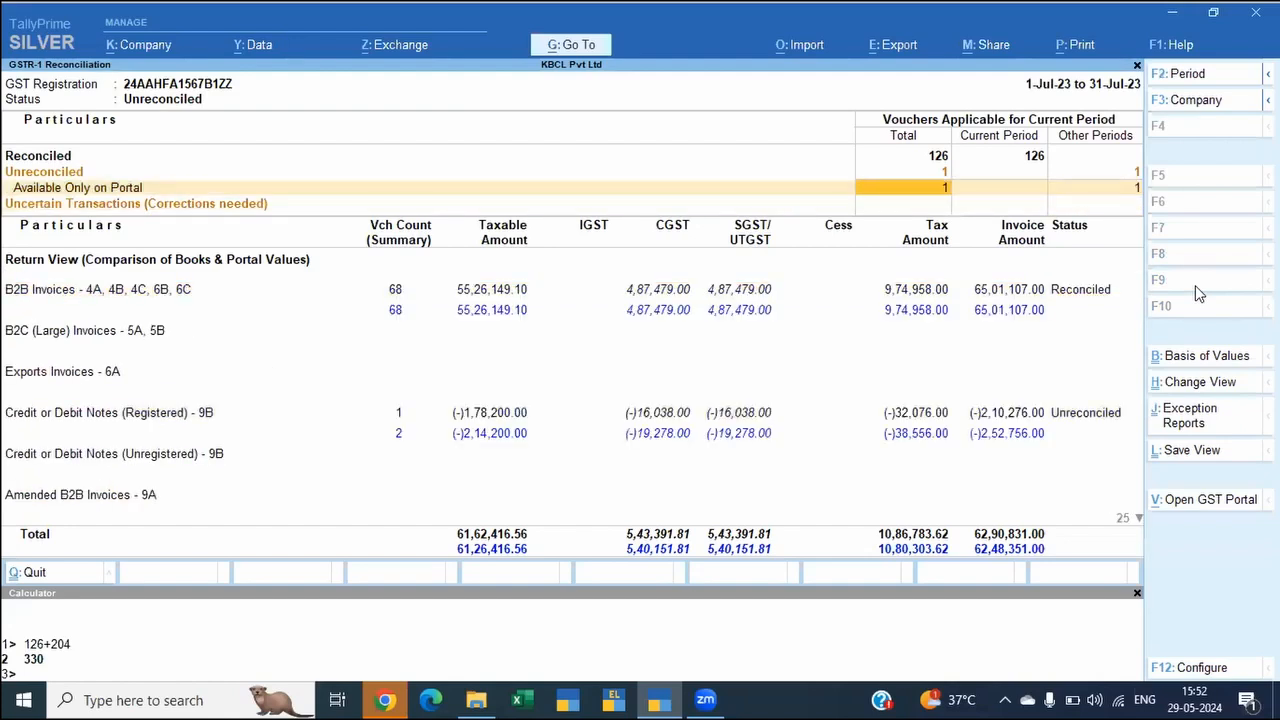
key("Return")
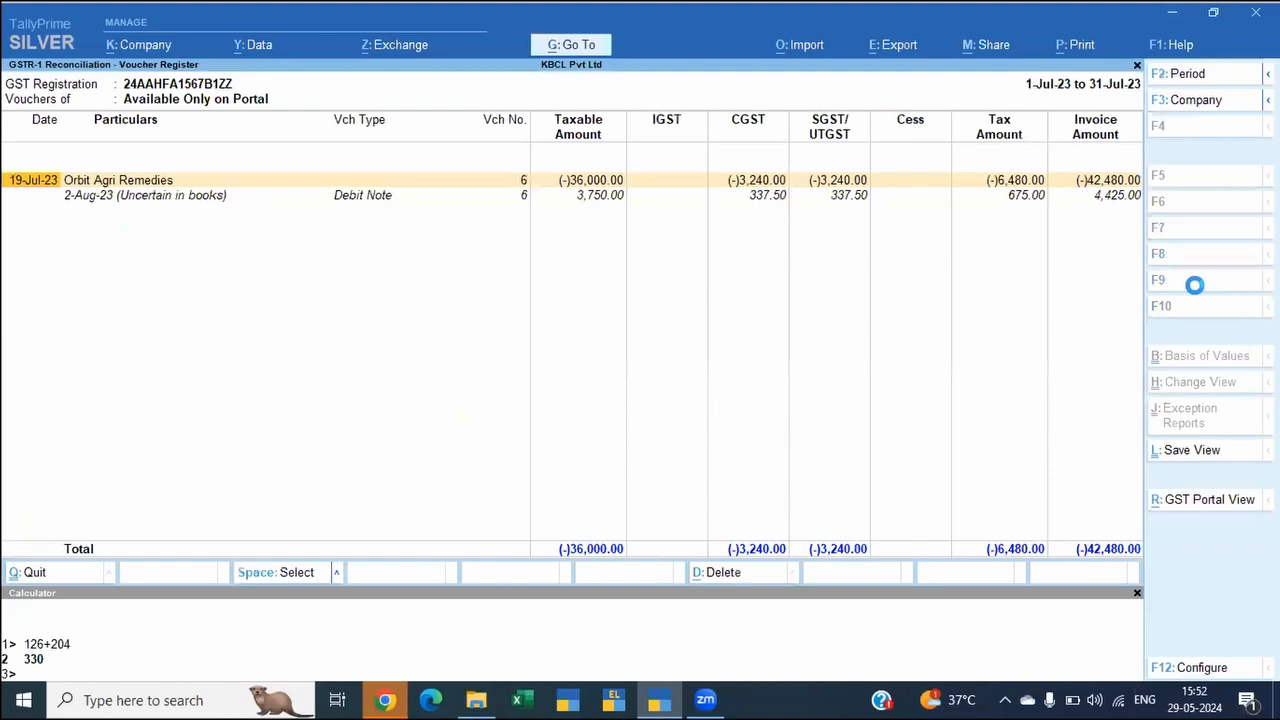
key("space")
key("ctrl")
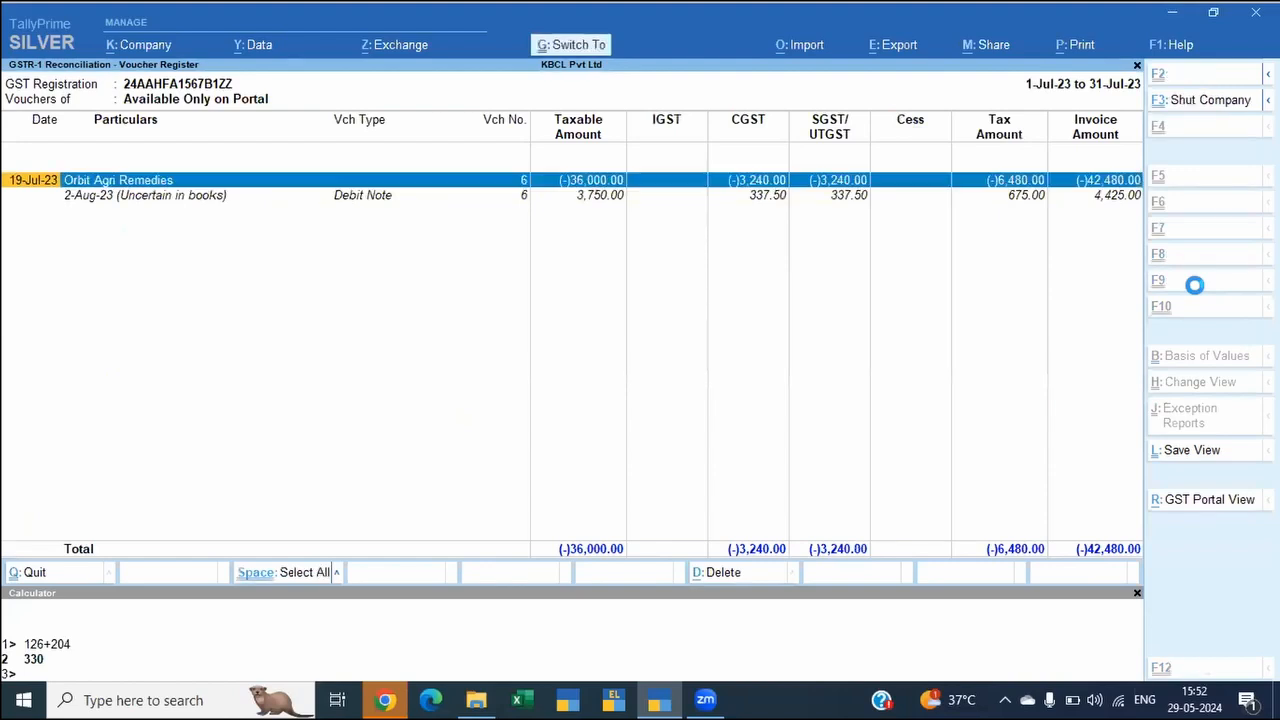
key("ctrl+r")
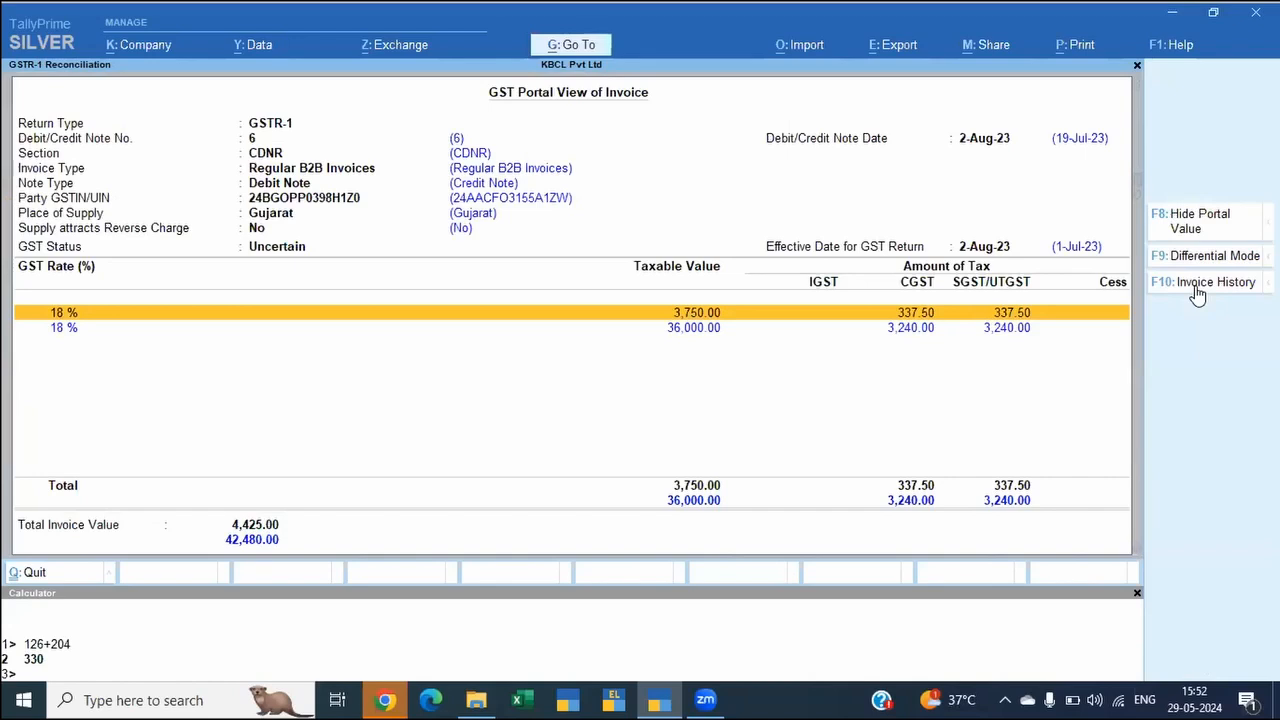
Step: Examine the note's tax lines in Differential and Comparison modes, and return to the July reconciliation report
key("F9")
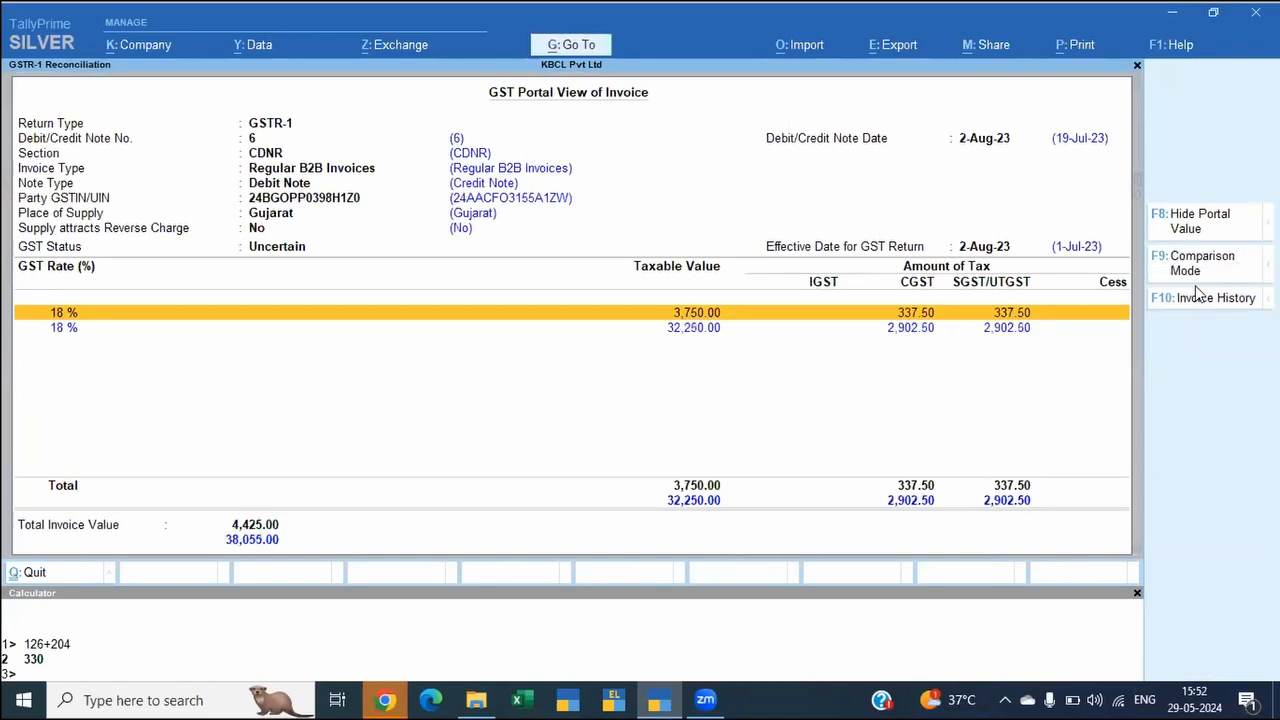
key("F9")
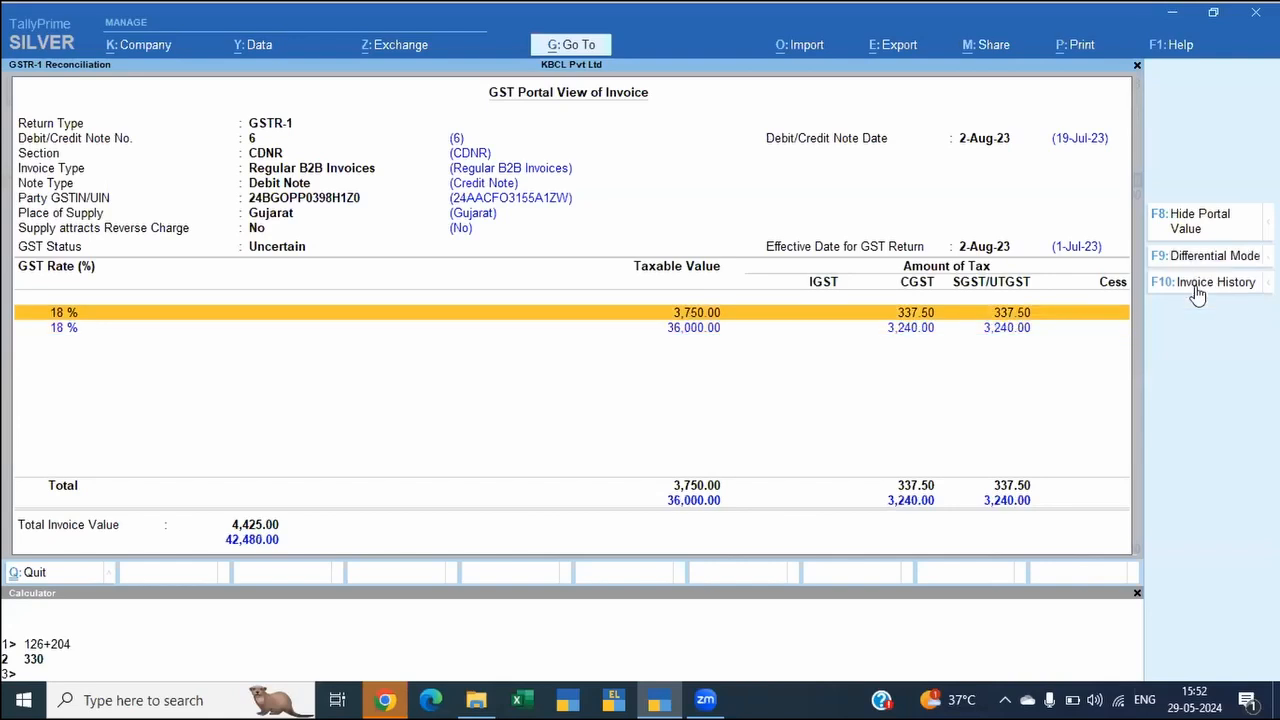
key("F9")
key("Down")
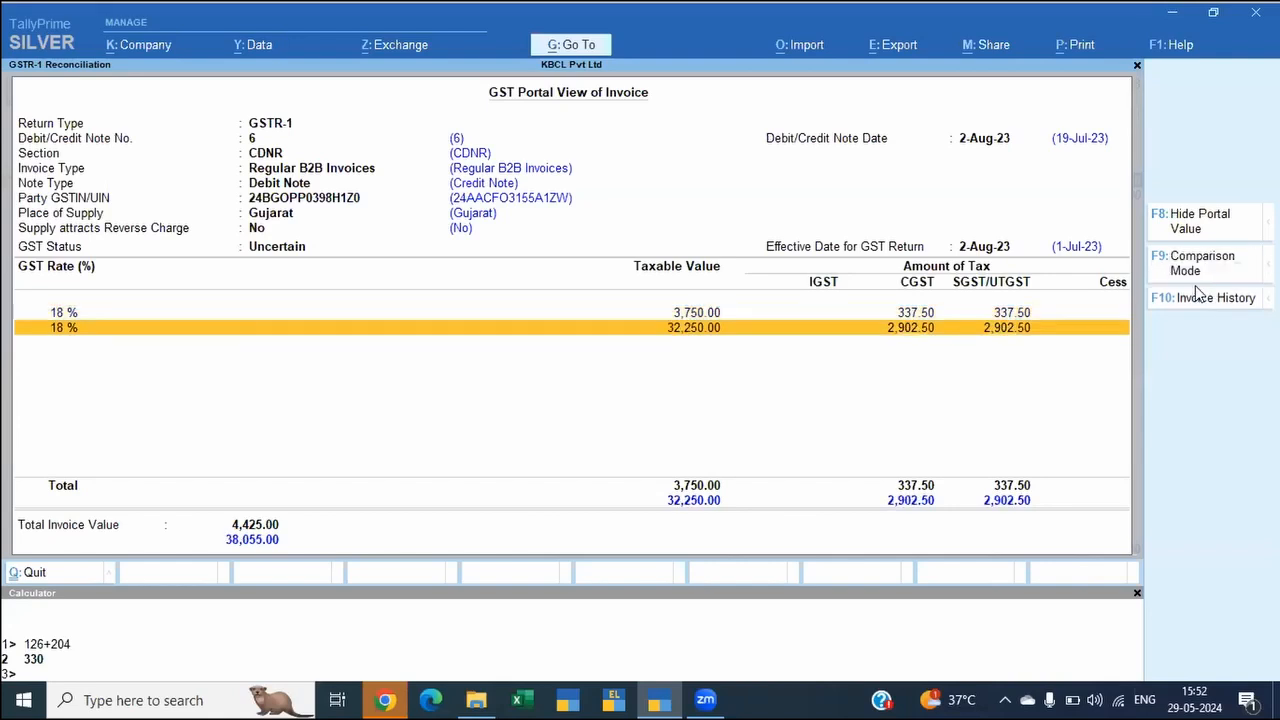
key("Up")
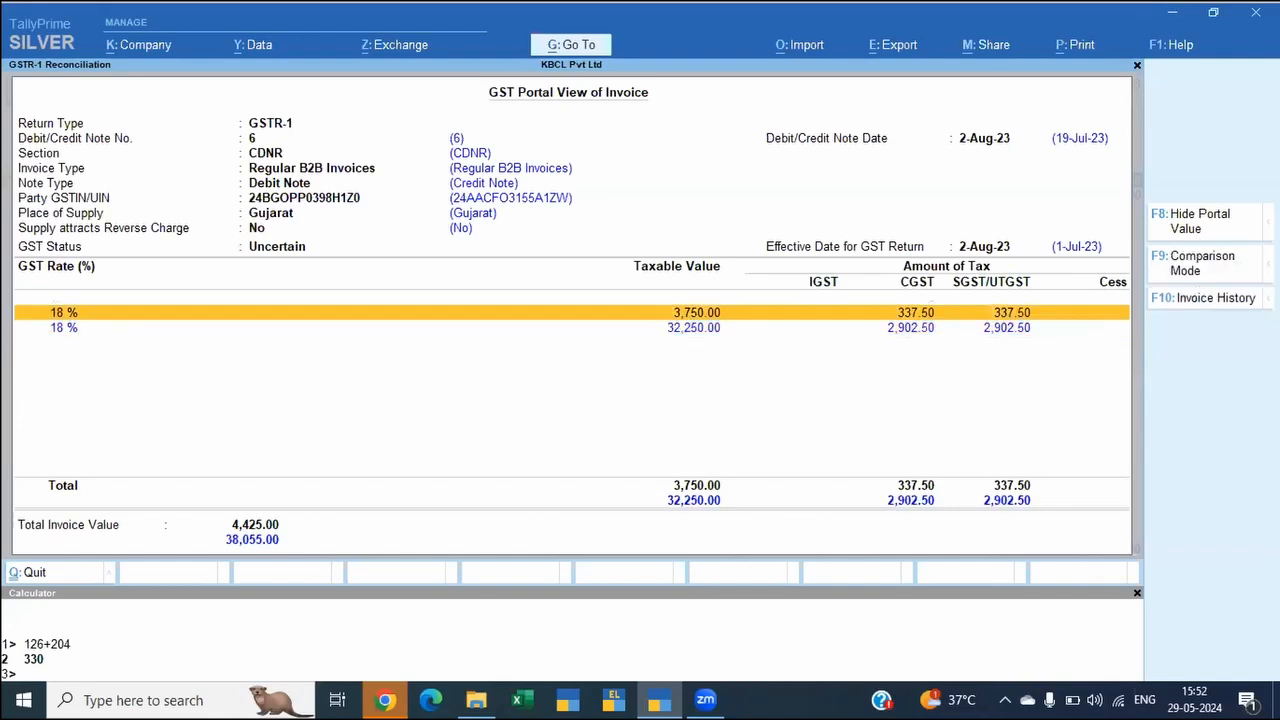
left_click(1188, 262)
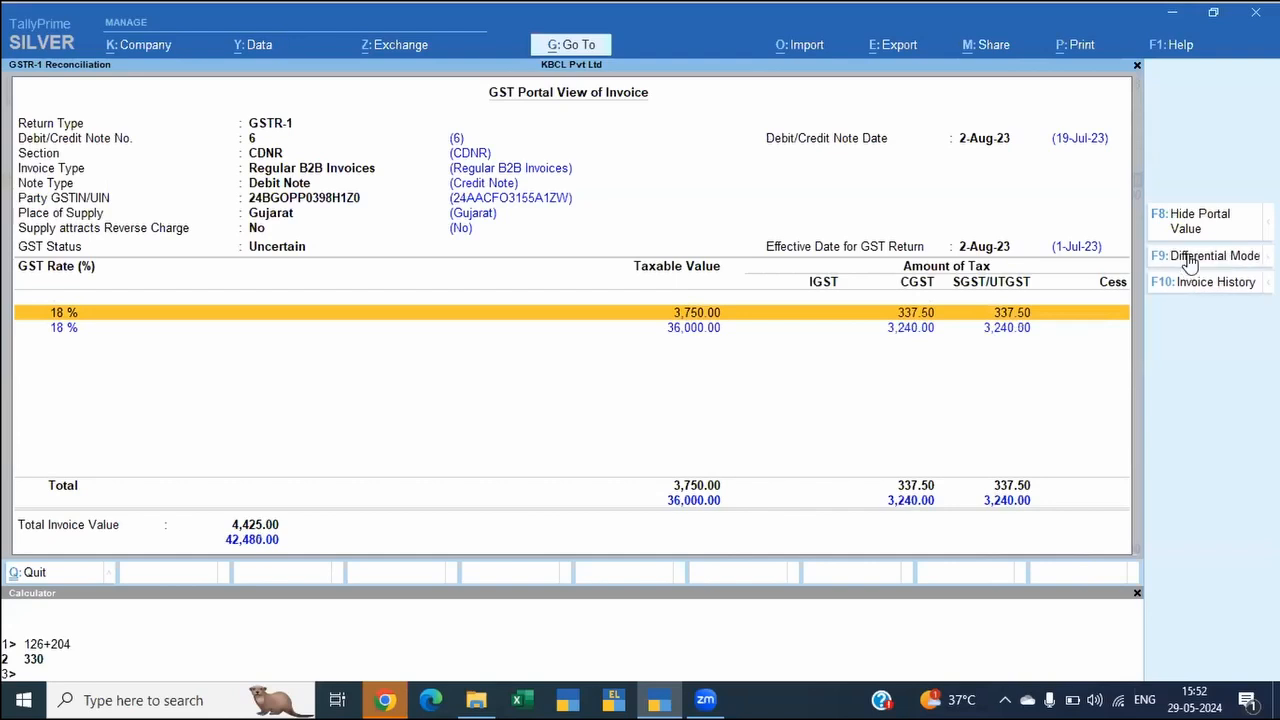
left_click(1189, 263)
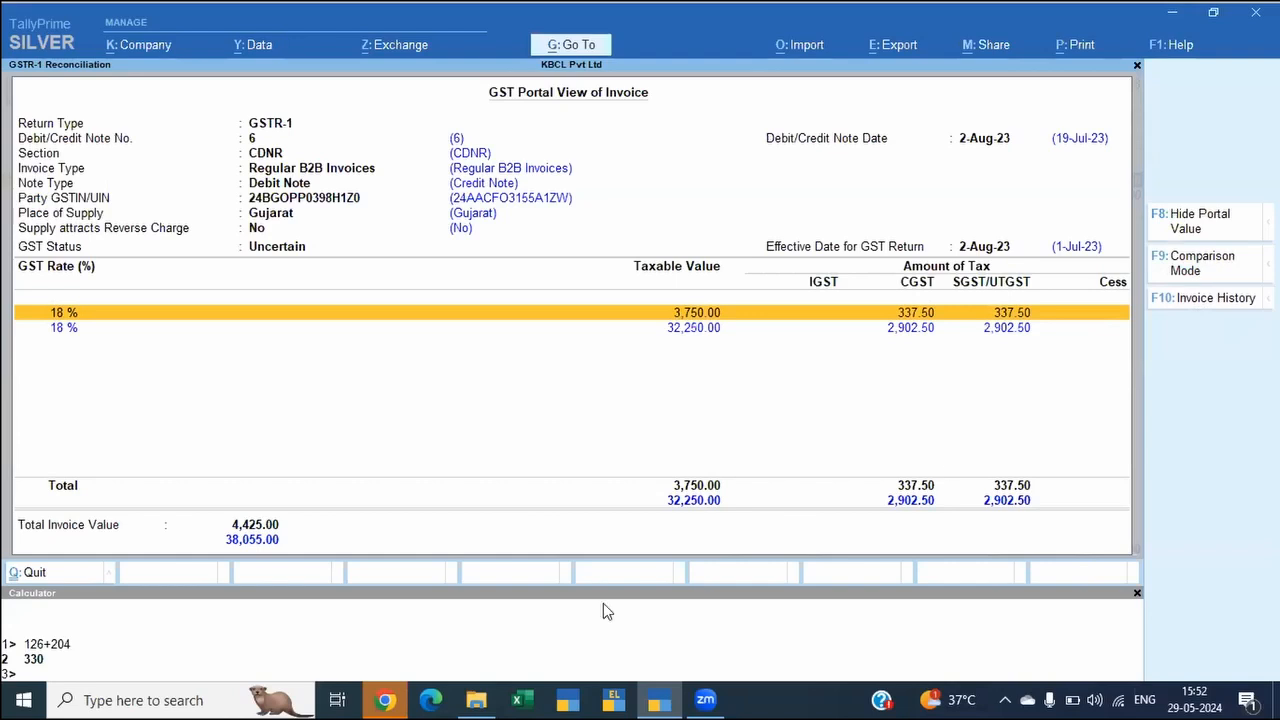
key("Down")
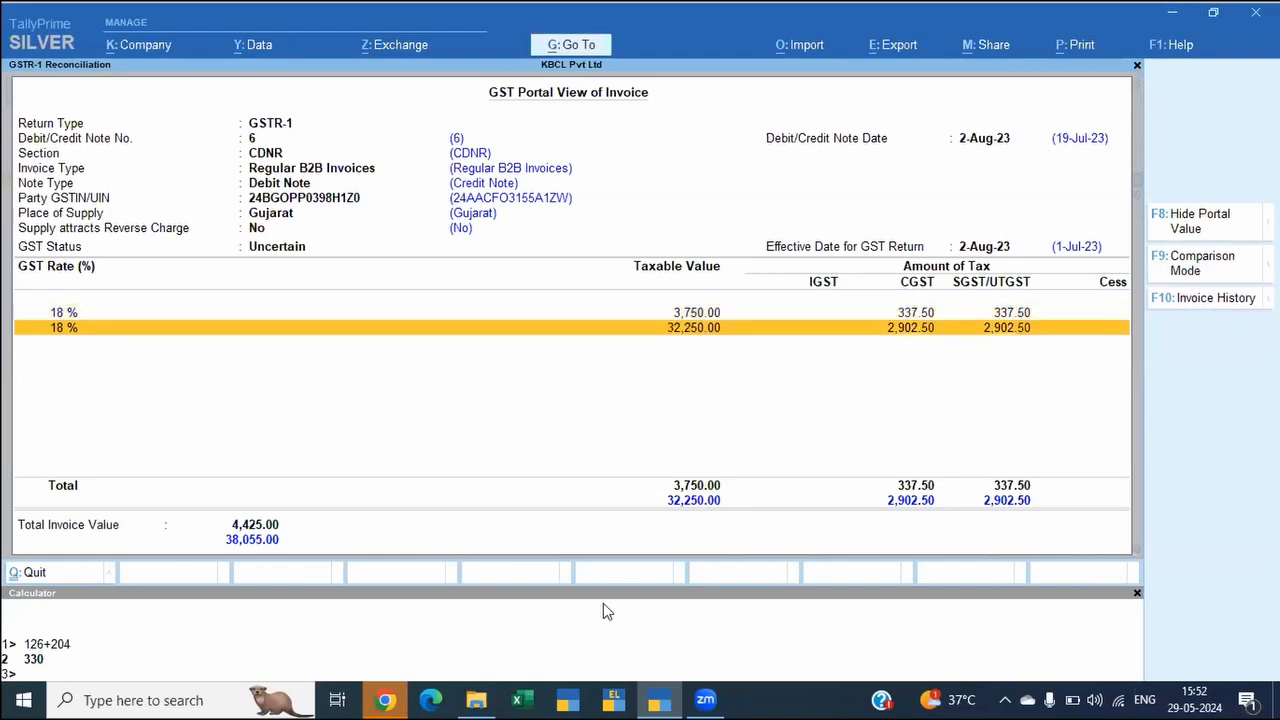
key("Up")
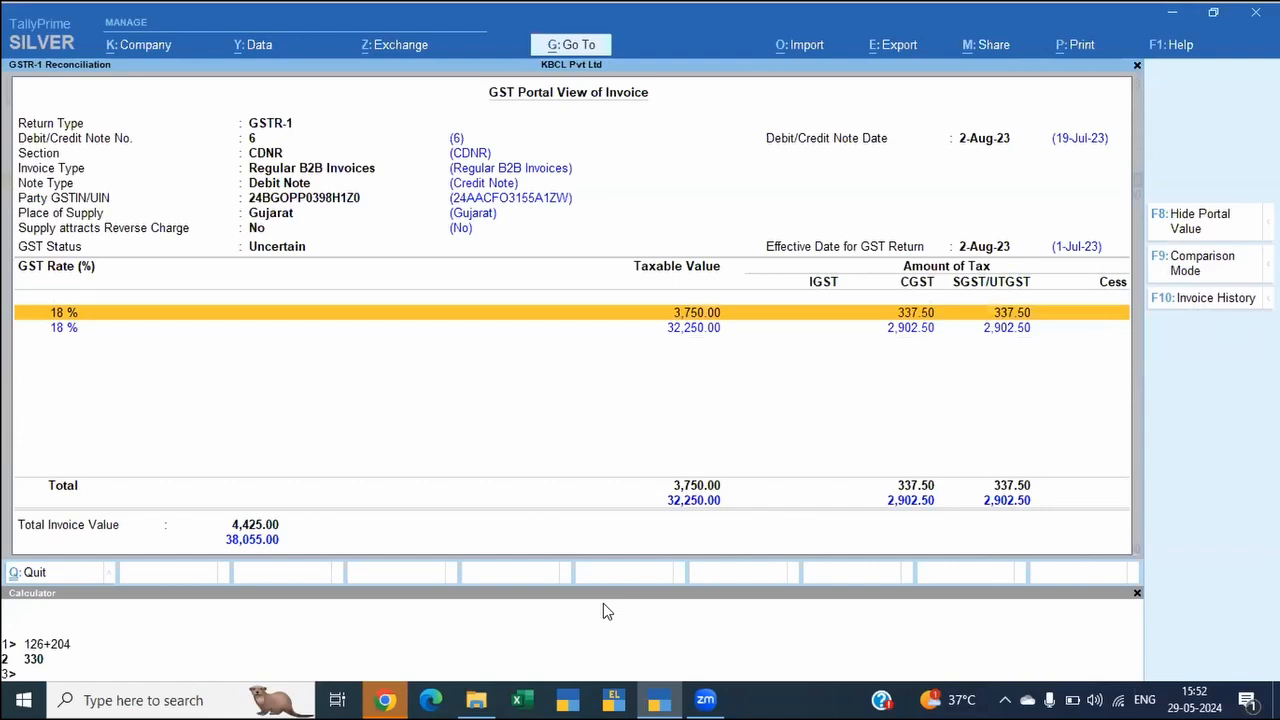
key("Escape")
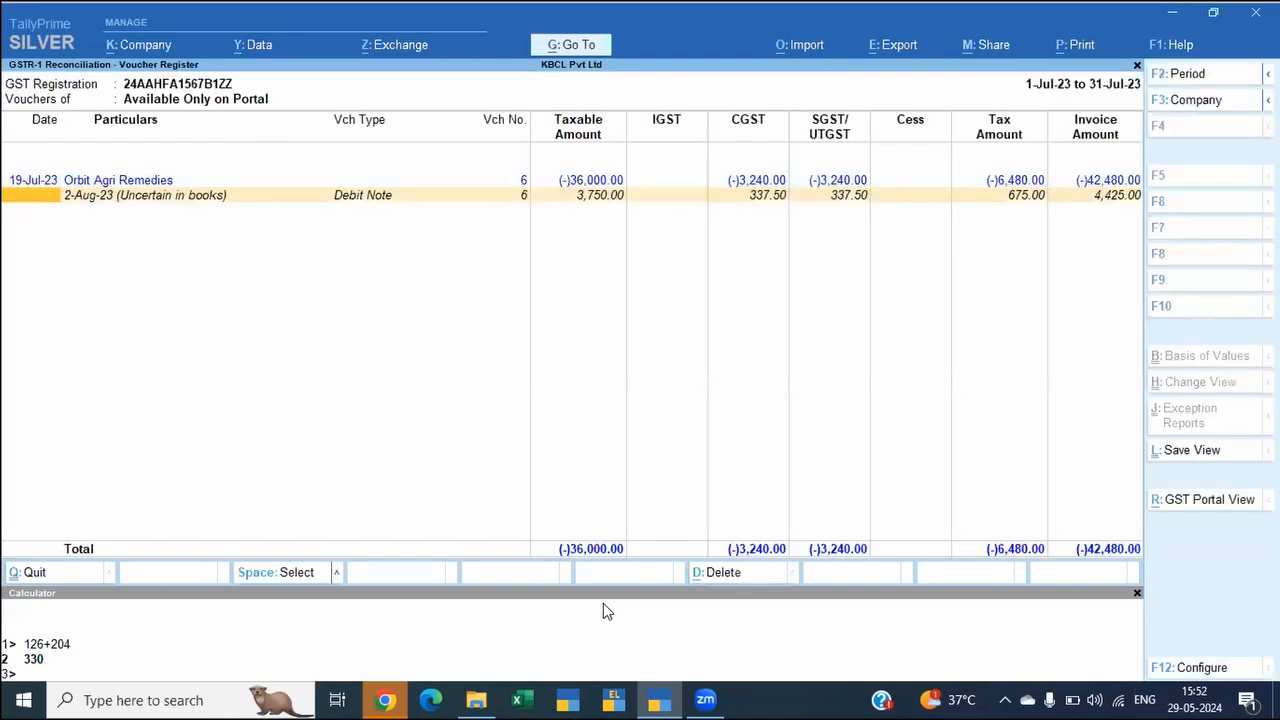
key("Escape")
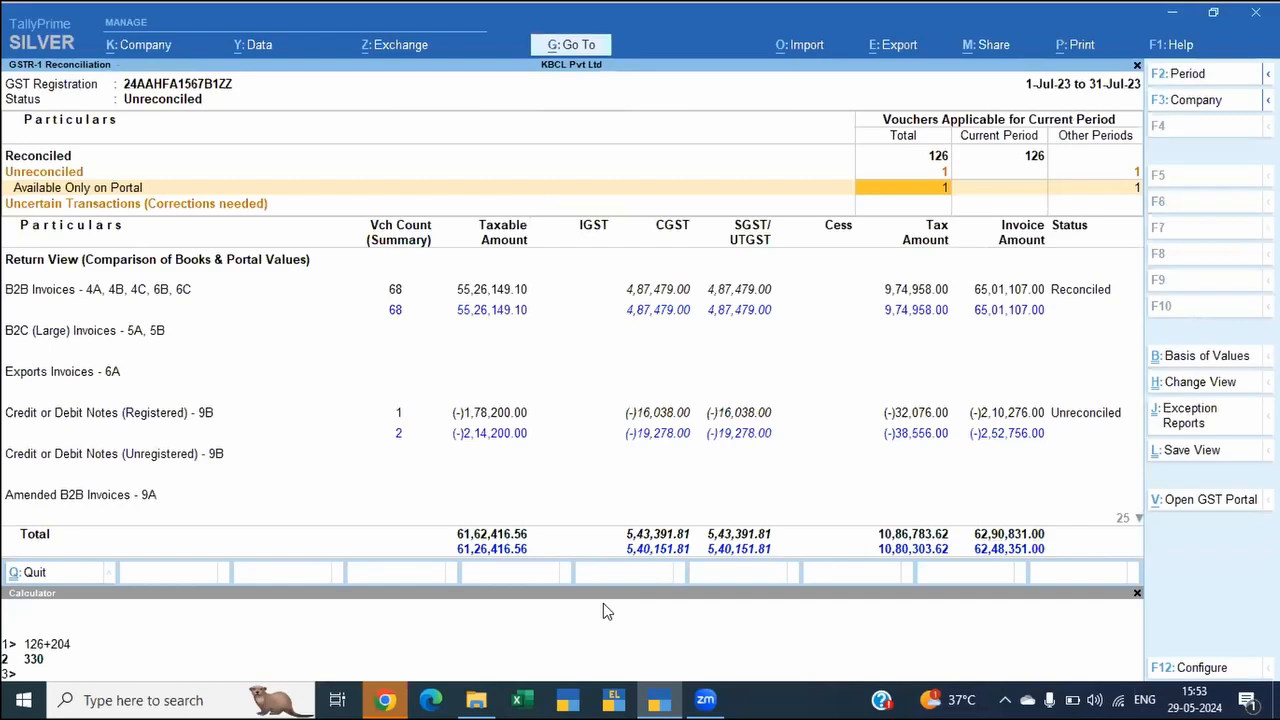
Step: Examine the July reconciliation's return view down to Document Summary - 13, and return to the GSTR-1 report
key("Down")
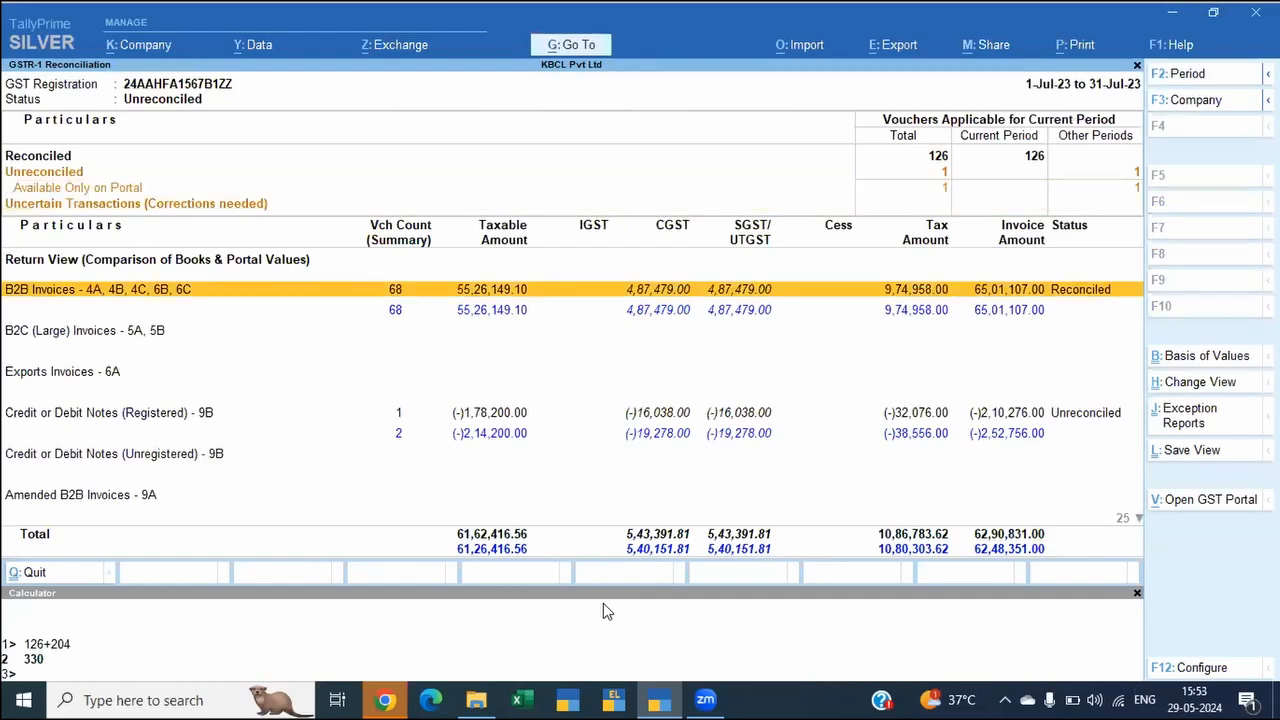
key("Down")
key("Down")
key("Down")
key("Down")
key("Down")
key("Down")
key("Down")
key("Down")
key("Down")
key("Down")
key("Down")
key("Down")
key("Down")
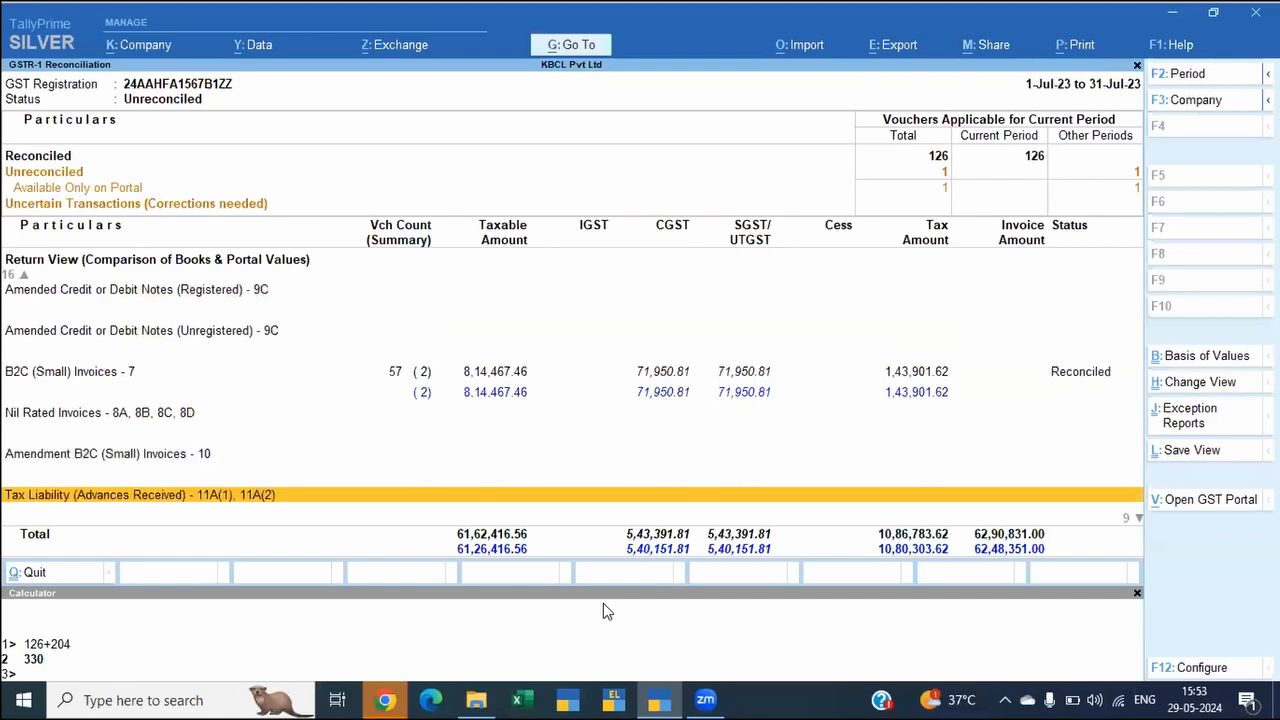
key("Down")
key("Down")
key("Down")
key("Down")
key("Down")
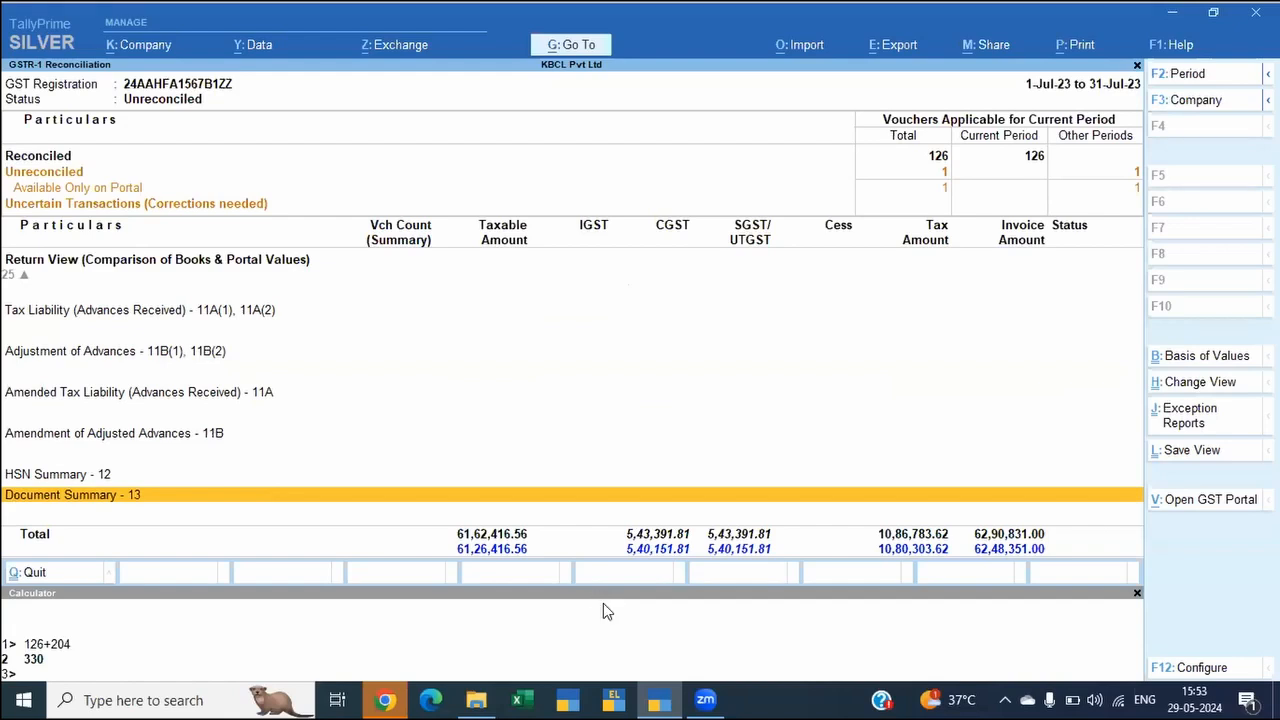
key("Escape")
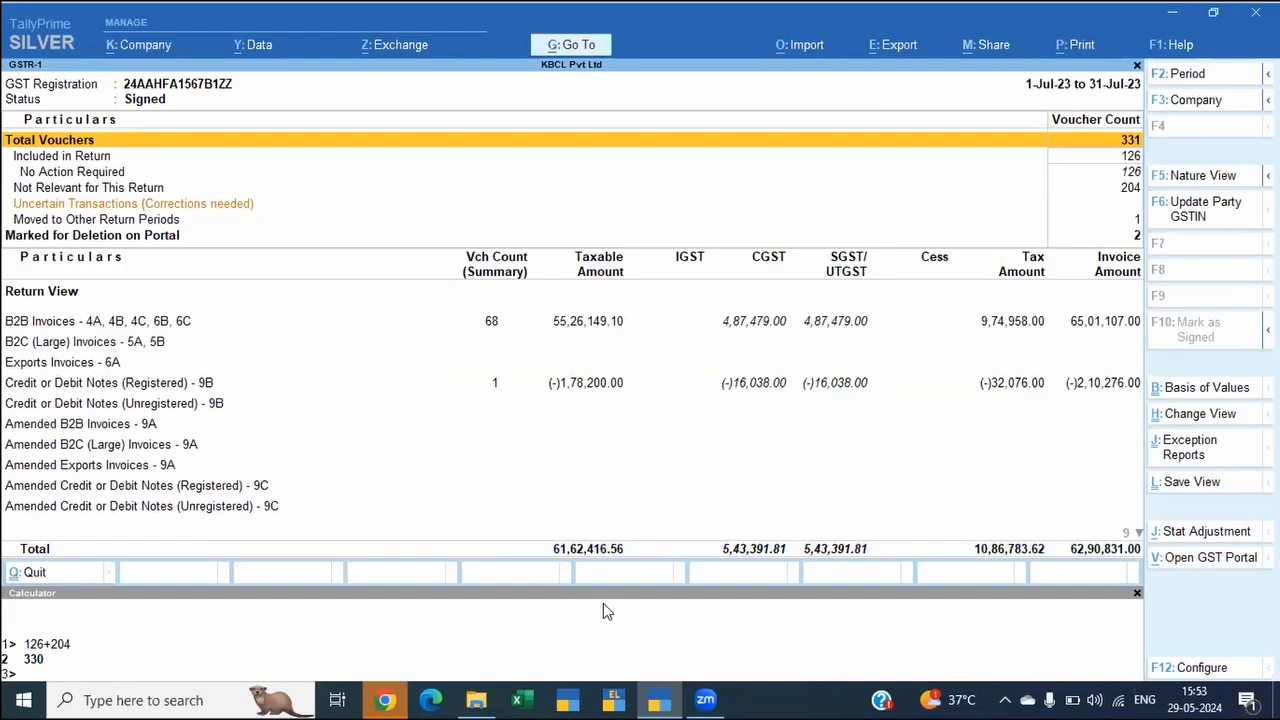
Step: Examine the July vouchers listed under Marked for Deletion on Portal, and return to the GSTR-1 report
key("Down")
key("Down")
key("Down")
key("Down")
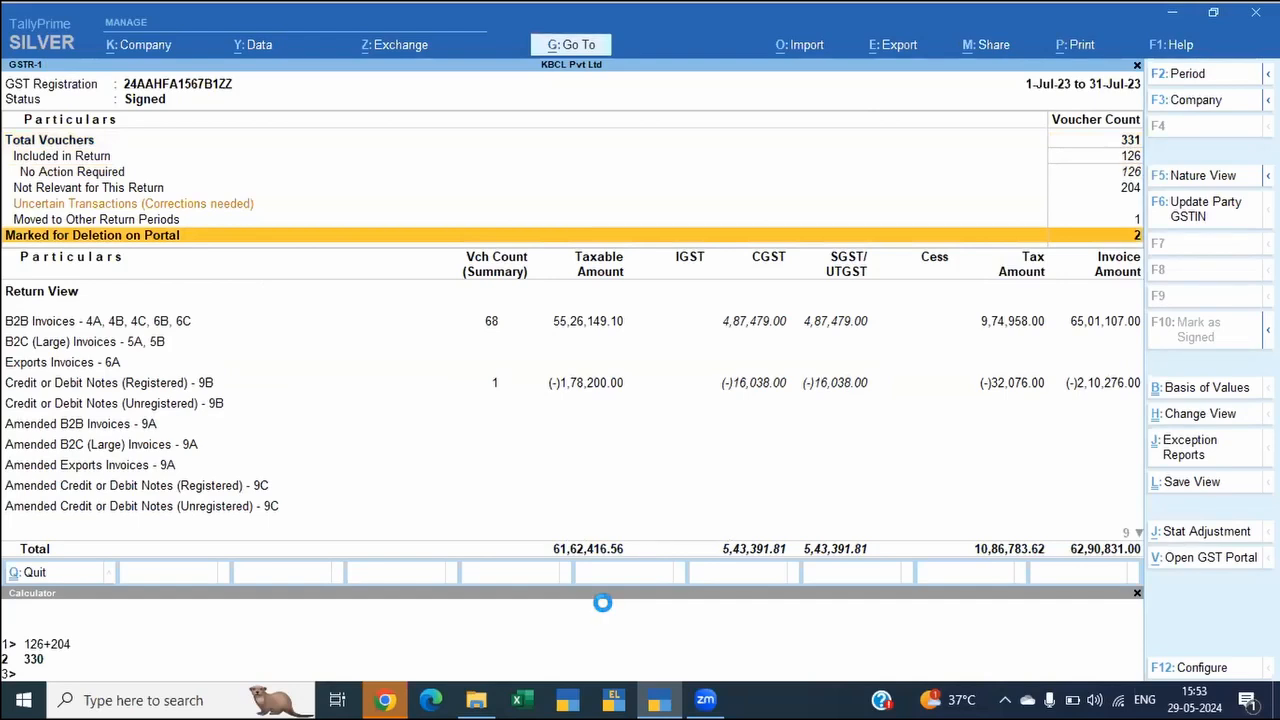
key("Return")
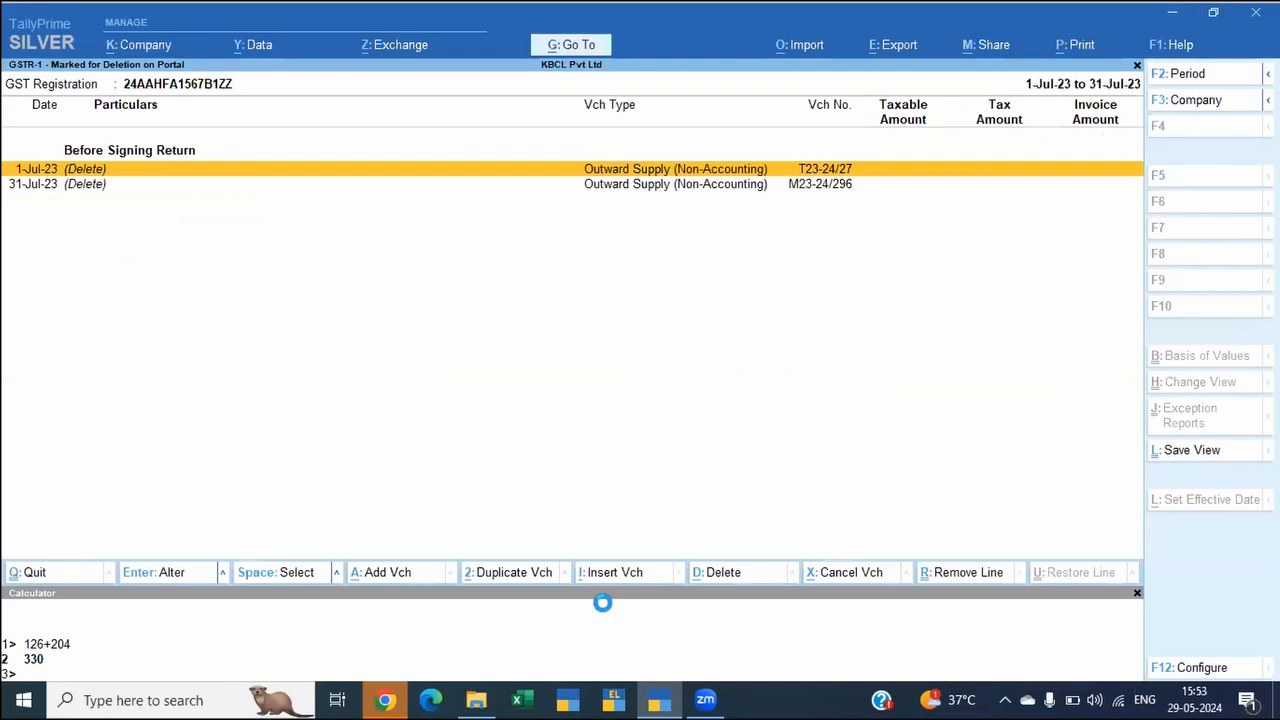
key("Down")
key("Up")
key("space")
key("space")
key("Escape")
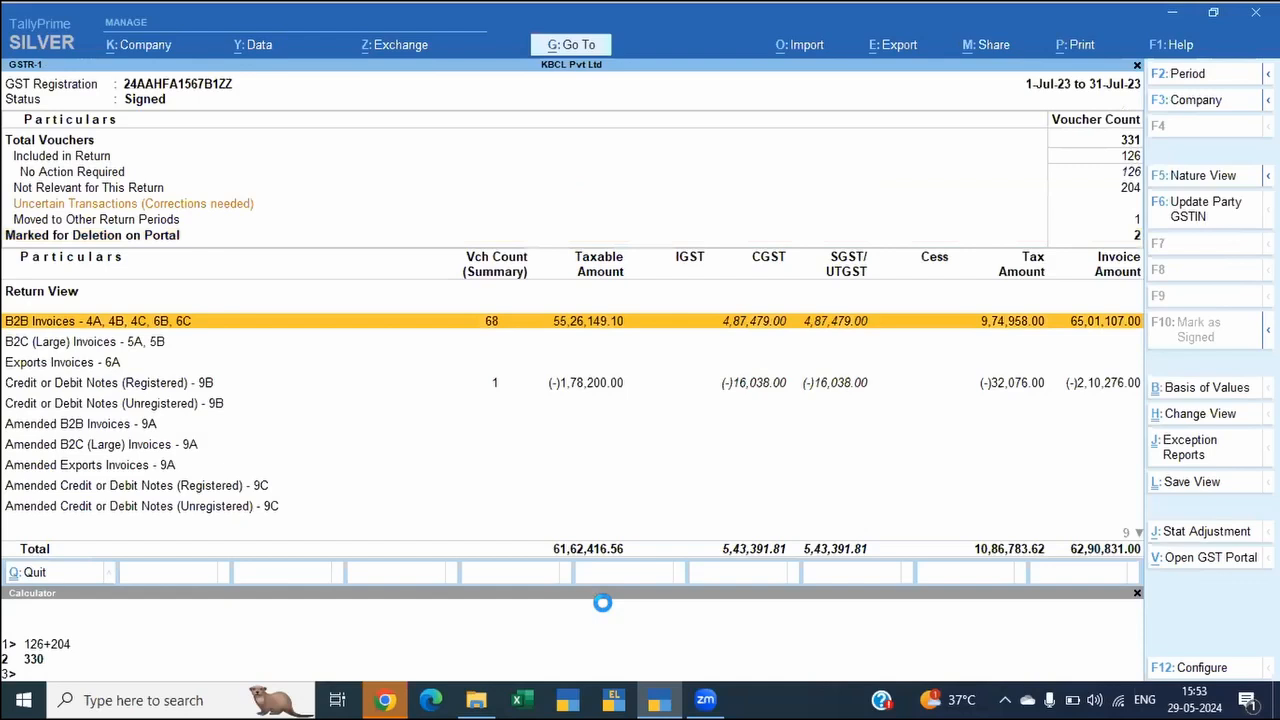
Step: Delete the July B2B invoice of BABA AGRO AND FERTILIZER - DHORAJI and return to the GSTR-1 report
key("Return")
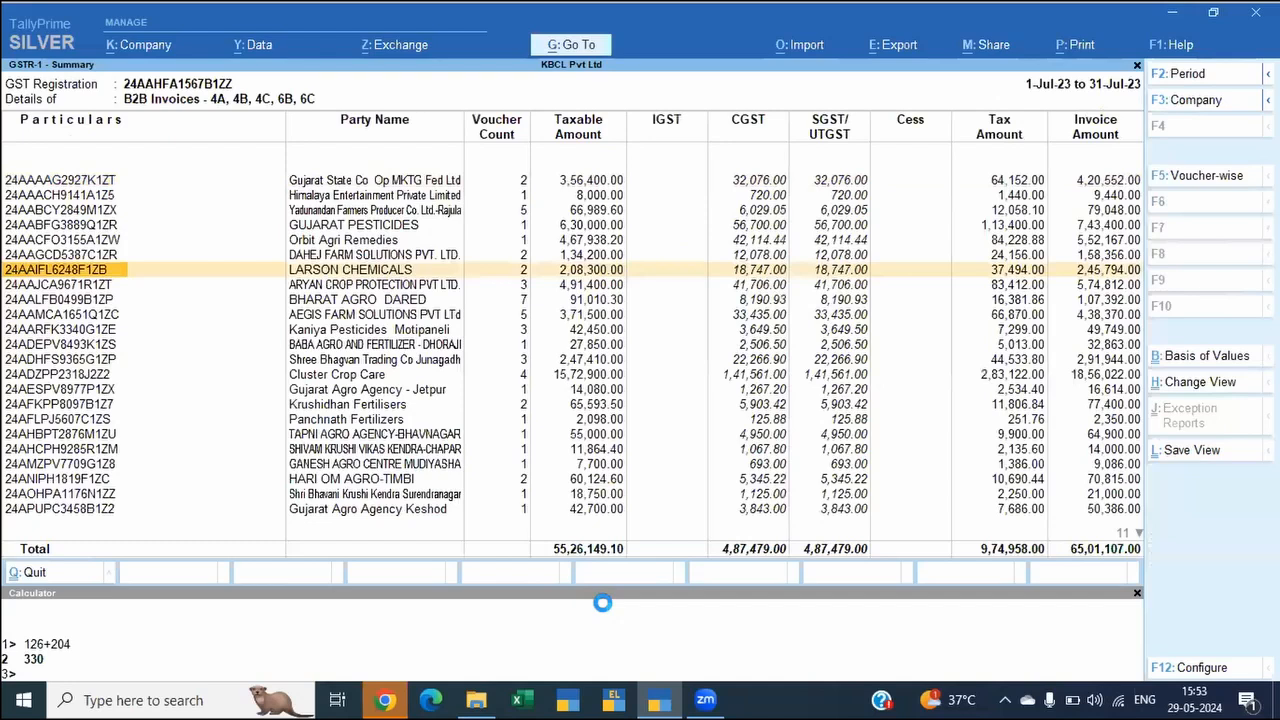
key("Down")
key("Down")
key("Down")
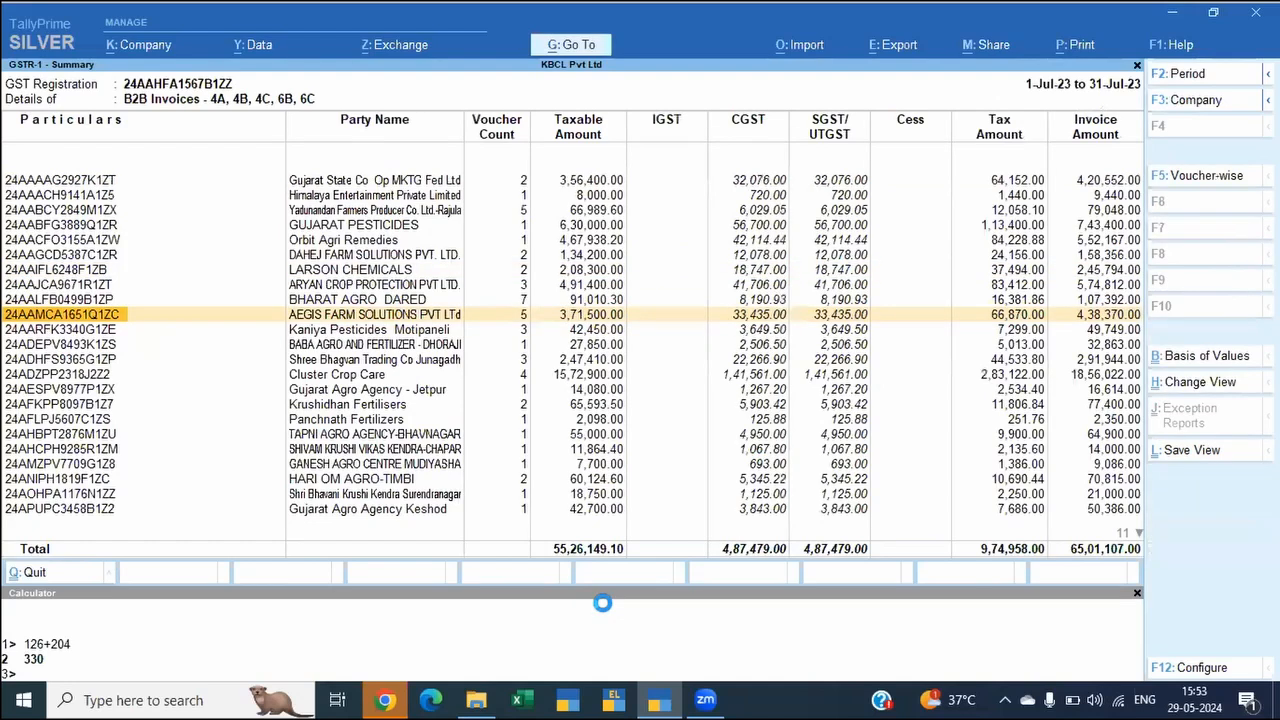
key("Down")
key("Down")
key("Return")
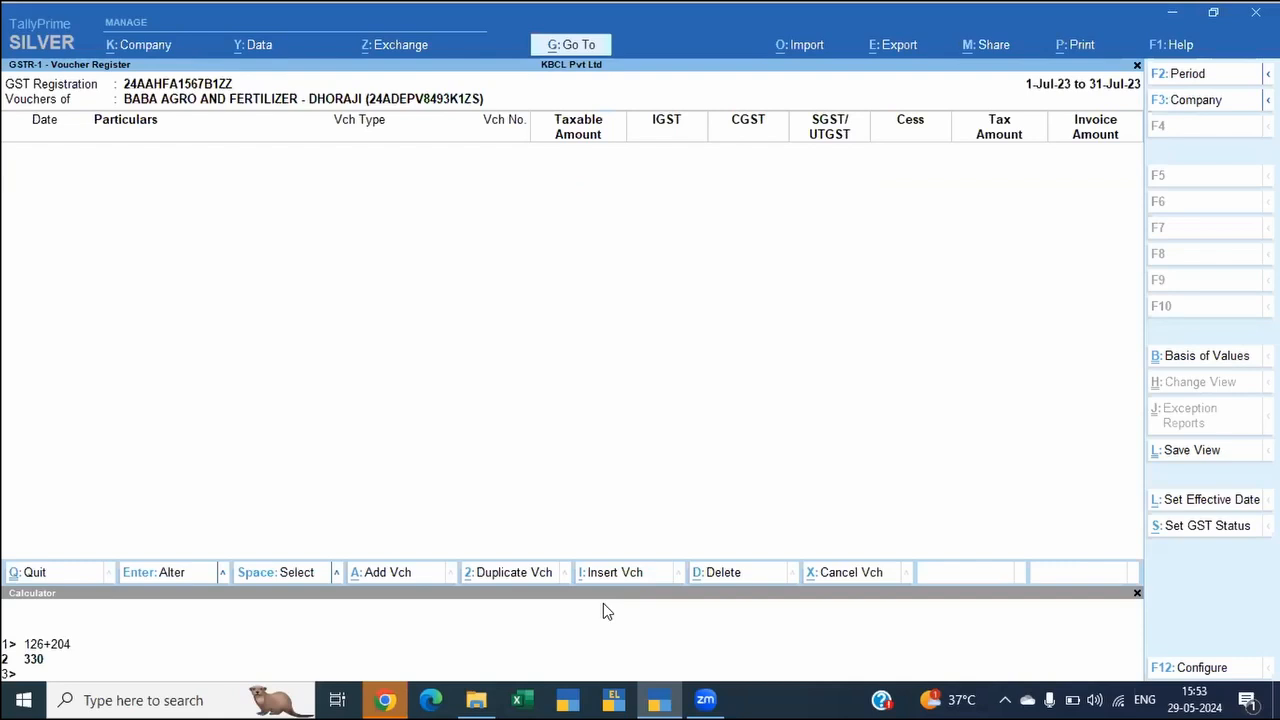
key("Escape")
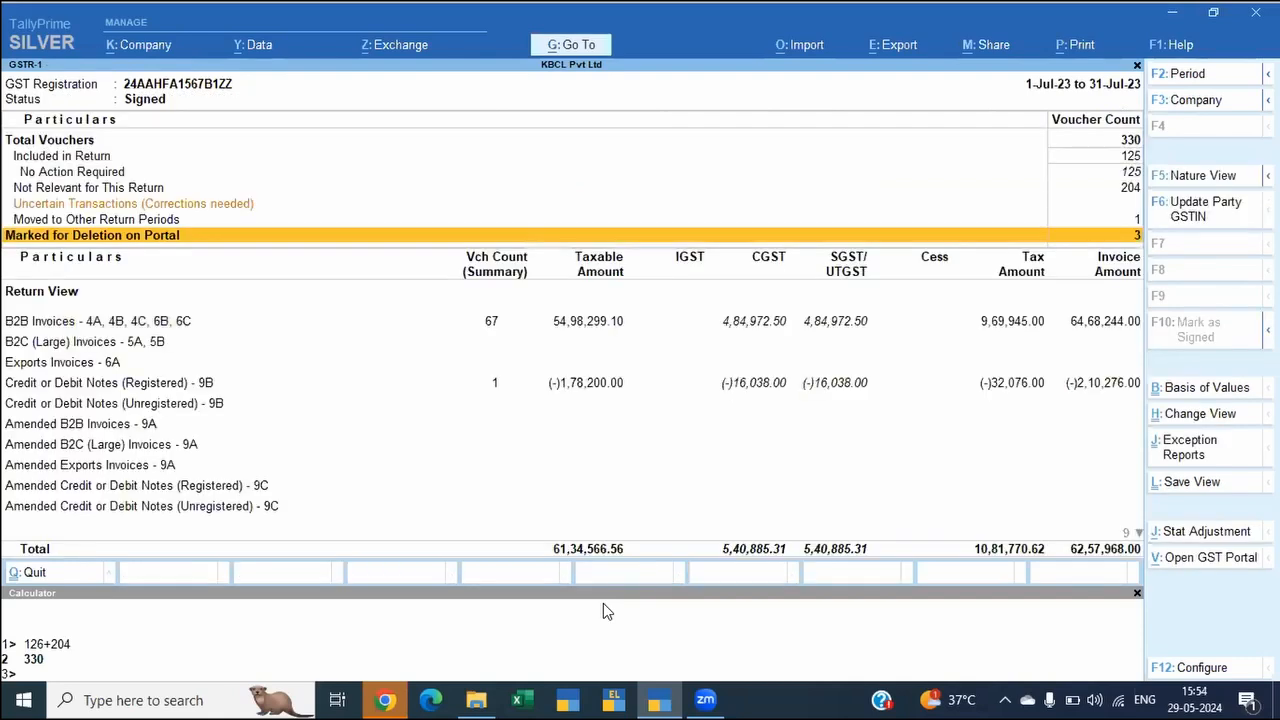
Step: Set the return effective date of the 14-Jul-23 voucher deleted after signing to 1-8, and return to the GSTR-1 report
key("Return")
key("Down")
key("Down")
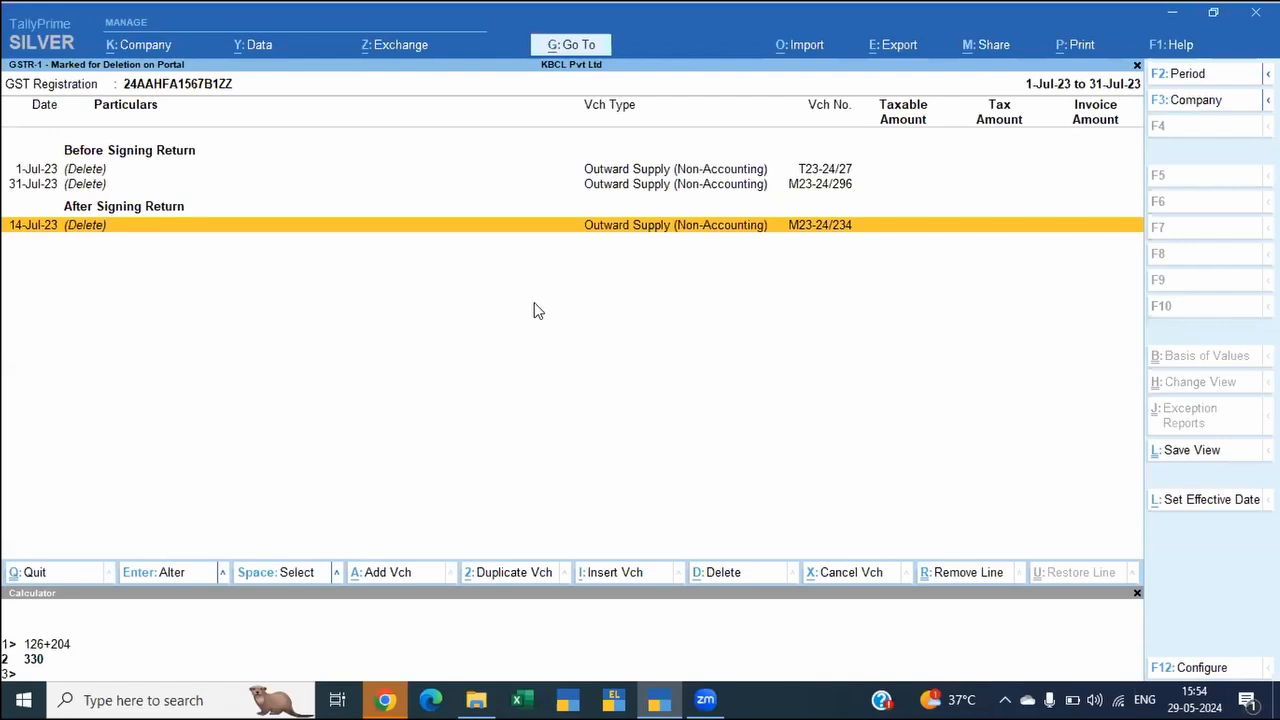
key("Return")
left_click(1116, 697)
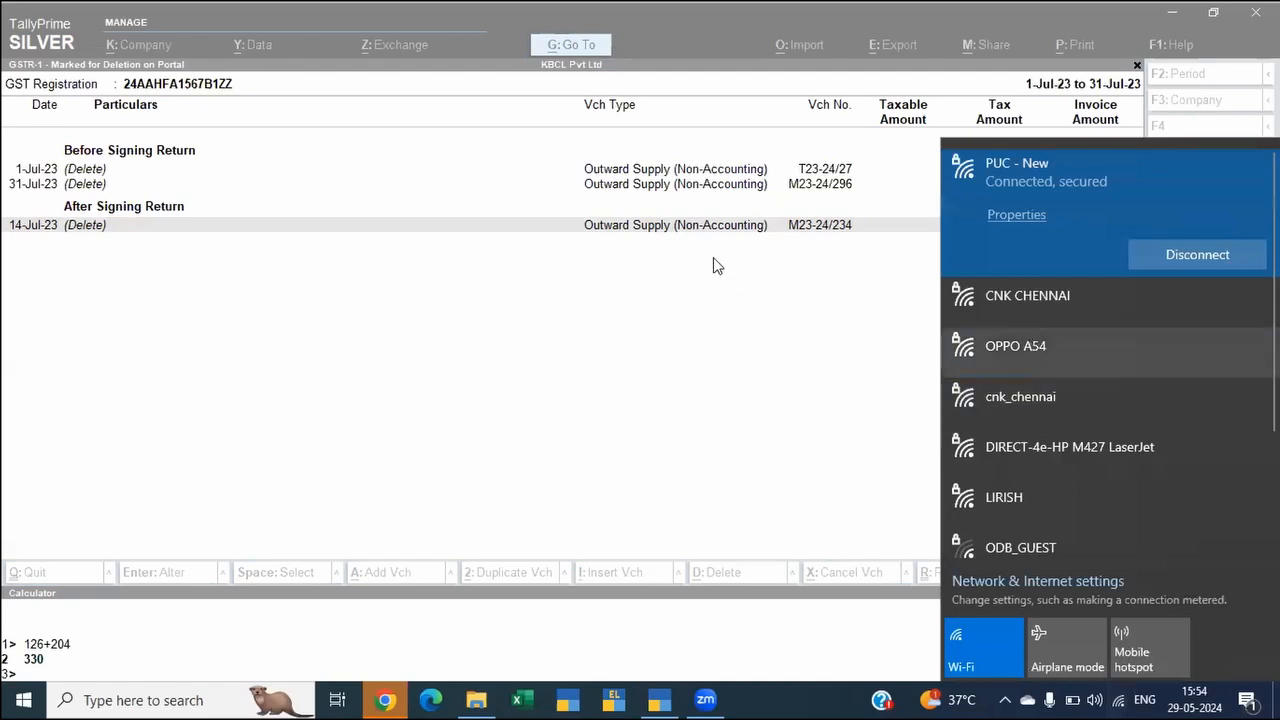
left_click(625, 381)
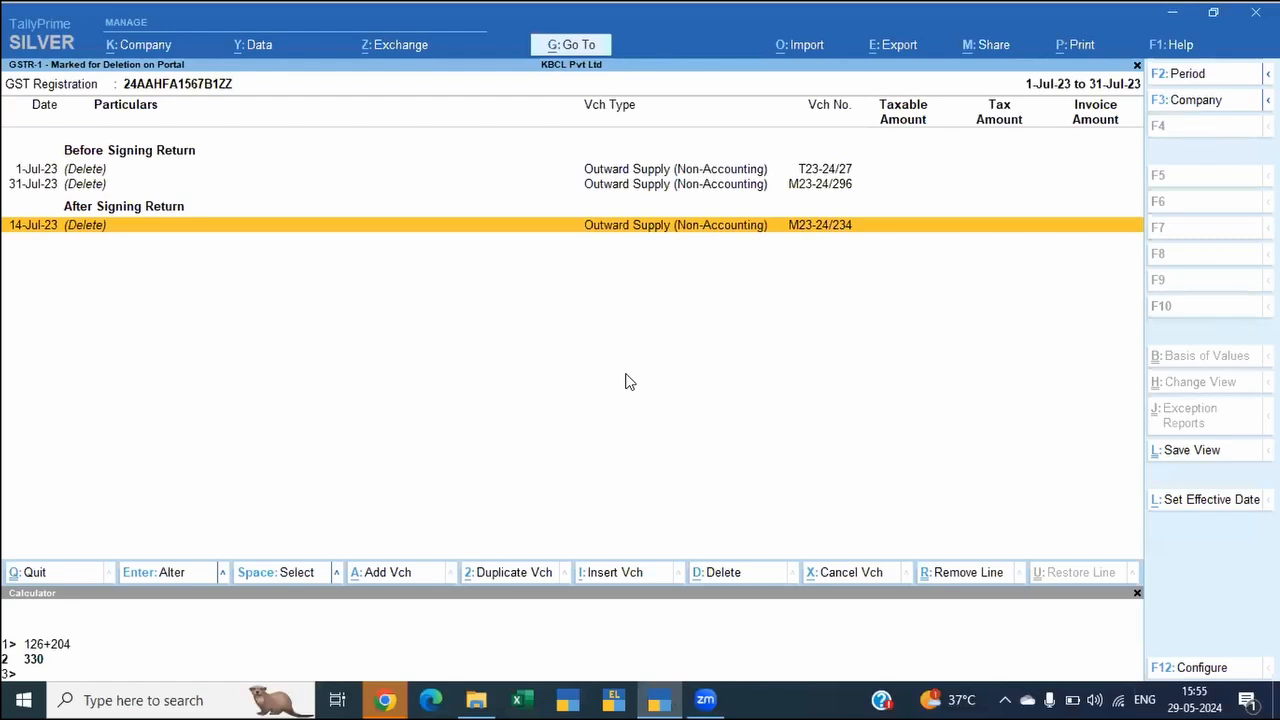
key("alt+l")
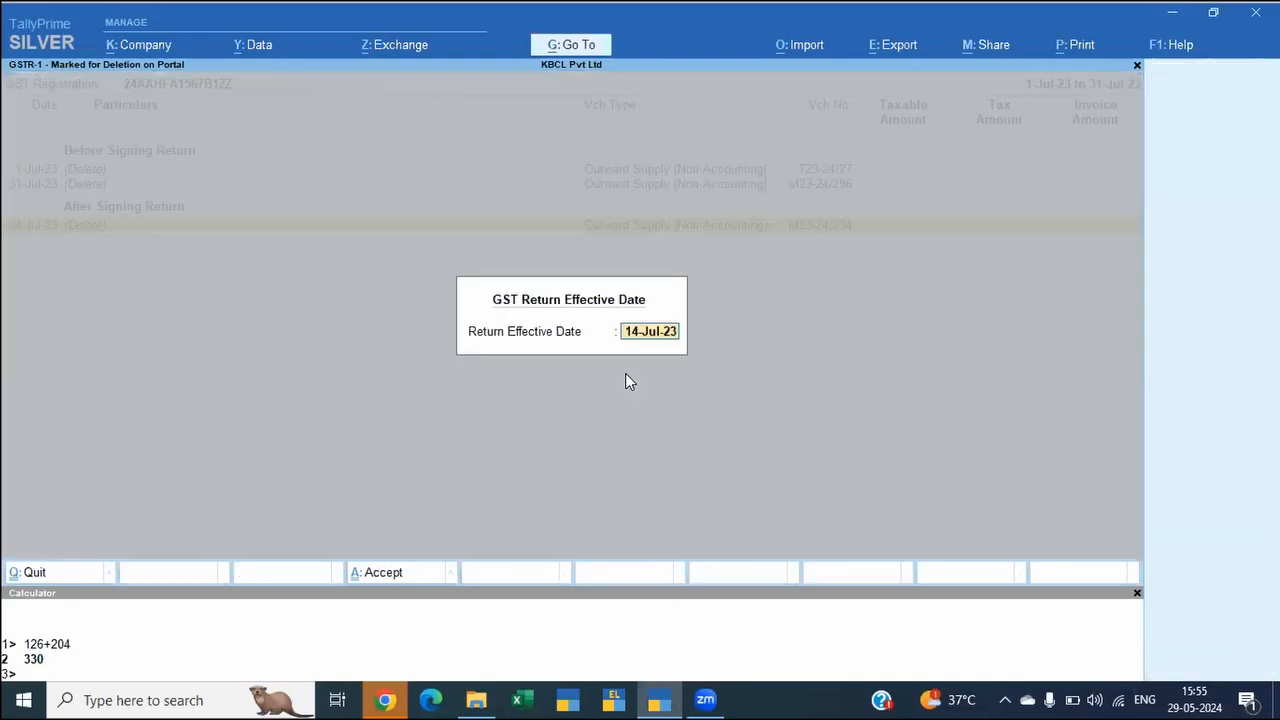
type("1-8")
key("Return")
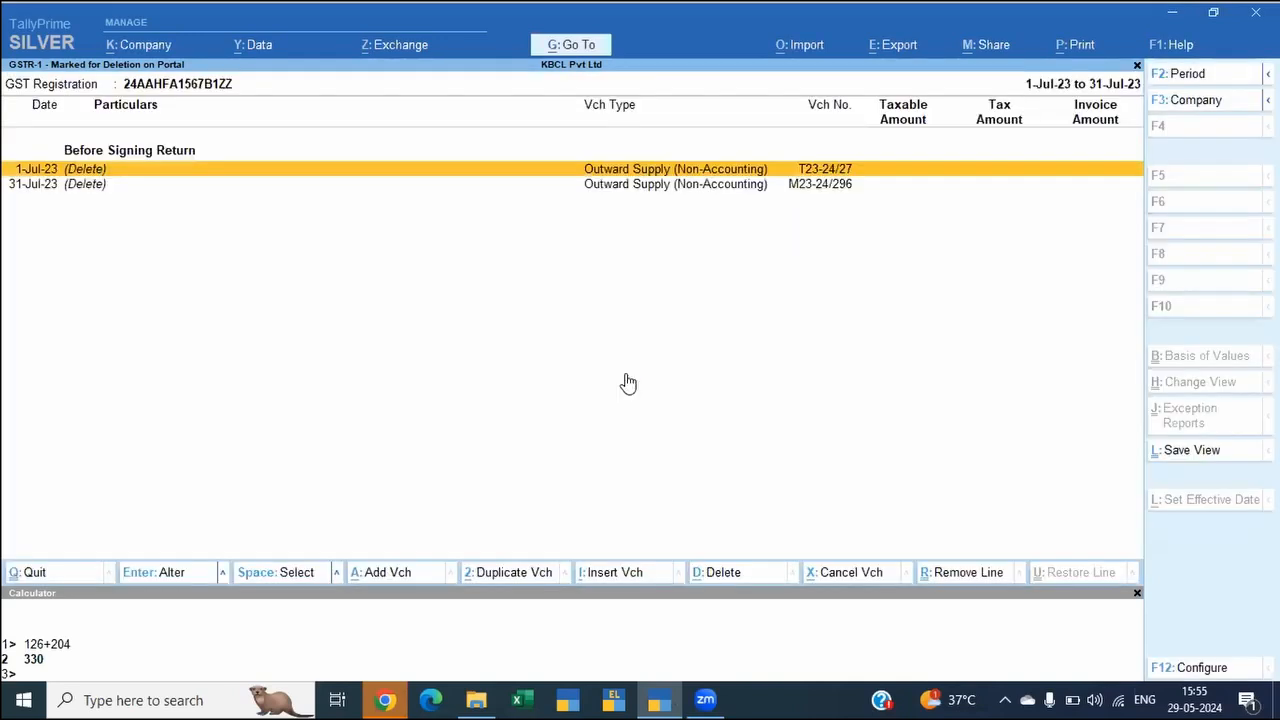
key("Escape")
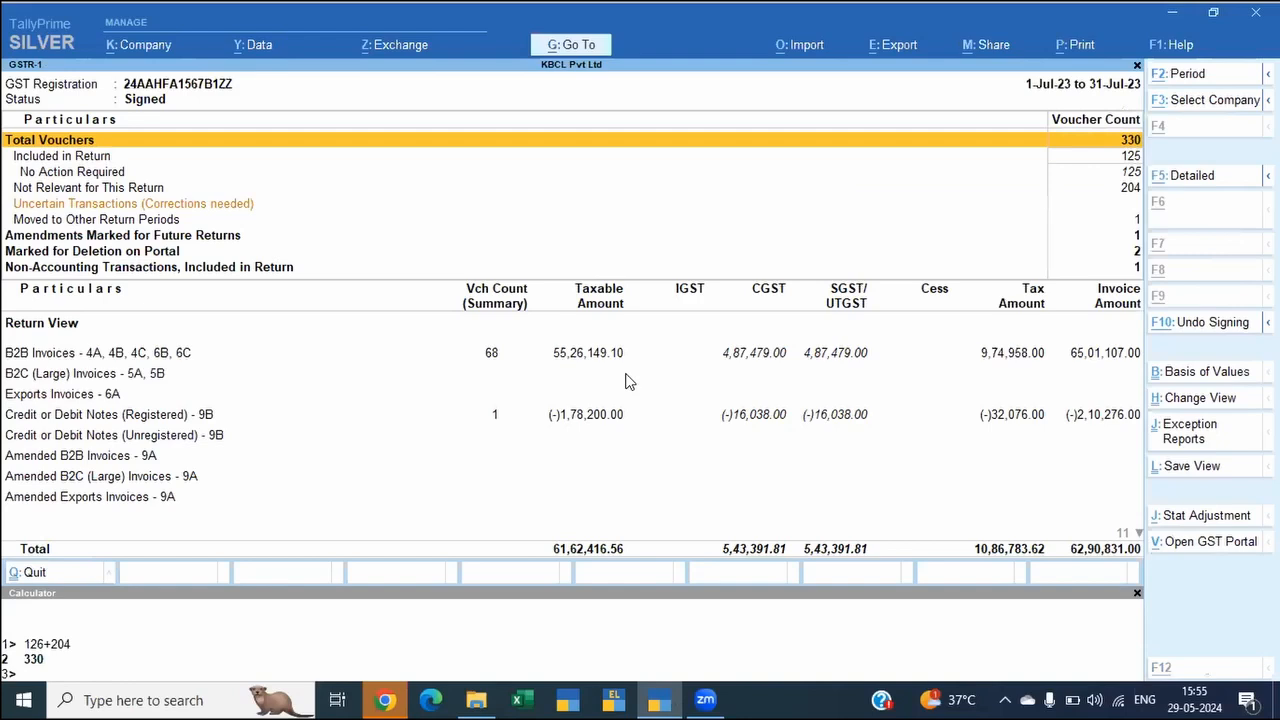
Step: Change the GSTR-1 report period to 1-Aug-23 through 31-Aug-23
key("F2")
type("1-8")
key("Return")
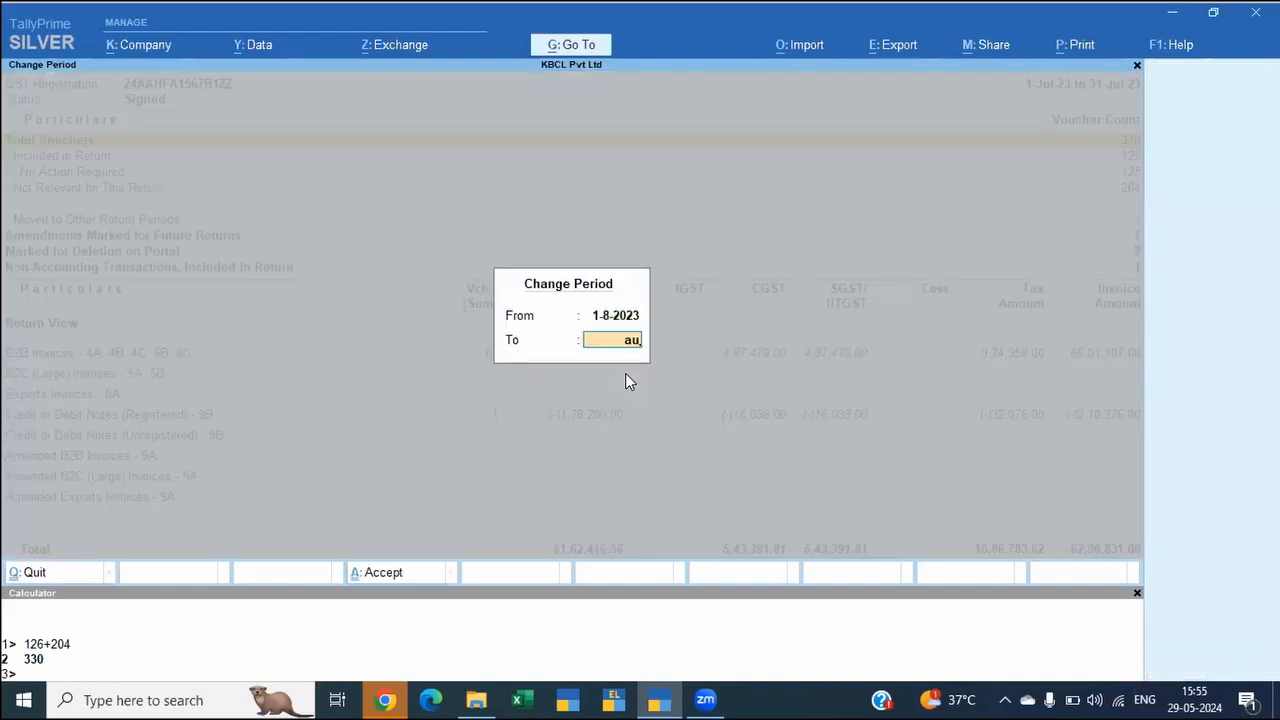
key("Return")
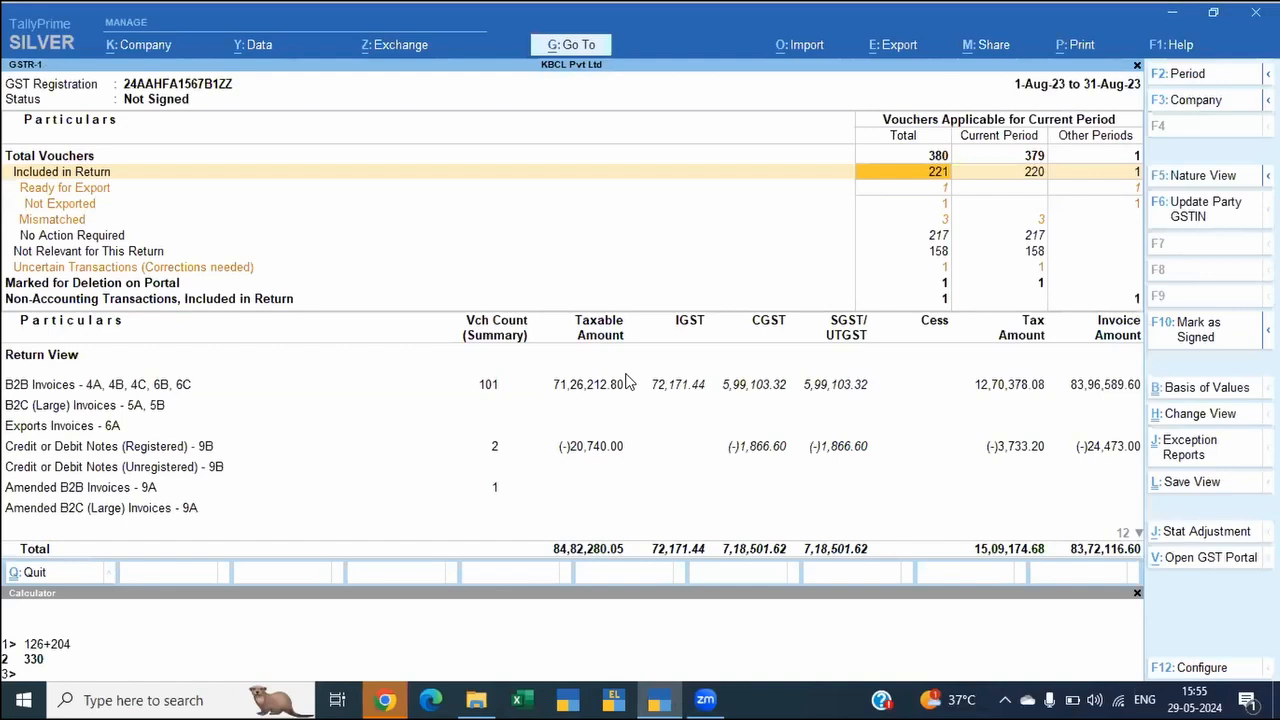
Step: Examine August's Non-Accounting Transactions, Included in Return, for other periods, and return to the GSTR-1 report
key("Down")
key("Down")
key("Down")
key("Down")
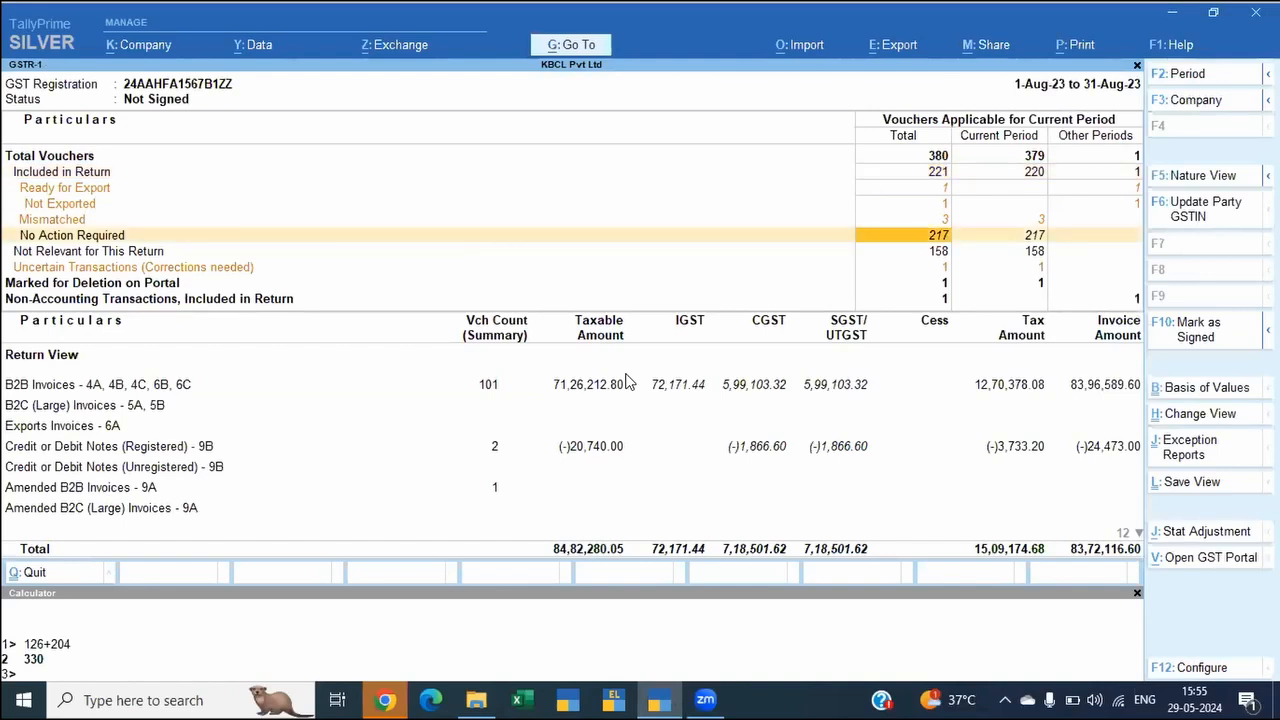
key("Down")
key("Down")
key("Down")
key("Down")
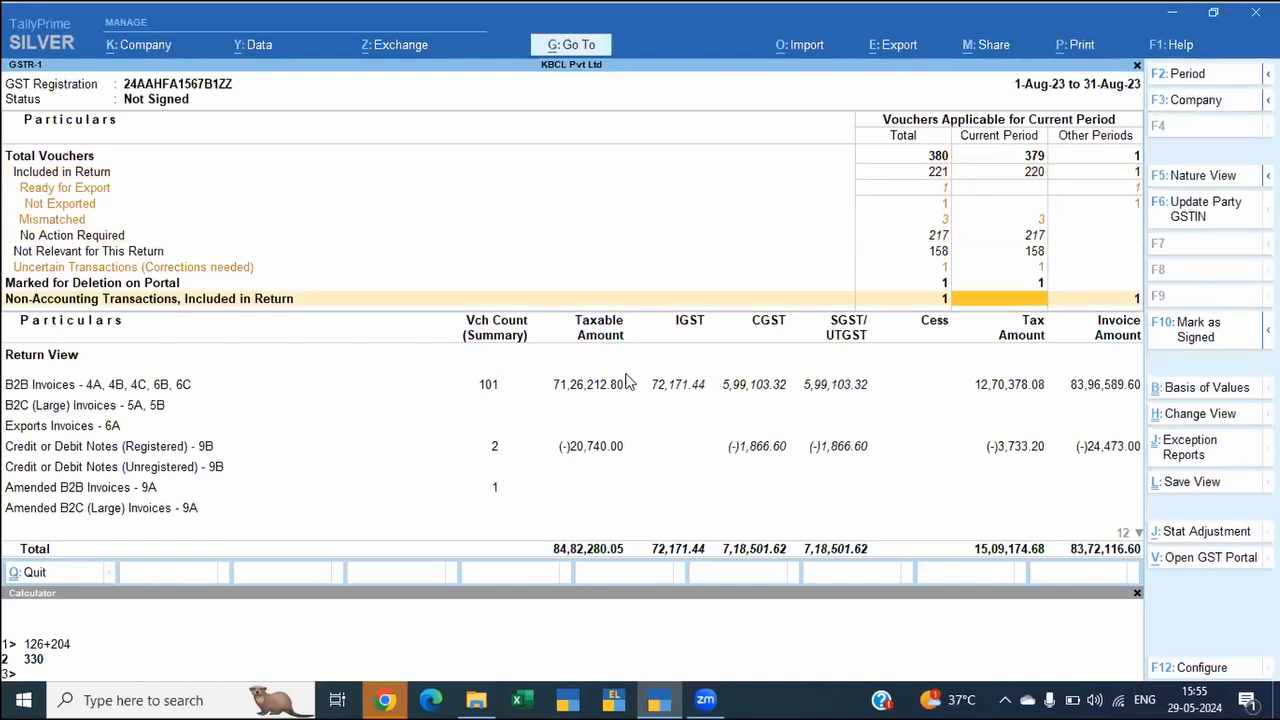
key("Right")
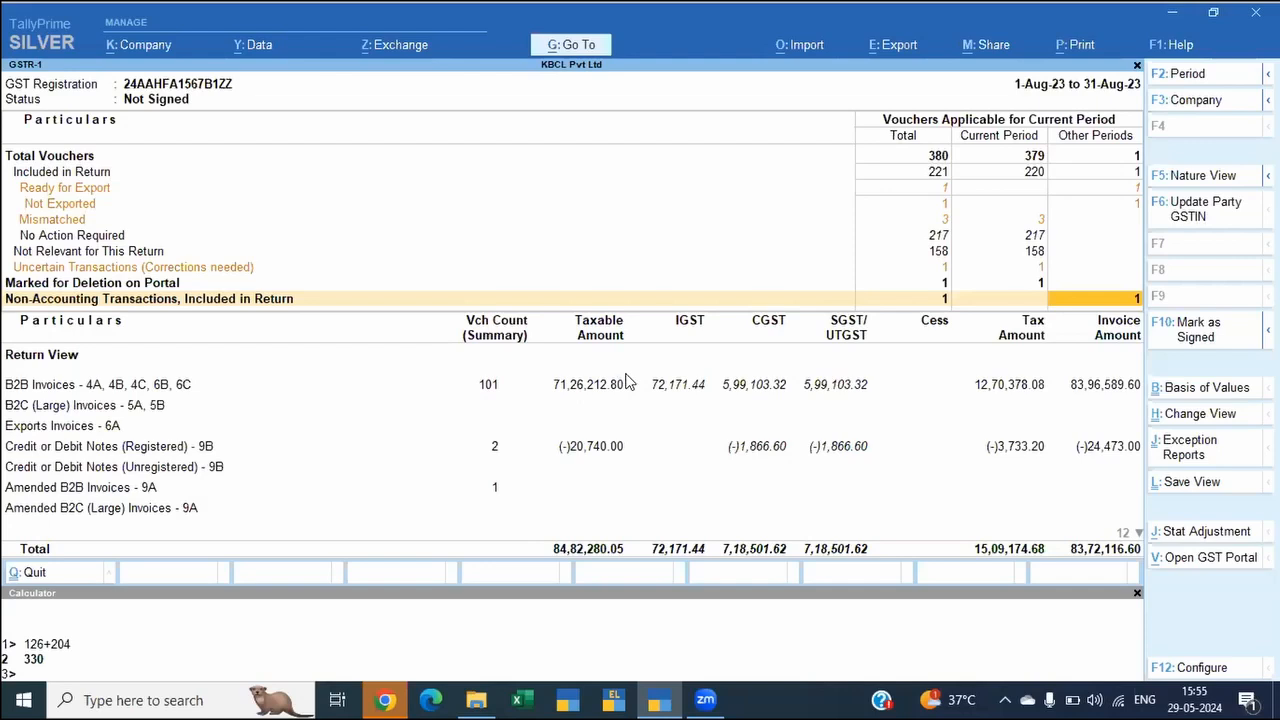
key("Return")
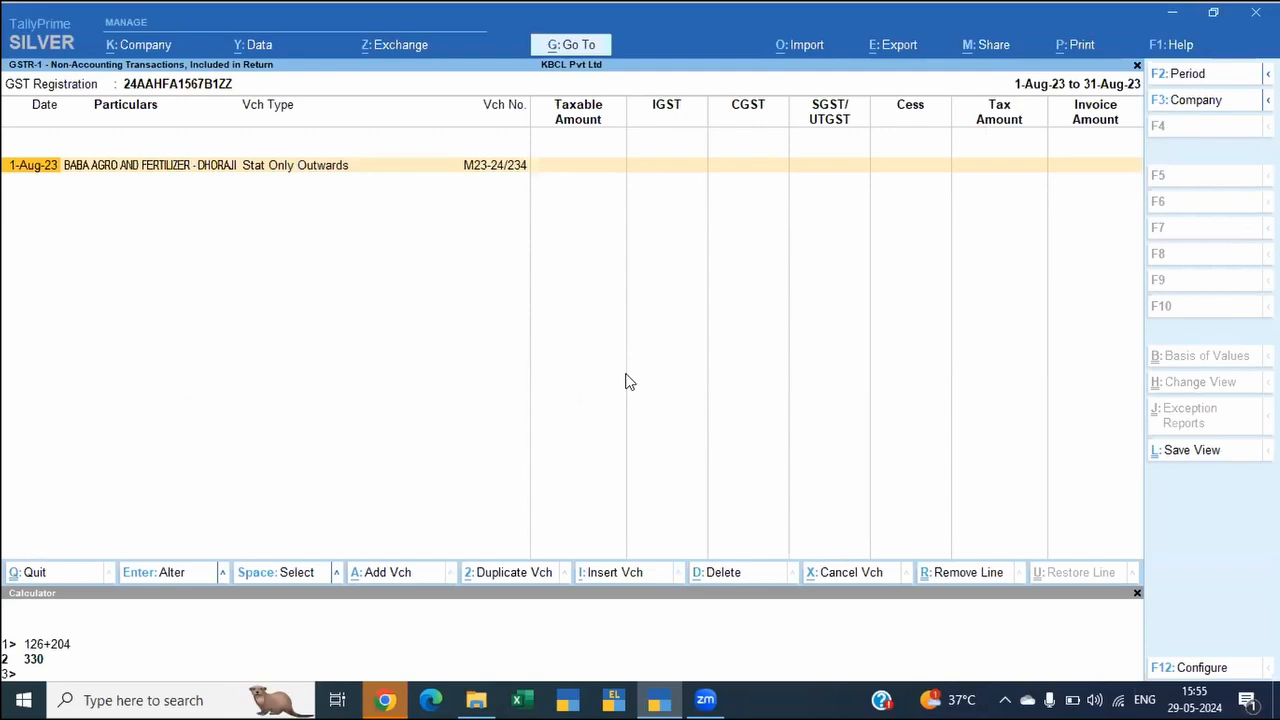
key("Escape")
key("Left")
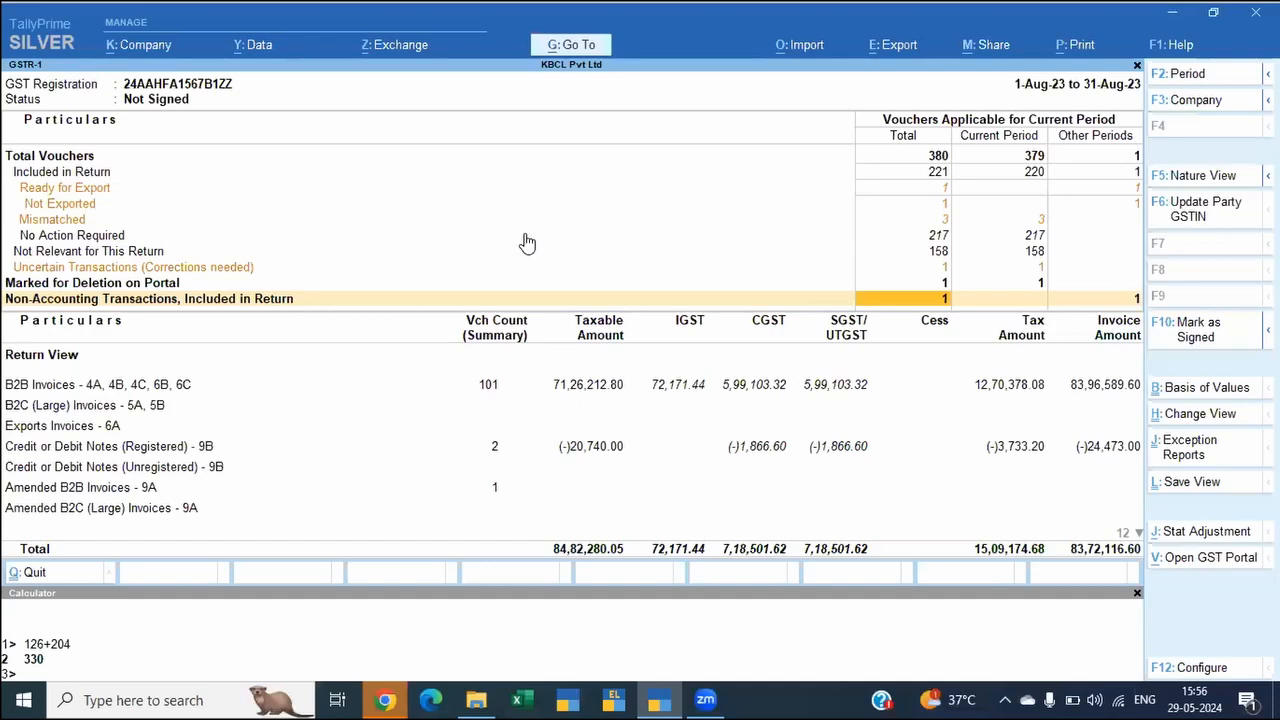
Step: Highlight August's Mismatched vouchers, and open the GSTR-2B Reconciliation report
left_click(666, 220)
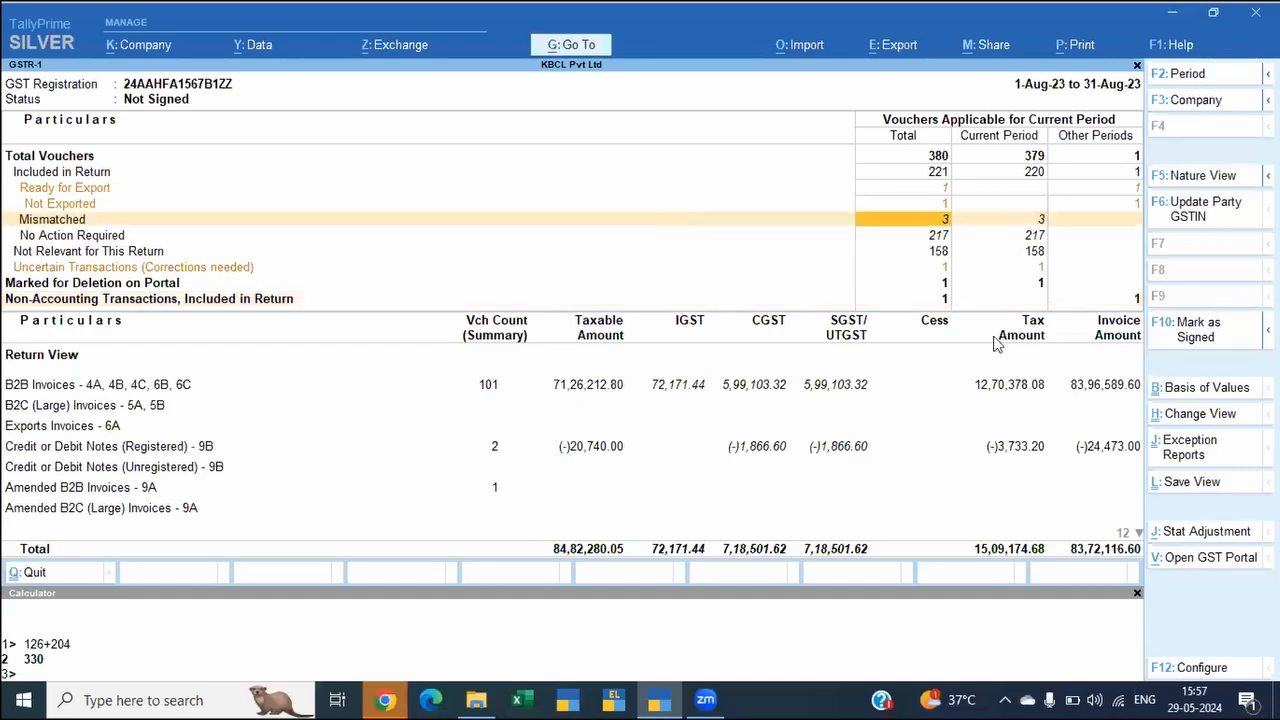
key("alt")
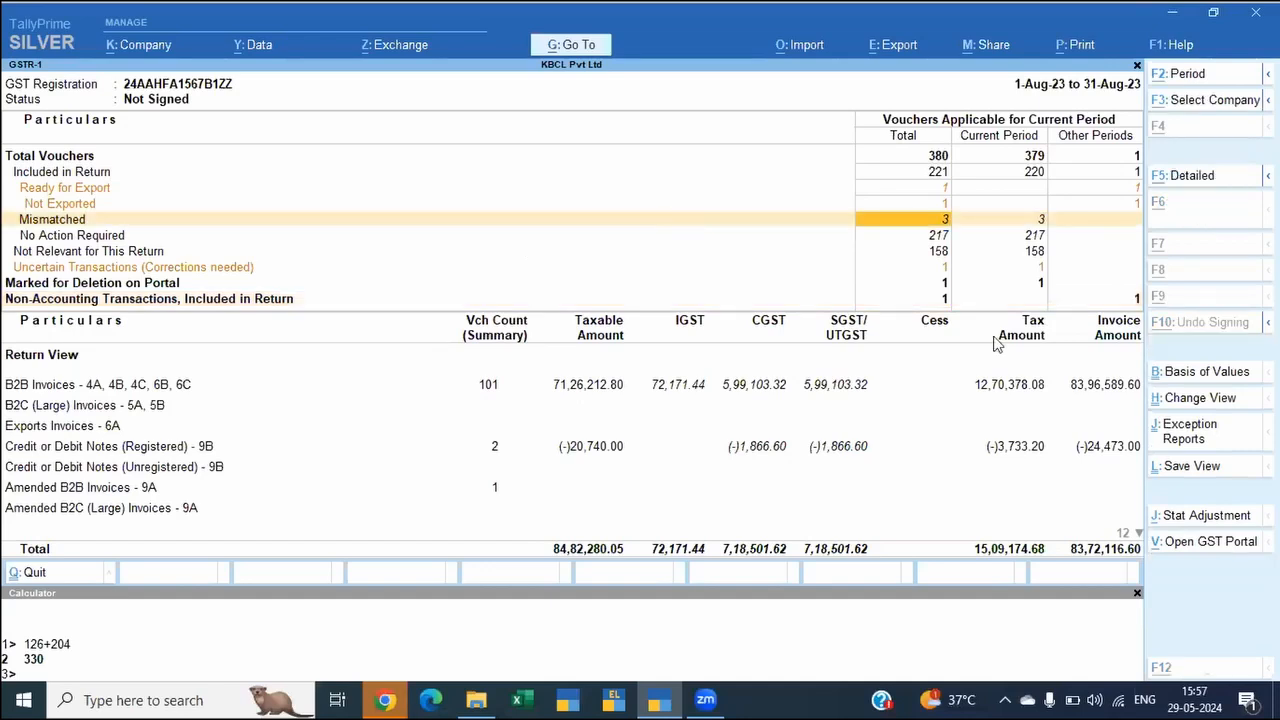
key("alt+g")
type("Gstr2")
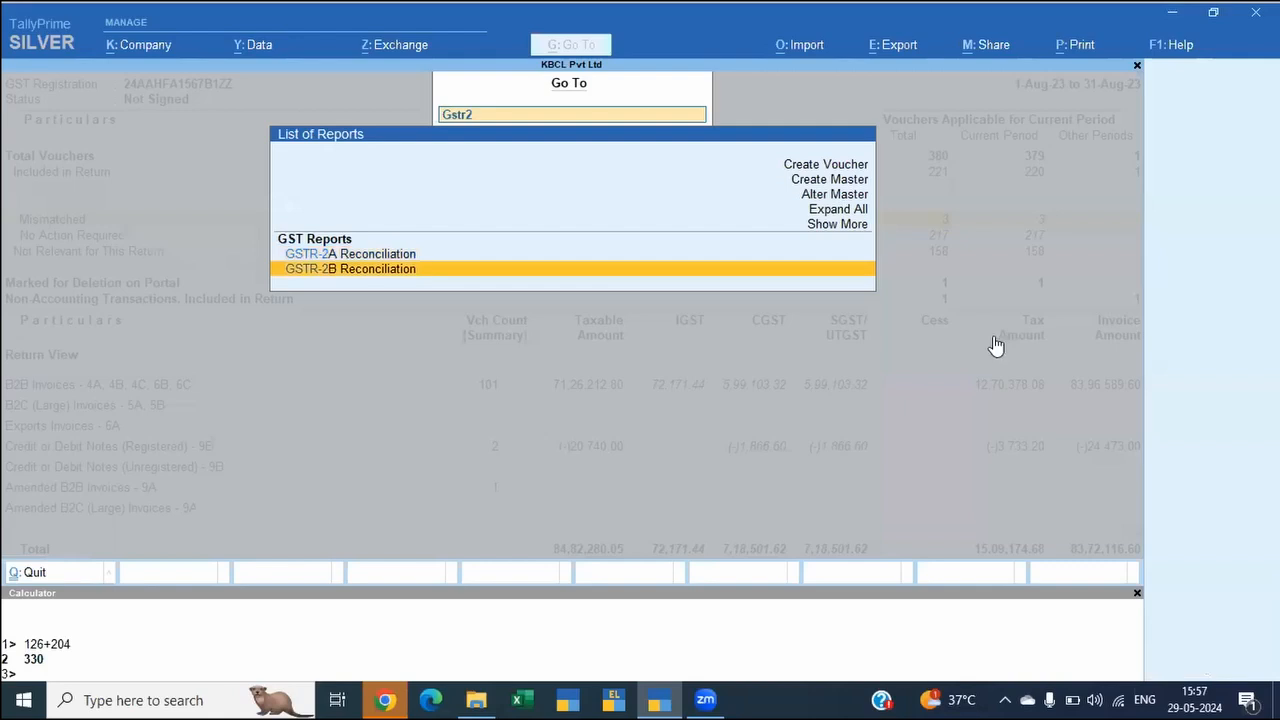
key("Return")
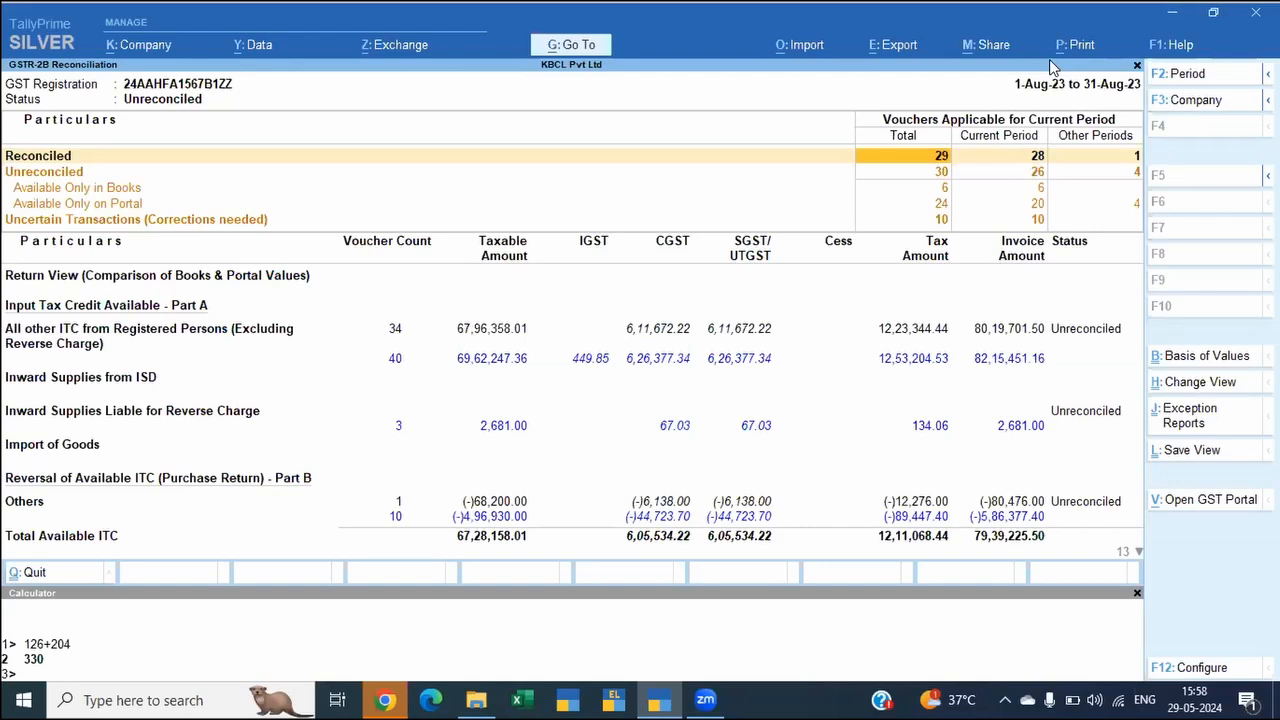
Step: Open the import of GST returns for the GSTR-2B reconciliation
key("Down")
key("Down")
key("Down")
key("Down")
key("Down")
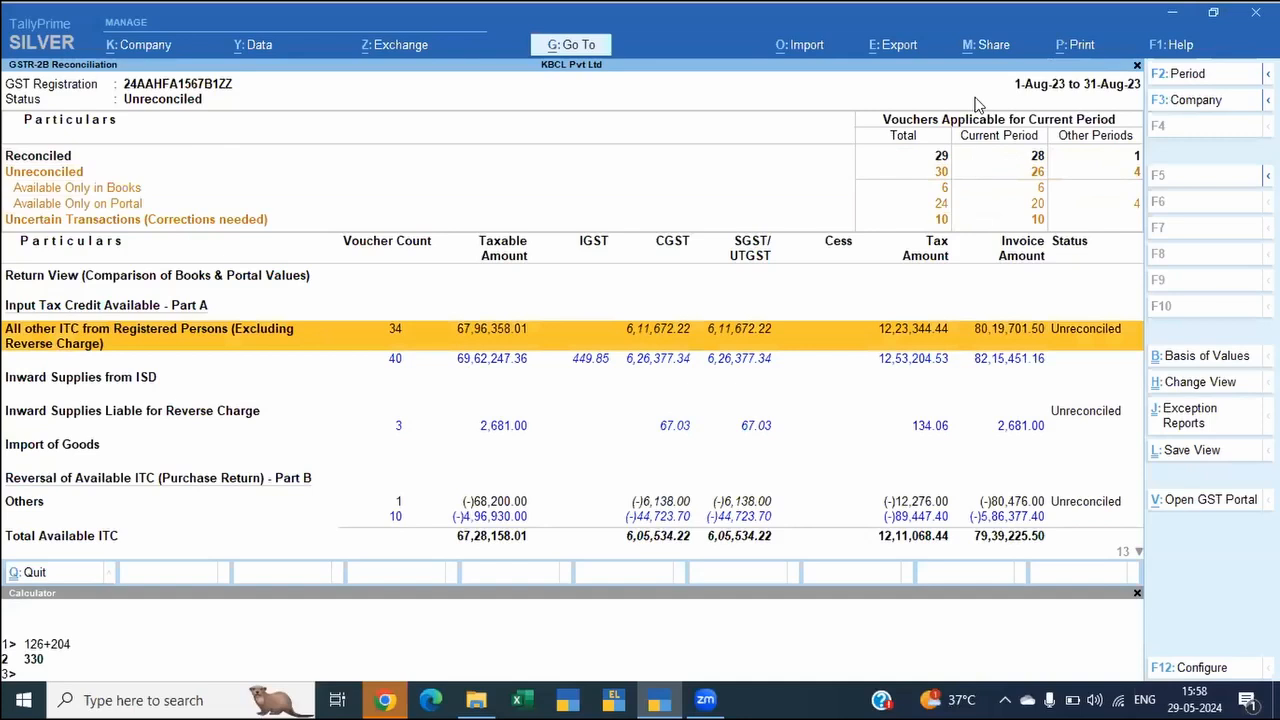
key("alt+o")
key("Down")
key("Down")
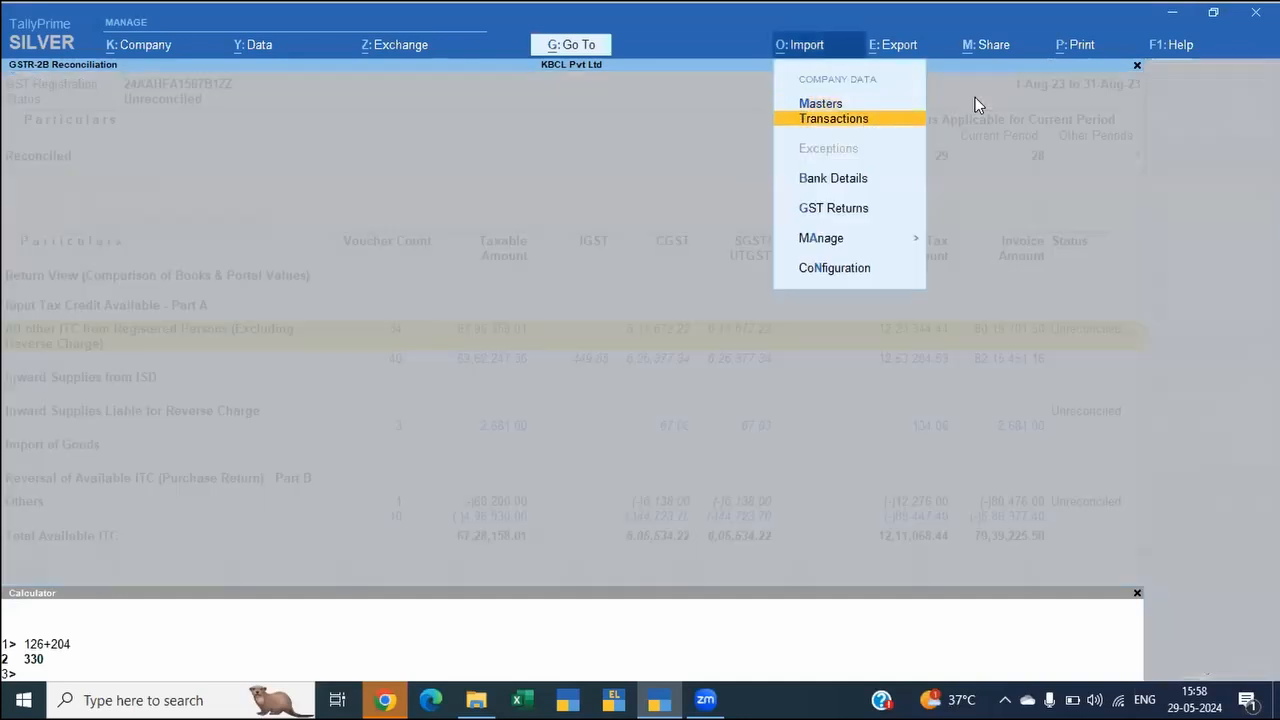
key("Up")
key("Up")
key("Down")
key("Down")
key("Down")
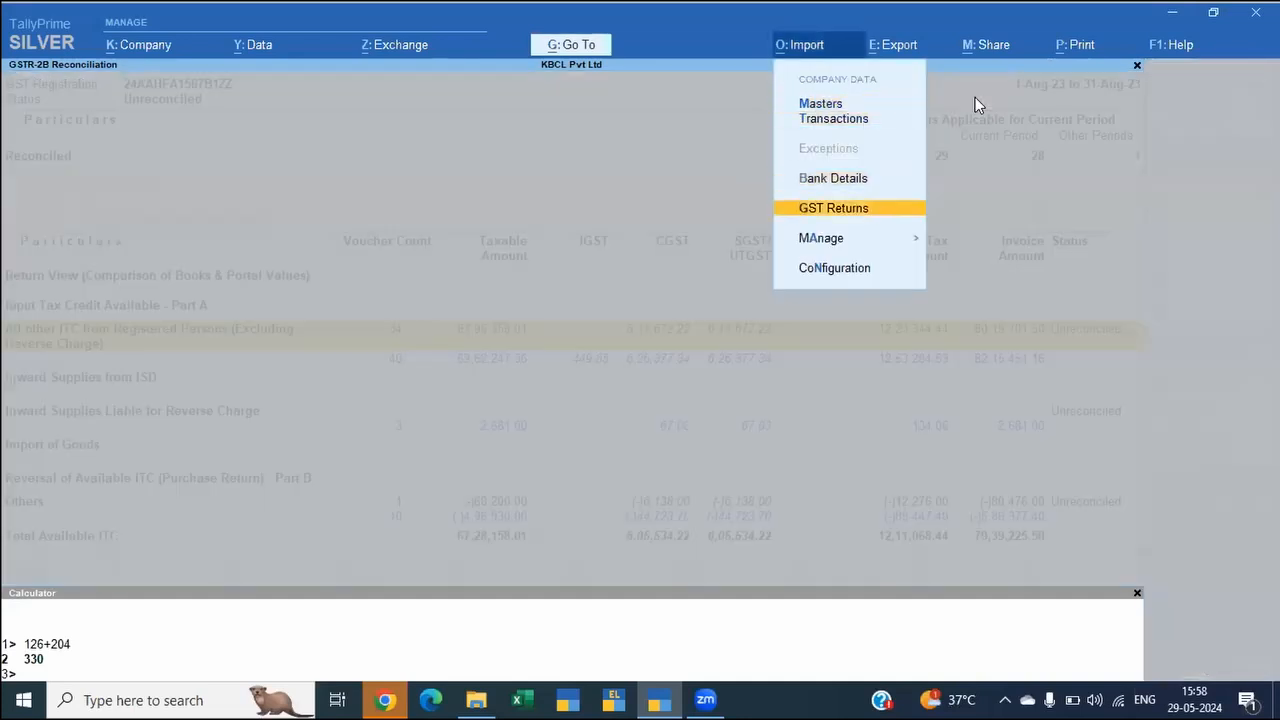
key("Return")
key("Return")
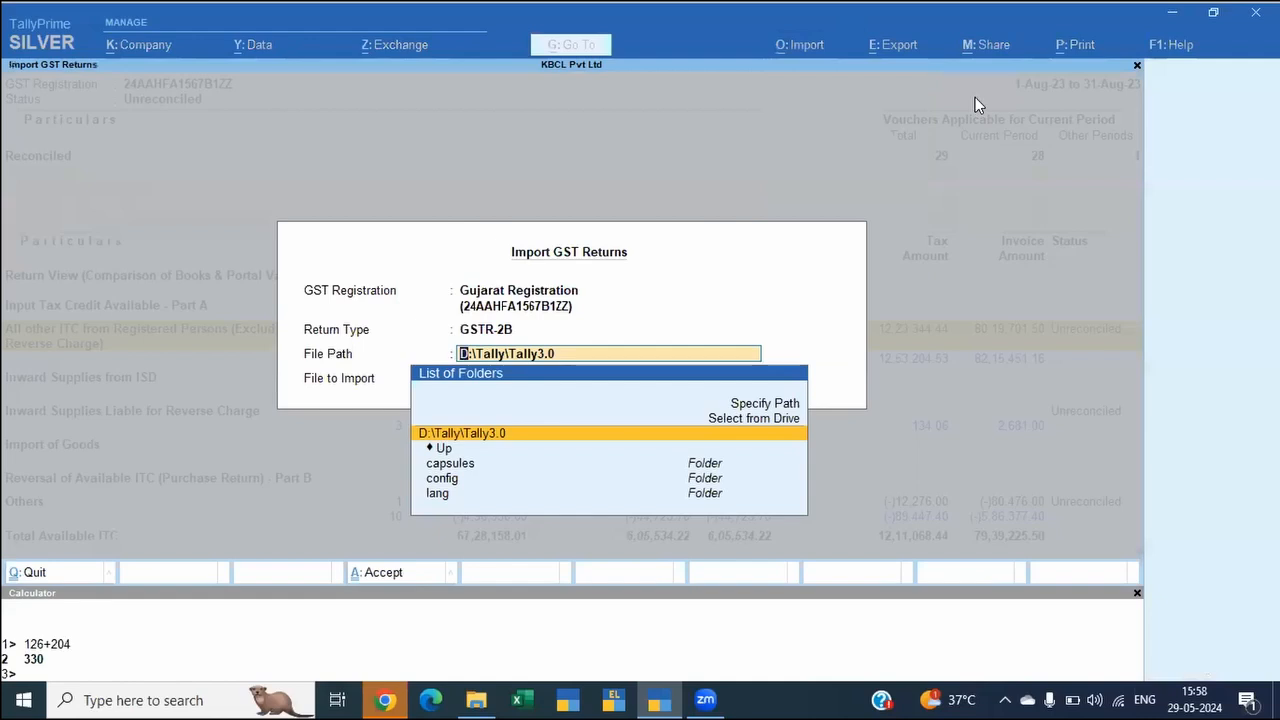
Step: Set the import file path to F:\Reference\Test Data\GST Return-TD-Prime4.1\TD-SingleRegn, copied from the File Explorer window
key("alt+Tab")
key("alt+Tab")
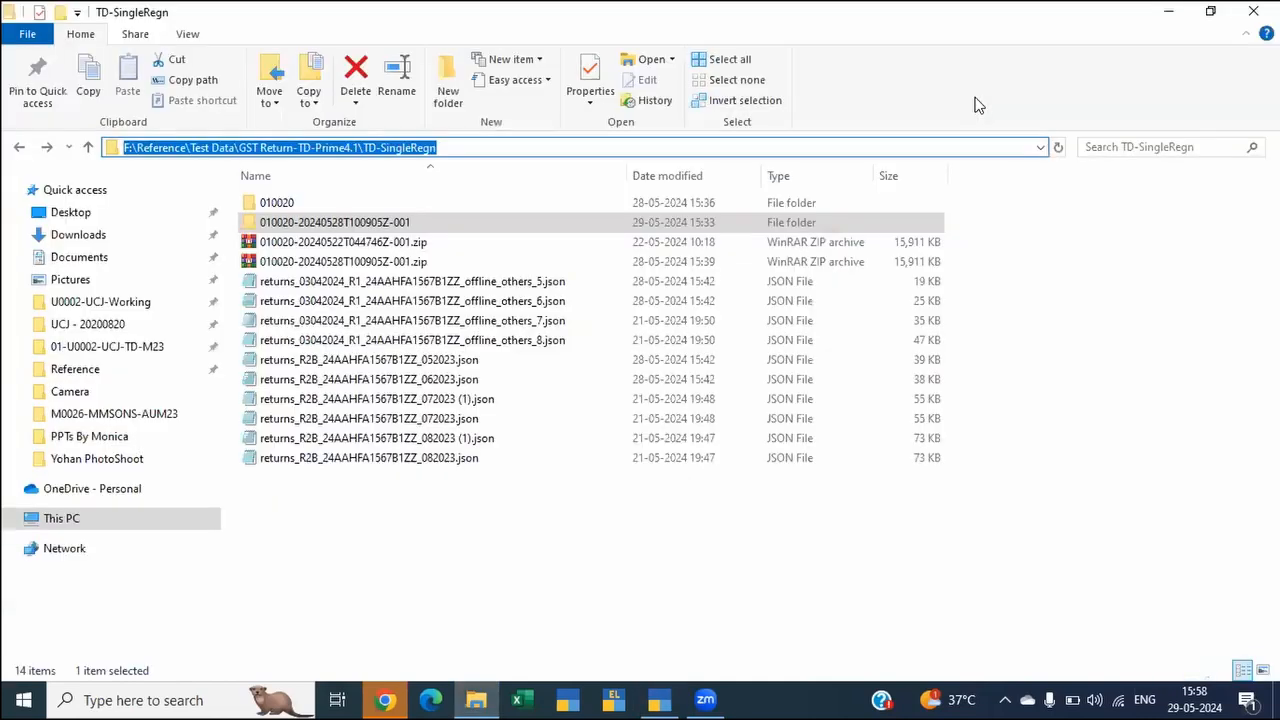
key("ctrl+c")
key("alt+Tab")
key("ctrl+v")
key("Return")
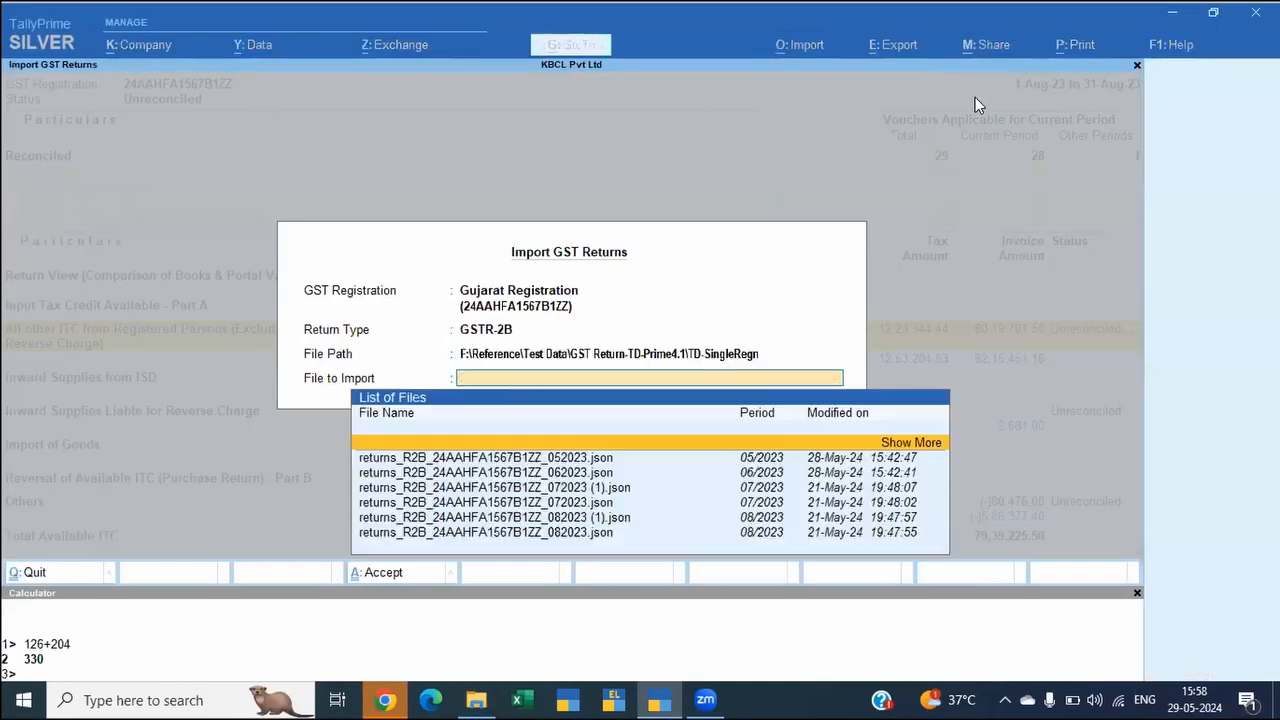
Step: Import the GSTR-2B JSON file for period 07/2023 and dismiss the import summary
key("Down")
key("Down")
key("Down")
key("Down")
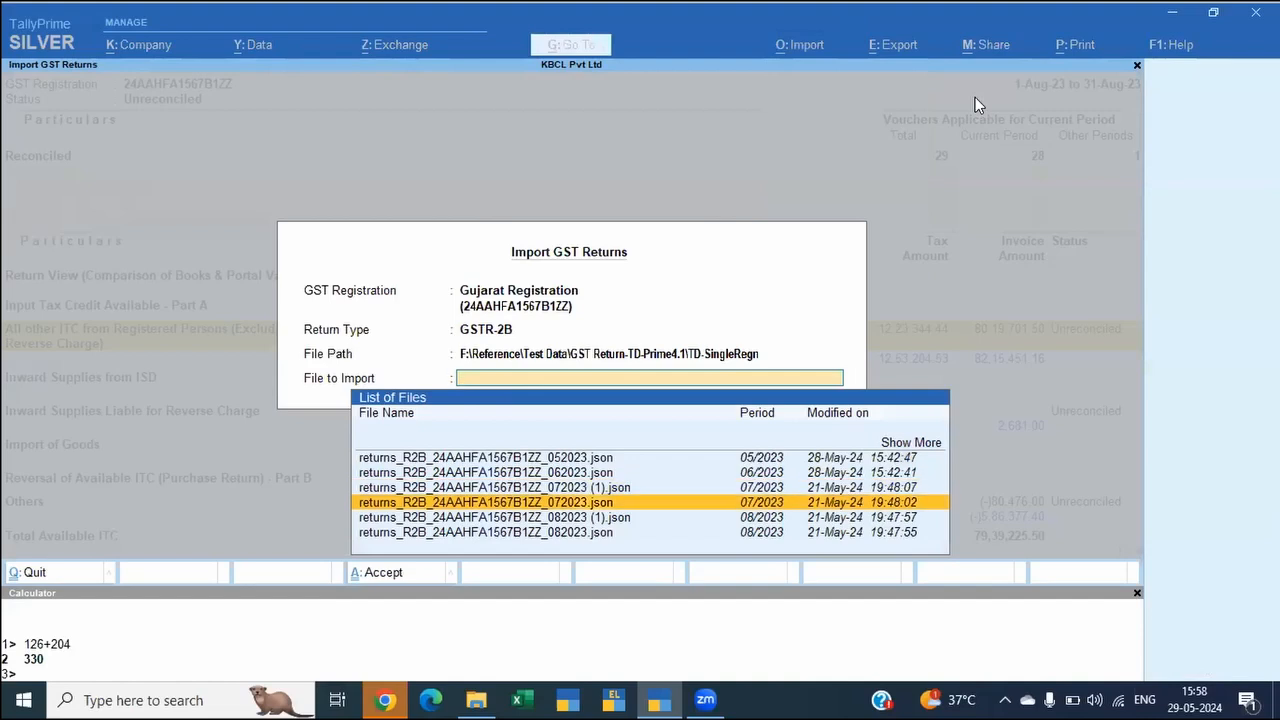
key("Return")
key("Return")
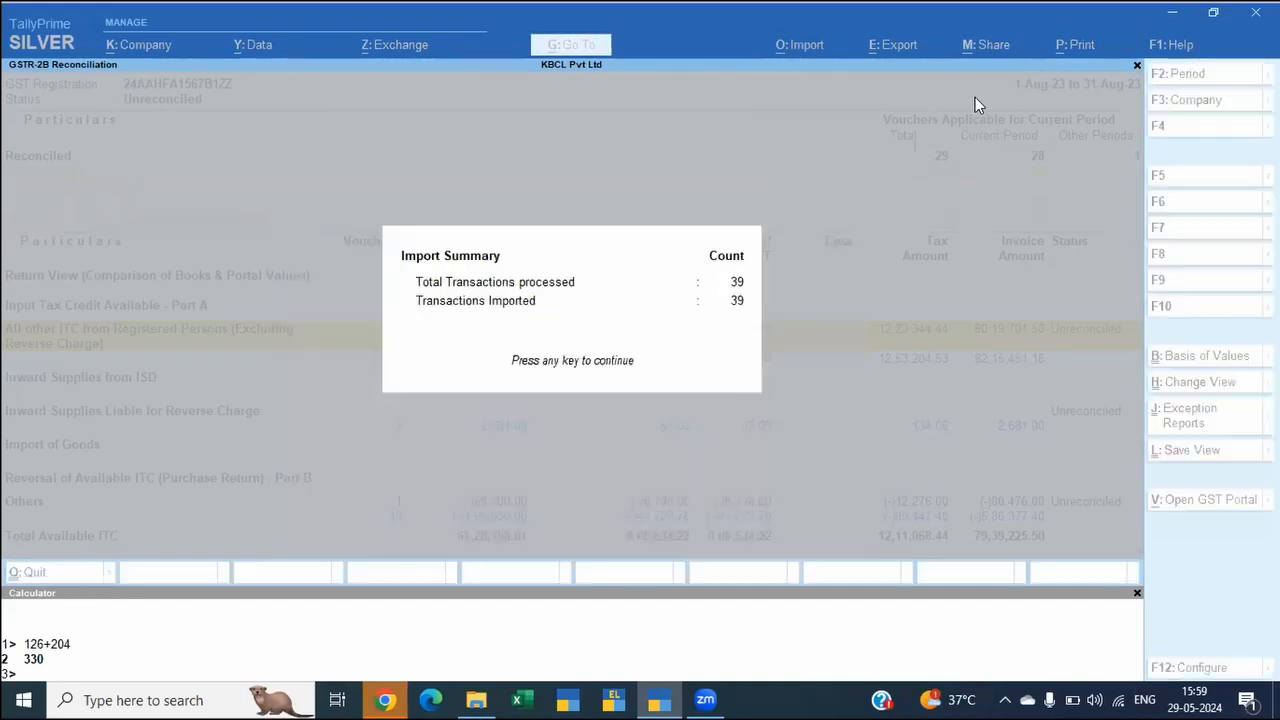
key("Return")
Step: Drill down from All other ITC from Registered Persons (Excluding Reverse Charge) to the party-wise B2B Invoices
key("Down")
key("Down")
key("Down")
key("Down")
key("Down")
key("Down")
key("Up")
key("Up")
key("Down")
key("Down")
key("Up")
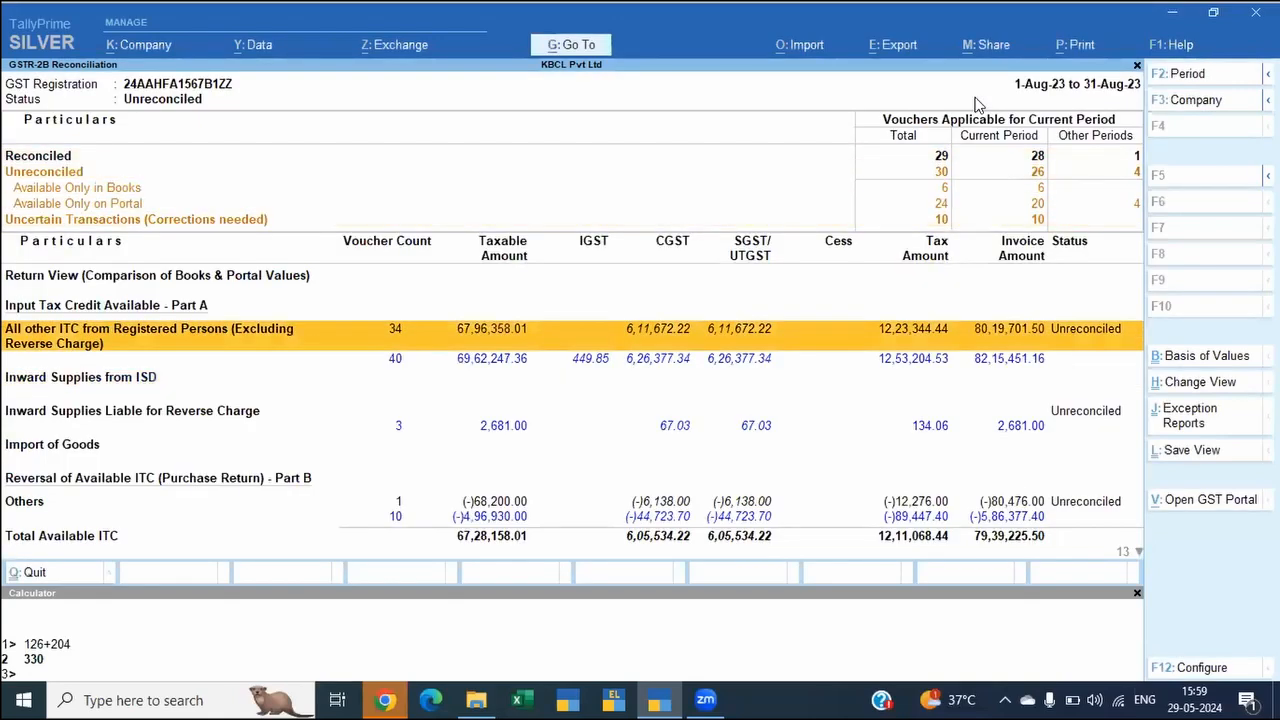
key("Return")
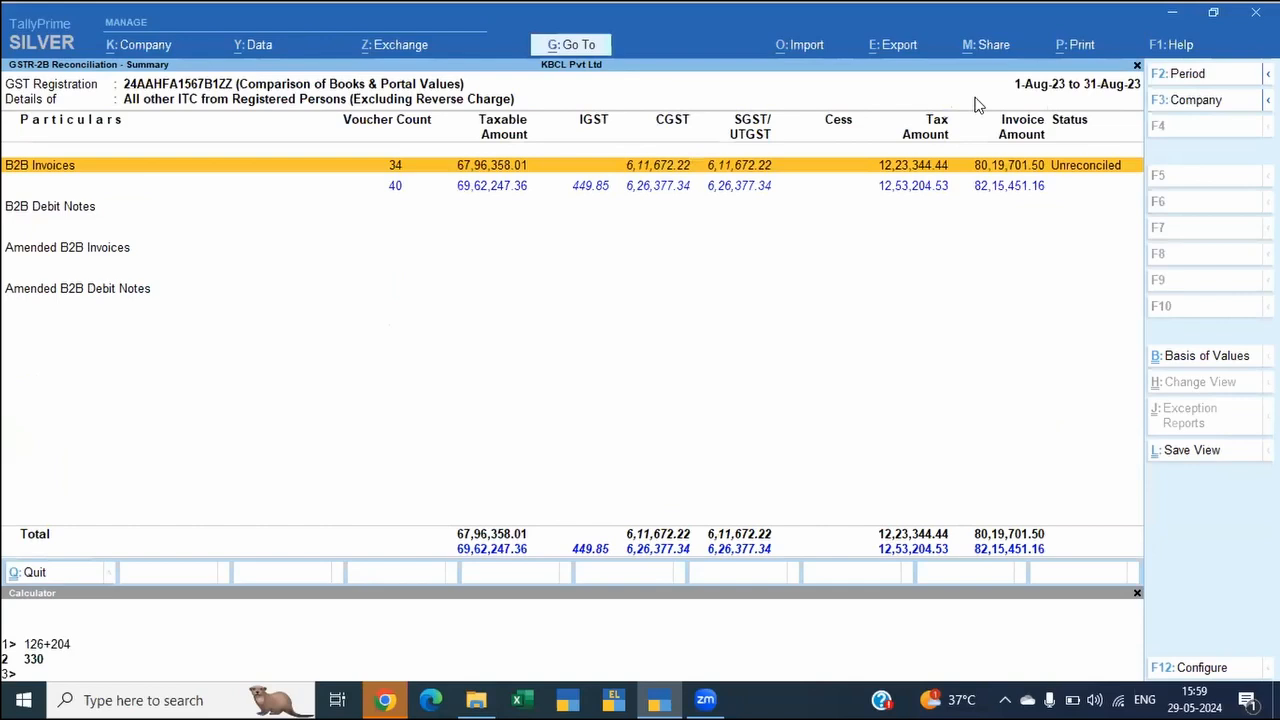
key("Return")
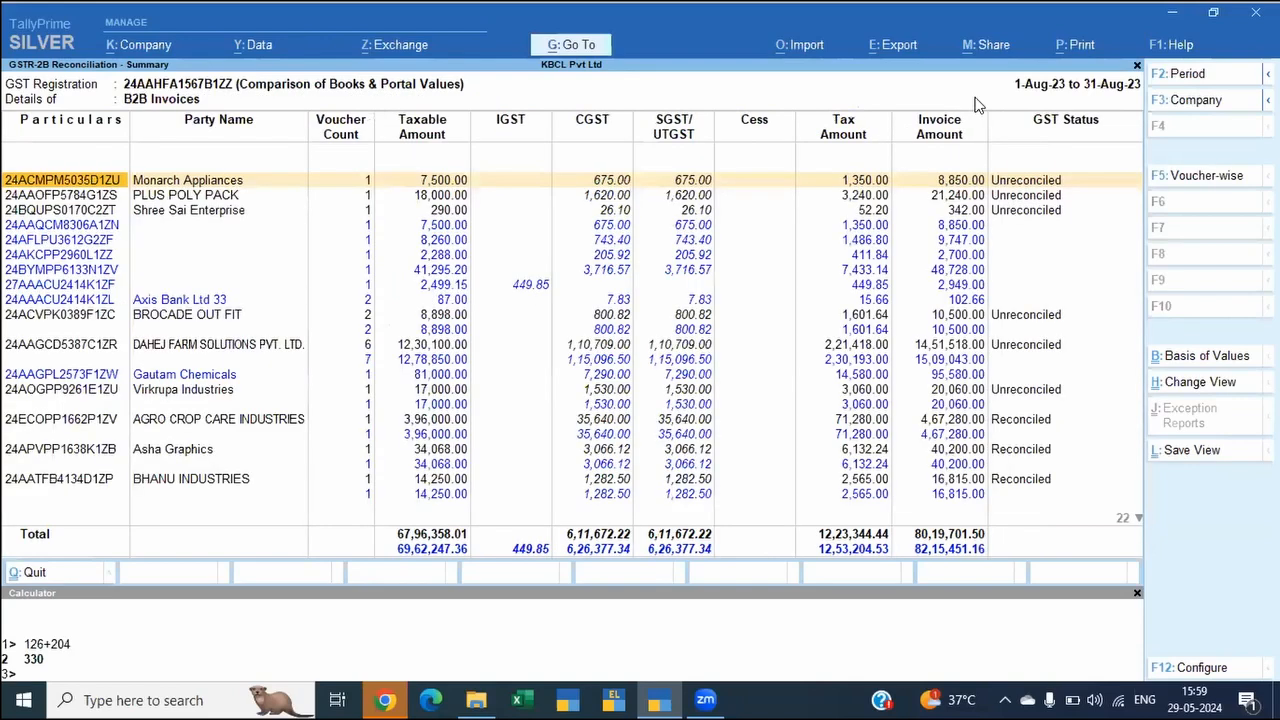
Step: Set the B2B Invoices report's basis of values to show report details based on Unreconciled transactions
key("ctrl")
key("ctrl+b")
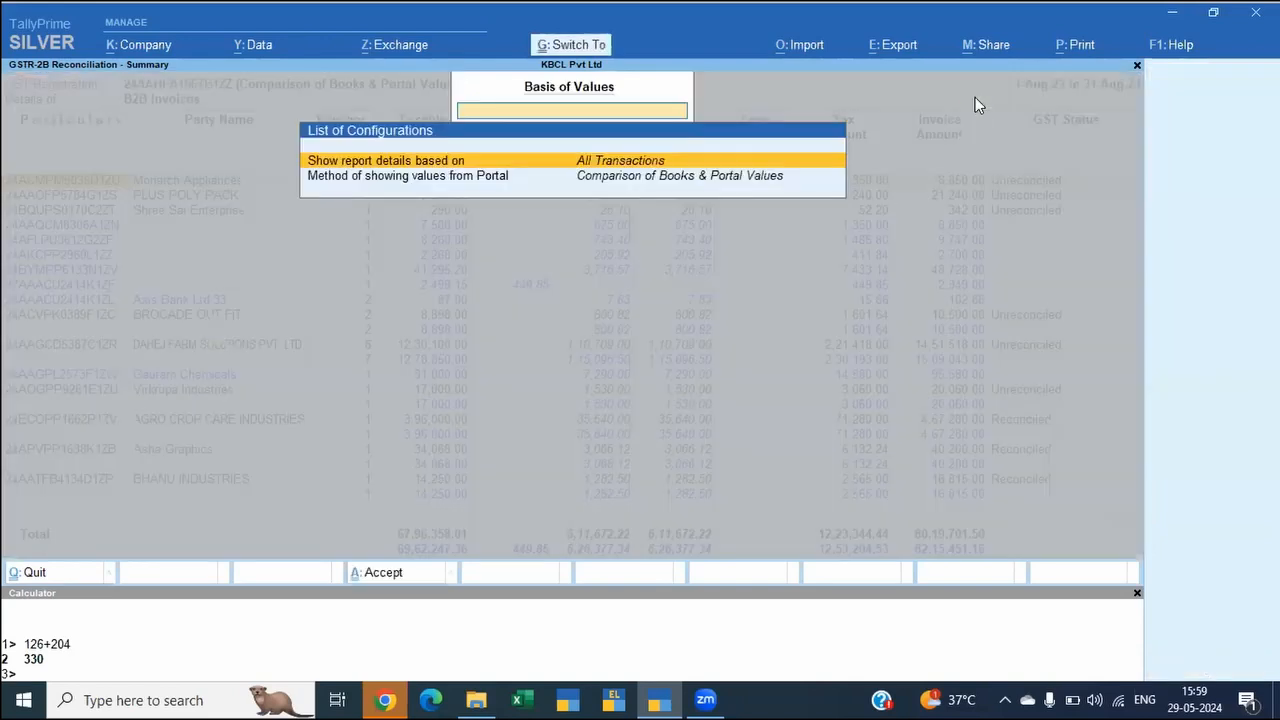
key("Return")
key("Down")
key("Down")
key("Down")
key("Down")
key("Down")
key("Down")
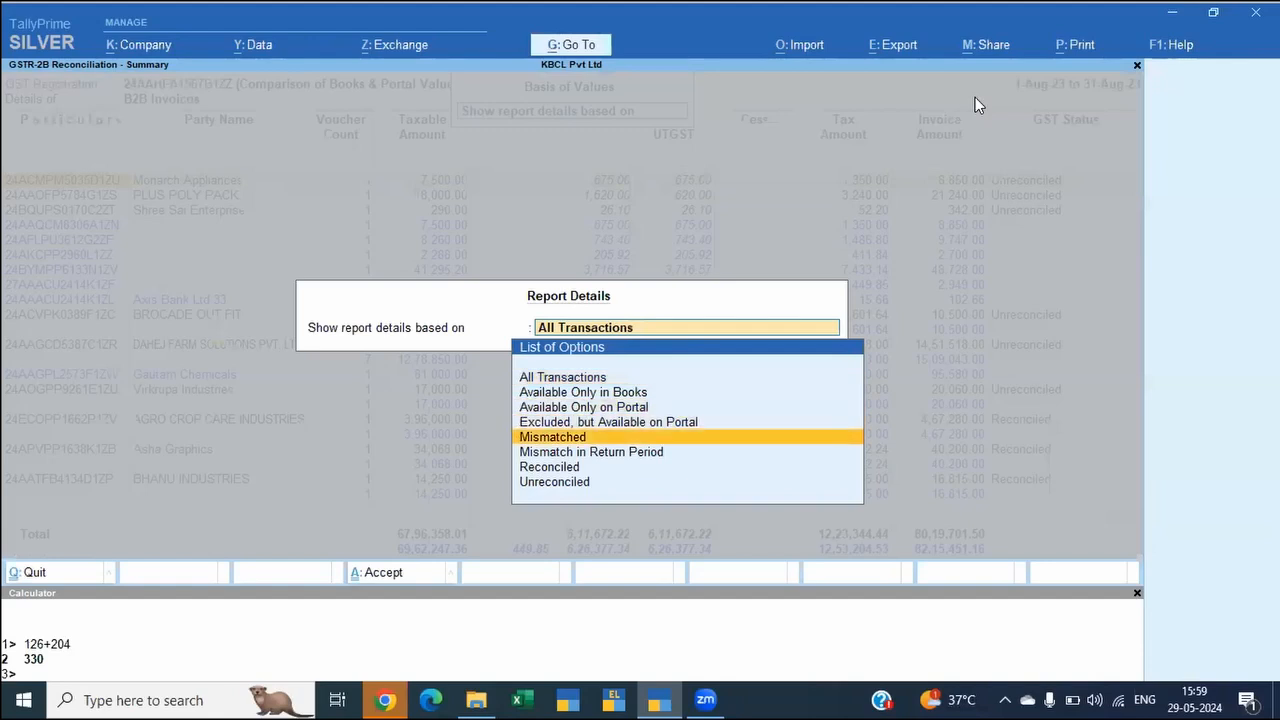
key("Up")
key("Up")
key("Down")
key("Down")
key("Down")
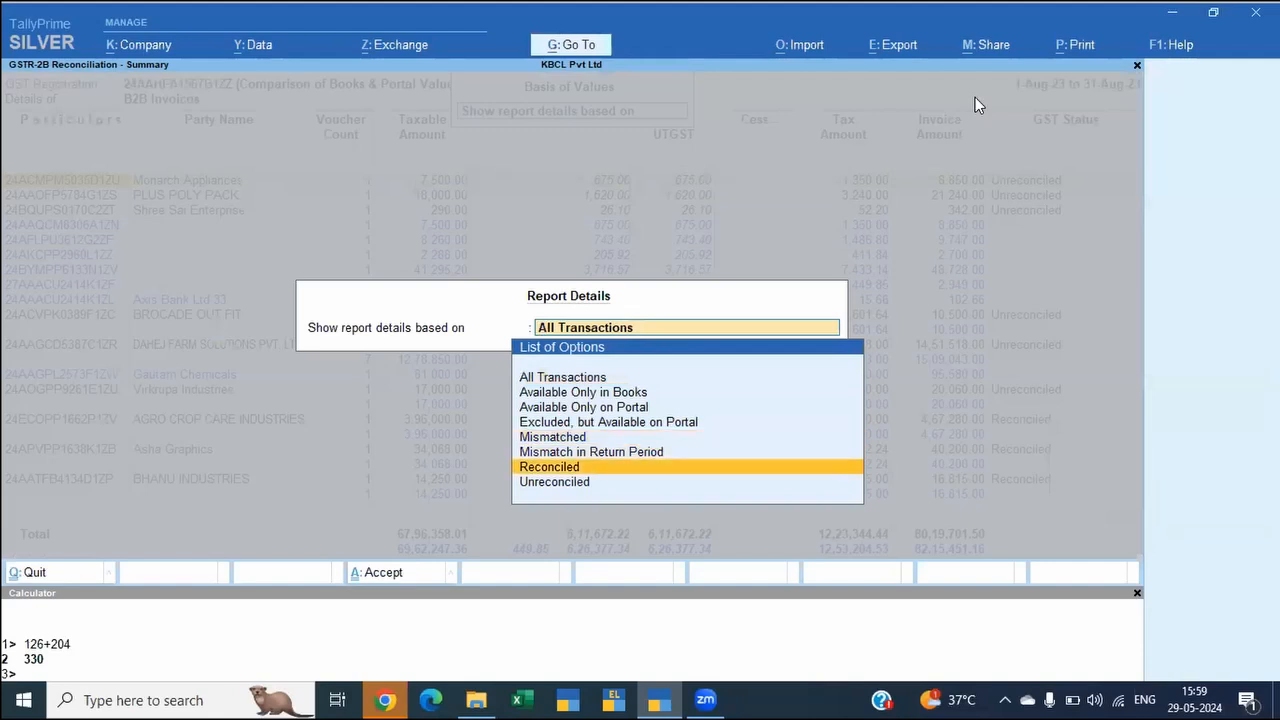
key("Return")
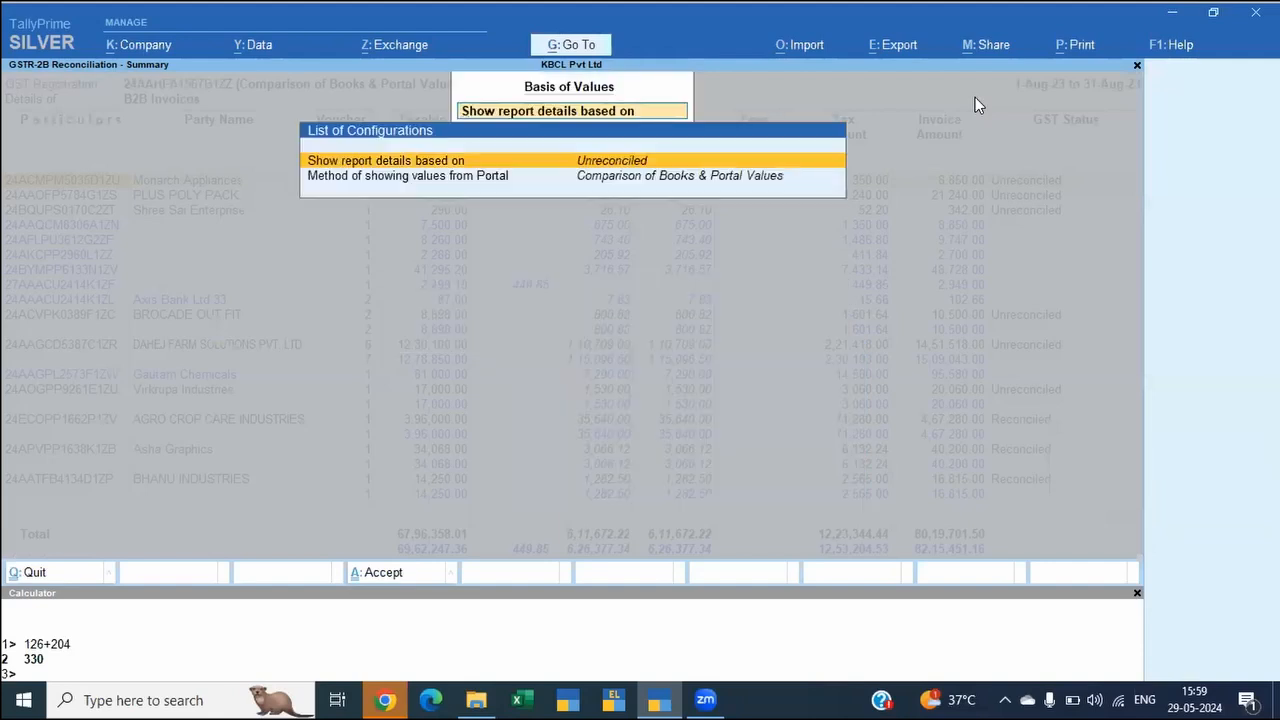
key("Return")
key("Escape")
key("ctrl")
key("ctrl")
key("ctrl+a")
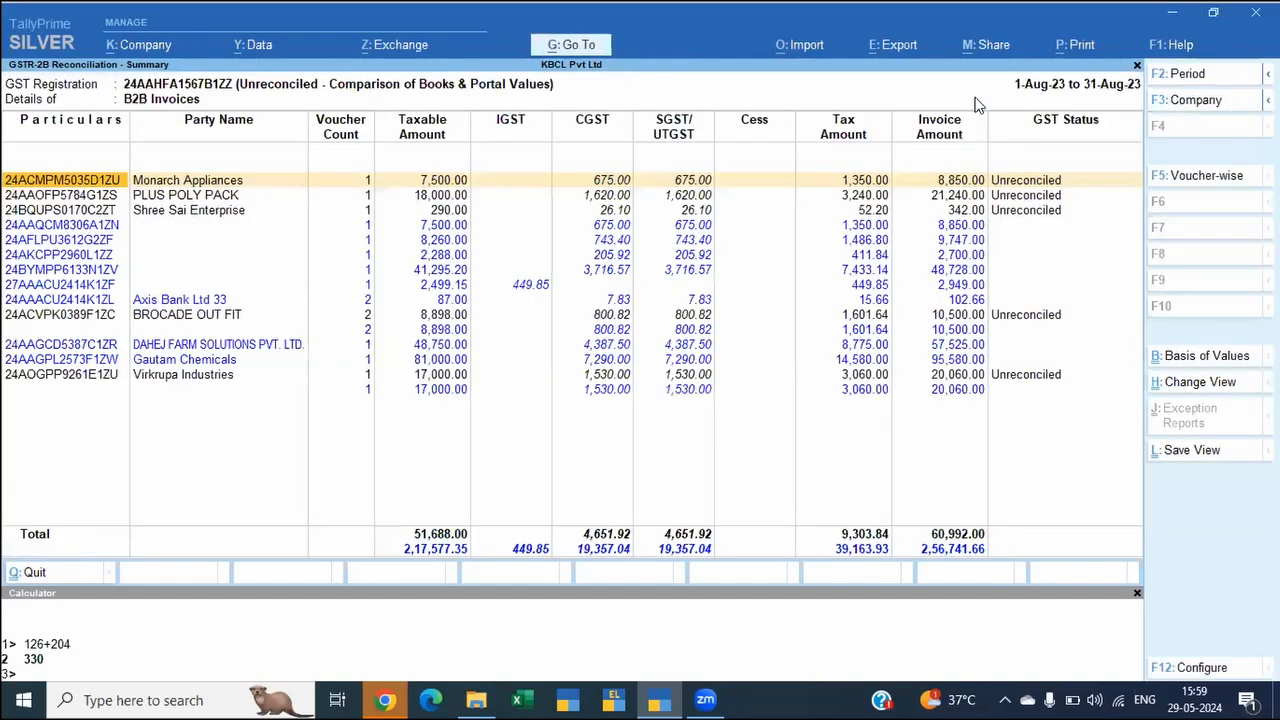
Step: Switch the unreconciled B2B Invoices from the party summary to the voucher-wise view
key("Down")
key("Down")
key("Down")
key("Down")
key("Down")
key("Down")
key("Down")
key("Down")
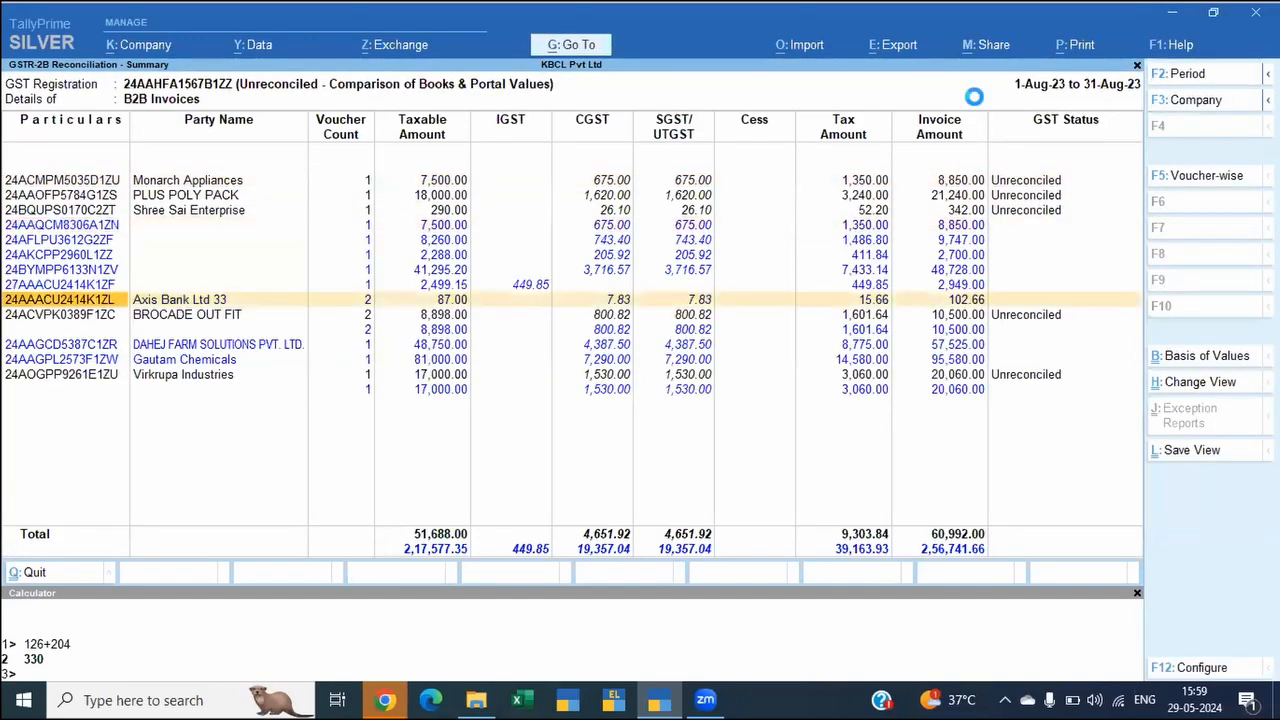
key("F5")
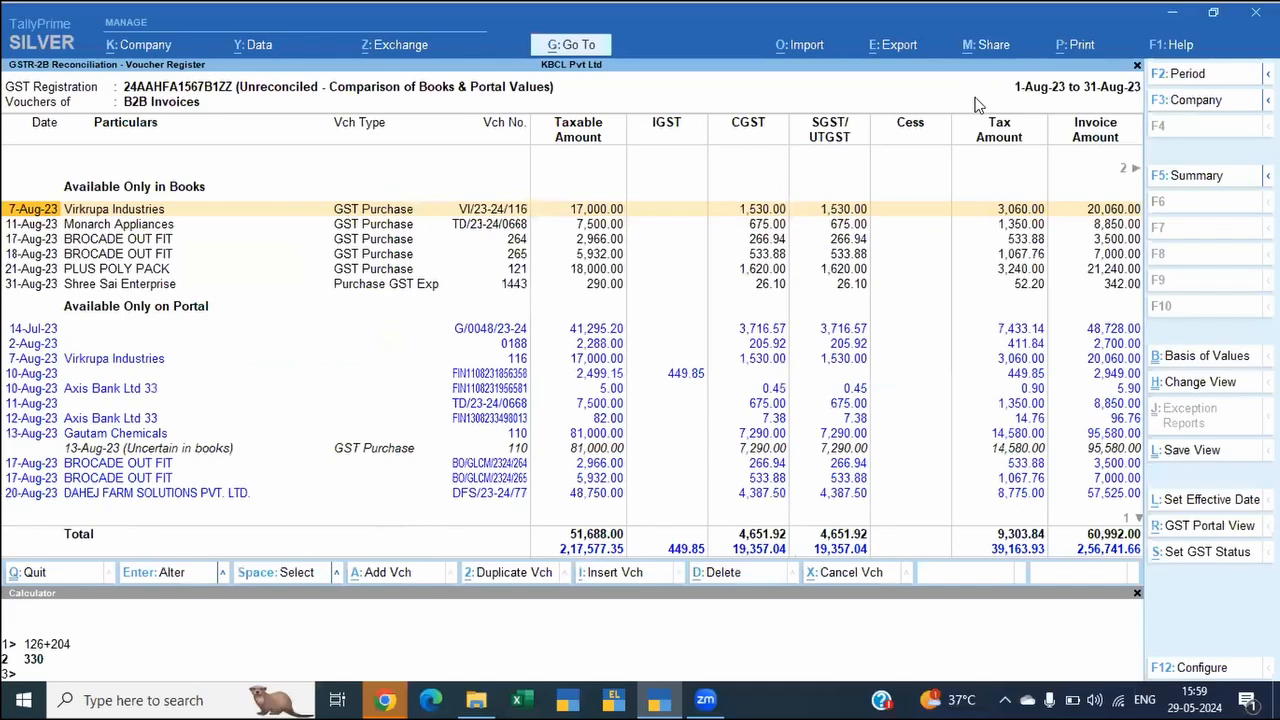
Step: Examine the unreconciled B2B vouchers under Available Only in Books and Available Only on Portal
key("Down")
key("Down")
key("Down")
key("Down")
key("Down")
key("Down")
key("Down")
key("Down")
key("Down")
key("Down")
key("Down")
key("Down")
key("Down")
key("Down")
key("Down")
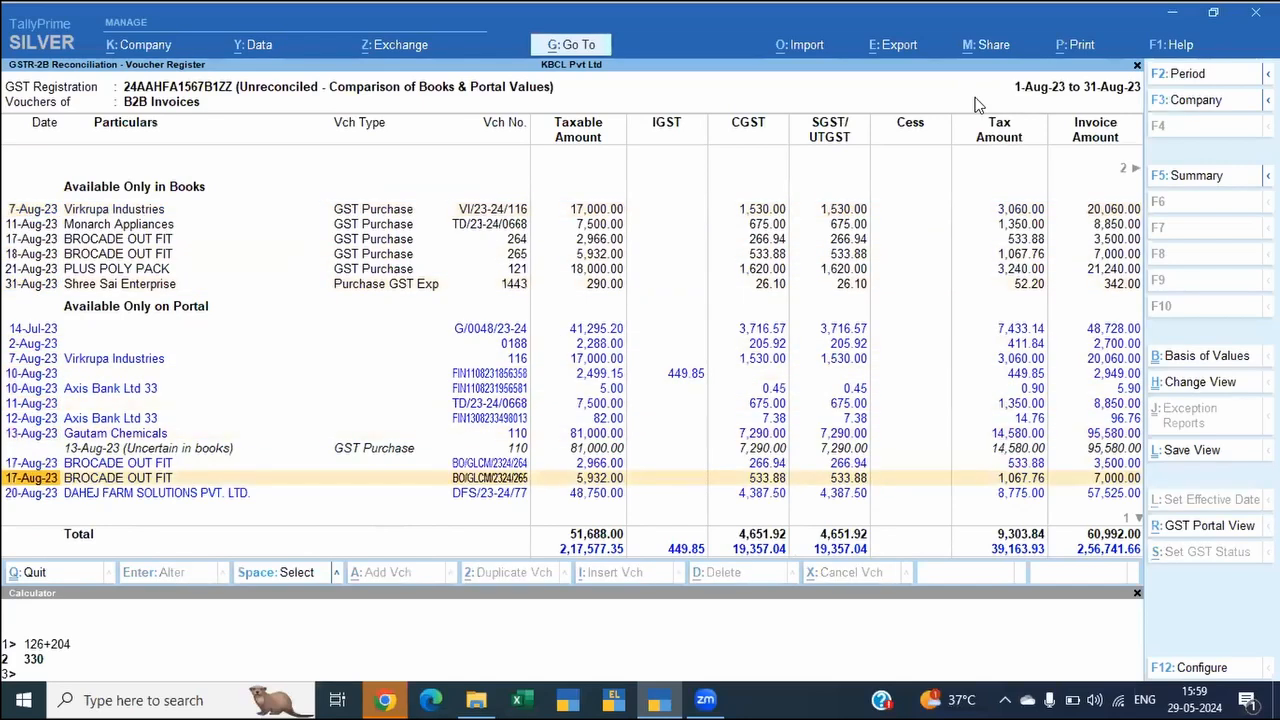
key("Down")
key("Down")
key("Up")
key("Up")
key("Up")
key("Up")
key("Up")
key("Up")
key("Up")
key("Up")
key("Up")
key("Up")
key("Up")
key("Up")
key("Up")
key("Up")
key("Up")
key("Up")
key("Up")
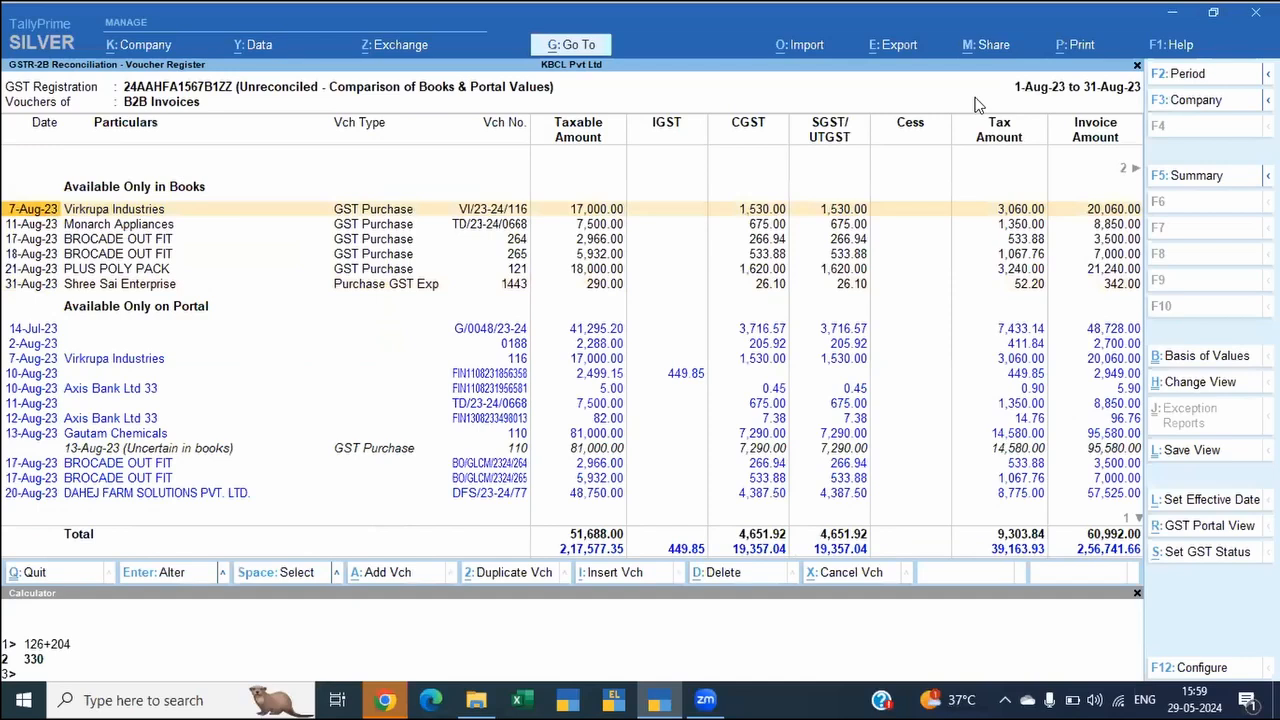
key("Down")
key("Down")
key("Down")
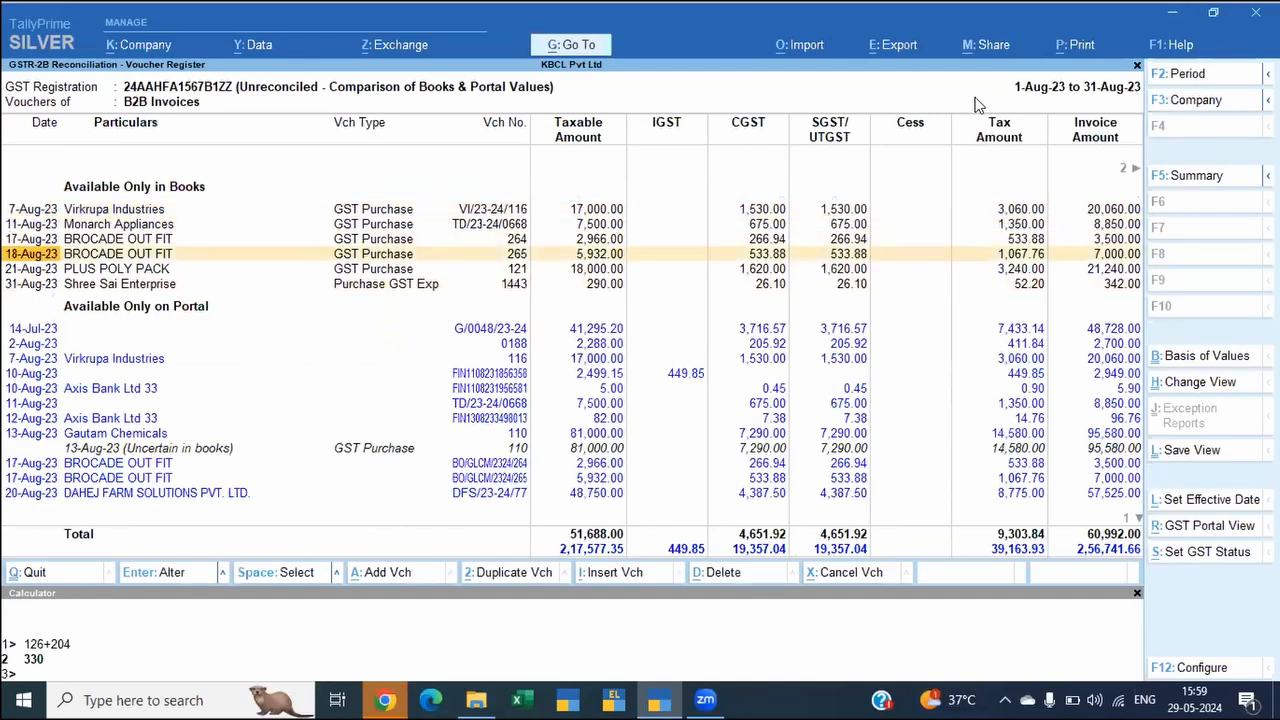
key("Up")
key("Up")
key("Up")
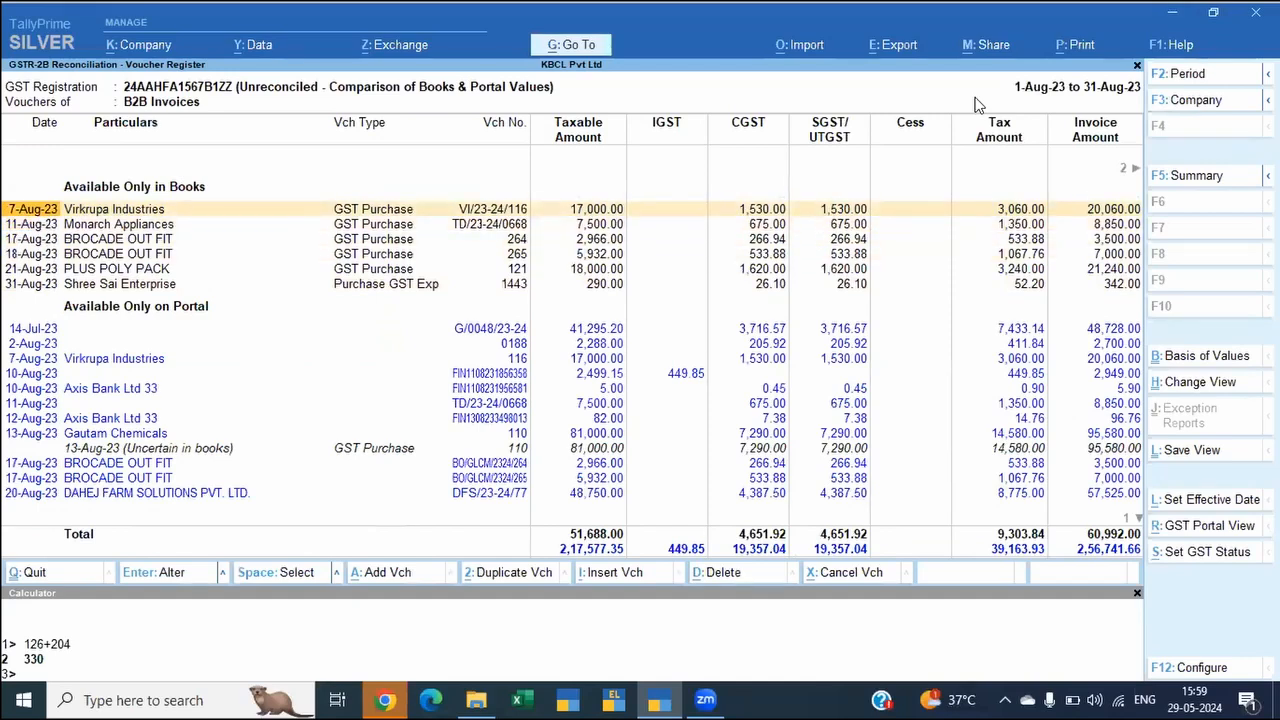
Step: Mark the 7-Aug-23 Virkrupa Industries voucher in the books and compare it with the same supplier's portal entry
key("space")
key("Down")
key("Down")
key("Down")
key("Down")
key("Down")
key("Down")
key("Down")
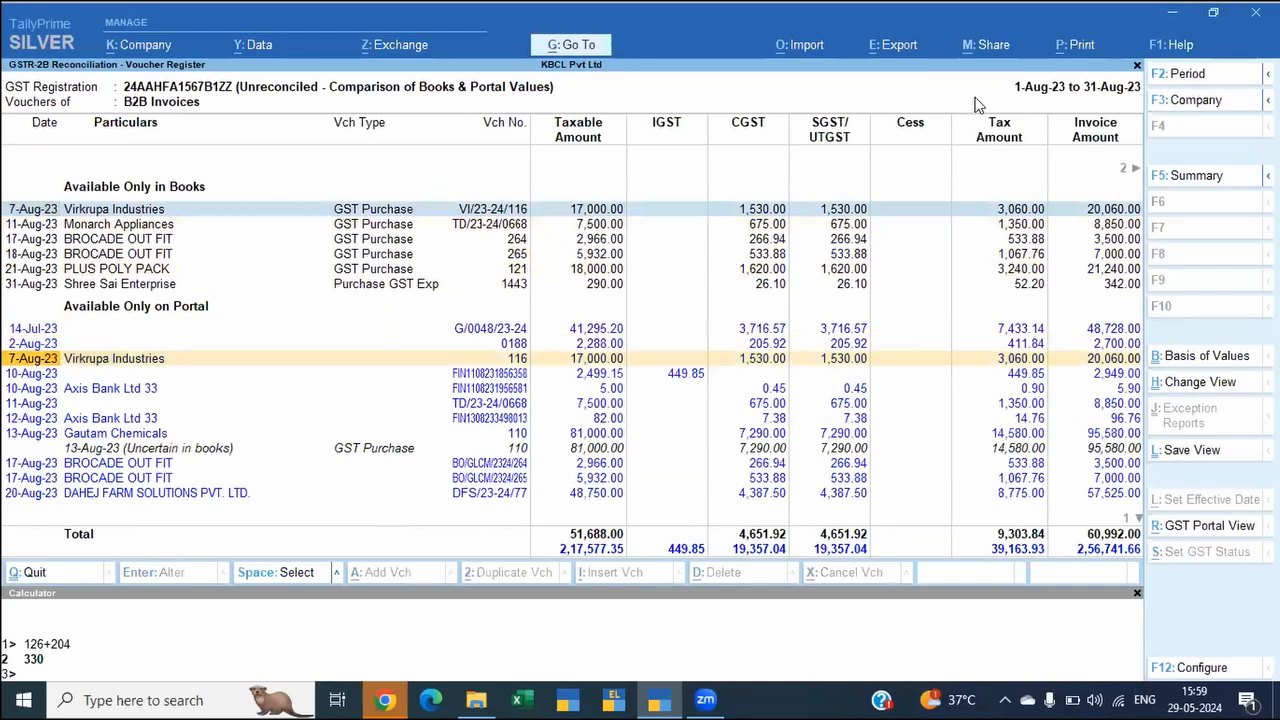
key("Up")
key("Up")
key("Up")
key("Up")
key("Up")
key("Up")
key("Up")
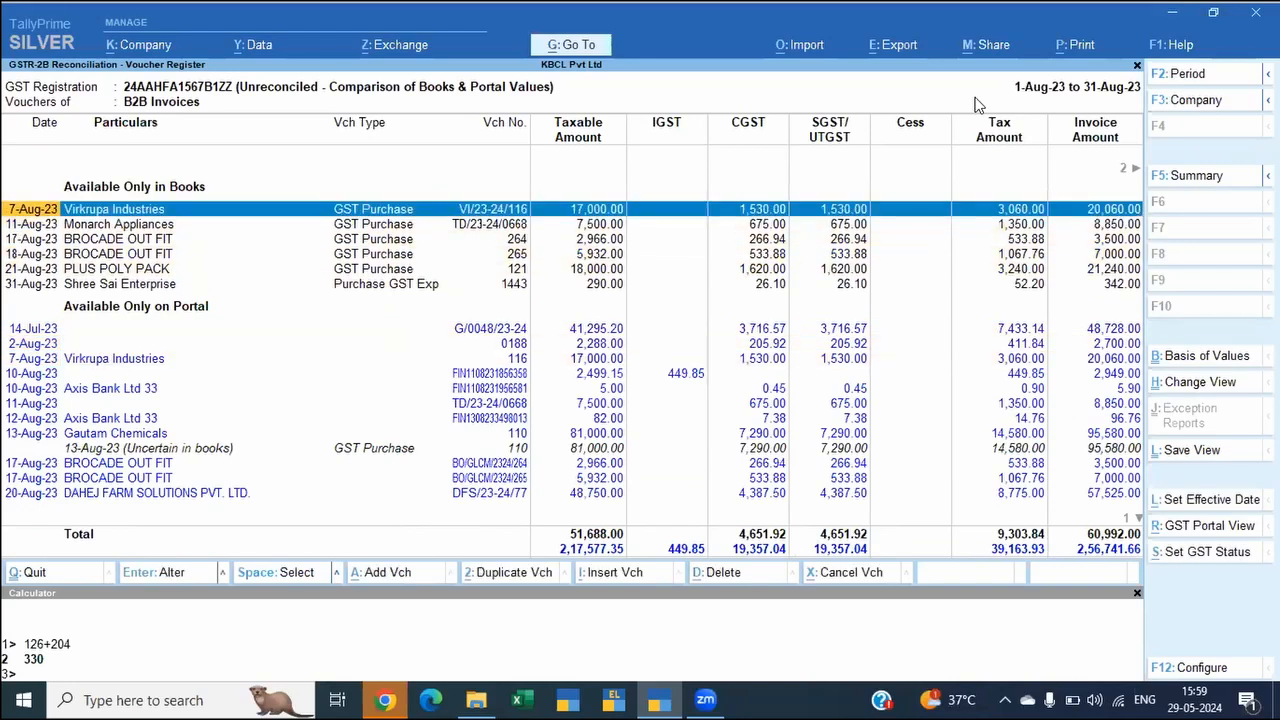
Step: Set the supplier invoice number of the 7-Aug-23 Virkrupa Industries purchase voucher to 116 and save it
key("Return")
key("Return")
key("Return")
type("116")
key("Return")
key("ctrl")
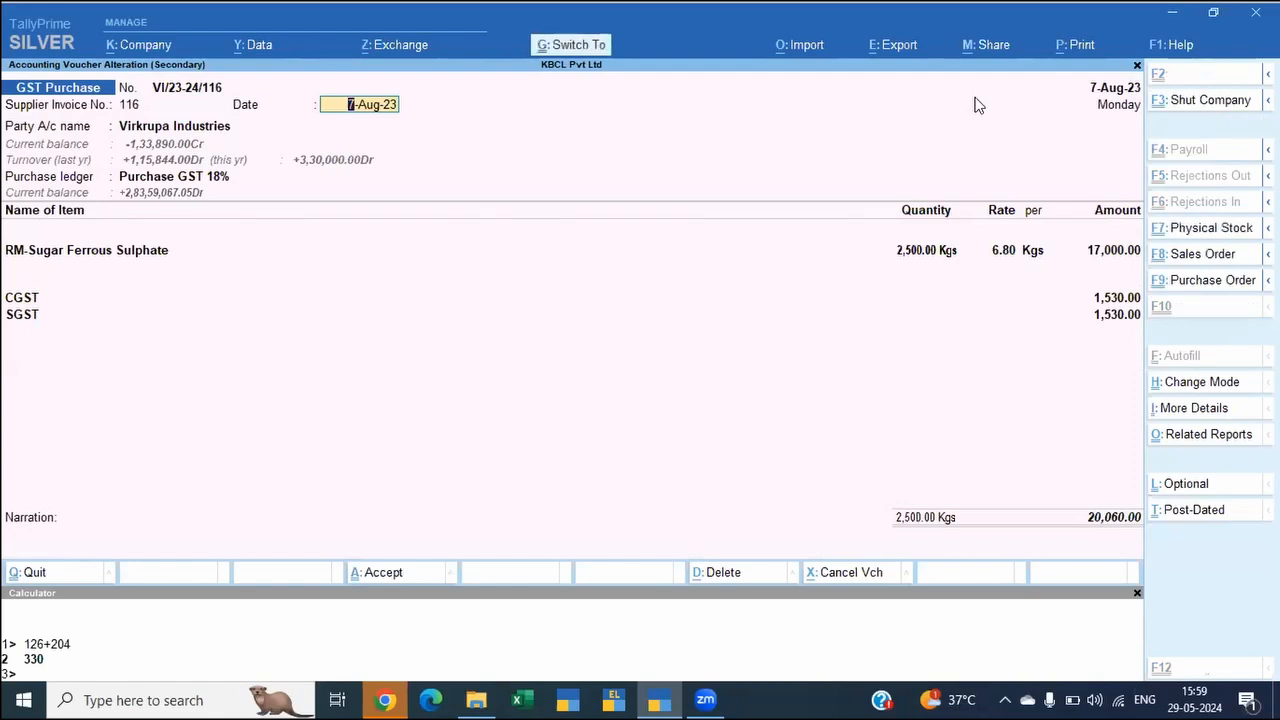
key("ctrl+a")
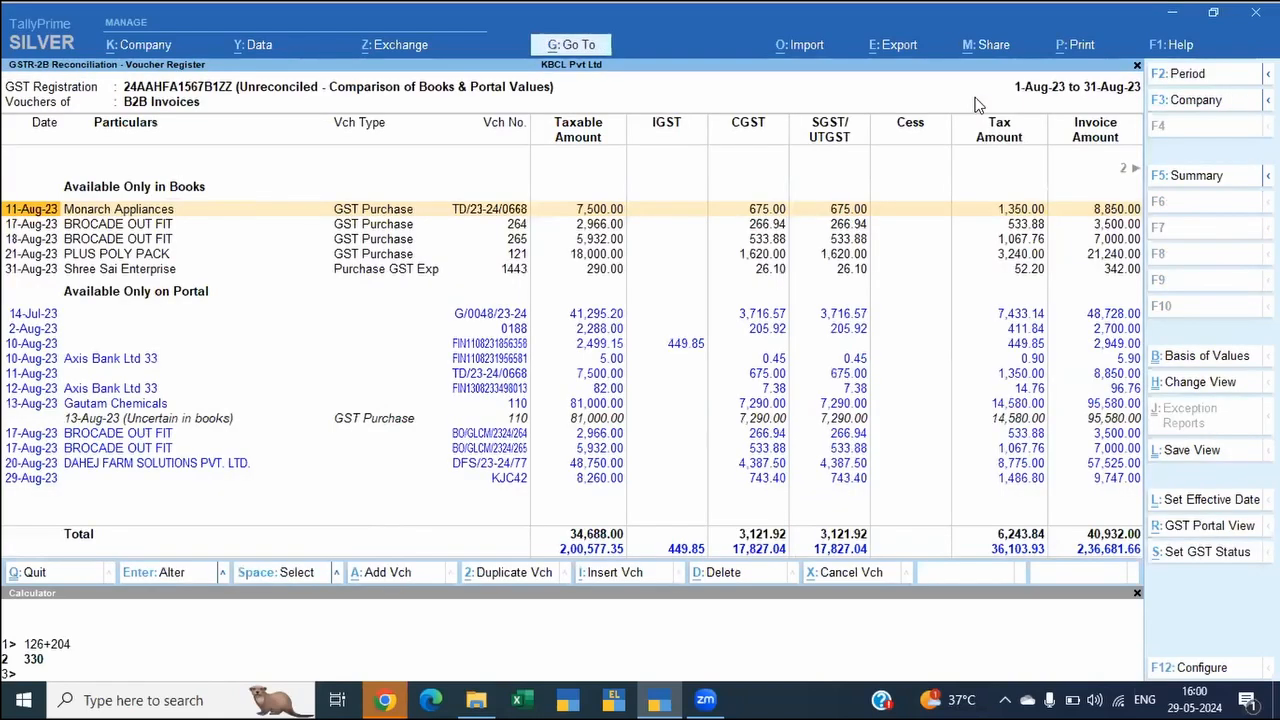
Step: Examine the remaining unreconciled vouchers and return to the 11-Aug-23 Monarch Appliances purchase
key("Down")
key("Down")
key("Down")
key("Down")
key("Down")
key("Down")
key("Down")
key("Down")
key("Down")
key("Down")
key("Down")
key("Down")
key("Down")
key("Down")
key("Down")
key("Up")
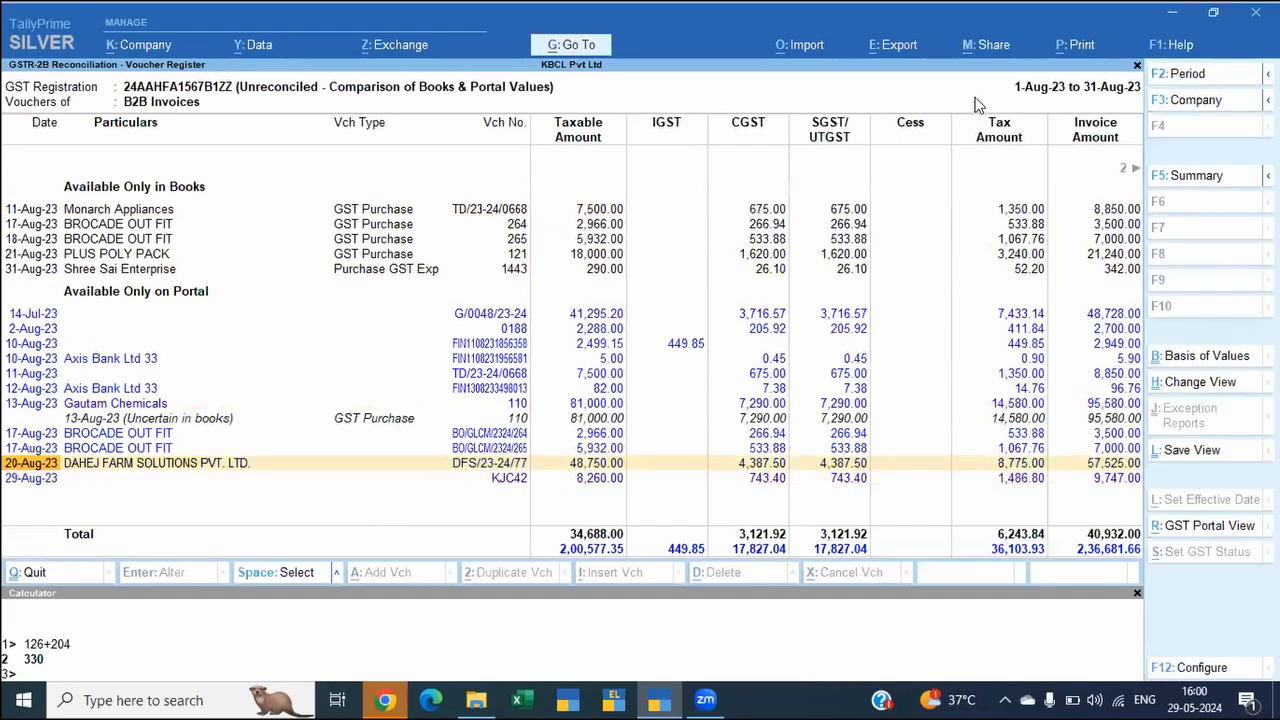
key("Up")
key("Up")
key("Up")
key("Up")
key("Up")
key("Up")
key("Up")
key("Up")
key("Up")
key("Up")
key("Up")
key("Up")
key("Up")
key("Up")
key("Up")
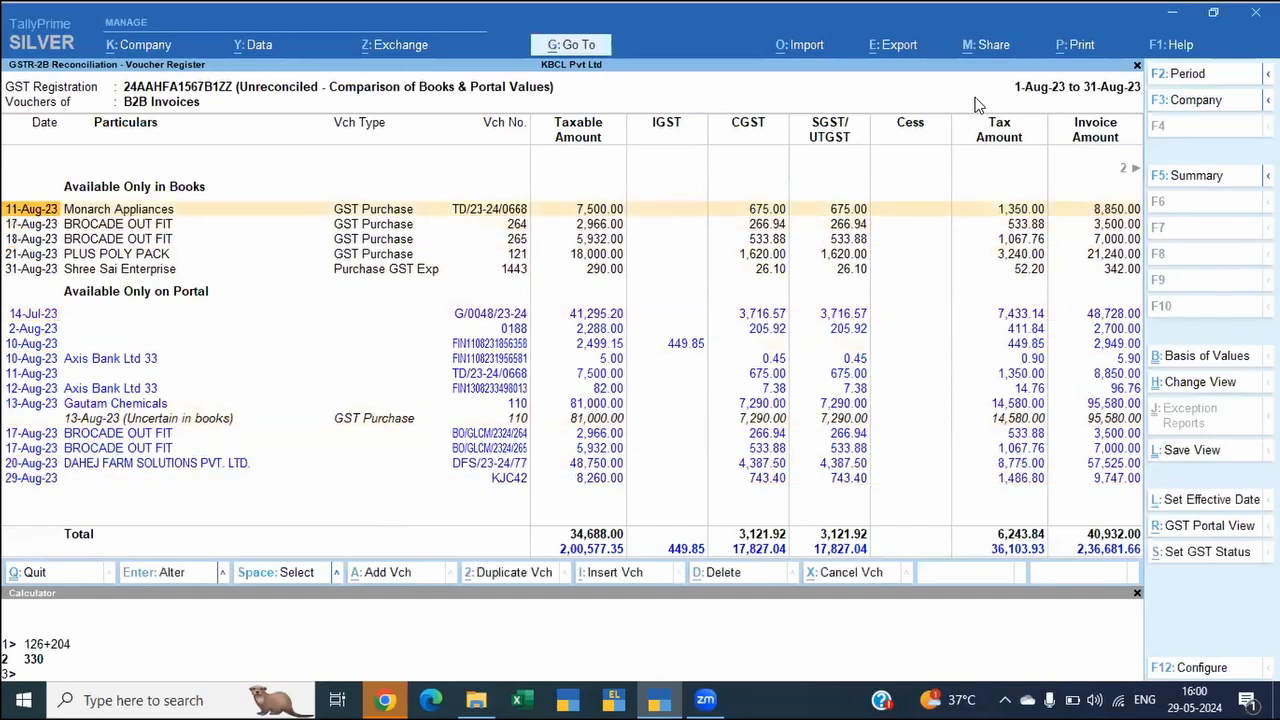
key("Down")
key("Down")
key("Down")
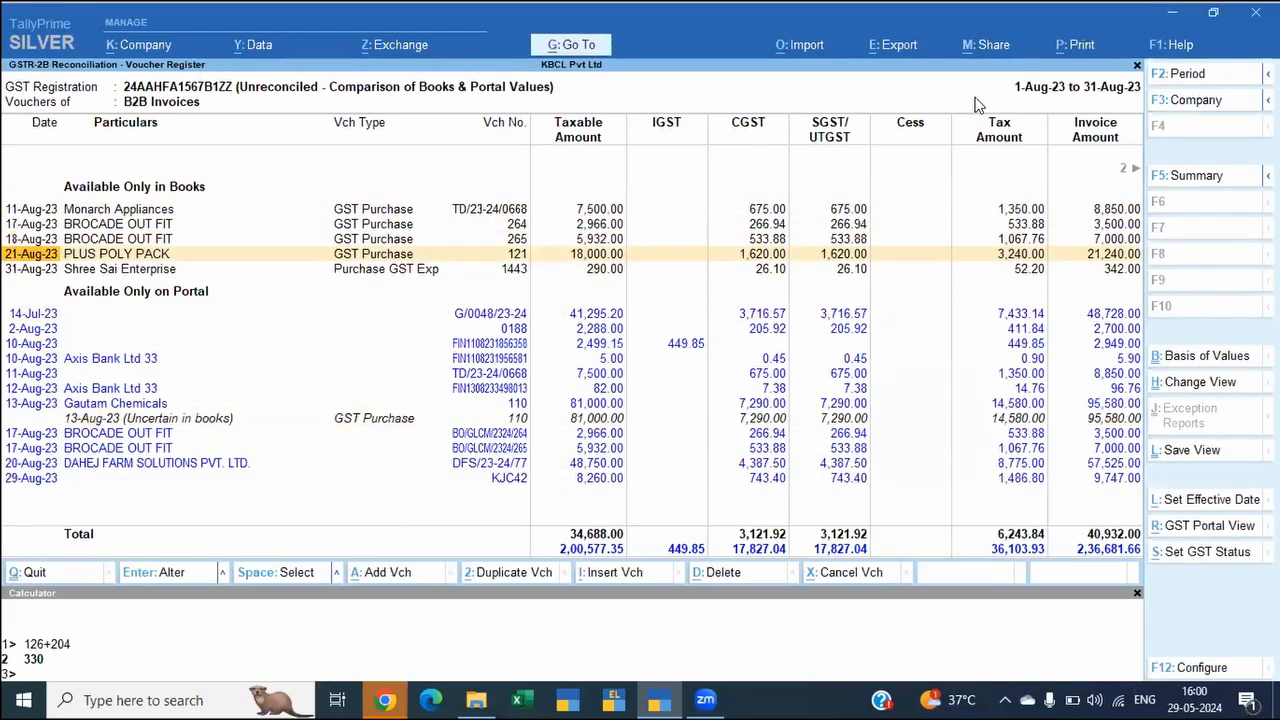
key("Up")
key("Up")
key("Up")
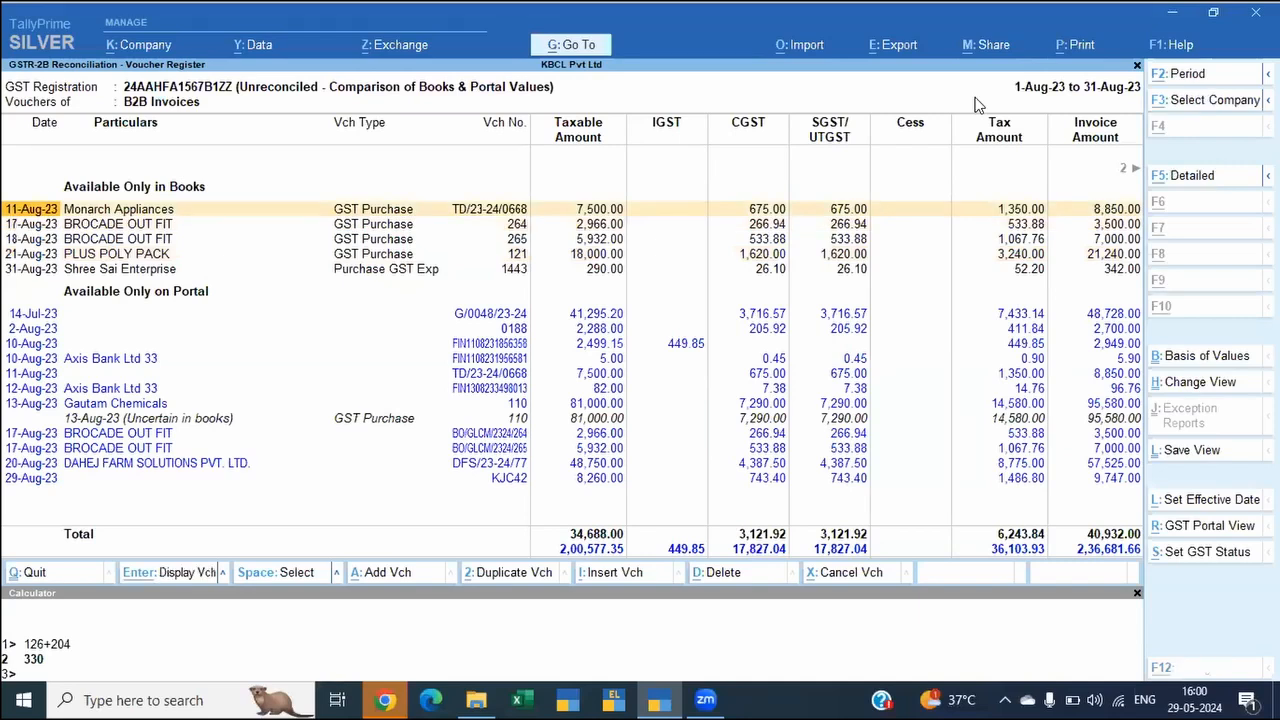
Step: Open the GST status of the 11-Aug-23 Monarch Appliances voucher and enable changing the GST status of returns separately
key("alt+s")
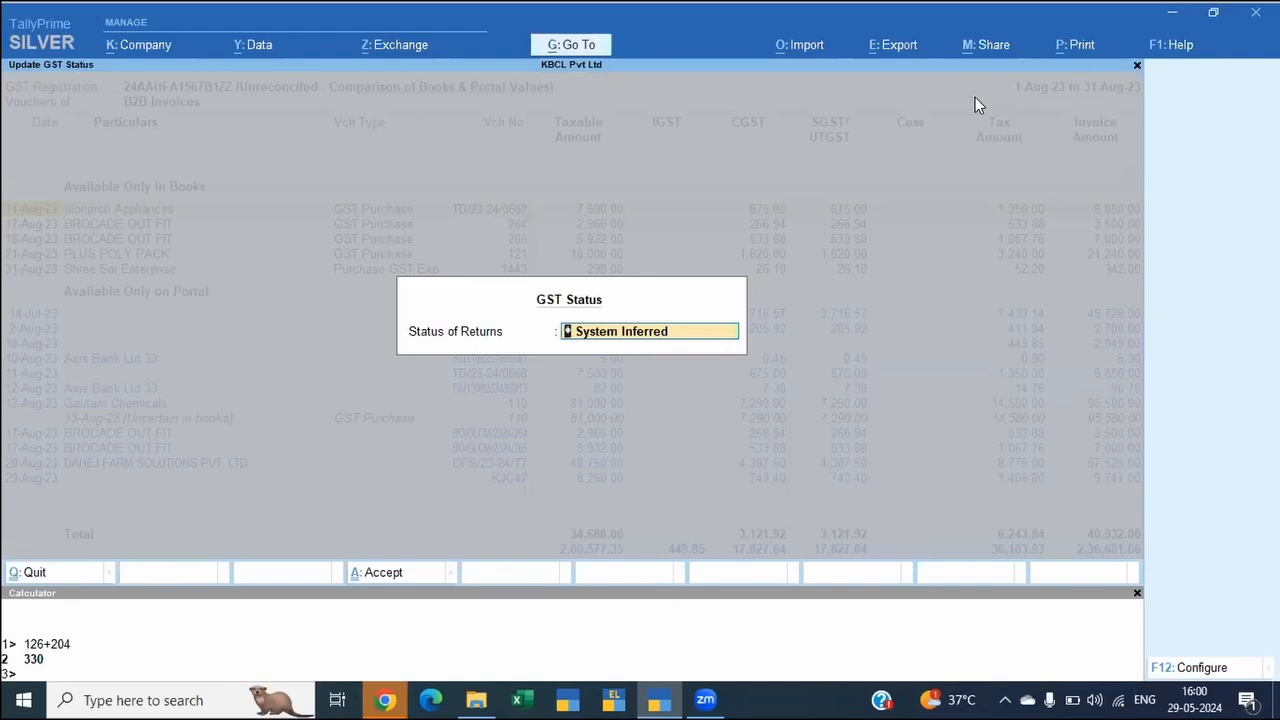
key("F12")
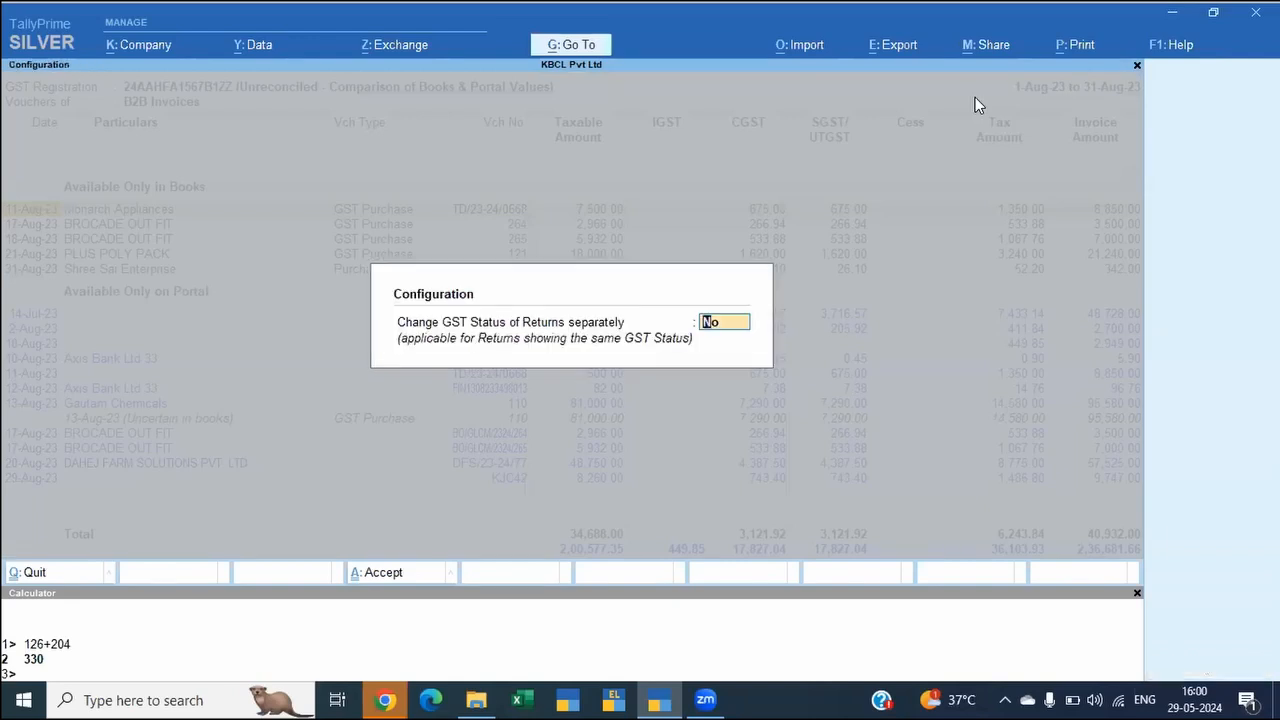
type("y")
key("Return")
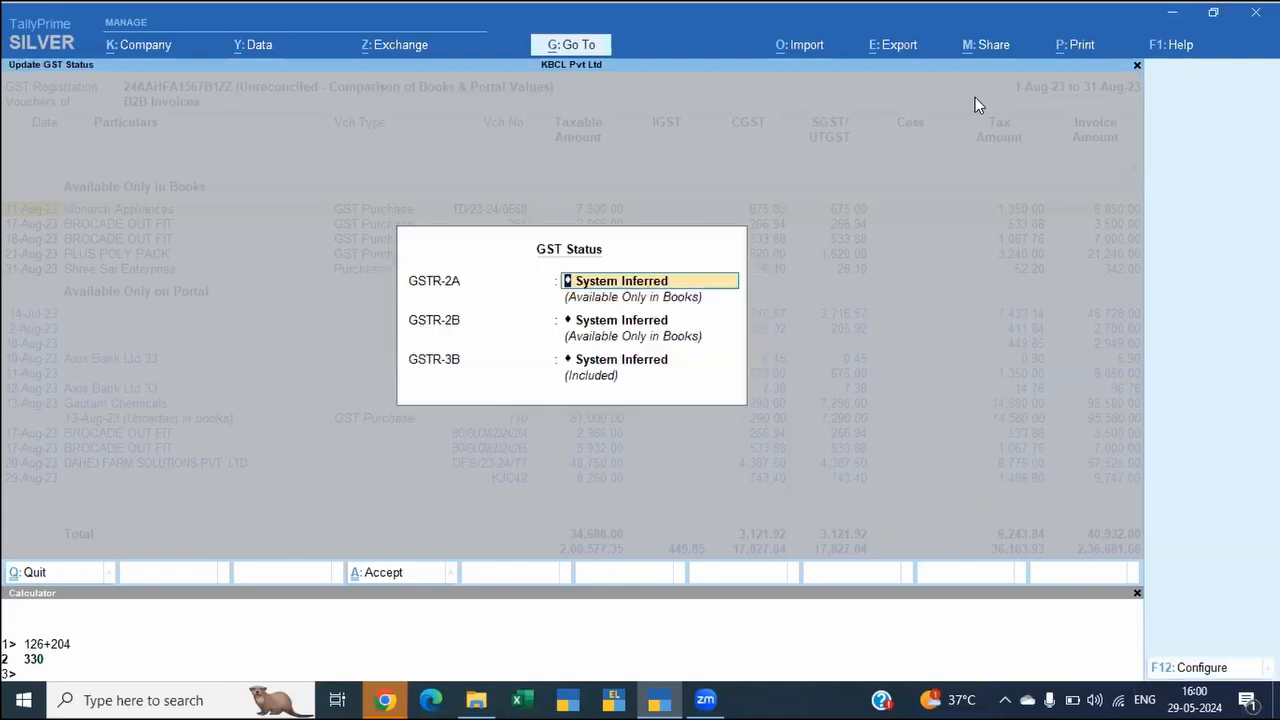
Step: Set the GSTR-2B status of the 11-Aug-23 Monarch Appliances purchase to Excluded, keep GSTR-3B as System Inferred, and save
key("Return")
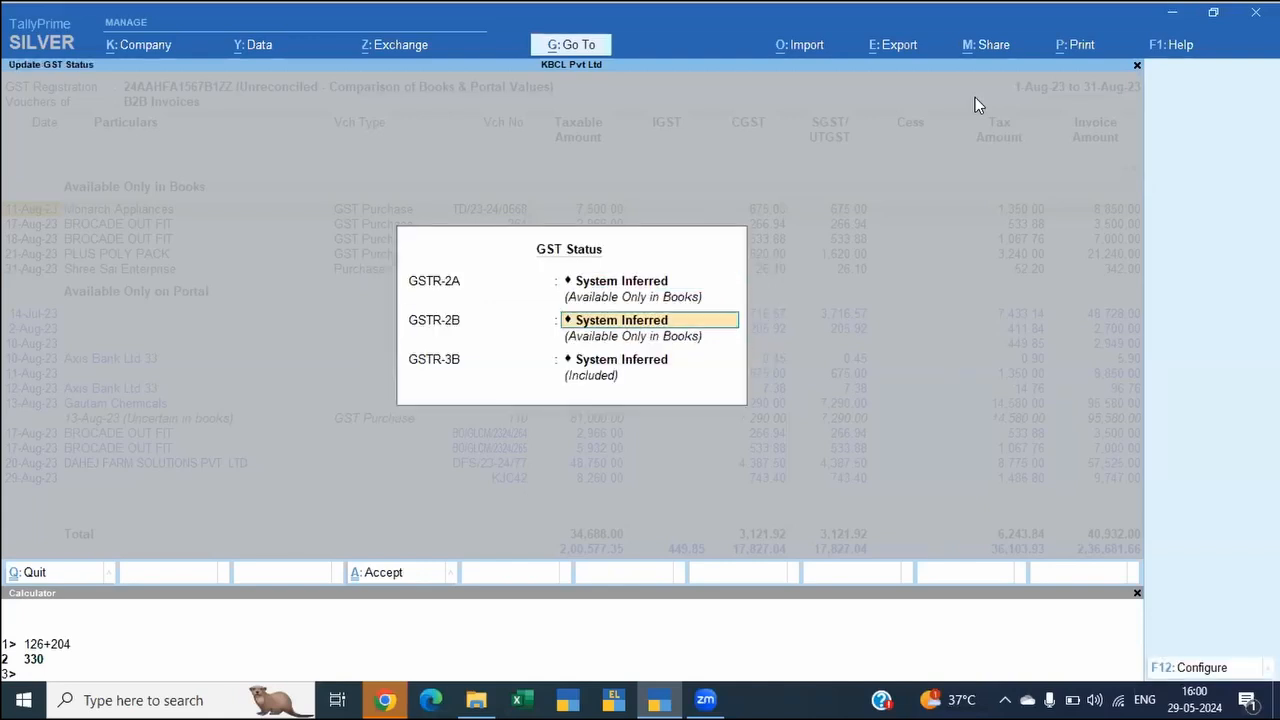
key("BackSpace")
key("BackSpace")
key("BackSpace")
key("BackSpace")
key("BackSpace")
key("BackSpace")
key("BackSpace")
key("BackSpace")
key("BackSpace")
key("BackSpace")
key("BackSpace")
key("BackSpace")
key("BackSpace")
key("BackSpace")
key("BackSpace")
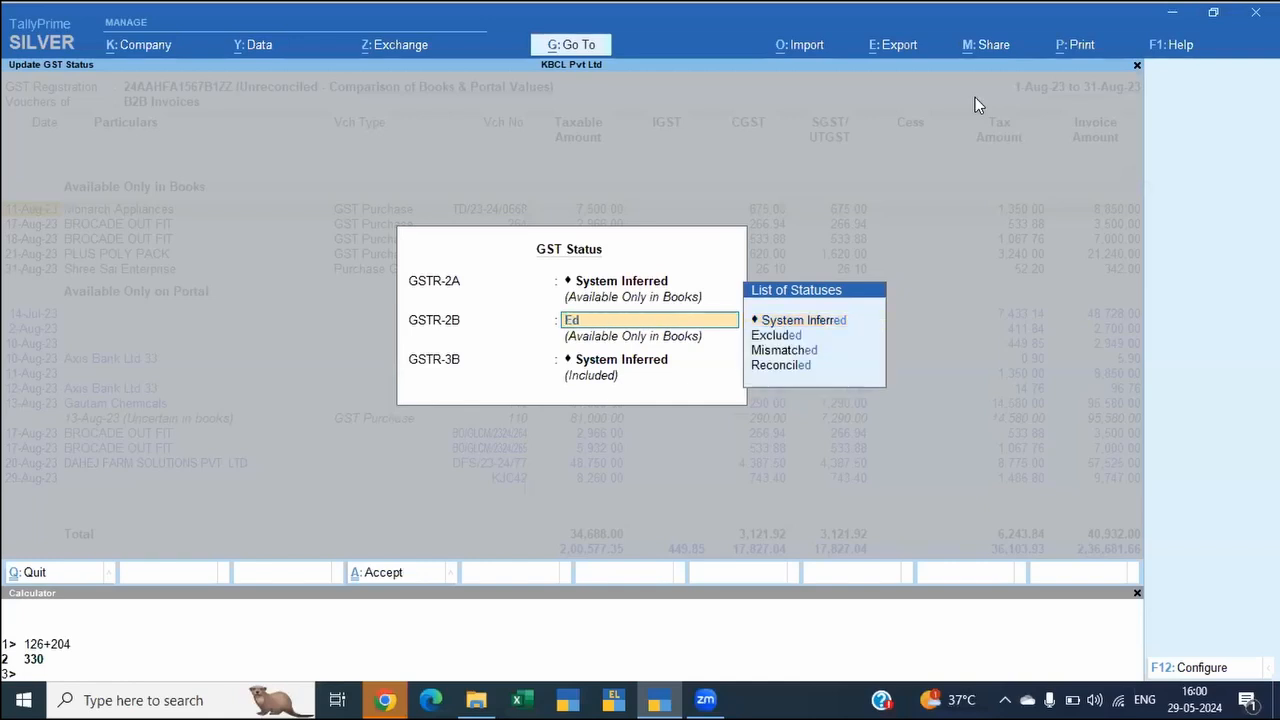
key("Down")
key("Down")
key("Up")
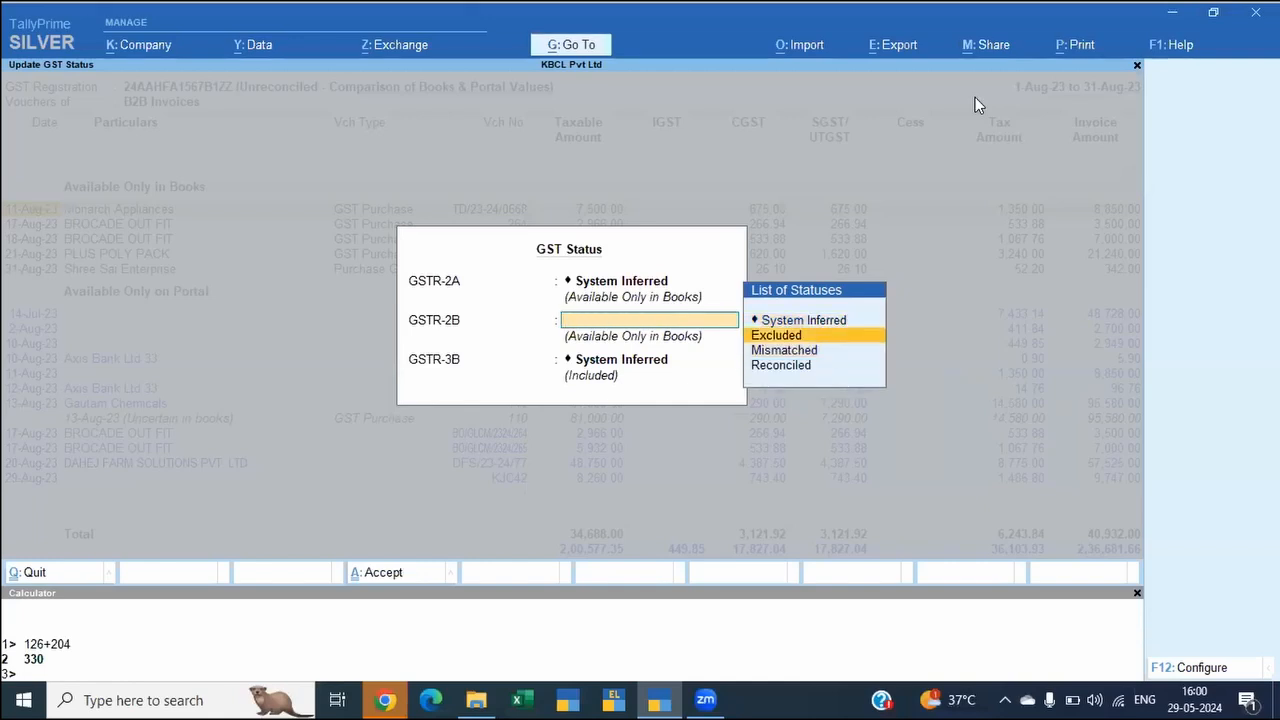
key("Return")
key("BackSpace")
key("BackSpace")
key("BackSpace")
key("BackSpace")
key("BackSpace")
key("BackSpace")
key("BackSpace")
key("BackSpace")
key("BackSpace")
key("BackSpace")
key("BackSpace")
key("BackSpace")
key("BackSpace")
key("BackSpace")
key("BackSpace")
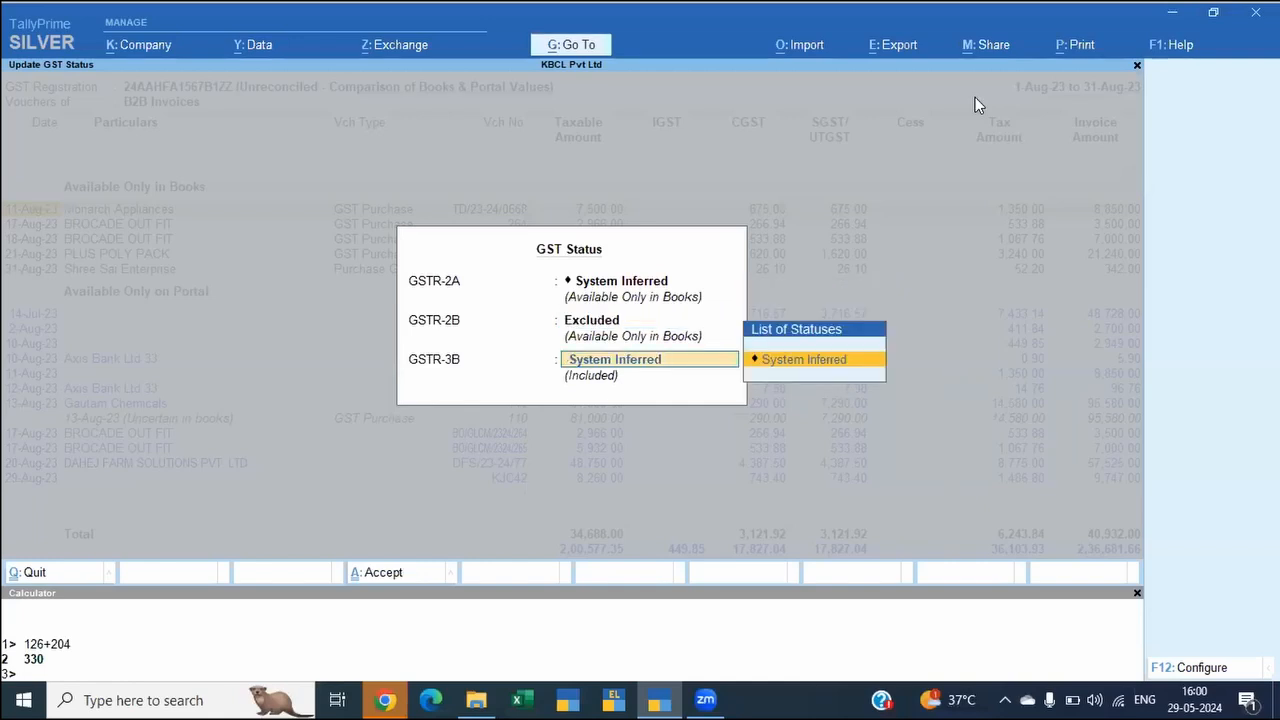
key("Down")
key("Return")
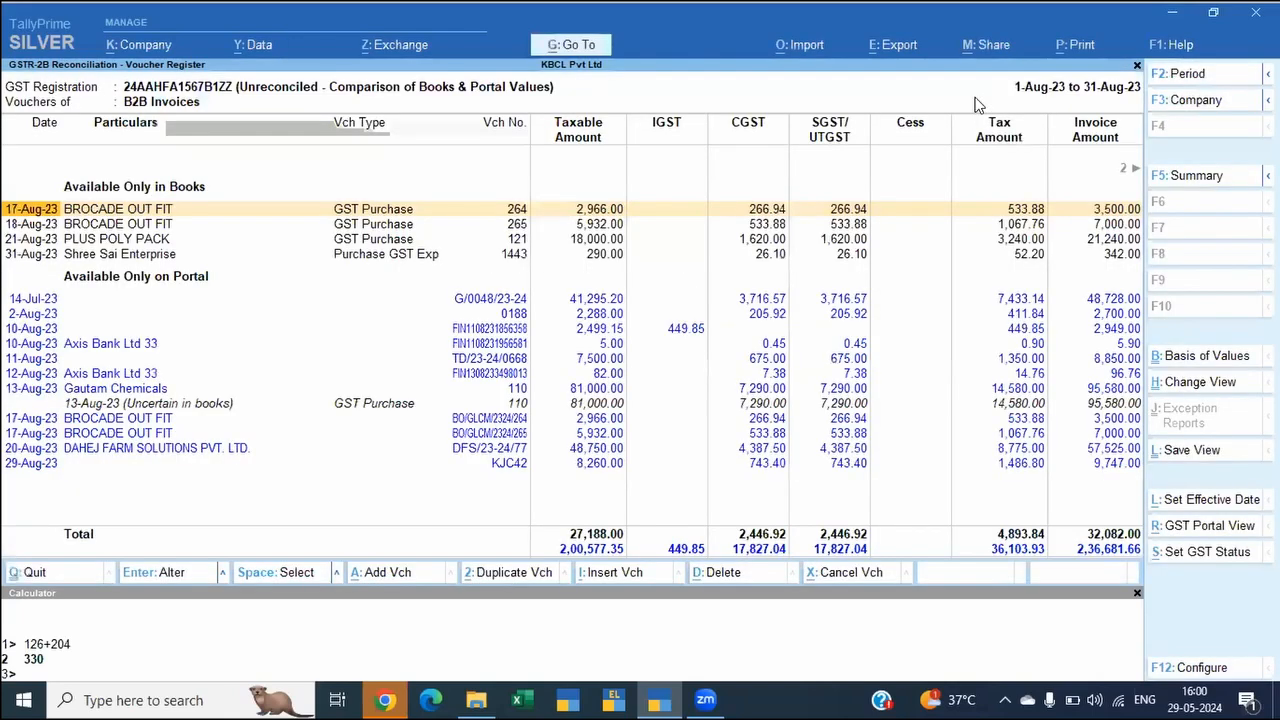
Step: View the portal details of the 17-Aug-23 BROCADE OUT FIT invoice and return to the supplier's 17-Aug-23 voucher in the books
key("Down")
key("Down")
key("Down")
key("Down")
key("Down")
key("Down")
key("Down")
key("Down")
key("Down")
key("Down")
key("Down")
key("Down")
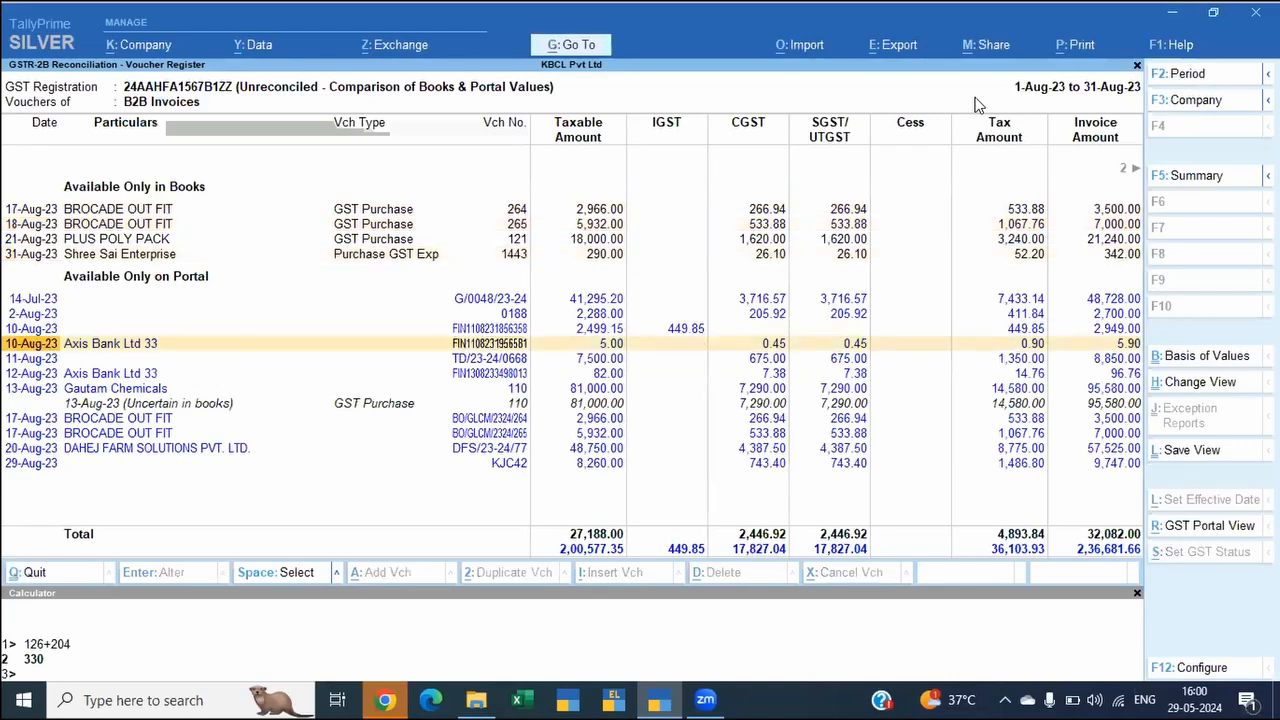
key("Return")
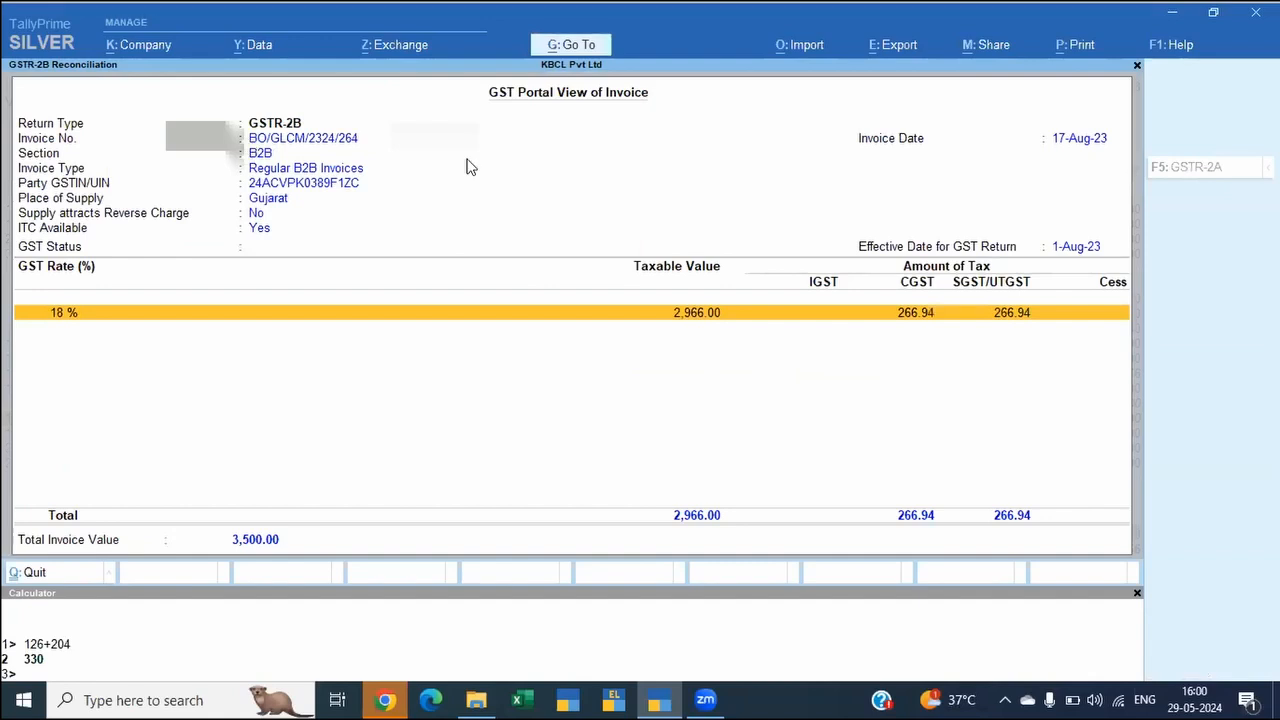
key("Escape")
key("Up")
key("Up")
key("Up")
key("Up")
key("Up")
key("Up")
key("Up")
key("Up")
key("Up")
key("Up")
key("Up")
key("Up")
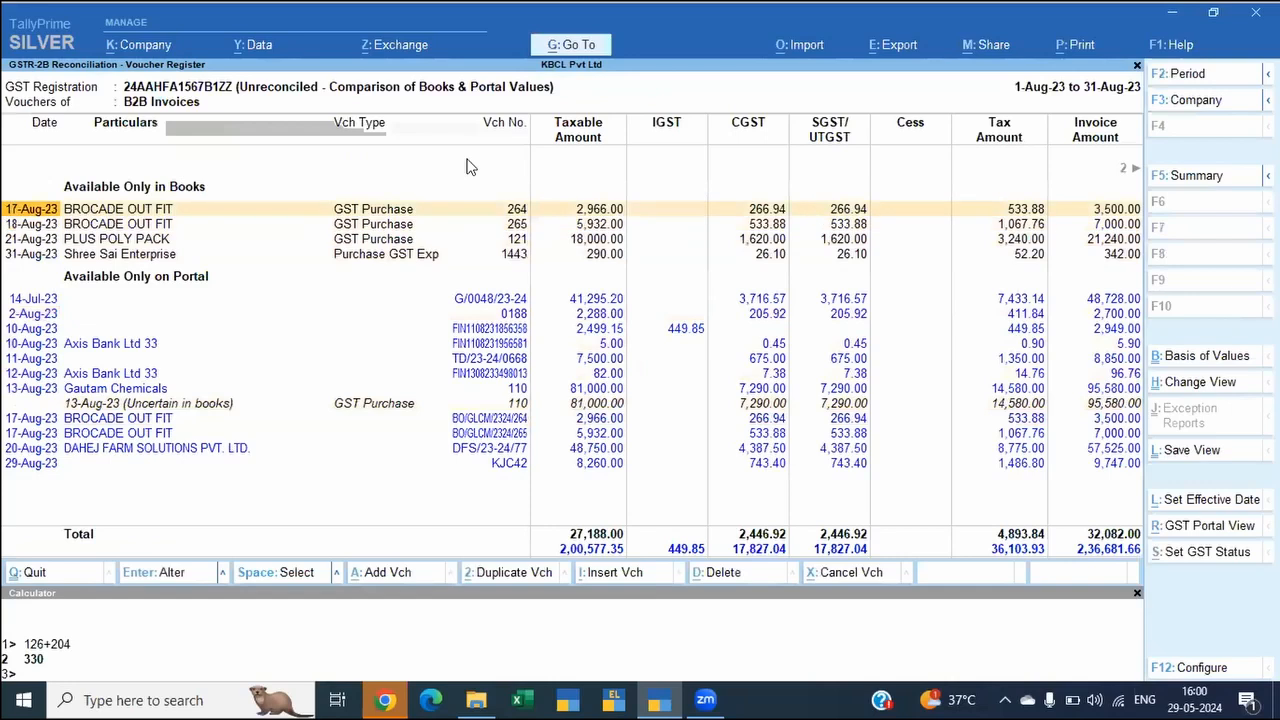
Step: Mark the 17-Aug-23 BROCADE OUT FIT voucher available only in books, open it for checking, and leave it without changes
key("space")
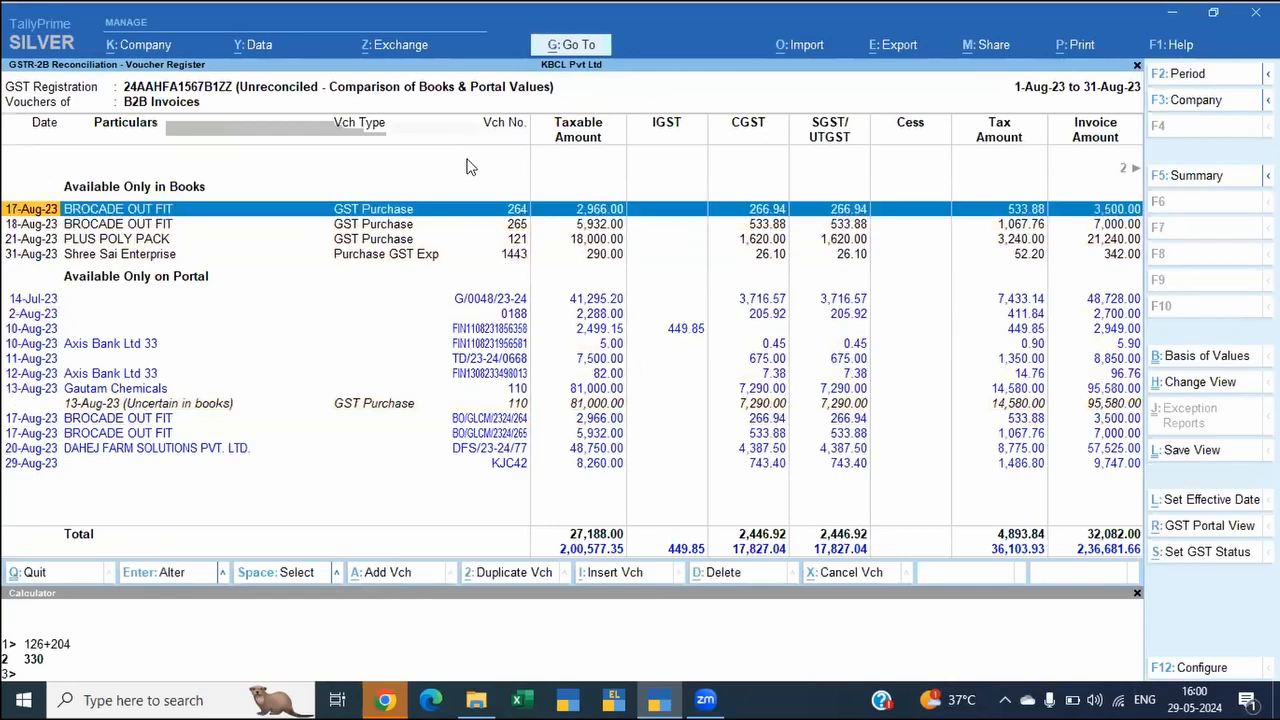
key("ctrl+Return")
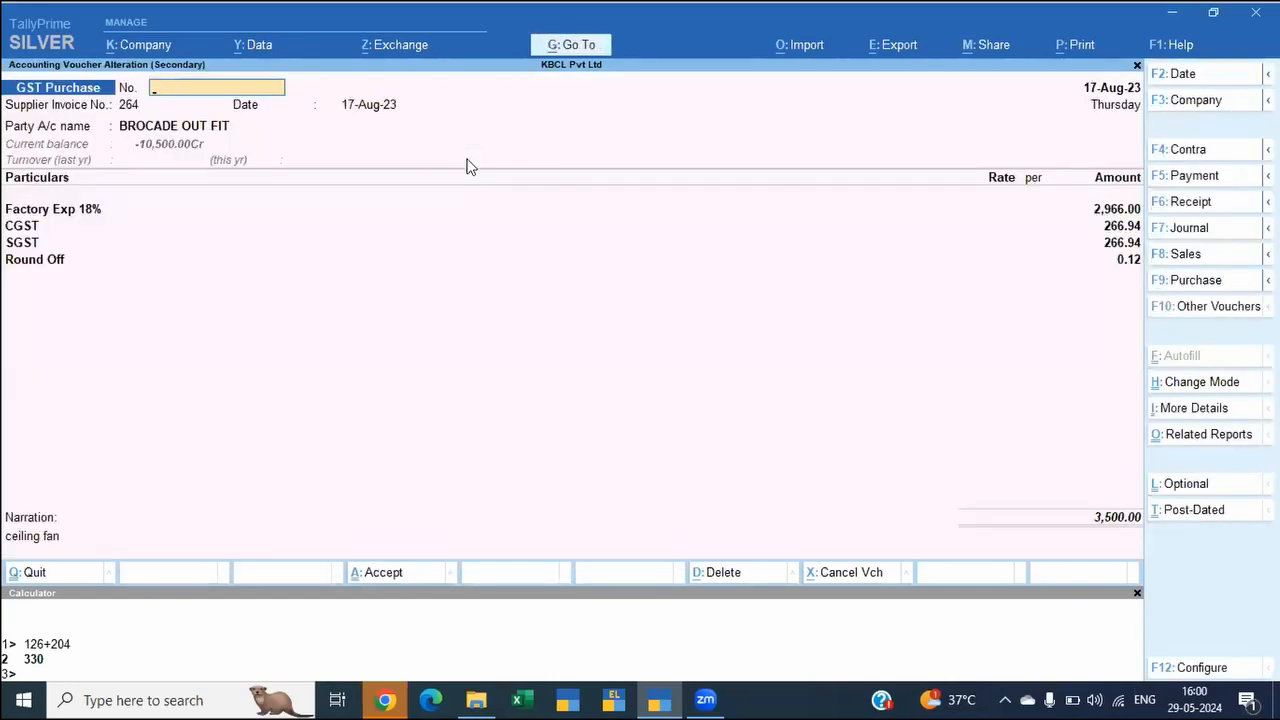
key("Escape")
key("Escape")
key("y")
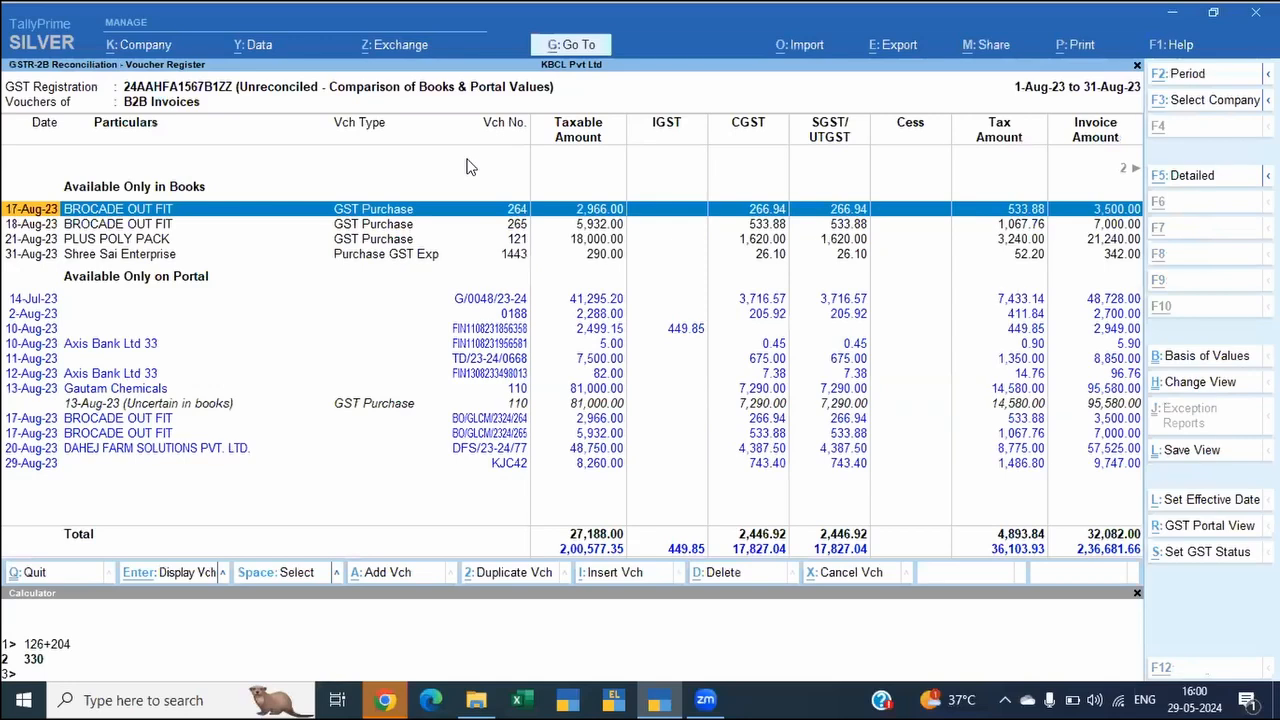
Step: Set the GSTR-2B status of the 17-Aug-23 BROCADE OUT FIT voucher to Reconciled, keep GSTR-3B as System Inferred, and save
key("alt+s")
key("Down")
key("Down")
key("Down")
key("Return")
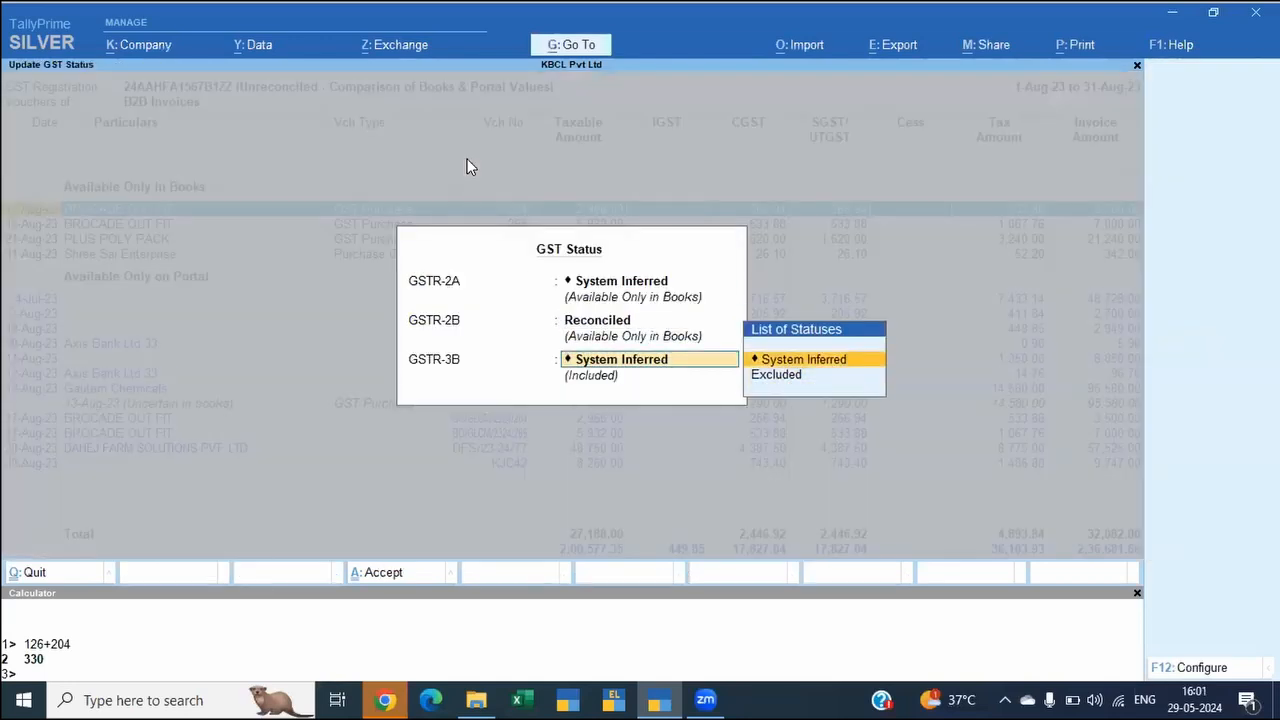
key("Down")
key("Up")
key("Return")
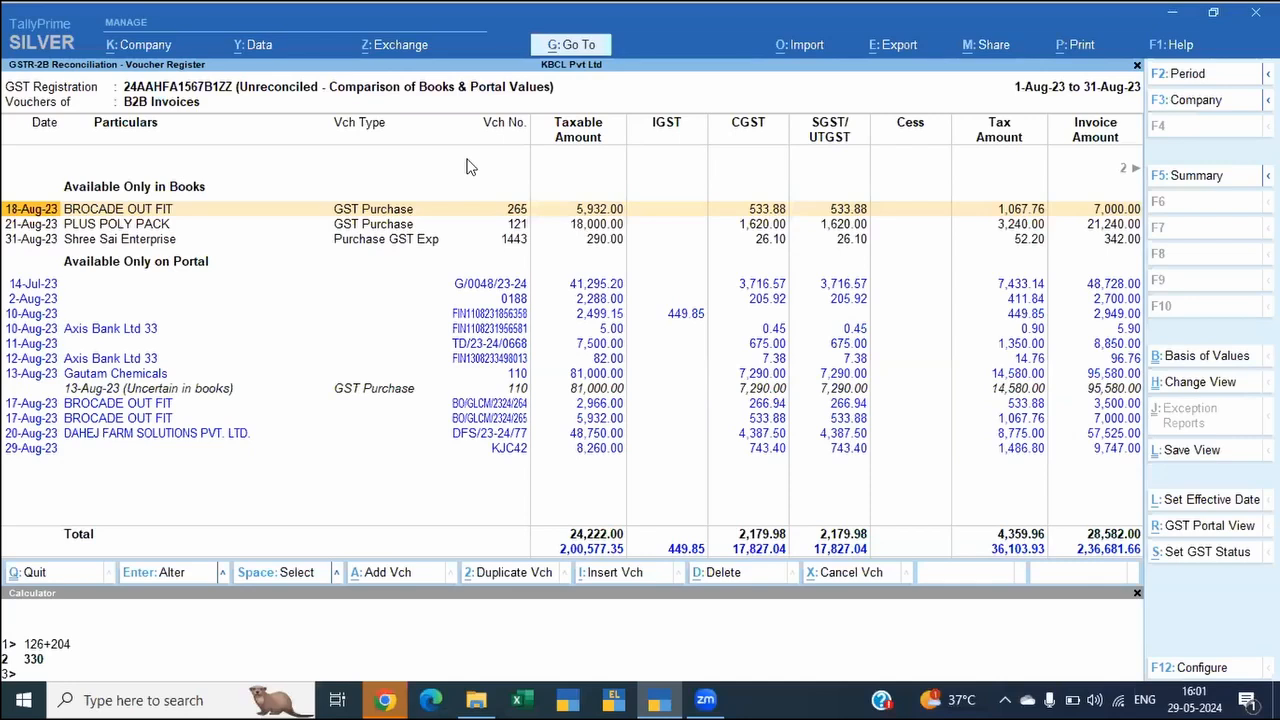
Step: Return to the GSTR-2B reconciliation overview and examine the reconciled, unreconciled and uncertain transaction categories
key("Escape")
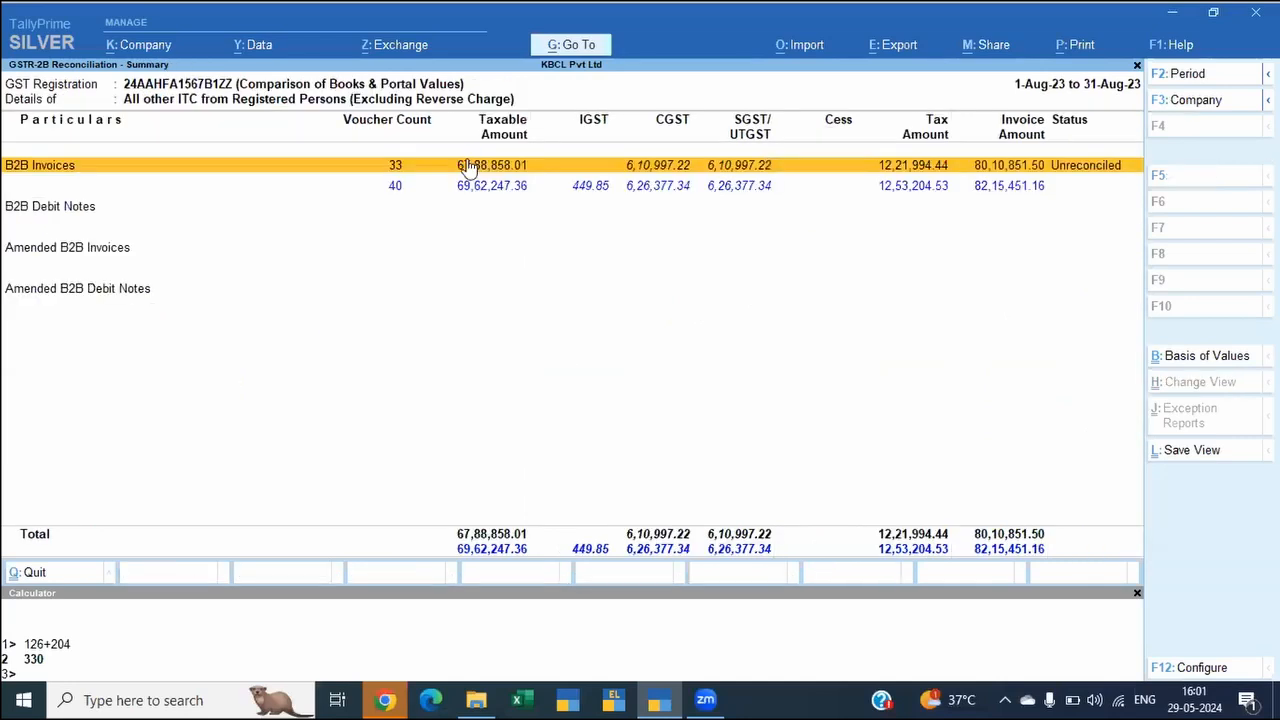
key("Escape")
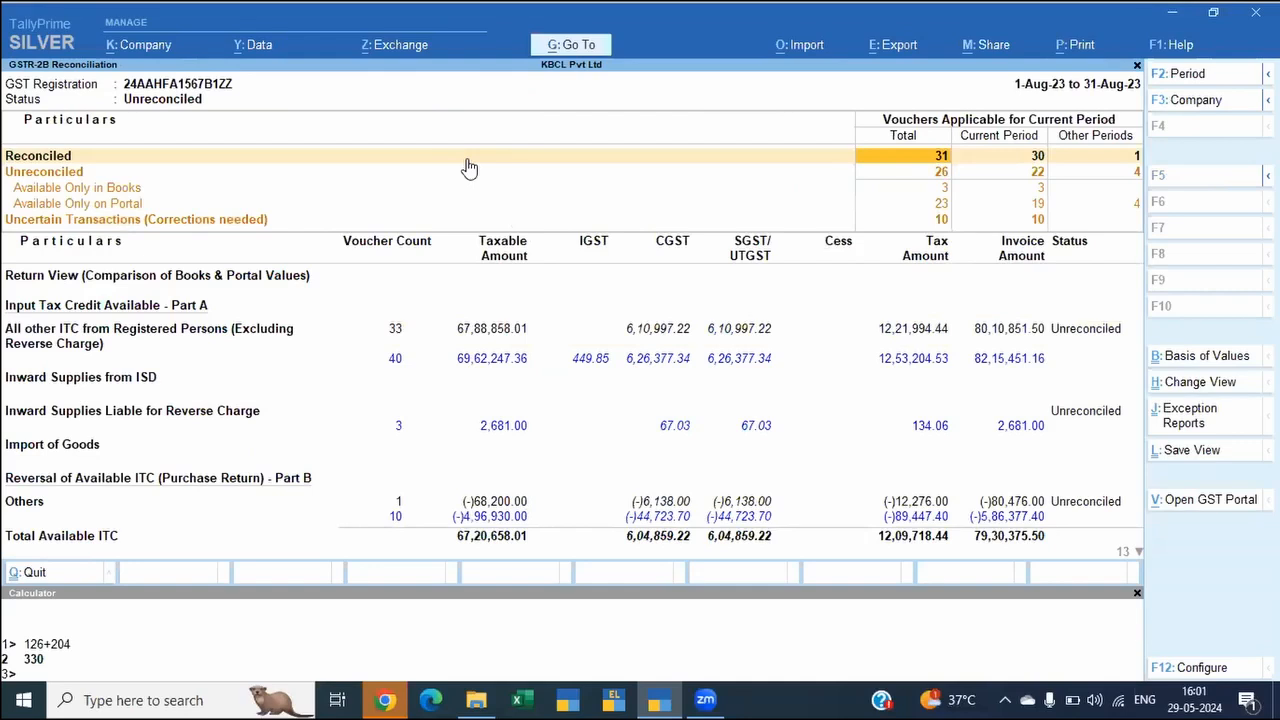
key("Down")
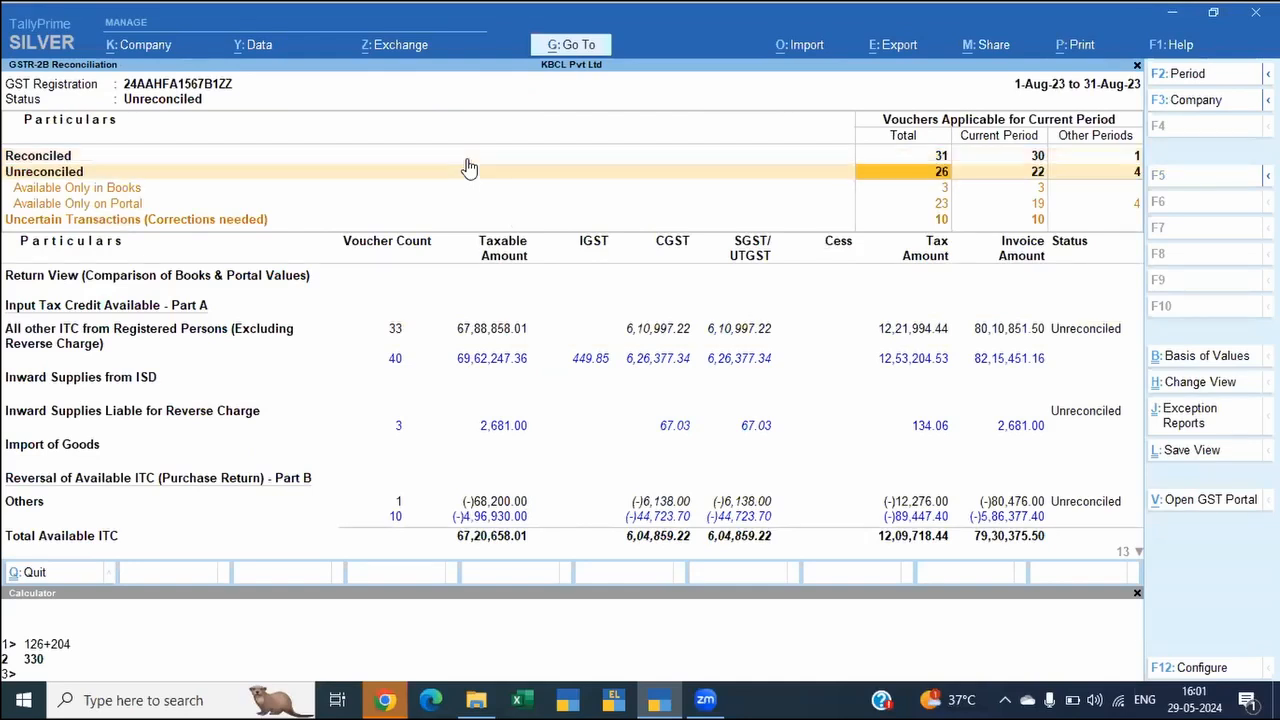
key("Down")
key("Up")
key("Down")
key("Down")
key("Down")
key("Up")
key("Up")
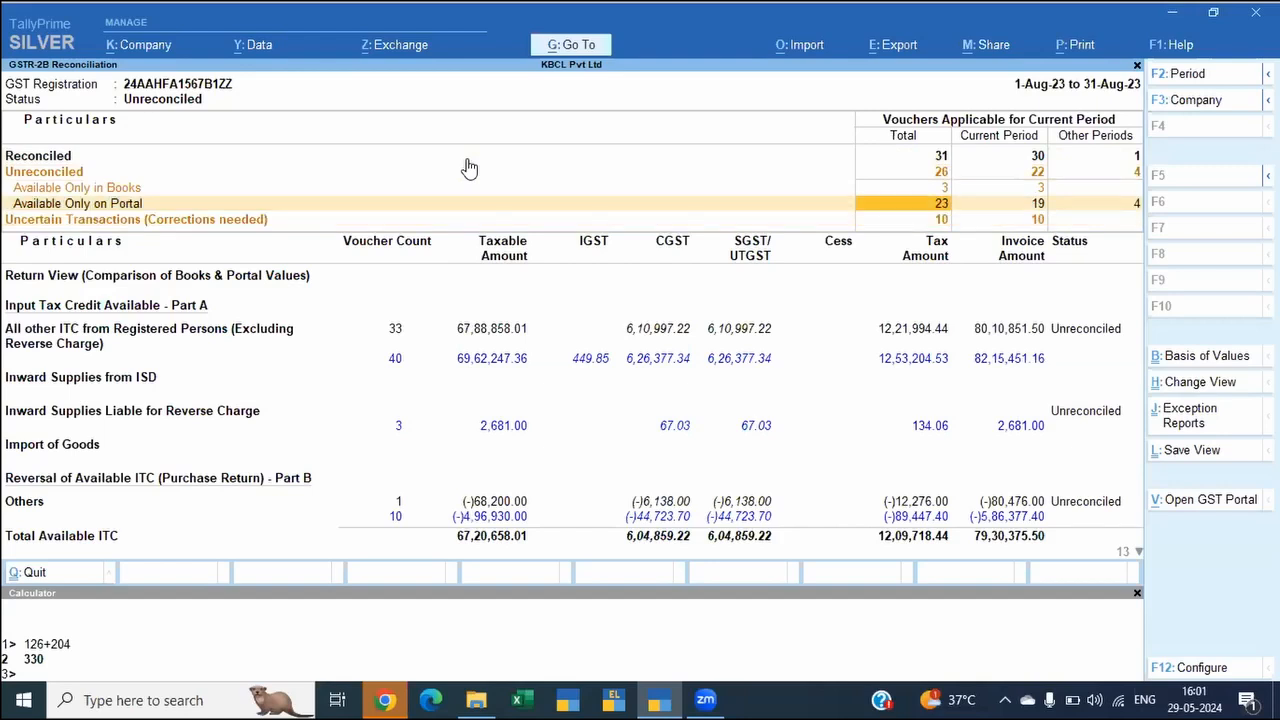
key("Down")
key("Down")
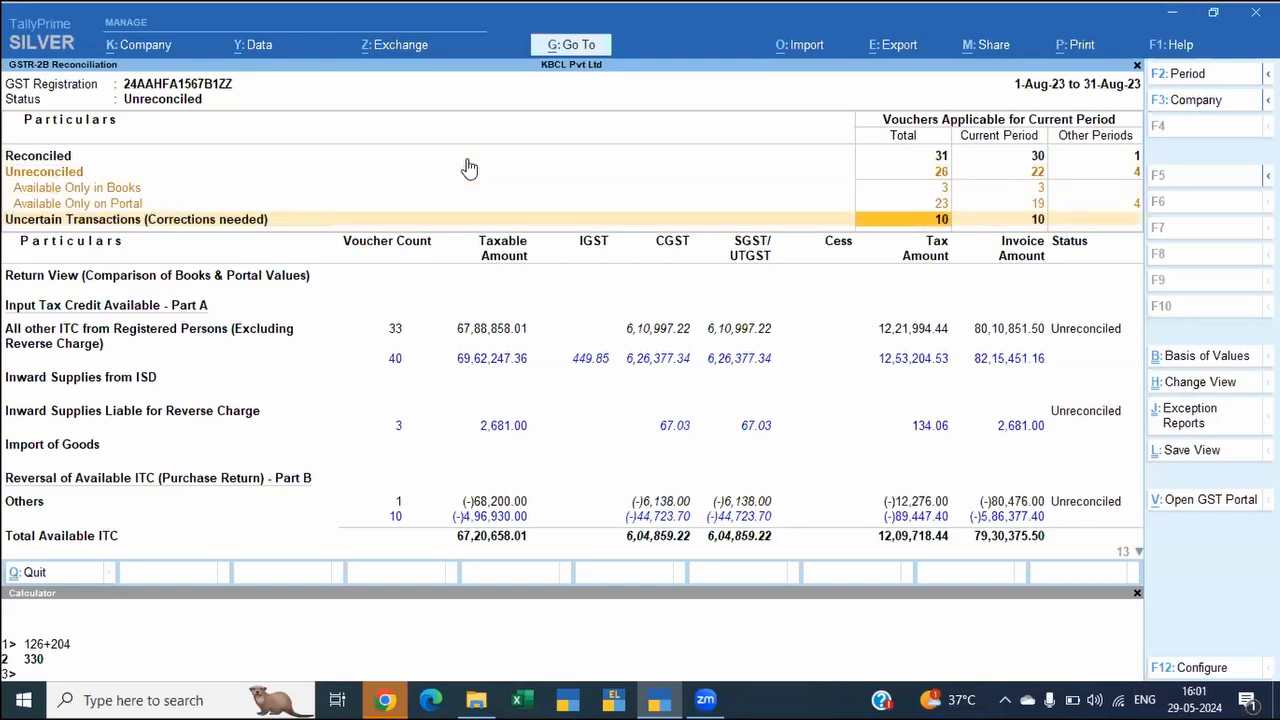
Step: Open the uncertain transactions with invalid party GST registration details and view the 17-Aug-23 NAVRANG COLOR AND HARDWARE party details
key("Return")
key("Down")
key("Down")
key("Return")
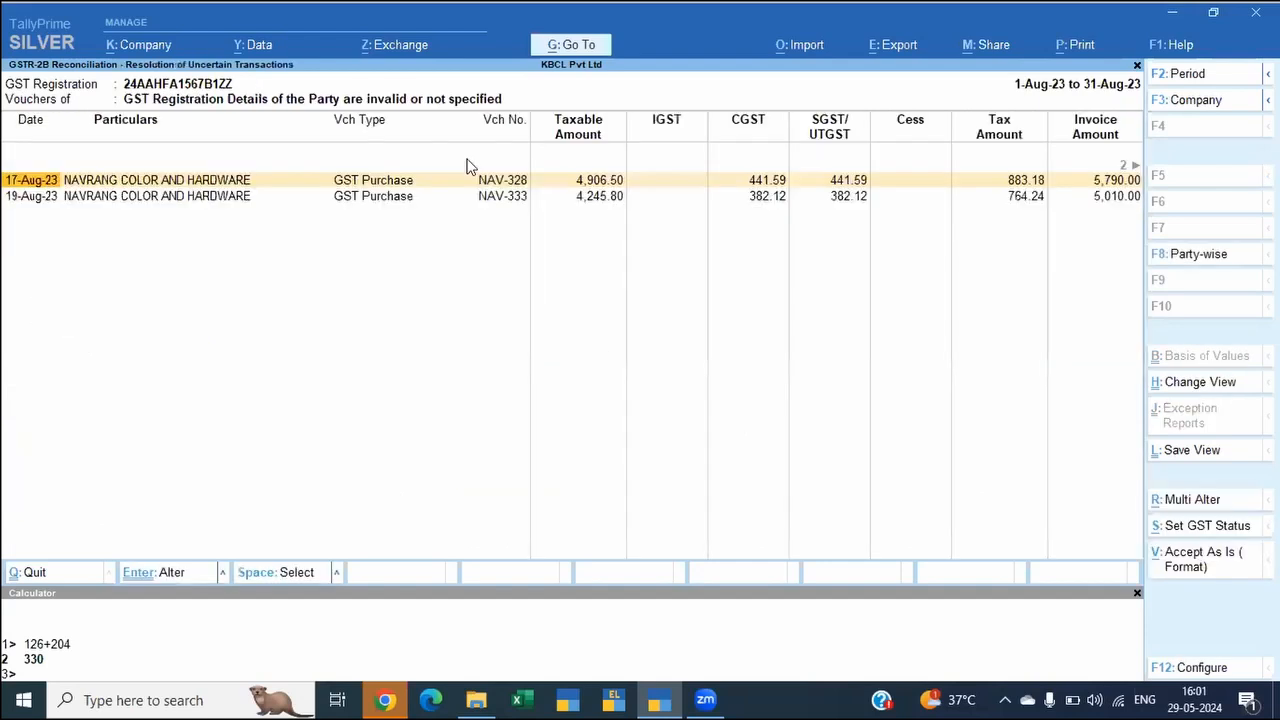
key("Return")
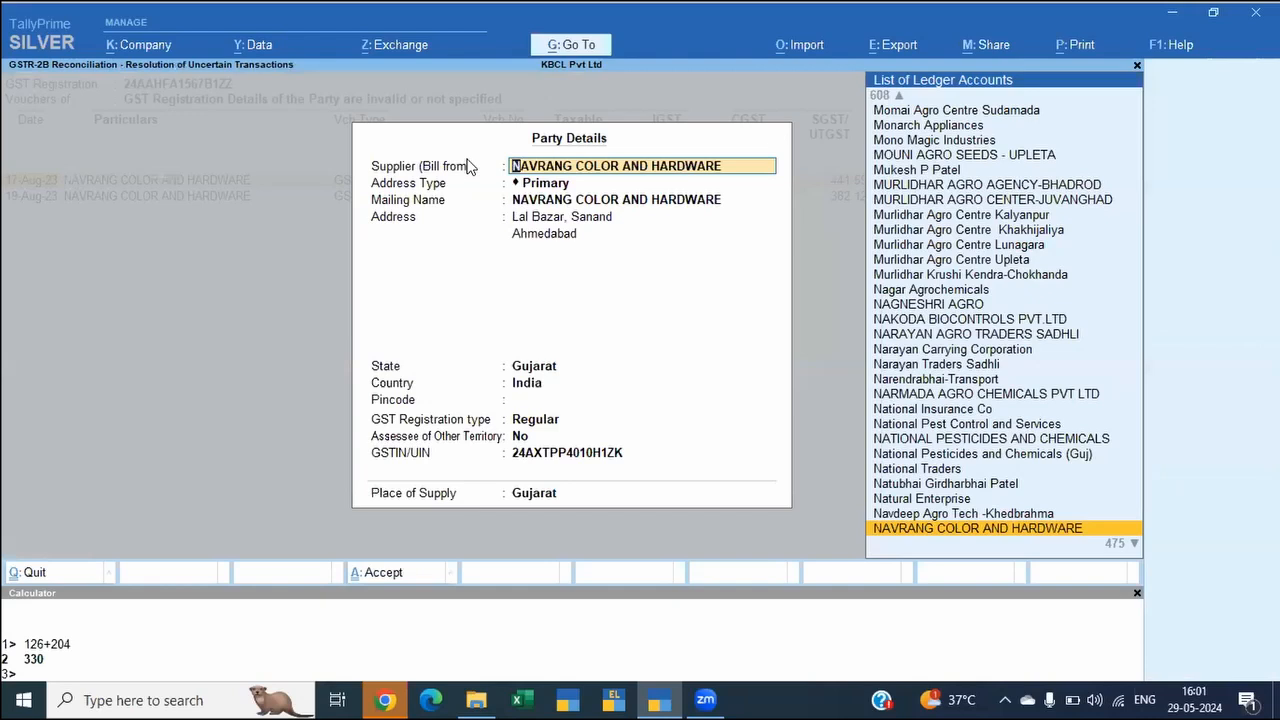
key("BackSpace")
key("Escape")
key("y")
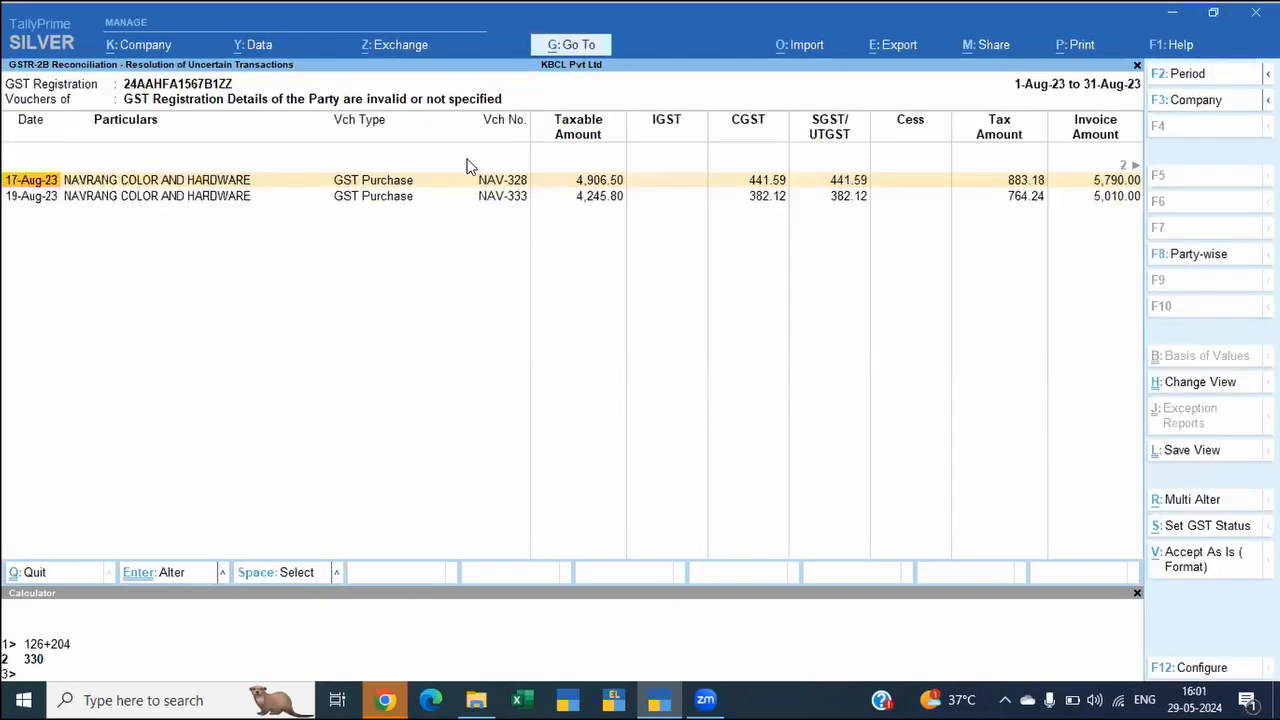
Step: Review all party details of the 17-Aug-23 NAVRANG COLOR AND HARDWARE voucher, including its GSTIN, and accept them without changes
key("Return")
key("Return")
key("Return")
key("Return")
key("Return")
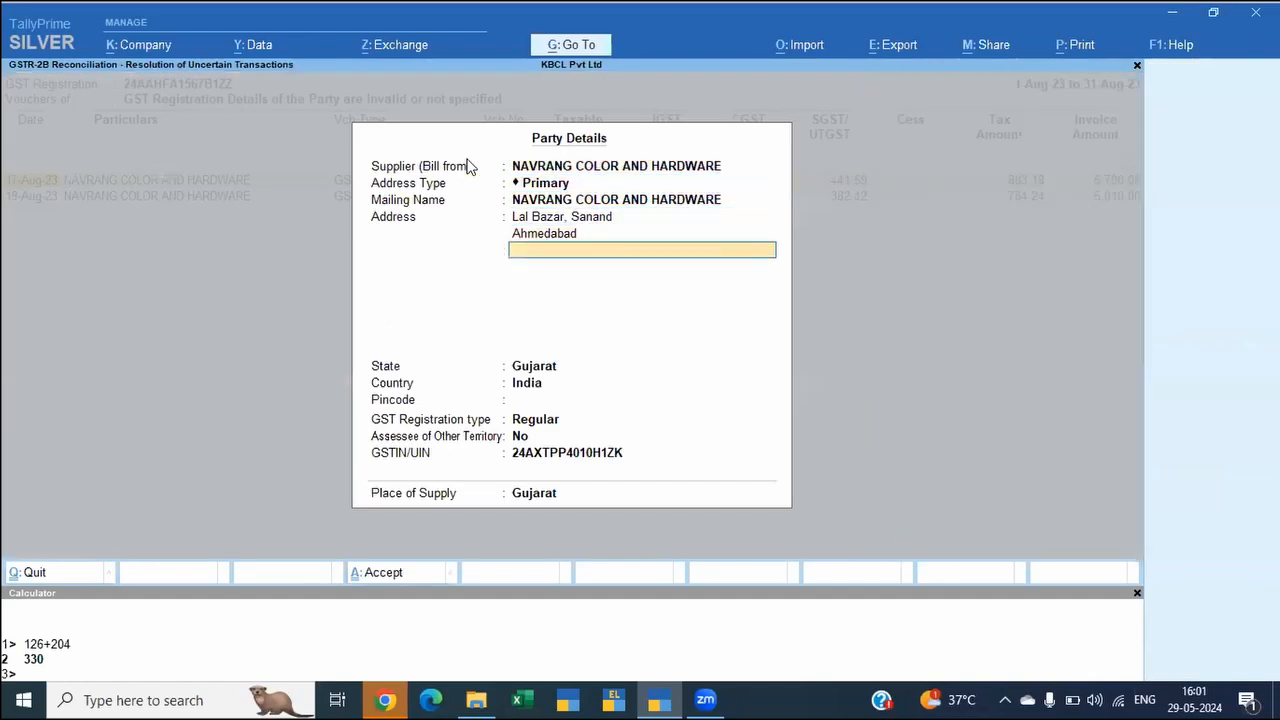
key("Return")
key("Return")
key("Return")
key("Return")
key("Return")
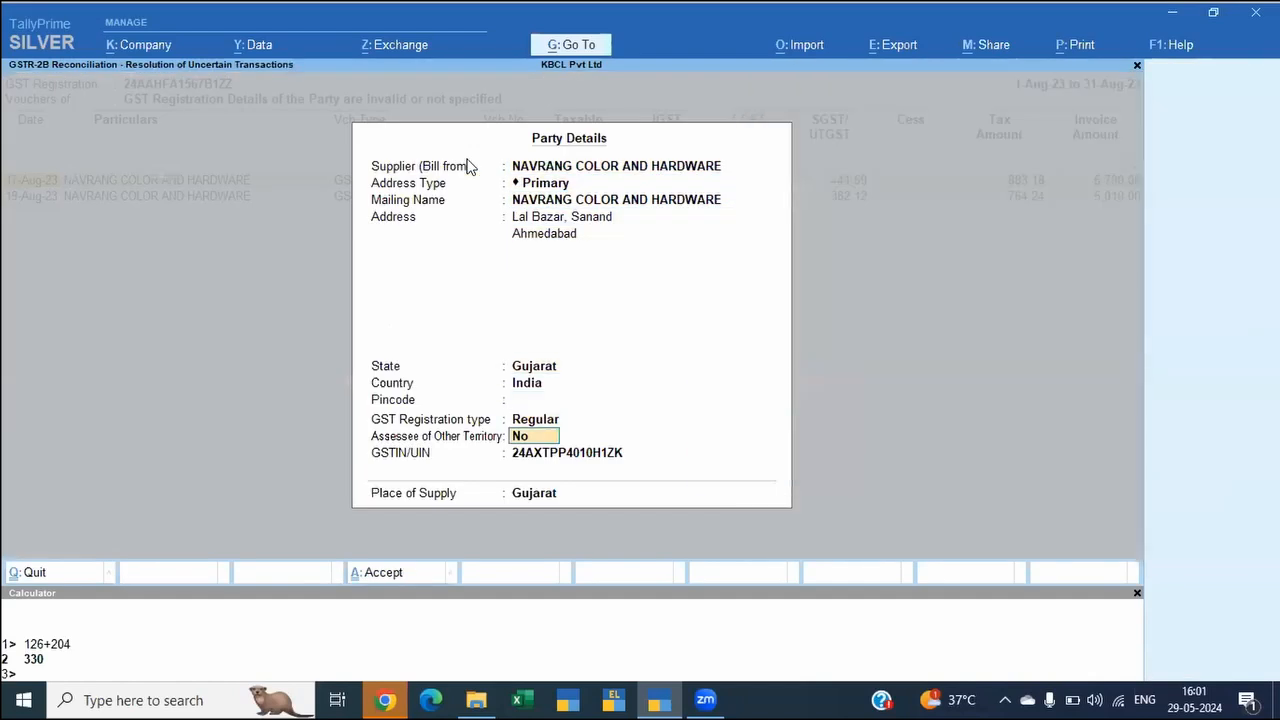
key("Return")
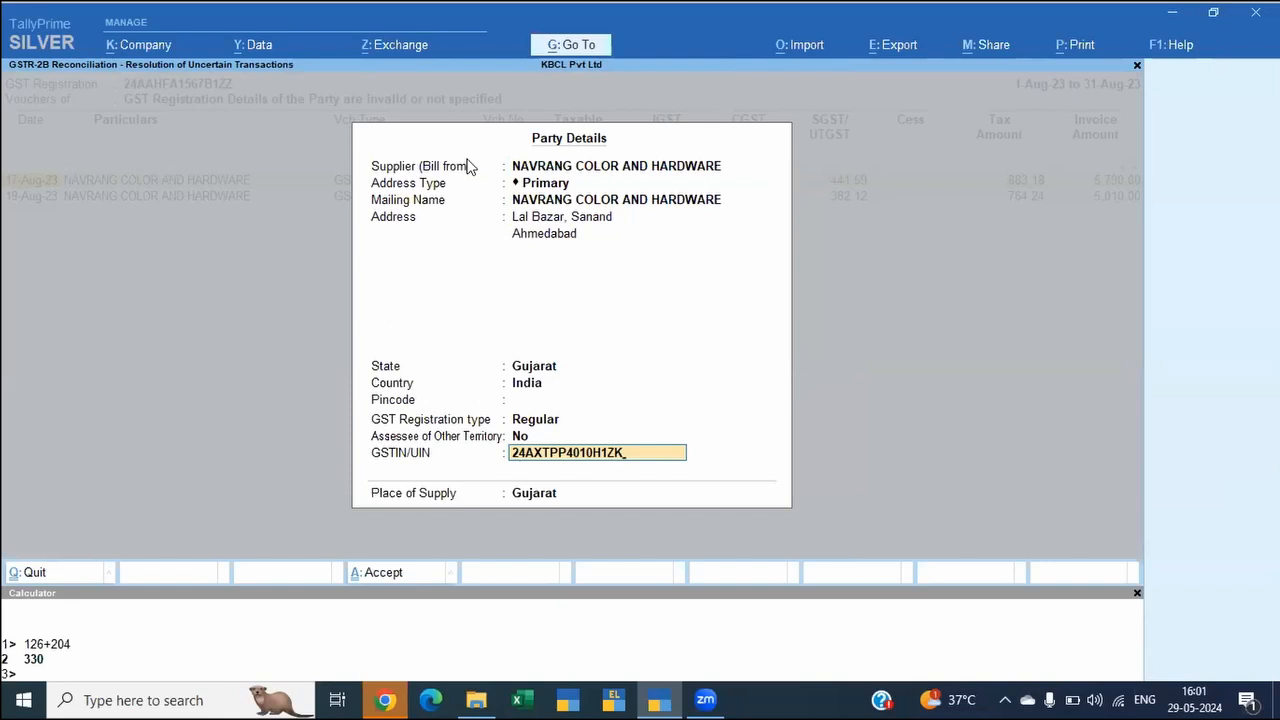
key("Return")
key("Return")
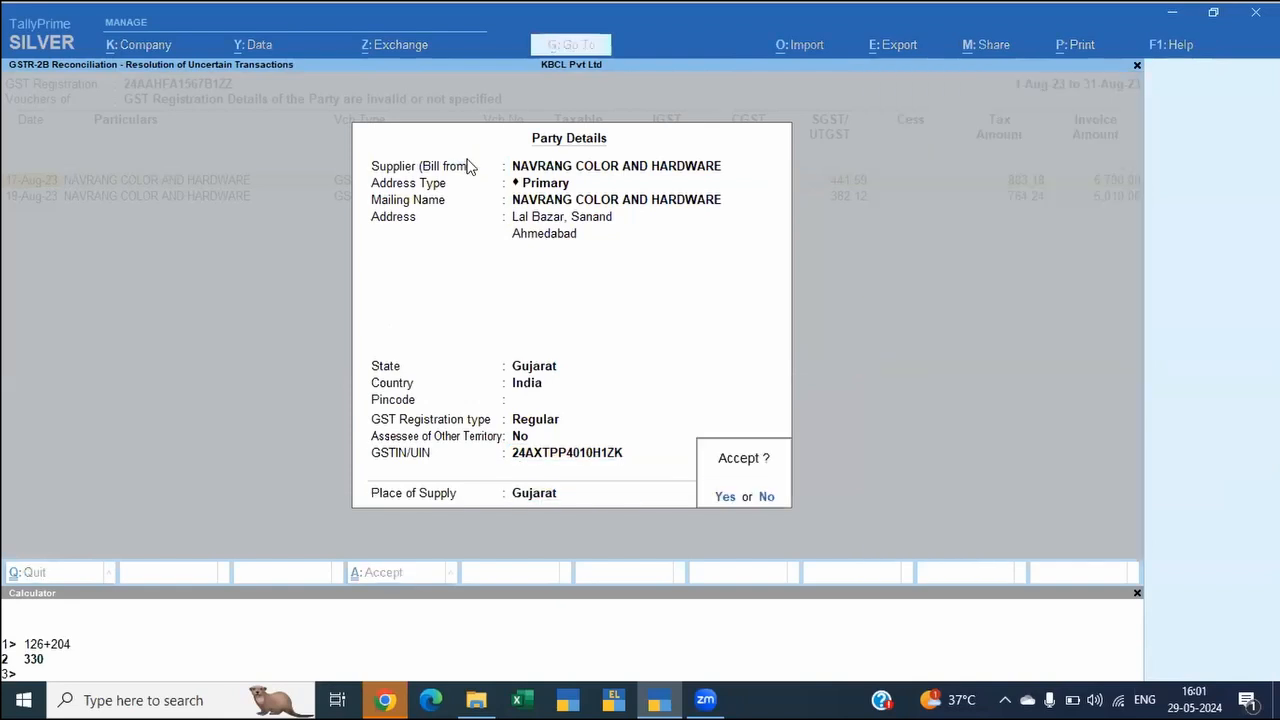
key("Return")
key("Down")
key("Up")
key("Return")
key("Return")
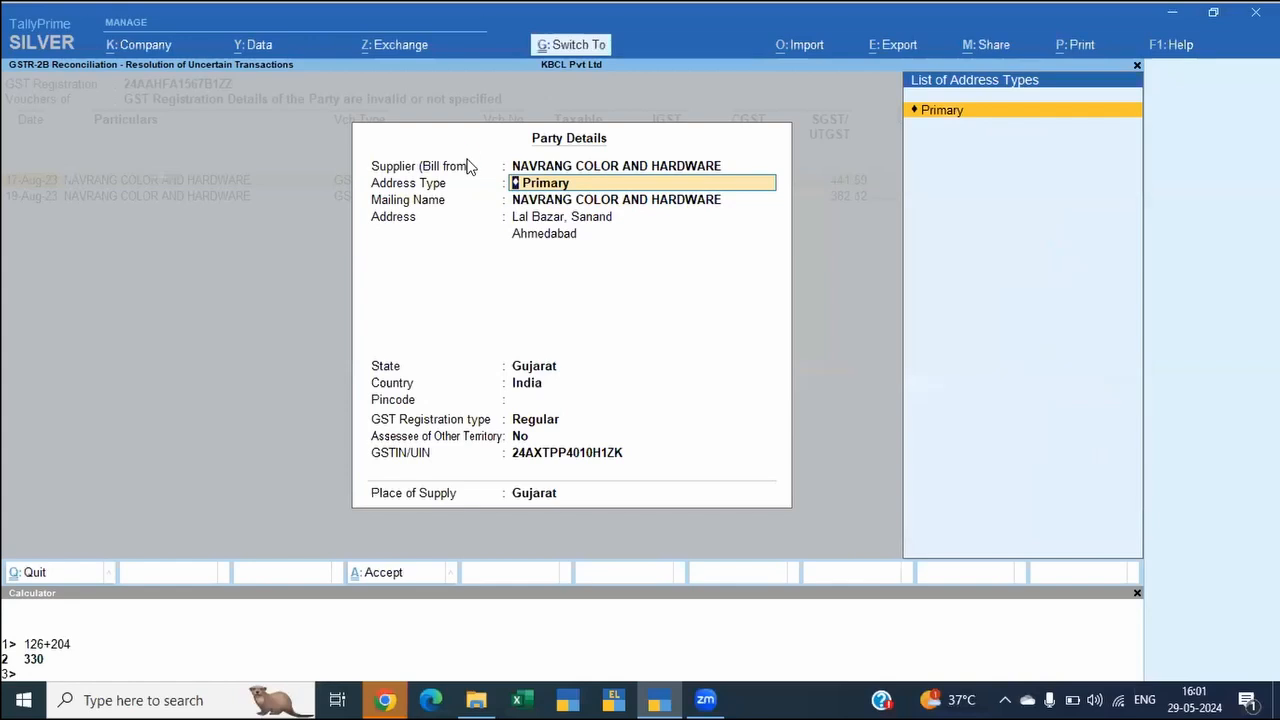
key("Escape")
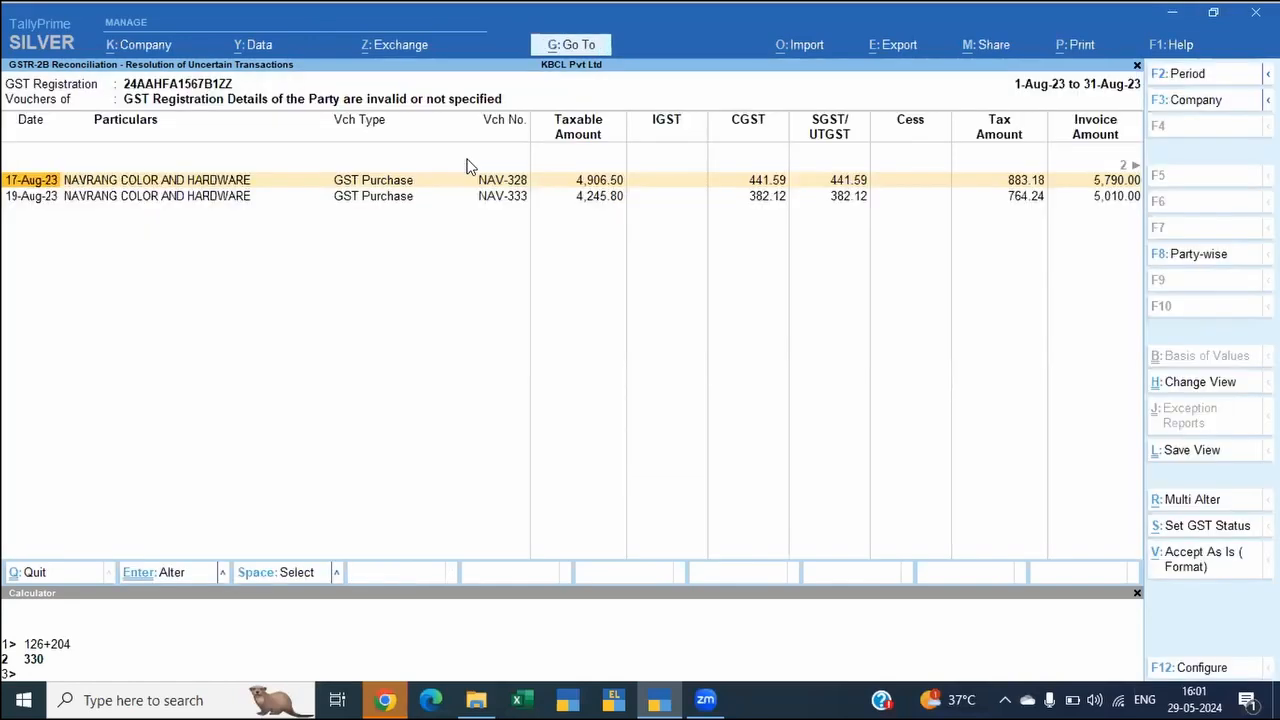
key("alt+s")
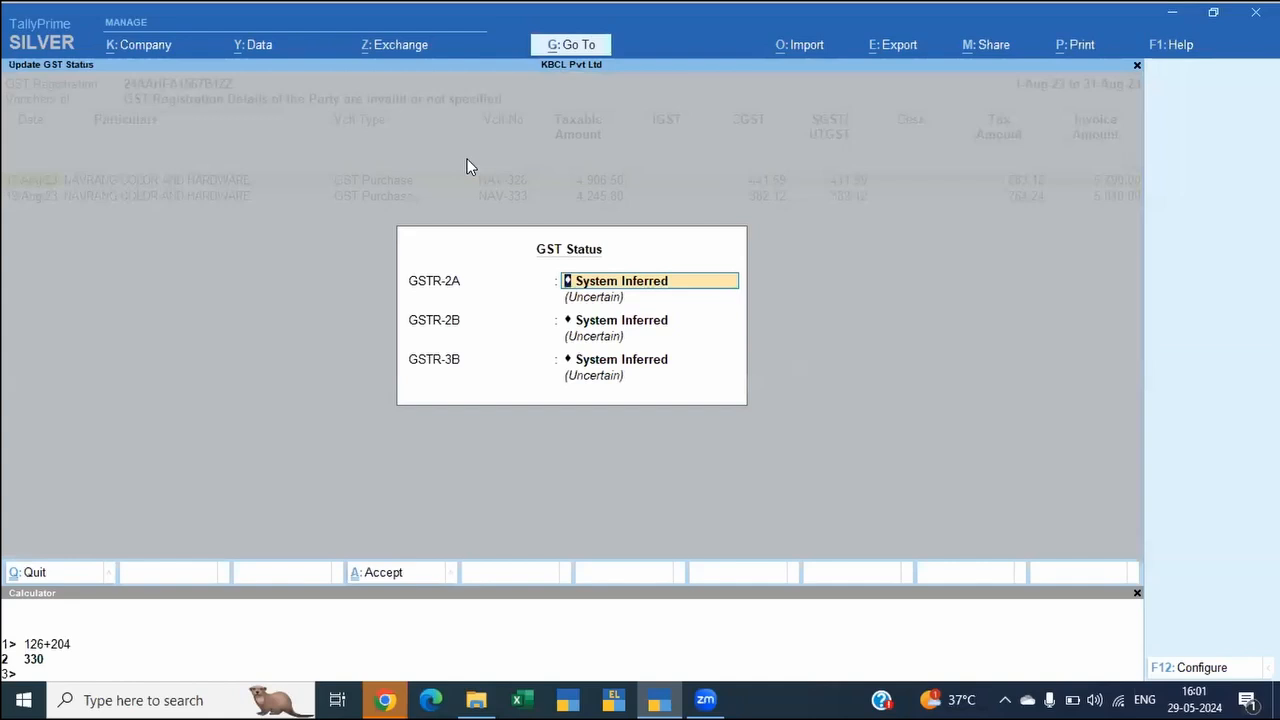
key("Return")
key("space")
type("M")
key("BackSpace")
key("Escape")
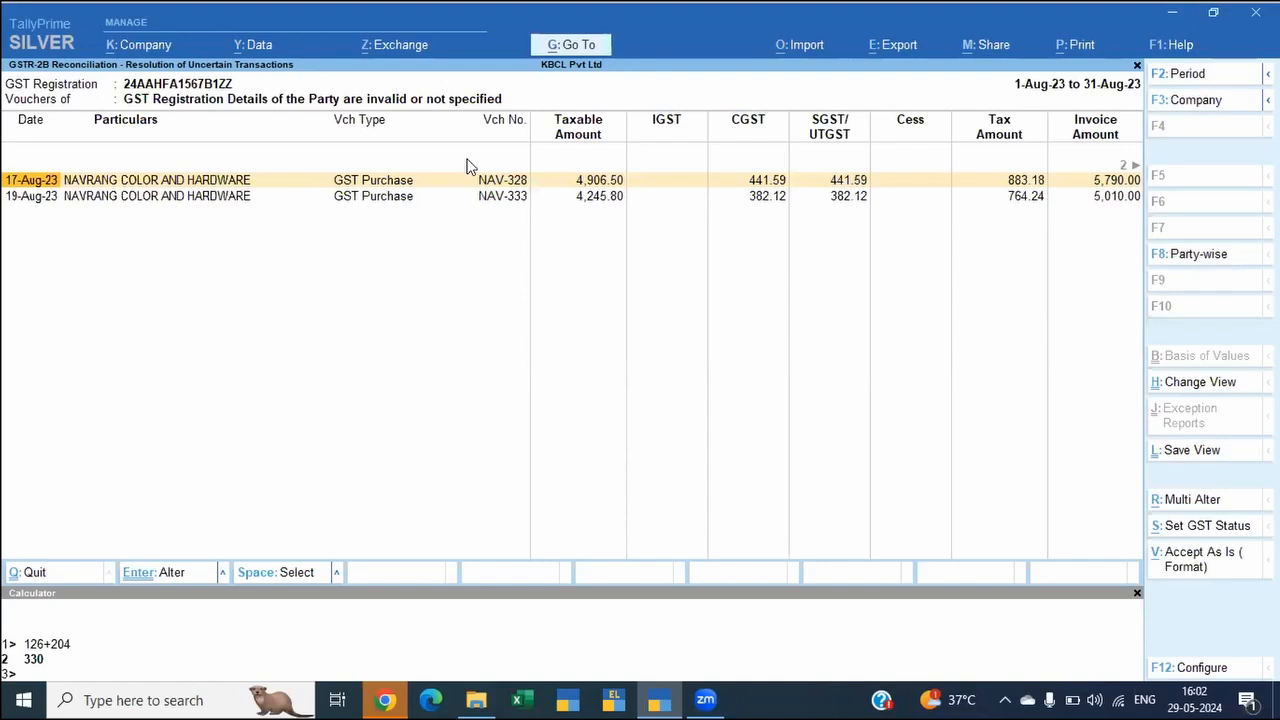
Step: Accept the party registration exceptions of both NAVRANG COLOR AND HARDWARE vouchers as is, for inclusion in the returns
key("alt+v")
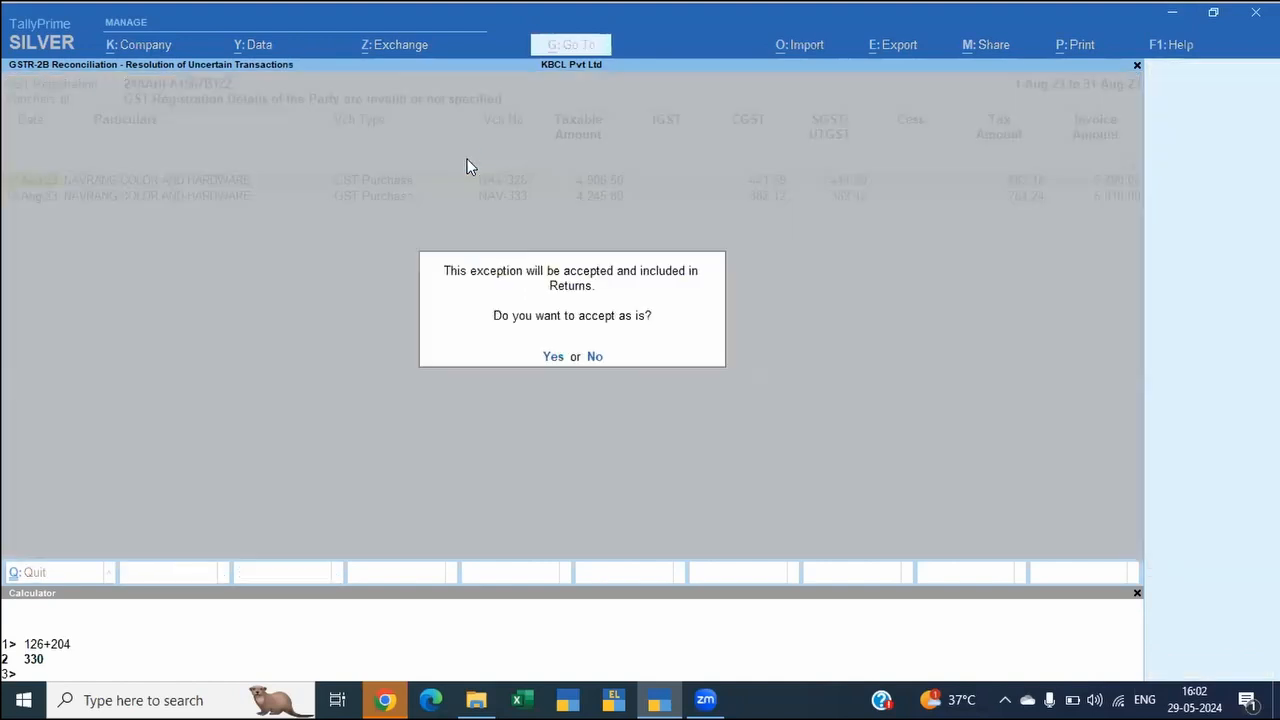
key("y")
key("alt+v")
key("y")
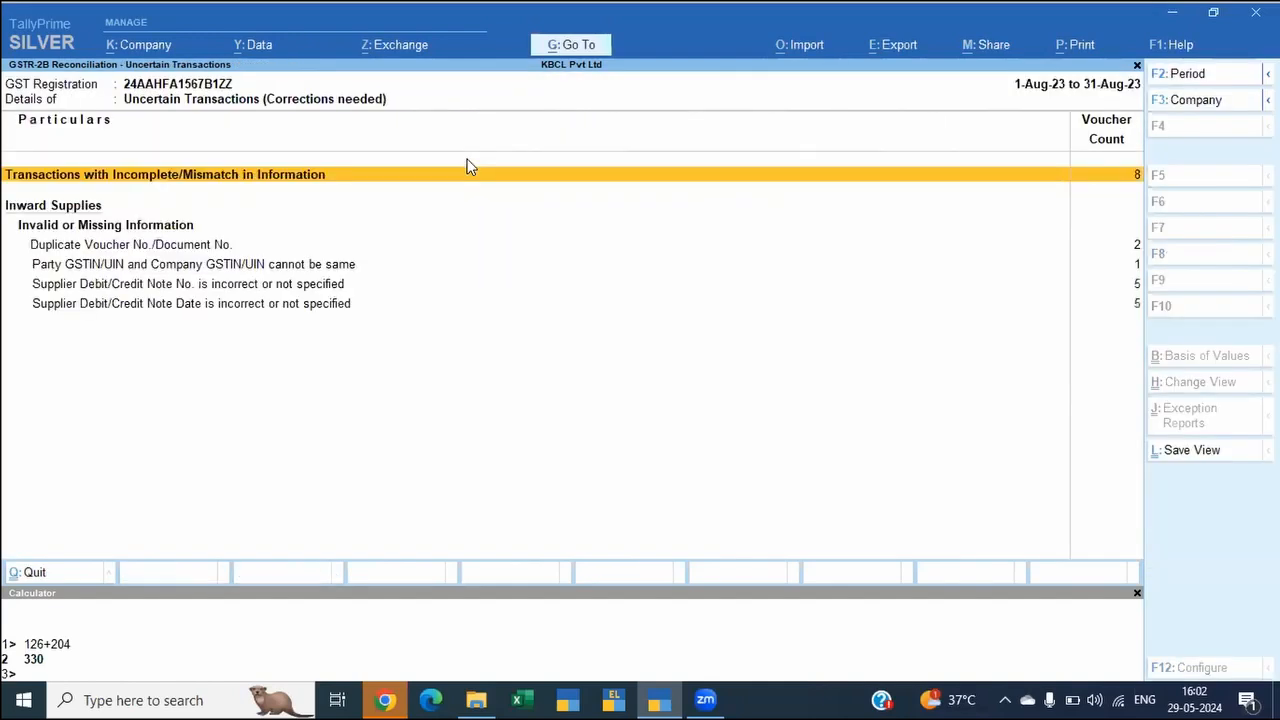
Step: Open the duplicate voucher/document number exceptions and change the first 13-Aug-23 Gautam Chemicals voucher's supplier invoice number to 111
key("Down")
key("Down")
key("Down")
key("Up")
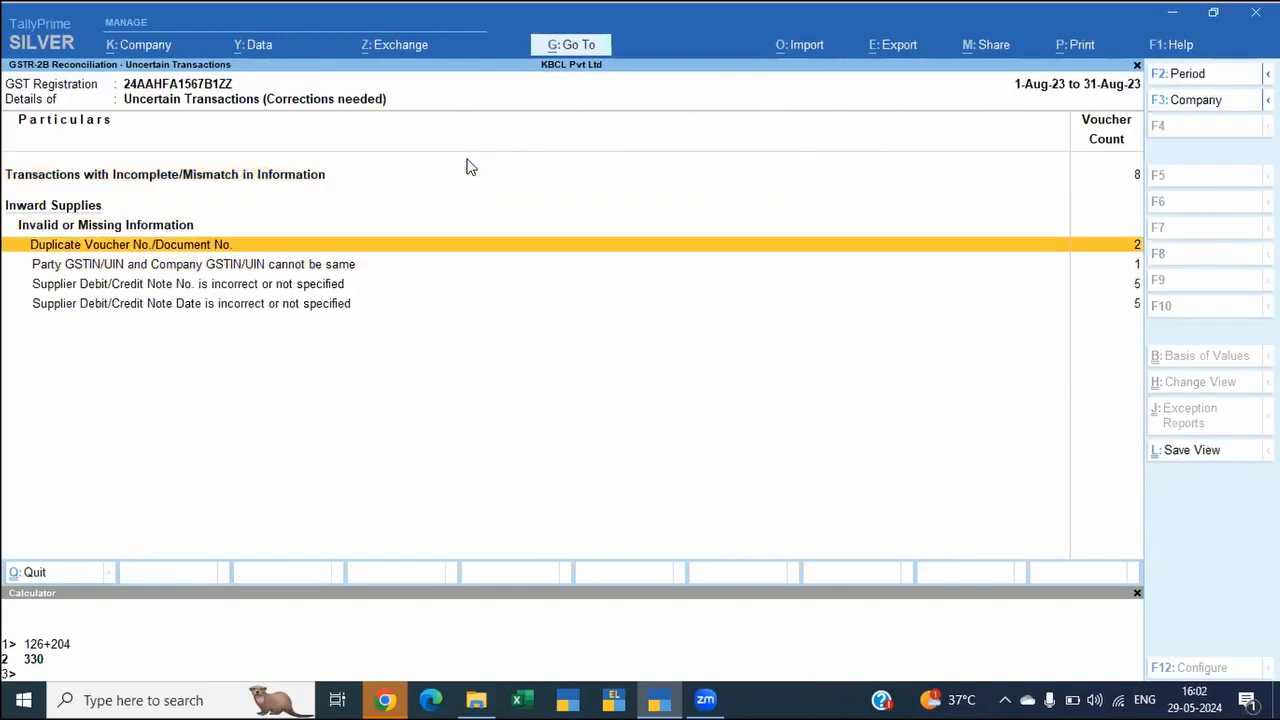
key("Return")
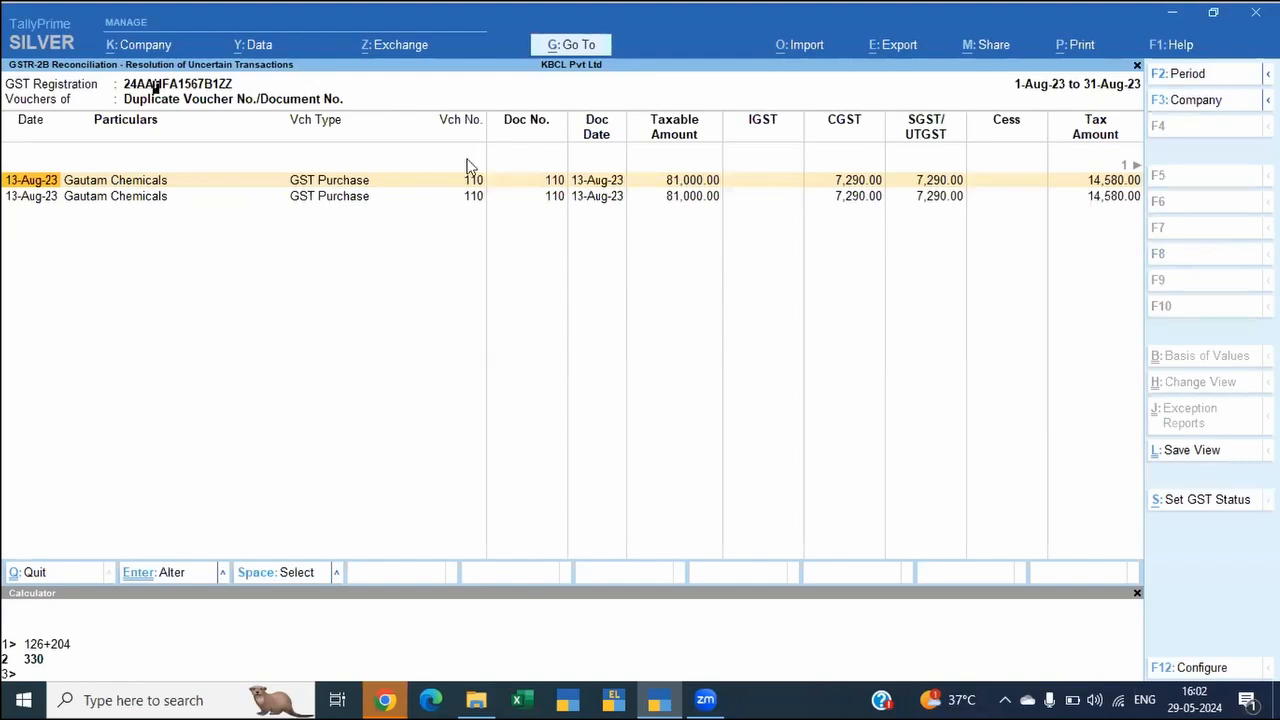
key("Return")
key("BackSpace")
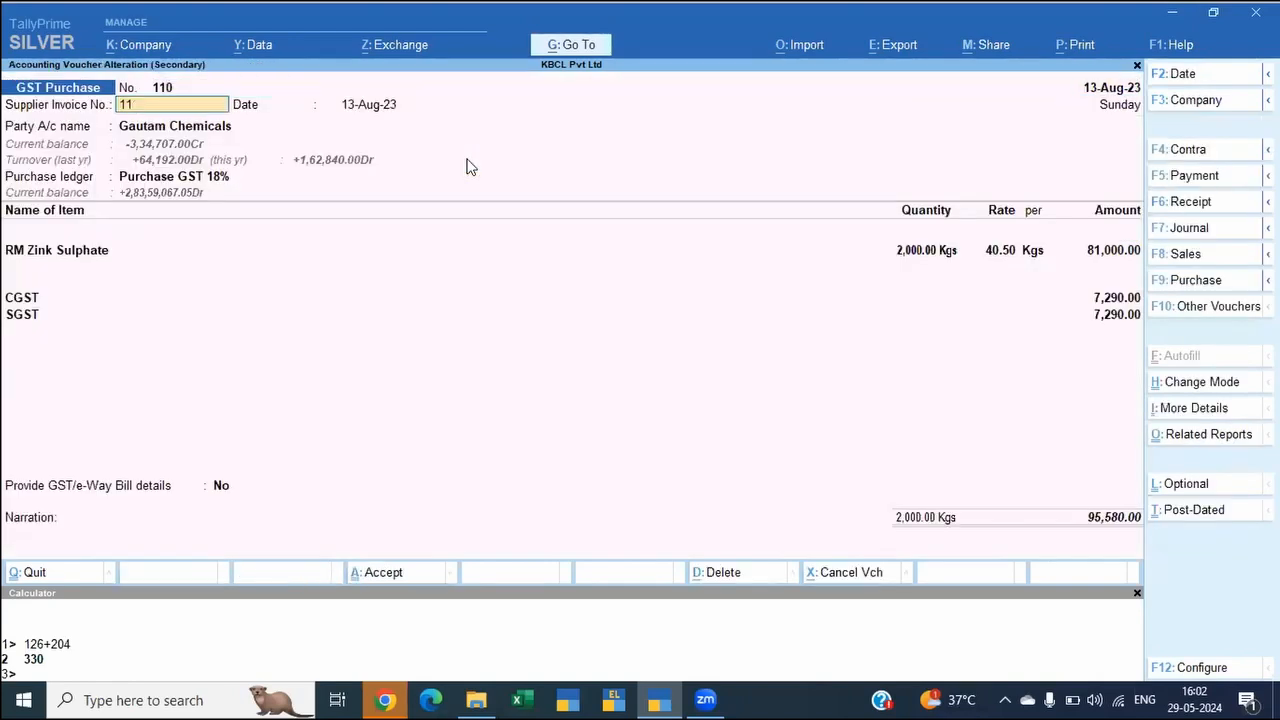
key("Return")
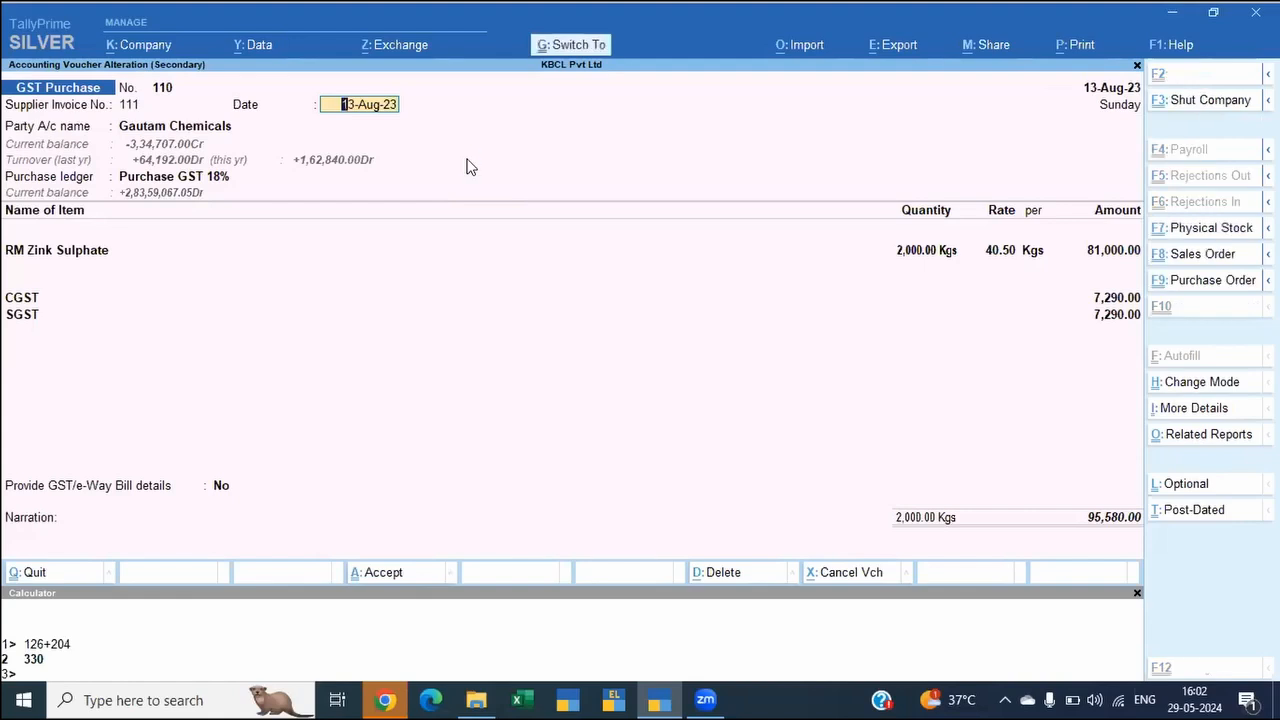
key("ctrl+a")
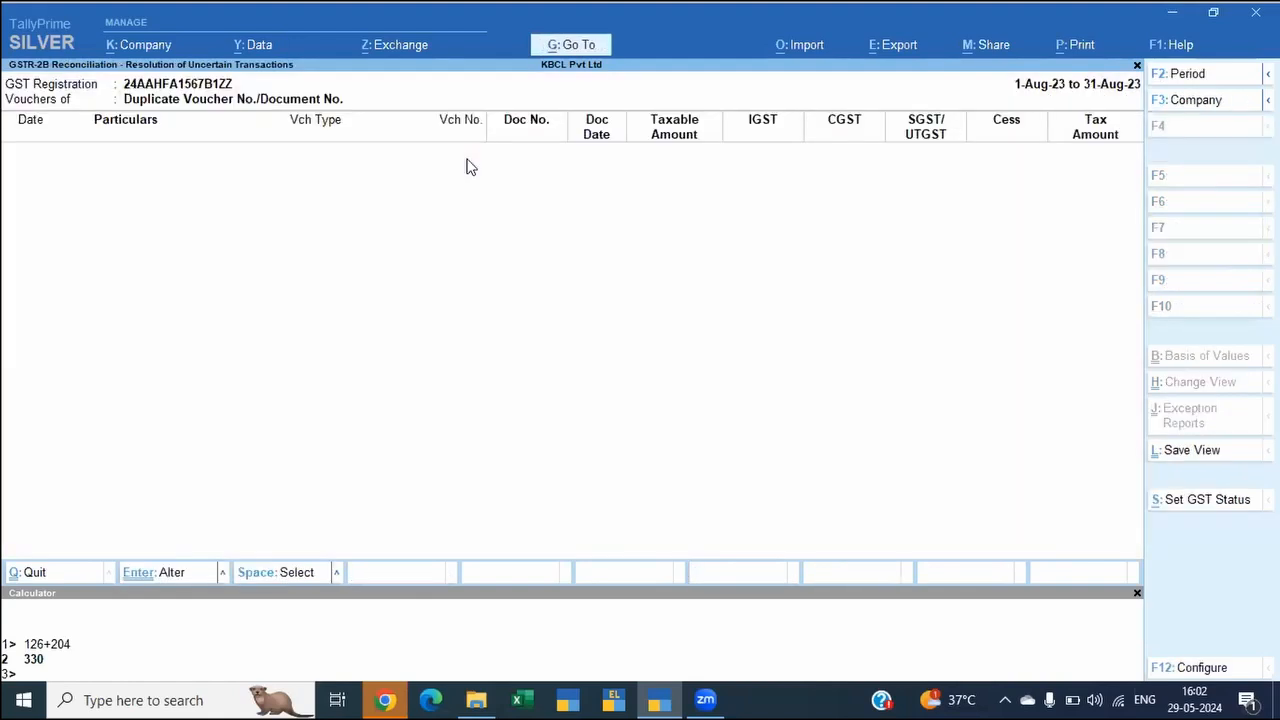
Step: View the Satyam Corporation voucher flagged for matching party and company GSTIN, leave it unchanged, and return to the reconciliation overview
key("Down")
key("Down")
key("Down")
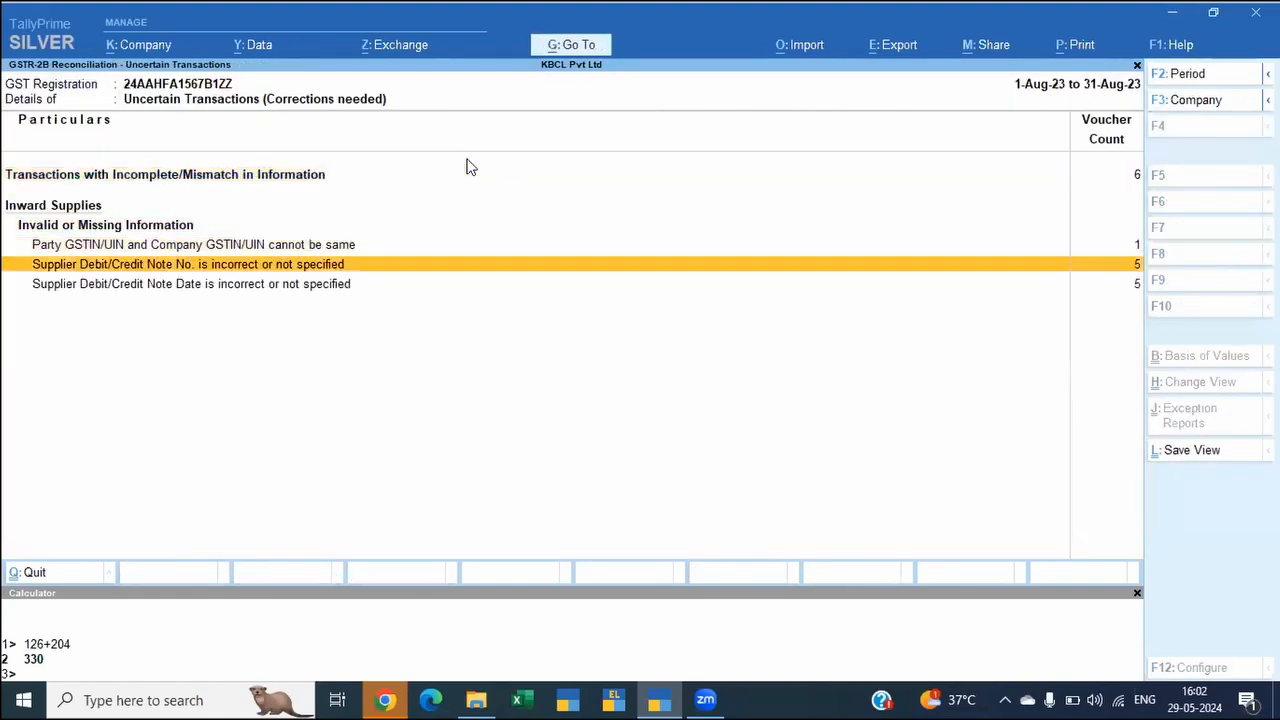
key("Up")
key("Return")
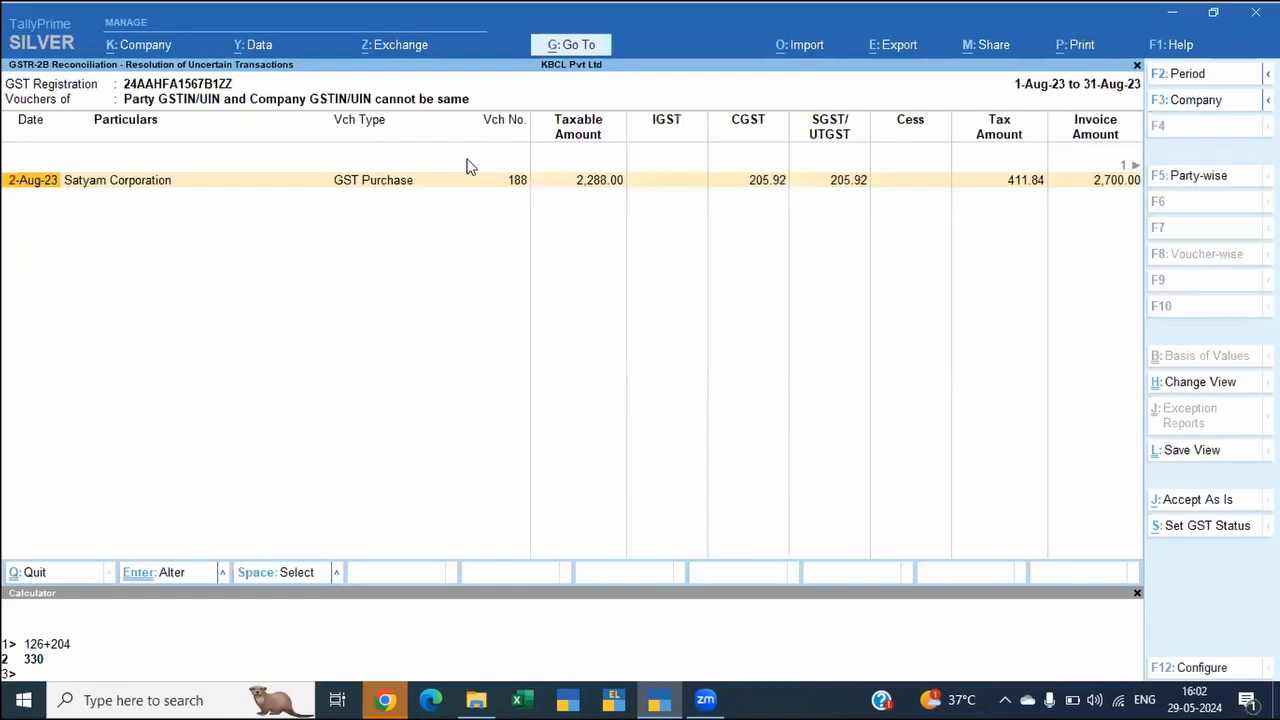
key("Return")
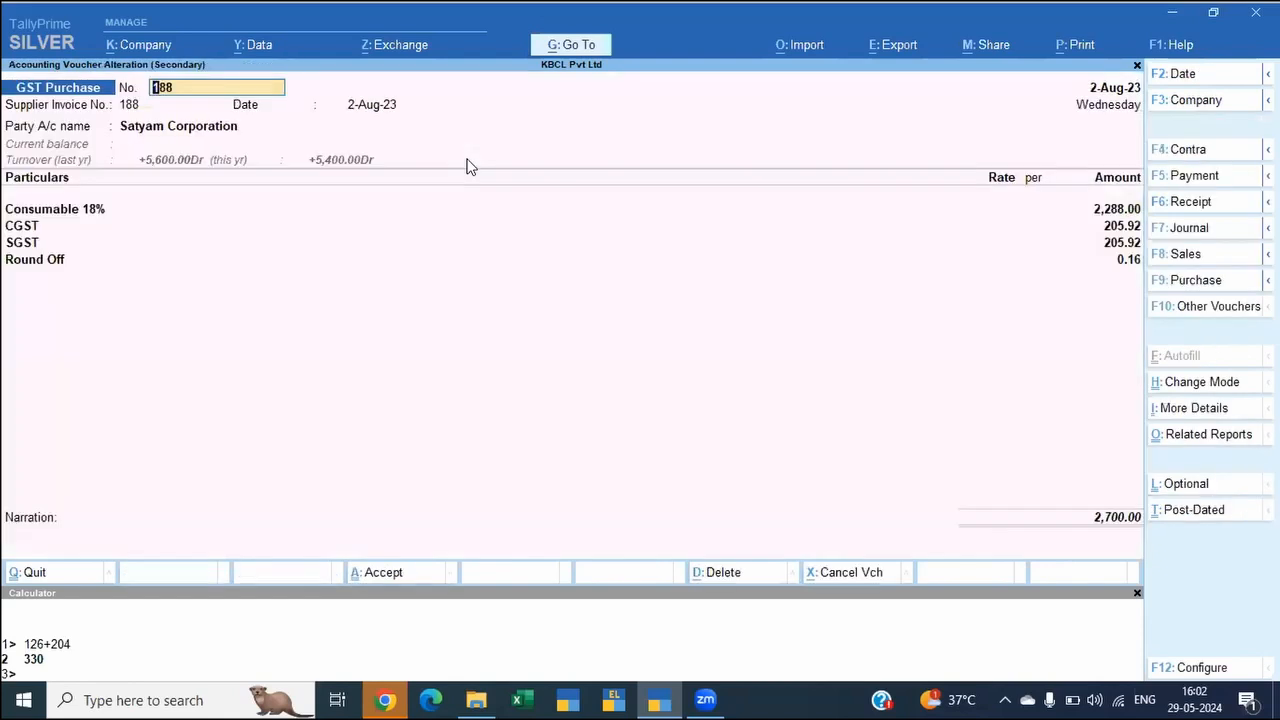
key("Escape")
key("y")
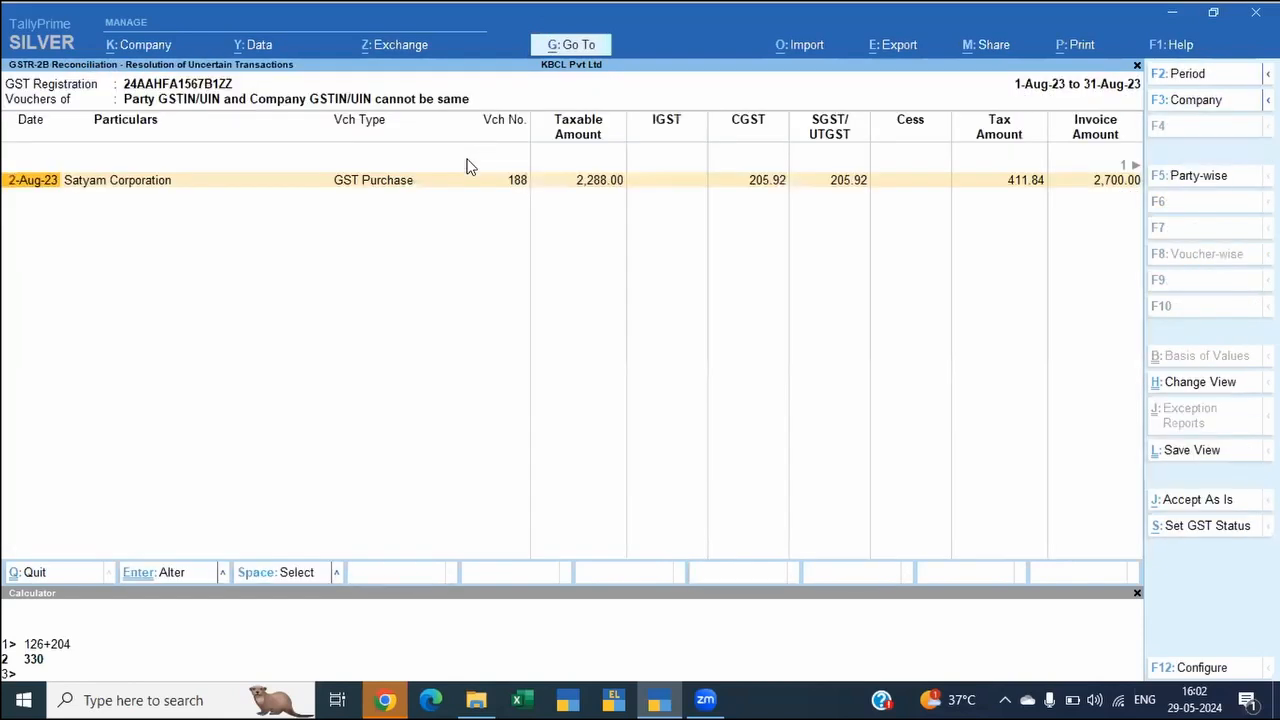
key("Escape")
key("Escape")
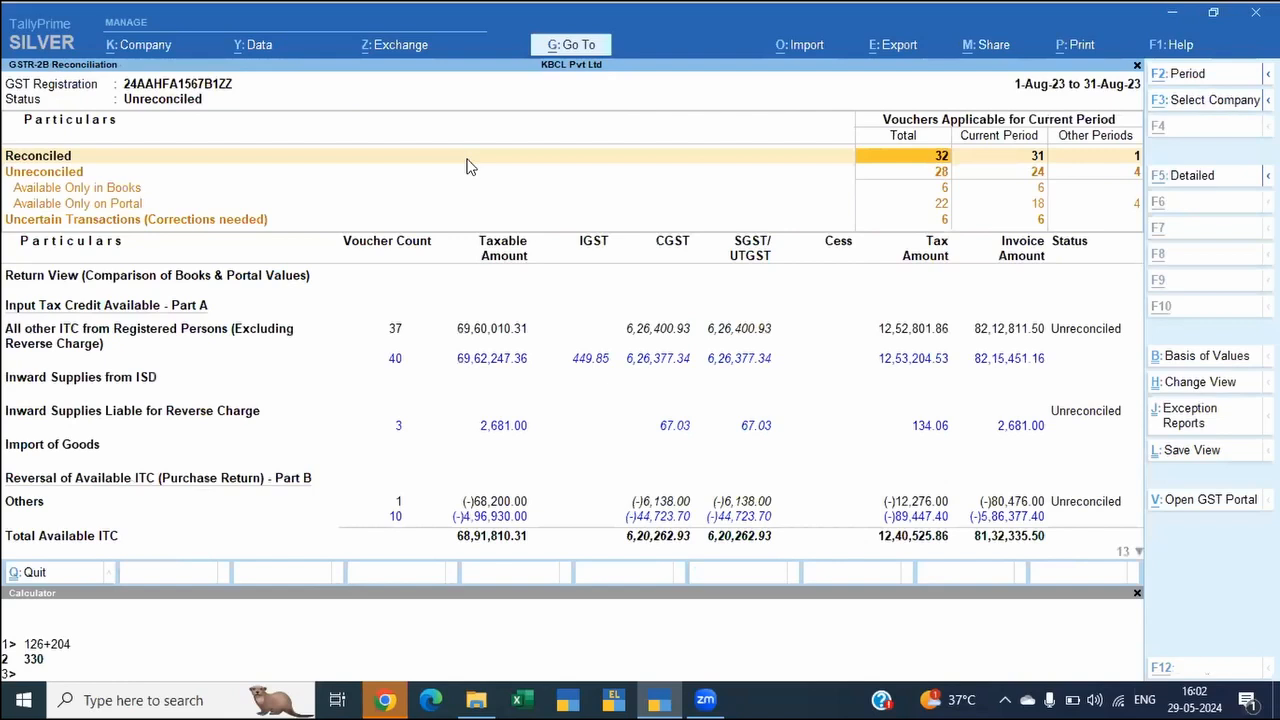
Step: Change the GSTR-2B reconciliation period to July 2023, starting on 1-7-2023
key("F2")
type("1-7")
key("Return")
type("jul")
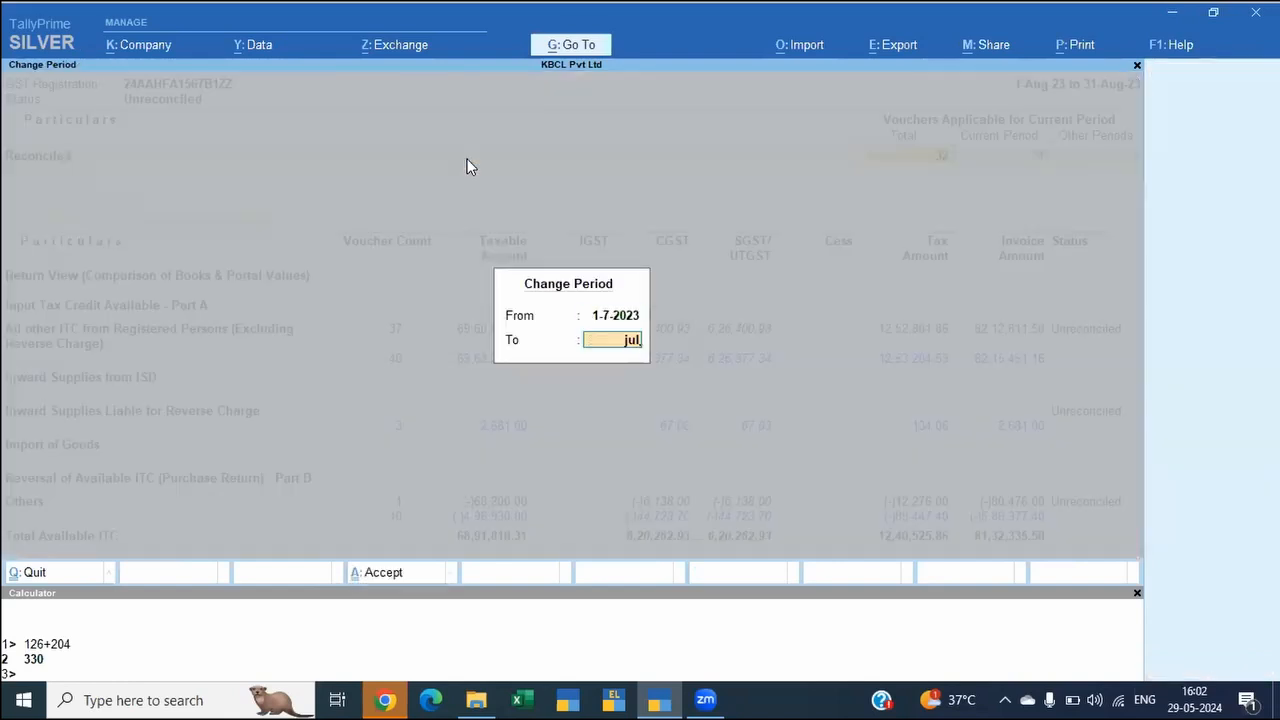
key("Return")
Step: Open the July B2B invoices under all other ITC from registered persons and list them voucher-wise
key("Down")
key("Down")
key("Down")
key("Down")
key("Down")
key("Down")
key("Down")
key("Down")
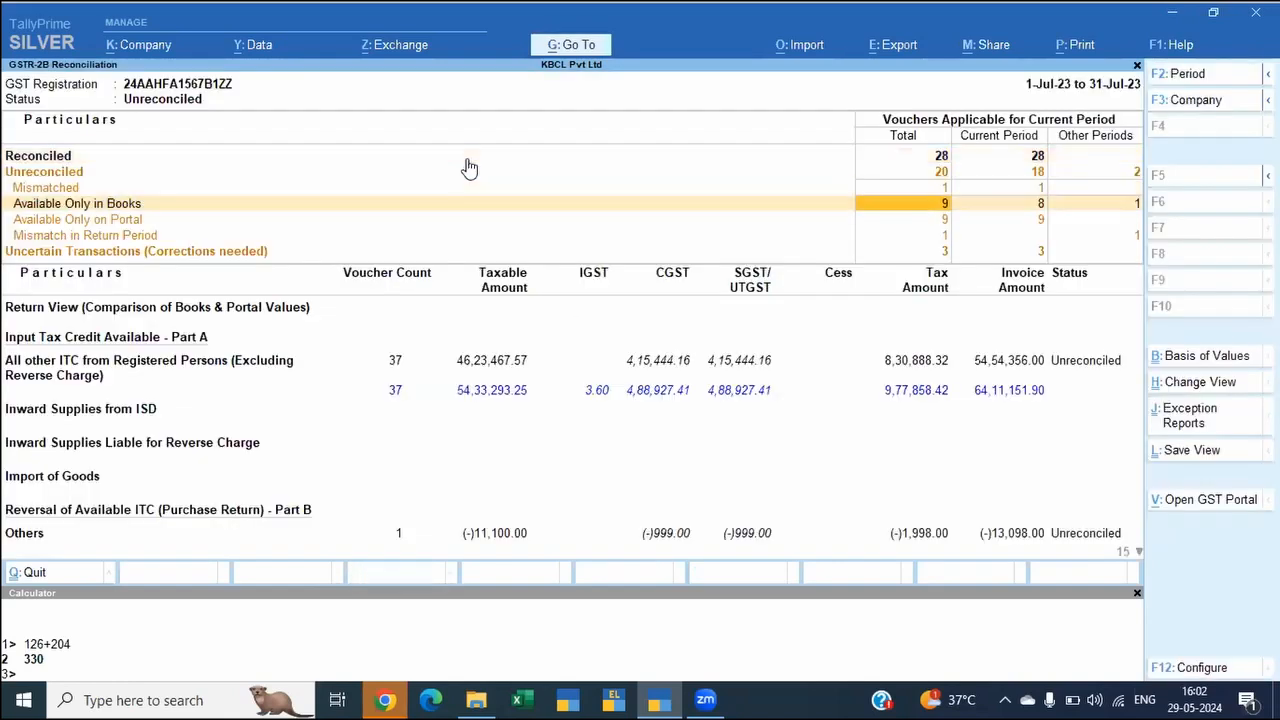
key("Up")
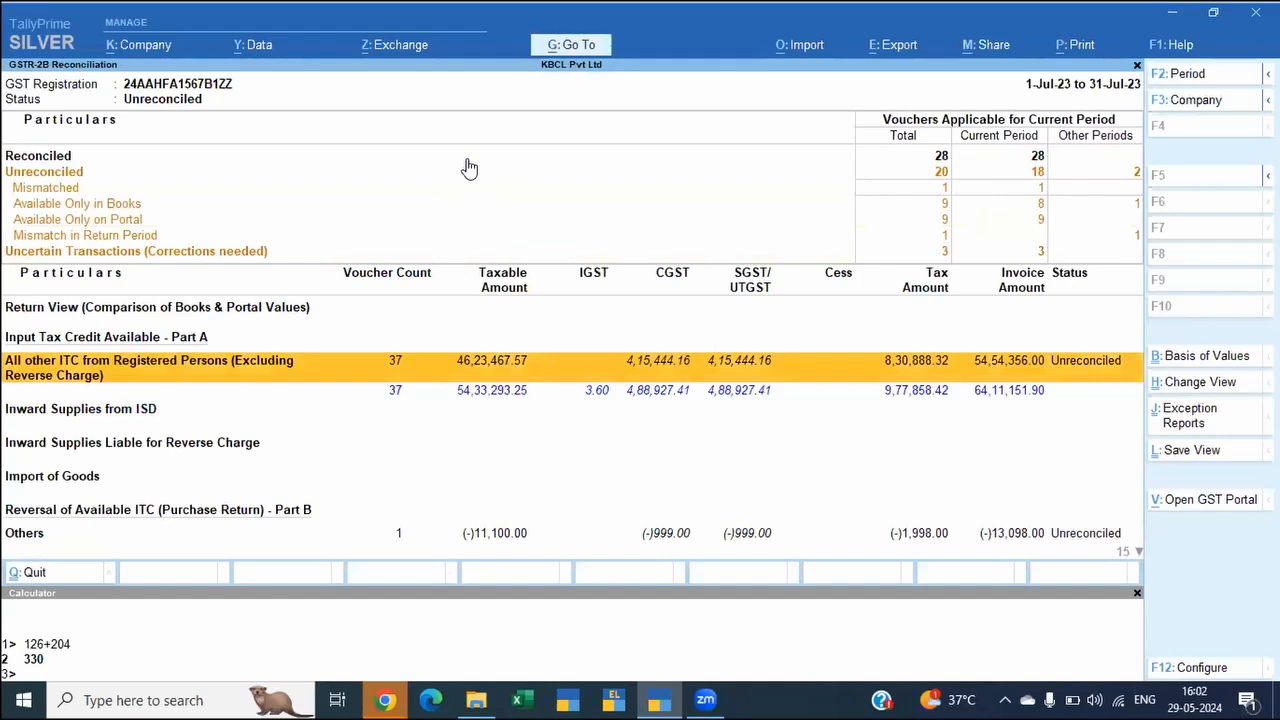
key("Return")
key("Down")
key("Up")
key("Return")
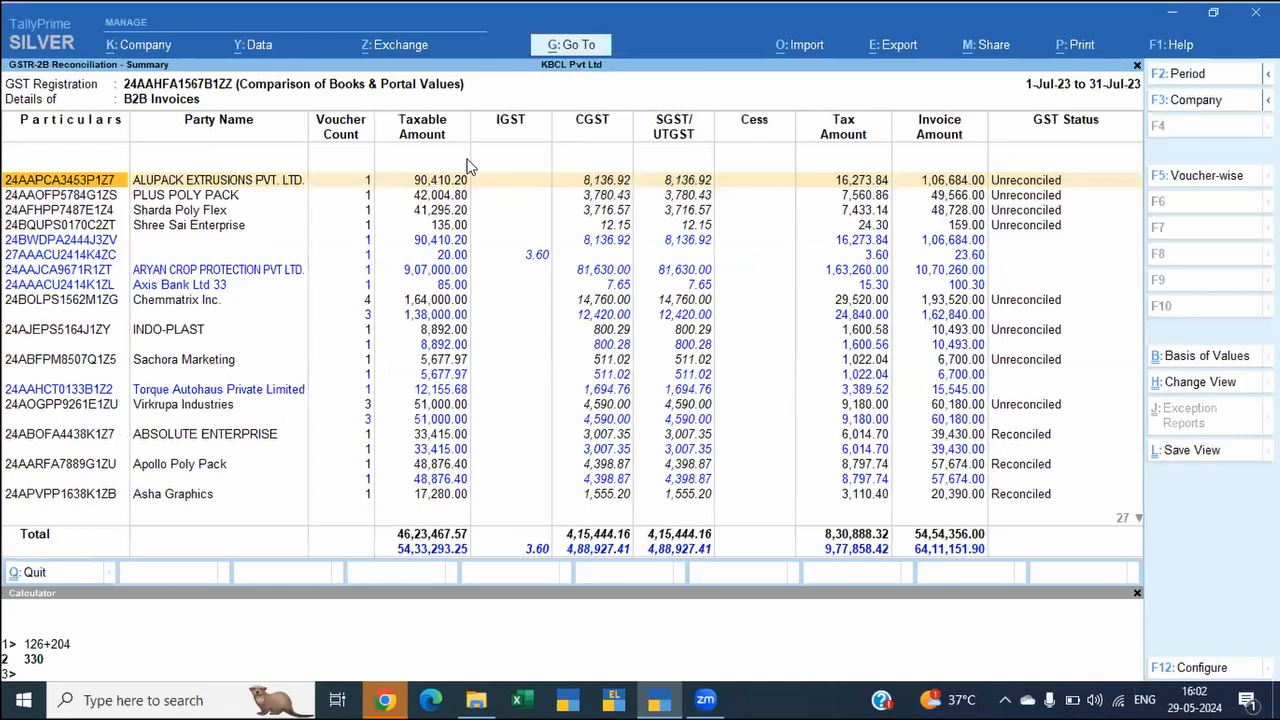
key("F5")
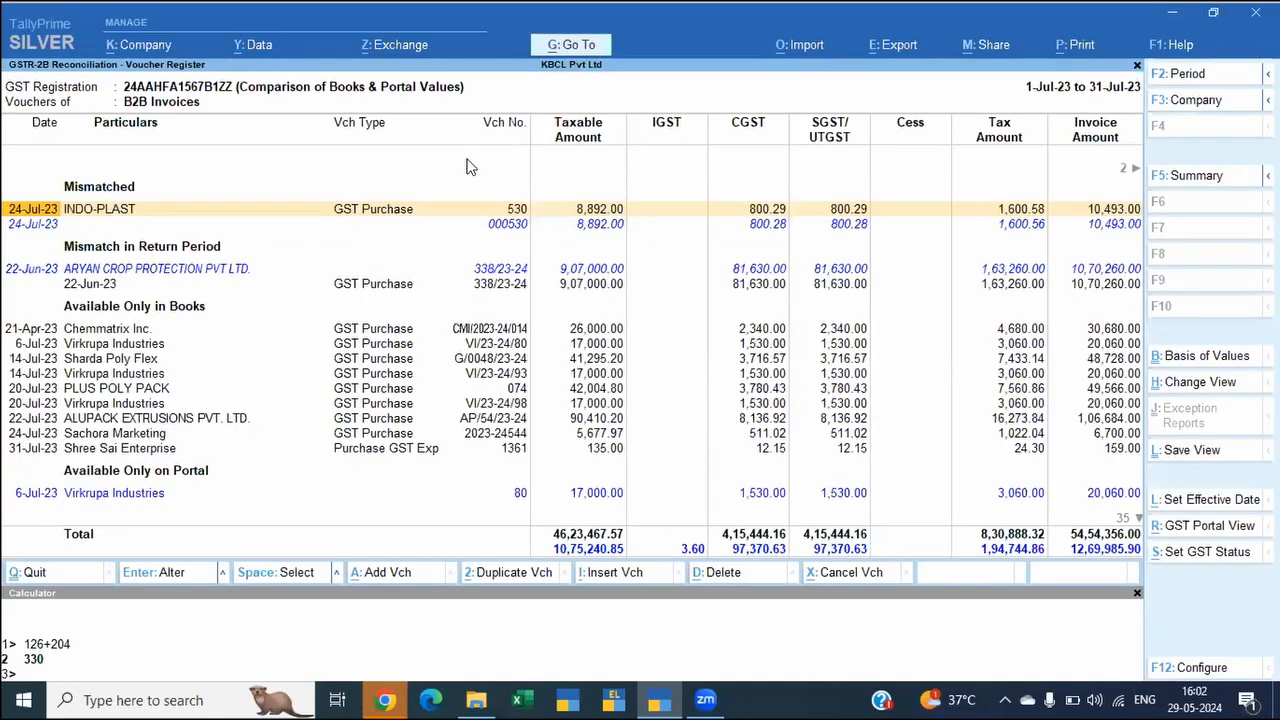
Step: Review the mismatched INDO-PLAST voucher of 24-Jul-23 across its columns, including ITC availability
key("Down")
key("Up")
key("Right")
key("Left")
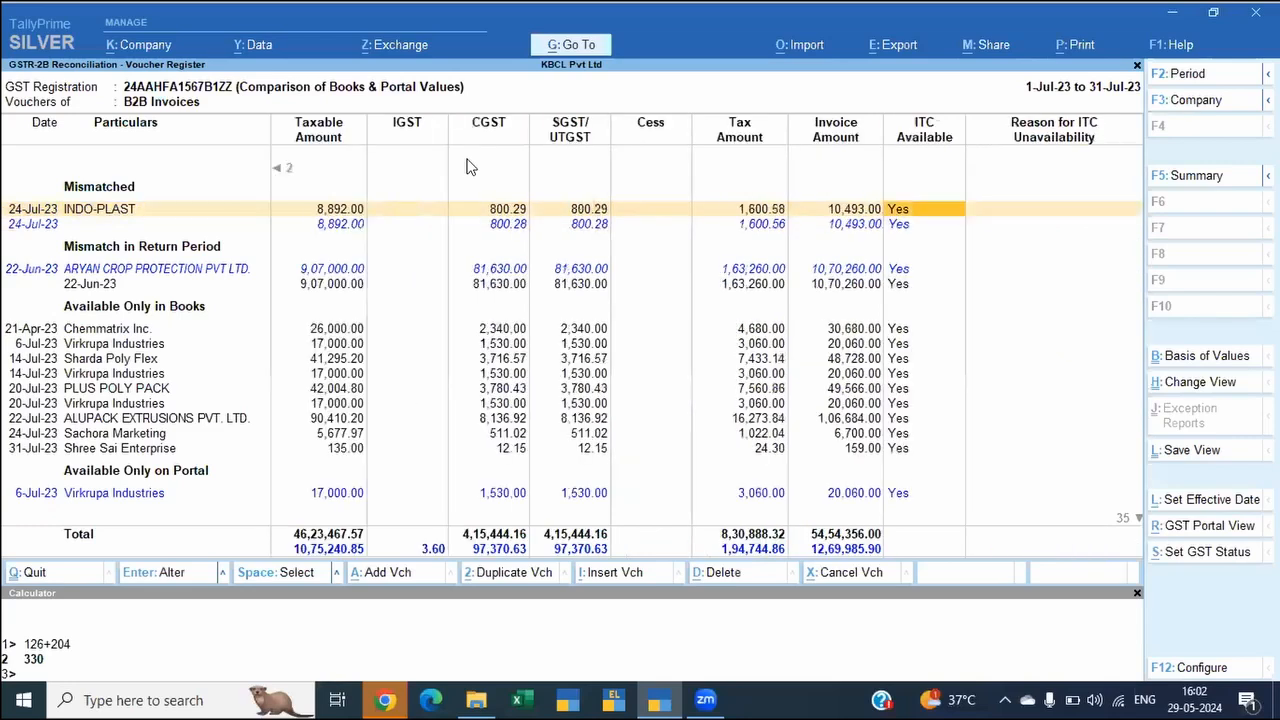
key("Left")
key("Left")
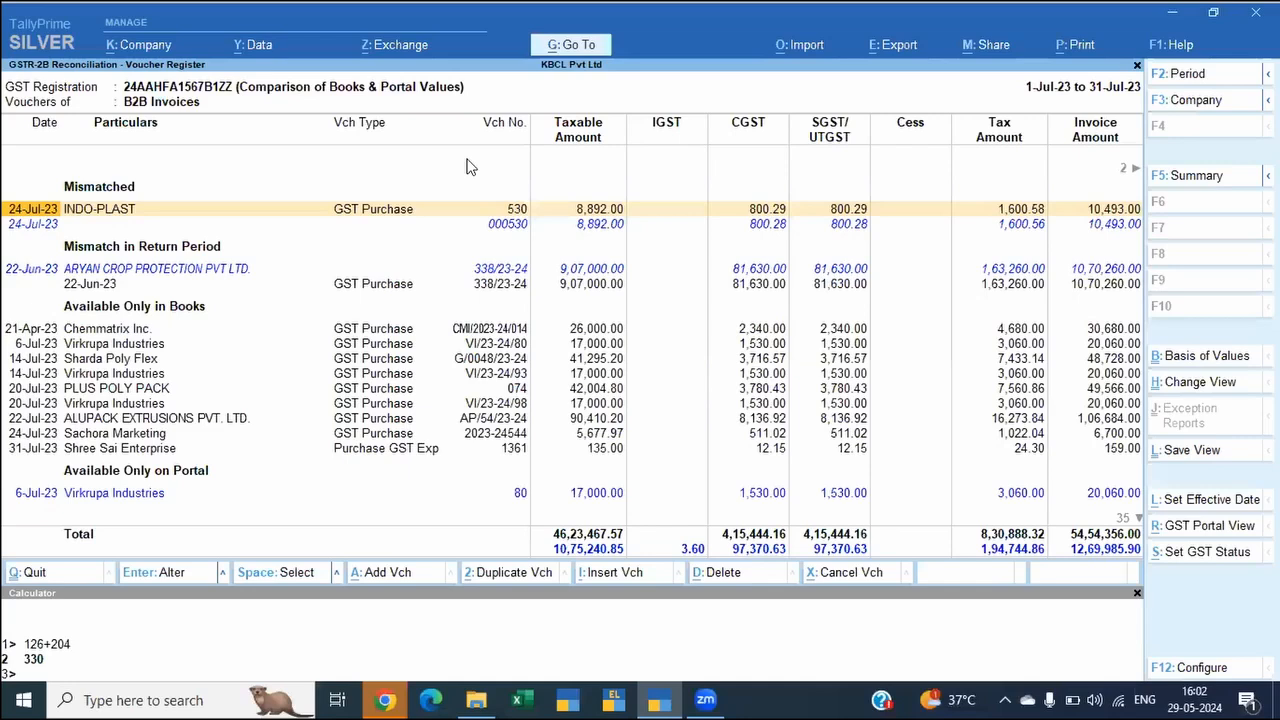
Step: Configure the July B2B voucher register to show document numbers, leaving the document date hidden
key("F12")
key("Down")
key("Down")
key("Down")
key("Down")
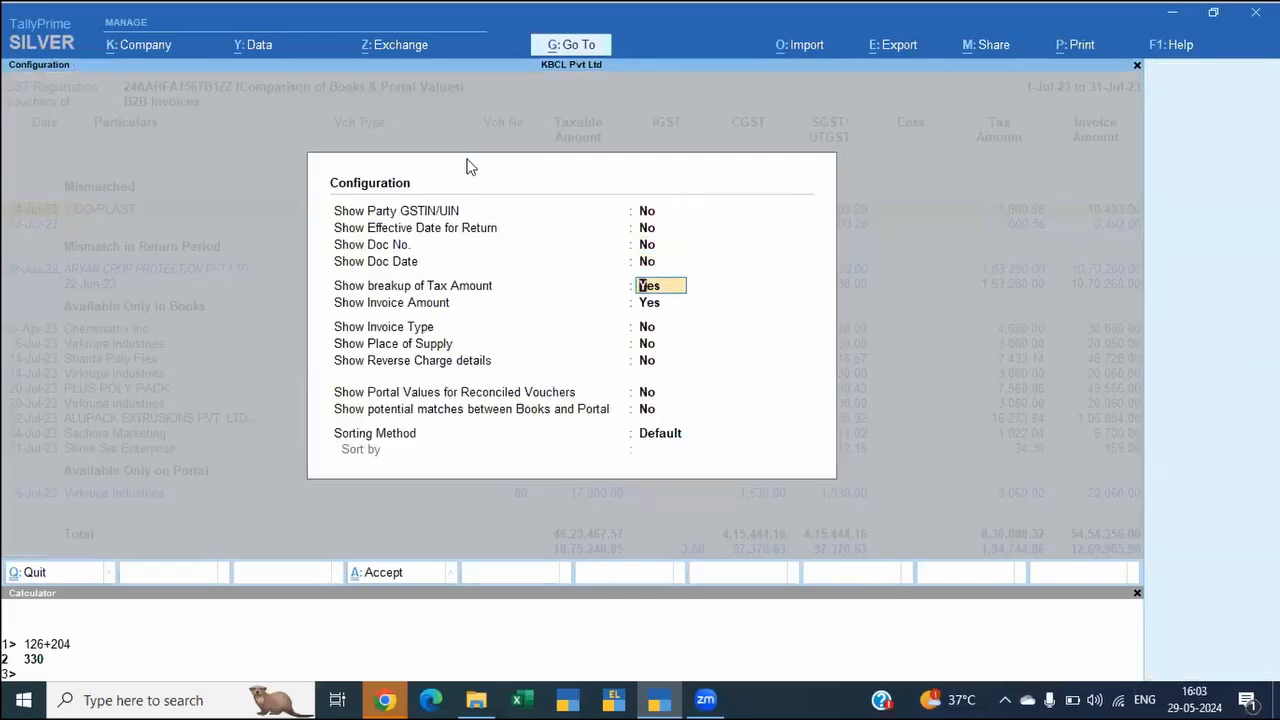
key("Up")
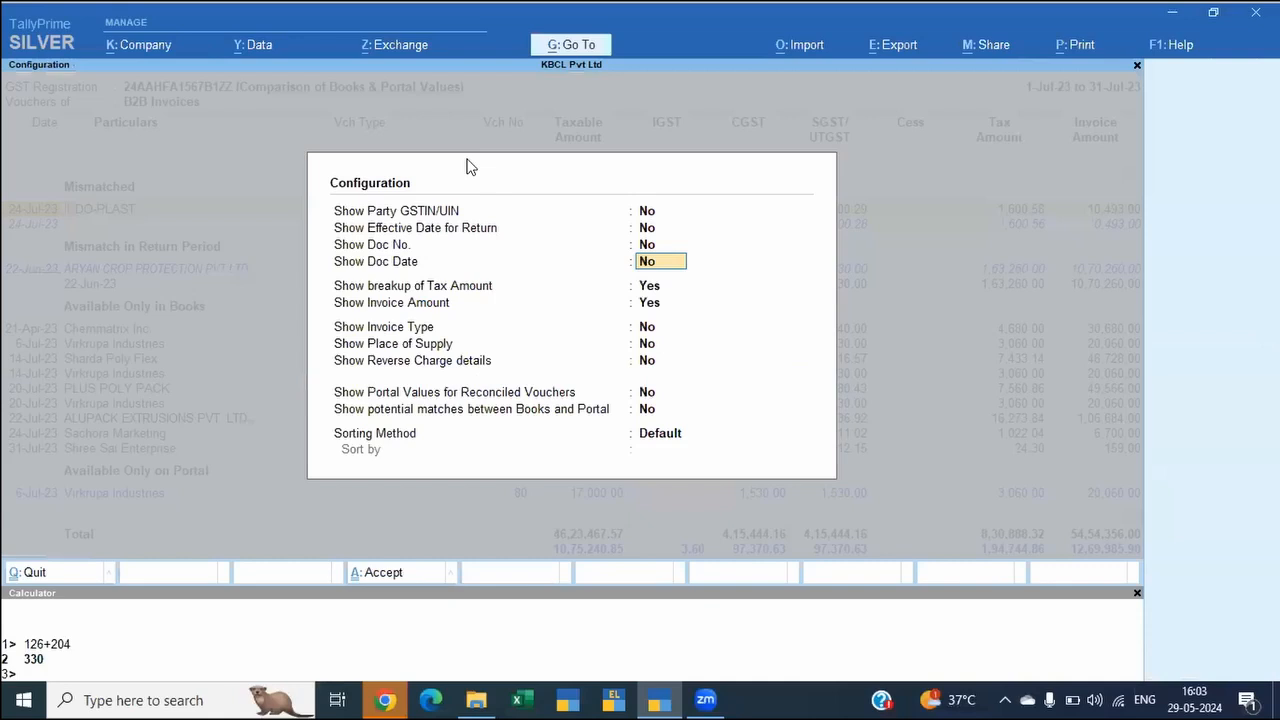
key("Up")
type("y")
key("Return")
key("Return")
Step: Enable portal values for reconciled vouchers and potential matches between books and portal, keeping the default sorting method
key("Down")
key("Down")
key("Down")
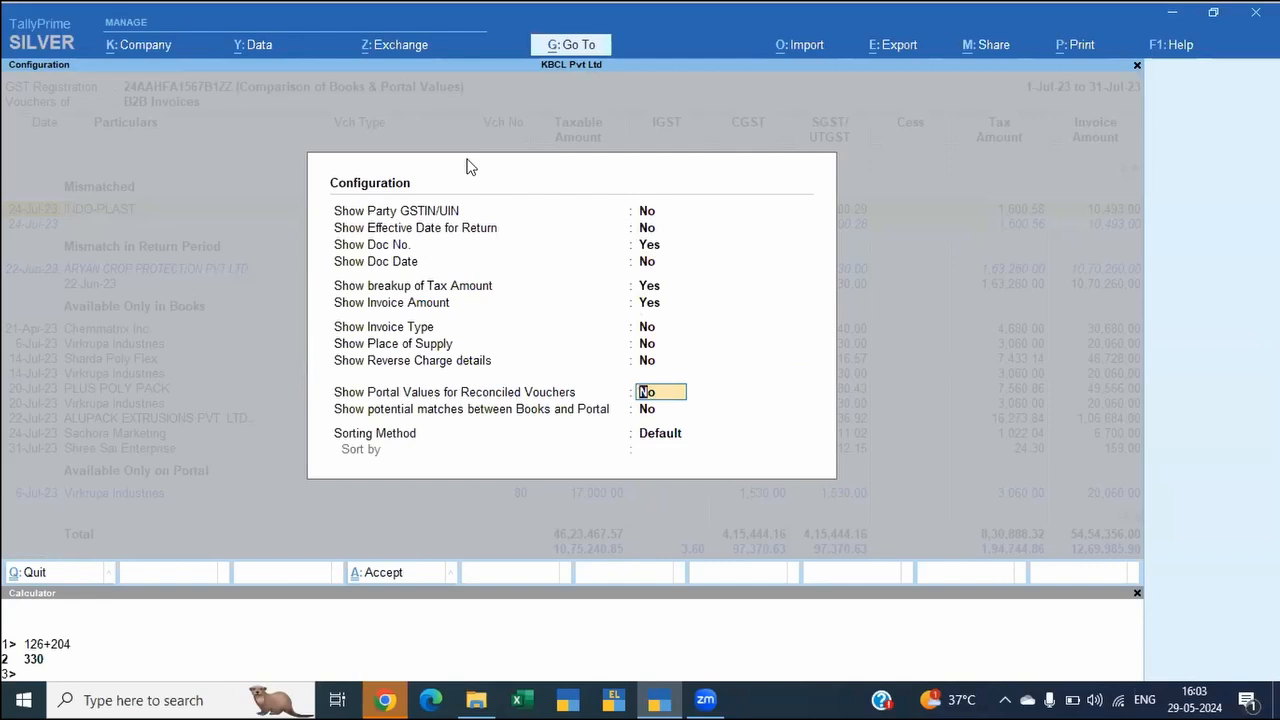
type("y")
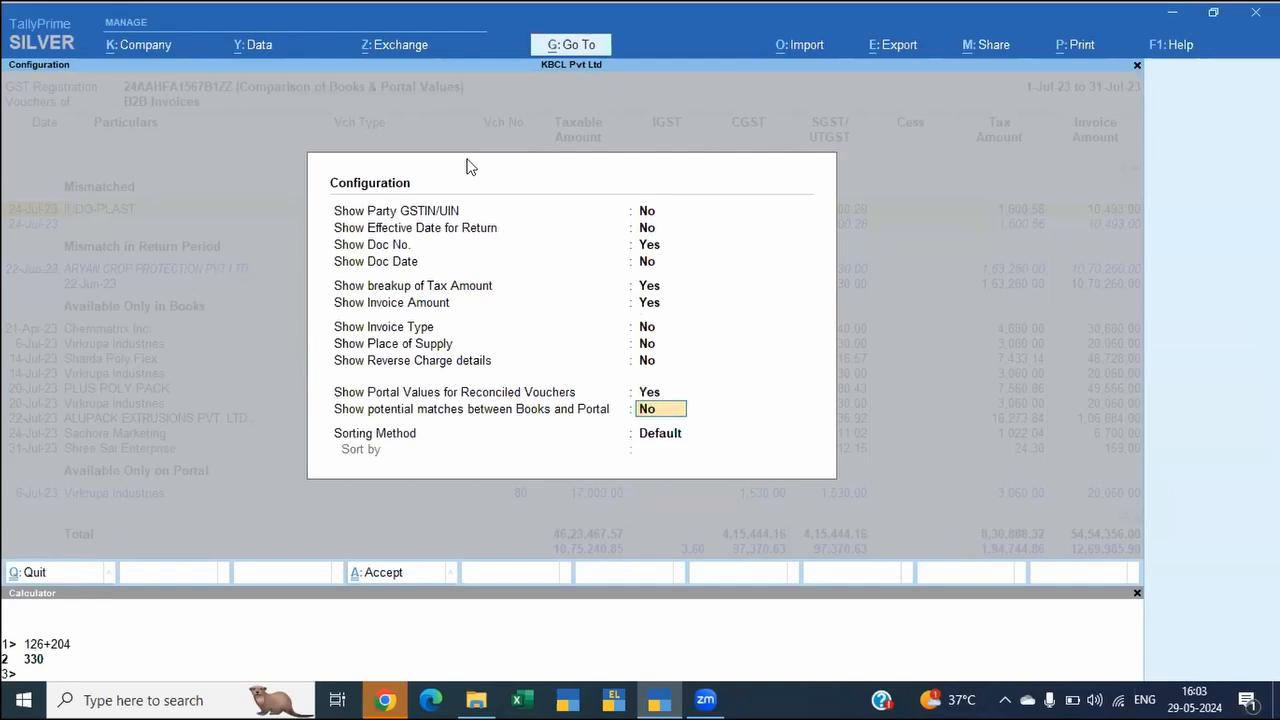
type("y")
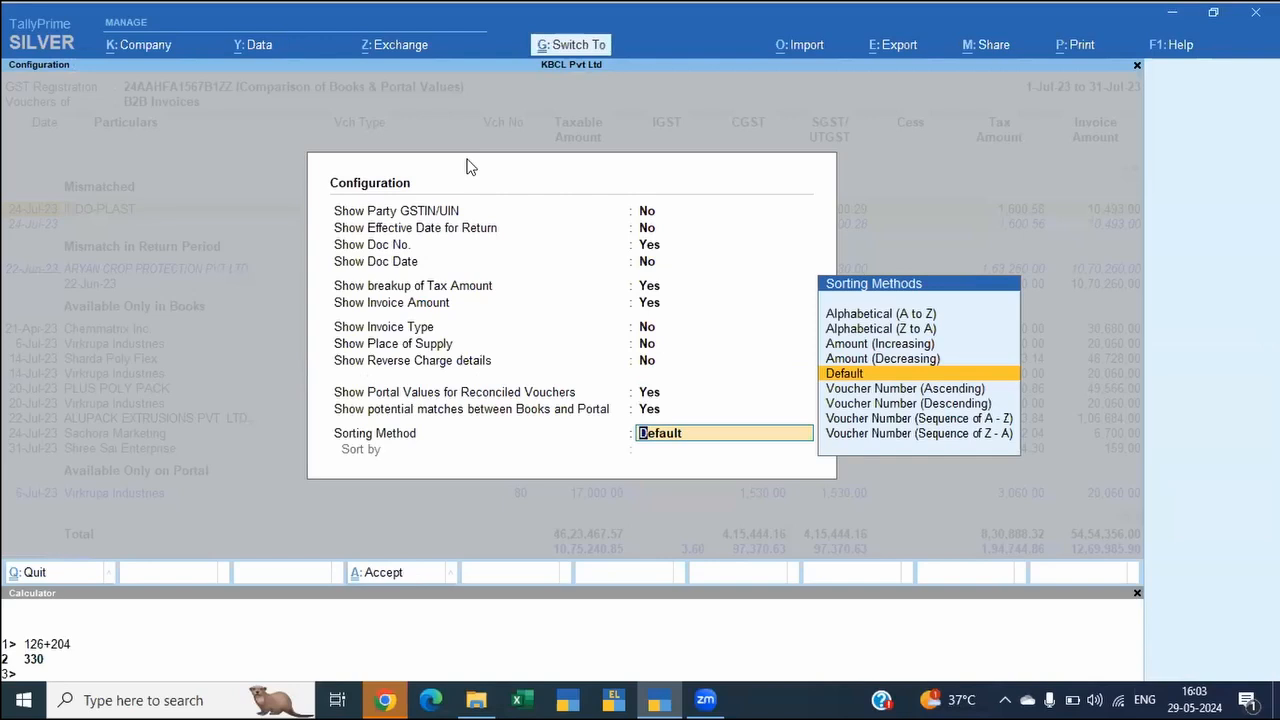
key("Return")
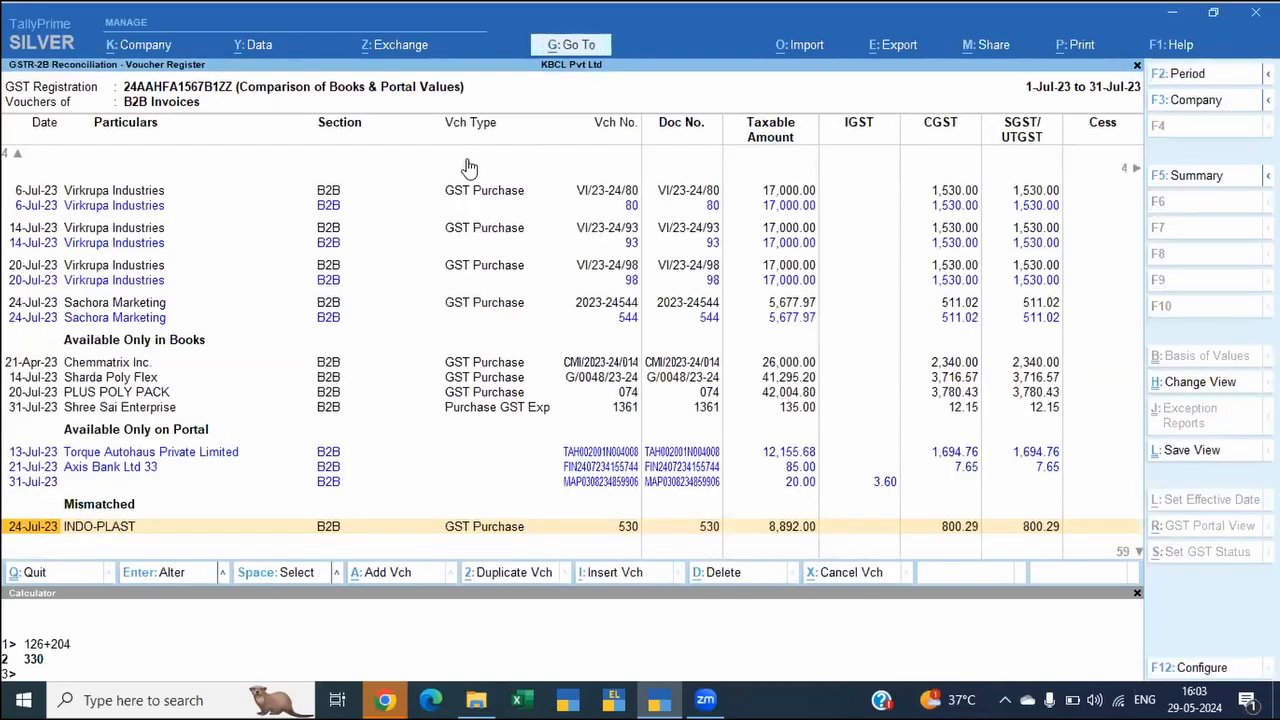
Step: Examine the potential-match groups that exclude the document number and the party GSTIN/UIN
key("Up")
key("Up")
key("Up")
key("Up")
key("Up")
key("Up")
key("Up")
key("Up")
key("Up")
key("Up")
key("Up")
key("Up")
key("Up")
key("Up")
key("Up")
key("Up")
key("Up")
key("Up")
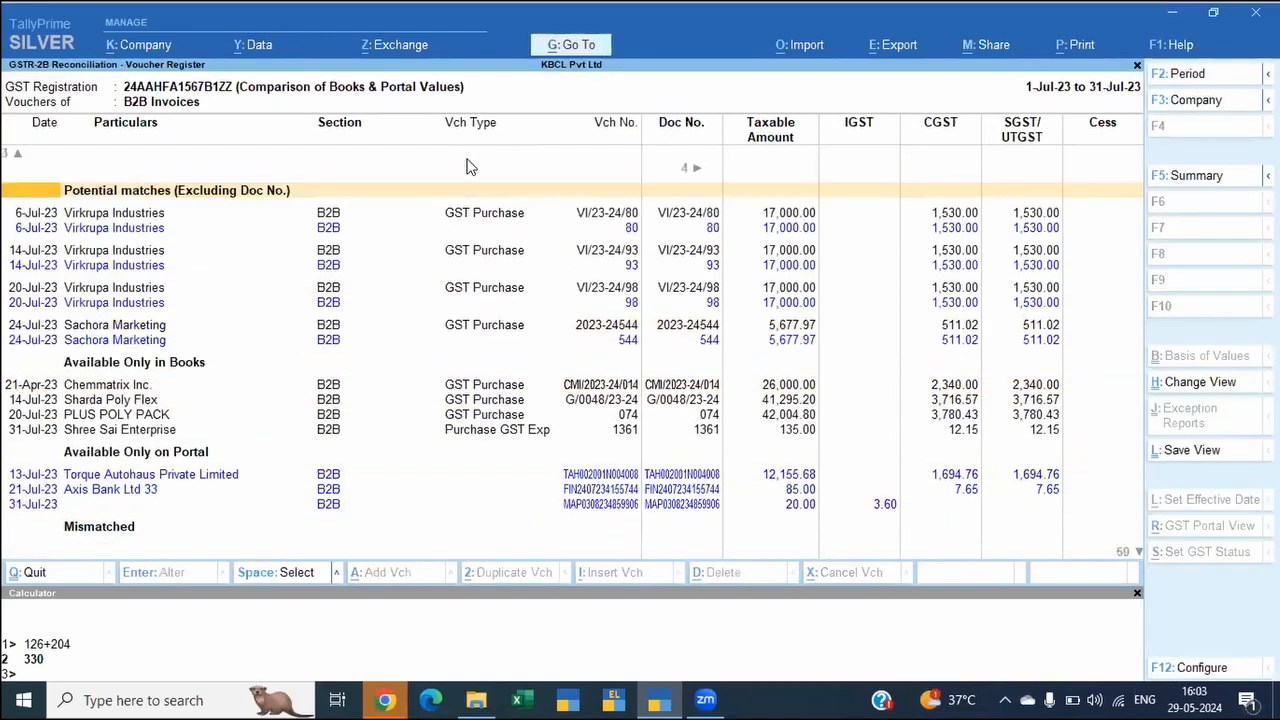
key("Down")
key("Down")
key("Up")
key("Up")
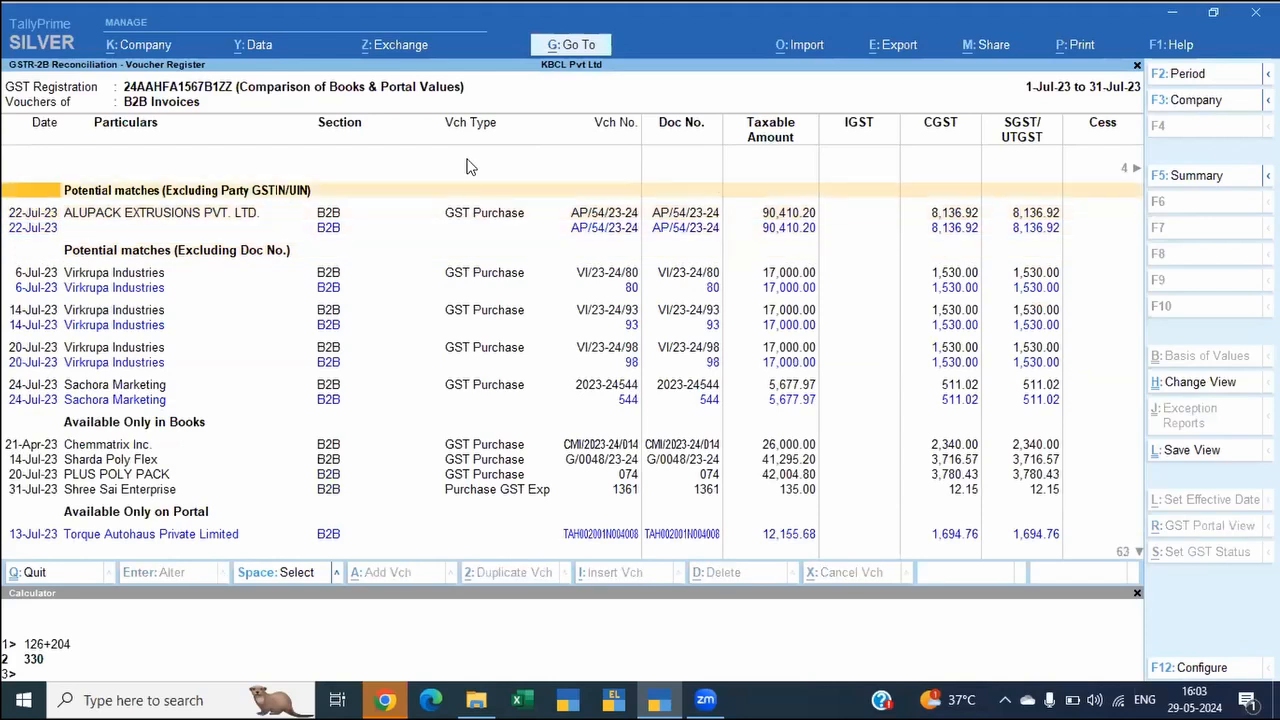
key("Down")
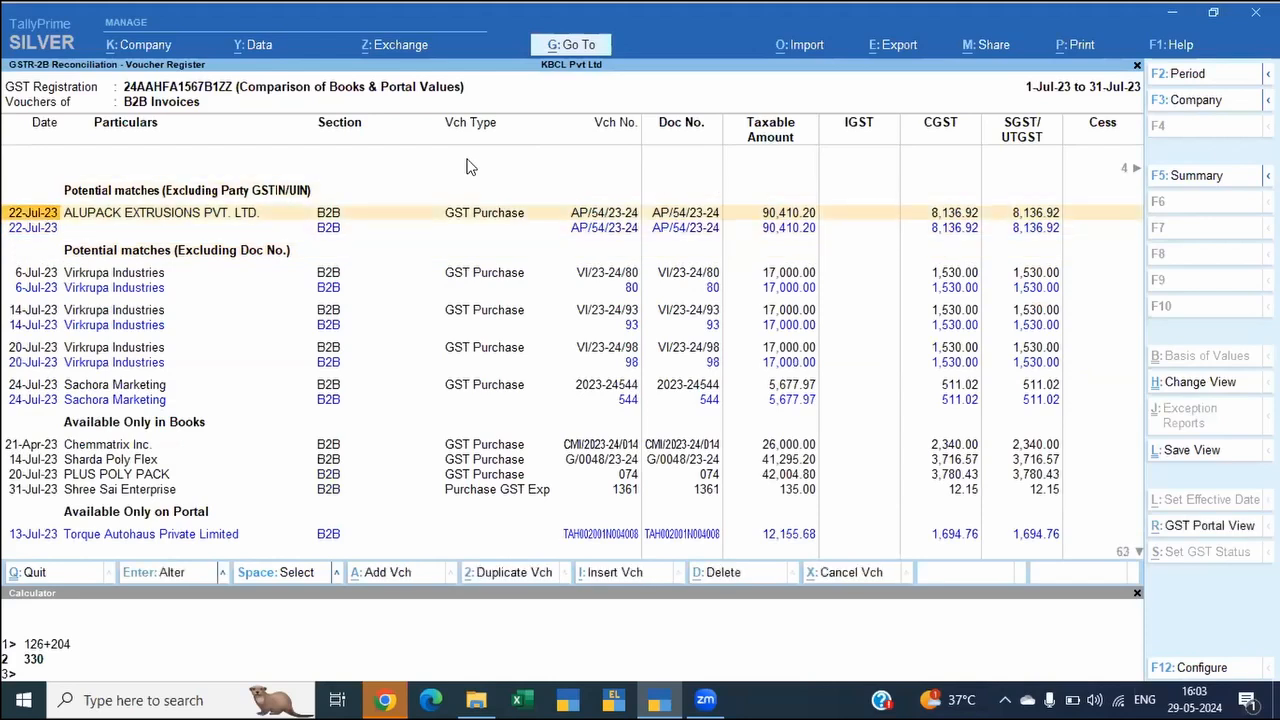
key("space")
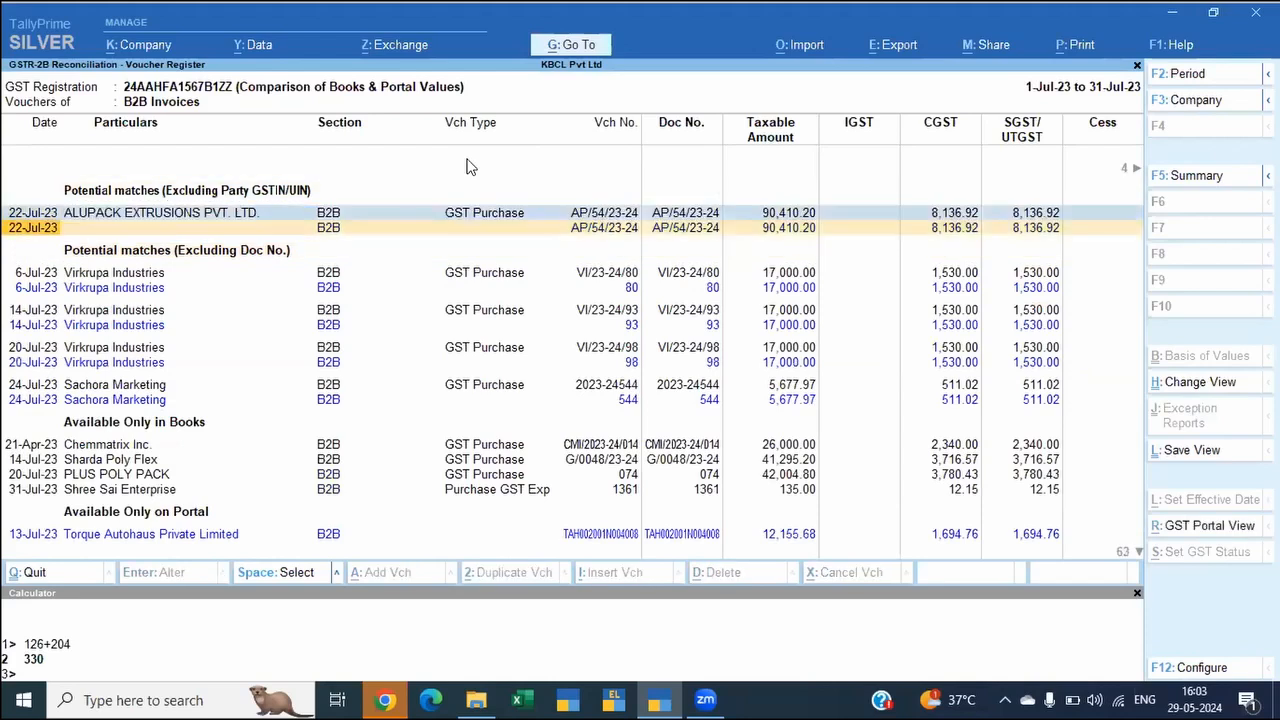
key("Up")
key("space")
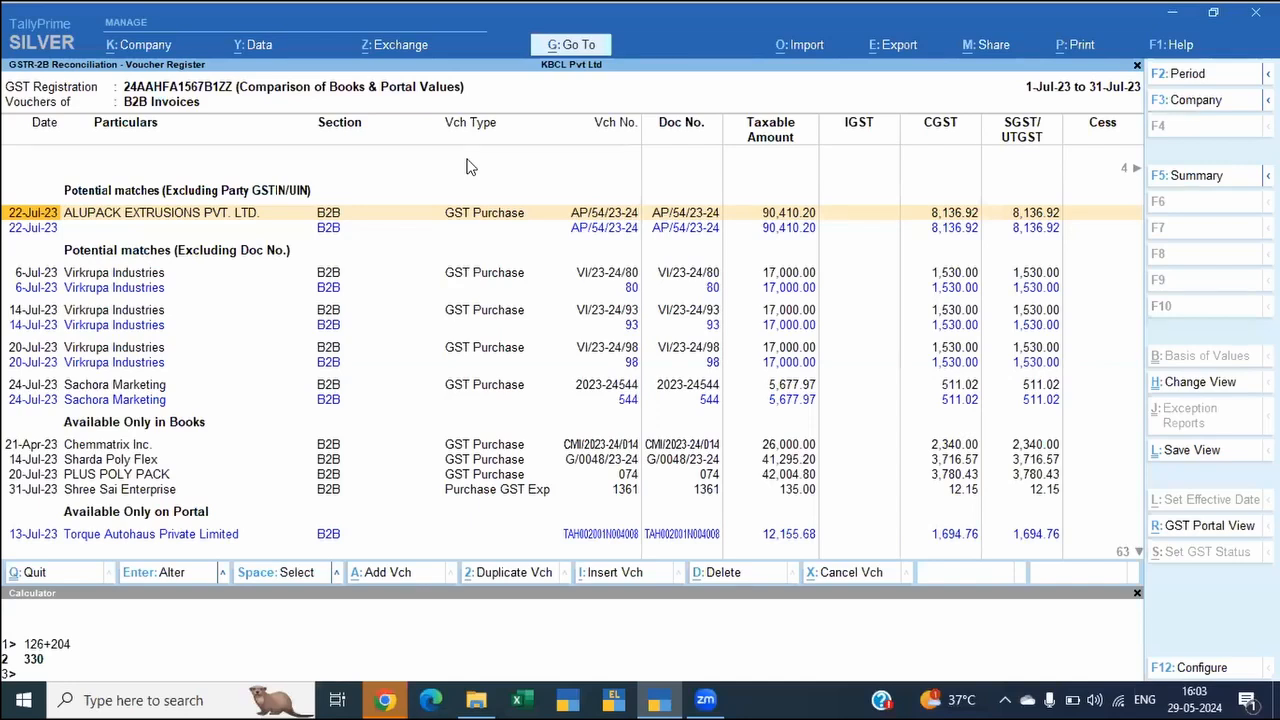
Step: Compare the books and portal entries of the 22-Jul-23 ALUPACK EXTRUSIONS potential match across party, document number, tax, invoice amount and ITC columns
key("Right")
key("Right")
key("Right")
key("Right")
key("Right")
key("Right")
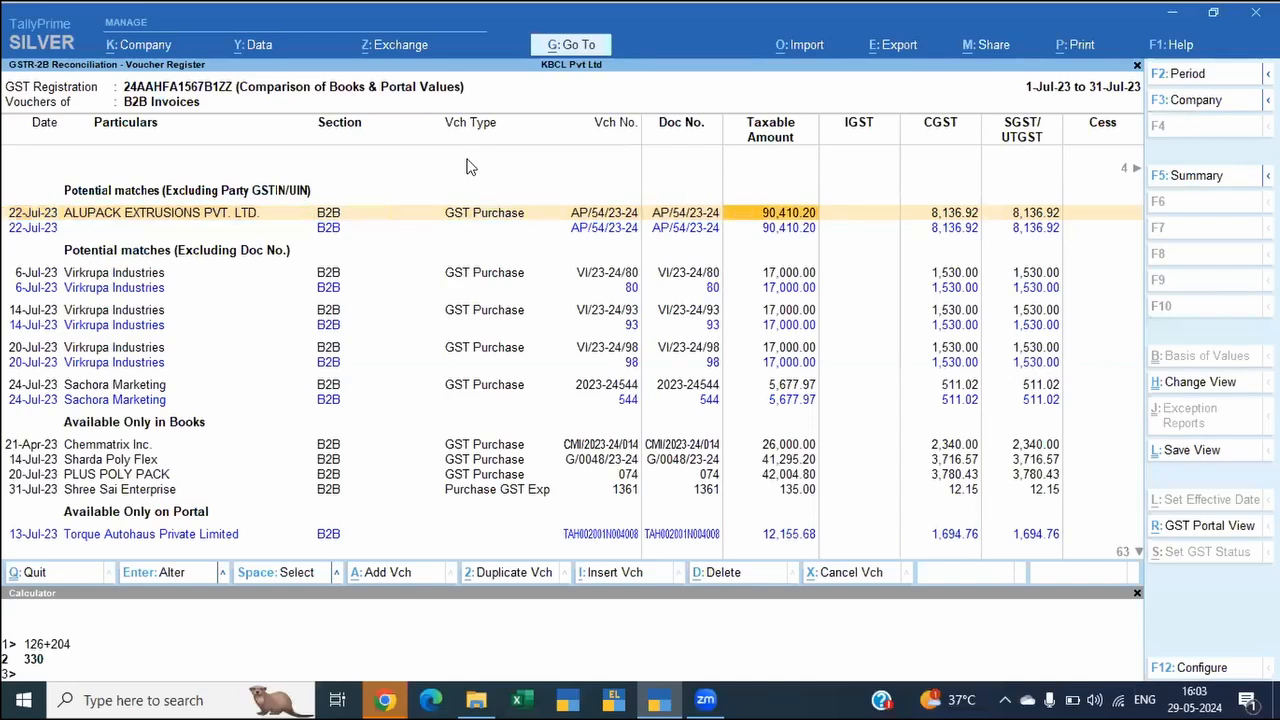
key("Right")
key("Right")
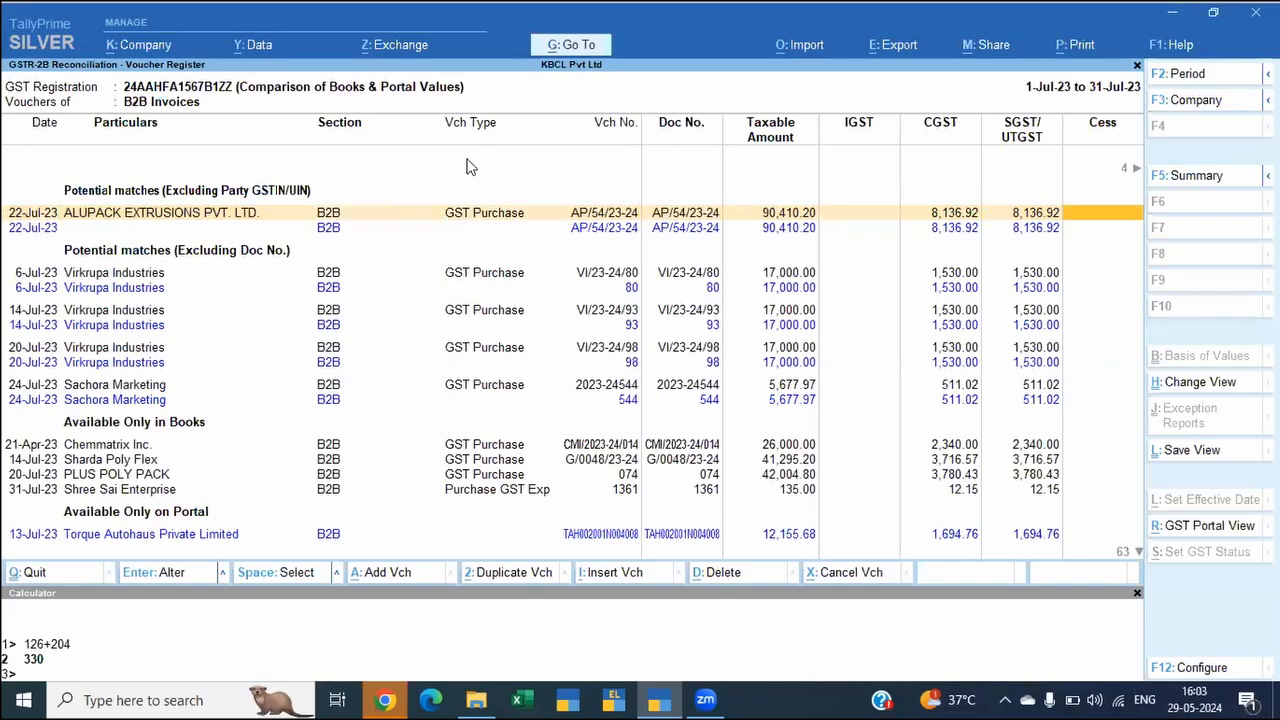
key("Right")
key("Left")
key("Left")
key("Left")
key("Left")
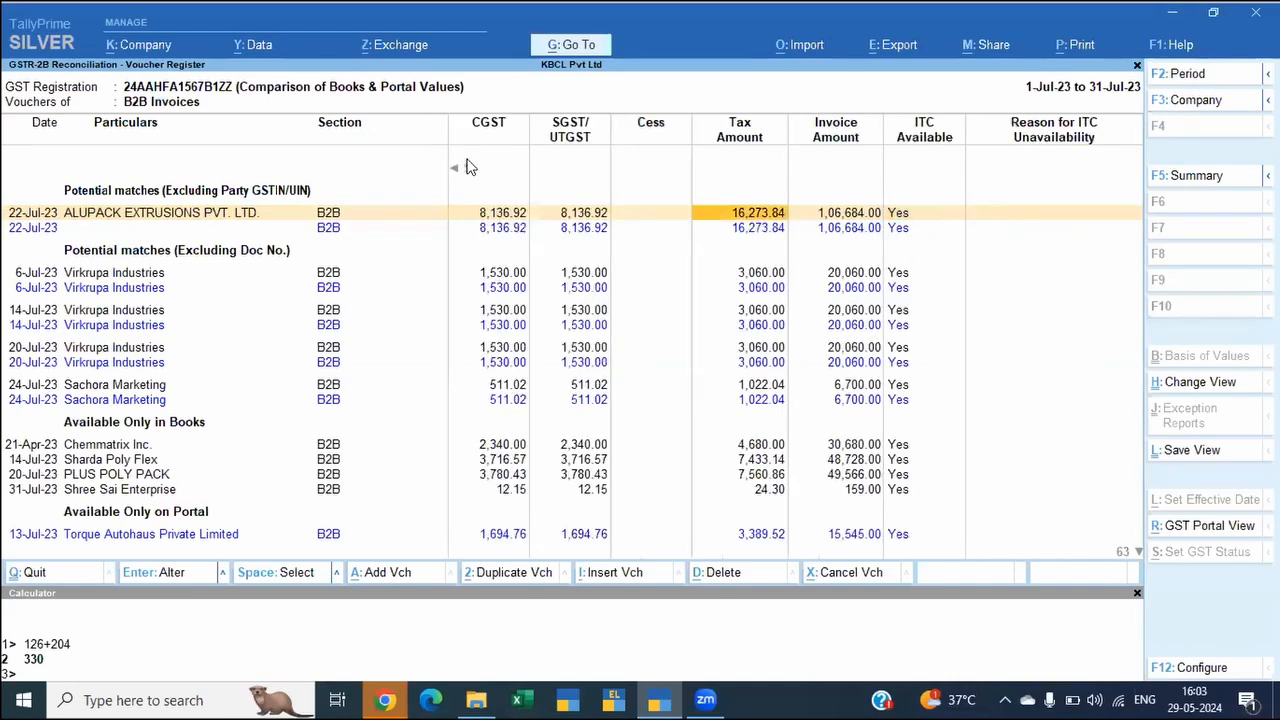
key("Left")
key("Left")
key("Left")
key("Left")
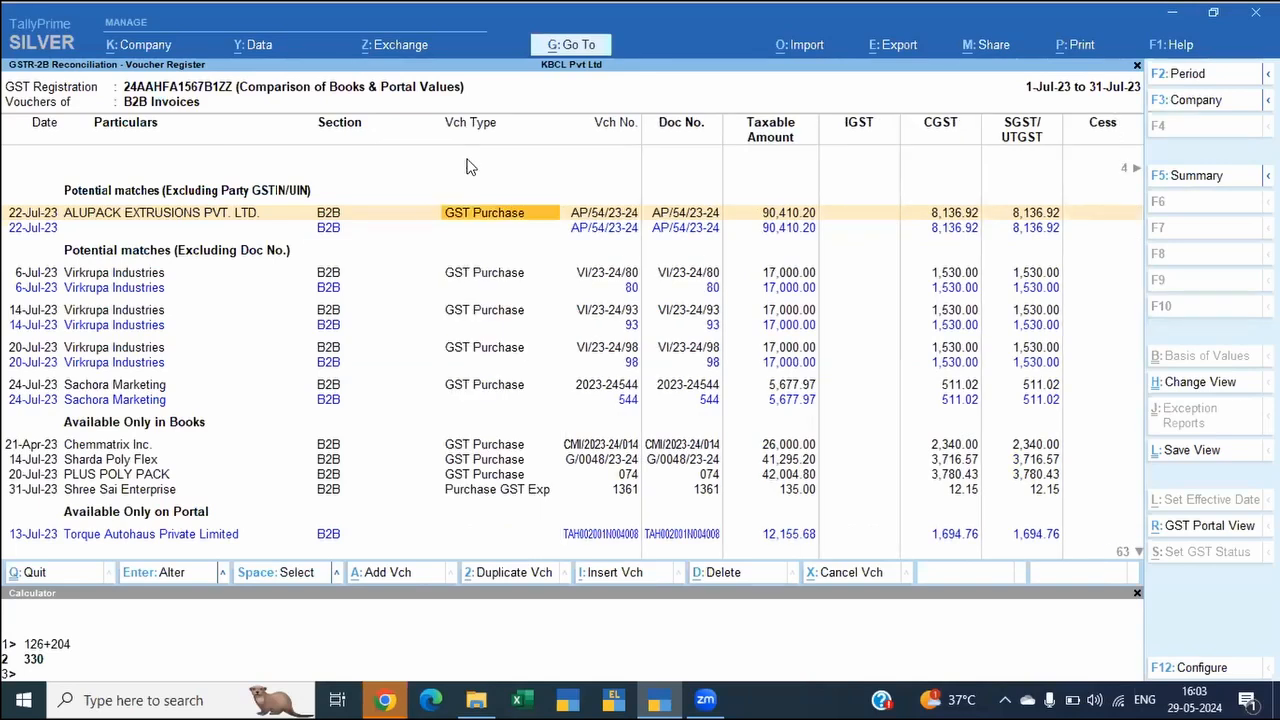
key("Left")
key("Left")
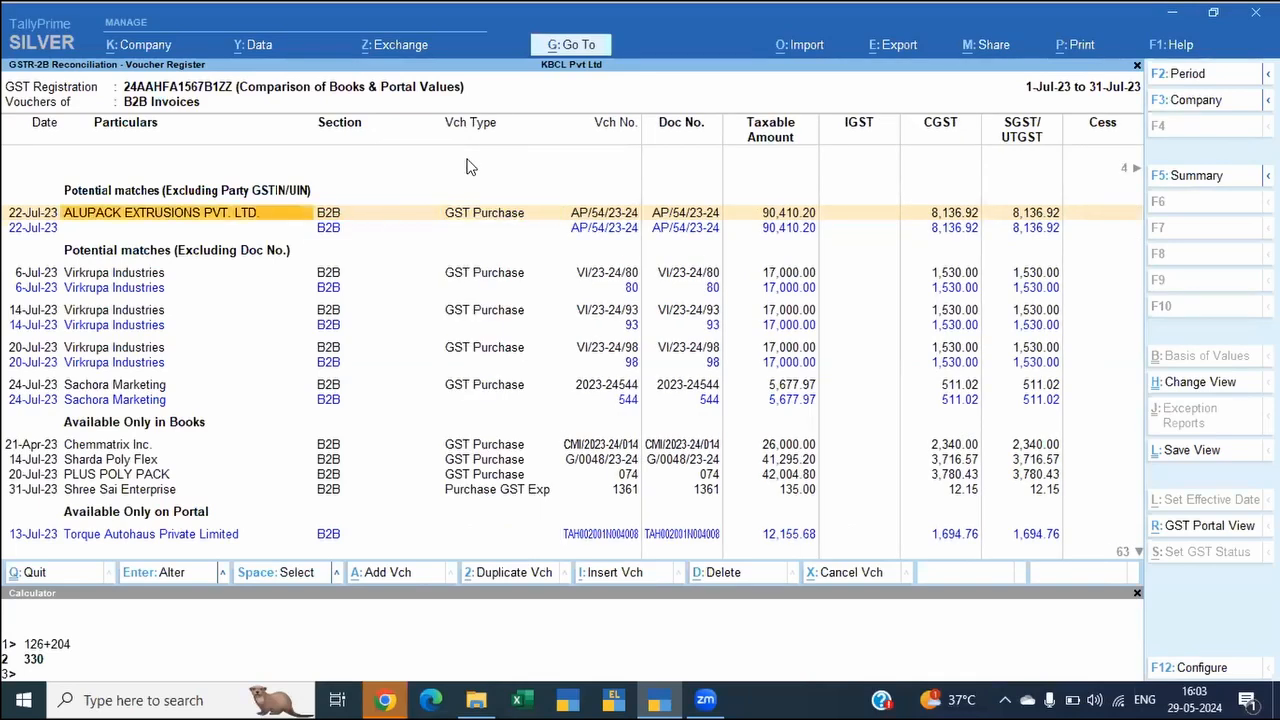
key("Down")
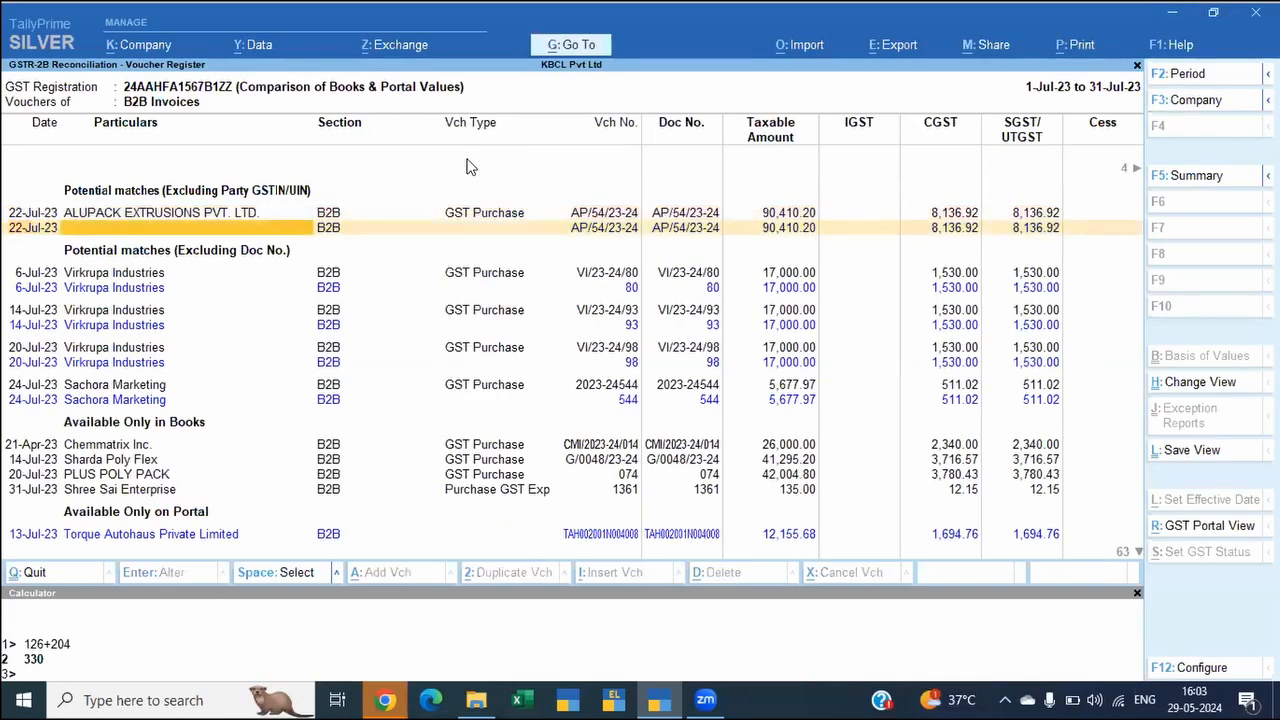
key("Up")
key("Up")
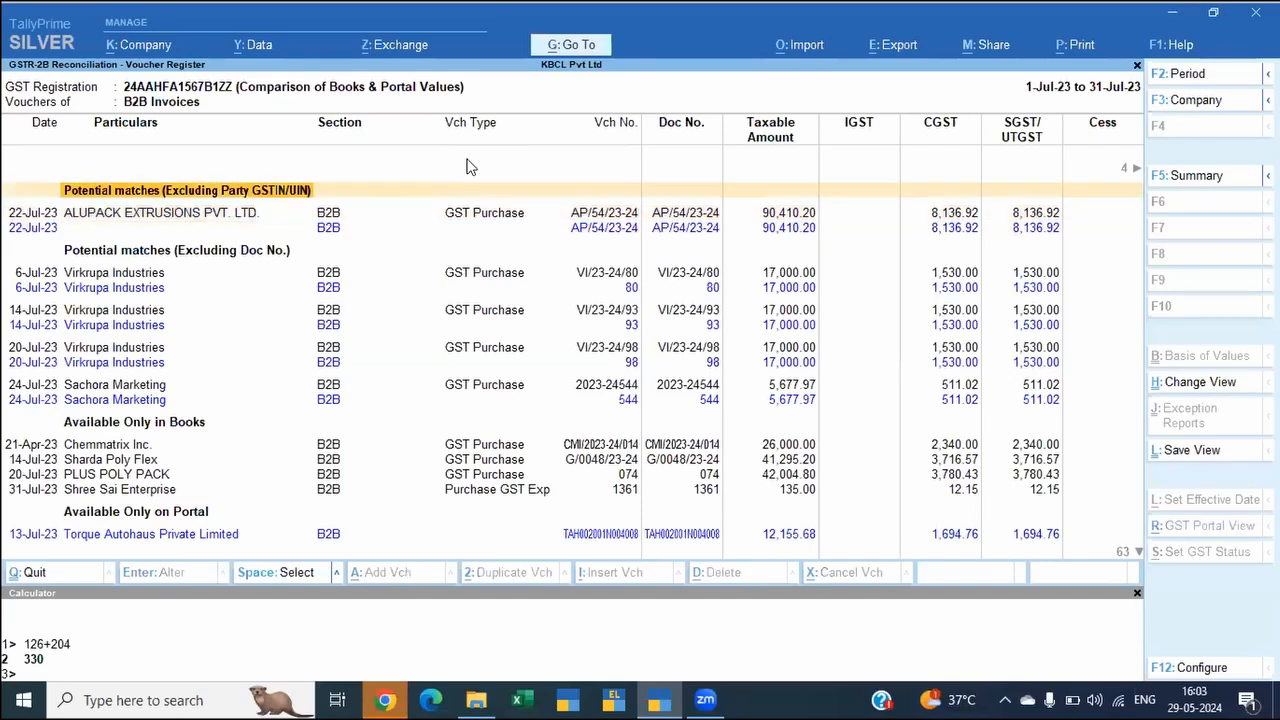
Step: Check the supplier invoice number and date in the 22-Jul-23 ALUPACK EXTRUSIONS purchase voucher, leaving the voucher unchanged
key("Down")
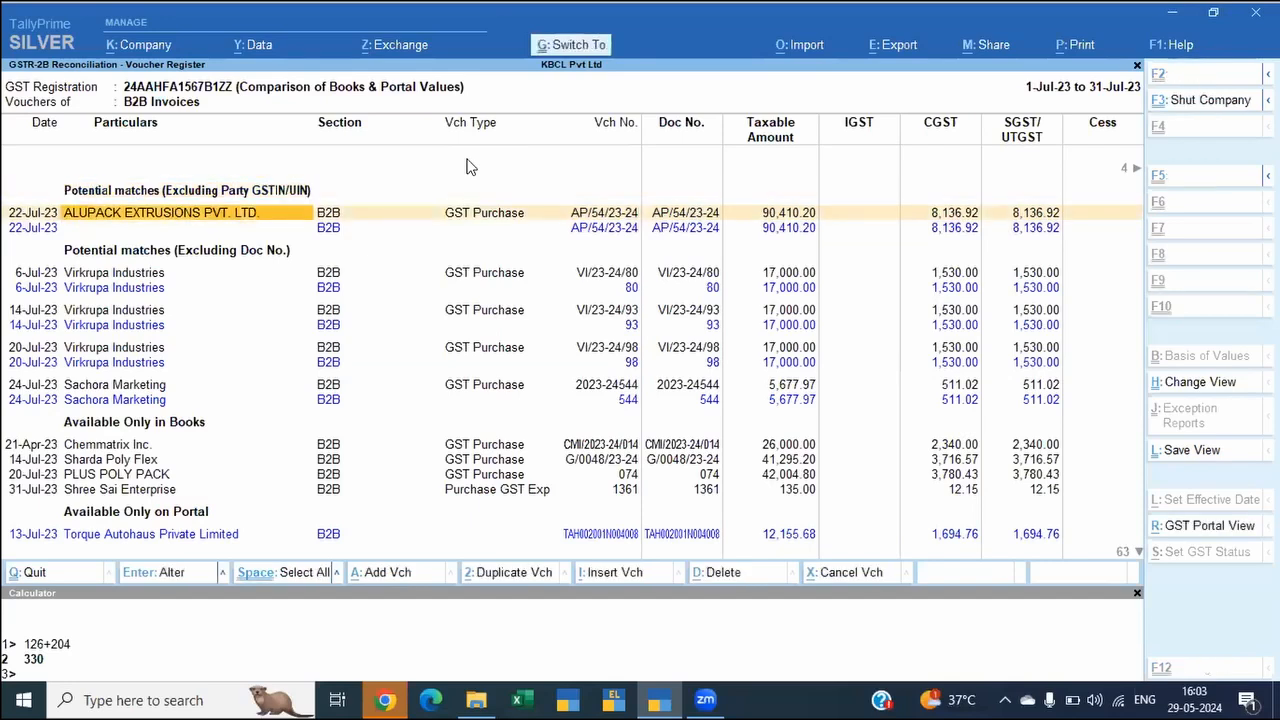
key("Return")
key("Return")
key("Return")
key("Return")
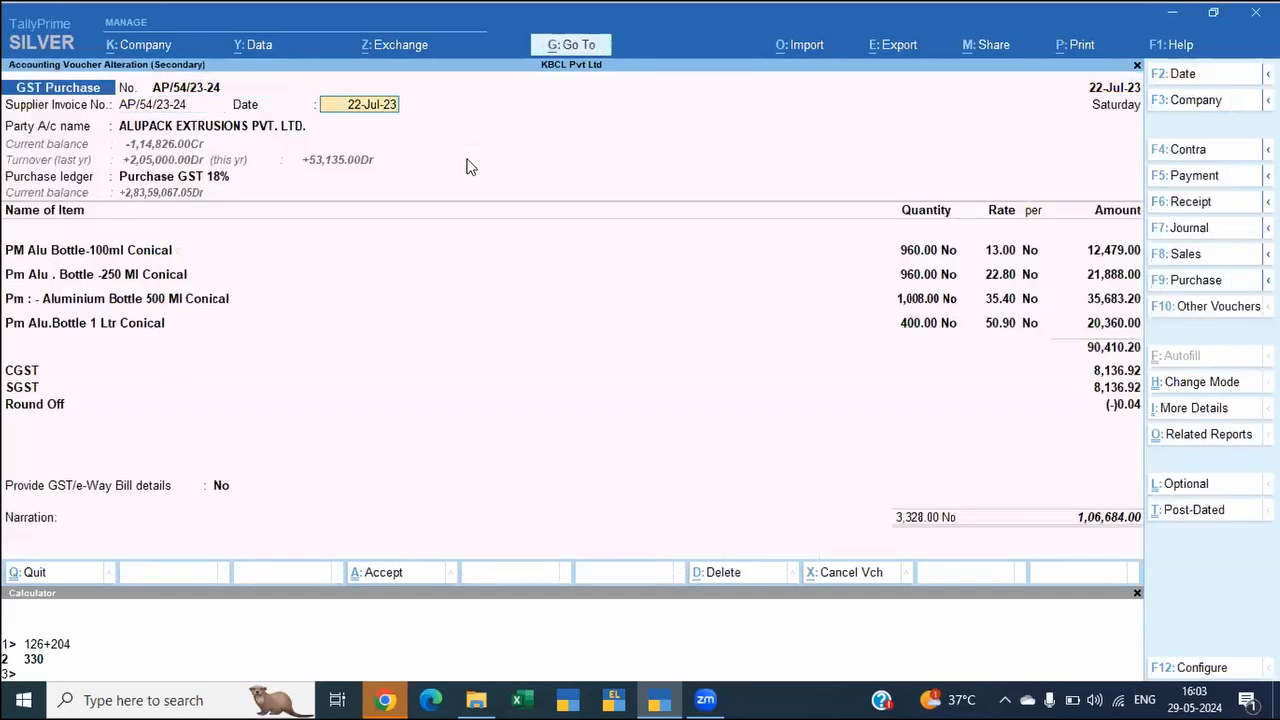
key("Escape")
key("y")
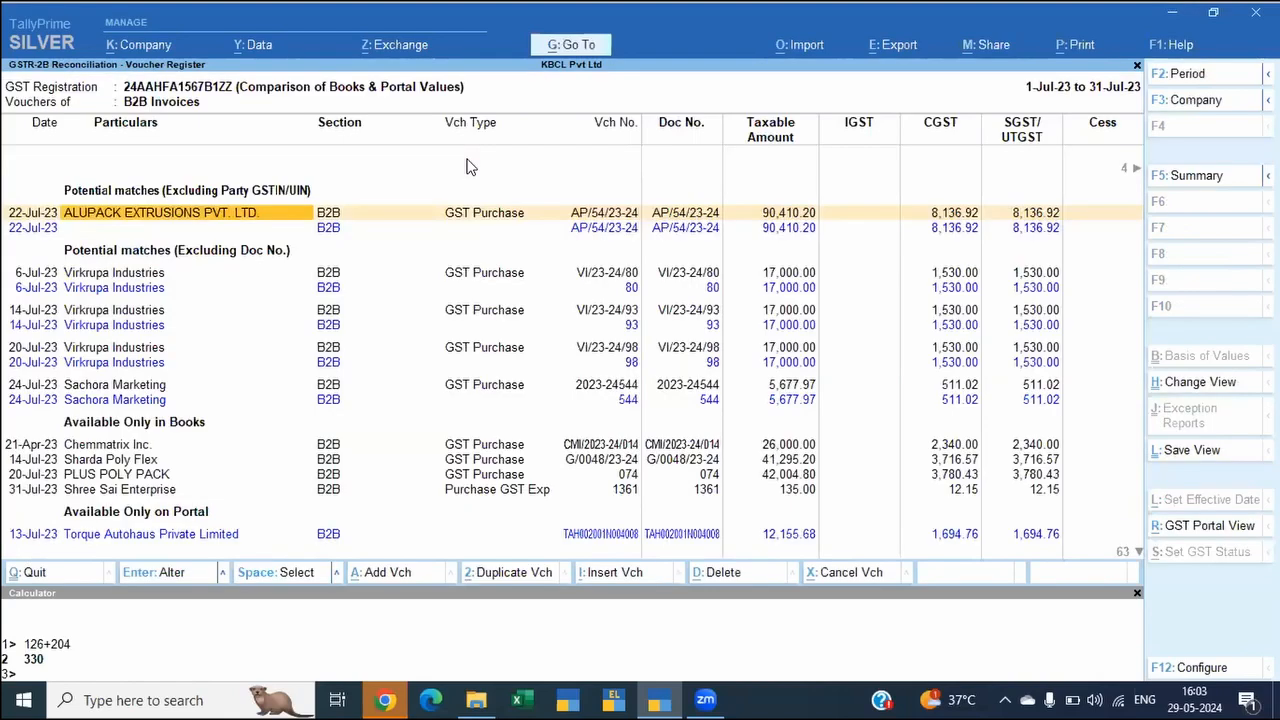
Step: View the GST portal version of the ALUPACK EXTRUSIONS invoice and reopen its books voucher for comparison without altering it
key("ctrl+r")
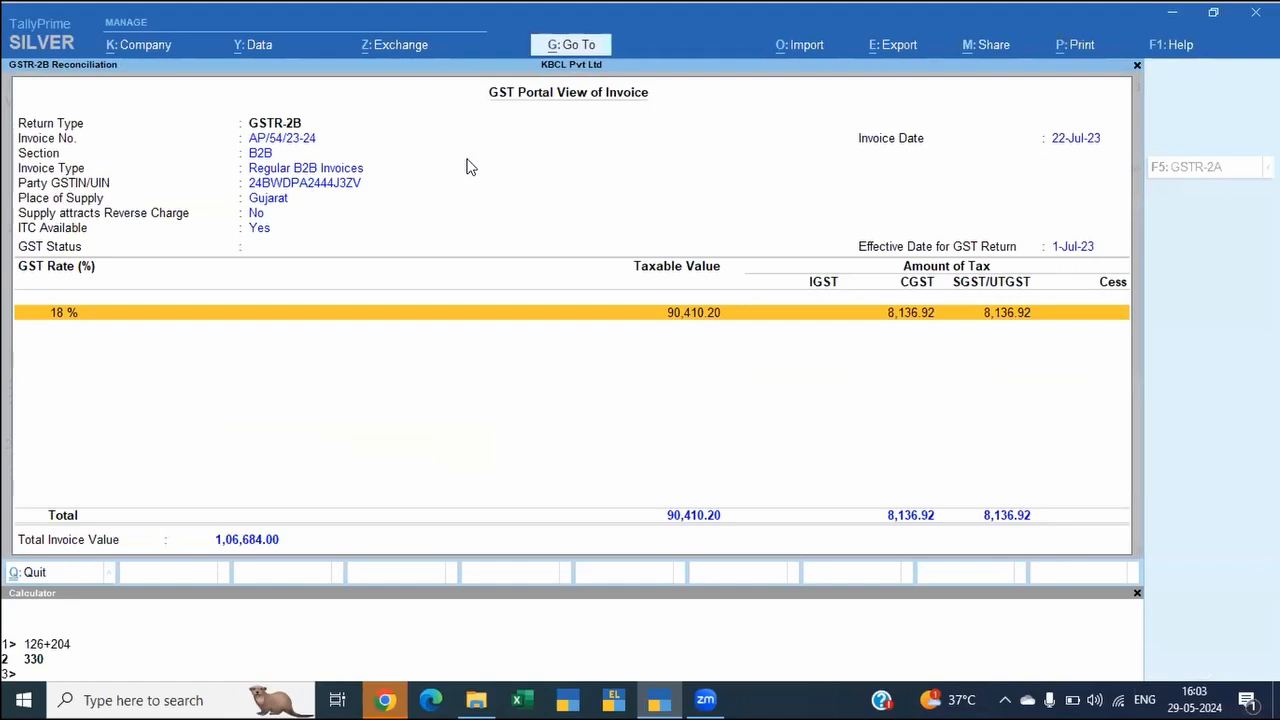
key("Escape")
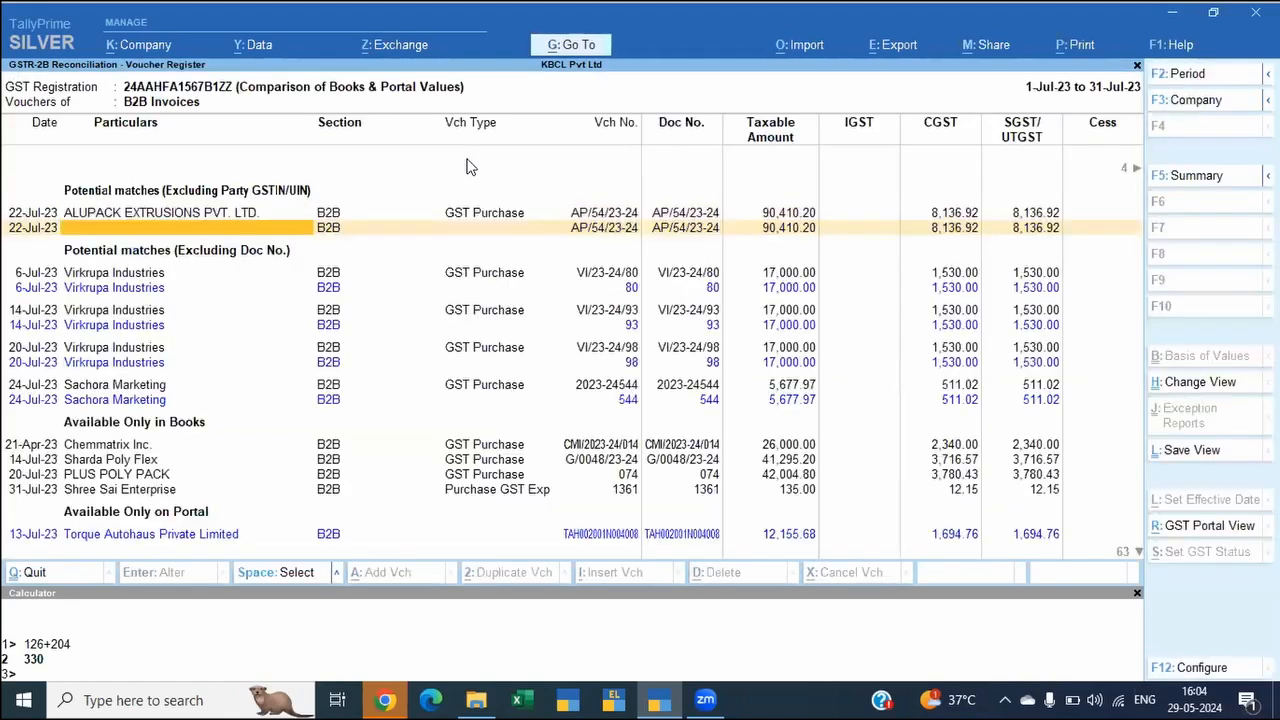
key("Return")
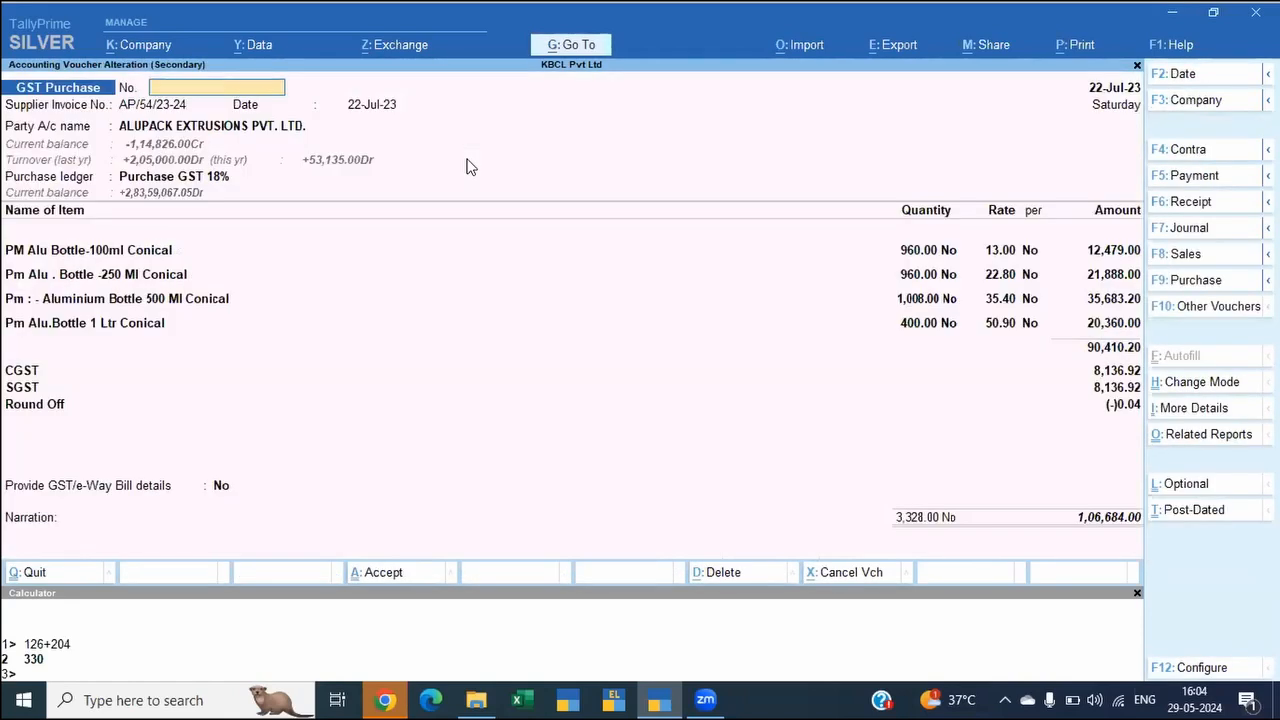
key("Escape")
key("y")
Step: Look through the books-only, portal-only, mismatched and reconciled groups of the July B2B register, and return to the reconciliation overview
key("Down")
key("Down")
key("Down")
key("Down")
key("Down")
key("Down")
key("Down")
key("Down")
key("Down")
key("Down")
key("Down")
key("Down")
key("Down")
key("Down")
key("Down")
key("Down")
key("Down")
key("Down")
key("Down")
key("Down")
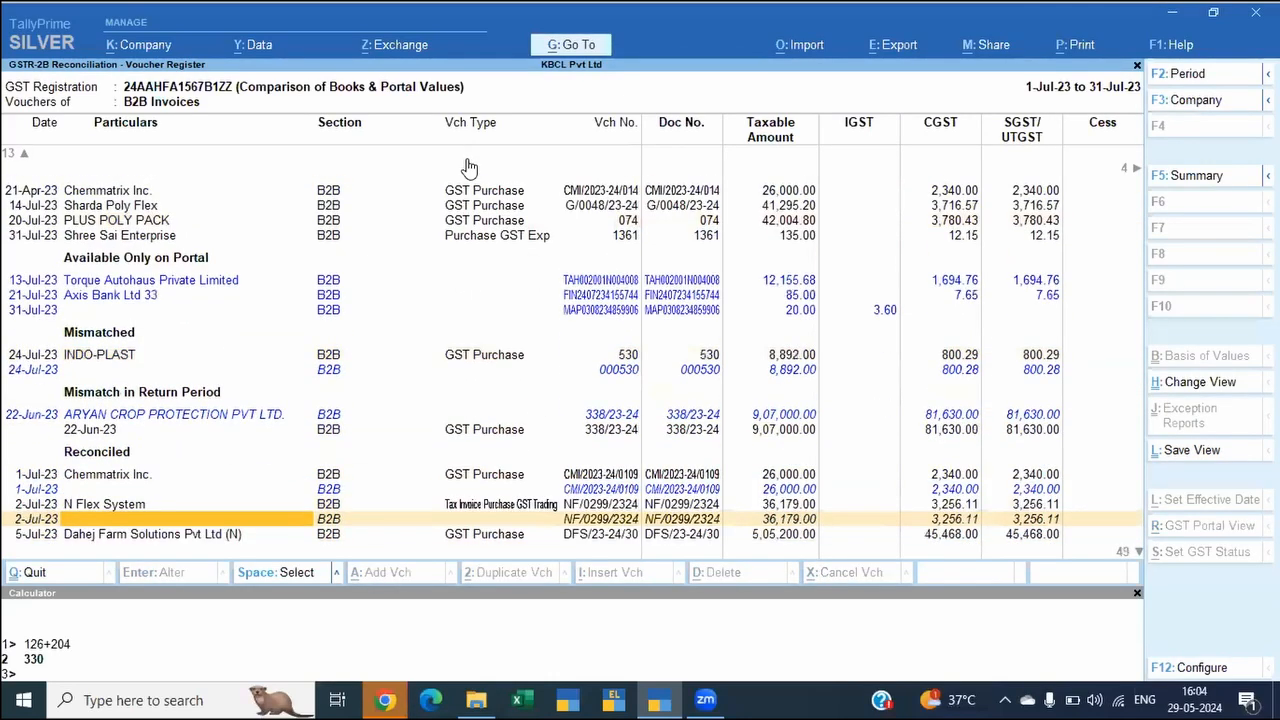
key("Down")
key("Down")
key("Down")
key("Down")
key("Down")
key("Down")
key("Down")
key("Down")
key("Down")
key("Down")
key("Down")
key("Down")
key("Down")
key("Down")
key("Escape")
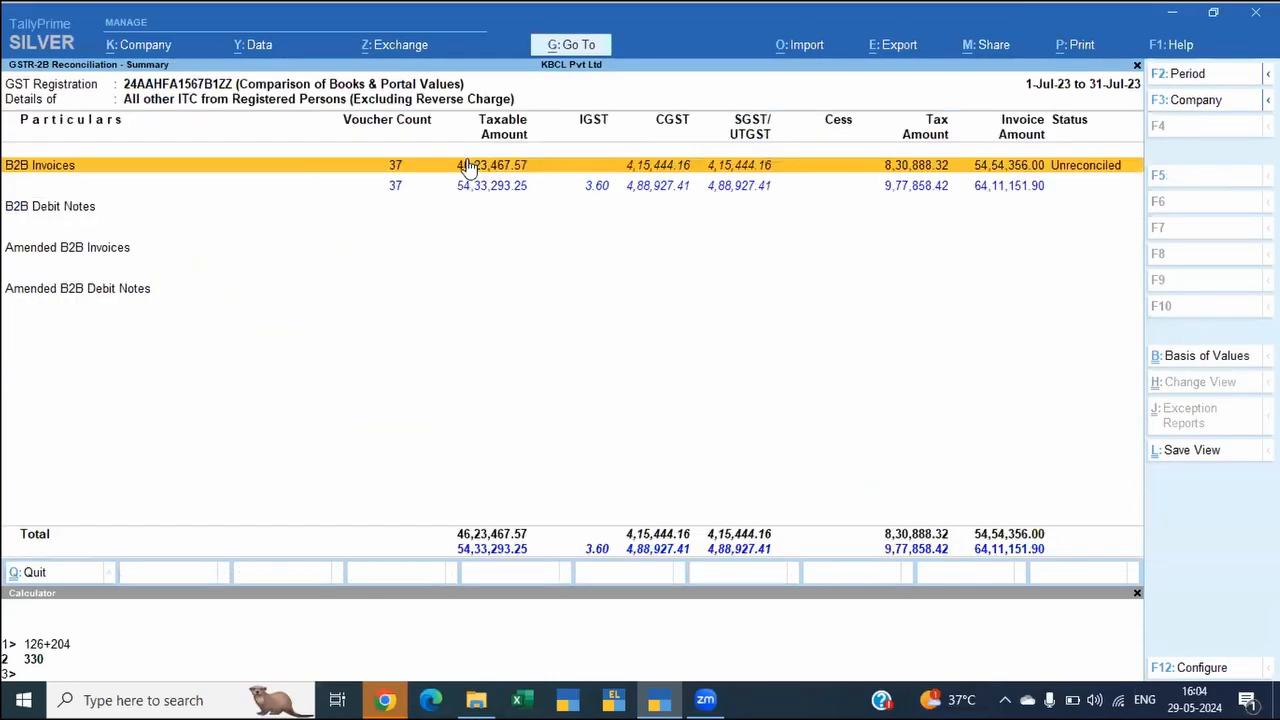
key("Escape")
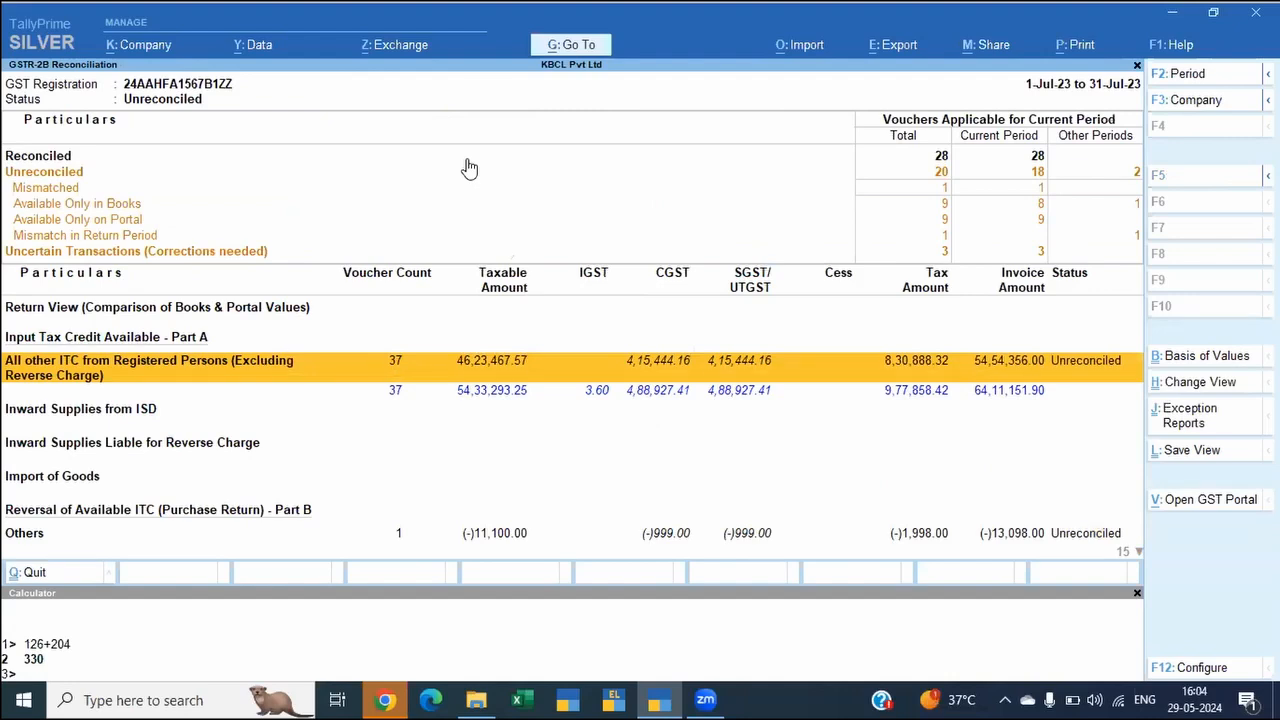
Step: Drill down through the party-wise July B2B invoices of all other ITC to the Sharda Poly Flex voucher
key("Return")
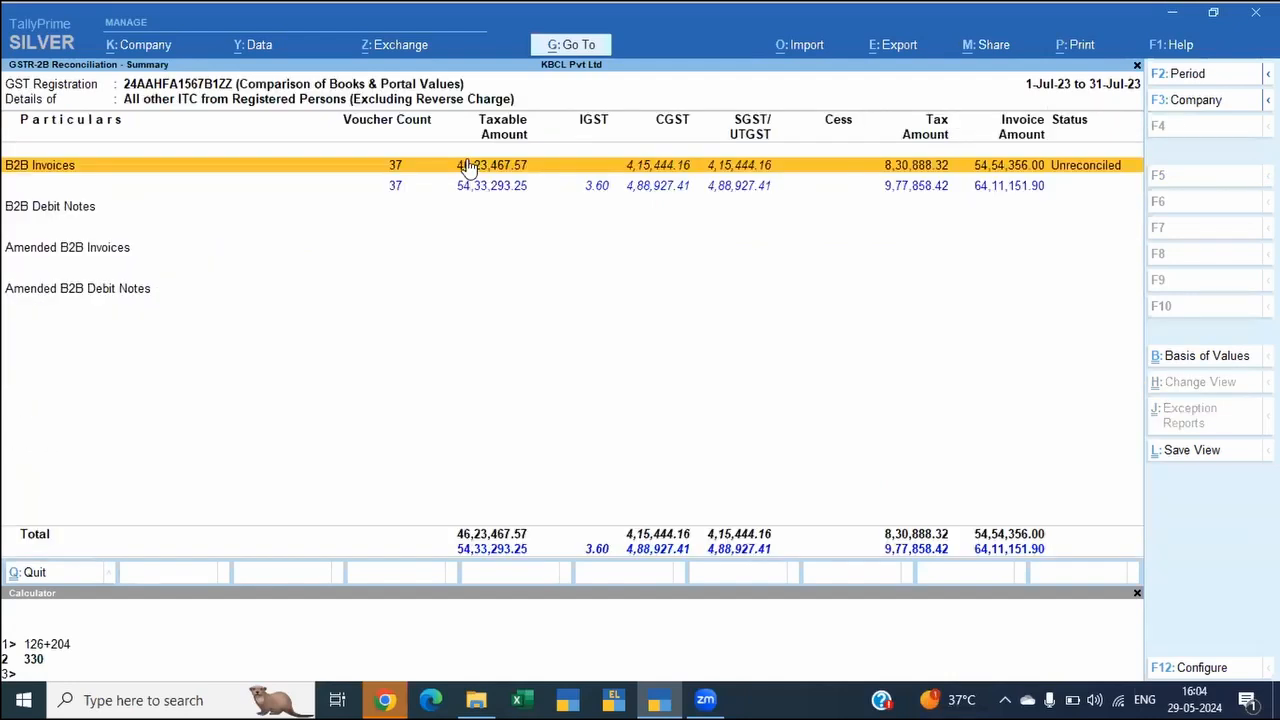
key("Return")
key("Down")
key("Down")
key("Down")
key("Down")
key("Up")
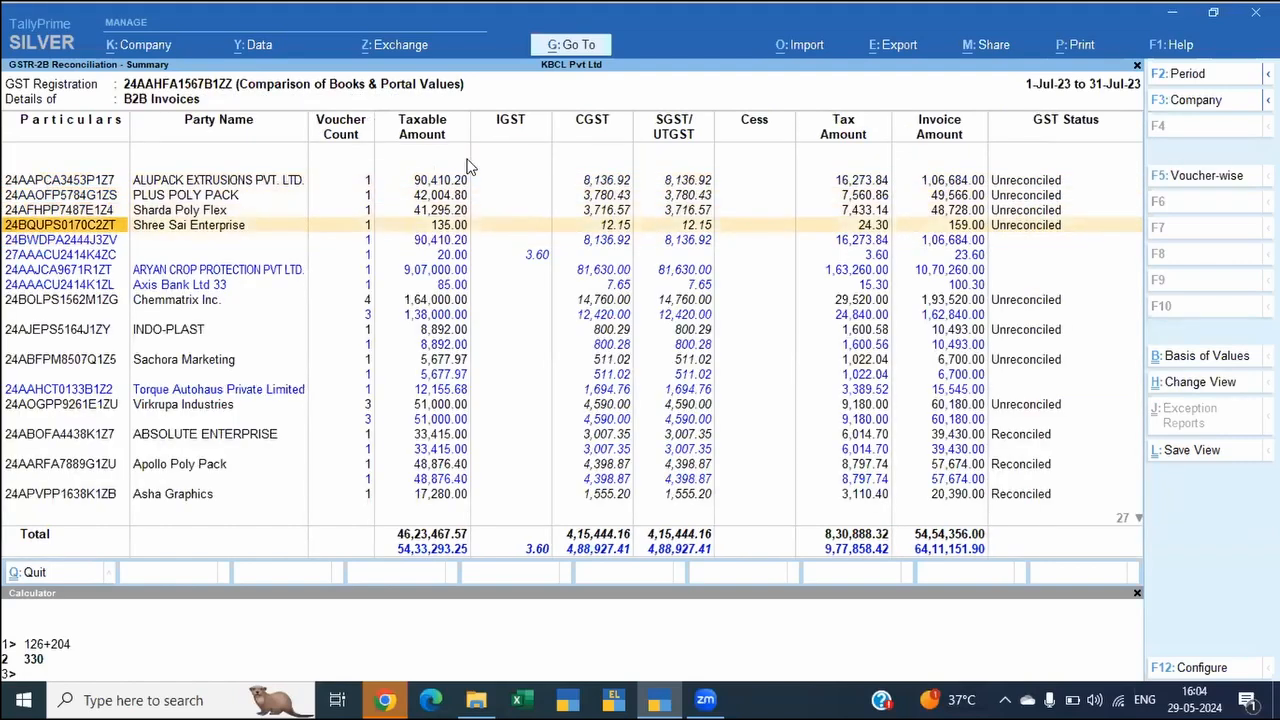
key("space")
key("space")
key("Up")
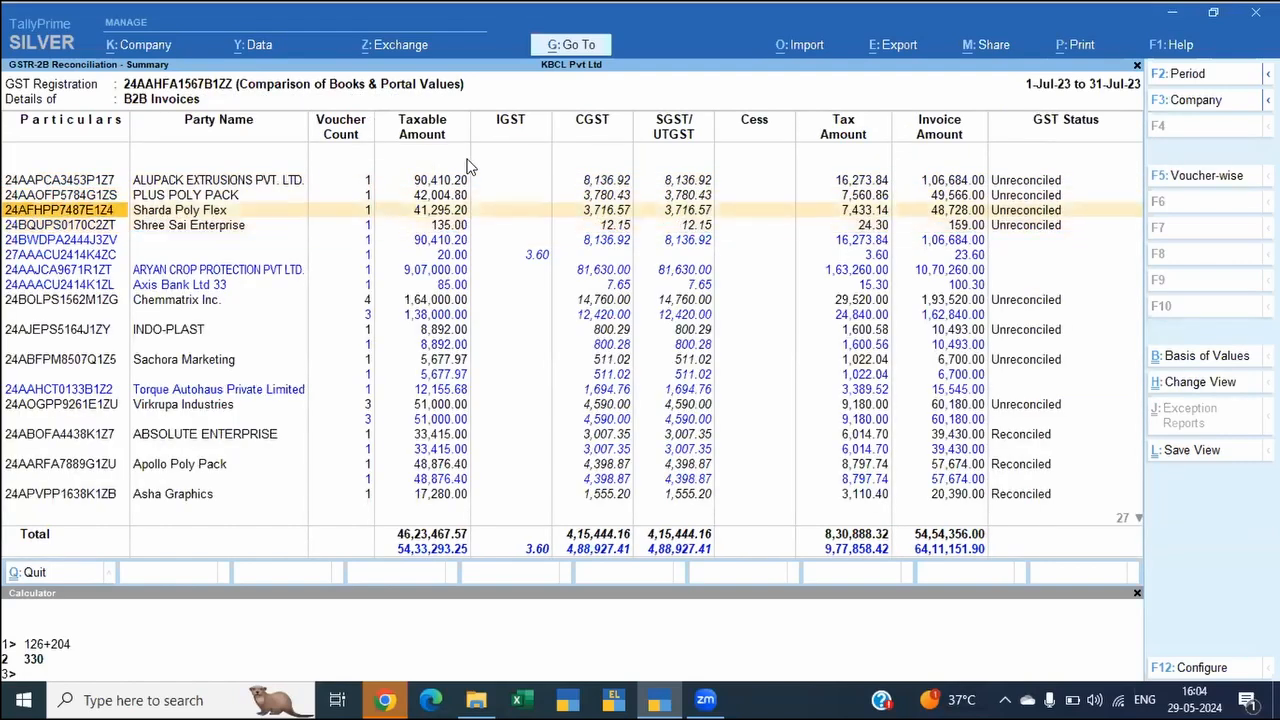
key("Return")
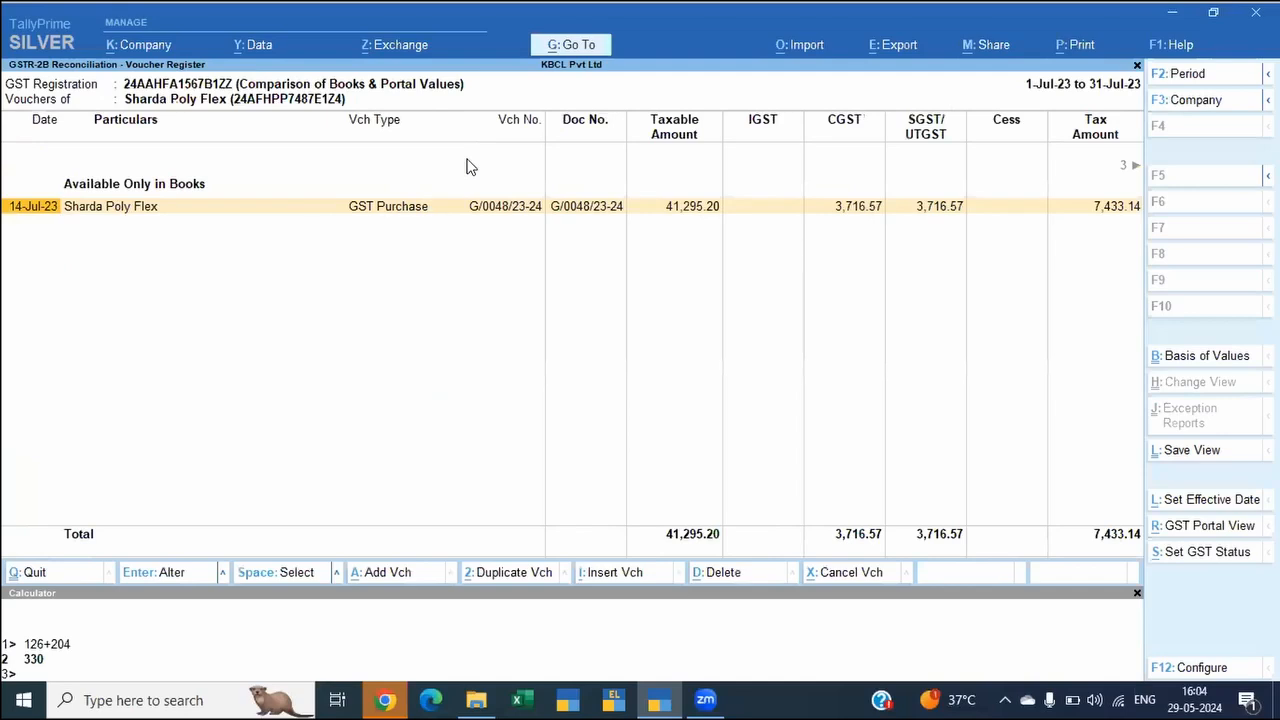
Step: Set the GST return effective date of the 14-Jul-23 Sharda Poly Flex voucher to 1/8/23 and return to the reconciliation overview
key("space")
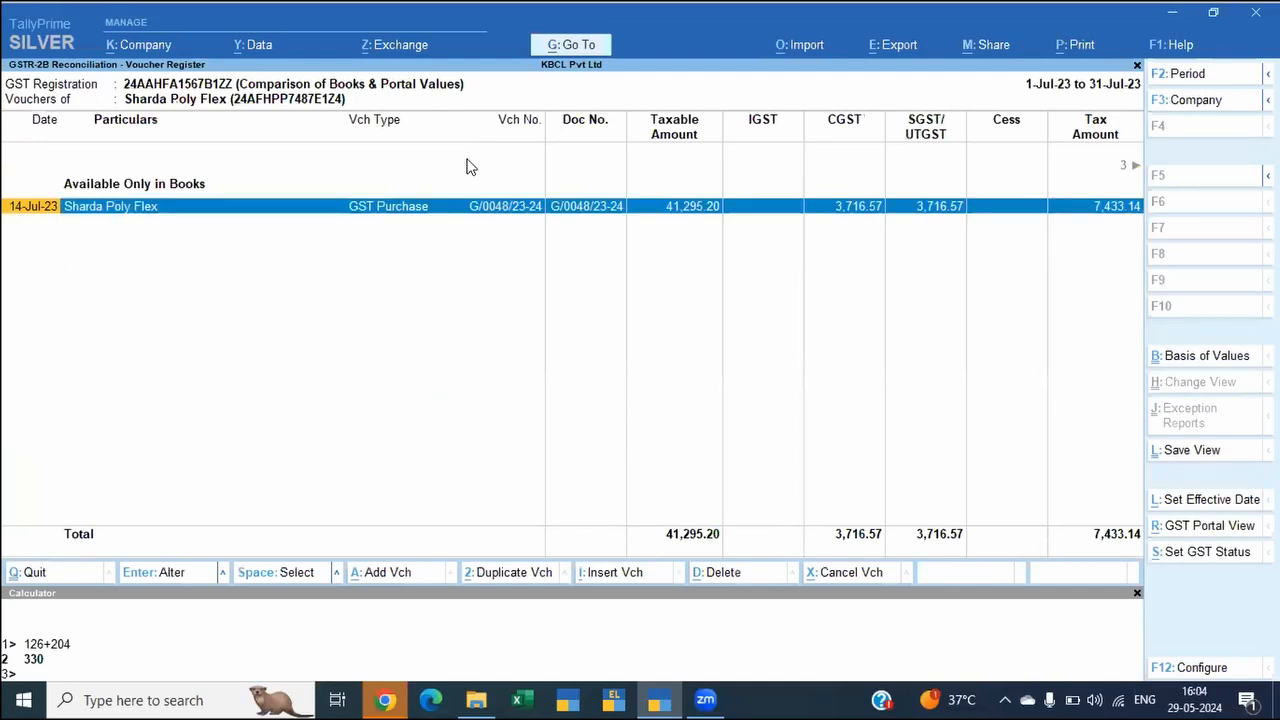
key("alt+l")
type("11/08")
key("BackSpace")
key("BackSpace")
key("BackSpace")
key("BackSpace")
type("/8/2")
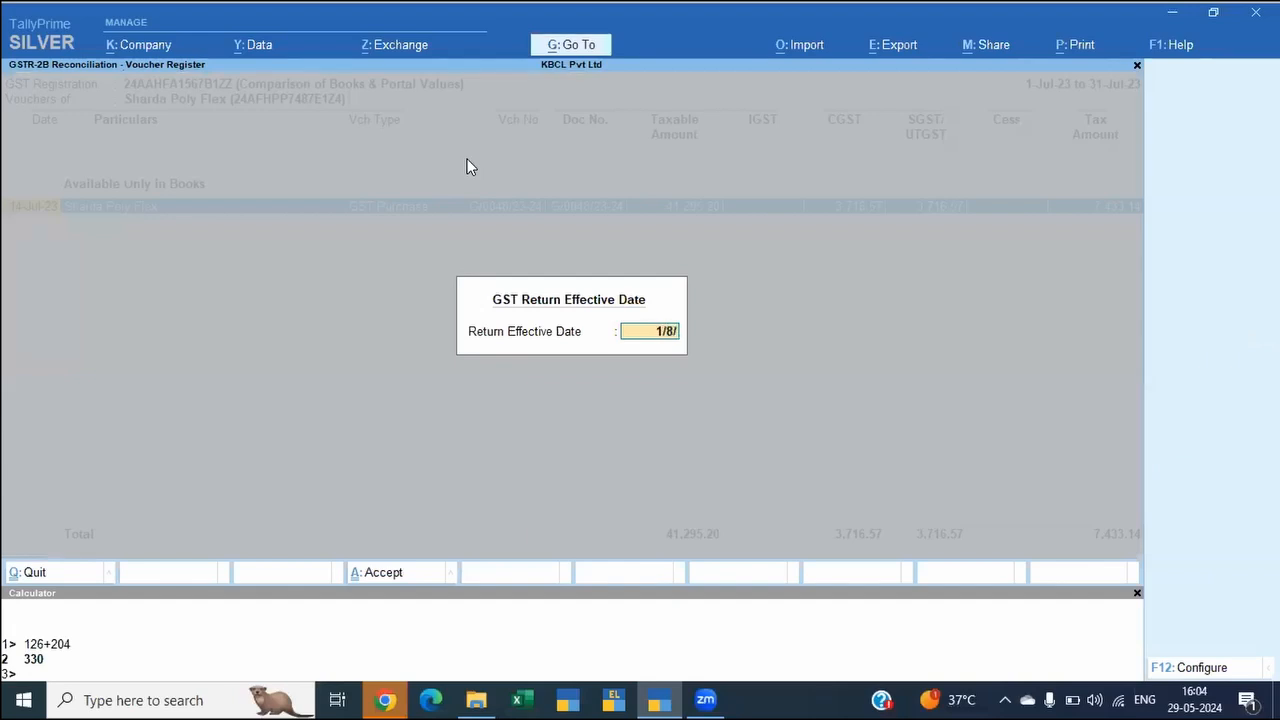
type("3")
key("Return")
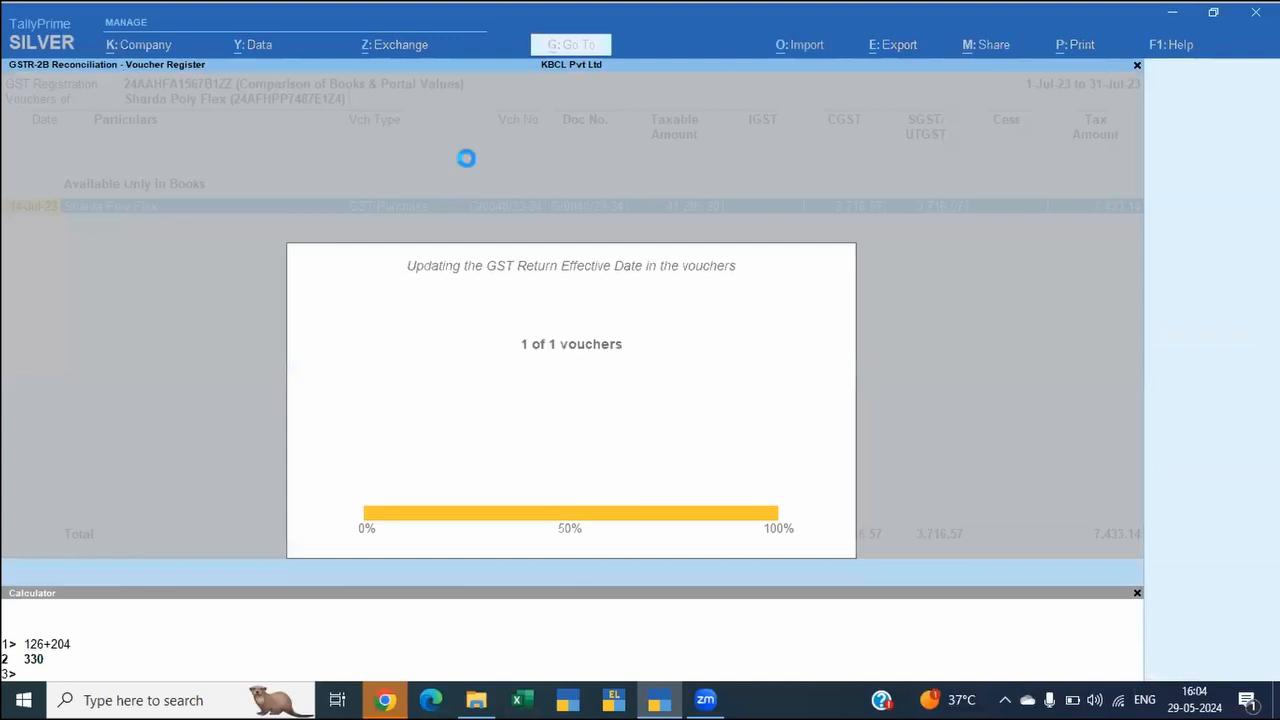
key("Escape")
key("Escape")
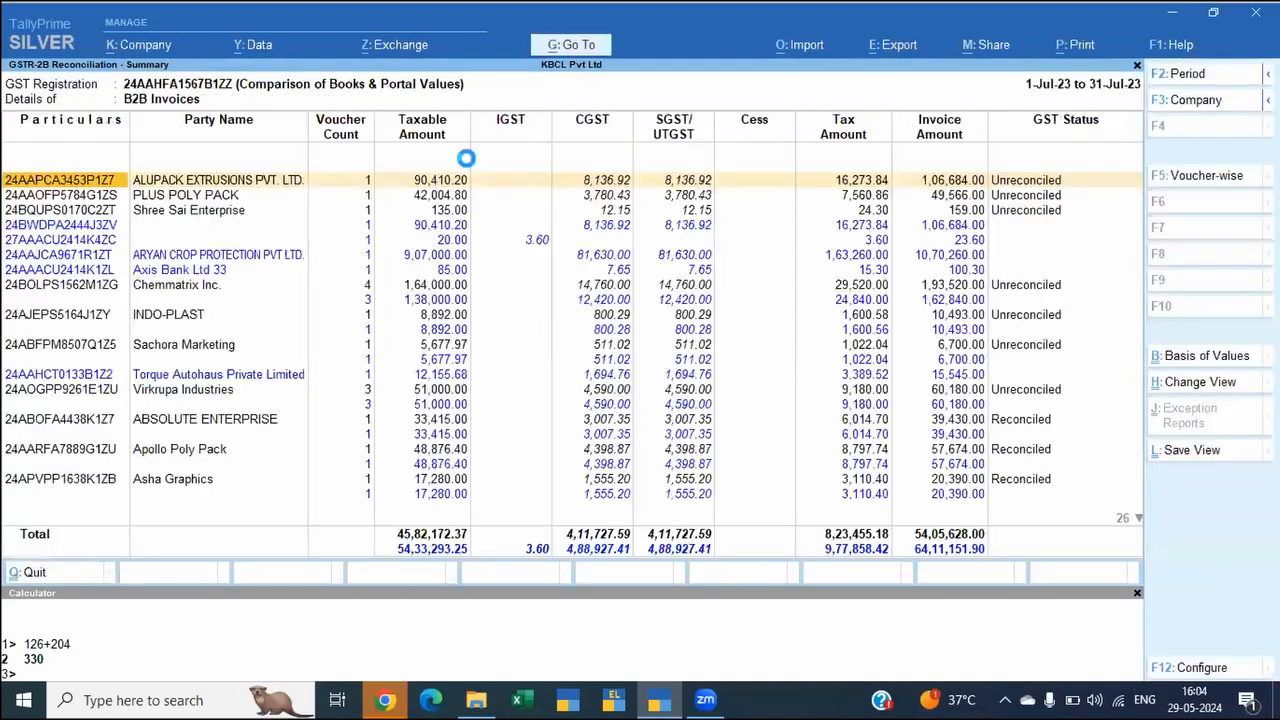
key("Escape")
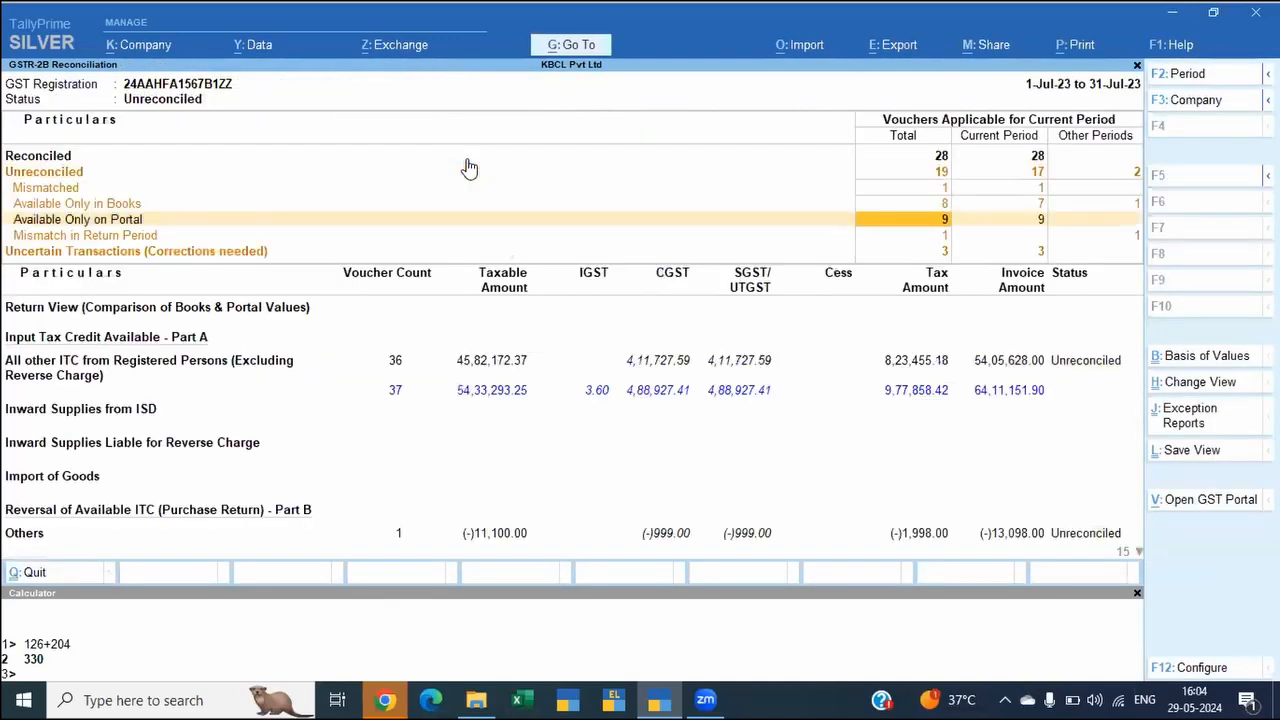
Step: View the July vouchers of other periods that have a mismatch in return period
key("Down")
key("Down")
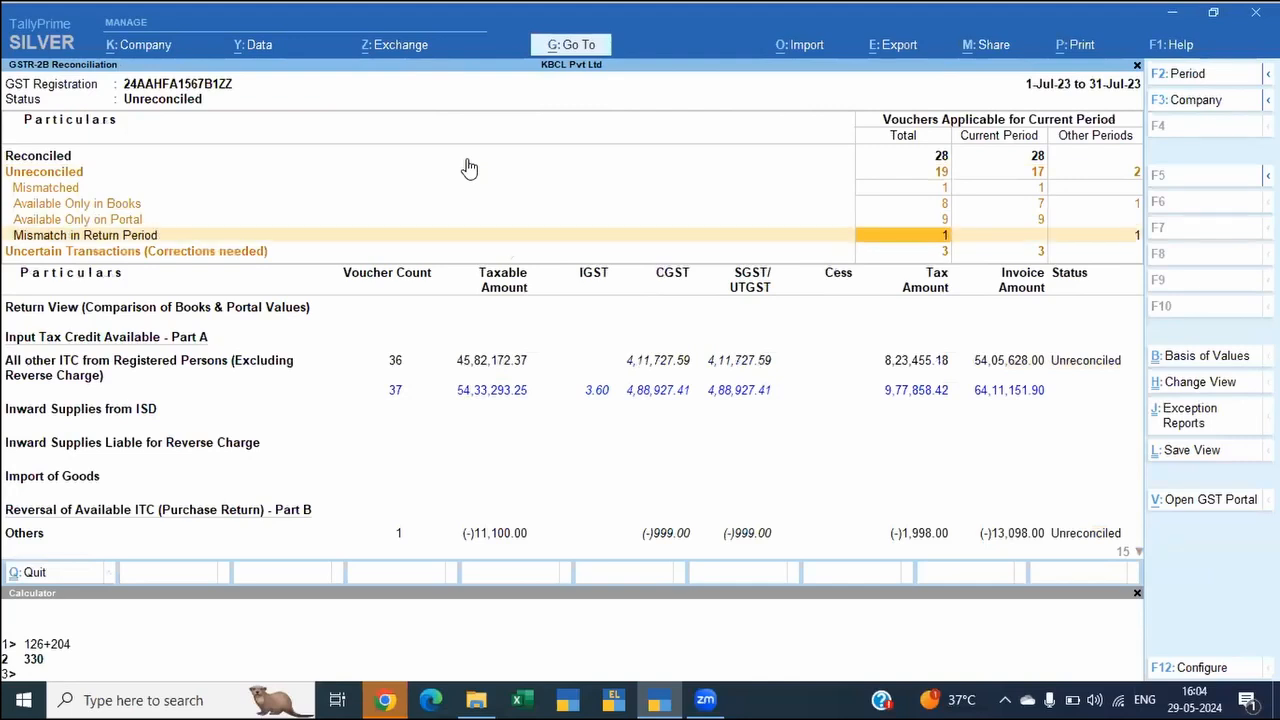
key("Up")
key("Up")
key("Right")
key("Right")
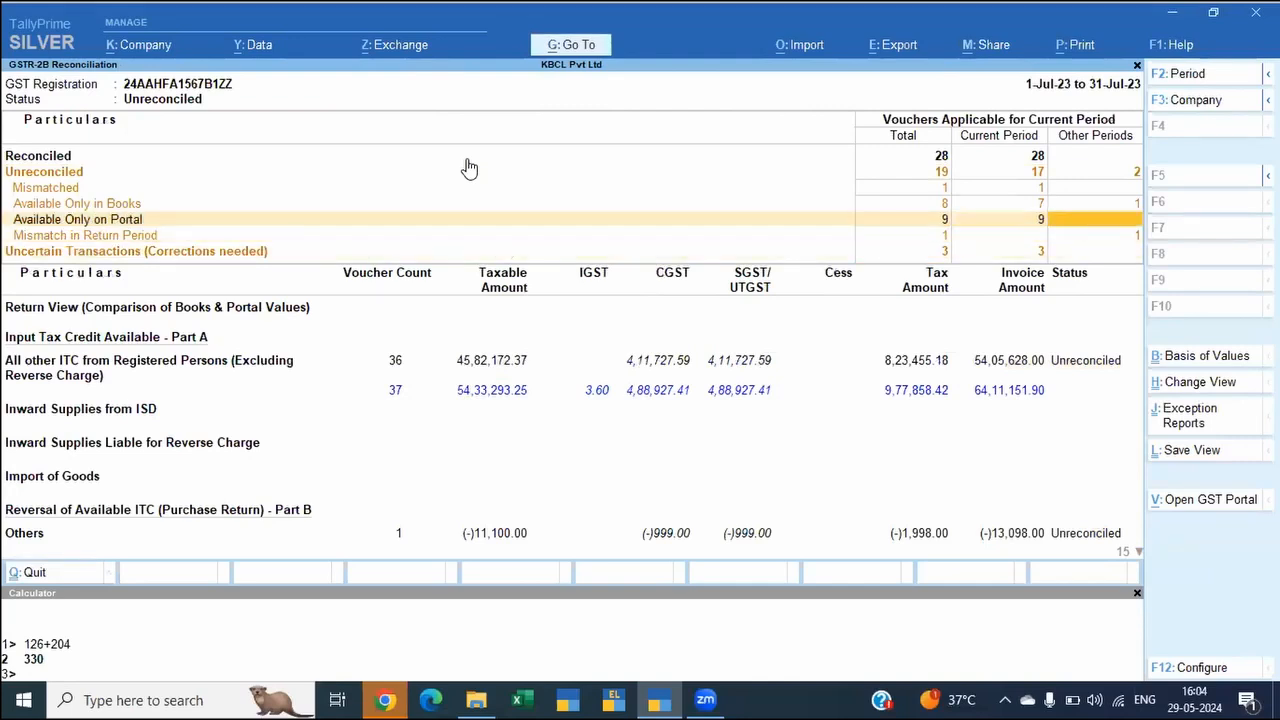
key("Down")
key("Return")
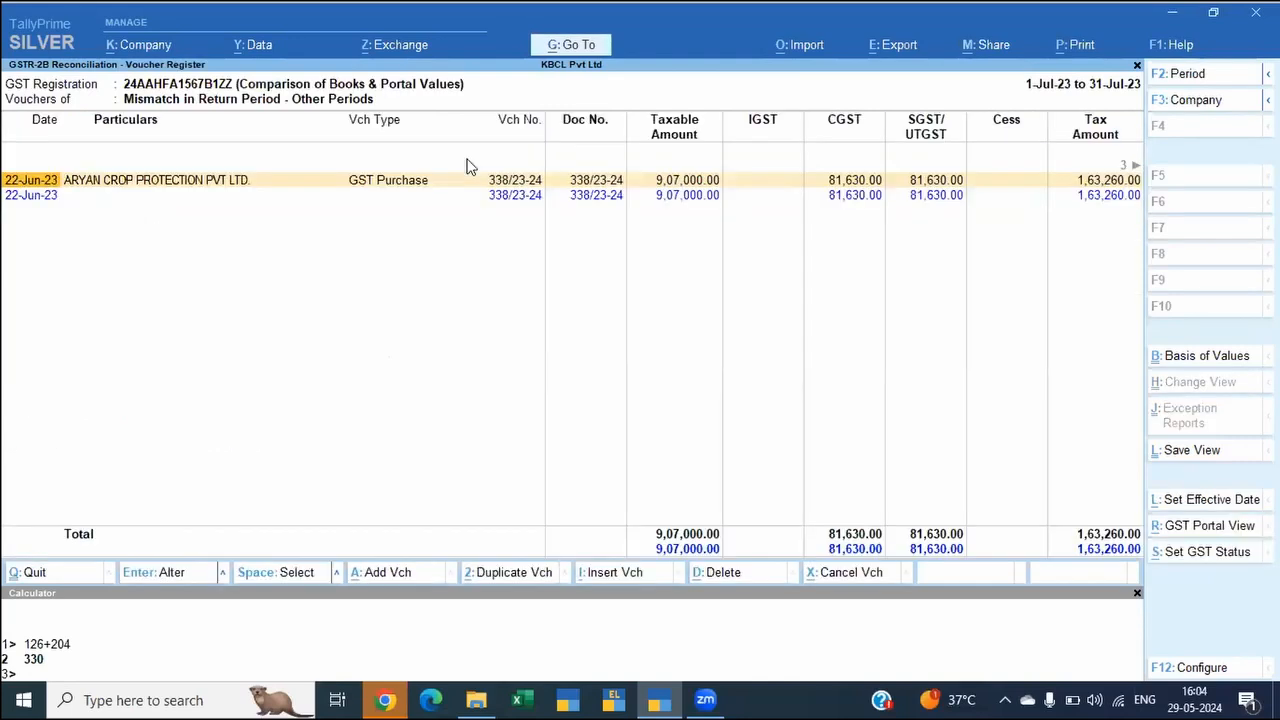
Step: View the other-period vouchers available only in books and return to the unreconciled summary
key("Escape")
key("Up")
key("Up")
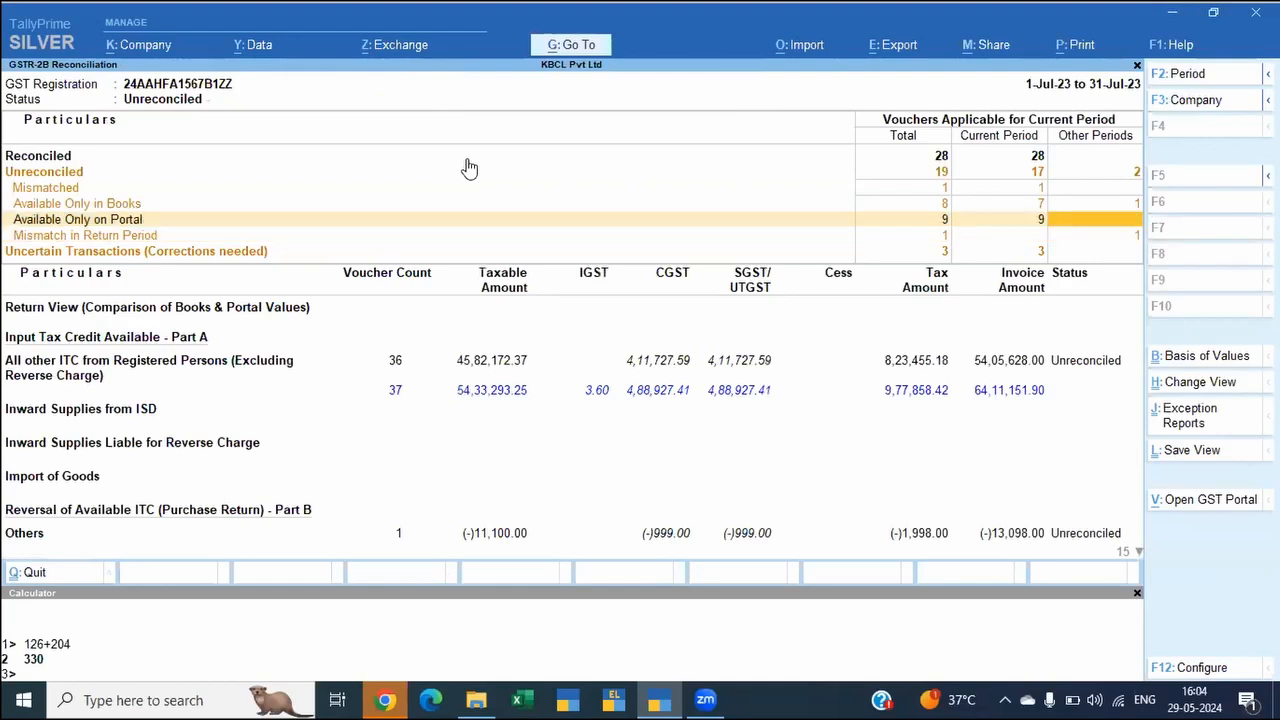
key("Return")
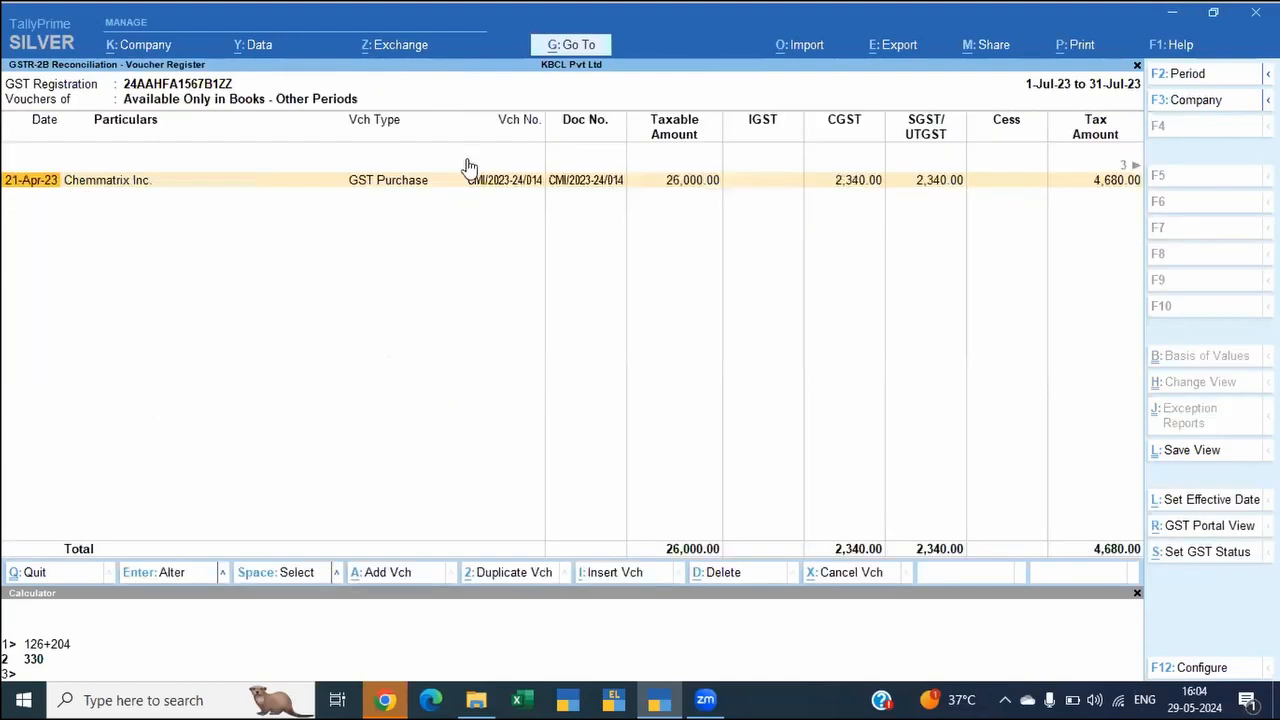
key("Escape")
key("Up")
key("Up")
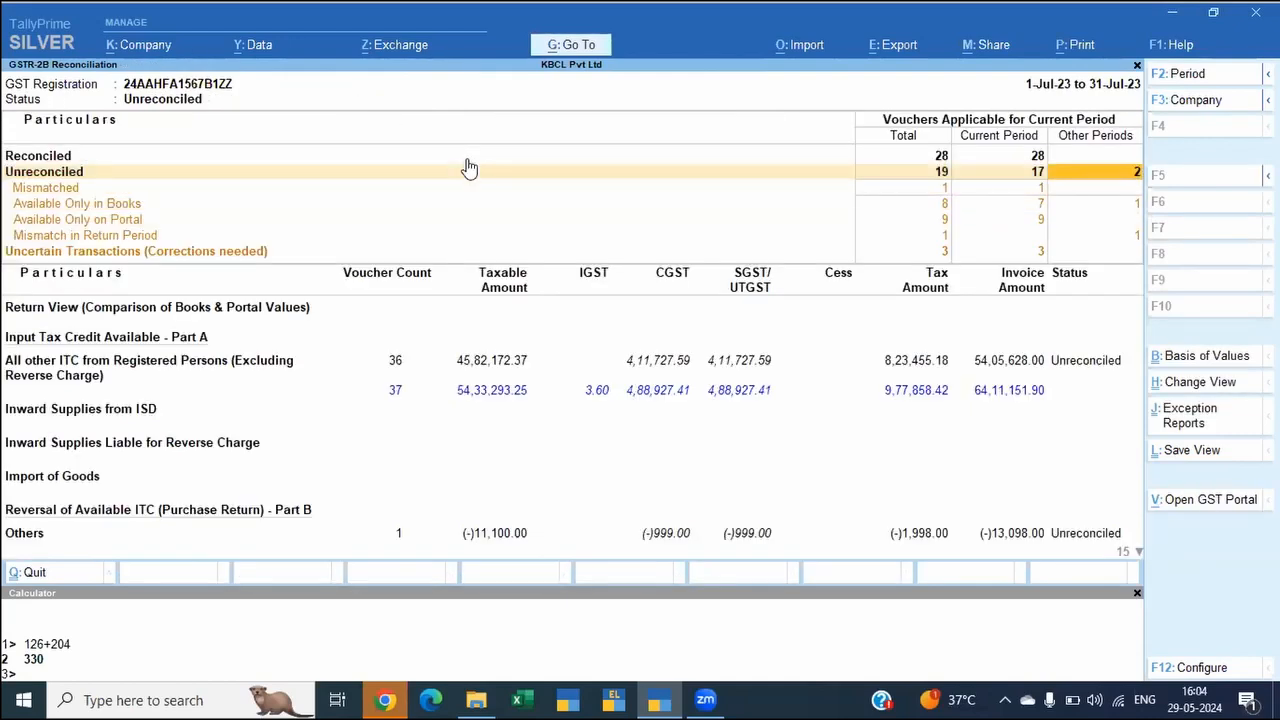
Step: Review the total vouchers listed under Mismatch in Return Period, comparing their books and portal entries
key("Left")
key("Left")
key("Down")
key("Down")
key("Down")
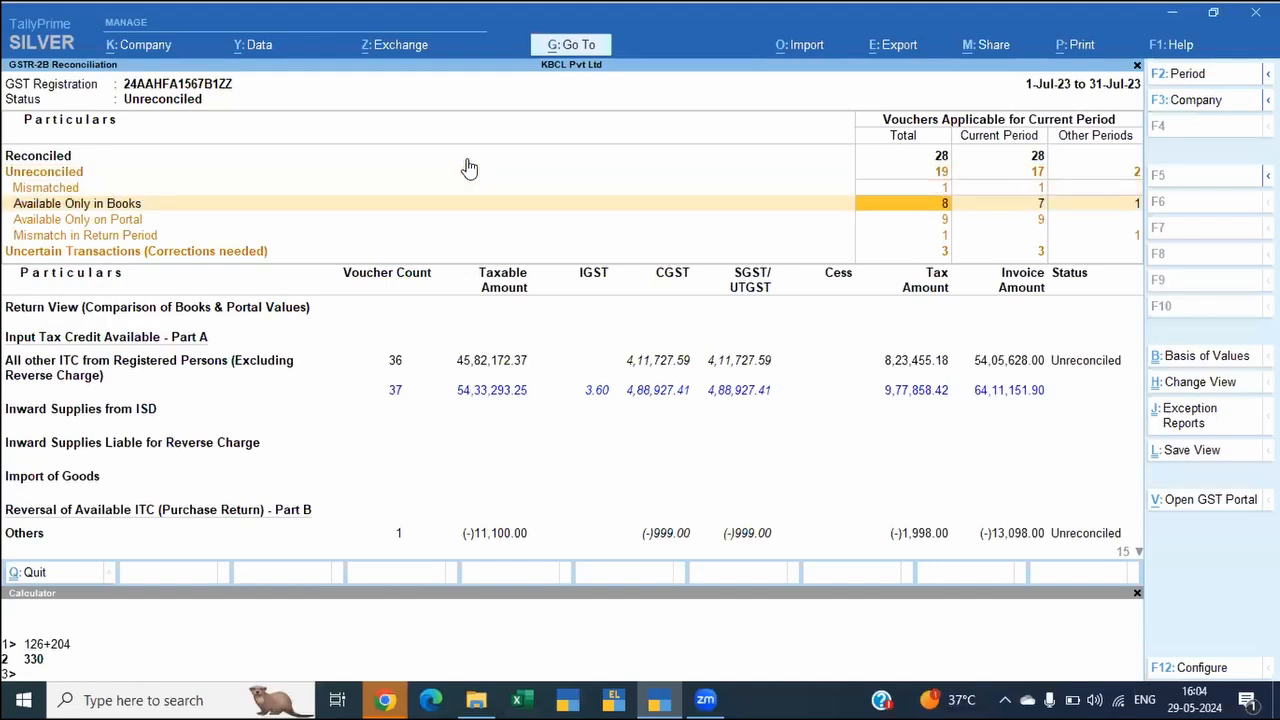
key("Down")
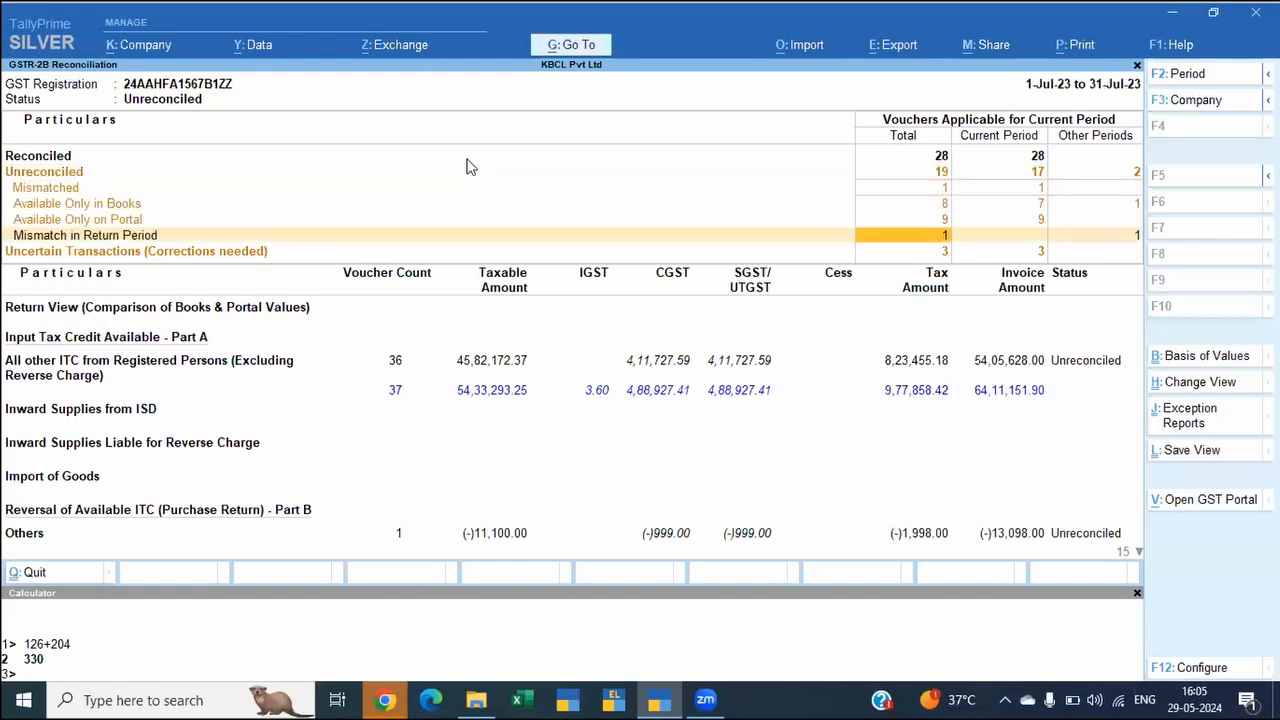
key("Return")
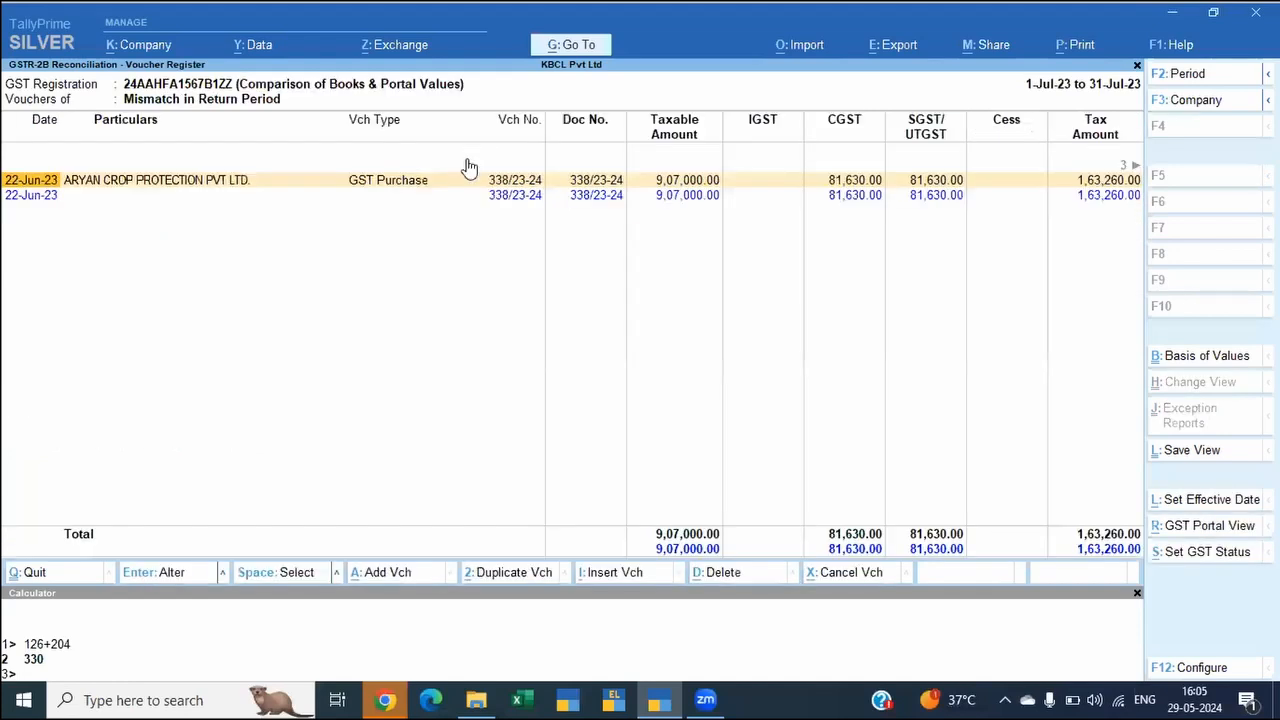
key("Escape")
Step: Look through the register of all unreconciled July vouchers, from the earliest entry to the last
key("Down")
key("Up")
key("Up")
key("Up")
key("Up")
left_click(470, 168)
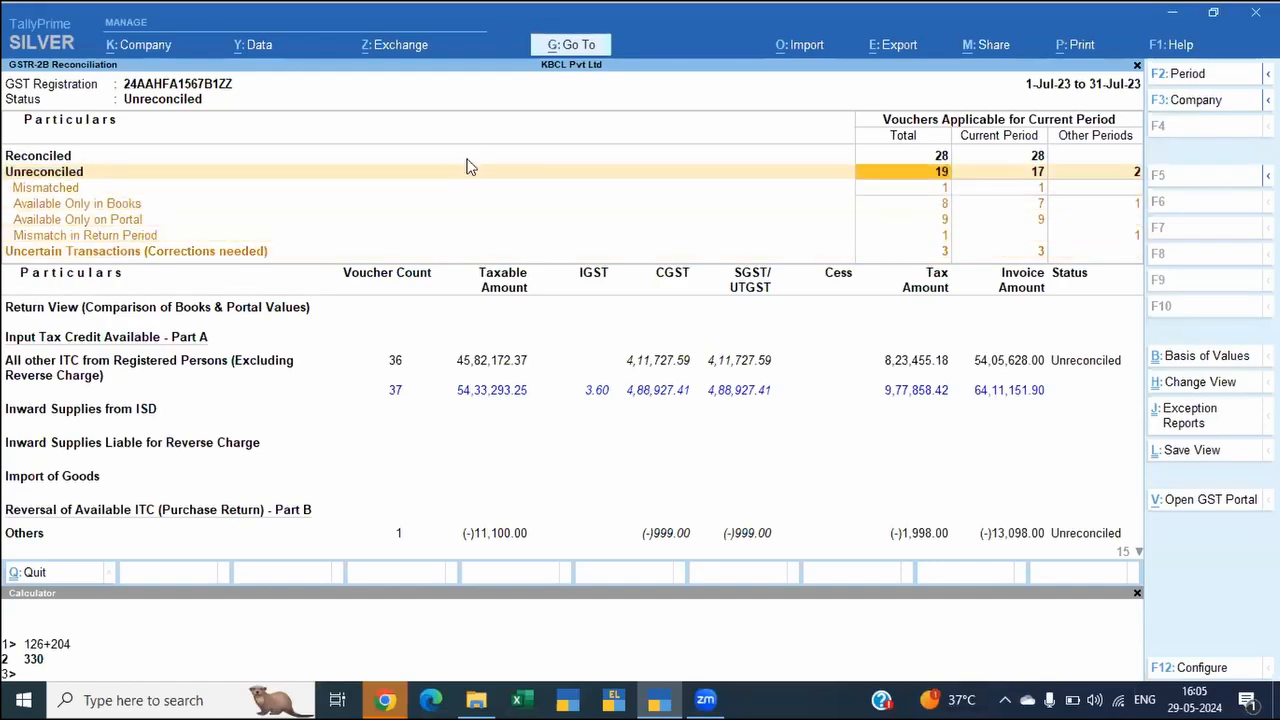
left_click(470, 168)
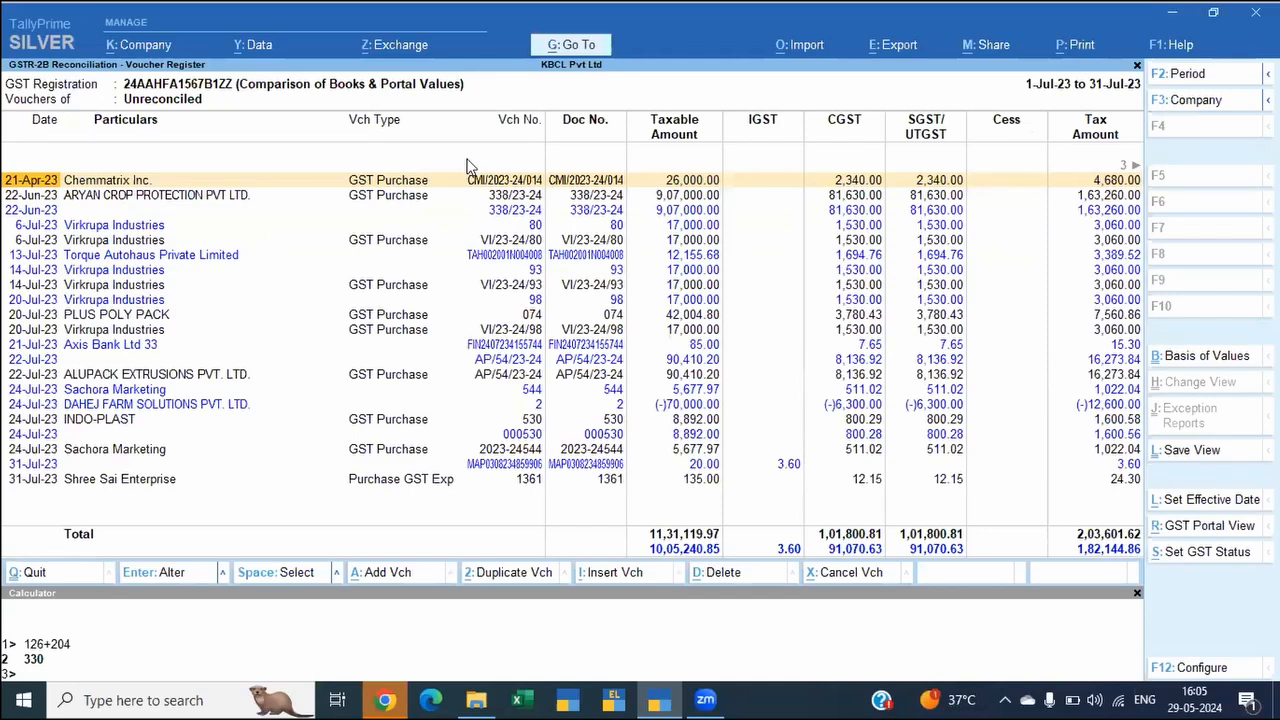
key("Down")
key("Down")
key("Down")
key("Down")
key("Down")
key("Down")
key("Down")
key("Down")
key("Down")
key("Down")
key("Down")
key("Down")
key("Down")
key("Down")
key("Down")
key("Down")
key("Down")
key("Down")
key("Down")
key("Down")
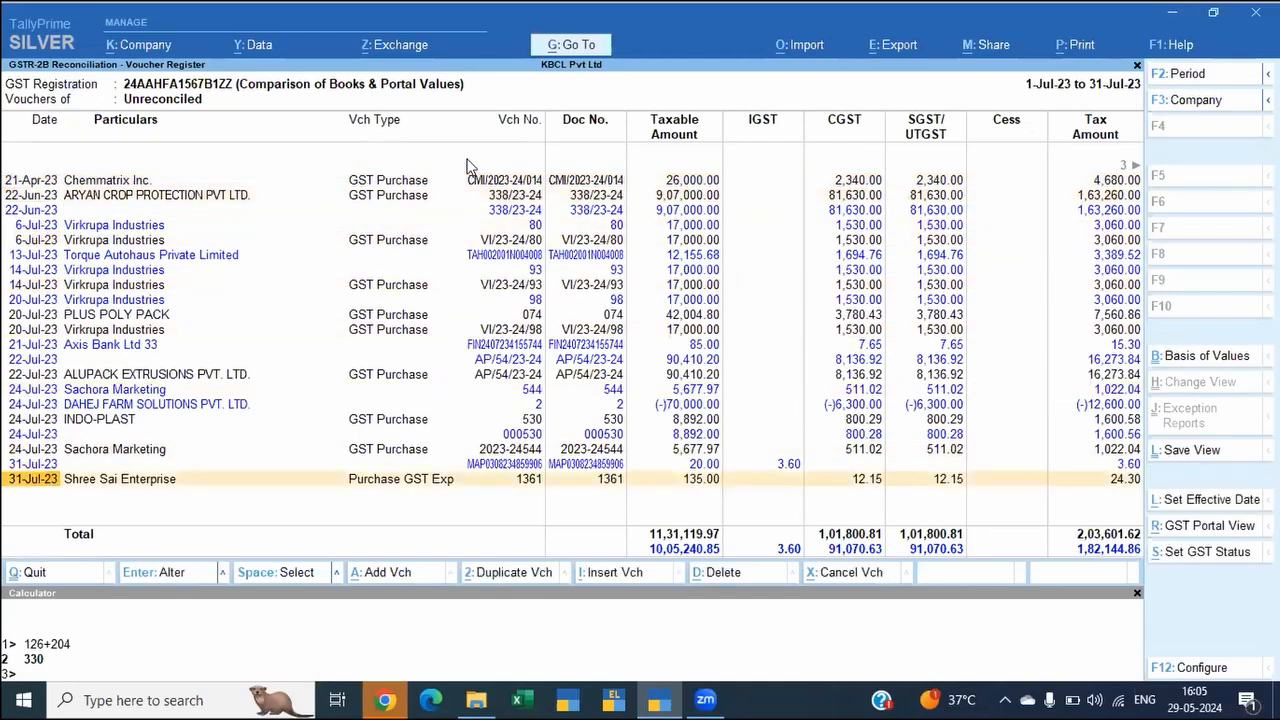
key("Up")
key("Up")
key("Up")
key("Up")
key("Up")
key("Up")
key("Up")
key("Up")
key("Up")
key("Up")
key("Up")
key("Up")
key("Up")
key("Up")
key("Up")
key("Up")
key("Up")
key("Up")
key("Up")
key("Up")
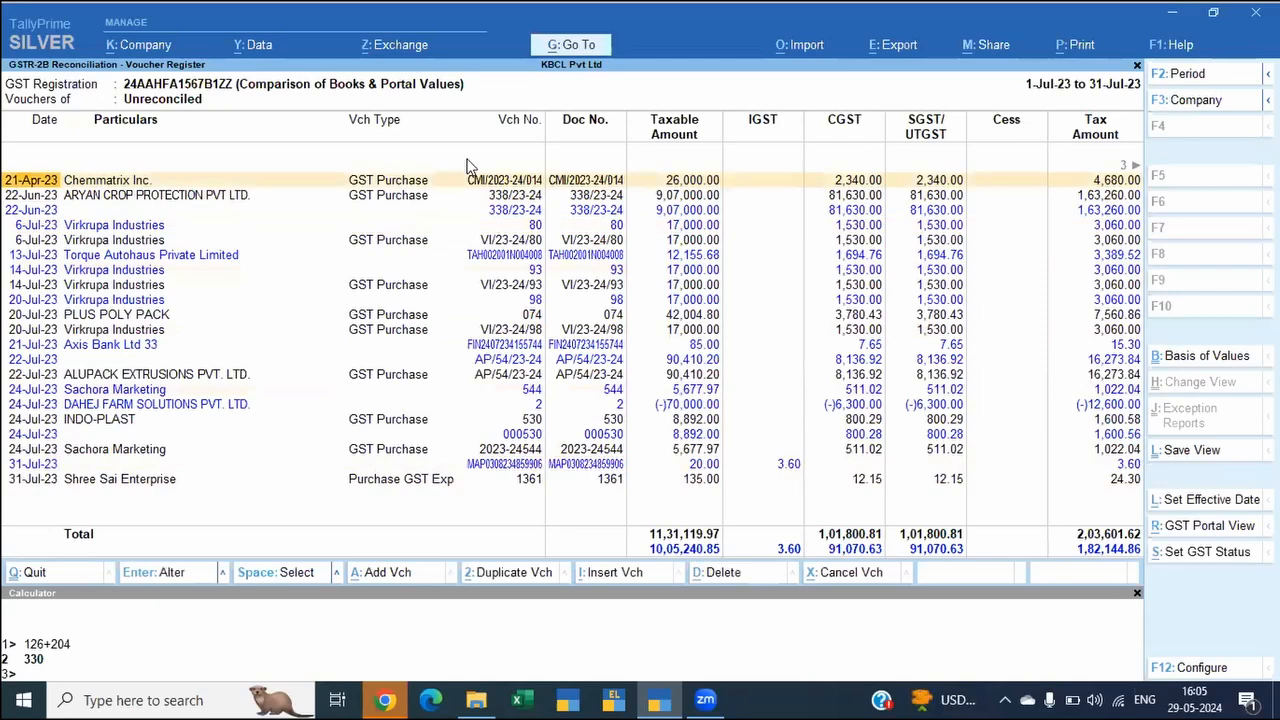
key("Escape")
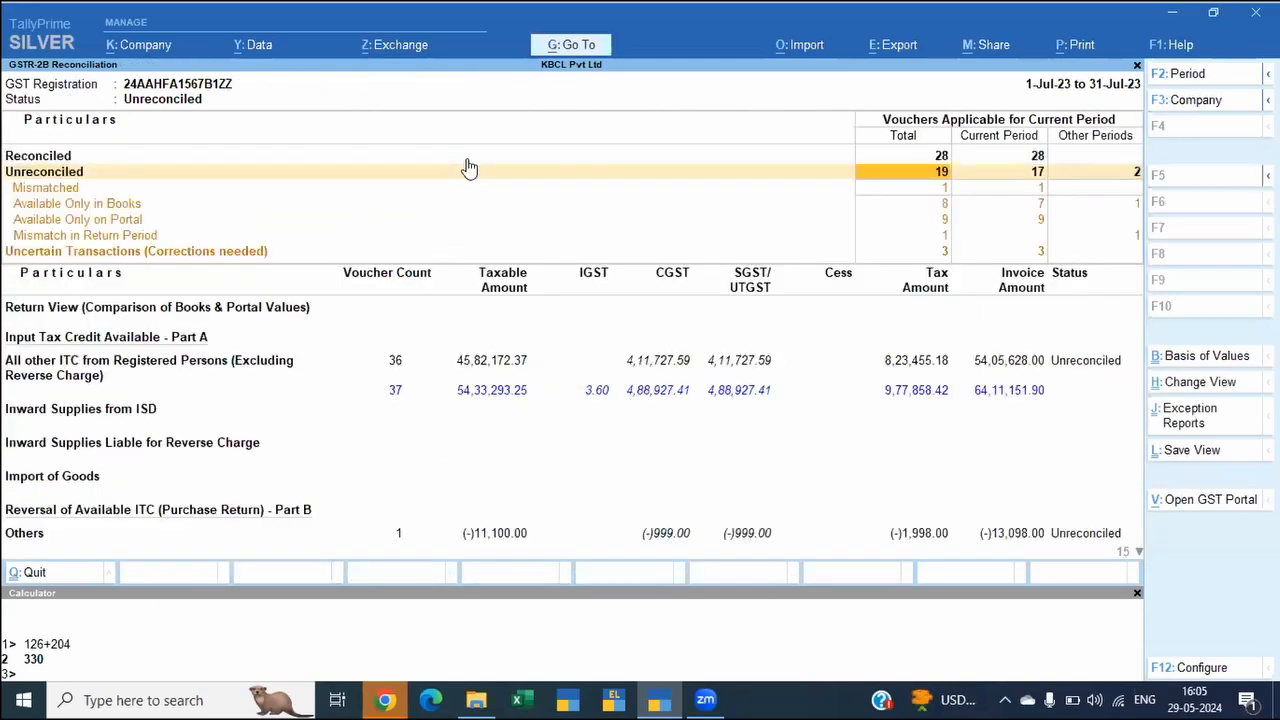
key("Down")
key("Down")
key("Down")
key("Down")
key("Down")
key("Down")
key("Down")
key("Down")
key("Down")
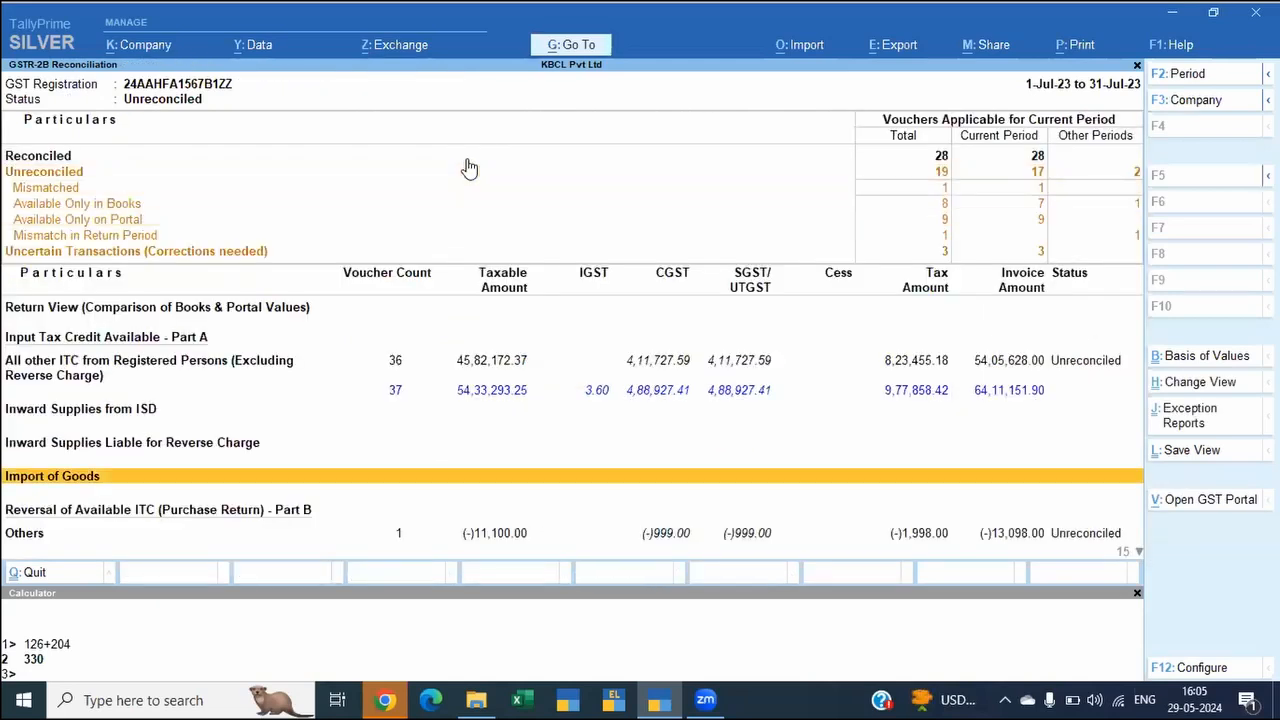
key("Up")
key("Up")
key("Up")
Step: Change the reconciliation period to 1-Aug-23 to 31-Aug-23
key("F2")
type("1-au")
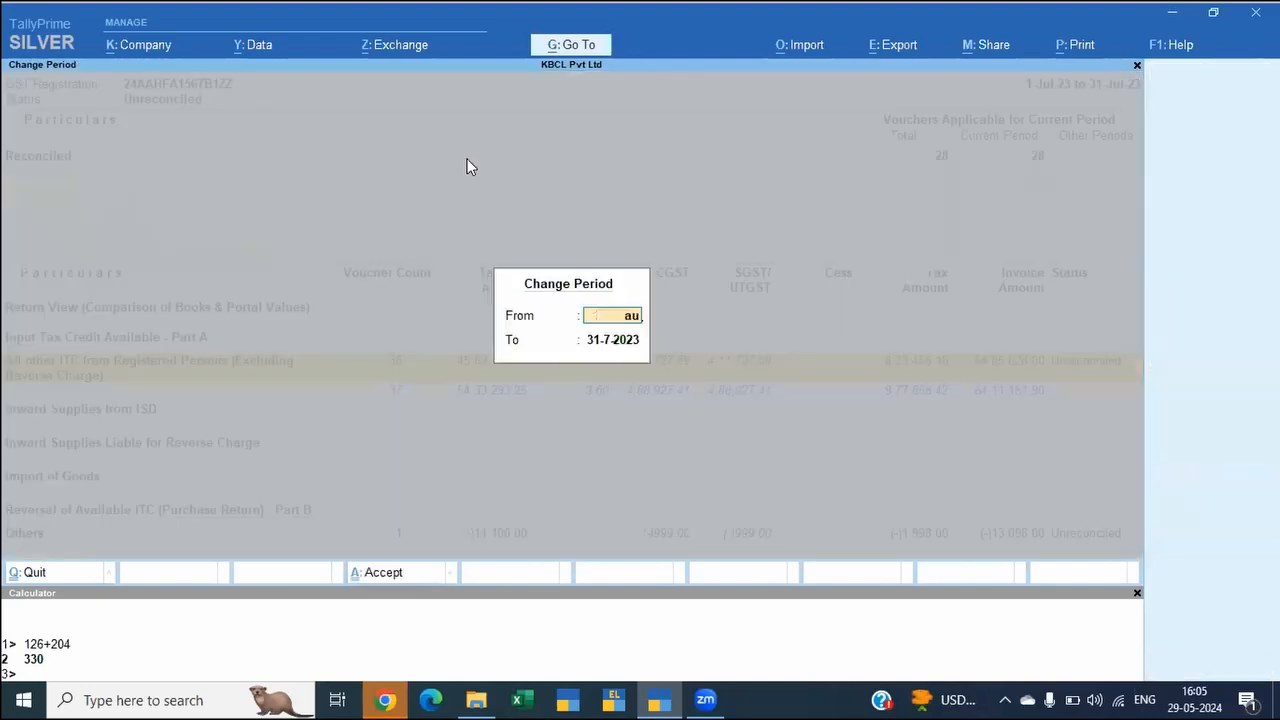
type("g")
key("Return")
type("31-aug")
key("Return")
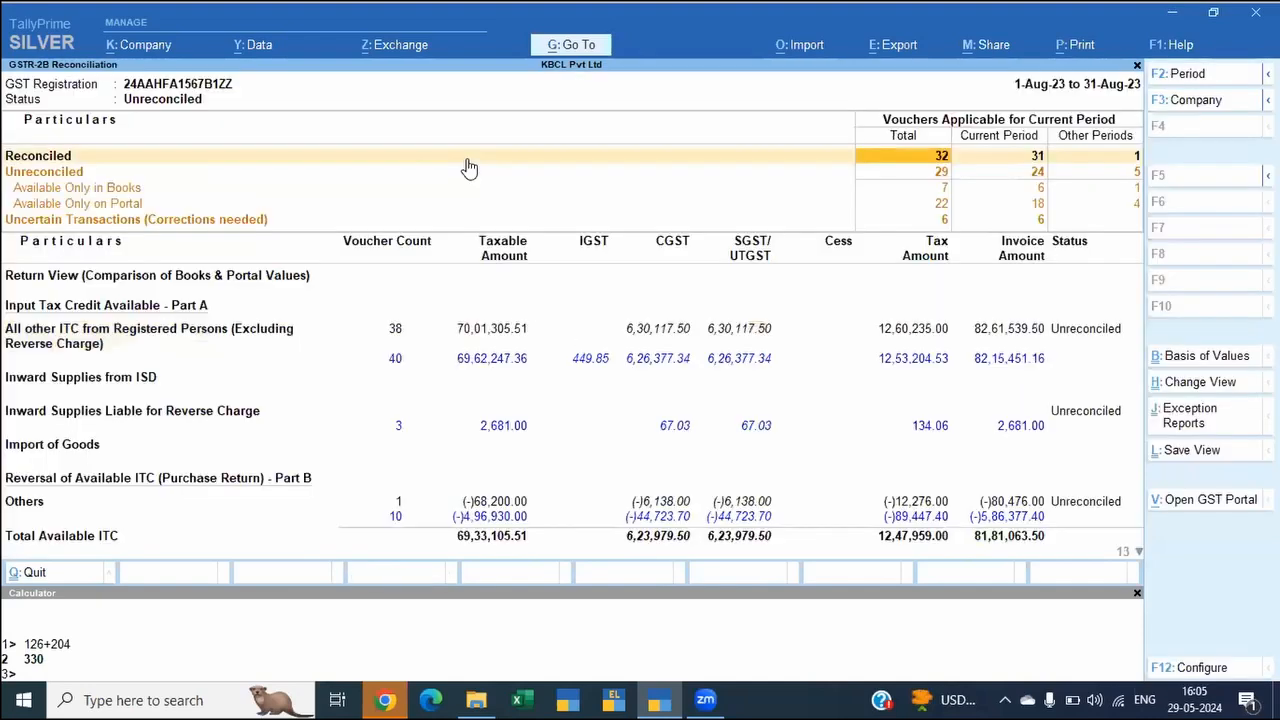
Step: Reopen the GSTR-2B Reconciliation report by searching the list of reports for GST2B
key("Down")
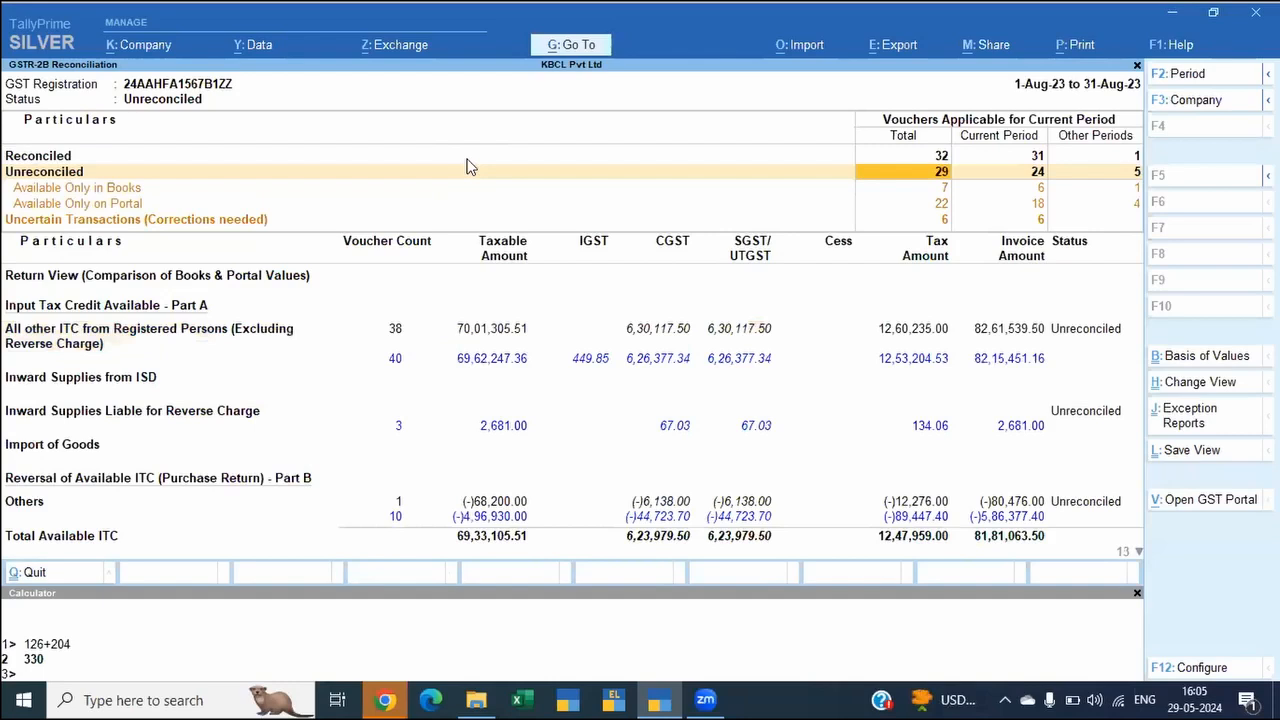
key("Return")
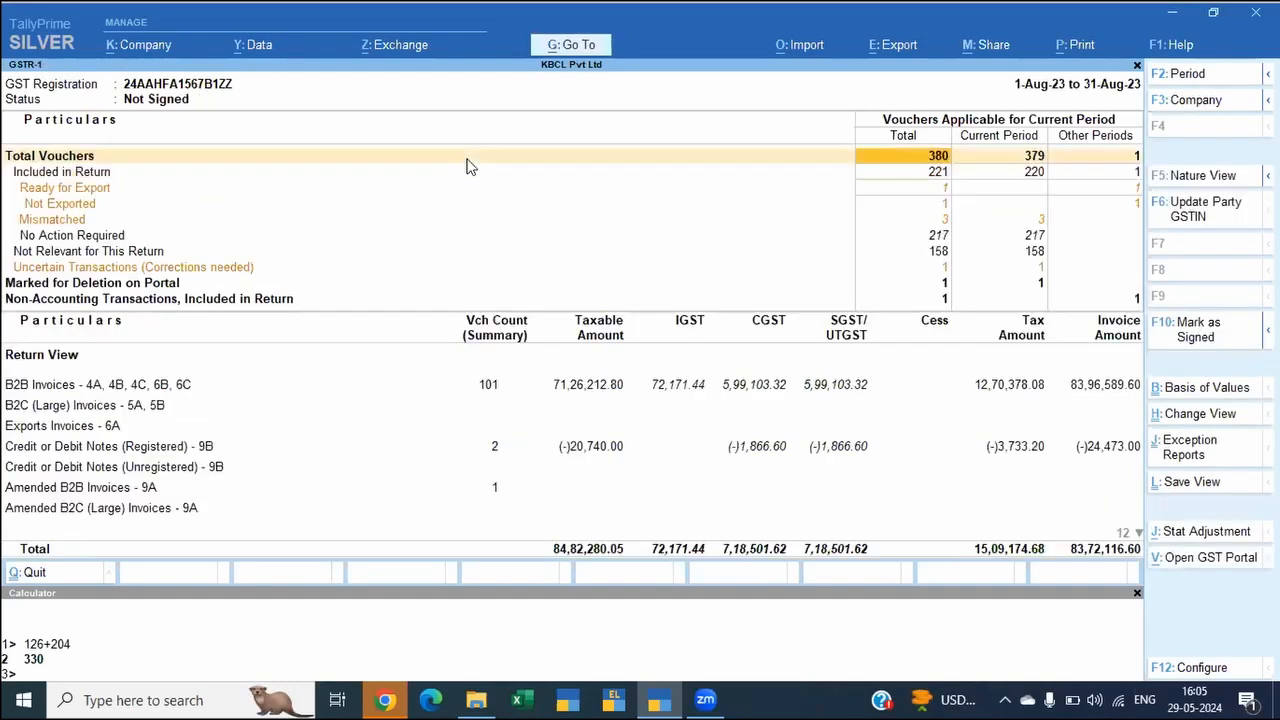
key("alt+g")
type("Gst2")
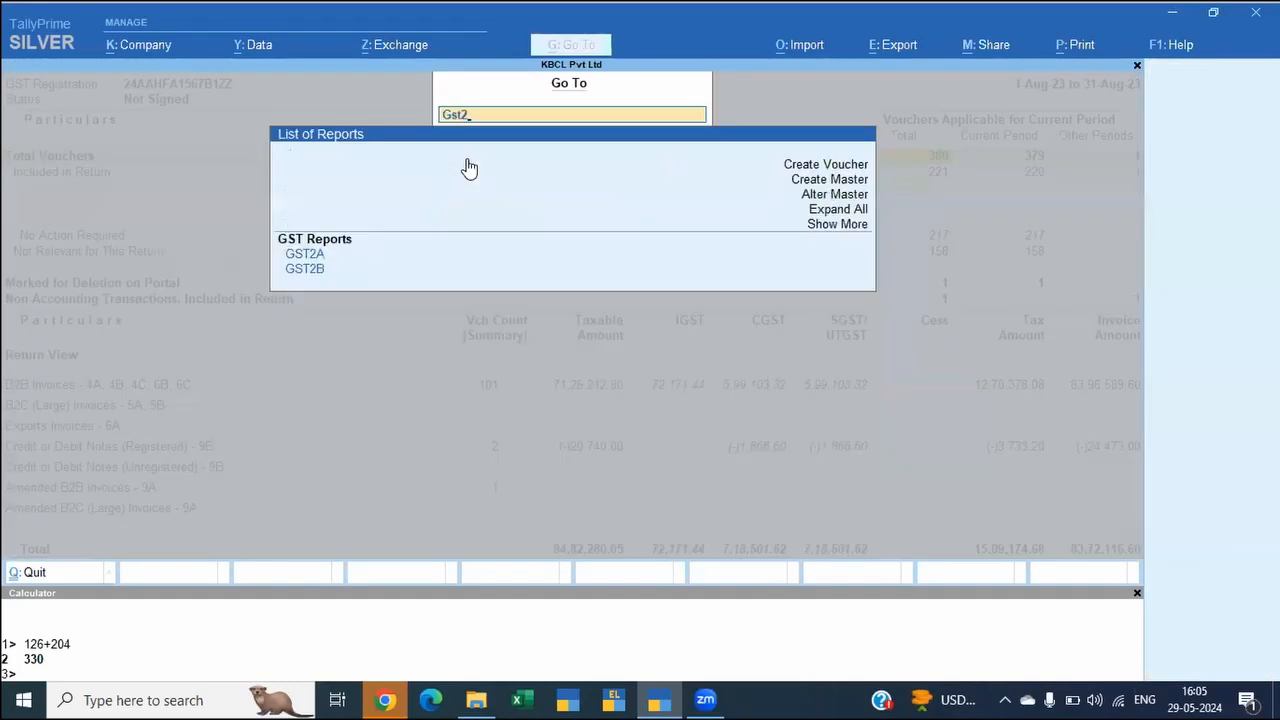
type("b")
key("Return")
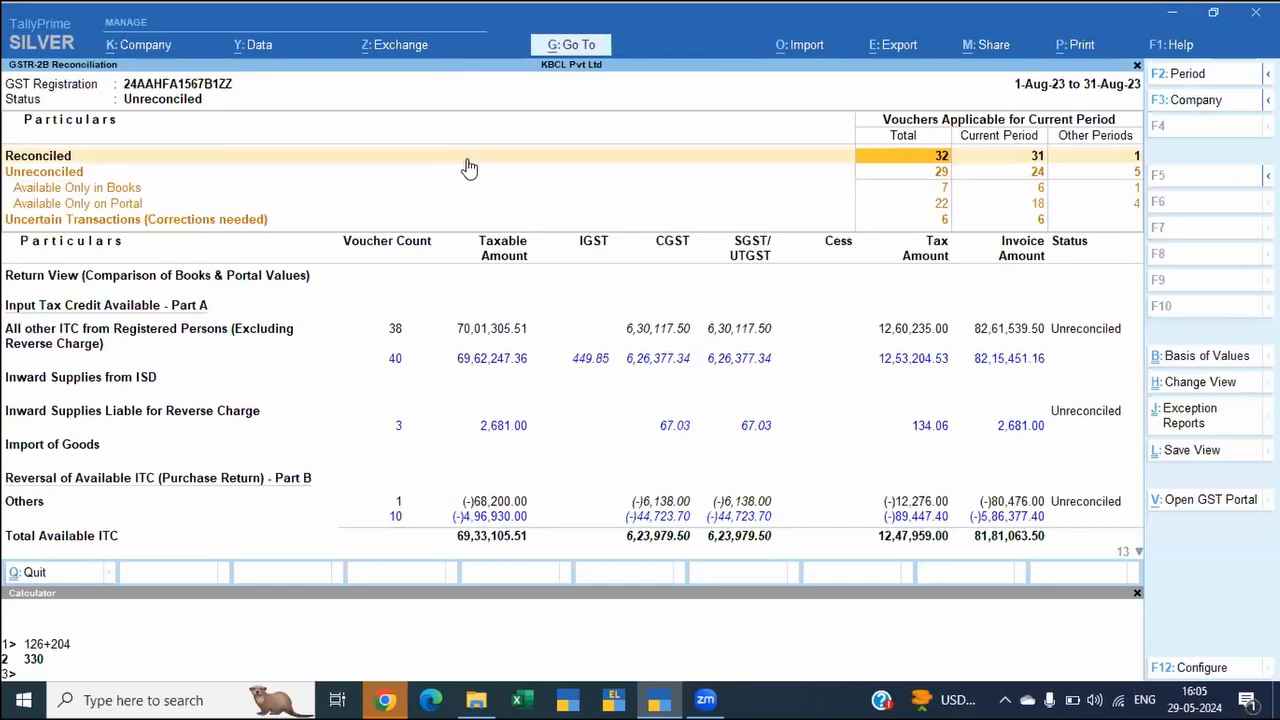
Step: Change the reconciliation period to 1-Jul-23 to 31-Jul-23
key("F2")
type("jul")
key("Return")
type("jul")
key("Return")
Step: List the July uncertain transactions whose supplier debit/credit note number is incorrect or not specified
key("Down")
key("Down")
key("Down")
key("Down")
key("Up")
key("Up")
key("Down")
key("Down")
key("Down")
key("Up")
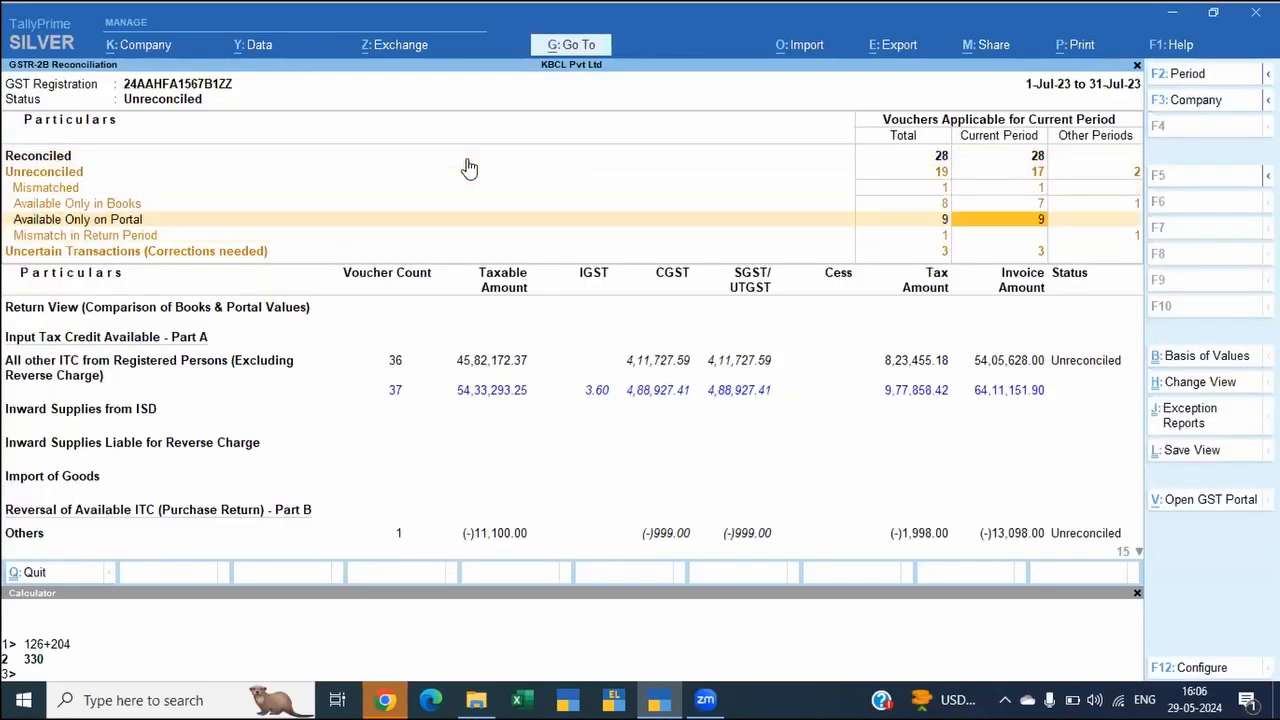
key("Right")
key("Down")
key("Down")
key("Left")
key("Left")
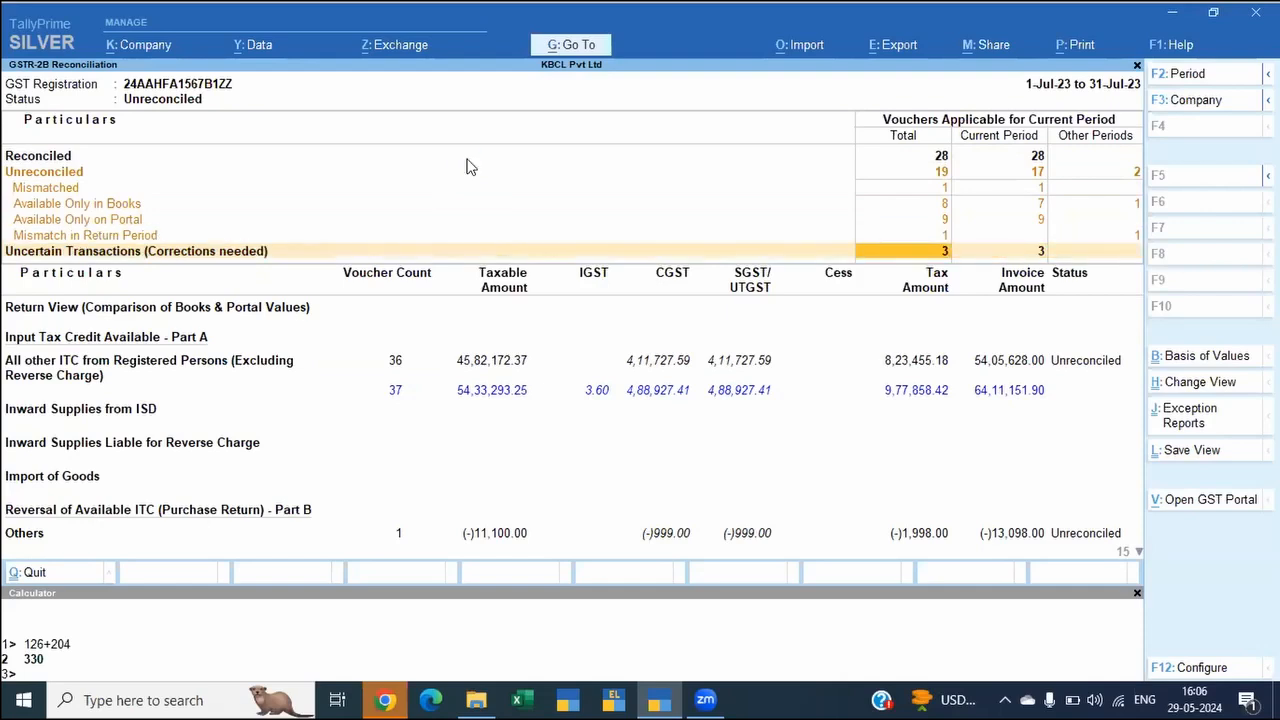
key("ctrl")
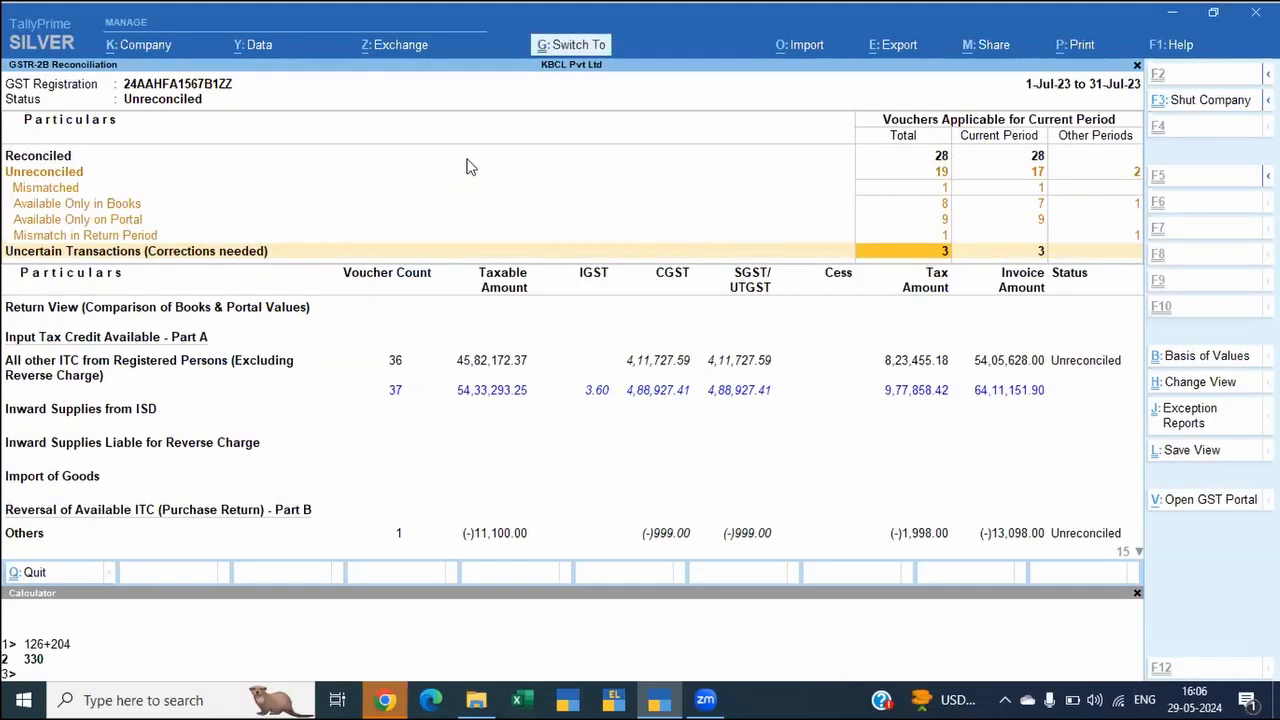
key("Return")
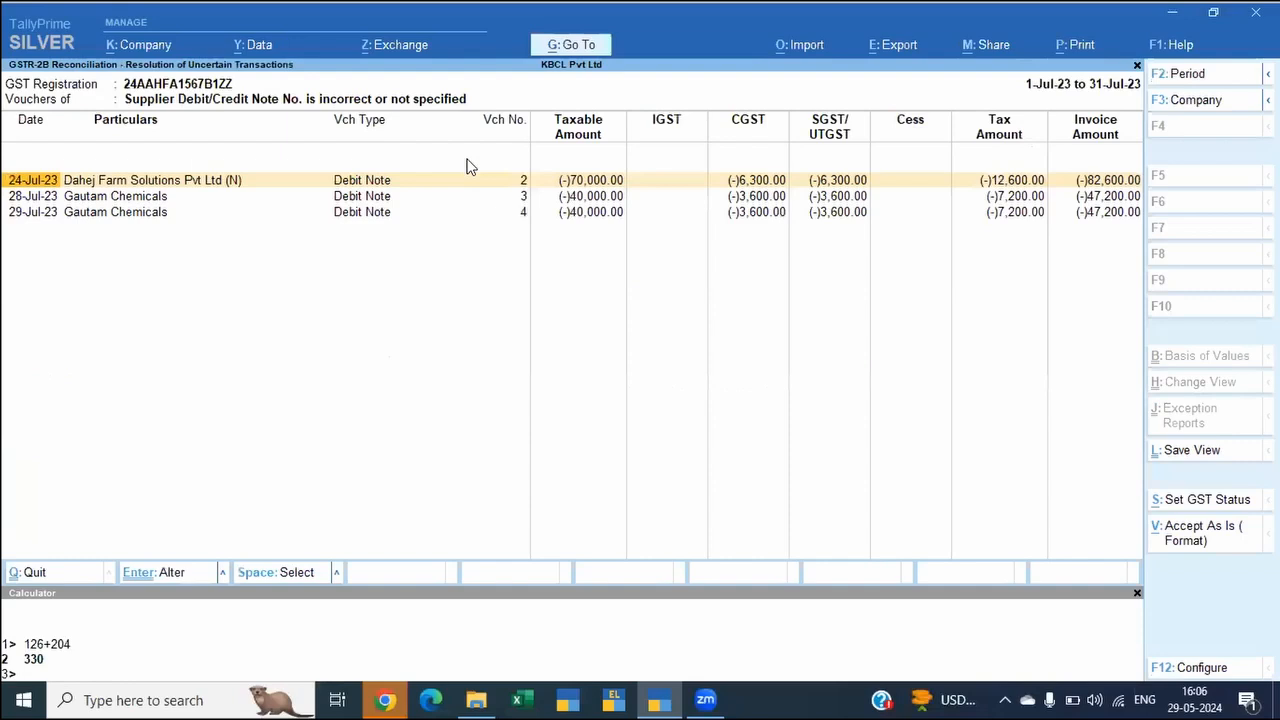
Step: View the supplier's debit/credit note details of the 24-Jul-23 Dahej Farm Solutions debit note, then return to the summary without entering anything
key("Return")
key("Return")
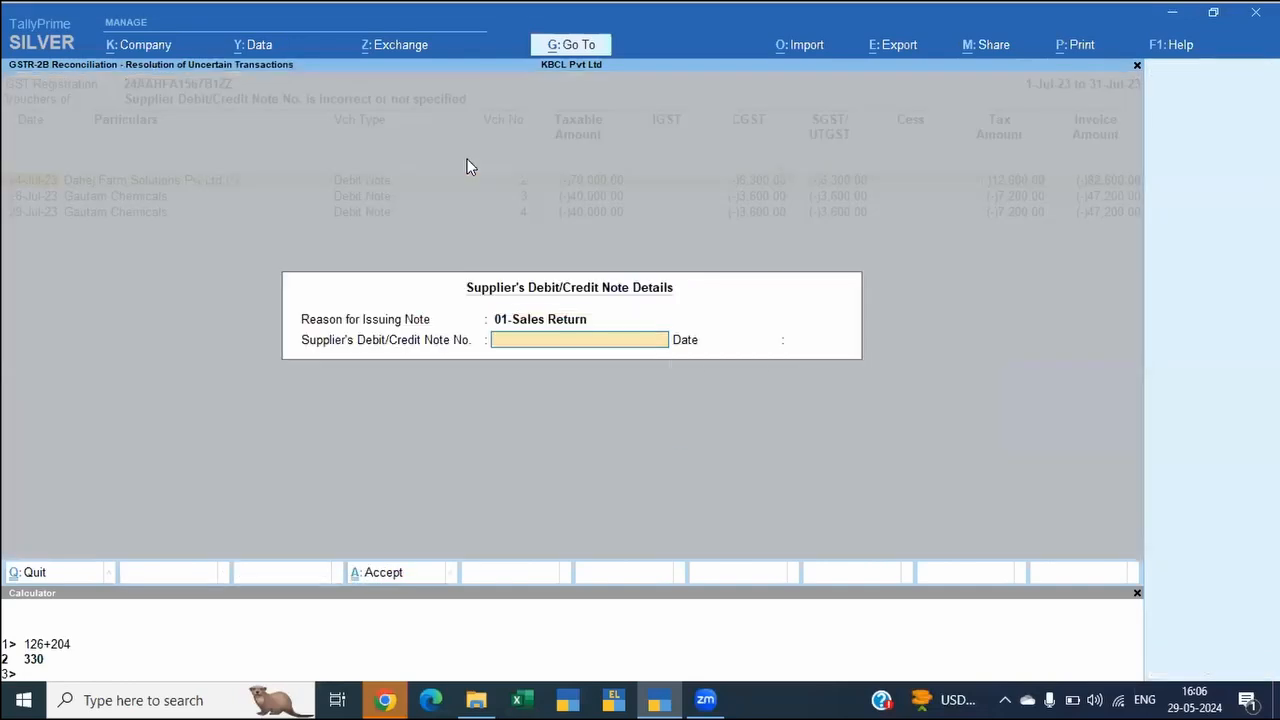
key("Escape")
key("Escape")
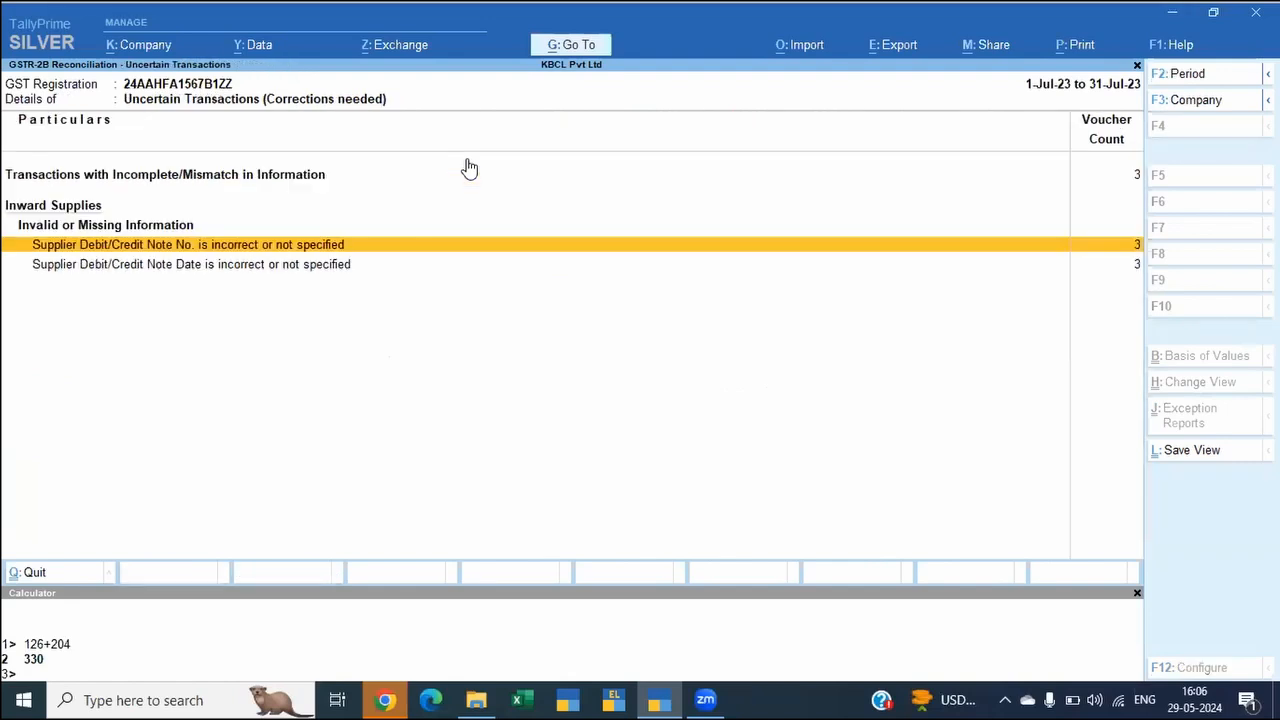
key("Escape")
Step: Examine the Dahej Farm Solutions vouchers behind Others in Reversal of Available ITC (Purchase Return) - Part B
key("Down")
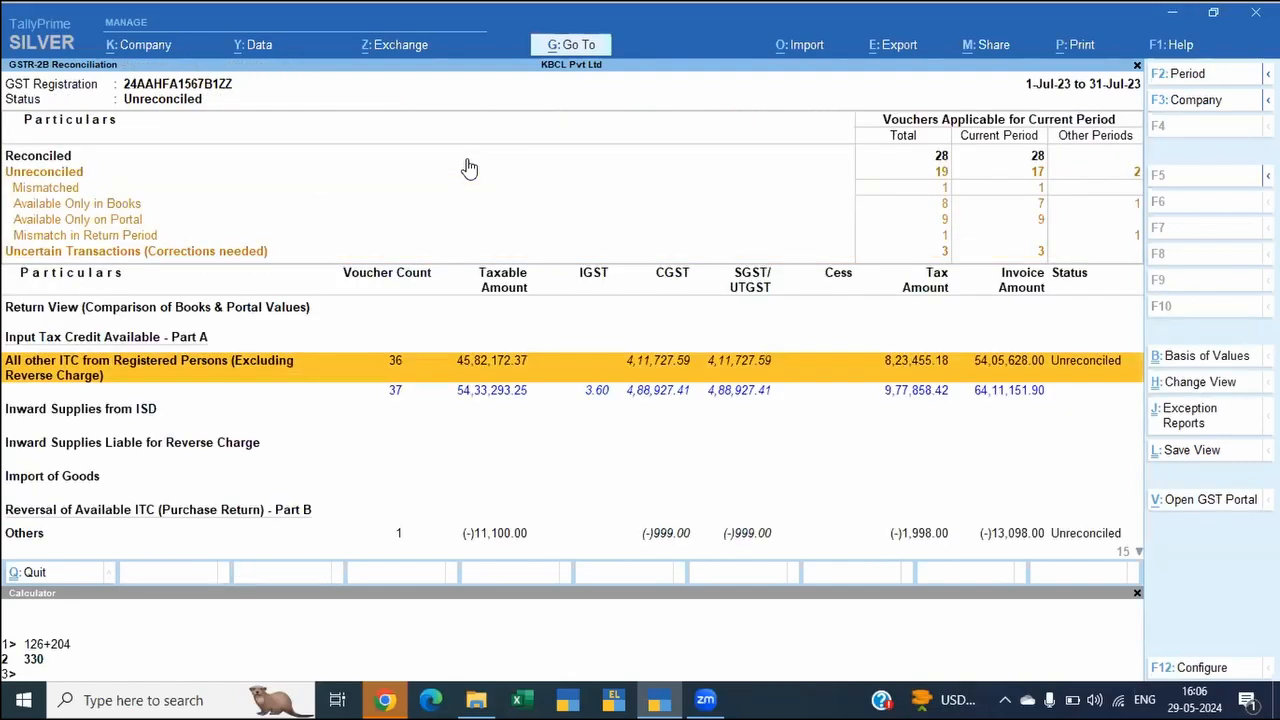
key("Down")
key("Down")
key("Down")
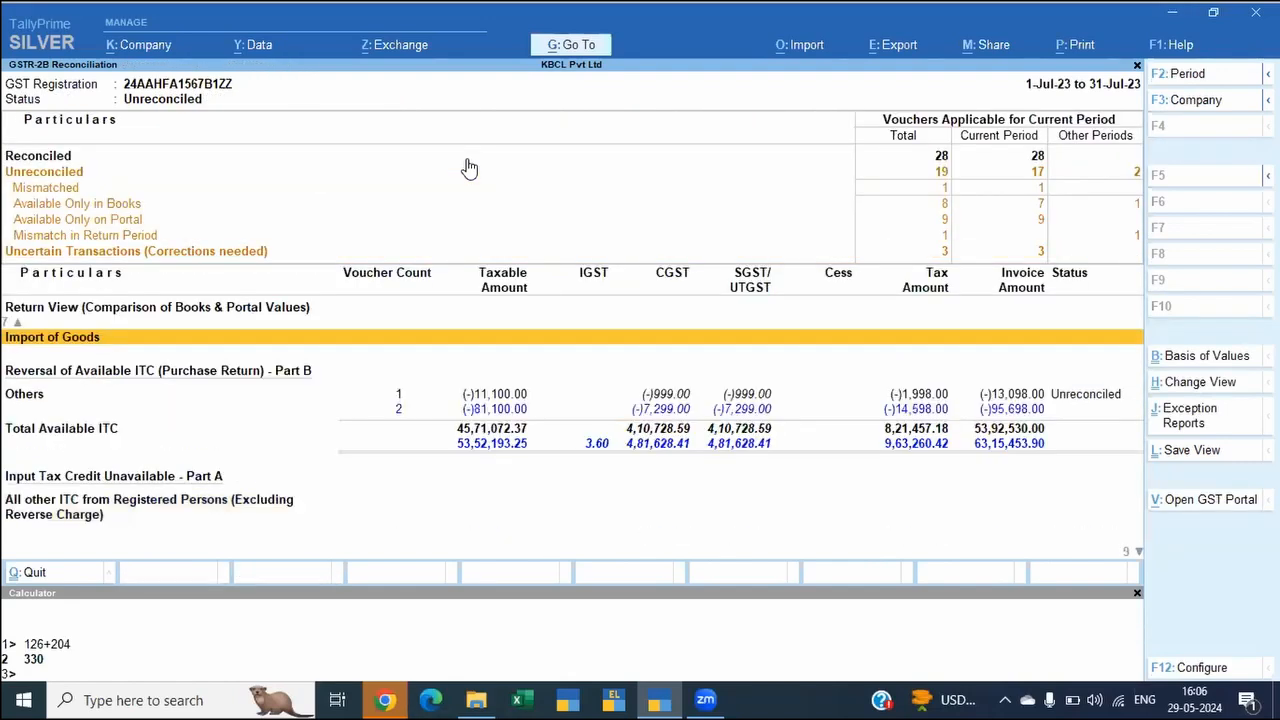
key("Down")
key("Return")
key("Return")
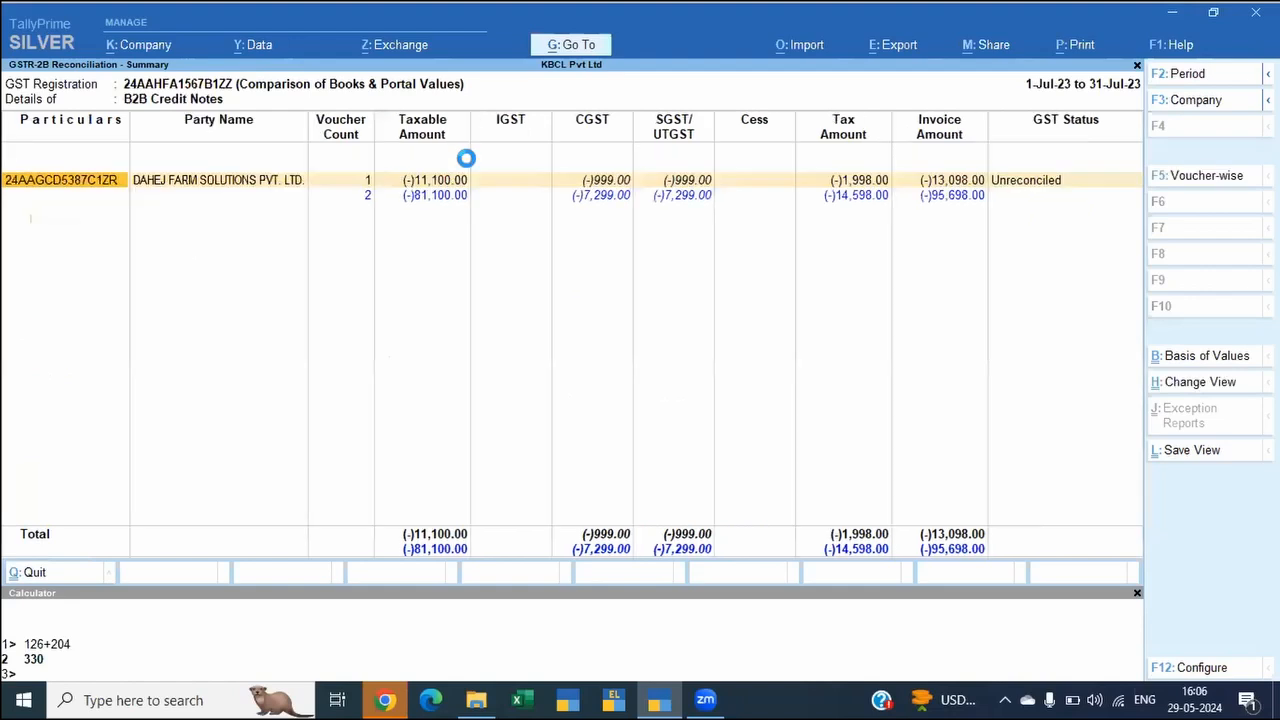
key("alt")
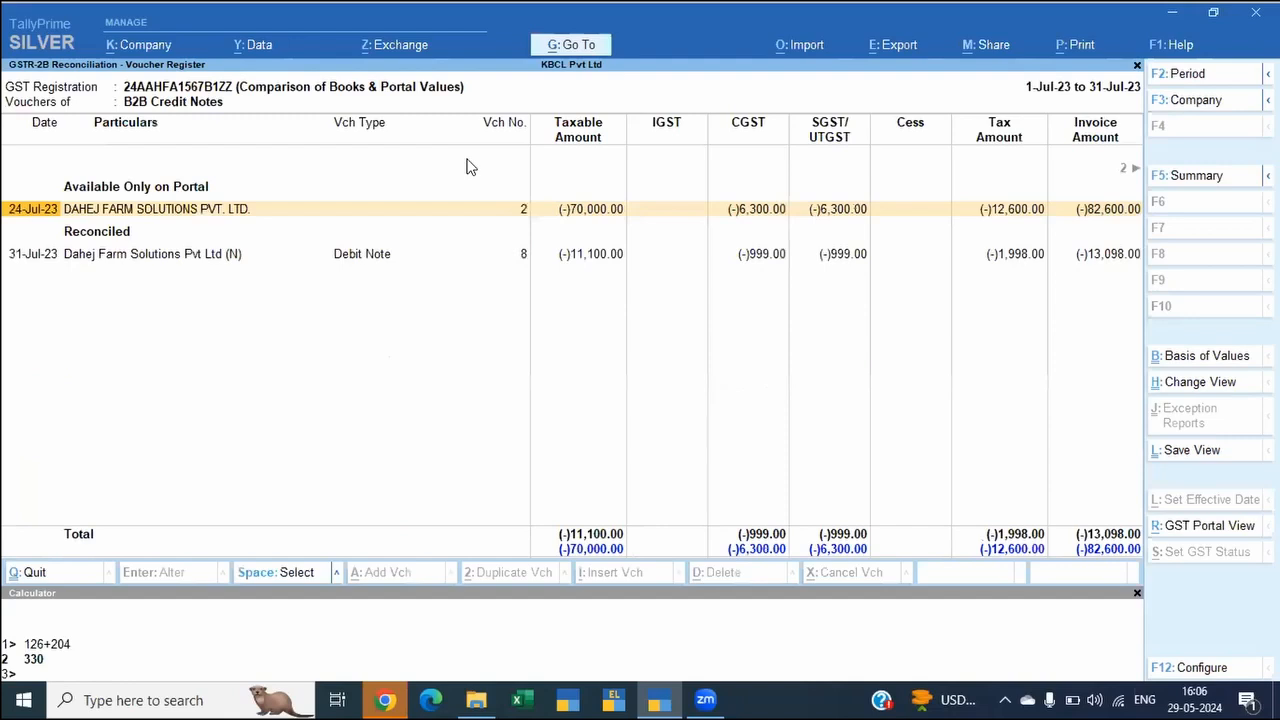
key("Right")
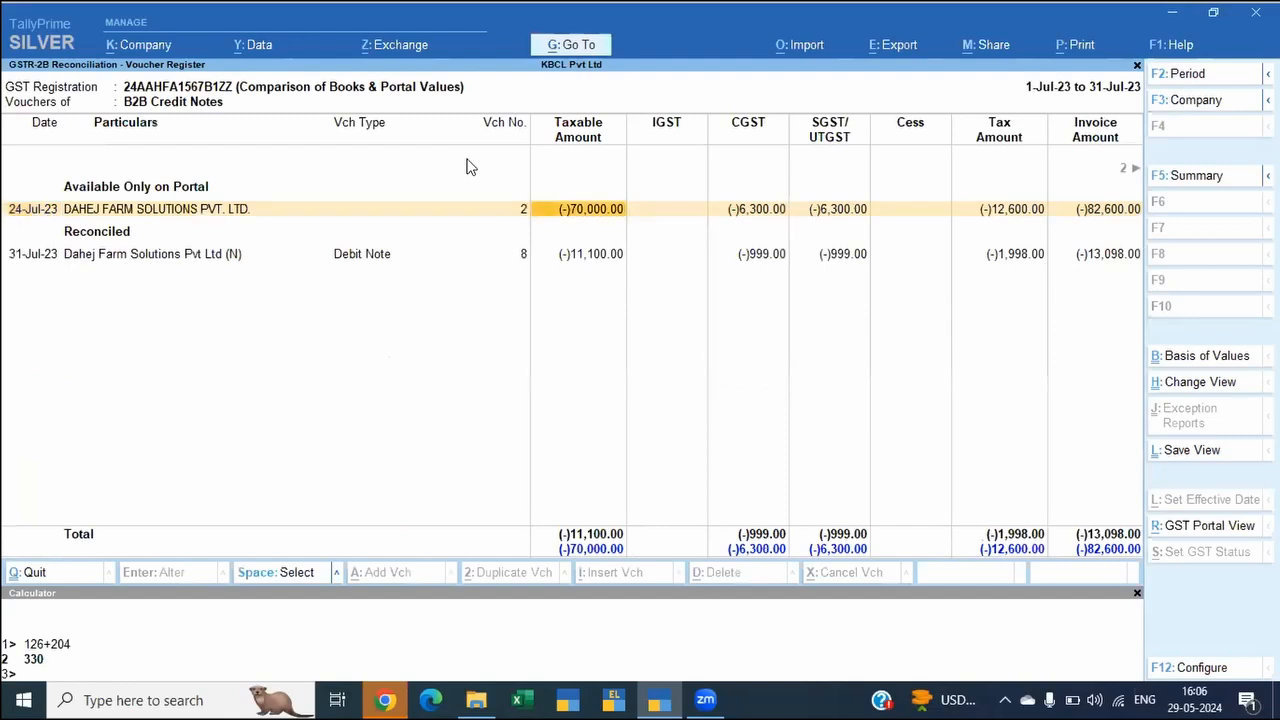
key("Left")
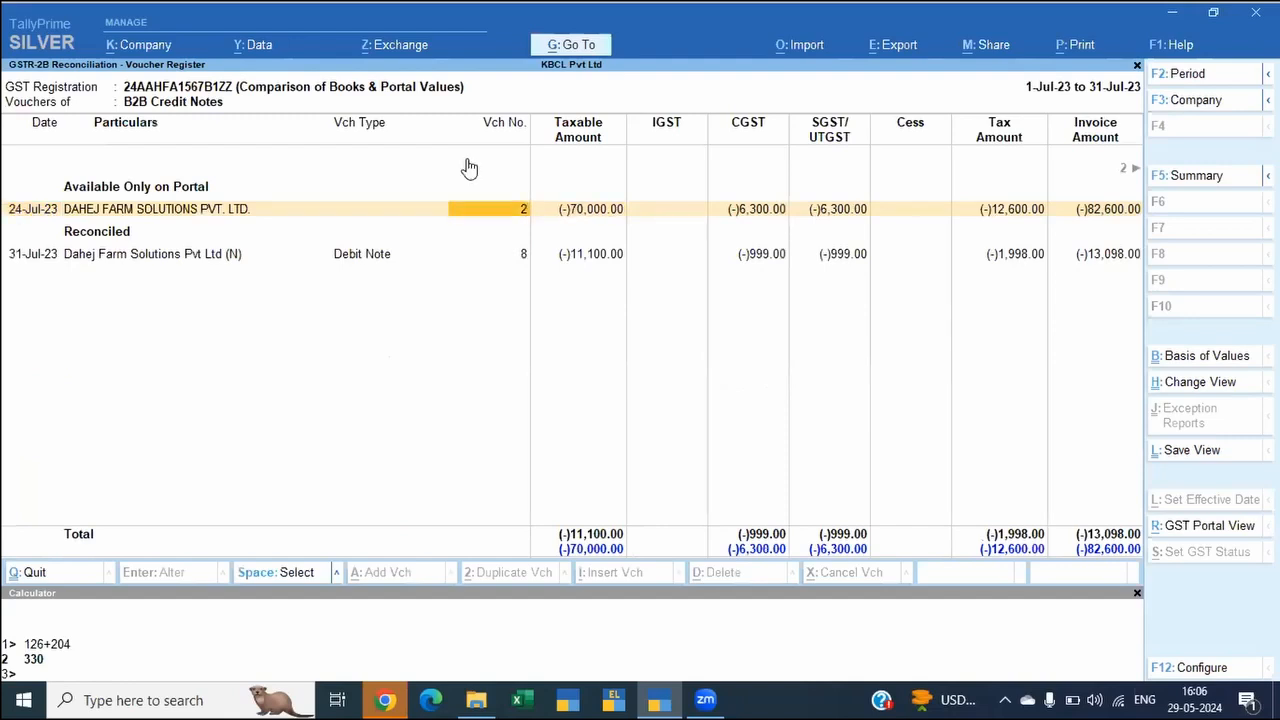
Step: Open the 24-Jul-23 Dahej Farm Solutions debit note for alteration from the transactions with incomplete or mismatched information
key("Escape")
key("Up")
key("Up")
key("Up")
key("Up")
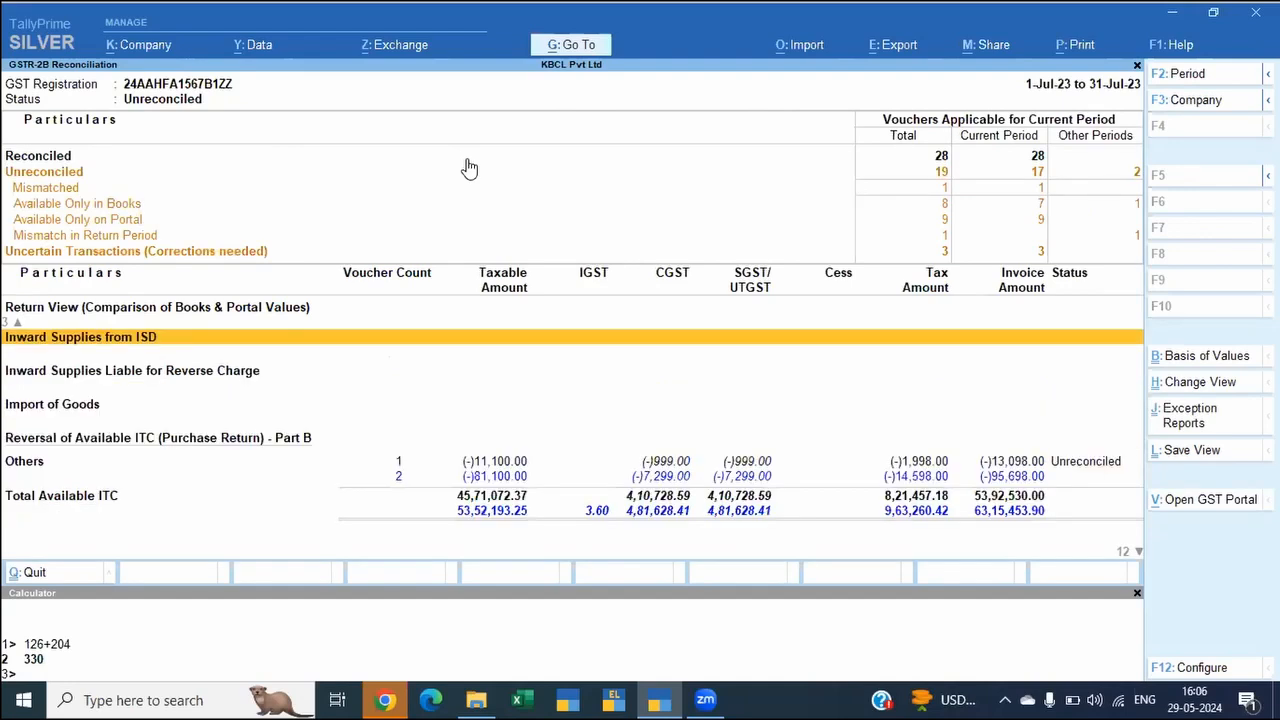
left_click(468, 167)
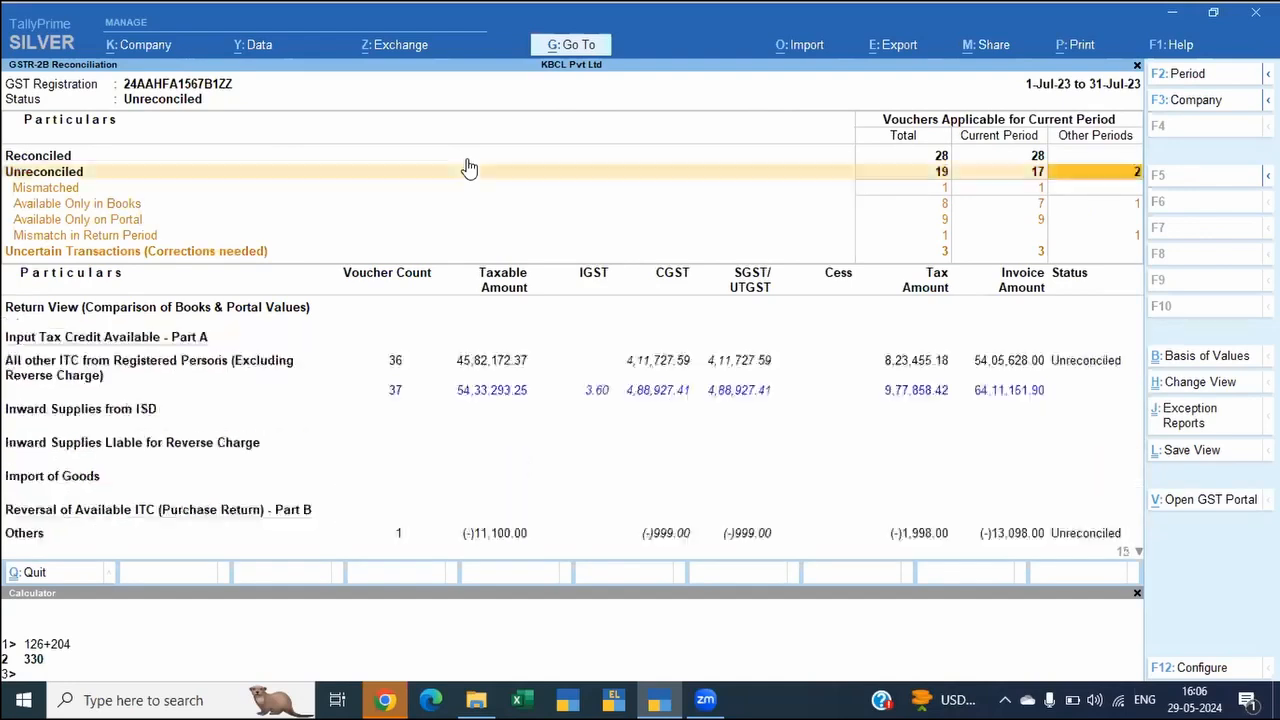
key("Down")
key("Return")
key("Up")
key("Up")
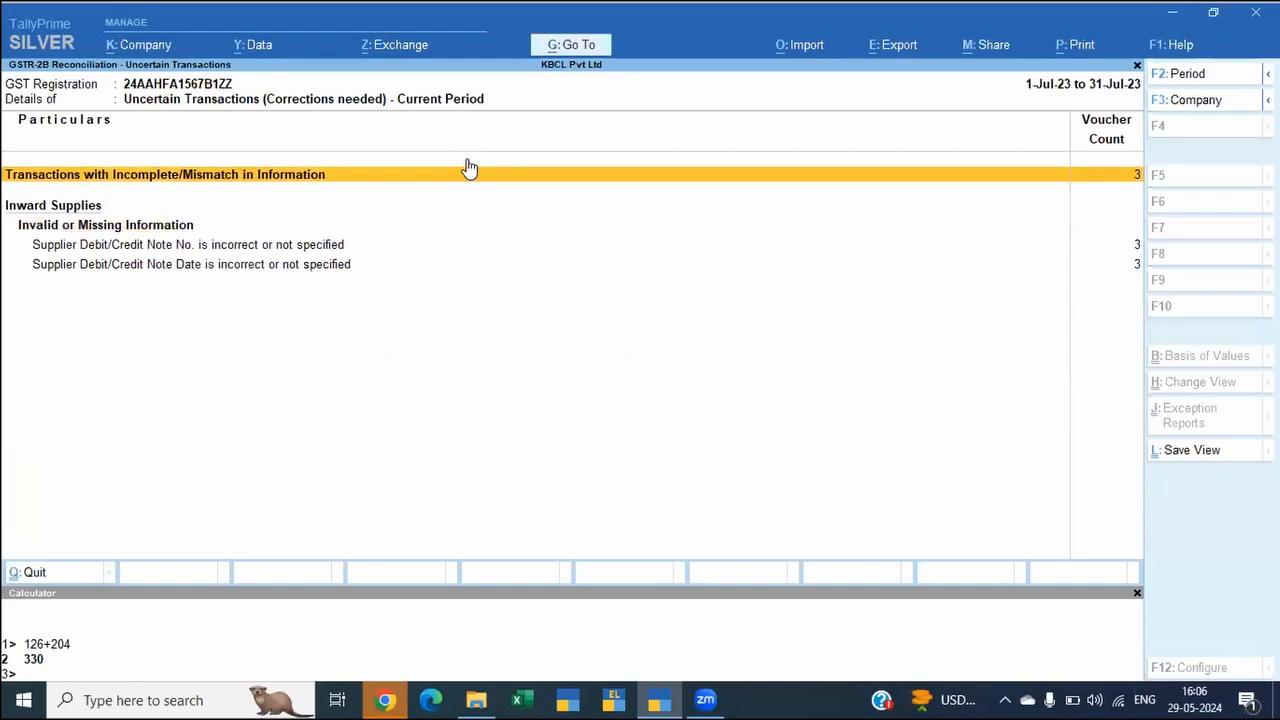
key("Return")
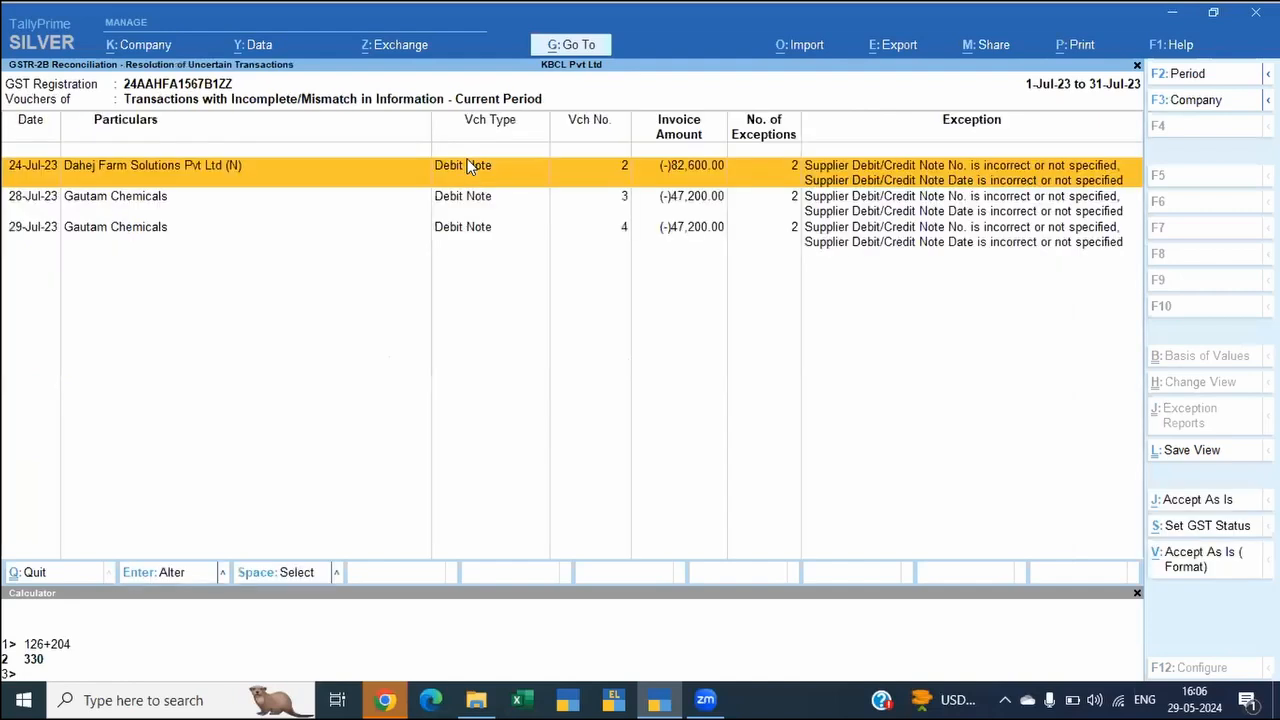
key("Return")
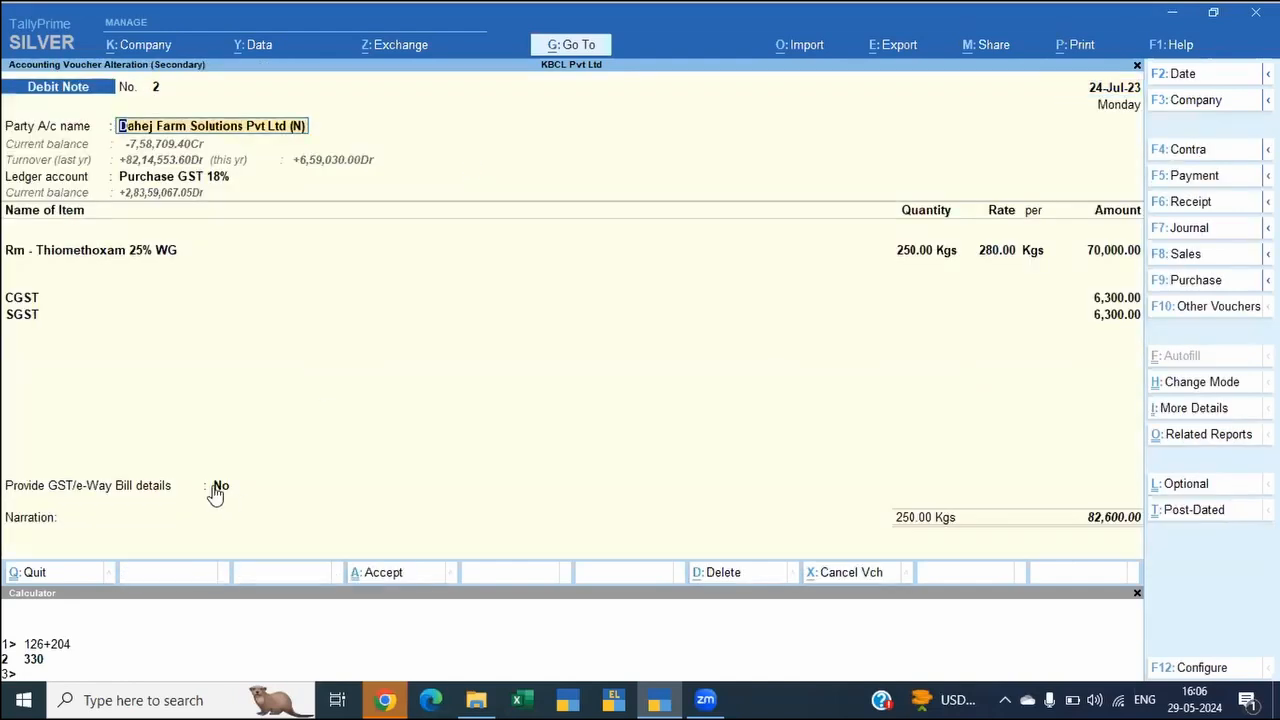
Step: Set Provide GST/e-Way Bill details to Yes for the debit note and open its additional details
left_click(218, 487)
type("y")
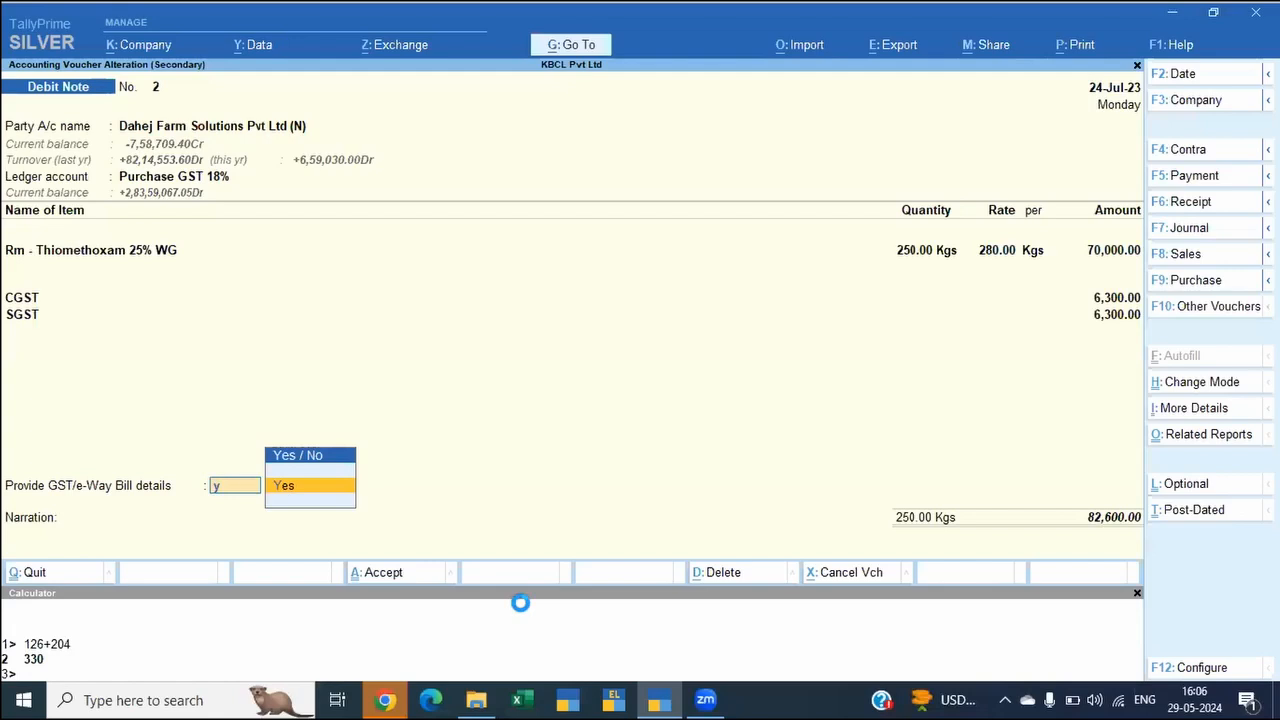
key("Return")
key("Return")
key("BackSpace")
key("BackSpace")
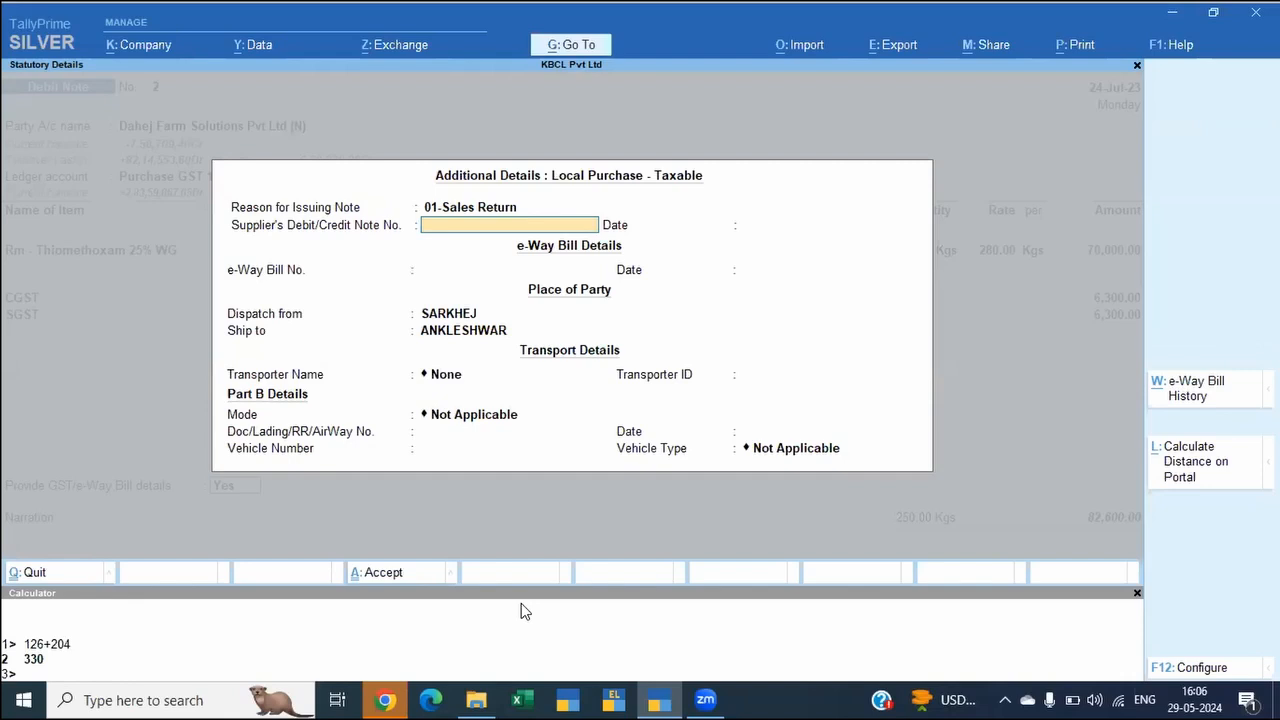
Step: Enter supplier's debit/credit note number 2 dated 24-Jul-23 and save the debit note
type("2")
key("Return")
type("24/")
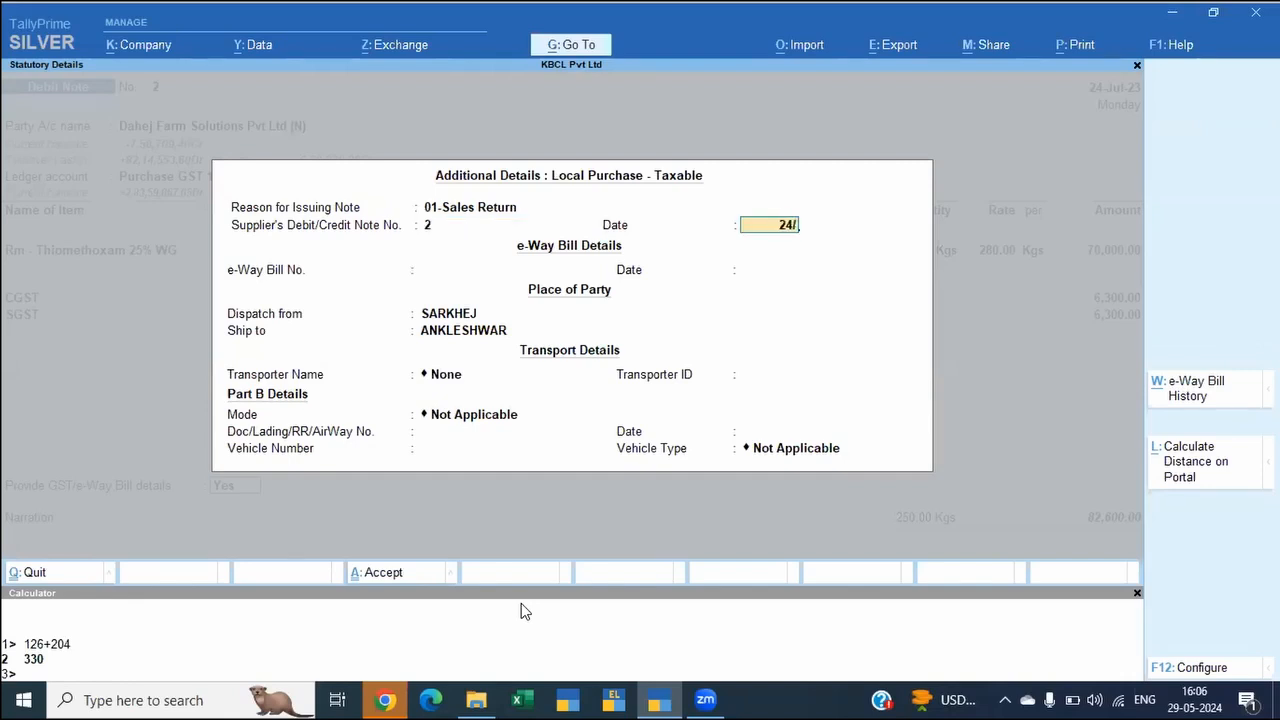
type("7")
key("Return")
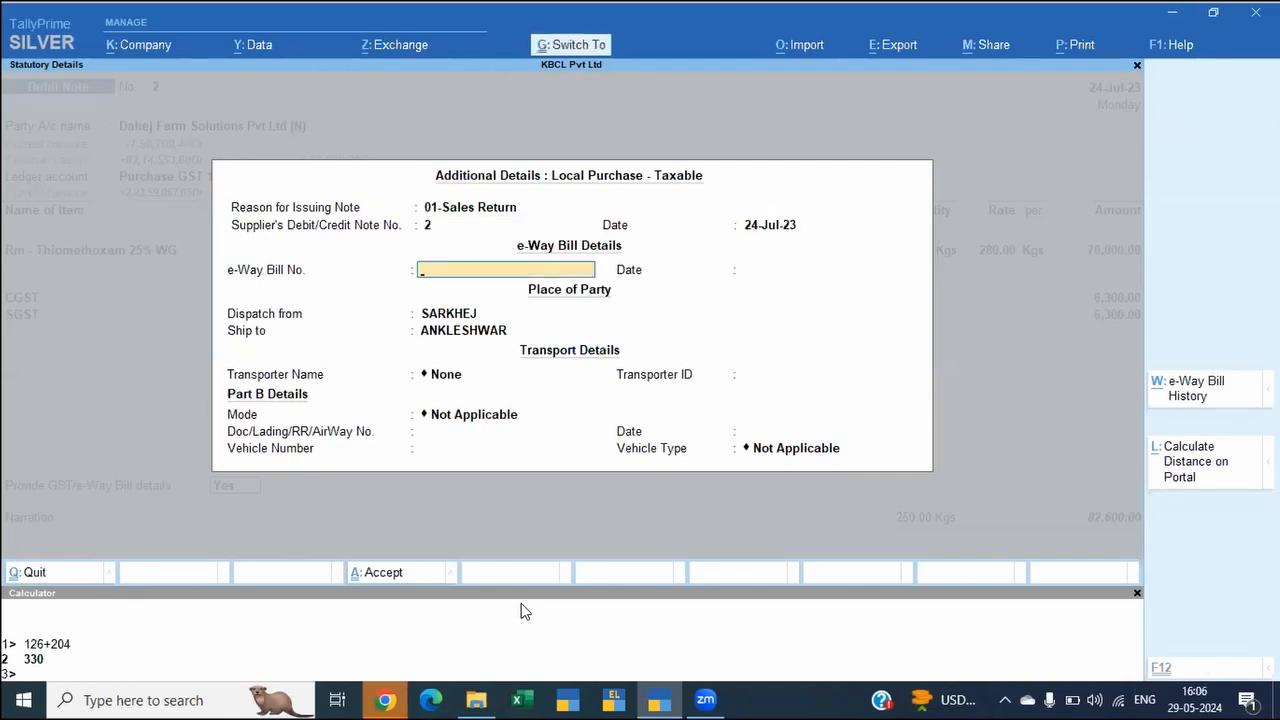
key("ctrl+a")
key("ctrl")
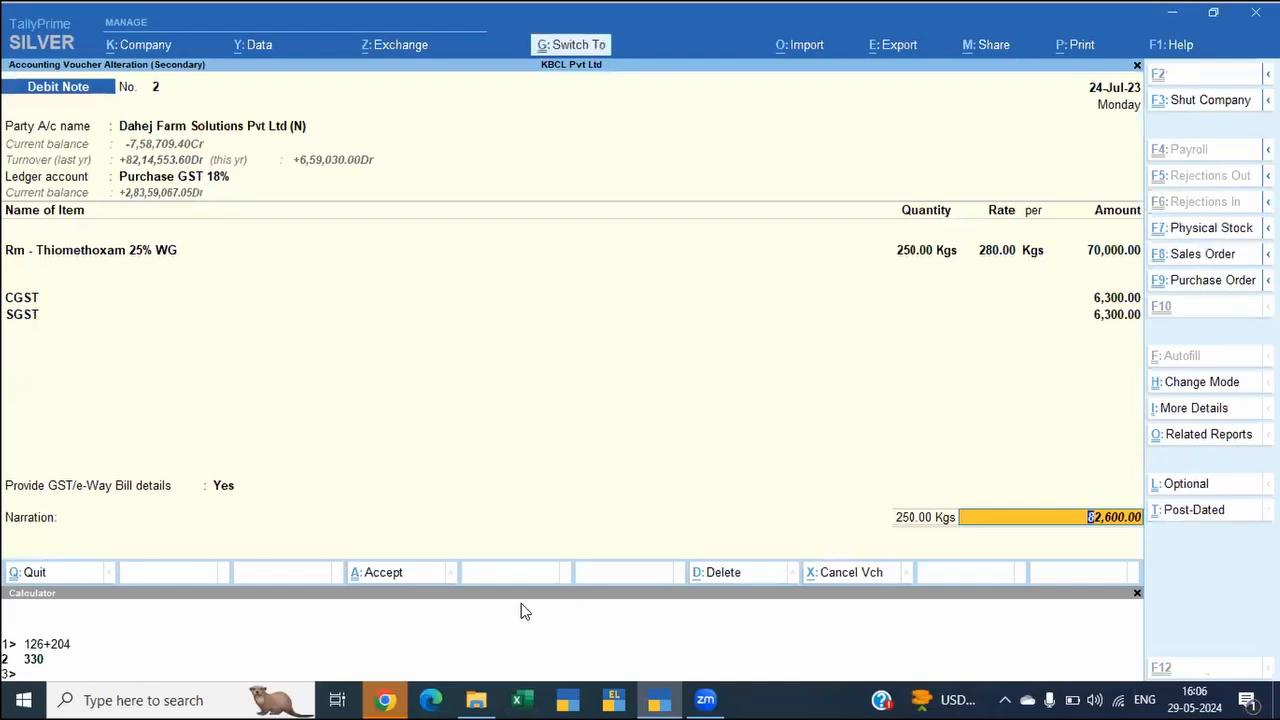
key("ctrl+p")
key("Return")
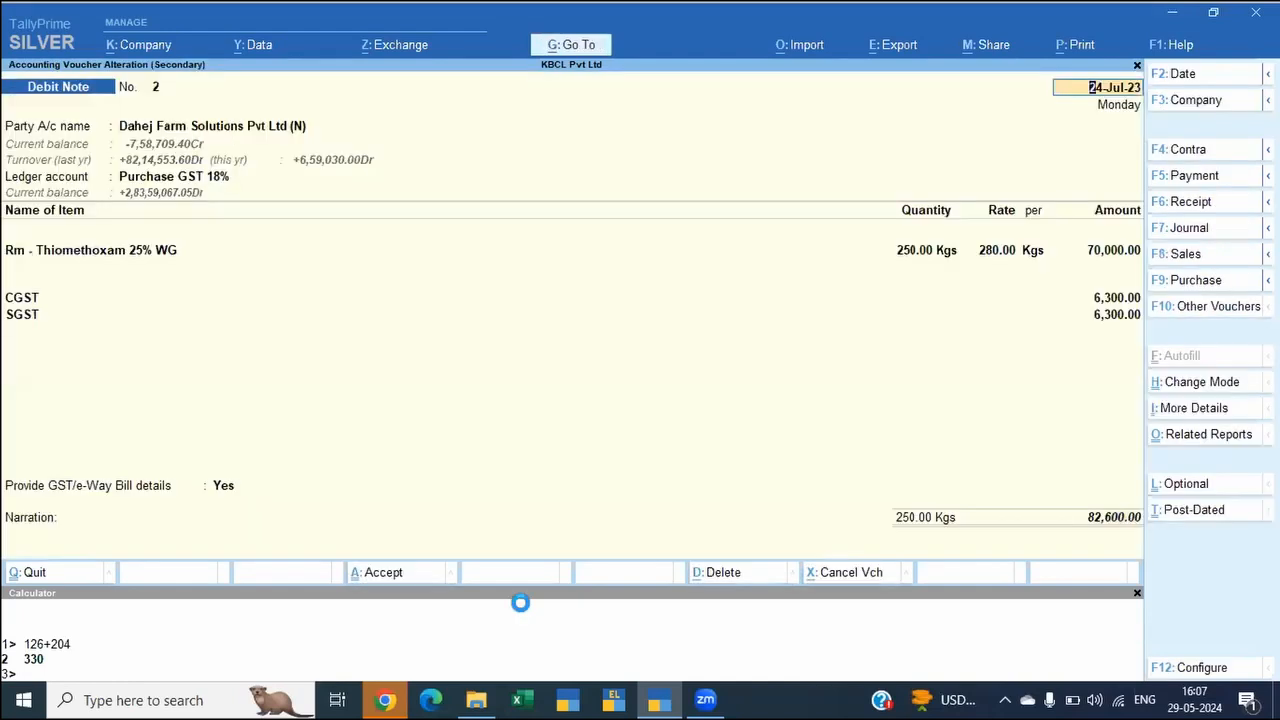
key("Escape")
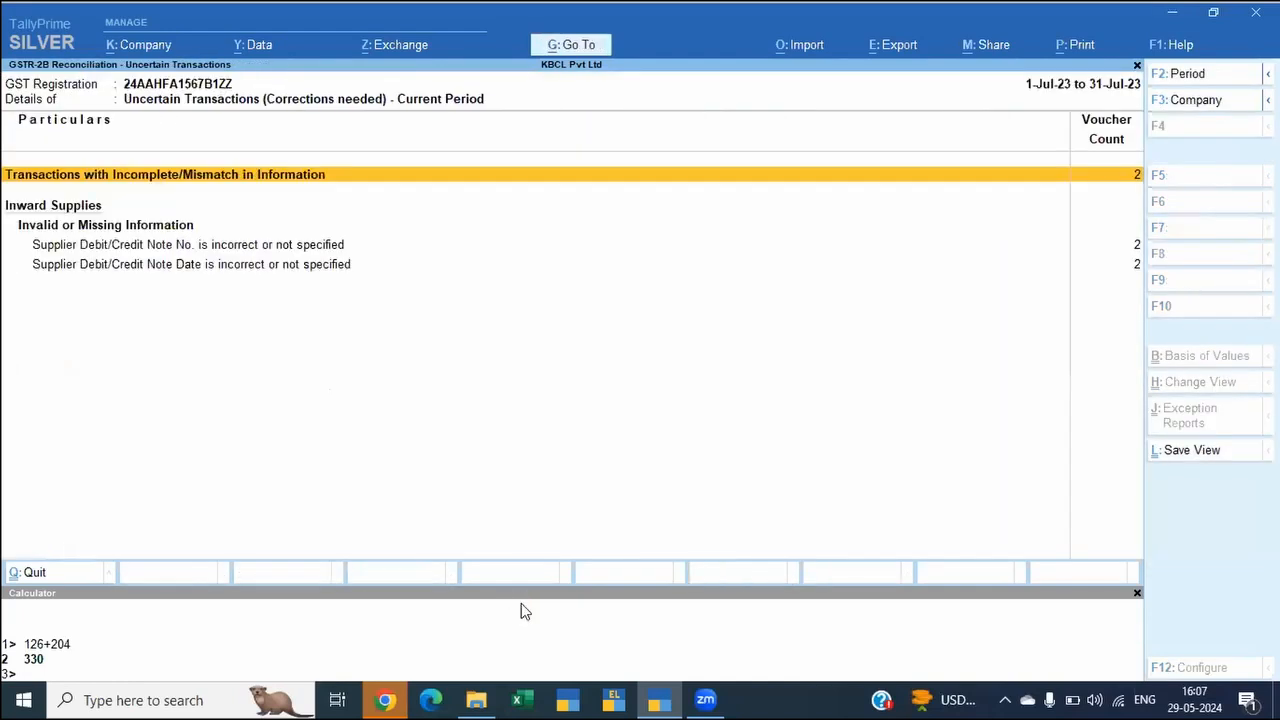
Step: Return to the July reconciliation summary and compare books and portal values for Others under Reversal of Available ITC
key("Down")
key("Escape")
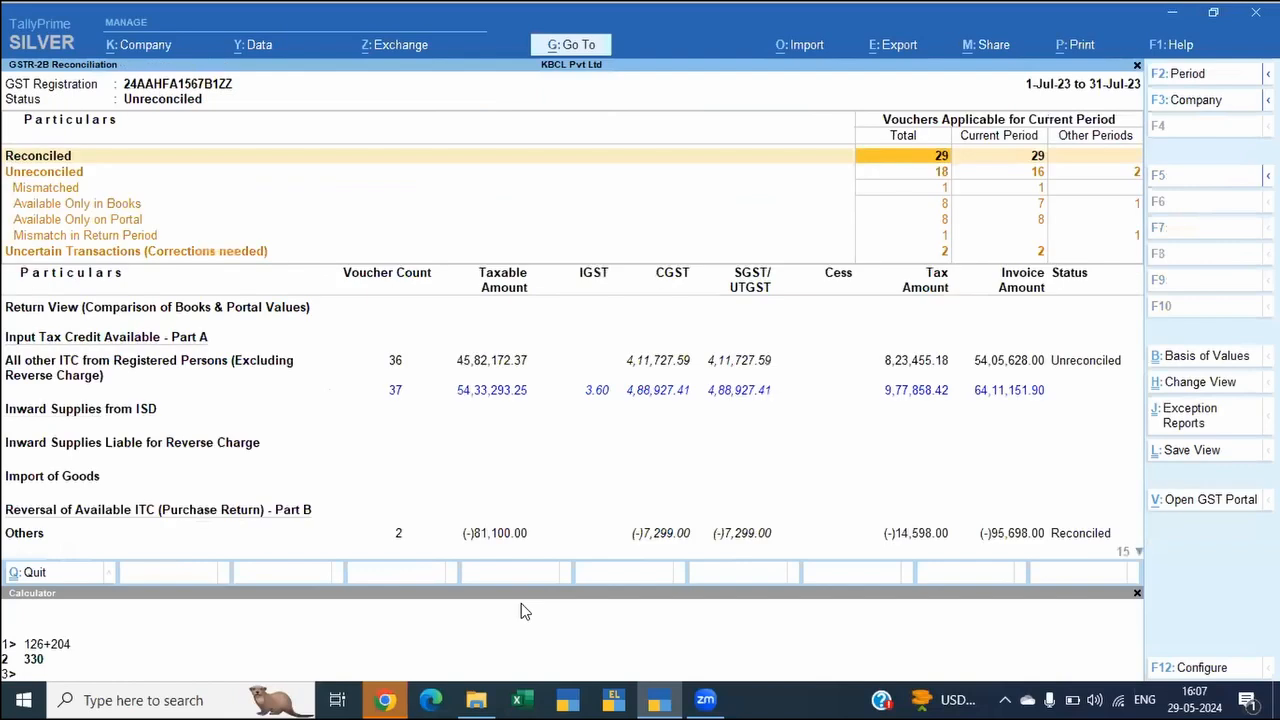
key("Down")
key("Down")
key("Down")
key("Down")
key("Down")
key("Down")
key("Down")
key("Down")
key("Down")
key("Down")
key("Down")
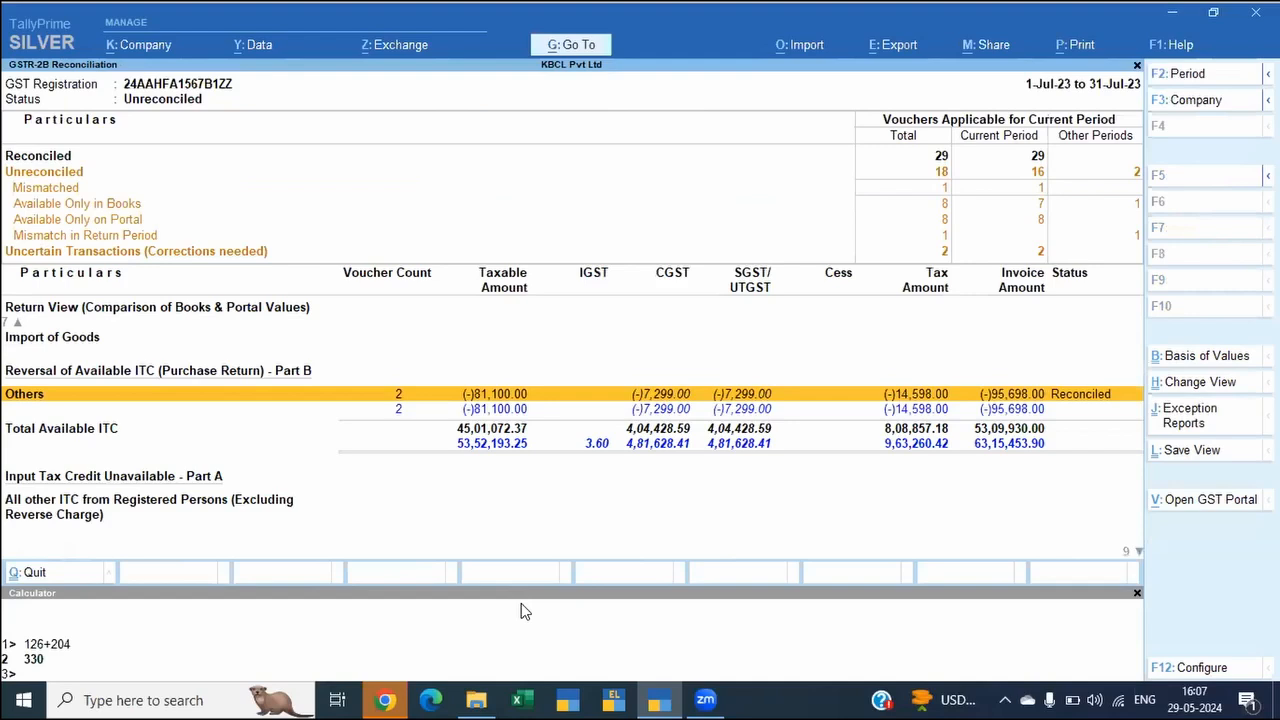
key("Up")
key("Home")
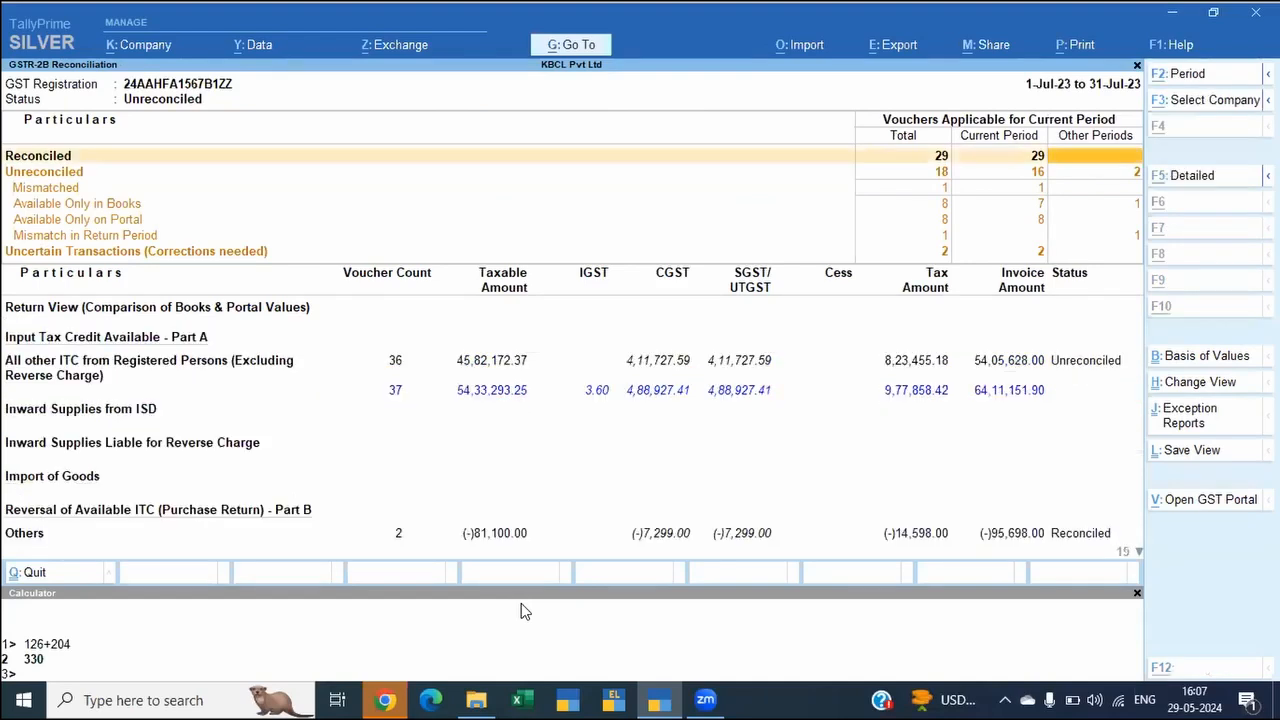
Step: Open the GSTR-3B report and examine the Input Tax Credit Available row in section 4
key("alt+g")
type("Gstr3")
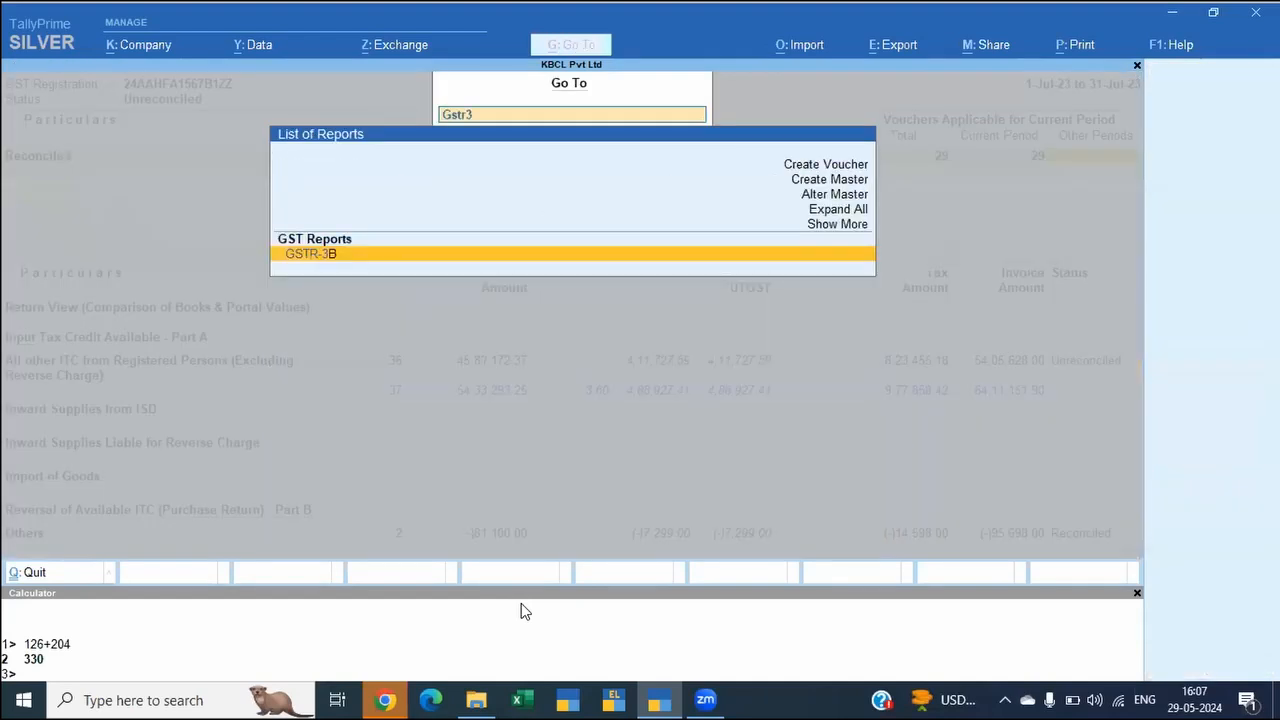
key("Return")
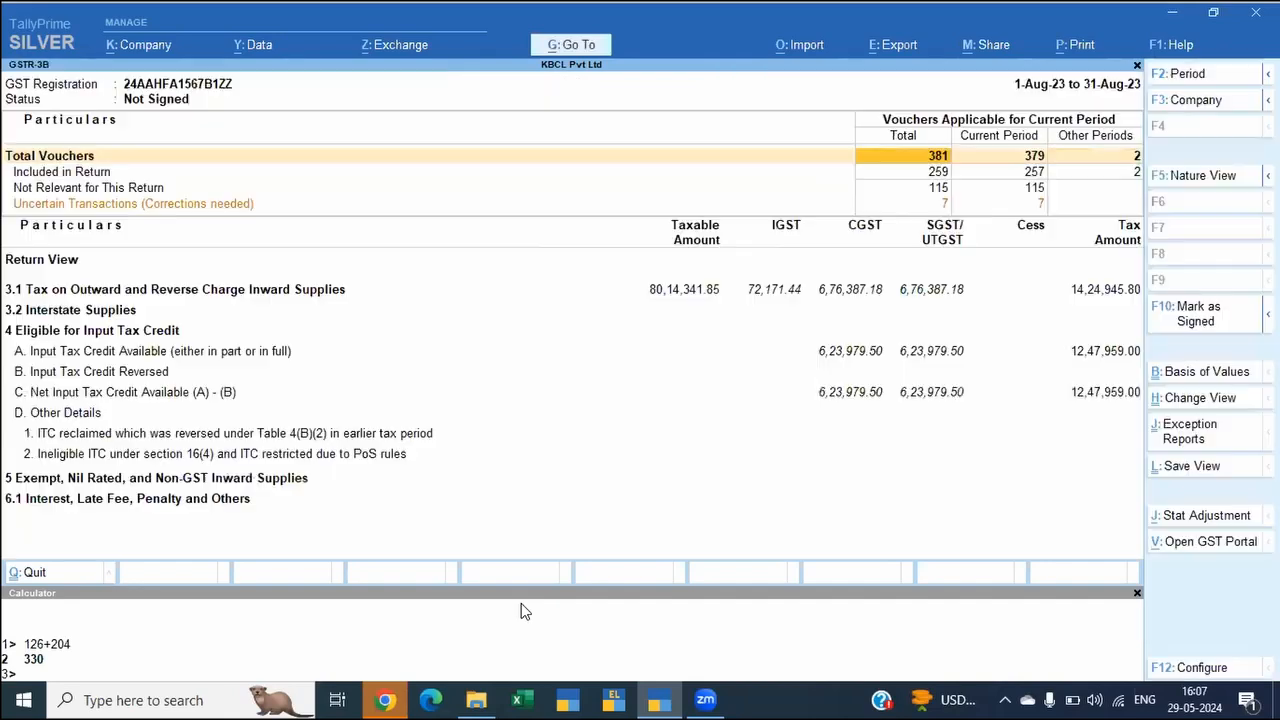
key("Down")
key("Down")
key("Down")
key("Down")
key("Up")
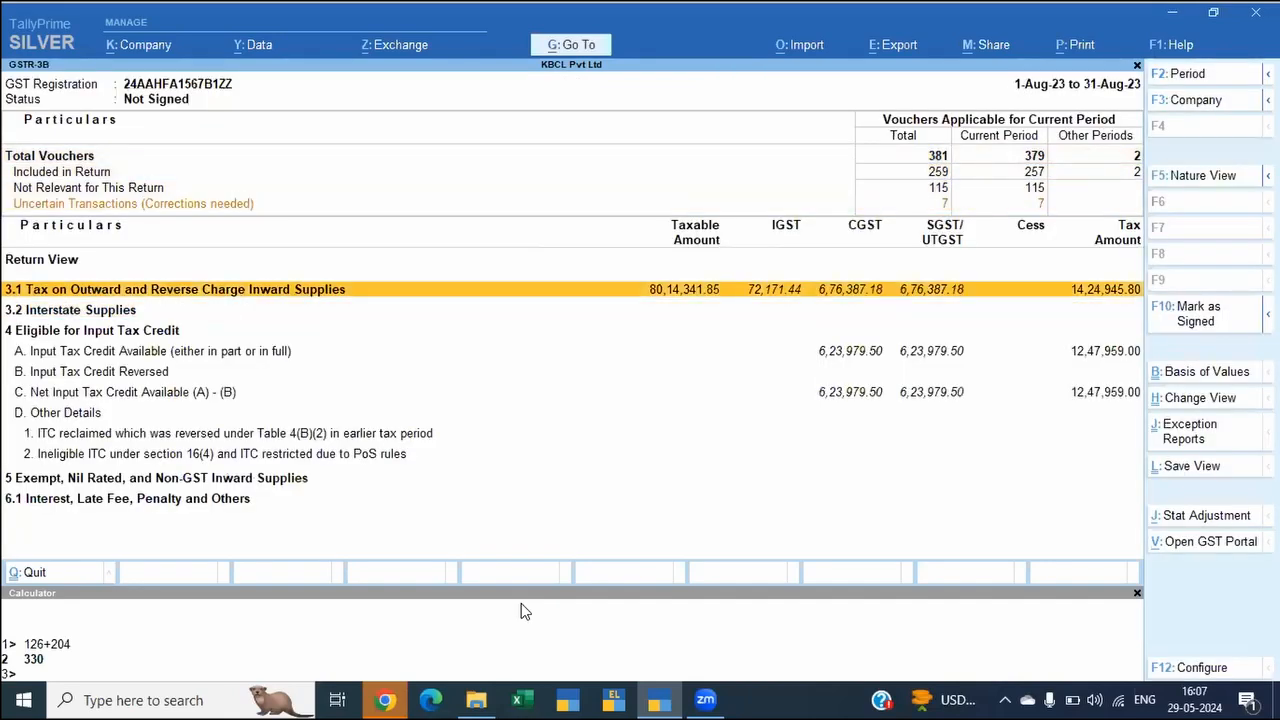
key("Down")
key("Down")
key("Down")
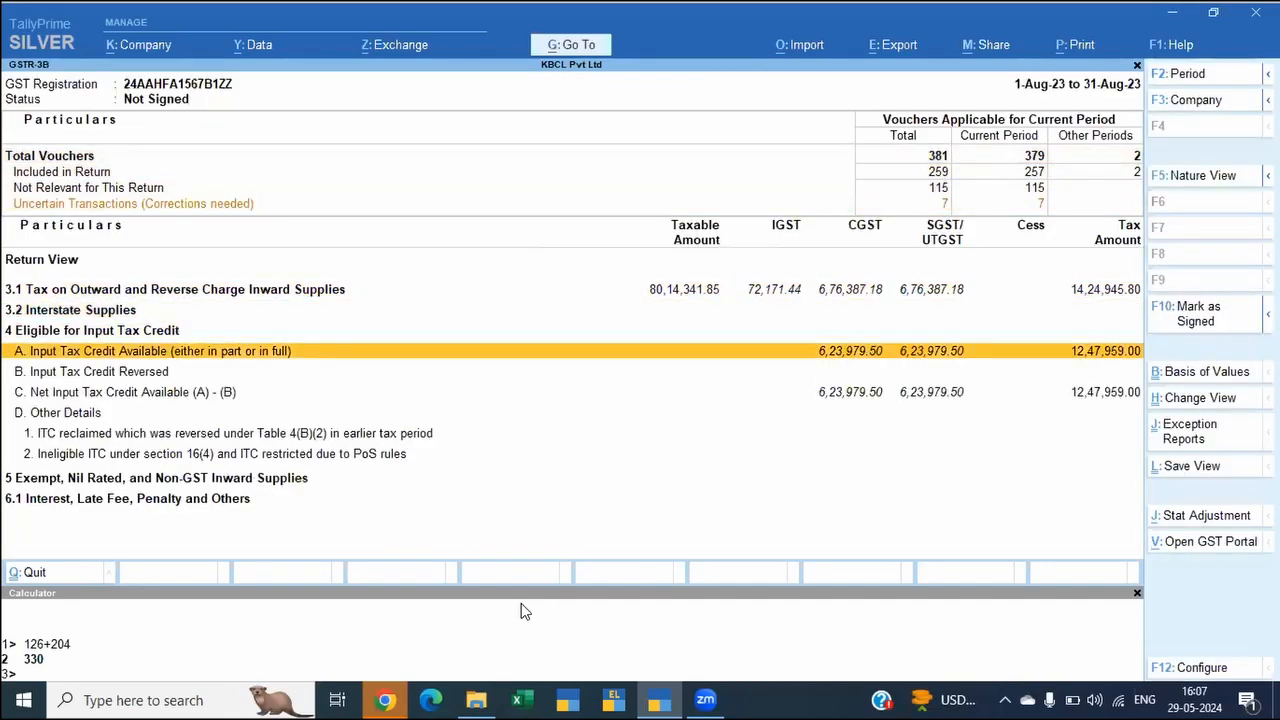
Step: Expand section 3.1 of the August GSTR-3B and check the Uncertain Transactions total
key("Up")
key("Up")
key("Up")
key("Return")
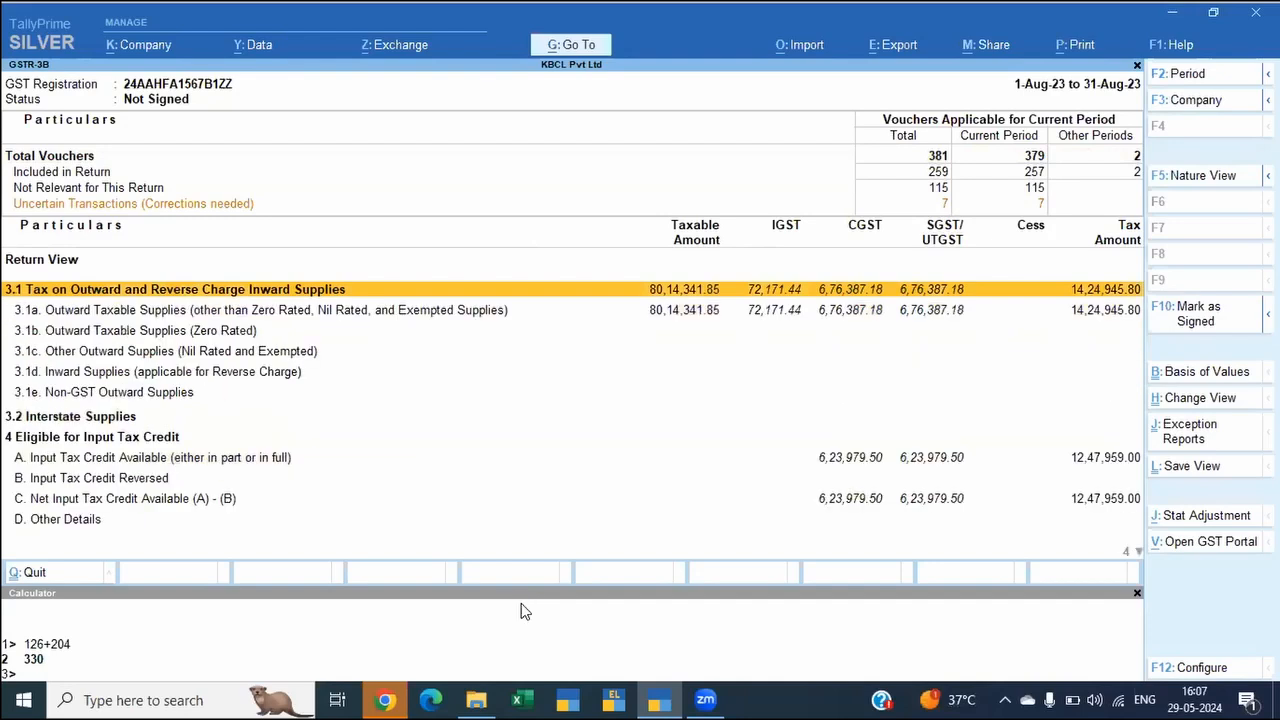
key("Up")
key("Left")
key("Left")
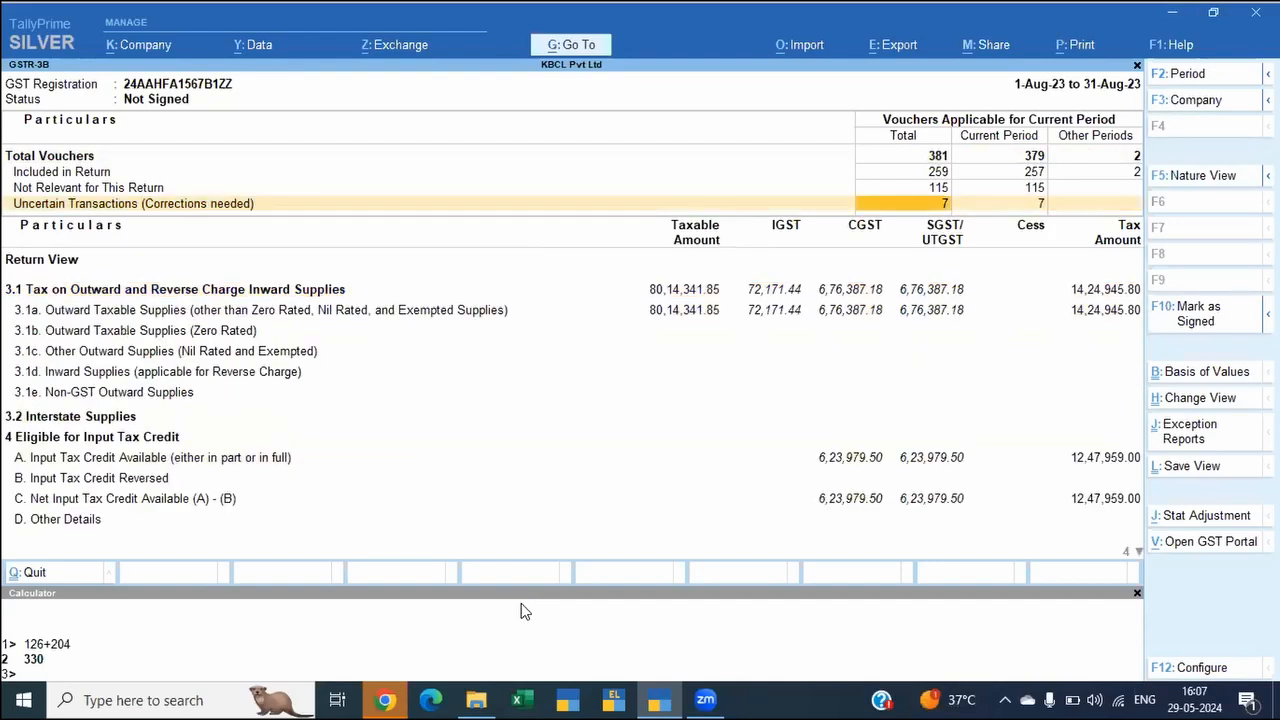
Step: Change the GSTR-3B report period to July 2023
key("F2")
type("jul")
key("Return")
type("jul")
key("Return")
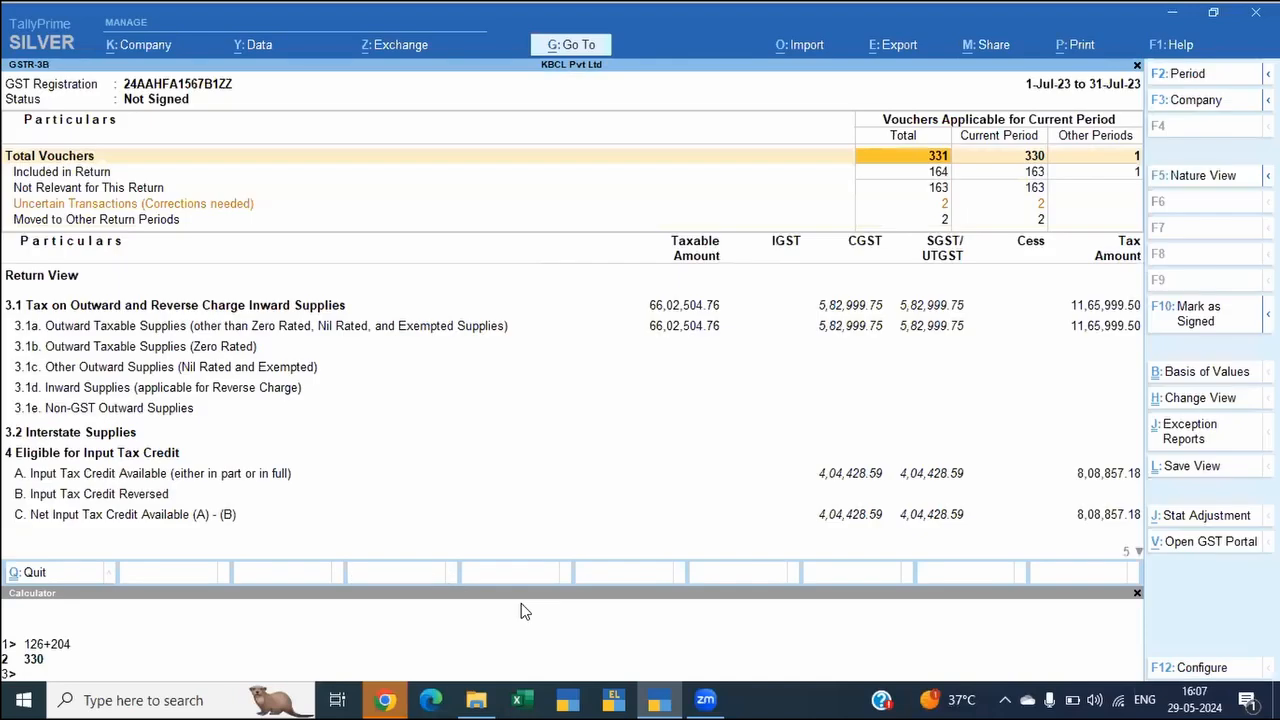
Step: View the July vouchers moved to other return periods, then return to the GSTR-3B report
key("Down")
key("Down")
key("Down")
key("Down")
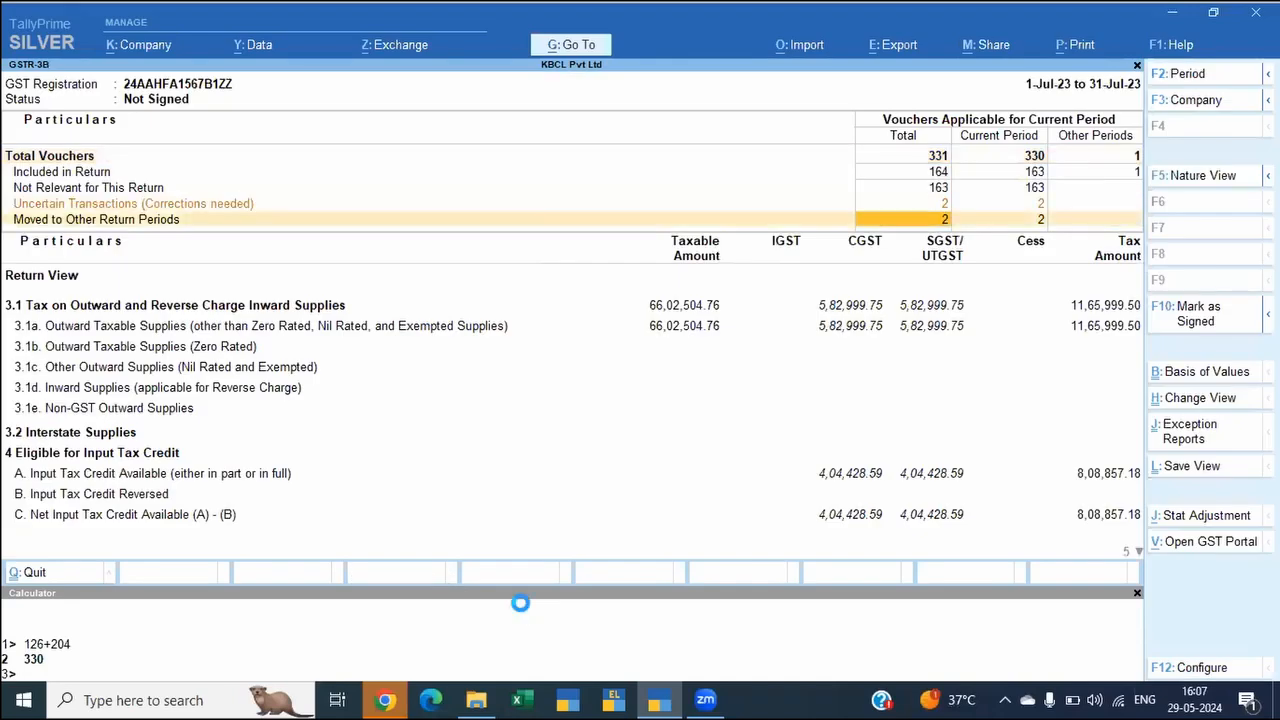
key("Return")
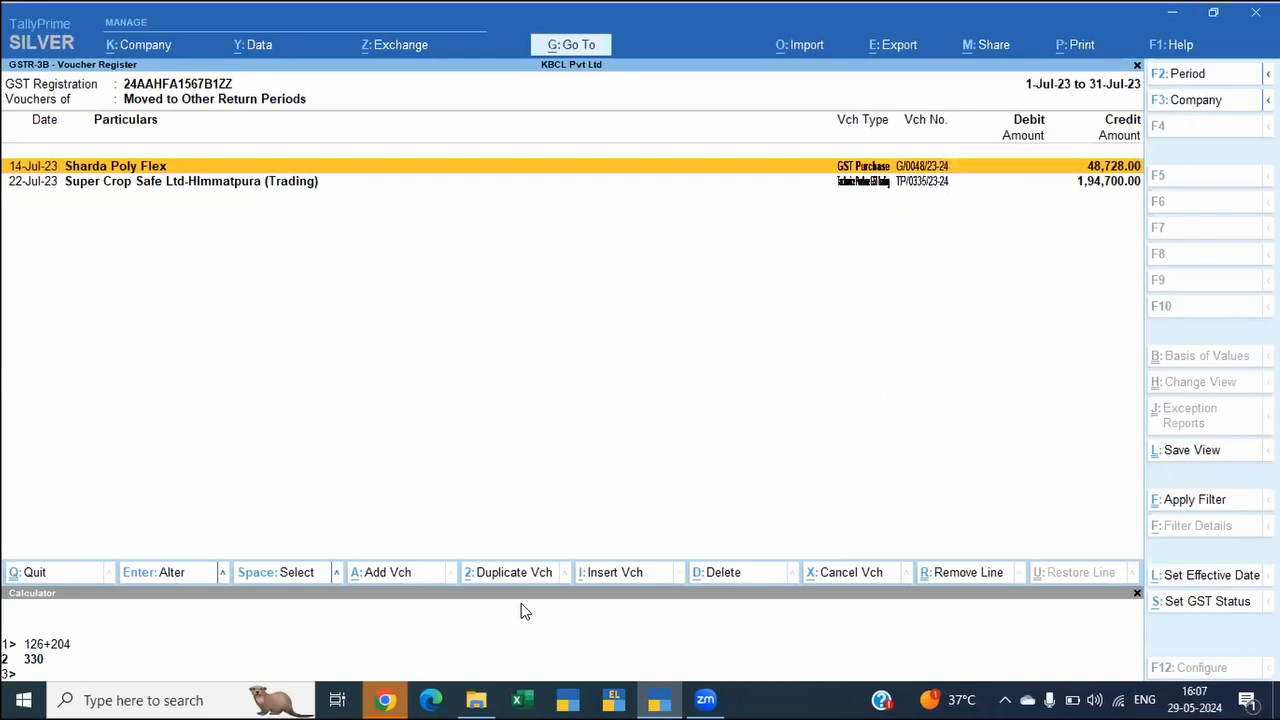
key("Escape")
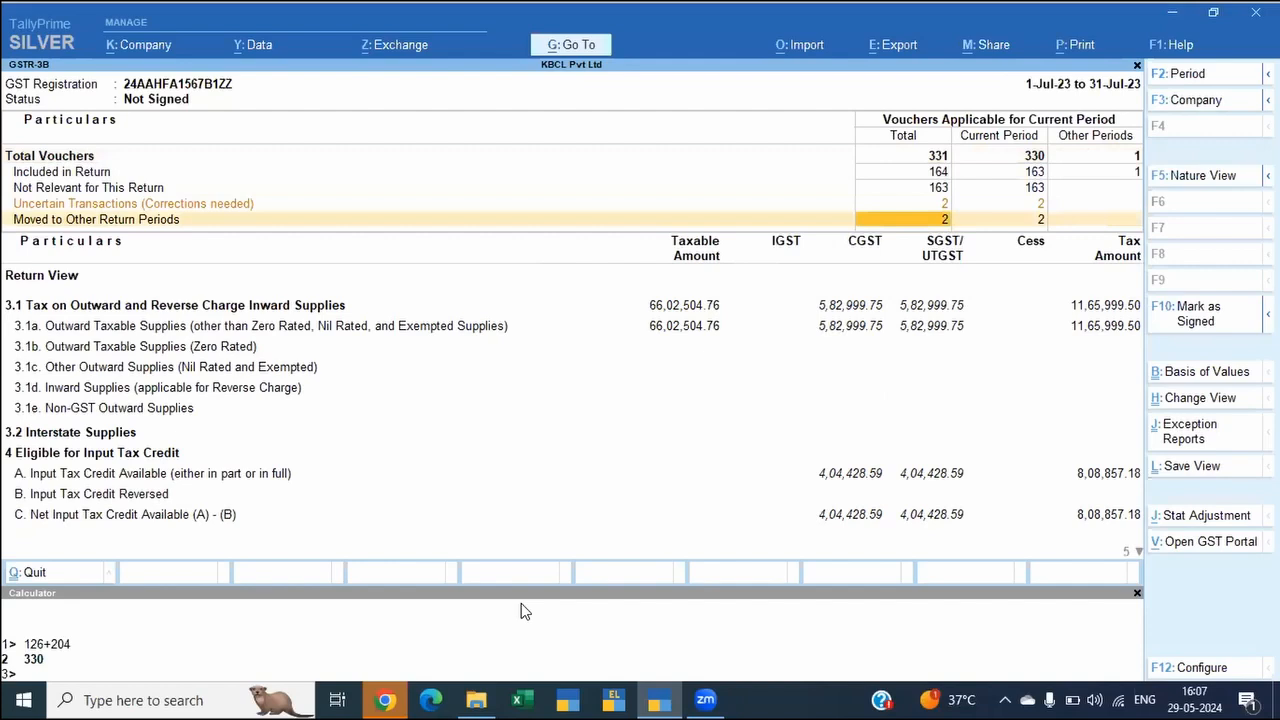
Step: Check the uncertain July vouchers whose supplier debit/credit note number is incorrect or not specified, then return to the report
key("Up")
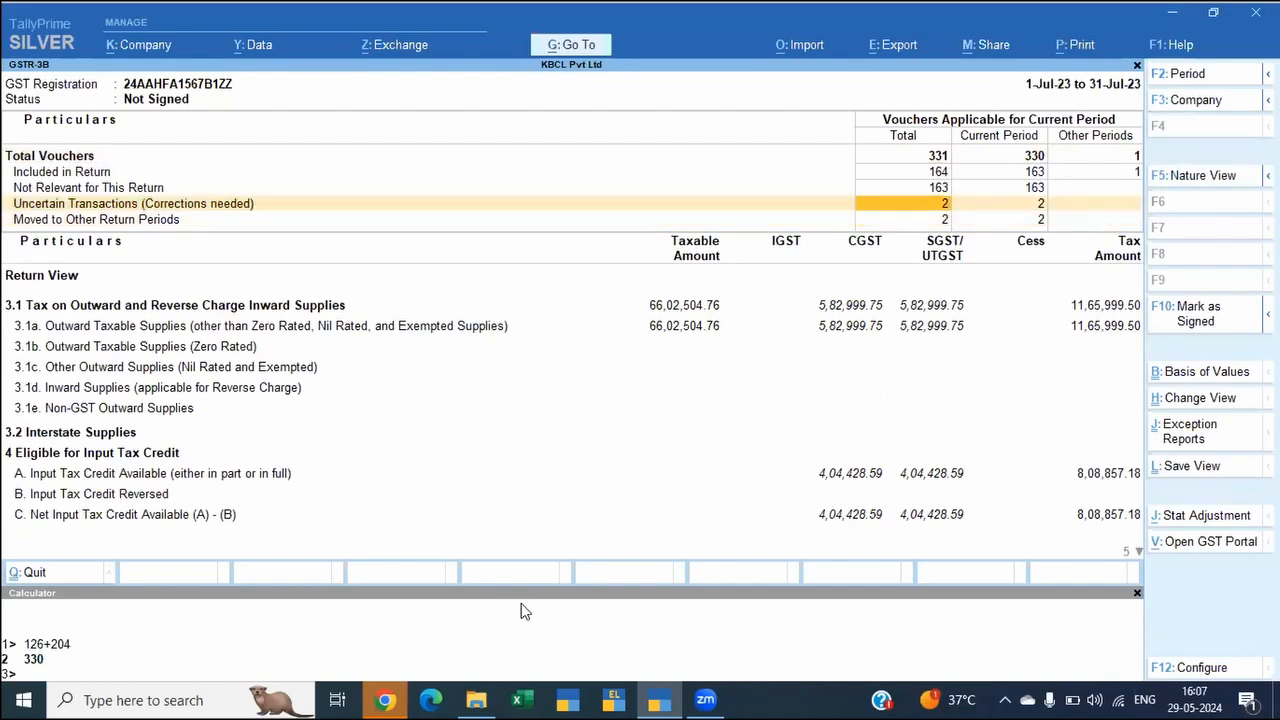
key("Return")
key("Down")
key("Down")
key("Return")
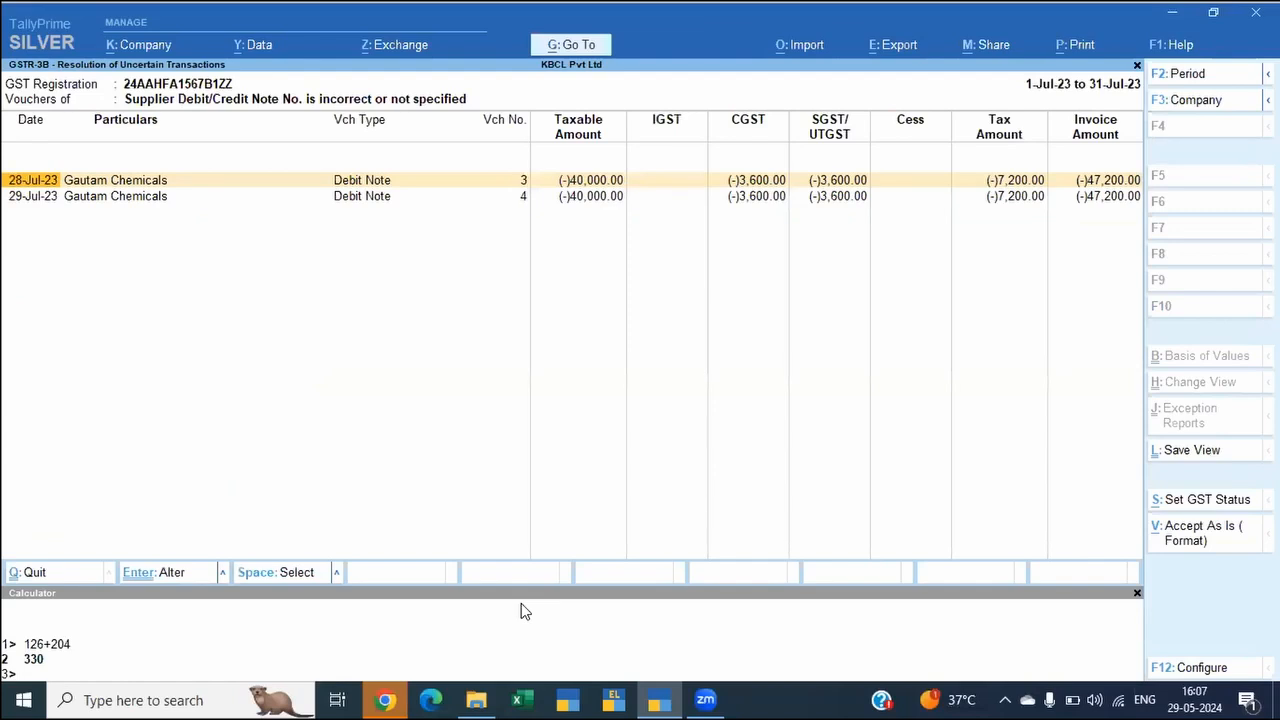
key("Escape")
key("Escape")
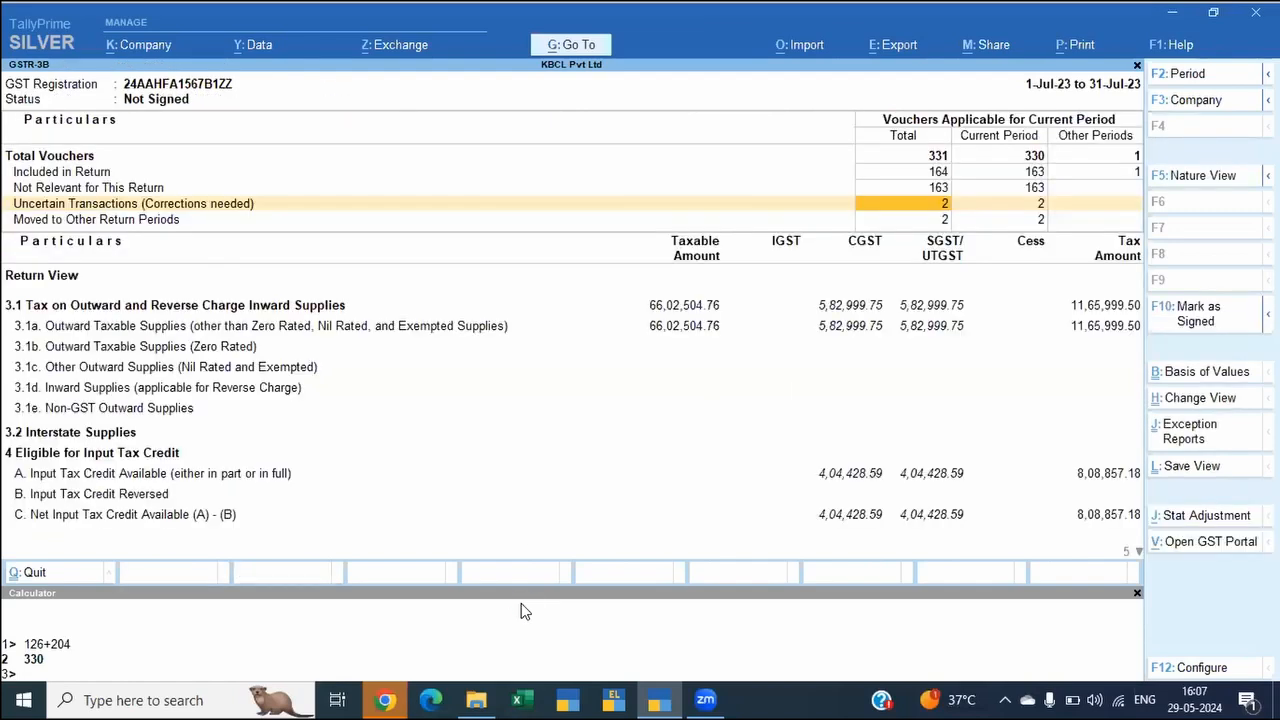
Step: Examine the July GSTR-3B rows for outward supplies in section 3.1 and input tax credit in section 4
key("Down")
key("Down")
key("Down")
key("Down")
key("Down")
key("Down")
key("Down")
key("Down")
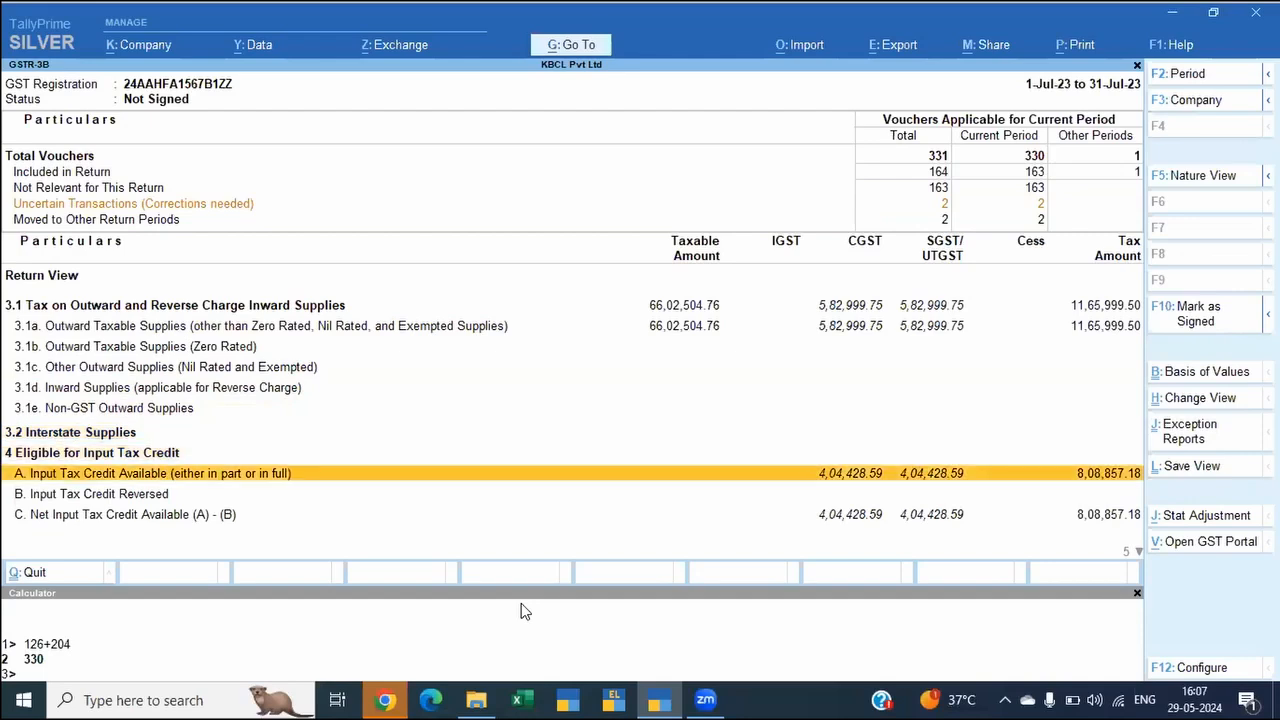
key("Down")
key("Down")
key("Down")
key("Down")
key("Down")
key("Up")
key("Up")
key("Up")
key("Up")
key("Down")
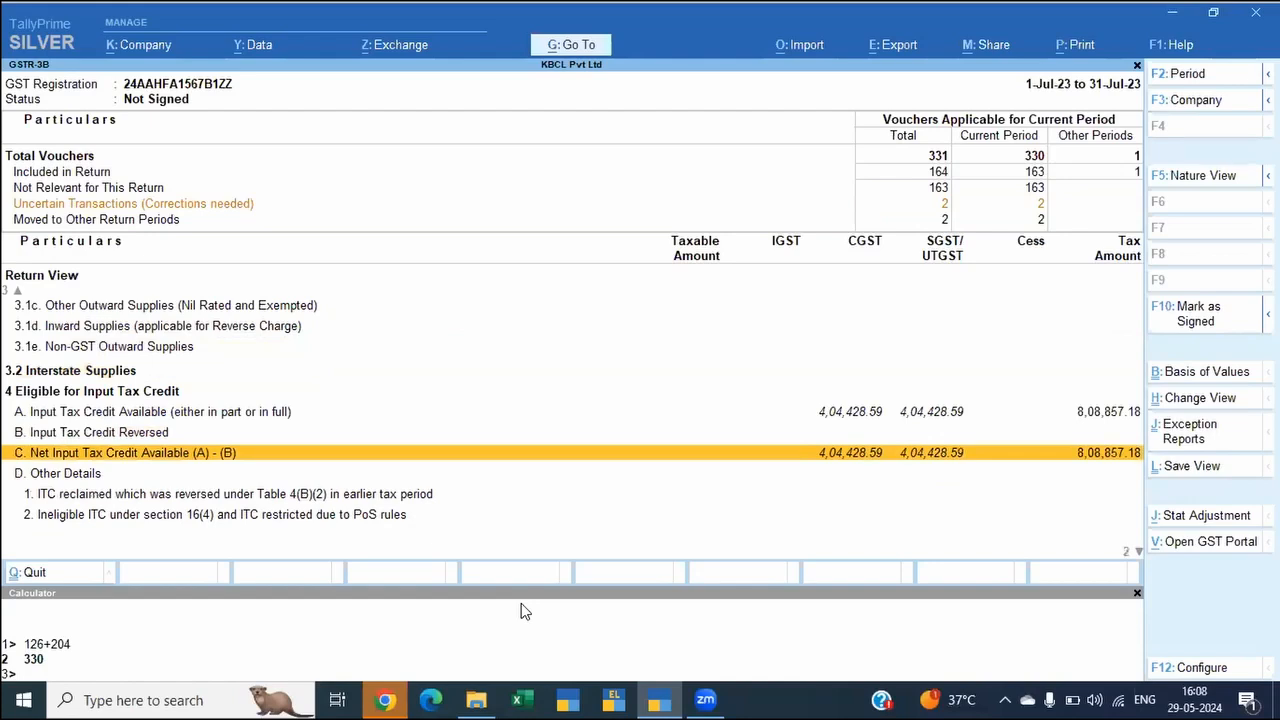
key("Up")
key("Up")
key("Up")
key("Up")
key("Up")
key("Up")
key("Up")
key("Up")
key("Up")
key("Up")
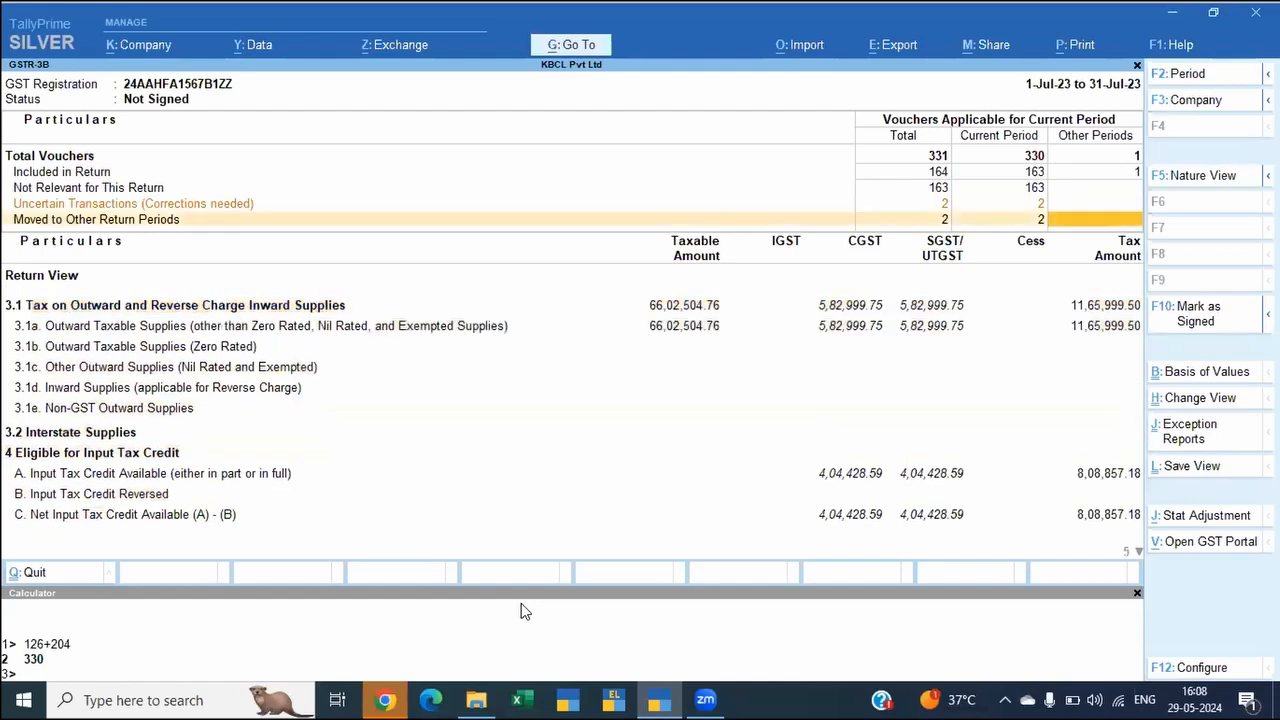
key("Down")
key("Down")
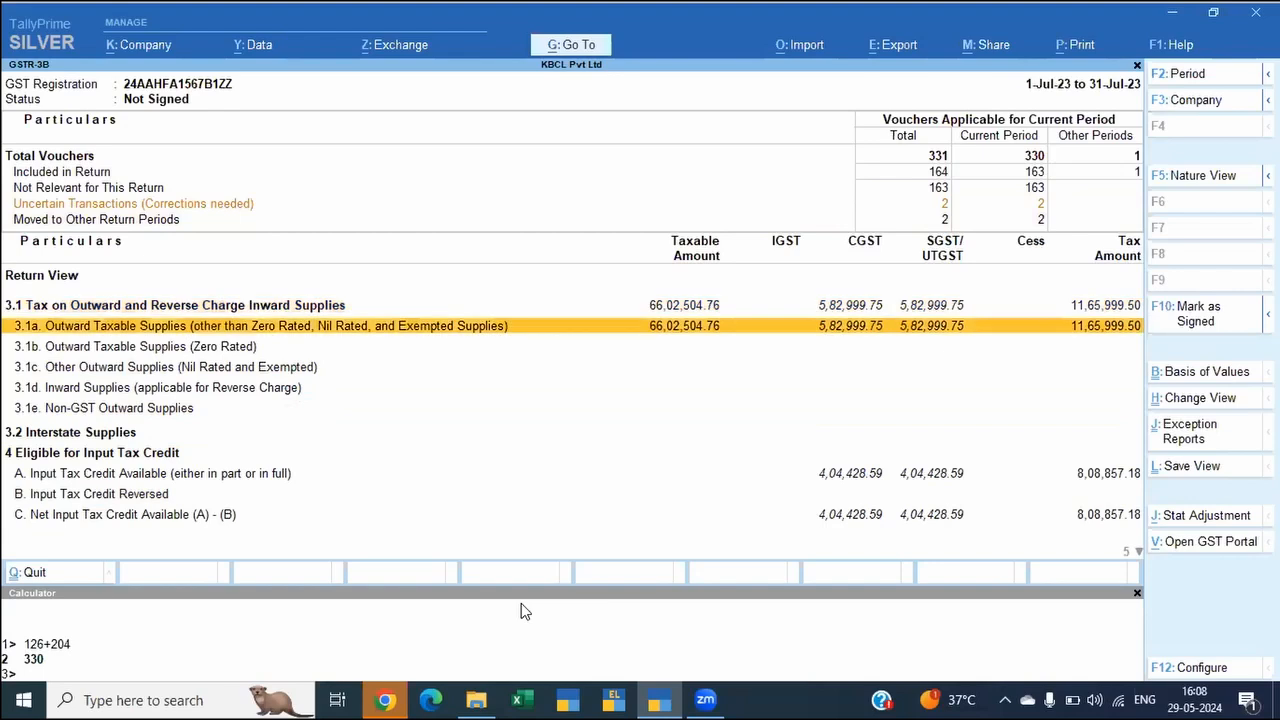
key("Down")
key("Down")
key("Down")
key("Down")
key("Down")
key("Down")
key("Down")
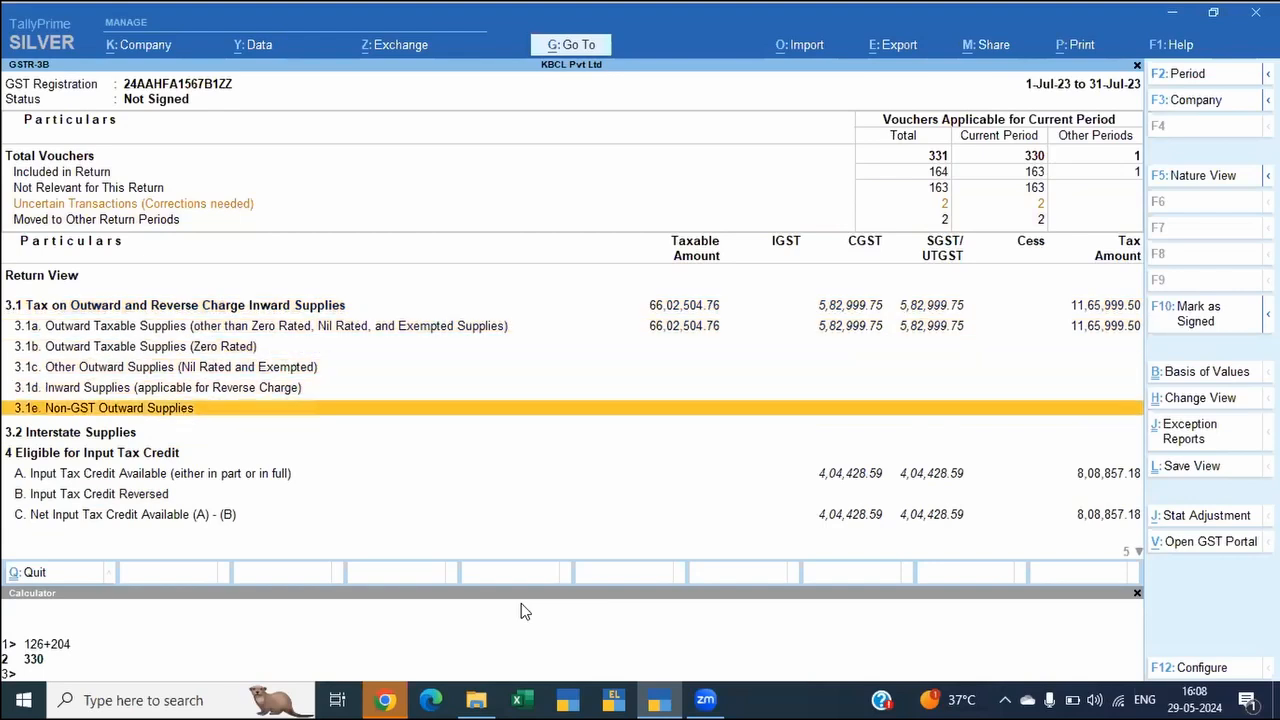
Step: Drill down from Input Tax Credit Available to the voucher register for All other Input Tax Credit
key("Return")
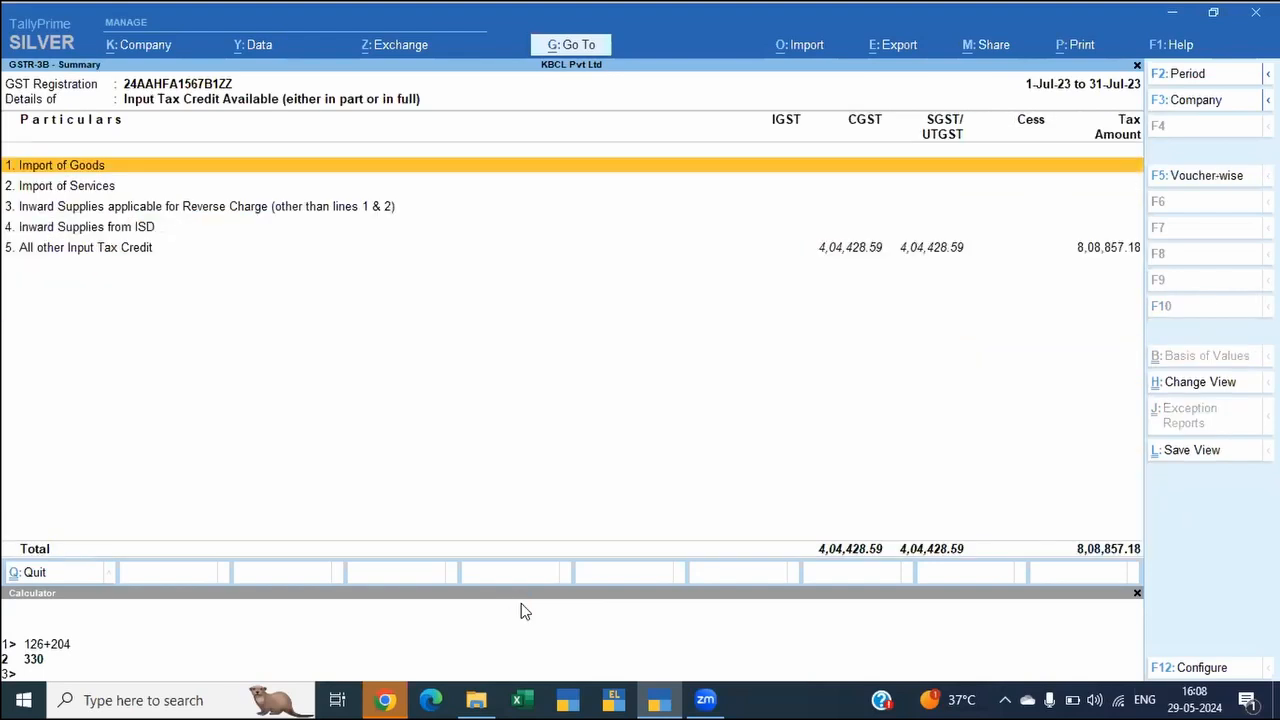
key("Down")
key("Down")
key("Down")
key("Return")
key("Escape")
key("Down")
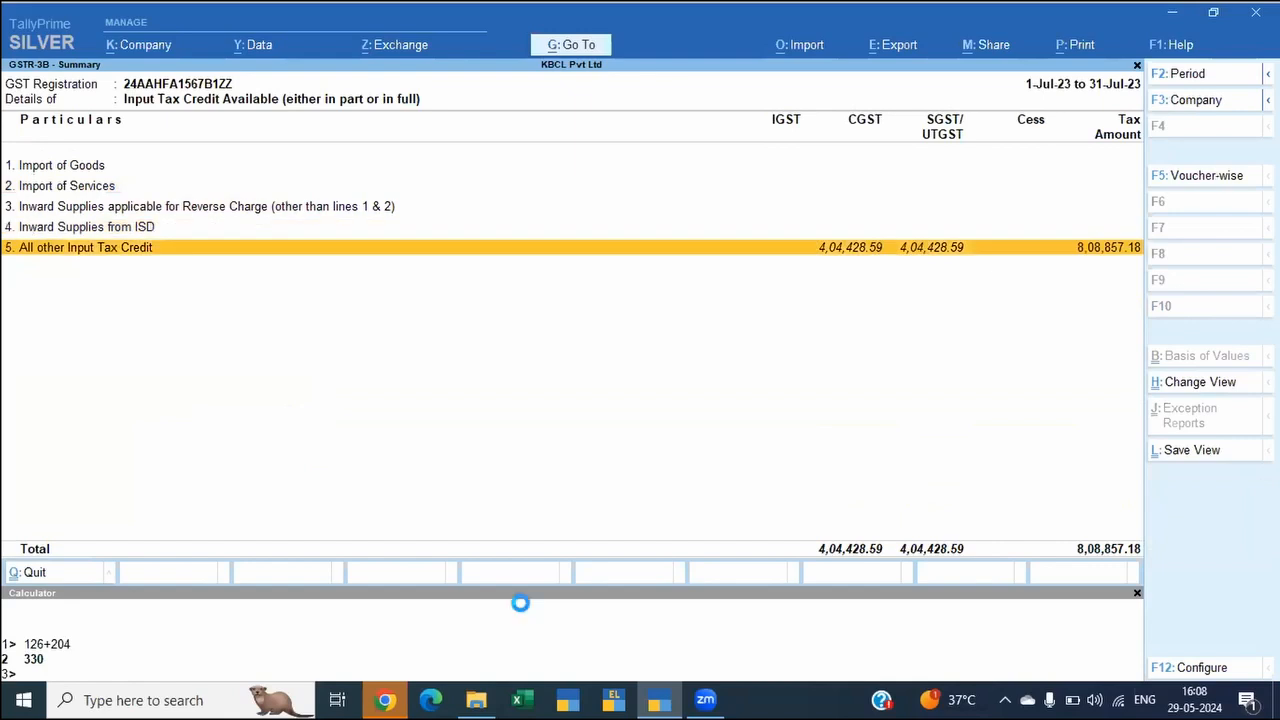
key("Return")
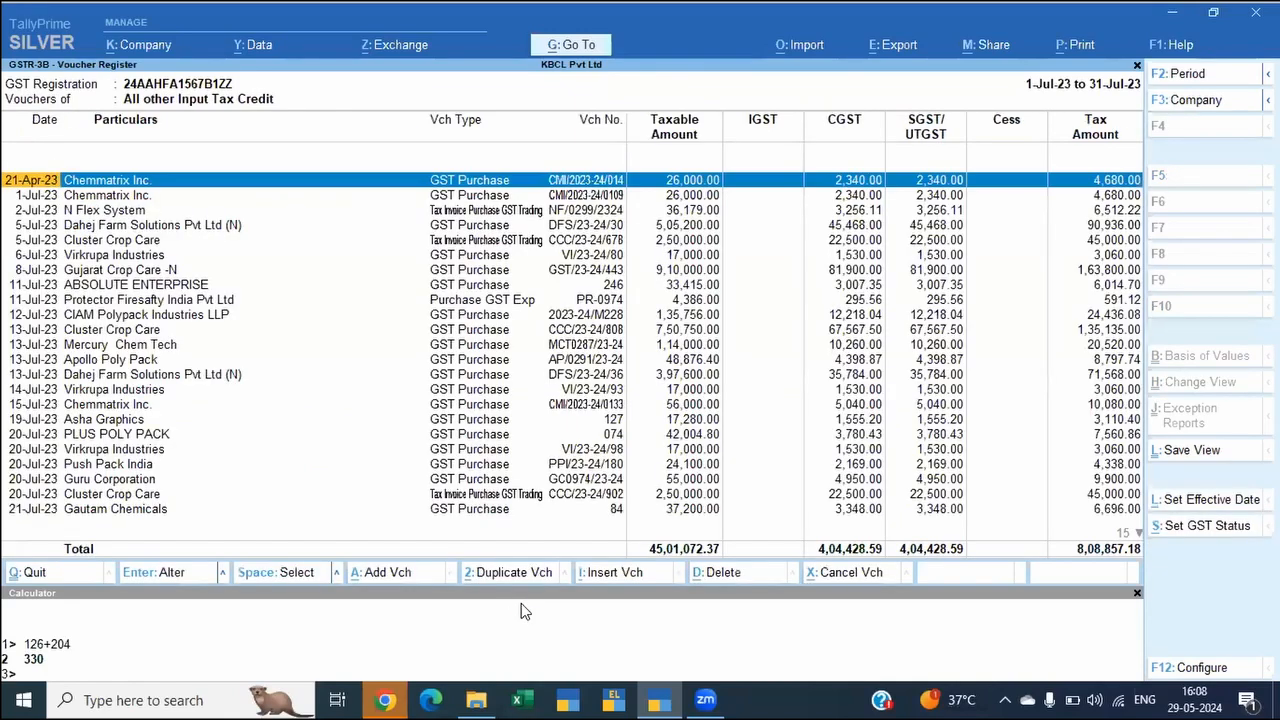
Step: Inspect the GST status settings of the 21-Apr-23 Chemmatrix Inc. purchase voucher for GSTR-2A, GSTR-2B, GSTR-3B and e-Way Bill, then close them
key("alt")
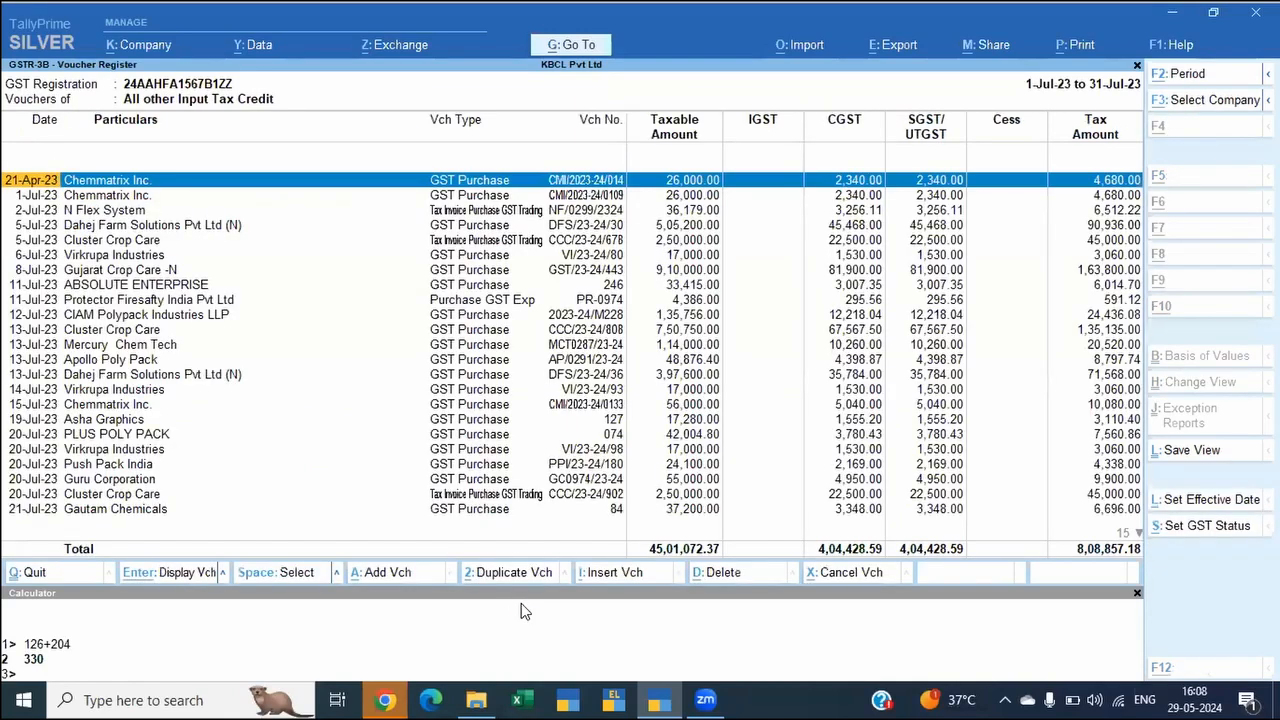
key("alt+s")
key("Down")
key("Down")
key("Down")
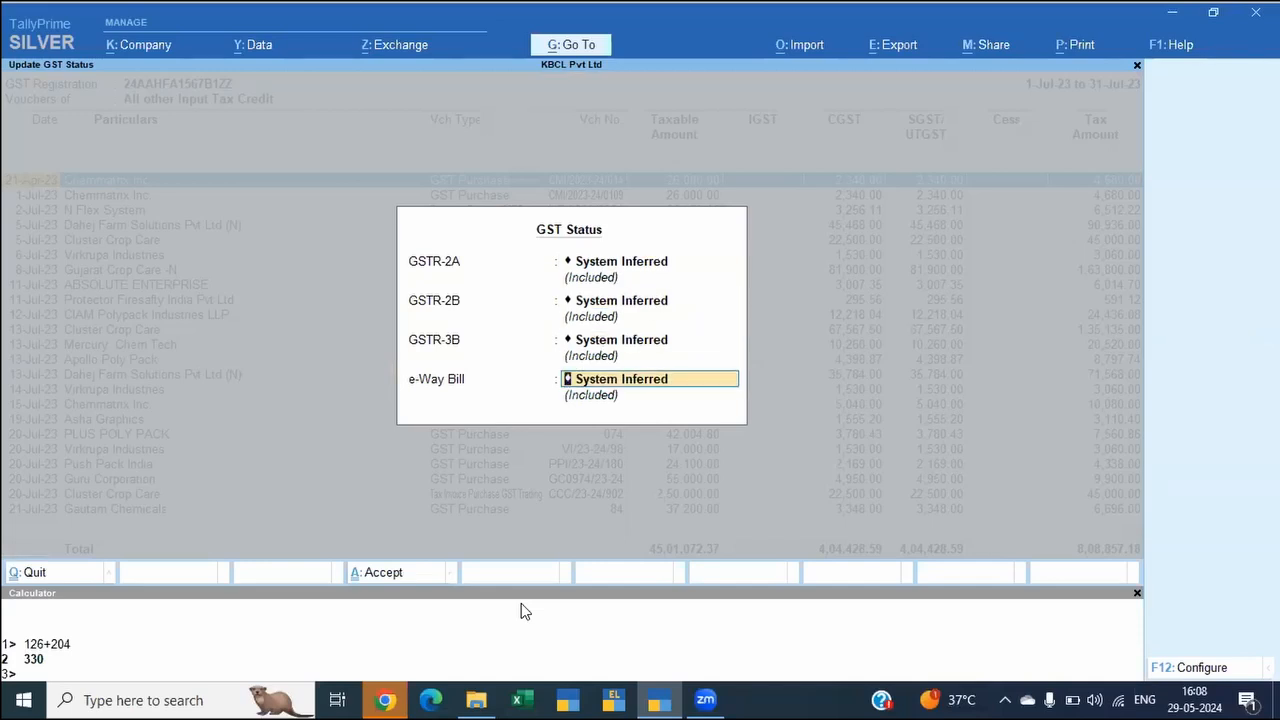
key("space")
key("Escape")
key("Escape")
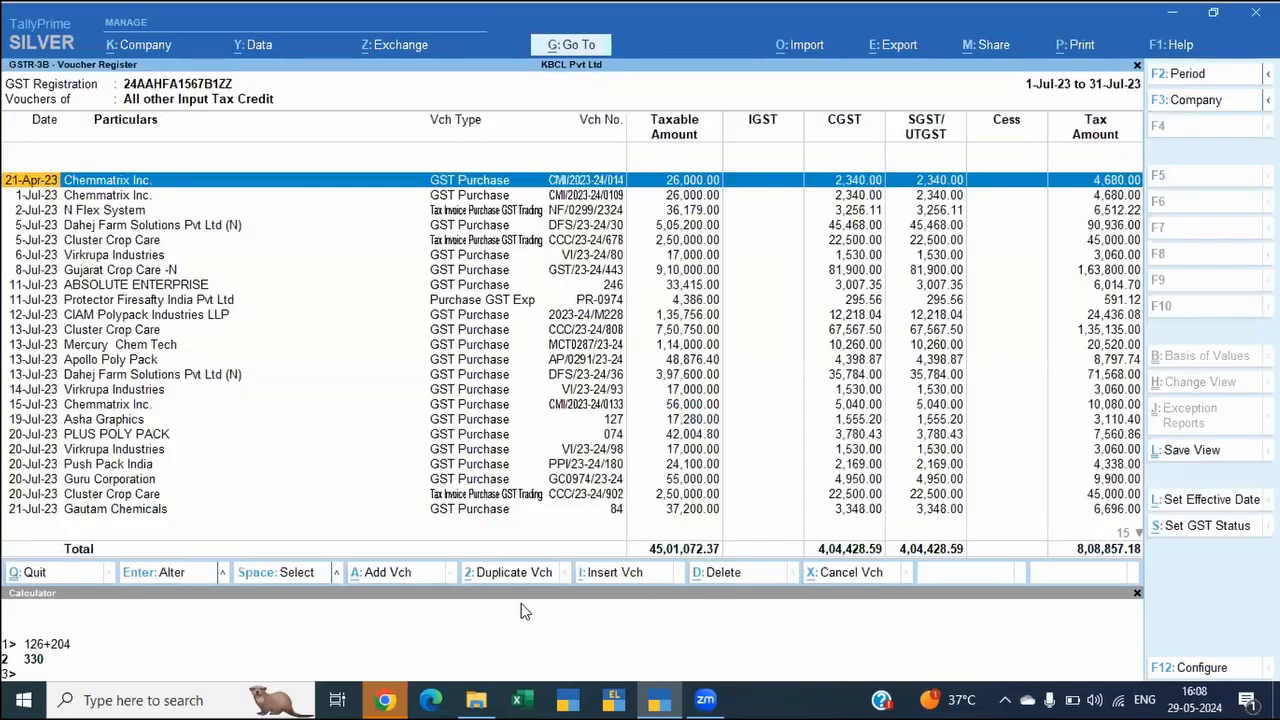
Step: Return to the GSTR-3B report and start a GST stat adjustment journal with Reversal of Input Tax Credit as its nature
key("Escape")
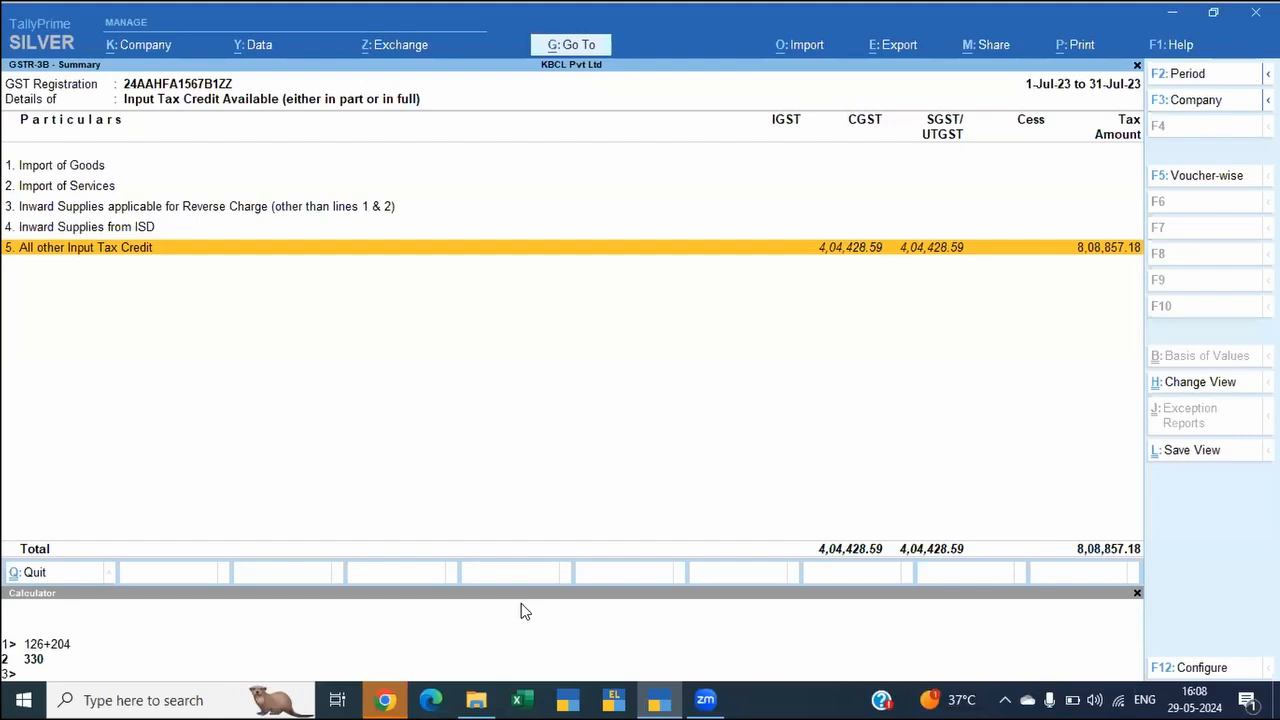
key("Escape")
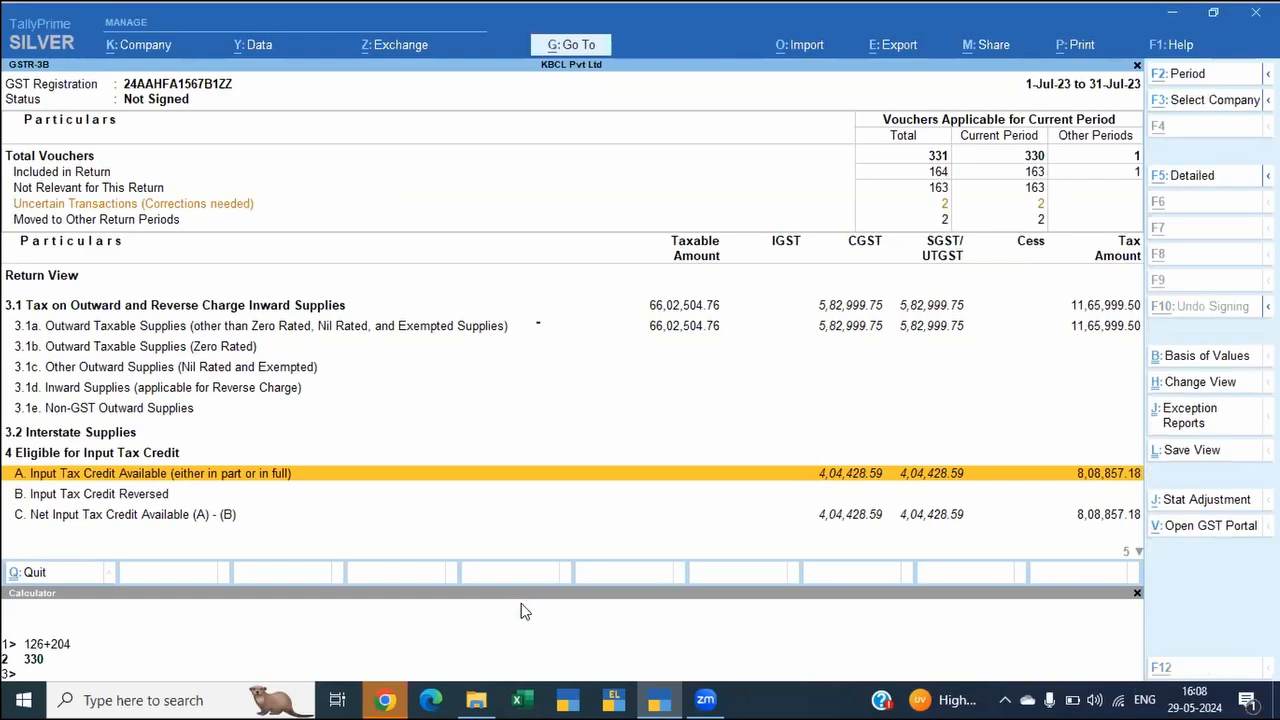
key("alt+j")
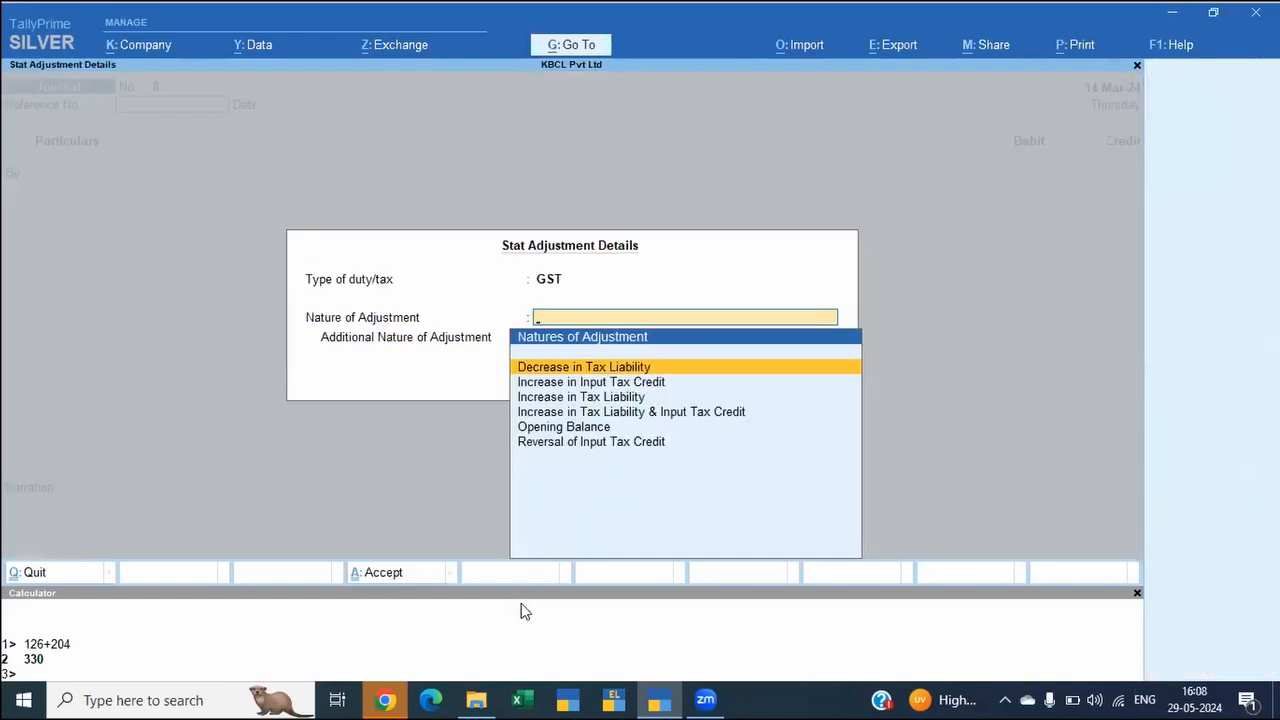
key("Down")
key("Down")
key("Down")
key("Down")
key("Down")
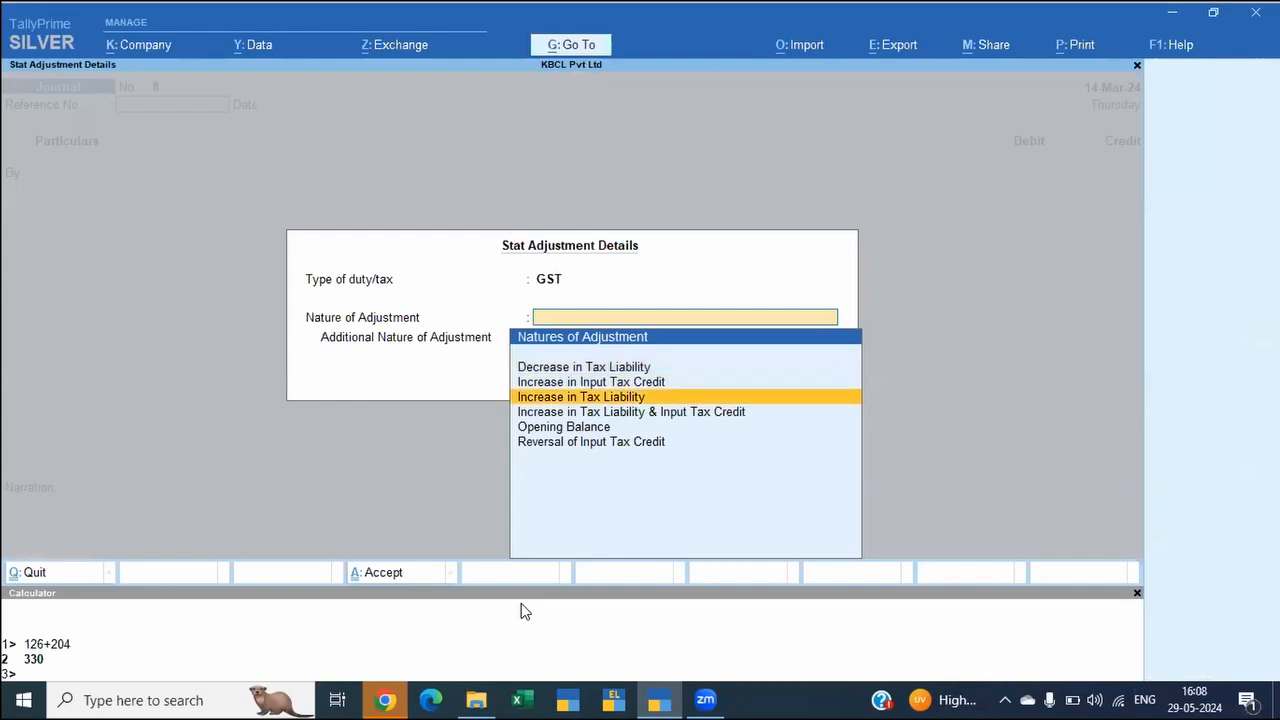
key("Return")
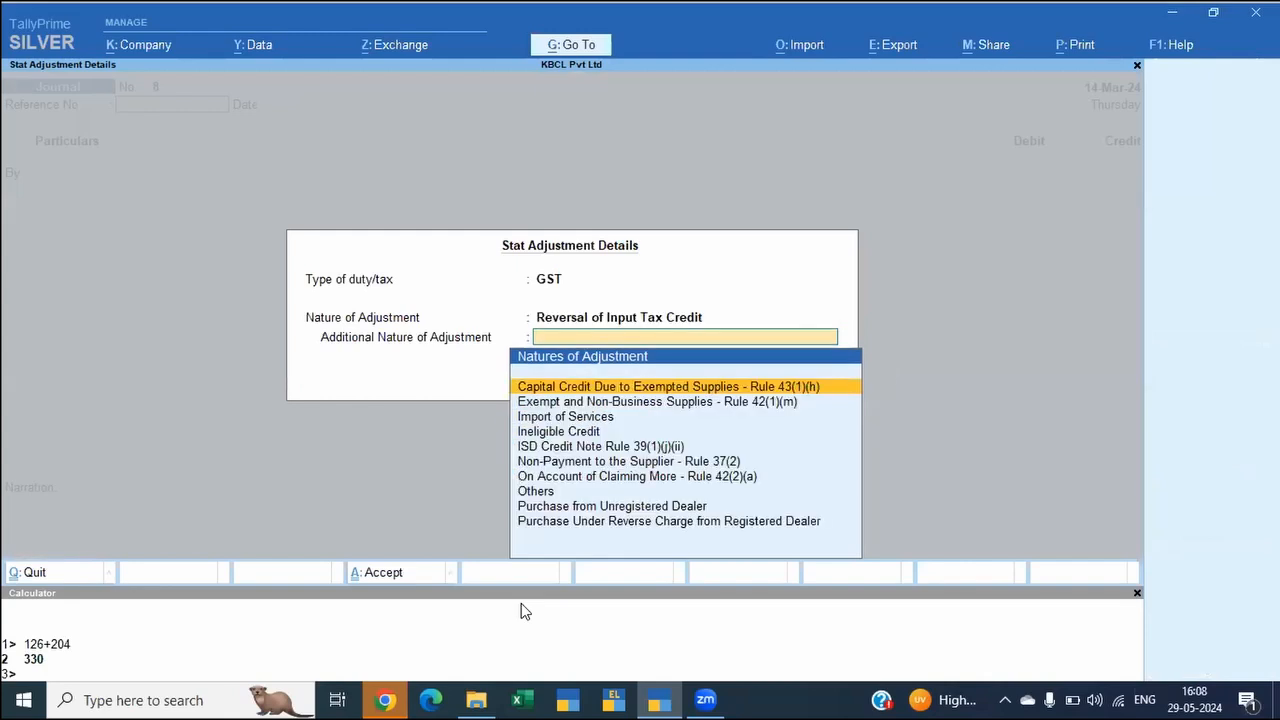
Step: Review the additional natures of adjustment for input tax credit reversal down to Others, then discard the journal voucher
key("Down")
key("Down")
key("Down")
key("Down")
key("Down")
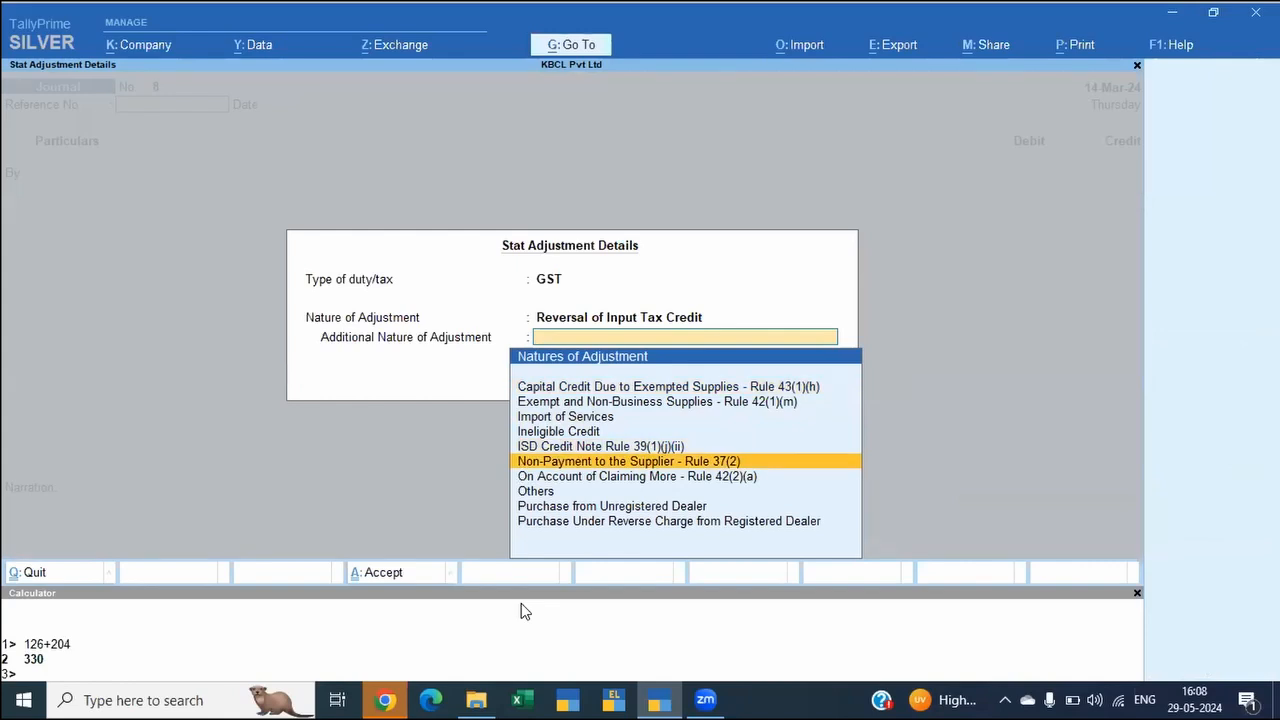
key("Down")
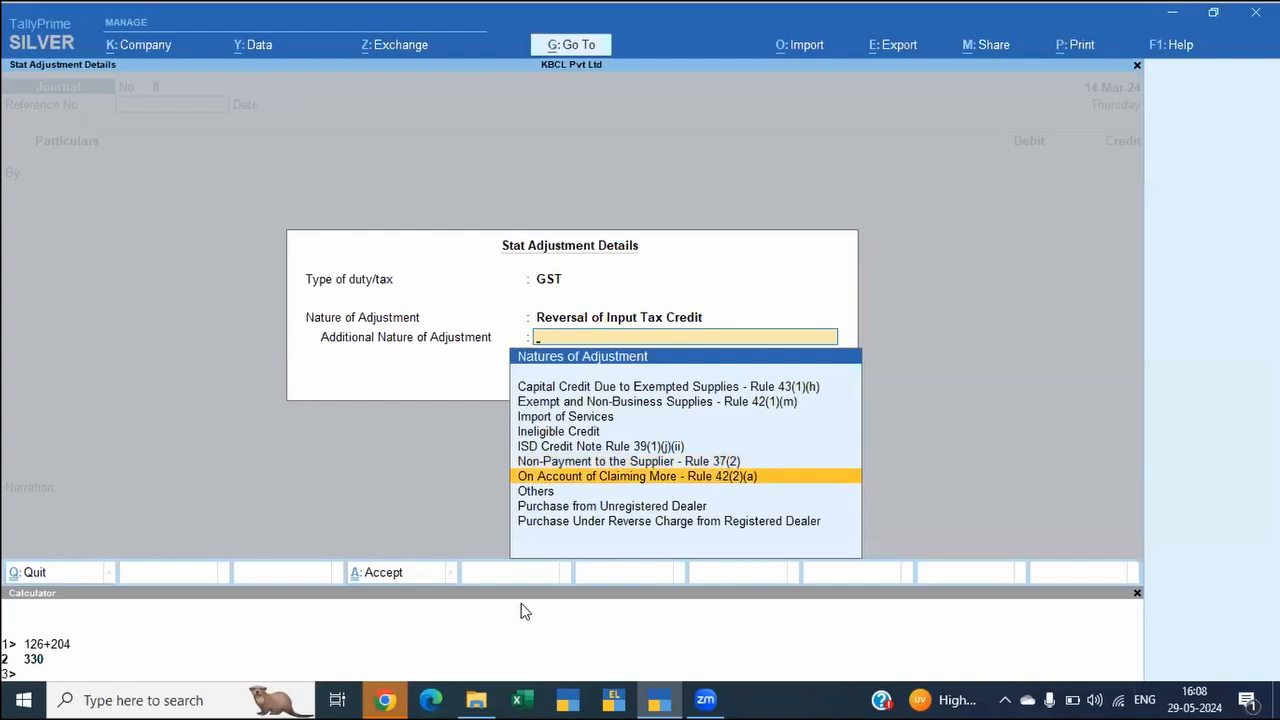
key("Down")
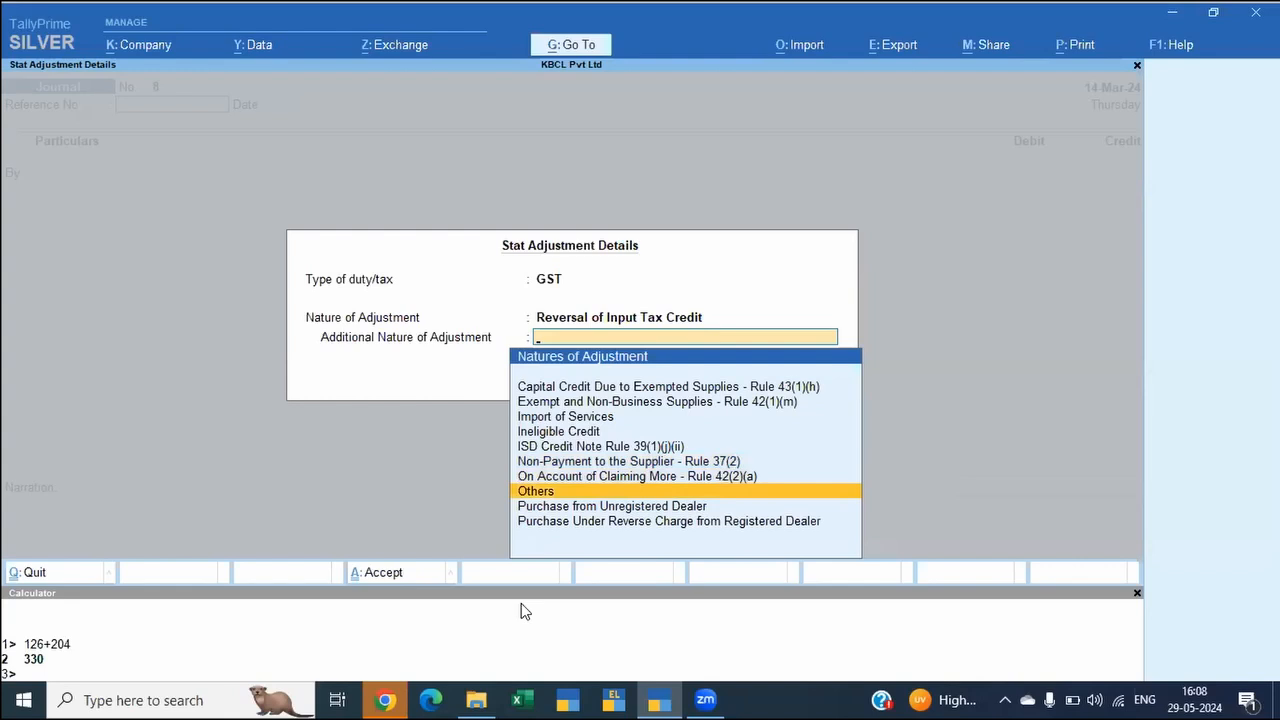
key("Escape")
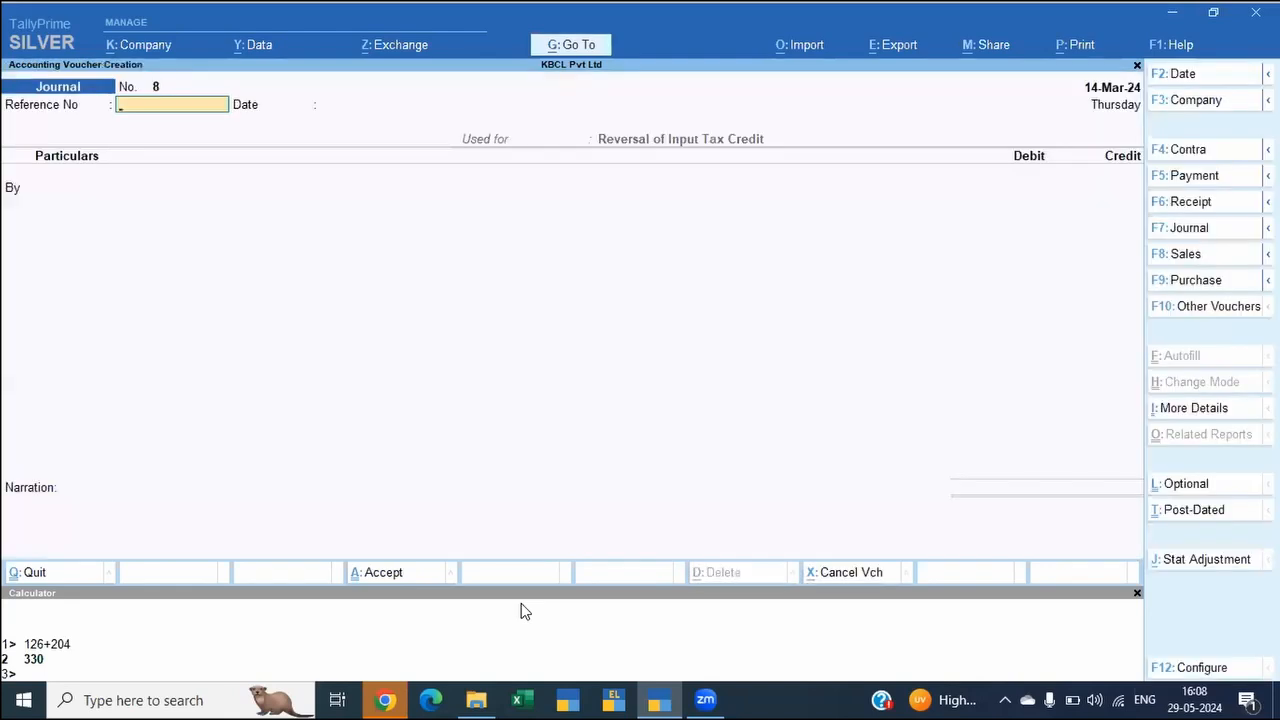
key("Escape")
key("y")
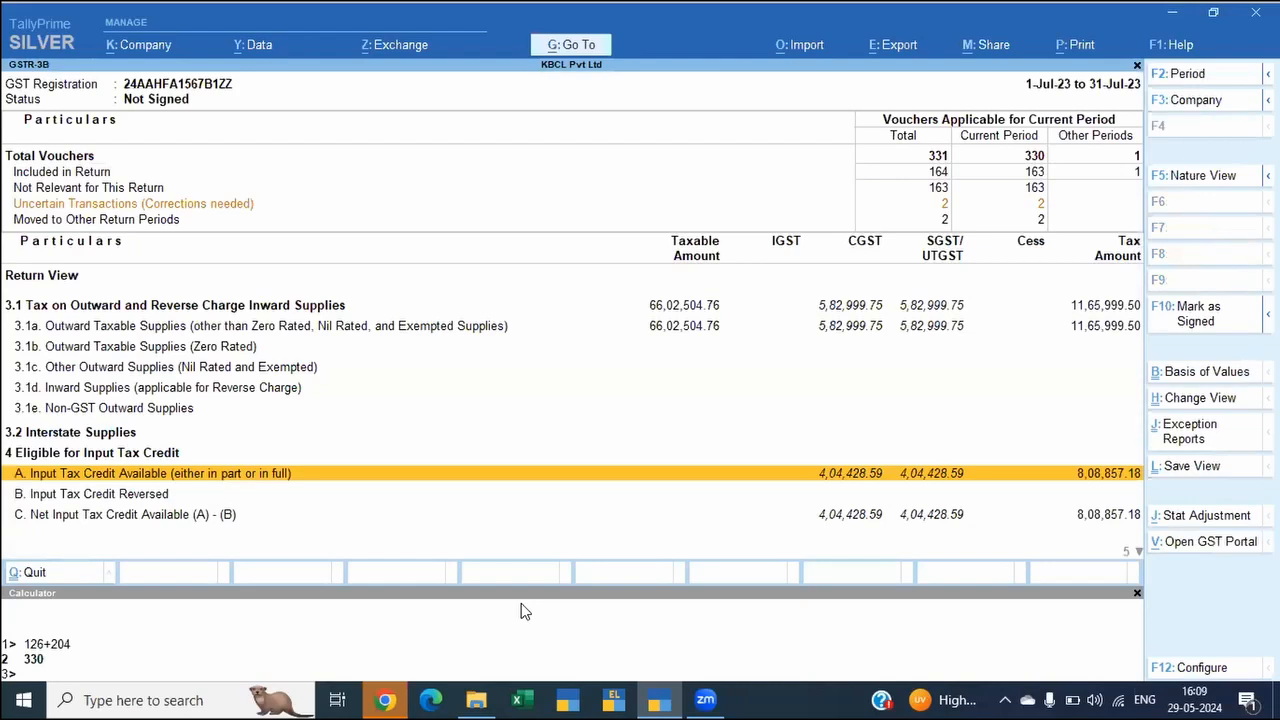
Step: Open the GST Returns export for July GSTR-3B and review its Total Liability and Total ITC rows
key("alt+e")
key("Down")
key("Down")
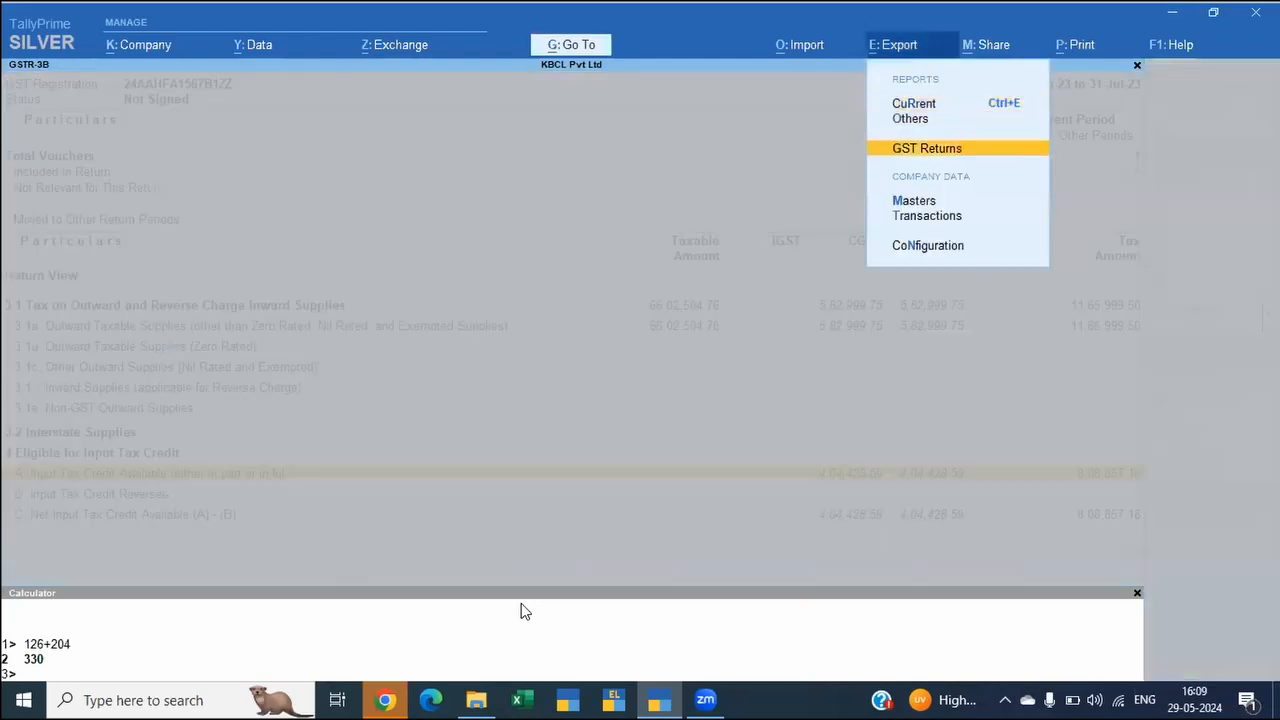
key("Return")
key("Down")
key("Down")
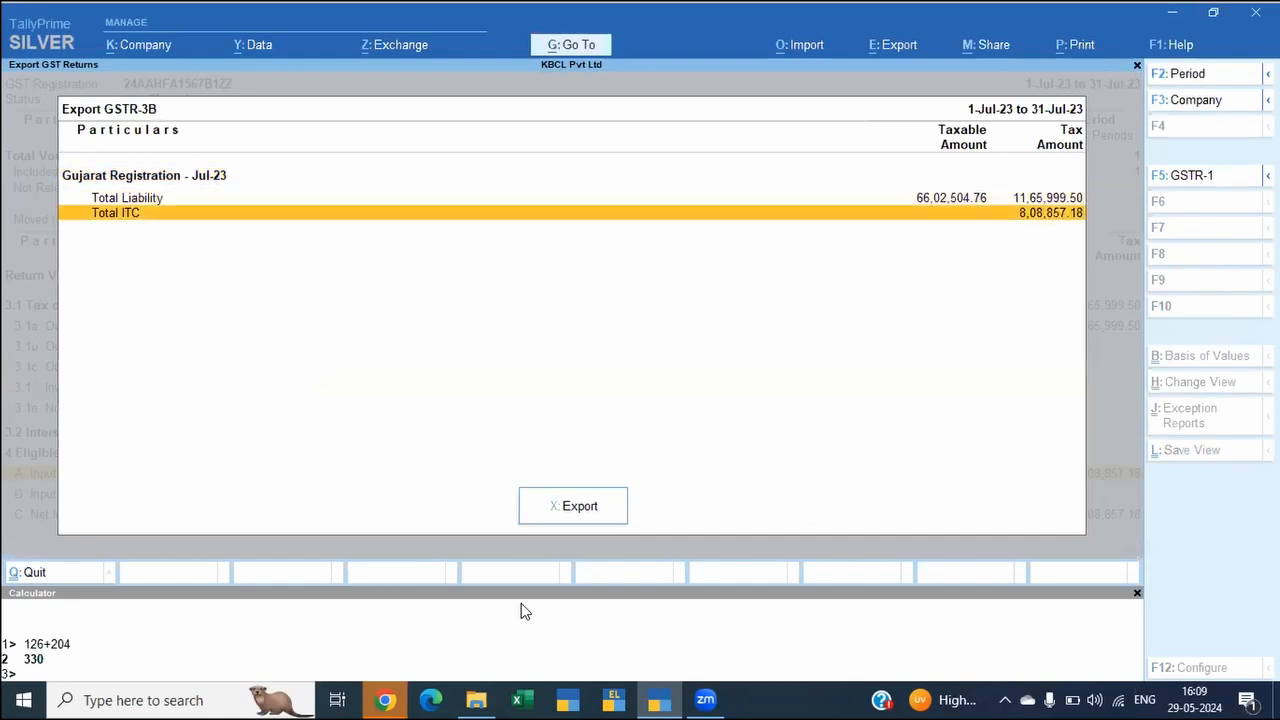
key("Up")
key("Down")
key("Up")
key("Down")
key("alt")
key("Up")
key("Down")
Step: Start the GSTR-3B export and check its configuration for file format, template file and folder path
key("x")
key("Left")
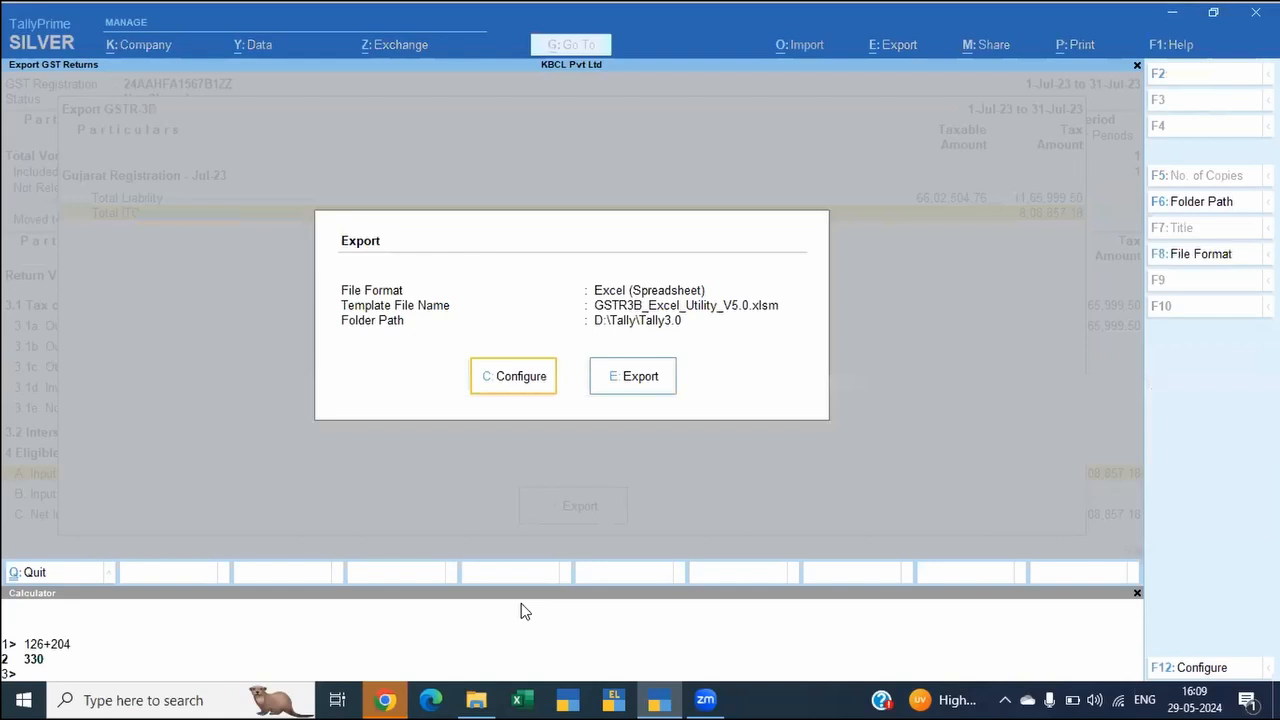
key("Return")
key("Up")
key("Return")
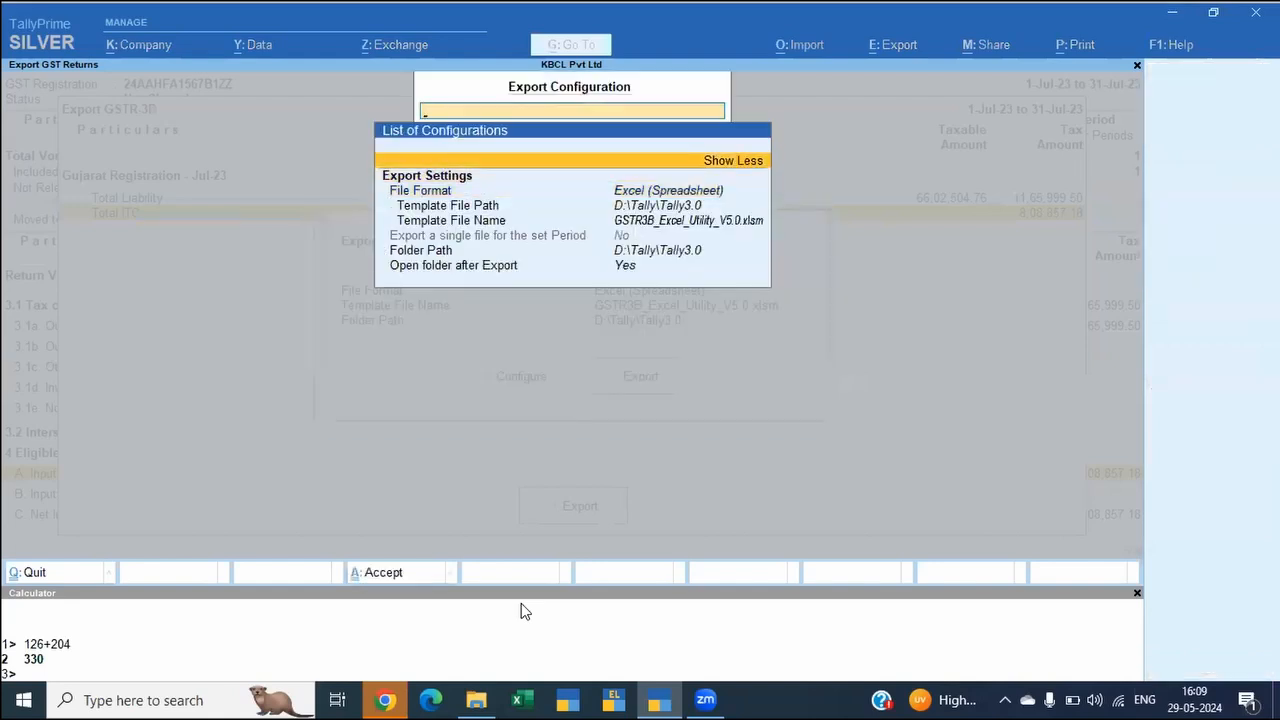
key("Escape")
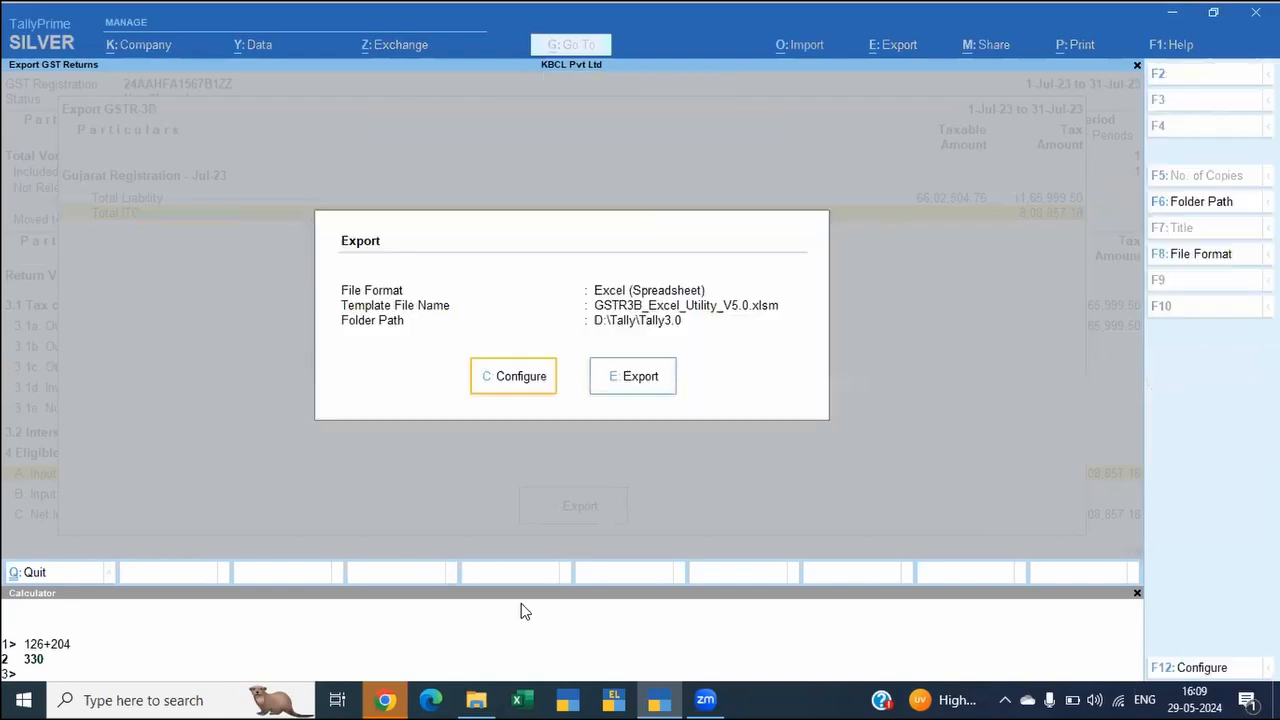
Step: Leave the GSTR-3B export, GSTR-3B and GSTR-2B Reconciliation reports and open the GSTR-1 report
key("Escape")
key("Escape")
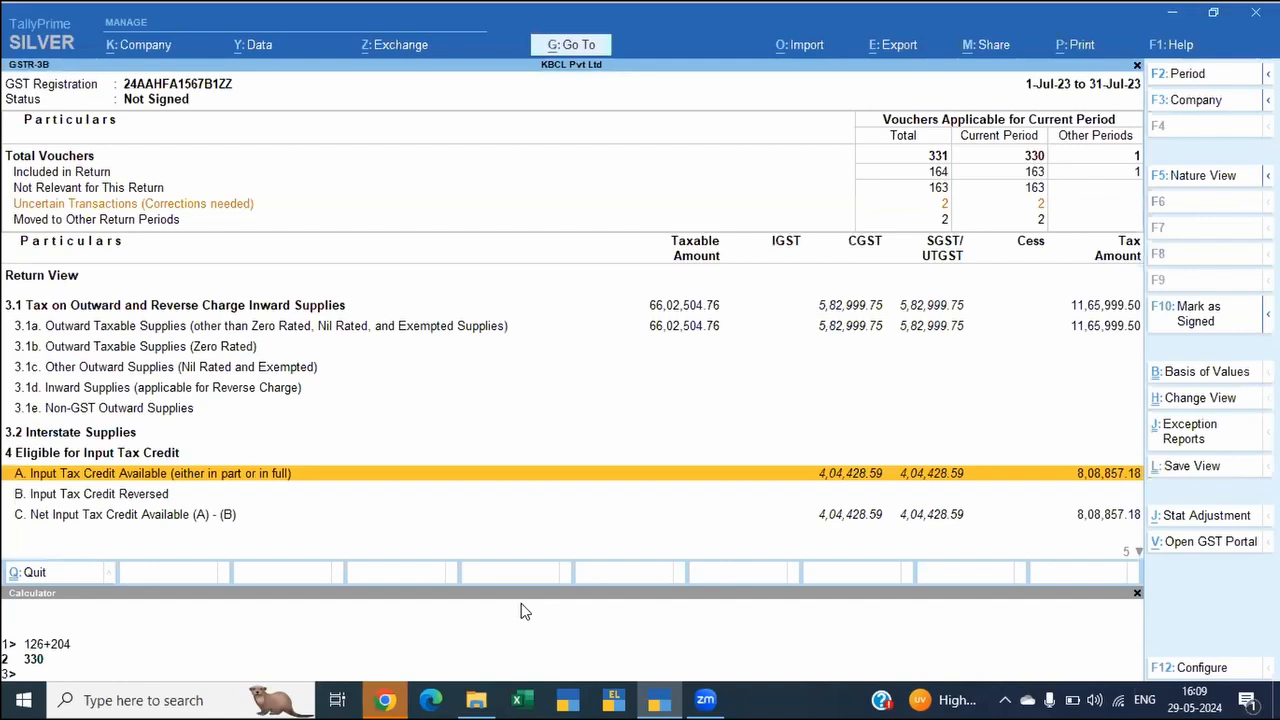
key("Escape")
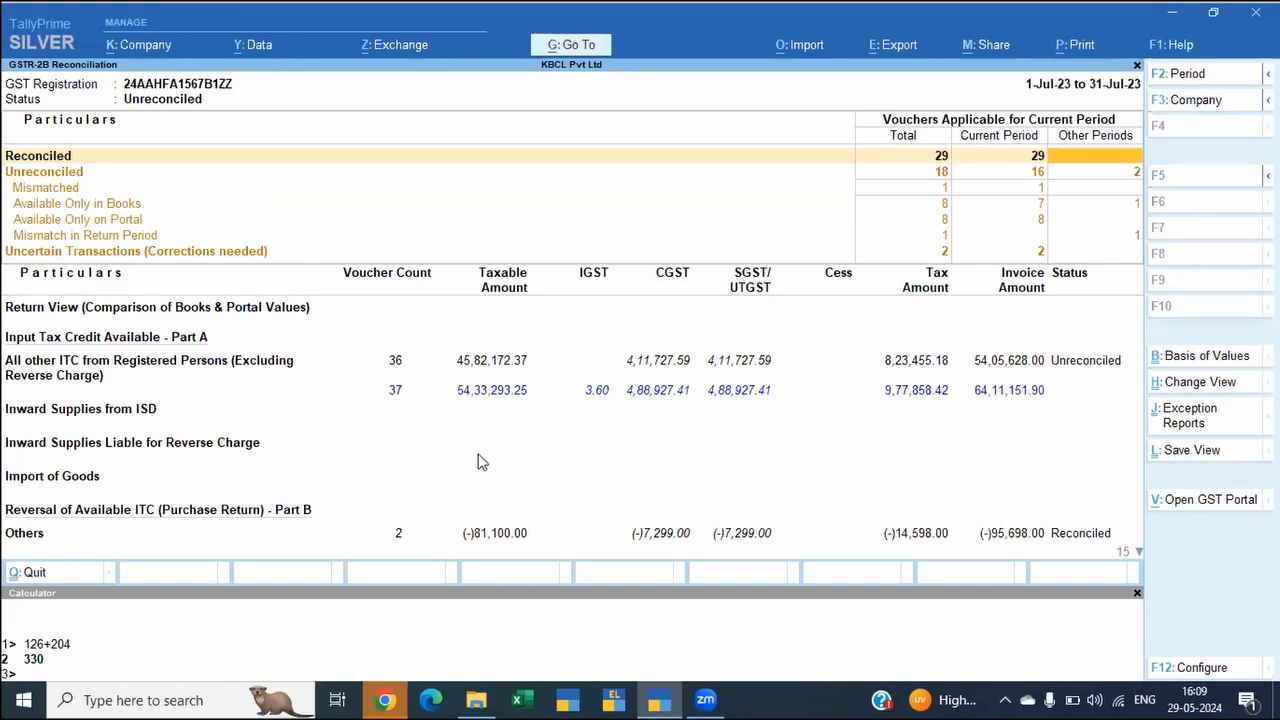
key("Escape")
key("alt+g")
type("Gstr1")
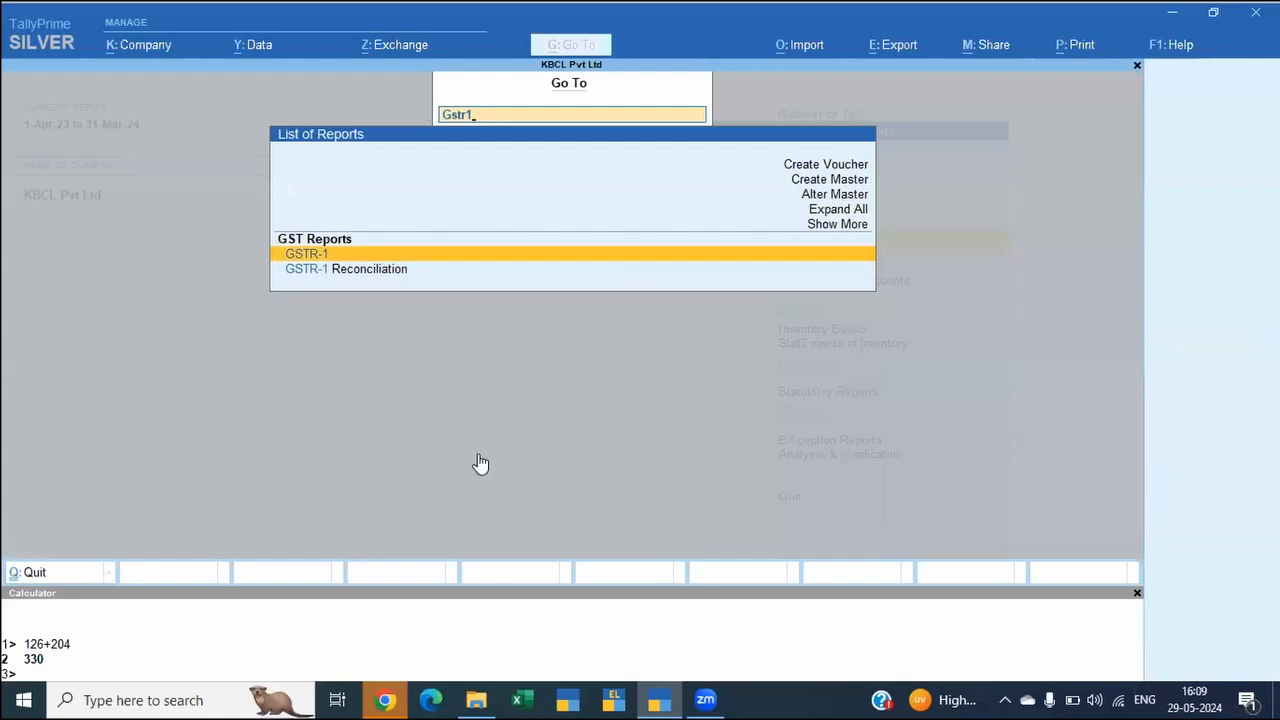
key("Return")
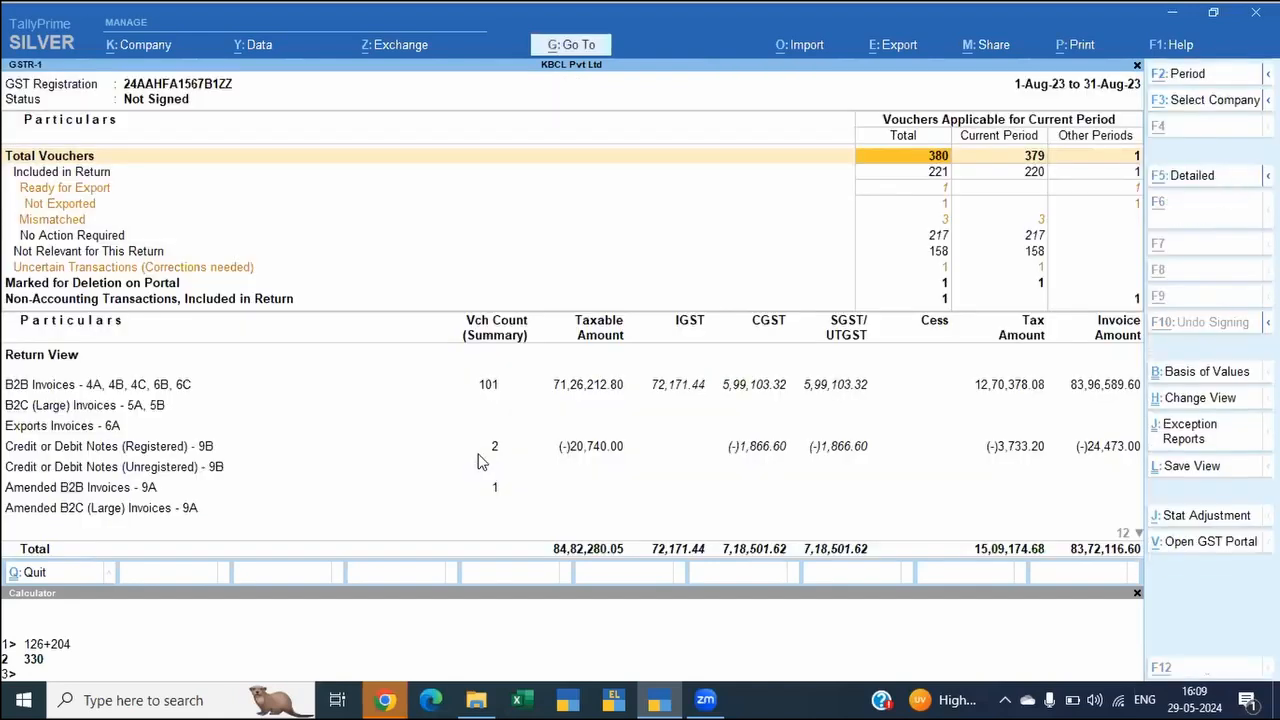
Step: Start exporting the current August GSTR-1 report and open its export configuration
key("alt+e")
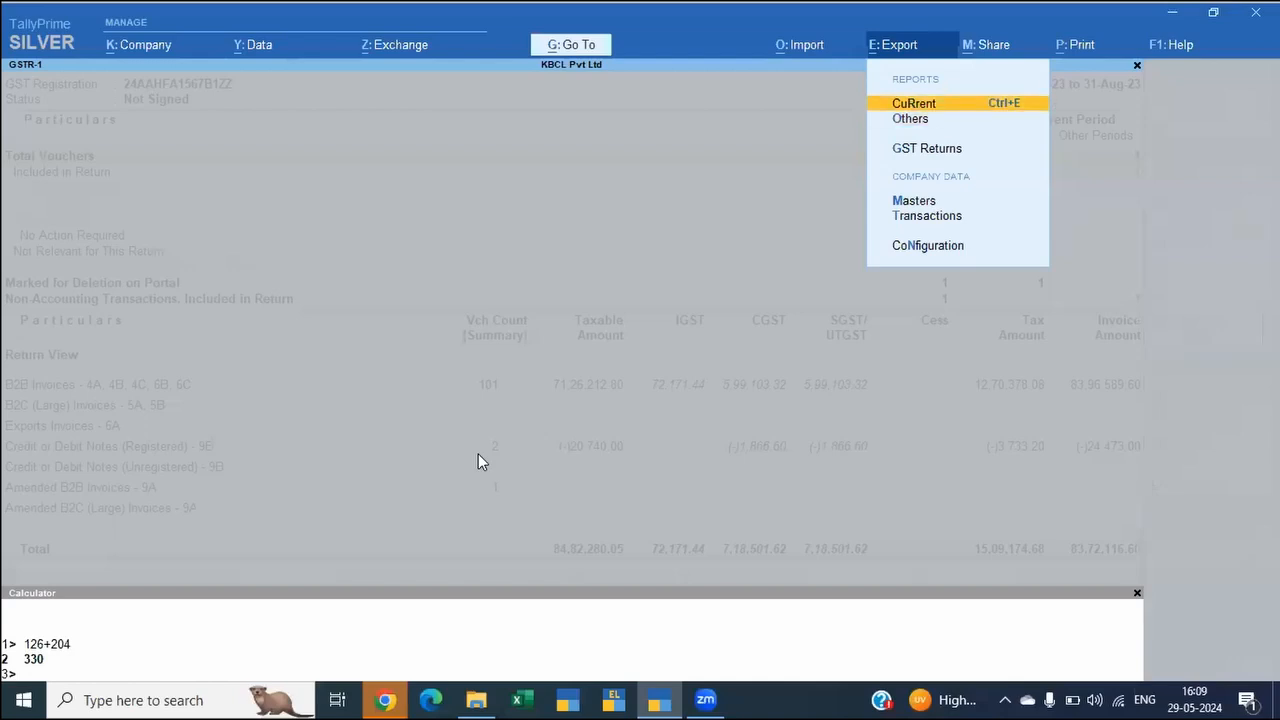
key("Return")
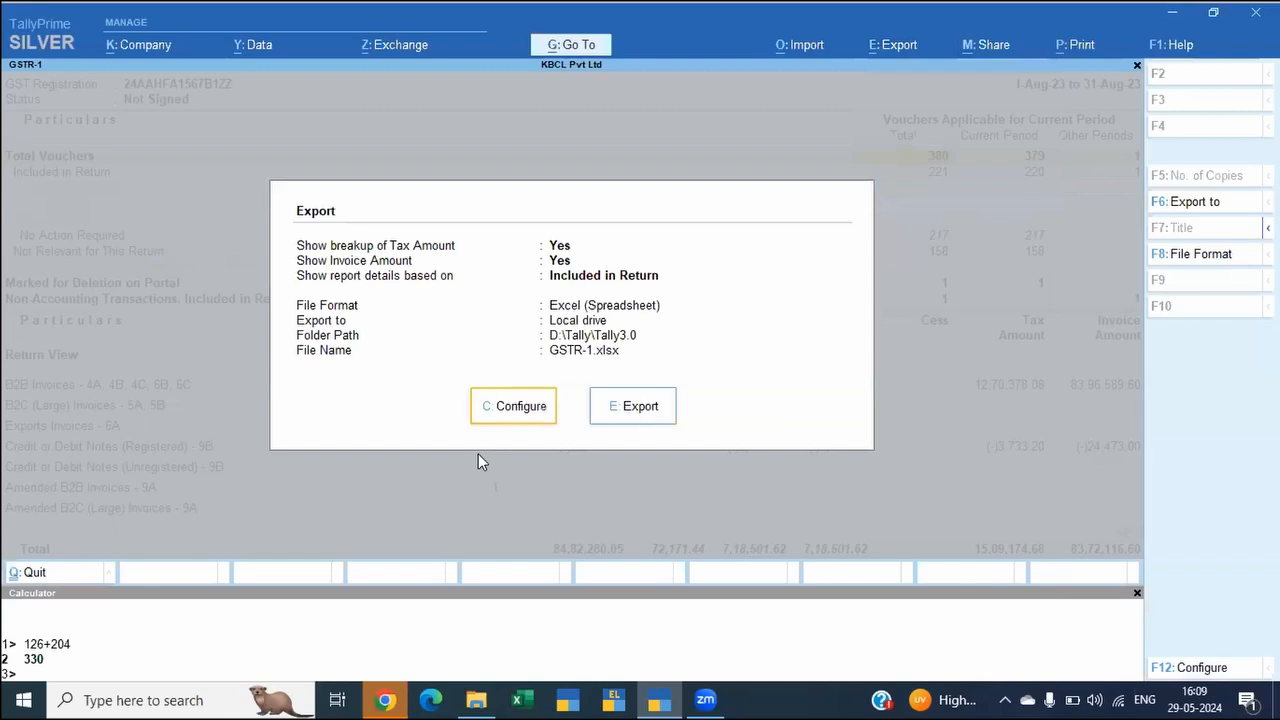
key("alt+Tab")
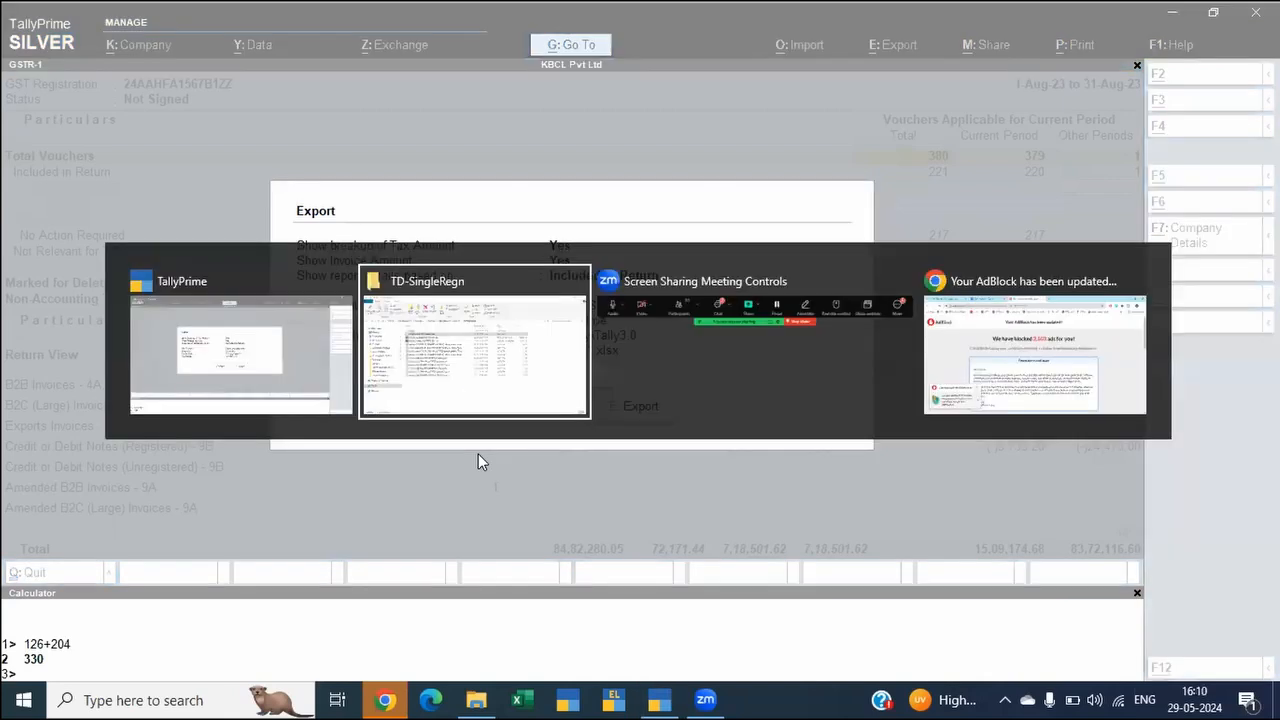
key("alt+Tab")
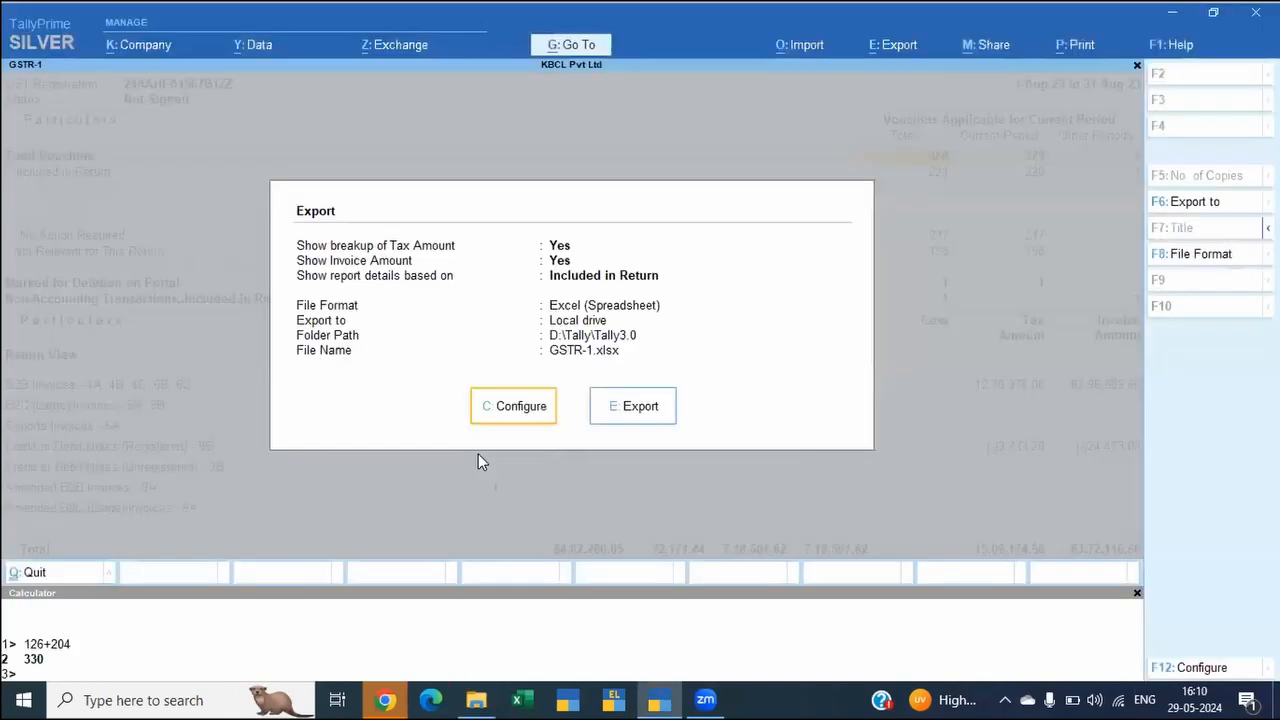
key("c")
key("Down")
key("Up")
key("Up")
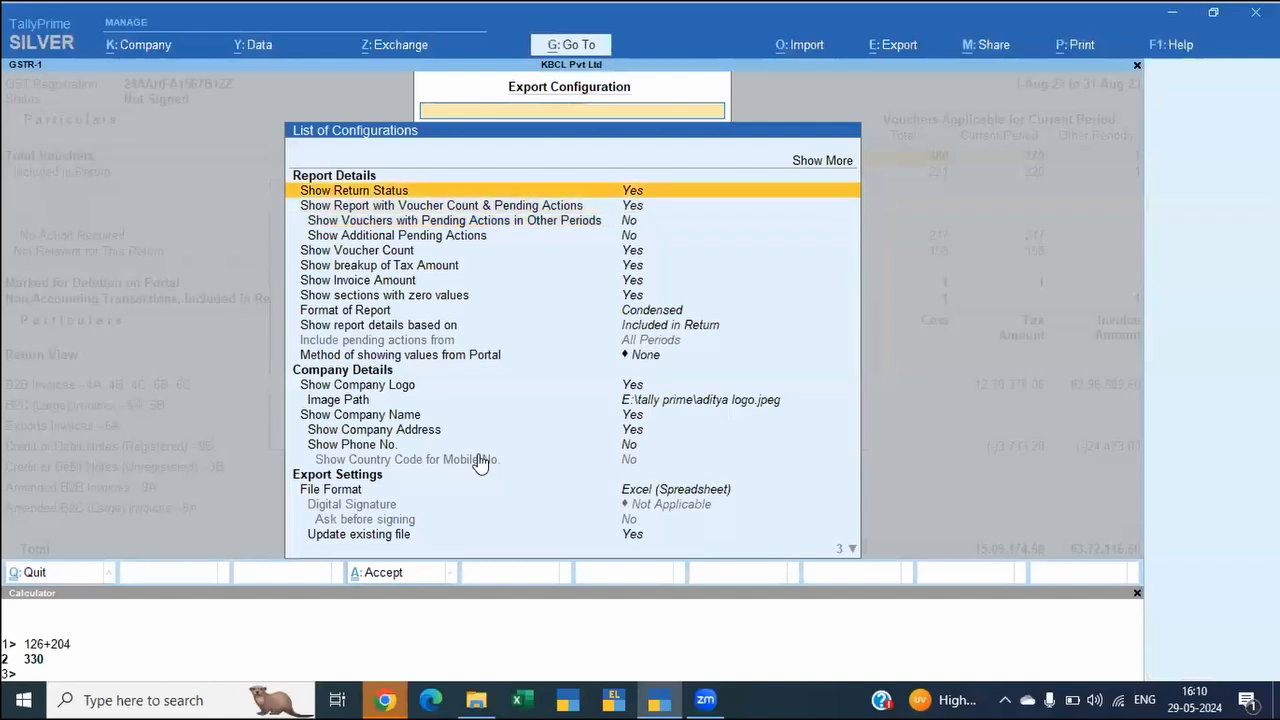
Step: Set the format of report to Detailed in the August GSTR-1 export configuration
key("Down")
key("Down")
key("Down")
key("Down")
key("Down")
key("Down")
key("Down")
key("Down")
key("Down")
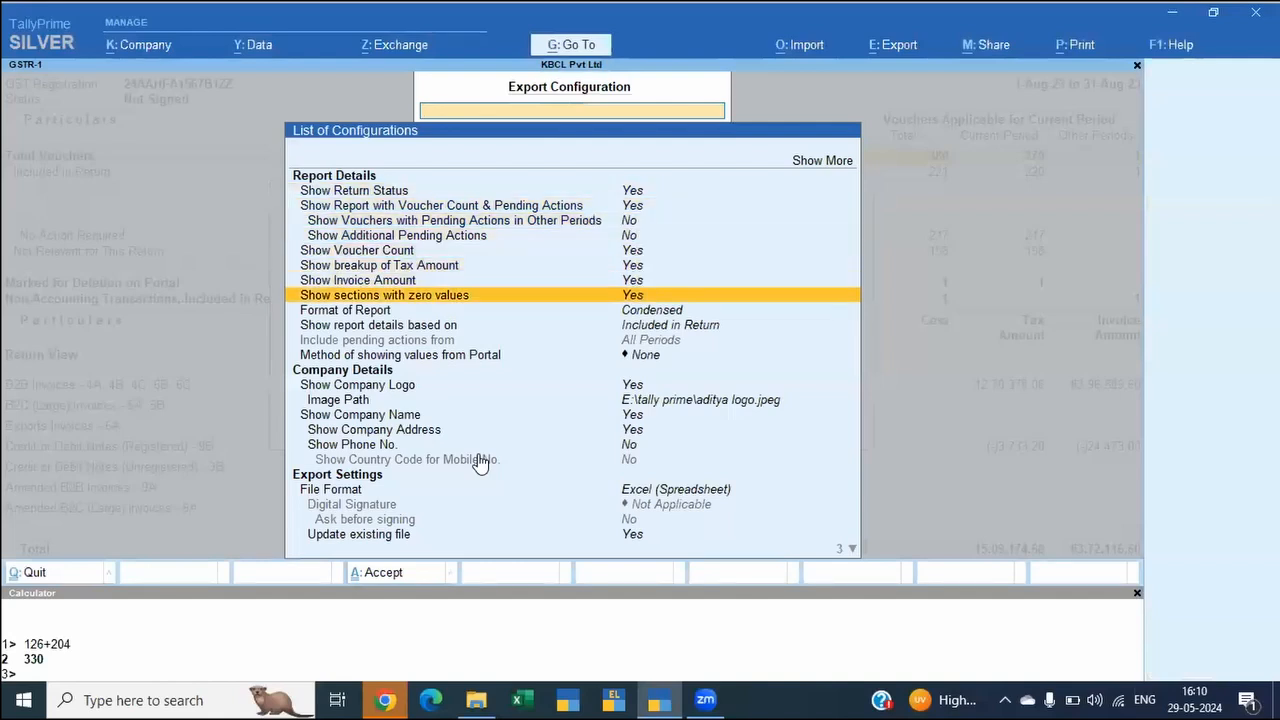
key("Down")
key("Down")
key("Up")
key("Up")
key("Up")
key("Return")
key("Down")
key("Down")
key("Up")
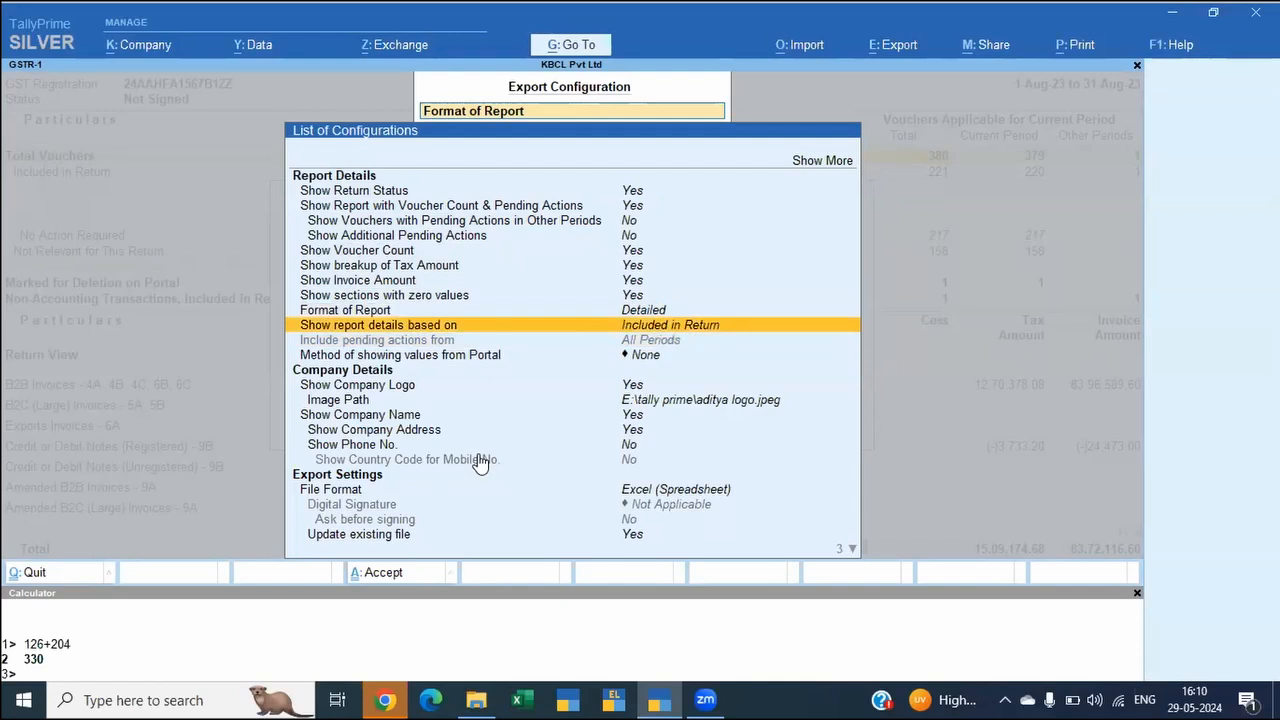
Step: Review the options for what the report details are based on, keep Included in Return and accept the configuration
key("Return")
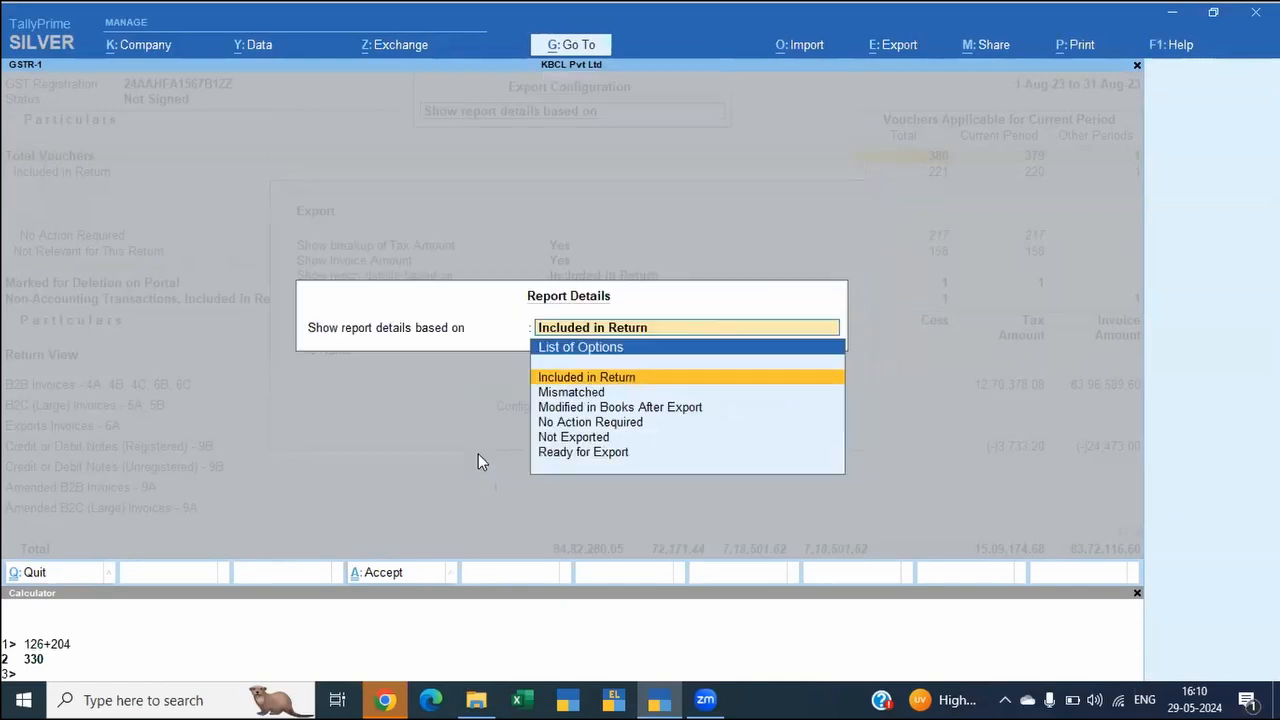
key("Down")
key("Down")
key("Down")
key("Down")
key("Down")
key("Up")
key("Up")
key("Up")
key("Up")
key("Up")
key("Down")
key("Down")
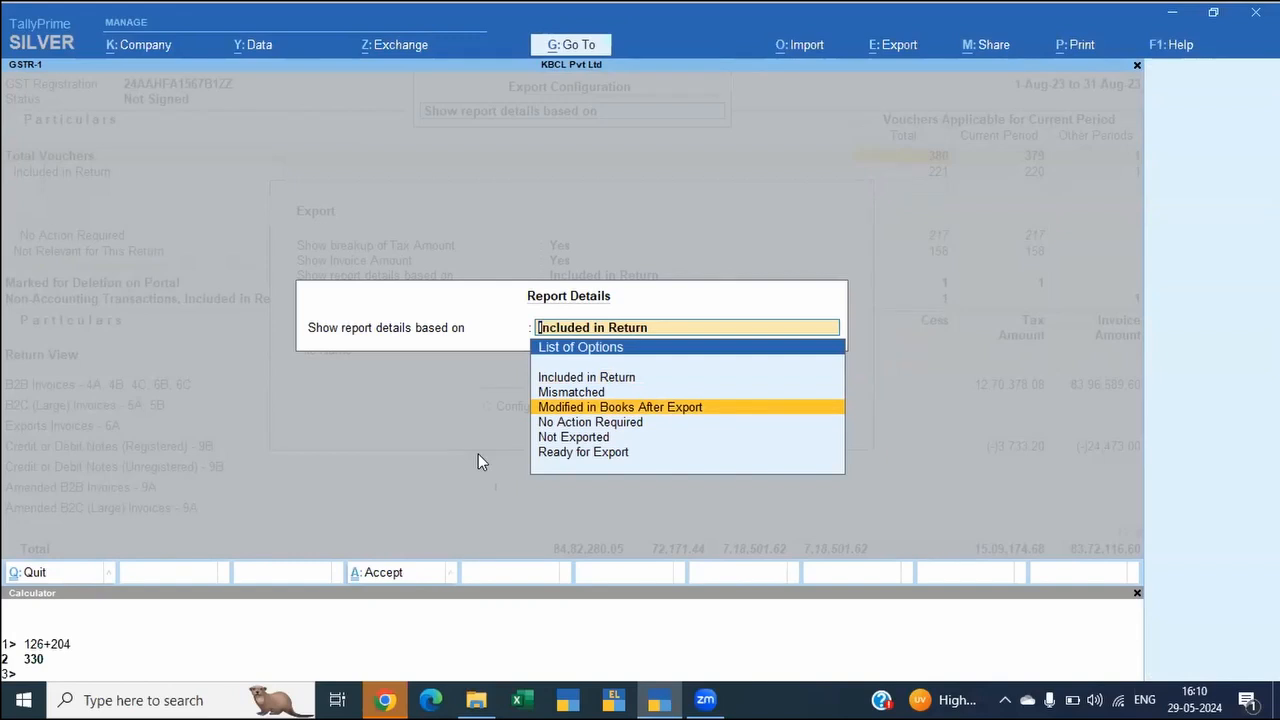
key("Up")
key("Up")
key("Return")
key("ctrl+a")
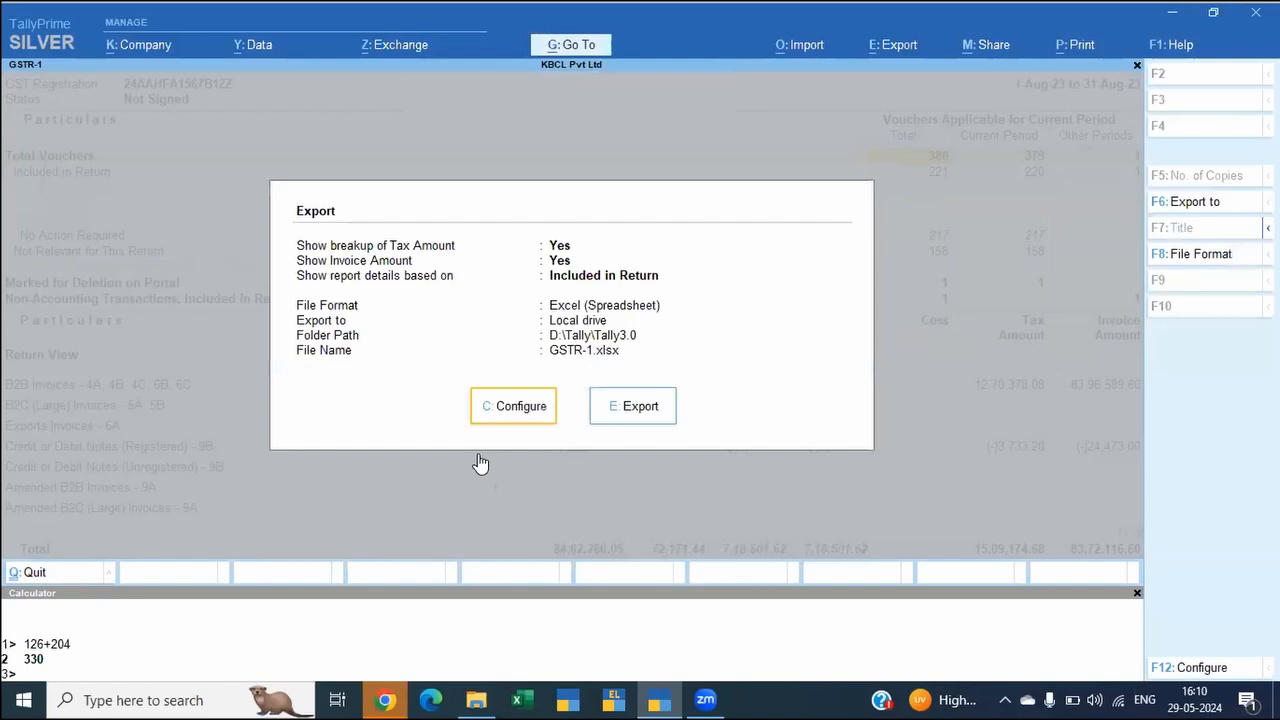
Step: Leave the August export and change the GSTR-1 report period to July 2023
key("Return")
type("jul")
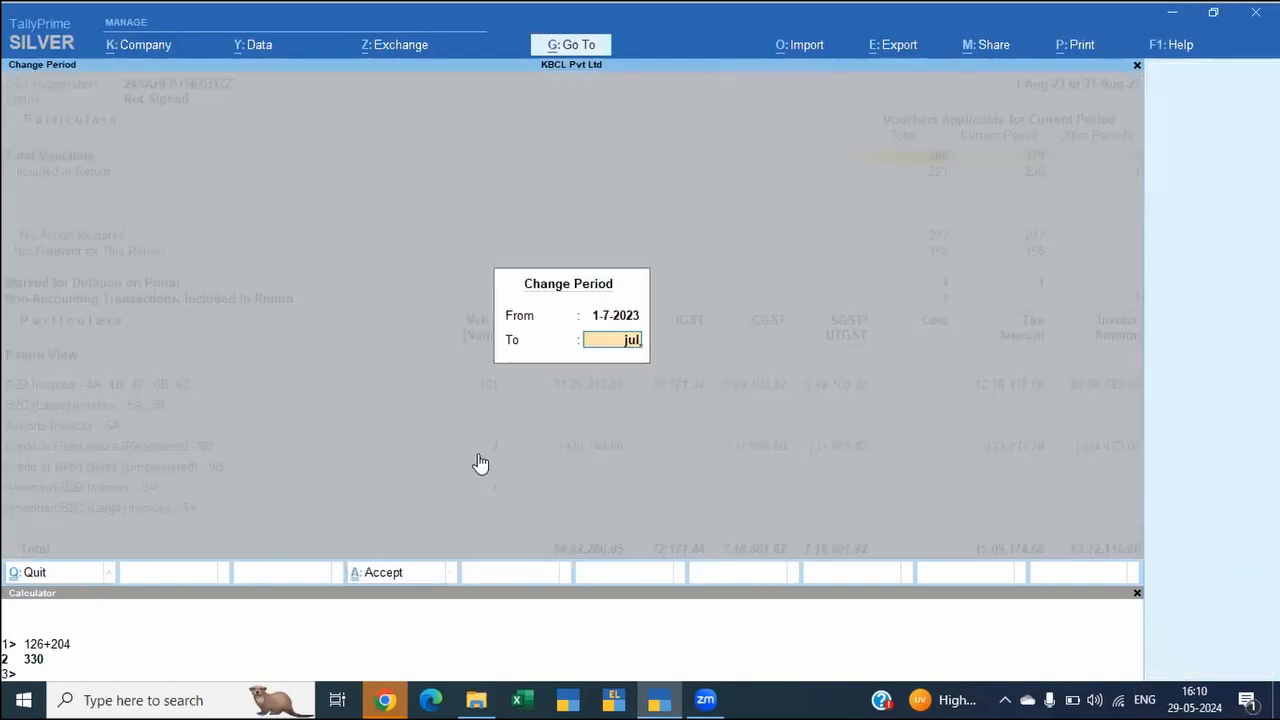
key("Return")
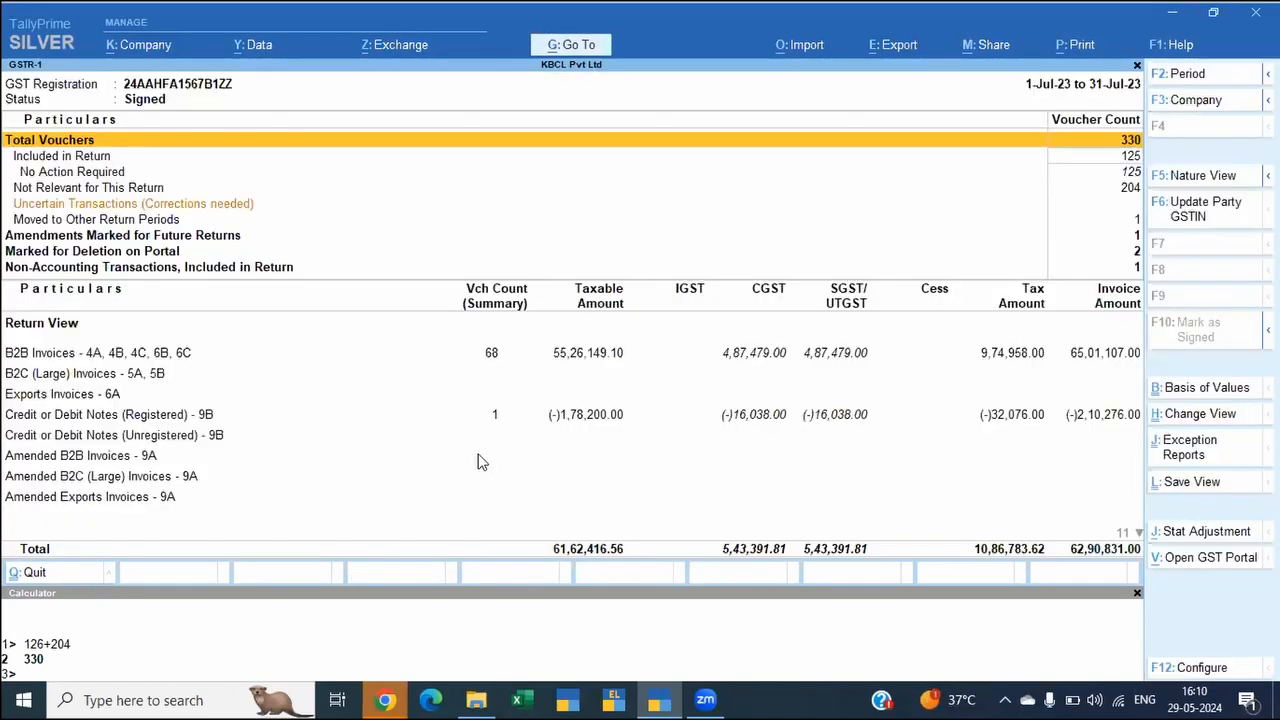
Step: Start exporting the July GSTR-1 report and set its format of report to Detailed
key("alt+e")
key("Return")
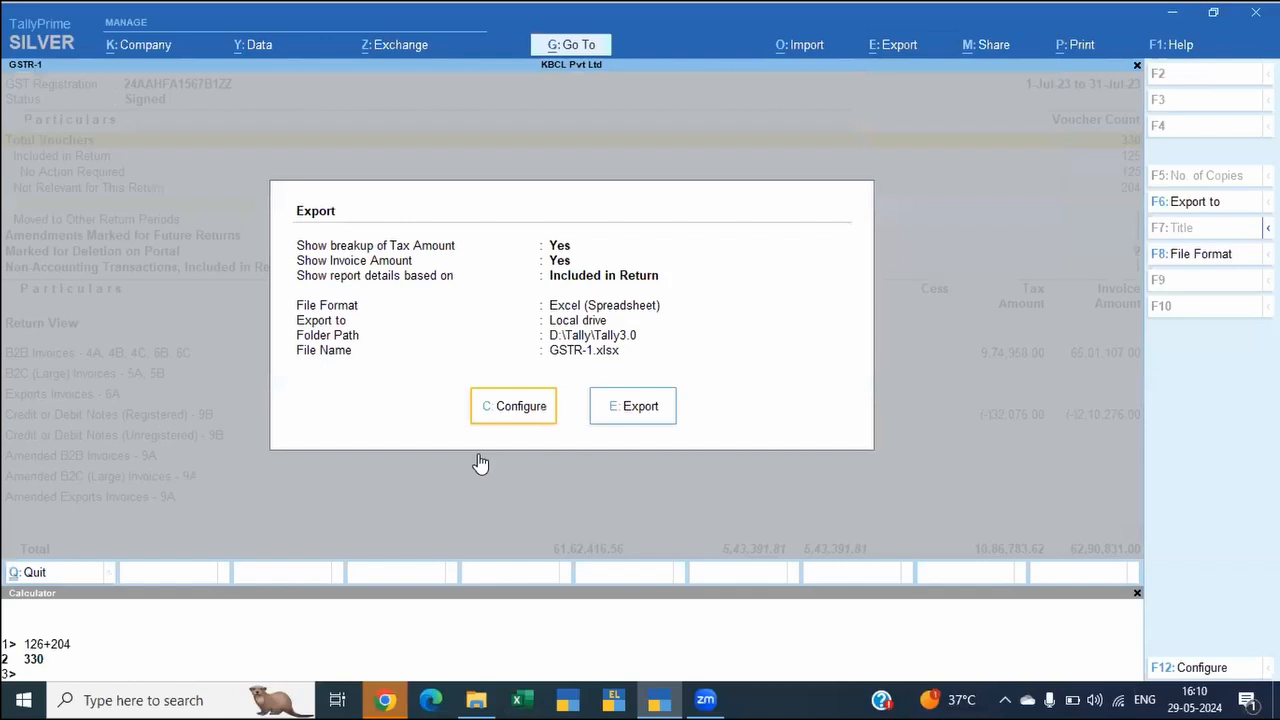
key("c")
key("Down")
key("Down")
key("Down")
key("Down")
key("Down")
key("Down")
key("Down")
key("Down")
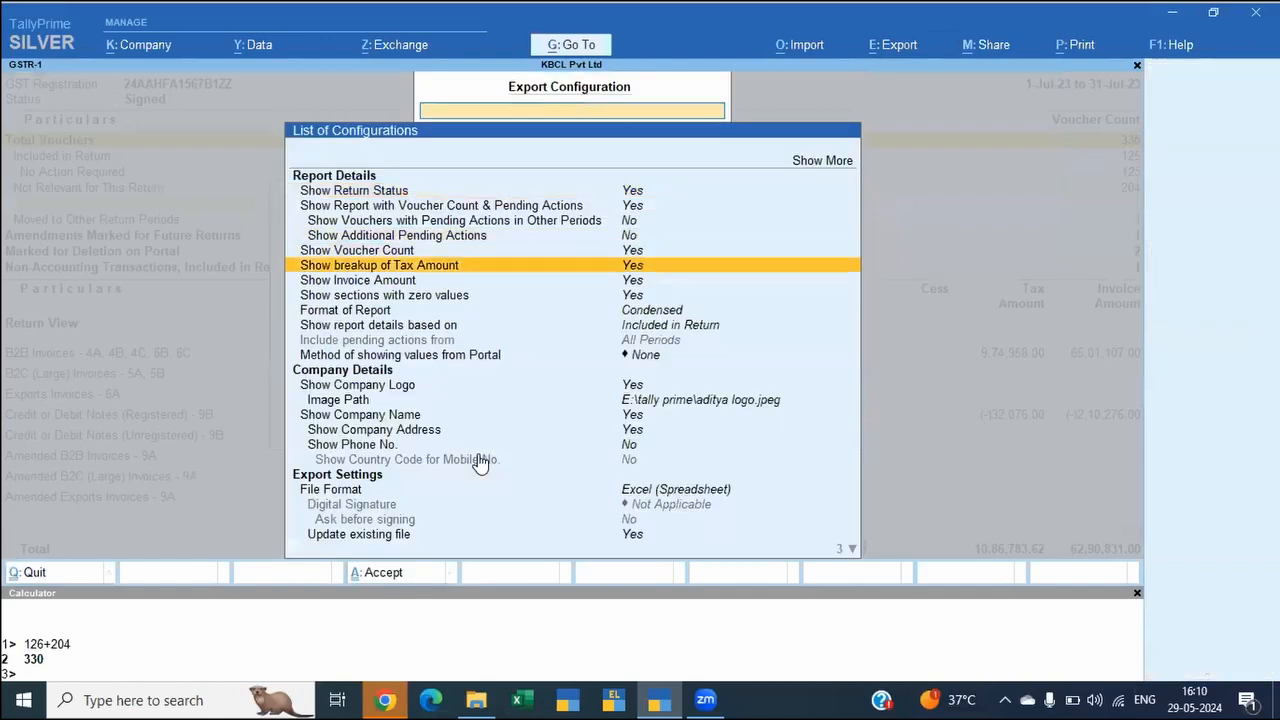
key("Return")
key("Down")
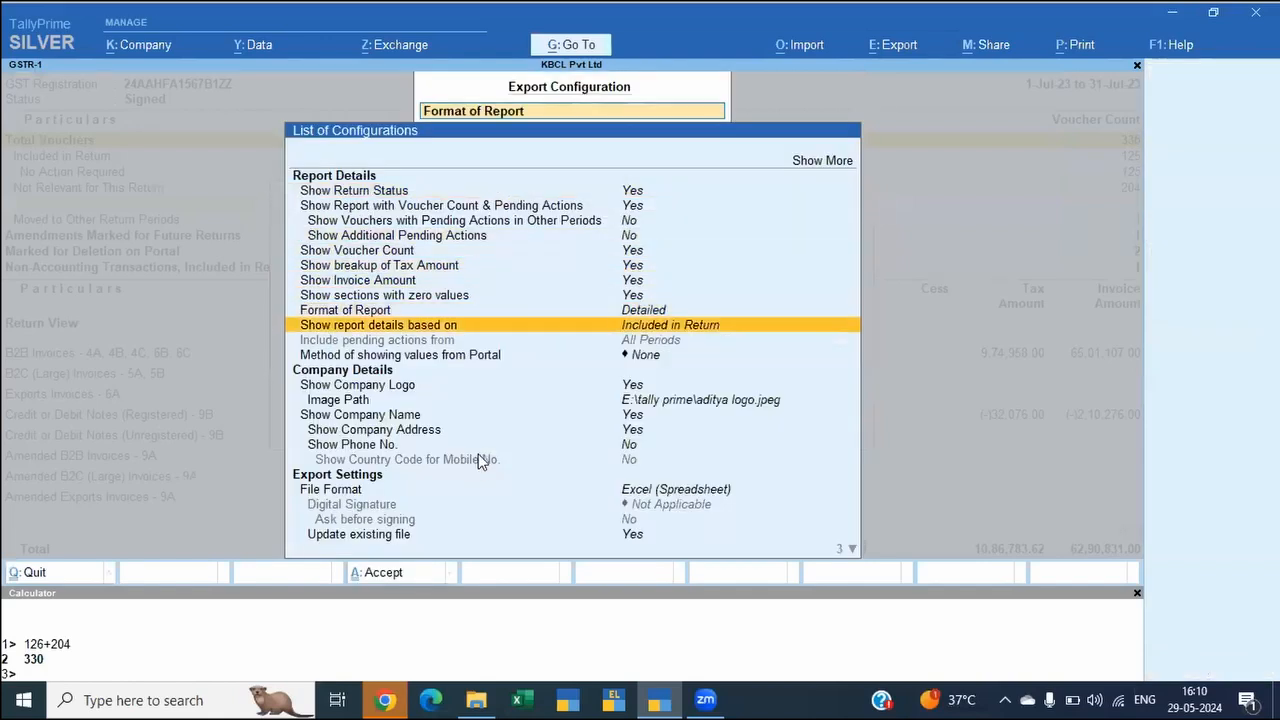
Step: Base the exported report details on Modified in Books After Export
key("Return")
key("Down")
key("Down")
key("Down")
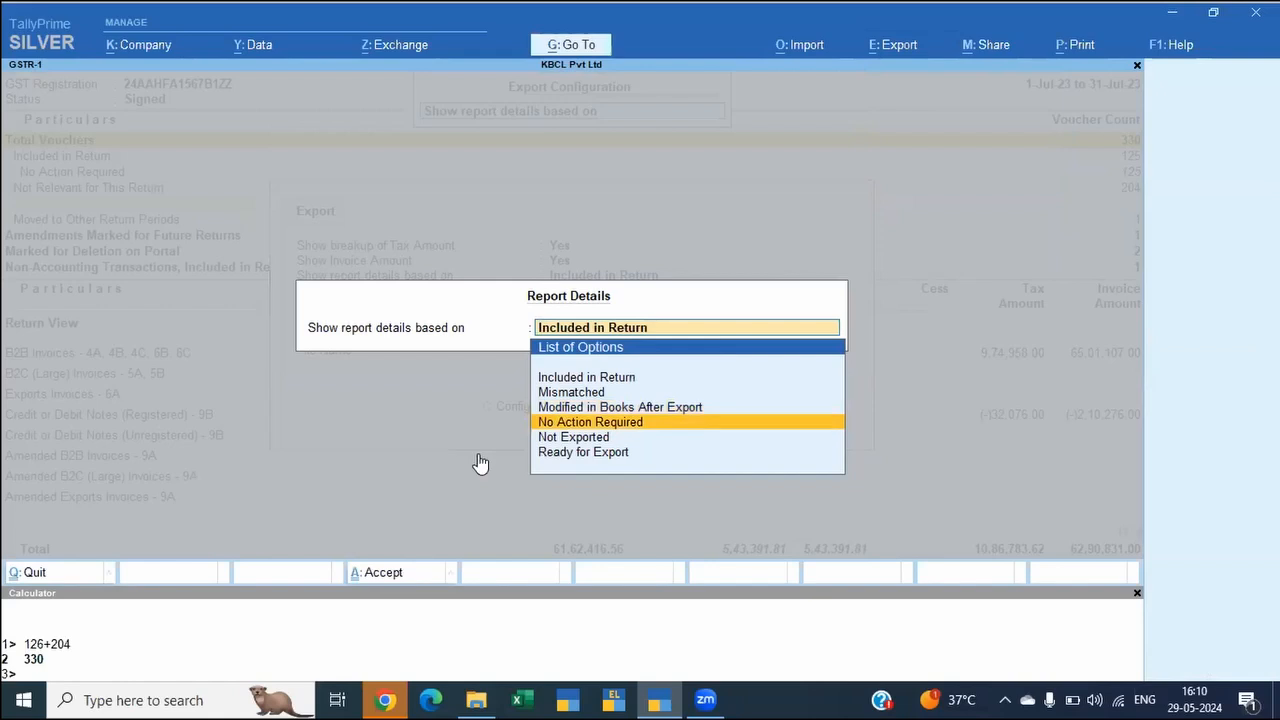
key("Up")
key("Return")
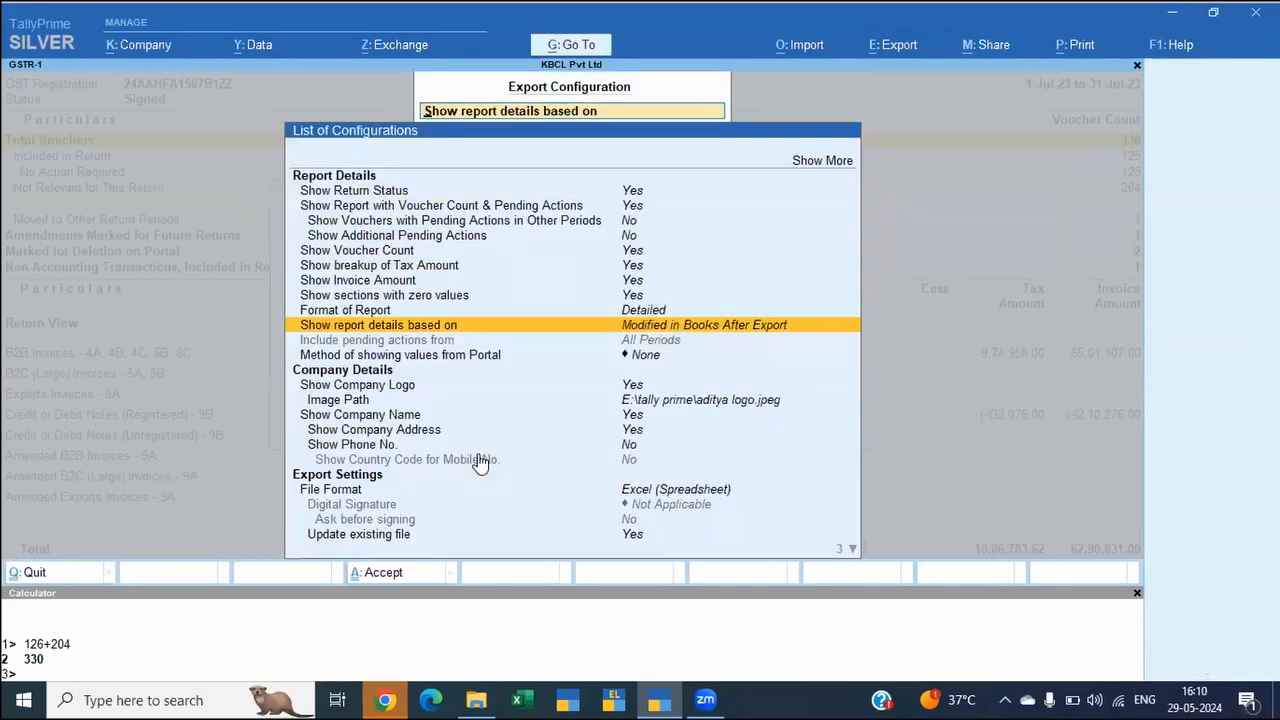
Step: Set the export folder path to F:\Reference\Test Data\GST Return-TD-Prime4.1\TD-SingleRegn, using the path copied from File Explorer
key("Down")
key("Down")
key("Down")
key("Down")
key("Down")
key("Down")
key("Down")
key("Down")
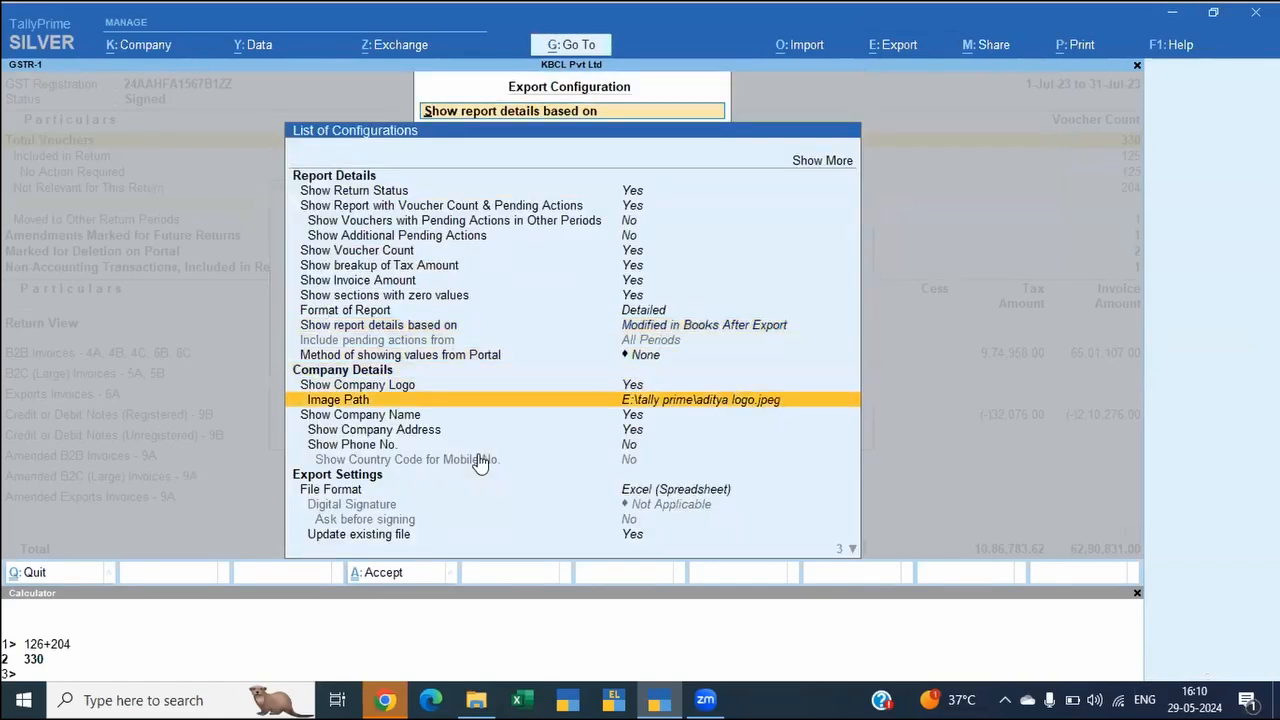
key("Down")
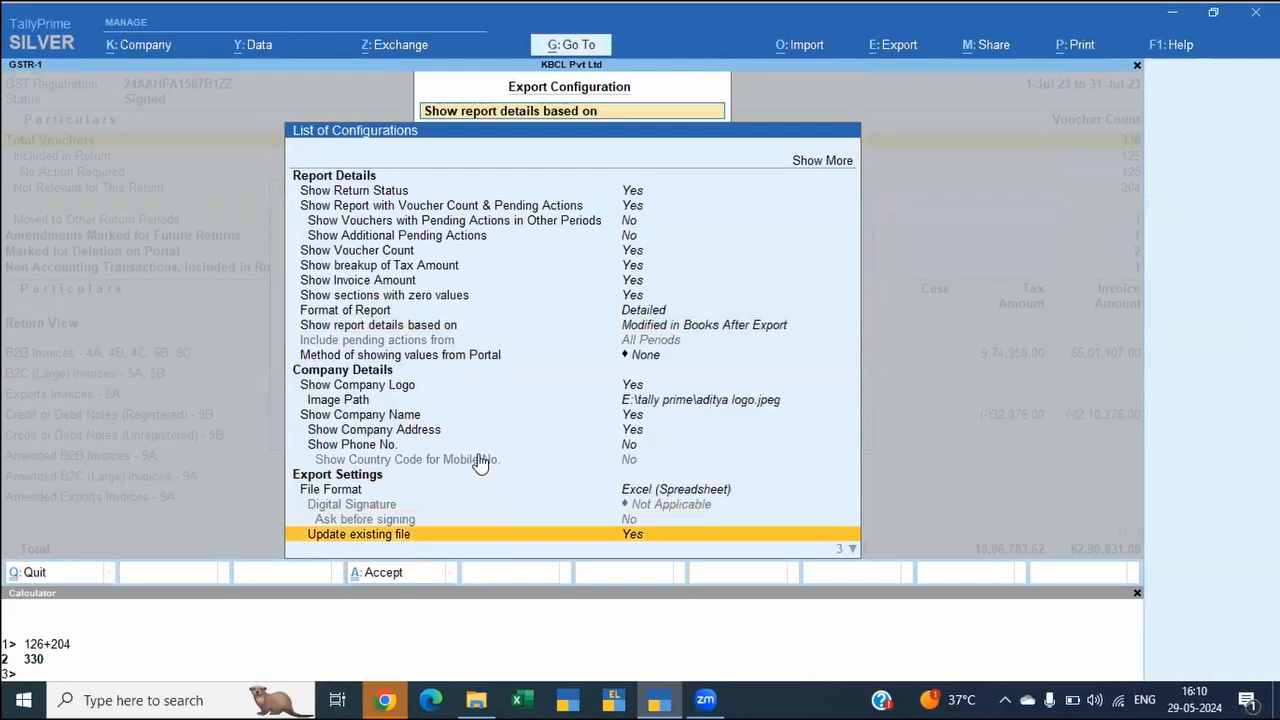
key("Down")
key("Up")
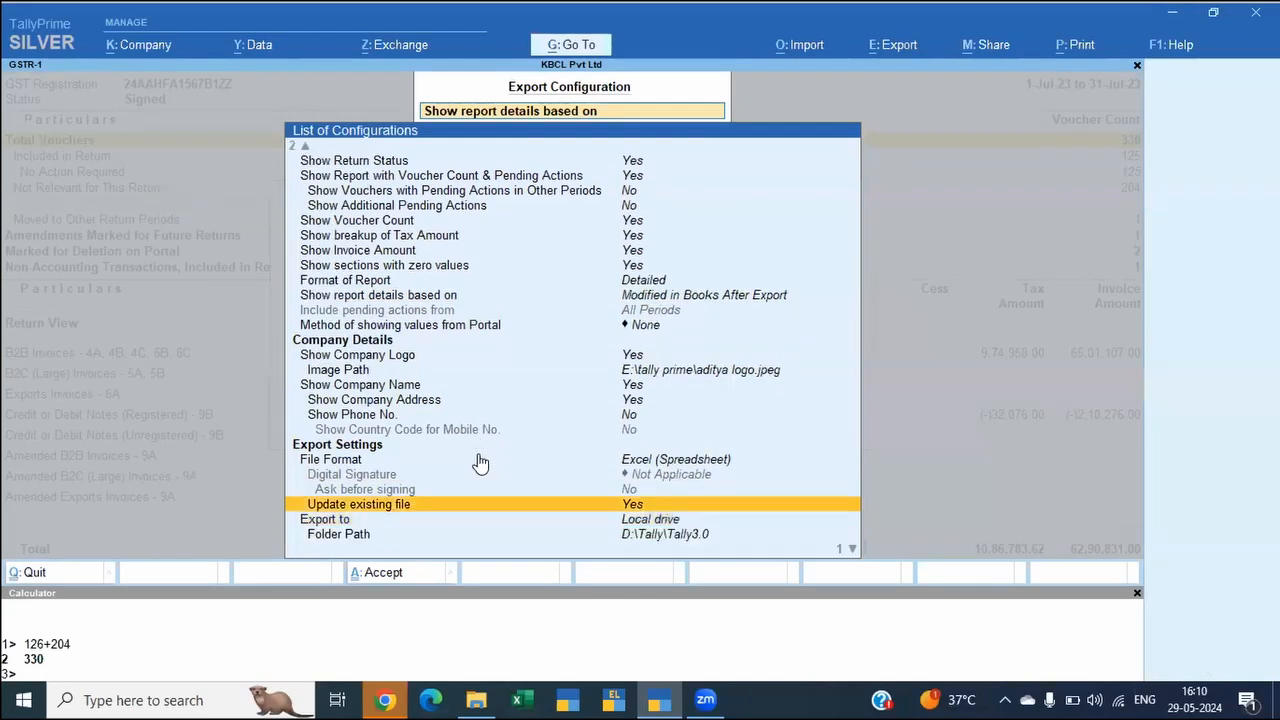
key("Down")
key("Down")
key("Down")
key("Up")
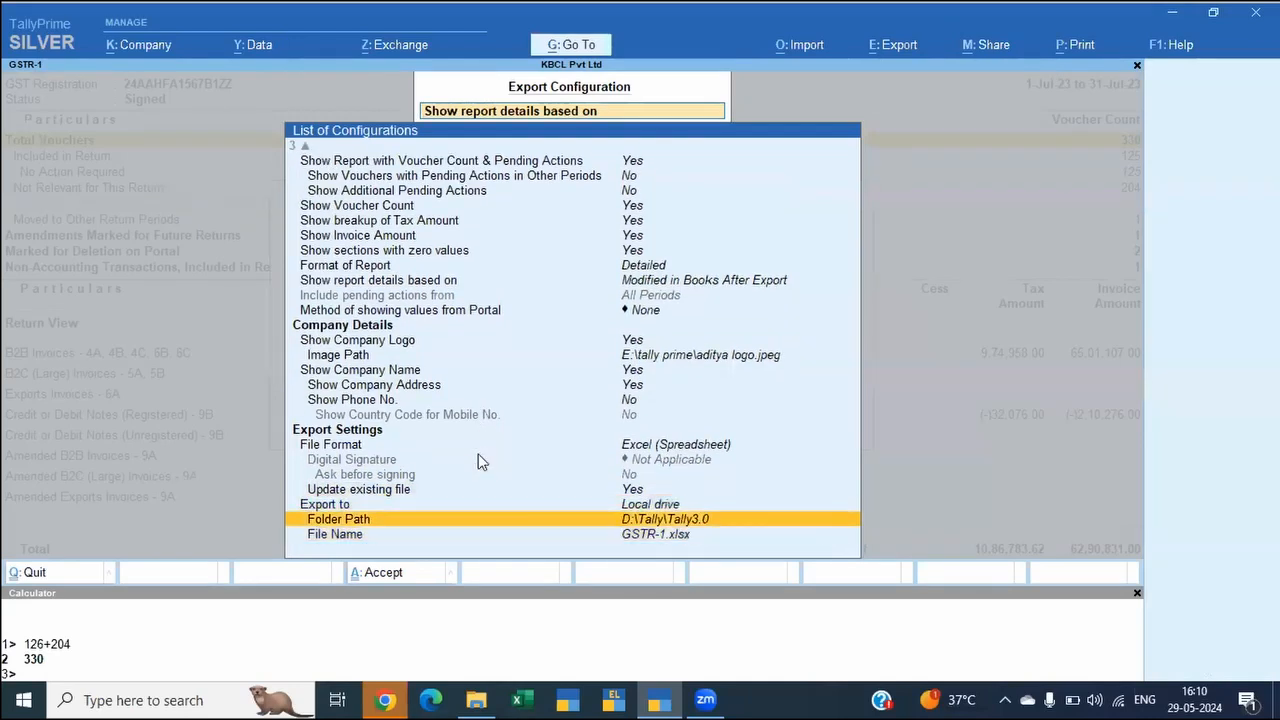
key("Return")
key("alt+Tab")
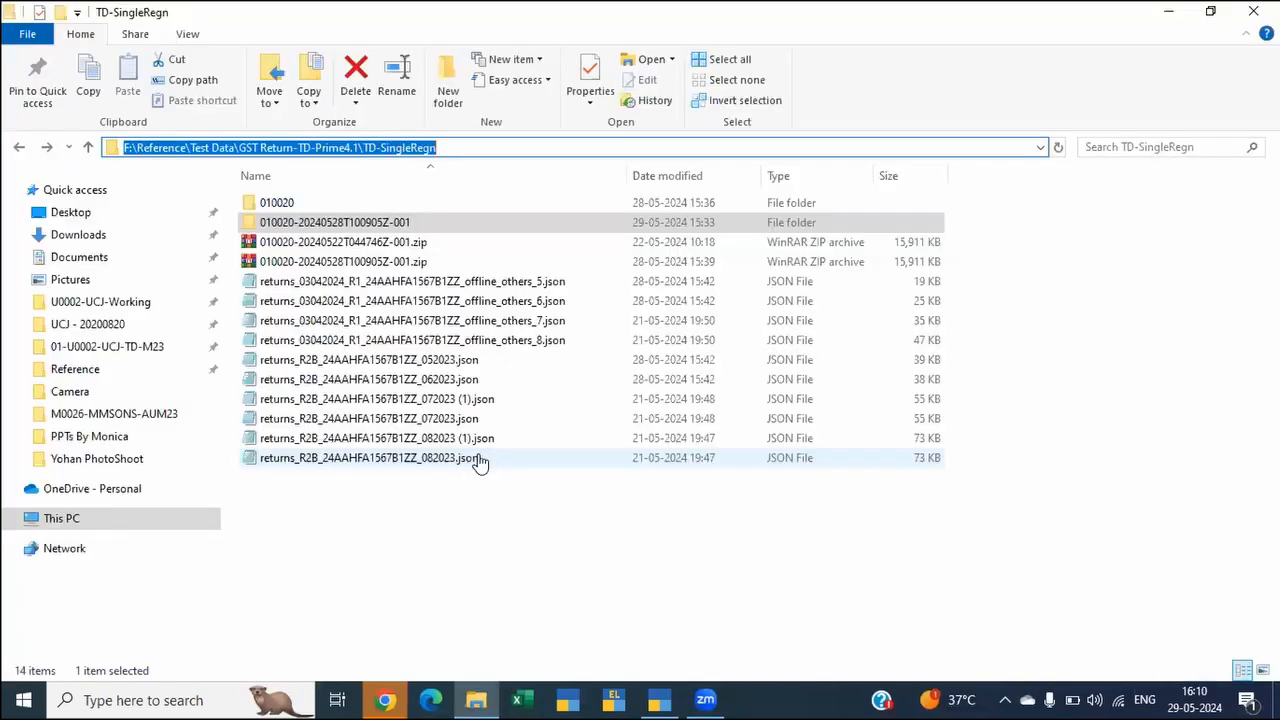
key("alt+Tab")
type("F:\\Reference\\Test Data\\GST Return-TD-Prime4.1\\TD-SingleRegn")
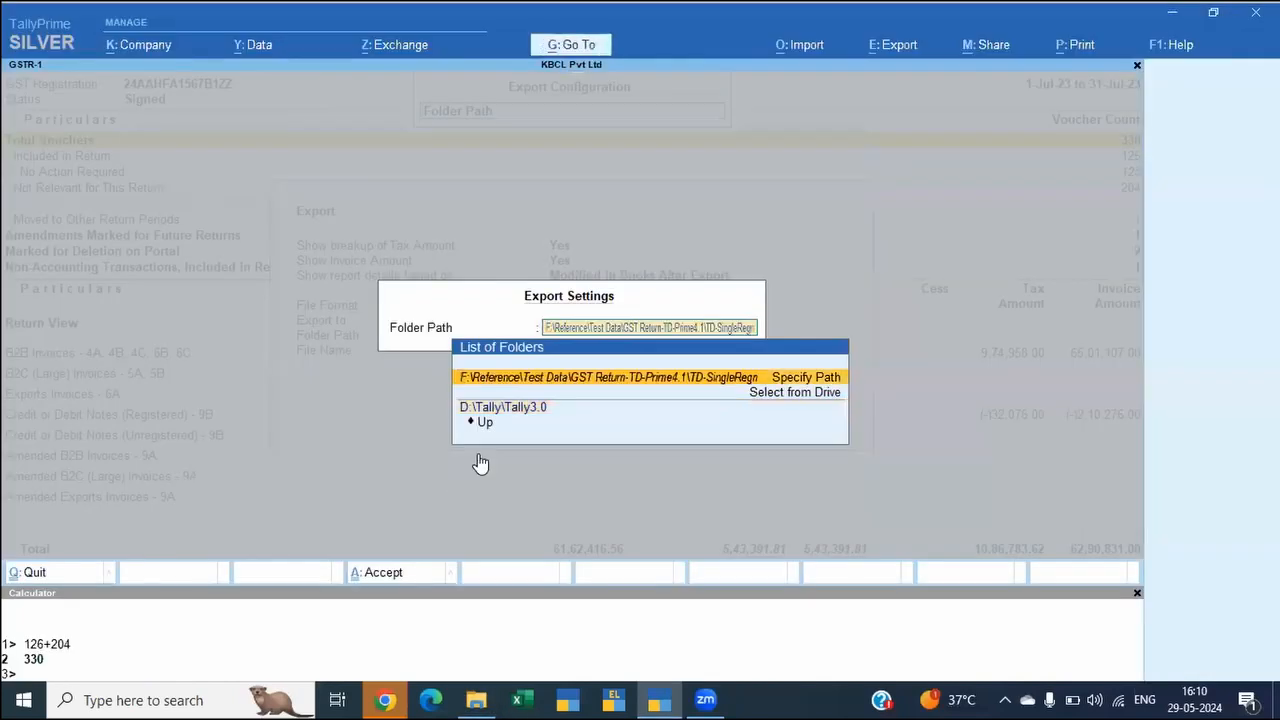
key("Return")
Step: Accept the export configuration and export the July GSTR-1 report to Excel as GSTR-1.xlsx
key("Down")
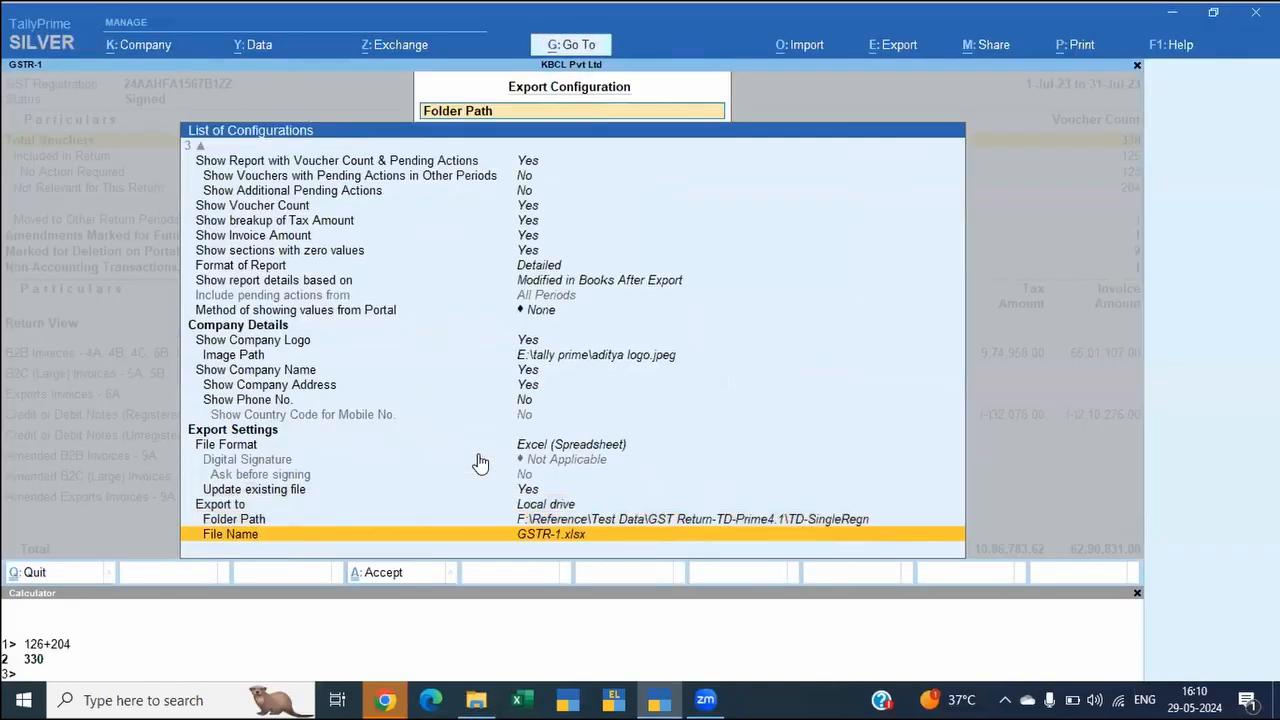
key("ctrl+a")
key("e")
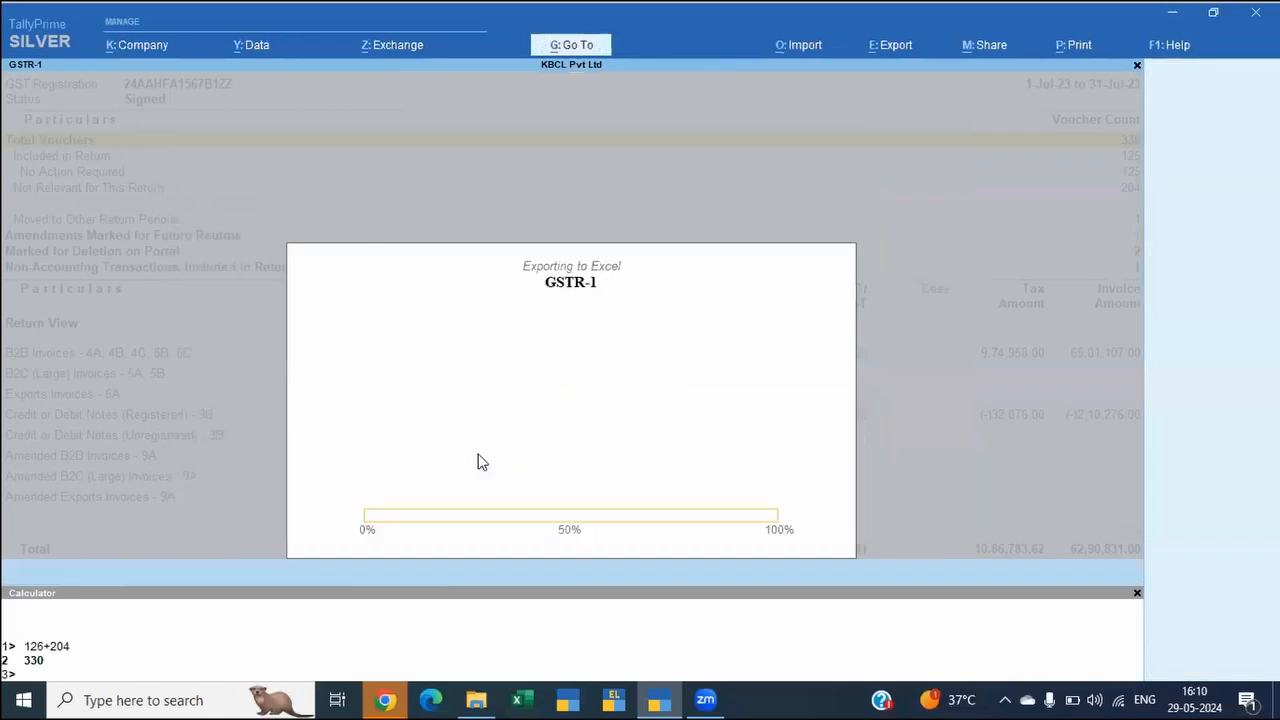
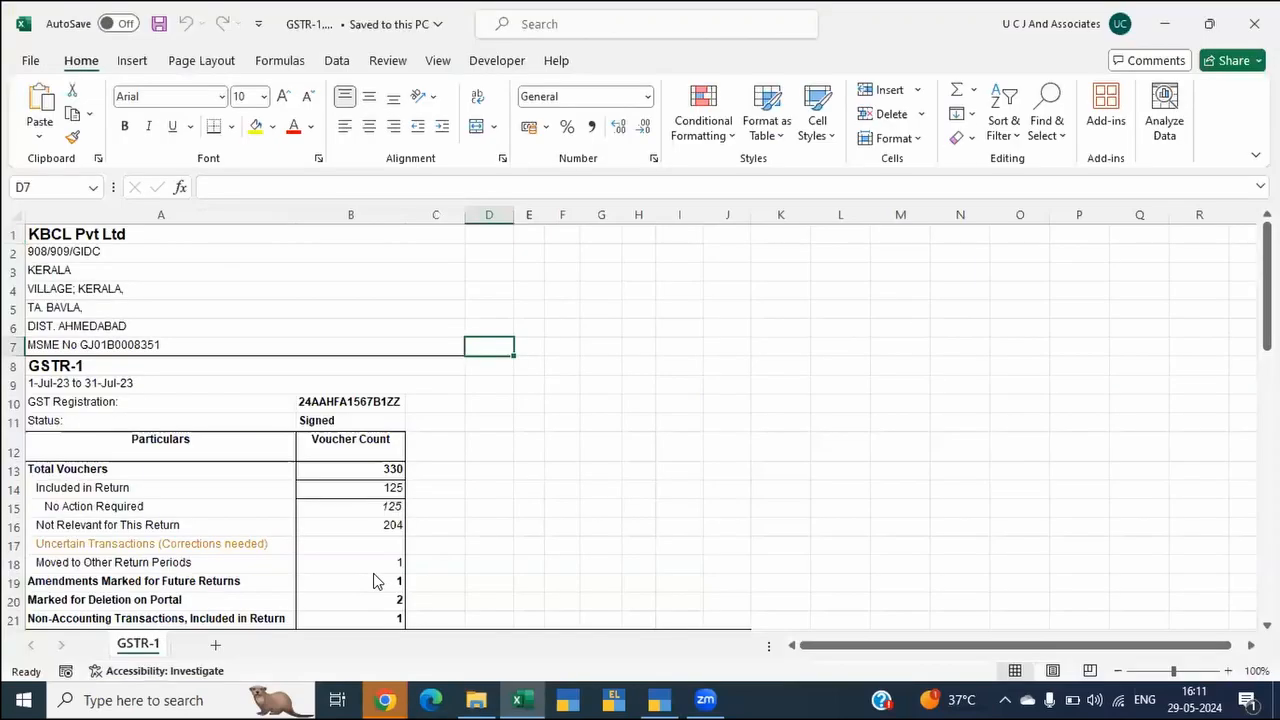
Step: Examine the voucher counts and the return view amounts in the exported GSTR-1 sheet
key("Down")
key("Down")
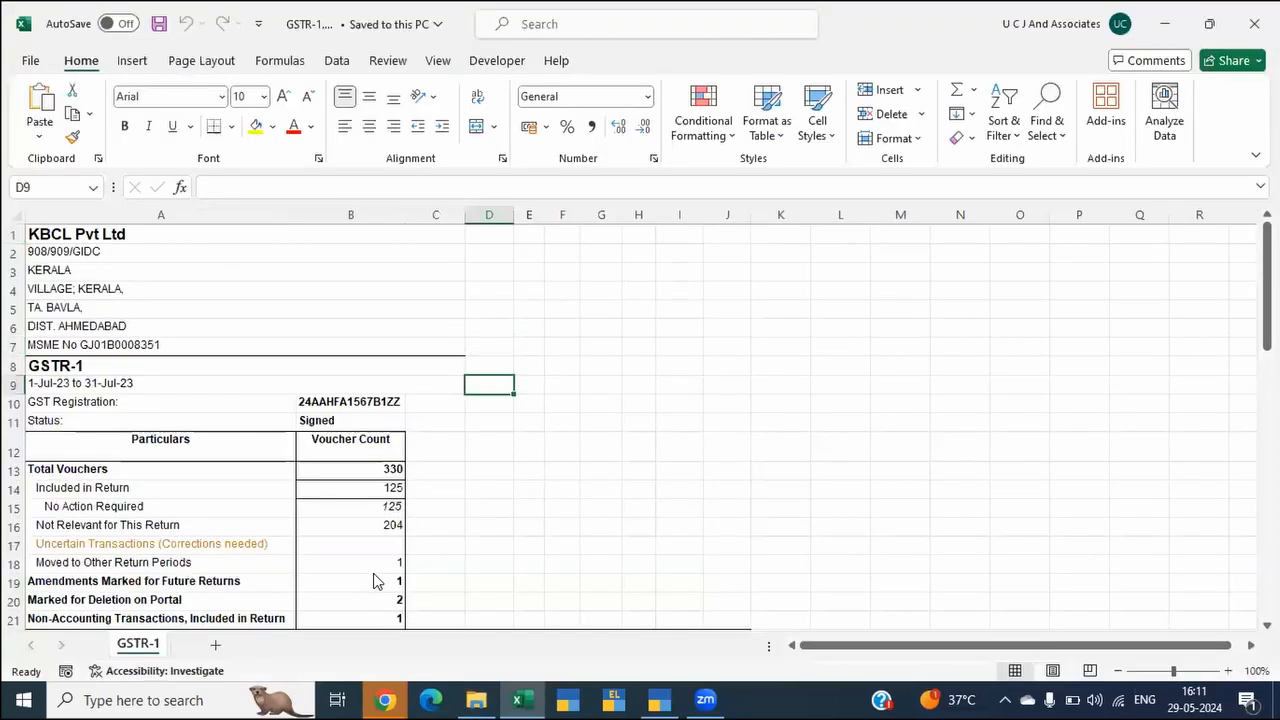
key("Down")
key("Down")
key("Down")
key("Down")
key("Down")
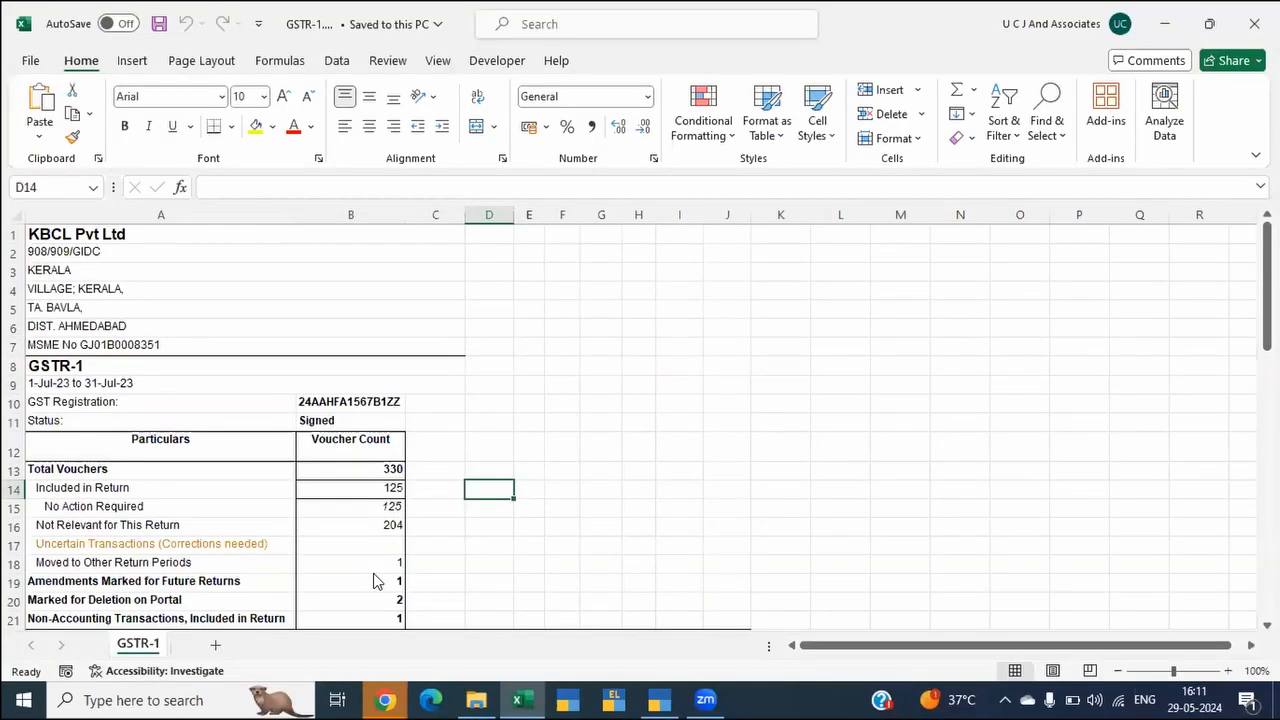
key("Down")
key("Down")
key("Down")
key("Down")
key("Down")
key("Down")
key("Down")
key("Down")
key("Down")
key("Down")
key("Down")
key("Down")
key("Down")
key("Down")
key("Down")
key("Down")
key("Down")
key("Down")
key("Down")
key("Down")
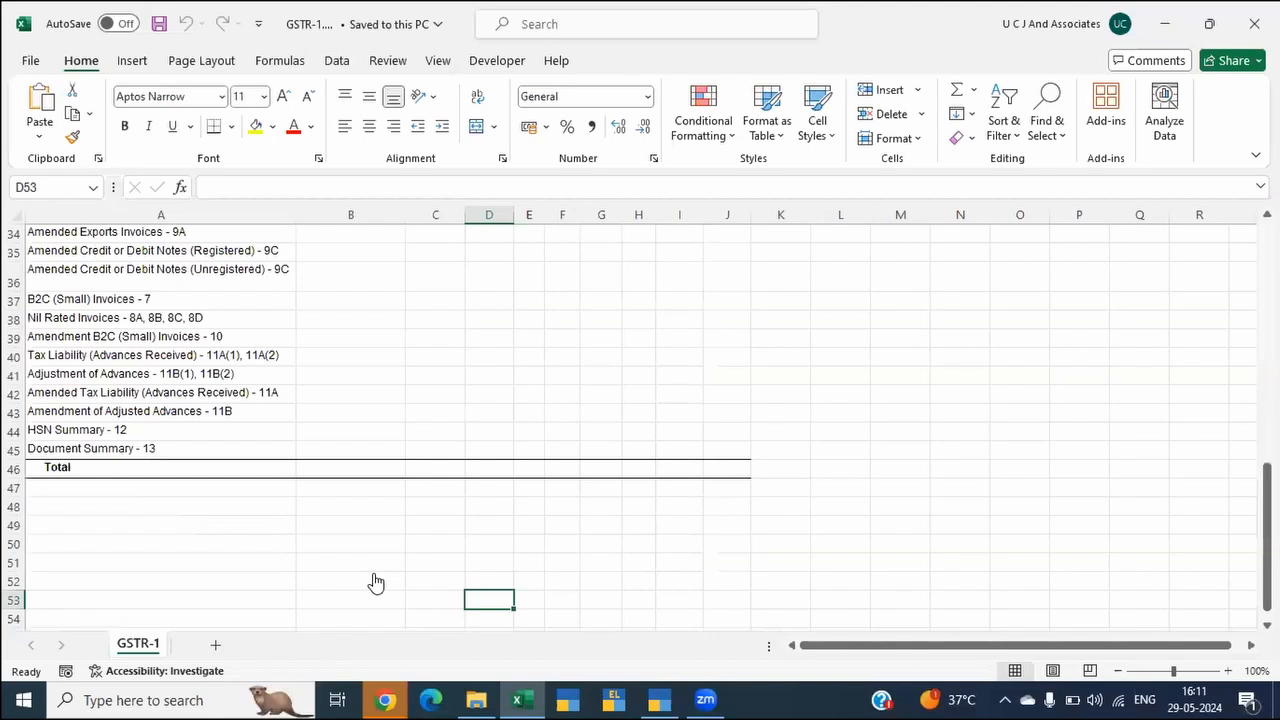
key("Up")
key("Up")
key("Up")
key("Up")
key("Up")
key("Up")
key("Up")
key("Up")
key("Up")
key("Up")
key("Up")
key("Up")
key("Up")
key("Up")
key("Up")
key("Up")
key("Up")
key("Up")
key("Up")
key("Up")
key("Down")
key("Down")
key("Down")
key("Down")
key("Down")
key("Down")
key("Down")
key("Down")
key("Down")
key("Down")
key("Down")
key("Down")
key("Down")
key("Down")
key("Down")
key("Down")
key("Down")
key("Down")
key("Down")
key("Down")
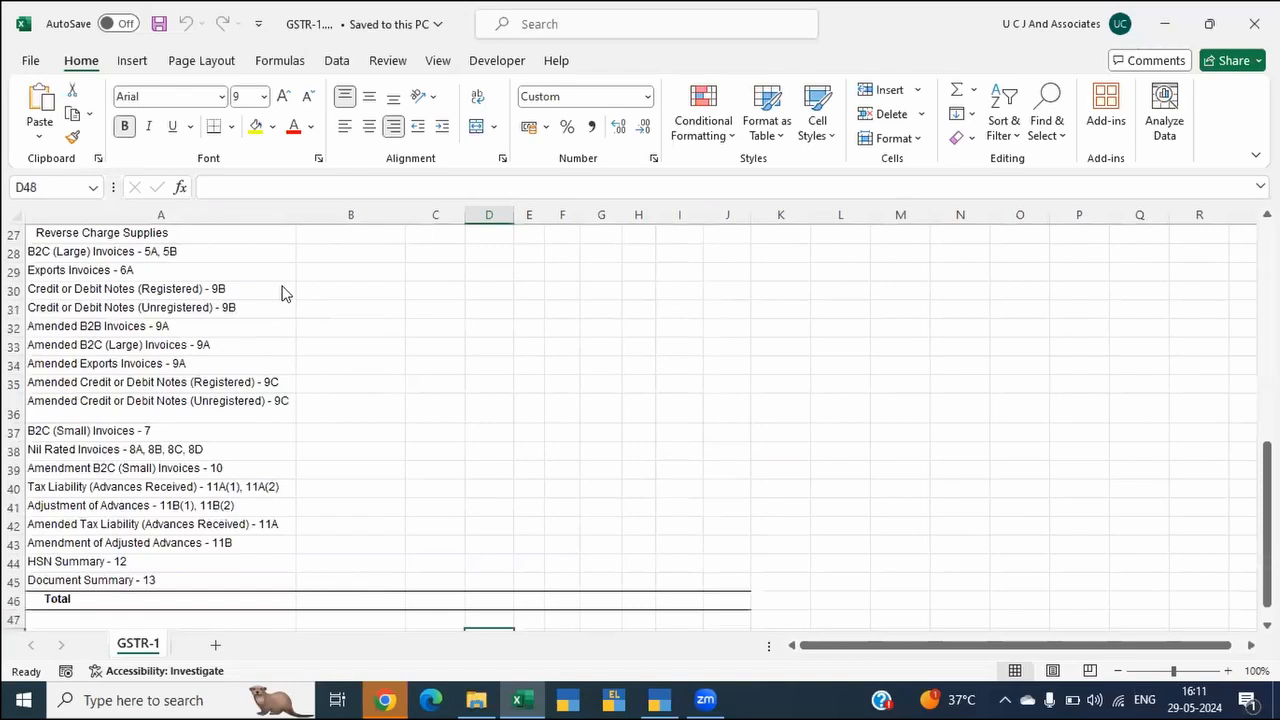
Step: Close the GSTR-1 workbook in Excel, switch to TallyPrime and export the July GSTR-1 report to Excel again
key("alt+Tab")
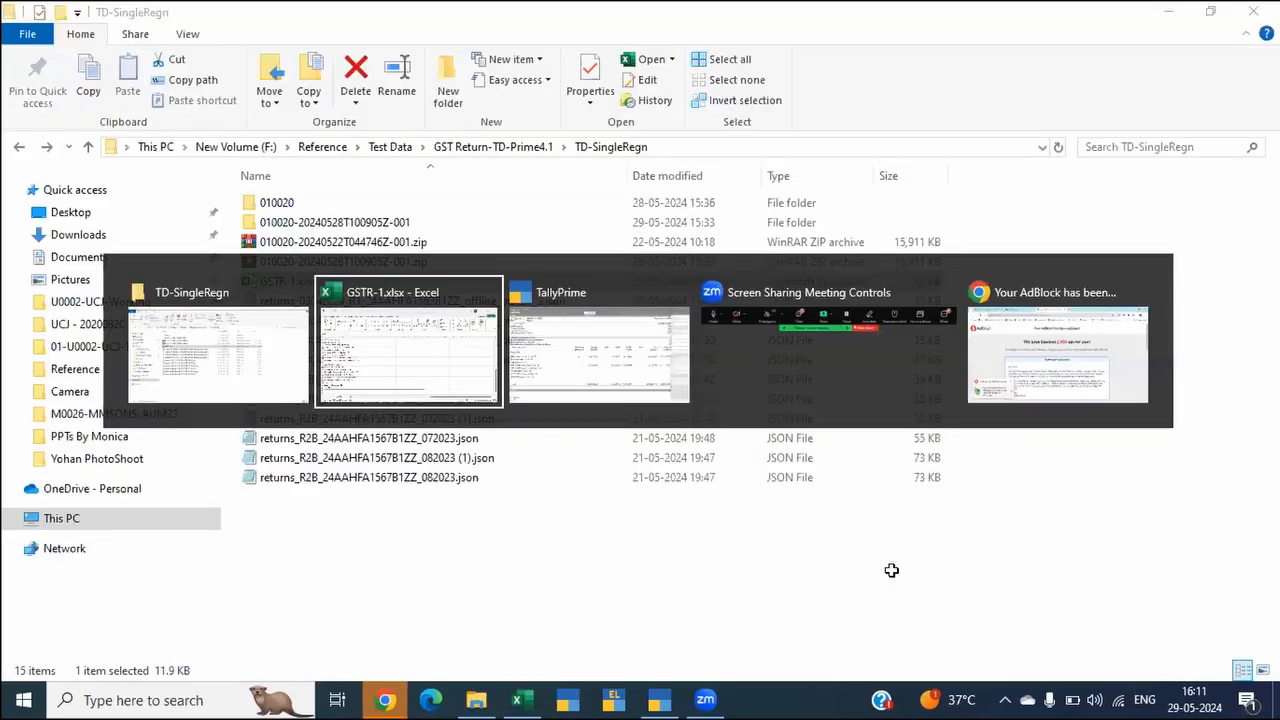
key("alt+Tab")
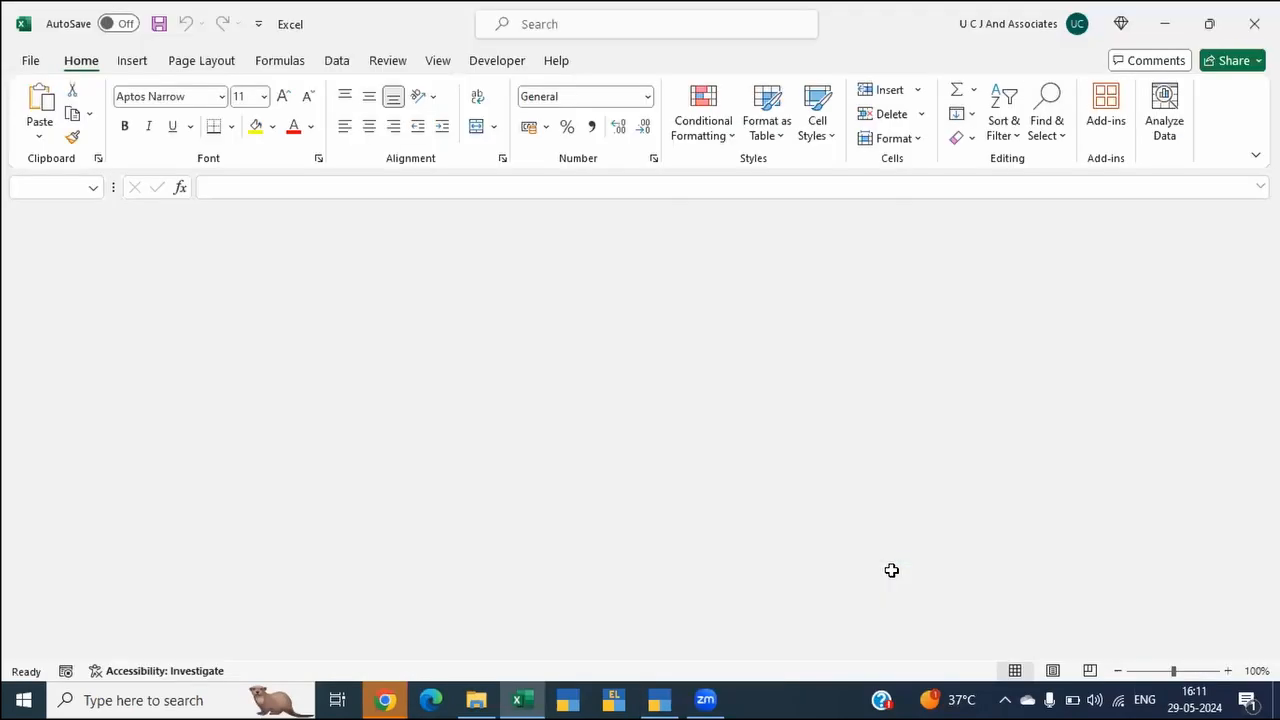
key("alt+Tab")
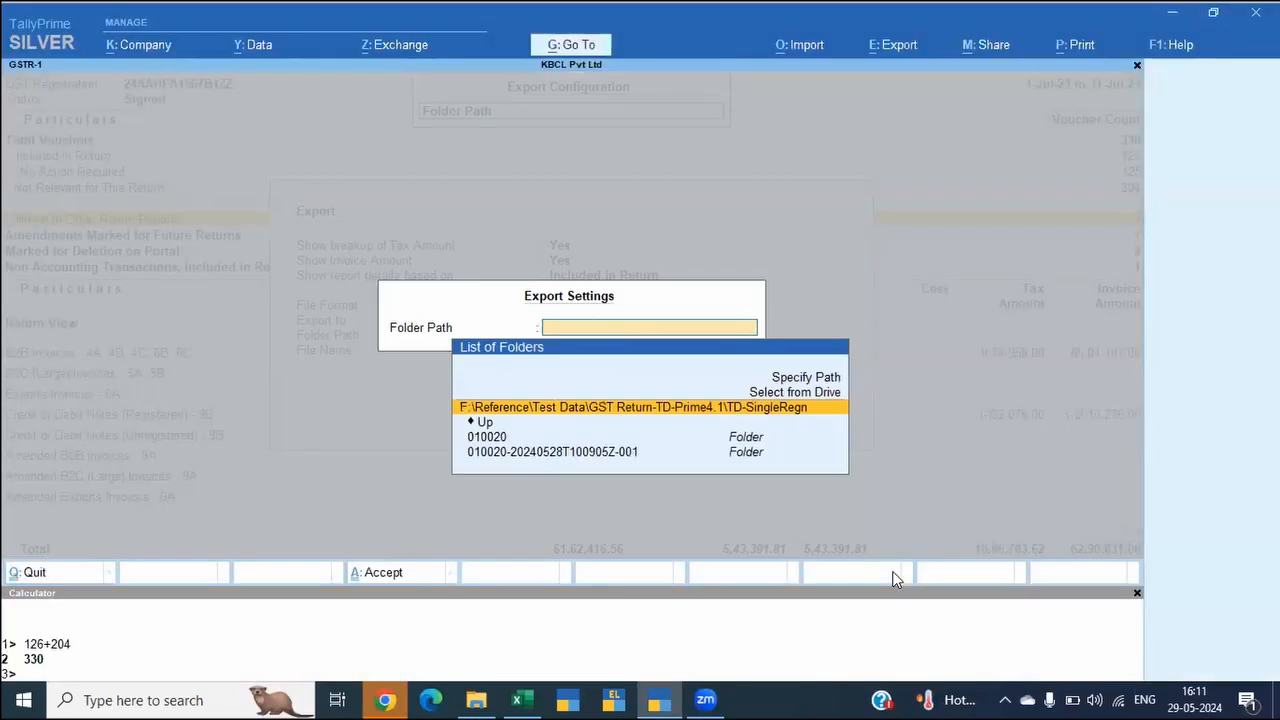
key("Return")
key("Escape")
key("e")
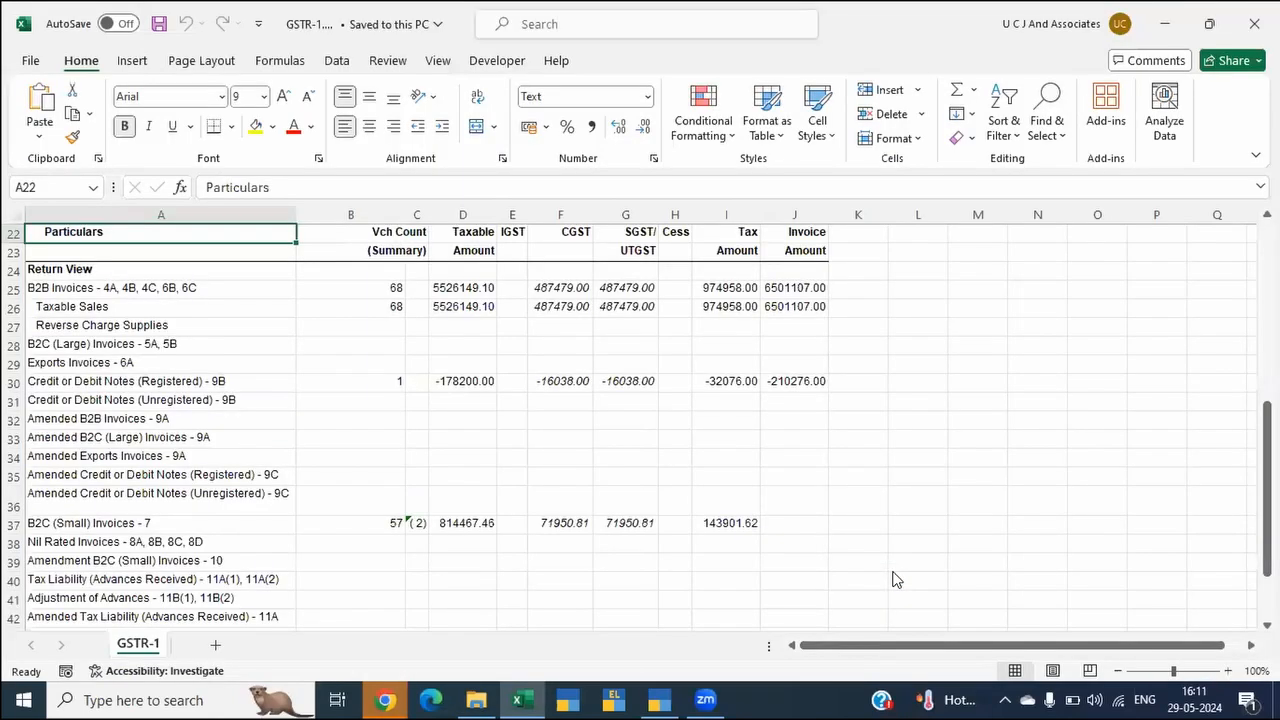
Step: Switch back to TallyPrime and open the Sales Extract saved view of the voucher register
key("alt+Tab")
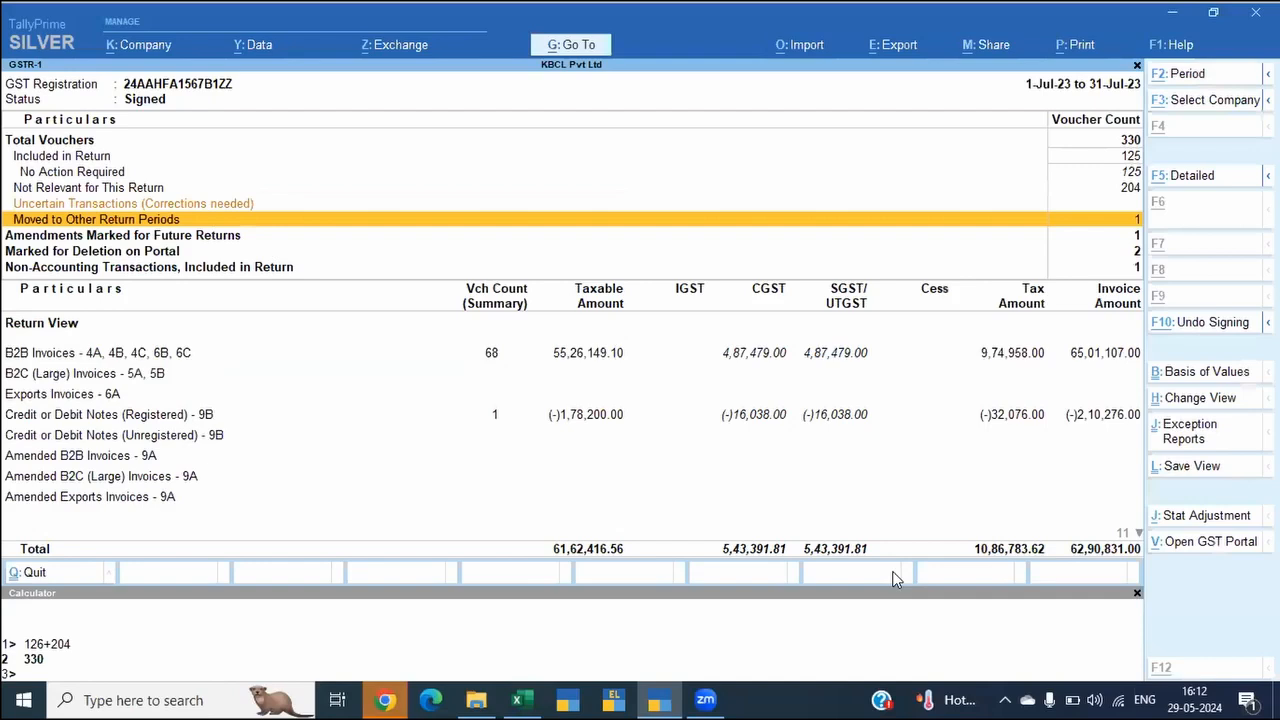
key("alt+g")
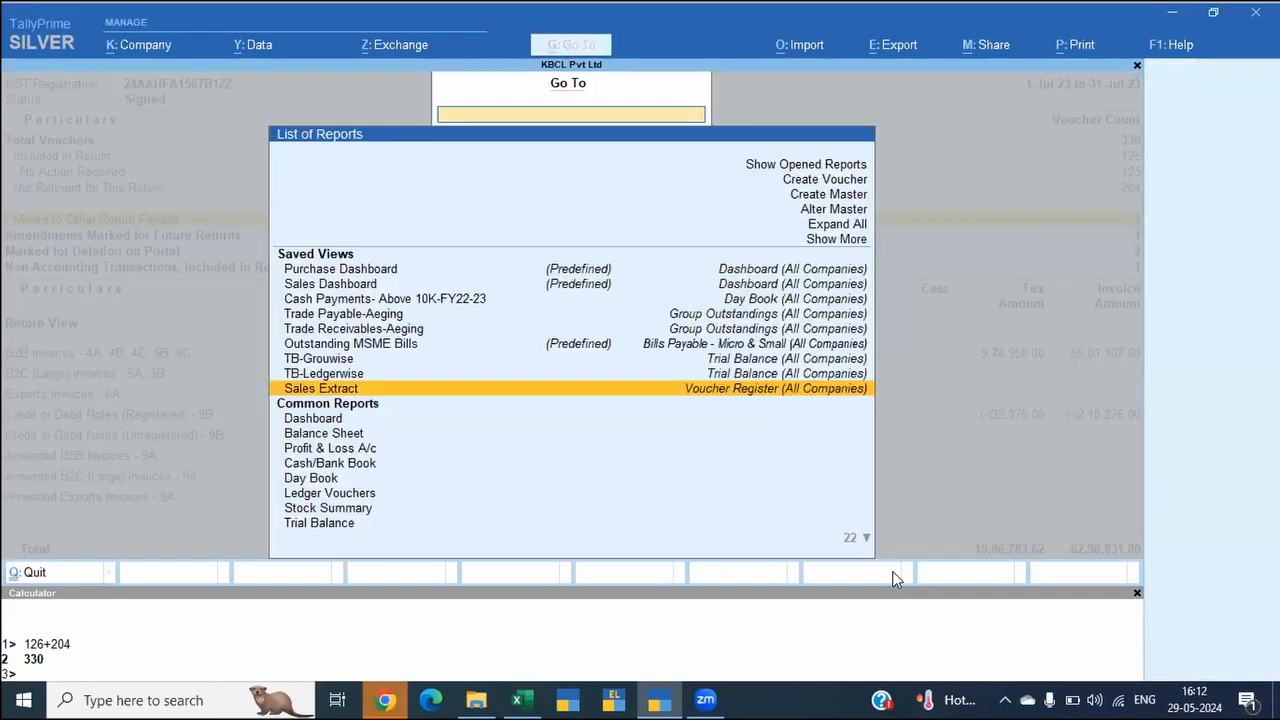
key("Return")
key("Page_Down")
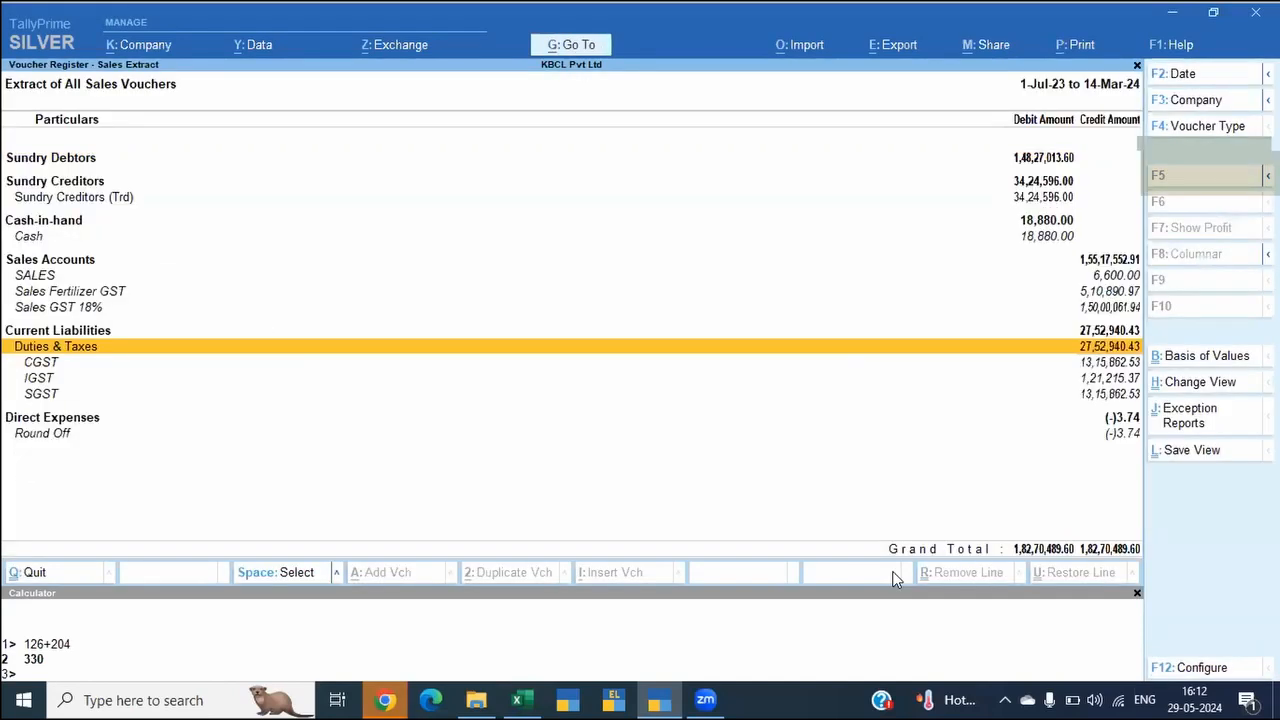
Step: Start exporting the Sales Extract register to Excel and close the GSTR-1 workbook that is still open in Excel
key("alt+e")
key("Return")
key("alt+Tab")
key("alt+Tab")
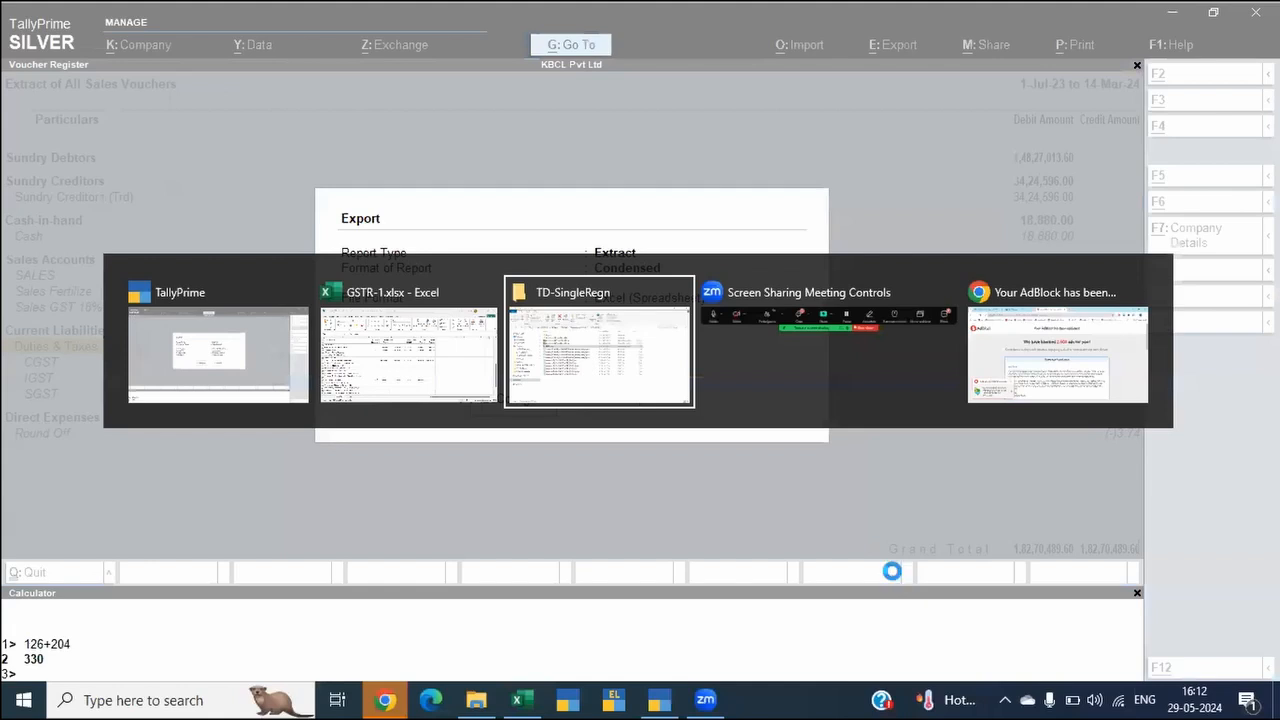
key("Escape")
left_click(527, 697)
key("alt+Tab")
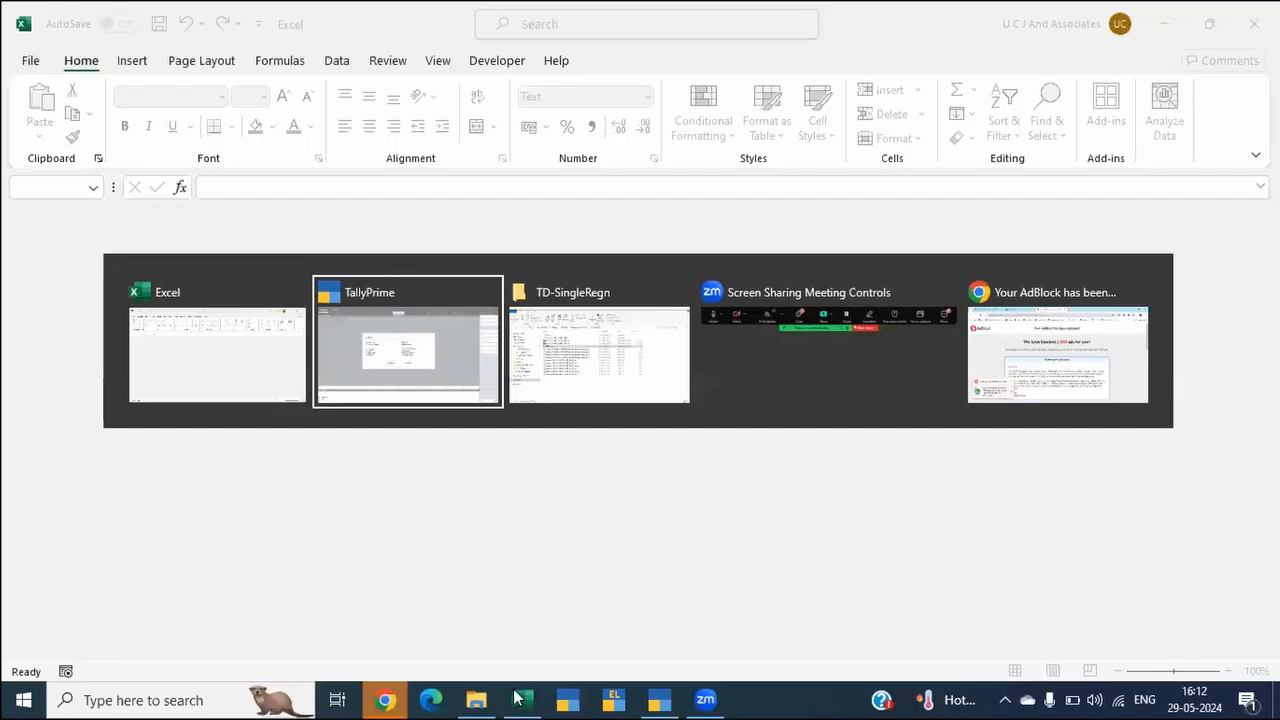
Step: Export the Sales Extract register from TallyPrime into the GSTR-1 workbook, and switch to the exported workbook in Excel
key("c")
key("Return")
key("Return")
key("Return")
key("Escape")
key("c")
key("Escape")
key("e")
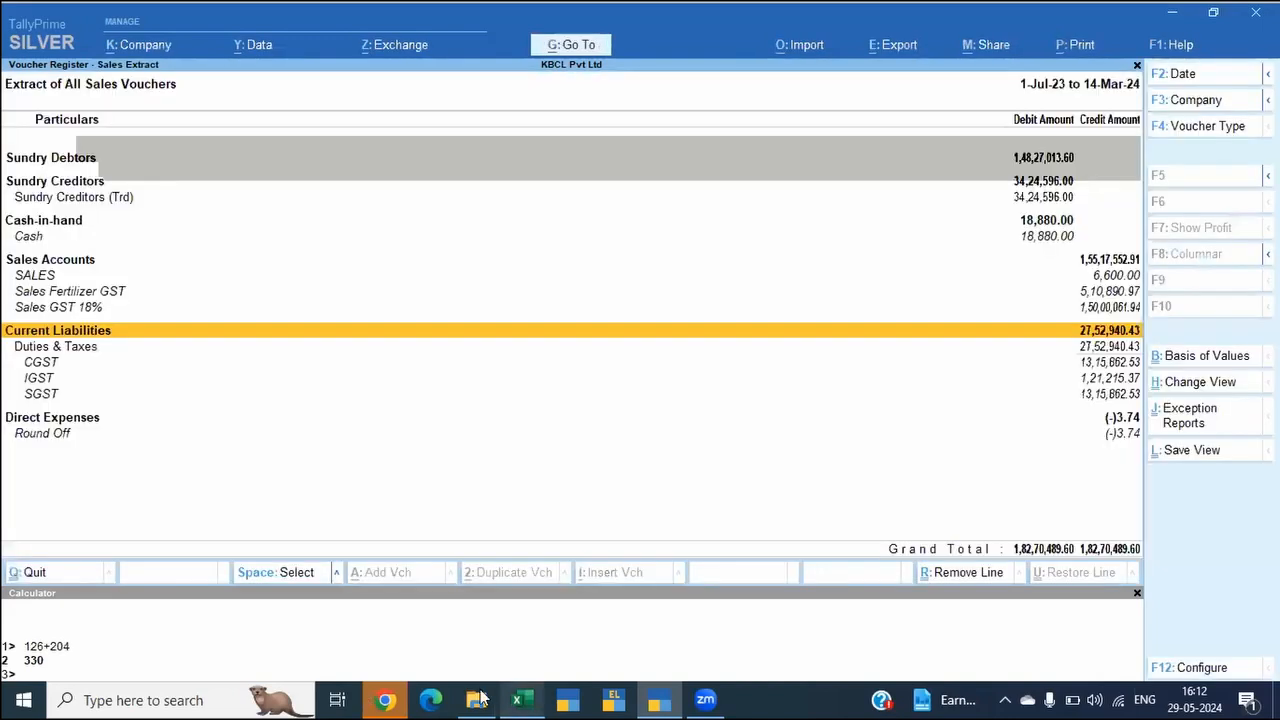
left_click(481, 696)
left_click(526, 694)
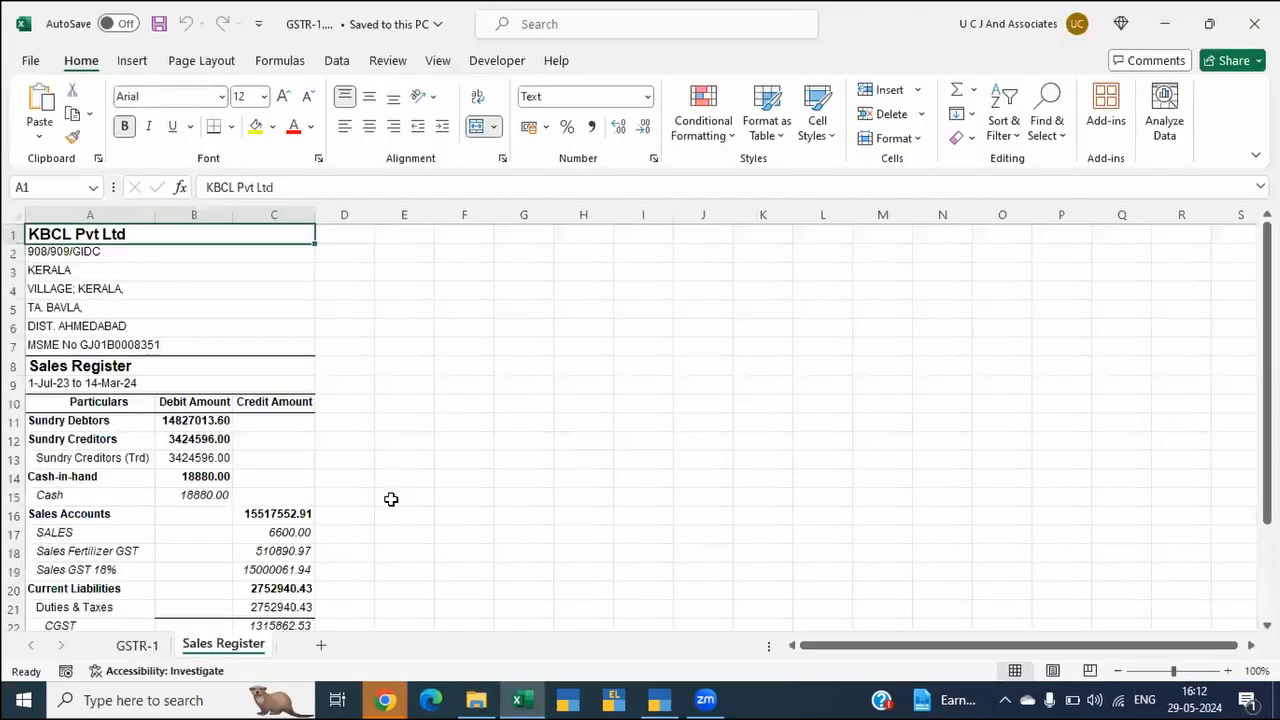
Step: Examine the voucher counts, invoice categories, tax columns and total row on the GSTR-1 sheet
key("ctrl+Page_Up")
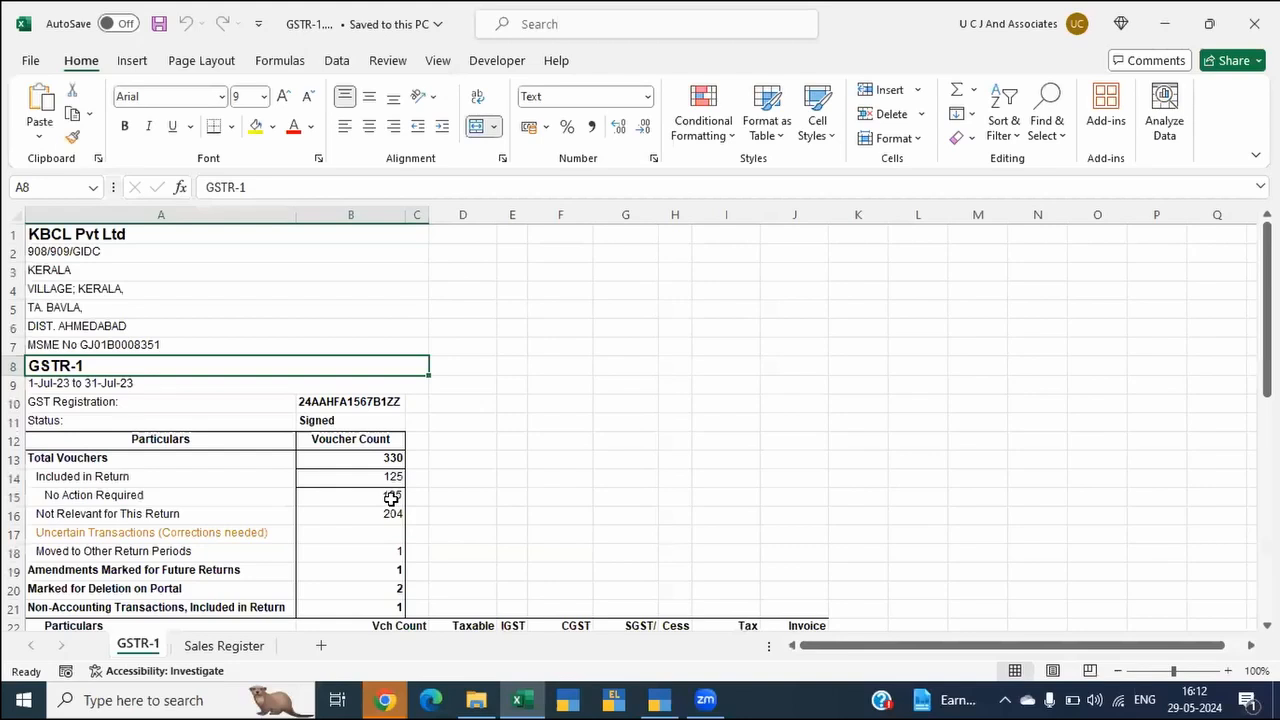
key("Down")
key("Down")
key("Down")
key("Down")
key("Down")
key("Down")
key("Down")
key("Down")
key("Down")
key("Down")
key("Down")
key("Down")
key("Down")
key("Down")
key("Down")
key("Down")
key("Down")
key("Down")
key("Down")
key("Down")
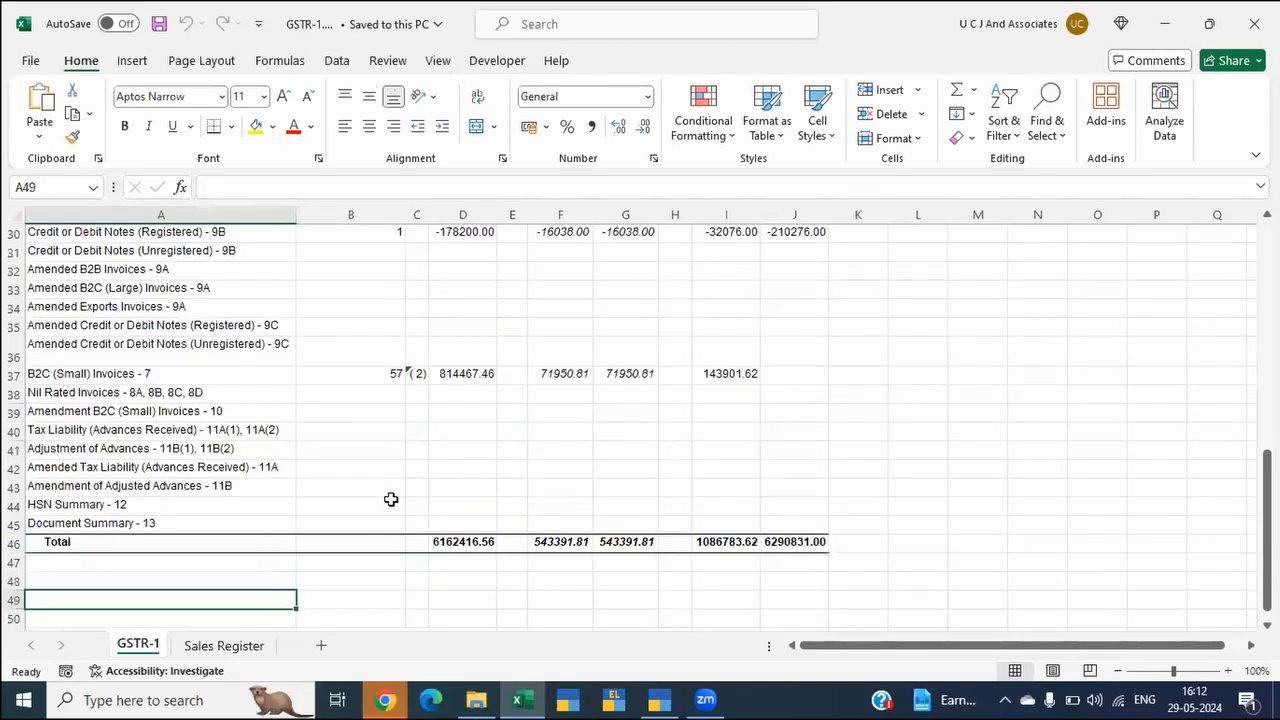
key("Up")
key("Up")
key("Up")
key("Up")
key("Up")
key("Up")
key("Up")
key("Up")
key("Up")
key("Up")
key("Right")
key("Right")
key("Right")
key("Right")
key("Right")
key("Right")
key("Right")
key("Right")
key("Right")
key("Right")
key("Right")
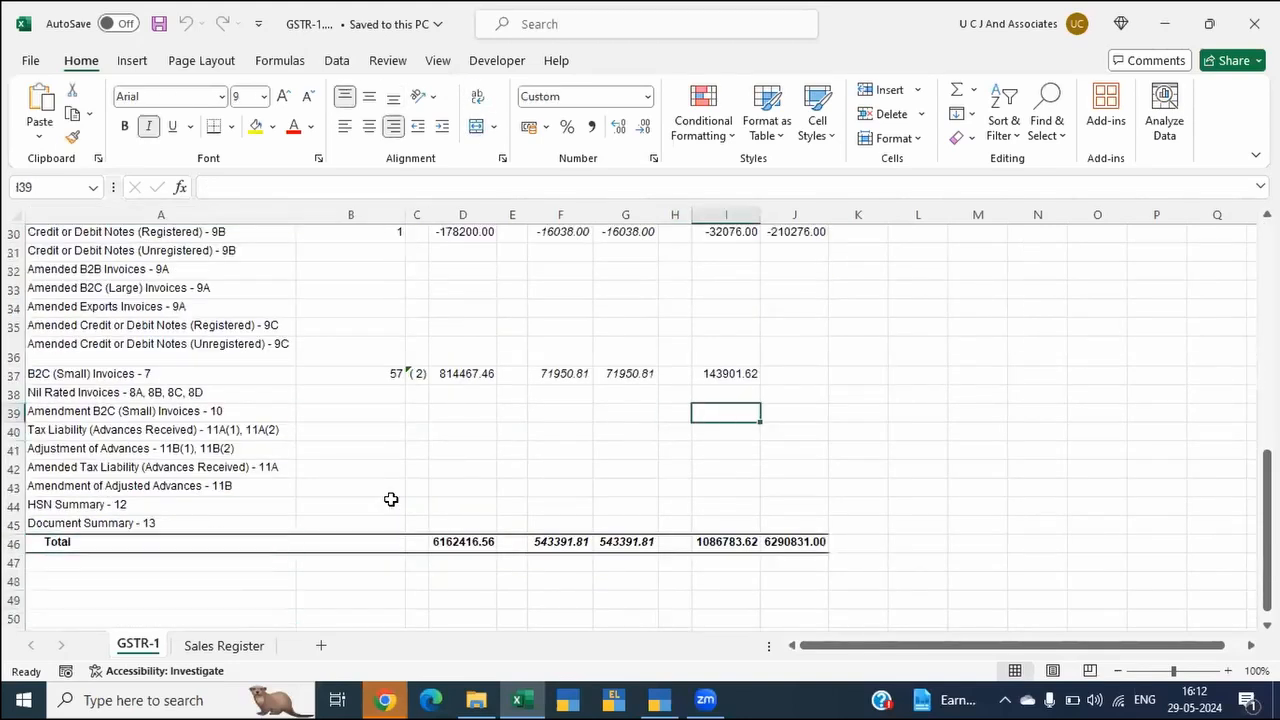
key("ctrl+Up")
key("Down")
key("Down")
key("Down")
key("Down")
key("Down")
key("Down")
key("Down")
key("Down")
key("Down")
key("Down")
key("Down")
key("Down")
key("Down")
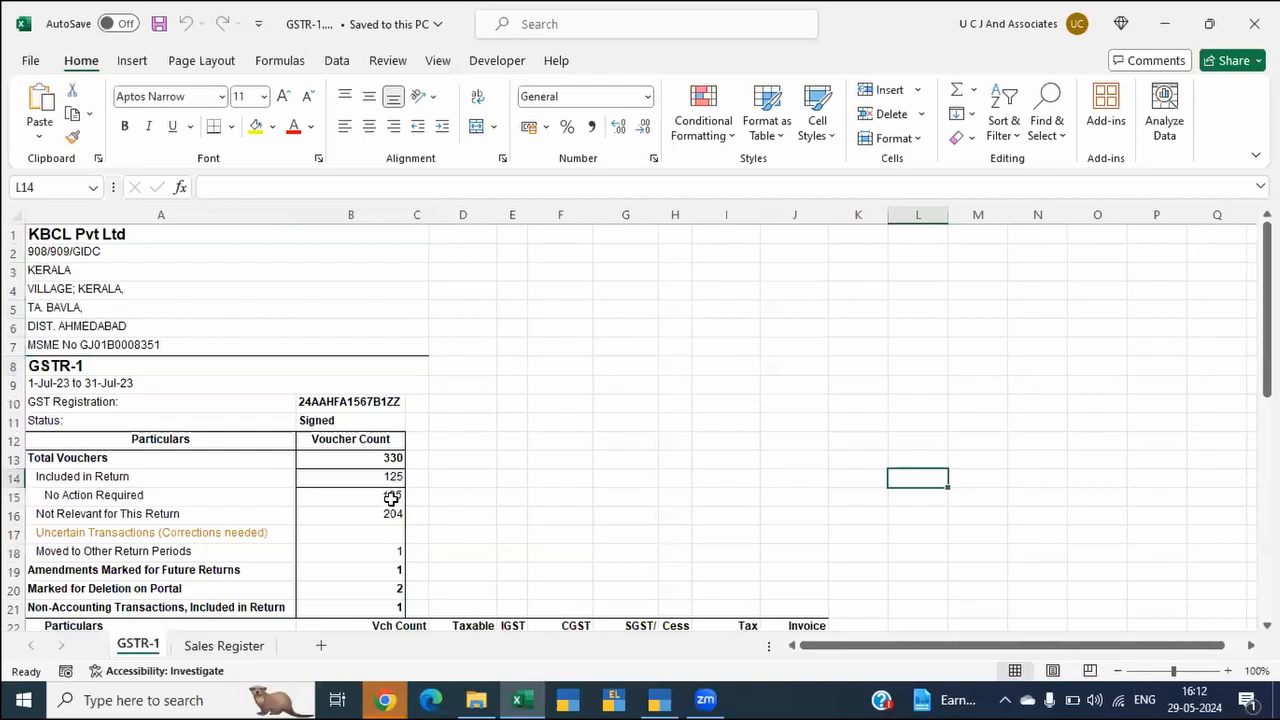
key("Down")
key("Down")
key("Down")
key("Down")
key("Down")
key("Down")
key("Down")
key("Down")
key("Down")
key("Left")
key("Down")
key("Down")
key("Down")
key("Down")
key("Down")
key("Down")
key("Down")
key("Down")
key("Down")
key("Down")
key("Down")
key("Down")
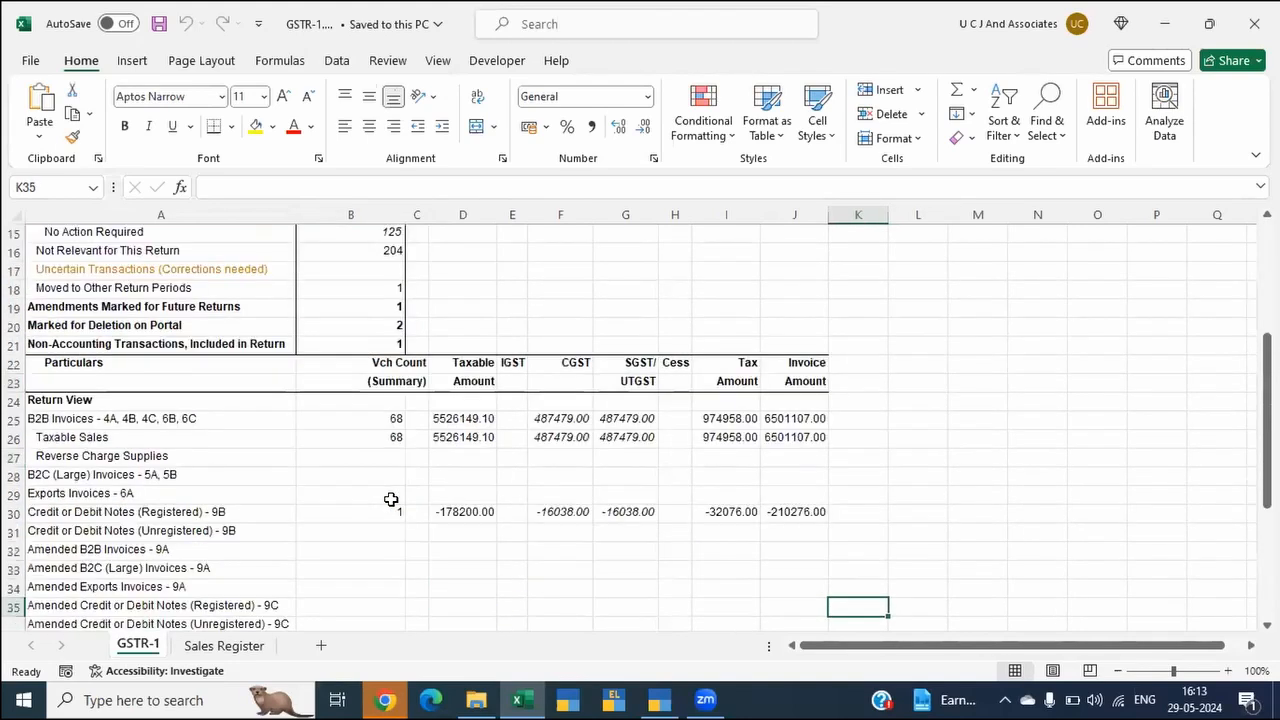
key("Down")
key("Down")
key("Down")
key("Down")
key("Down")
key("Down")
key("Down")
key("Down")
key("Down")
key("Down")
key("Down")
key("Down")
key("Down")
key("Down")
key("Down")
key("Down")
key("Down")
key("Down")
key("Down")
key("Left")
key("Left")
key("Left")
key("Left")
key("Left")
key("Left")
key("Up")
Step: Freeze the panes of the GSTR-1 sheet at cell B24, keeping the column headings and the Particulars column fixed
key("ctrl+Home")
key("Down")
key("Down")
key("Down")
key("Down")
key("Down")
key("Down")
key("Down")
key("Down")
key("Down")
key("Down")
key("Down")
key("Down")
key("Down")
key("Down")
key("Down")
key("Down")
key("Down")
key("Down")
key("Down")
key("Down")
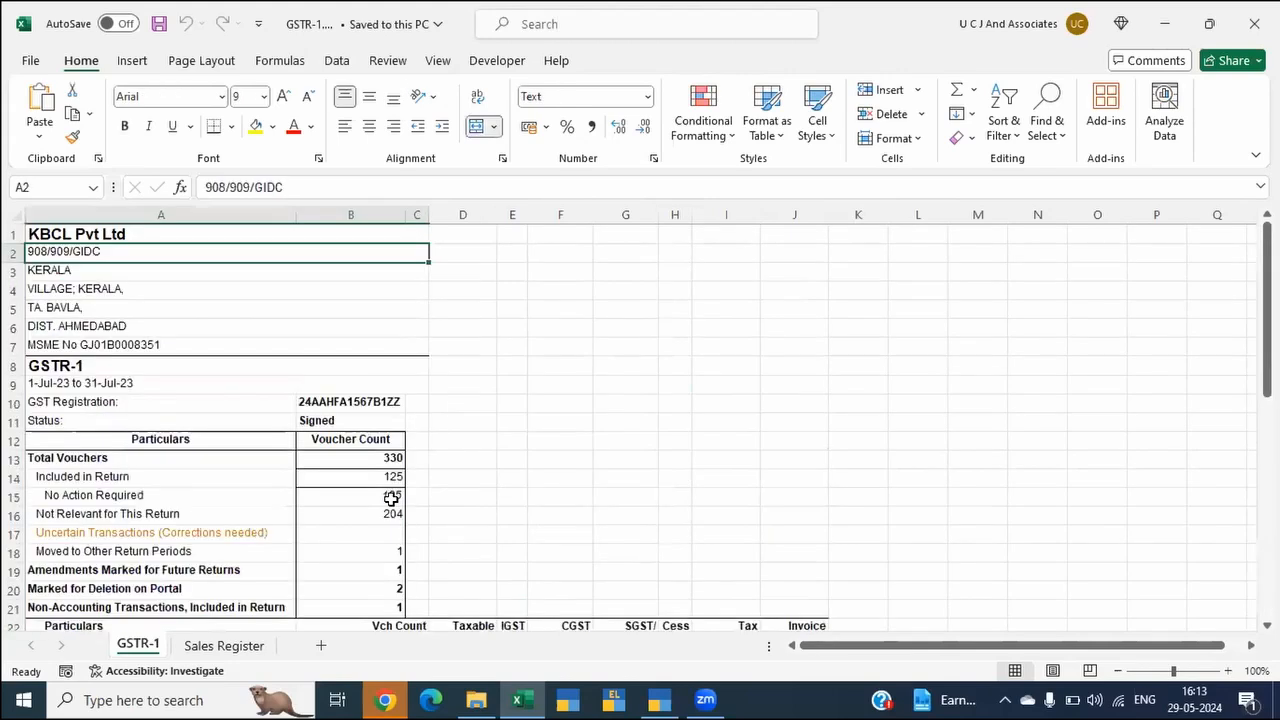
key("Down")
key("Down")
key("Down")
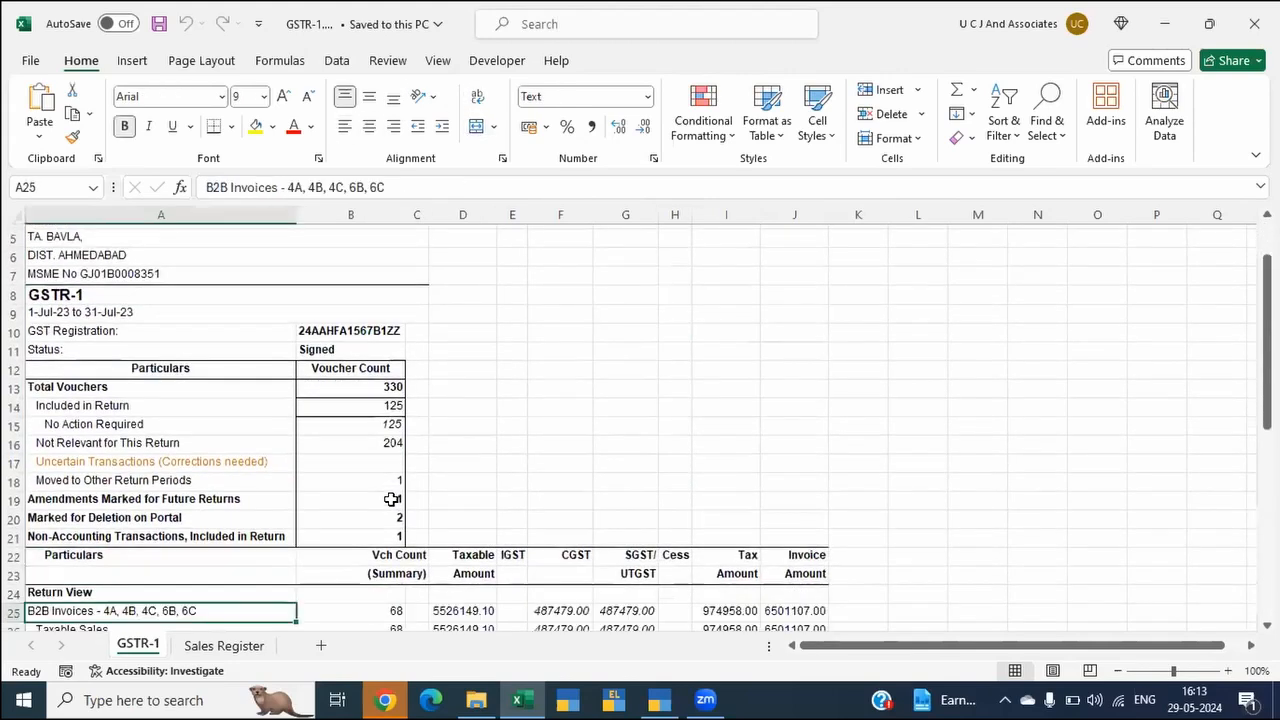
key("Right")
key("Right")
key("Up")
key("Up")
key("alt+w")
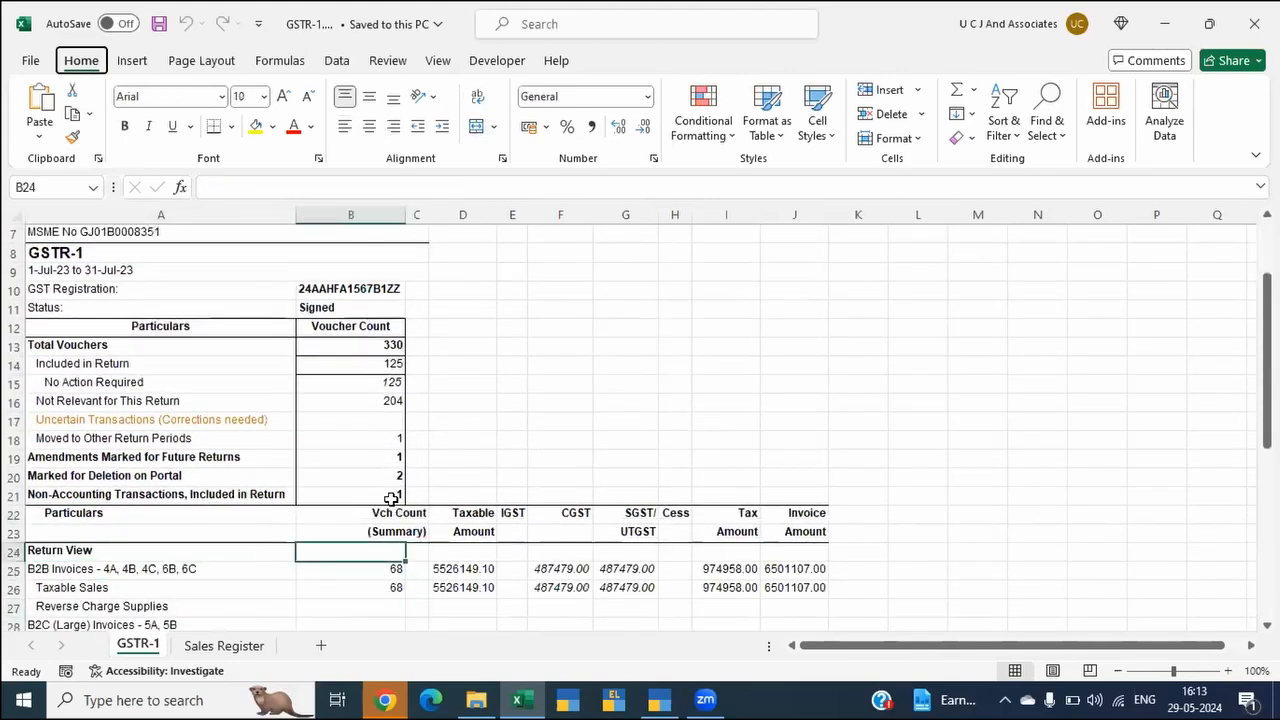
Step: Enter the formula +D26+D37 in cell D49 to add the taxable amounts of Taxable Sales and B2C (Small) Invoices
key("Down")
key("Down")
key("Down")
key("Down")
key("Down")
key("Down")
key("Down")
key("Down")
key("Down")
key("Down")
key("Down")
key("Down")
key("Down")
key("Down")
key("Down")
key("Down")
key("Down")
key("Down")
key("Down")
key("Down")
key("Down")
key("Down")
key("Down")
key("Down")
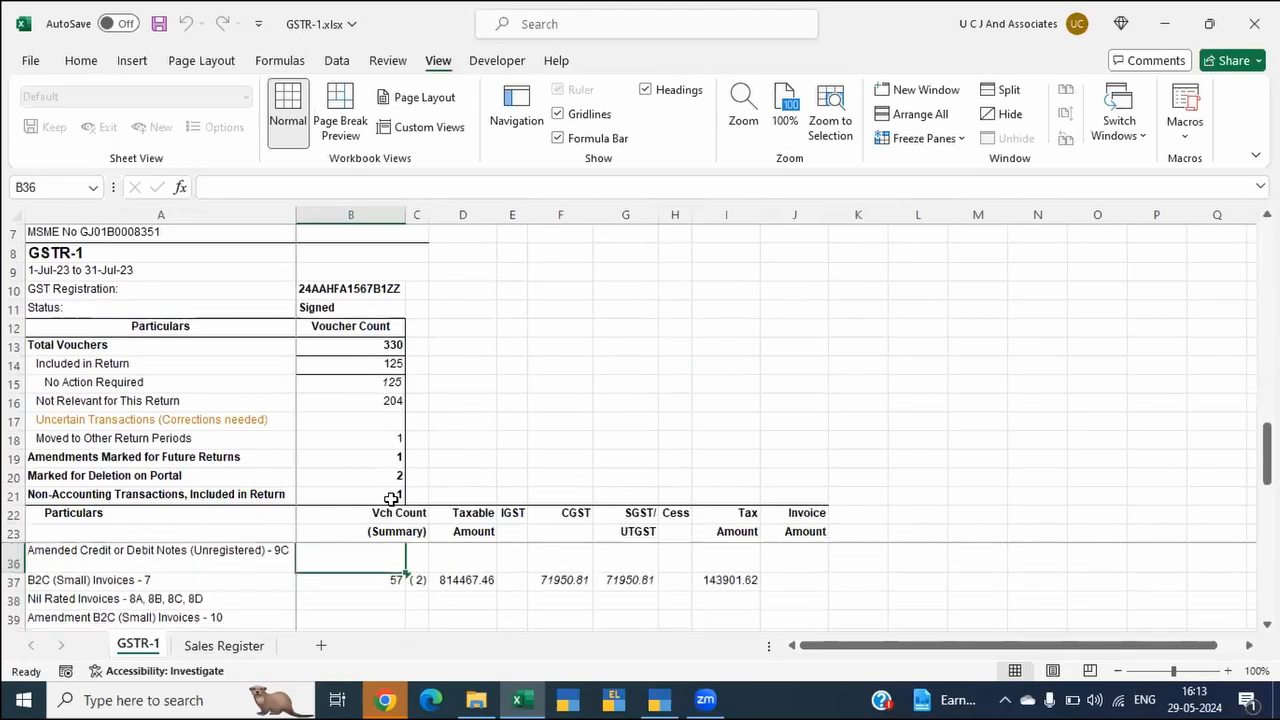
key("Down")
key("Right")
key("Right")
key("Down")
key("Up")
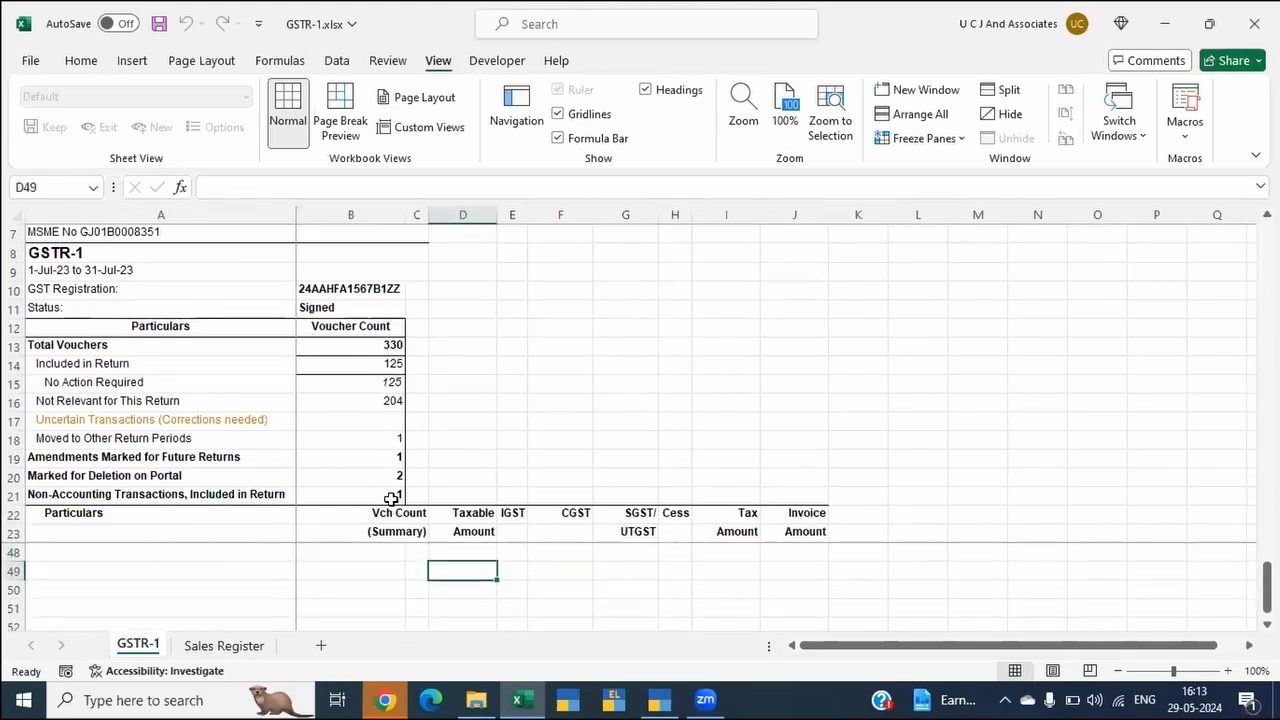
type("+")
key("Up")
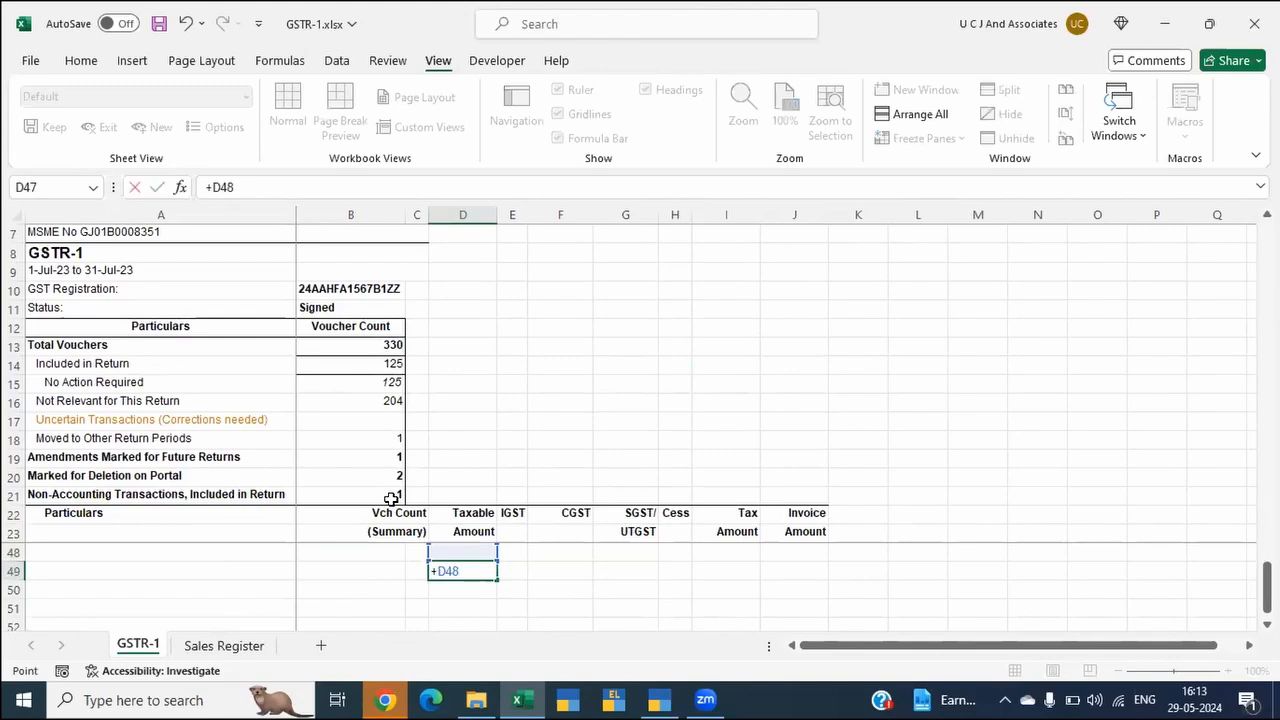
key("ctrl+Up")
key("Up")
key("Up")
key("Up")
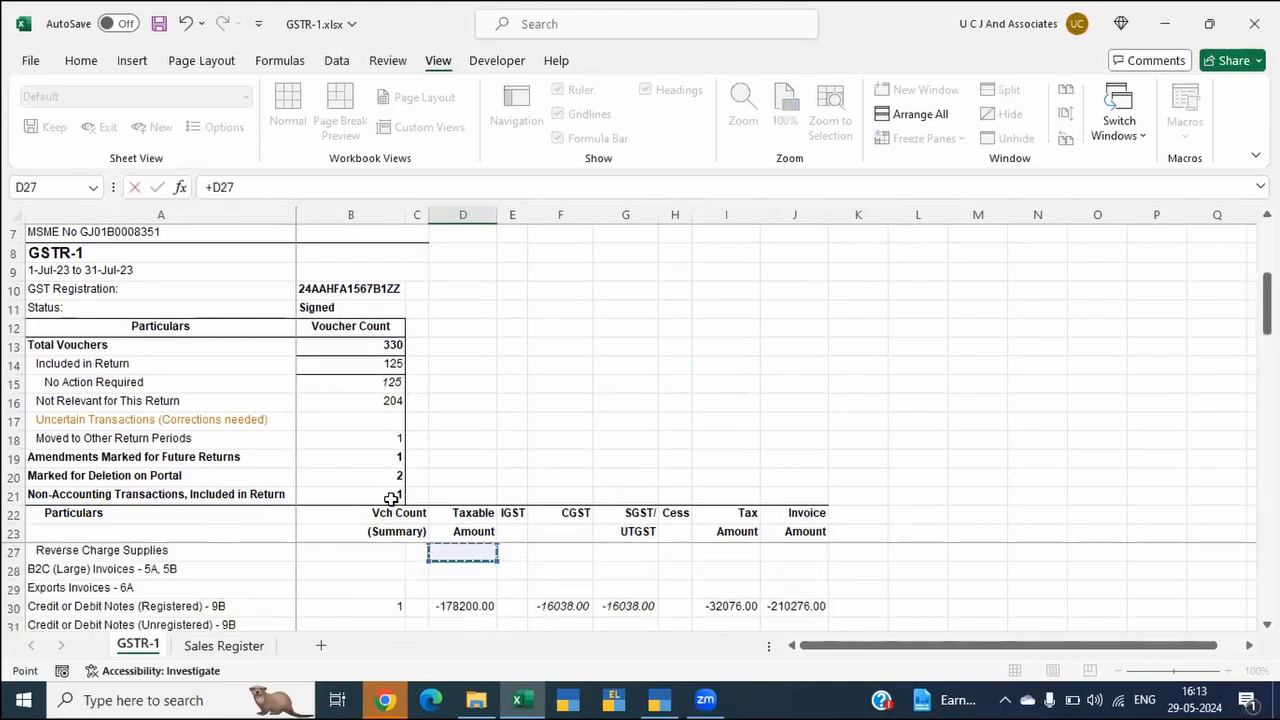
key("Up")
type("+")
key("Up")
key("Up")
key("Up")
key("Up")
key("Up")
key("Up")
key("Up")
key("Up")
key("Up")
key("Up")
key("Up")
key("Up")
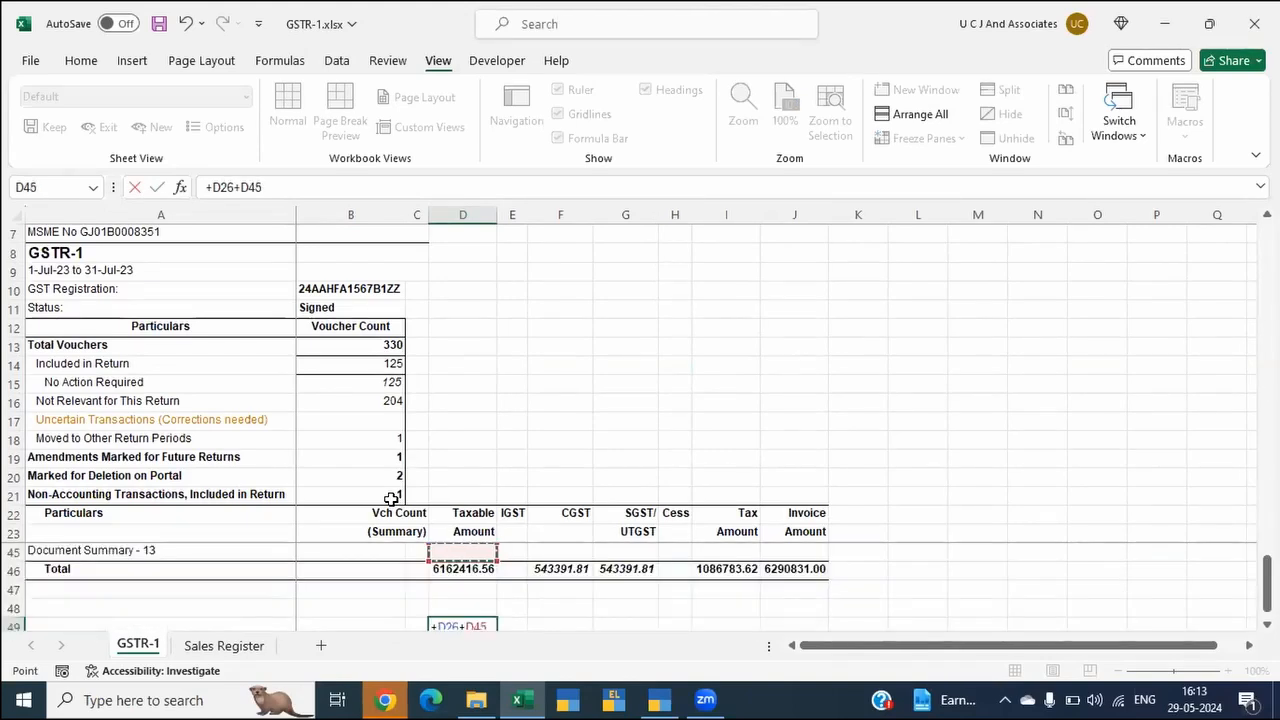
key("Return")
Step: Fill the formula in D49 across the row to J49
key("Up")
key("shift+Right")
key("shift+Right")
key("shift+Right")
key("shift+Right")
key("shift+Right")
key("shift+Right")
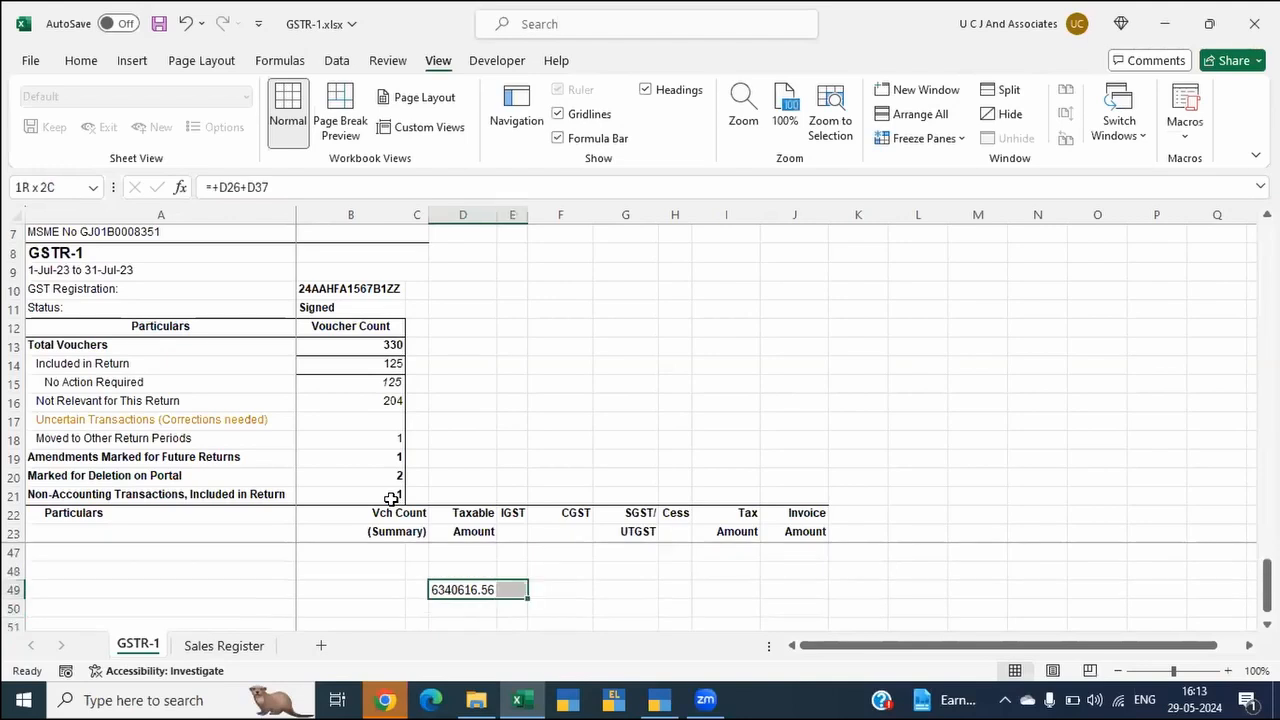
key("ctrl+r")
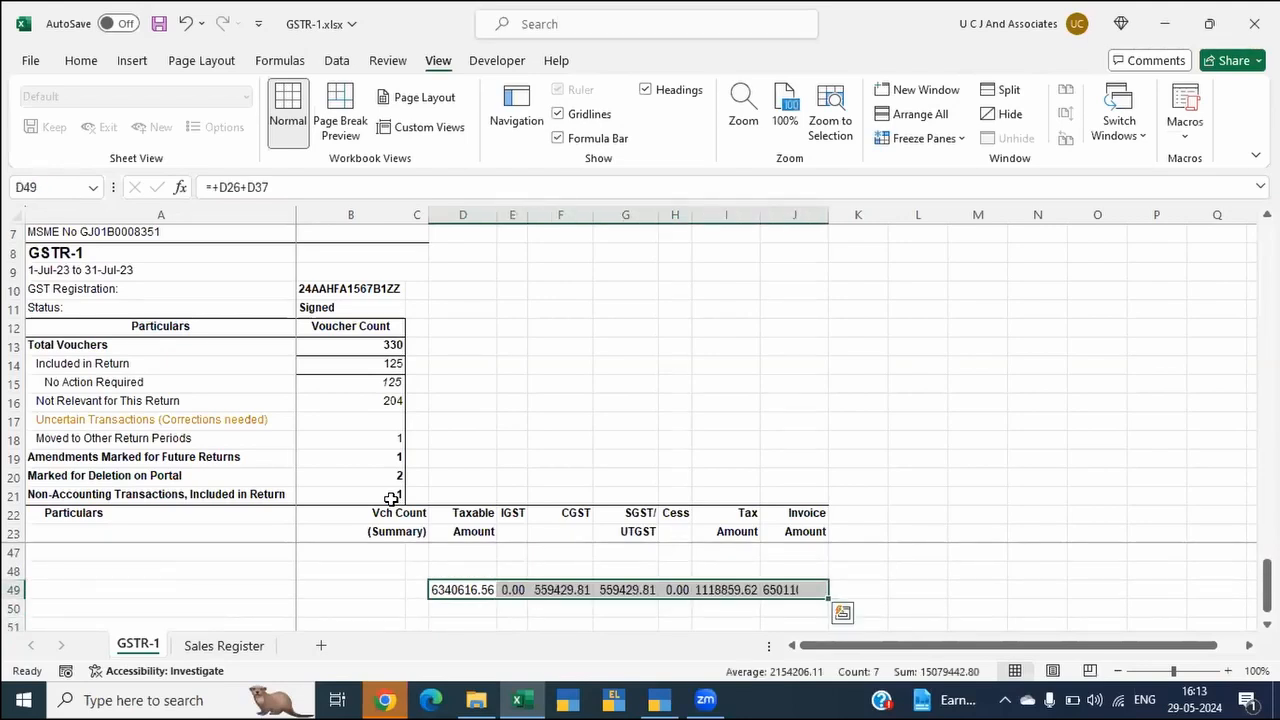
Step: Start a formula in cell D50 that refers to the Sales Register sheet
key("Down")
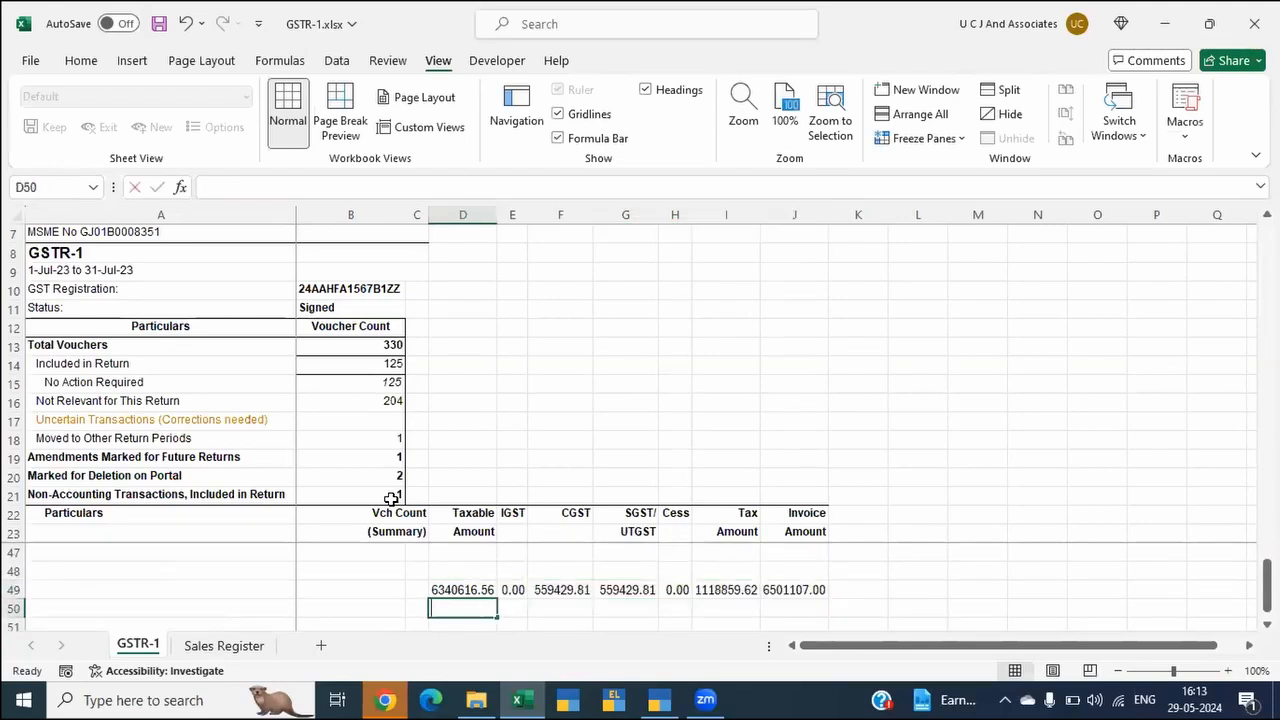
type("=")
key("ctrl+Page_Down")
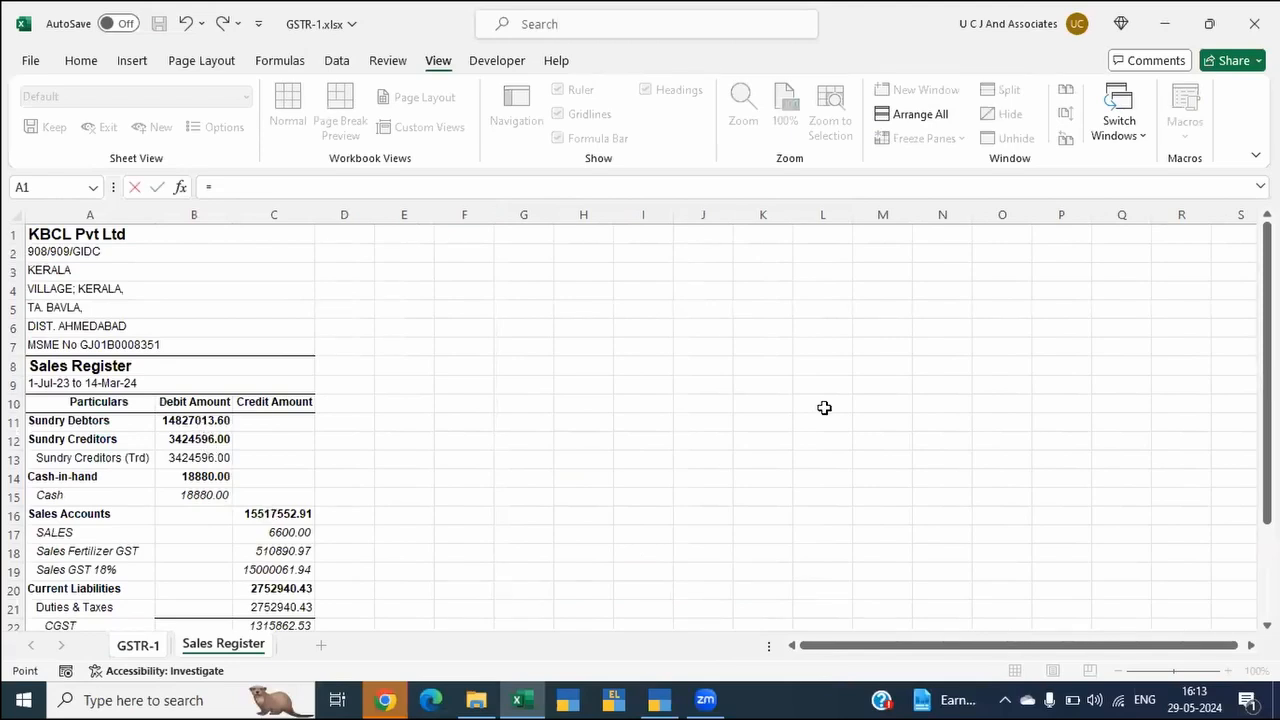
Step: Switch to TallyPrime, set the sales extract period to 1-Jul-23 to 31-Jul-23, and open its export settings
key("alt+Tab")
key("alt+Tab")
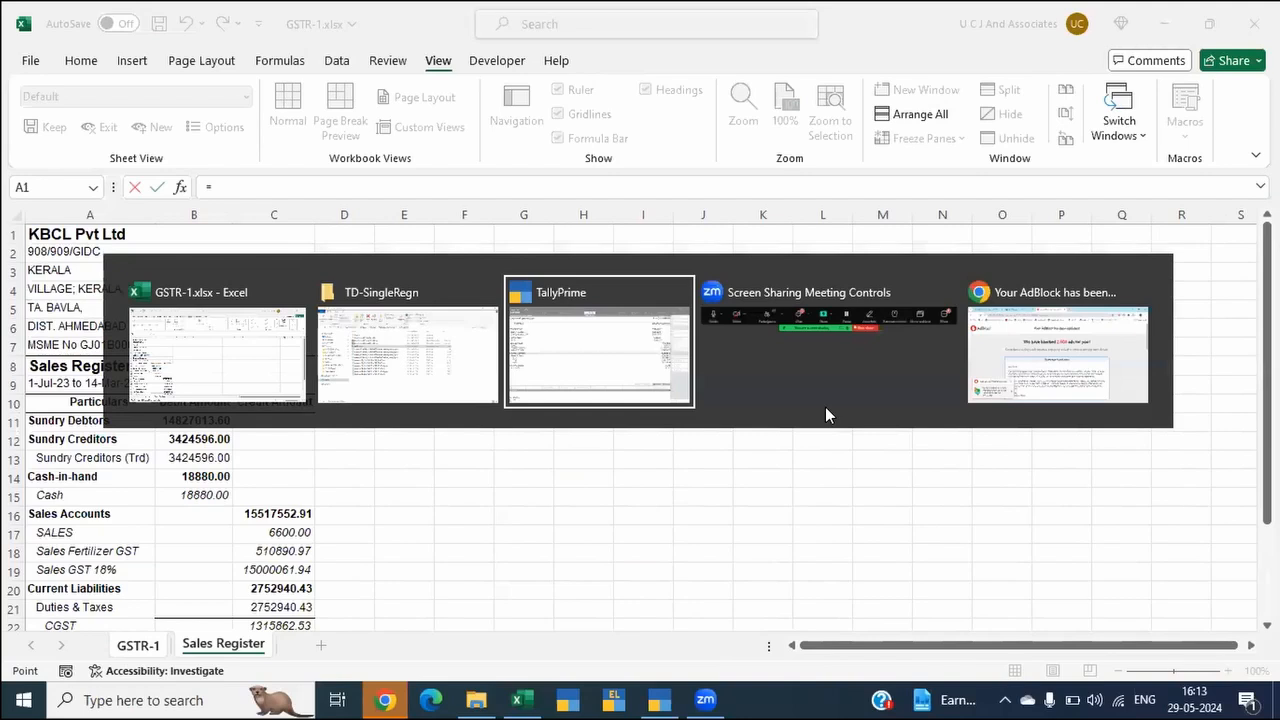
key("F2")
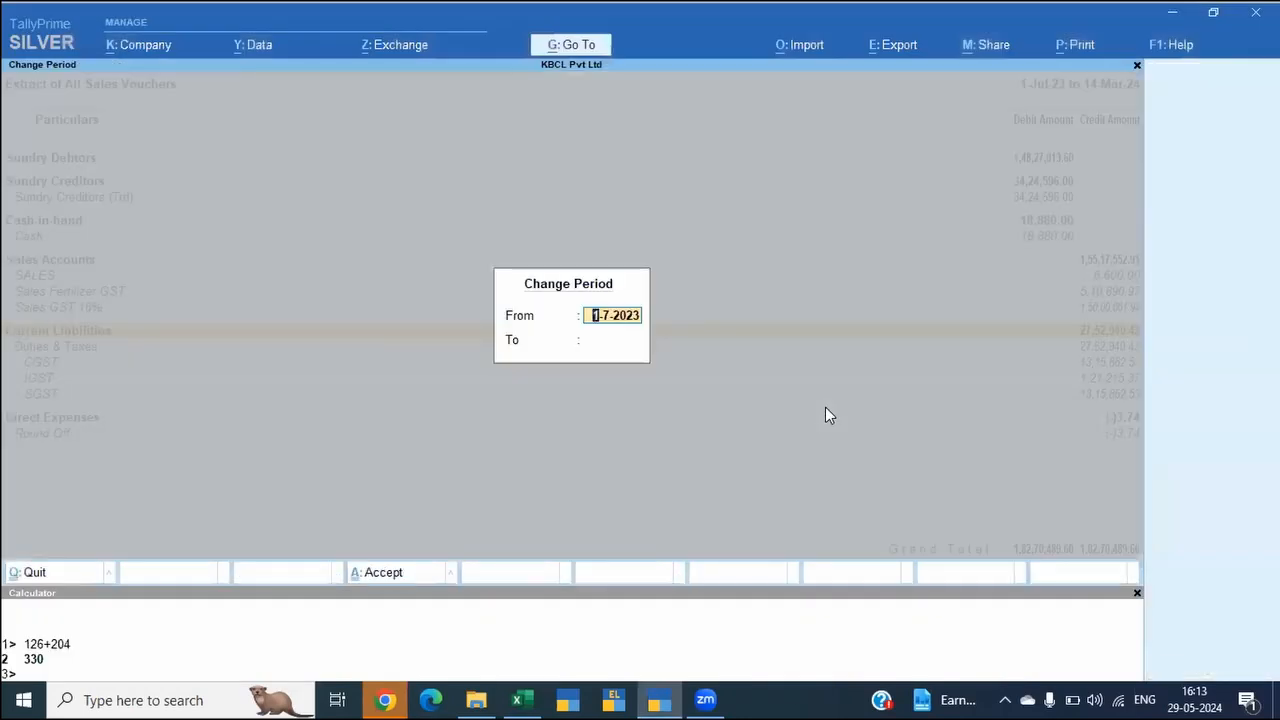
key("Return")
type("31")
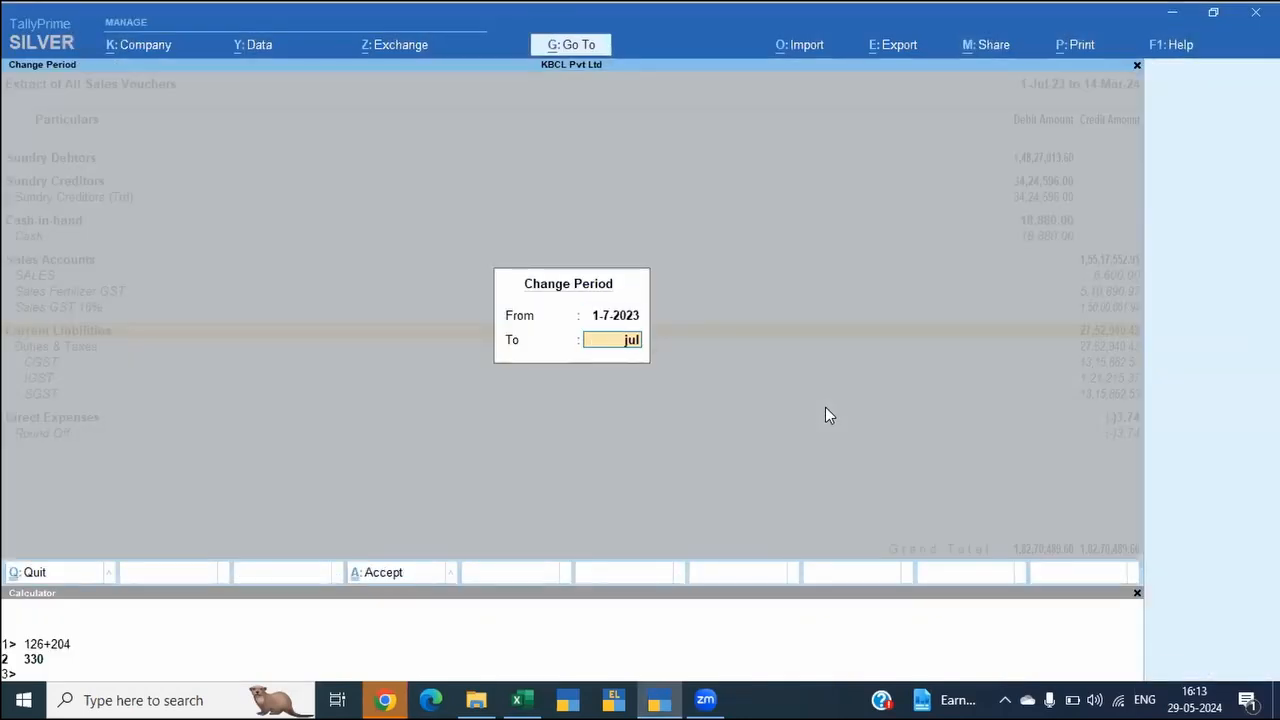
key("Return")
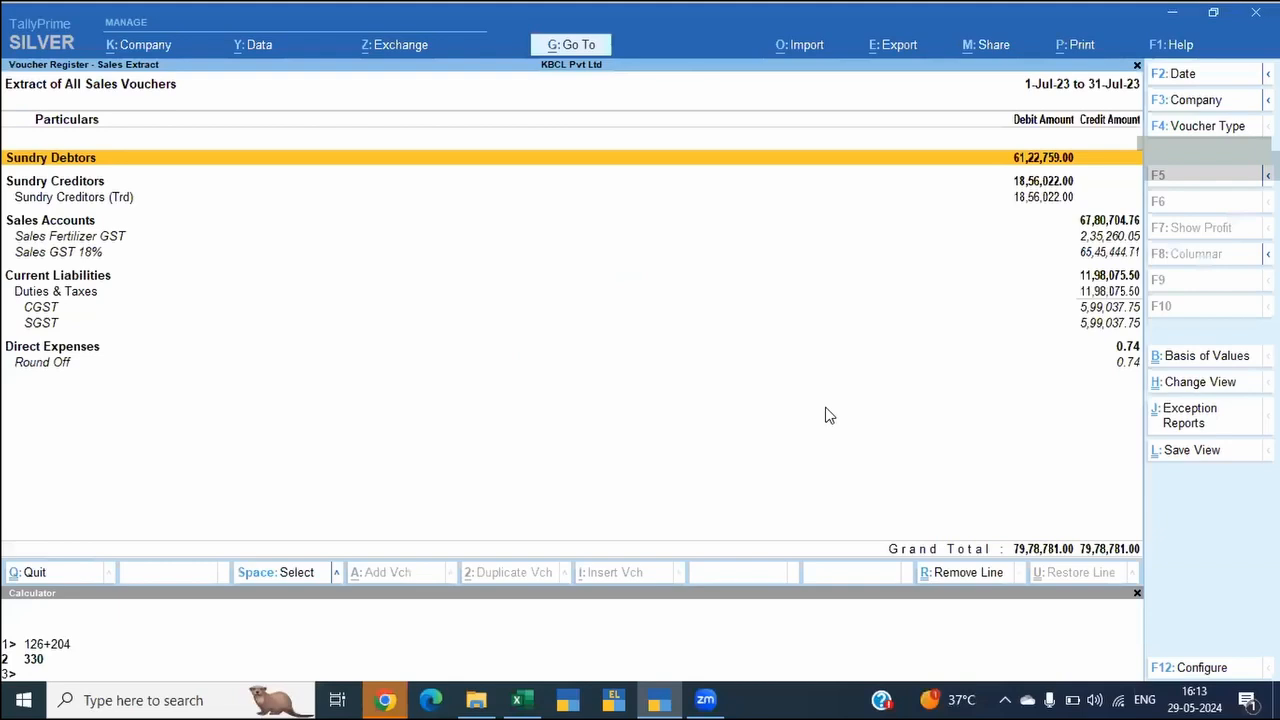
key("alt+e")
key("Return")
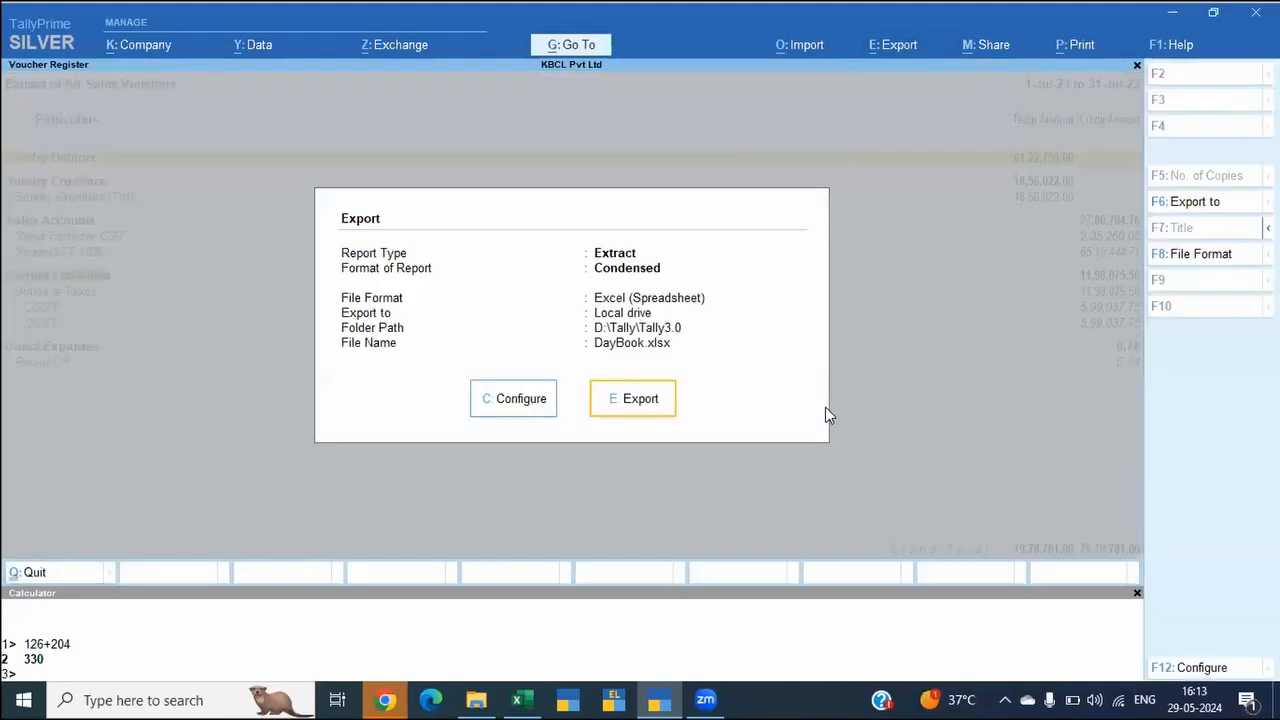
Step: Return to Excel, abandon the unfinished formula in D50, and close GSTR-1.xlsx with its changes saved
key("alt+Tab")
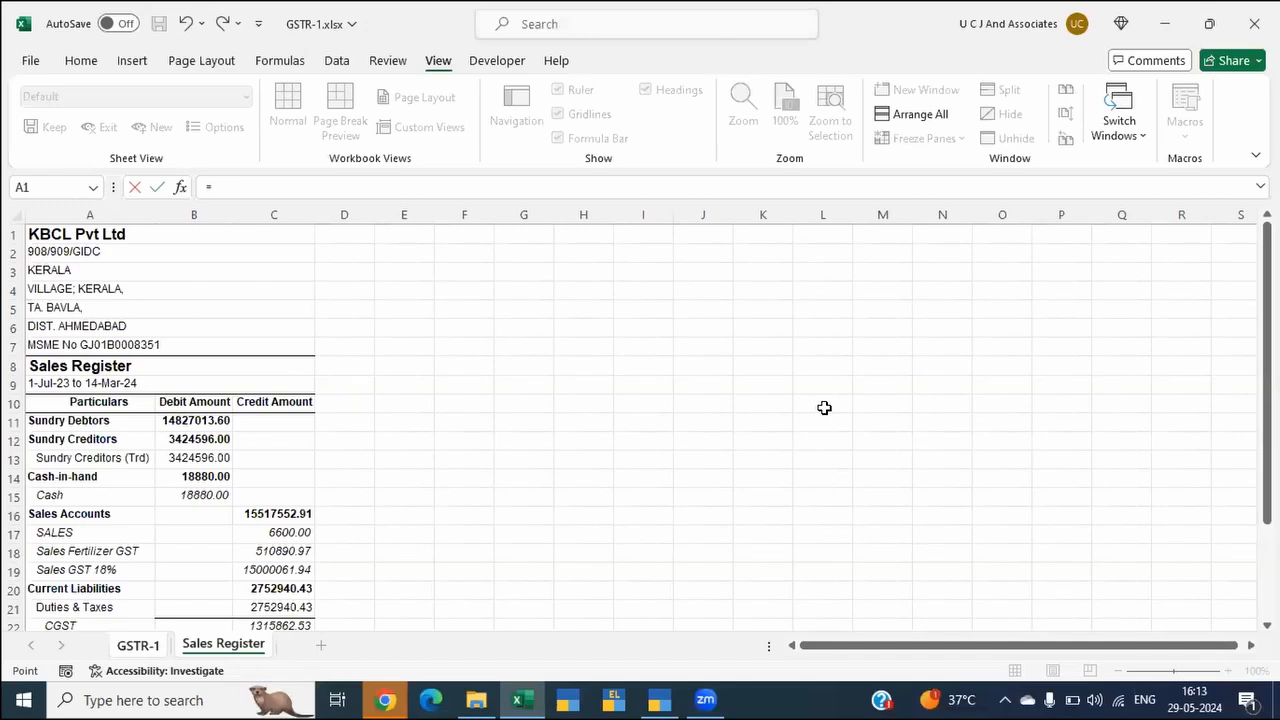
left_click(958, 437)
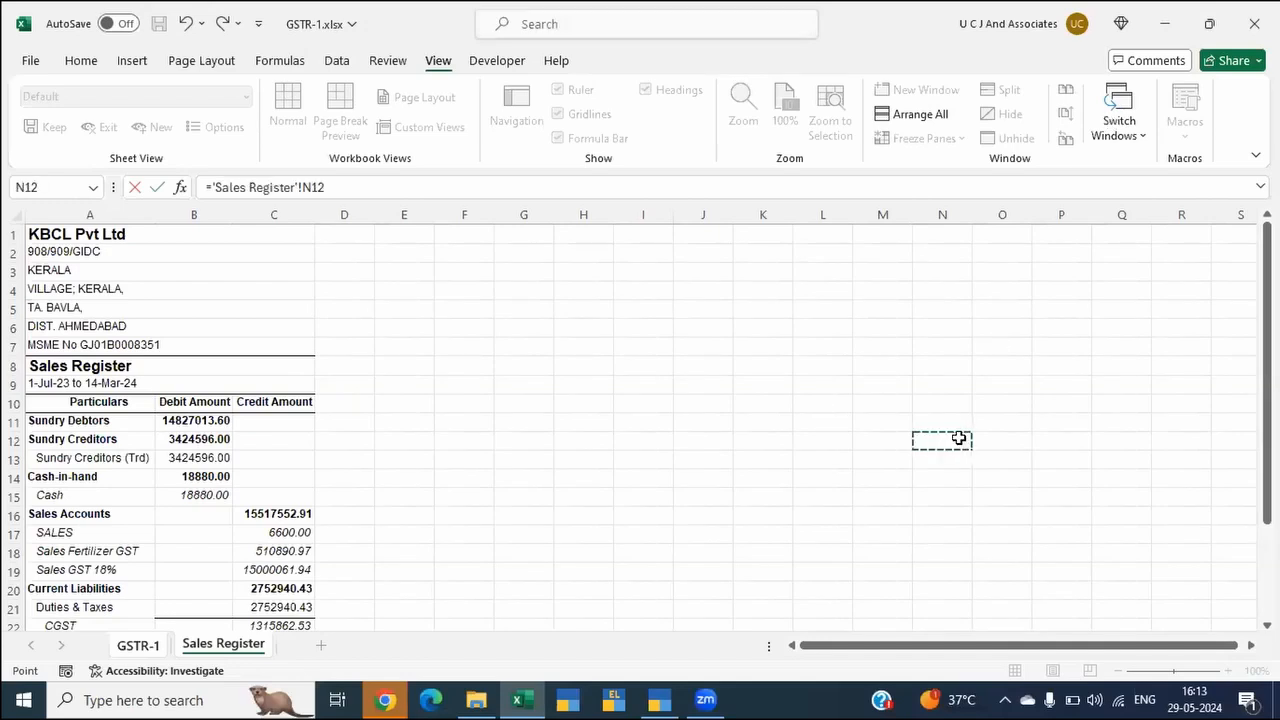
key("Return")
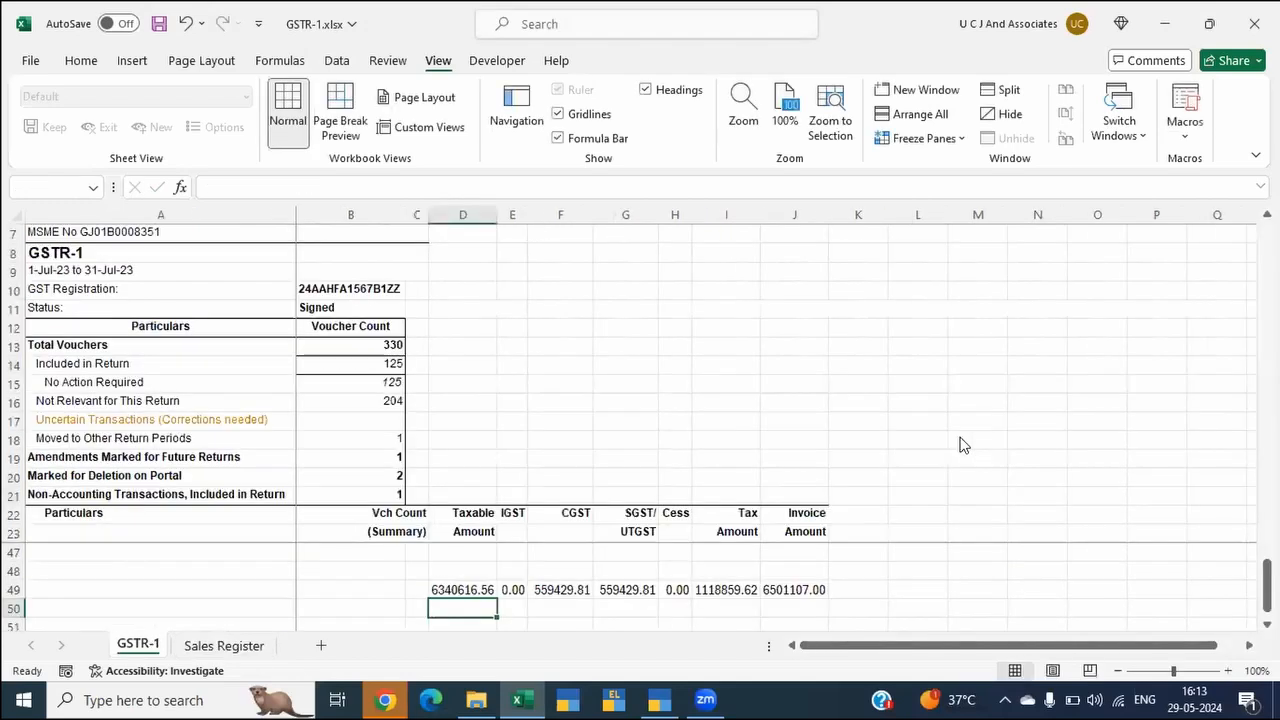
key("alt+F4")
key("Return")
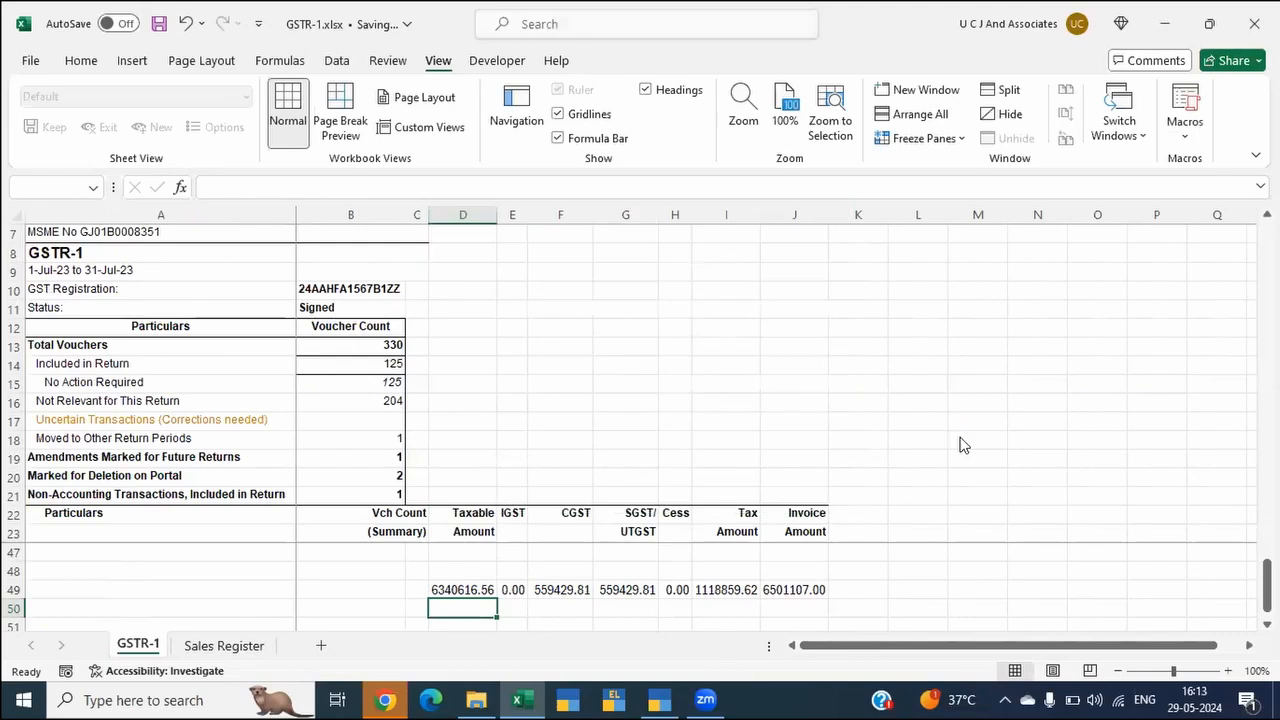
Step: Copy the path of the TD-SingleRegn folder in File Explorer and switch back to TallyPrime
key("alt+Tab")
key("alt+Tab")
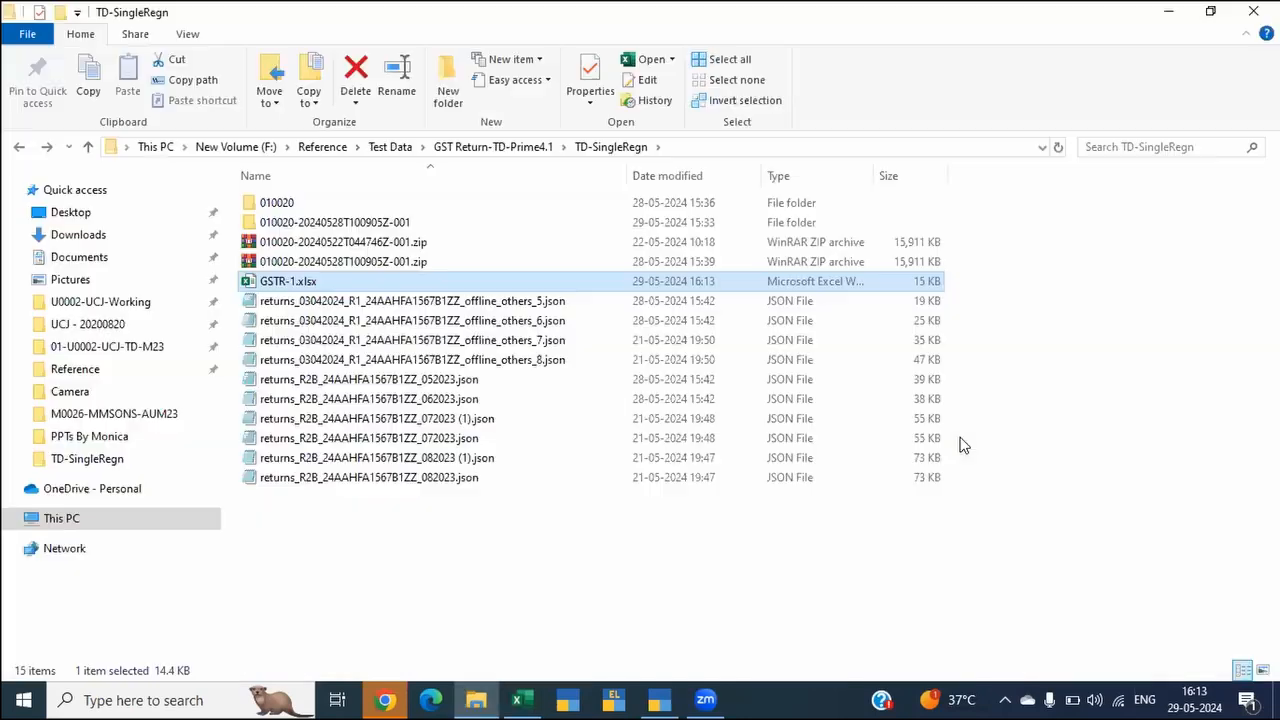
key("alt+d")
key("alt+Tab")
key("alt+Tab")
key("alt+Tab")
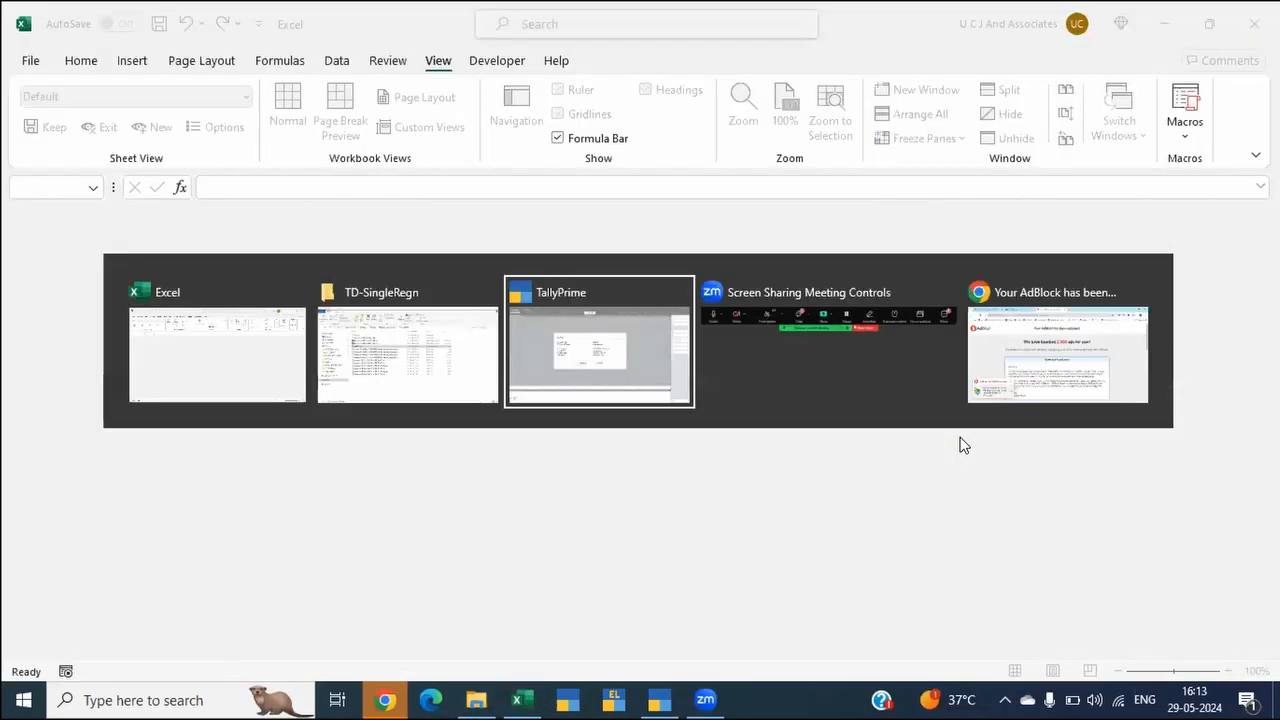
Step: Set the export's folder path to the copied TD-SingleRegn path
key("Left")
key("Return")
key("Down")
key("Down")
key("Down")
key("Down")
Step: Set the export file name to GSTR-1.xlsx and export the July sales extract
key("Down")
key("Down")
key("Down")
key("Down")
key("Down")
key("Down")
key("Down")
key("Return")
key("ctrl+v")
key("Return")
key("Down")
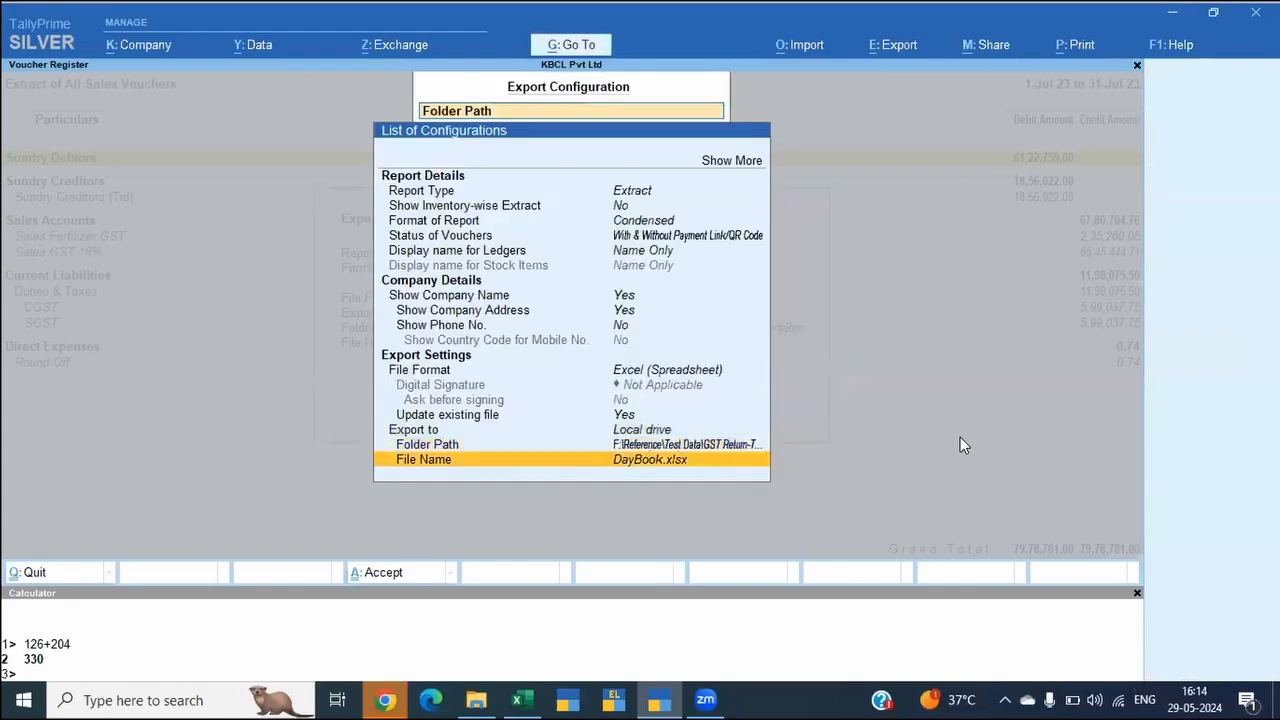
key("Return")
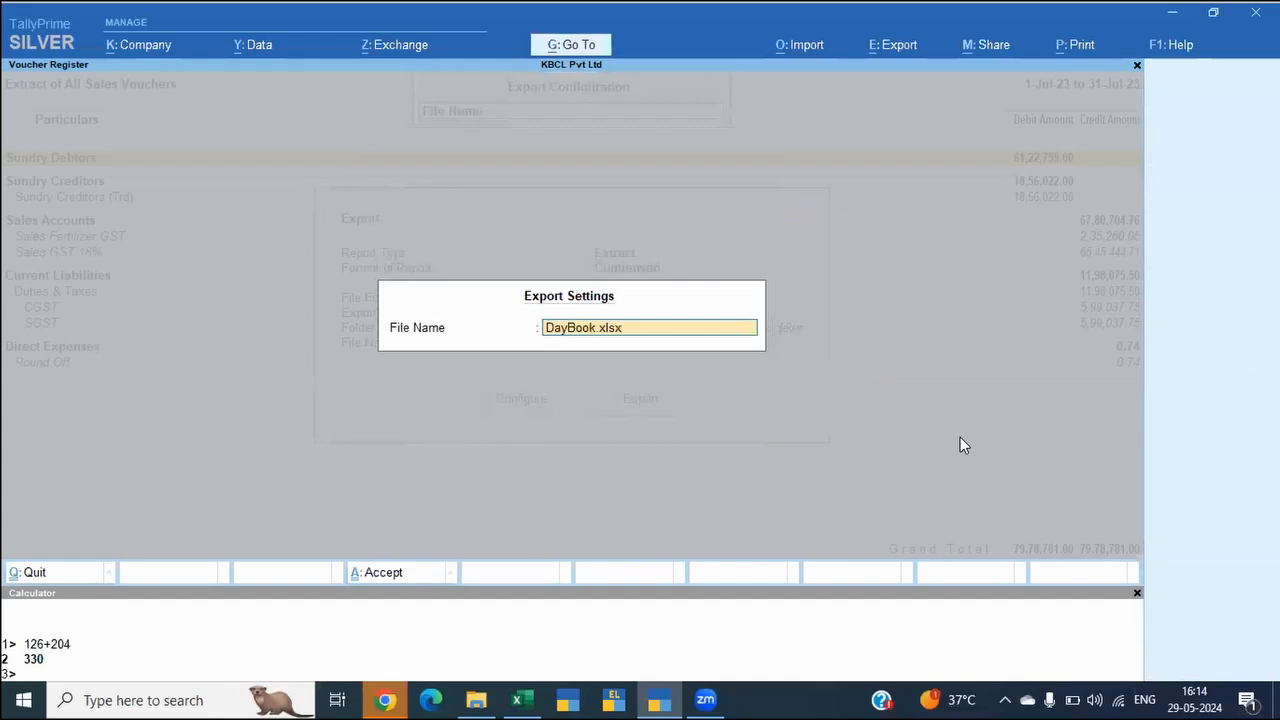
type("GSTR")
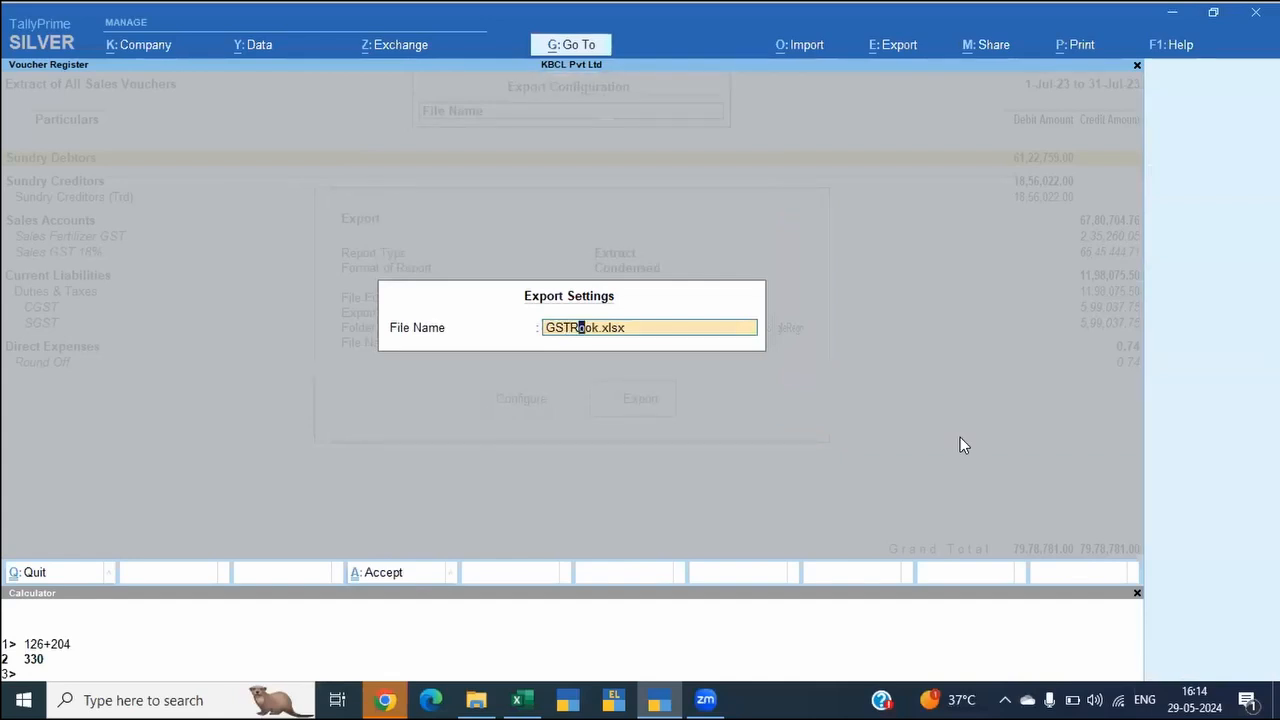
type("-1")
key("Delete")
key("Return")
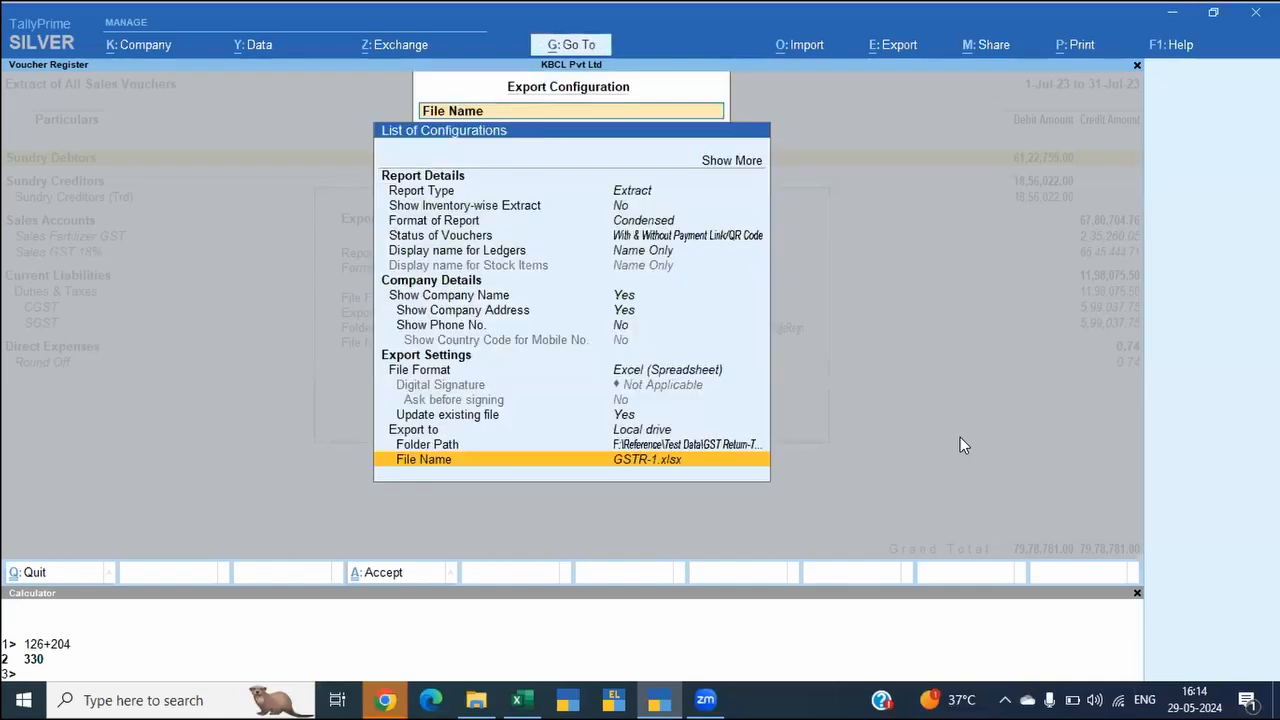
key("ctrl+a")
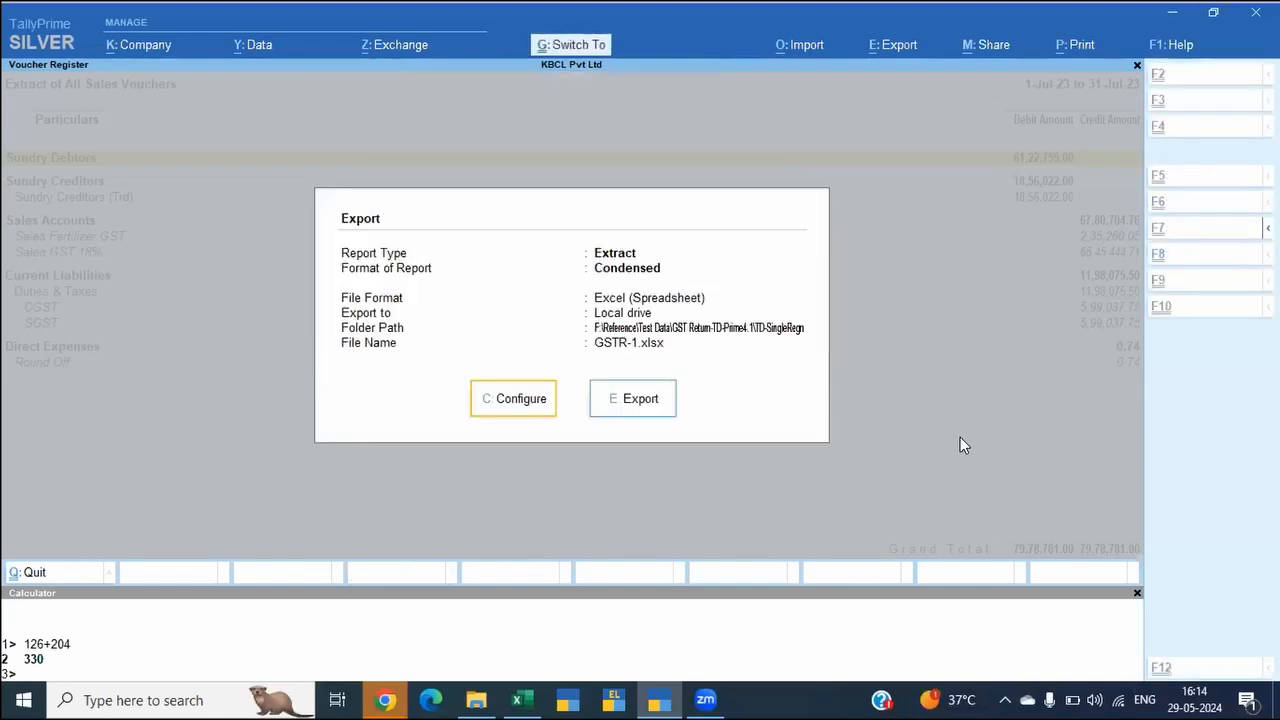
key("ctrl+a")
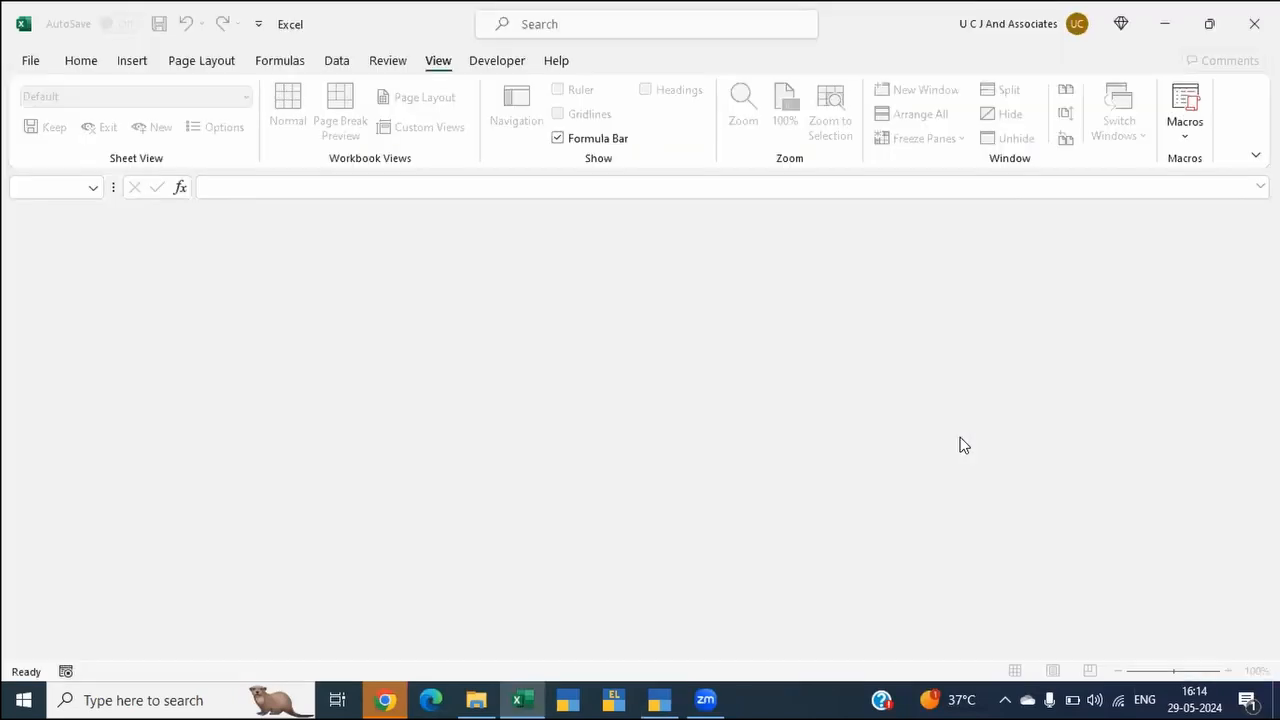
Step: Switch to File Explorer and open GSTR-1.xlsx from the TD-SingleRegn folder
key("alt+Tab")
key("alt+Tab")
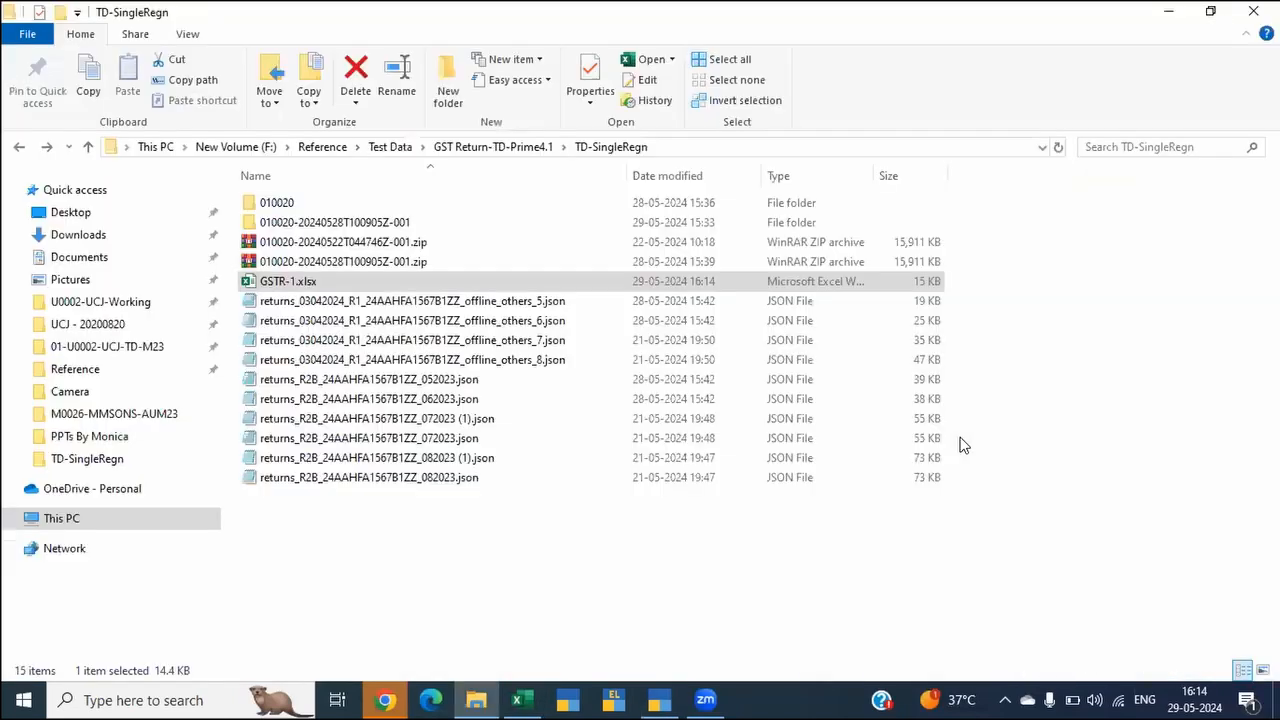
left_click(624, 611)
key("Down")
key("Up")
key("Return")
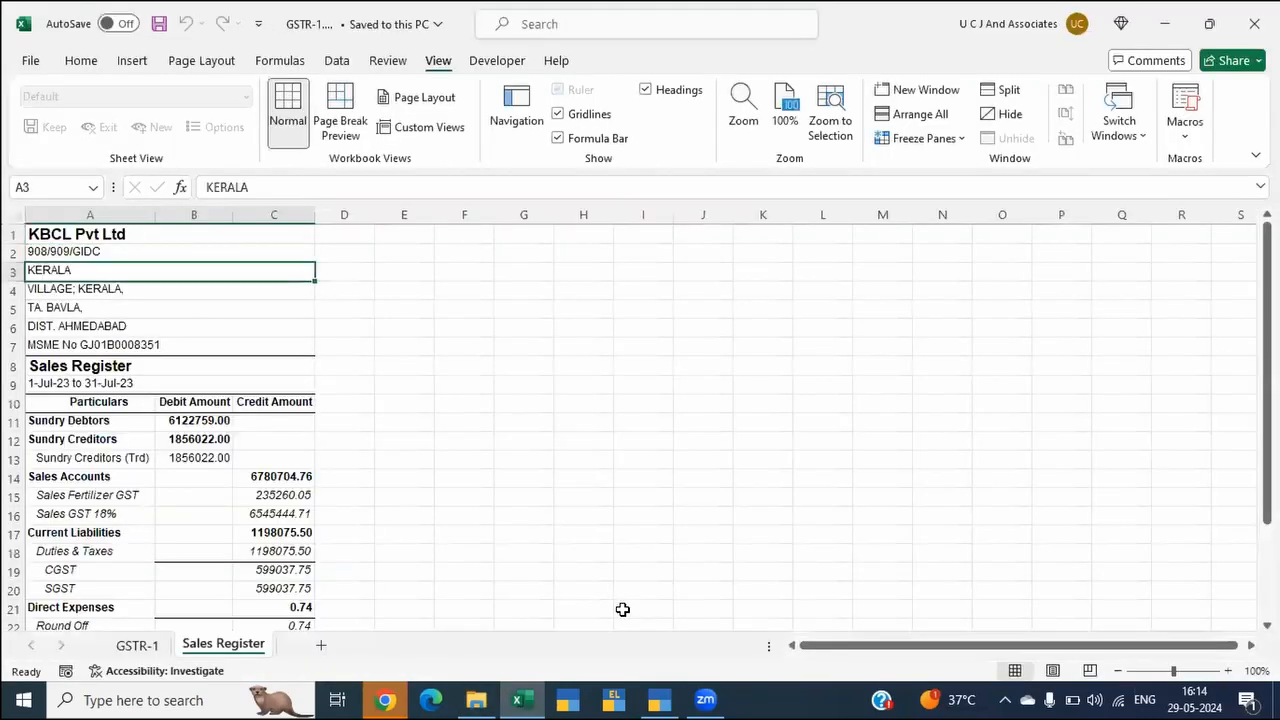
Step: Enter a formula in D50 of the GSTR-1 sheet linking to the Sales Accounts total, ='Sales Register'!C14
key("ctrl+Page_Up")
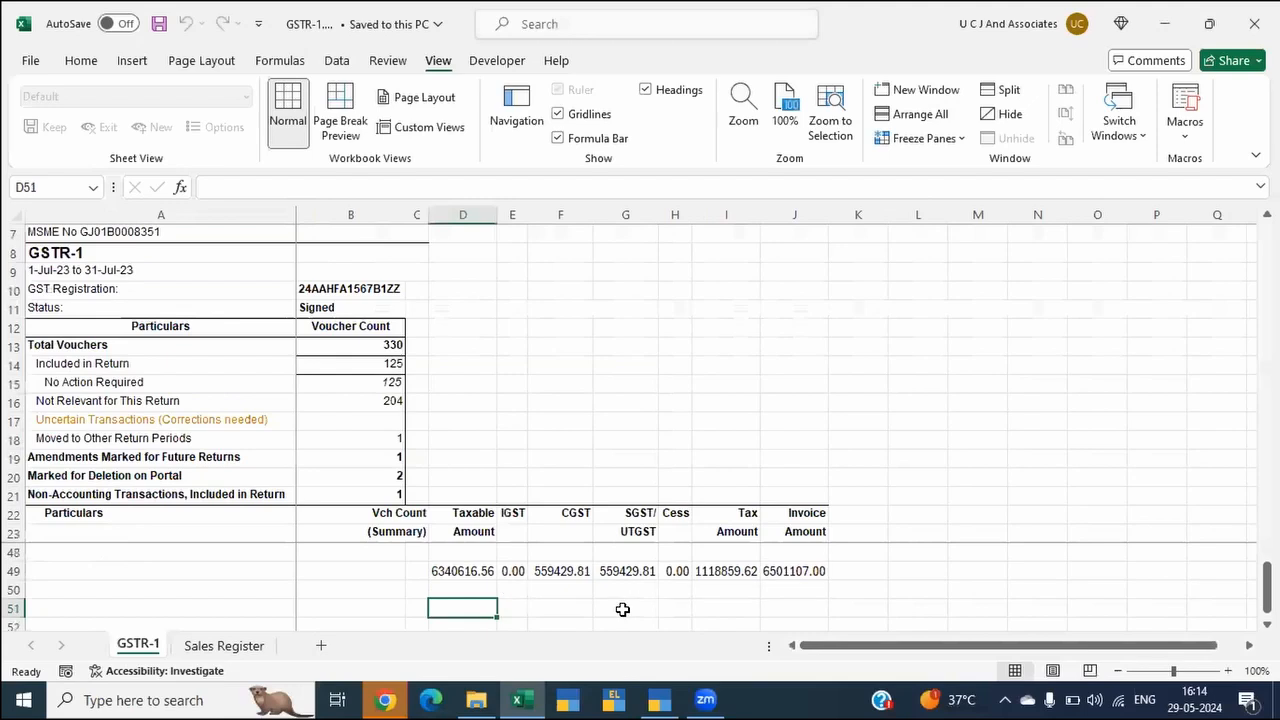
type("=")
key("ctrl+Page_Down")
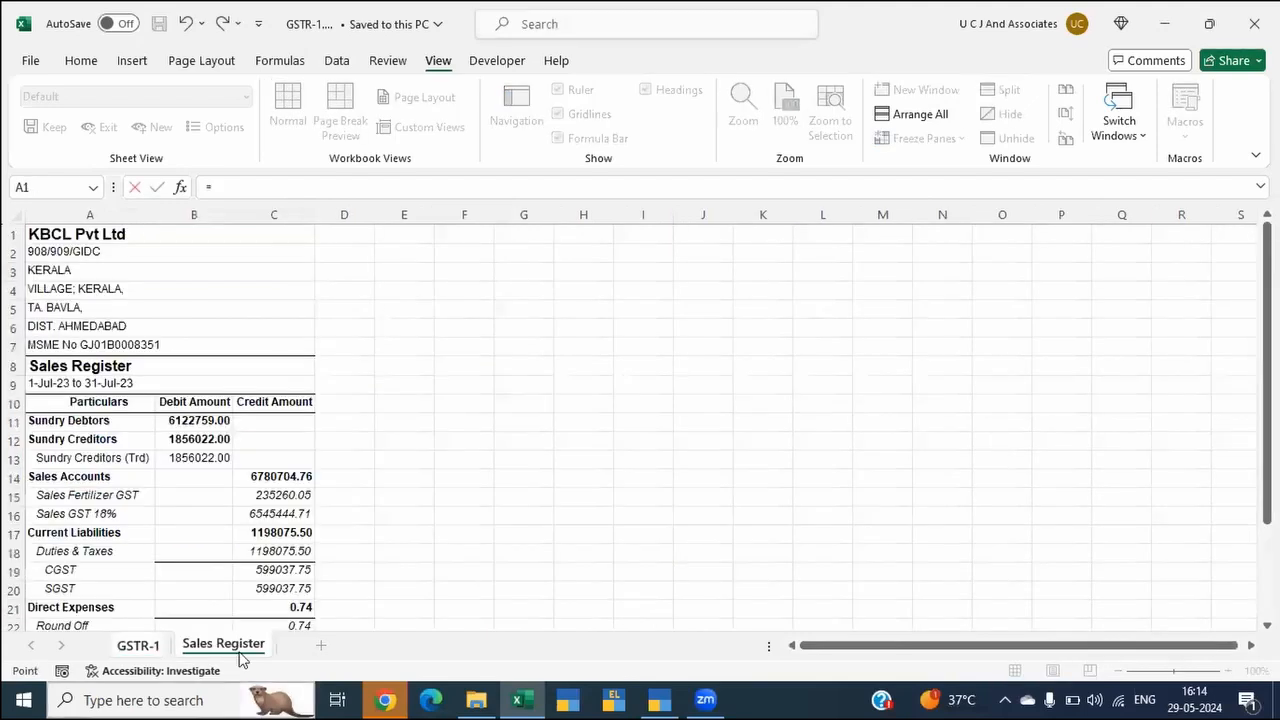
left_click(274, 477)
key("Return")
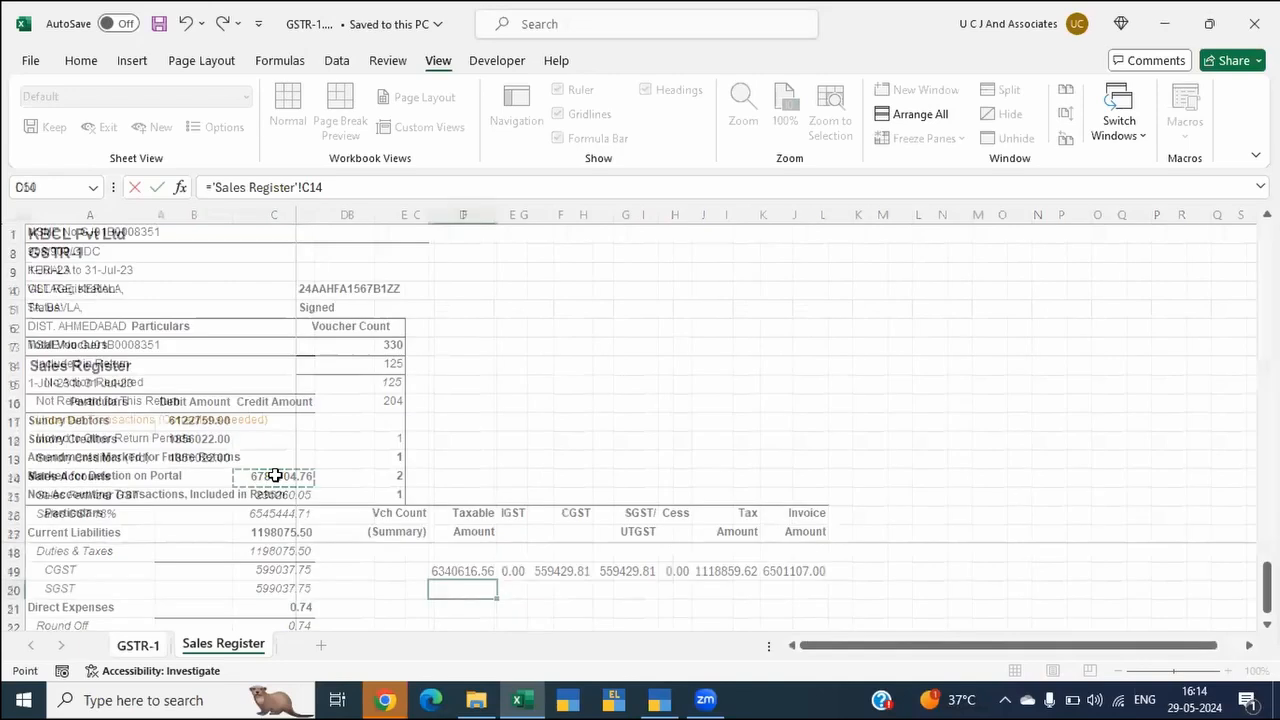
Step: Enter the formula +D49-D50 in D51 to compute the taxable amount difference between return and books
type("+")
key("Up")
key("Up")
type("-")
key("Up")
key("Return")
key("Up")
key("Right")
key("Up")
type("=")
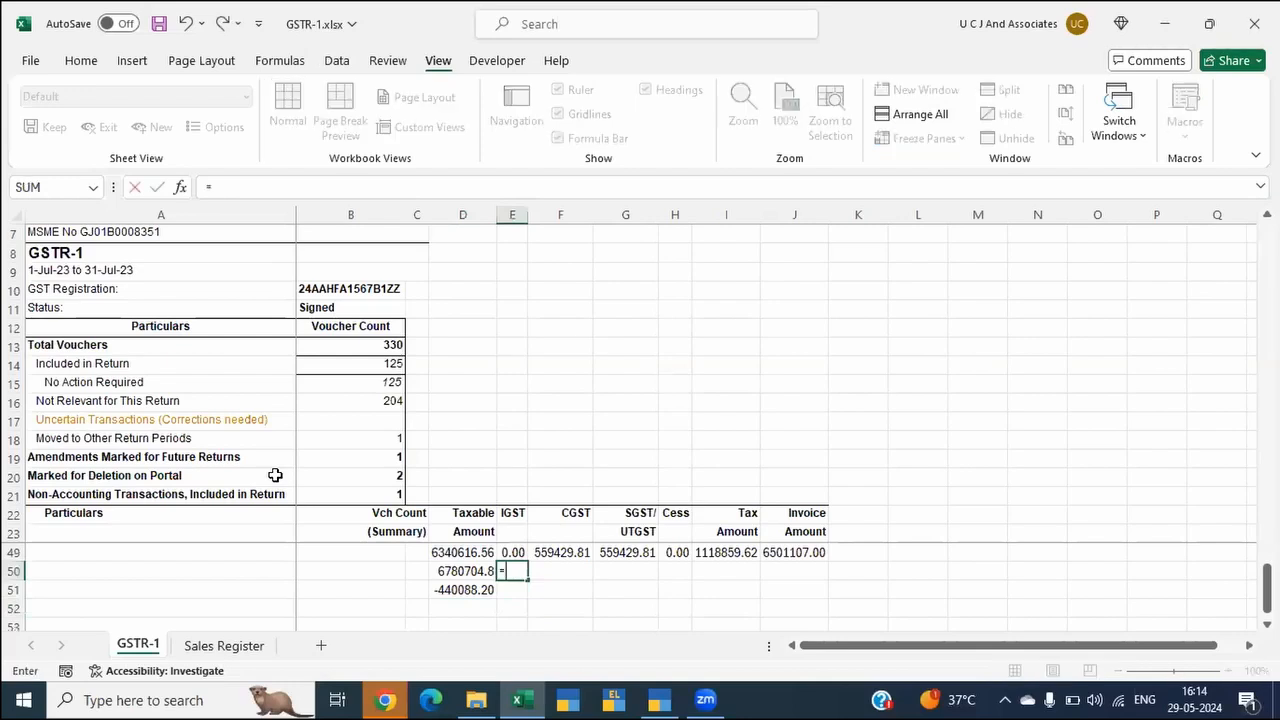
key("ctrl+Page_Down")
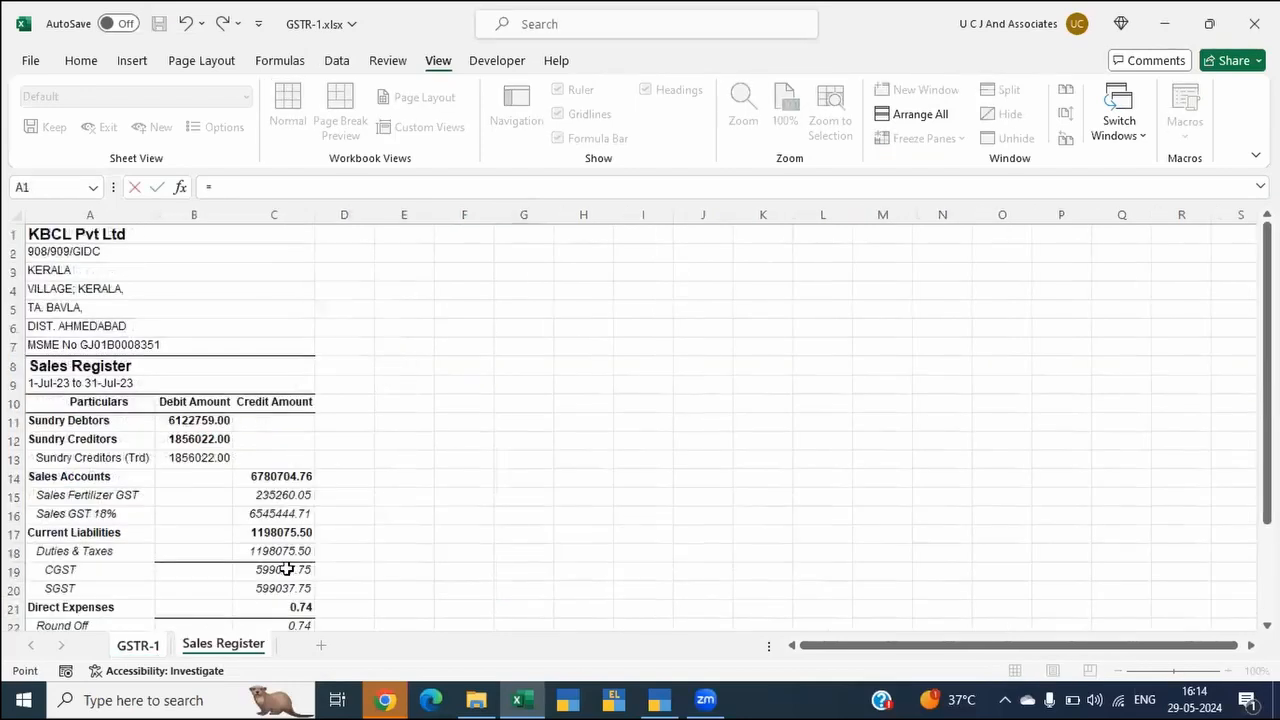
key("Escape")
Step: Link F50 to the CGST amount in 'Sales Register'!C19 and G50 to the SGST amount in 'Sales Register'!C20
type("=")
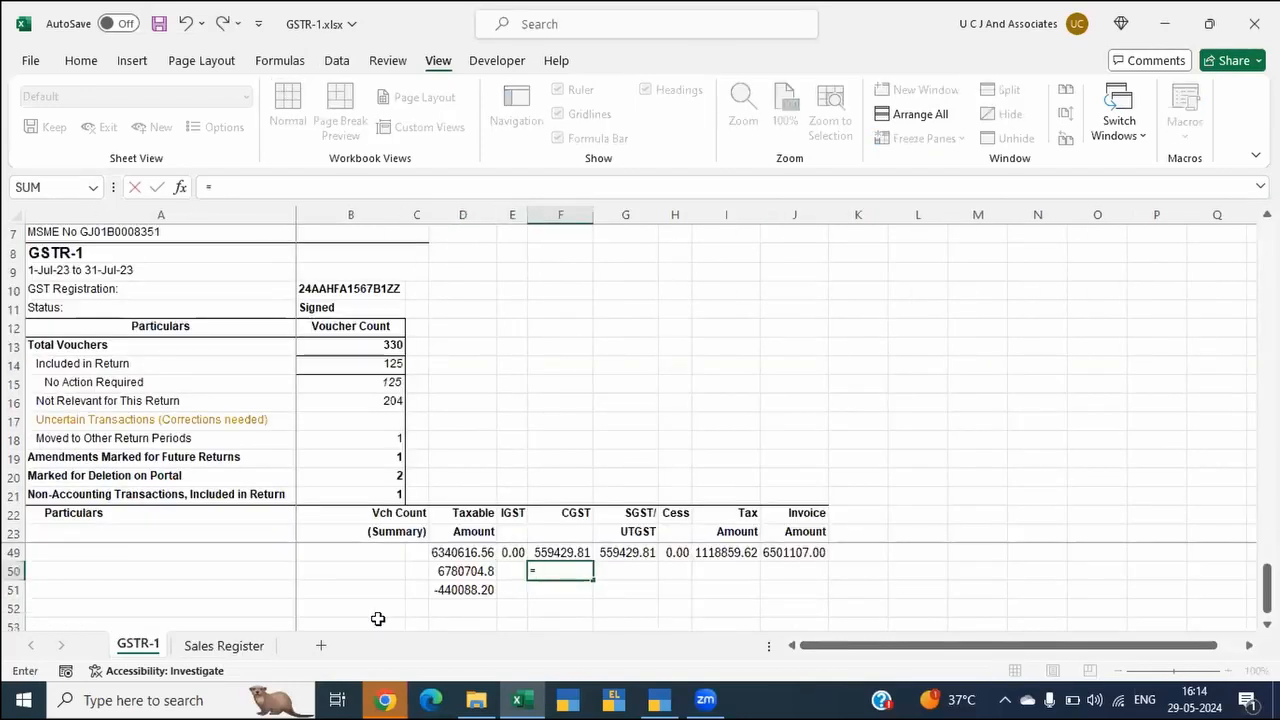
key("ctrl+Page_Down")
left_click(264, 575)
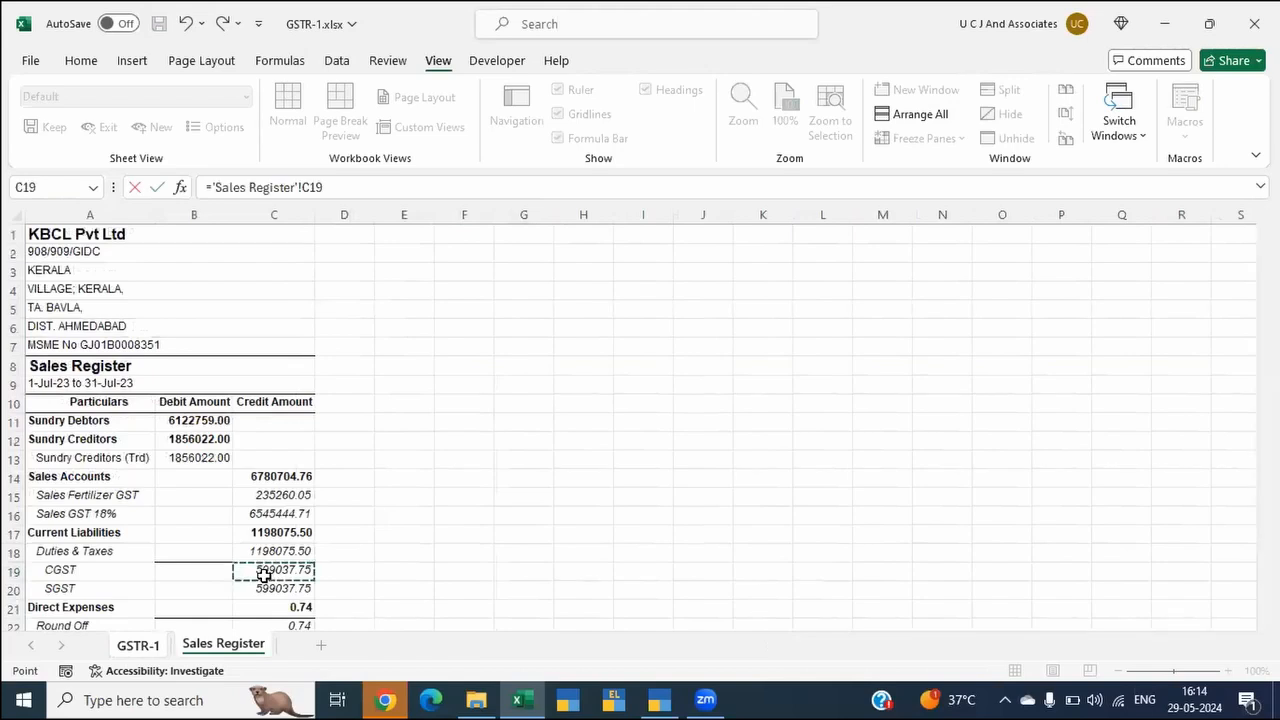
key("Tab")
type("=")
key("ctrl+Page_Down")
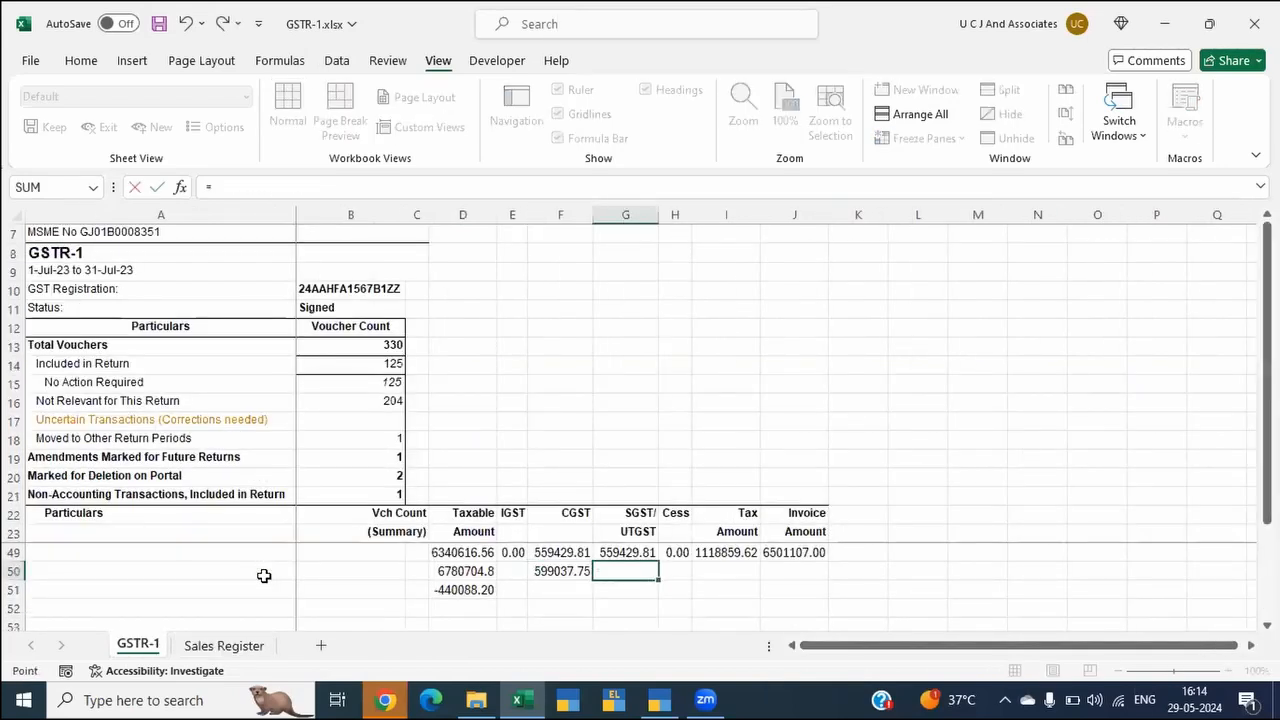
left_click(272, 589)
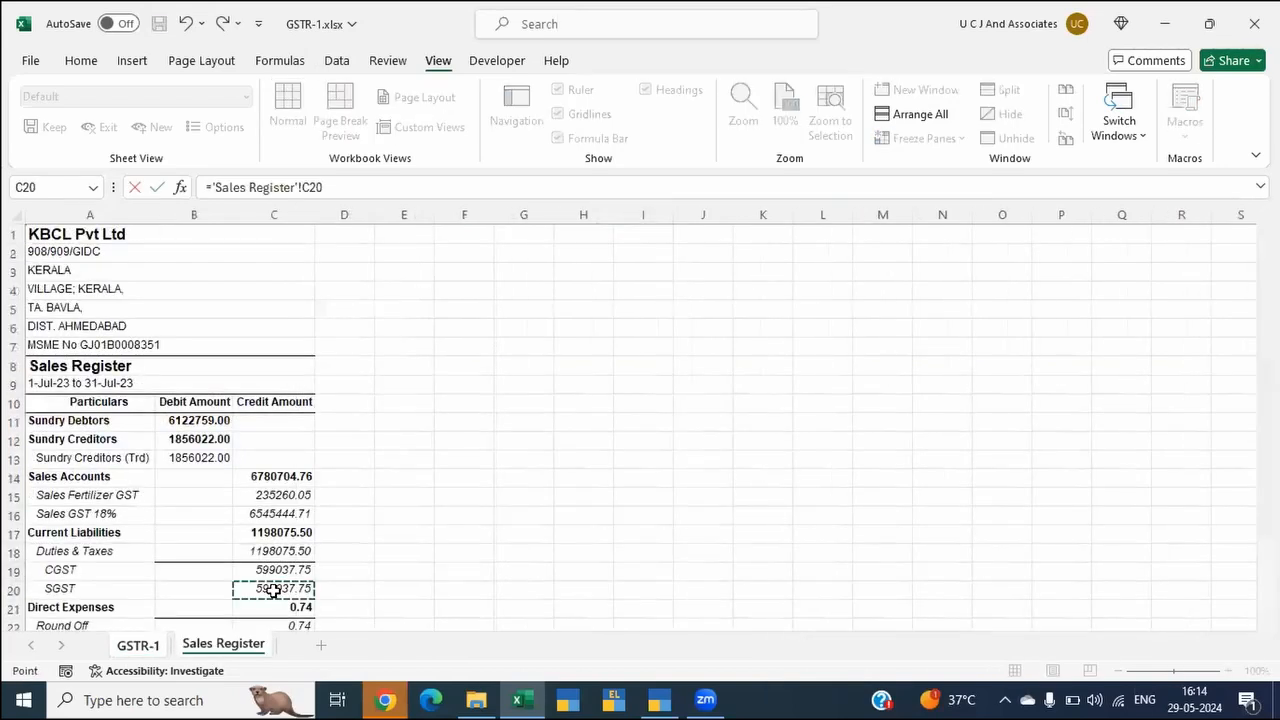
key("Return")
Step: Fill the difference formula in D51 across the row to J51
key("Left")
Step: Clear the difference formulas from H51 to J51 under Cess, Tax Amount and Invoice Amount
key("Left")
key("Left")
key("shift+Right")
key("shift+Right")
key("shift+Right")
key("shift+Right")
key("shift+Right")
key("shift+Right")
key("ctrl+r")
key("Left")
key("Right")
key("Right")
key("Right")
key("Right")
key("Right")
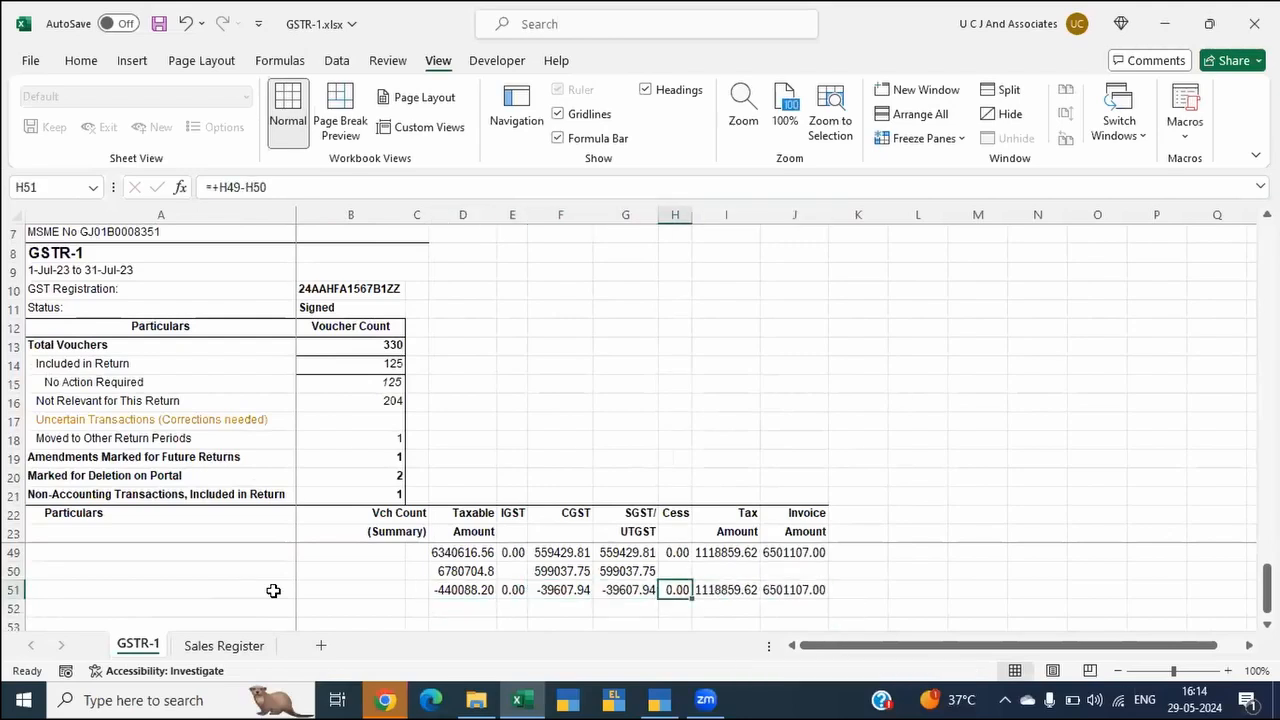
key("shift+Right")
key("shift+Right")
key("Delete")
key("Left")
key("Left")
key("Left")
key("Left")
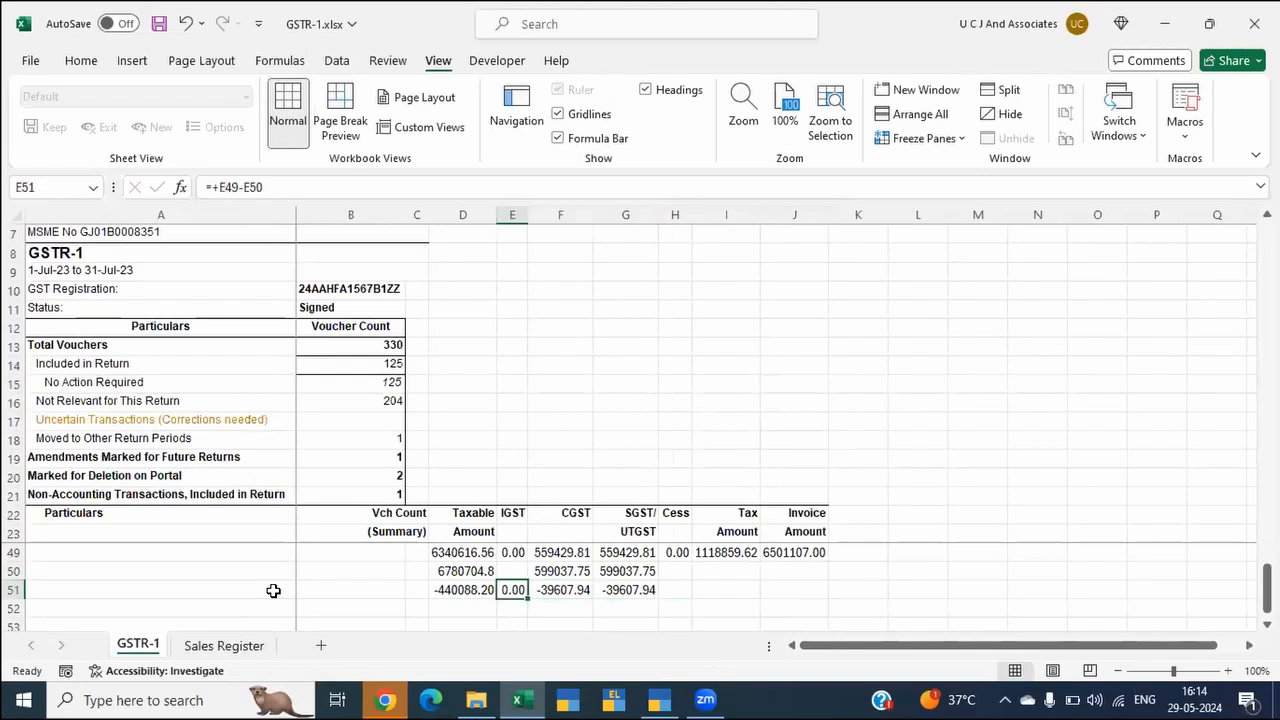
Step: Examine the Sales Register sheet's July figures and the rows around its Grand Total lines
key("alt+Tab")
key("alt+Tab")
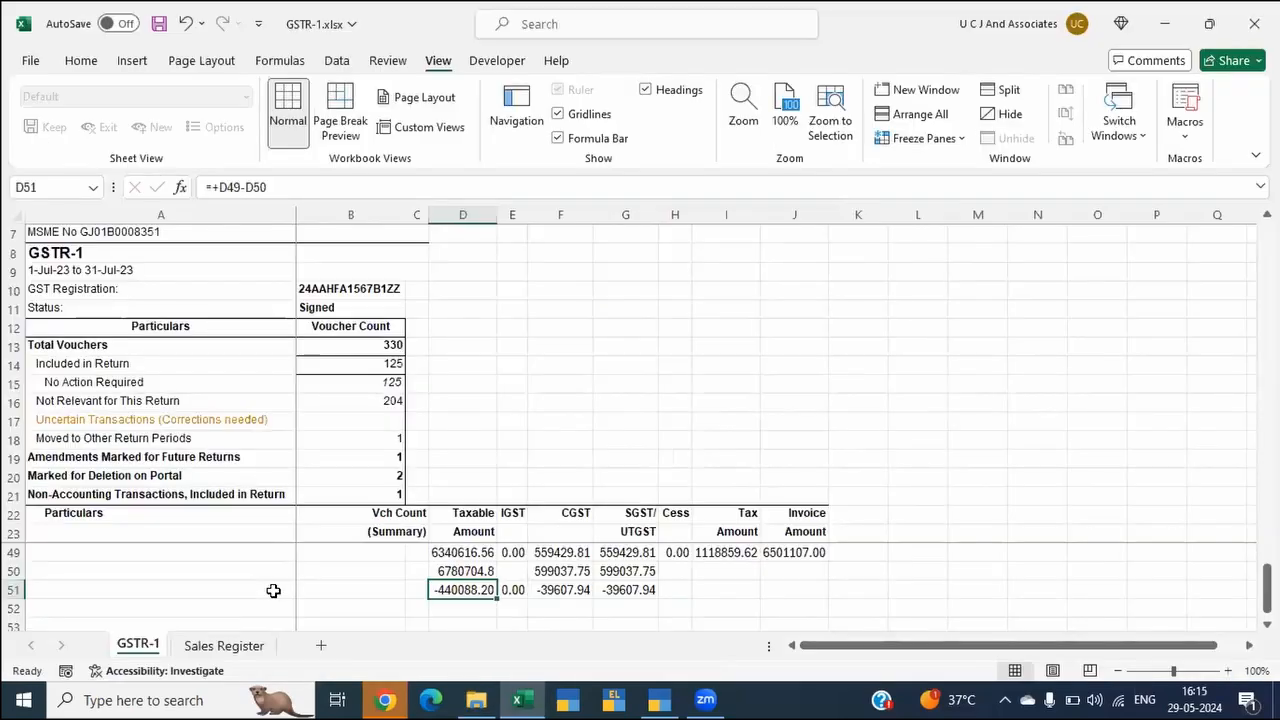
key("ctrl+Page_Down")
key("Down")
key("Down")
key("Down")
key("Down")
key("Down")
key("Down")
key("Down")
key("Down")
key("Down")
key("Down")
key("Down")
key("Down")
key("Down")
key("Down")
key("Down")
key("Down")
key("Down")
key("Down")
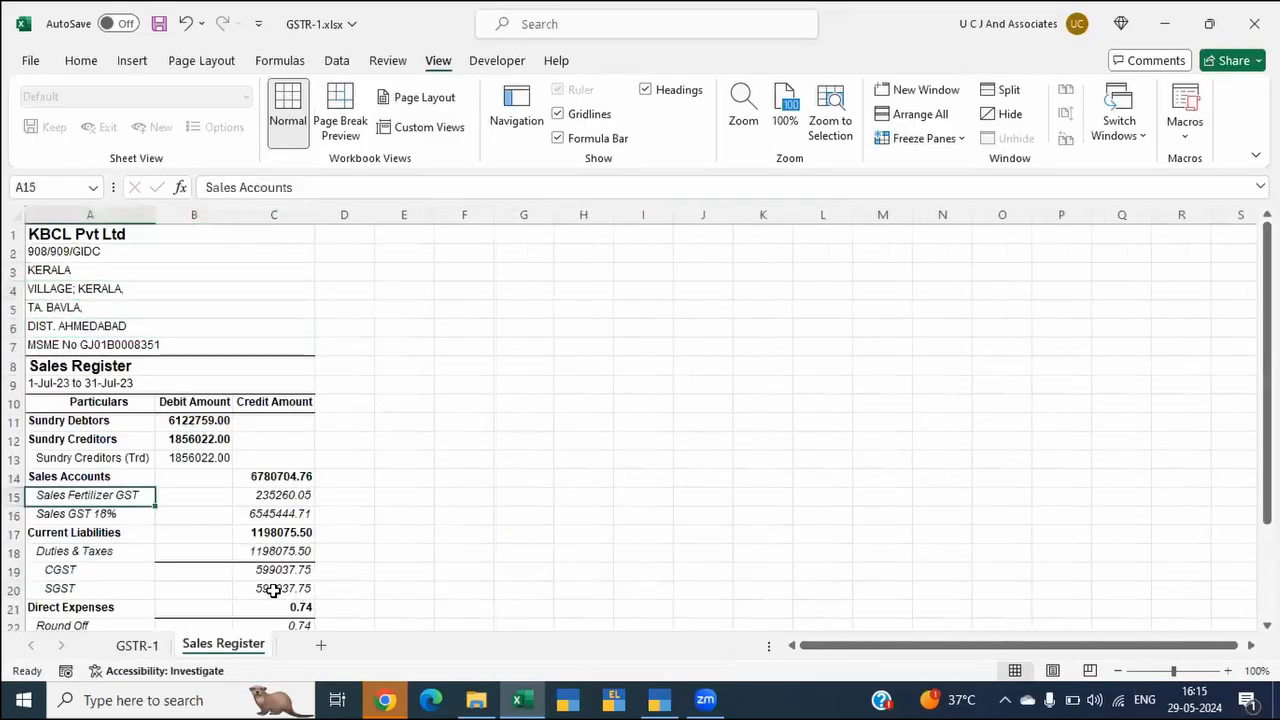
key("Down")
key("Down")
key("Down")
key("Down")
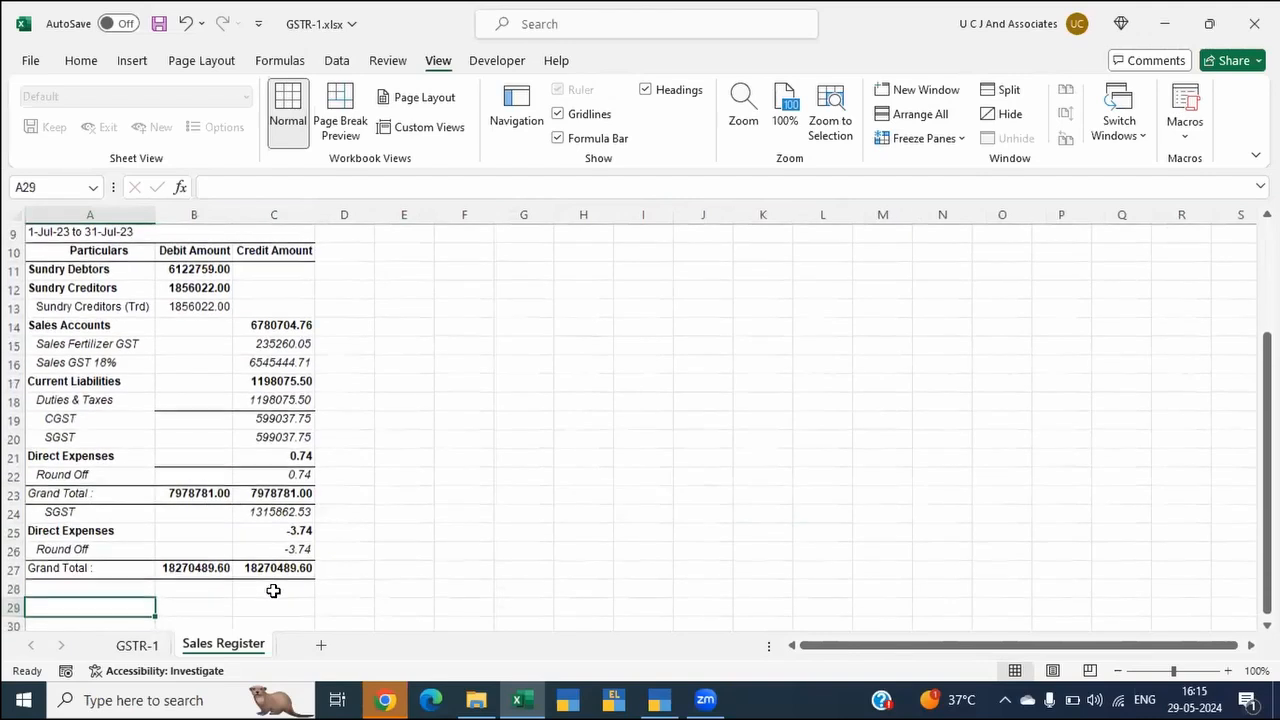
key("Up")
key("Up")
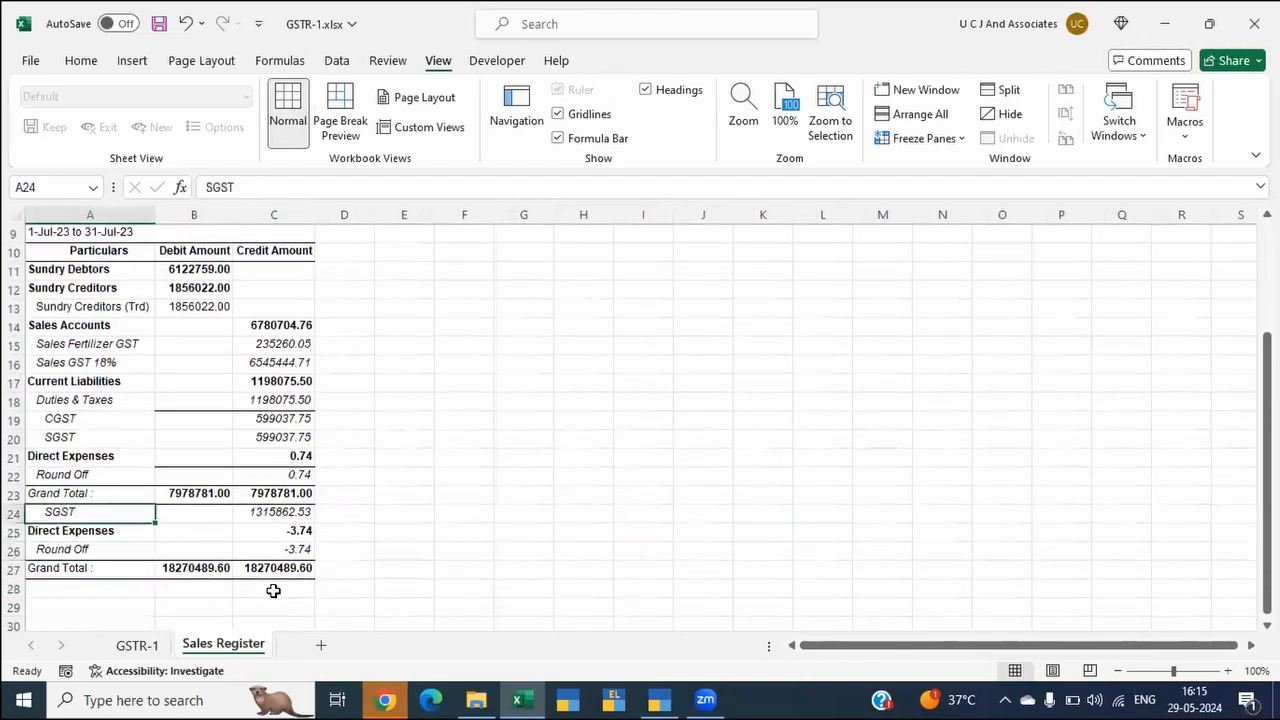
key("Up")
key("Up")
key("Up")
key("Down")
key("Down")
key("Down")
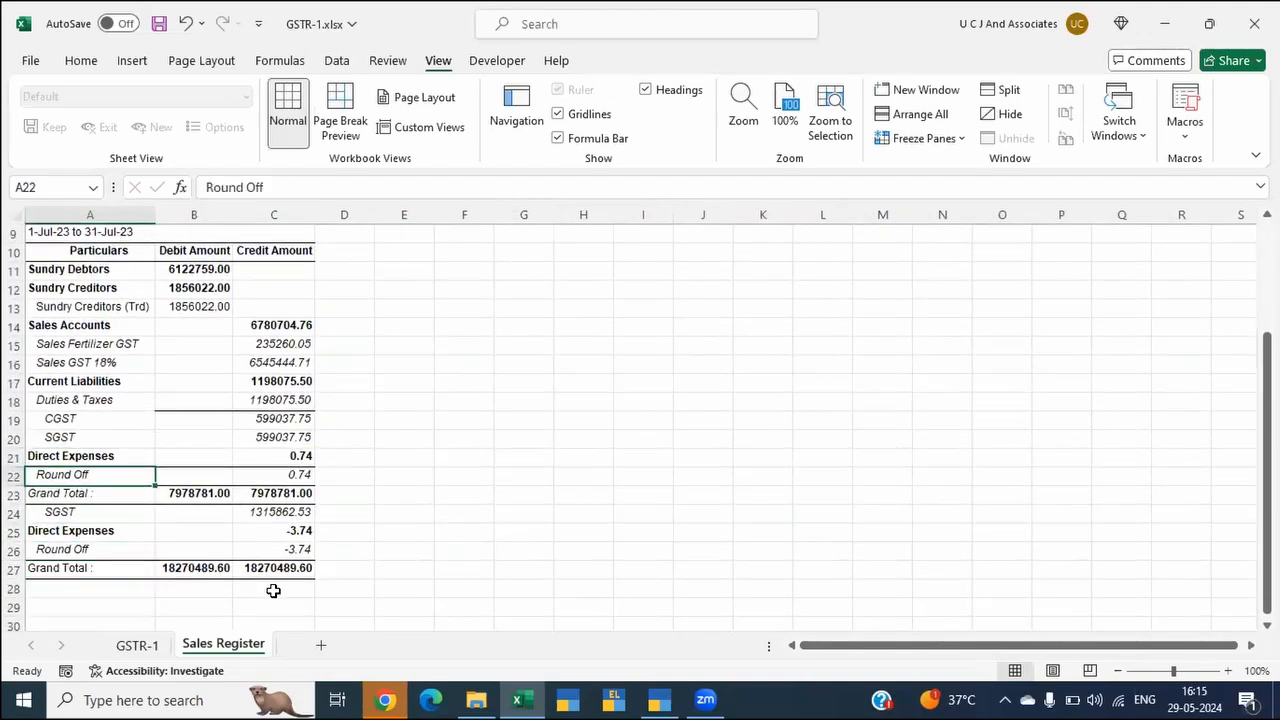
Step: Remove the cell fill from the leftover range spanning A24 to column E down to the end of the Sales Register sheet
key("ctrl+shift+Down")
key("ctrl+shift+Down")
key("shift+Right")
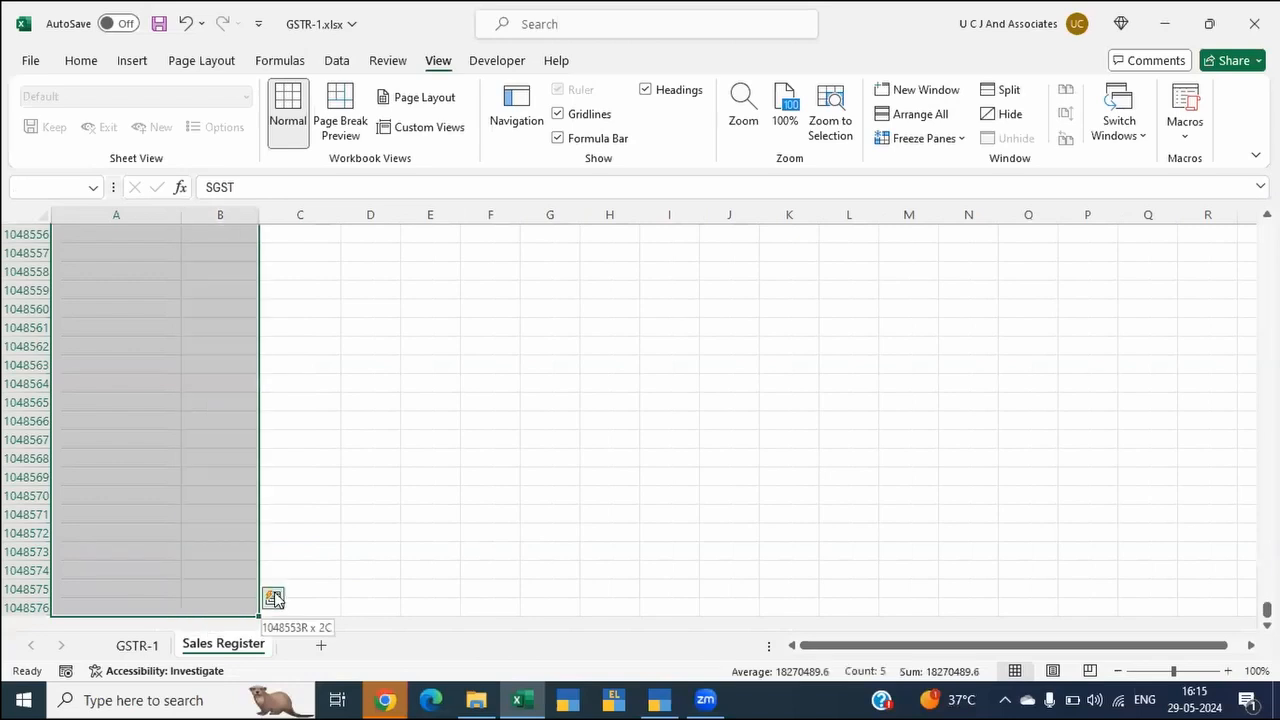
key("shift+Right")
key("alt")
key("h")
key("h")
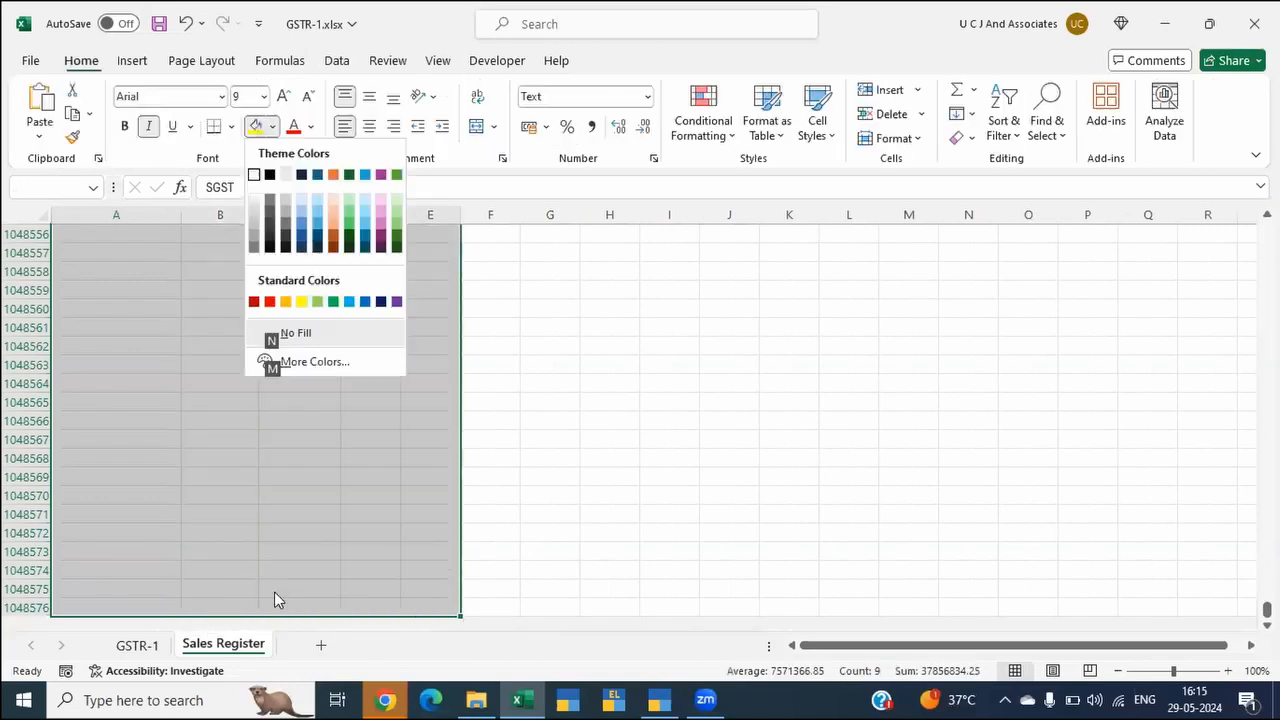
key("n")
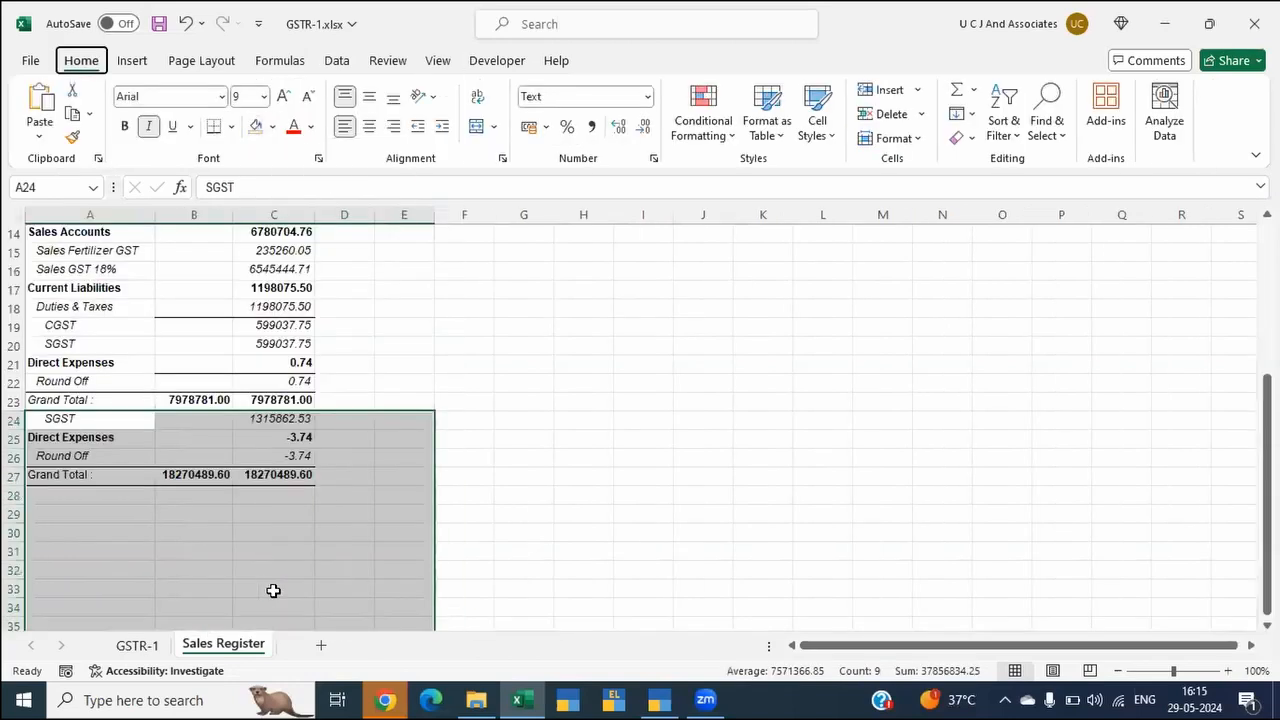
Step: Clear all contents and formatting from the leftover rows below the July Grand Total in row 23
key("alt")
key("h")
key("e")
key("a")
key("Up")
key("Up")
key("Up")
key("Up")
key("Up")
key("Up")
key("Up")
key("Up")
key("Up")
key("Up")
key("Up")
key("Up")
key("Up")
key("Up")
key("Up")
key("Up")
key("Up")
key("Up")
key("Up")
key("Up")
key("Up")
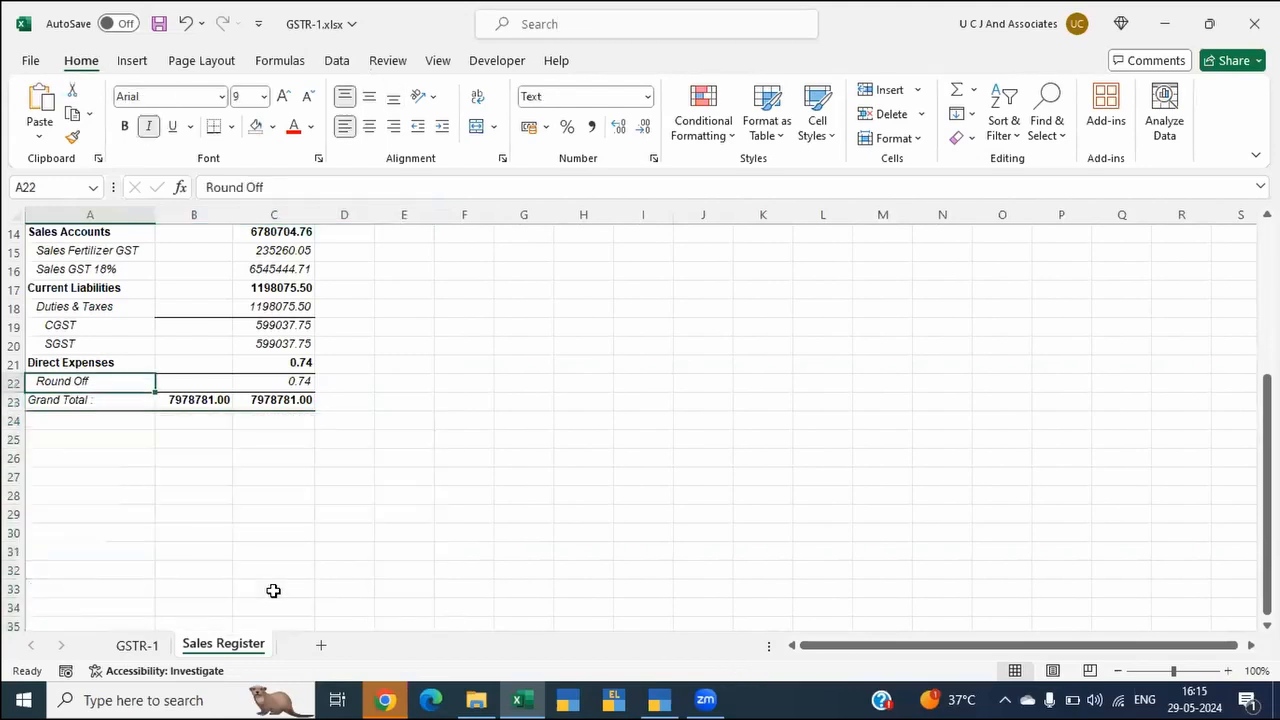
key("Down")
key("Down")
key("Down")
key("Down")
key("Down")
key("Down")
key("Down")
key("Down")
key("Down")
key("Down")
key("Down")
key("Down")
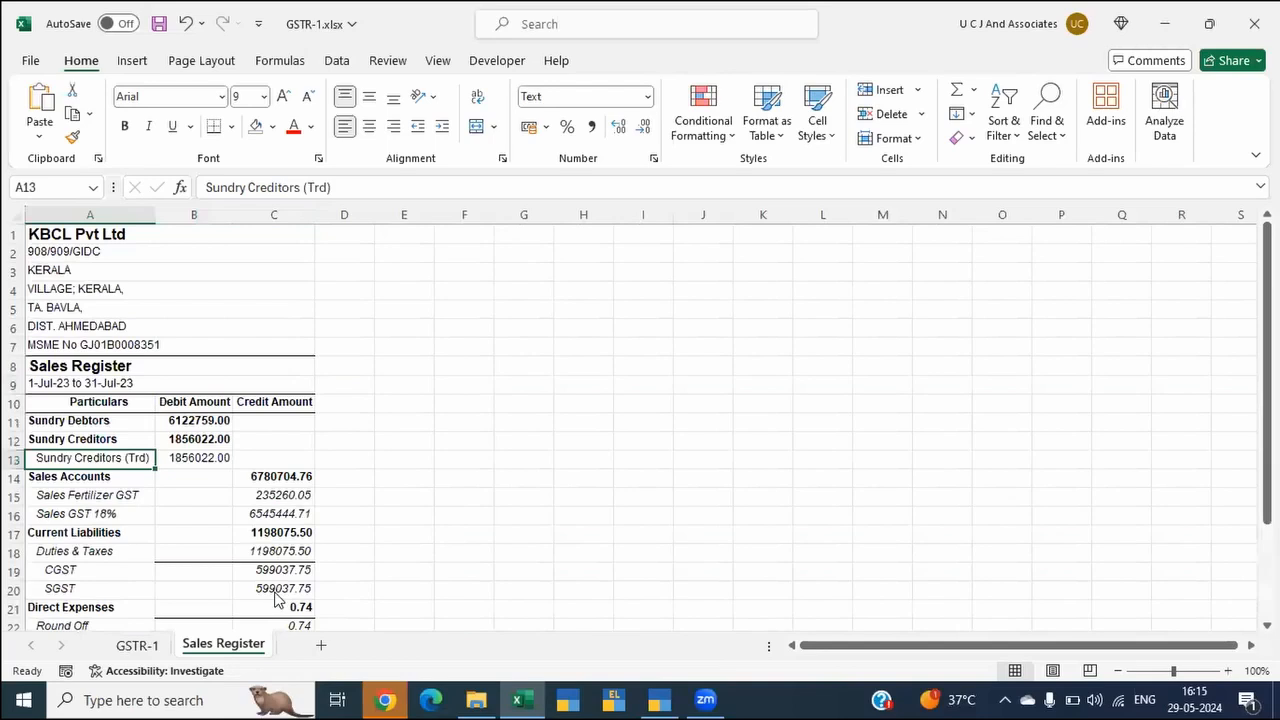
Step: Switch to TallyPrime and examine the July sales extract's debtor, creditor and Sales Accounts lines
key("alt+Tab")
key("alt+Tab")
key("alt+Tab")
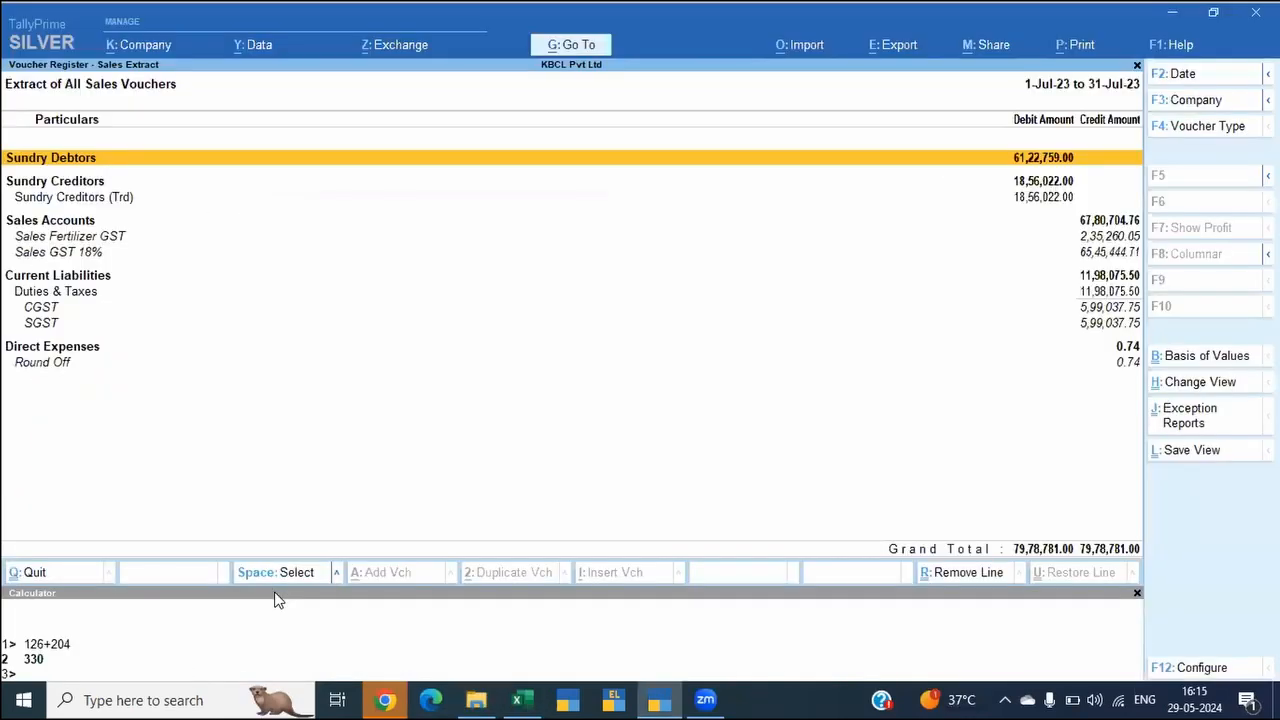
key("Down")
key("Down")
key("Down")
key("Down")
key("Down")
key("Down")
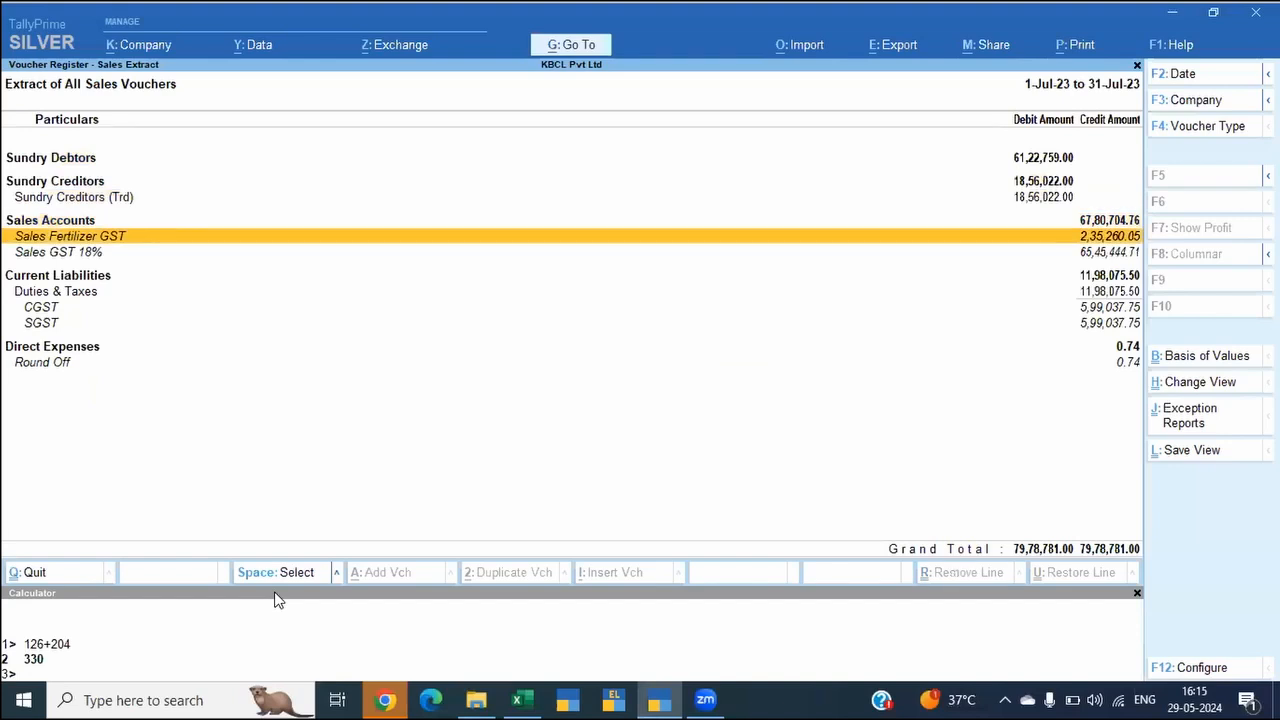
Step: Switch back to Excel and make the differences in D51 to G51 of the GSTR-1 sheet bold
key("alt+Tab")
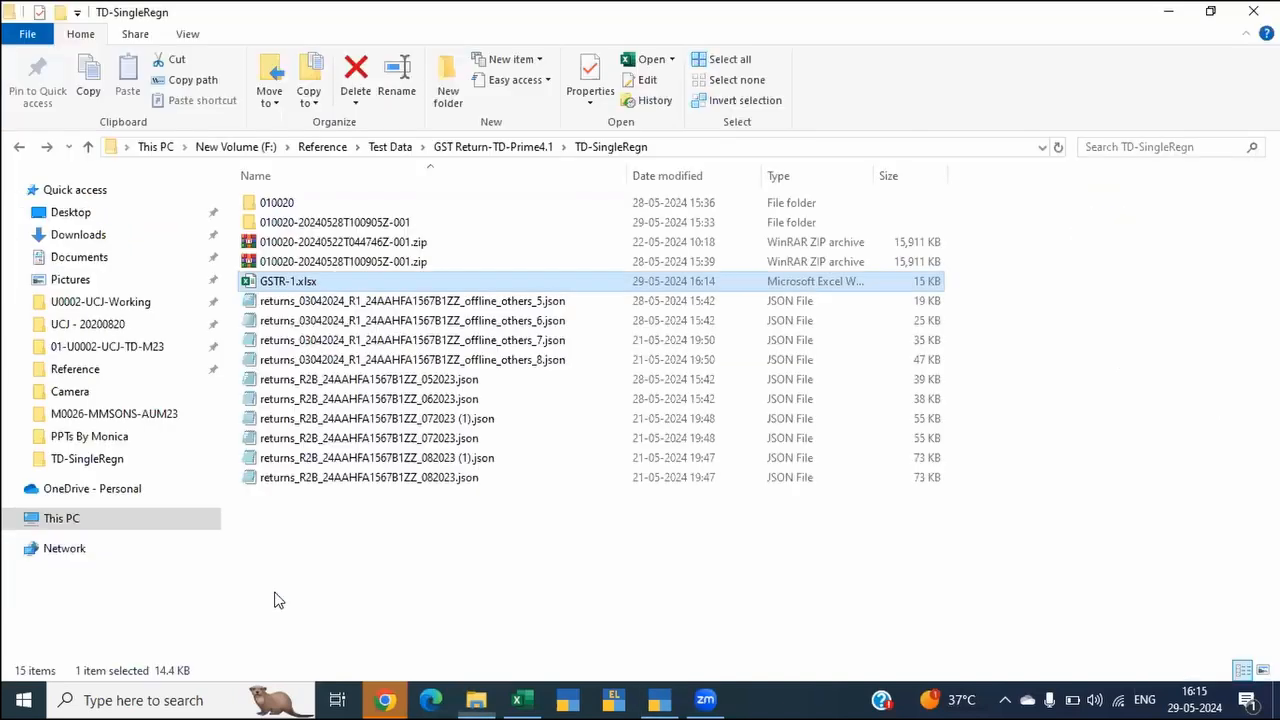
key("alt+Tab")
key("Tab")
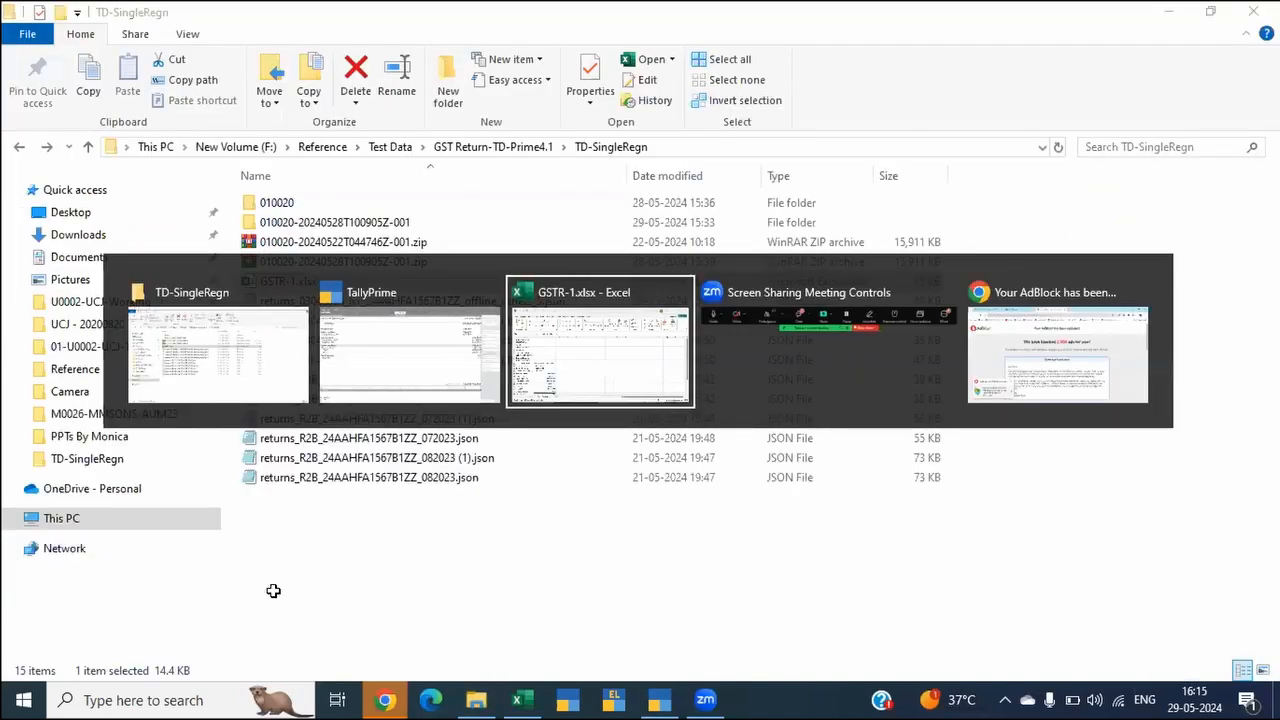
key("ctrl+Page_Up")
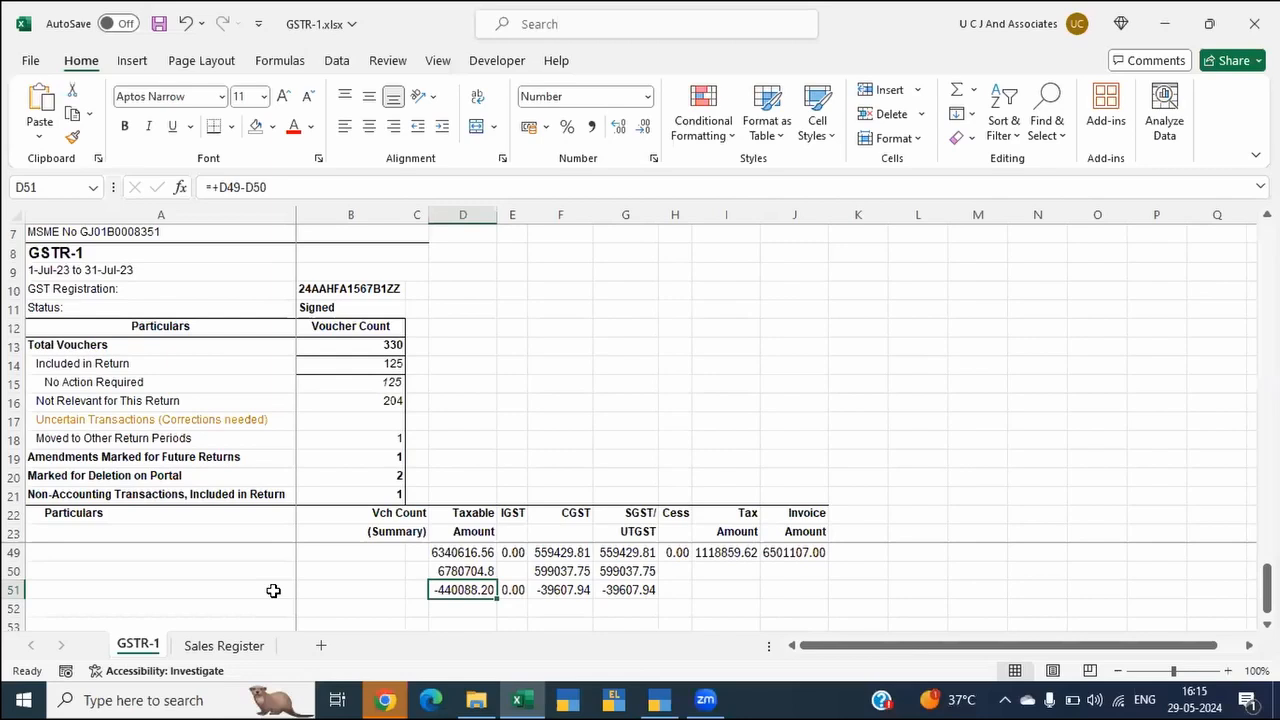
key("ctrl+shift+Right")
key("ctrl+b")
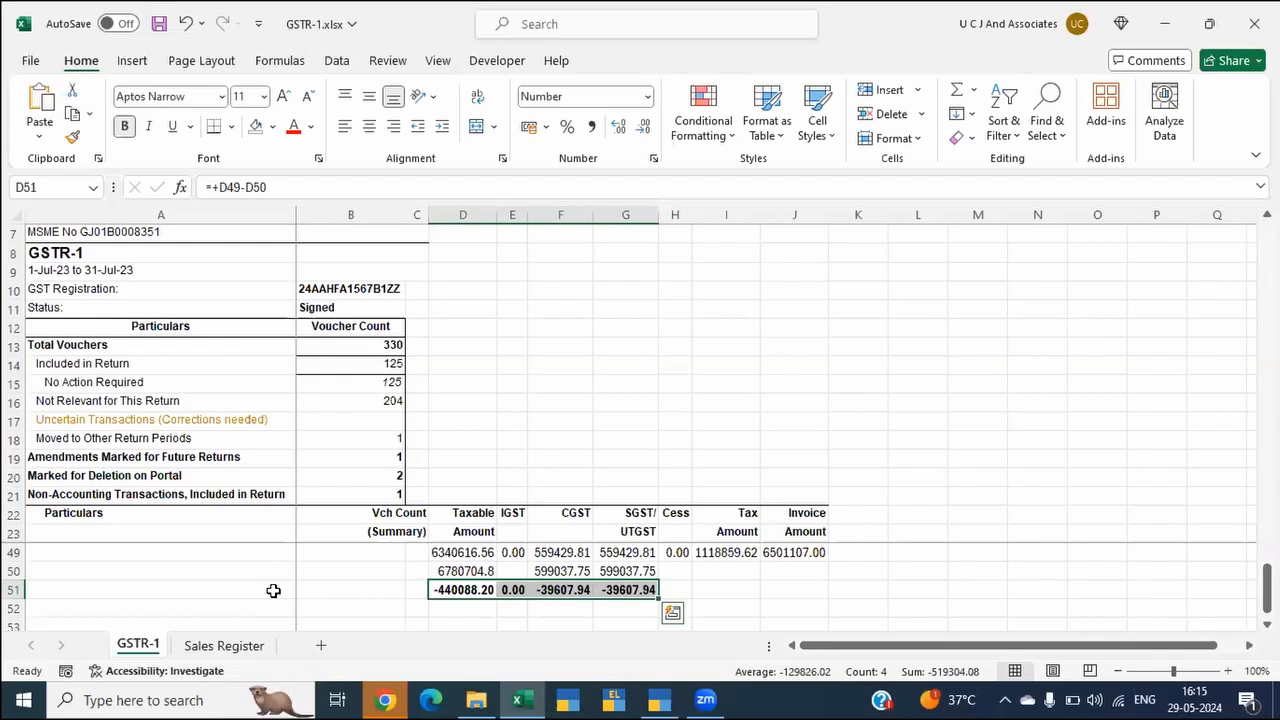
key("Up")
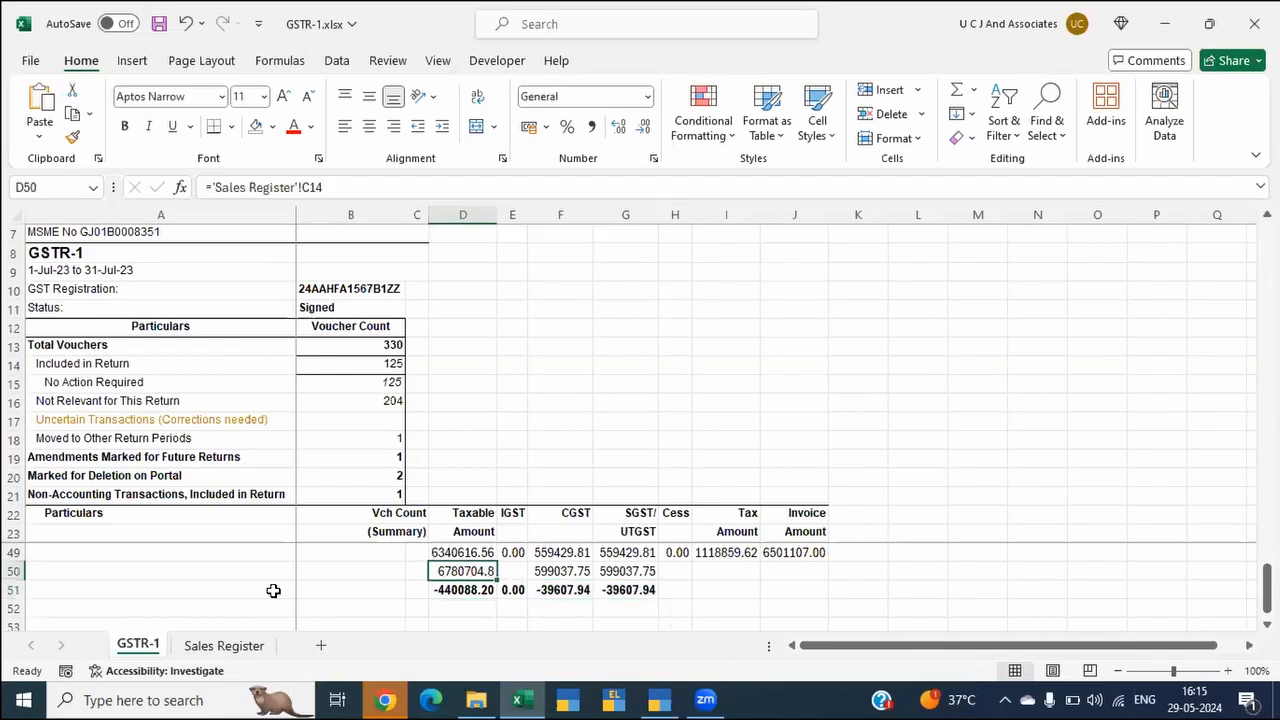
Step: Switch to TallyPrime, close the sales extract and go to the B2B Invoices line of the July GSTR-1 report
key("alt+Tab")
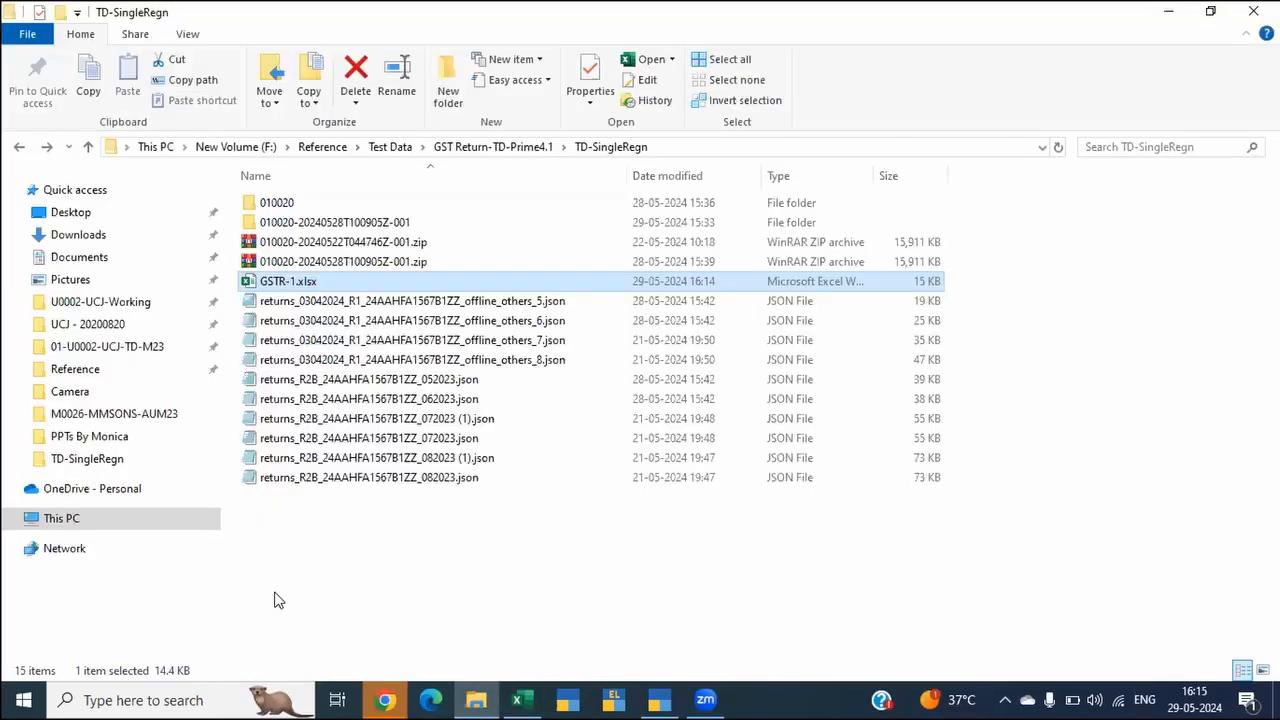
key("alt+Tab")
key("Tab")
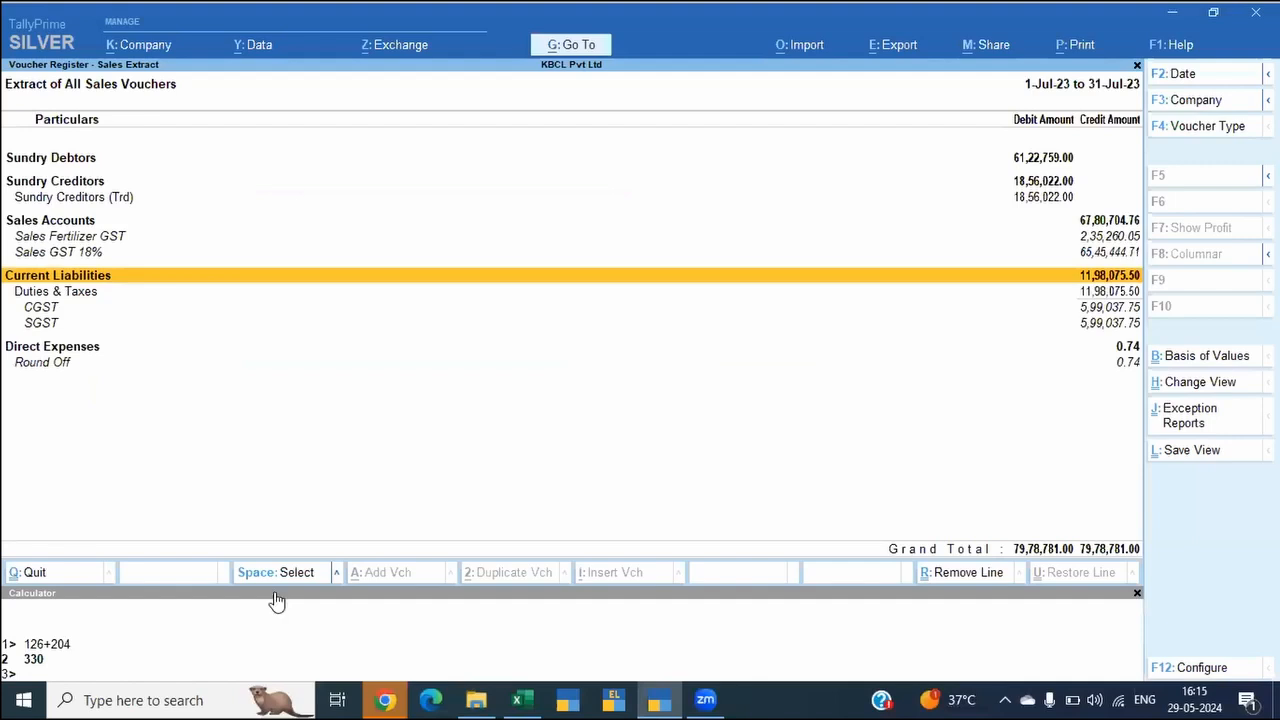
key("Escape")
key("Down")
key("Down")
key("Down")
key("Down")
key("Down")
key("Up")
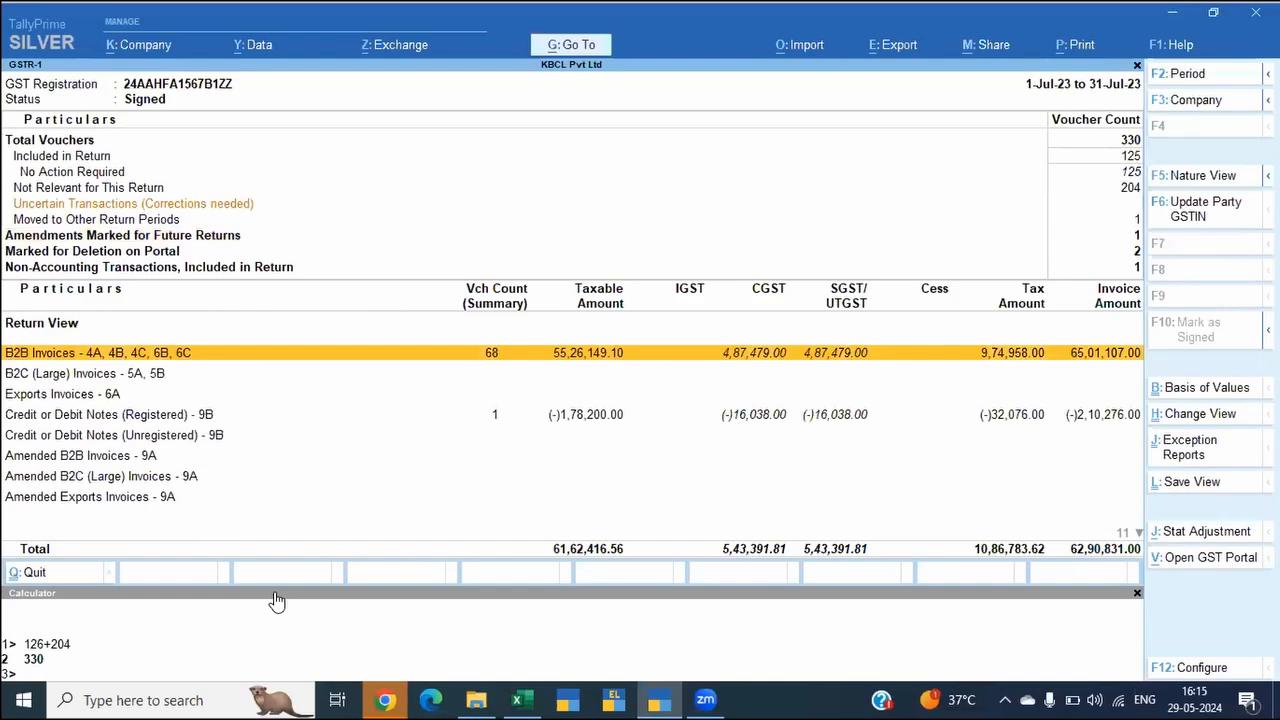
key("alt+e")
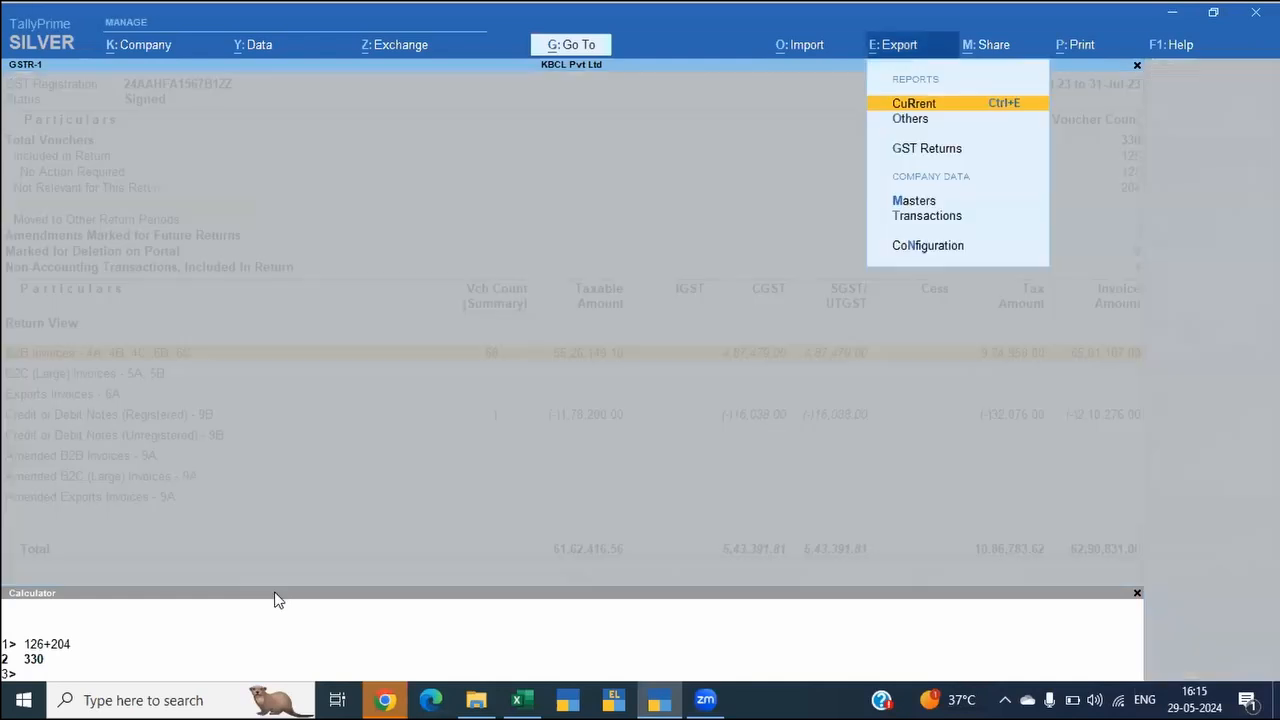
key("Down")
key("Down")
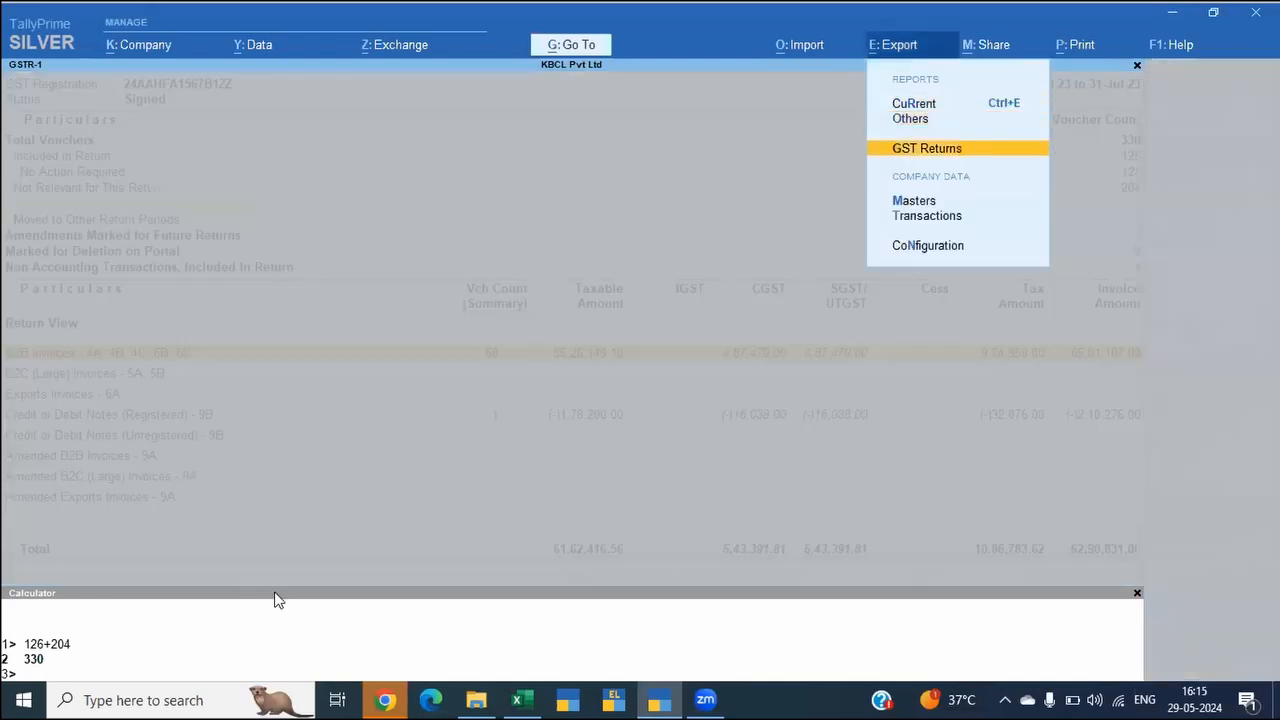
key("Escape")
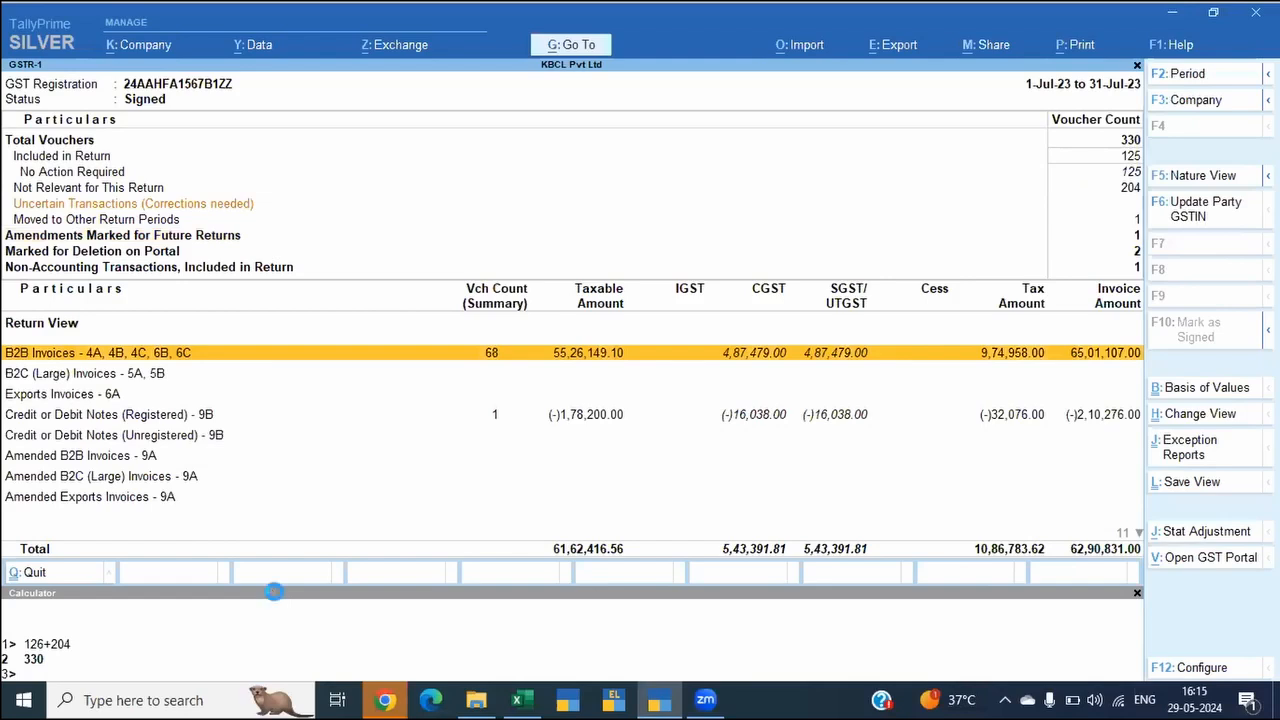
Step: Examine the party-wise summary of B2B Invoices in GSTR-1 and return to the report
key("Return")
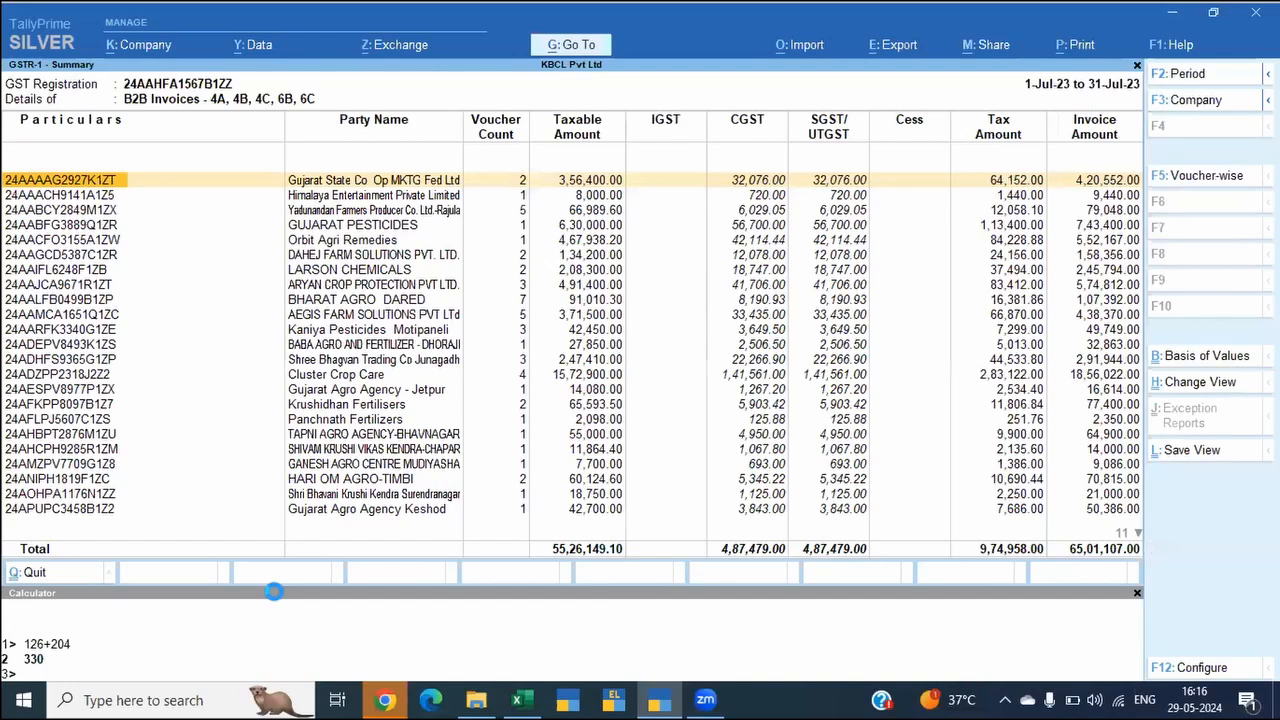
key("Escape")
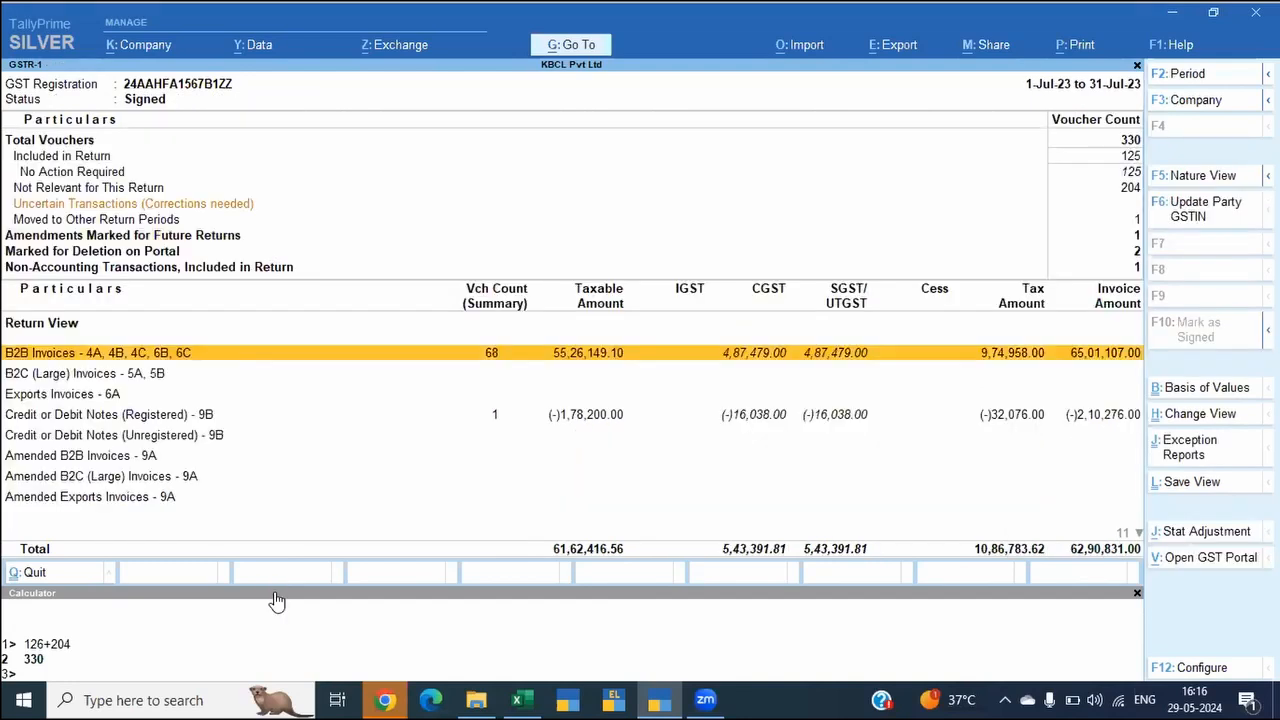
key("alt")
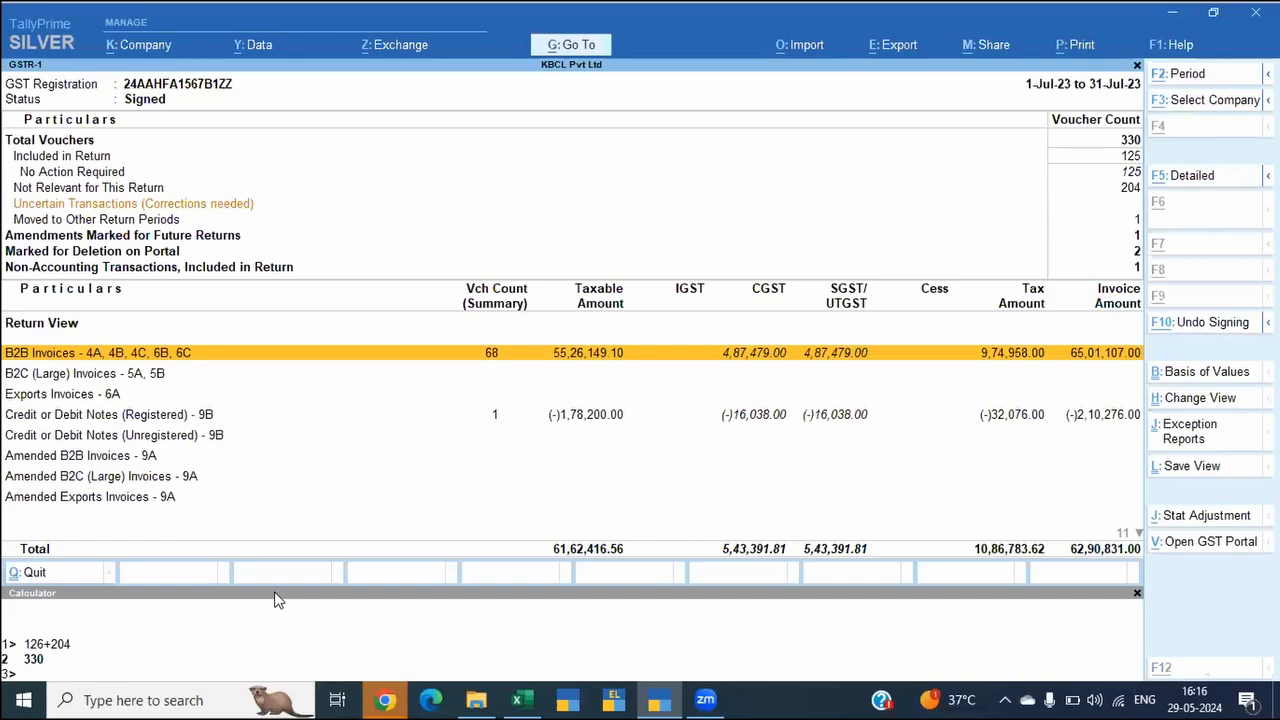
key("alt+Tab")
key("alt+Tab")
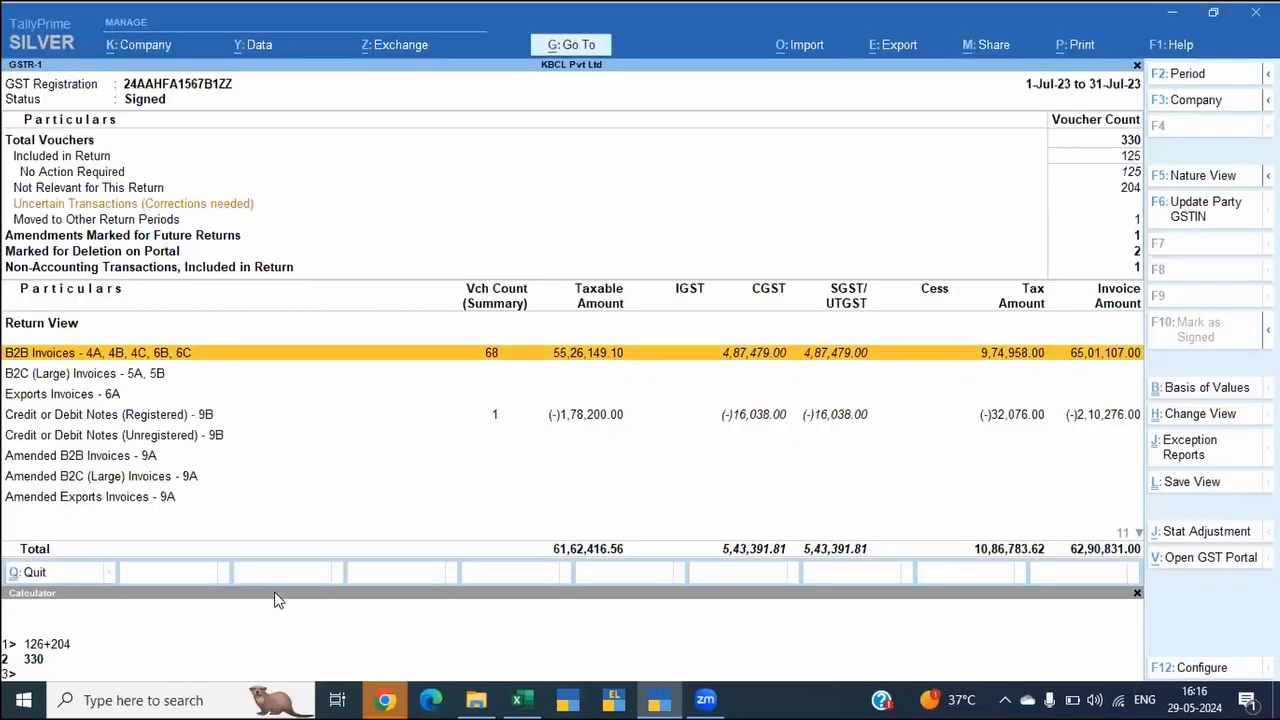
Step: Open the saved view Sales Extract of the voucher register
key("alt+g")
key("Down")
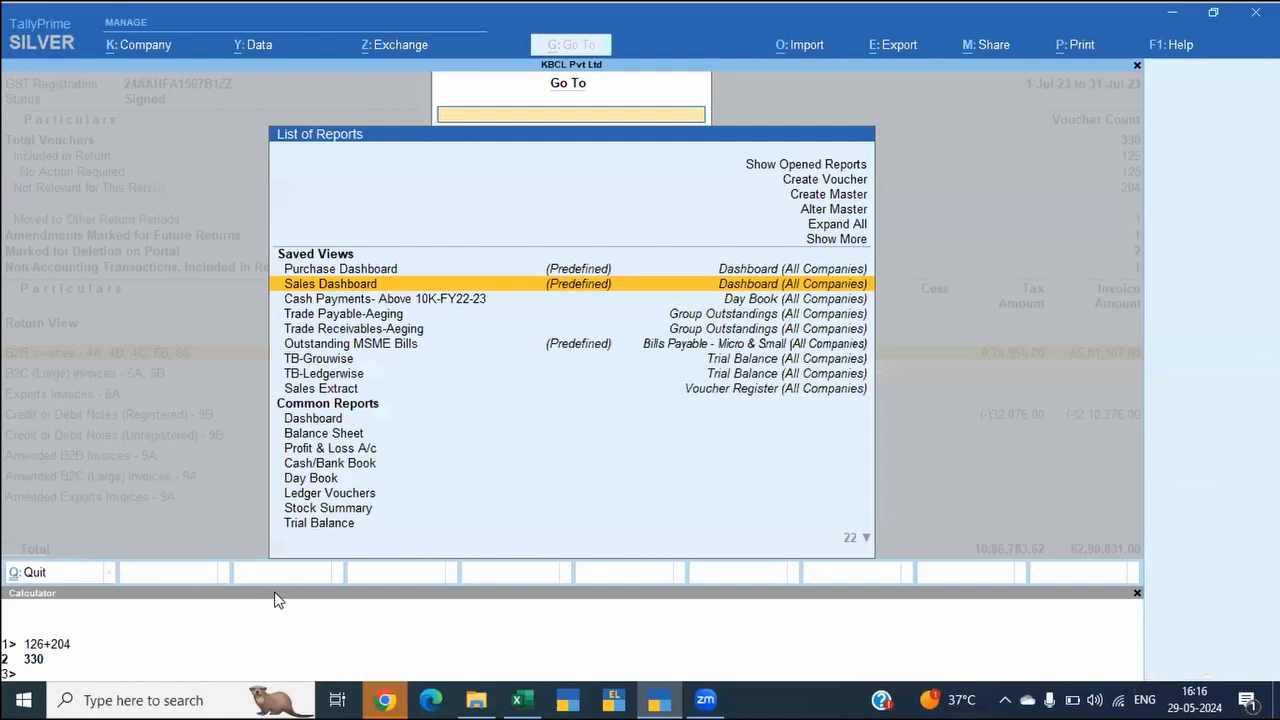
key("Down")
key("Down")
key("Down")
key("Down")
key("Down")
key("Down")
key("Down")
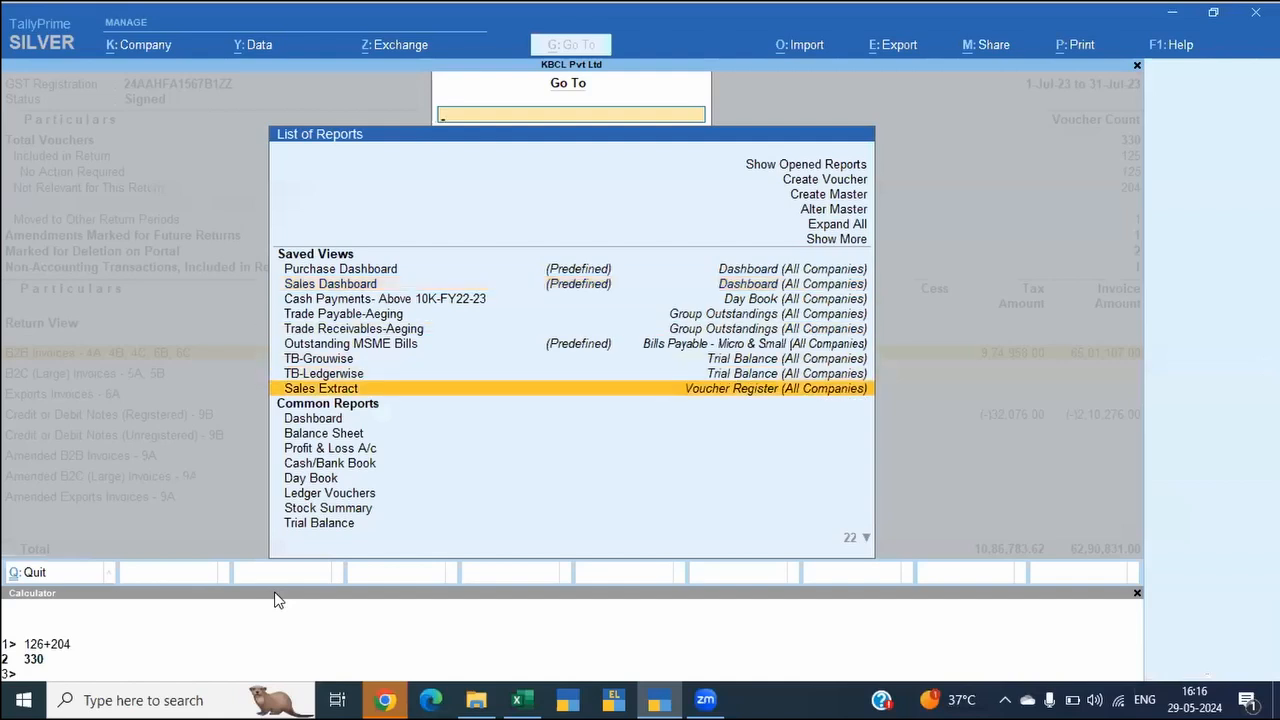
key("Return")
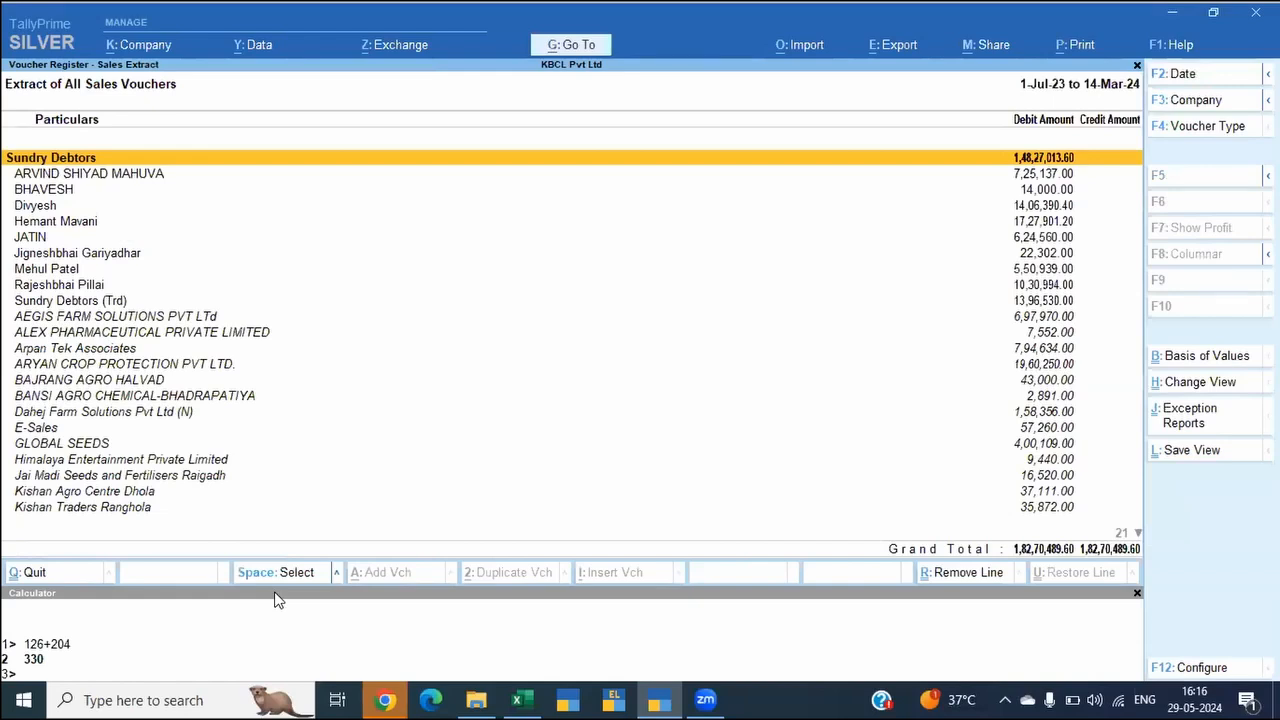
Step: Change the extract's voucher type to All Credit Note Vouchers
key("F4")
key("Up")
key("Up")
key("Up")
key("Up")
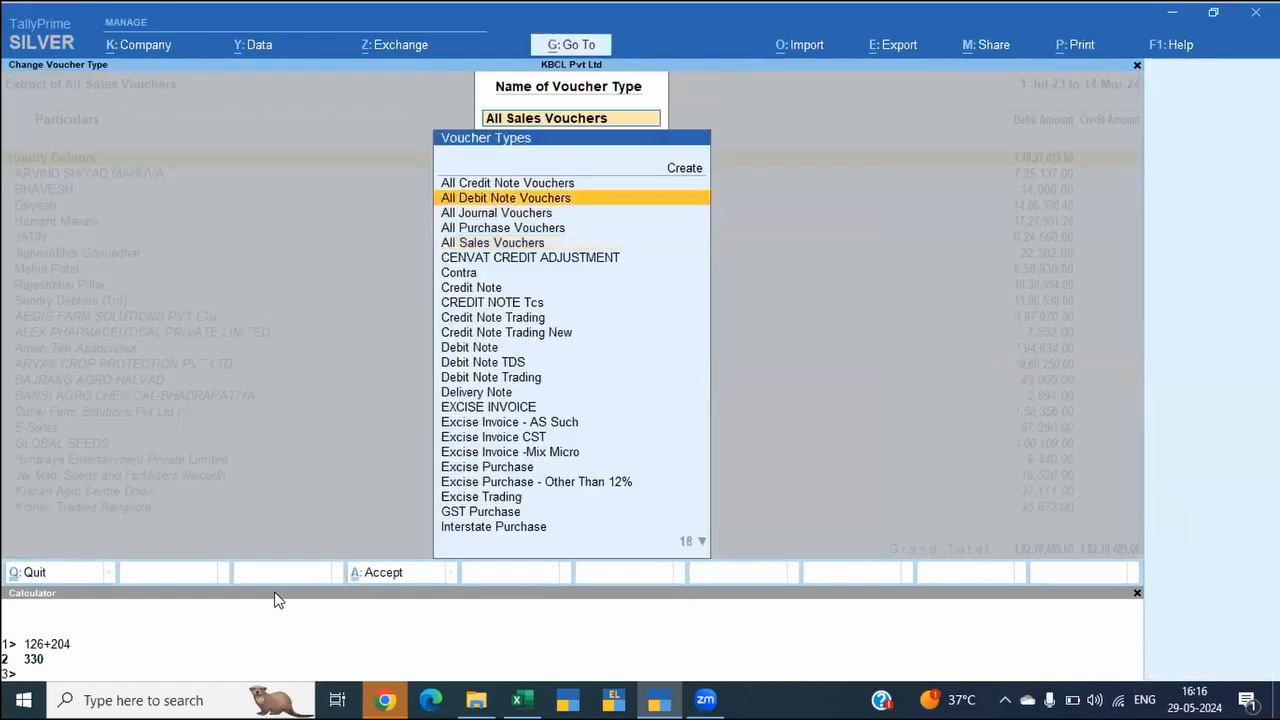
key("Return")
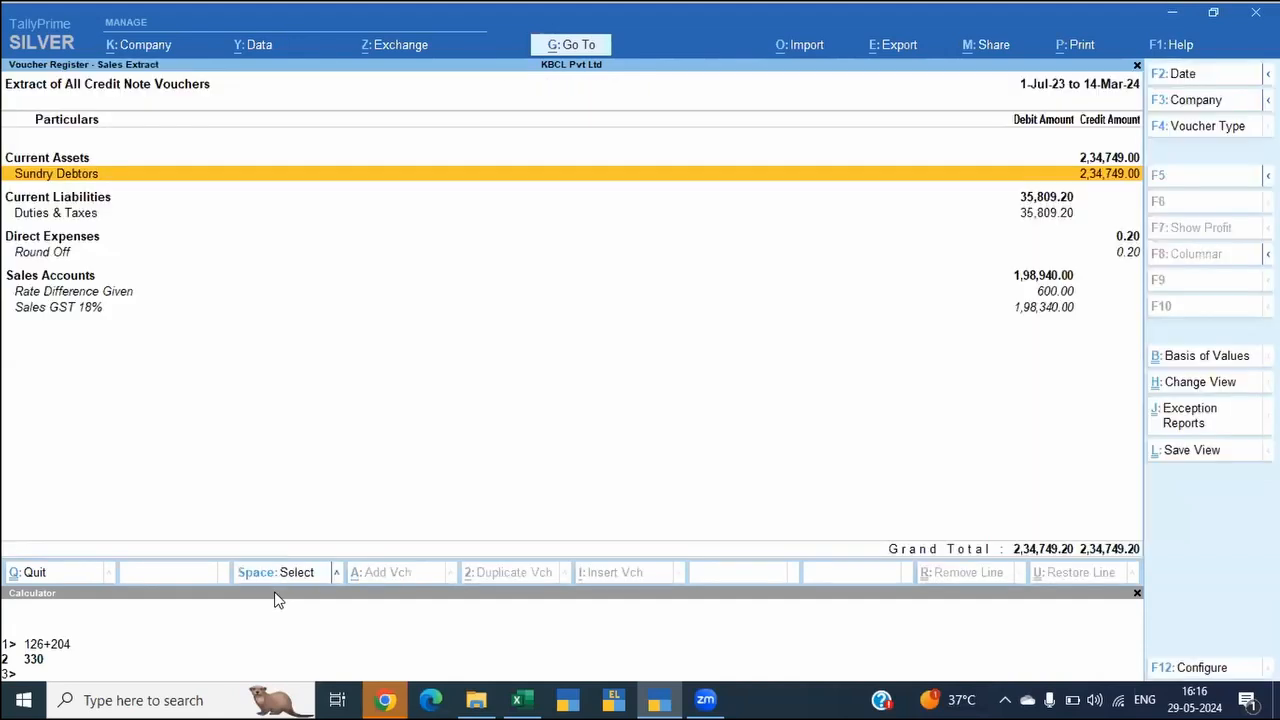
Step: Expand the Duties & Taxes line of the credit note extract into its CGST and SGST ledgers
key("Down")
key("Down")
key("Down")
key("Down")
key("Up")
key("Up")
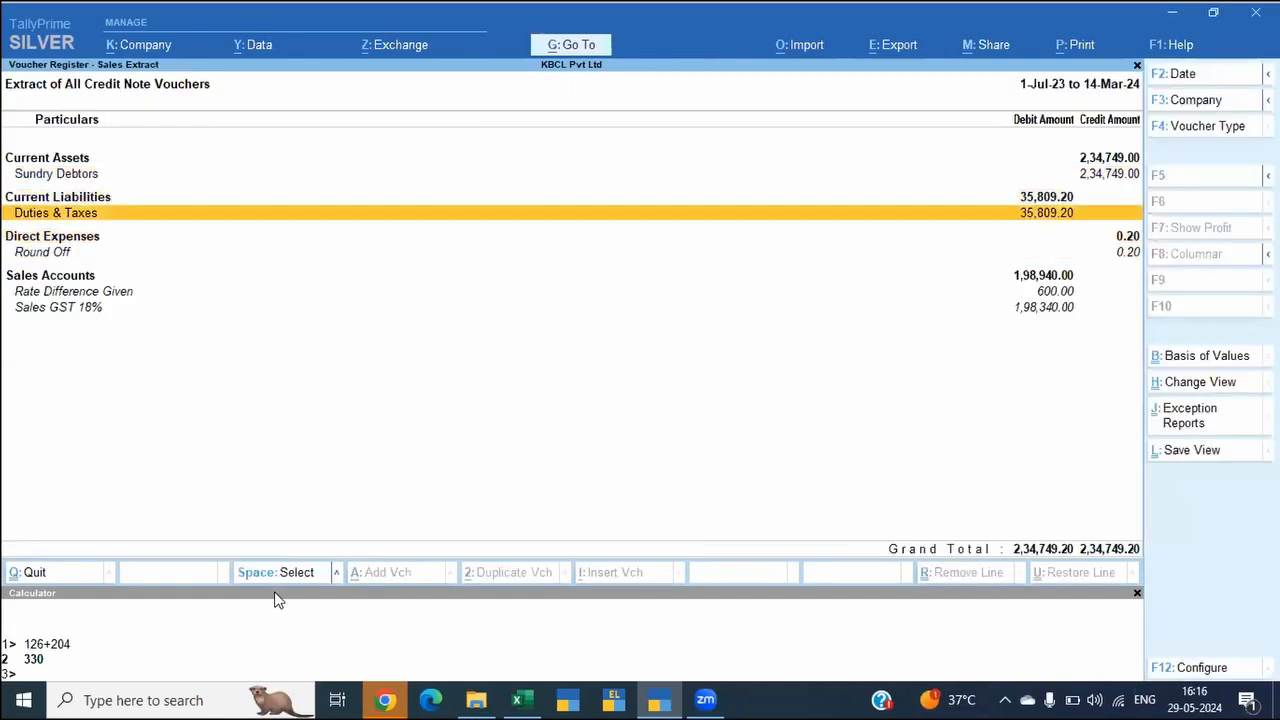
key("shift+Return")
Step: Switch to Excel and examine the Taxable Amount column of the GSTR-1 sheet from the total row upwards
key("alt")
key("alt+Tab")
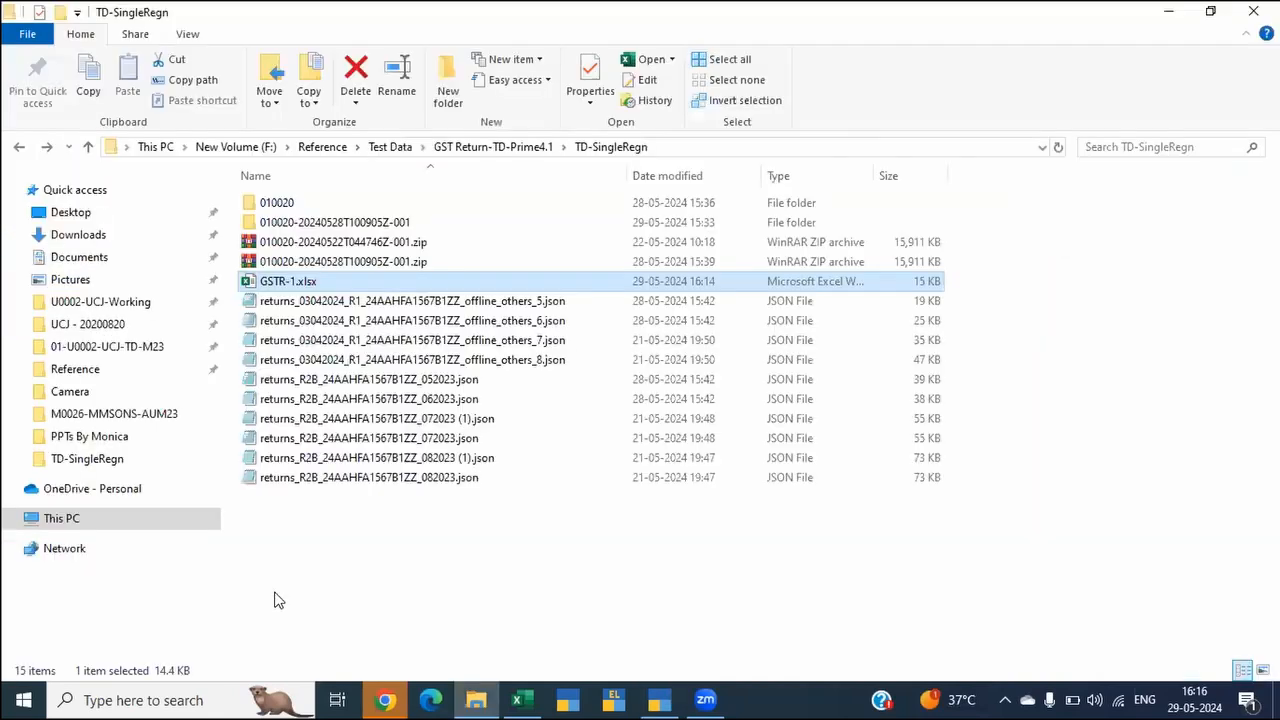
key("alt+Tab")
key("alt+Tab")
key("Up")
key("Up")
key("Up")
key("Up")
key("Up")
key("Up")
key("Up")
key("Up")
key("Up")
key("Up")
key("Up")
key("Up")
key("Up")
key("Up")
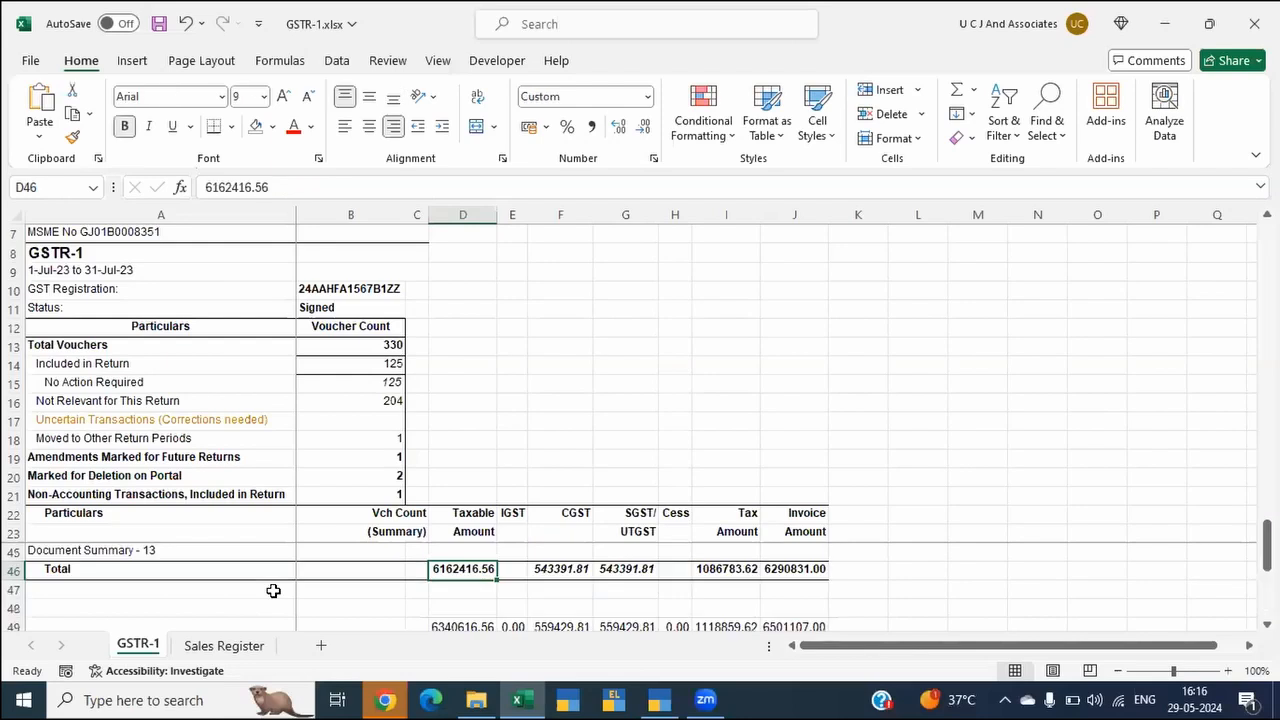
key("Up")
key("Up")
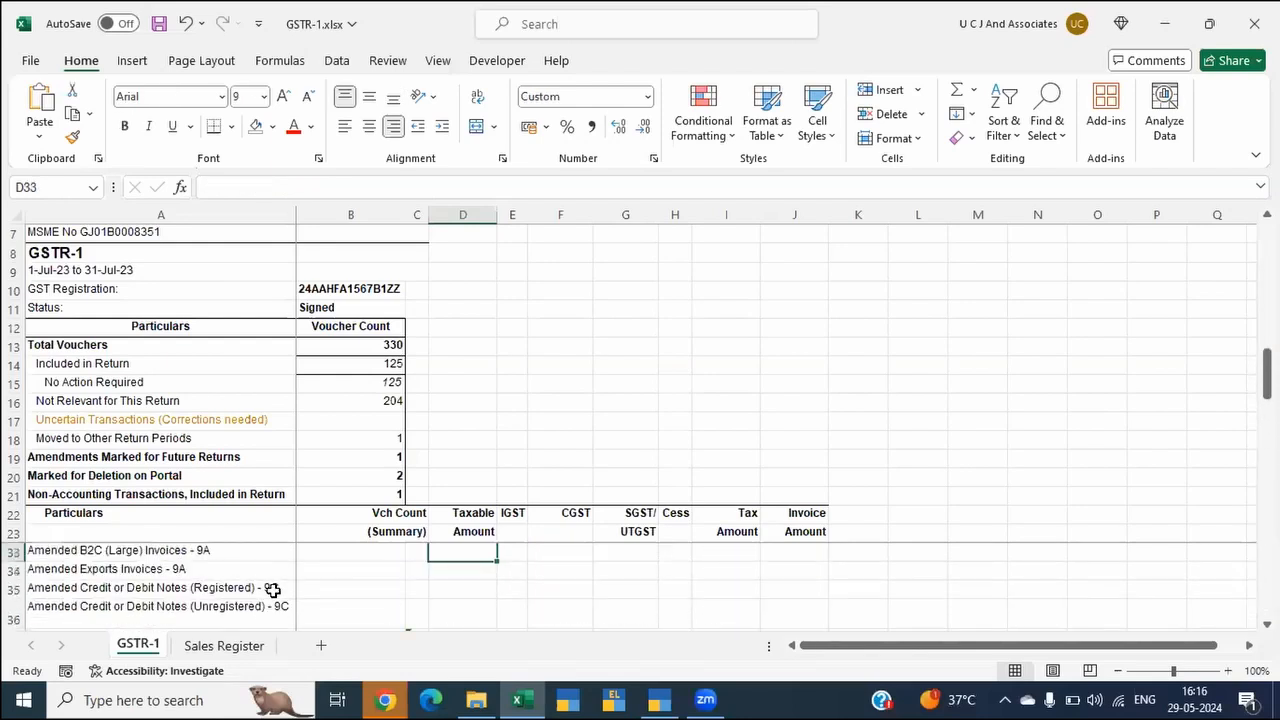
Step: Switch to TallyPrime and limit the credit note extract's period to July 2023, starting 1-7-2023
key("alt+Tab")
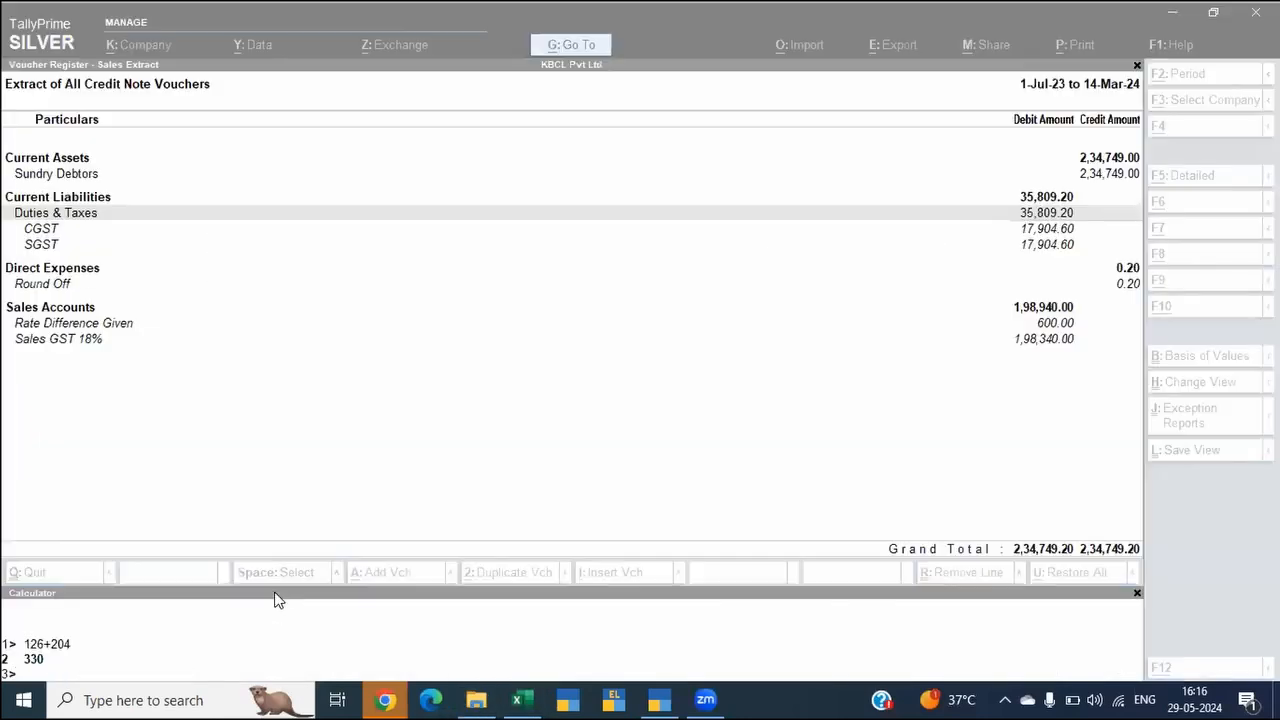
key("alt+F2")
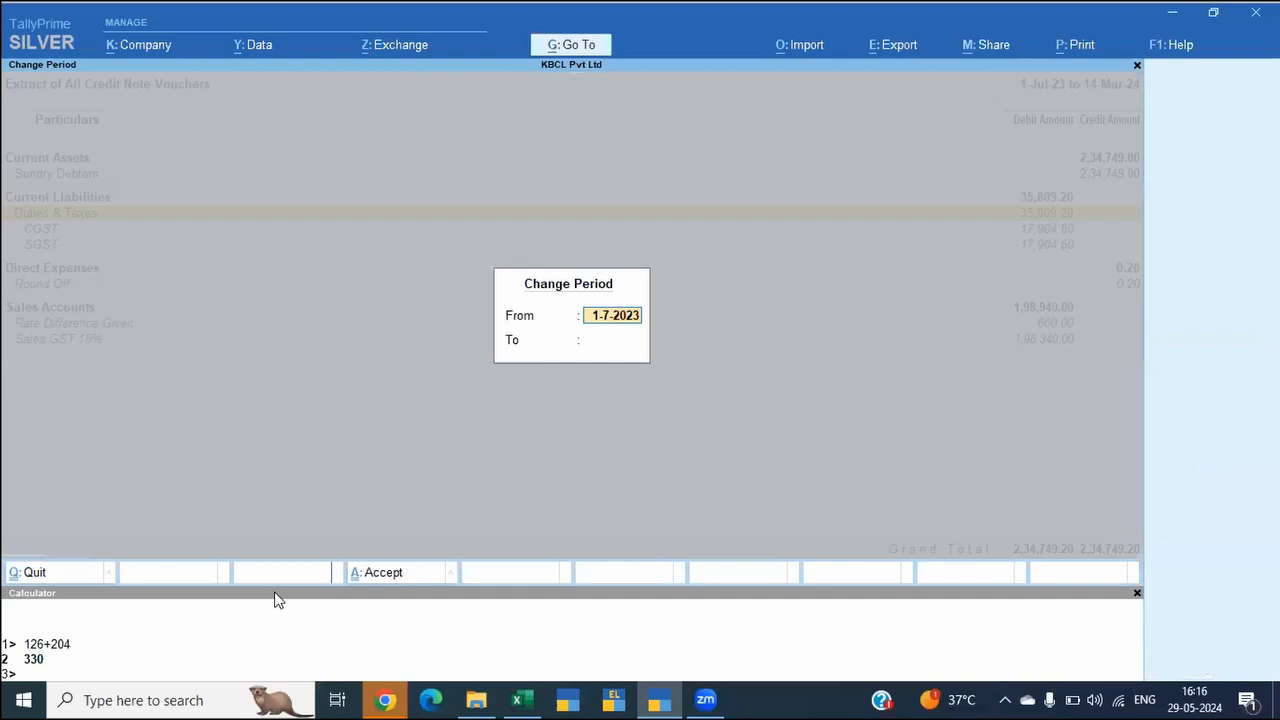
key("Return")
type("juk")
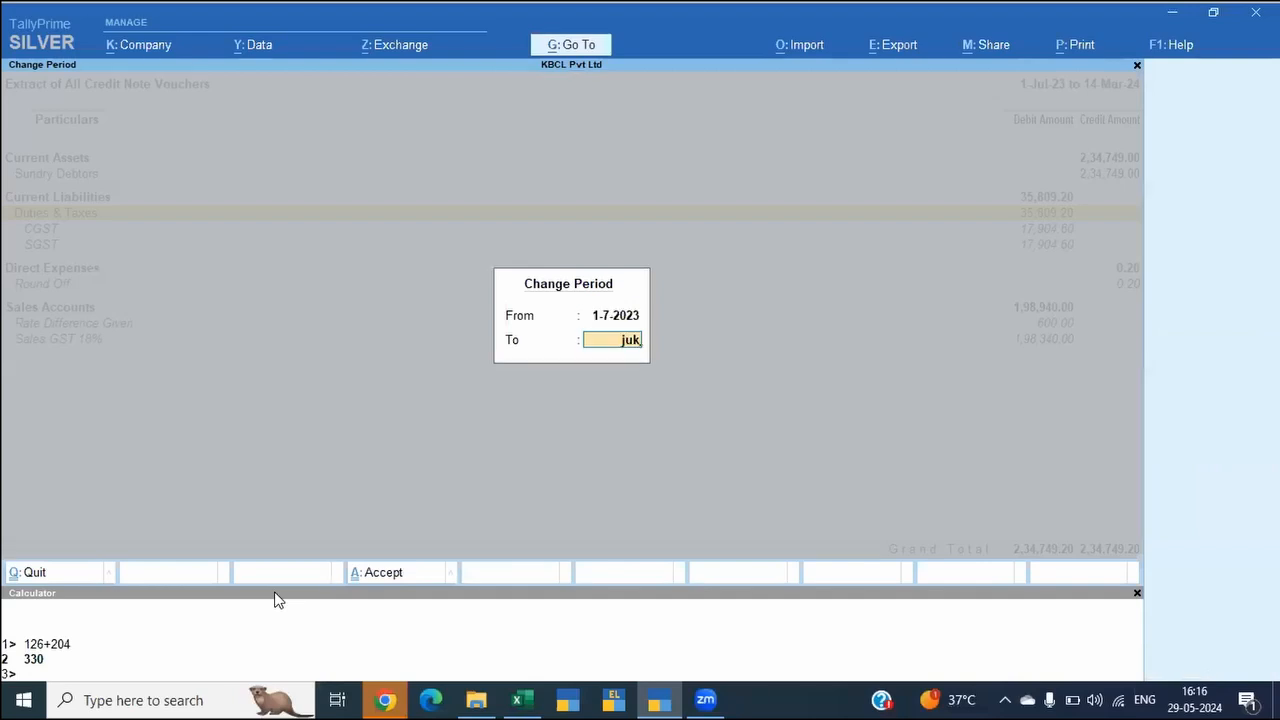
key("BackSpace")
type("l")
key("Return")
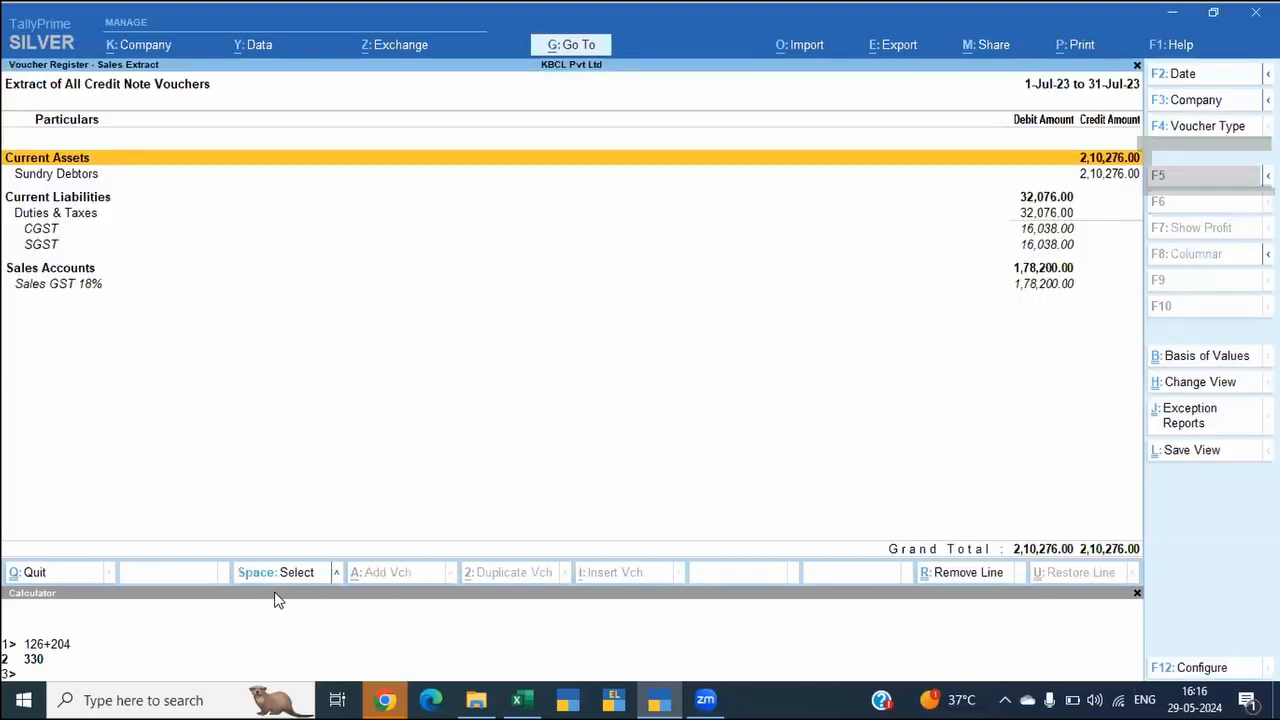
Step: Compare the extract's CGST and SGST lines with the Credit or Debit Notes (Registered) - 9B row of the GSTR-1 sheet in Excel
key("Down")
key("Down")
key("Down")
key("alt")
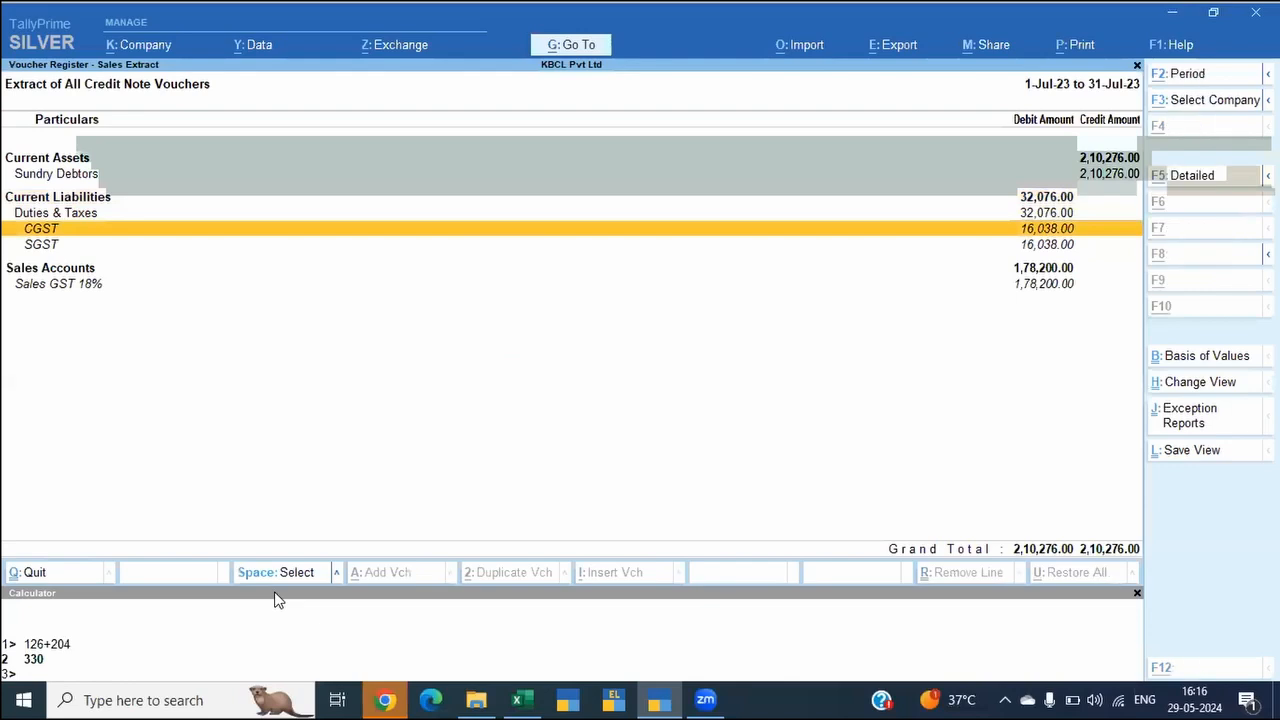
key("alt+Tab")
key("alt+Tab")
key("alt+Tab")
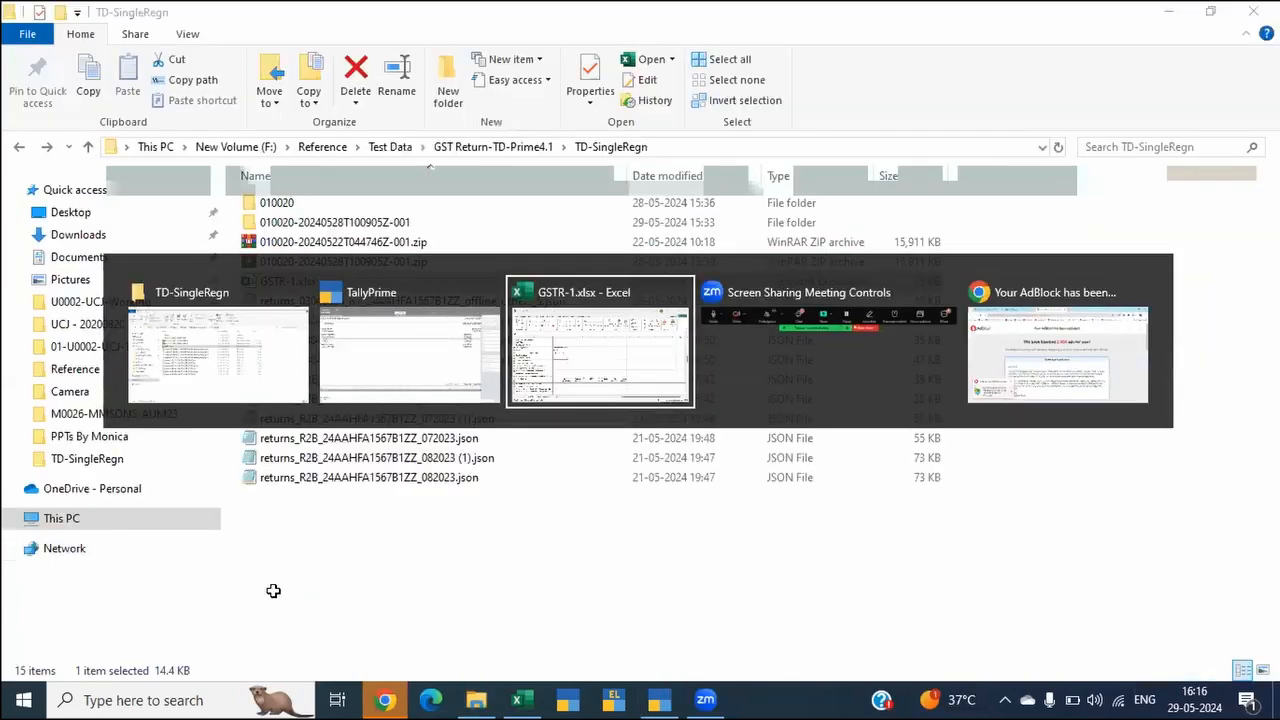
scroll(273, 591, "up", 1)
key("Up")
key("Up")
key("Right")
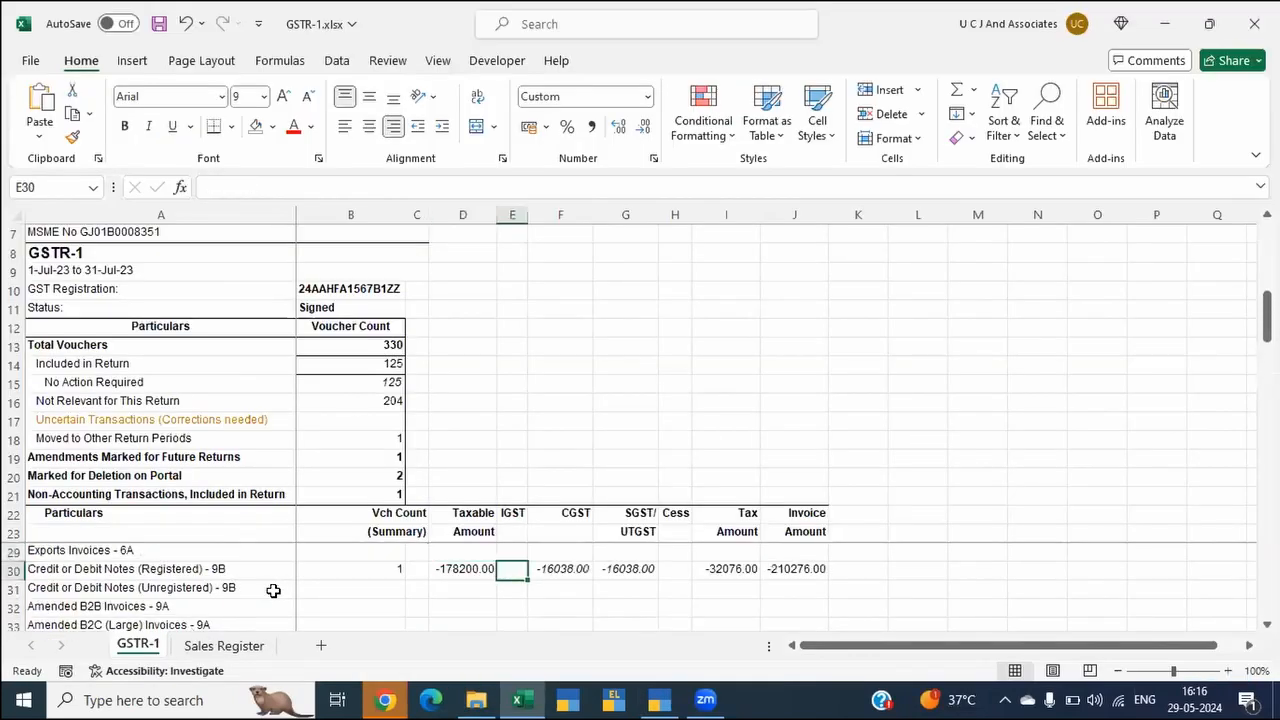
key("Right")
key("F2")
key("Escape")
Step: Switch to TallyPrime and examine the Sales Accounts group of the credit note extract
key("alt+Tab")
key("alt+Tab")
key("alt+Tab")
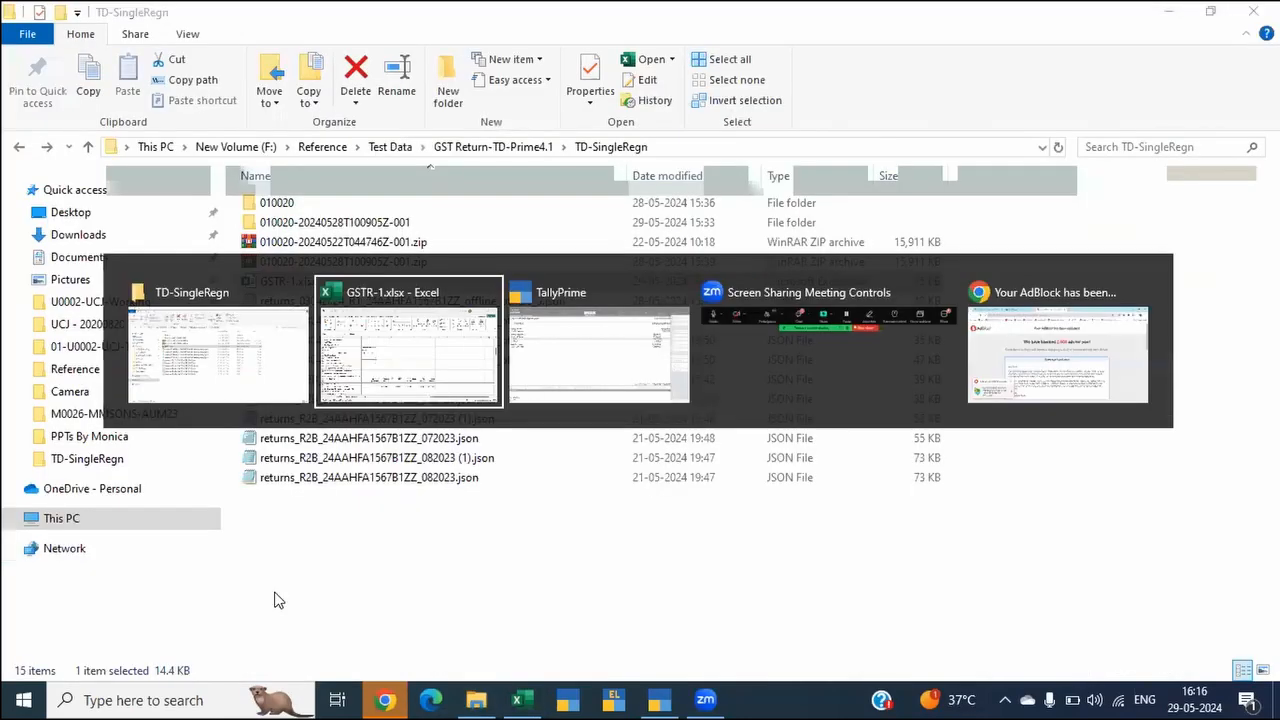
key("Down")
key("Down")
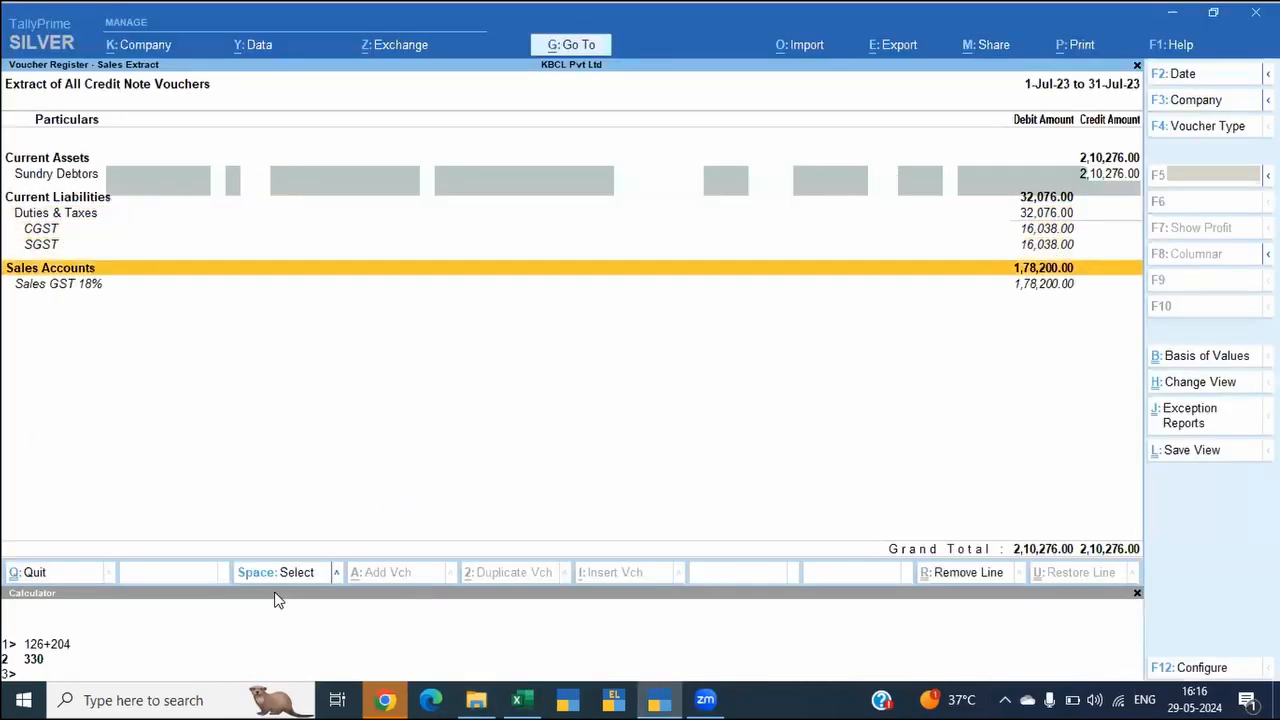
key("shift+Return")
key("shift+Return")
key("space")
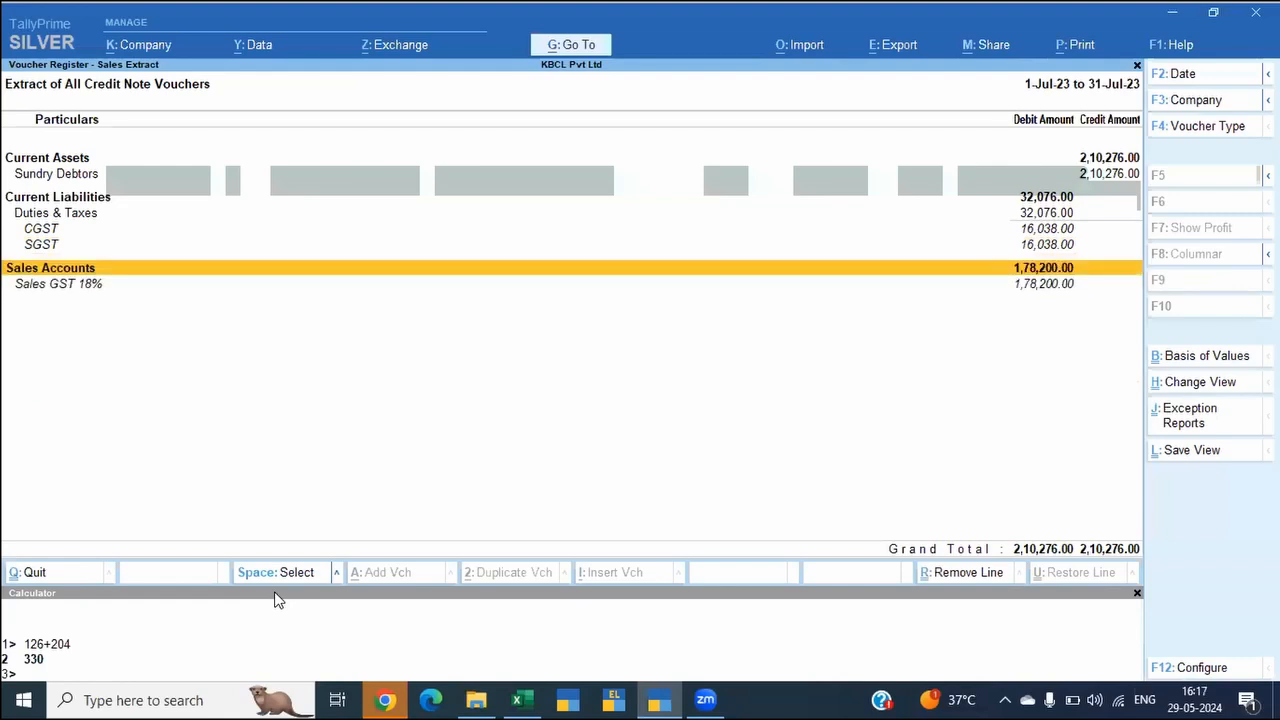
Step: Leave the credit note extract and open the Sales Extract saved view
key("Escape")
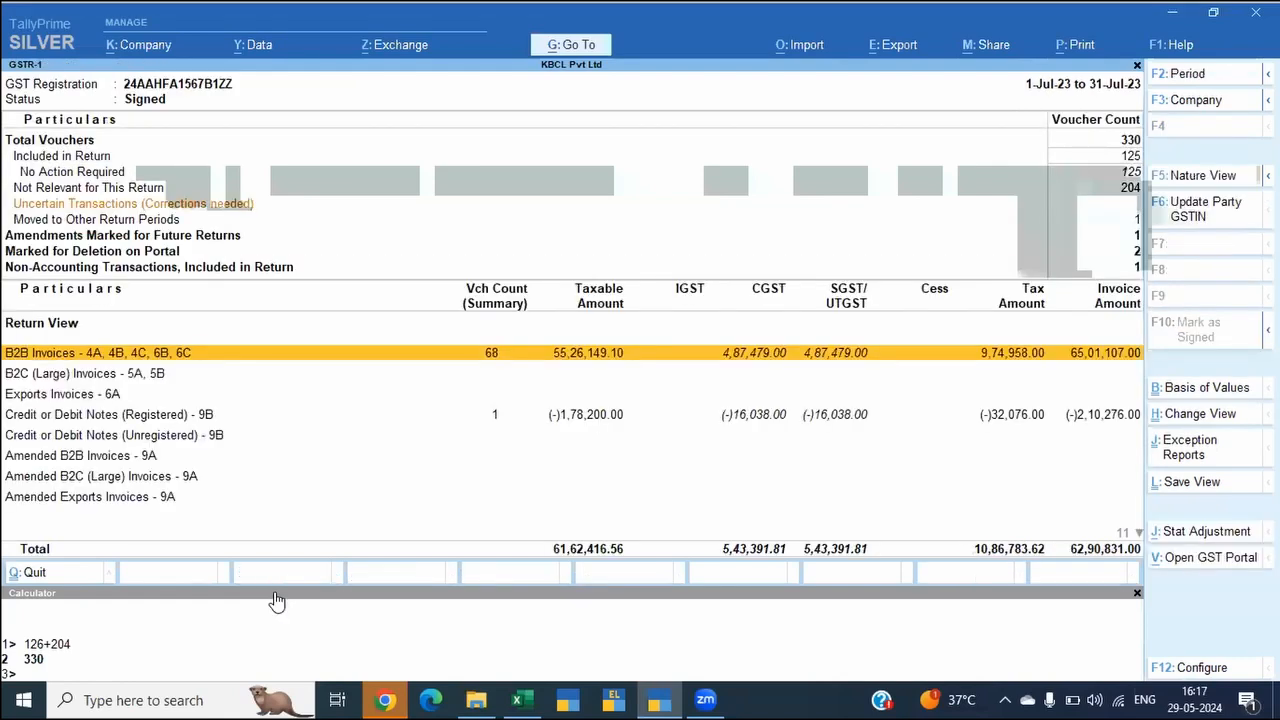
key("alt+g")
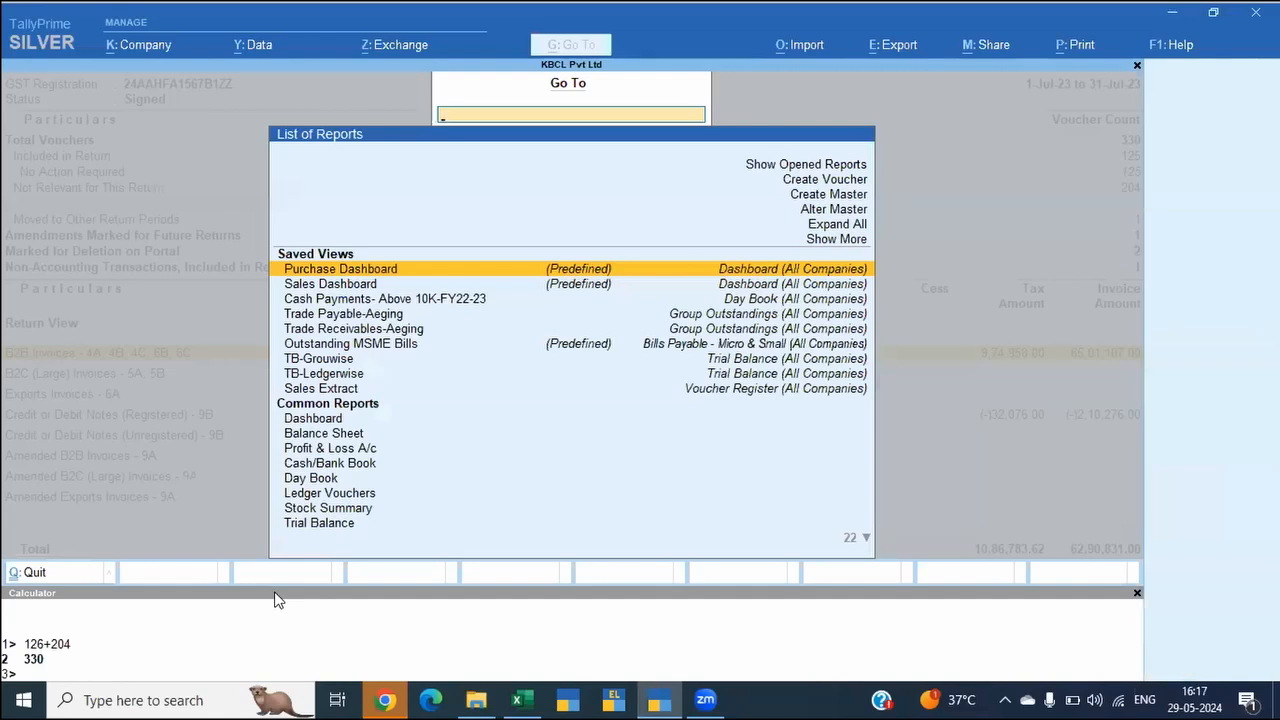
key("Down")
key("Down")
key("Down")
key("Down")
key("Down")
key("Down")
key("Down")
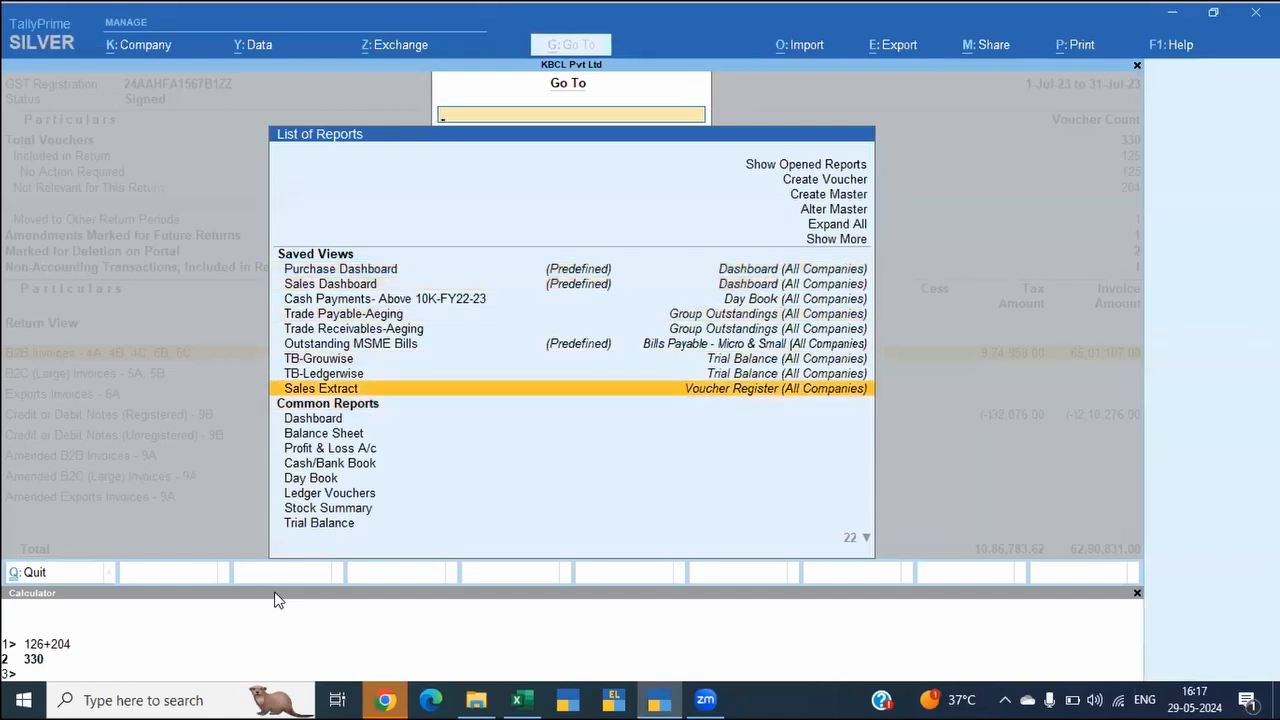
key("Return")
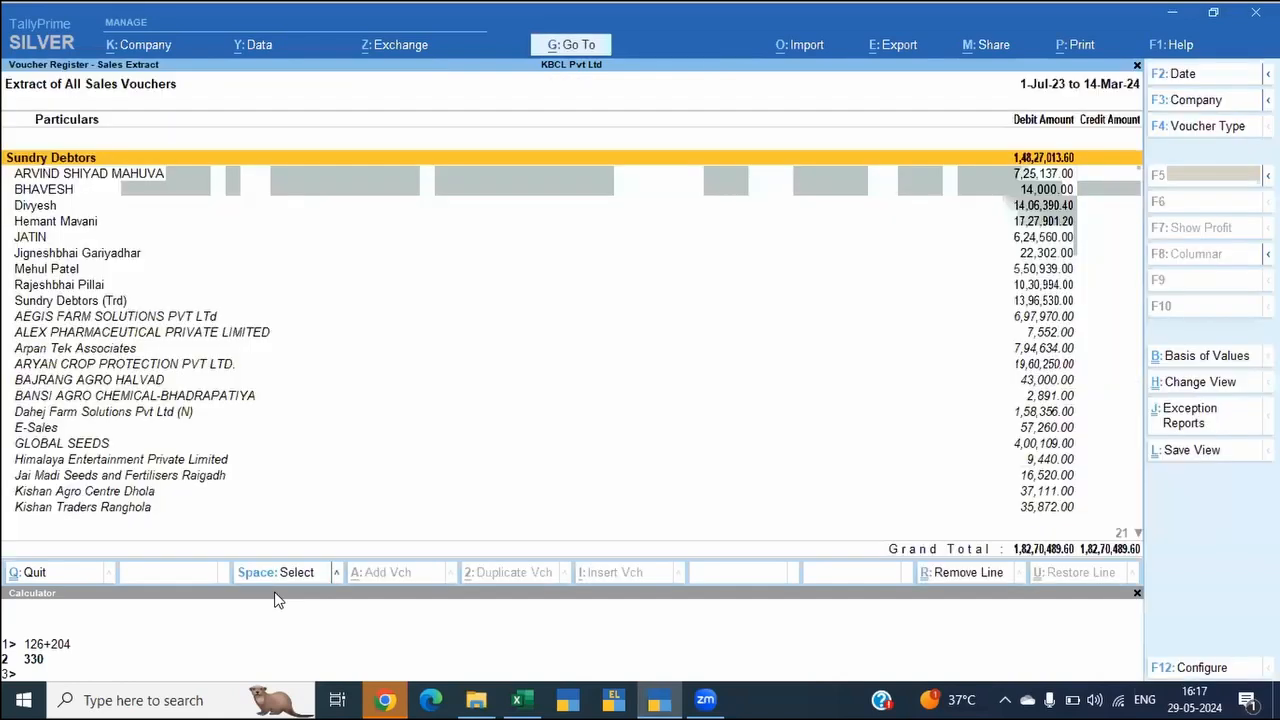
Step: Collapse the Sundry Debtors group of the sales extract and go to the Sales Accounts group
key("shift+Return")
key("Down")
key("Down")
key("Down")
key("Down")
key("Down")
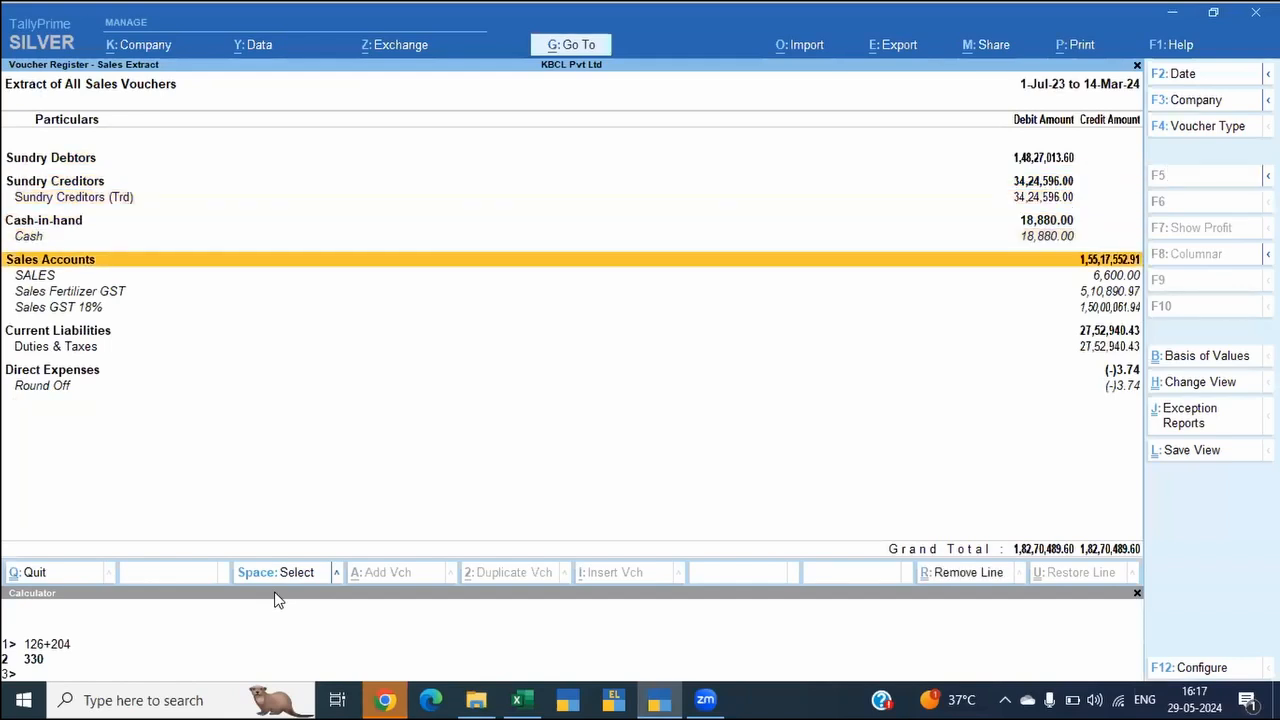
Step: Limit the sales extract's period to July 2023
key("F2")
type("jul")
key("Return")
type("jul")
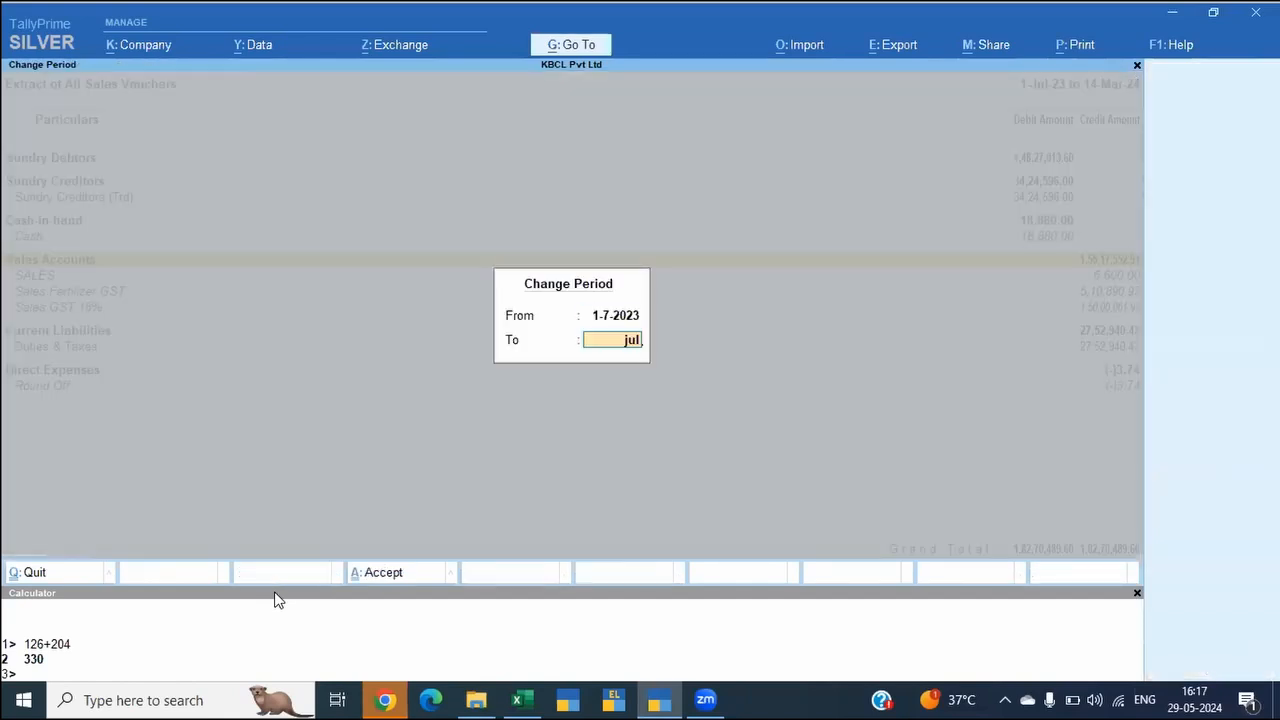
key("Return")
Step: Review the Sales Accounts lines of the sales extract and expand Duties & Taxes into its CGST and SGST ledgers
key("Down")
key("Down")
key("Down")
key("Down")
key("Down")
key("Down")
key("Up")
key("Up")
key("Up")
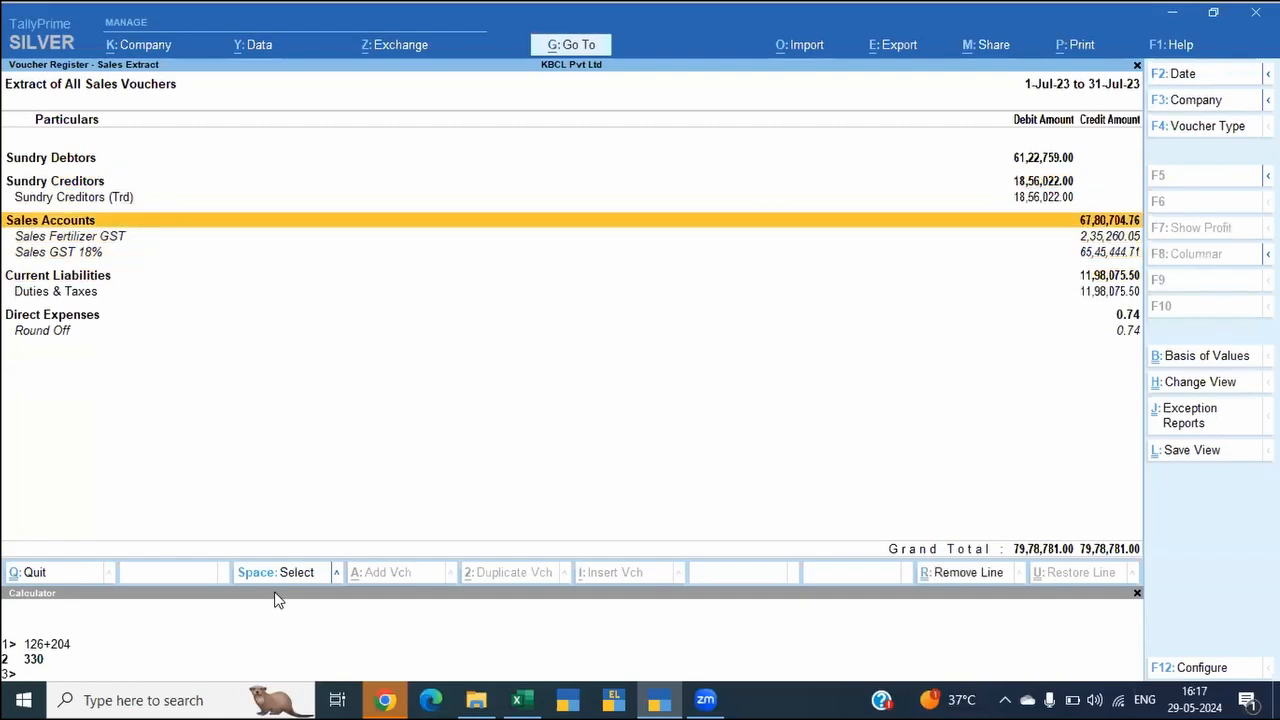
key("Down")
key("Down")
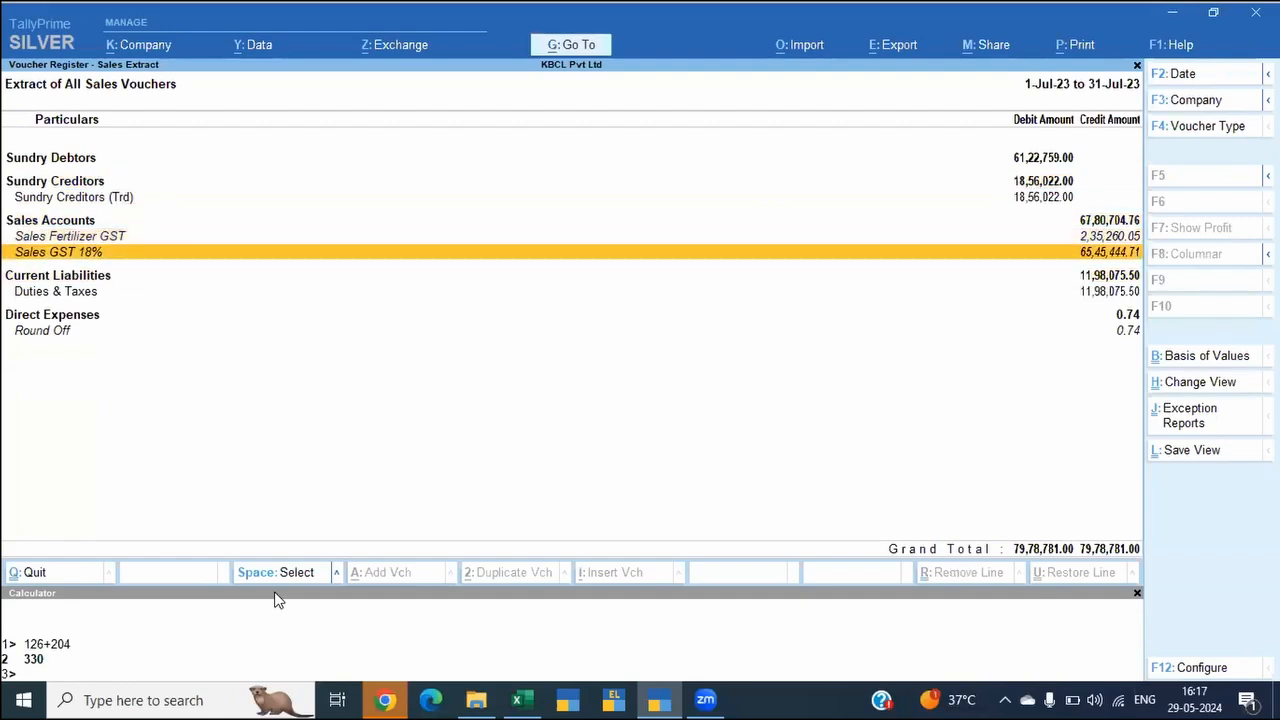
key("Down")
key("Down")
key("shift+Return")
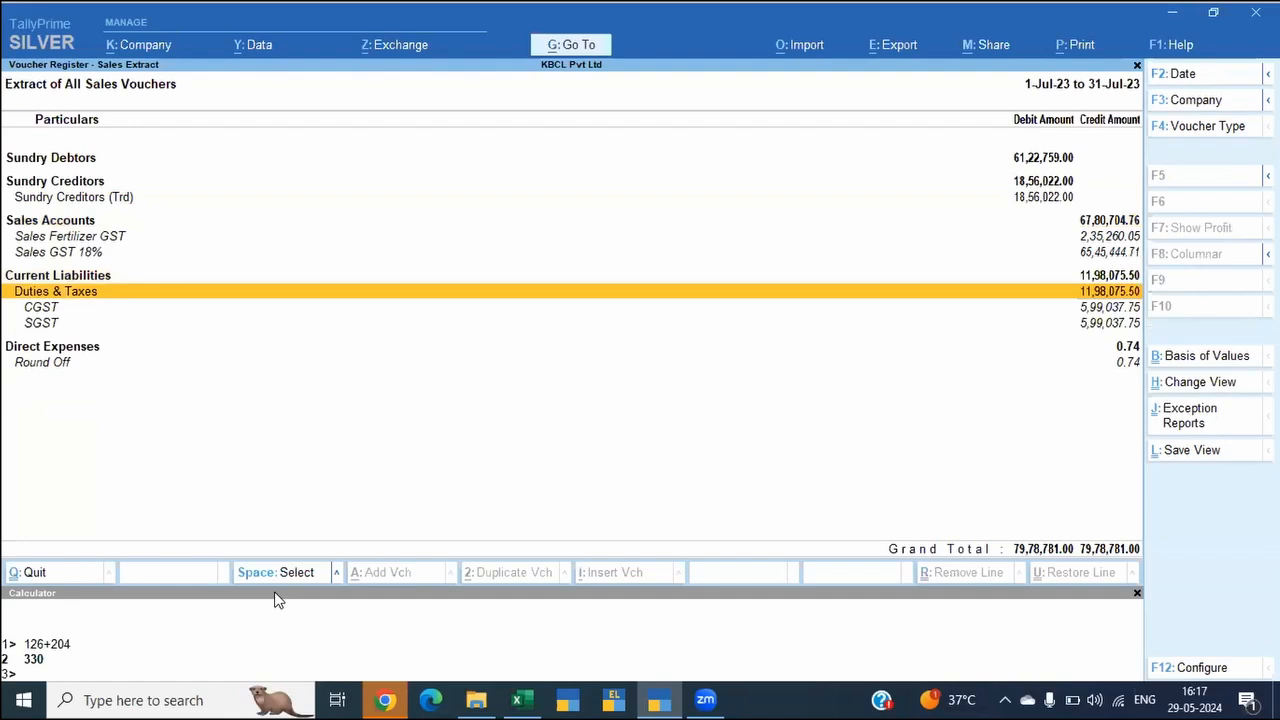
Step: Expand Sundry Creditors (Trd) and the Sundry Debtors group in the sales extract
key("Up")
key("Up")
key("Up")
key("Up")
key("Up")
key("Up")
key("Down")
key("shift+Return")
key("Up")
key("Up")
key("shift+Return")
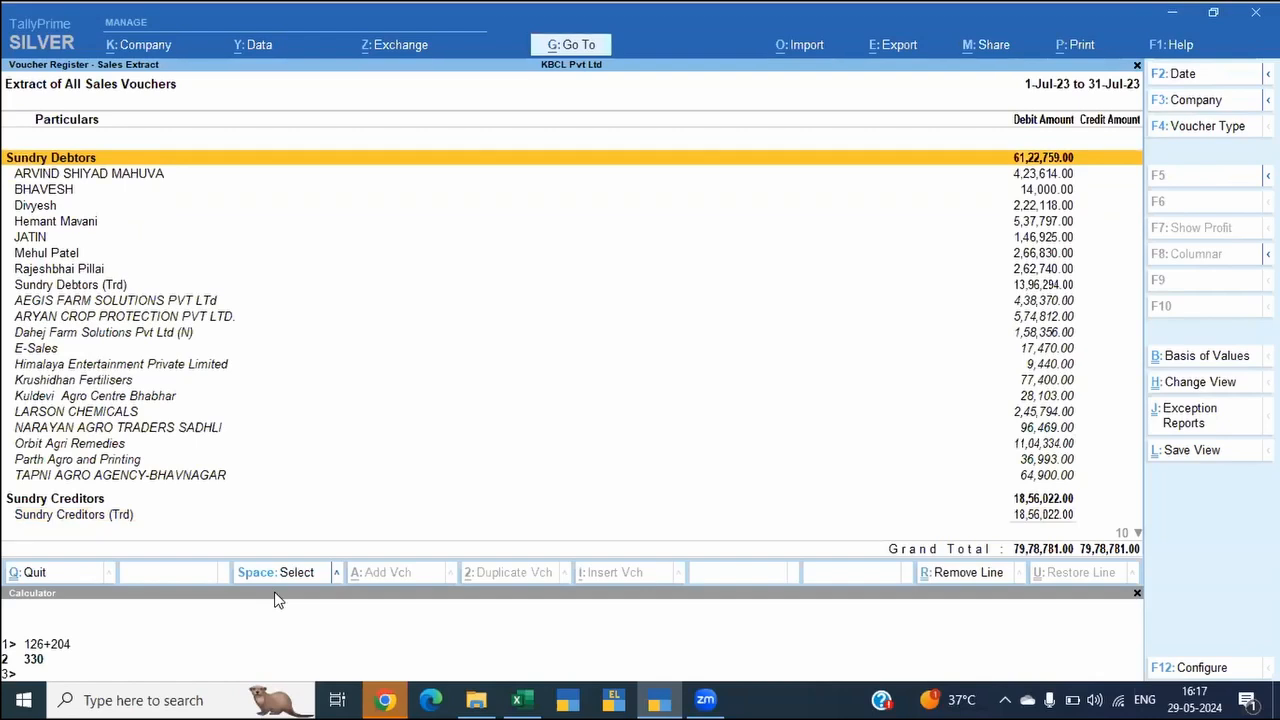
Step: Switch to Excel and go to the books' taxable sales amount in cell D50 of the GSTR-1 sheet
key("ctrl")
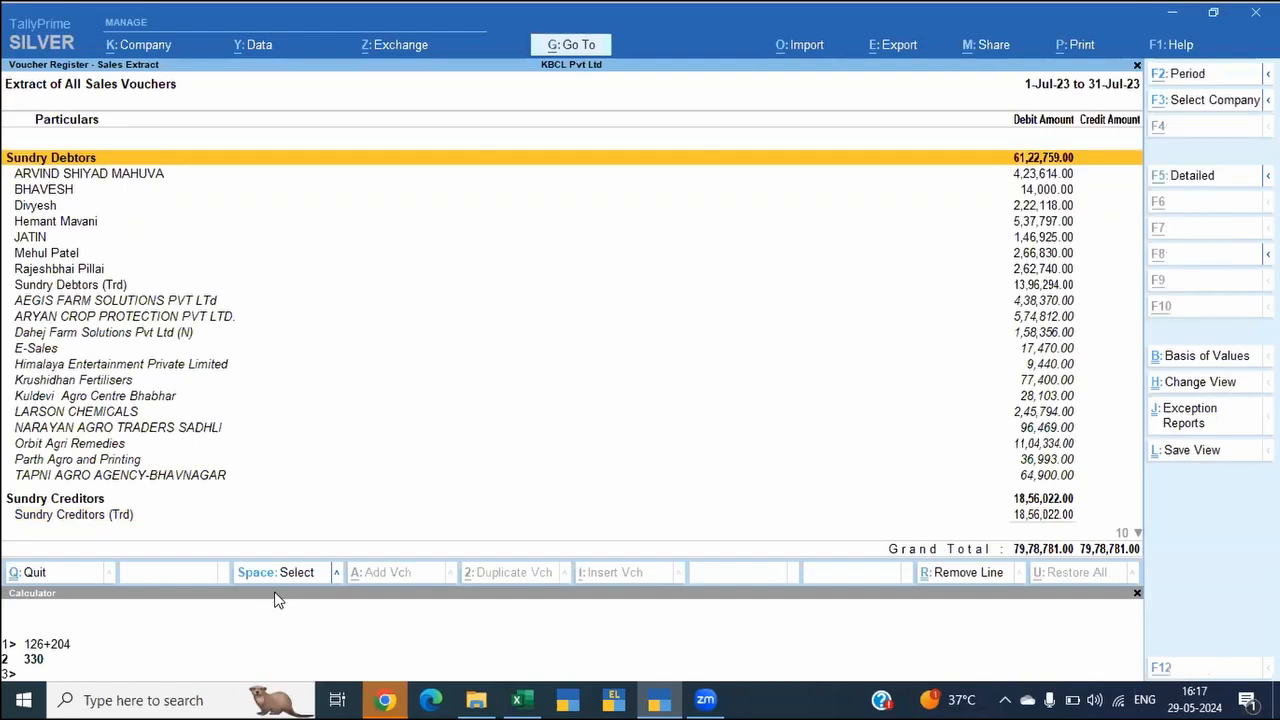
key("alt+Tab")
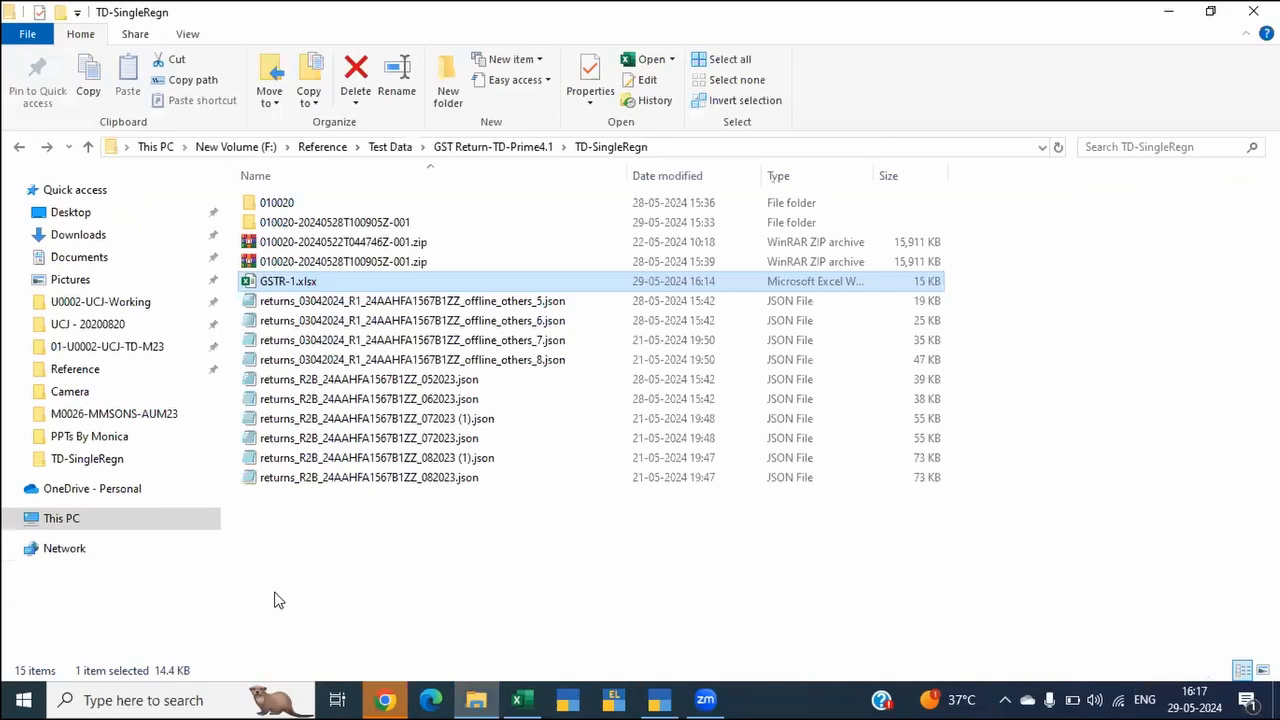
key("alt+Tab")
key("Left")
key("Left")
key("Left")
key("Left")
key("ctrl+Down")
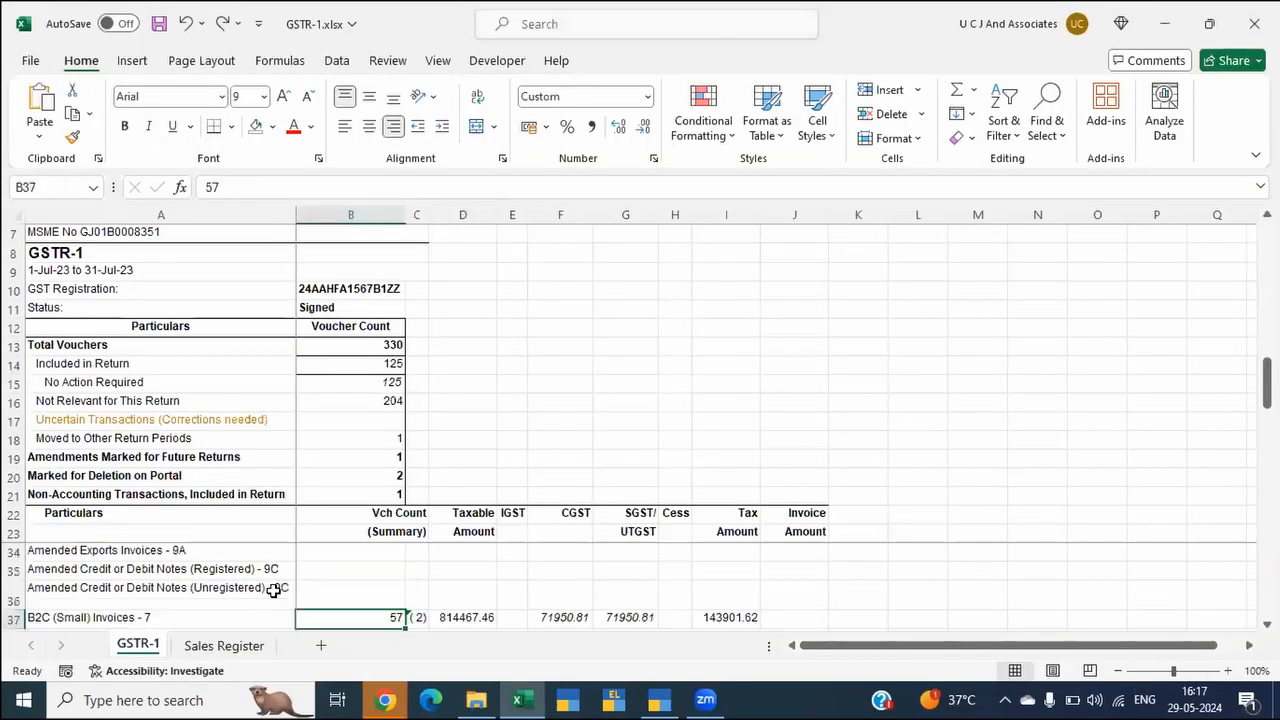
key("Down")
key("Down")
key("Down")
key("Down")
key("Down")
key("Down")
key("Down")
key("Down")
key("Down")
key("Down")
key("Down")
key("Down")
key("Down")
key("Right")
key("Right")
key("Right")
key("Left")
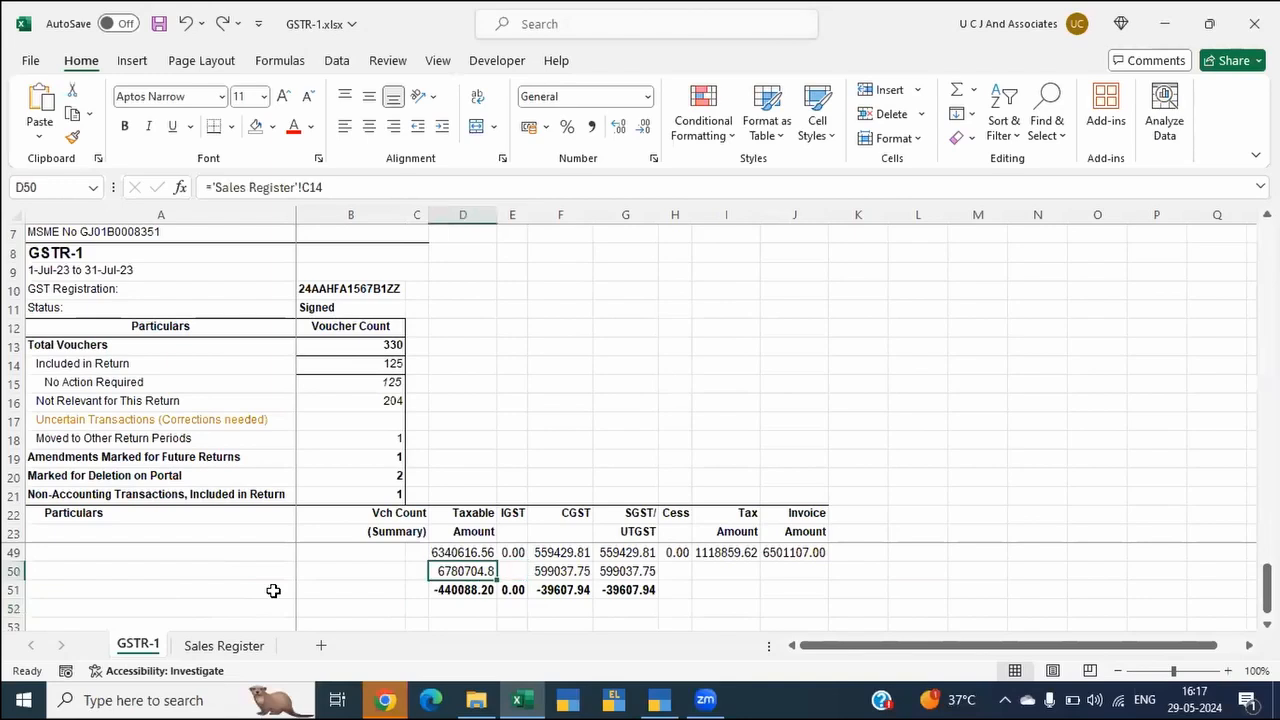
Step: Trace D50 to its source cell on the Sales Register sheet, and check the difference in D51 and the GSTR-1 amount in D49
key("ctrl+bracketleft")
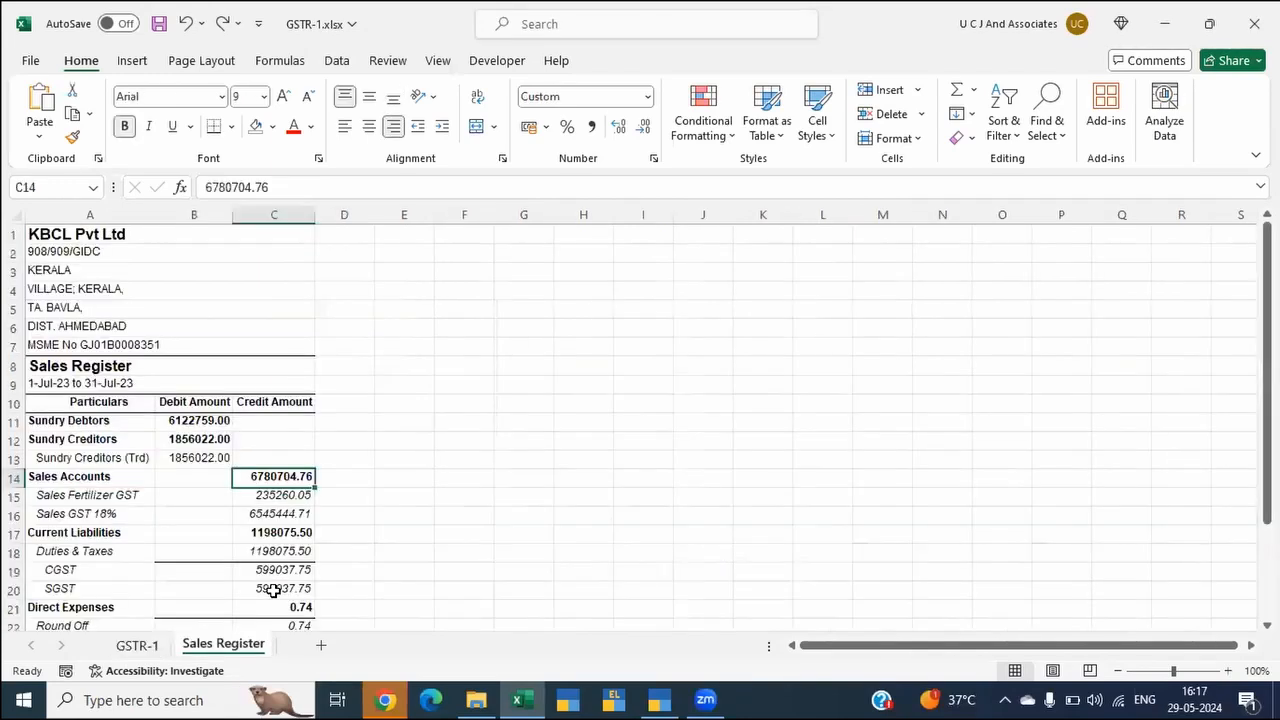
key("F5")
key("Return")
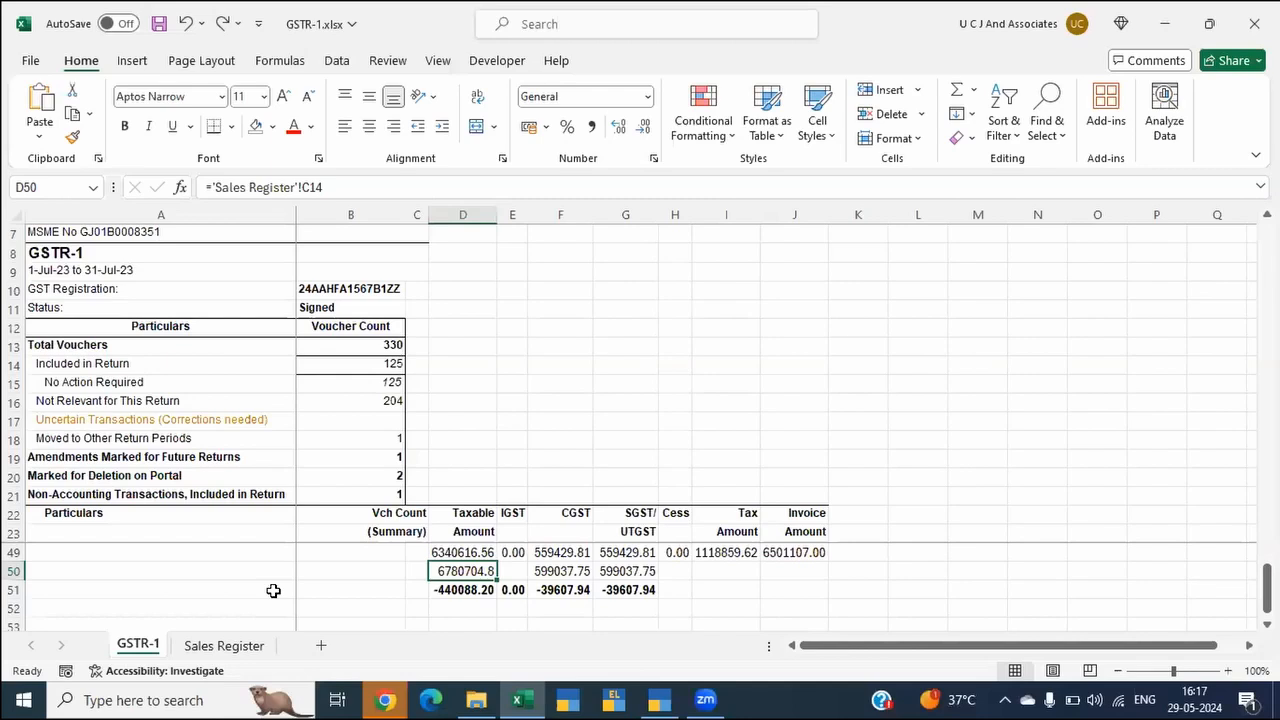
scroll(273, 591, "up", 1)
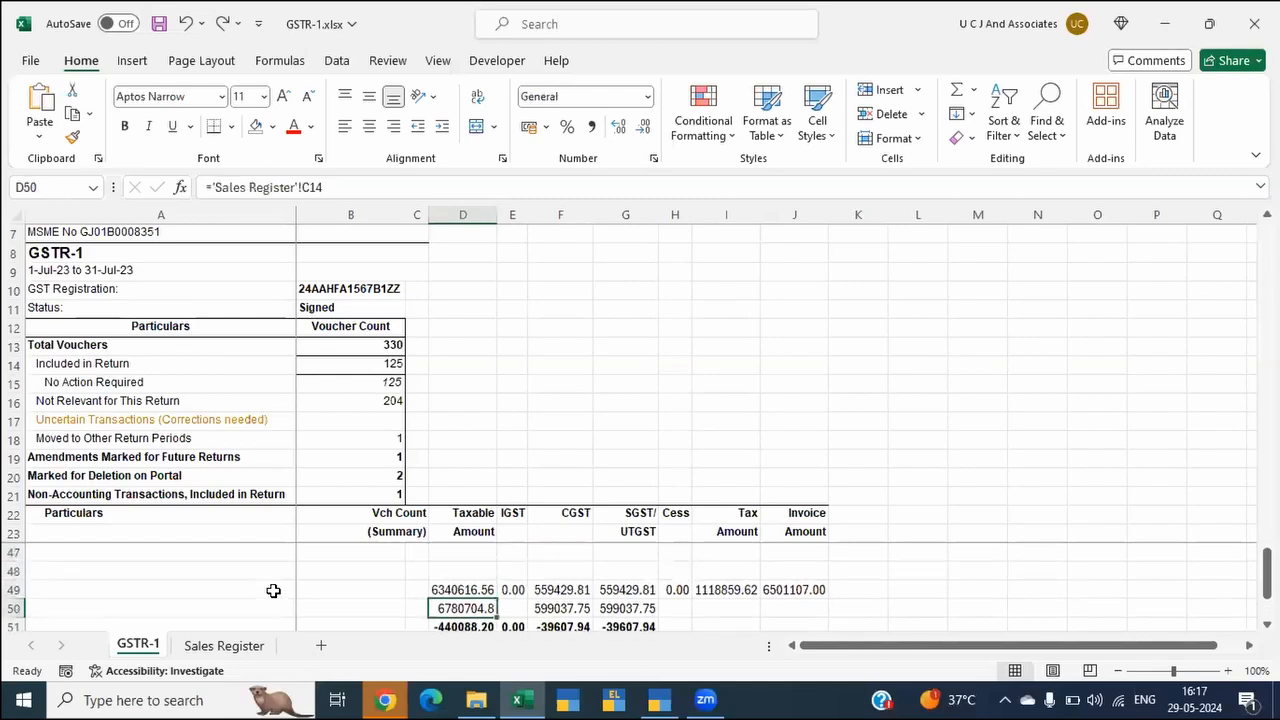
key("Down")
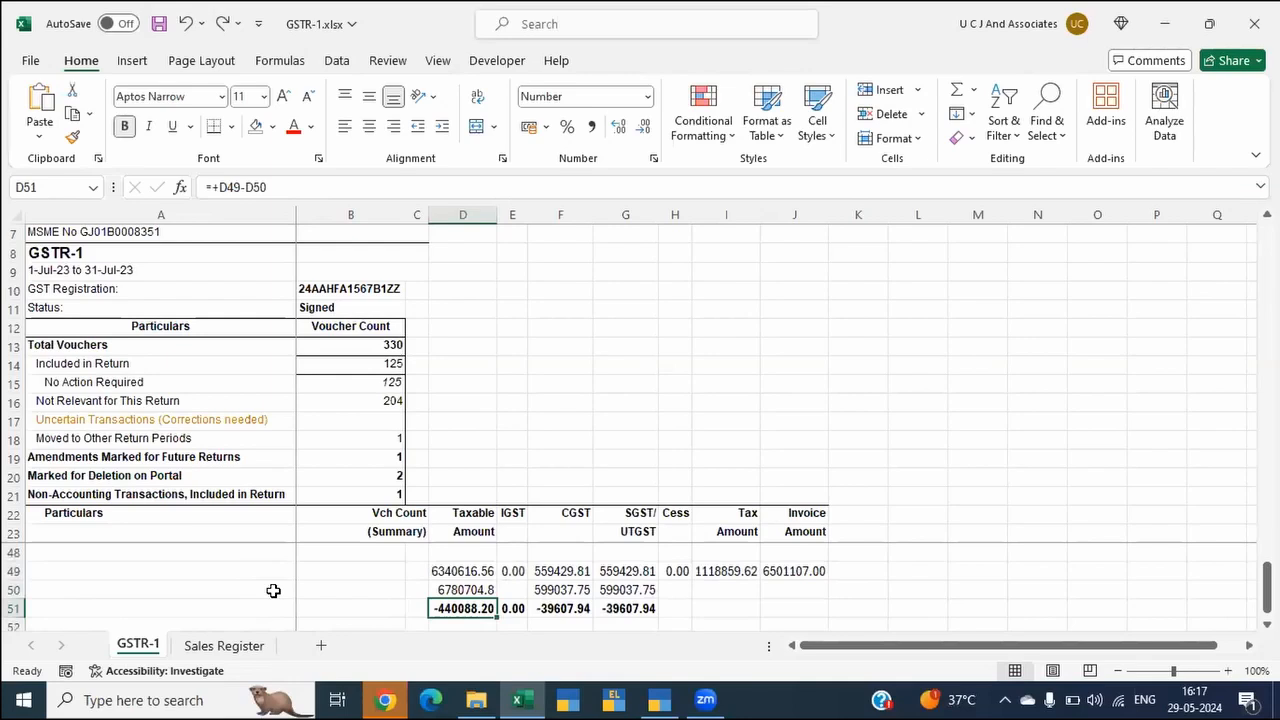
key("Up")
key("Up")
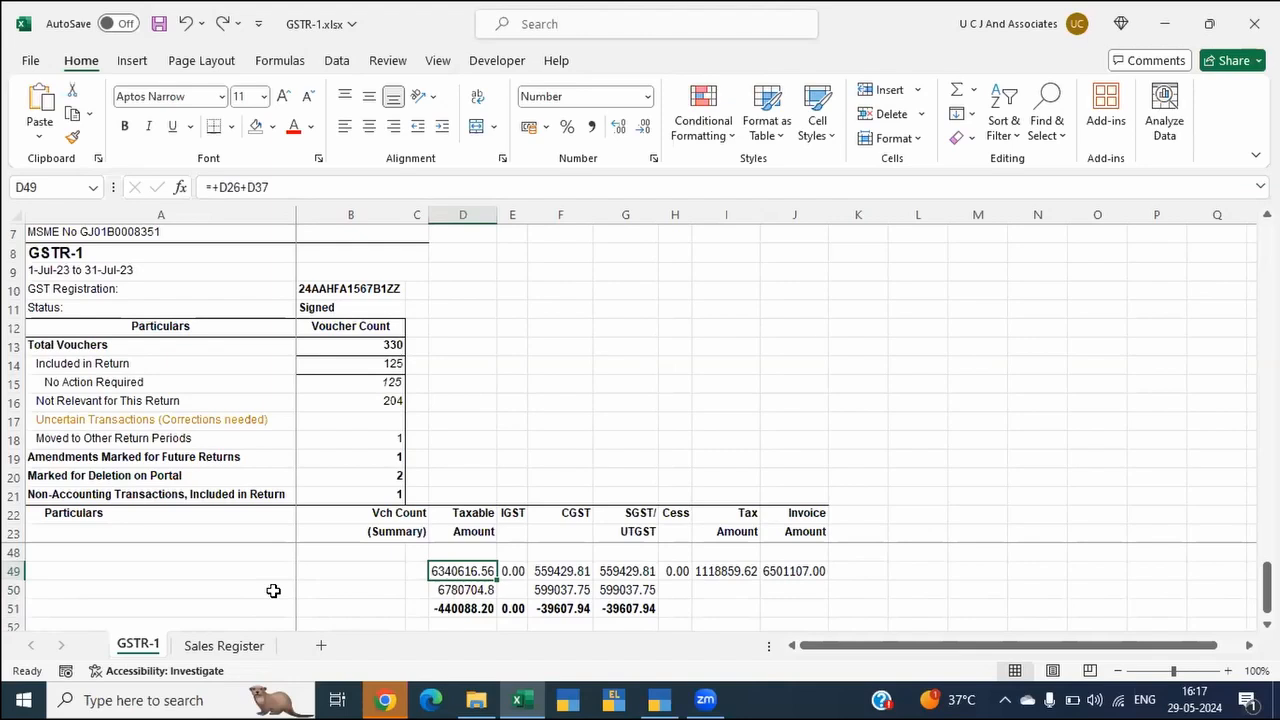
Step: Switch to TallyPrime and collapse the Sundry Debtors group of the sales extract
key("alt+Tab")
key("alt+Tab")
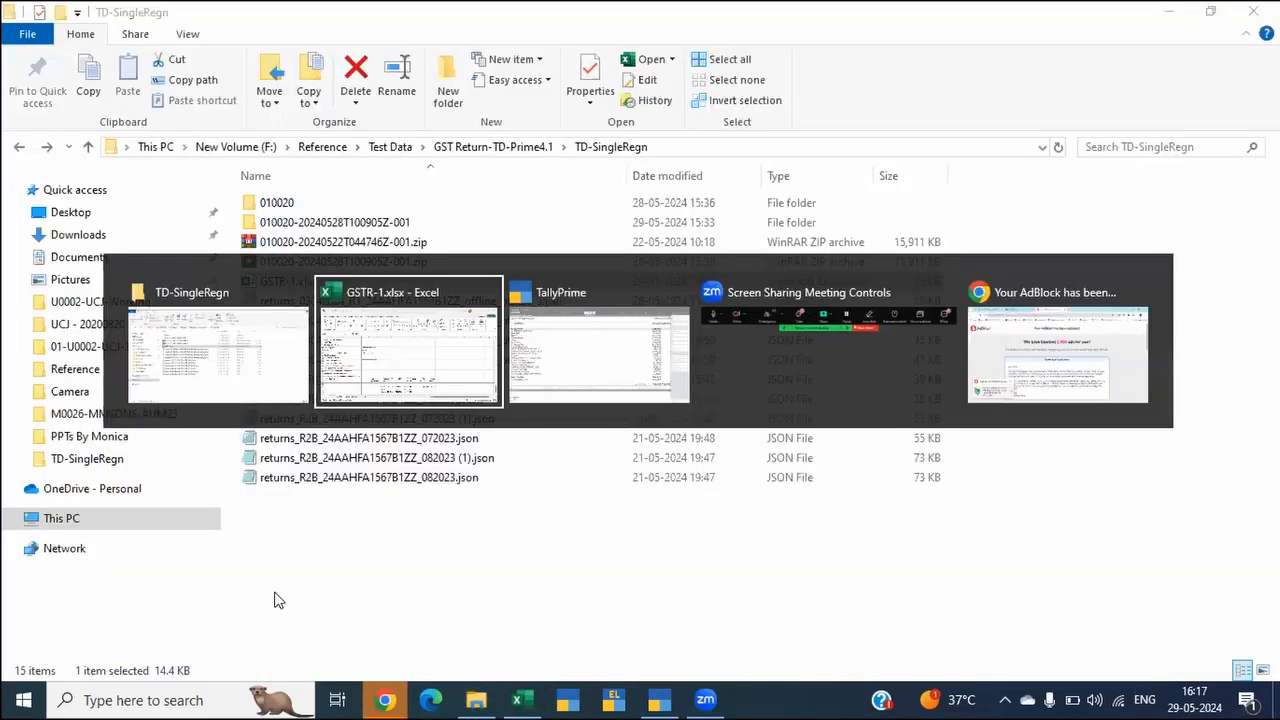
key("alt+Tab")
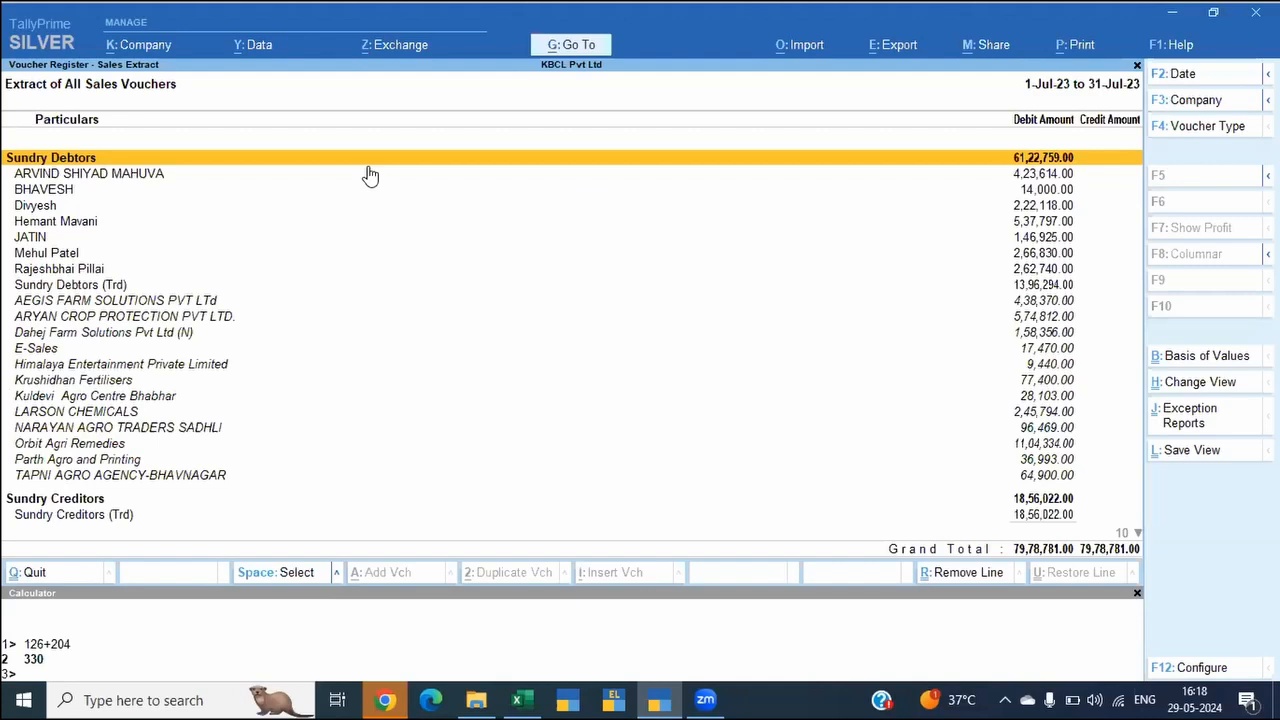
key("ctrl+h")
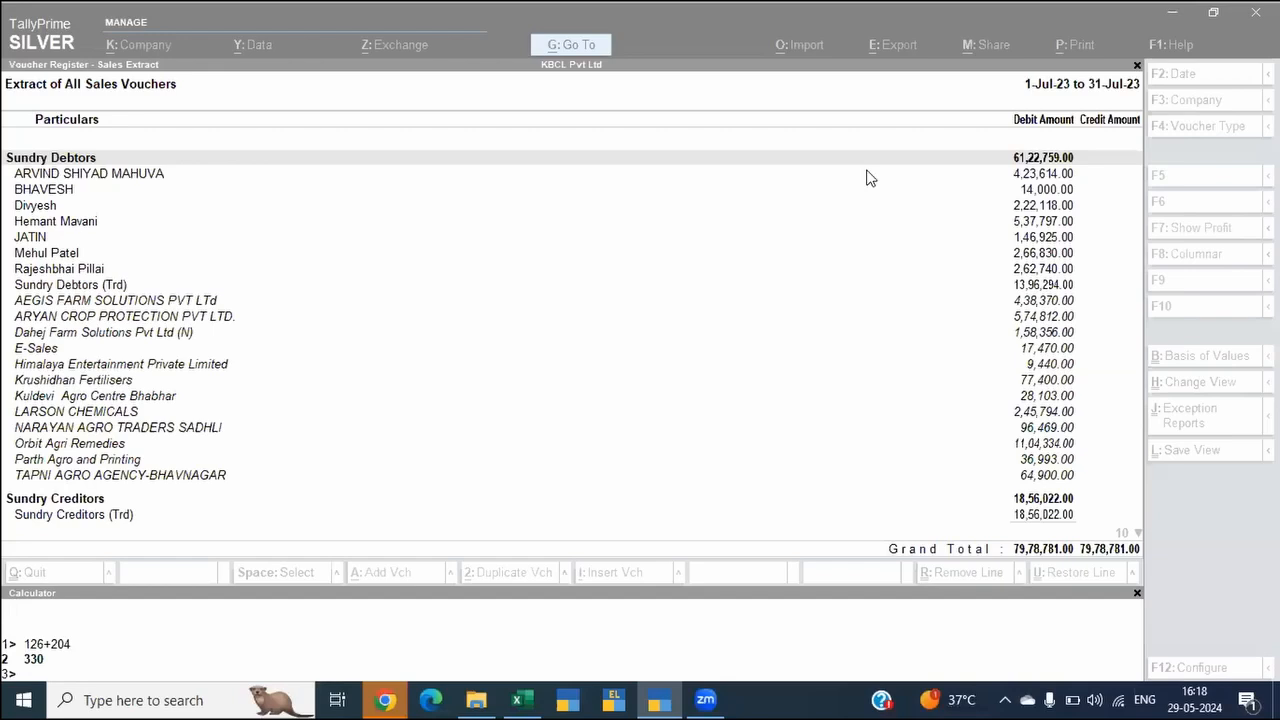
left_click(548, 304)
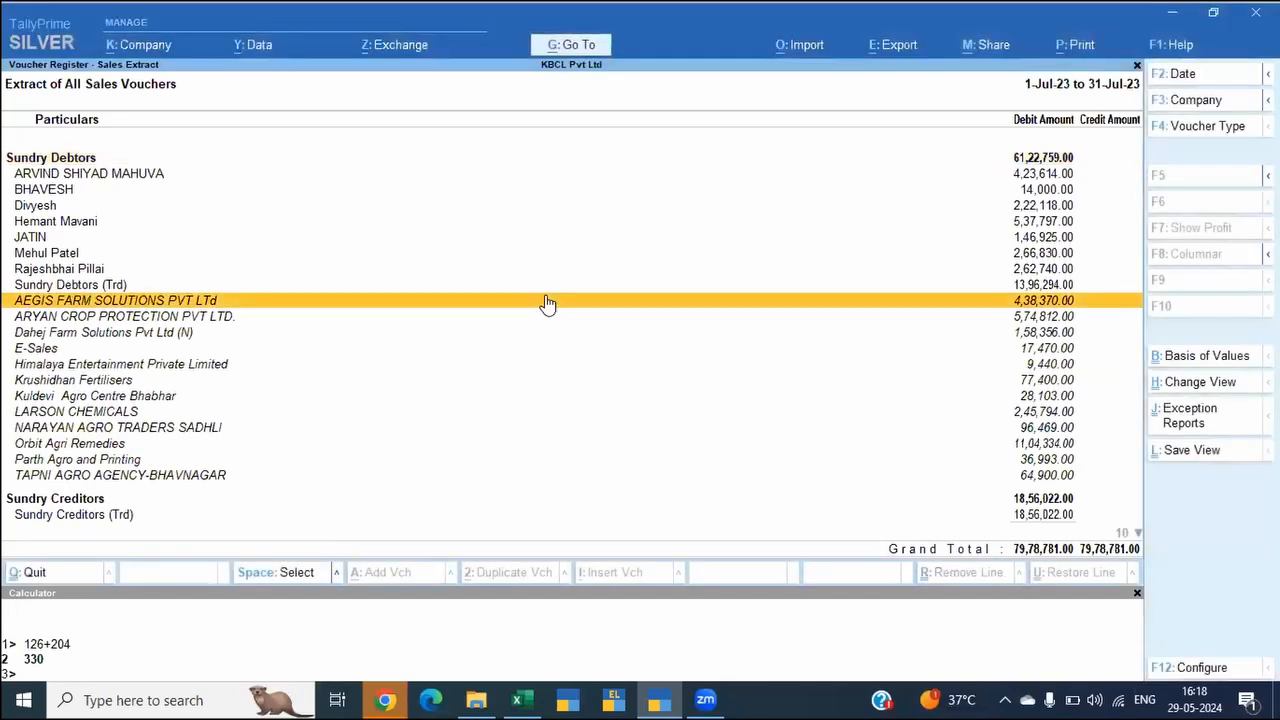
key("Up")
key("Up")
key("Up")
key("Up")
key("Up")
key("Up")
key("Up")
key("Up")
key("Up")
key("shift+Return")
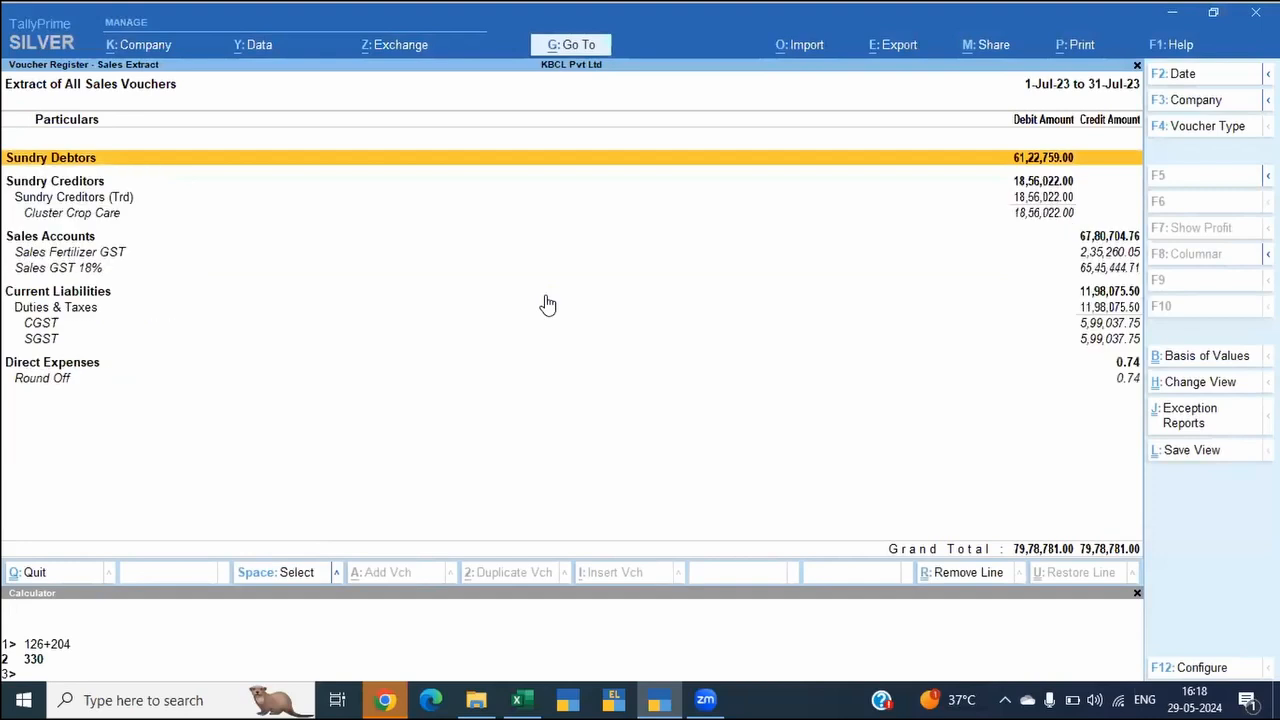
Step: Collapse the Sundry Creditors, Sales Accounts, Current Liabilities and Direct Expenses groups of the sales extract
key("Down")
key("shift+Return")
key("Down")
key("shift+Return")
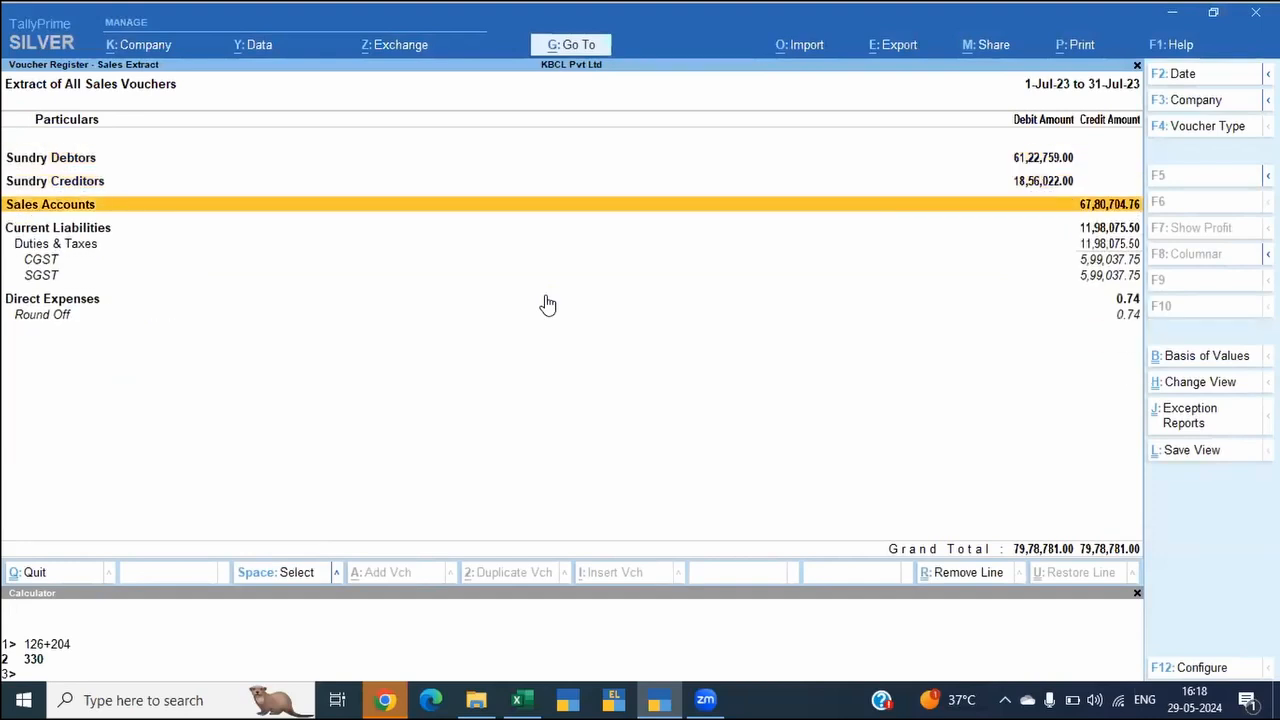
key("Down")
key("shift+Return")
key("Down")
key("shift+Return")
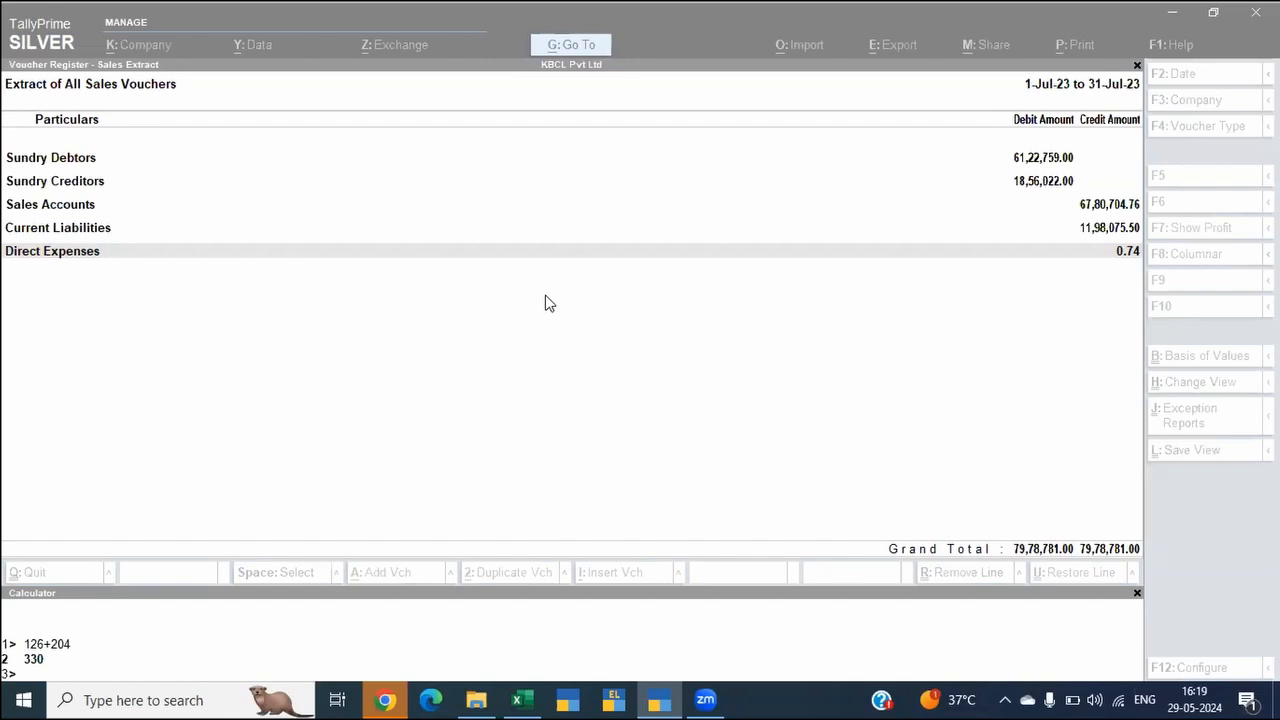
Step: Open the GSTR-2B Reconciliation report
left_click(433, 406)
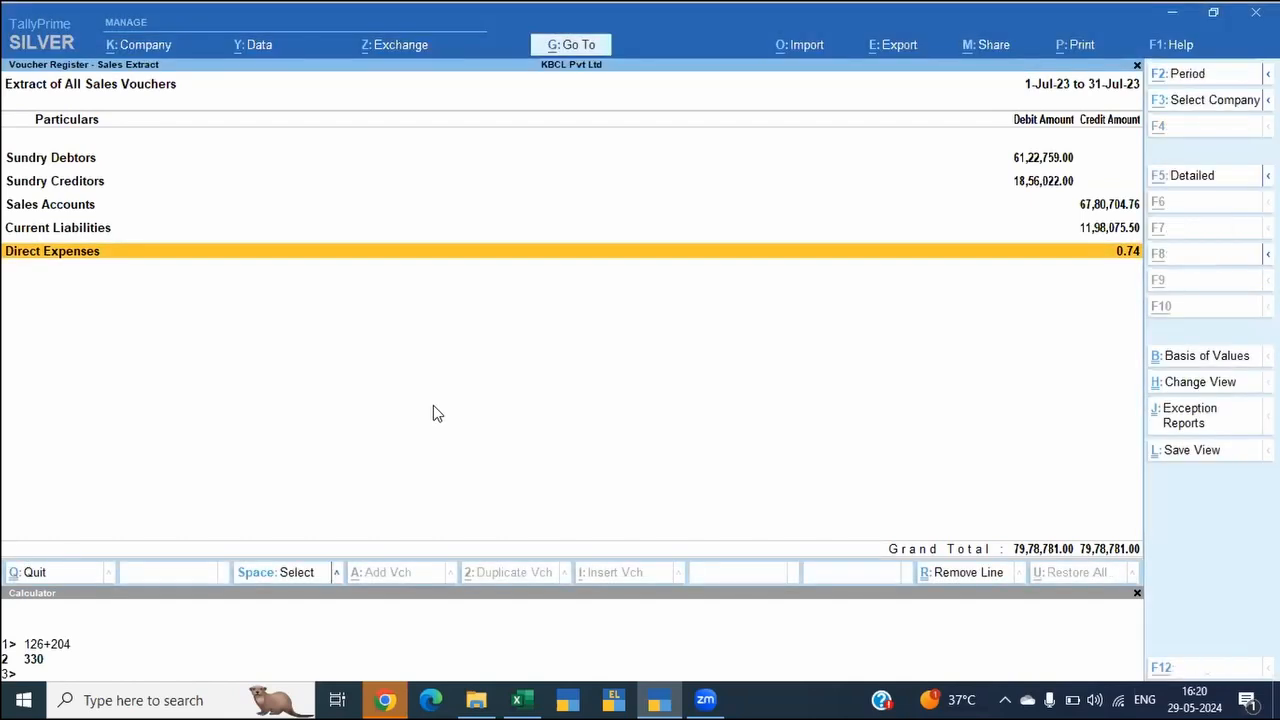
key("alt+g")
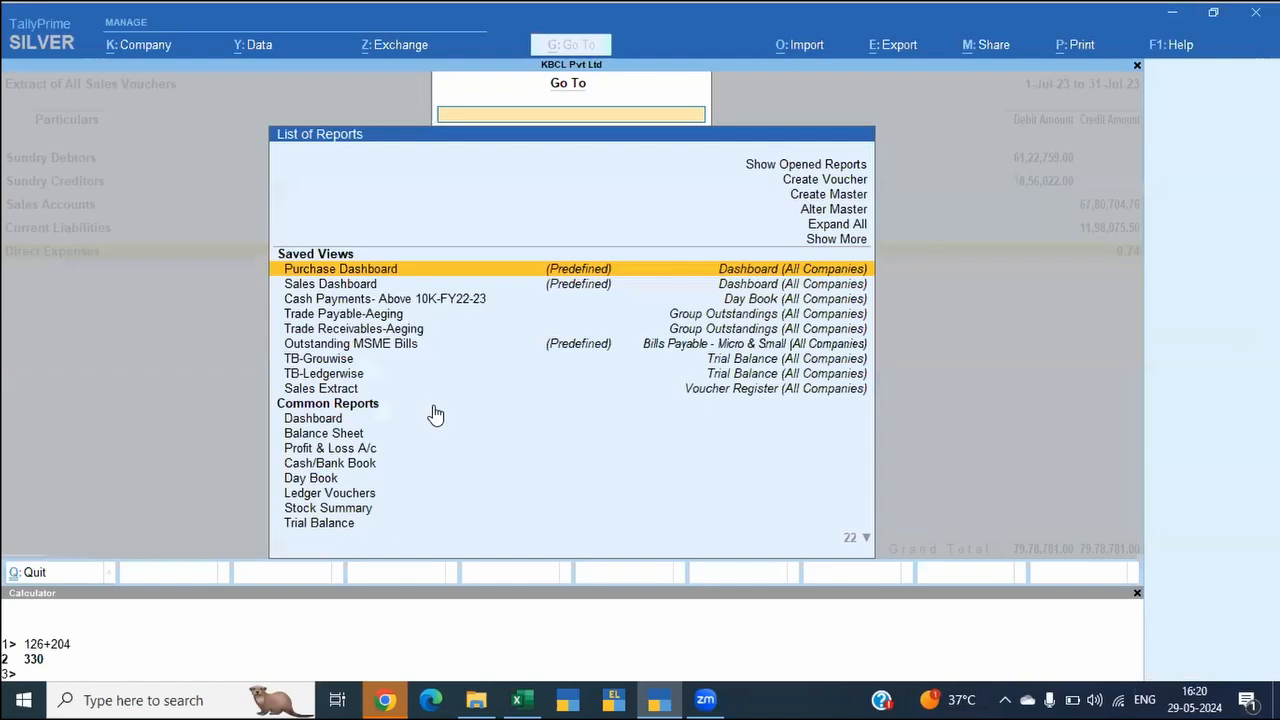
type("Gstr2b")
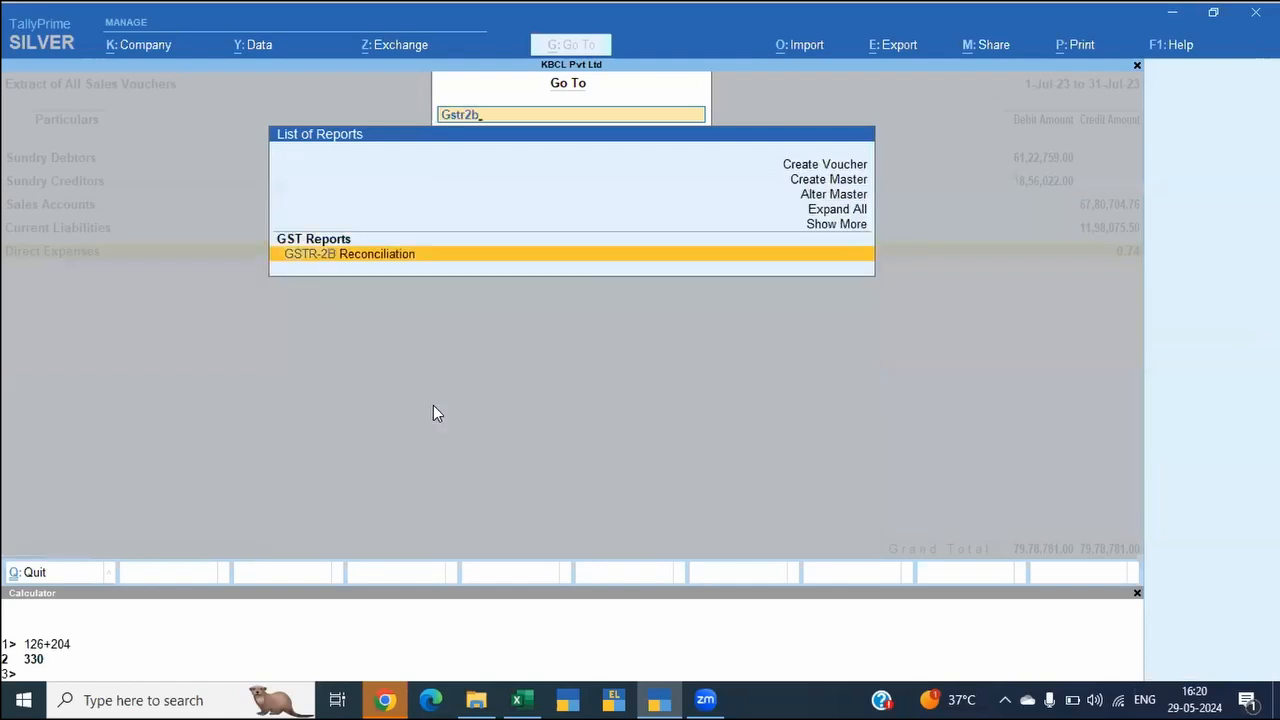
key("Return")
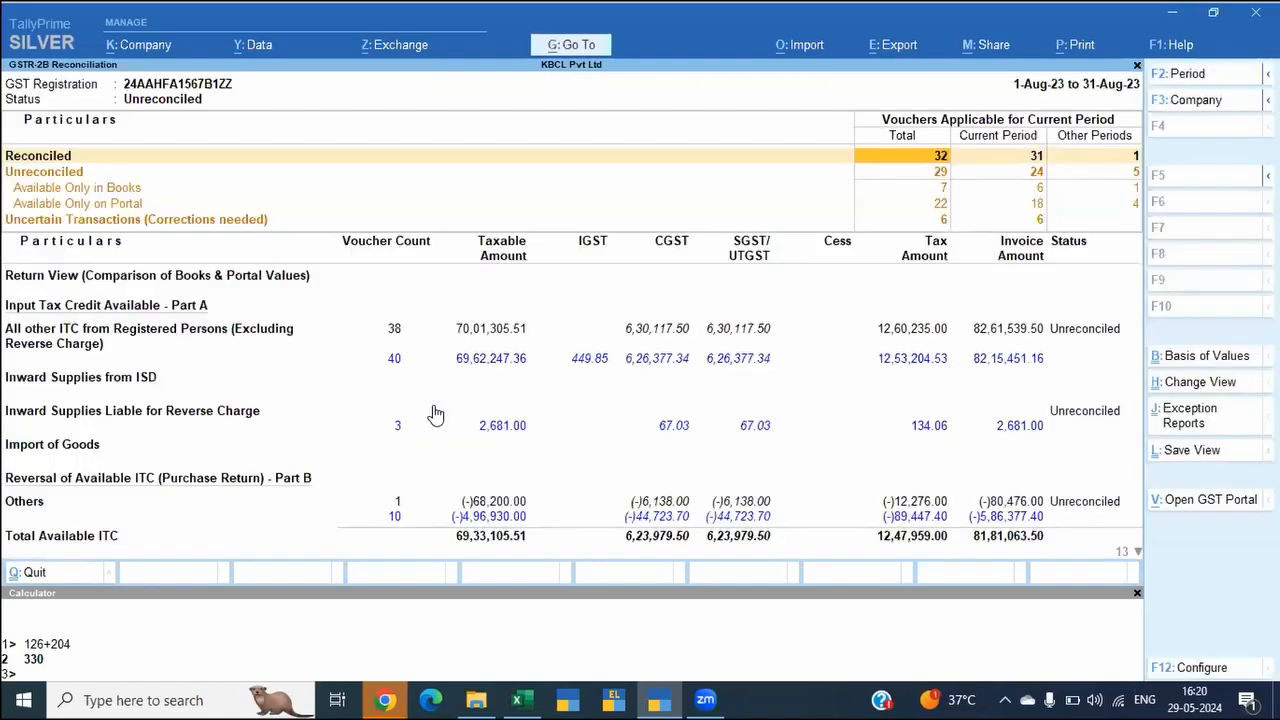
key("alt+e")
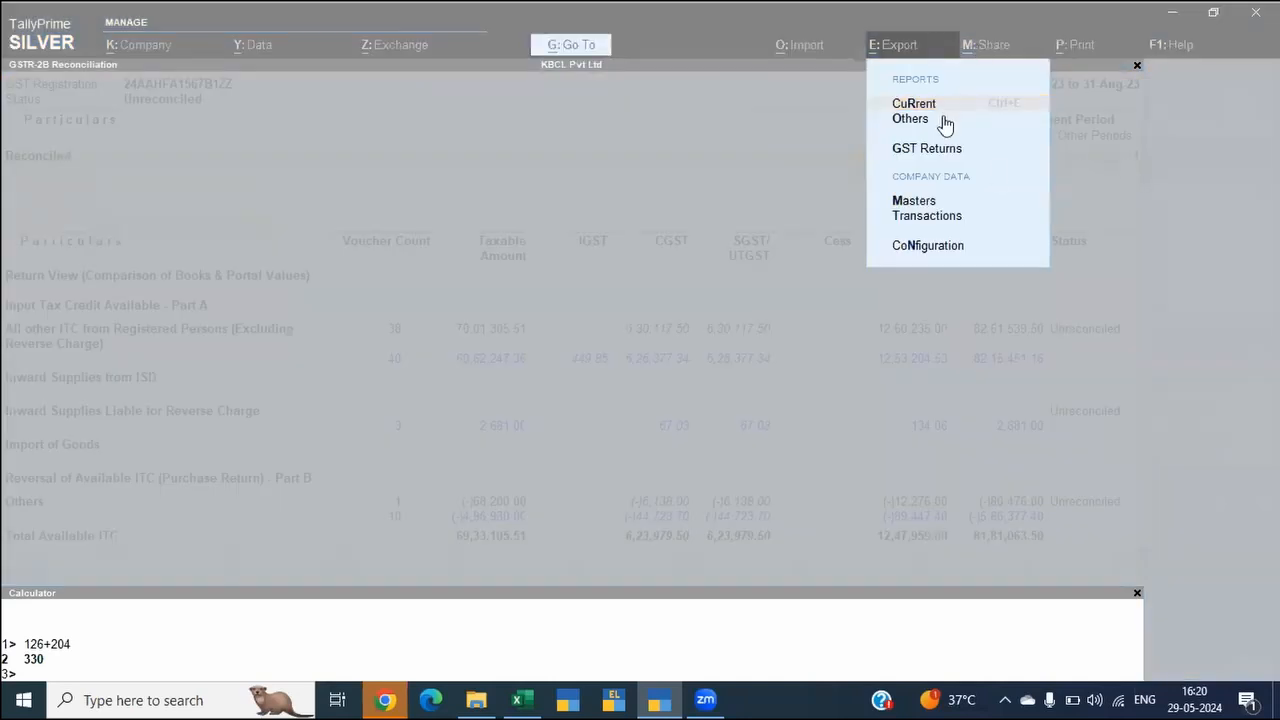
left_click(956, 148)
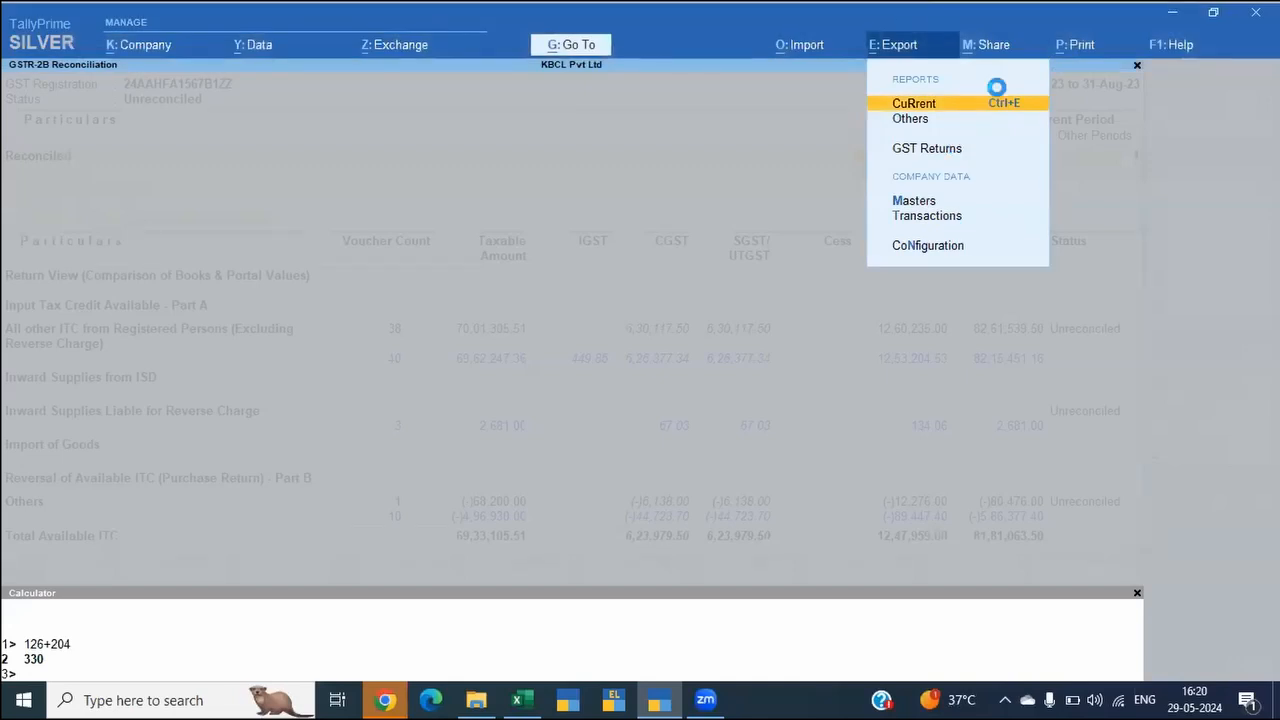
key("Escape")
key("alt+e")
key("Down")
key("Down")
key("Down")
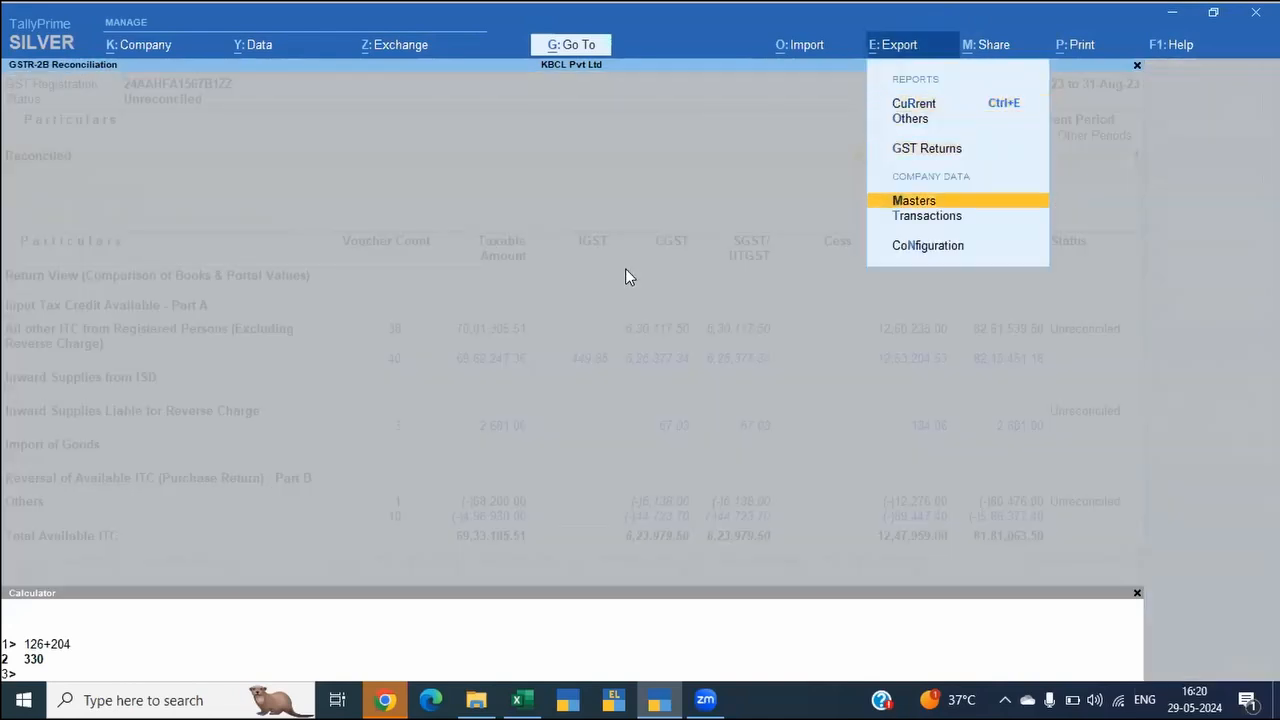
key("Up")
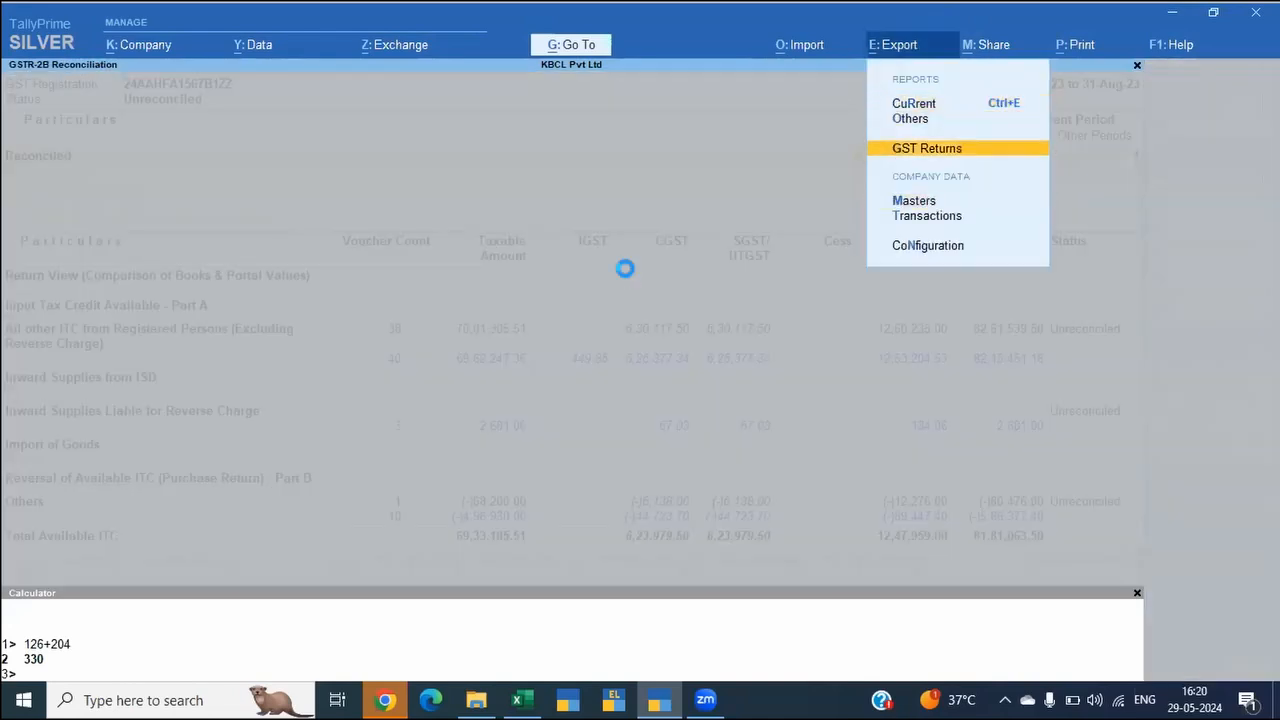
key("Return")
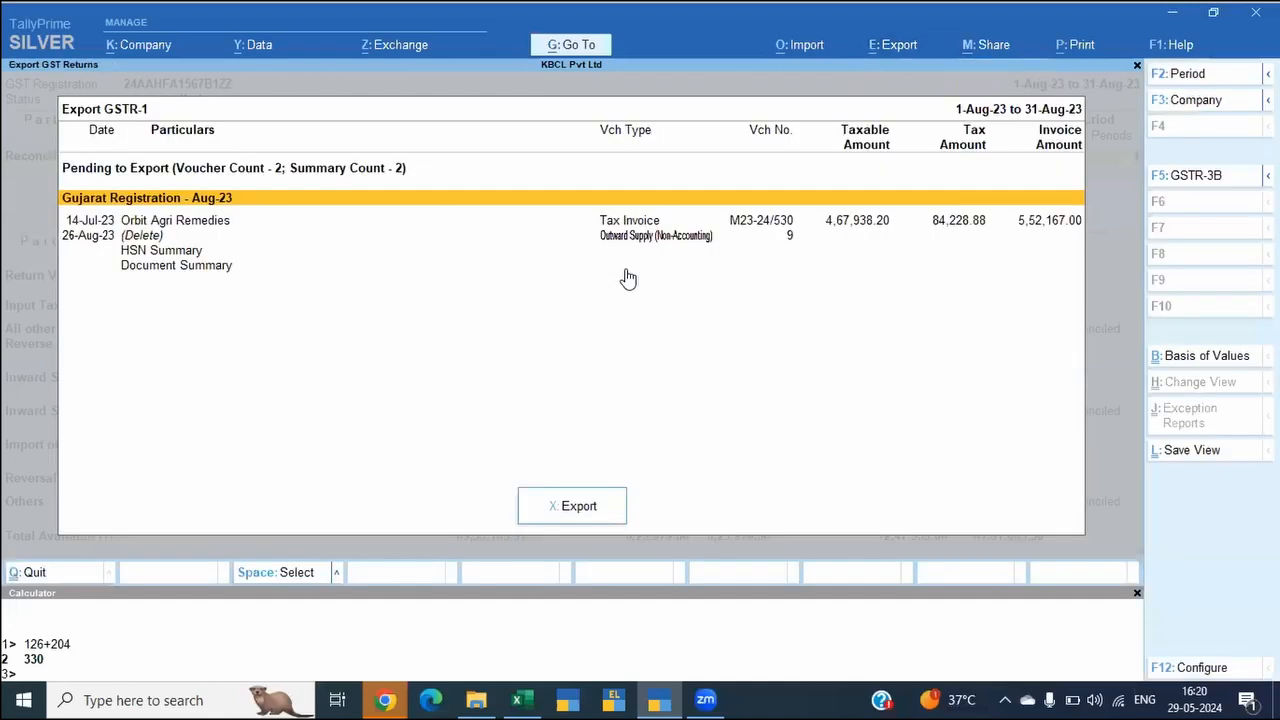
key("Escape")
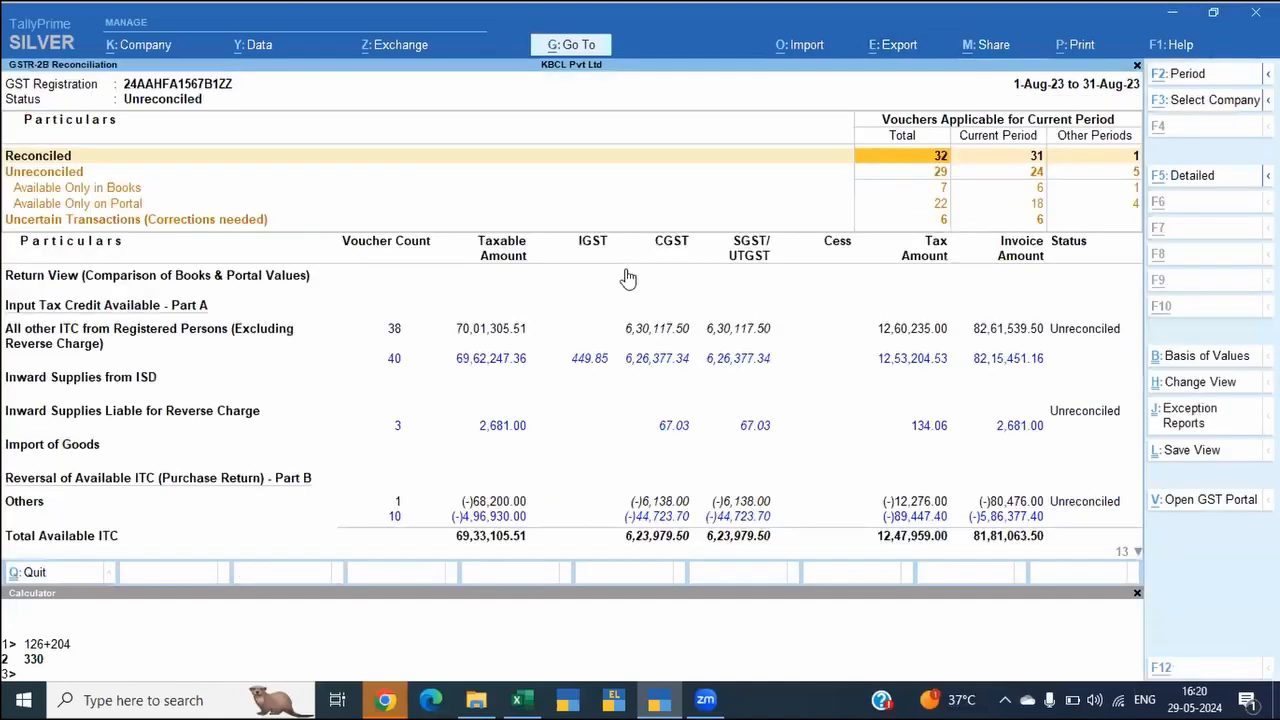
Step: Reopen the GSTR-2B Reconciliation report
key("alt+g")
type("Gstr2")
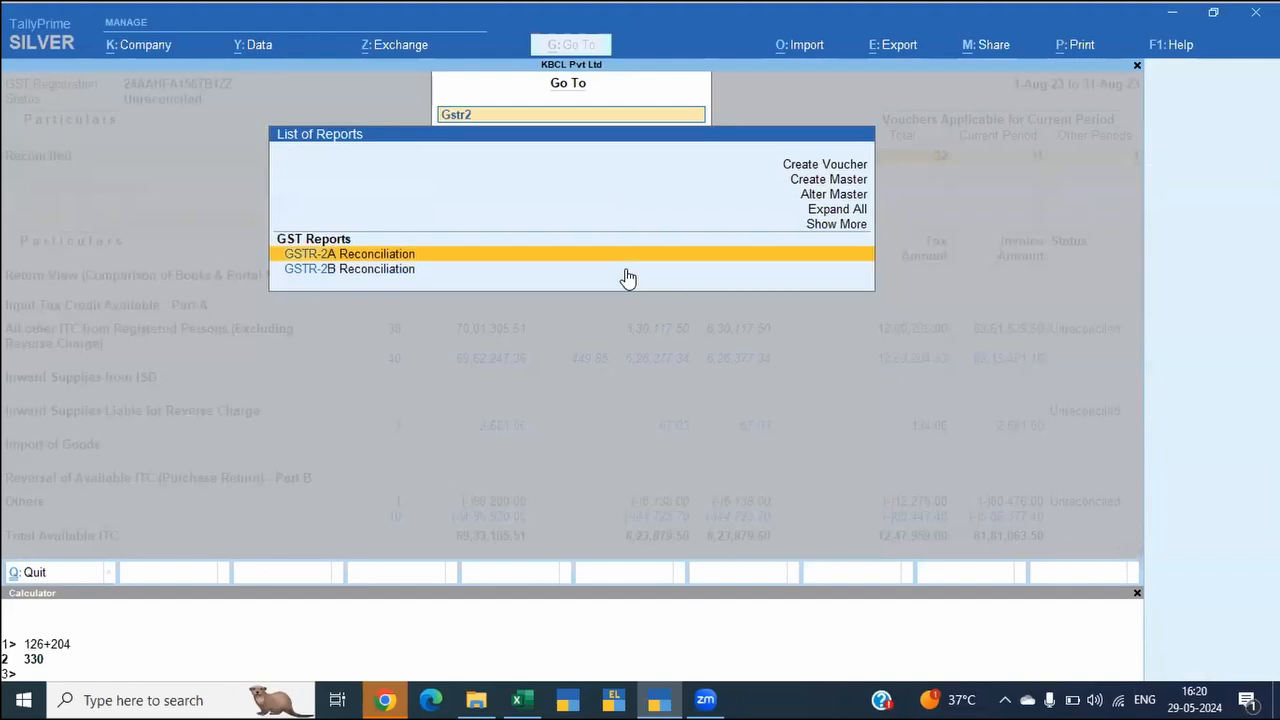
key("Down")
key("Return")
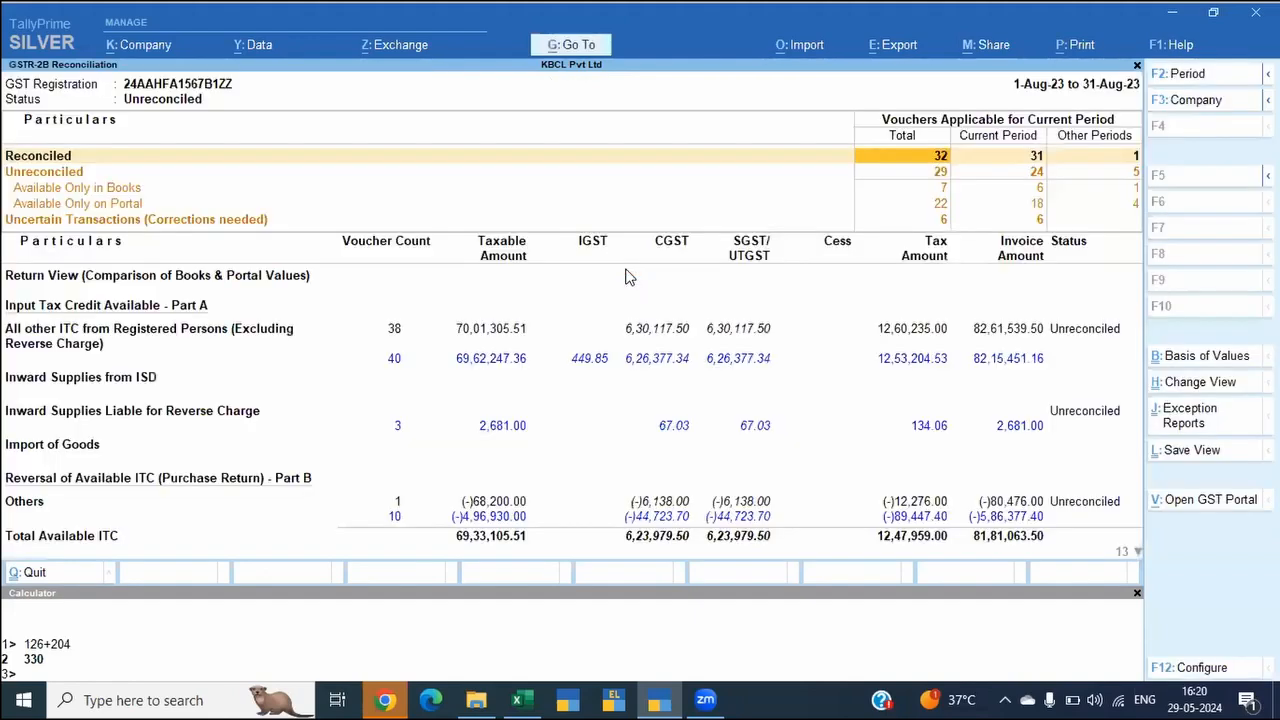
Step: Start a GST returns export of GSTR-1 for August 2023 and set its file format to Excel (Spreadsheet)
key("alt+e")
key("Down")
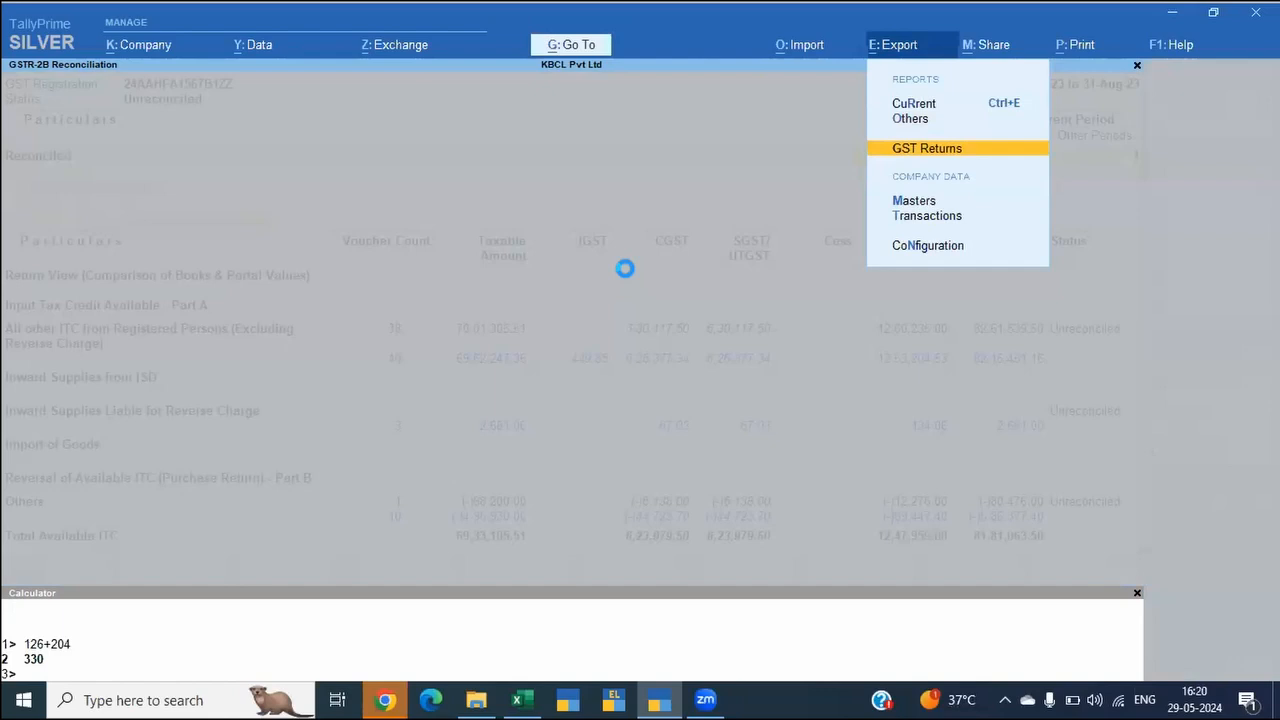
key("Return")
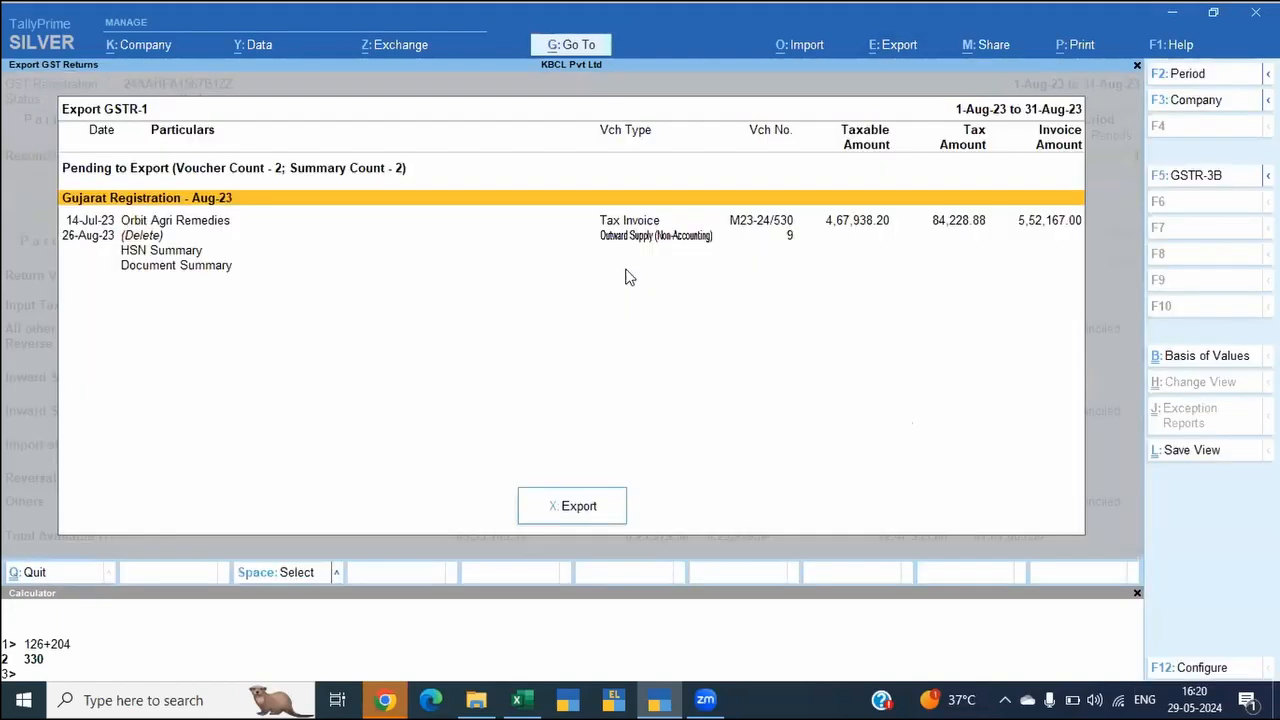
key("x")
key("Left")
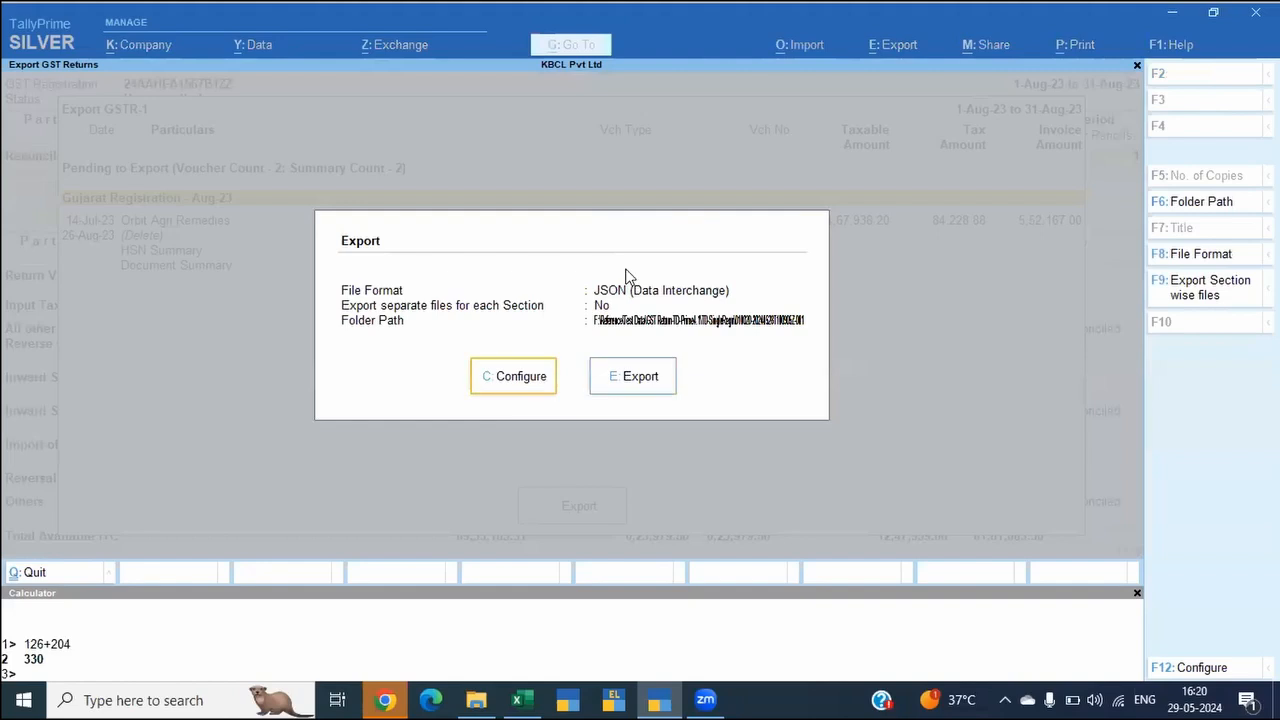
key("Return")
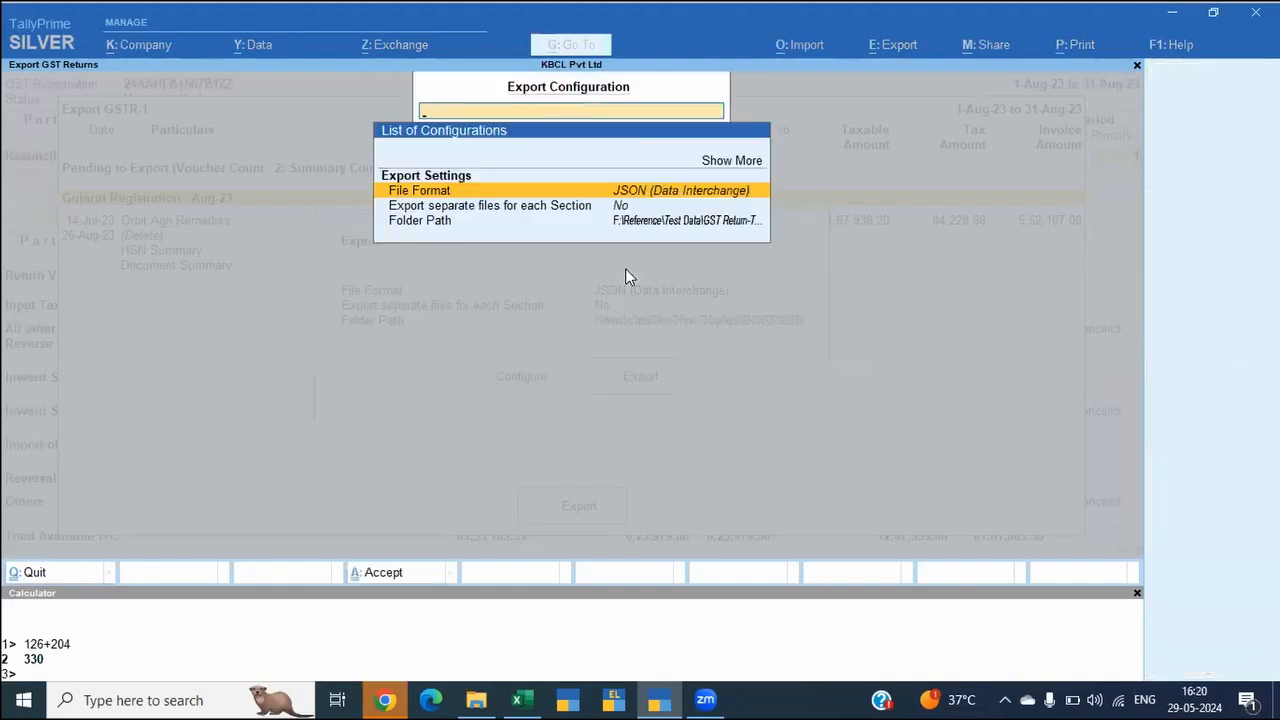
key("Return")
key("Up")
key("Return")
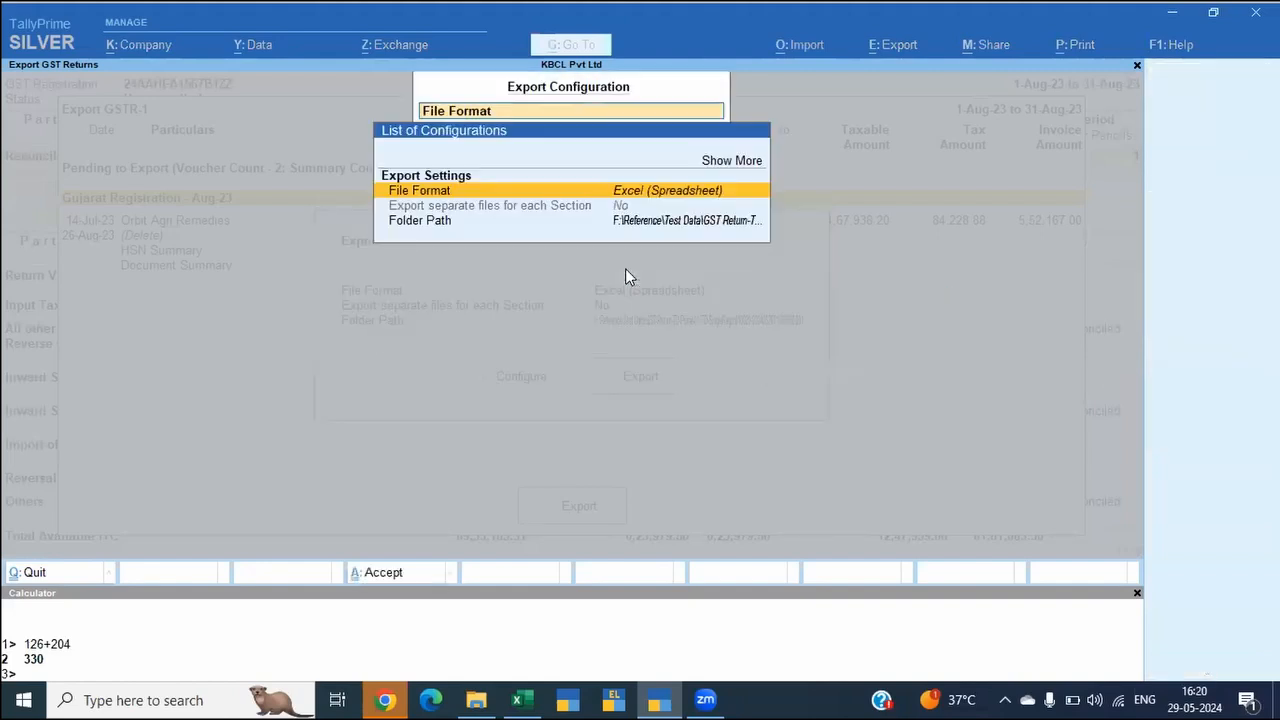
Step: Show the additional export settings and keep the current folder path for the export
key("Up")
key("Return")
key("Down")
key("Down")
key("Down")
key("Return")
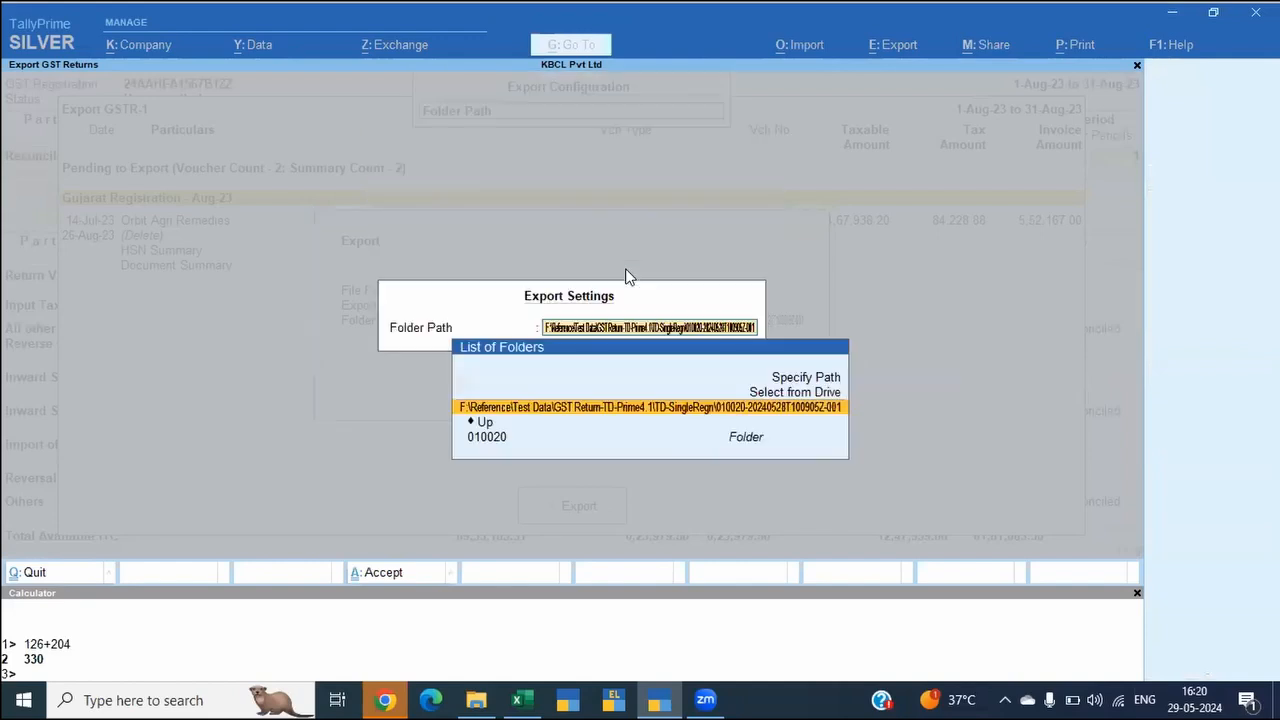
key("Return")
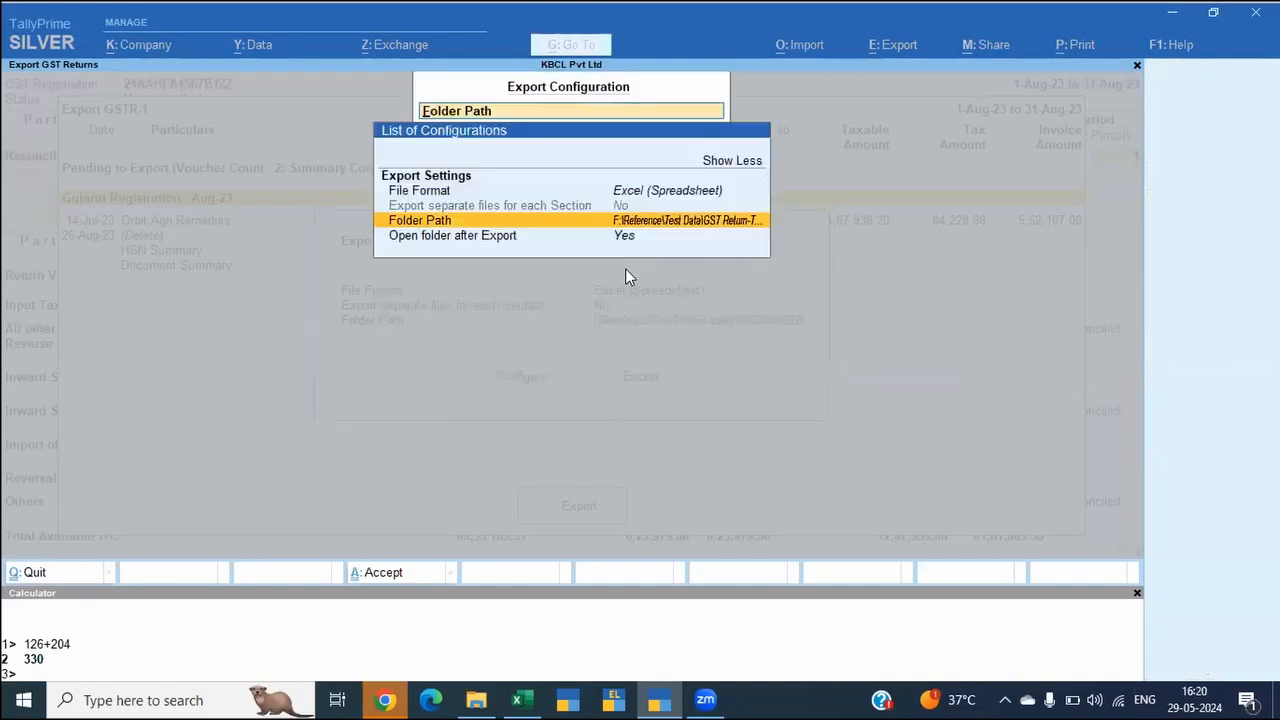
Step: Check the TD-SingleRegn folder path in File Explorer, then export the August GSTR-1 to the current folder from TallyPrime
key("alt+Tab")
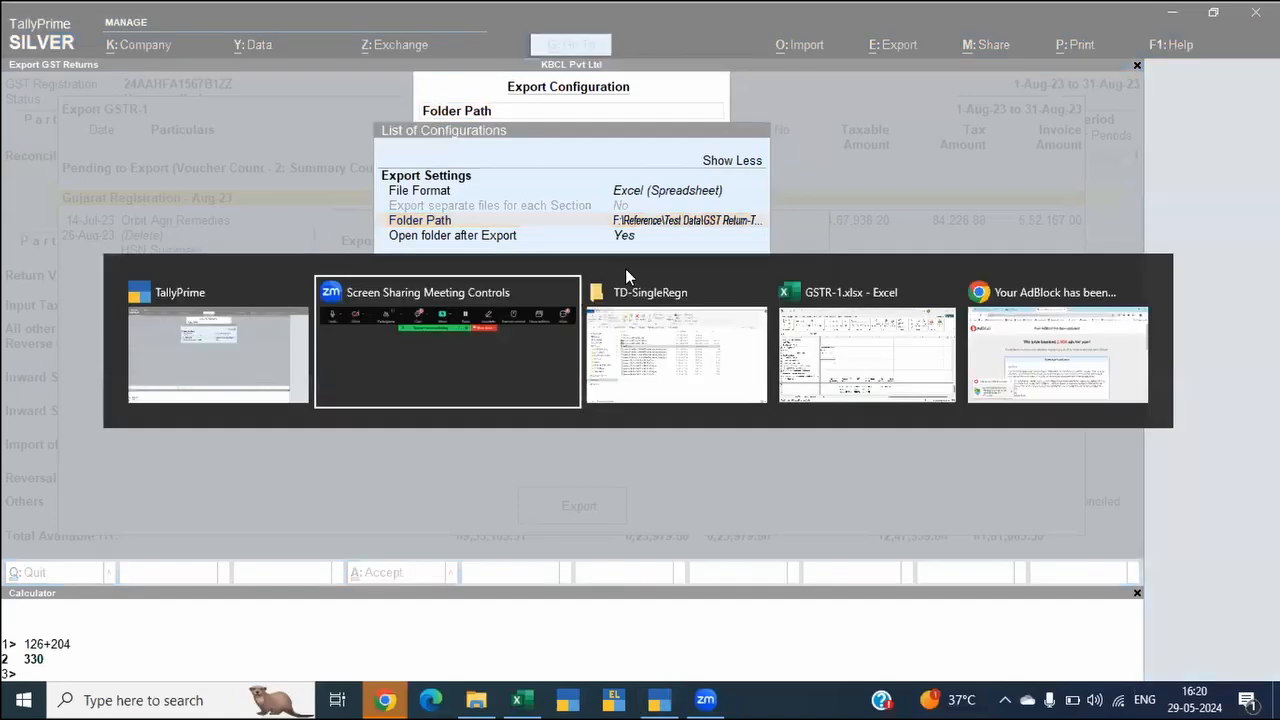
key("alt+Tab")
key("alt+d")
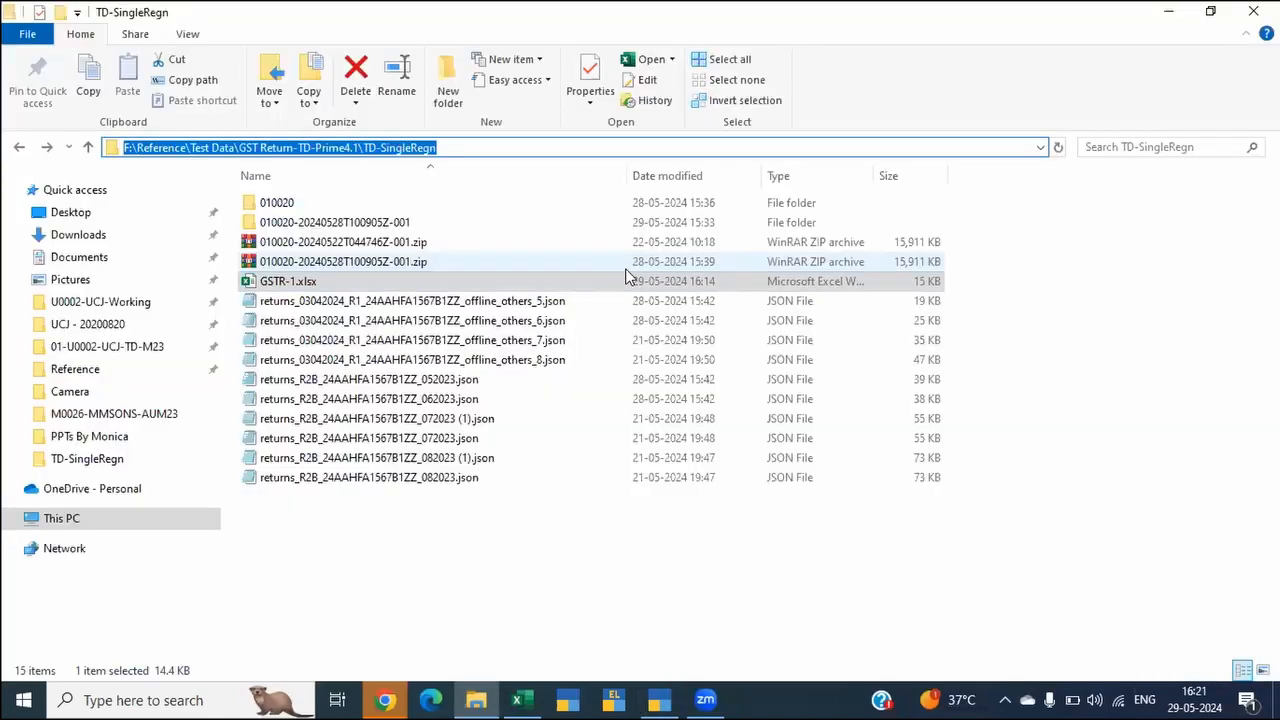
key("alt+Tab")
key("Return")
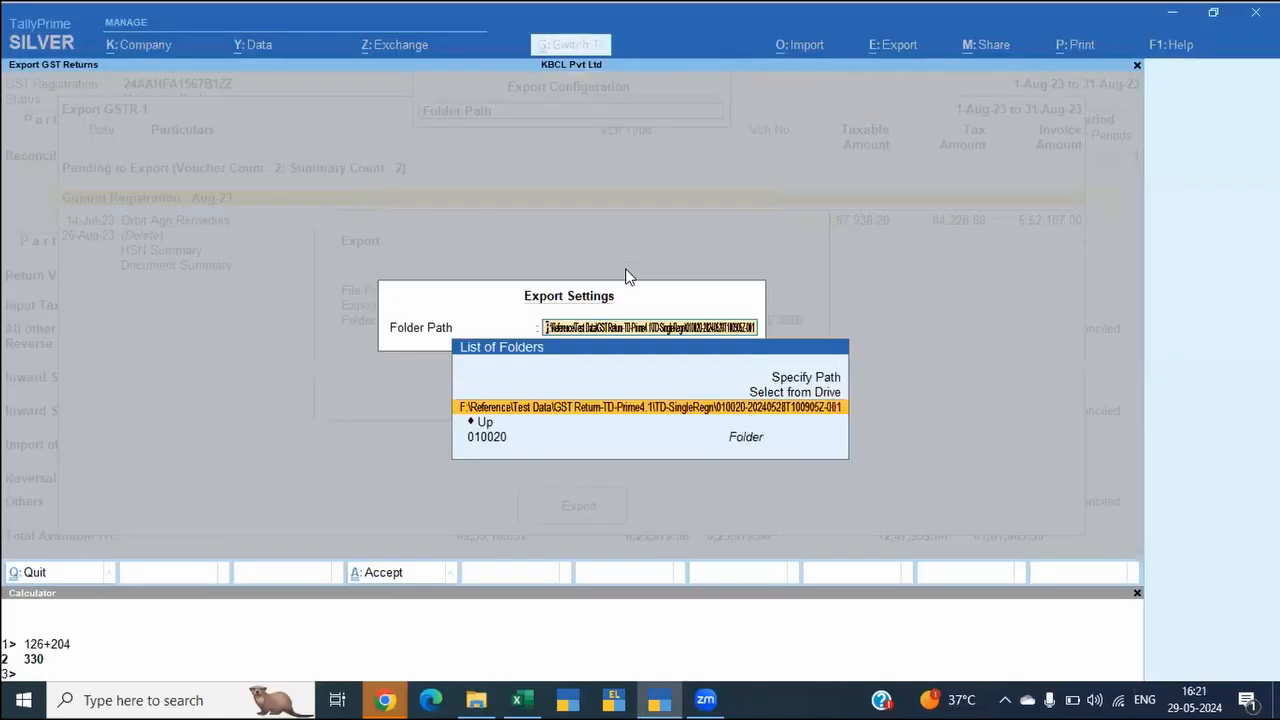
key("Return")
key("ctrl+a")
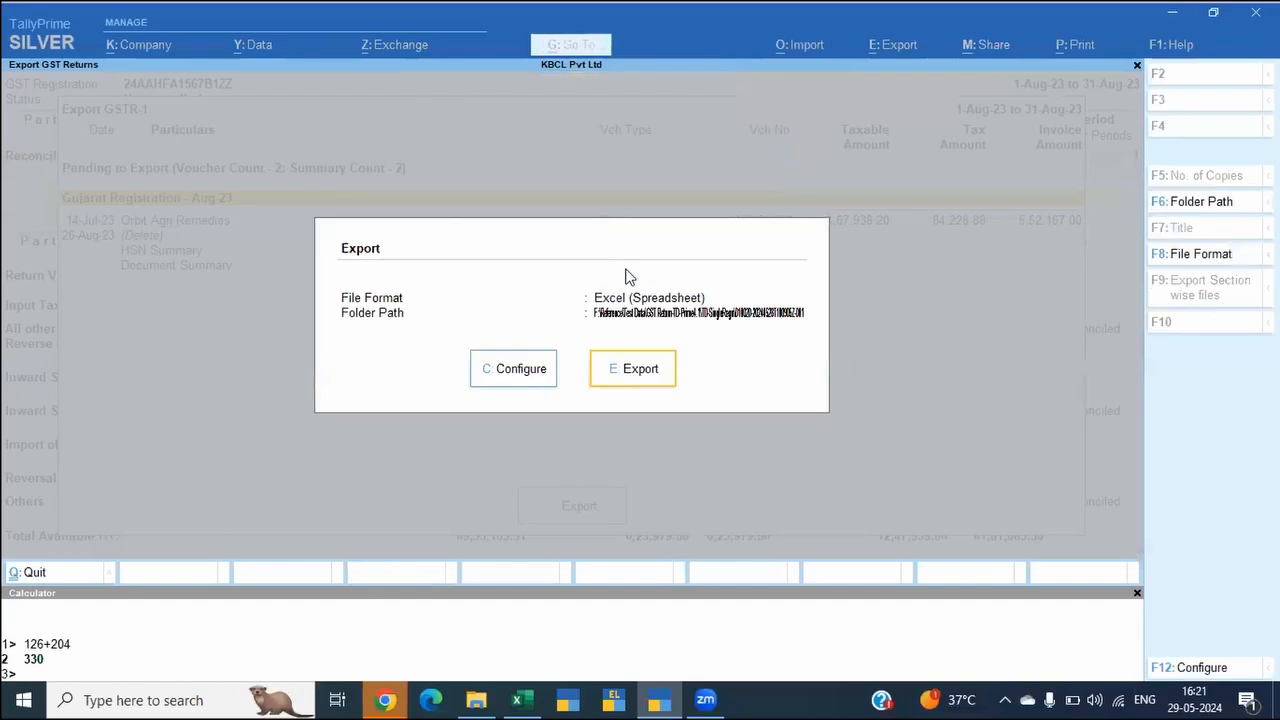
key("Return")
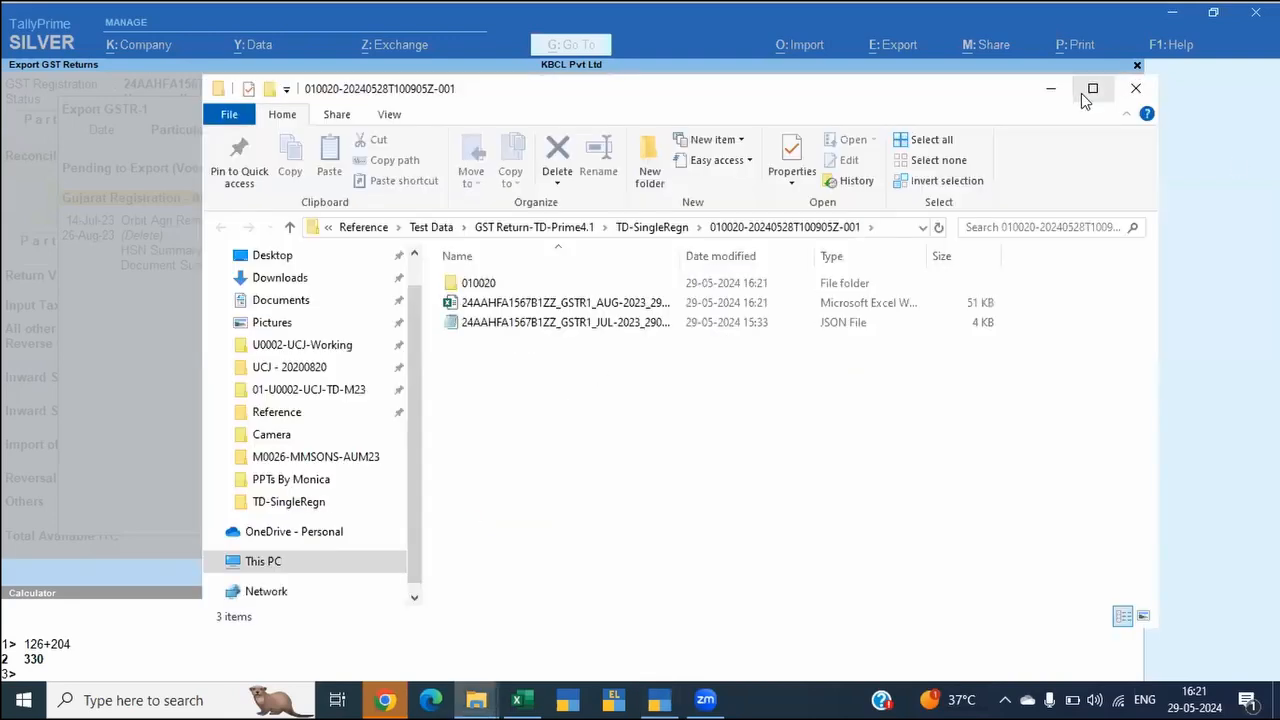
Step: Maximize the export folder window and delete the exported August 2023 GSTR-1 Excel file
left_click(1111, 88)
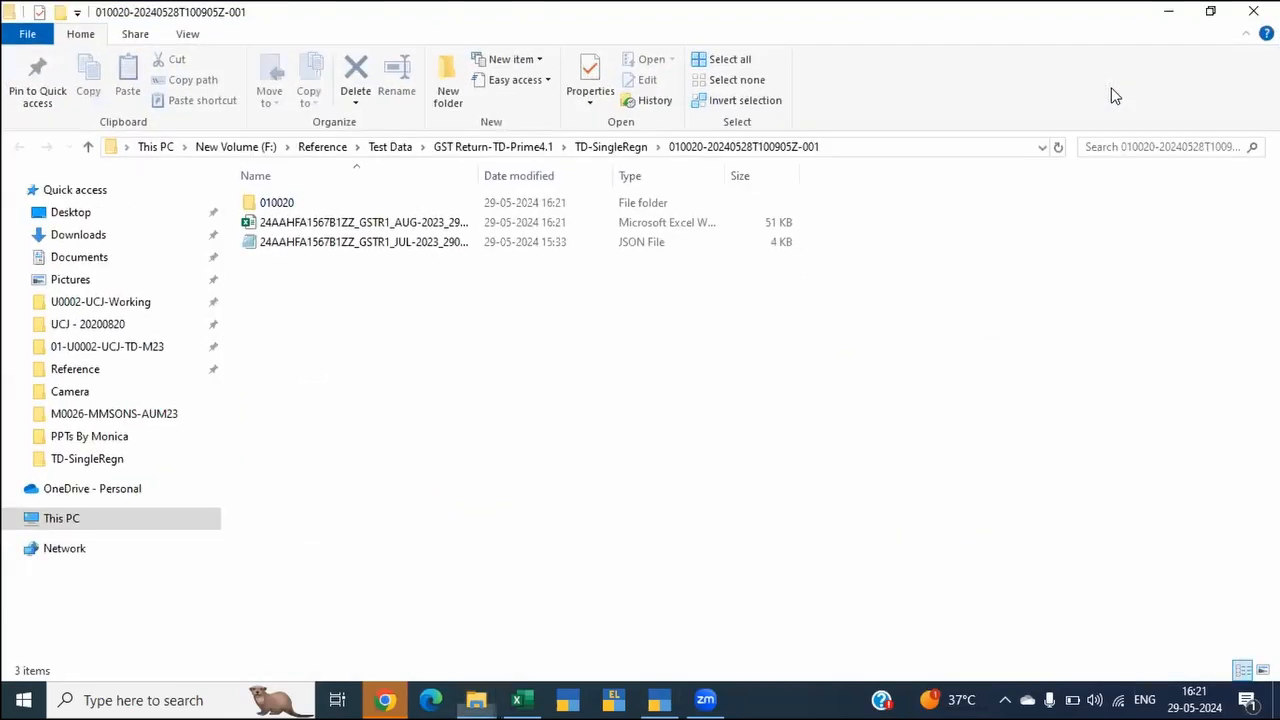
key("alt+Tab")
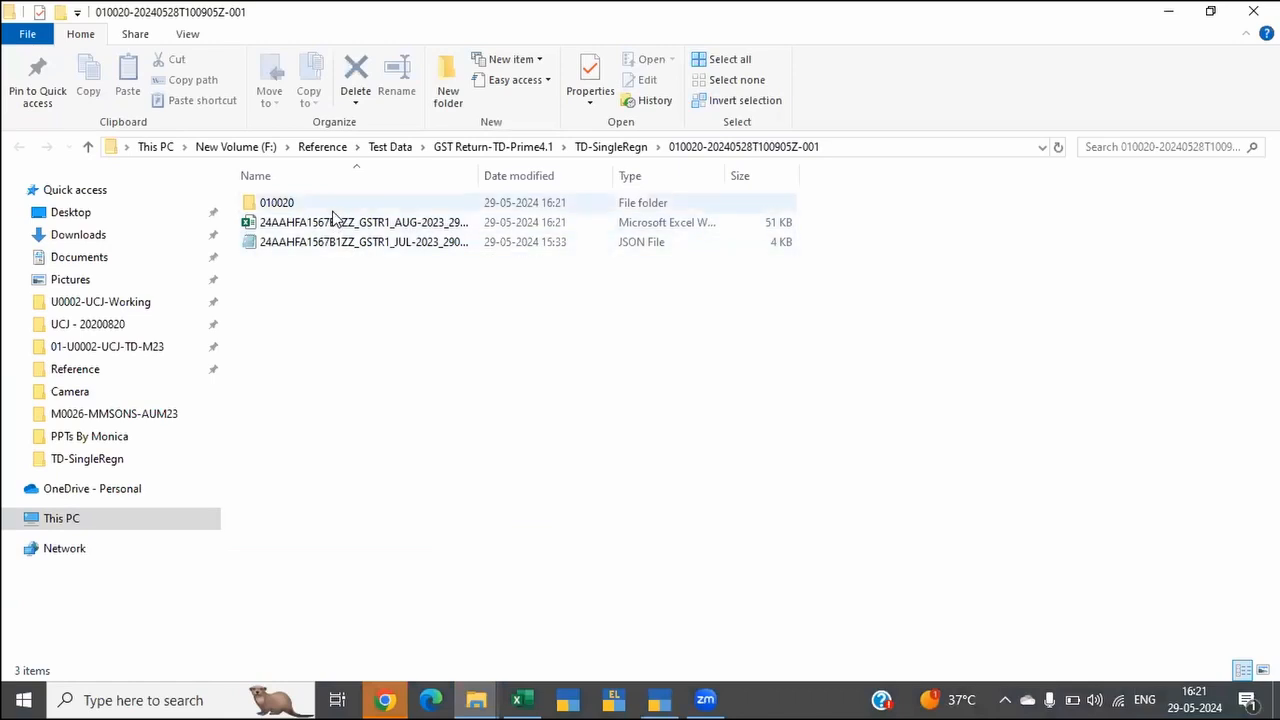
left_click(332, 224)
key("Delete")
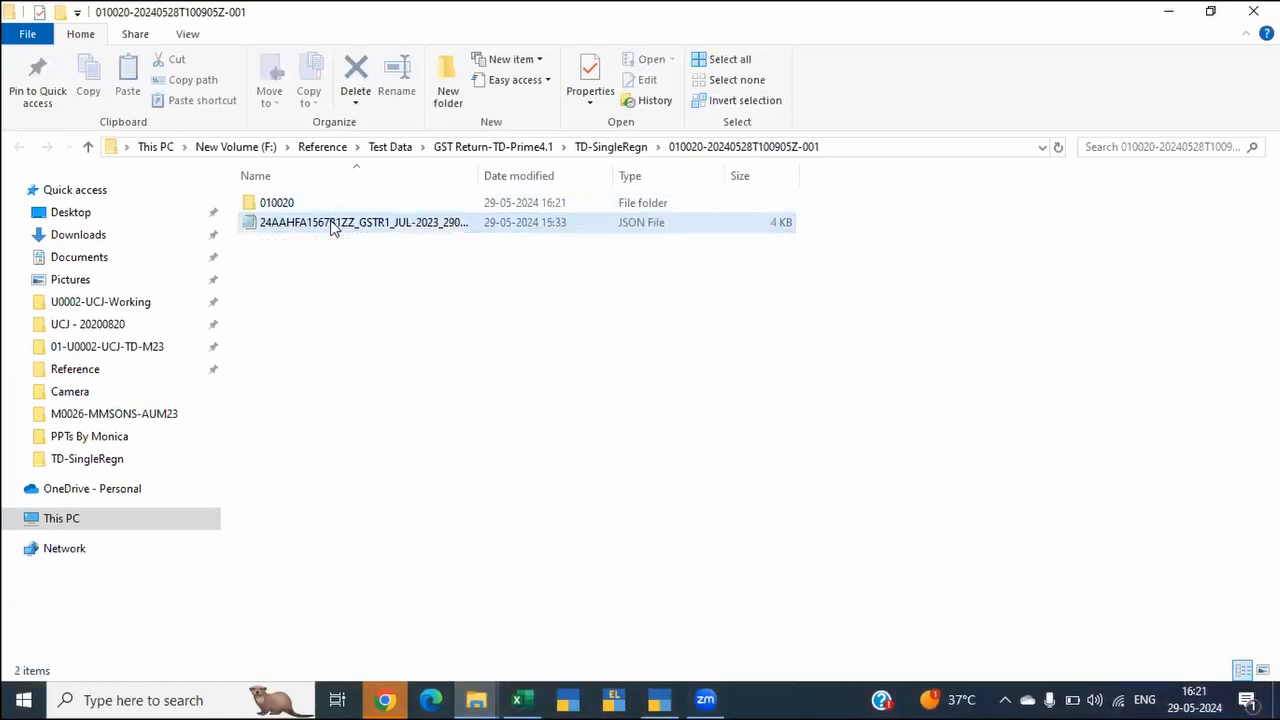
Step: Switch back to TallyPrime and open the GSTR-2B Reconciliation report again
key("alt+Tab")
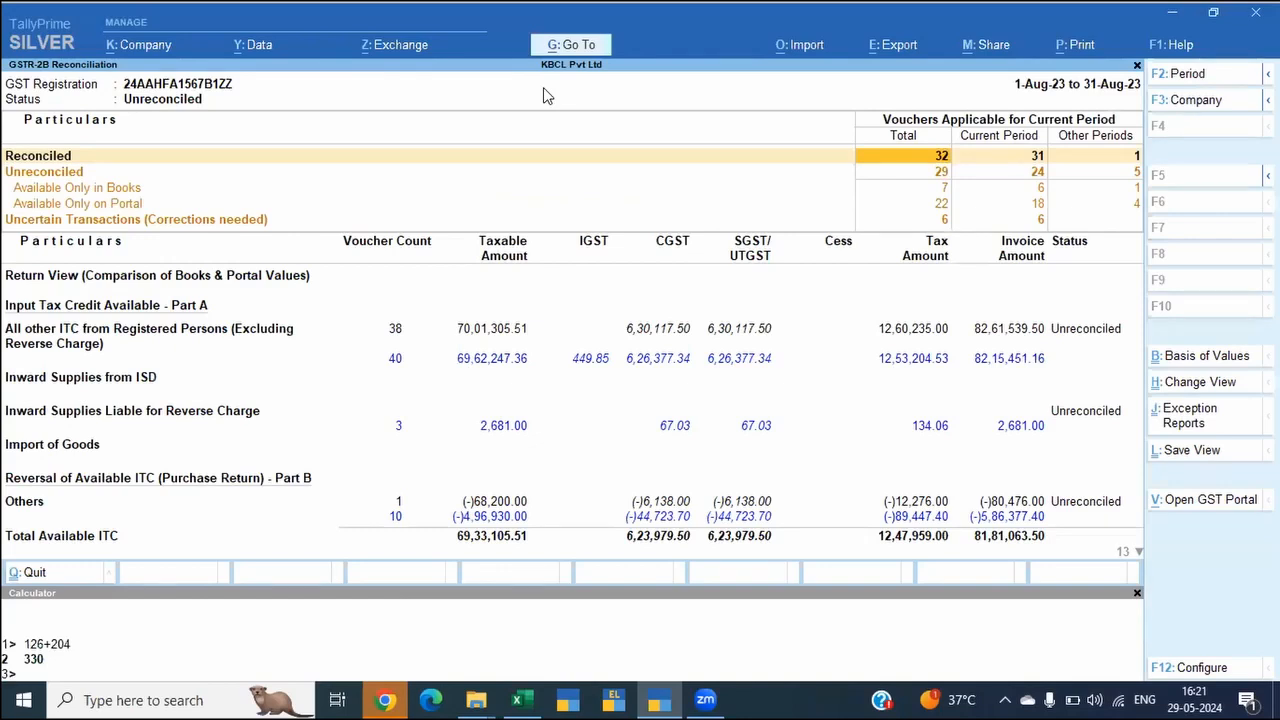
key("alt+Tab")
key("alt+Tab")
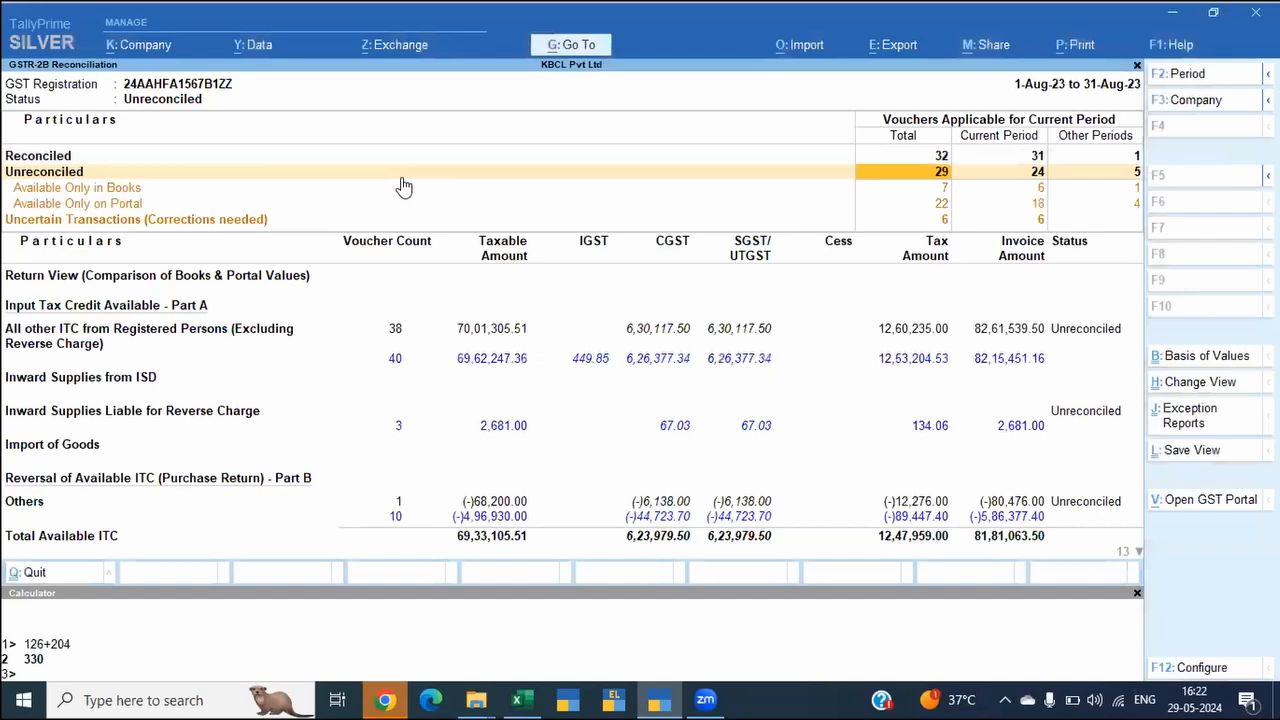
key("alt+g")
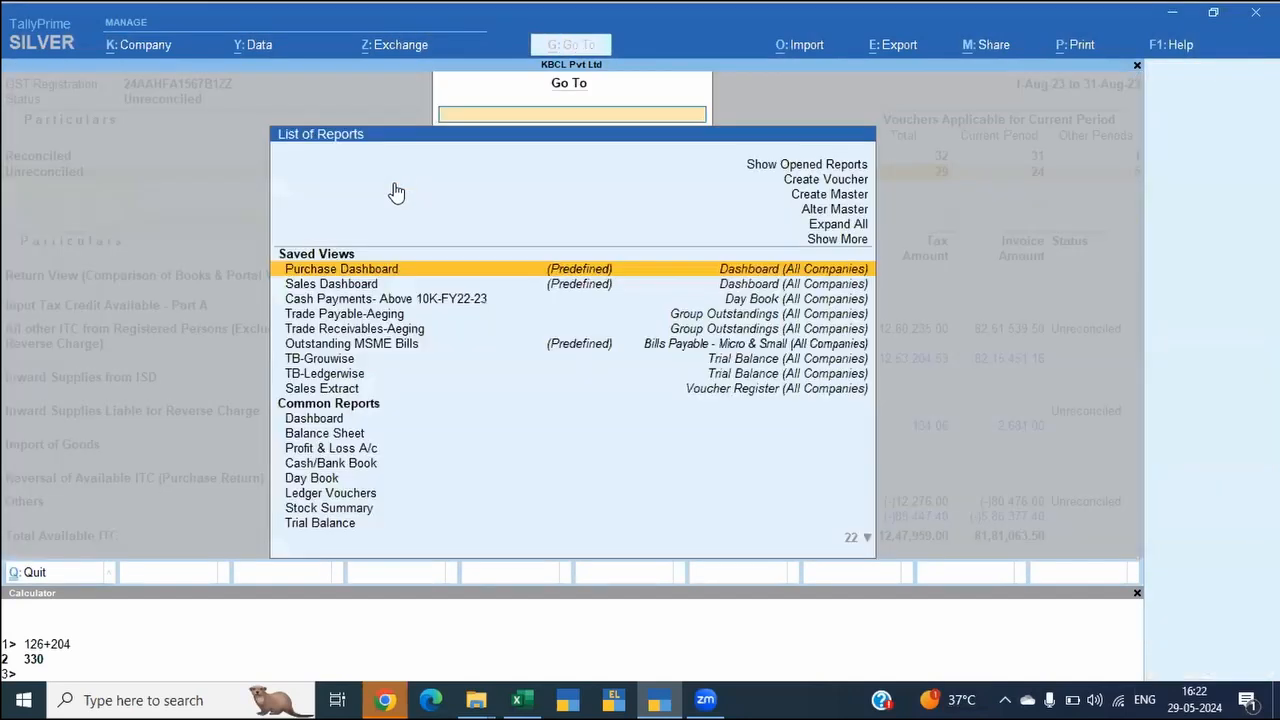
type("Gstr")
key("Down")
key("Down")
key("Down")
key("Down")
key("Down")
key("Down")
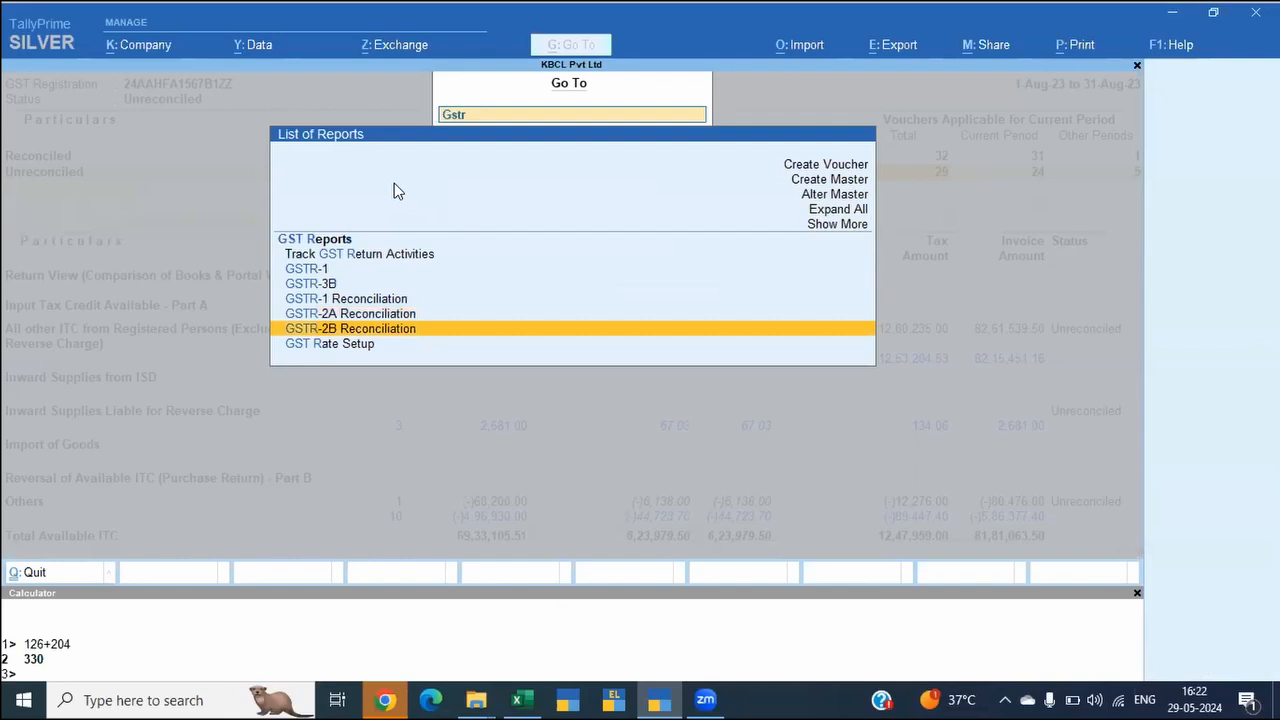
key("Return")
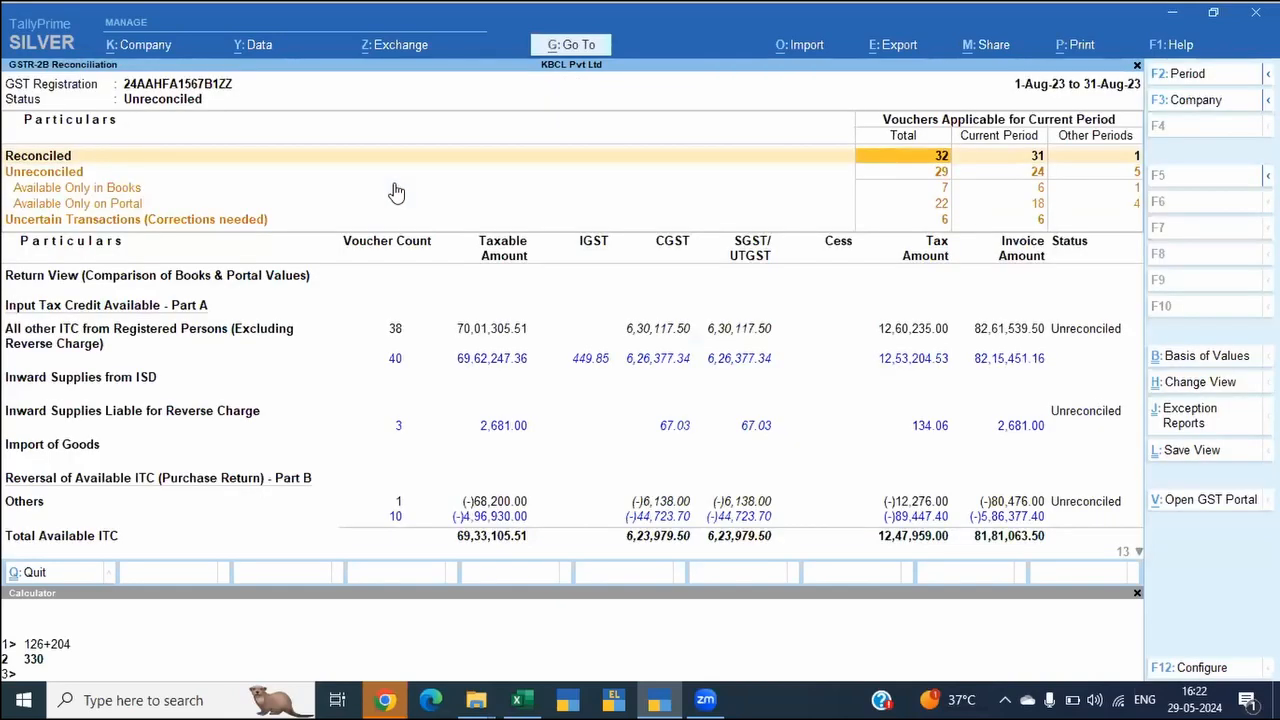
key("alt+e")
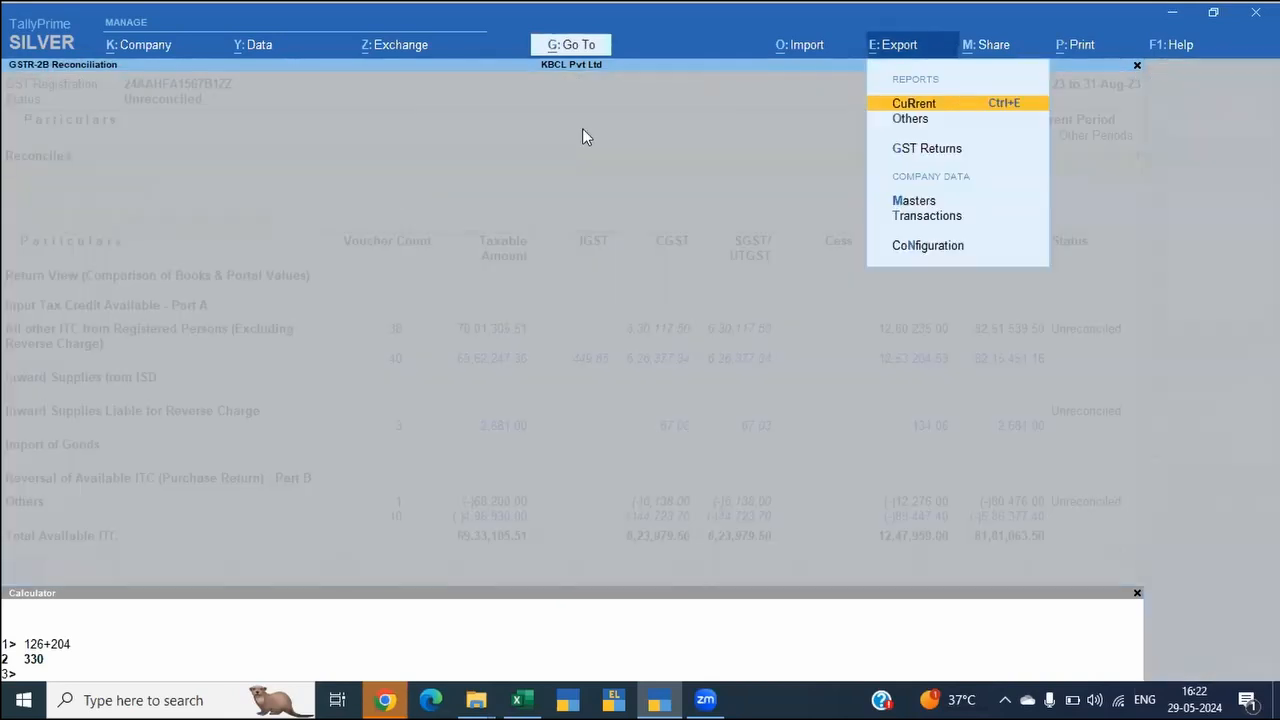
left_click(948, 150)
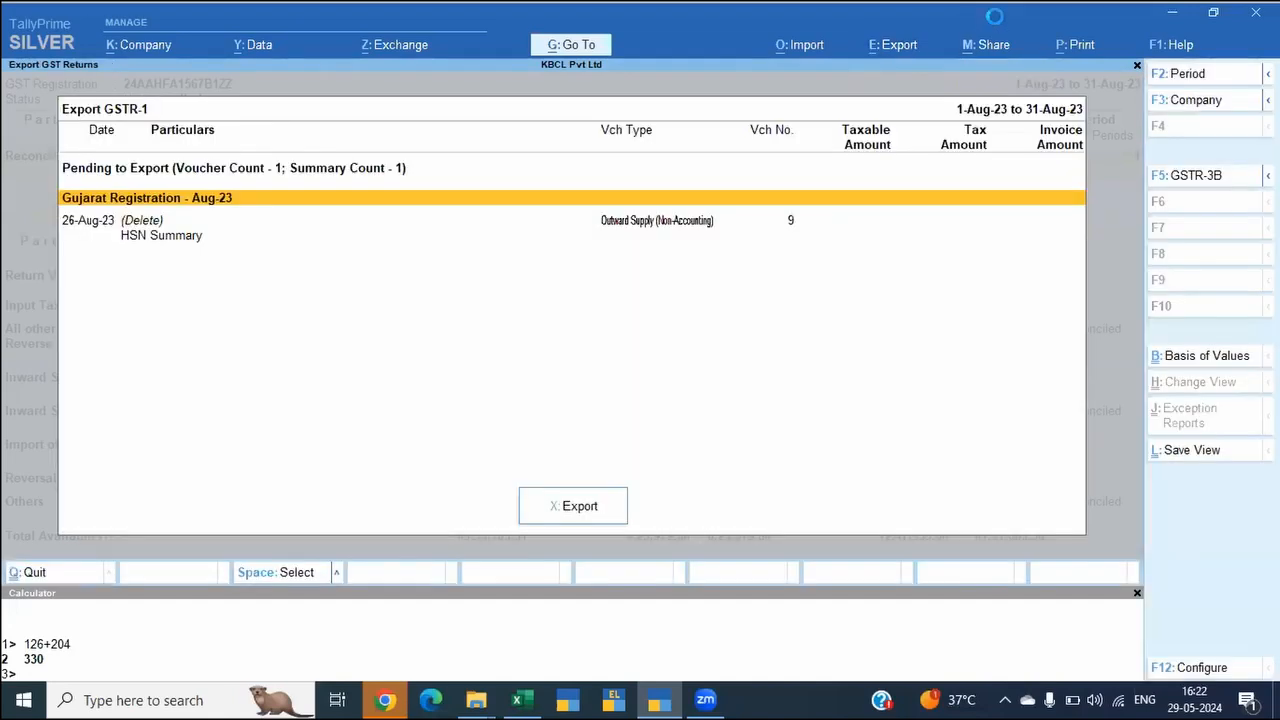
key("Escape")
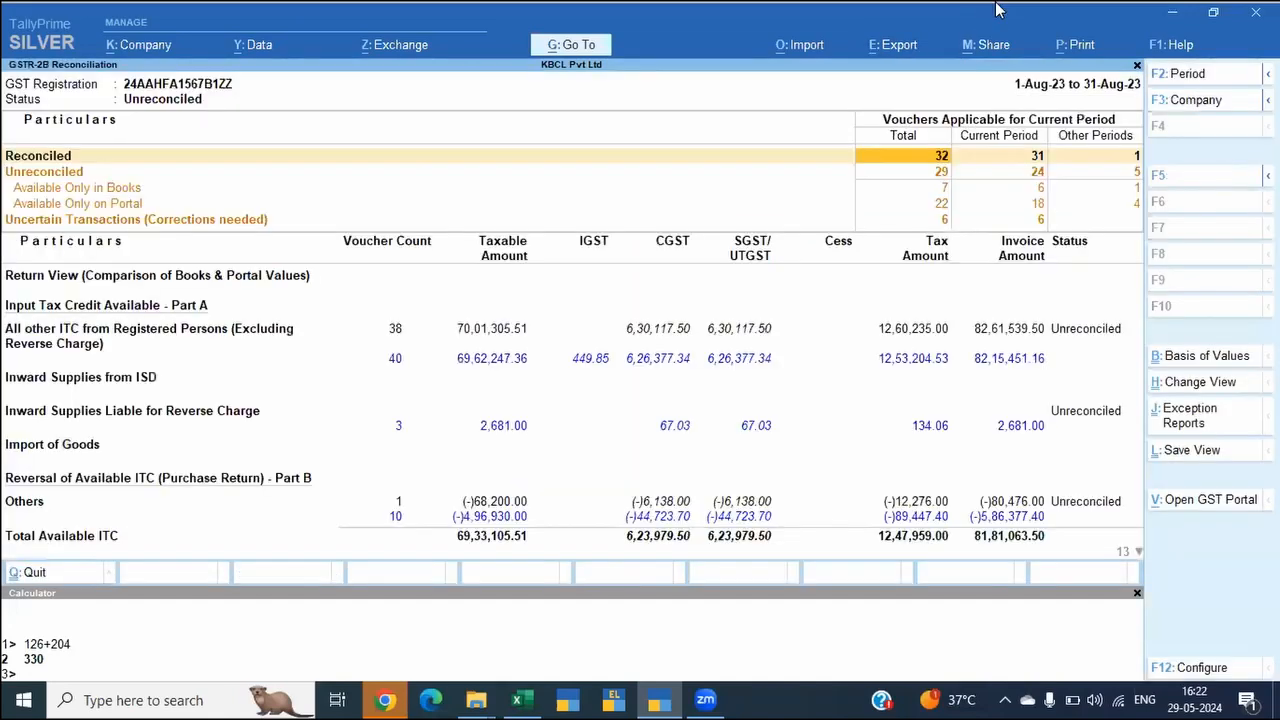
key("alt+e")
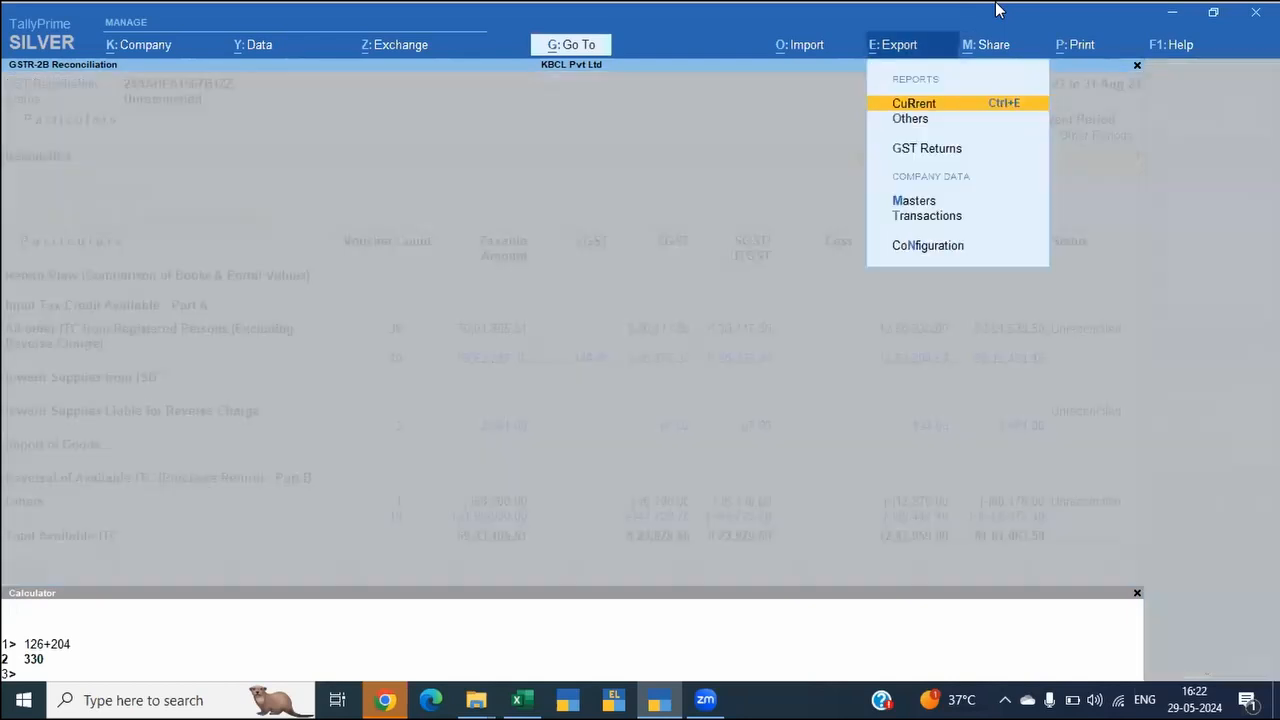
key("Down")
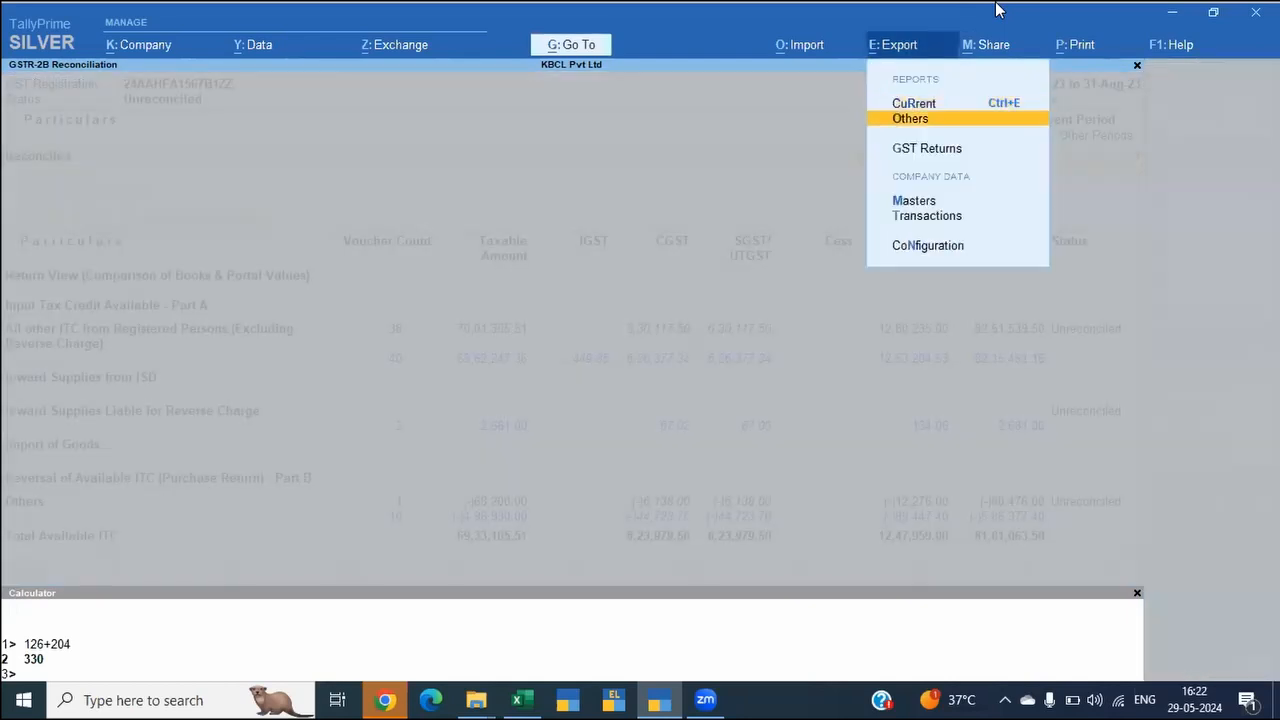
key("Return")
key("Down")
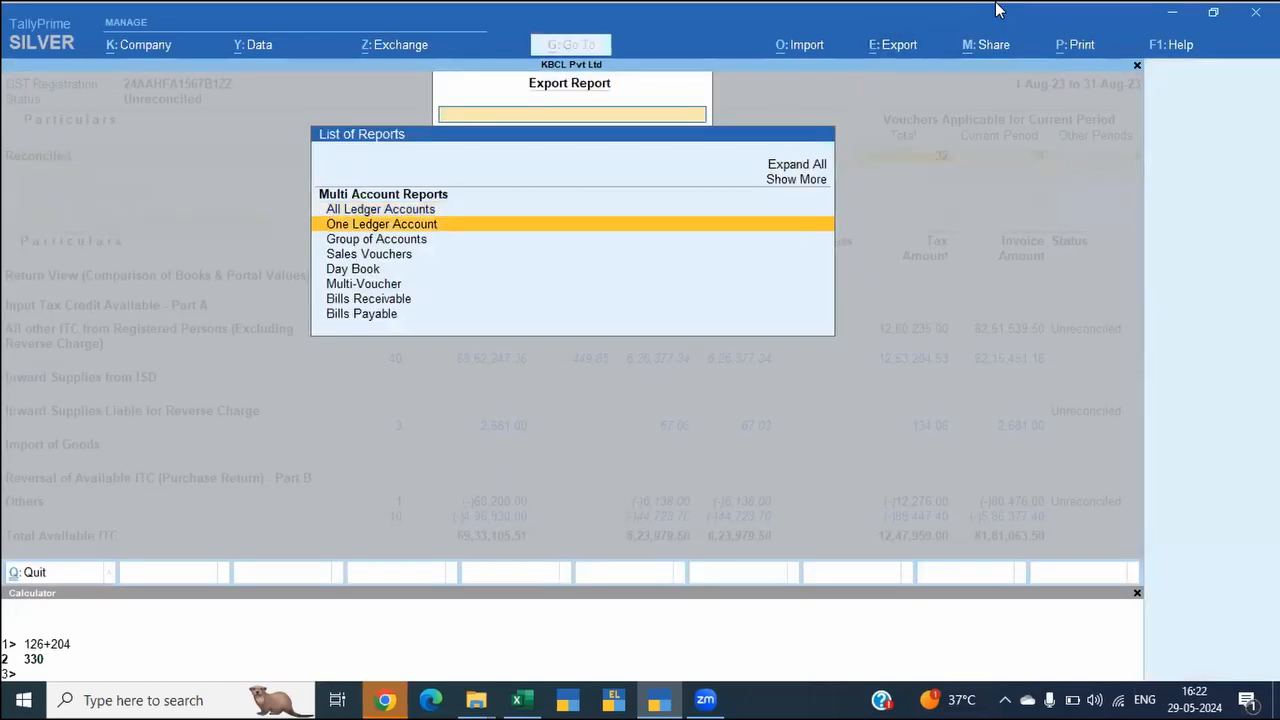
key("Escape")
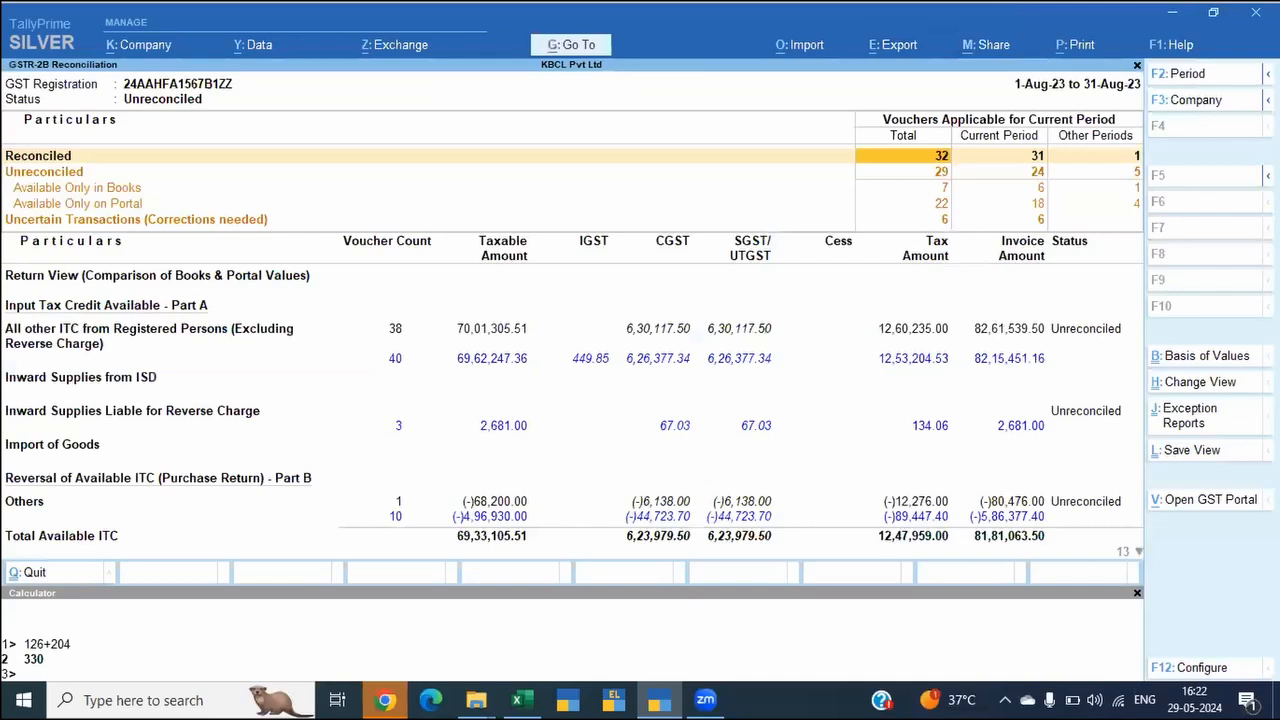
Step: Open the export options for the GSTR-2B Reconciliation report
key("alt+e")
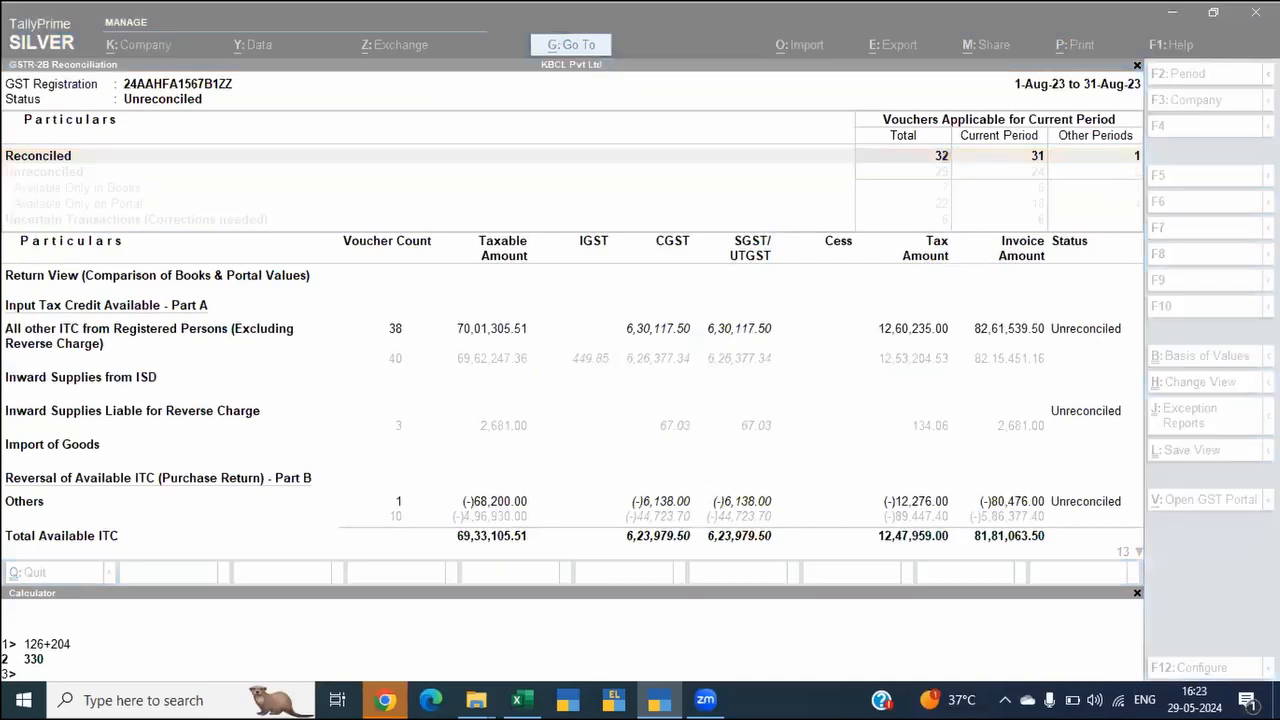